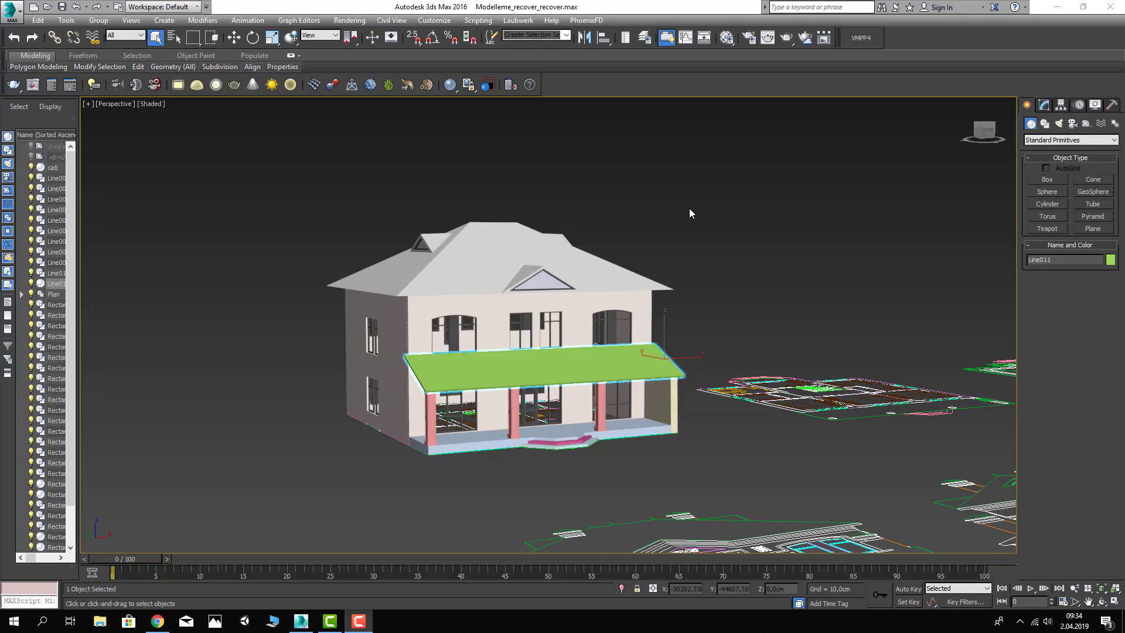
Step: Orbit around the house's side wall and select the green porch roof
scroll(542, 326, "up", 3)
mouse_move(543, 326)
middle_mouse_down("alt")
mouse_move(546, 349)
mouse_move(564, 318)
mouse_move(595, 346)
mouse_move(589, 360)
middle_mouse_up("alt")
scroll(564, 318, "down", 4)
scroll(514, 354, "up", 2)
scroll(563, 330, "up", 3)
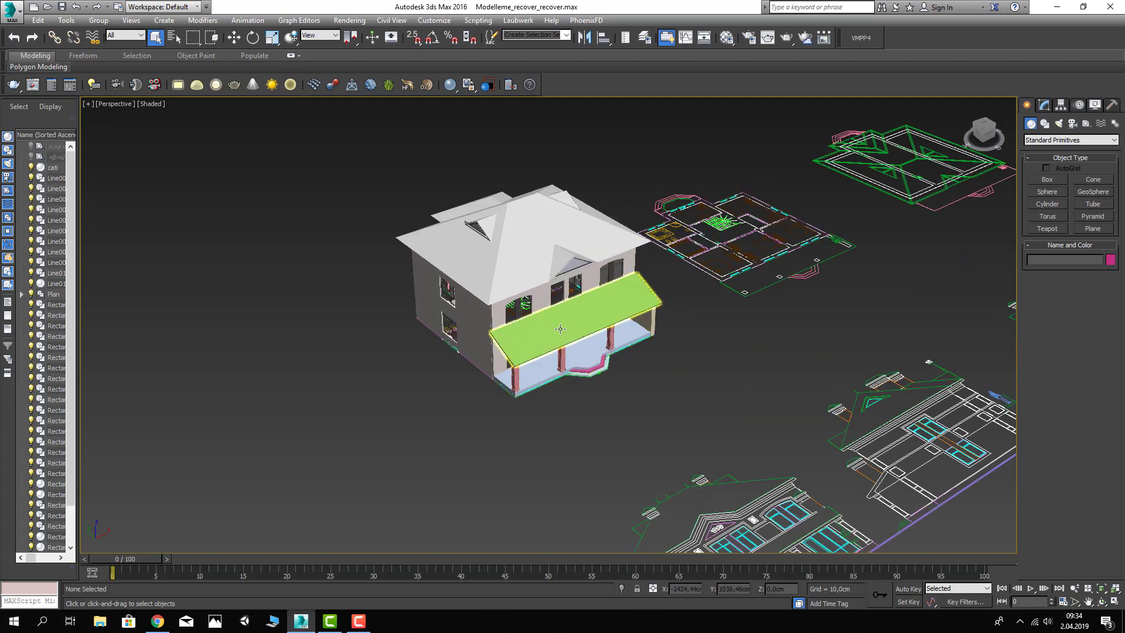
left_click(563, 330)
Step: Switch to Top view and zoom out to show all plan and elevation drawings
scroll(566, 358, "up", 5)
scroll(566, 358, "up", 2)
scroll(567, 358, "down", 6)
mouse_move(511, 371)
middle_mouse_down("alt")
mouse_move(521, 366)
mouse_move(498, 357)
mouse_move(512, 355)
mouse_move(494, 359)
middle_mouse_up("alt")
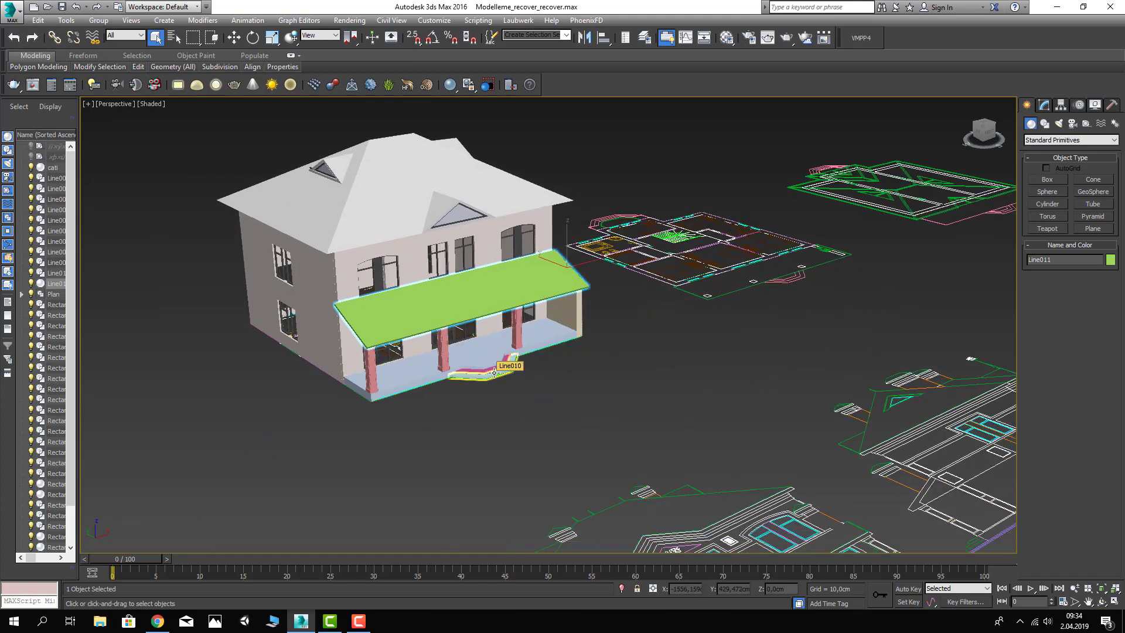
key("t")
key("z")
scroll(469, 346, "down", 8)
scroll(558, 350, "down", 2)
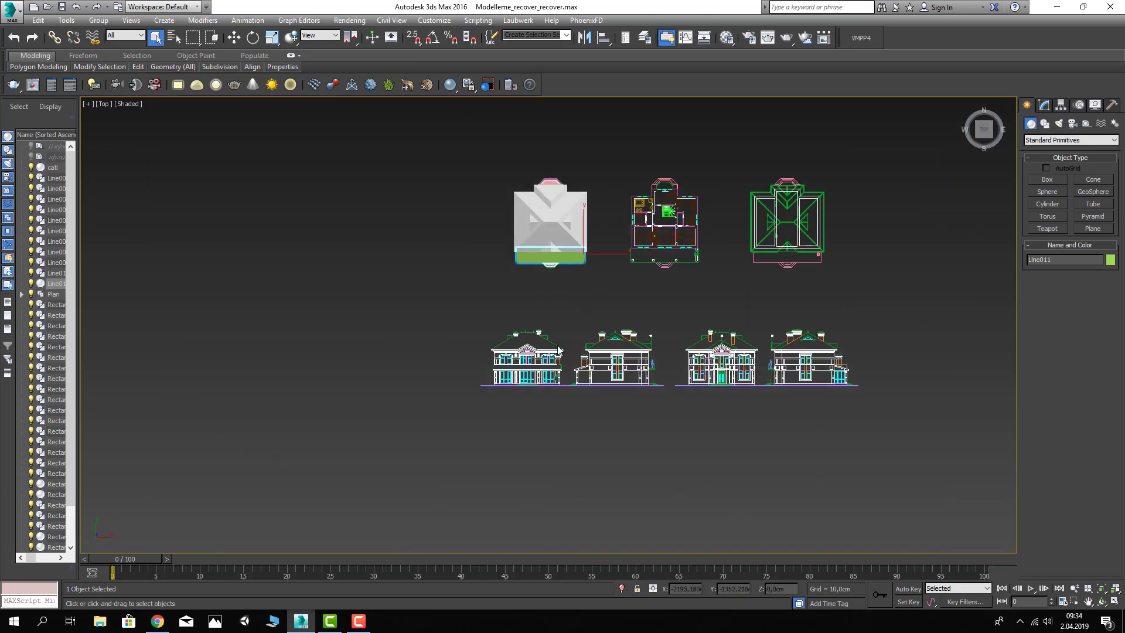
scroll(558, 351, "up", 7)
scroll(422, 356, "up", 2)
scroll(372, 352, "up", 2)
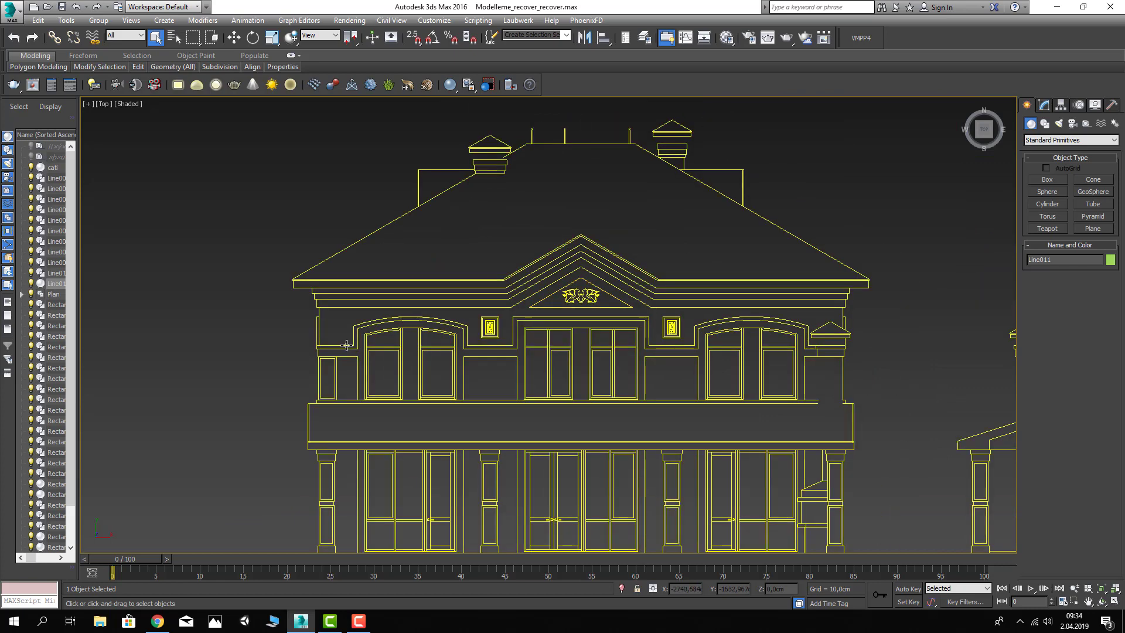
scroll(301, 352, "up", 2)
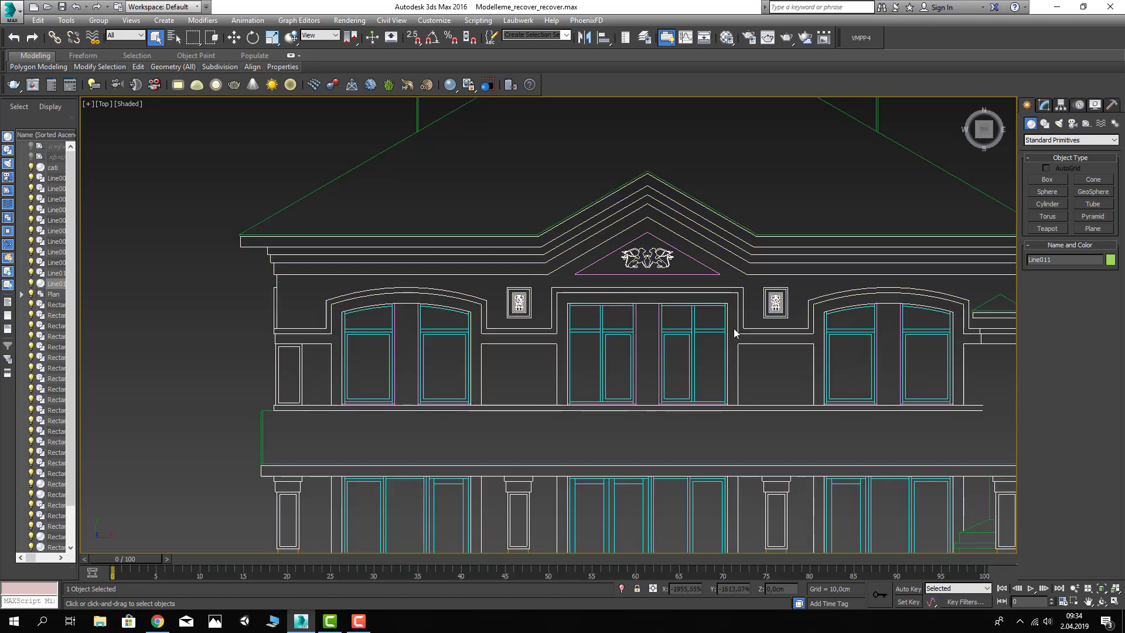
middle_click_drag(734, 333, 518, 371)
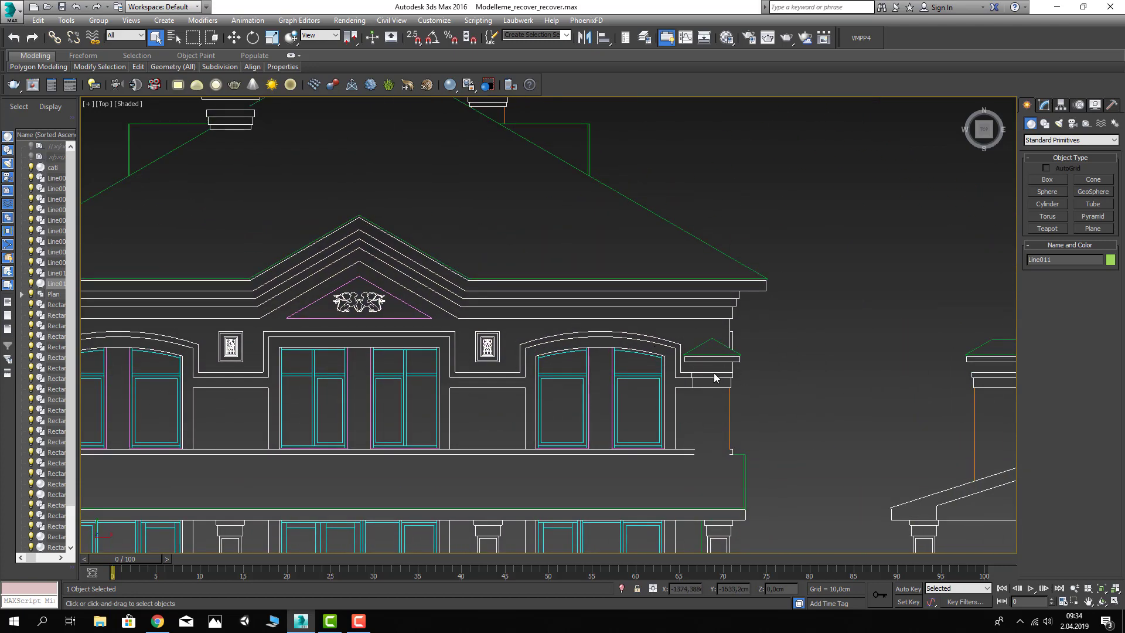
scroll(714, 378, "down", 5)
scroll(528, 357, "up", 2)
scroll(465, 352, "up", 2)
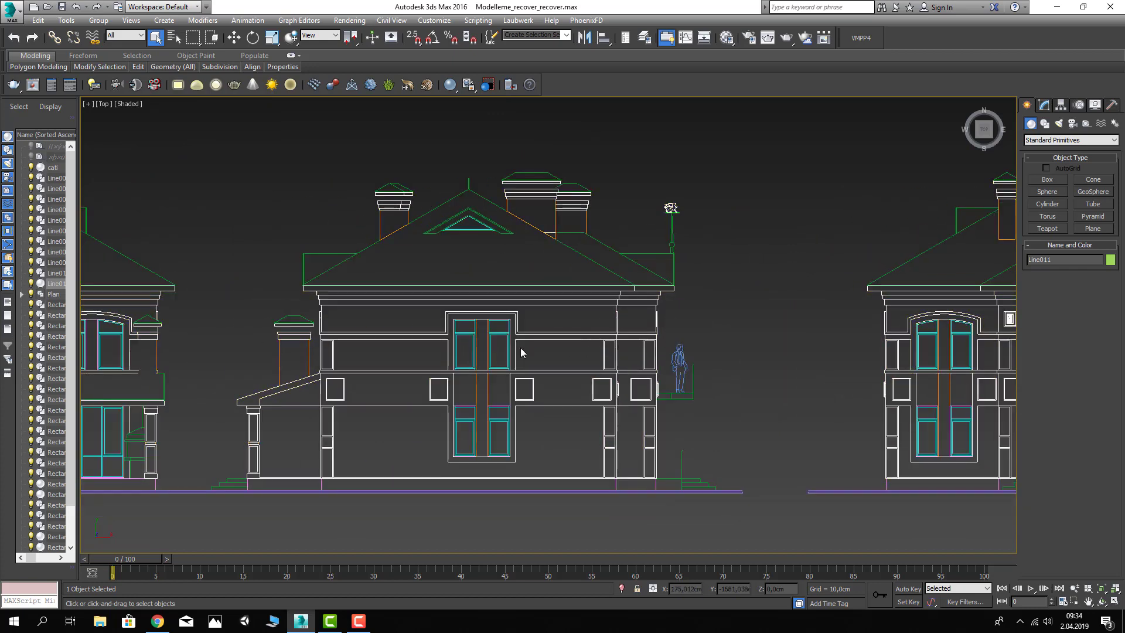
scroll(521, 350, "up", 2)
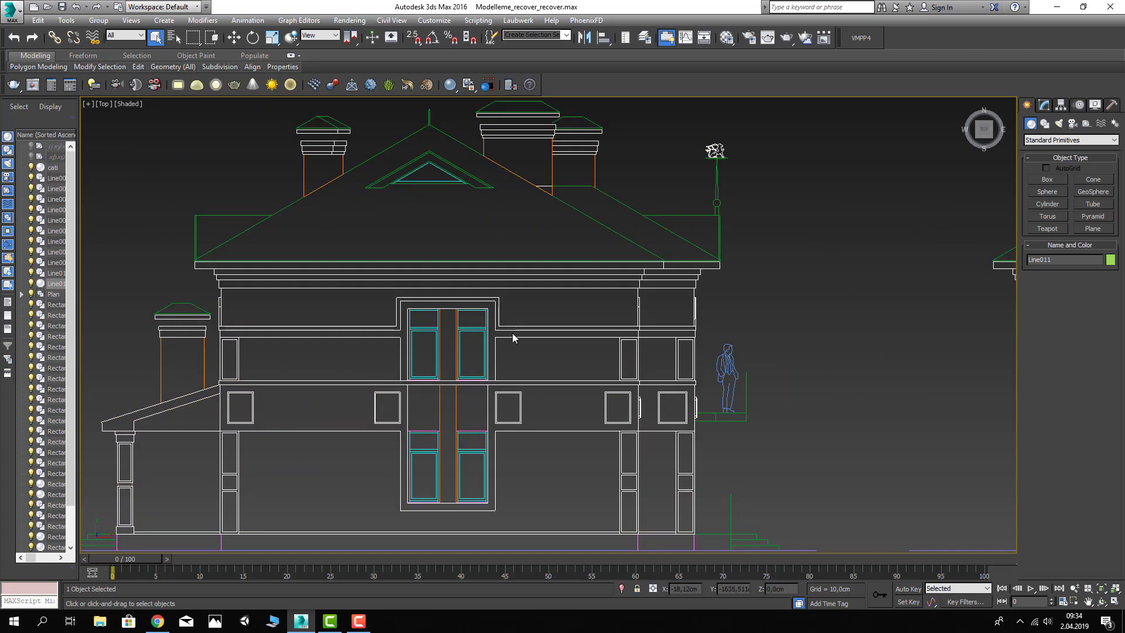
scroll(485, 372, "down", 2)
scroll(511, 371, "down", 2)
scroll(384, 372, "up", 5)
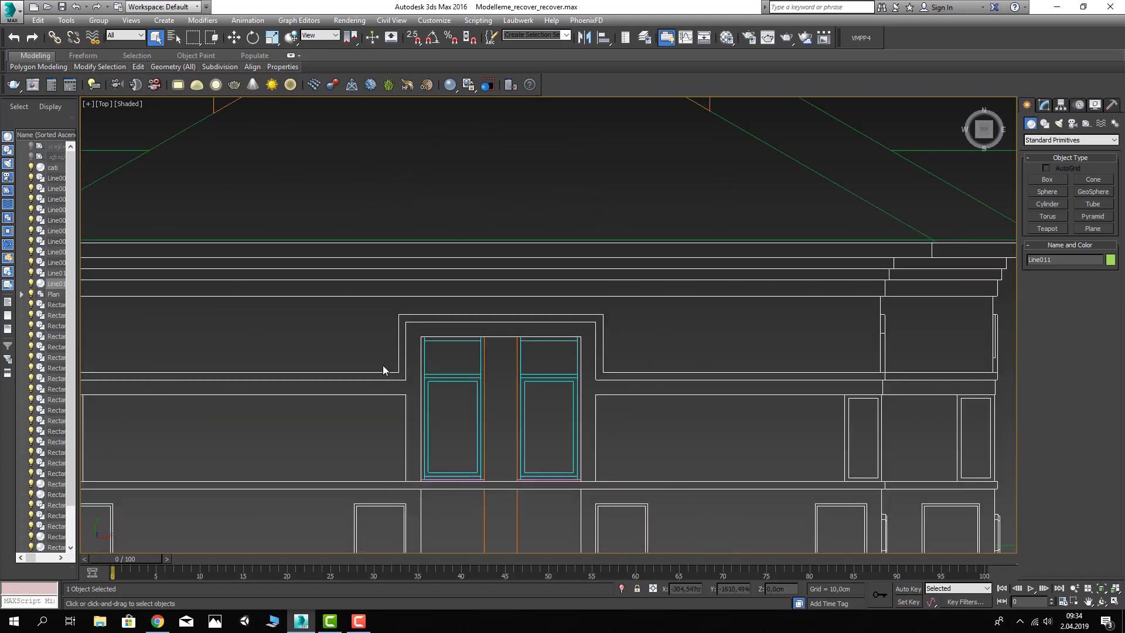
middle_click_drag(384, 372, 402, 310)
scroll(442, 335, "down", 3)
scroll(512, 245, "down", 2)
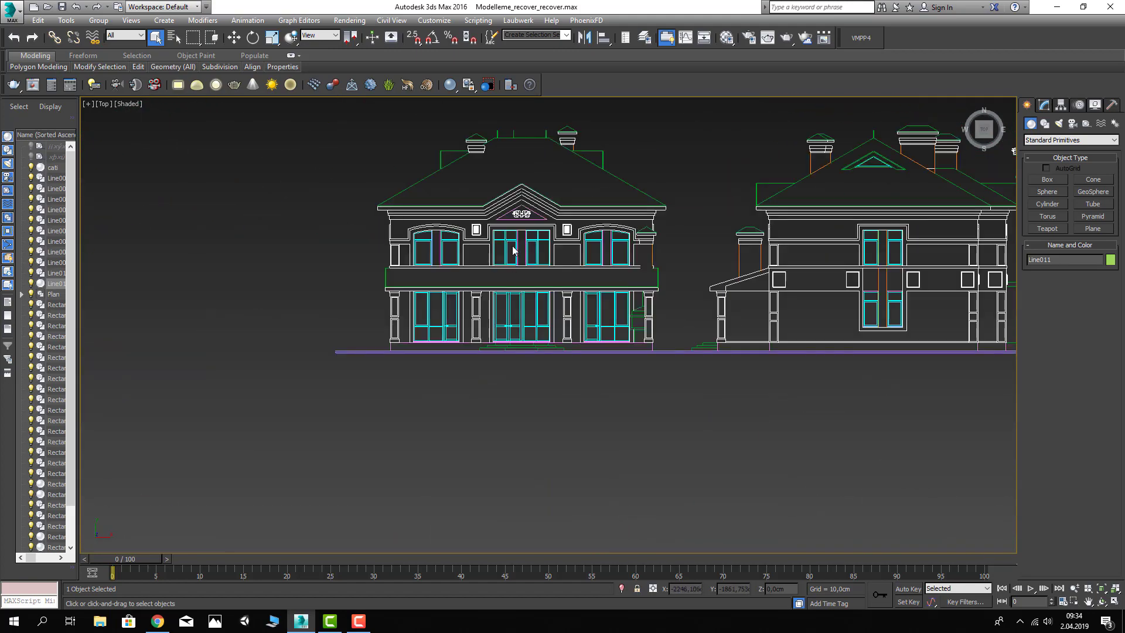
scroll(425, 244, "up", 3)
scroll(436, 276, "up", 1)
middle_click_drag(436, 276, 455, 285)
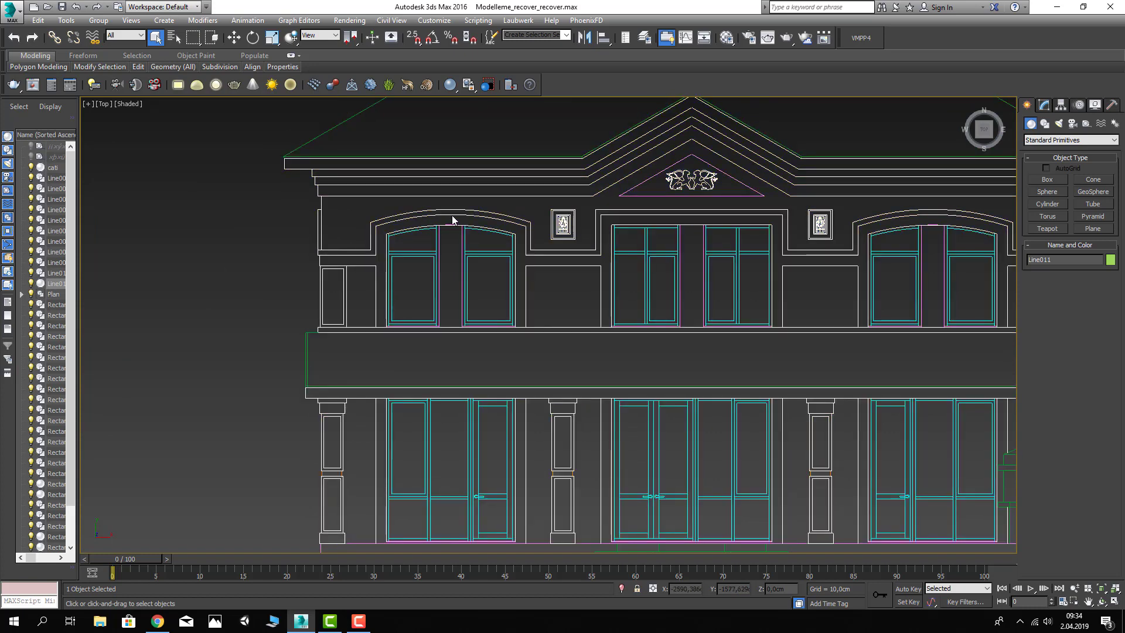
middle_click_drag(509, 236, 474, 264)
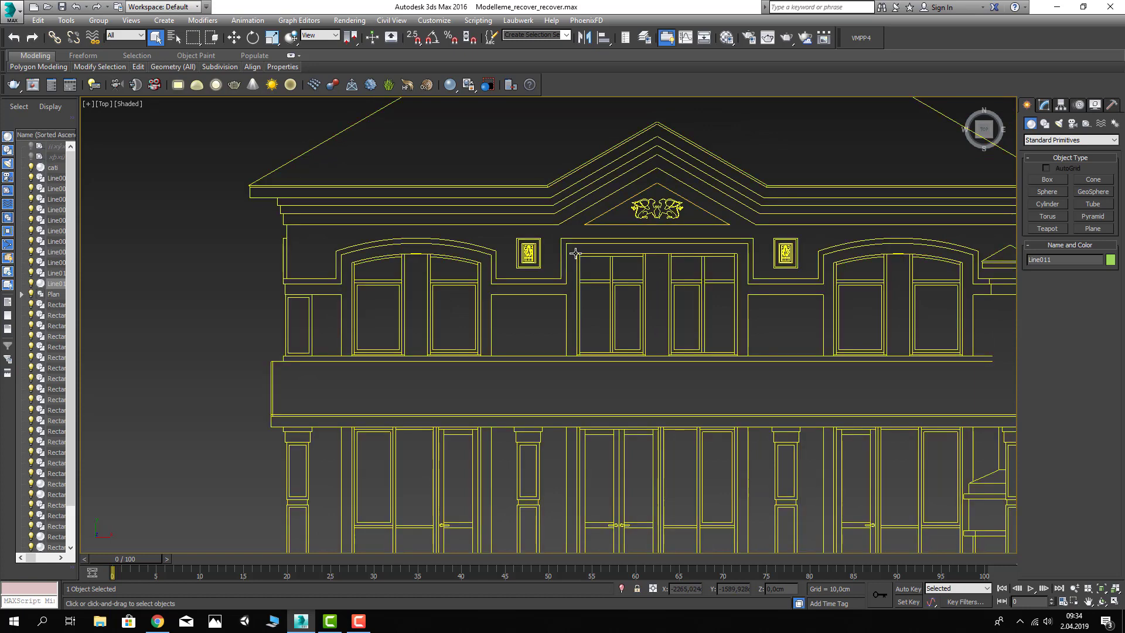
middle_click_drag(750, 296, 545, 296)
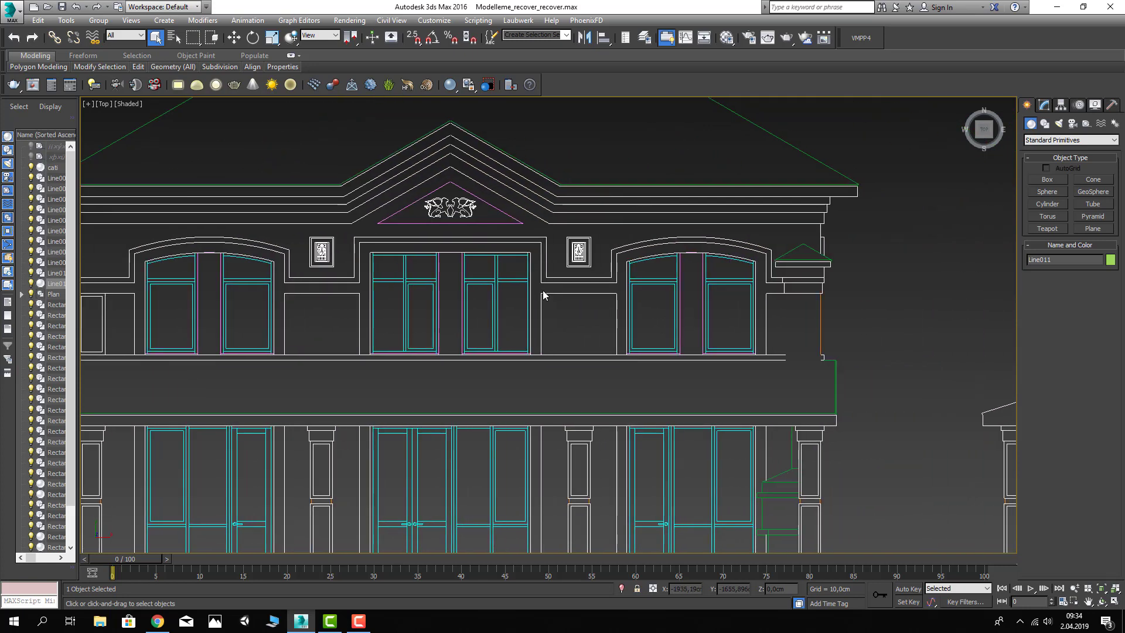
mouse_move(630, 283)
middle_mouse_down()
mouse_move(557, 300)
mouse_move(572, 194)
middle_mouse_up()
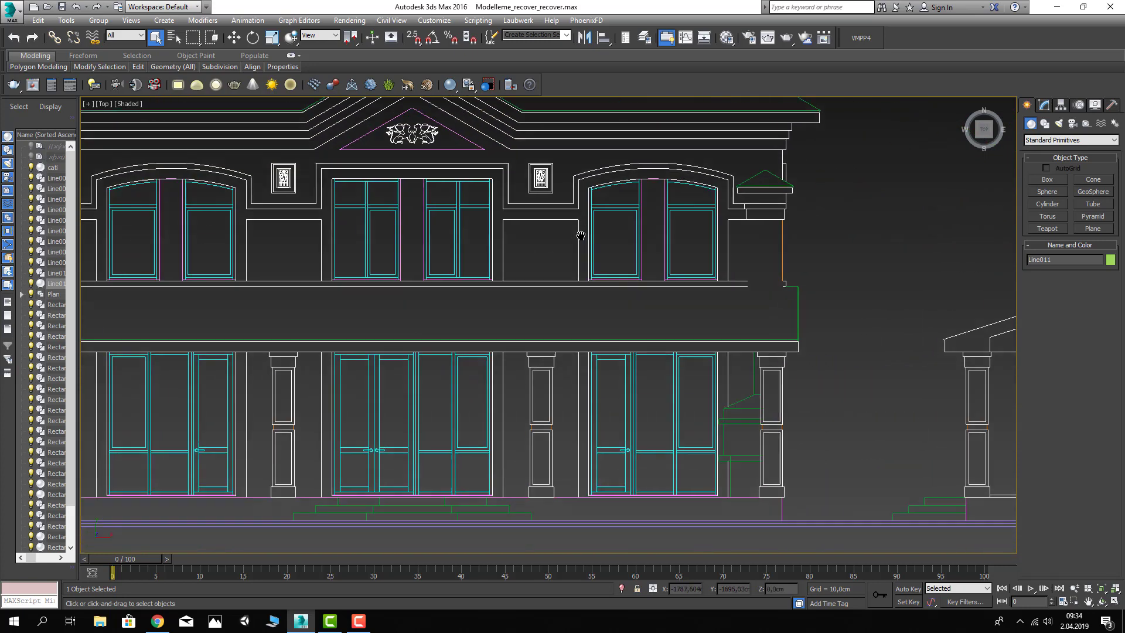
middle_click_drag(382, 308, 520, 288)
mouse_move(255, 325)
middle_mouse_down()
mouse_move(332, 296)
mouse_move(319, 373)
middle_mouse_up()
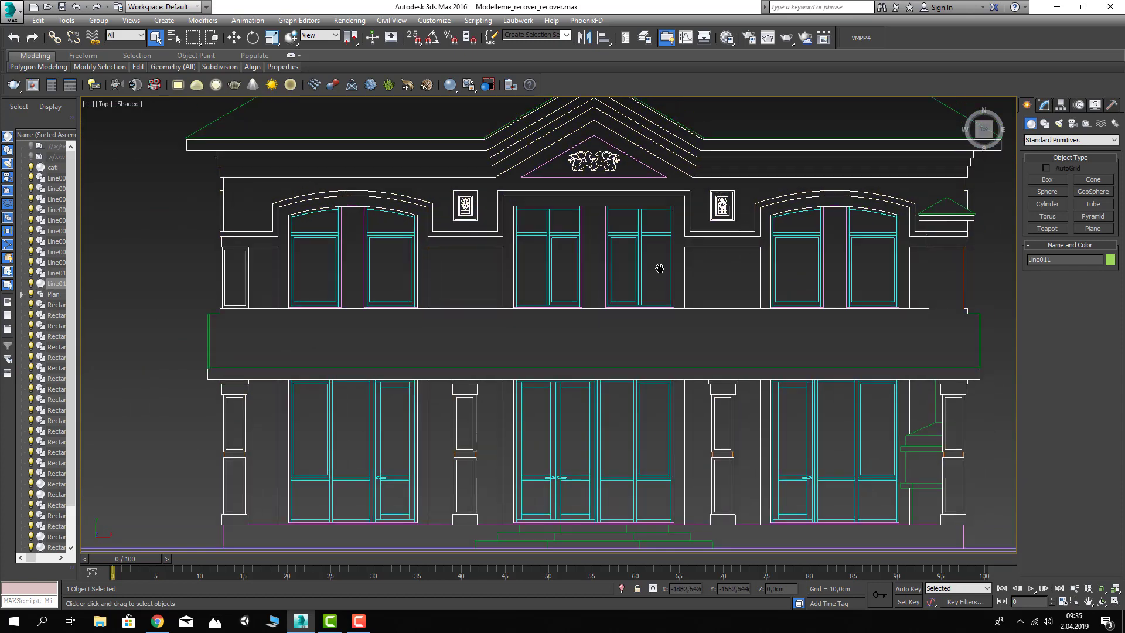
middle_click_drag(657, 269, 602, 296)
scroll(586, 302, "down", 5)
scroll(565, 307, "down", 4)
scroll(528, 340, "down", 2)
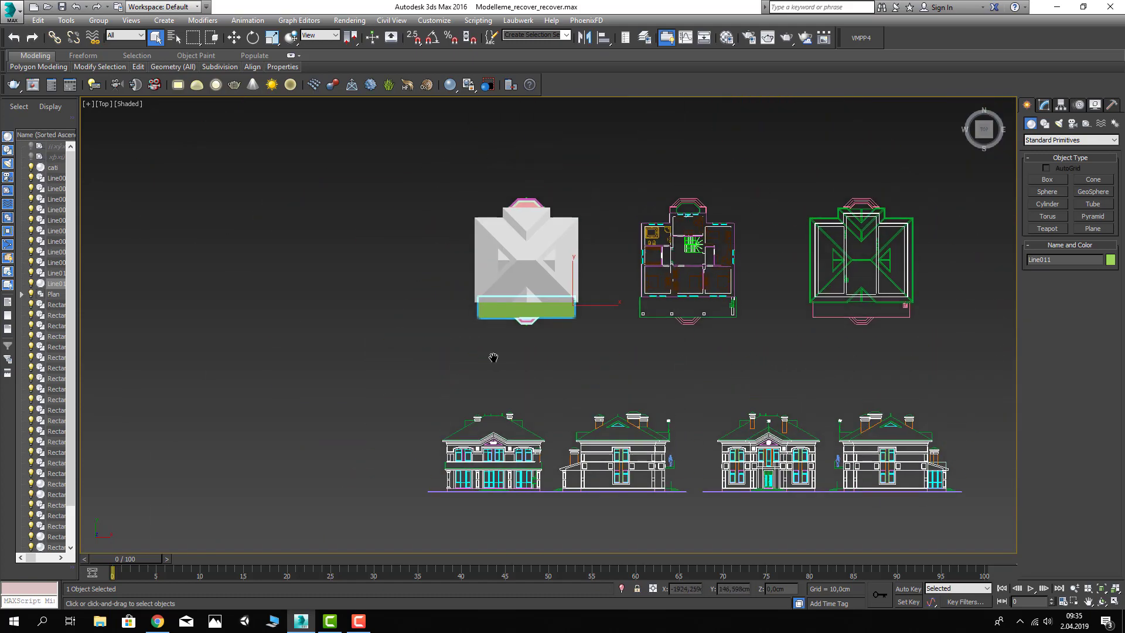
key("p")
scroll(488, 360, "up", 5)
mouse_move(488, 361)
middle_mouse_down("alt")
mouse_move(483, 290)
mouse_move(355, 368)
middle_mouse_up("alt")
Step: Hide the green porch roof
right_click(407, 360)
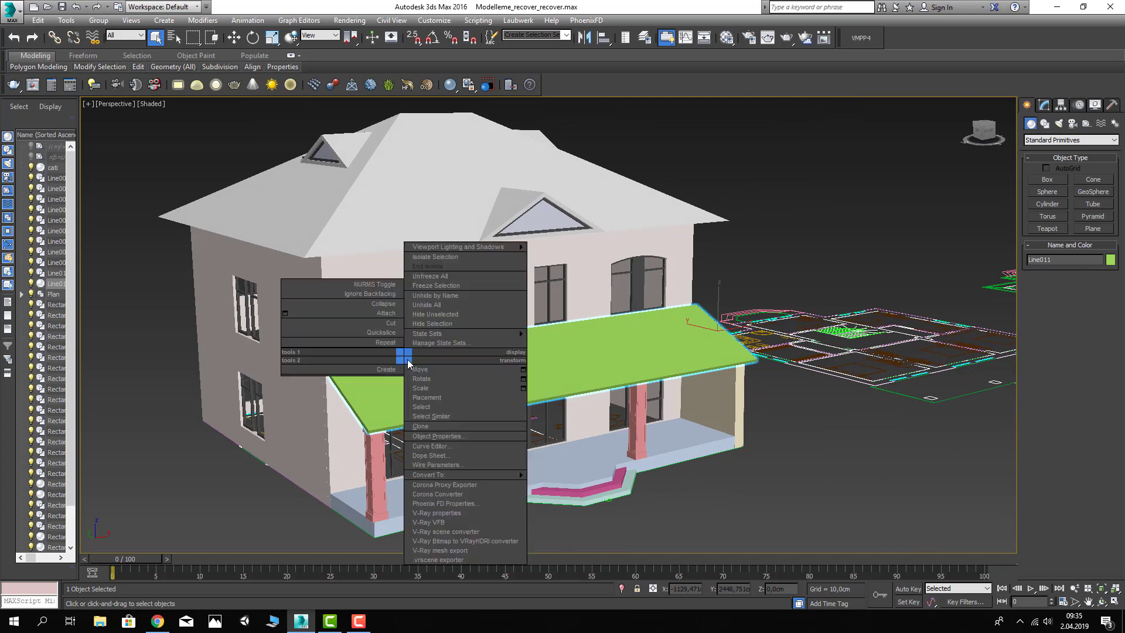
left_click(393, 389)
right_click(387, 385)
left_click(418, 353)
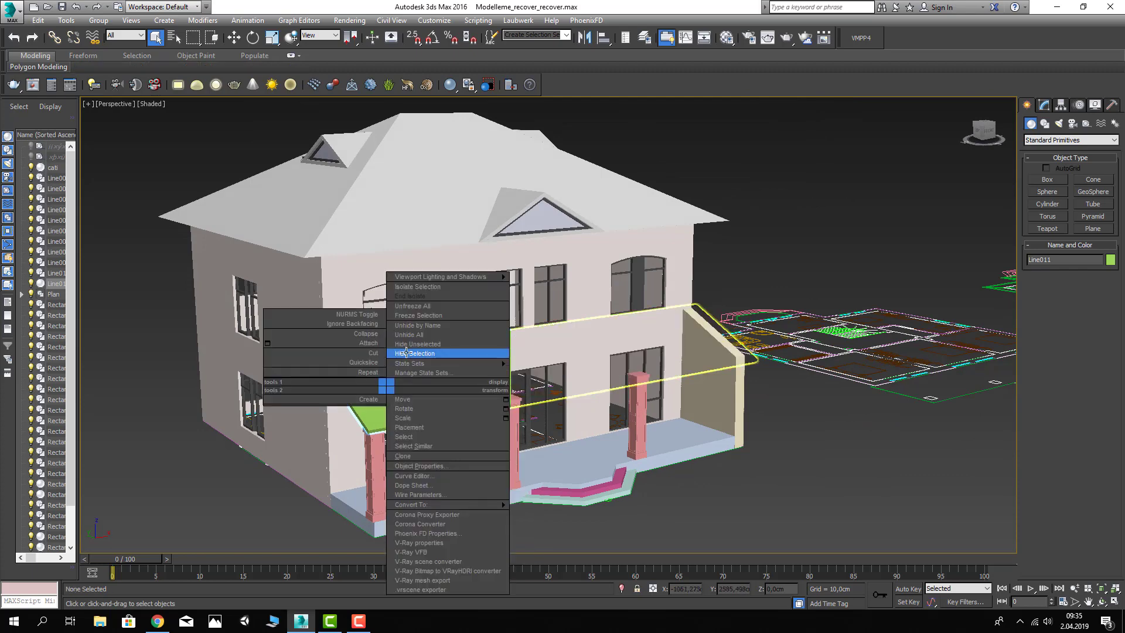
Step: Hide the three porch pillars together with the side wall
left_click(375, 463)
left_click(509, 446, "ctrl")
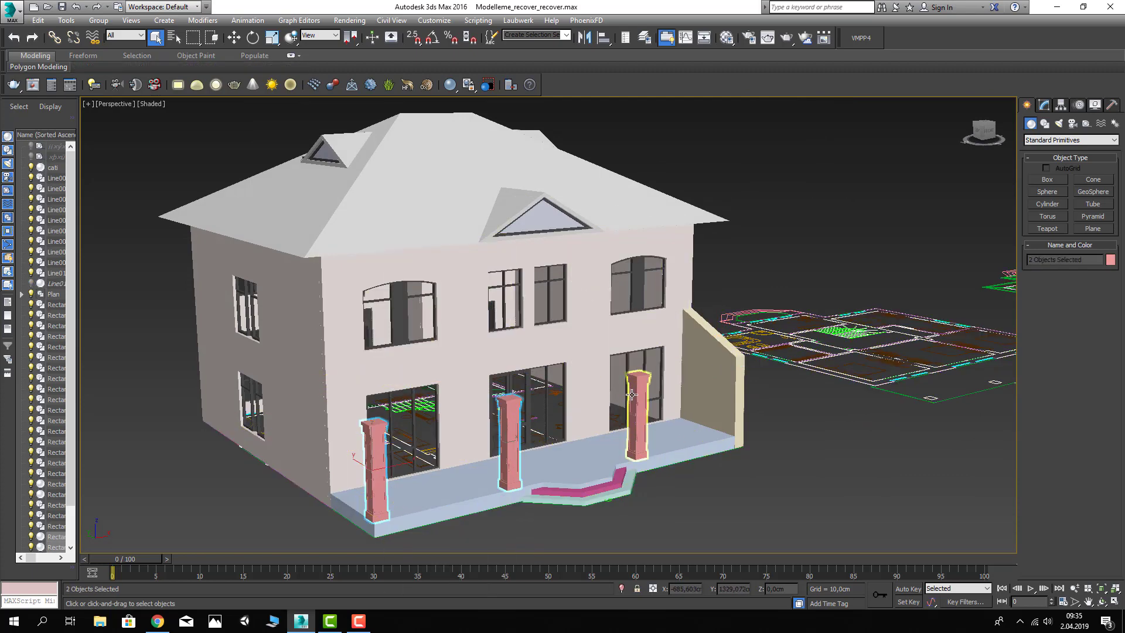
left_click(638, 410, "ctrl")
right_click(709, 366)
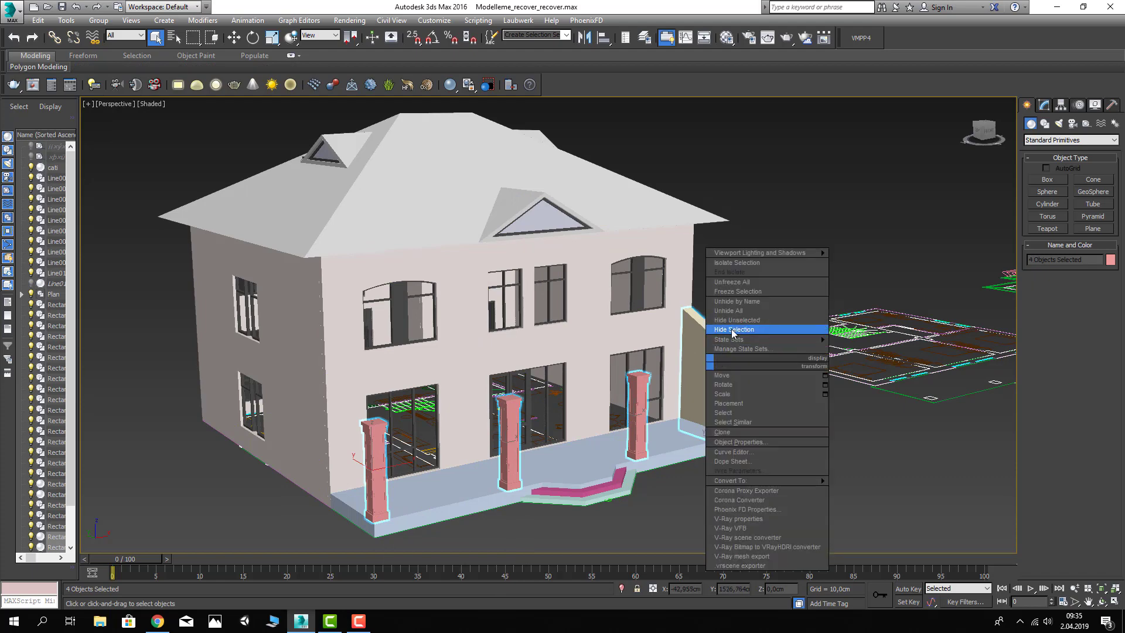
left_click(821, 336)
Step: Select the house's left wall and the window wall pieces around the building
left_click(646, 333)
right_click(646, 333)
key("Escape")
left_click(305, 346, "ctrl")
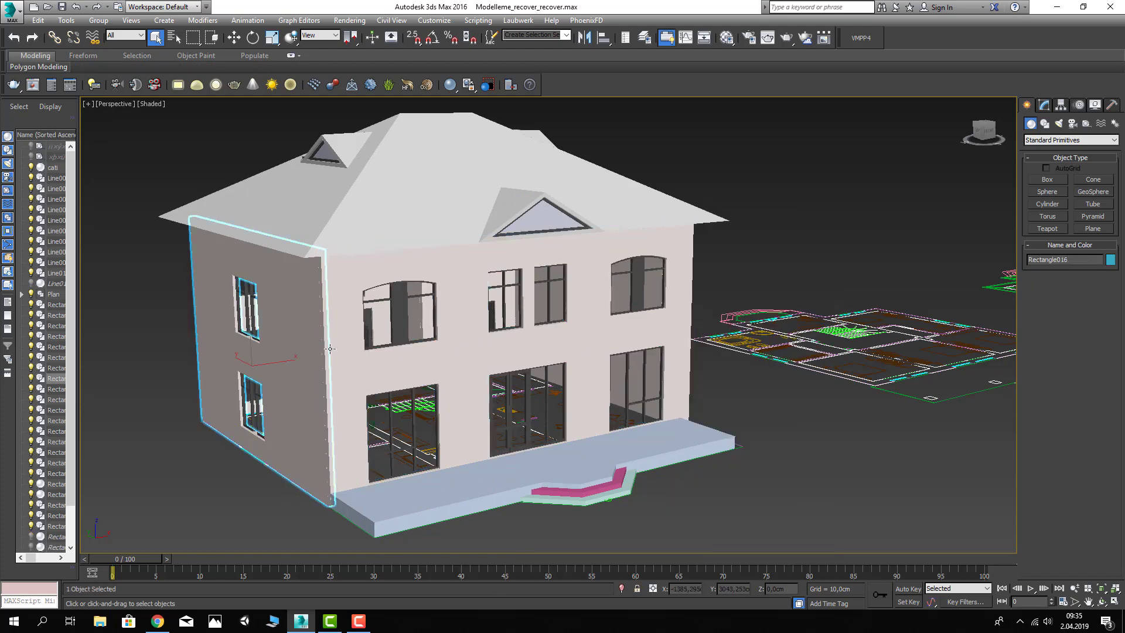
middle_click_drag(287, 354, 416, 347, "alt")
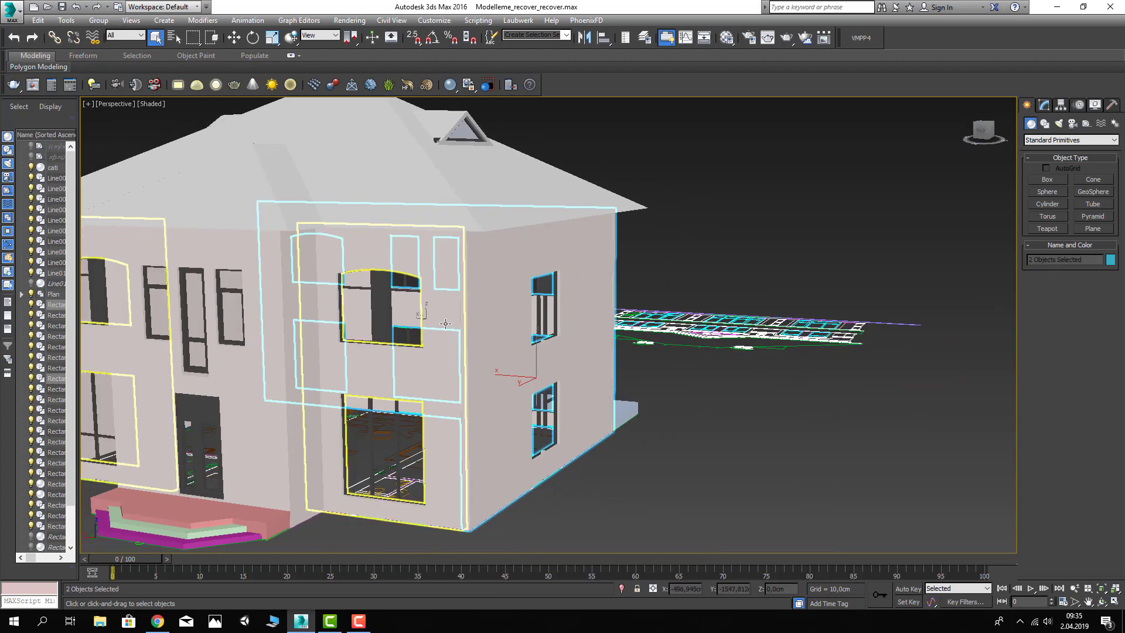
left_click(381, 352, "ctrl")
left_click(239, 342, "ctrl")
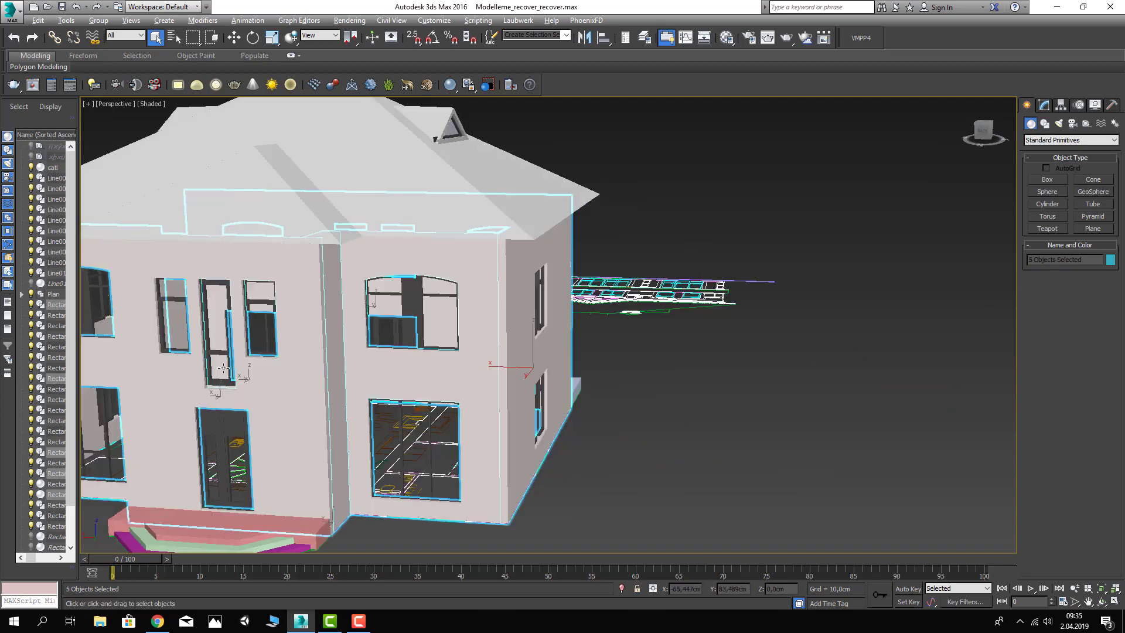
mouse_move(239, 343)
middle_mouse_down("alt")
mouse_move(251, 338)
mouse_move(266, 356)
middle_mouse_up("alt")
scroll(244, 305, "down", 5)
scroll(266, 357, "up", 1)
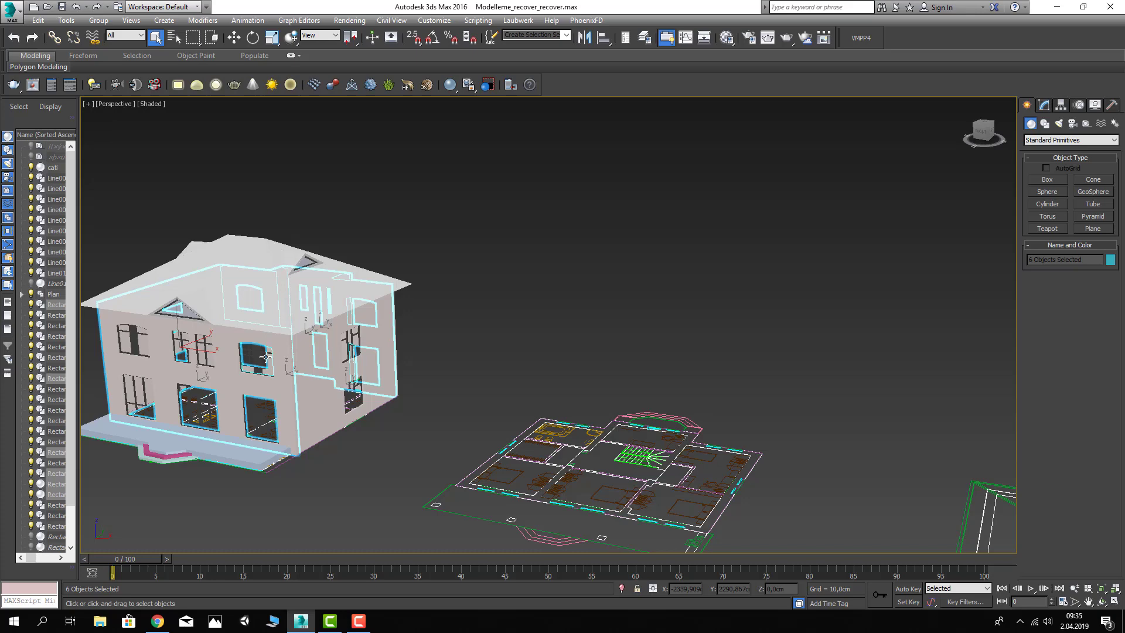
Step: Hide everything except the selected walls
right_click(309, 345)
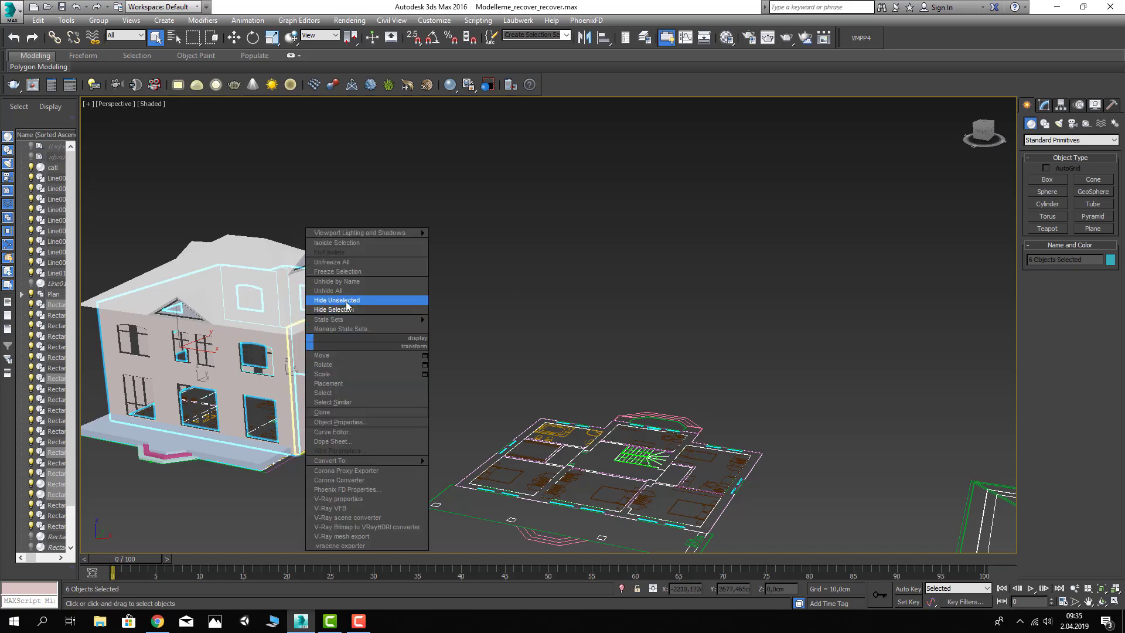
left_click(348, 301)
scroll(410, 311, "up", 5)
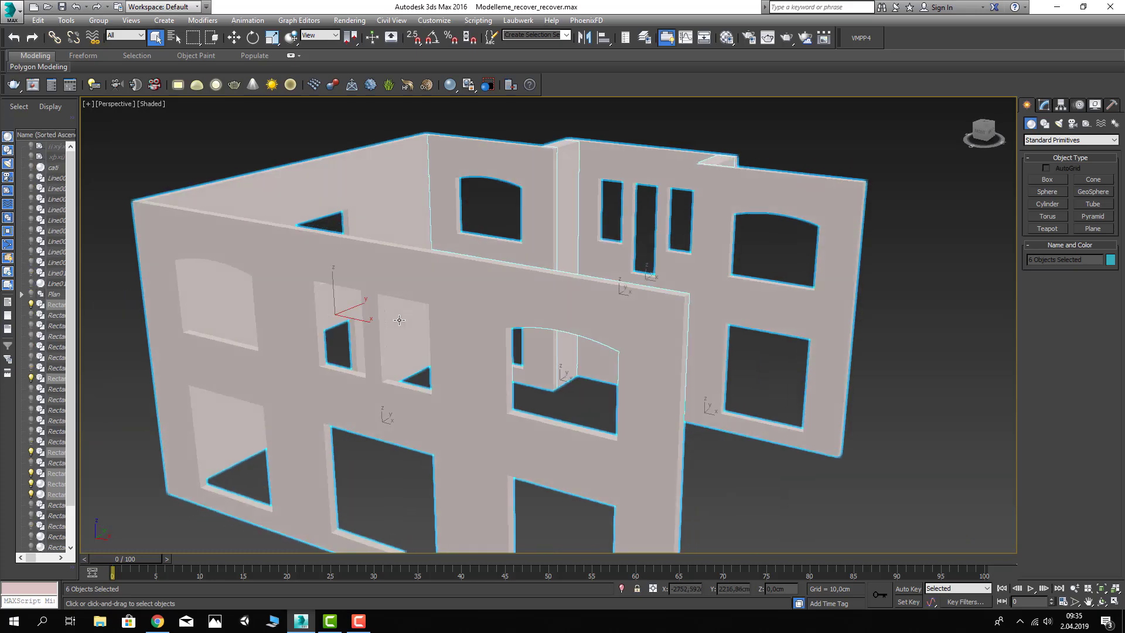
scroll(492, 346, "up", 3)
Step: Add the right wall and hide all unselected objects again, leaving only the walls
left_click(704, 367, "ctrl")
right_click(704, 368)
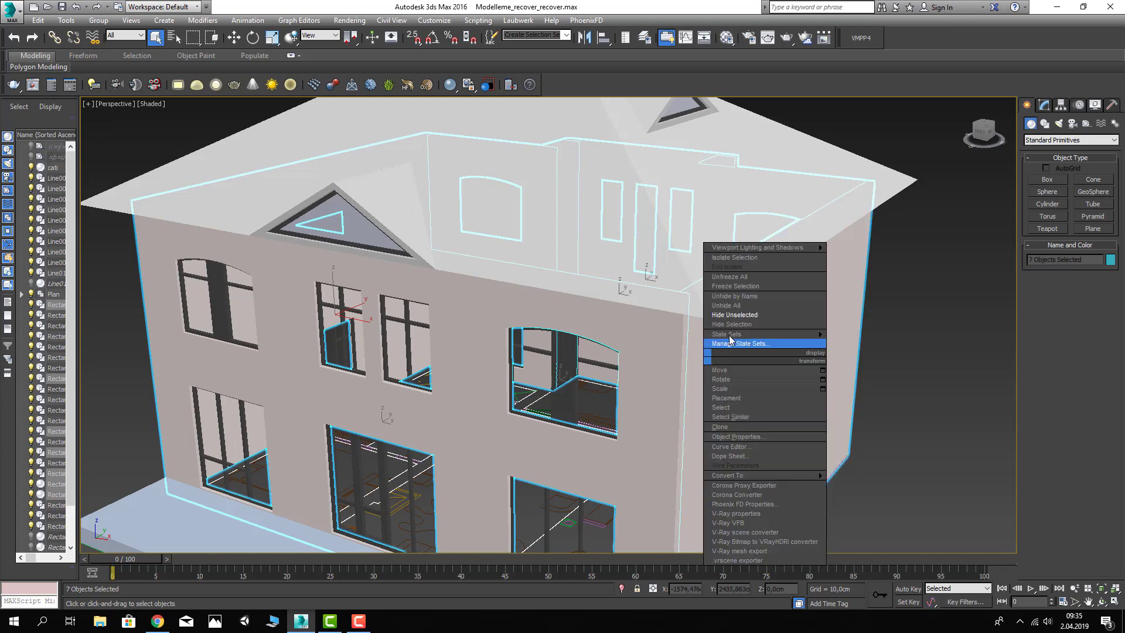
left_click(736, 319)
scroll(533, 353, "down", 5)
middle_click_drag(533, 354, 711, 276, "alt")
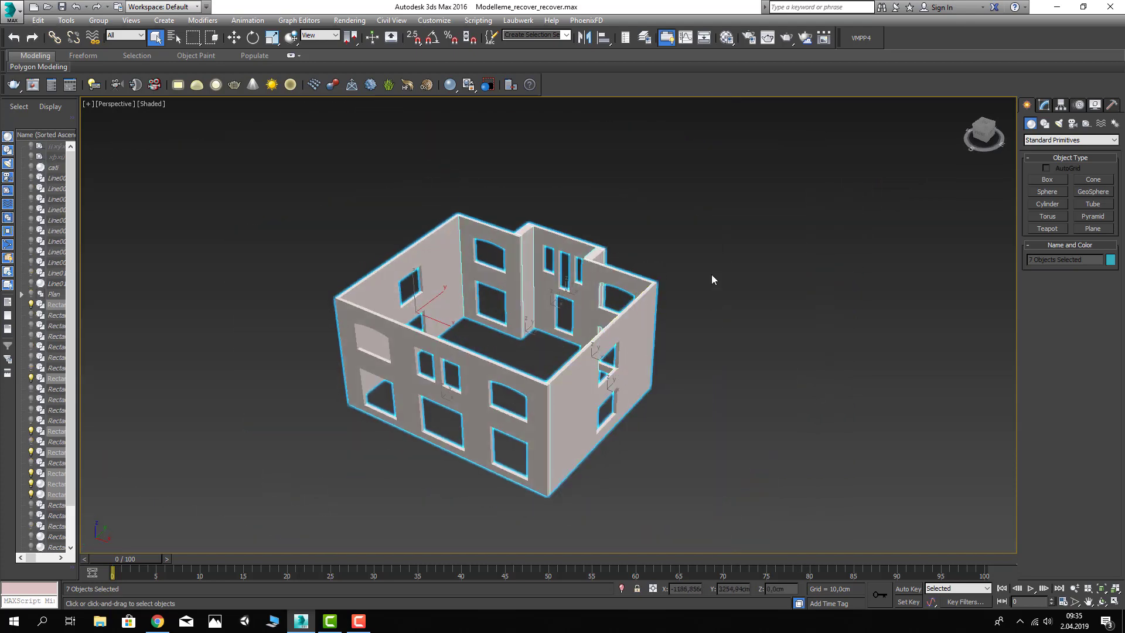
left_click(711, 276)
middle_click_drag(409, 302, 469, 327, "alt")
Step: Draw a snapped rectangle spline over the small window opening
scroll(523, 317, "up", 3)
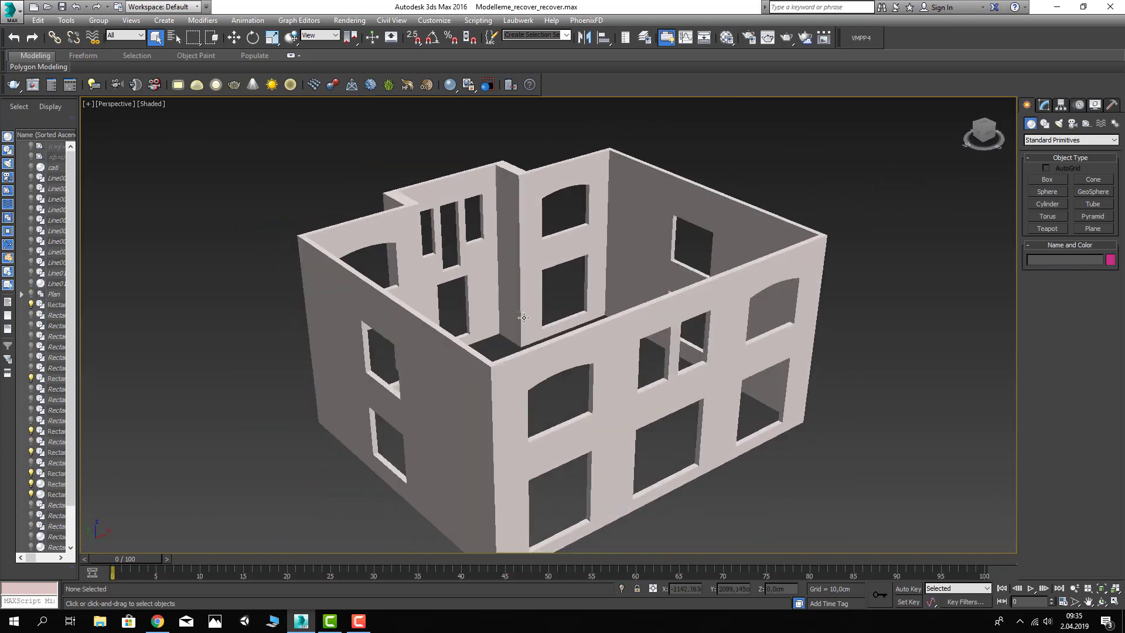
left_click(1045, 123)
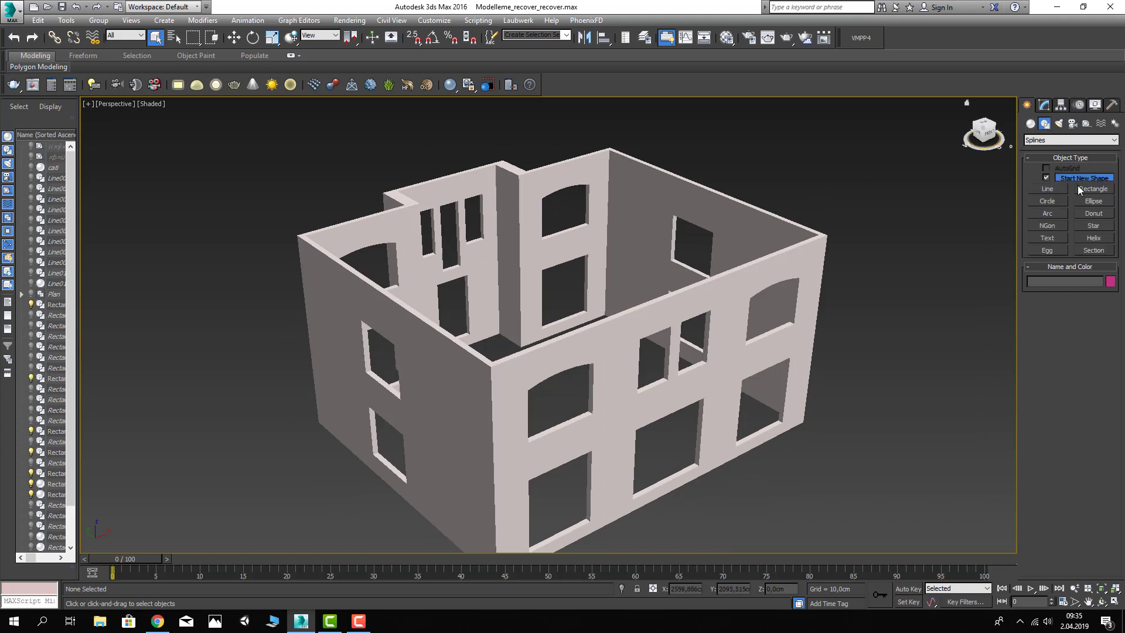
left_click(1093, 193)
middle_click_drag(714, 285, 640, 249)
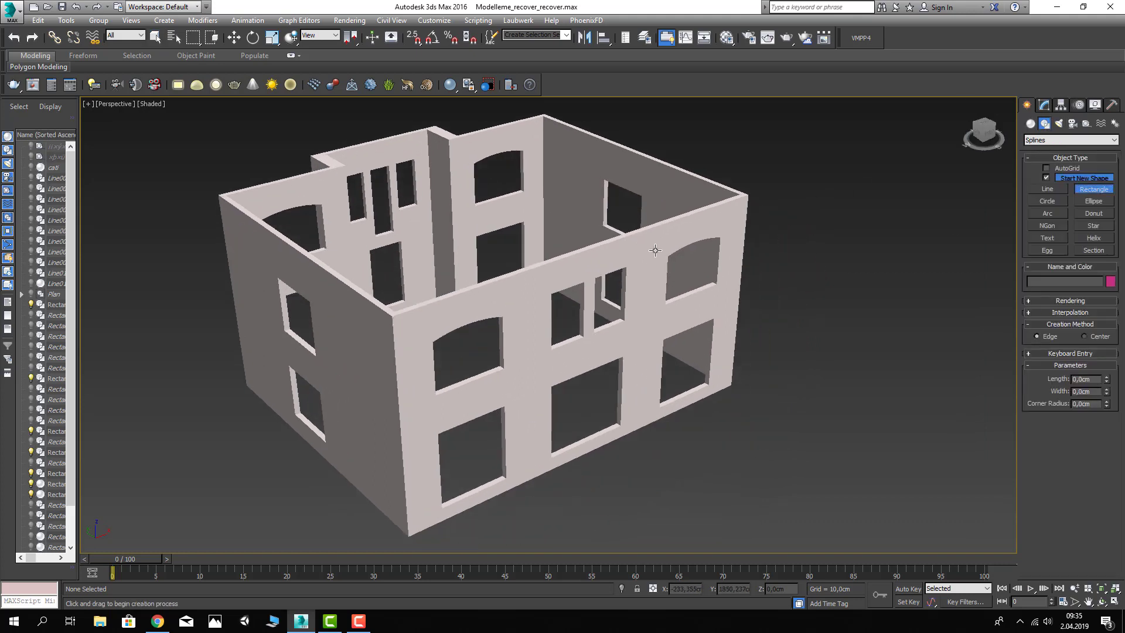
middle_click_drag(561, 269, 505, 198, "alt")
middle_click_drag(499, 311, 503, 312, "alt")
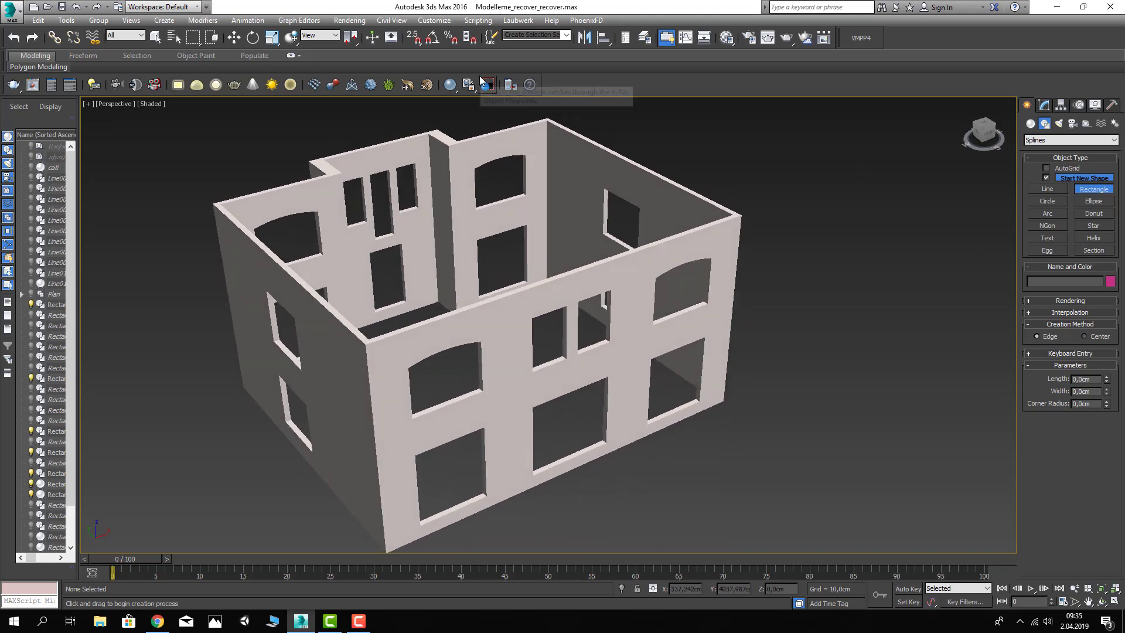
left_click(415, 40)
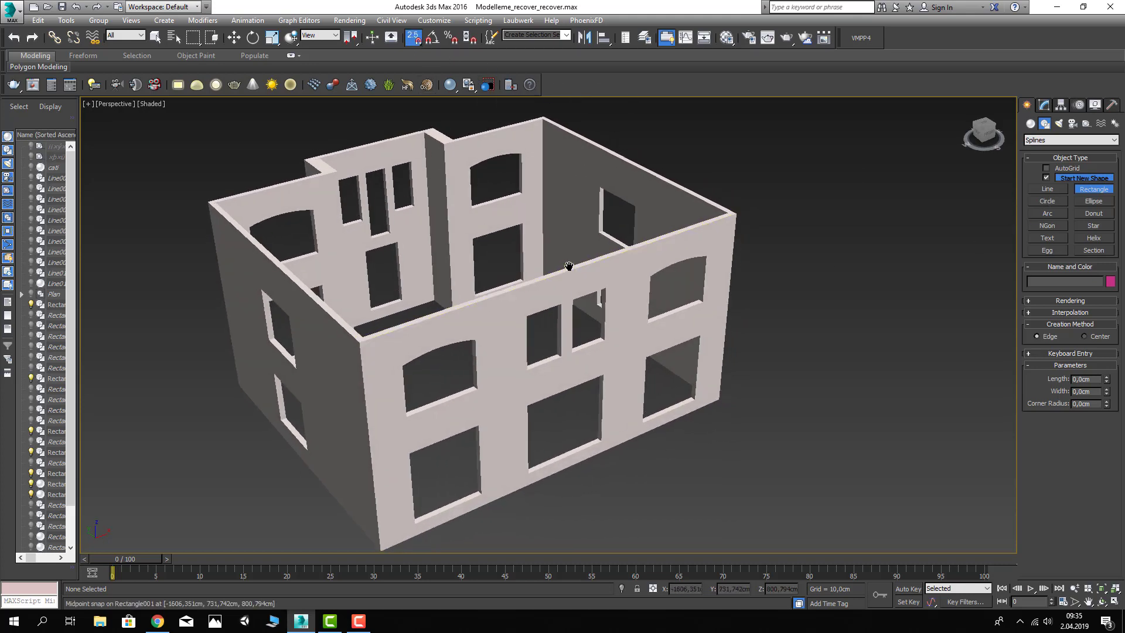
middle_click_drag(536, 308, 548, 294)
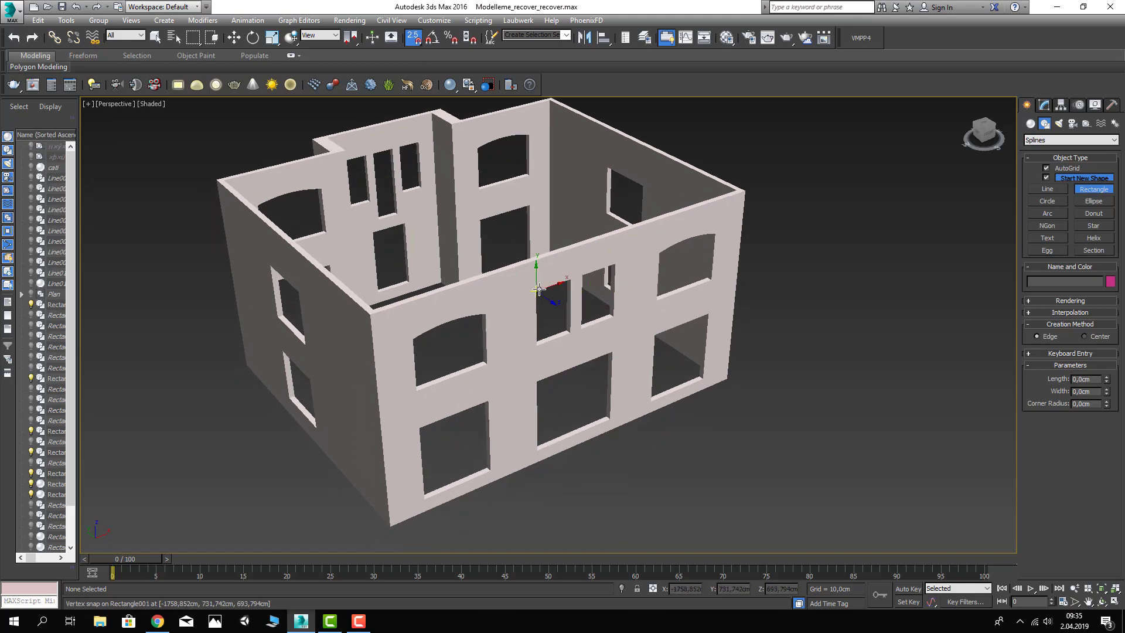
left_click_drag(537, 291, 615, 324)
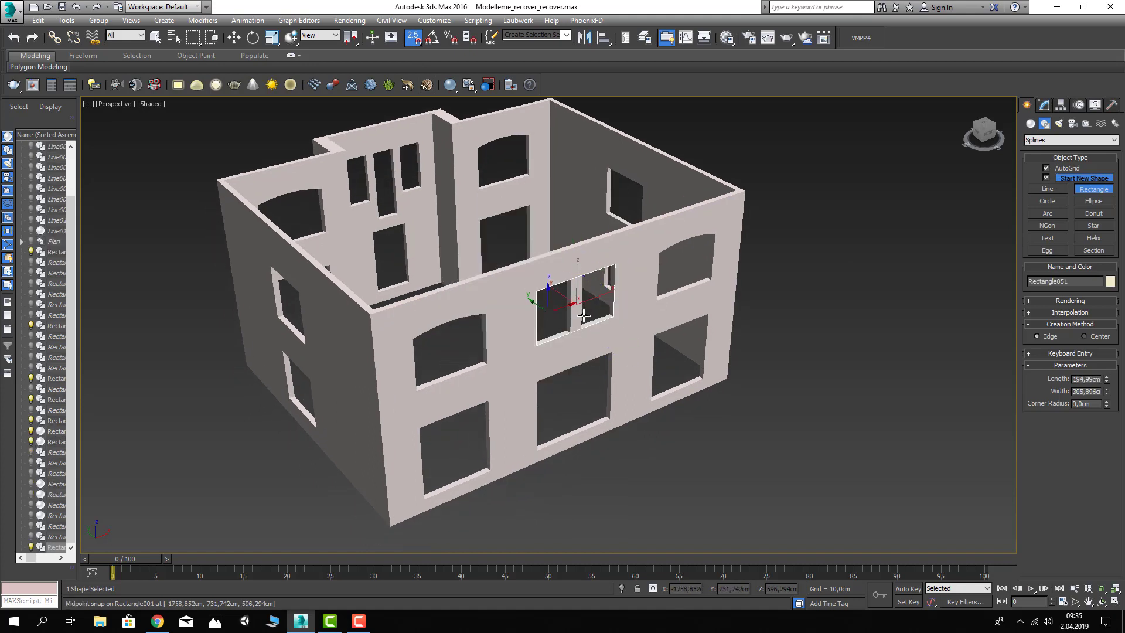
right_click(894, 267)
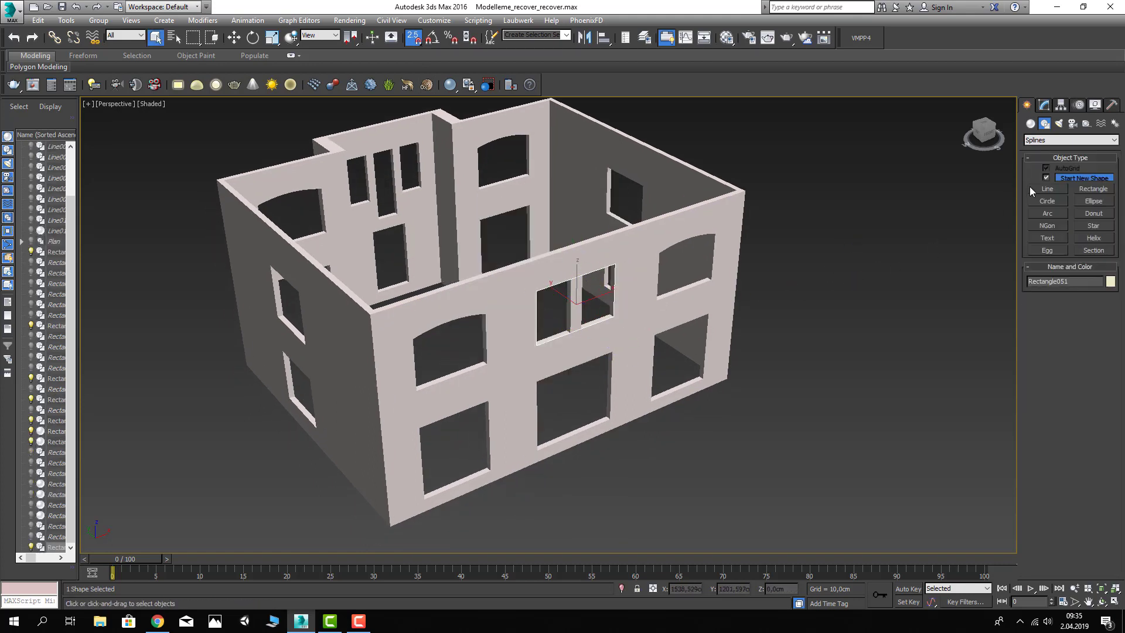
Step: Trace the arched window outline as a closed line spline, Line013
left_click(1047, 189)
middle_click_drag(527, 328, 468, 346, "alt")
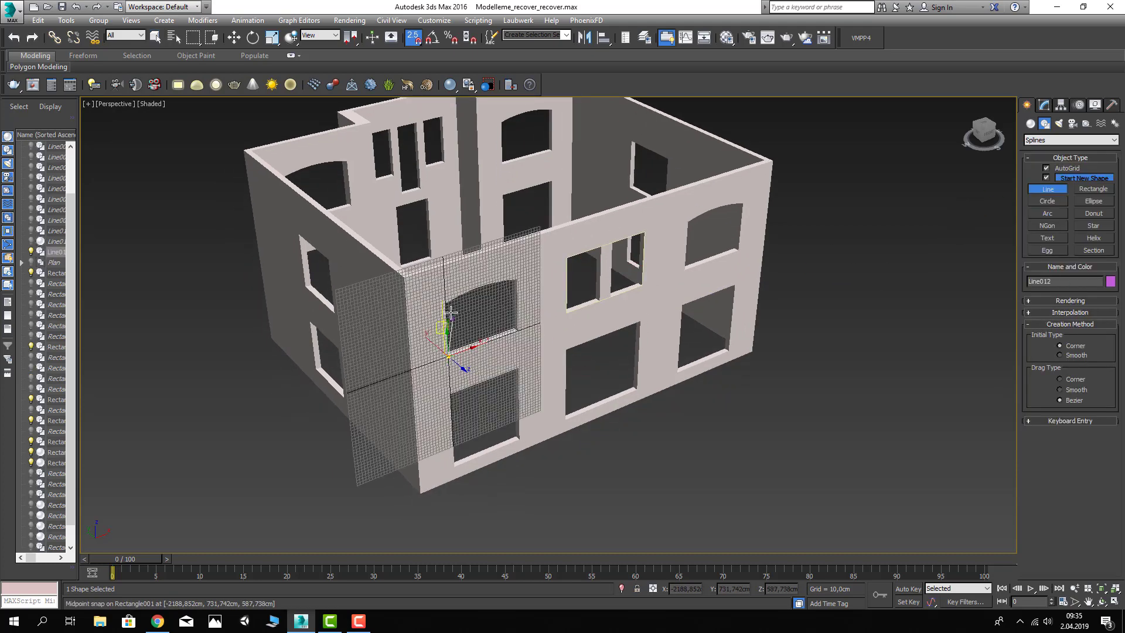
scroll(439, 309, "up", 2)
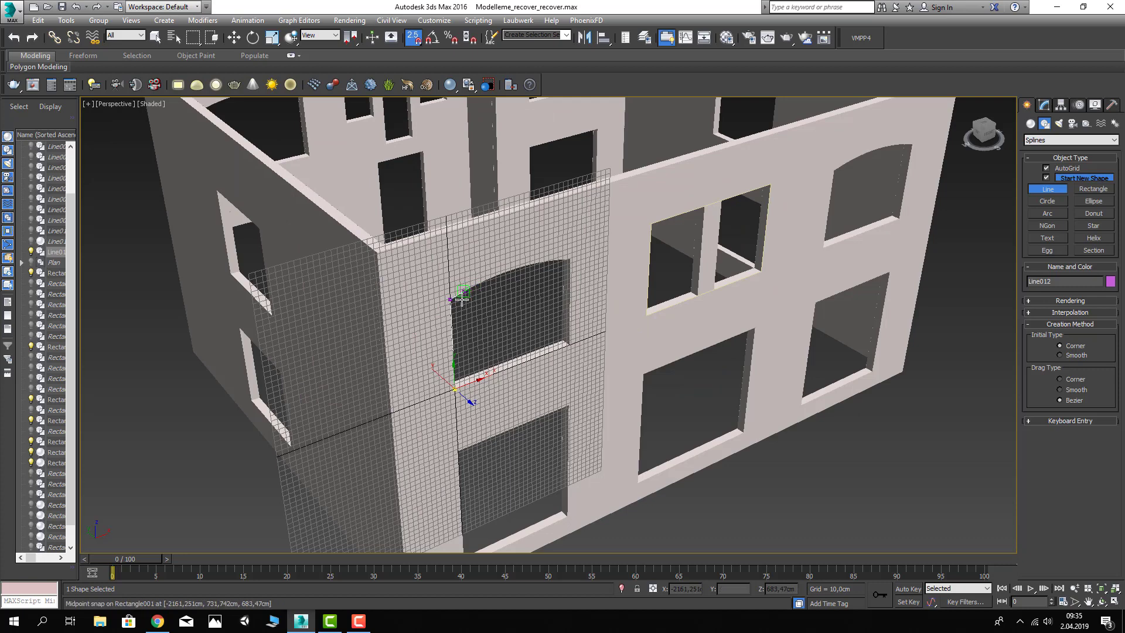
scroll(463, 299, "up", 2)
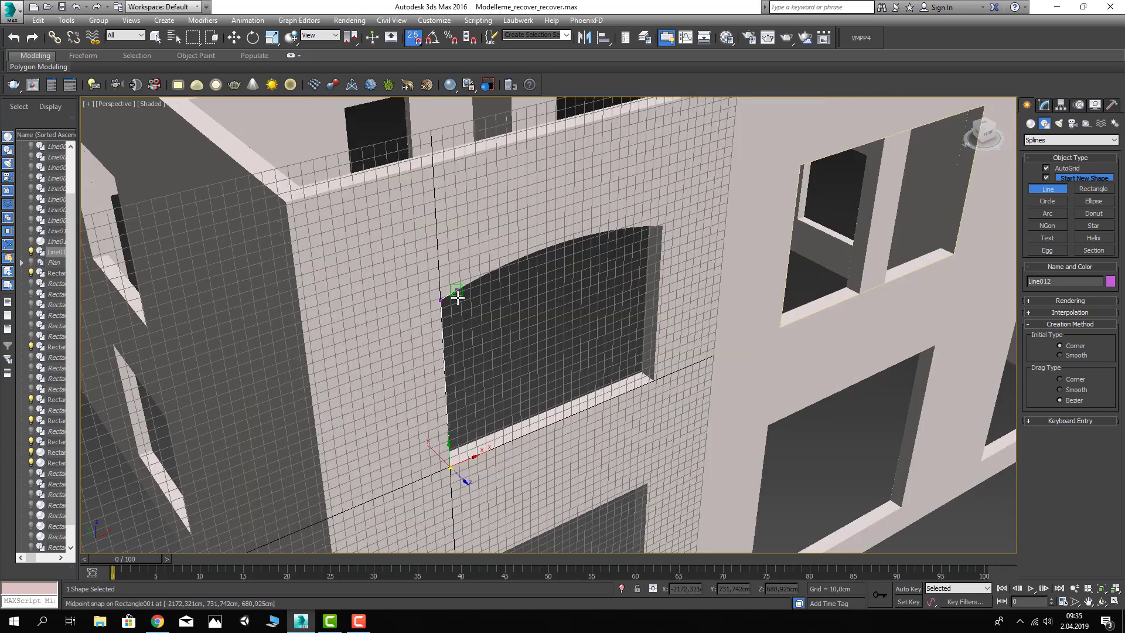
left_click(496, 269)
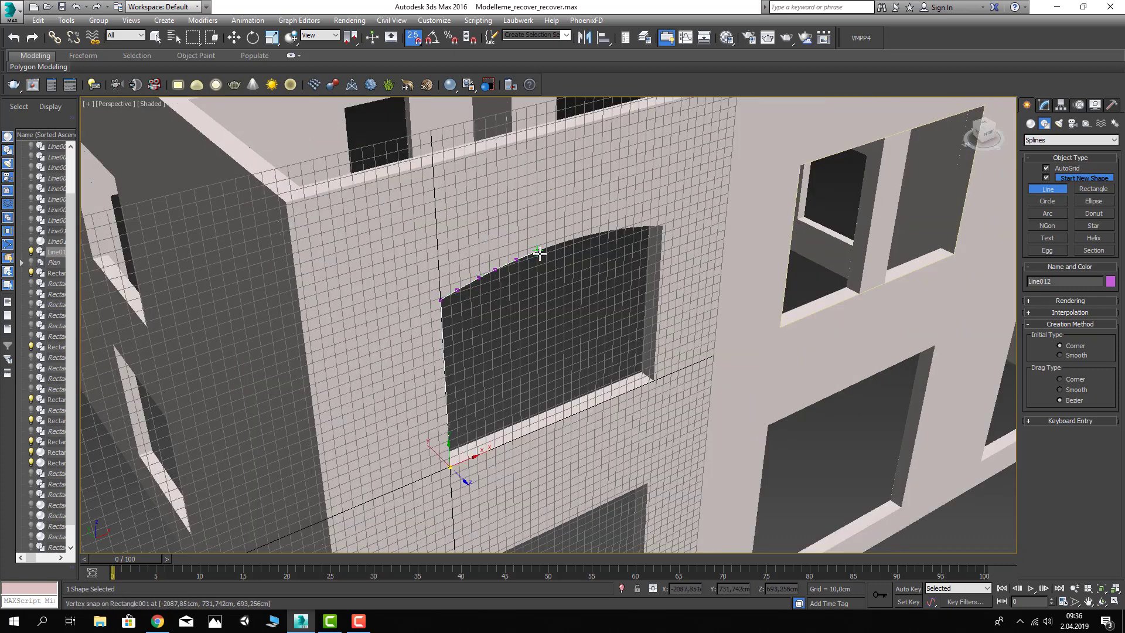
left_click(578, 241)
left_click(655, 380)
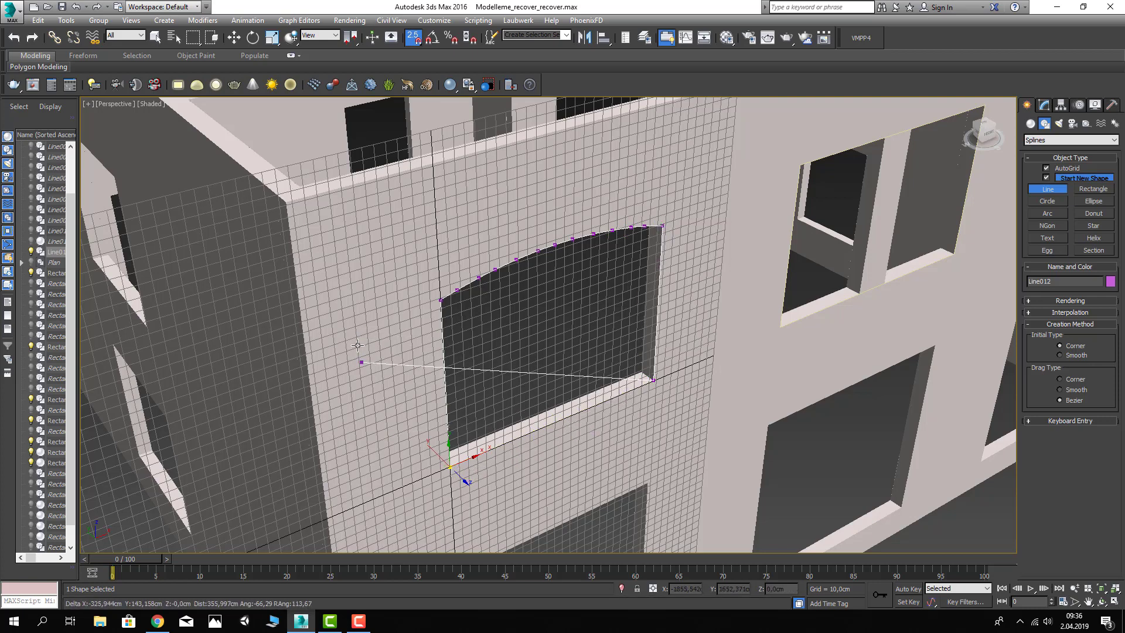
left_click(452, 467)
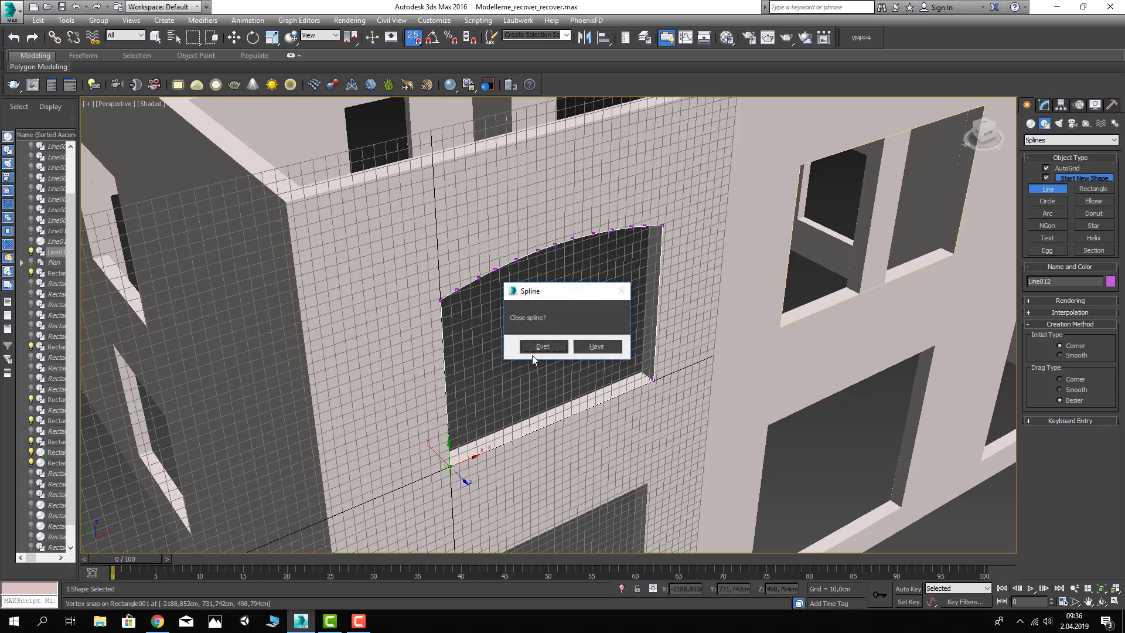
left_click(531, 348)
scroll(447, 390, "down", 5)
scroll(499, 370, "down", 5)
middle_click_drag(498, 371, 477, 377)
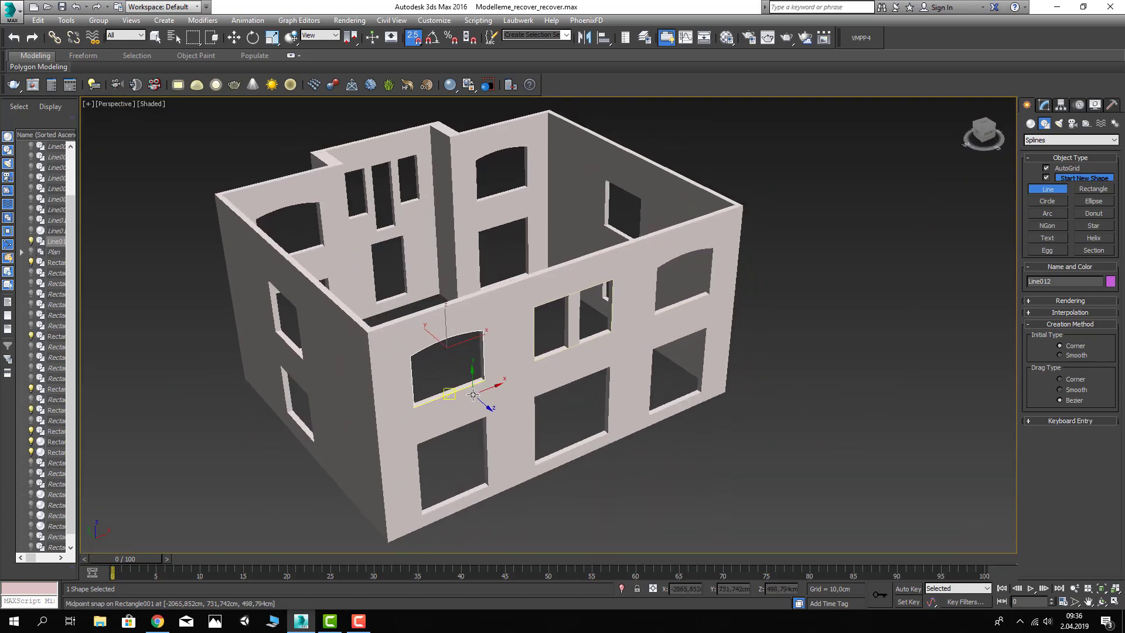
right_click(477, 377)
Step: Shift-copy the arch outline over to the right arched window
middle_click_drag(336, 130, 323, 137)
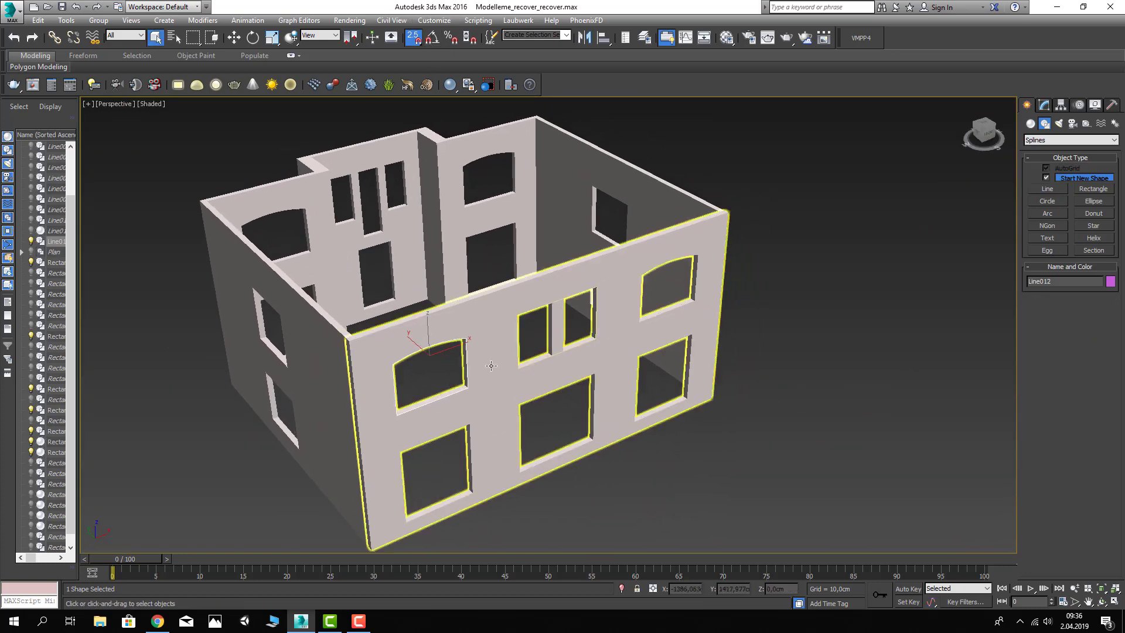
left_click(233, 37)
scroll(484, 418, "up", 4)
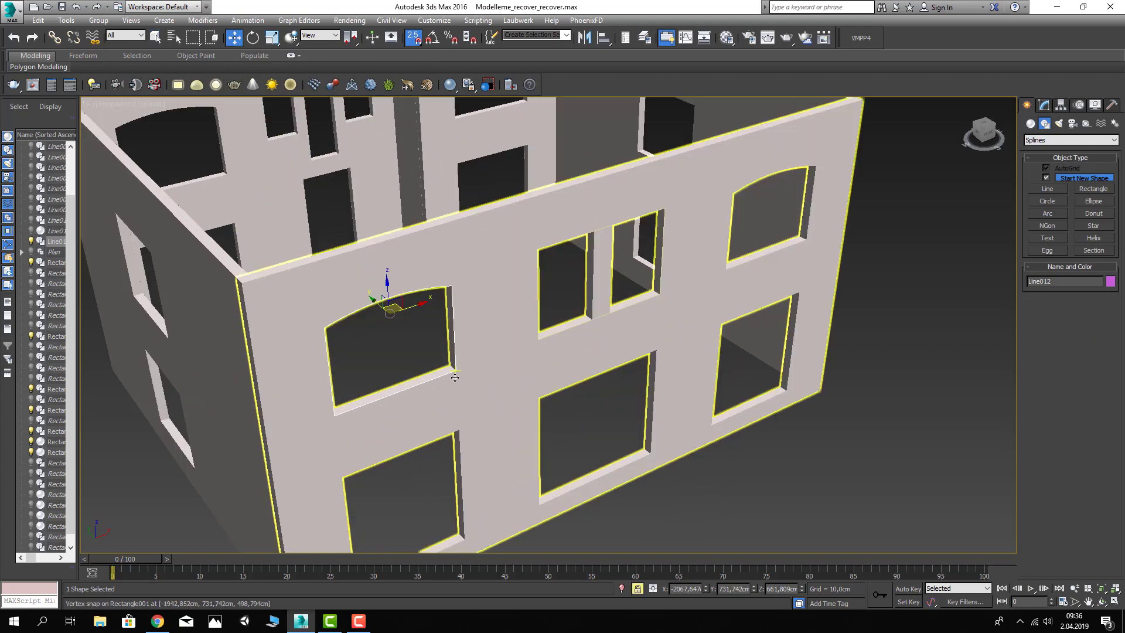
left_click_drag(455, 378, 812, 242)
right_click(779, 266)
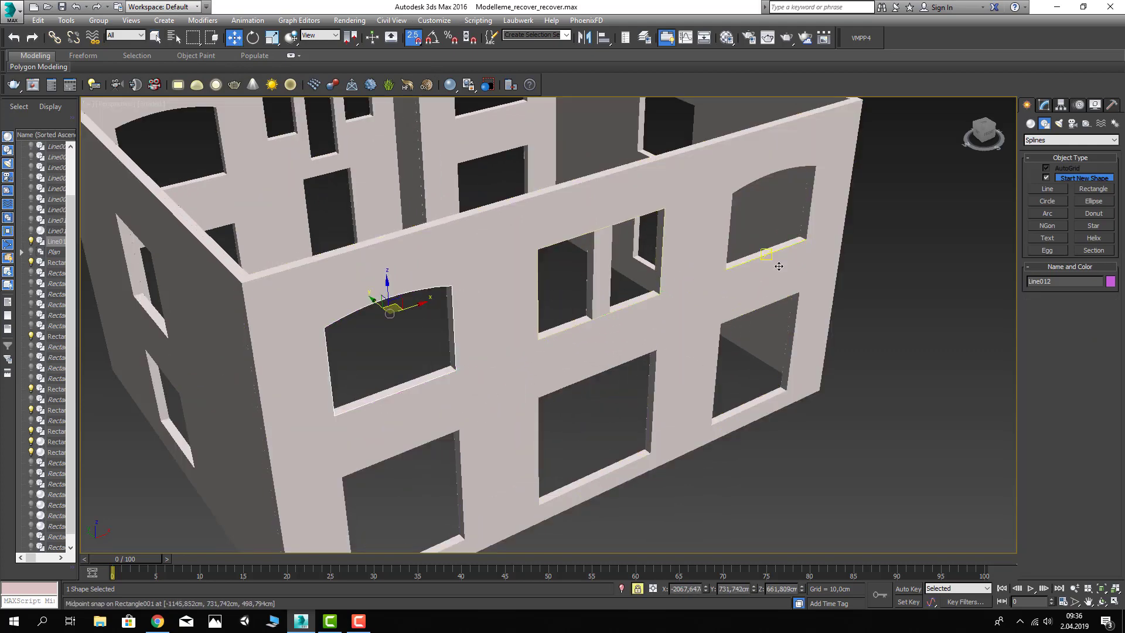
left_click_drag(453, 373, 586, 264)
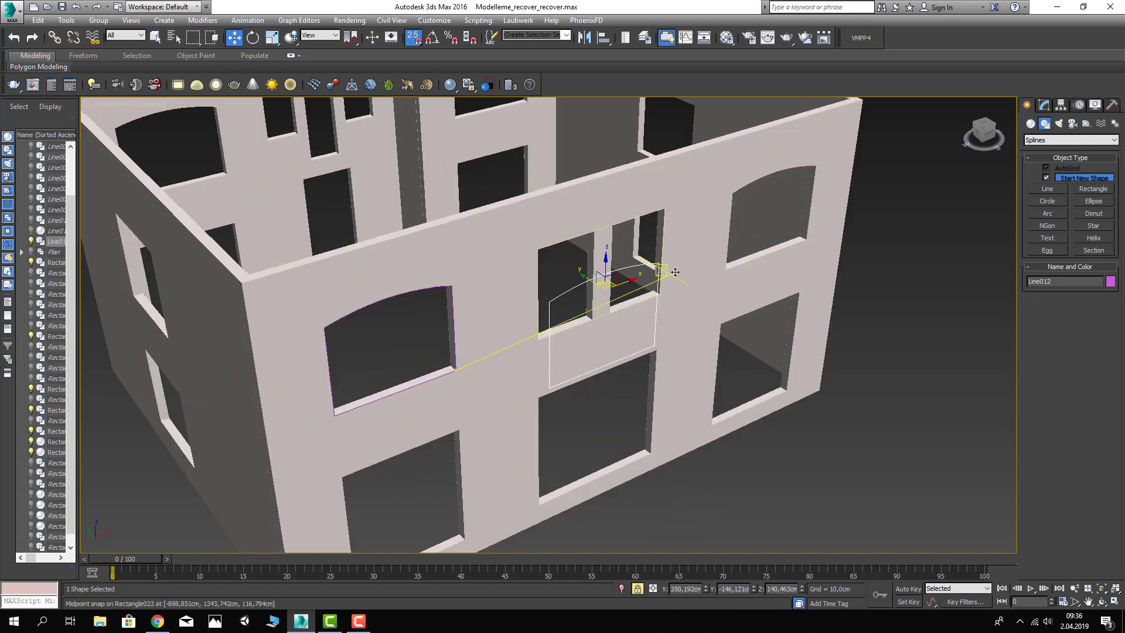
right_click(482, 313)
left_click_drag(424, 303, 813, 169)
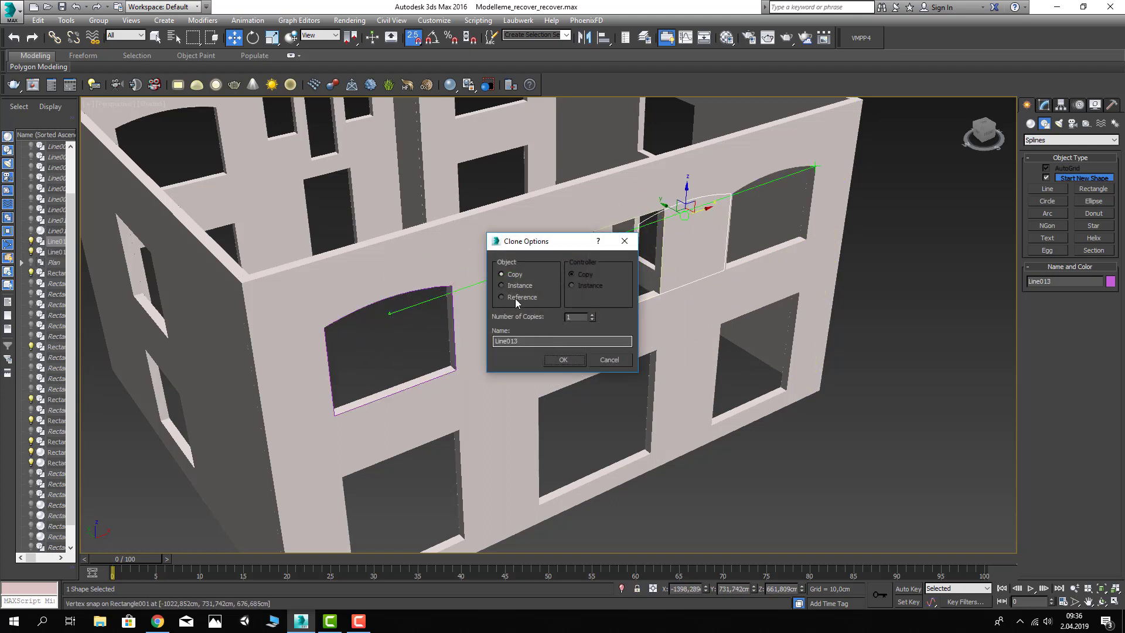
left_click(564, 360)
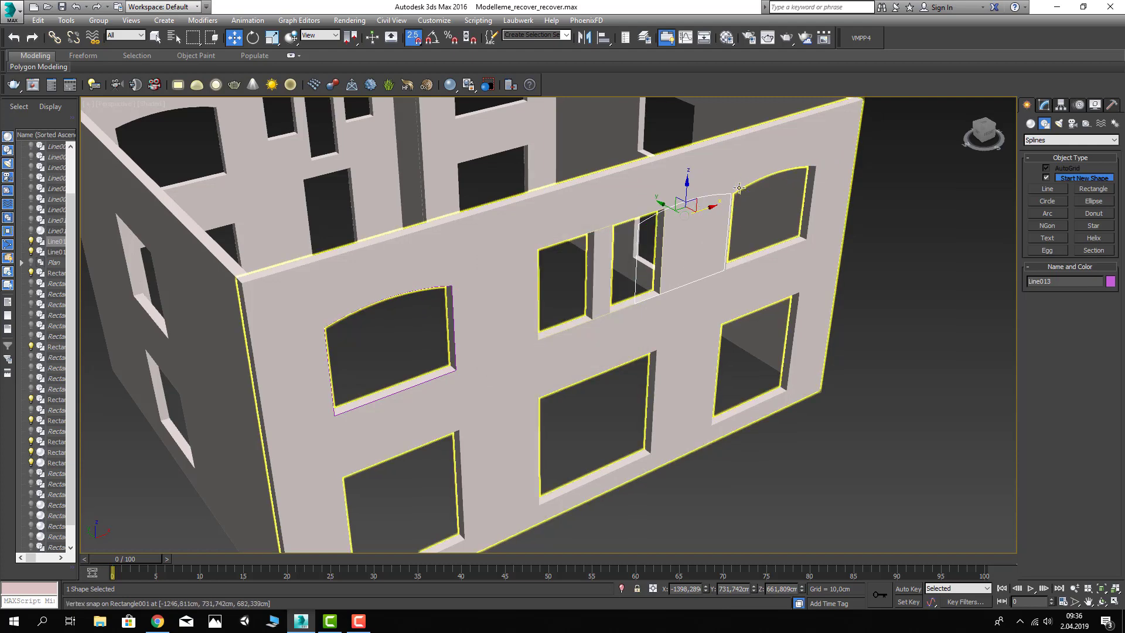
mouse_move(754, 188)
left_mouse_down()
mouse_move(787, 229)
mouse_move(814, 235)
mouse_move(794, 247)
left_mouse_up()
left_click(795, 247)
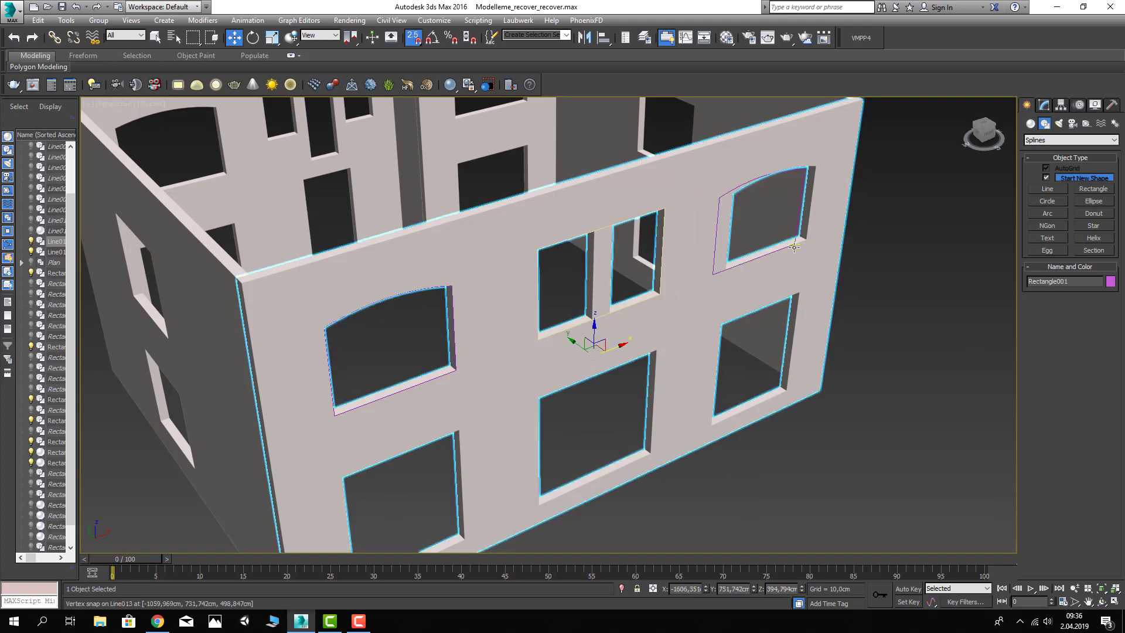
left_click(768, 253)
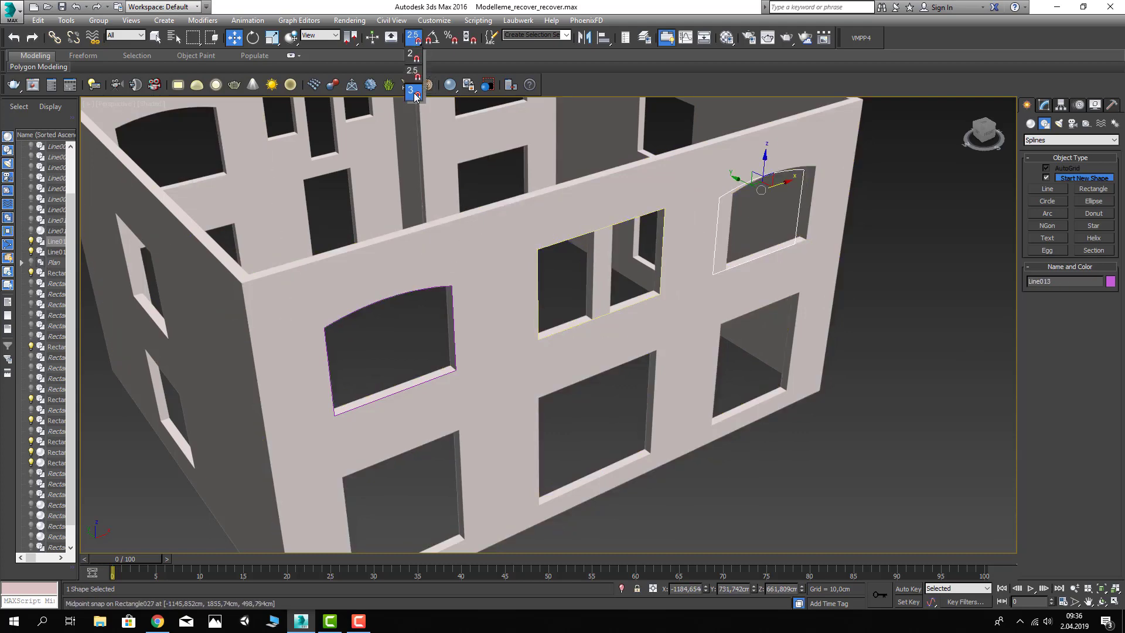
Step: Switch snapping to 3D and align the copied arch with the right window opening
left_click(414, 95)
left_click_drag(800, 248, 812, 242)
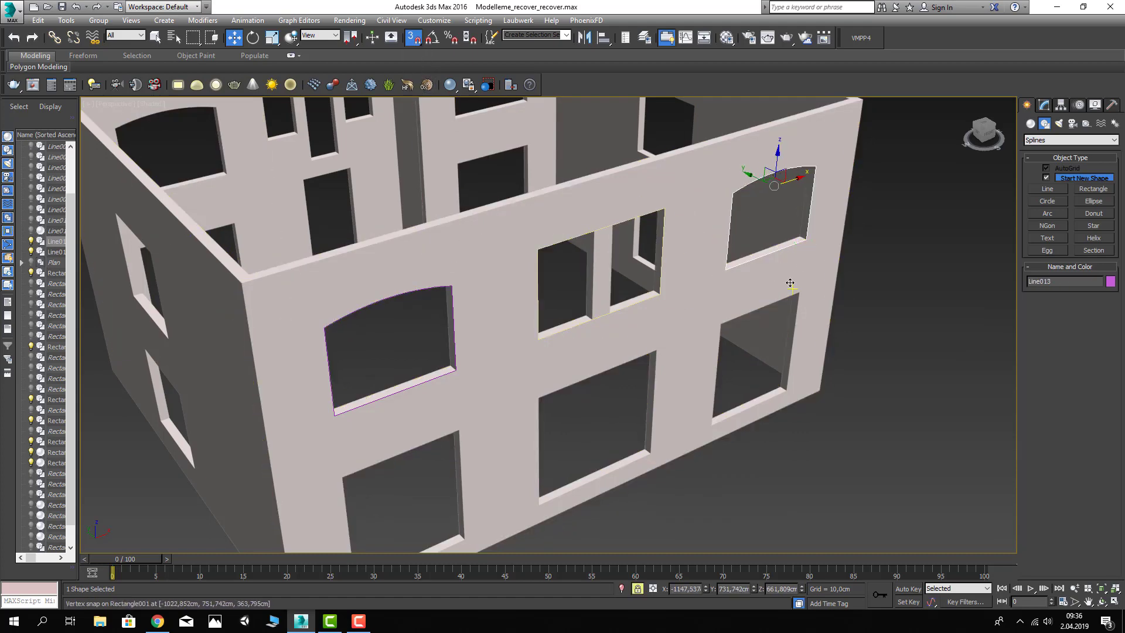
scroll(791, 283, "down", 4)
middle_click_drag(791, 283, 793, 305, "alt")
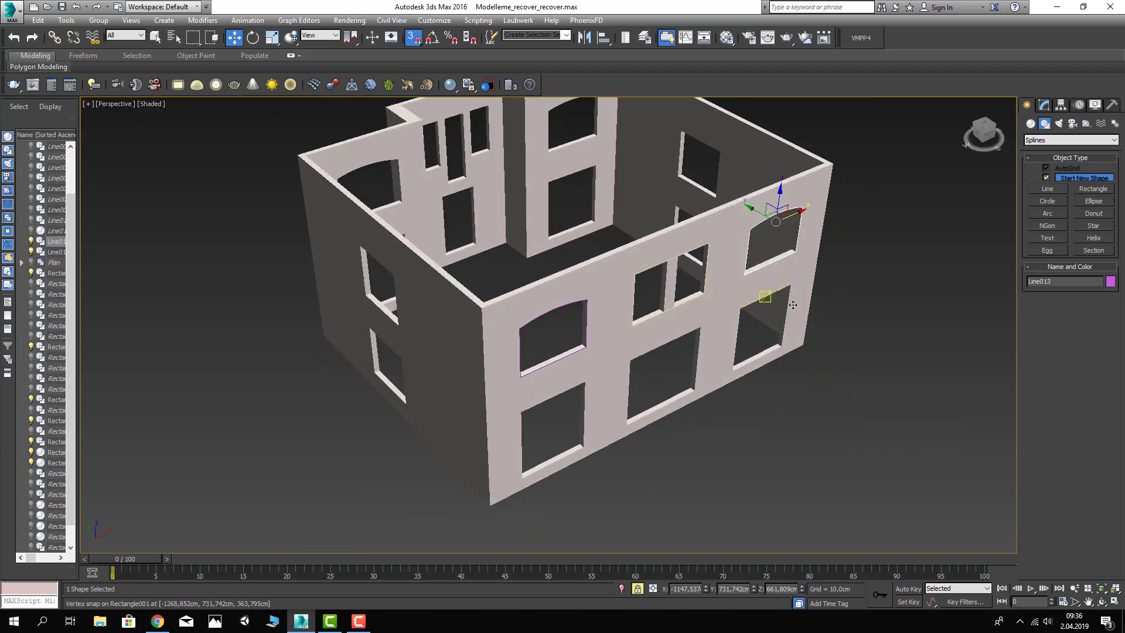
left_click(1087, 192)
middle_click_drag(661, 370, 653, 339)
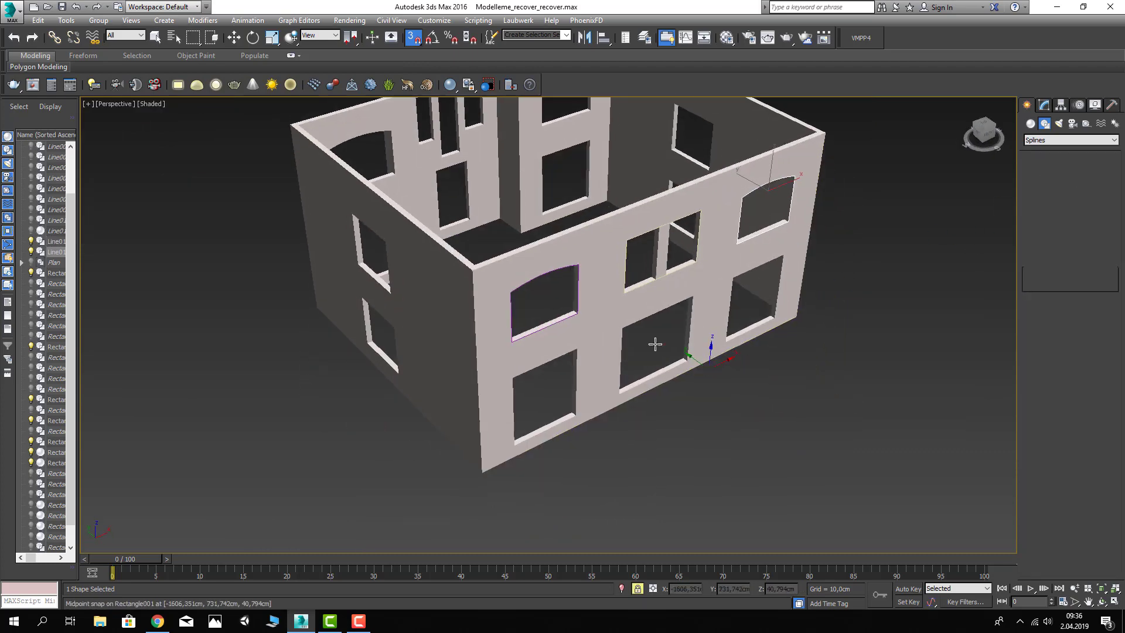
Step: Draw rectangles over the lower, right and right-middle front-wall window openings
scroll(521, 367, "up", 2)
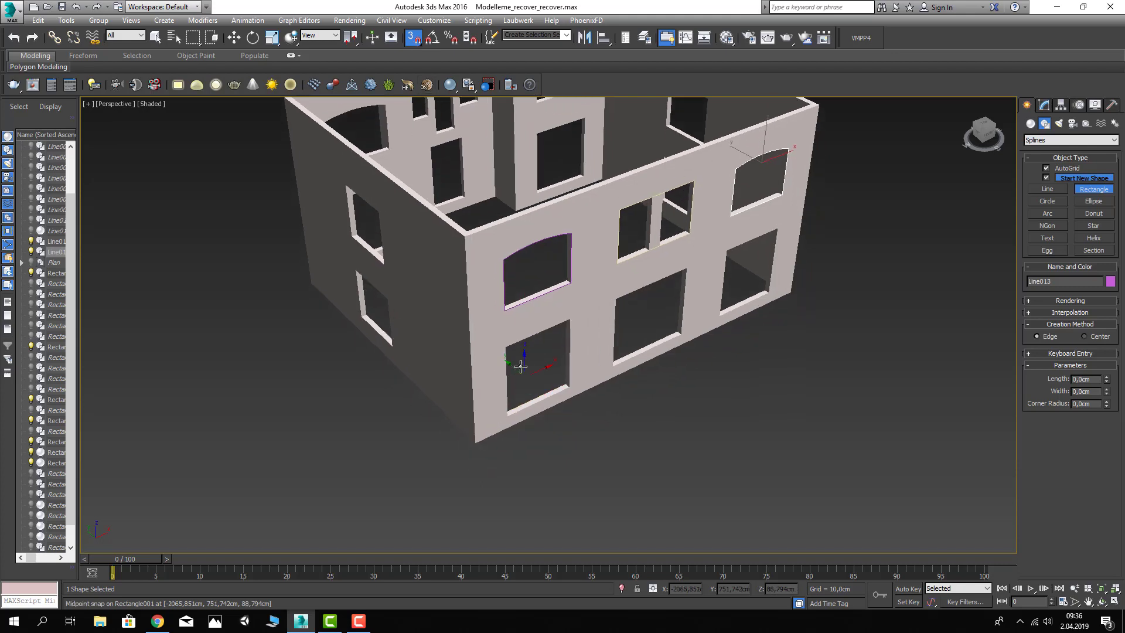
scroll(508, 341, "up", 3)
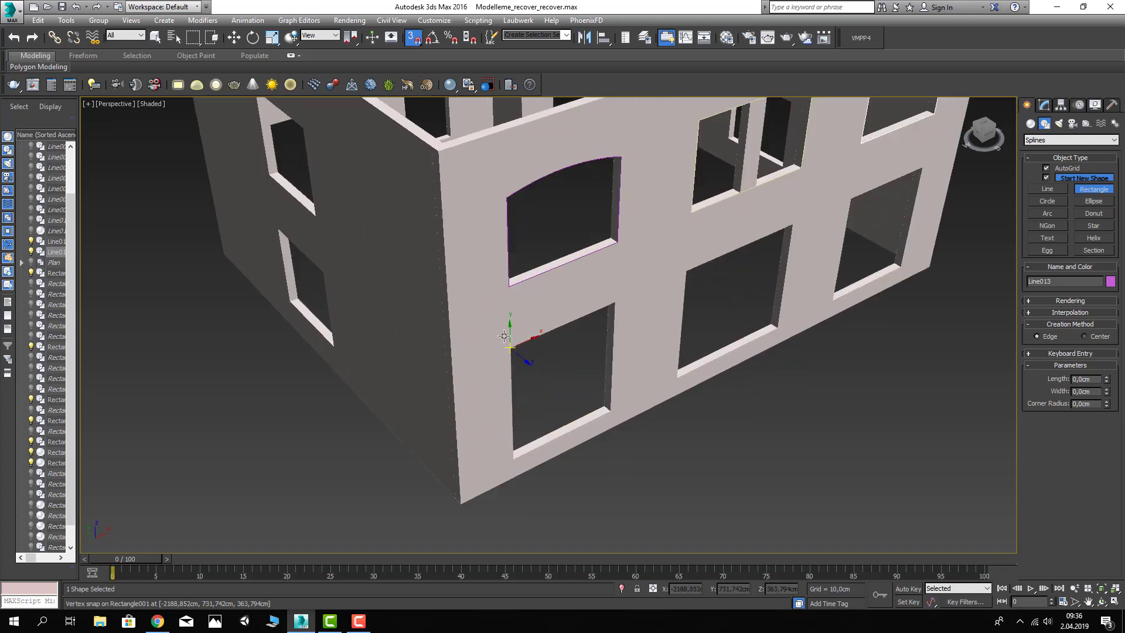
left_click_drag(510, 348, 607, 410)
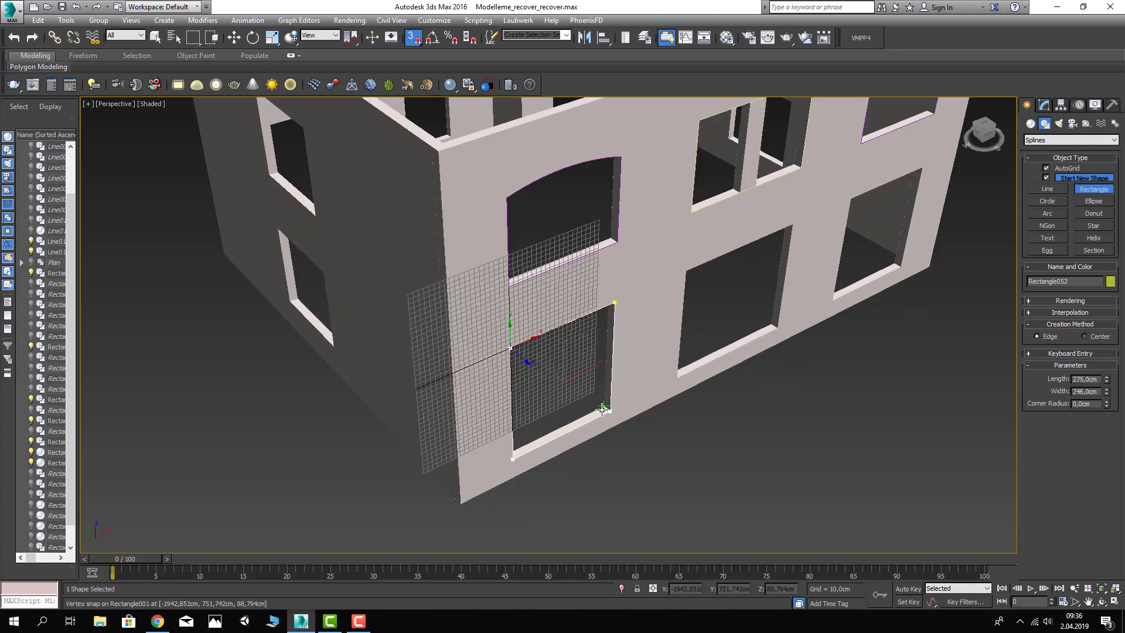
left_click_drag(685, 271, 785, 320)
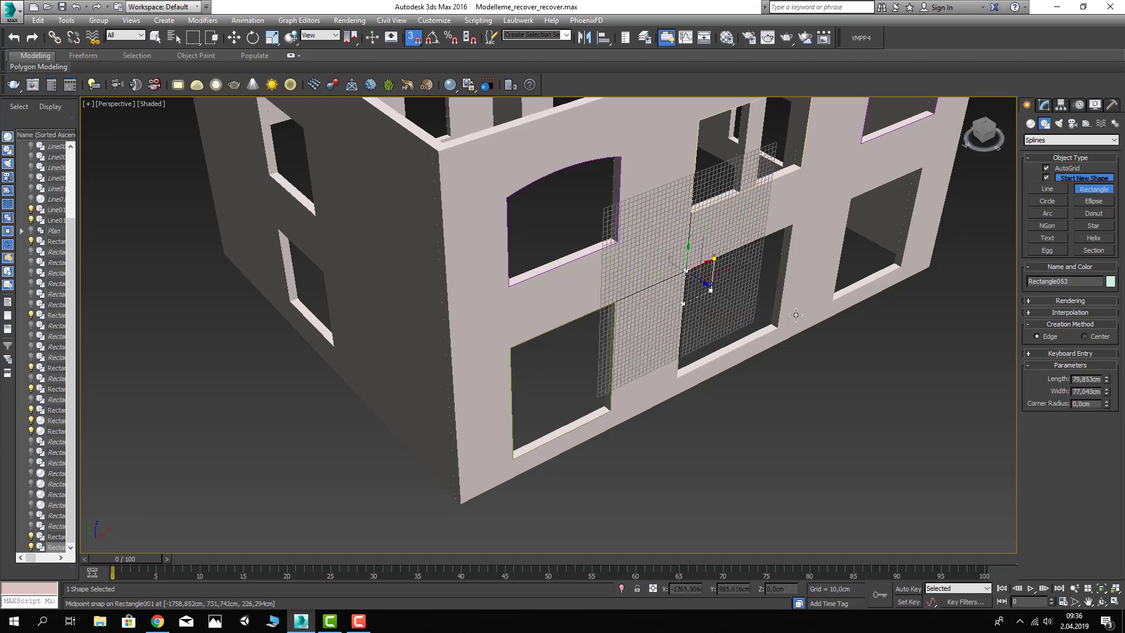
middle_click_drag(785, 319, 586, 253, "alt")
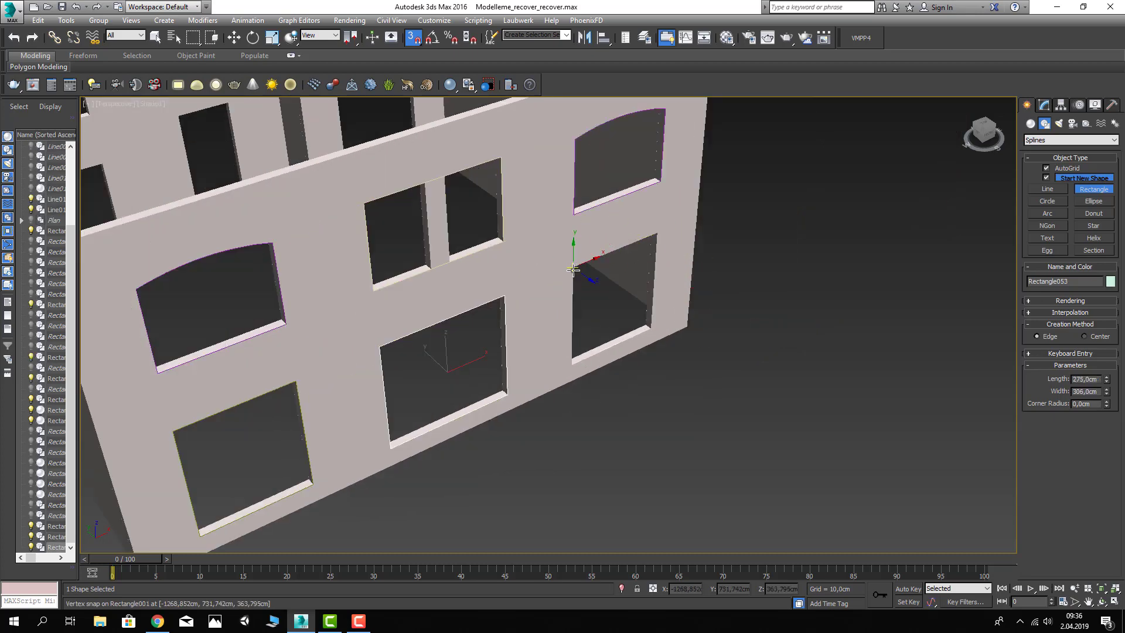
left_click_drag(574, 263, 638, 350)
Step: Clear the selection and orbit to a near top-down view of the whole house
key("w")
scroll(638, 350, "down", 5)
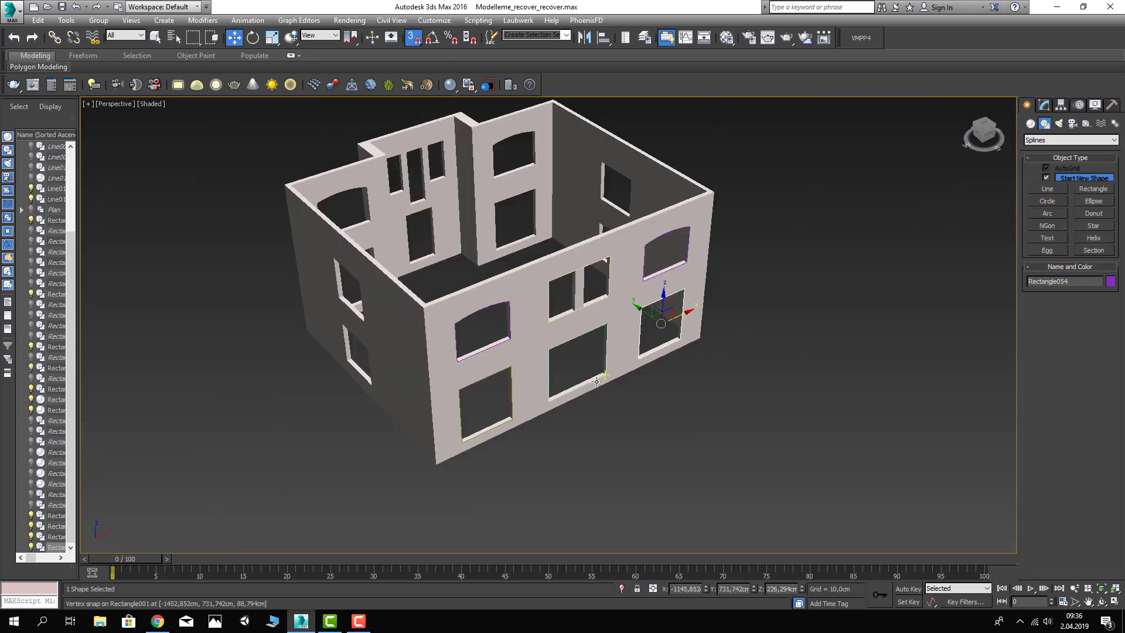
middle_click_drag(637, 350, 611, 397, "alt")
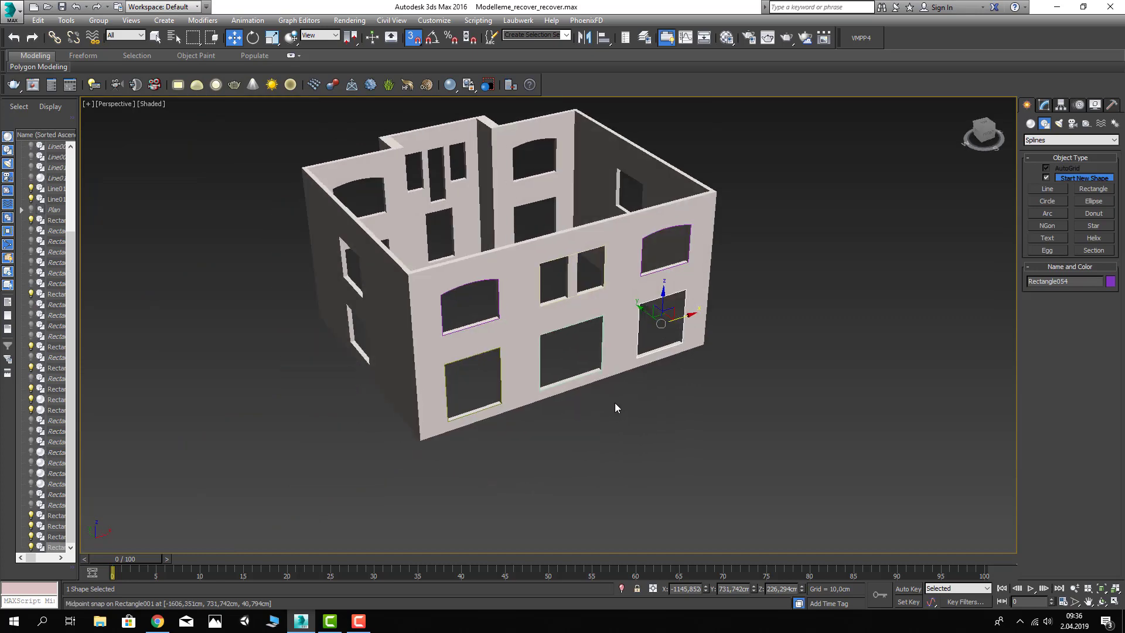
mouse_move(438, 433)
middle_mouse_down()
mouse_move(496, 447)
mouse_move(790, 335)
middle_mouse_up()
left_click(817, 297)
scroll(817, 297, "down", 3)
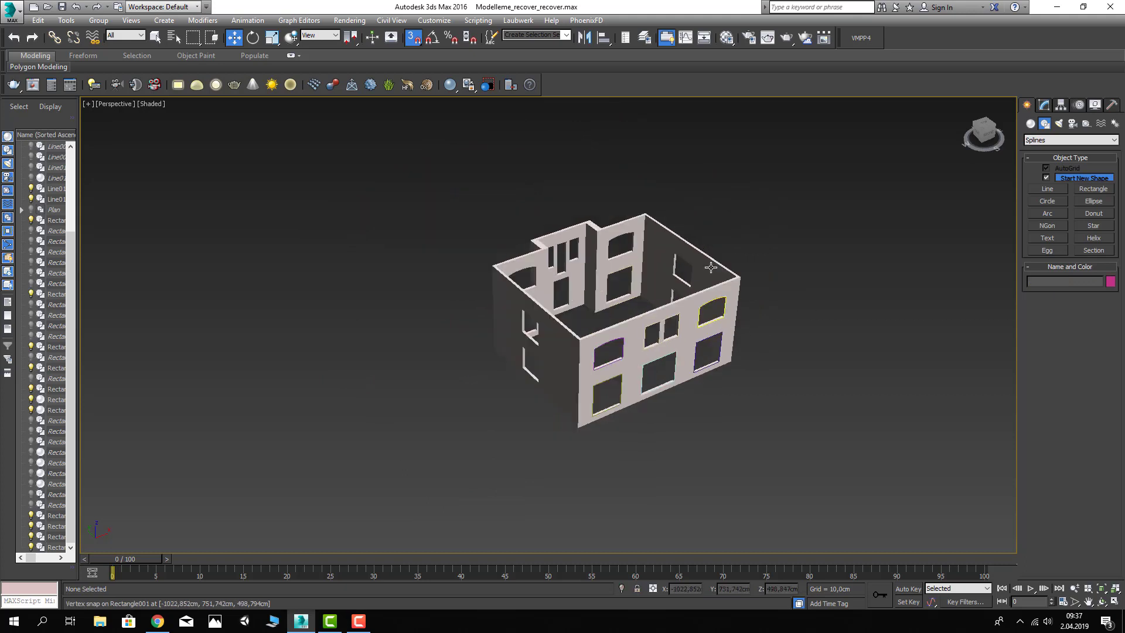
mouse_move(670, 196)
middle_mouse_down("alt")
mouse_move(629, 308)
mouse_move(588, 347)
mouse_move(535, 363)
middle_mouse_up("alt")
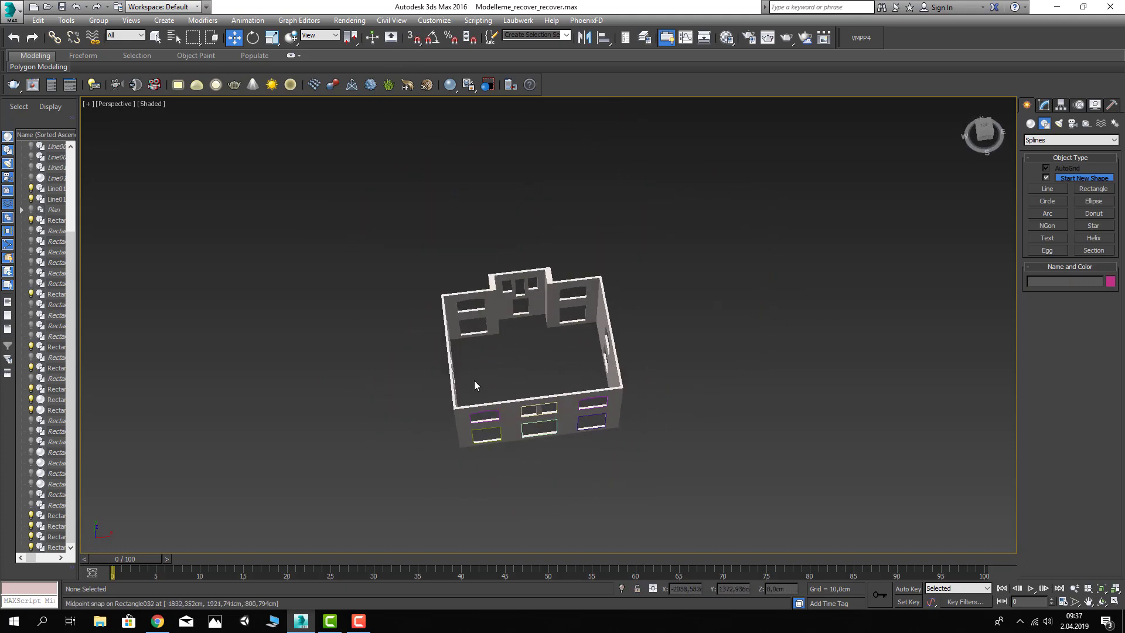
Step: Move the six window outlines out beside the house, then deselect them
left_click_drag(609, 497, 610, 498)
middle_click_drag(573, 458, 539, 405, "alt")
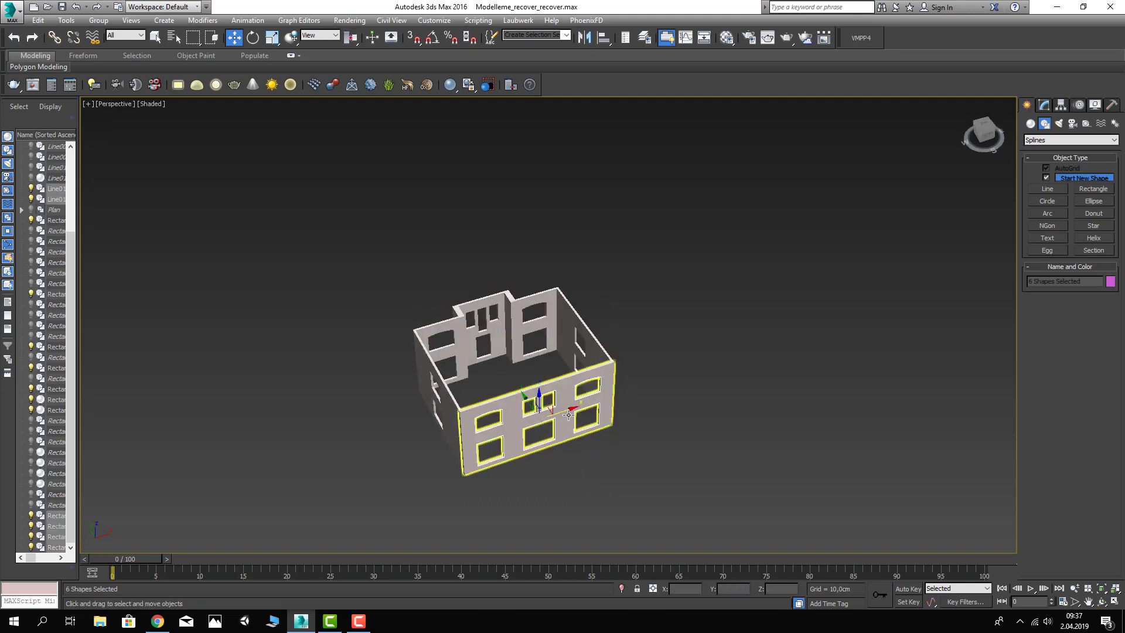
left_click_drag(539, 405, 709, 343)
key("ctrl+z")
key("shift+z")
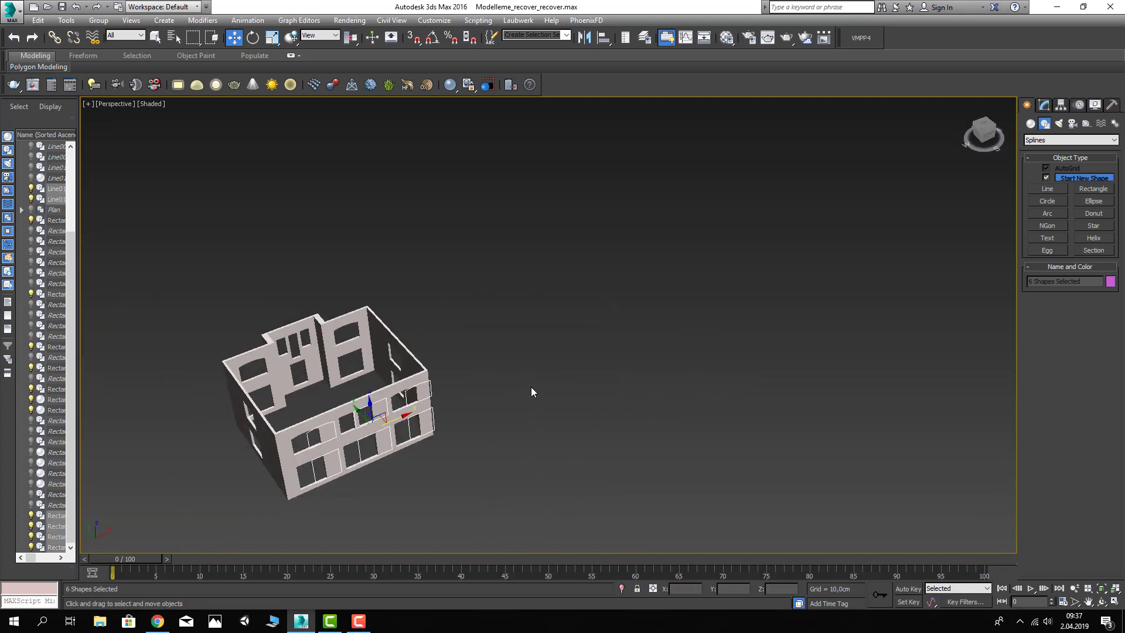
key("shift+z")
left_click_drag(453, 402, 527, 350)
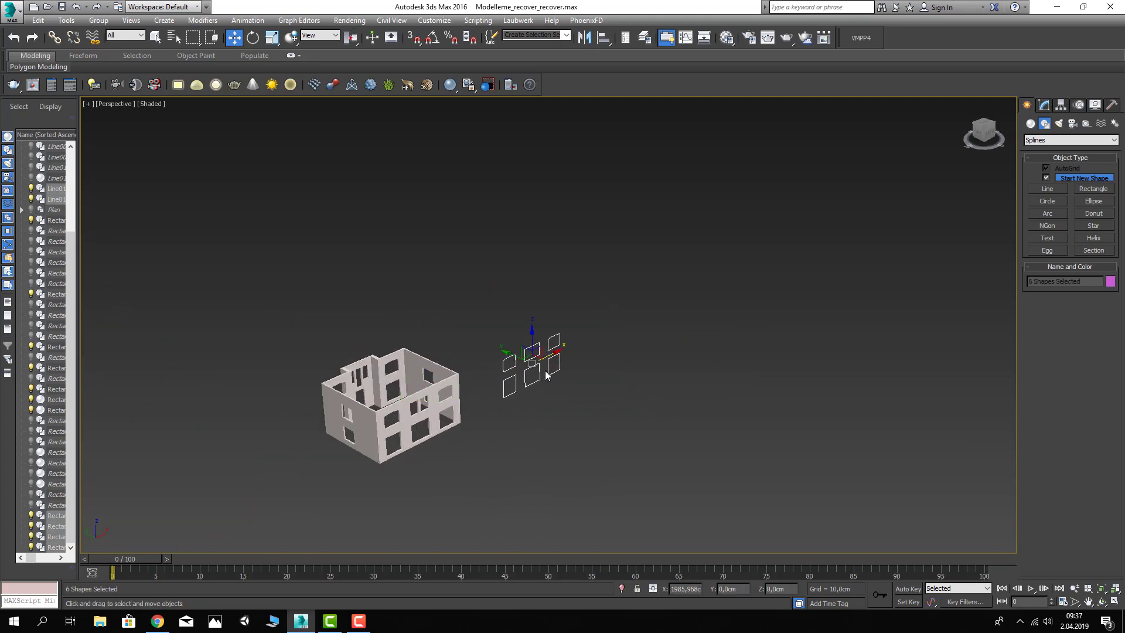
scroll(615, 334, "up", 3)
scroll(615, 334, "up", 2)
left_click(502, 350)
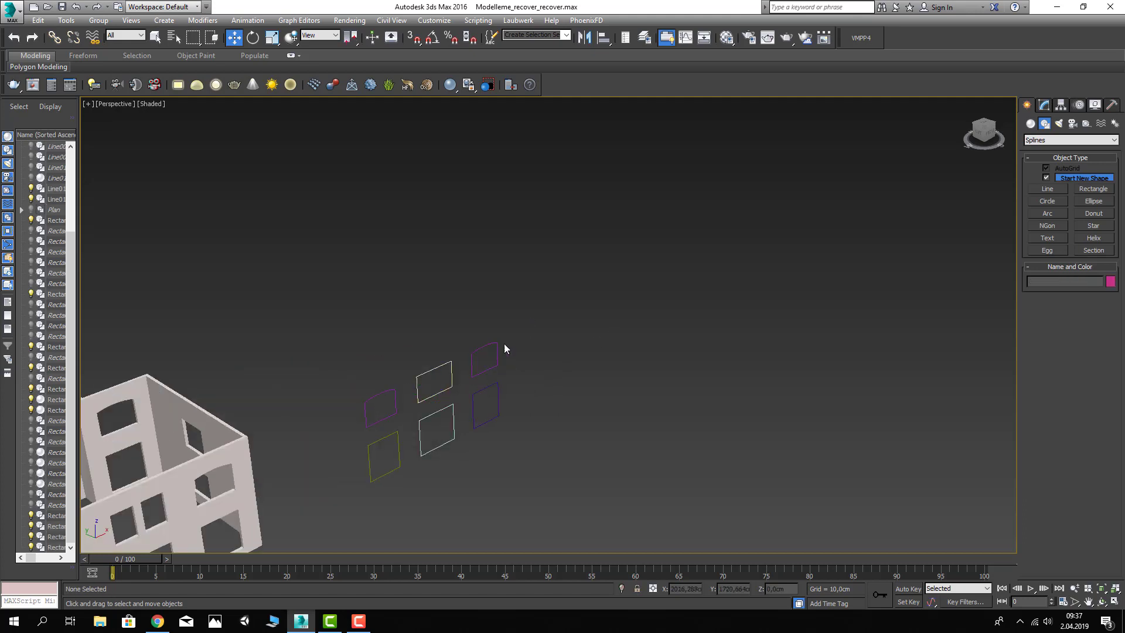
Step: Select the window outline Line013 and frame it in the viewport
left_click(484, 346)
left_click(1061, 105)
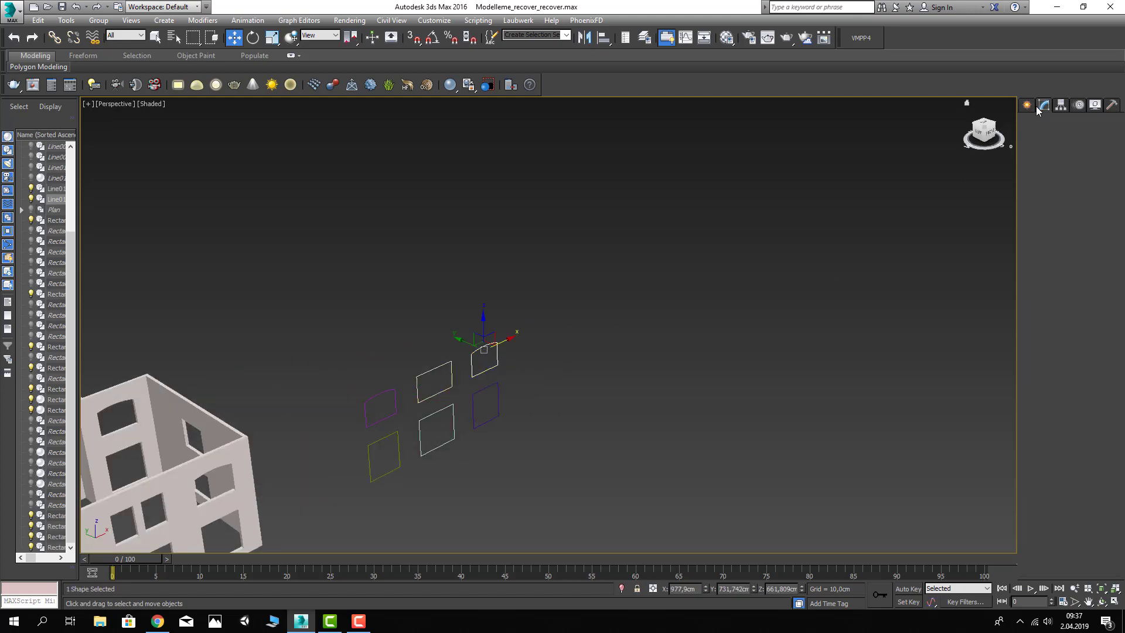
key("z")
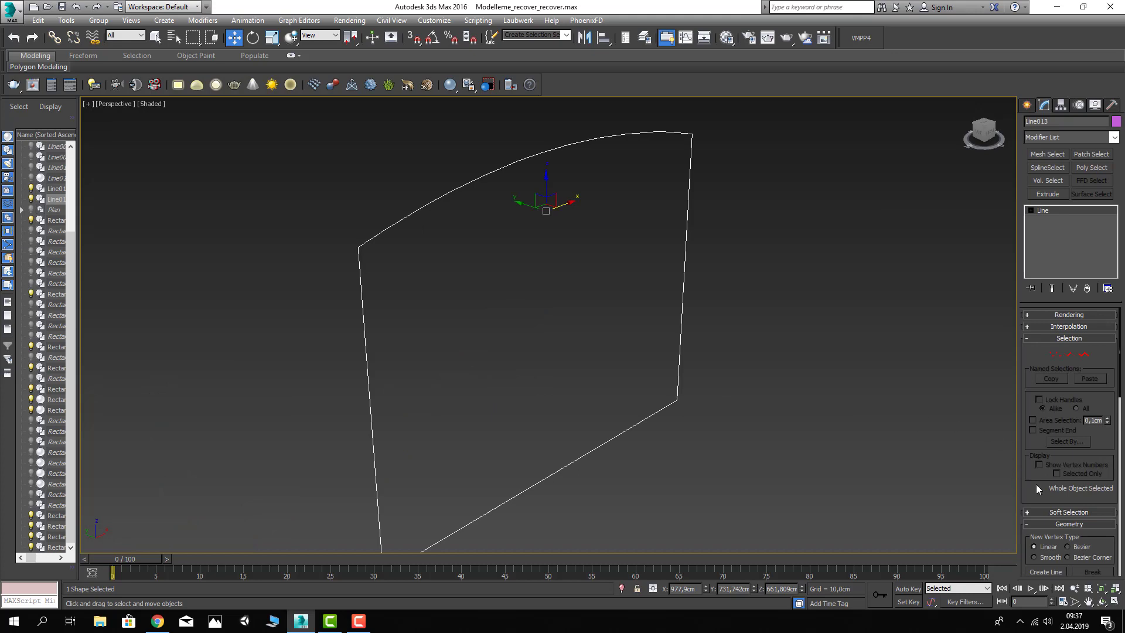
scroll(1046, 478, "down", 3)
Step: Attach the other five window outlines to Line013
left_click(1046, 498)
scroll(670, 422, "down", 5)
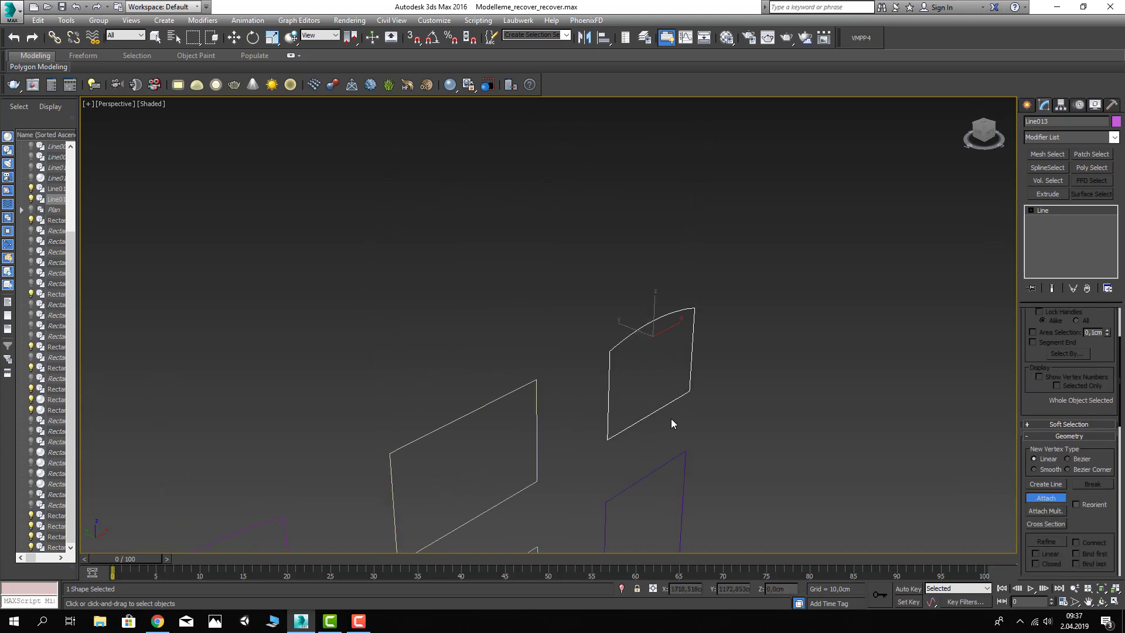
scroll(586, 404, "down", 2)
left_click(425, 483)
middle_click_drag(424, 483, 476, 437)
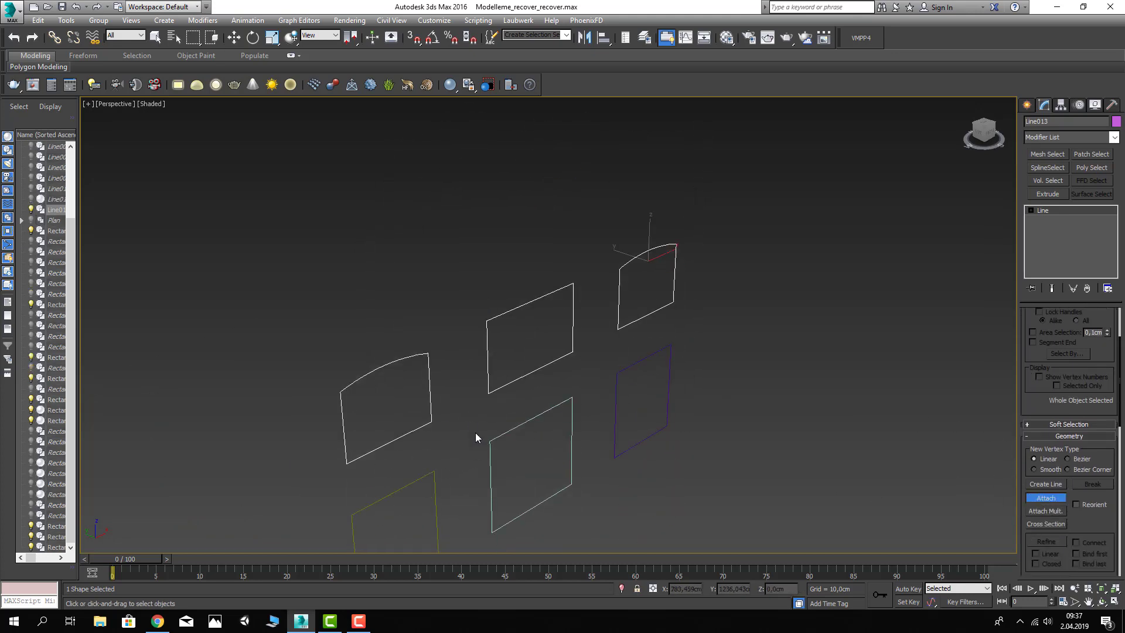
left_click(496, 436)
left_click(433, 471)
left_click(616, 381)
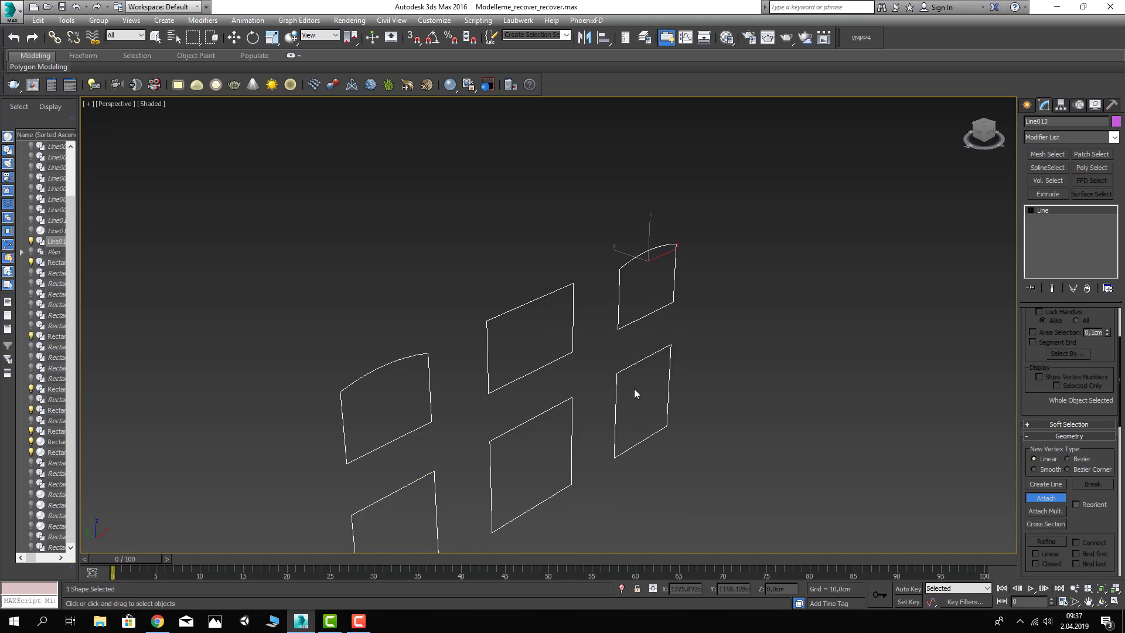
right_click(634, 399)
scroll(635, 417, "down", 2)
scroll(635, 417, "down", 1)
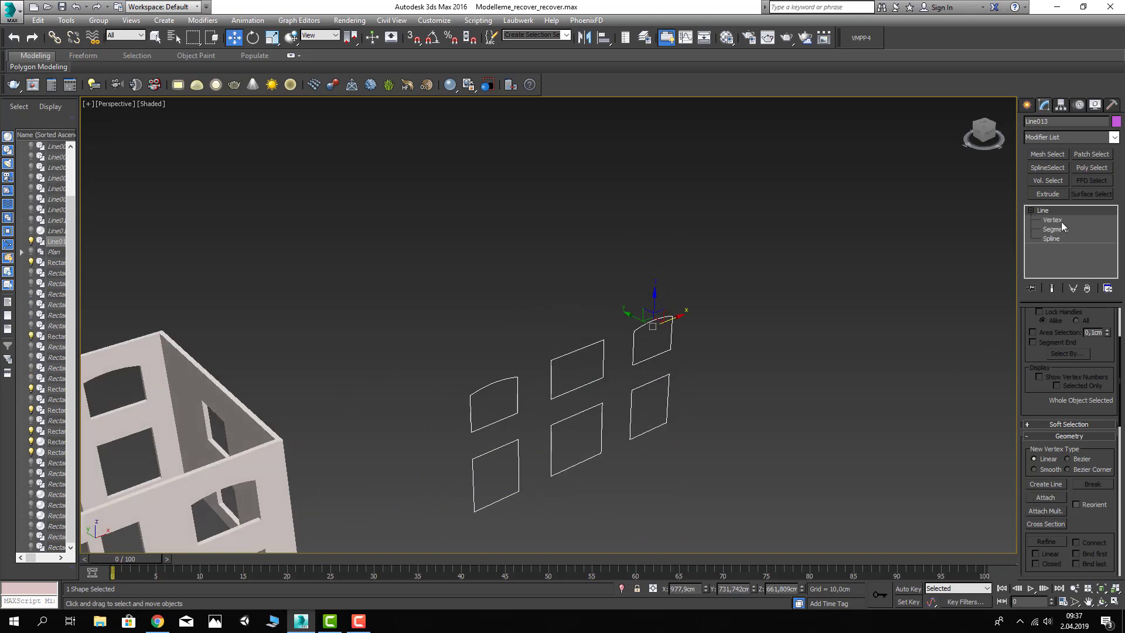
Step: Set all vertices of the combined shape to Corner, then select all its splines
left_click(1062, 221)
left_click_drag(792, 252, 425, 546)
right_click(477, 371)
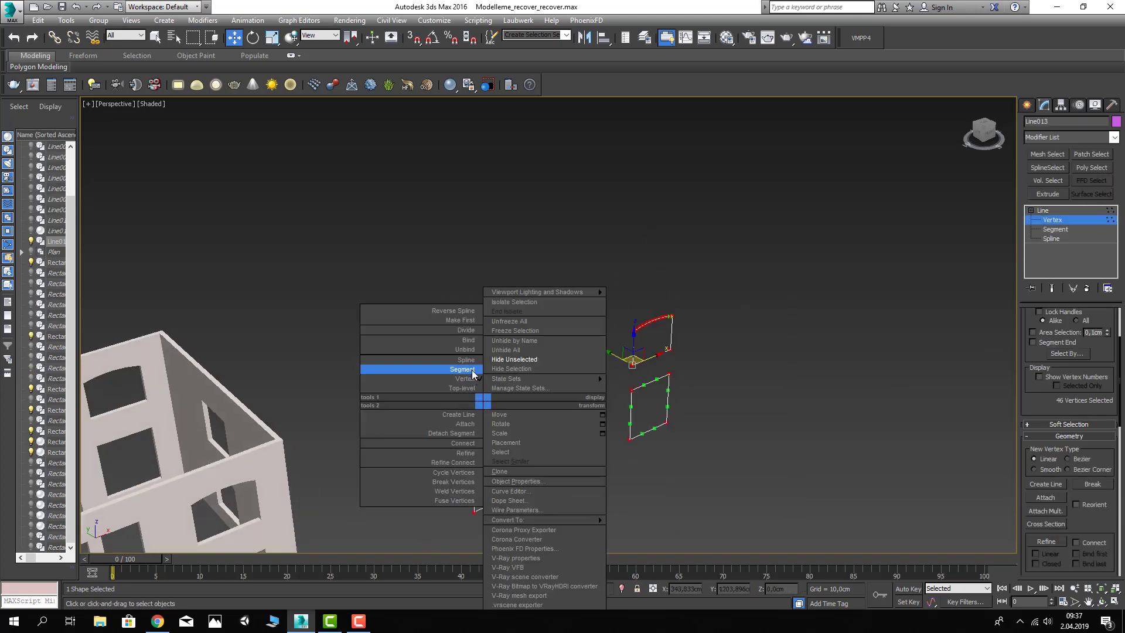
left_click(527, 379)
right_click(674, 321)
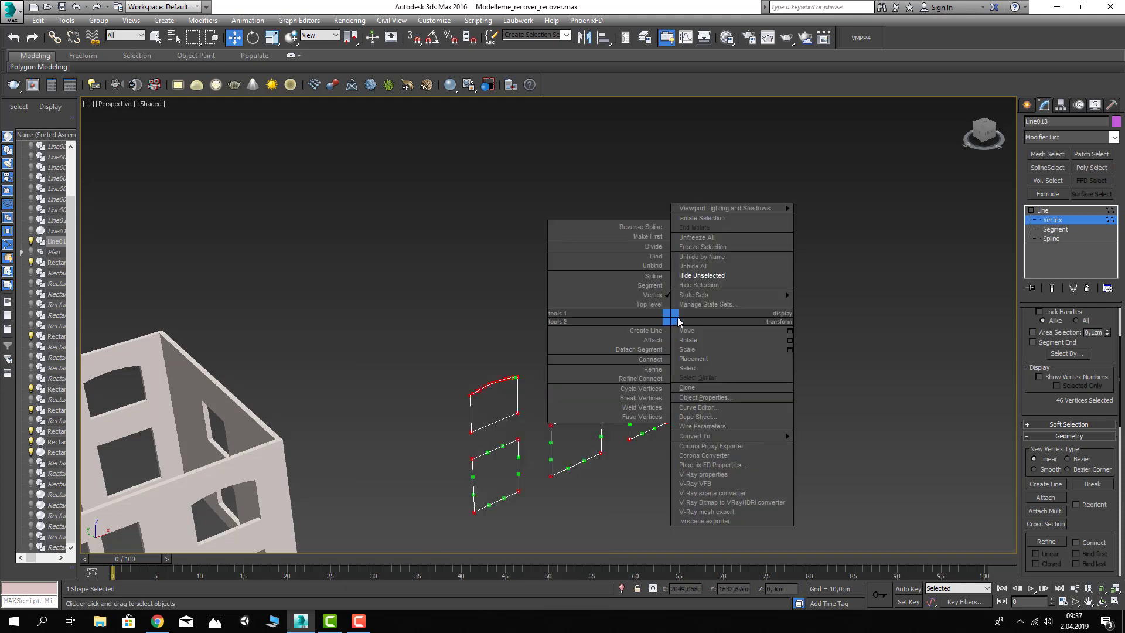
right_click(516, 414)
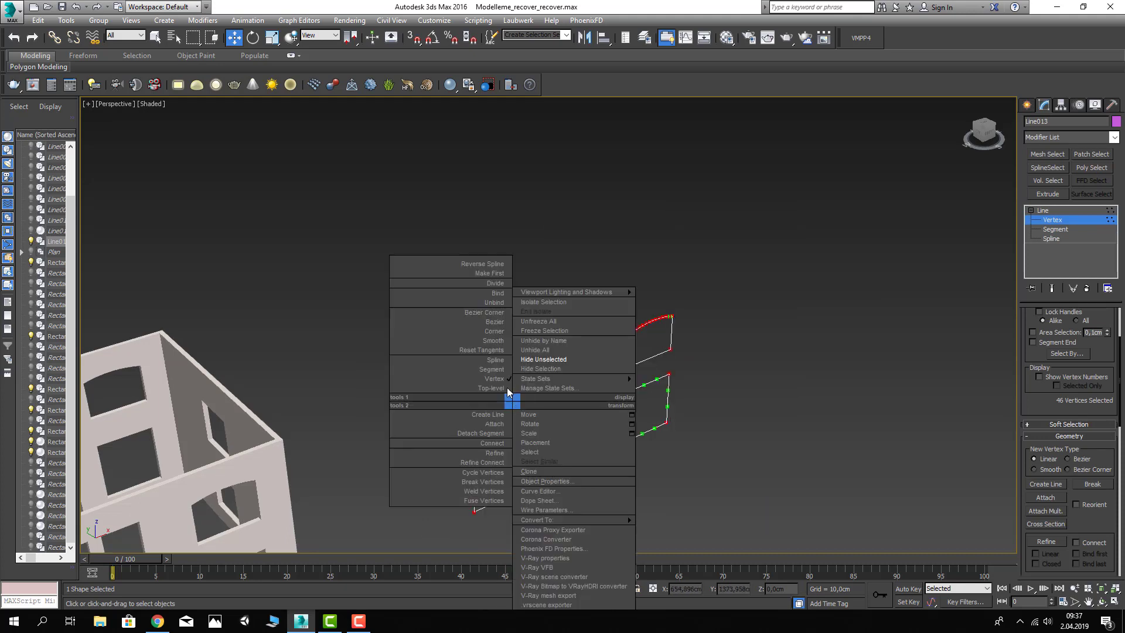
left_click(492, 330)
left_click(761, 356)
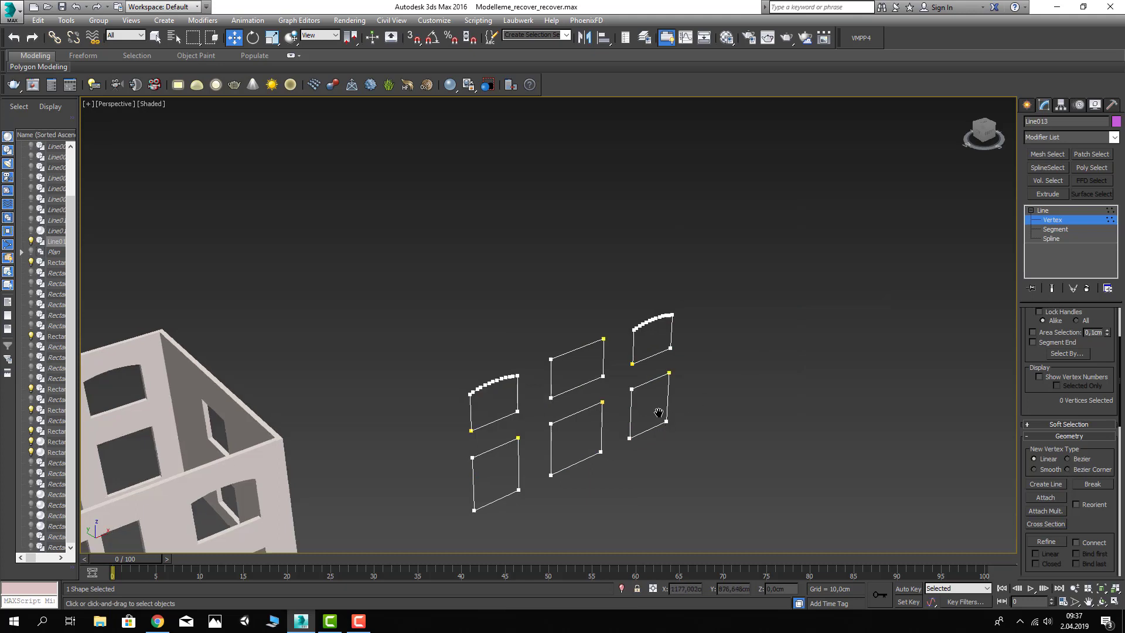
left_click(1042, 239)
key("ctrl+a")
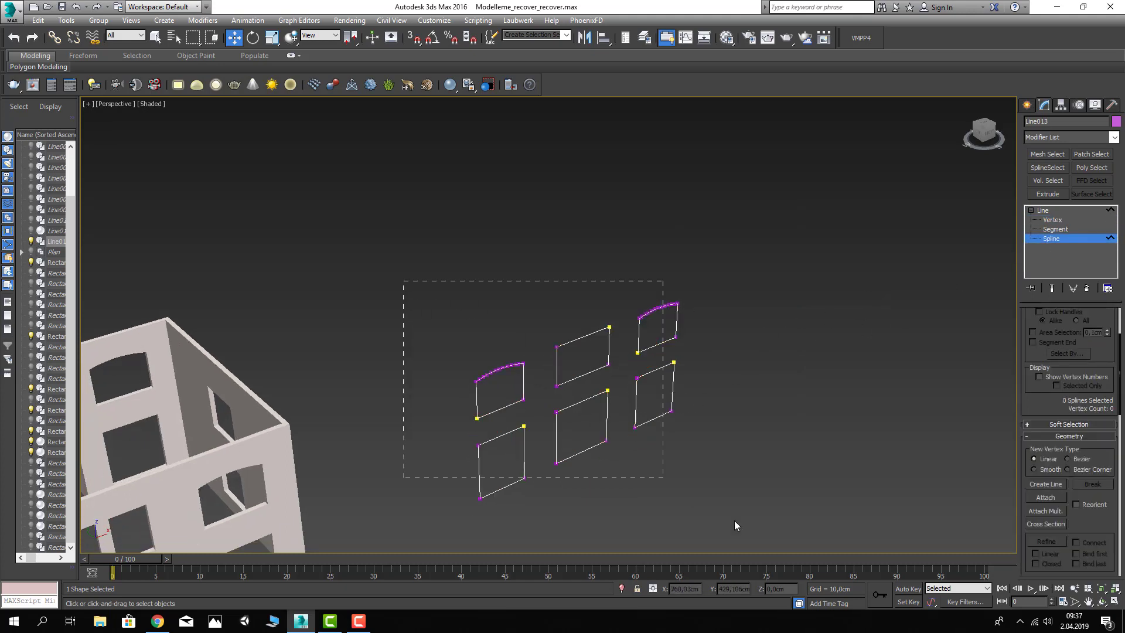
Step: Select the window splines and try an interactive outline on them, then cancel it and clear the selection
left_click_drag(431, 286, 737, 530)
scroll(1055, 495, "down", 4)
scroll(1055, 495, "down", 4)
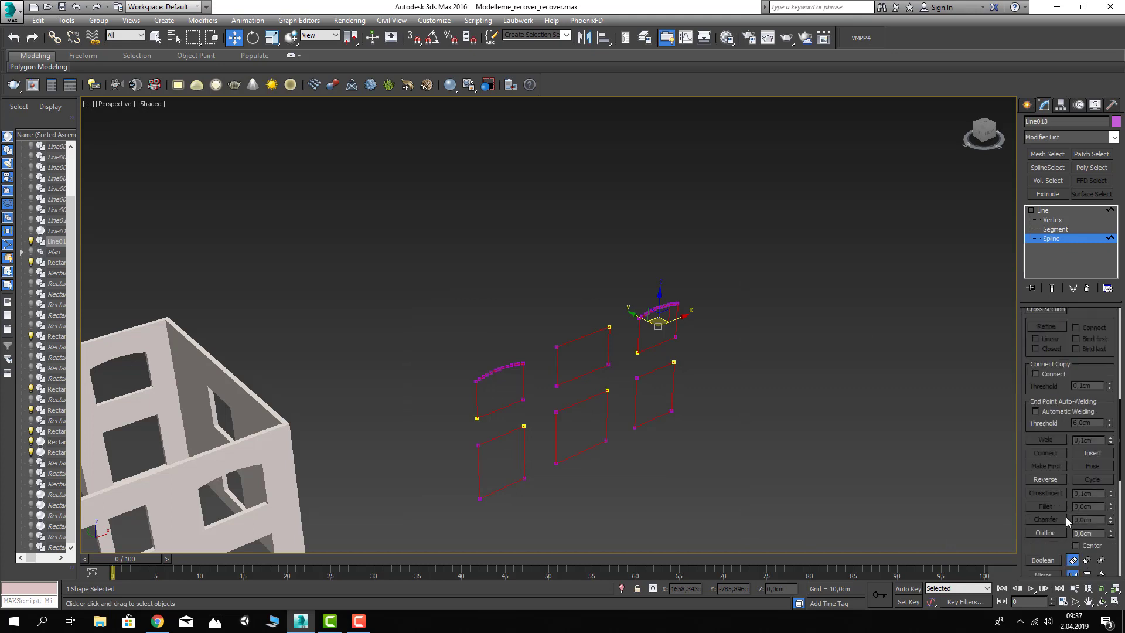
middle_click_drag(934, 509, 933, 475)
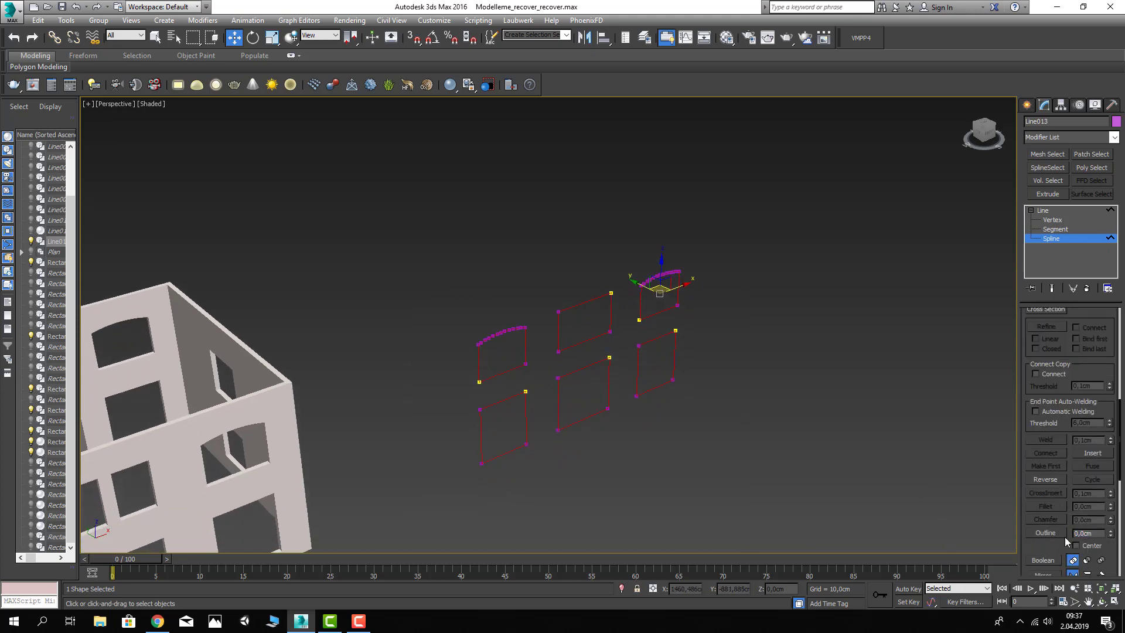
scroll(504, 340, "up", 3)
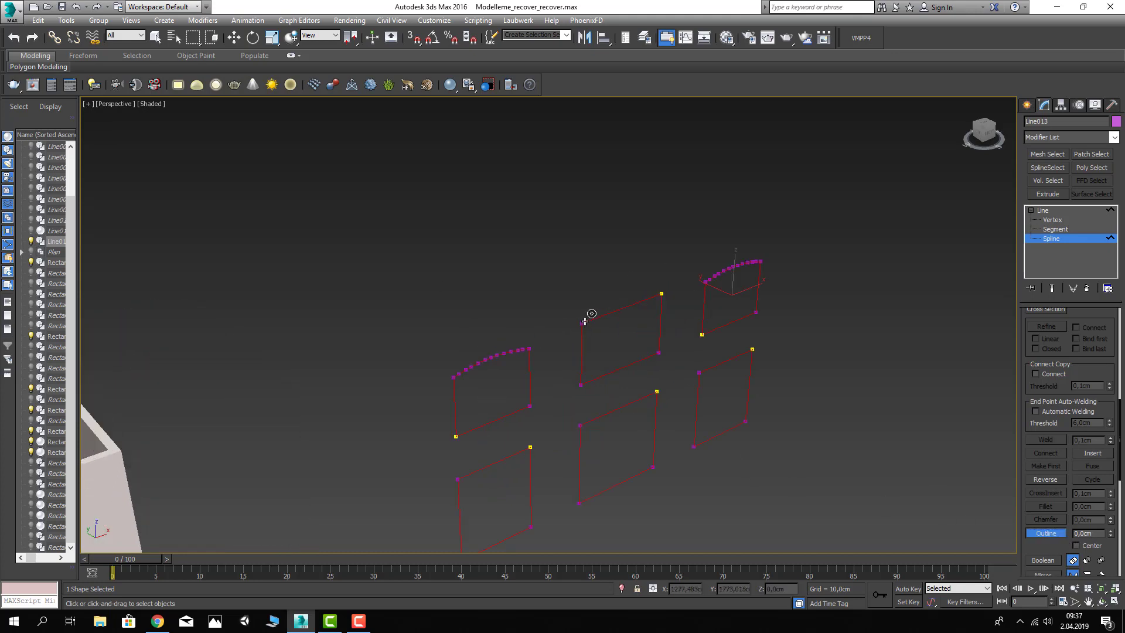
left_click_drag(585, 321, 598, 327)
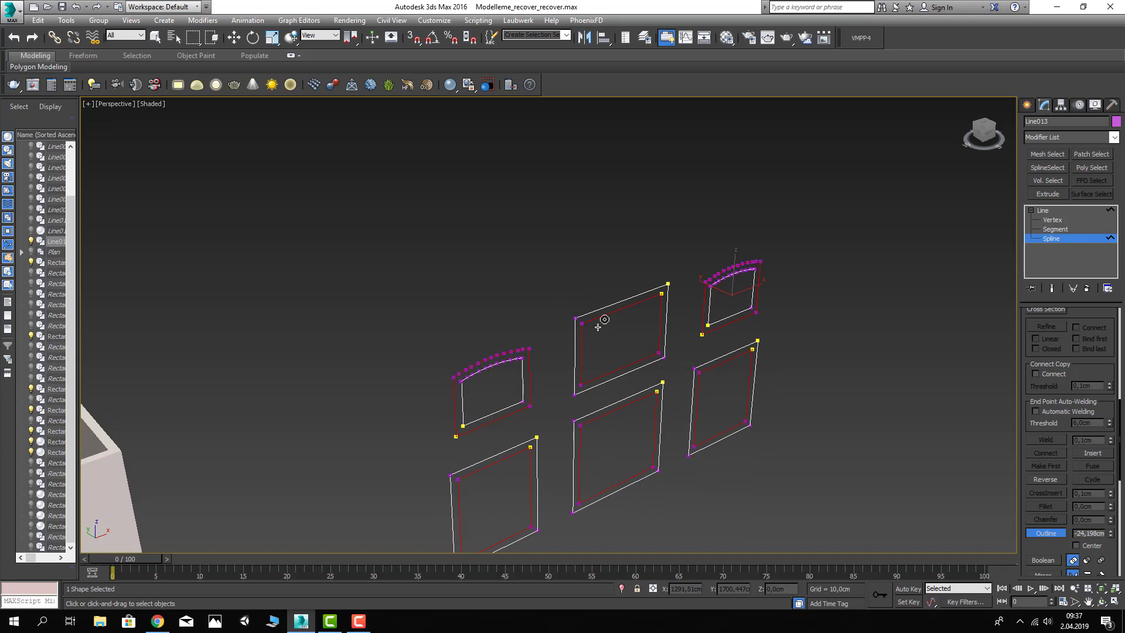
right_click(595, 334)
left_click_drag(597, 320, 601, 306)
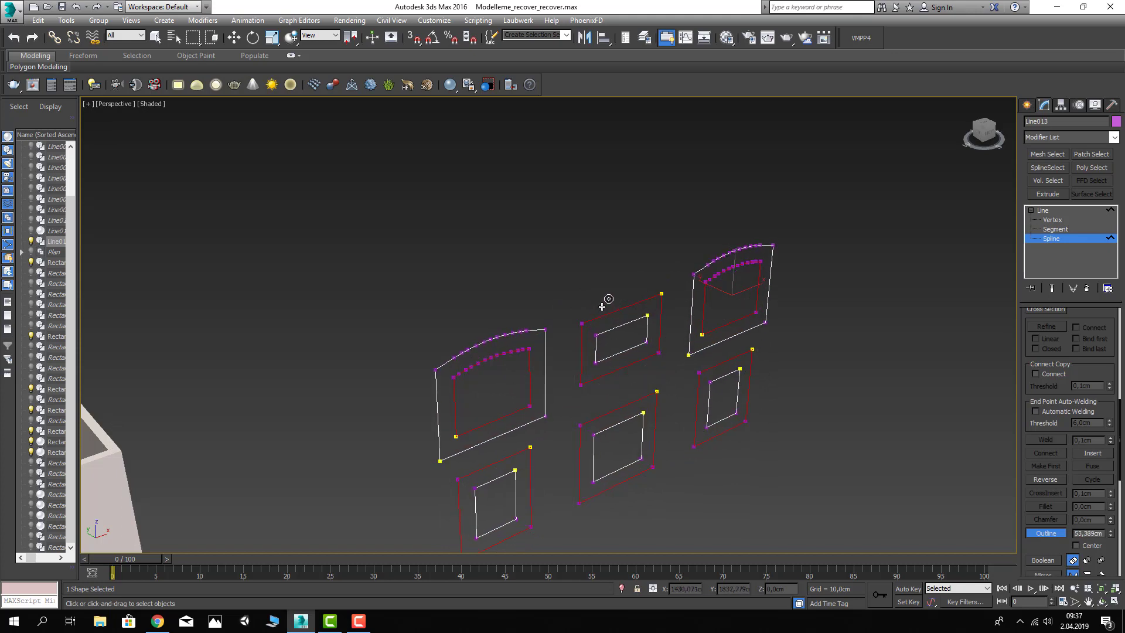
left_click_drag(601, 306, 605, 302)
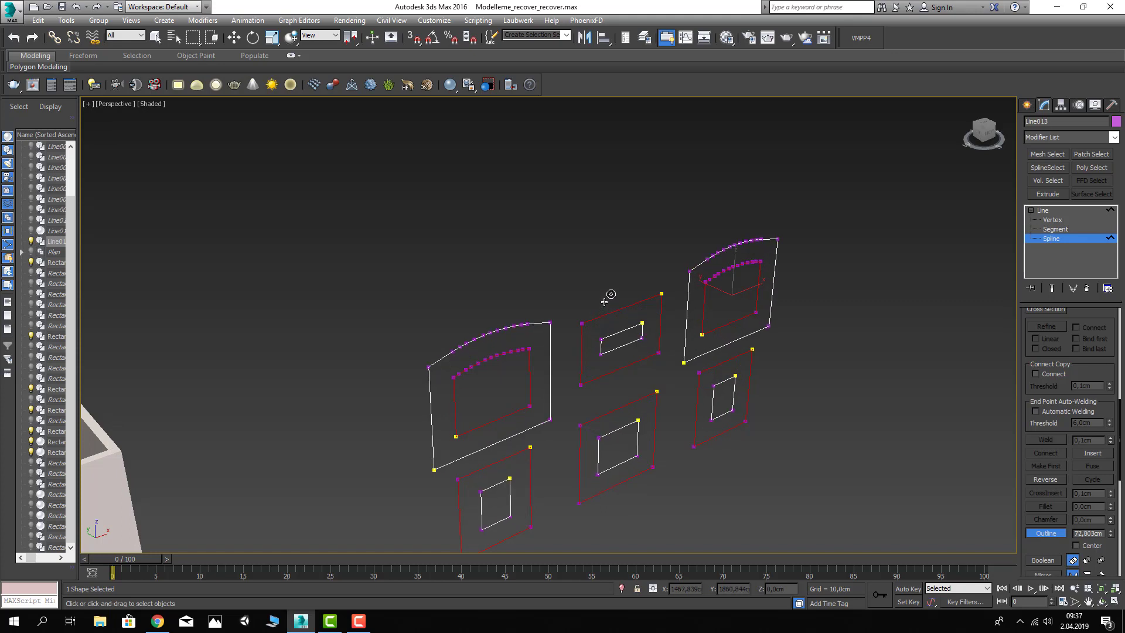
right_click(605, 296)
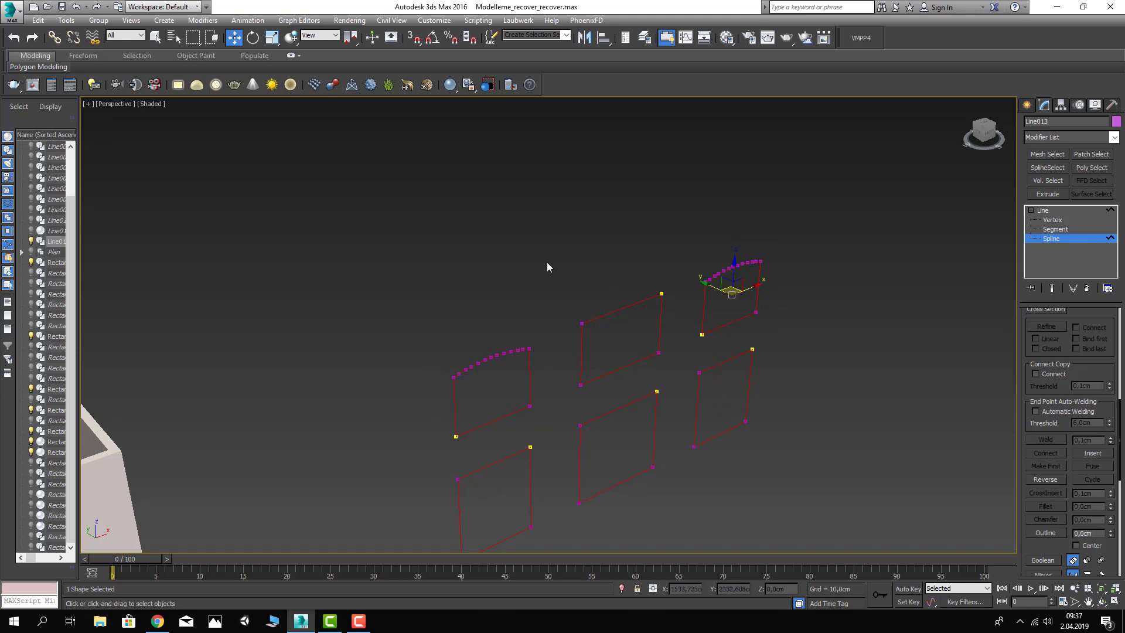
left_click(533, 293)
Step: Outline the curved window spline by 5
left_click(509, 351)
key("z")
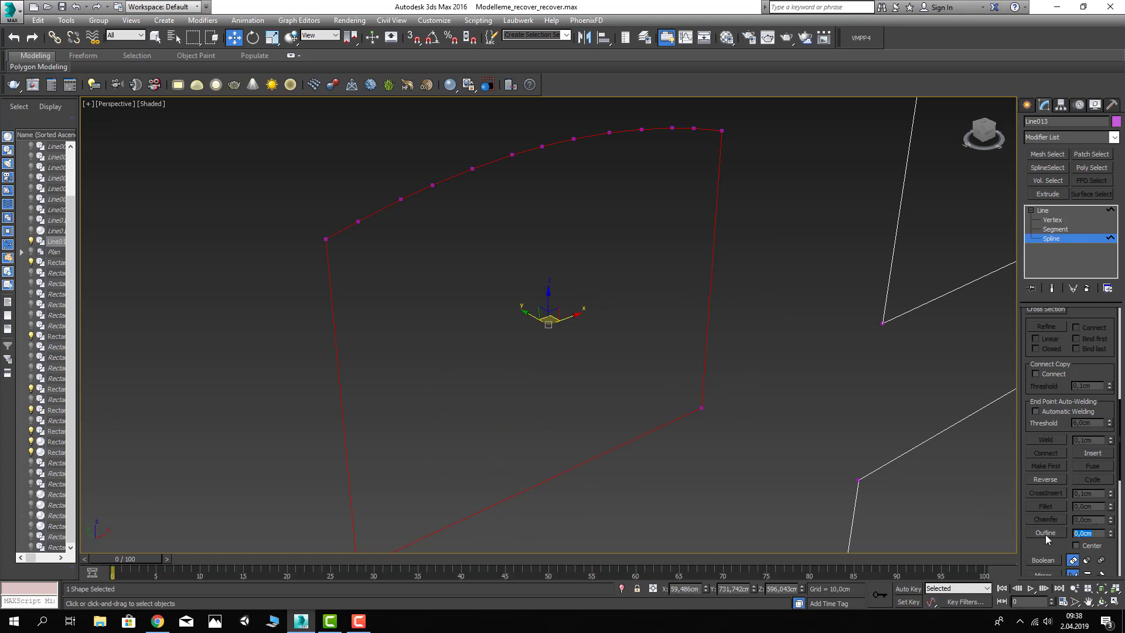
type("5")
key("Return")
Step: Give the next window spline a 15 cm outer outline instead of an inner one
mouse_move(534, 401)
middle_mouse_down("alt")
mouse_move(498, 403)
mouse_move(670, 256)
middle_mouse_up("alt")
left_click(684, 227)
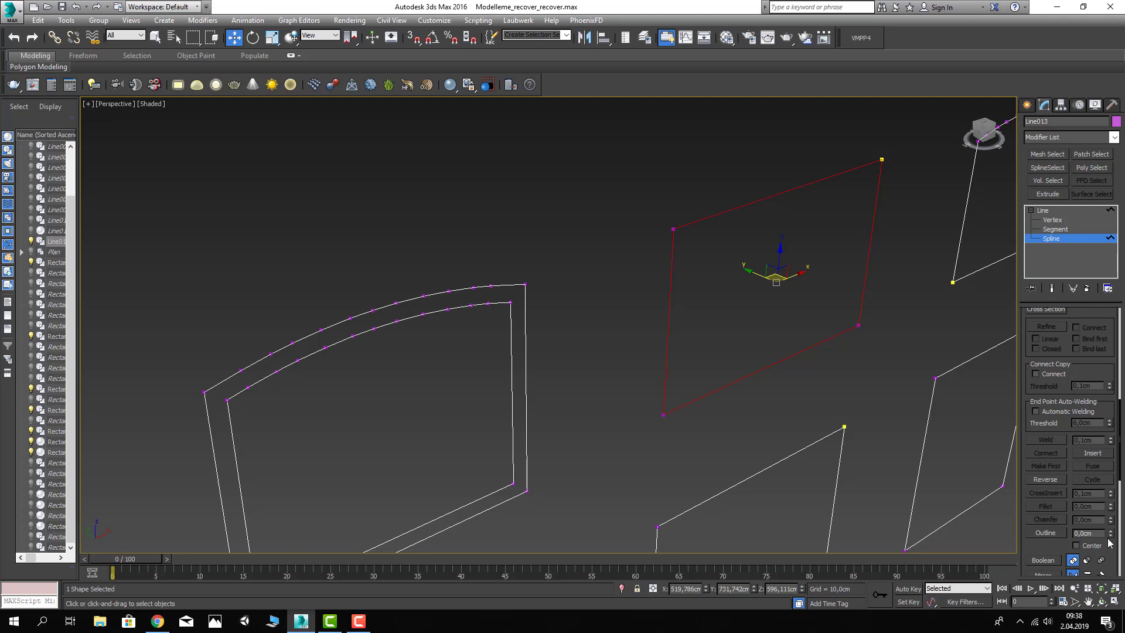
type("15")
key("Return")
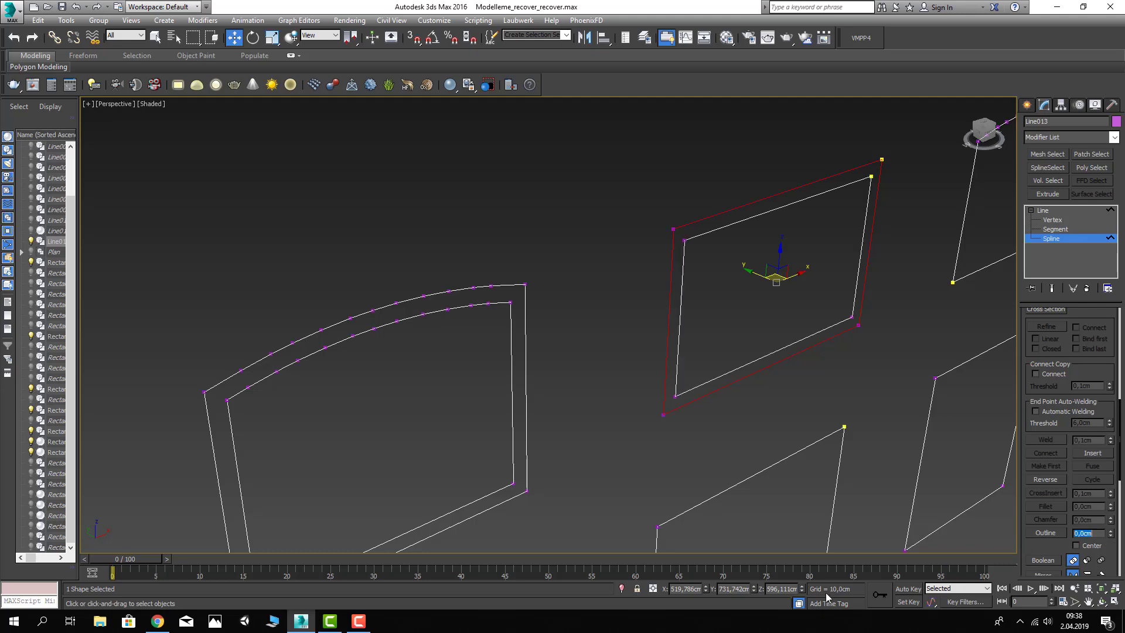
middle_click_drag(938, 484, 823, 469)
key("ctrl+z")
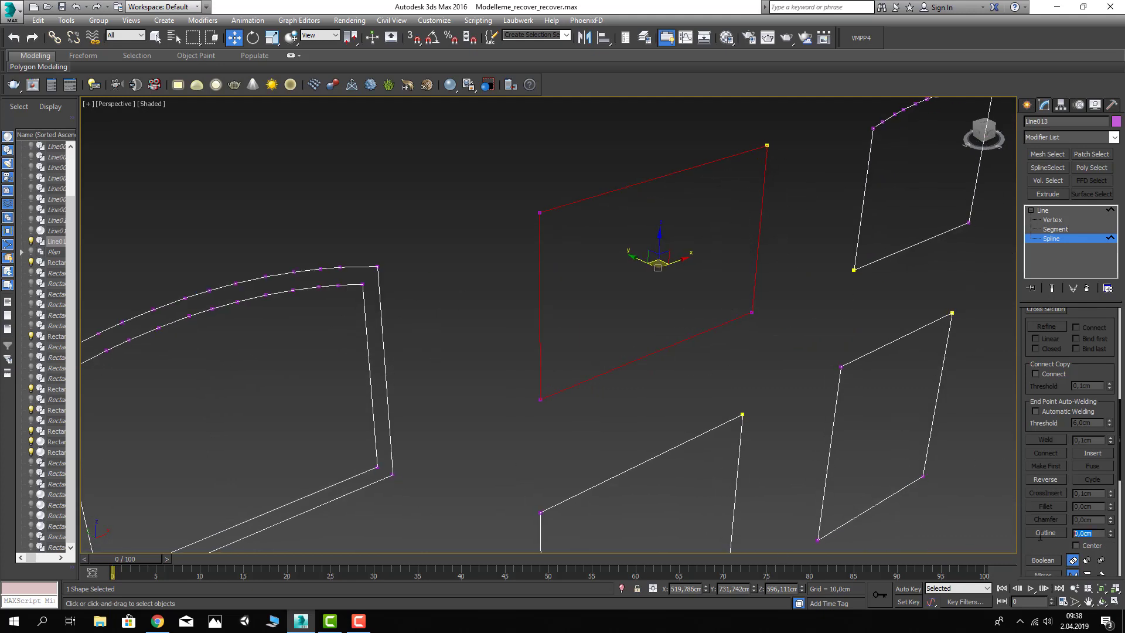
type("15")
key("Return")
Step: Outline the upper-right arched window spline by 15
middle_click_drag(902, 383, 818, 300)
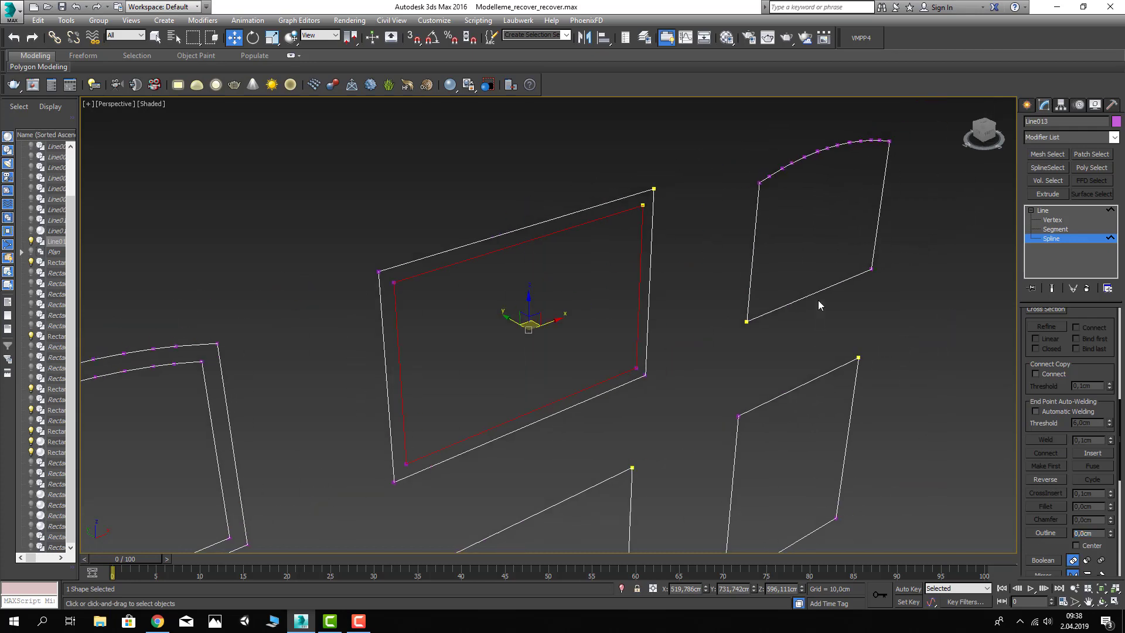
left_click(818, 293)
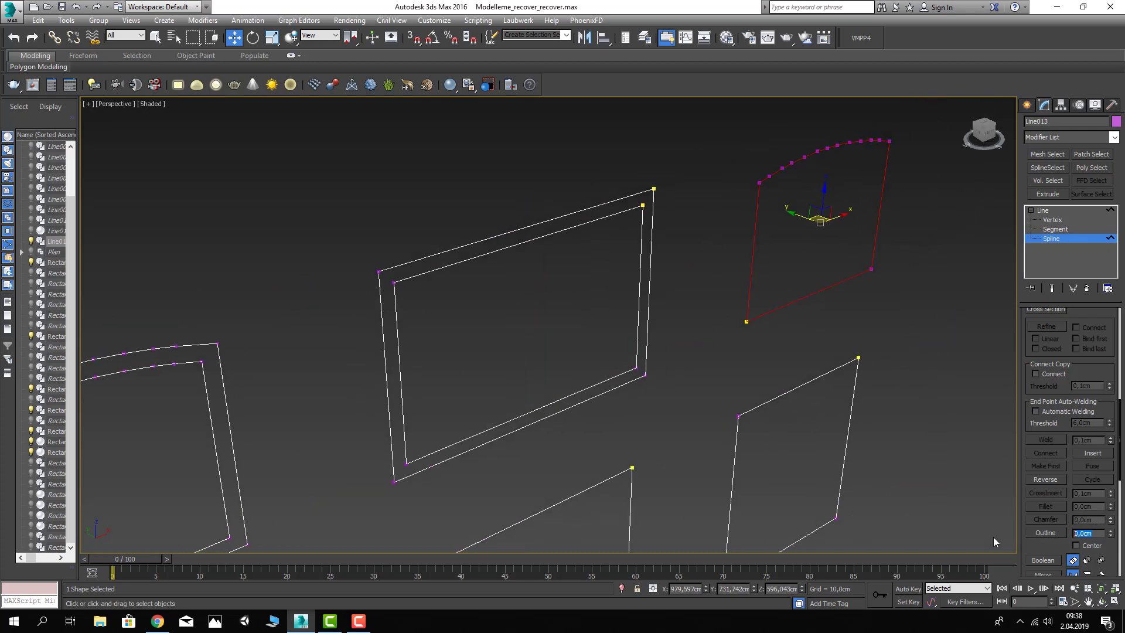
type("15")
key("Return")
Step: Give the three lower window splines outer outlines of -15
middle_click_drag(493, 445, 563, 312)
scroll(563, 313, "down", 3)
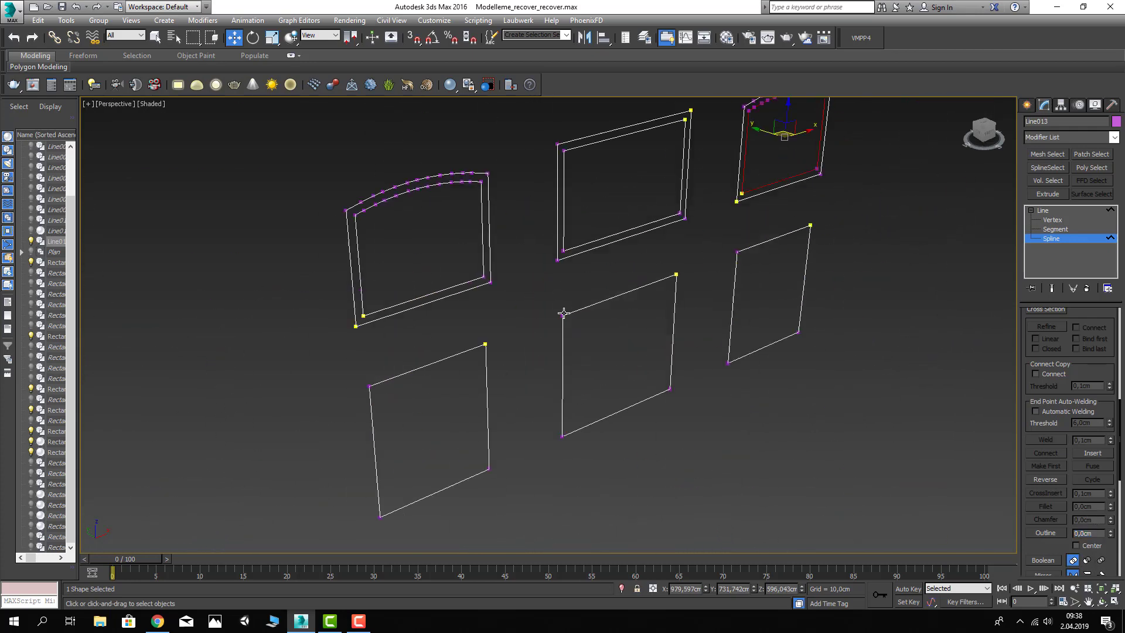
left_click(476, 346)
left_click(565, 315, "ctrl")
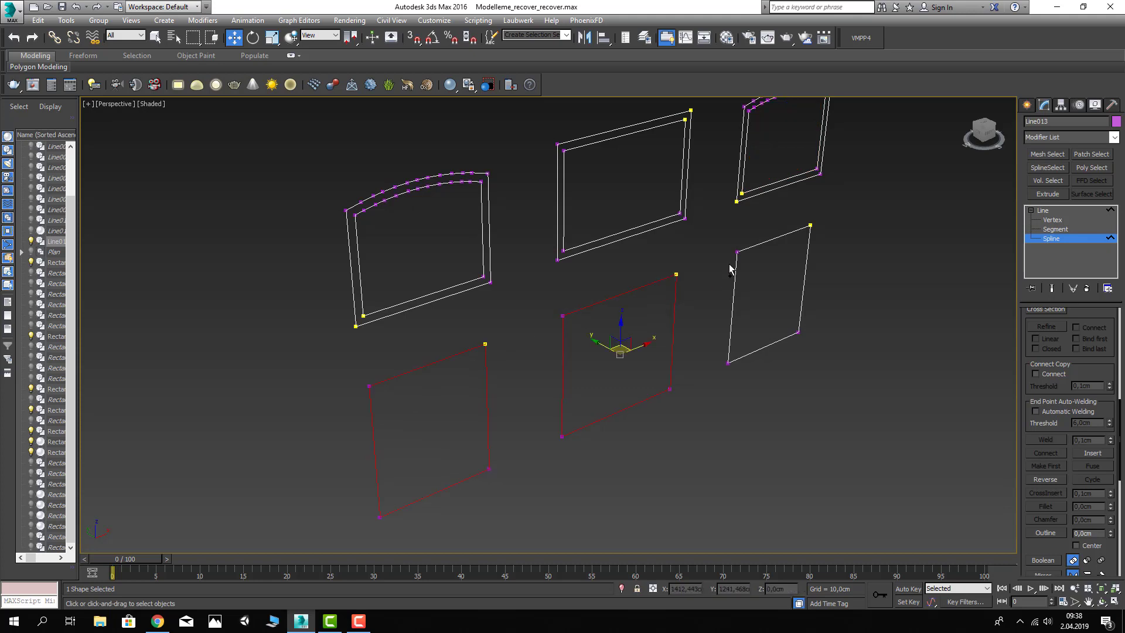
left_click(734, 269, "ctrl")
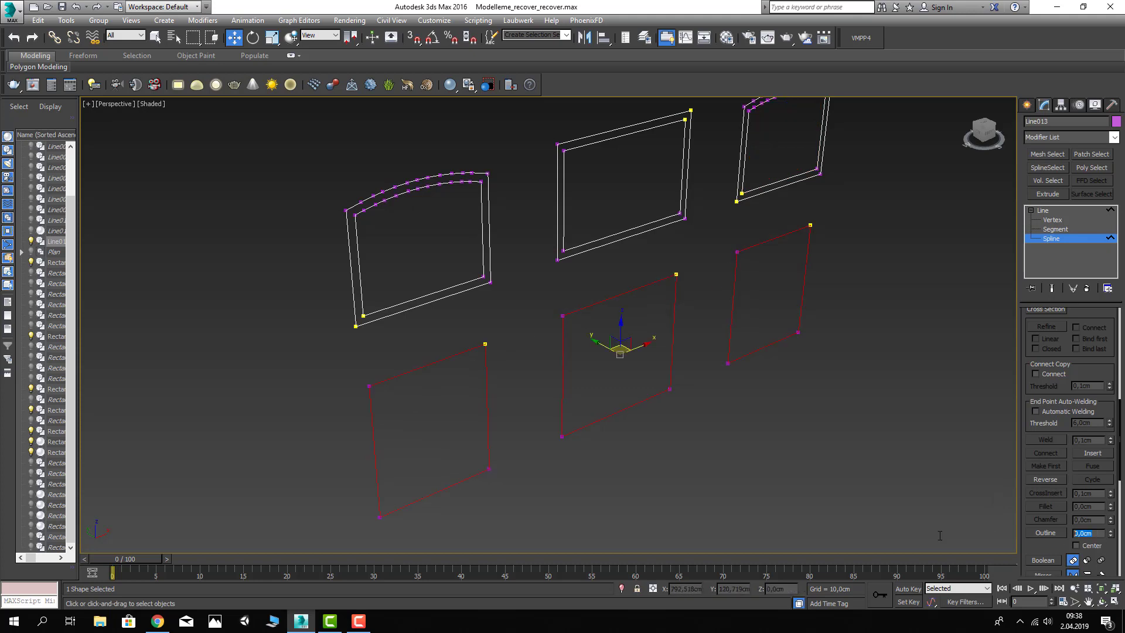
type("15")
key("Return")
key("ctrl+z")
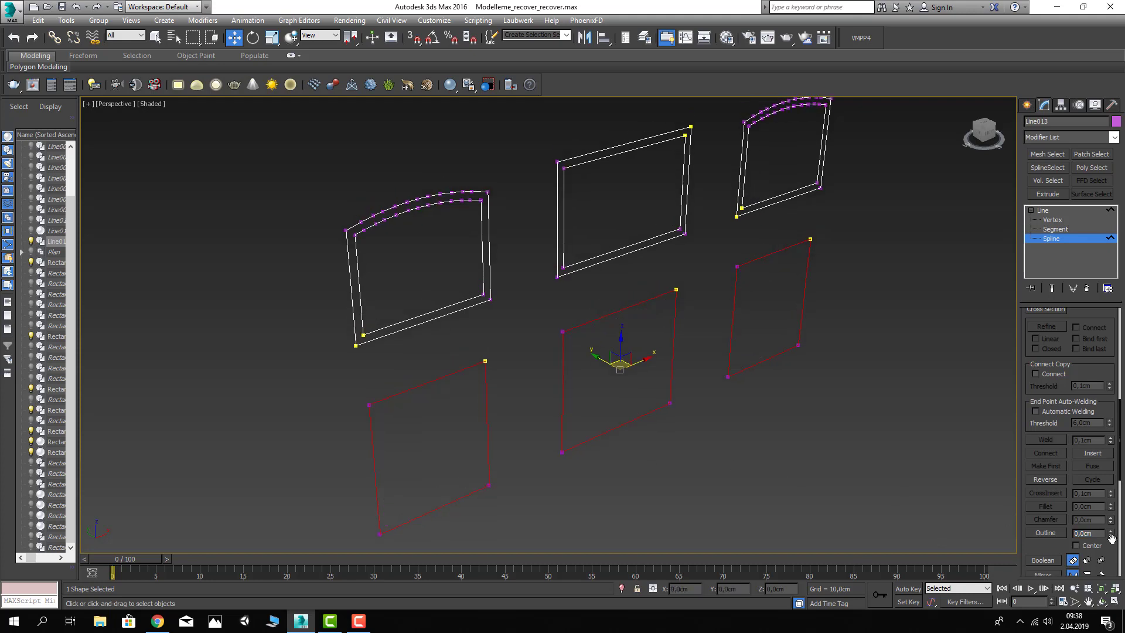
type("-15")
key("Return")
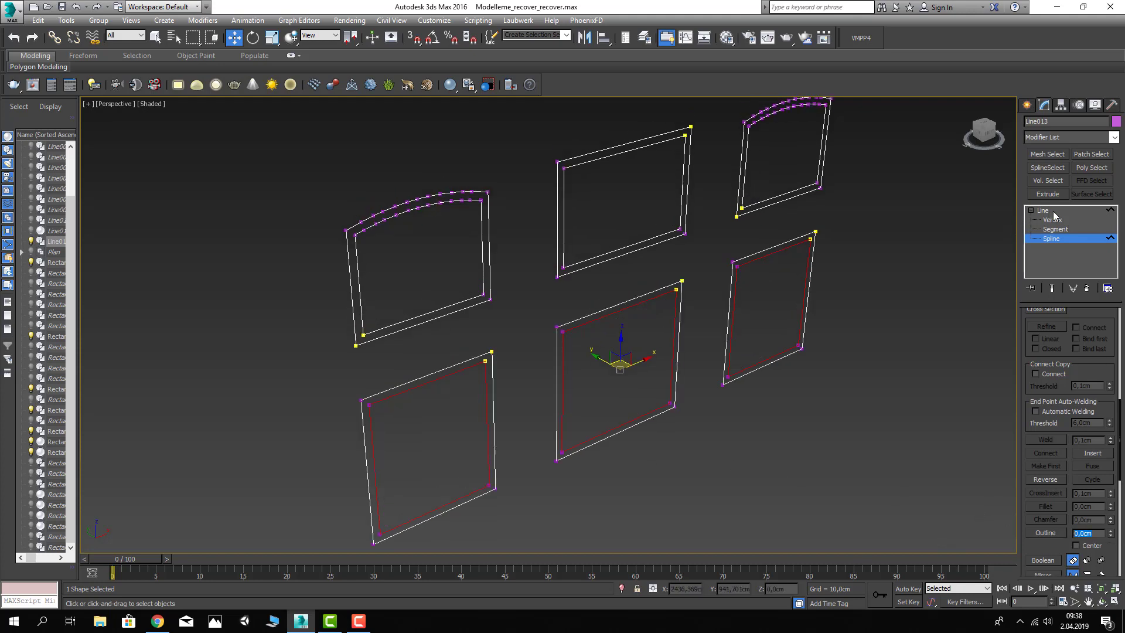
Step: Return to Line level, deselect the window frames and zoom out
left_click(1049, 211)
left_click(718, 318)
scroll(718, 318, "down", 5)
scroll(717, 314, "down", 2)
scroll(679, 331, "up", 1)
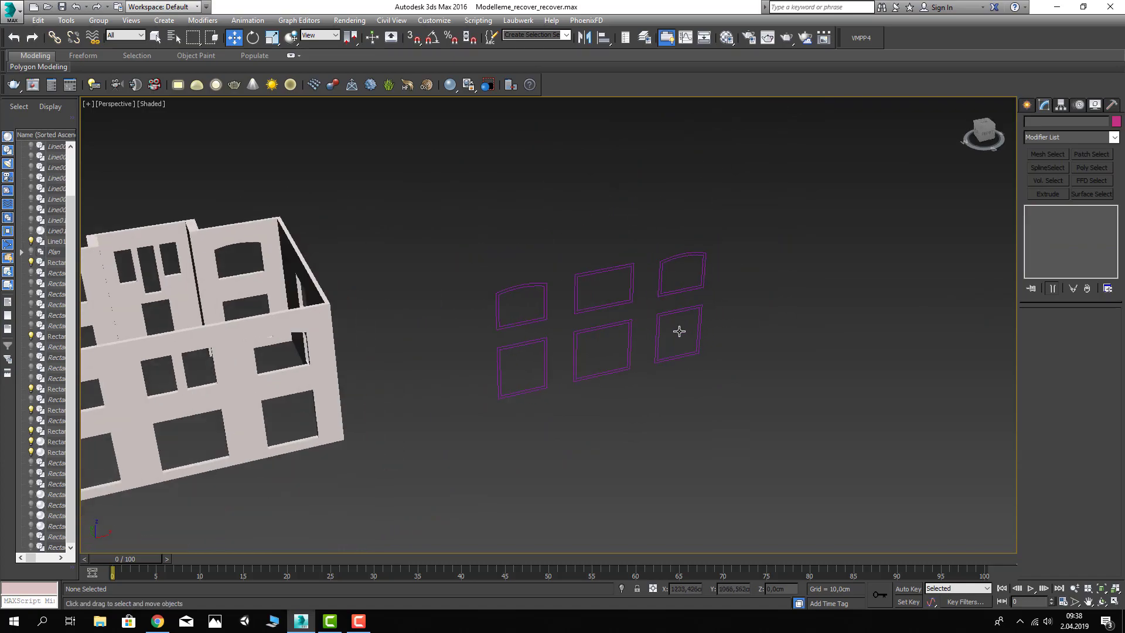
right_click(692, 299)
left_click(727, 254)
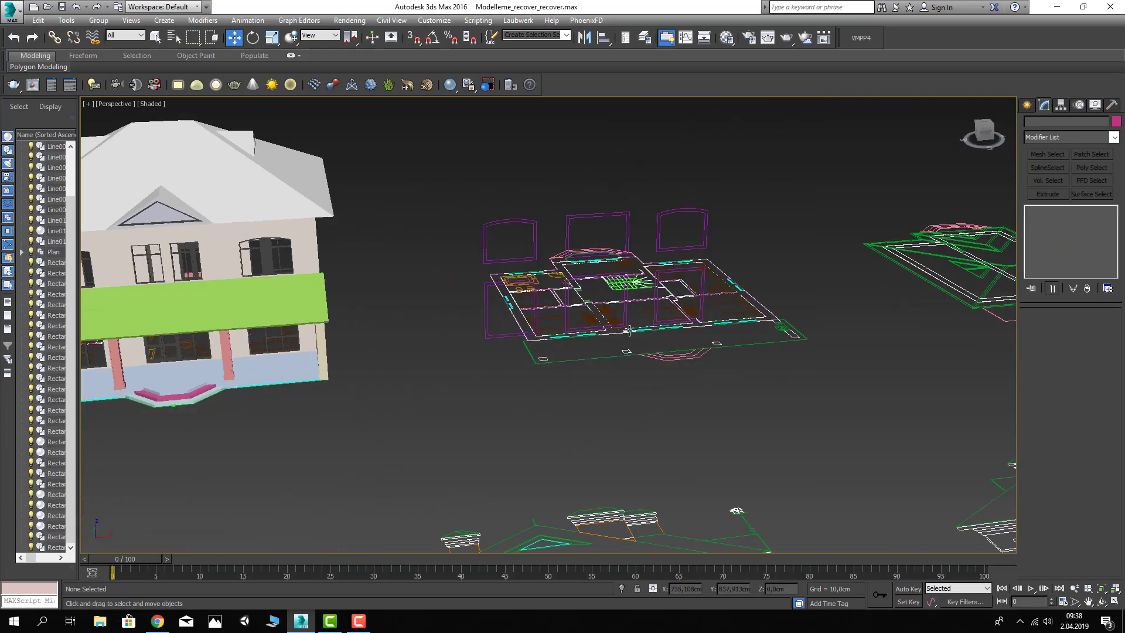
scroll(629, 331, "down", 3)
scroll(602, 419, "up", 3)
mouse_move(675, 489)
middle_mouse_down()
mouse_move(769, 425)
mouse_move(973, 431)
middle_mouse_up()
scroll(423, 450, "up", 4)
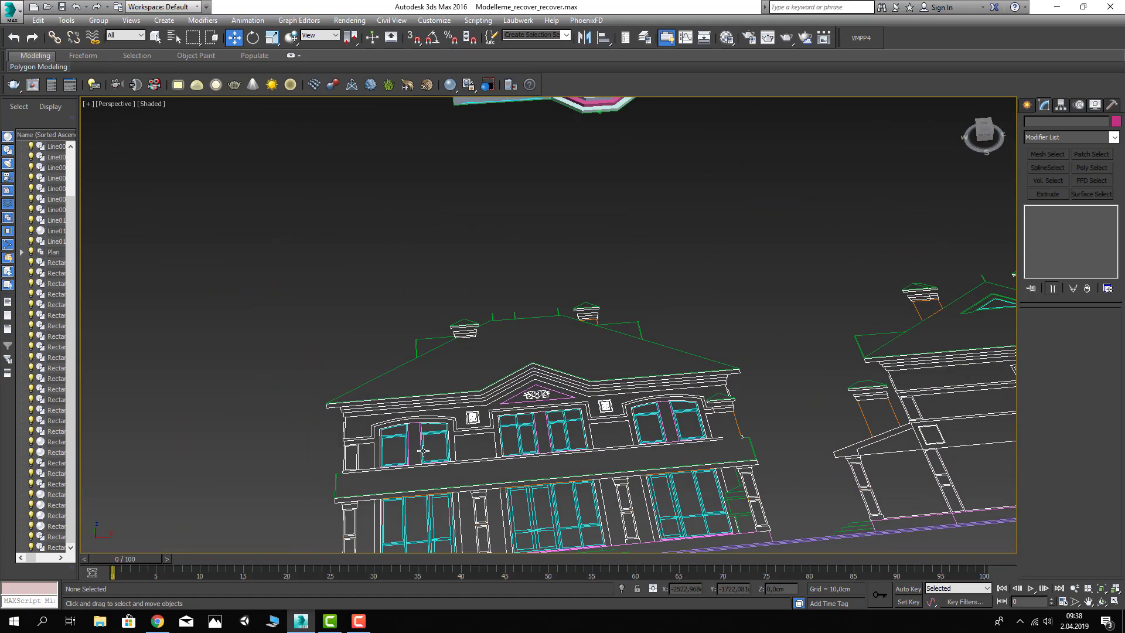
middle_click_drag(426, 447, 367, 413, "alt")
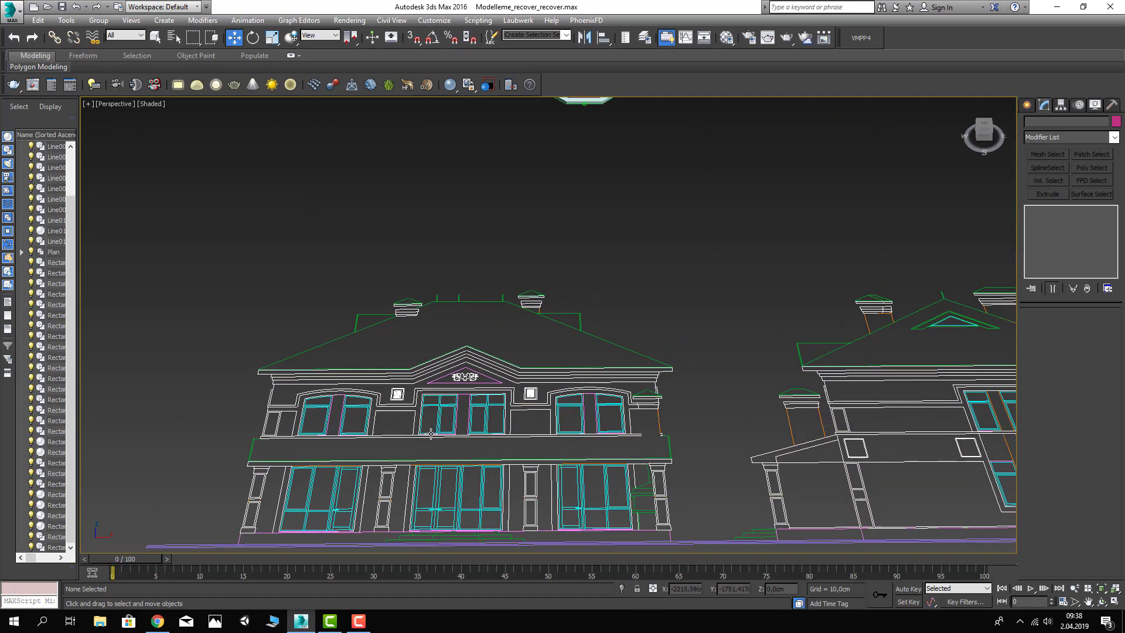
scroll(367, 413, "up", 4)
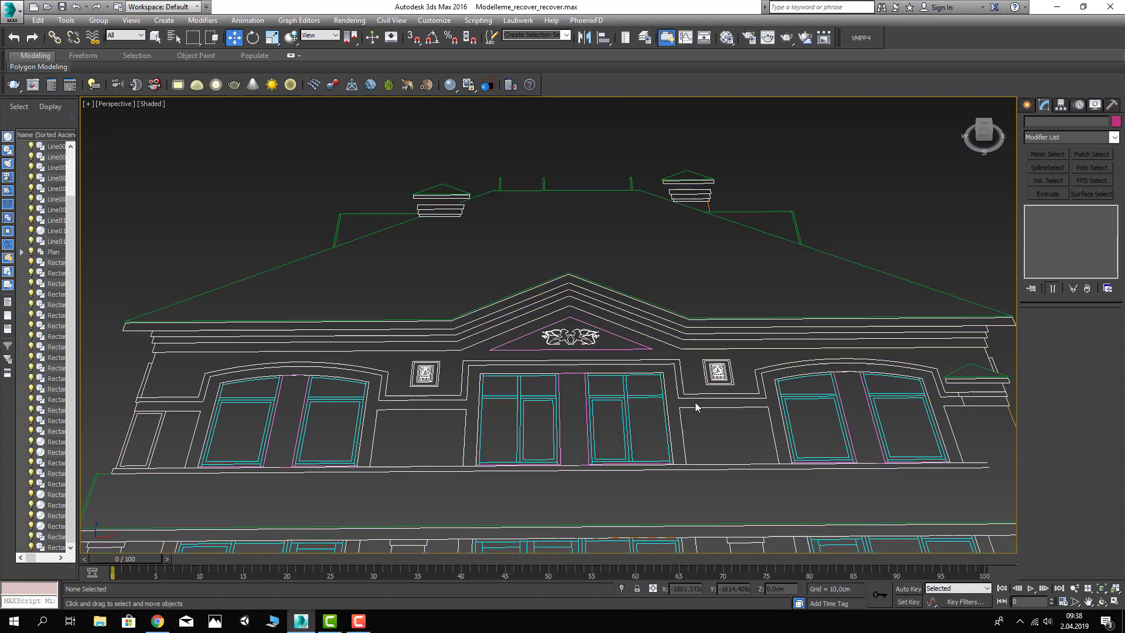
scroll(696, 407, "down", 1)
scroll(711, 414, "down", 1)
scroll(711, 415, "down", 4)
scroll(495, 400, "down", 2)
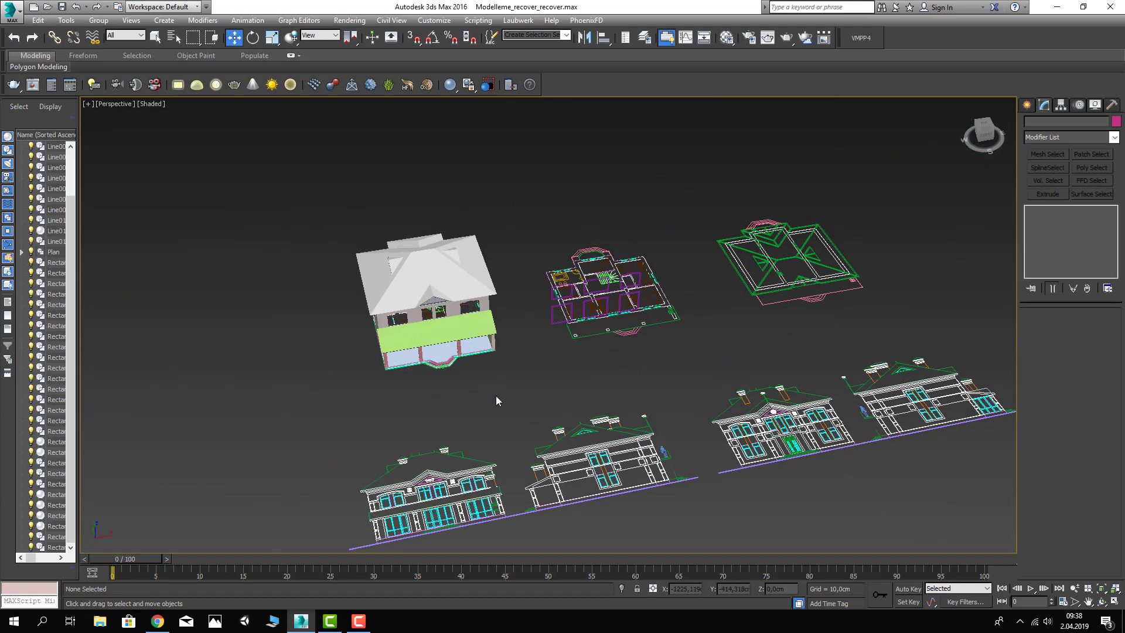
mouse_move(496, 400)
middle_mouse_down("alt")
mouse_move(548, 368)
mouse_move(500, 351)
middle_mouse_up("alt")
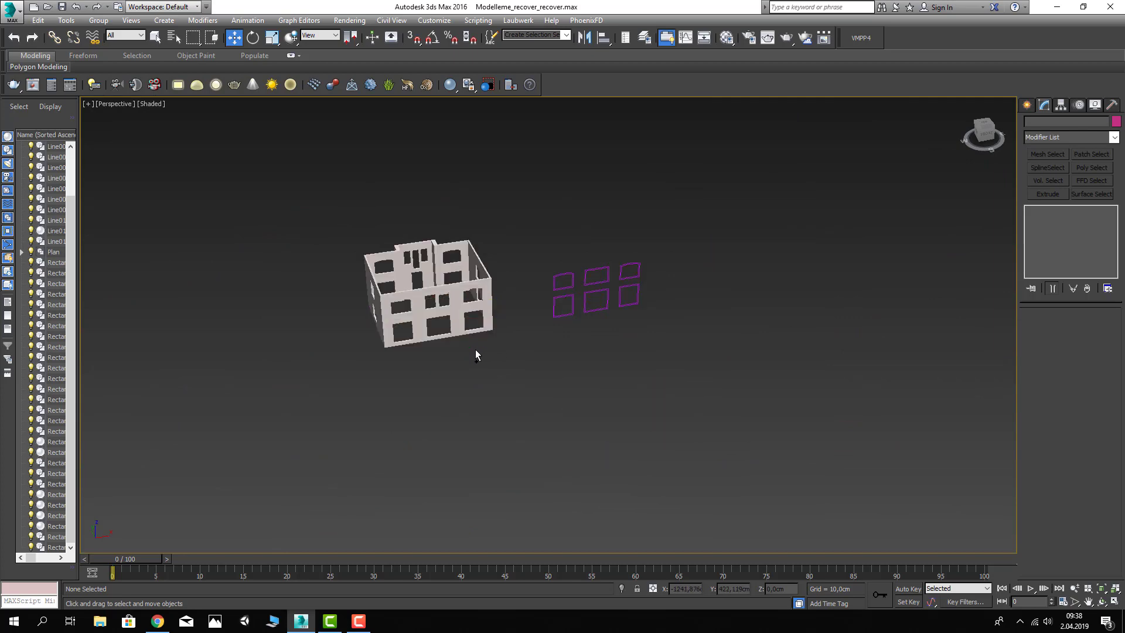
mouse_move(415, 353)
middle_mouse_down("alt")
mouse_move(404, 340)
mouse_move(532, 332)
mouse_move(503, 340)
middle_mouse_up("alt")
scroll(403, 337, "up", 4)
scroll(550, 371, "down", 3)
scroll(574, 354, "down", 1)
mouse_move(575, 354)
middle_mouse_down("alt")
mouse_move(485, 366)
mouse_move(514, 388)
mouse_move(574, 375)
middle_mouse_up("alt")
Step: Draw a Rectangle shape over a wall window opening
left_click(1027, 104)
left_click(1045, 124)
left_click(1088, 189)
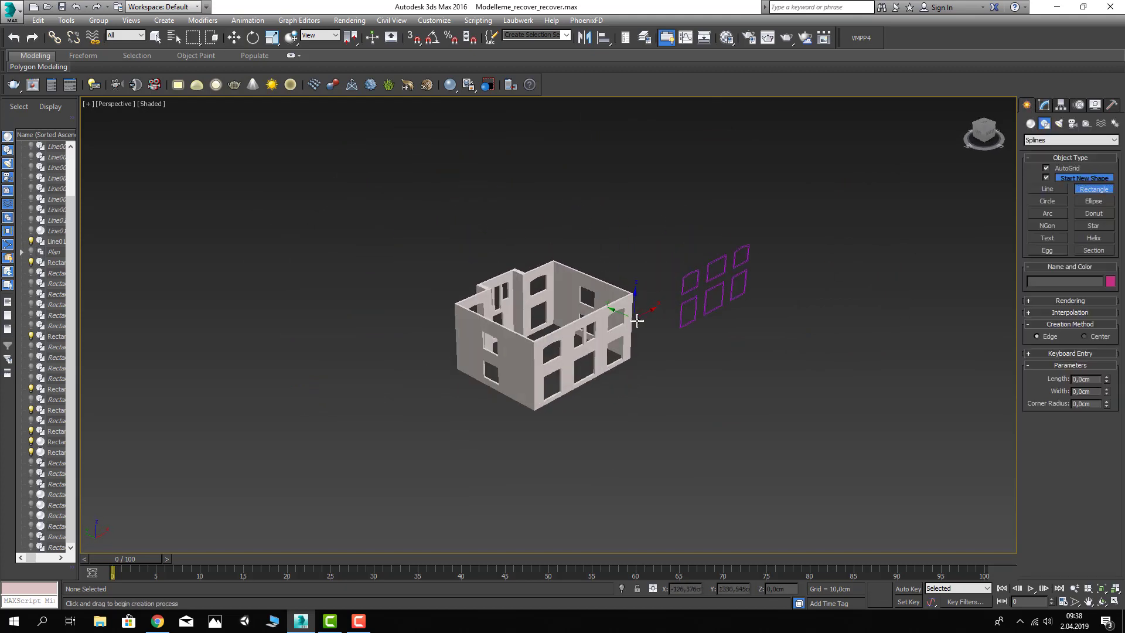
scroll(510, 395, "up", 3)
scroll(510, 396, "up", 2)
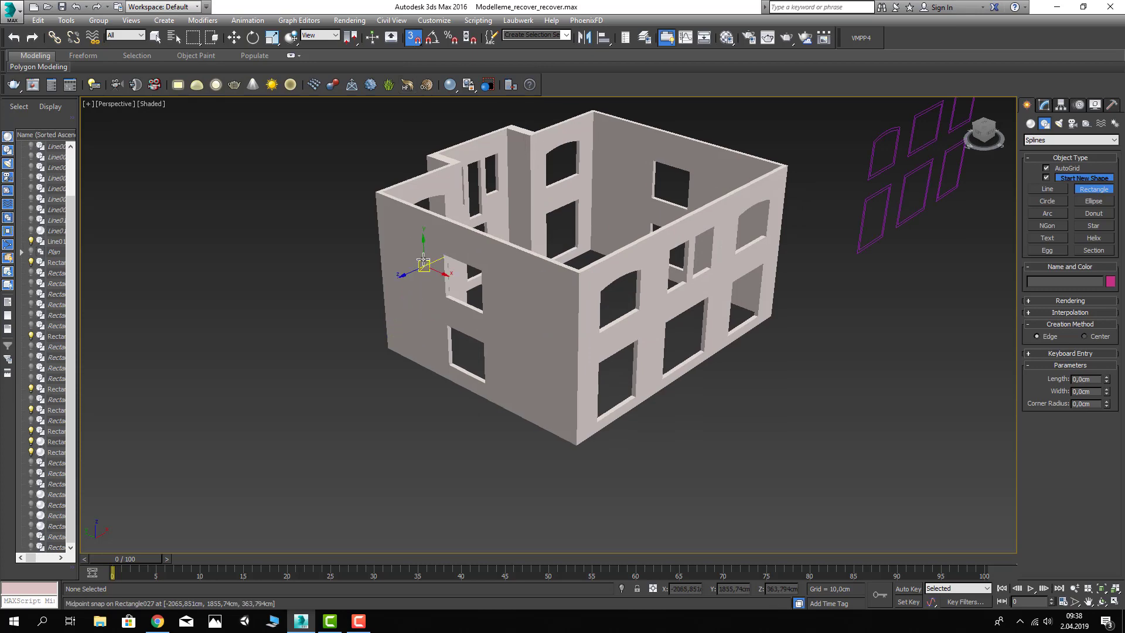
mouse_move(444, 256)
left_mouse_down()
mouse_move(478, 306)
mouse_move(482, 380)
left_mouse_up()
right_click(483, 380)
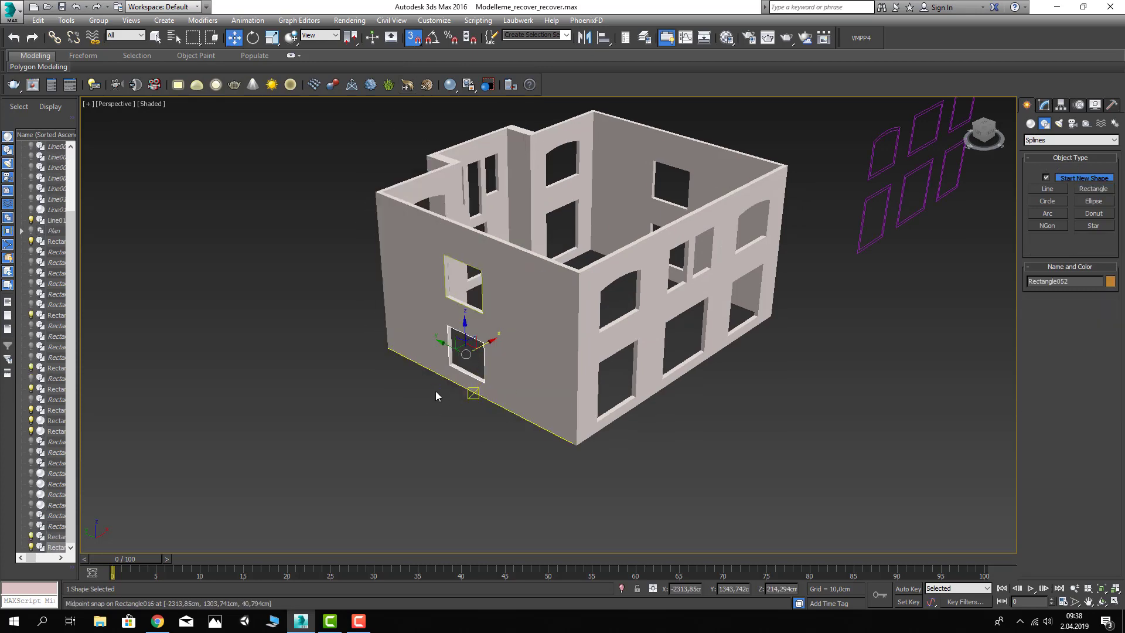
Step: Draw rectangles over the door opening and the lower-left window
mouse_move(435, 392)
middle_mouse_down("alt")
mouse_move(504, 393)
mouse_move(838, 329)
middle_mouse_up("alt")
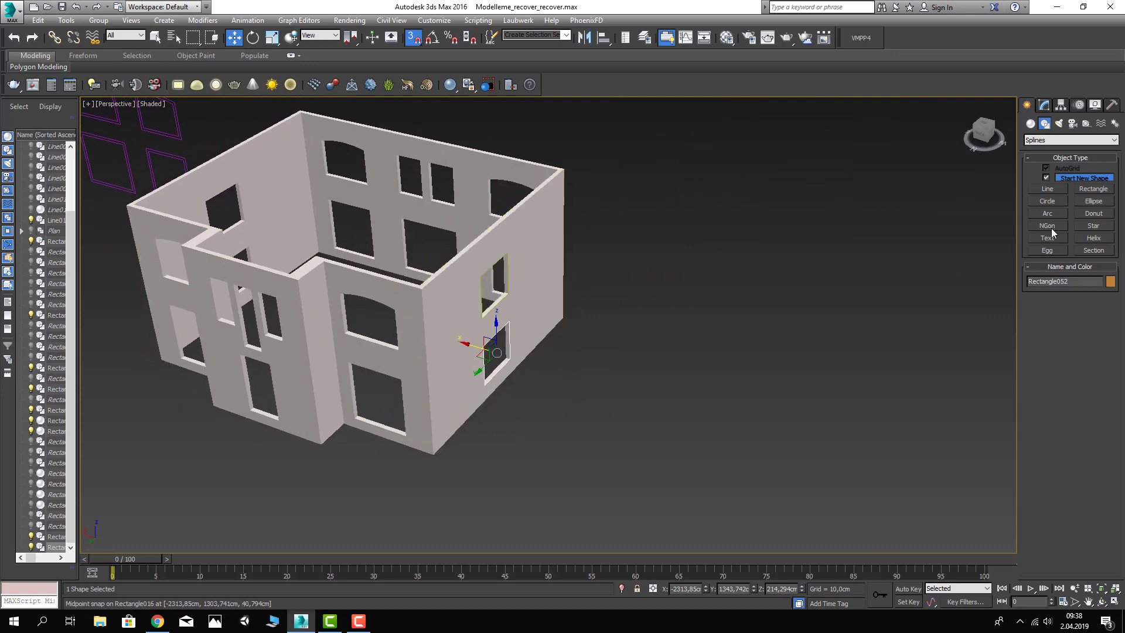
left_click(1092, 189)
scroll(422, 351, "up", 8)
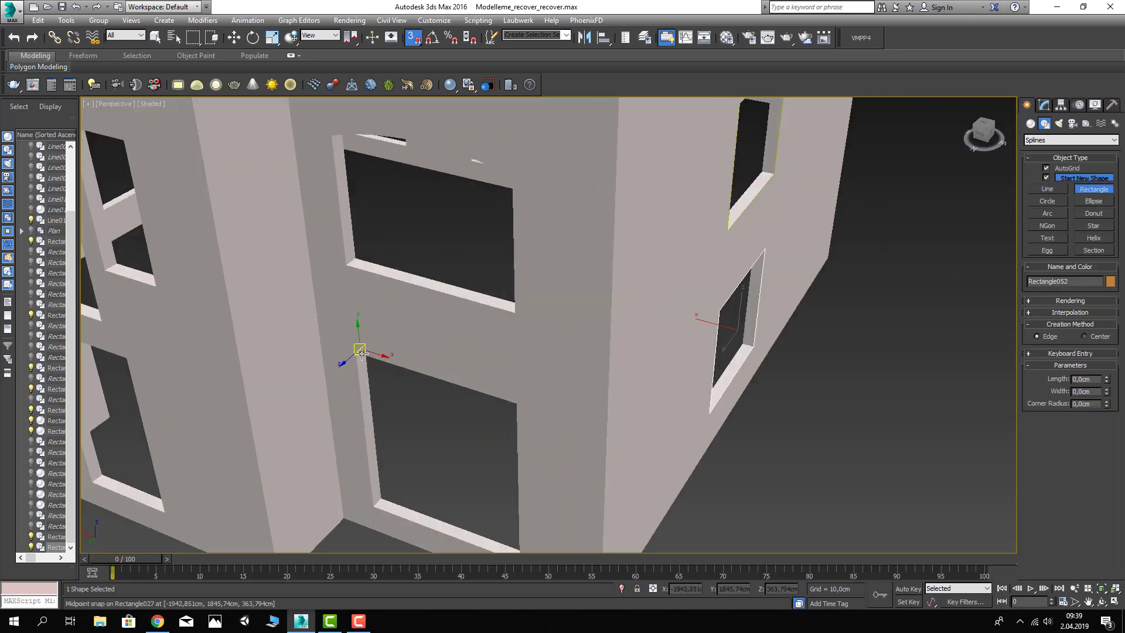
scroll(355, 356, "down", 5)
left_click_drag(432, 248, 596, 451)
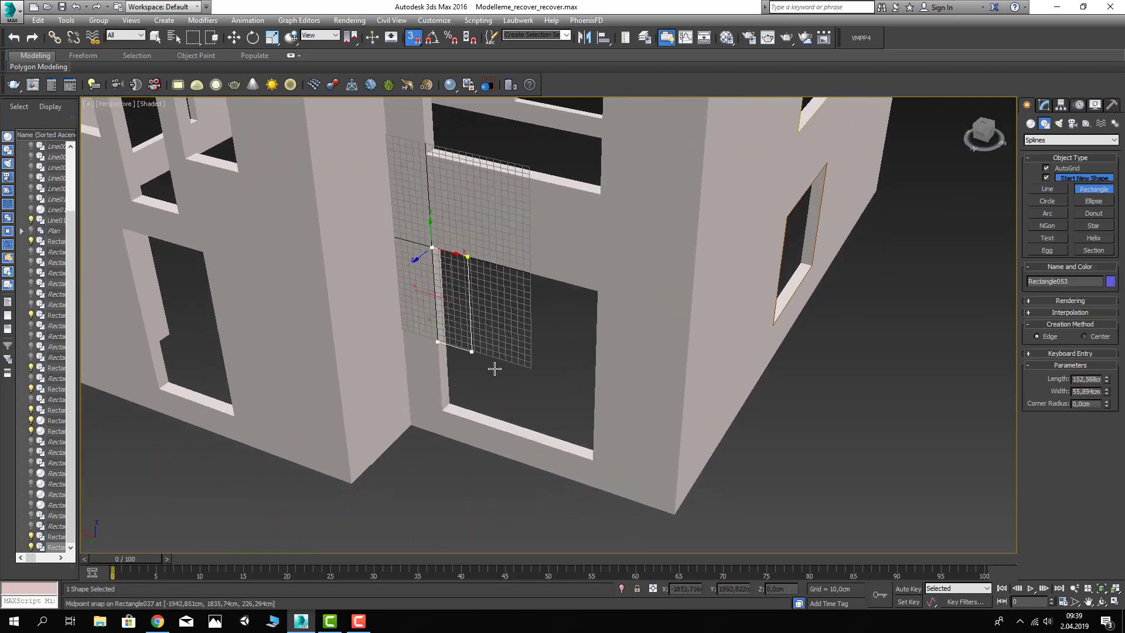
scroll(596, 451, "down", 6)
middle_click_drag(563, 482, 478, 460, "alt")
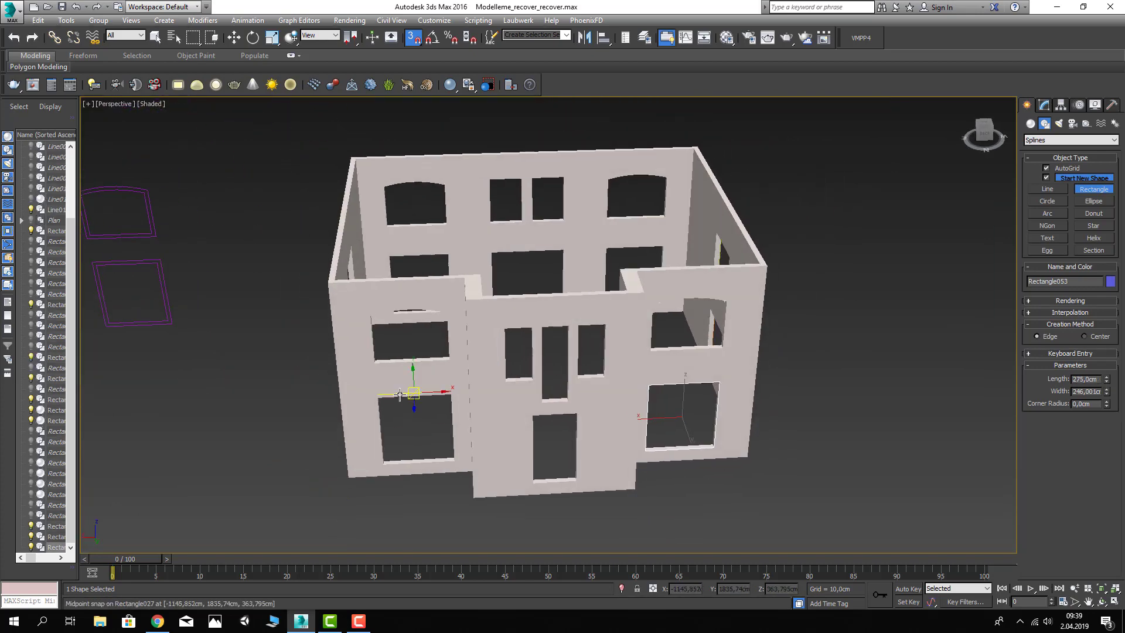
scroll(367, 400, "up", 8)
left_click_drag(352, 394, 474, 480)
scroll(390, 428, "down", 6)
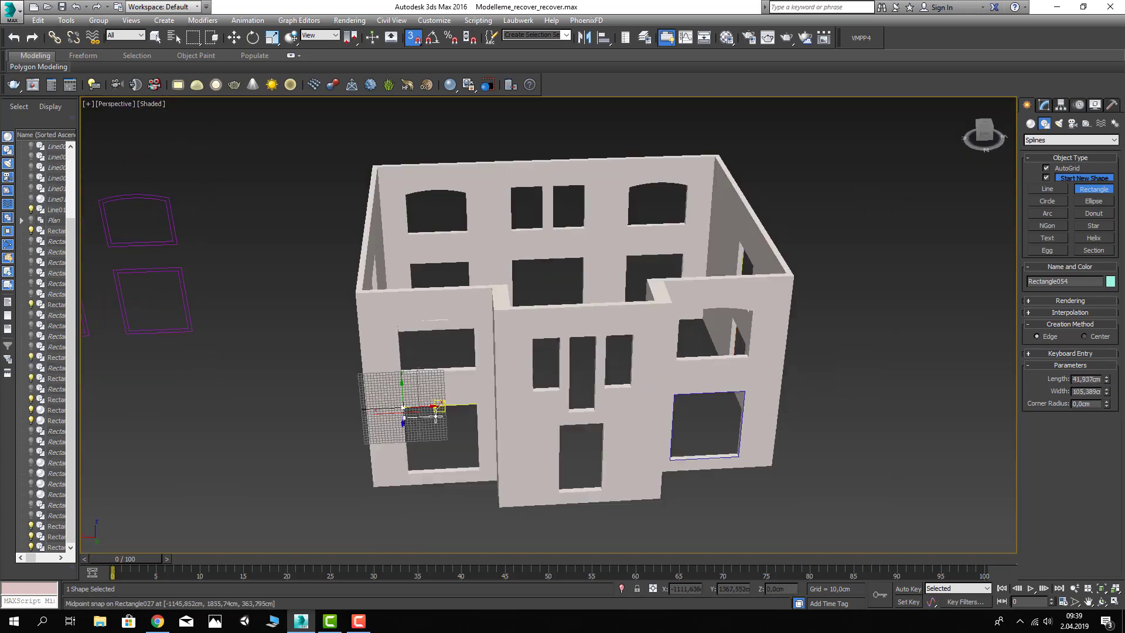
mouse_move(477, 481)
middle_mouse_down("alt")
mouse_move(708, 334)
mouse_move(630, 402)
middle_mouse_up("alt")
Step: Start a new Line shape at the arched window's corner
key("w")
scroll(630, 402, "up", 3)
left_click(1049, 189)
scroll(588, 315, "down", 8)
scroll(570, 334, "up", 10)
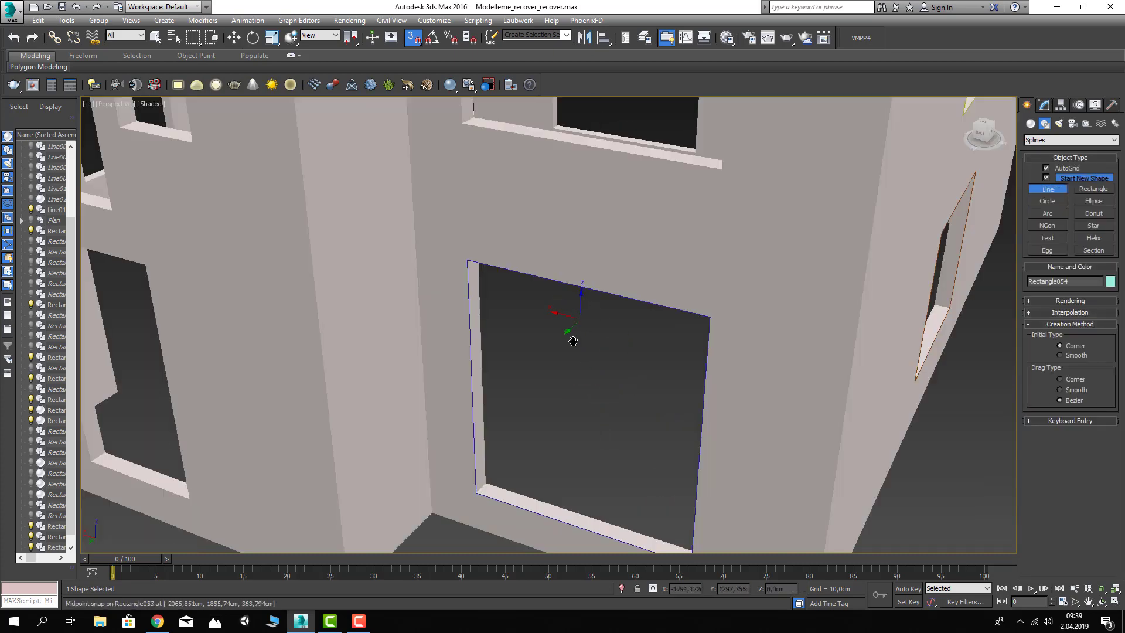
scroll(516, 319, "down", 5)
scroll(484, 340, "up", 1)
middle_click_drag(485, 340, 486, 367, "alt")
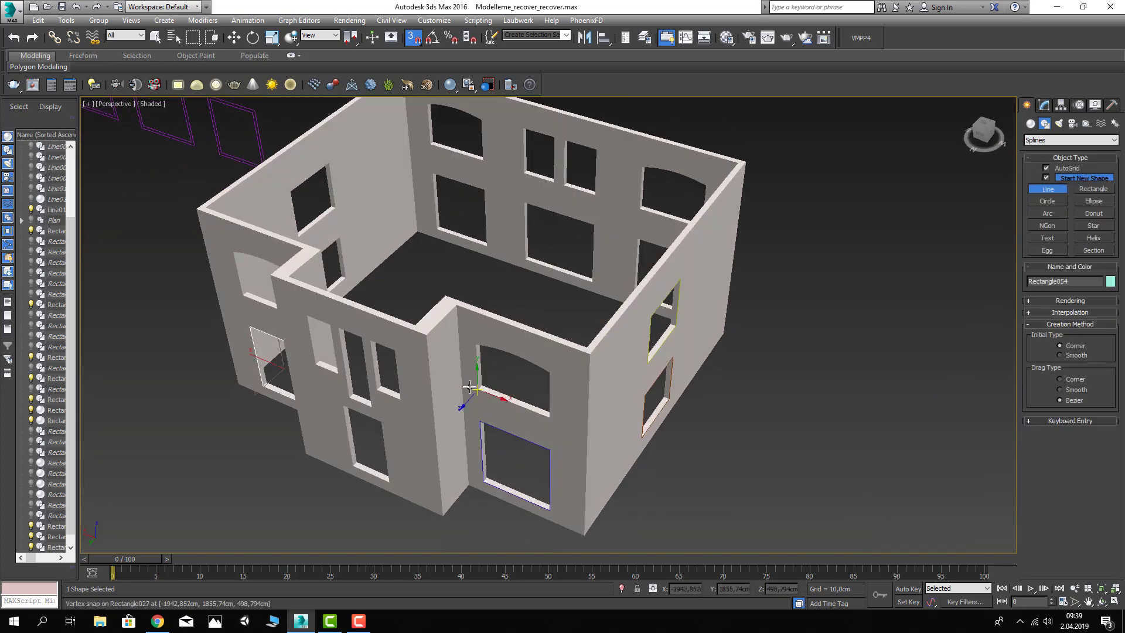
left_click(470, 387)
scroll(474, 350, "up", 5)
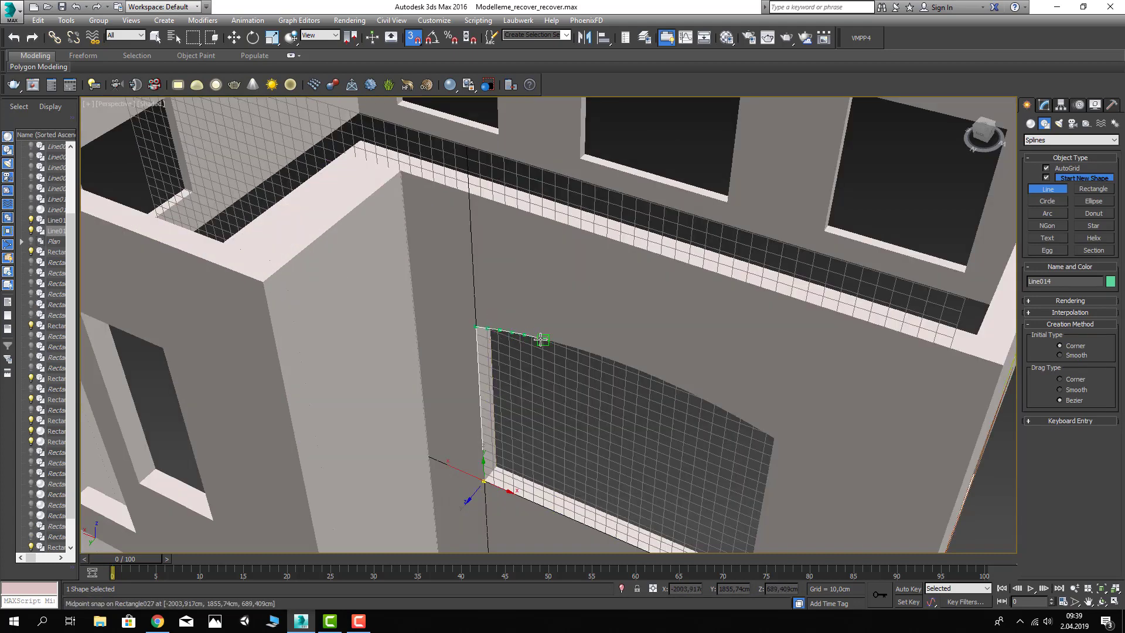
Step: Place points along the arched top and finish the line without closing it
left_click(538, 339)
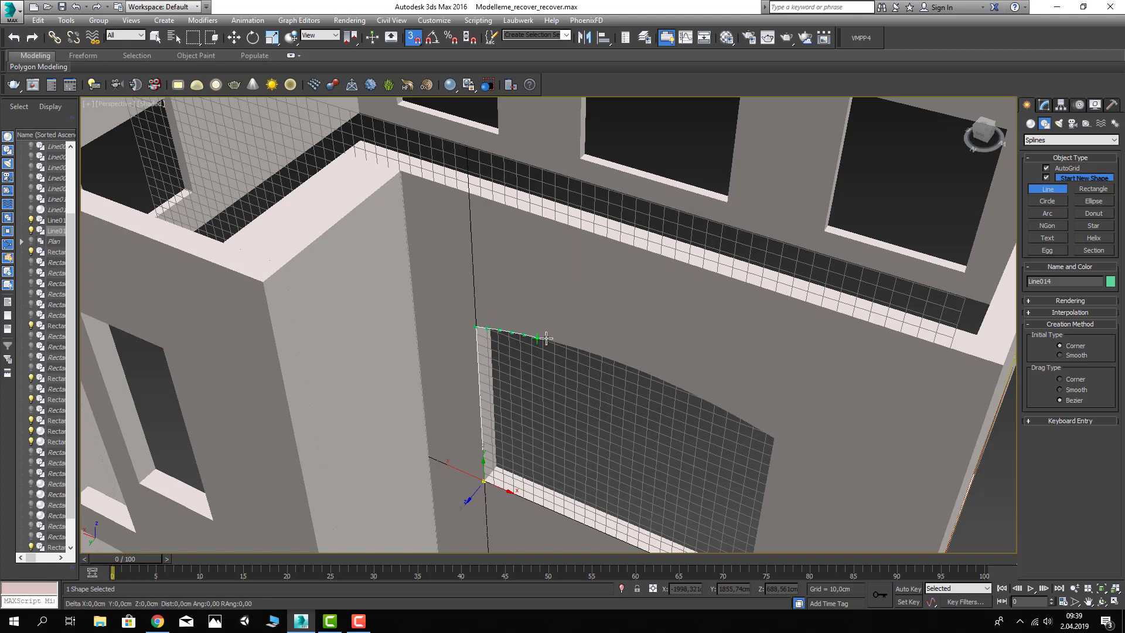
left_click(577, 347)
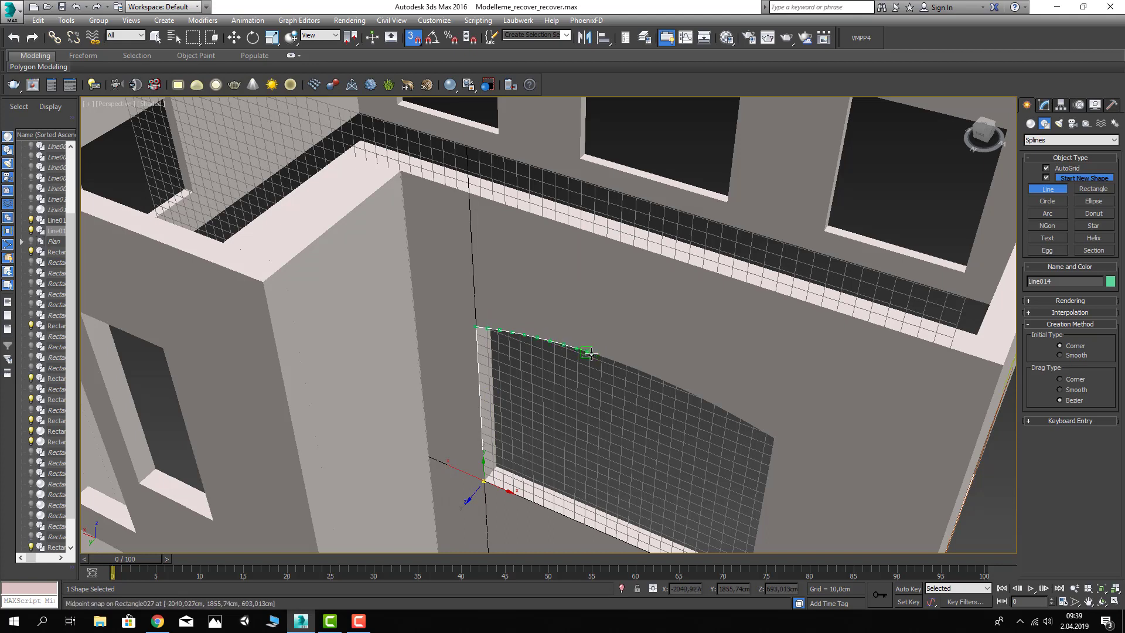
left_click(587, 351)
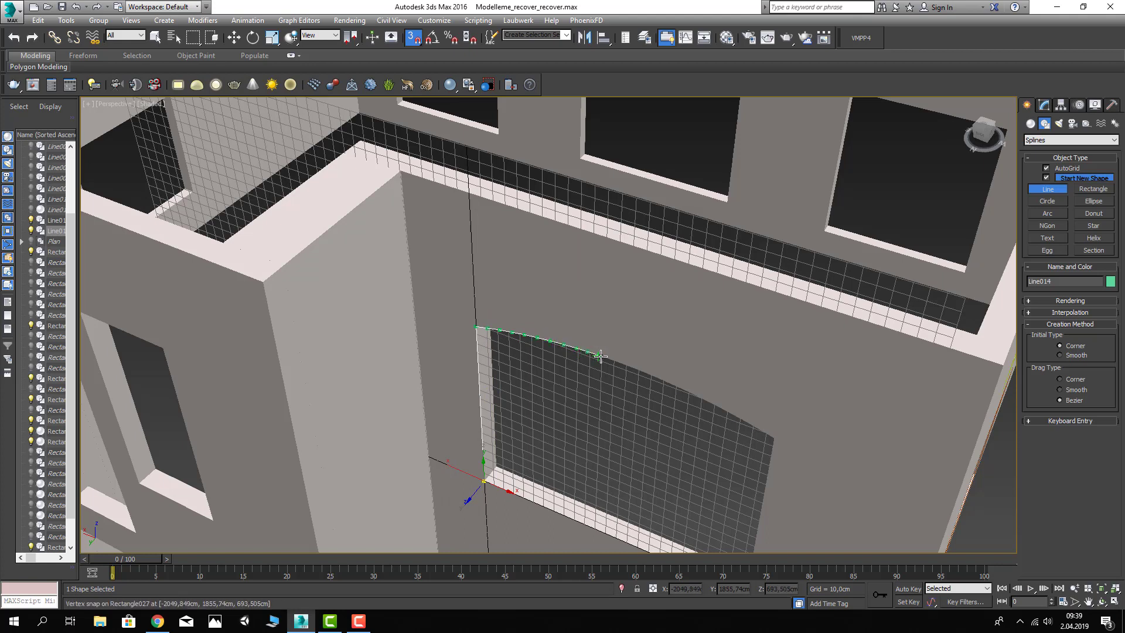
left_click(634, 368)
left_click(671, 385)
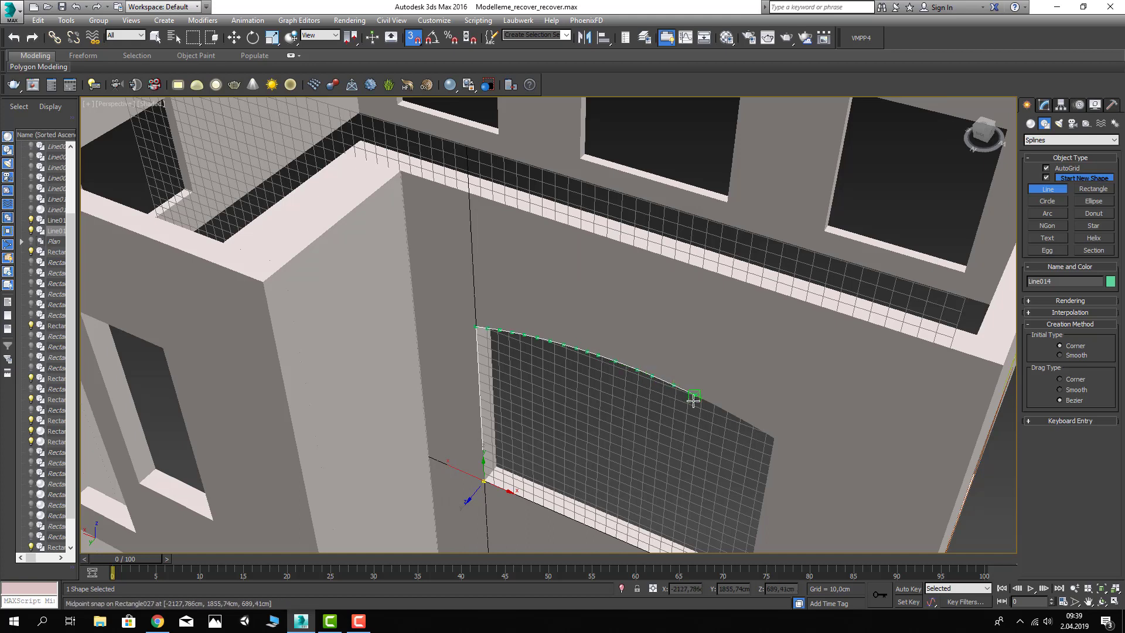
left_click(724, 409)
scroll(776, 435, "down", 10)
scroll(783, 364, "up", 4)
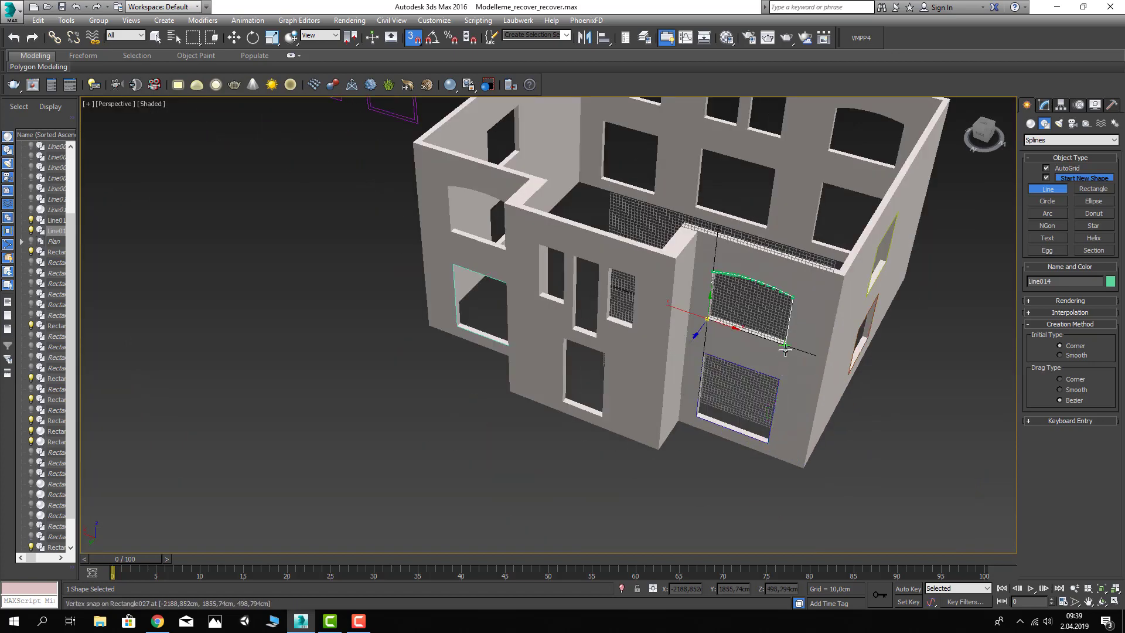
left_click(709, 326)
left_click(538, 346)
Step: Shift-move a copy of the arch line into the upper-left arched window
scroll(603, 371, "up", 5)
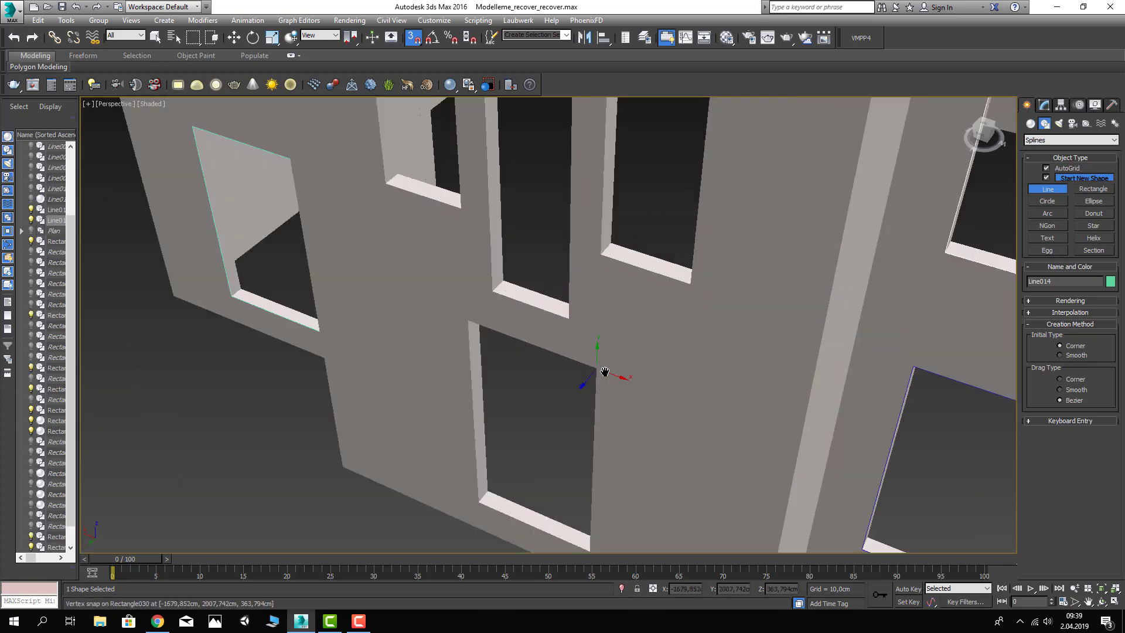
key("w")
scroll(621, 379, "down", 1)
scroll(633, 351, "down", 5)
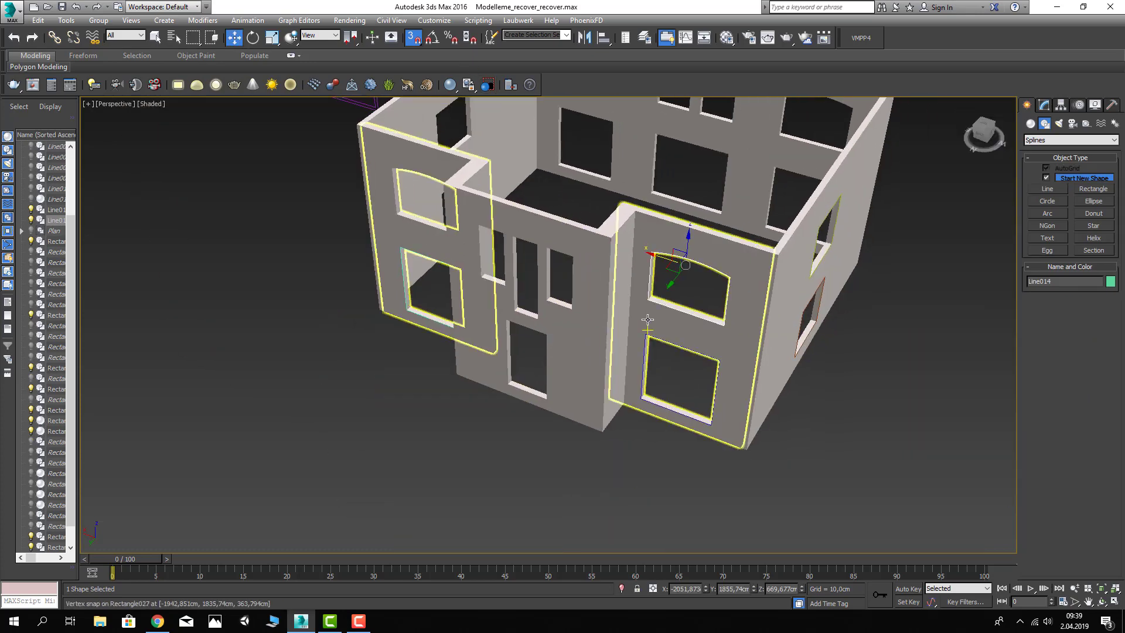
left_click_drag(646, 307, 396, 215, "shift")
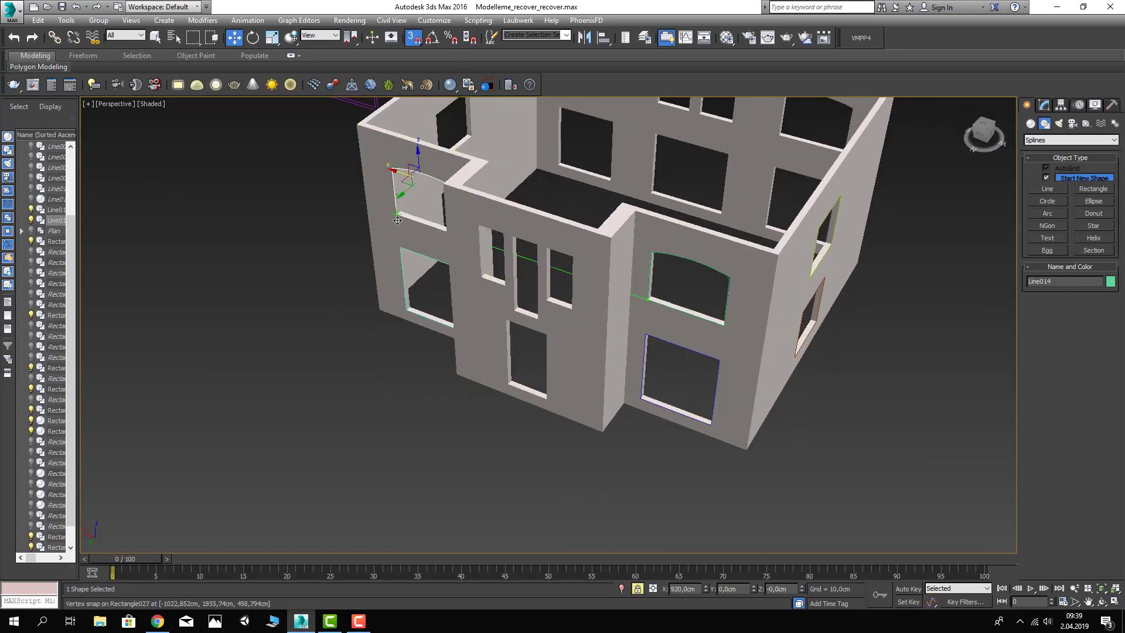
Step: Confirm the arch line copy, then select the door rectangle and orbit around the house
left_click(563, 359)
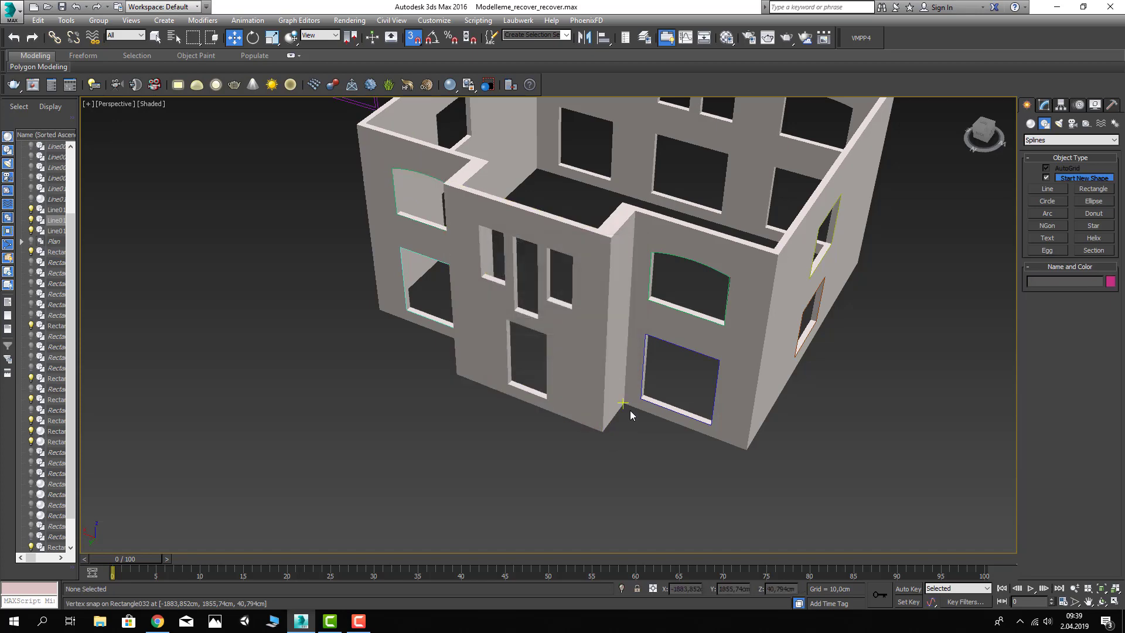
middle_click_drag(630, 411, 592, 410)
left_click(603, 370)
scroll(603, 369, "down", 4)
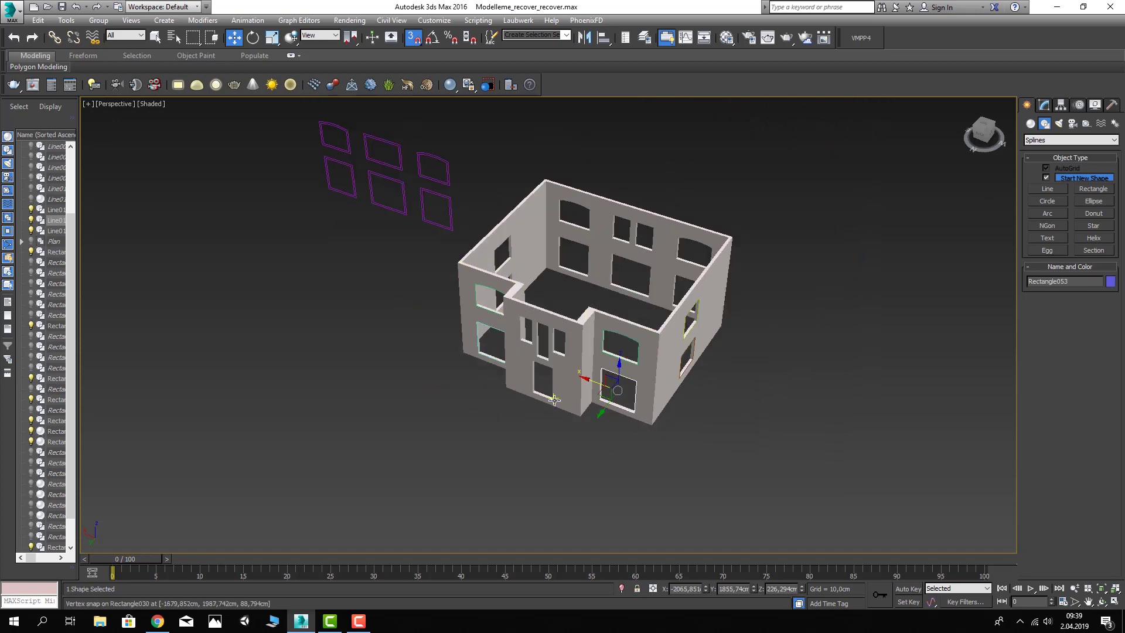
middle_click_drag(562, 401, 995, 266, "alt")
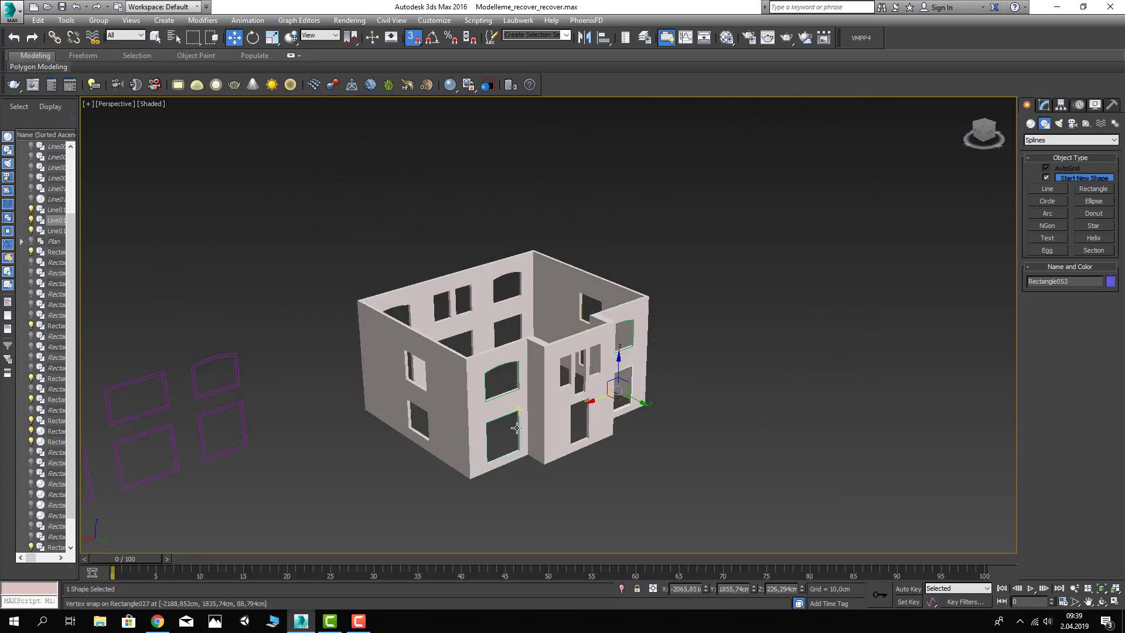
Step: Draw rectangles over another wall's upper and lower window openings, then deselect
left_click(1094, 188)
middle_click_drag(703, 264, 577, 250, "alt")
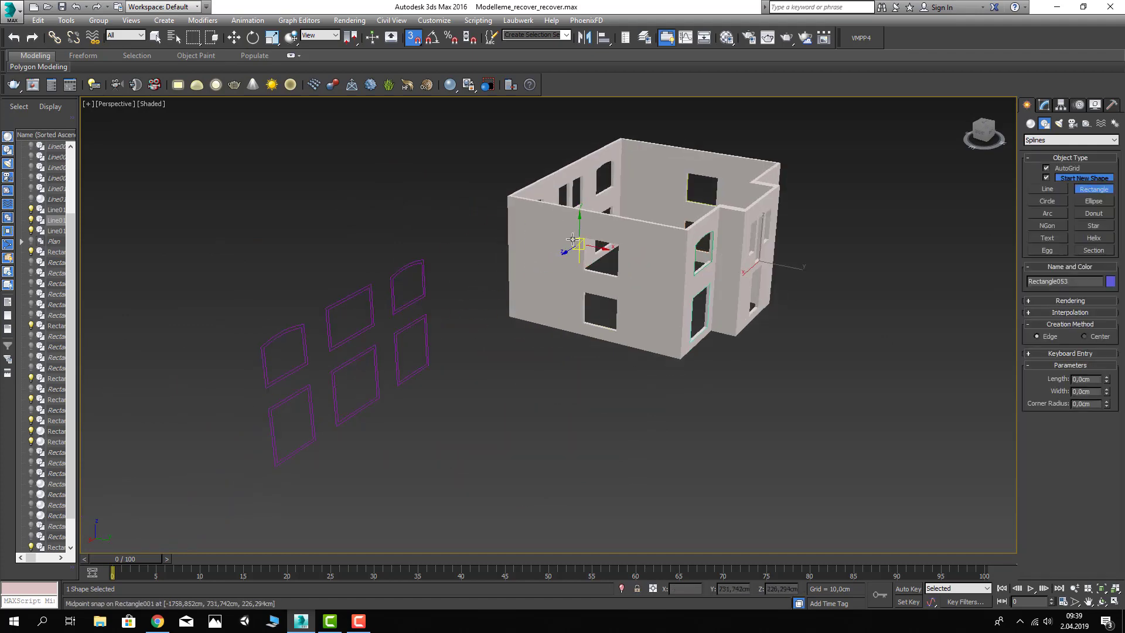
scroll(596, 239, "up", 5)
left_click_drag(596, 238, 663, 333)
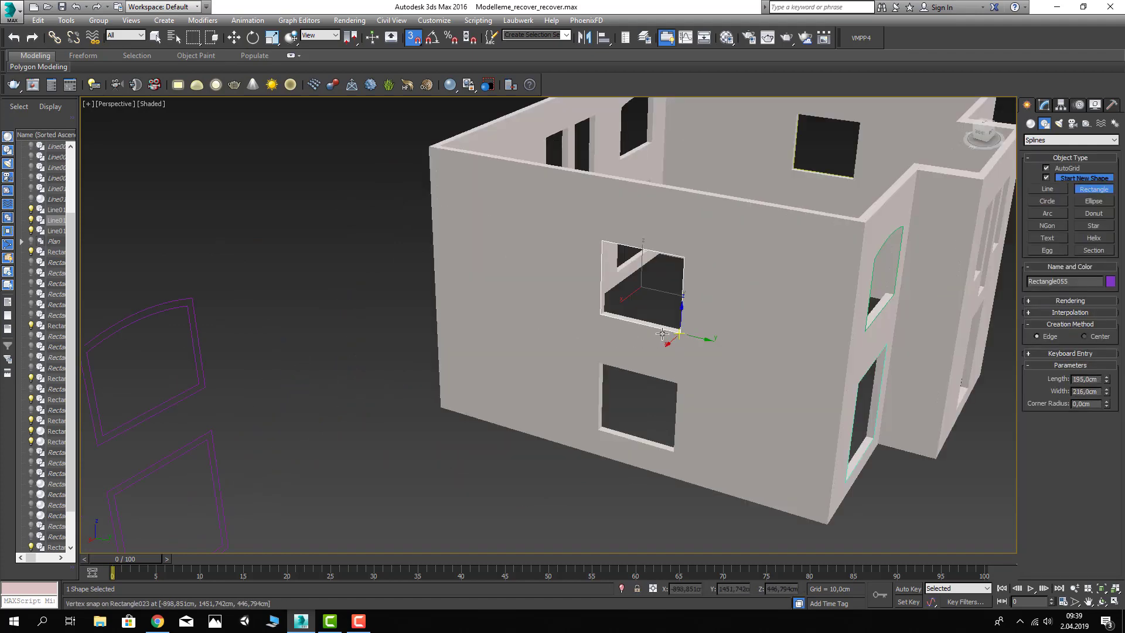
left_click_drag(597, 362, 675, 449)
key("w")
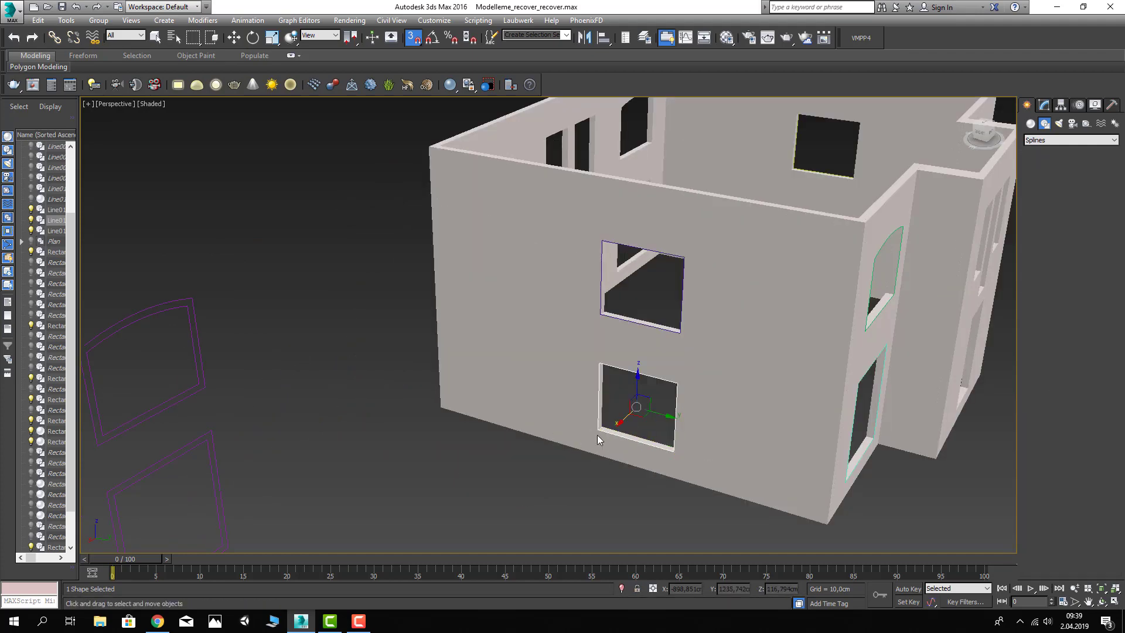
scroll(381, 422, "down", 5)
left_click(382, 422)
mouse_move(357, 317)
middle_mouse_down("alt")
mouse_move(432, 364)
mouse_move(464, 334)
mouse_move(445, 377)
mouse_move(492, 382)
middle_mouse_up("alt")
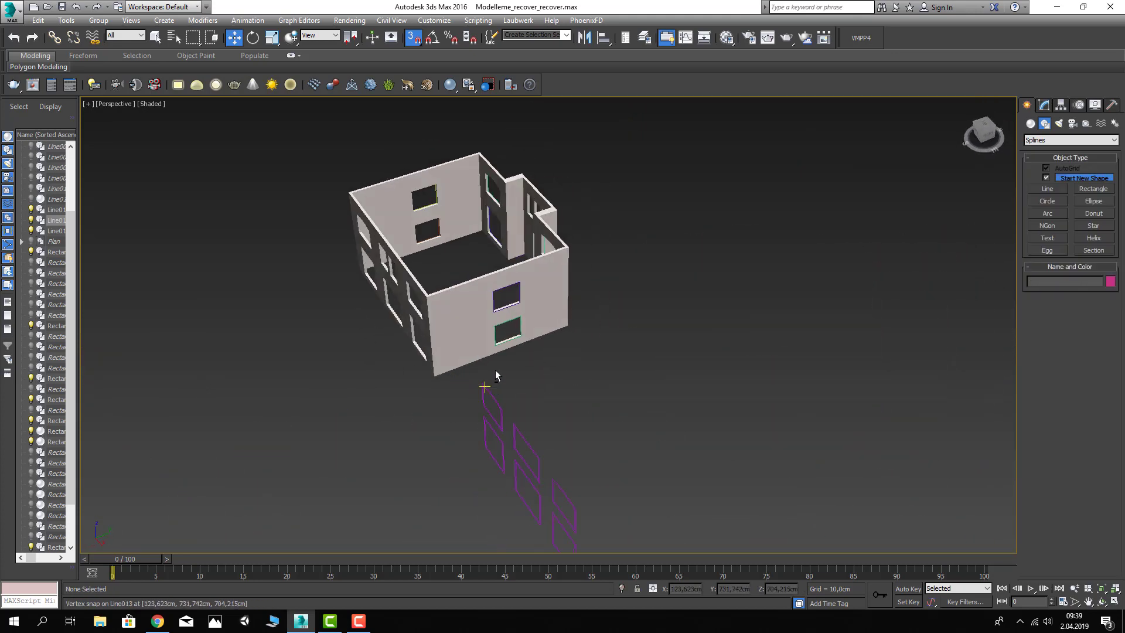
Step: Select all seven wall pieces of the house together
left_click(504, 328)
left_click(387, 305, "ctrl")
left_click(436, 206, "ctrl")
left_click(485, 193, "ctrl")
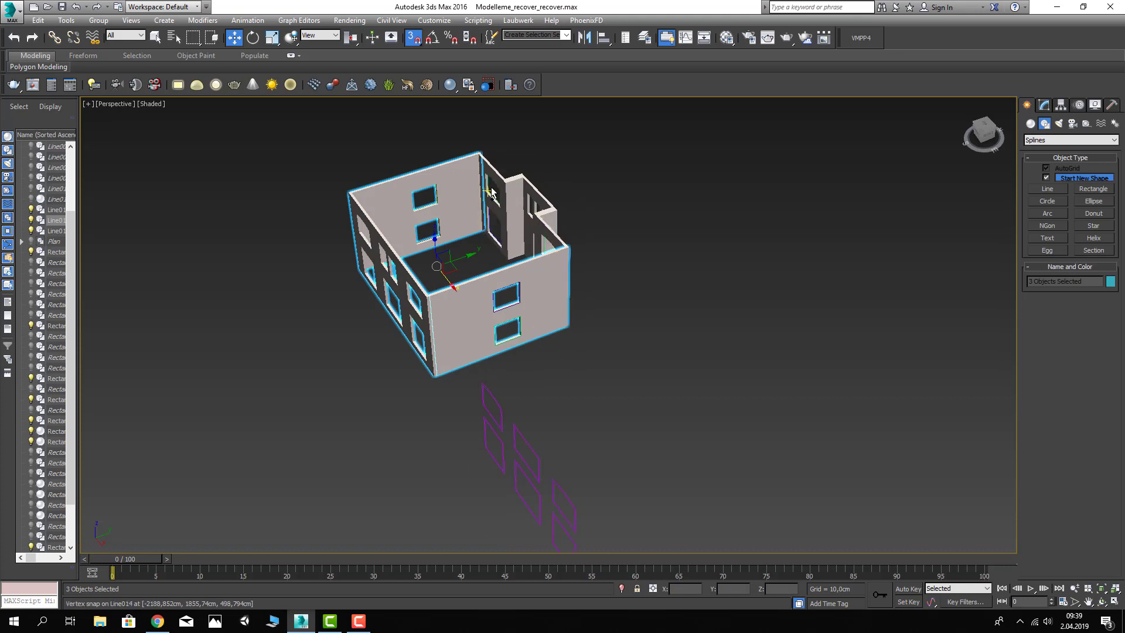
left_click(509, 211, "ctrl")
left_click(556, 240, "ctrl")
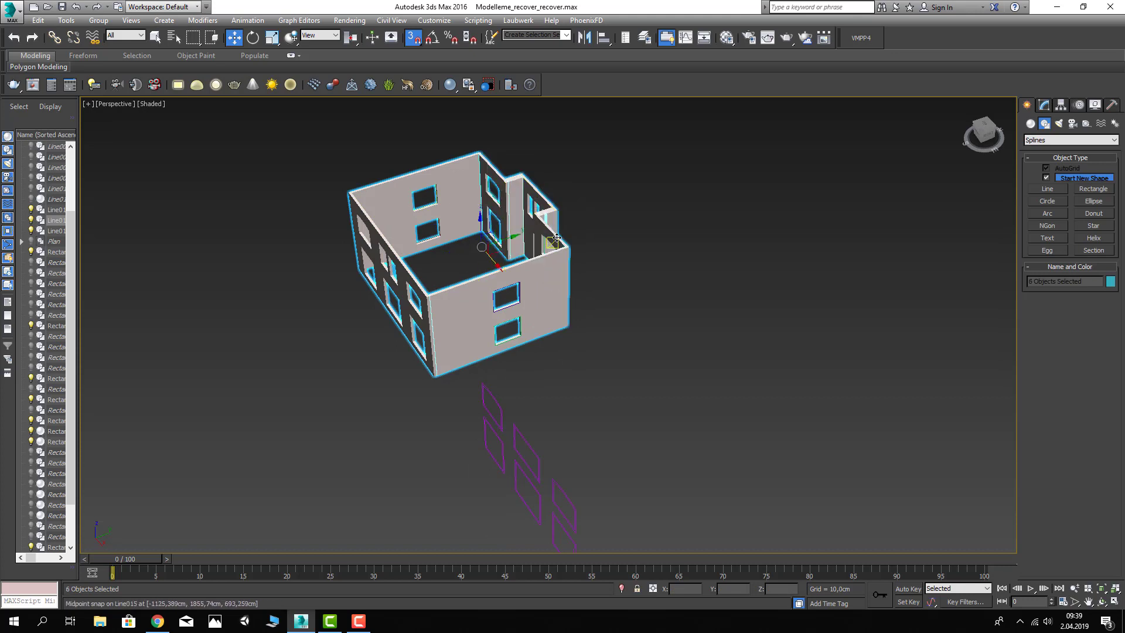
left_click(550, 216, "ctrl")
Step: Hide the selected walls through Hide Selection in the quad menu
right_click(550, 217)
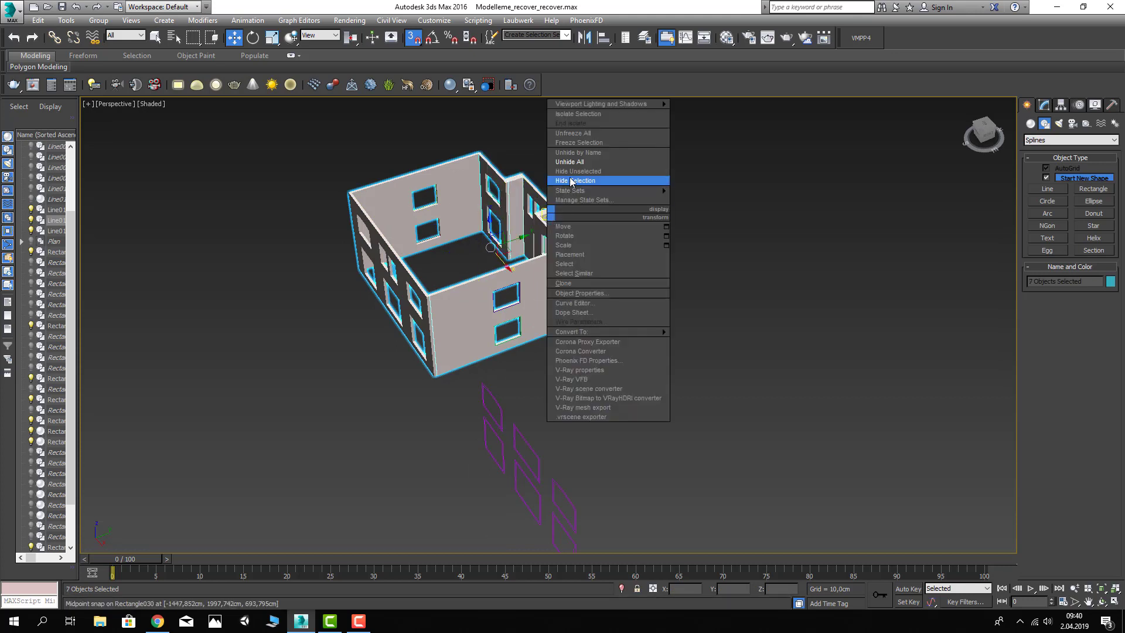
left_click(573, 181)
mouse_move(575, 238)
middle_mouse_down("alt")
mouse_move(563, 254)
mouse_move(529, 261)
mouse_move(546, 342)
mouse_move(526, 236)
middle_mouse_up("alt")
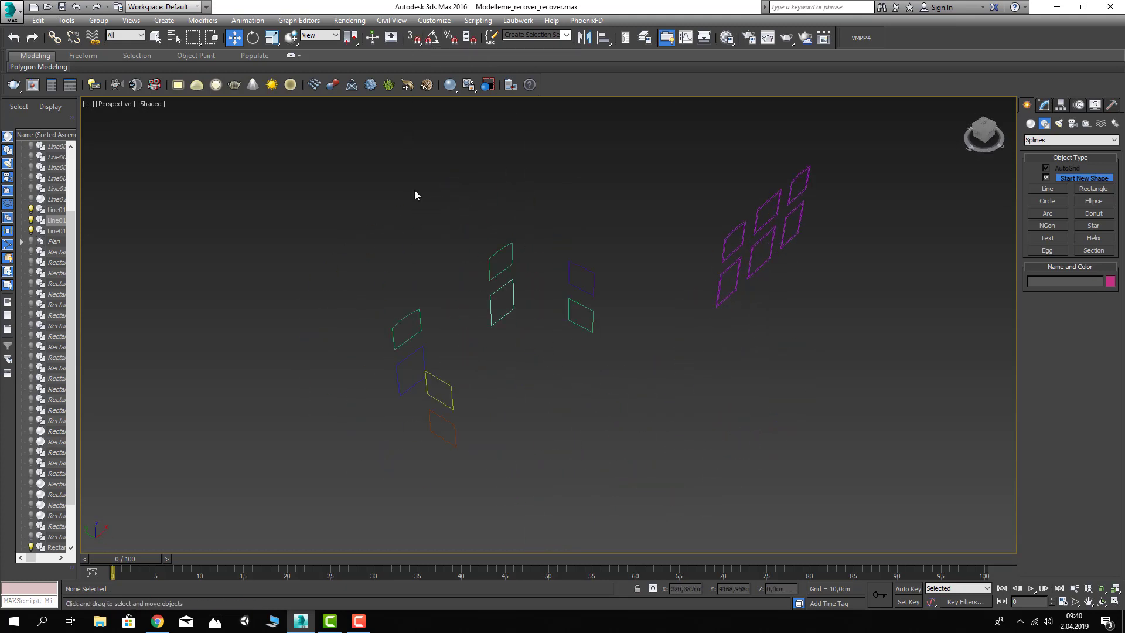
middle_click_drag(457, 395, 484, 368)
Step: Select the yellow Rectangle051 and zoom to it
left_click(481, 357)
key("z")
scroll(484, 396, "down", 5)
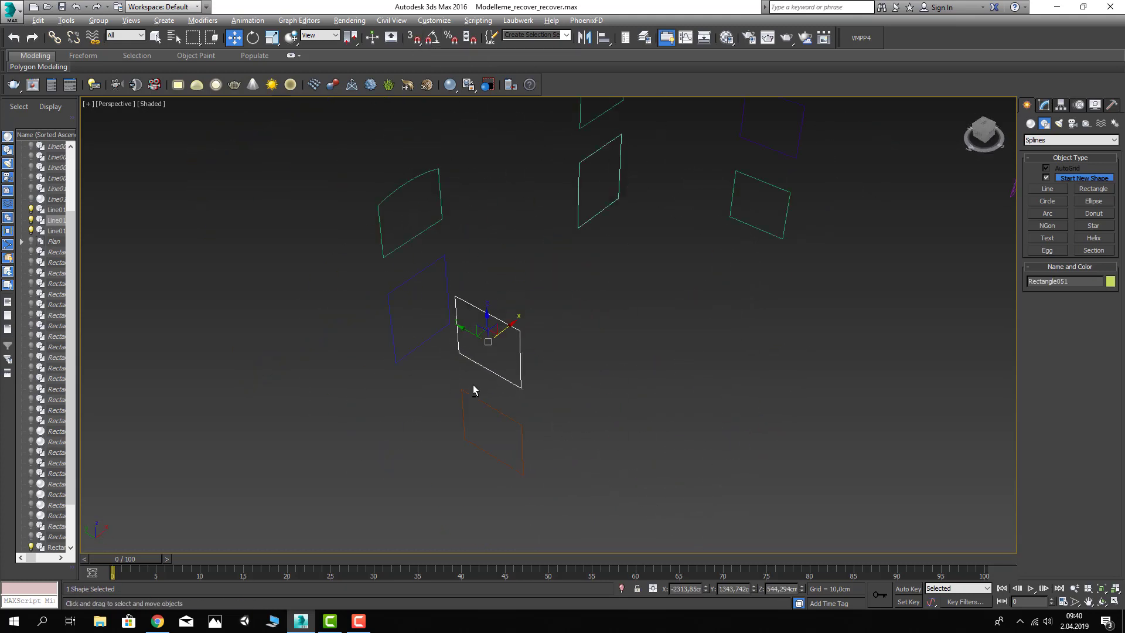
Step: Convert the first window rectangle to an editable spline
middle_click_drag(381, 344, 452, 320, "alt")
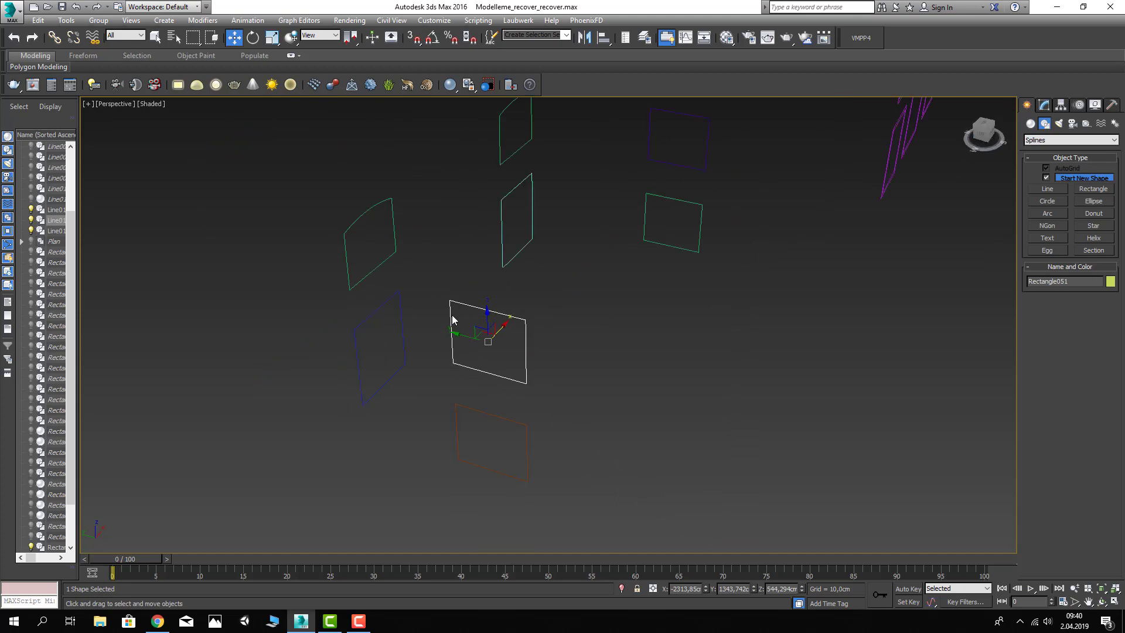
left_click(1042, 106)
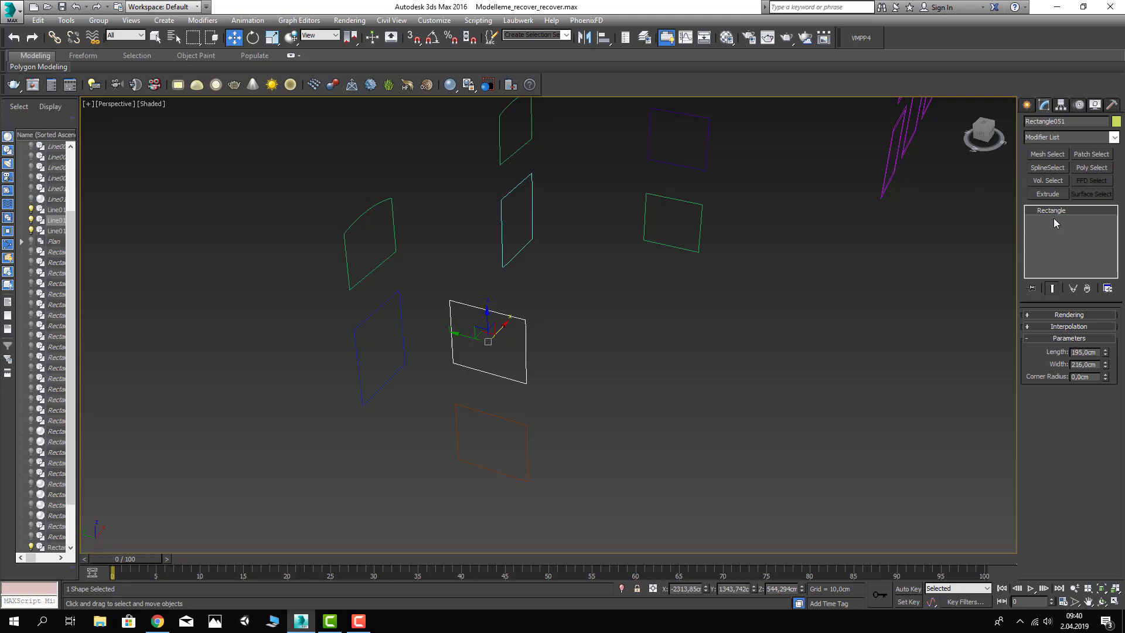
right_click(523, 317)
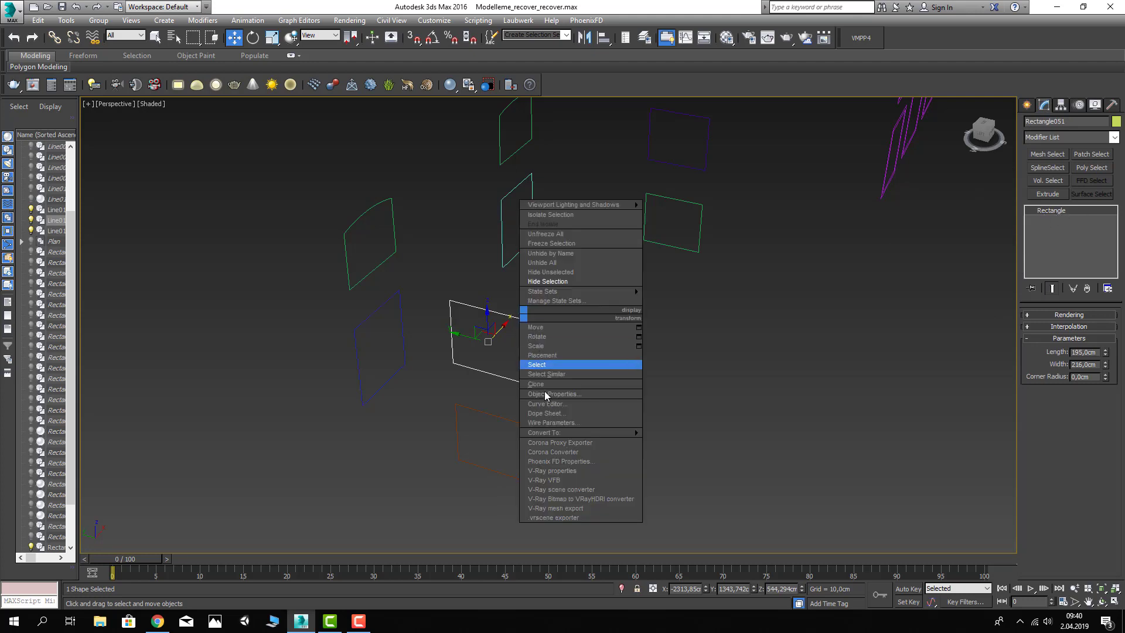
mouse_move(544, 432)
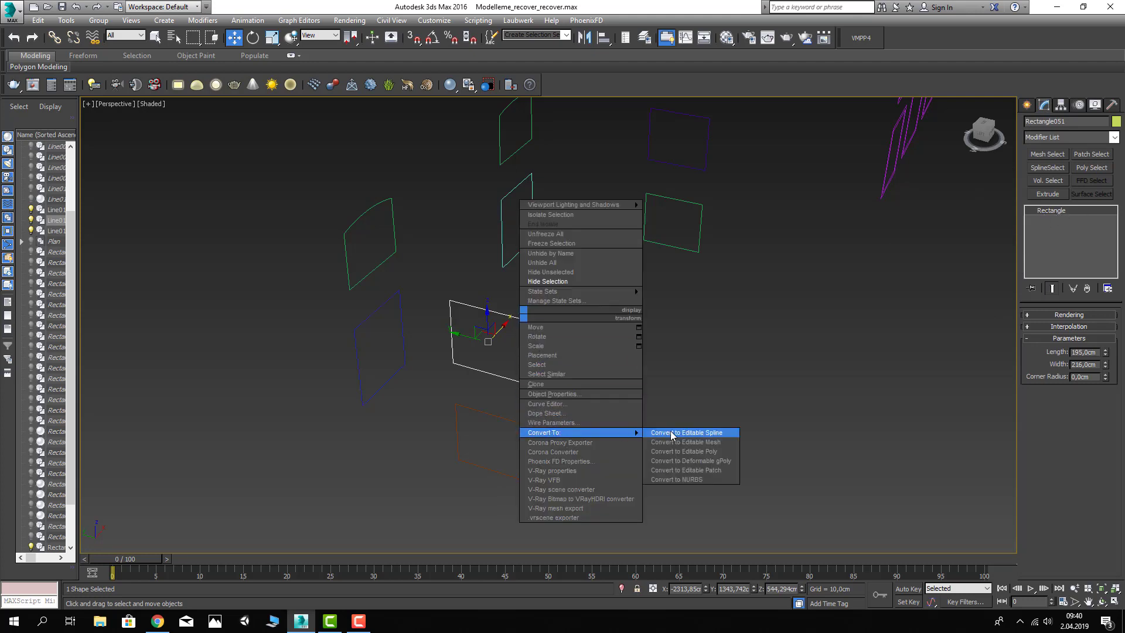
left_click(674, 432)
scroll(1052, 411, "down", 4)
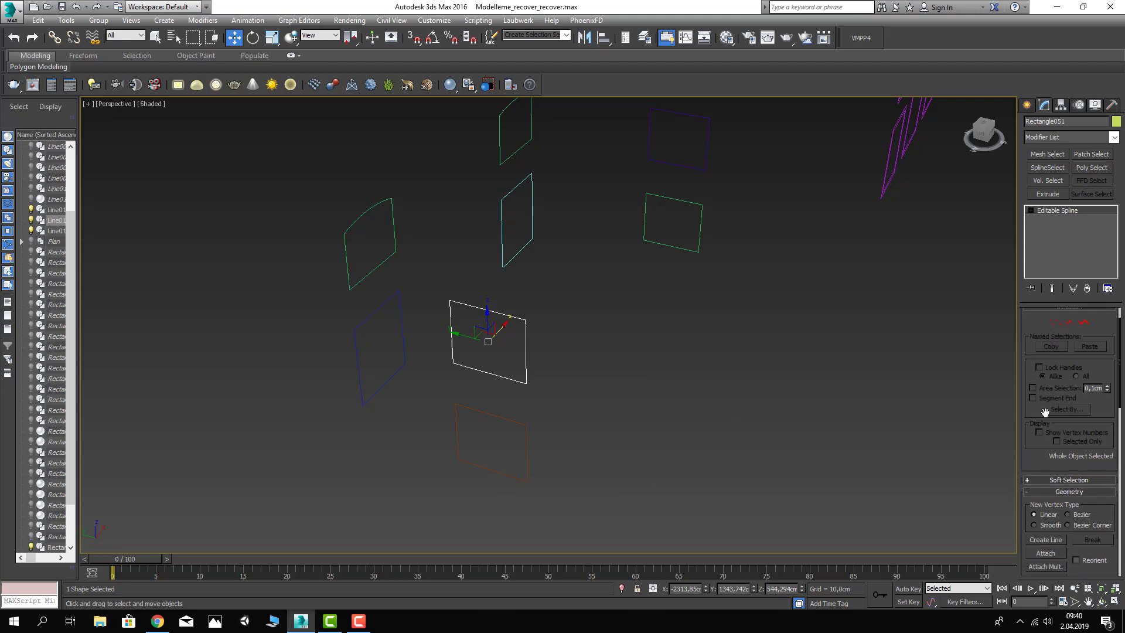
left_click(1046, 483)
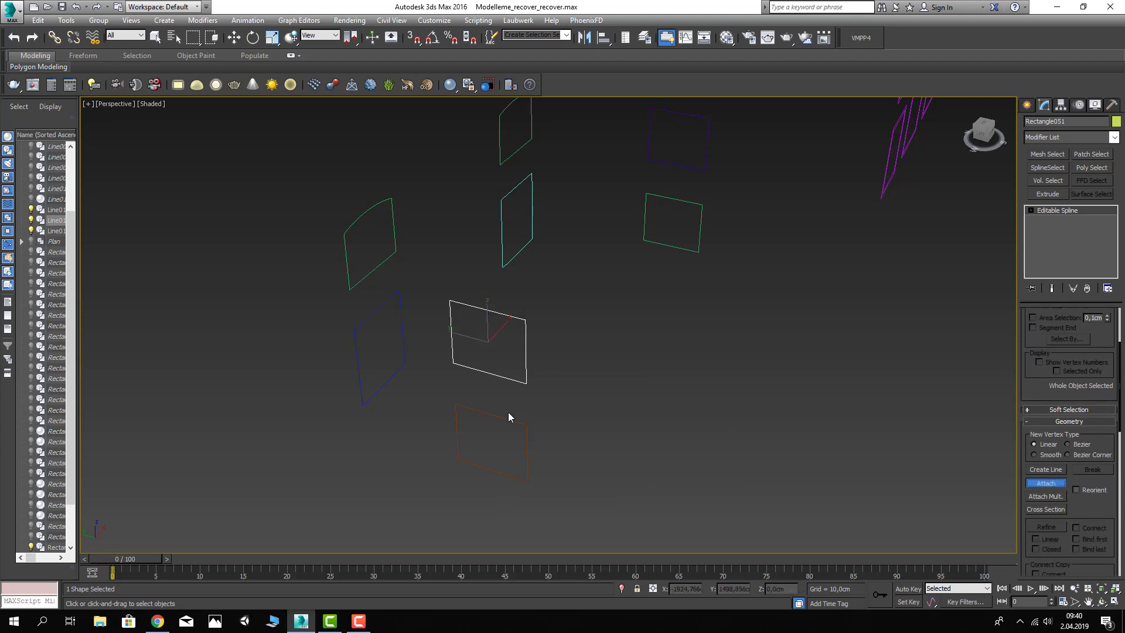
right_click(559, 401)
Step: Convert another window rectangle to an editable spline and attach the green rectangle below it
mouse_move(532, 349)
middle_mouse_down("alt")
mouse_move(585, 338)
mouse_move(526, 337)
mouse_move(530, 328)
mouse_move(599, 363)
middle_mouse_up("alt")
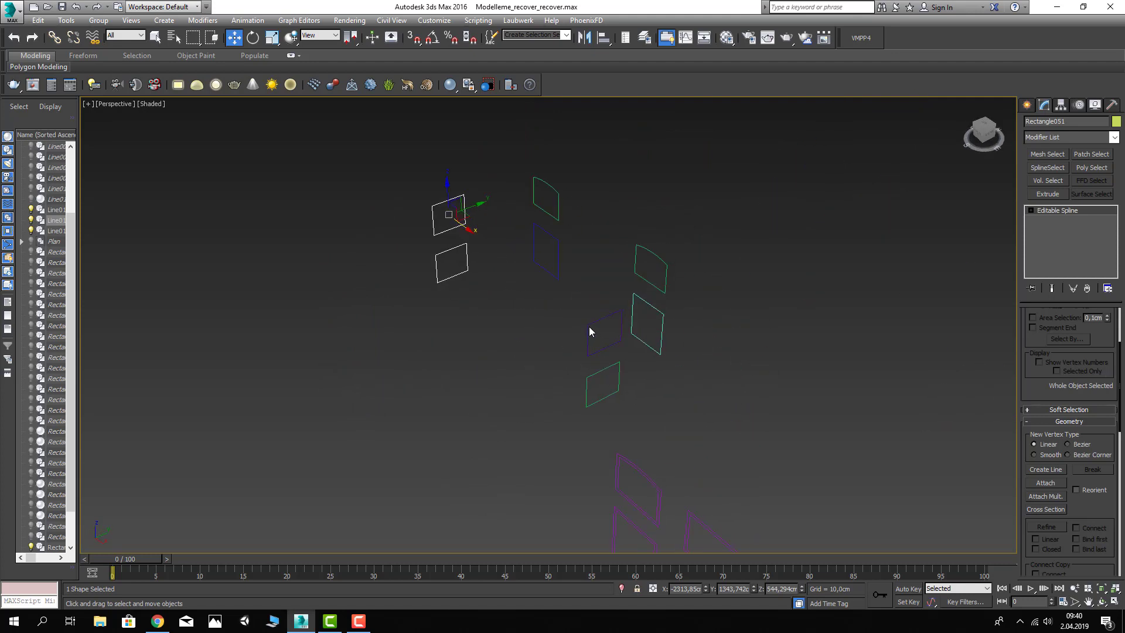
left_click(590, 332)
right_click(588, 346)
mouse_move(607, 455)
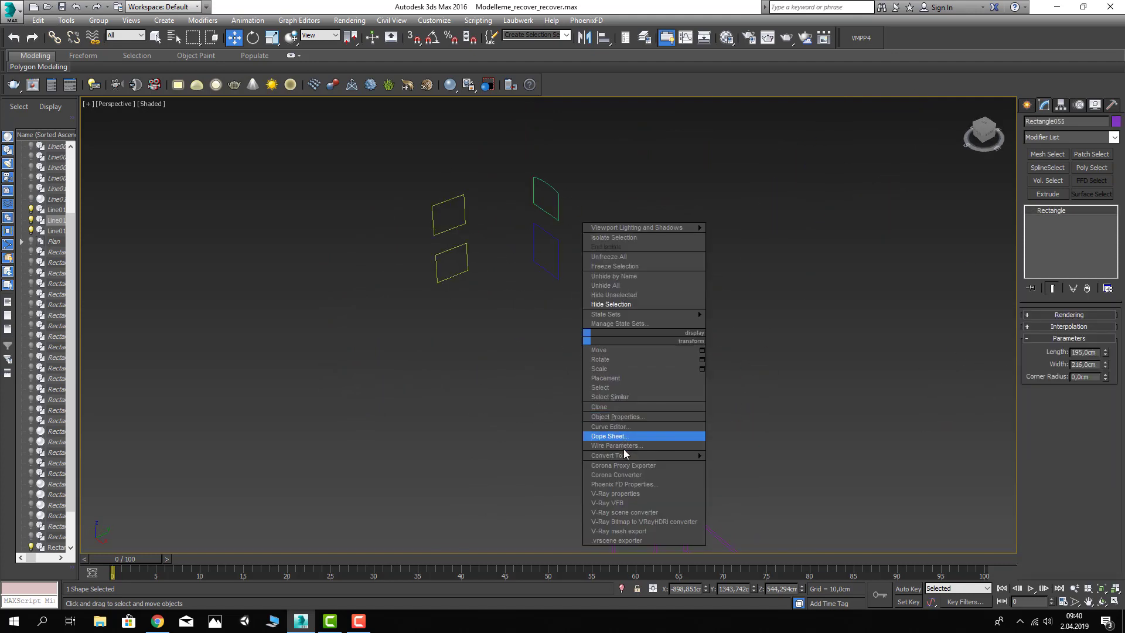
left_click(762, 455)
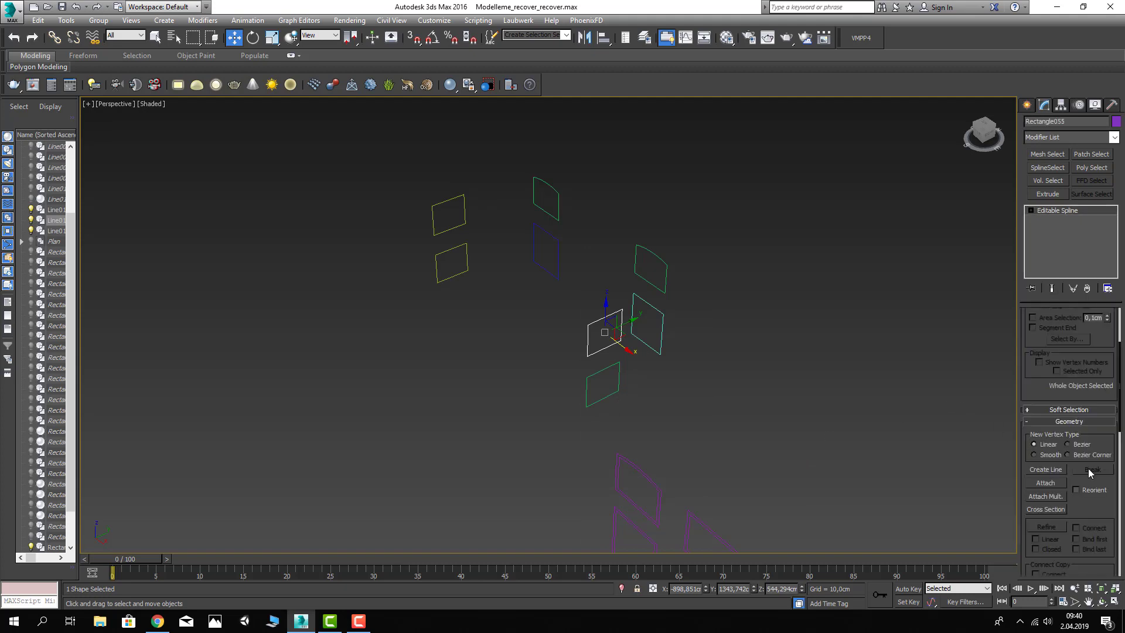
left_click(1045, 483)
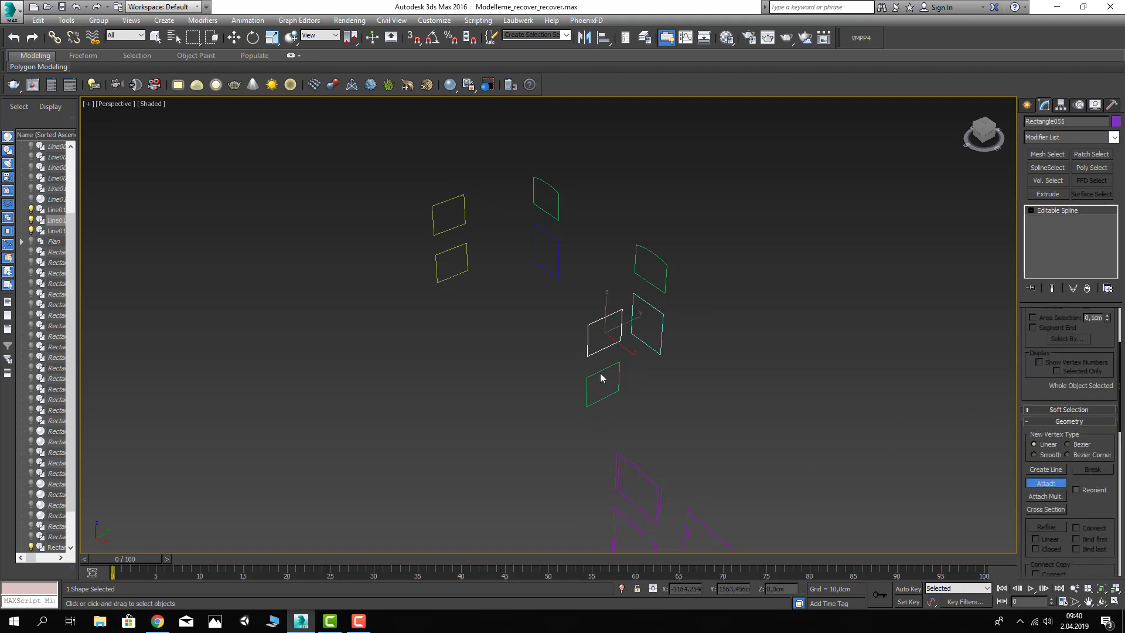
left_click(601, 377)
right_click(600, 377)
Step: Attach the cyan, blue and green rectangles to the green window outline, Line015
middle_click_drag(601, 377, 583, 359, "alt")
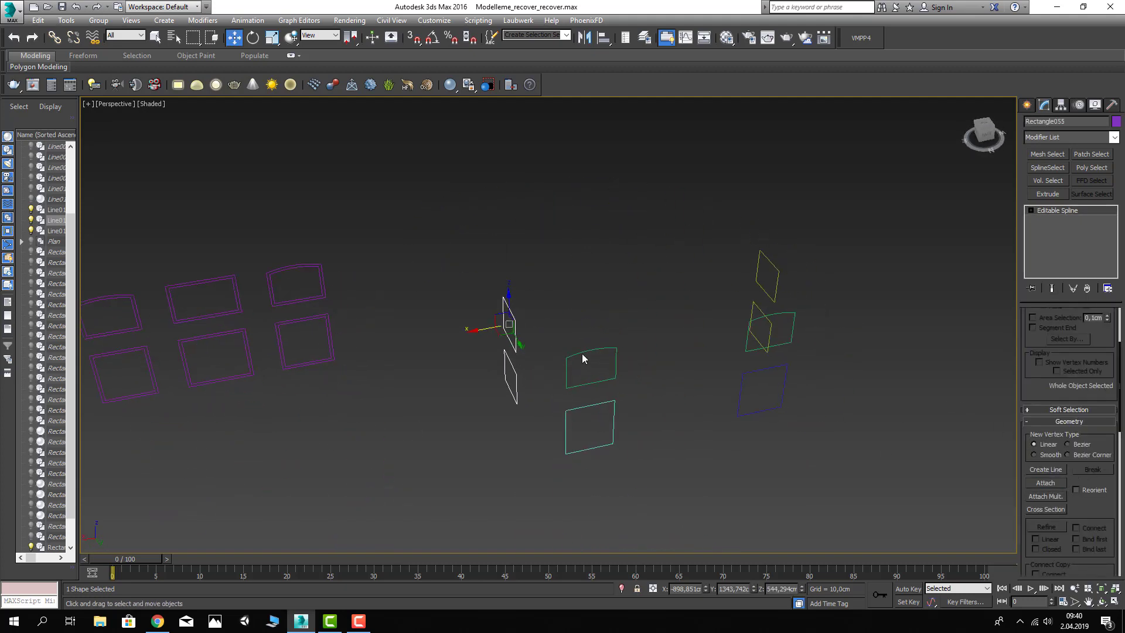
left_click(583, 358)
scroll(1079, 374, "down", 5)
scroll(1072, 395, "up", 3)
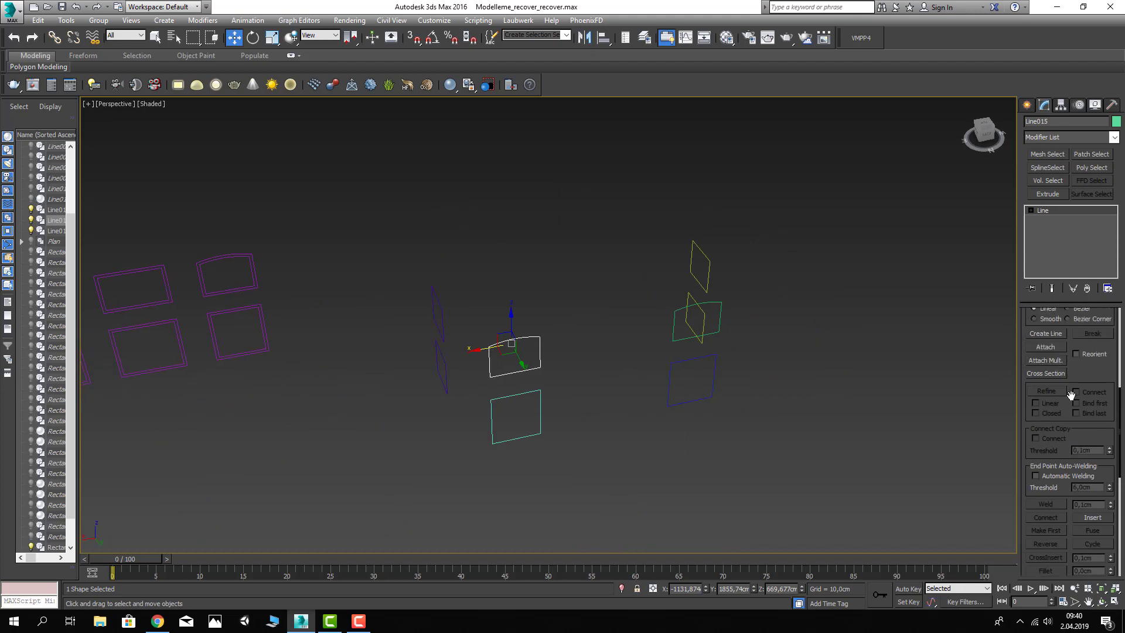
left_click(1054, 349)
left_click(542, 403)
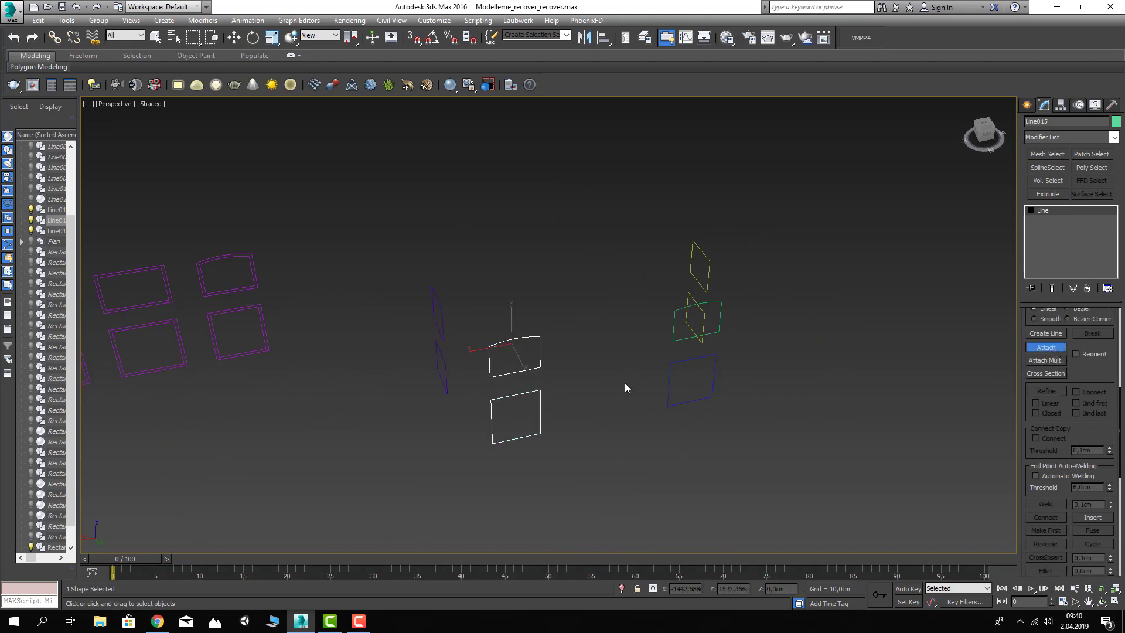
left_click(669, 368)
key("w")
left_click(1046, 348)
left_click(685, 337)
key("w")
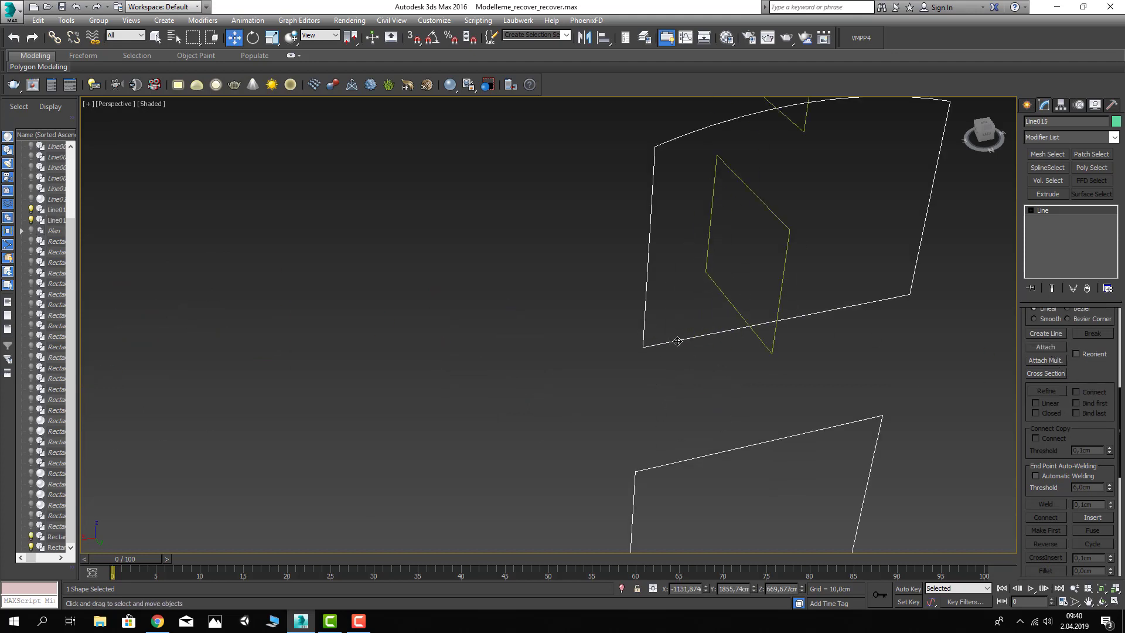
Step: Make the top vertices of the window outlines Corner vertices, then reselect and nudge the outline
left_click(1031, 210)
left_click(1053, 220)
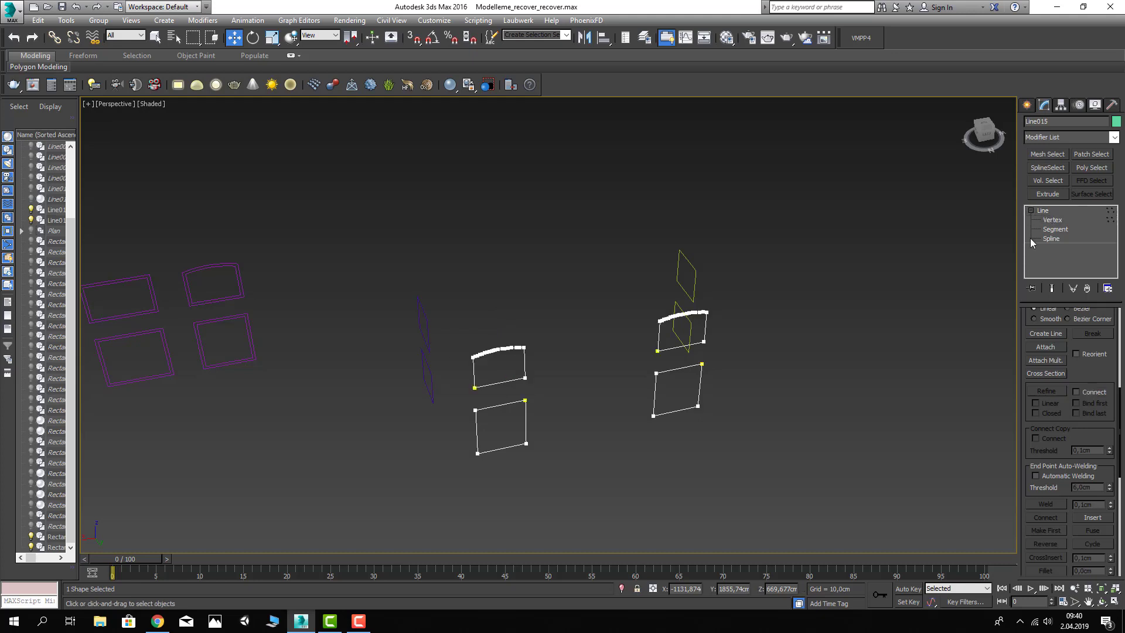
left_click_drag(721, 302, 457, 357)
right_click(585, 345)
left_click(562, 283)
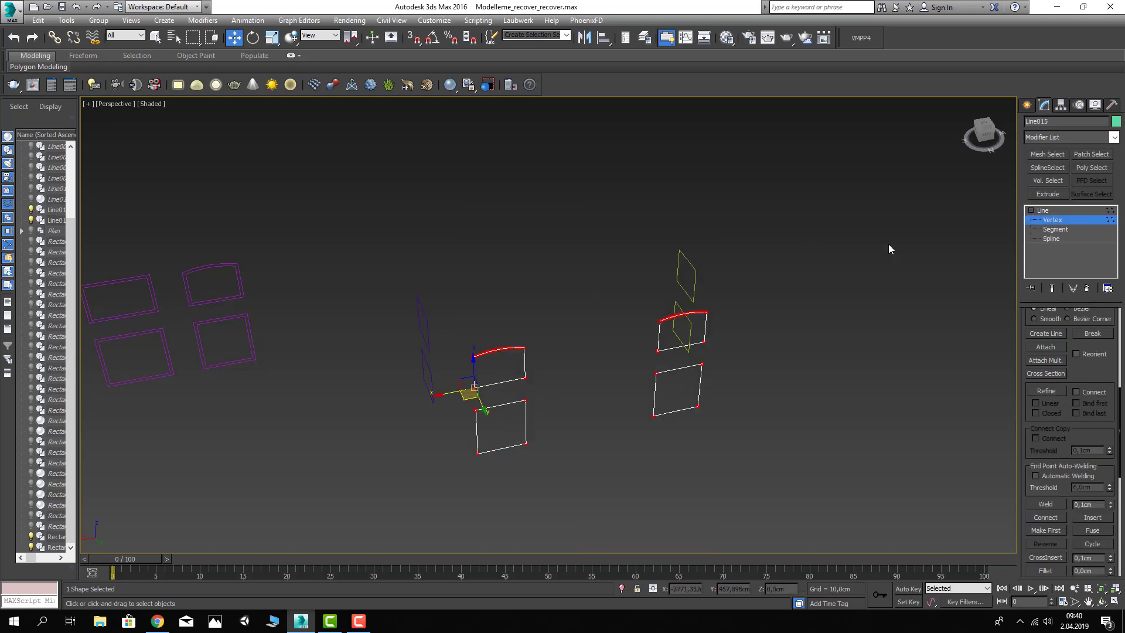
middle_click_drag(817, 311, 706, 337, "alt")
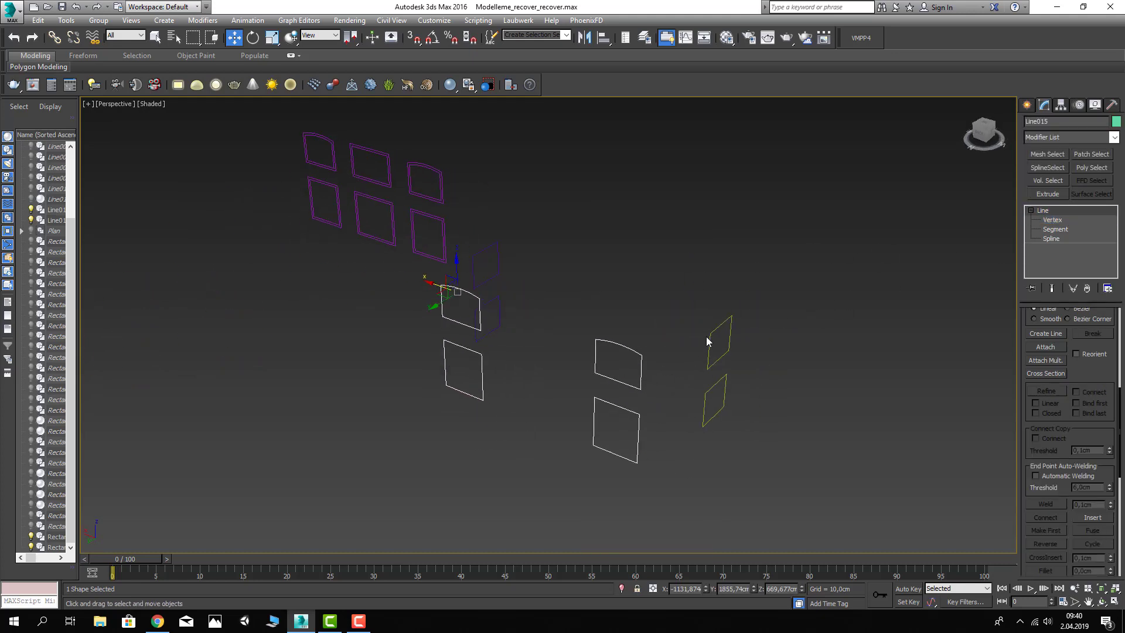
left_click(731, 317)
left_click_drag(642, 360, 643, 361)
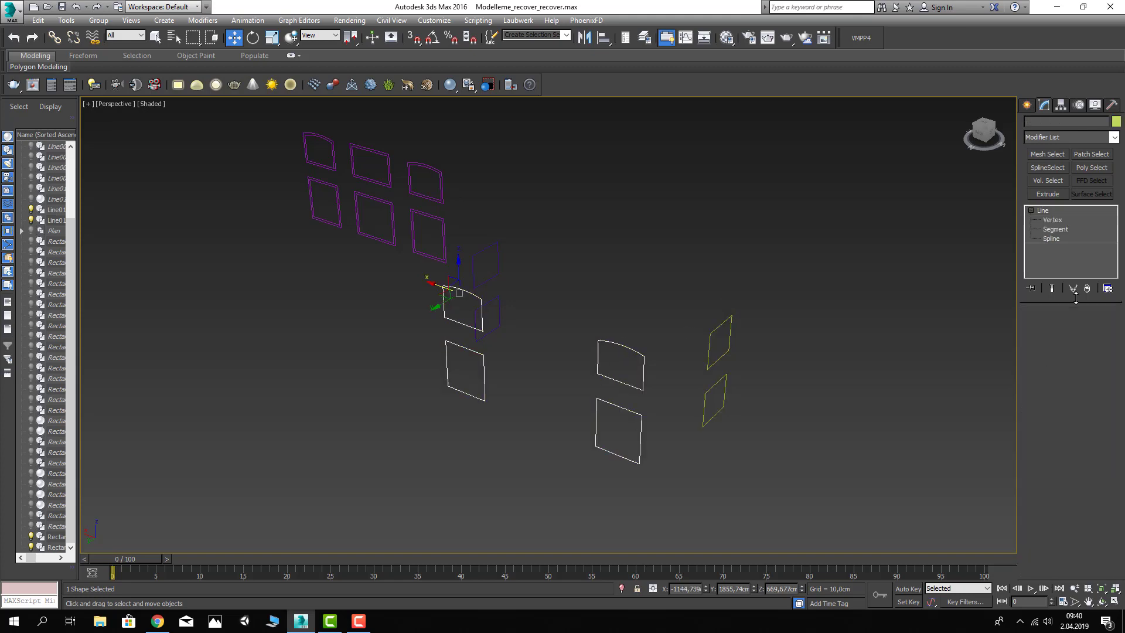
Step: Give the selected window splines an outline of 15
left_click(1052, 238)
middle_click_drag(674, 352, 614, 409, "alt")
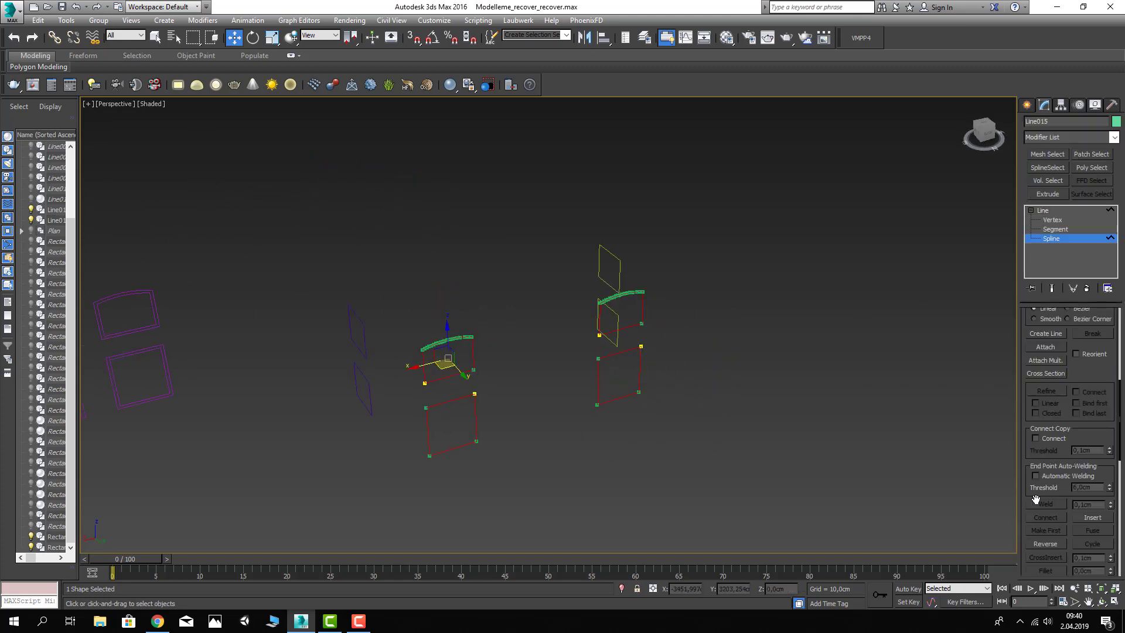
scroll(1084, 439, "down", 2)
scroll(1081, 435, "down", 2)
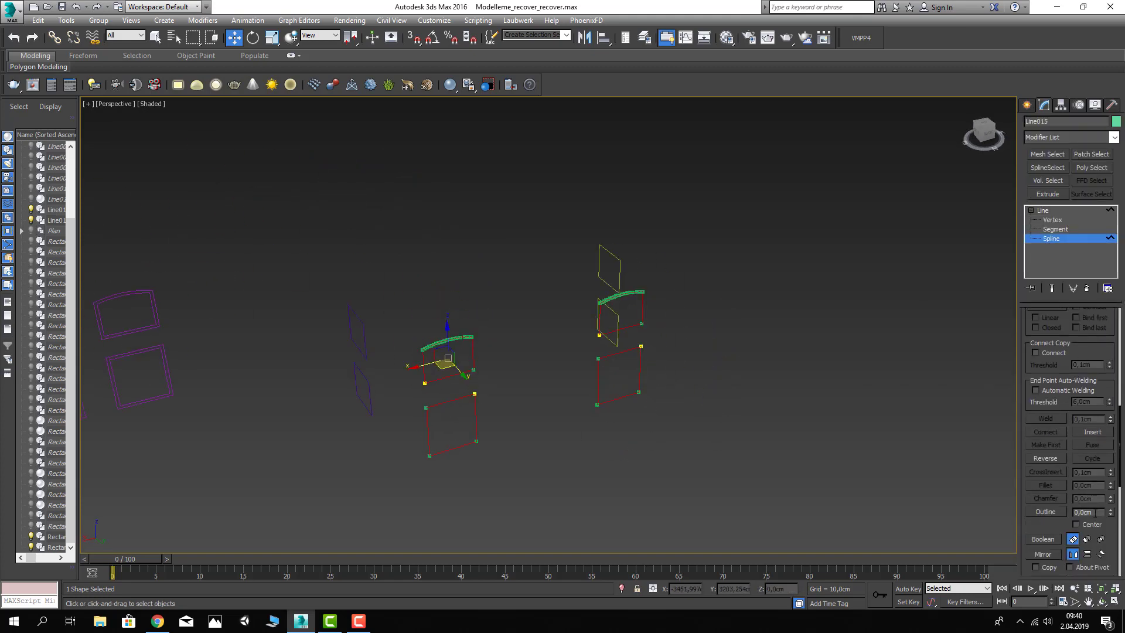
key("Return")
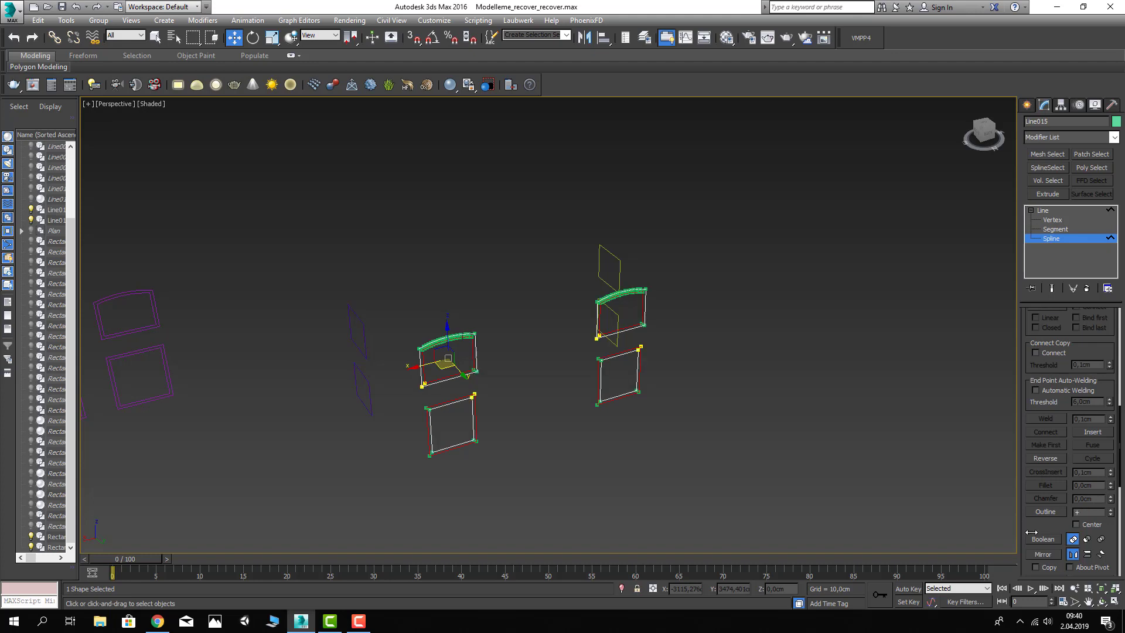
scroll(589, 412, "up", 2)
left_click(599, 373)
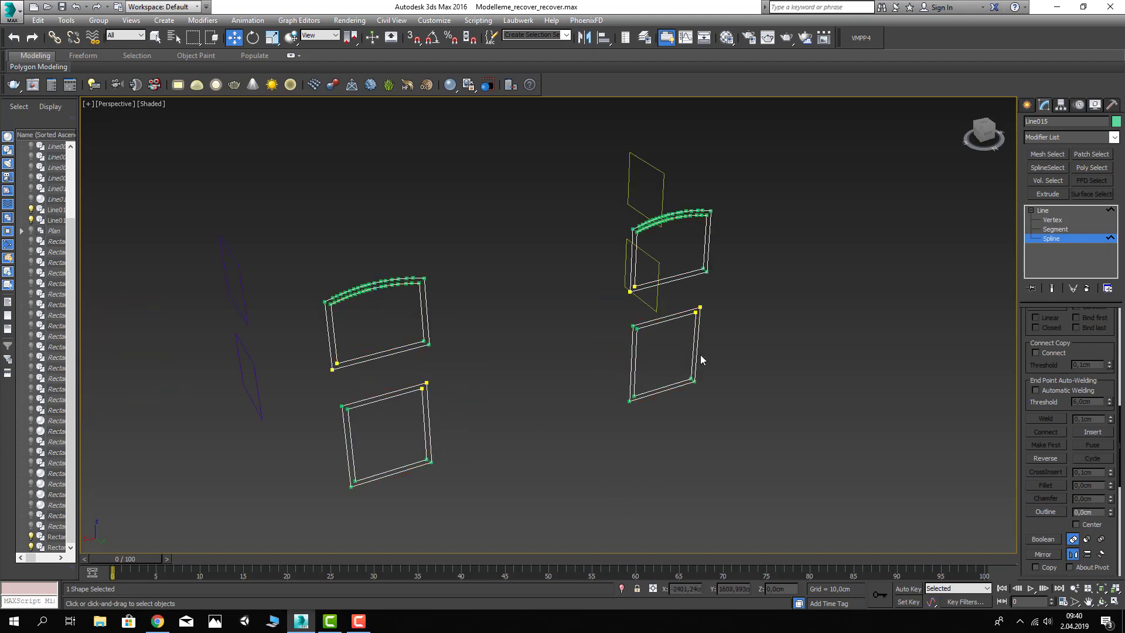
left_click(1046, 211)
left_click(873, 263)
Step: Select all splines of Rectangle051 and apply the outline, redoing it after an undo
middle_click_drag(873, 263, 753, 297, "alt")
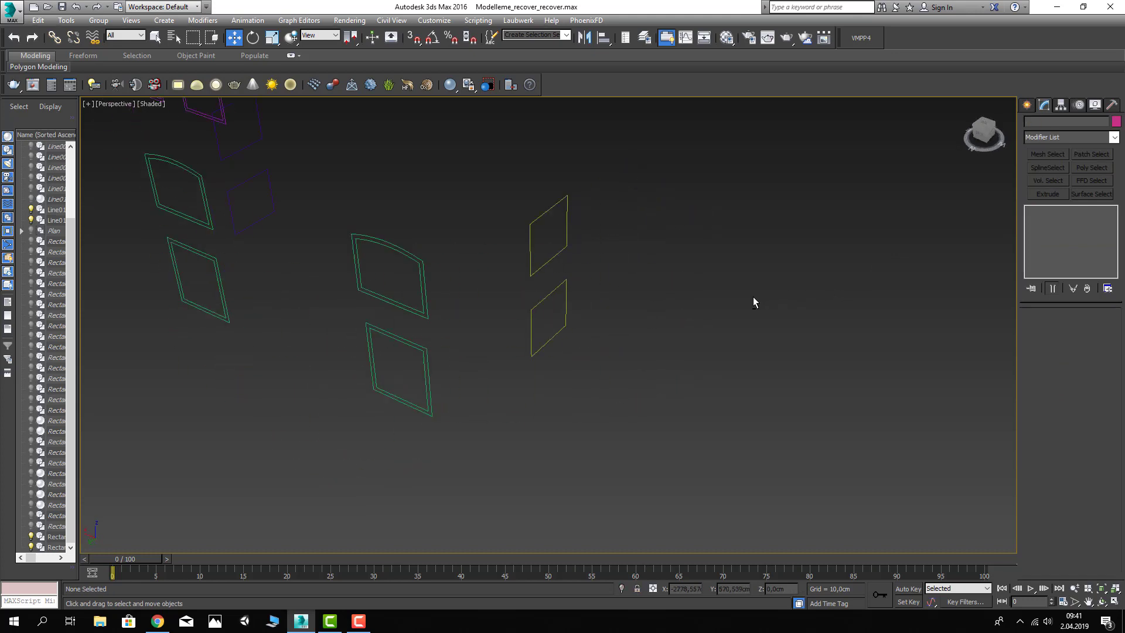
left_click(525, 272)
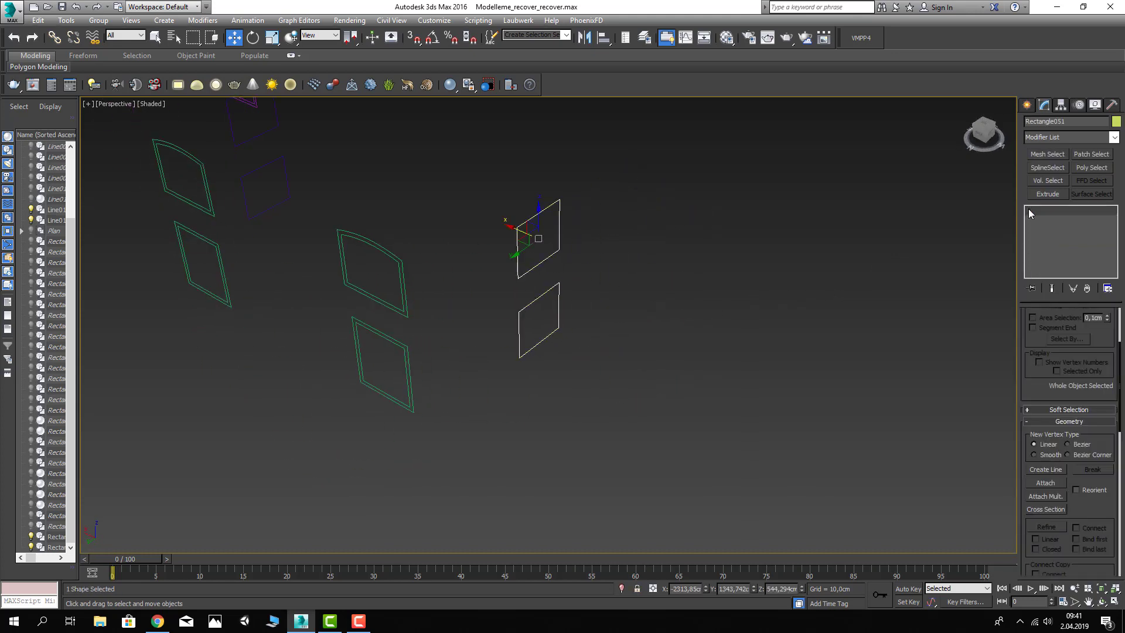
key("3")
key("ctrl+a")
left_click_drag(1084, 481, 1083, 469)
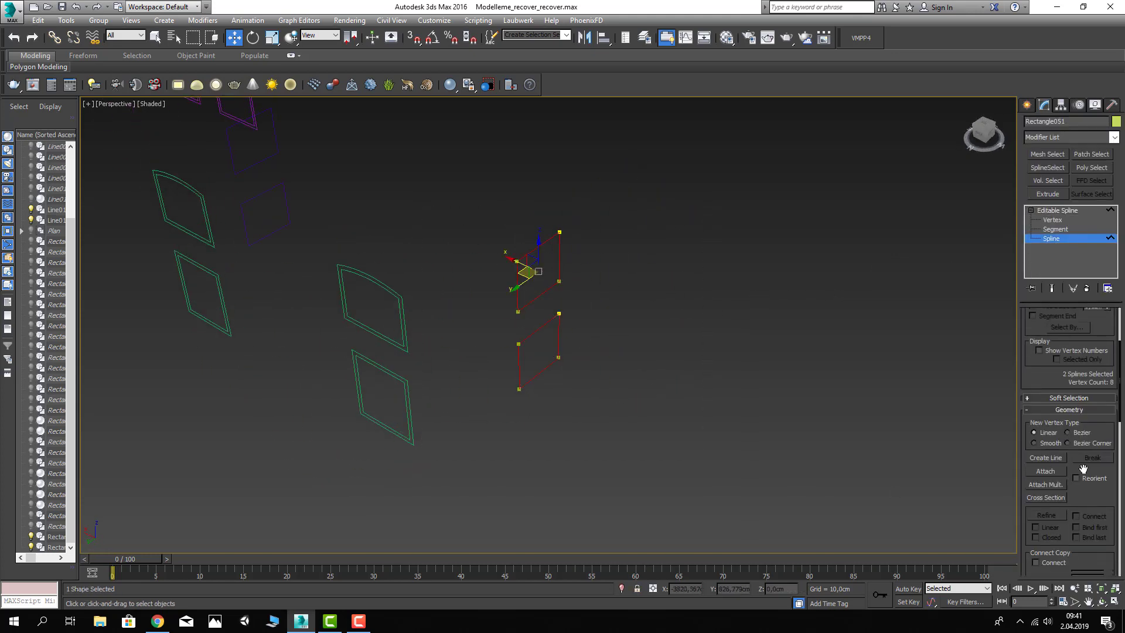
scroll(1083, 469, "down", 3)
scroll(1087, 538, "down", 2)
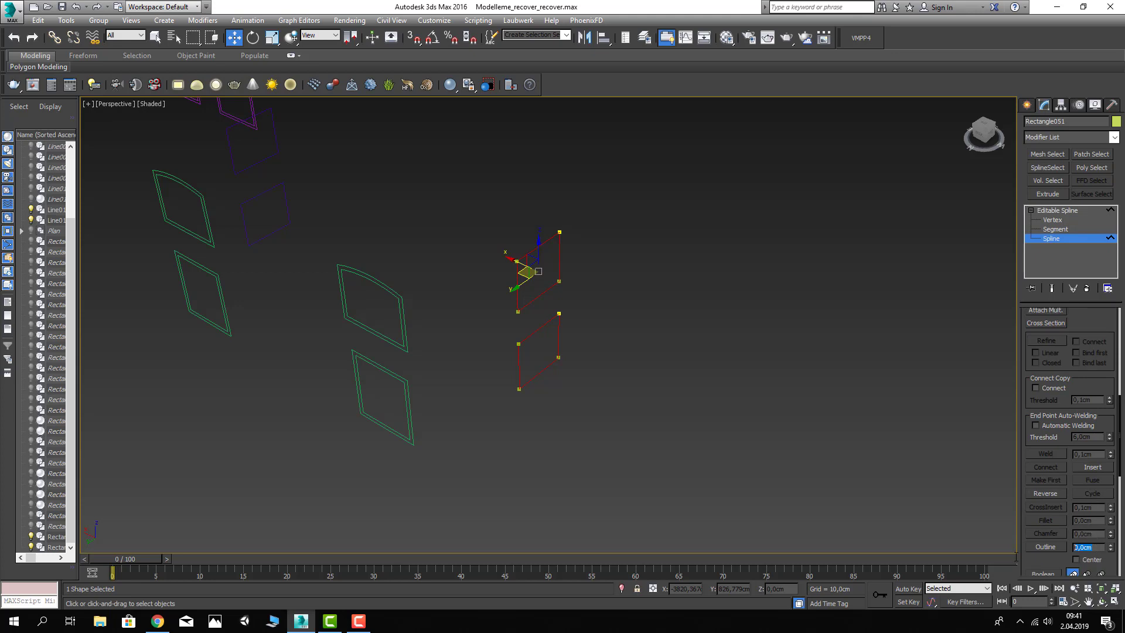
key("Return")
key("shift+z")
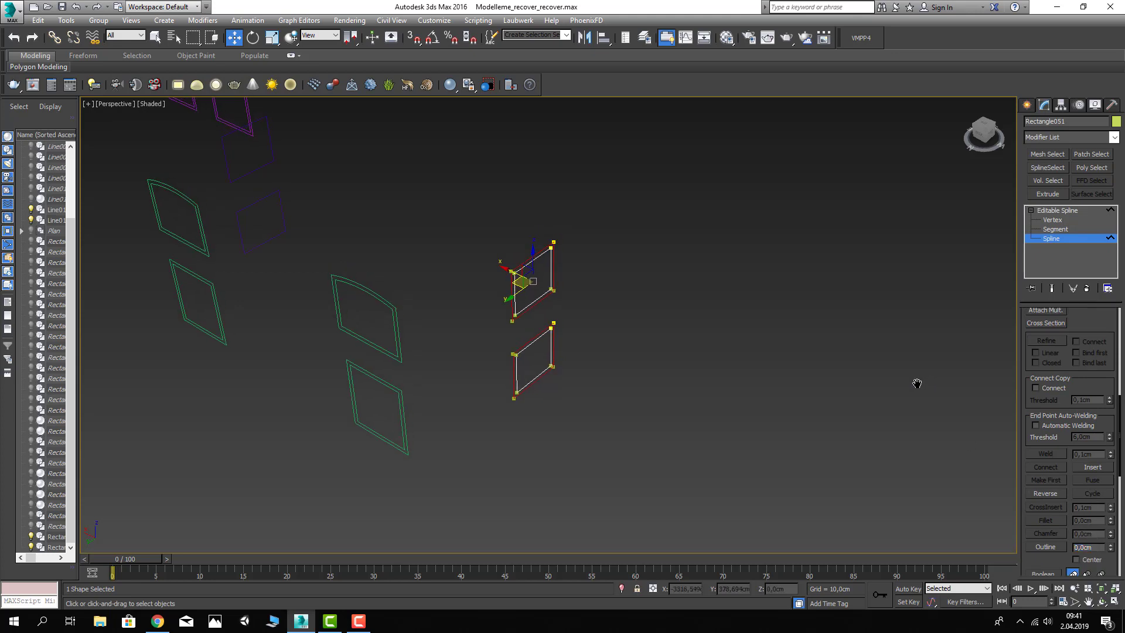
key("ctrl+z")
type("-1")
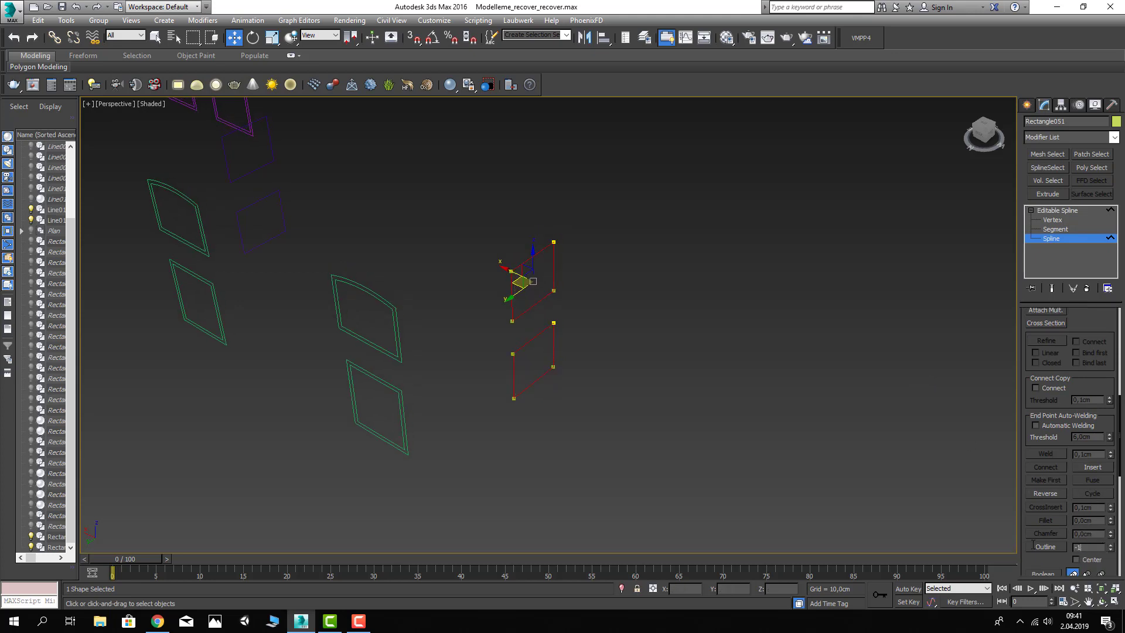
key("Return")
mouse_move(633, 341)
middle_mouse_down("alt")
mouse_move(754, 414)
mouse_move(987, 247)
middle_mouse_up("alt")
left_click(1050, 214)
Step: Outline both rectangle splines in Rectangle055 by 15 to form double-line frames
middle_click_drag(793, 387, 648, 404, "alt")
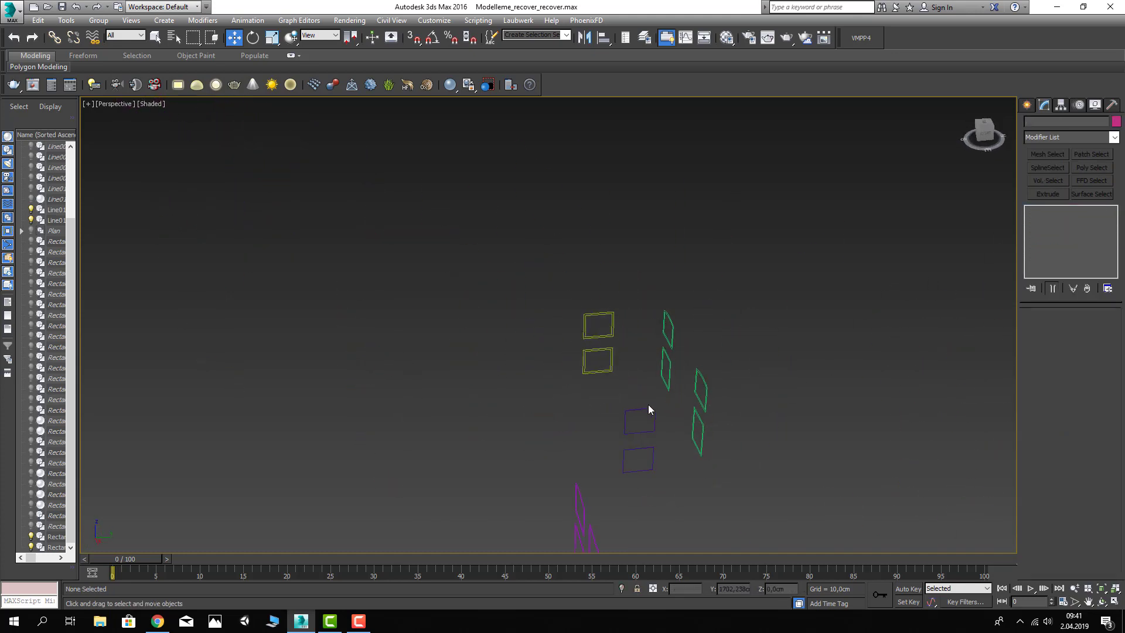
left_click(644, 411)
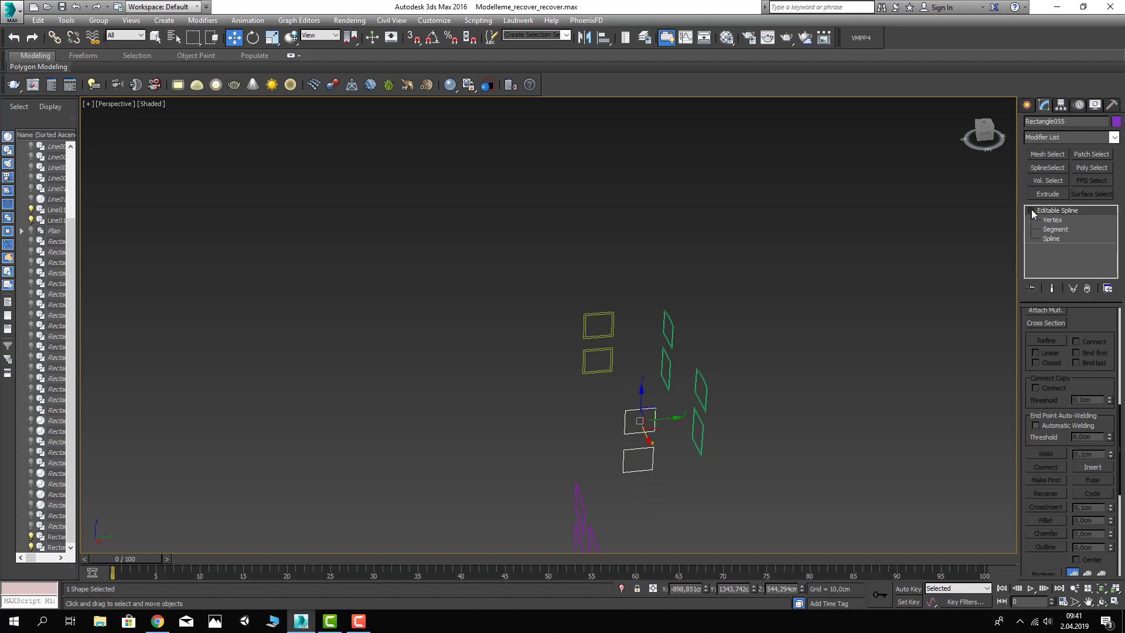
left_click(1032, 209)
left_click(1051, 238)
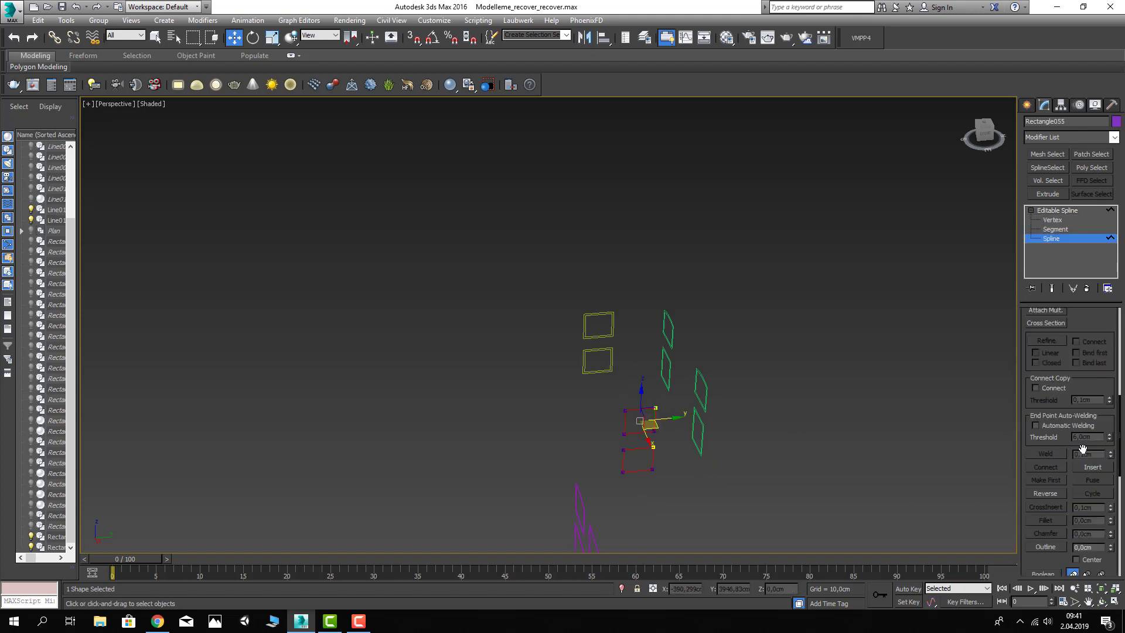
scroll(1095, 379, "down", 3)
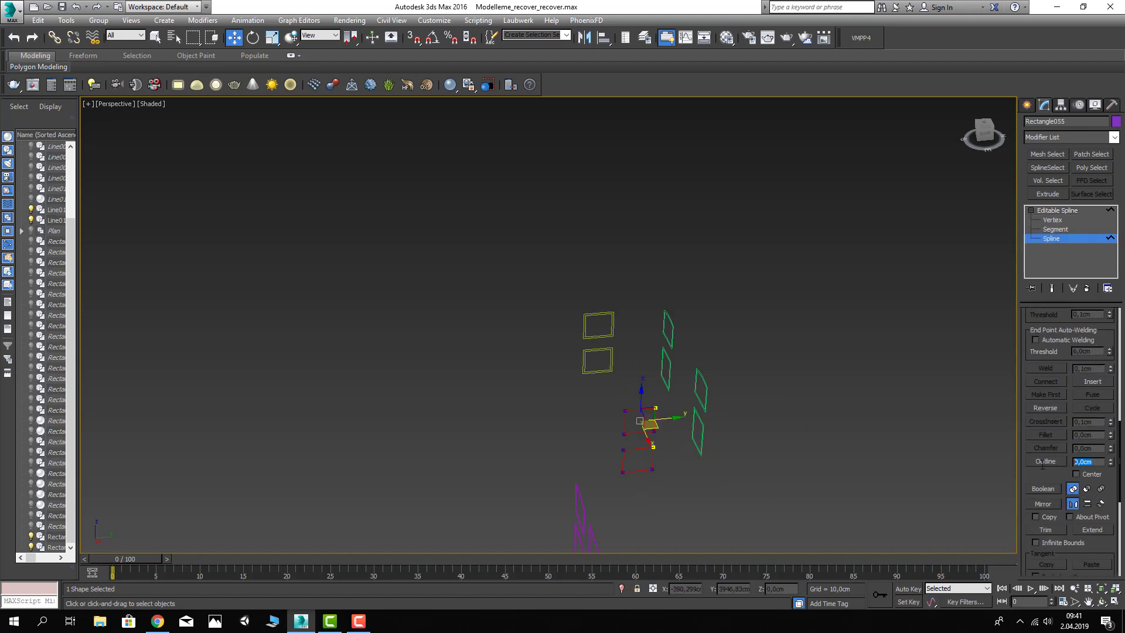
type("15")
key("Return")
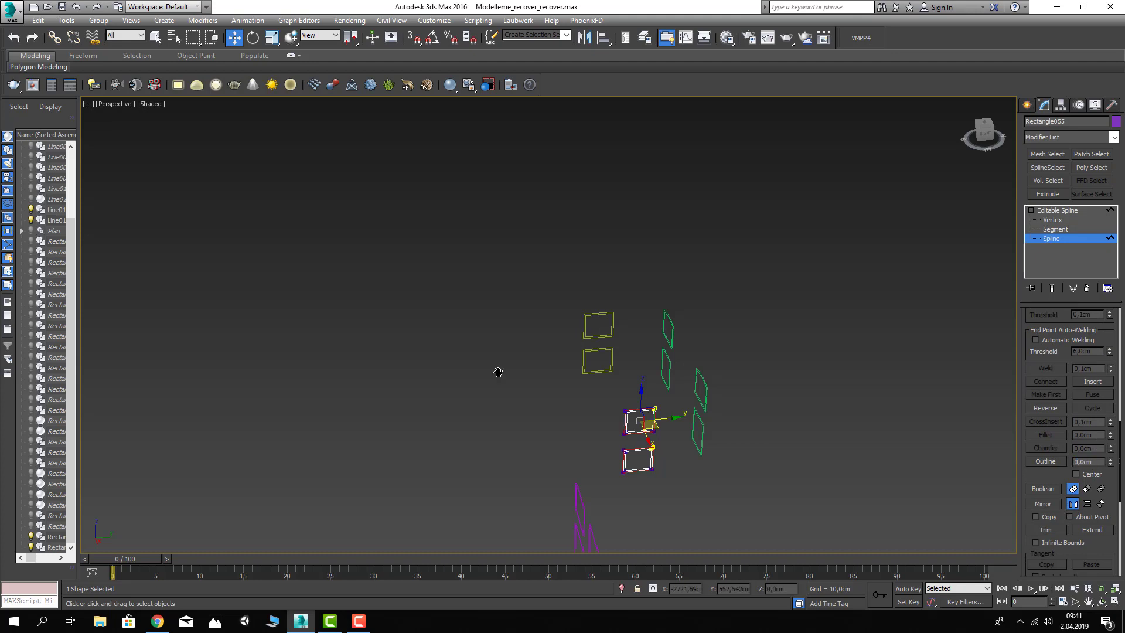
scroll(666, 427, "up", 2)
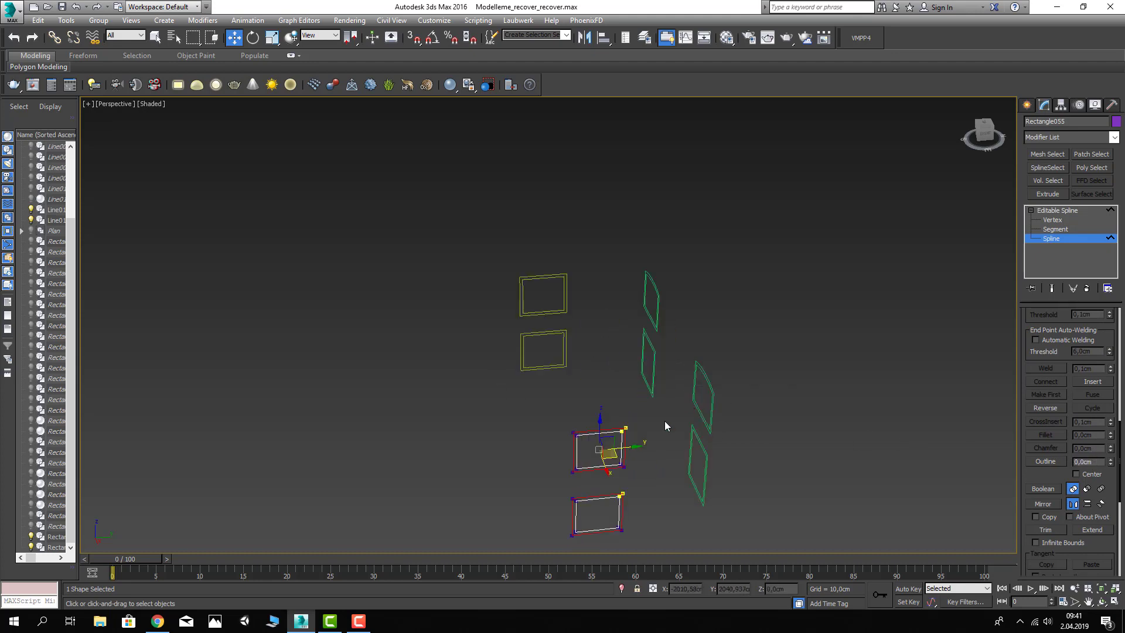
scroll(668, 372, "up", 3)
scroll(666, 376, "up", 1)
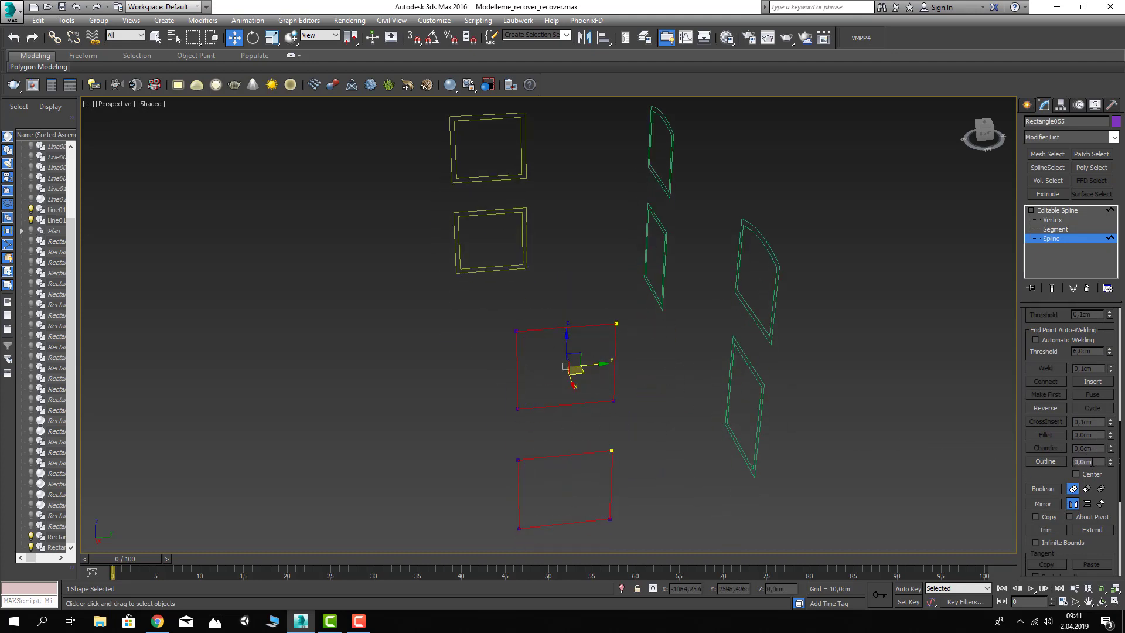
type("10")
key("Return")
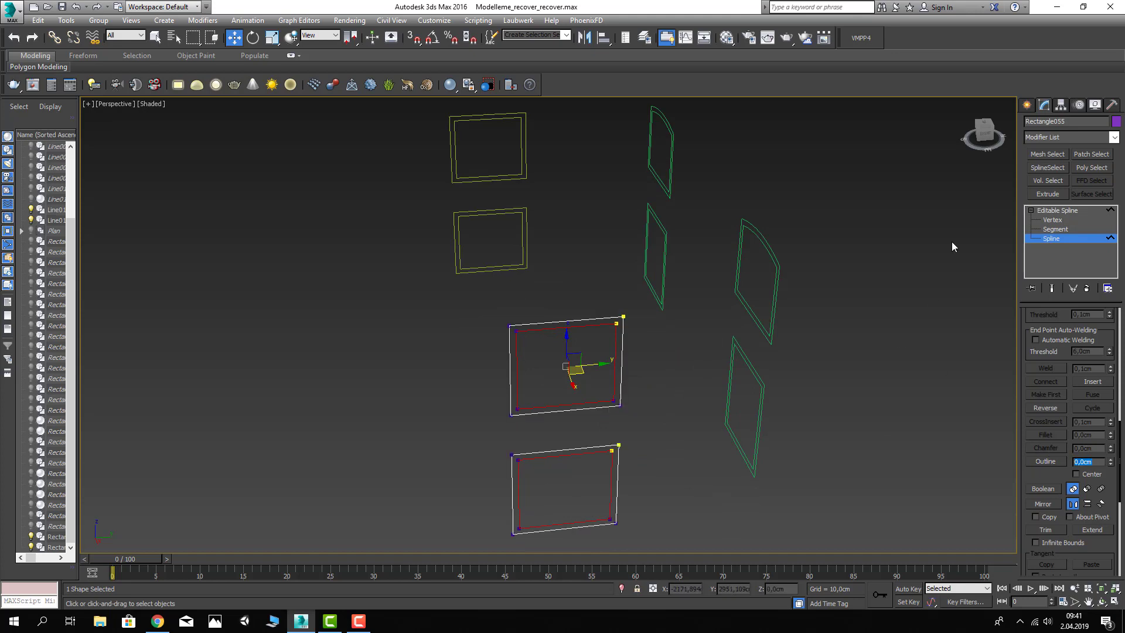
left_click(837, 252)
scroll(550, 303, "down", 5)
Step: Select four window shapes and add an Extrude modifier with 10 cm Amount
right_click(568, 276)
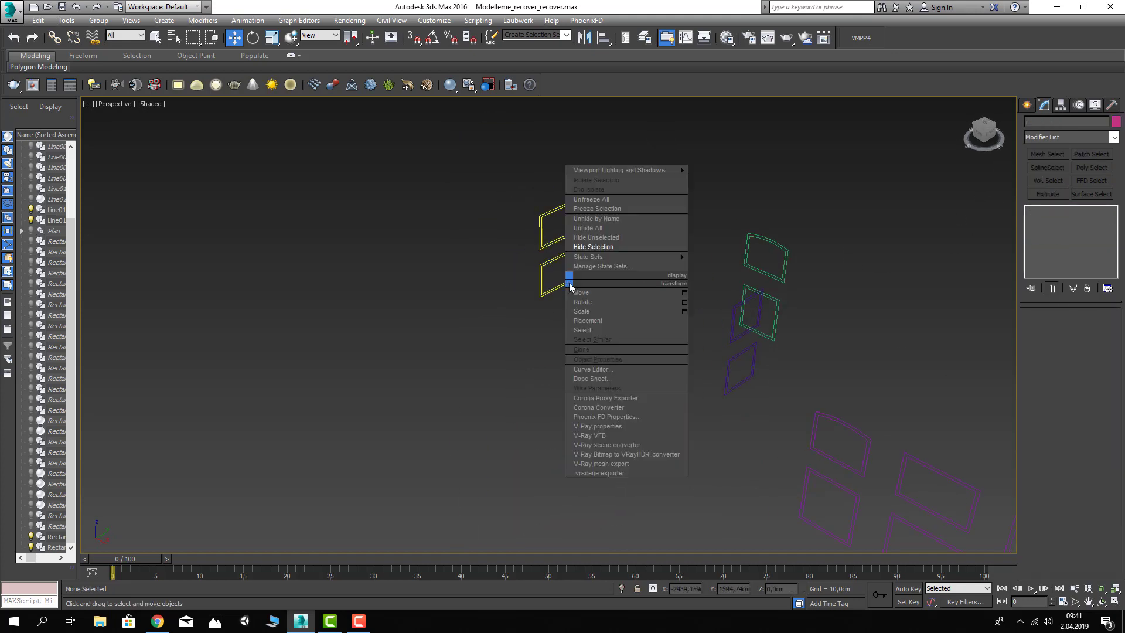
mouse_move(613, 376)
middle_mouse_down("alt")
mouse_move(495, 369)
mouse_move(678, 387)
mouse_move(596, 397)
mouse_move(522, 227)
middle_mouse_up("alt")
left_click_drag(677, 395, 677, 395)
mouse_move(677, 395)
middle_mouse_down("alt")
mouse_move(651, 384)
mouse_move(645, 362)
mouse_move(660, 222)
middle_mouse_up("alt")
left_click_drag(870, 380, 871, 380)
left_click(1114, 137)
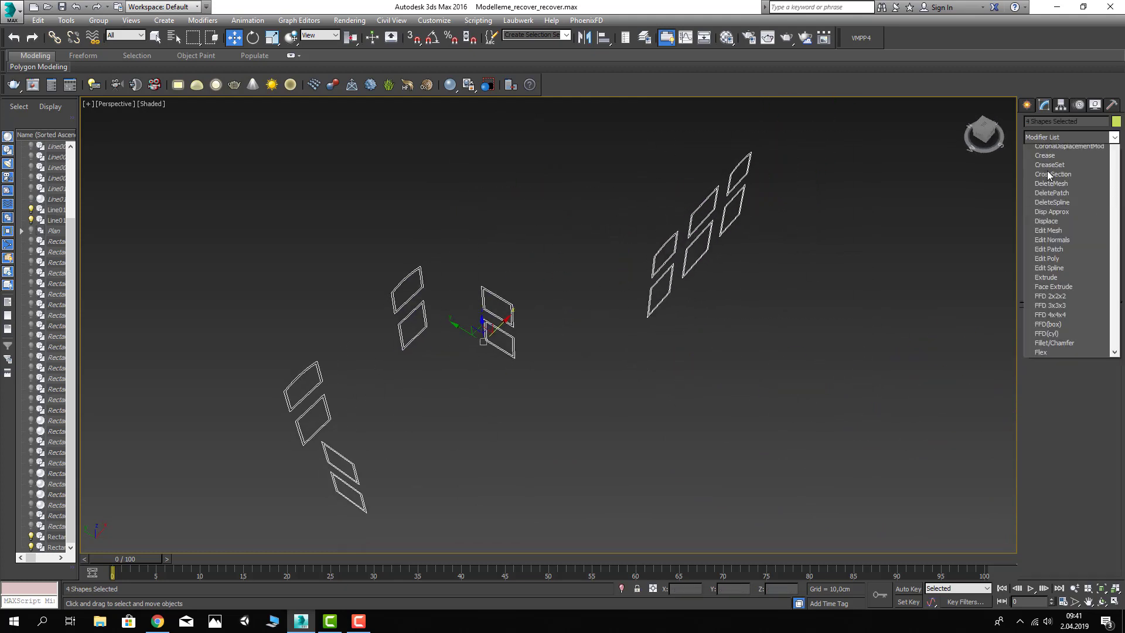
left_click(1039, 267)
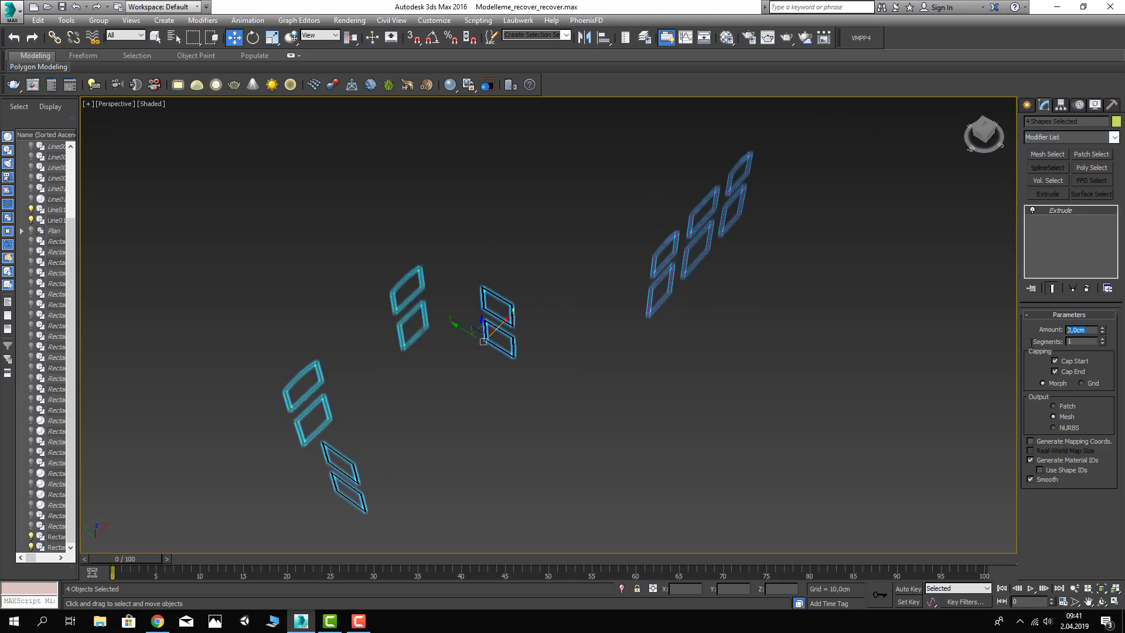
type("10")
key("Return")
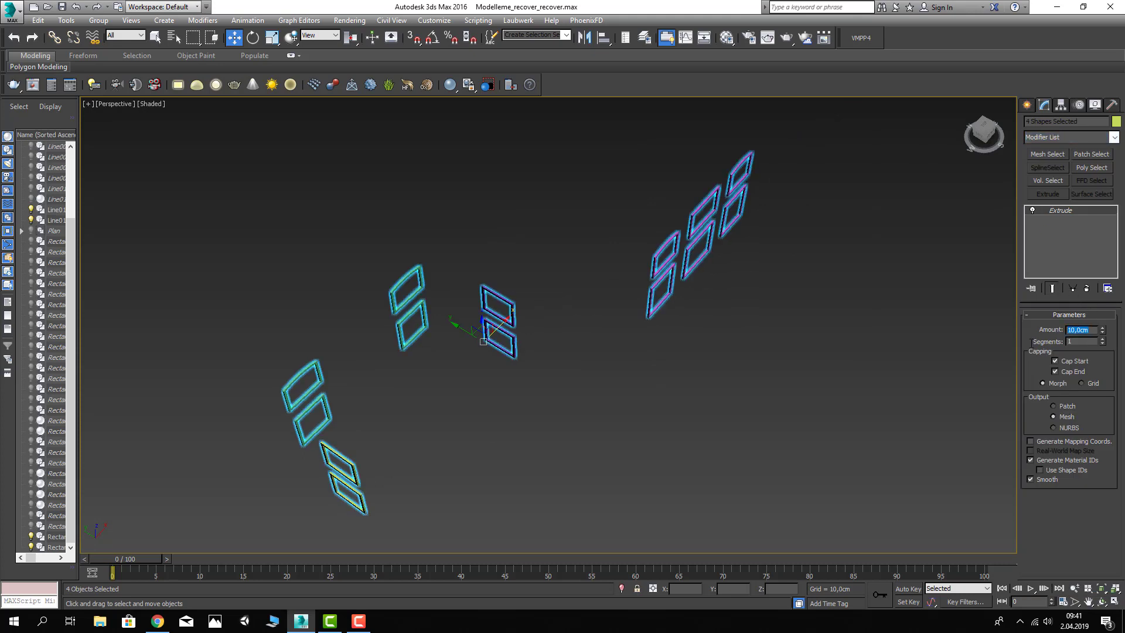
Step: Set the extrusion of the other four window frames to 15 cm
left_click(786, 317)
mouse_move(786, 318)
middle_mouse_down("alt")
mouse_move(599, 233)
mouse_move(520, 224)
mouse_move(600, 249)
mouse_move(599, 276)
middle_mouse_up("alt")
left_click(705, 305)
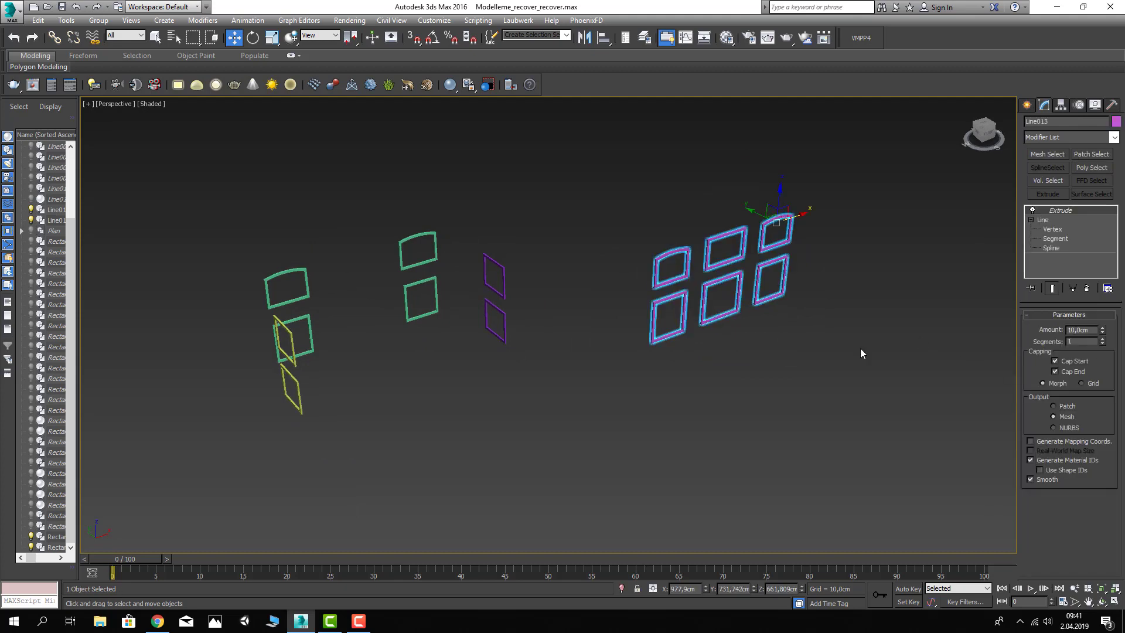
key("ctrl+z")
key("ctrl+z")
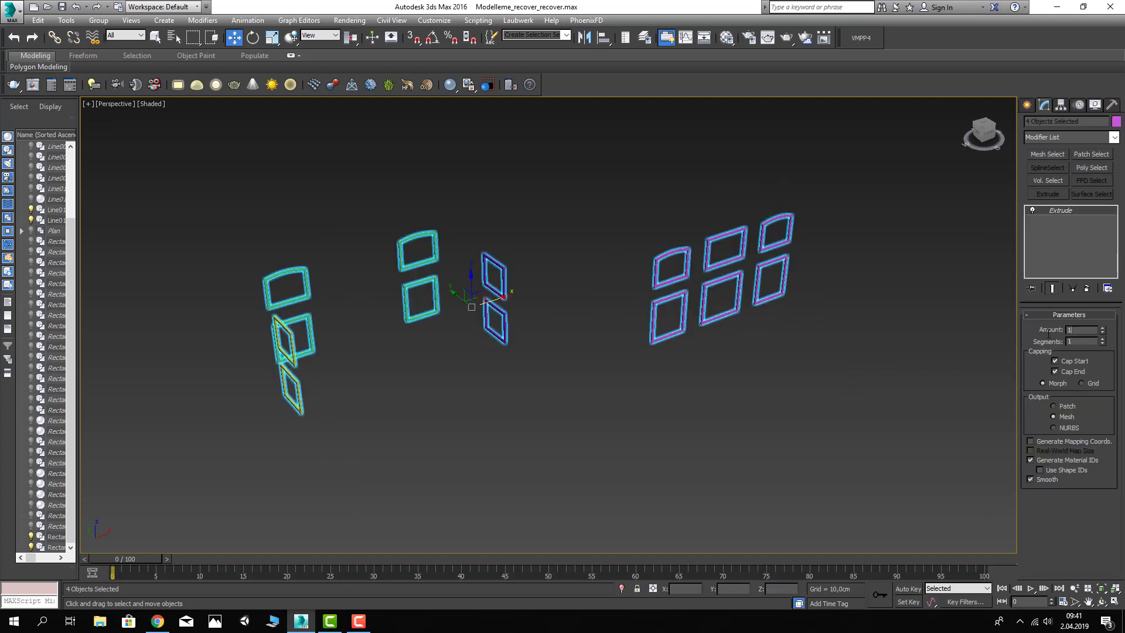
type("5")
key("Return")
left_click(721, 451)
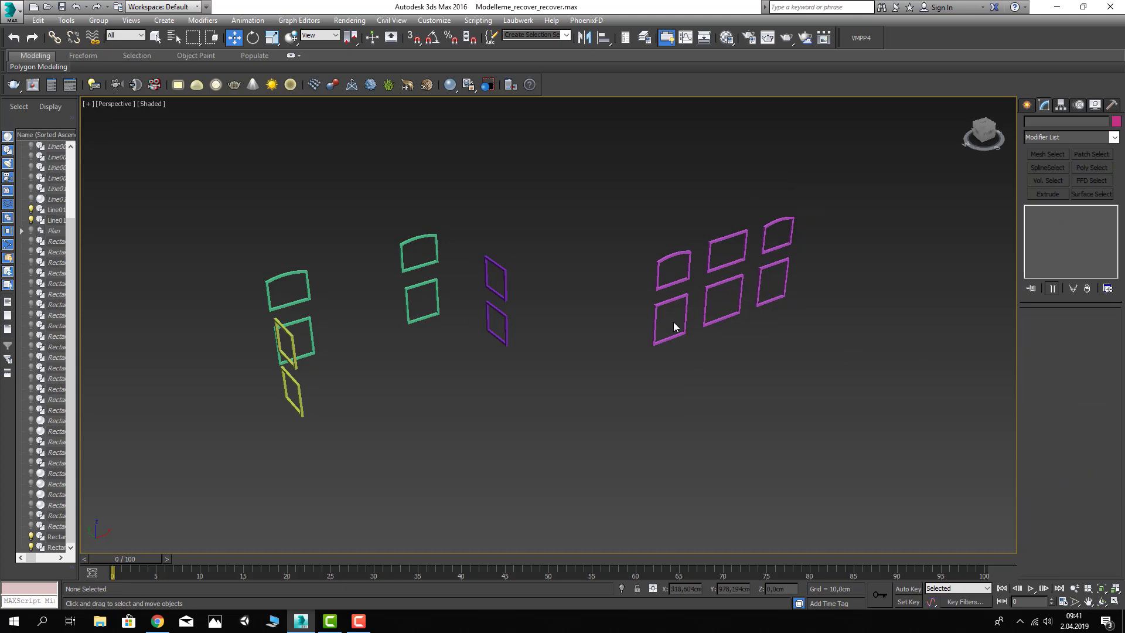
Step: Rename the pink sample material to 'Sove' and set its Diffuse to pure white
key("m")
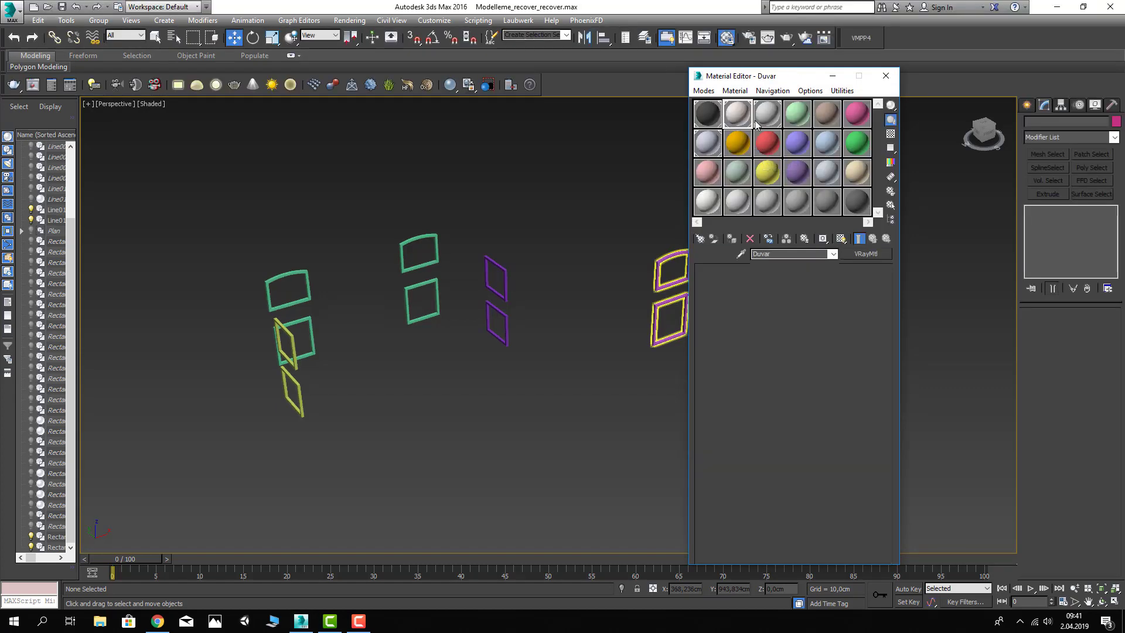
left_click(708, 178)
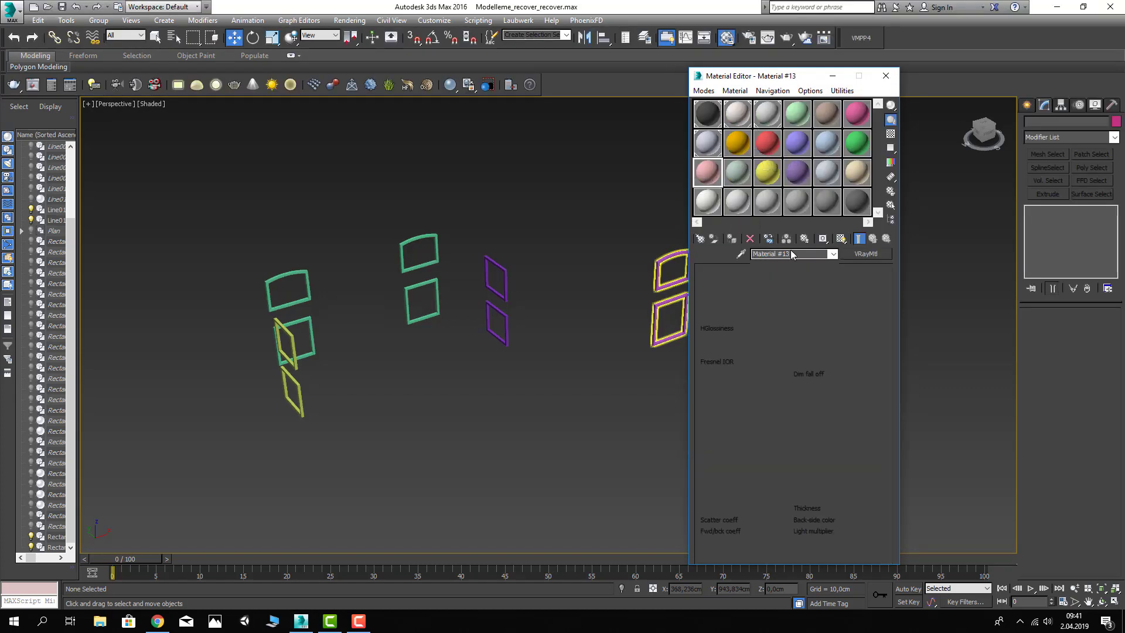
type("Sove")
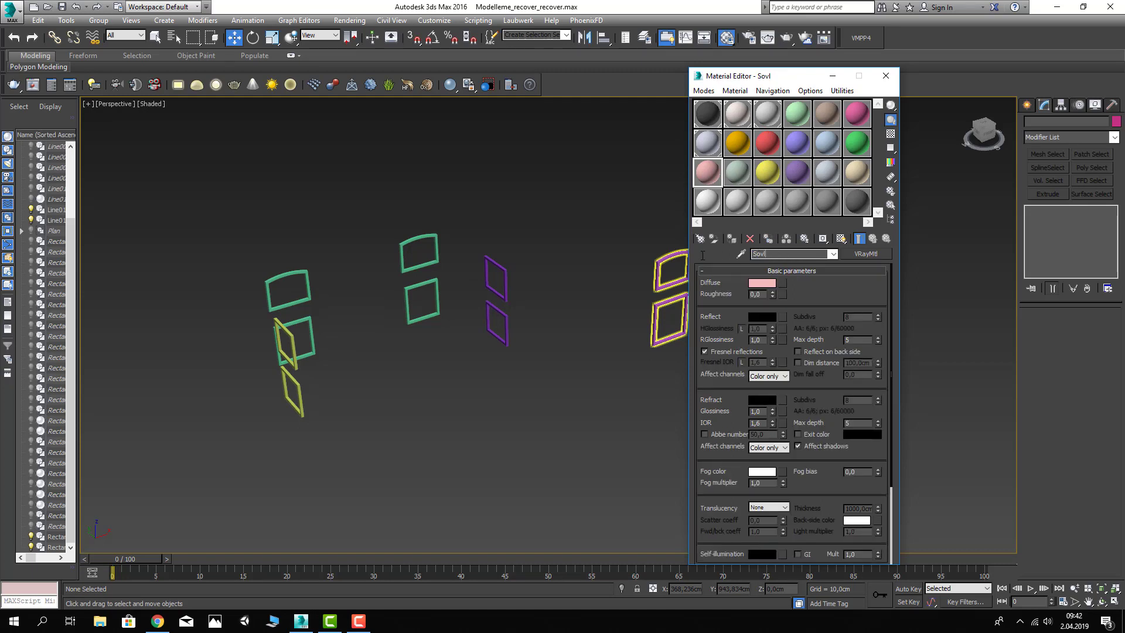
left_click(762, 283)
left_click_drag(346, 129, 346, 167)
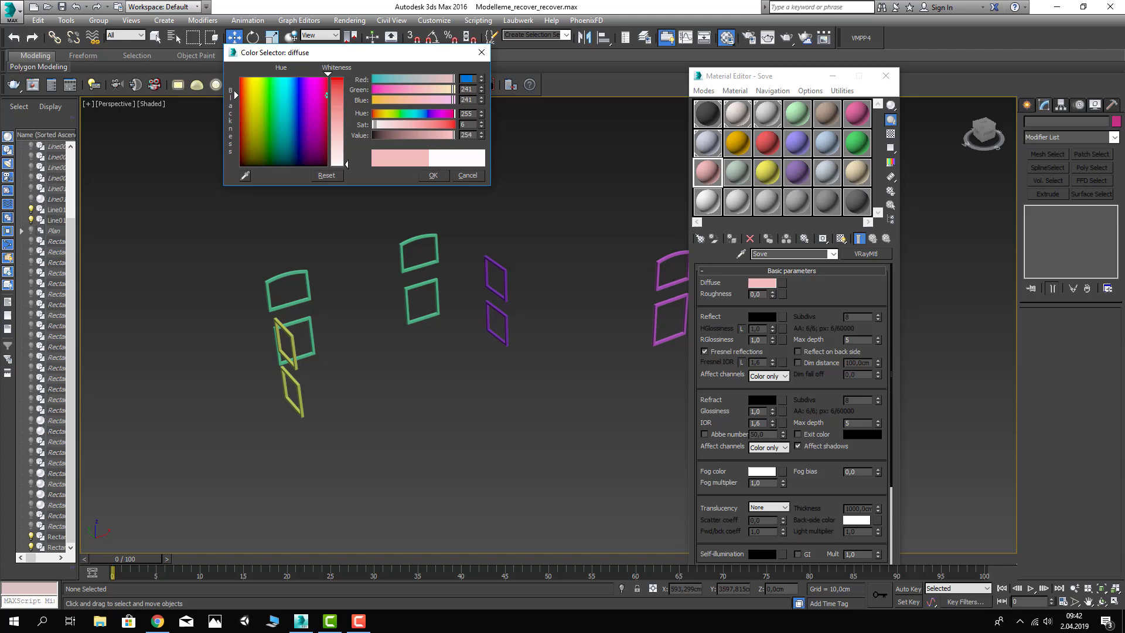
left_click(433, 176)
Step: Assign the Sove material to the four window frame objects and close the Material Editor
scroll(474, 230, "down", 2)
scroll(422, 241, "down", 2)
key("ctrl+a")
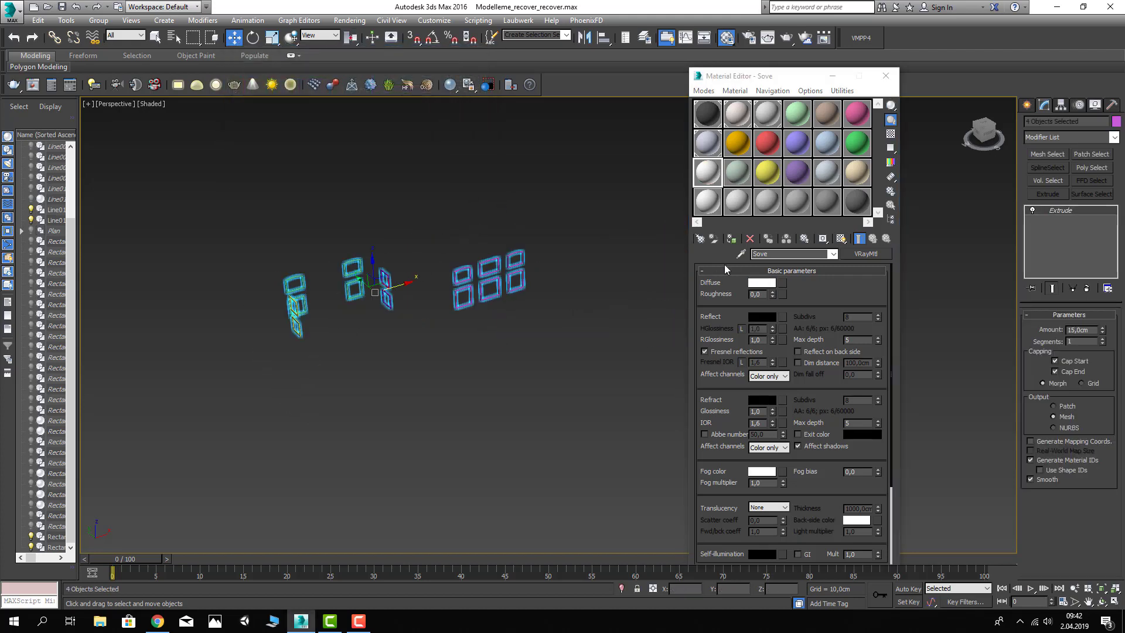
left_click(731, 239)
left_click(592, 273)
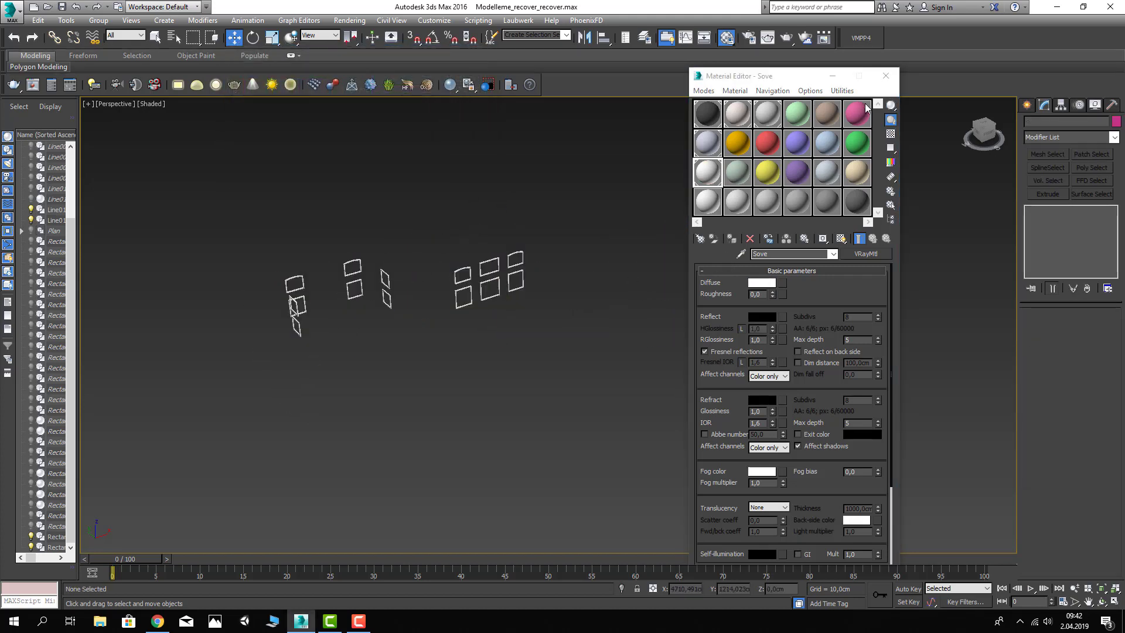
left_click(885, 76)
middle_click_drag(595, 251, 616, 251)
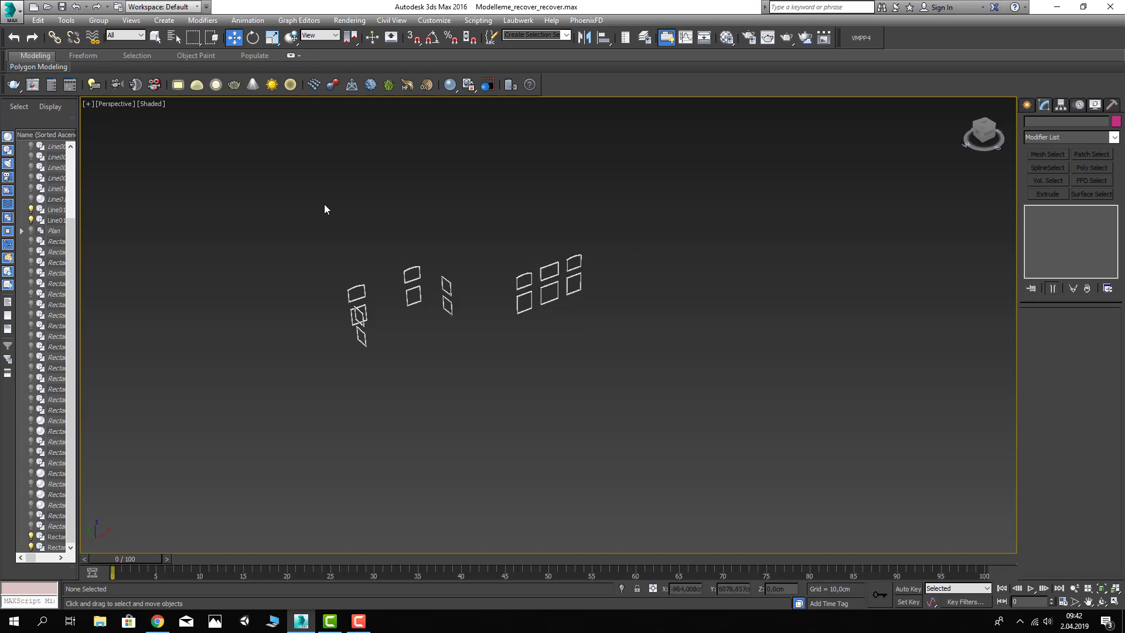
Step: Unhide the whole house and move the selected window frames onto the facade
left_click(558, 265)
right_click(528, 235)
left_click(557, 190)
mouse_move(531, 305)
middle_mouse_down("alt")
mouse_move(533, 252)
mouse_move(536, 281)
middle_mouse_up("alt")
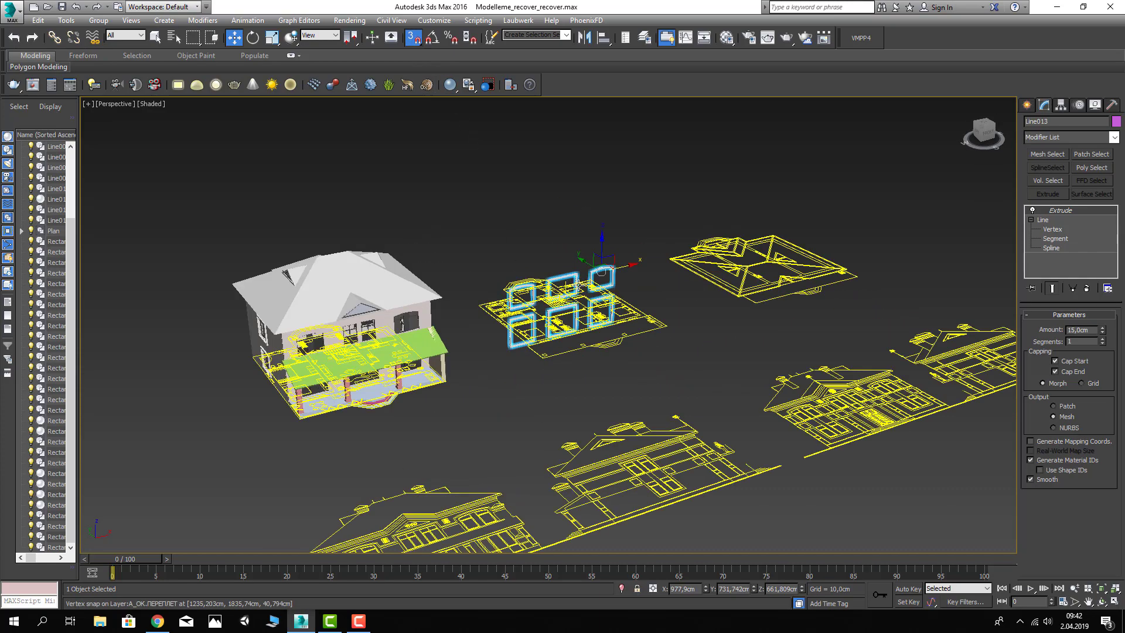
key("z")
scroll(670, 308, "down", 3)
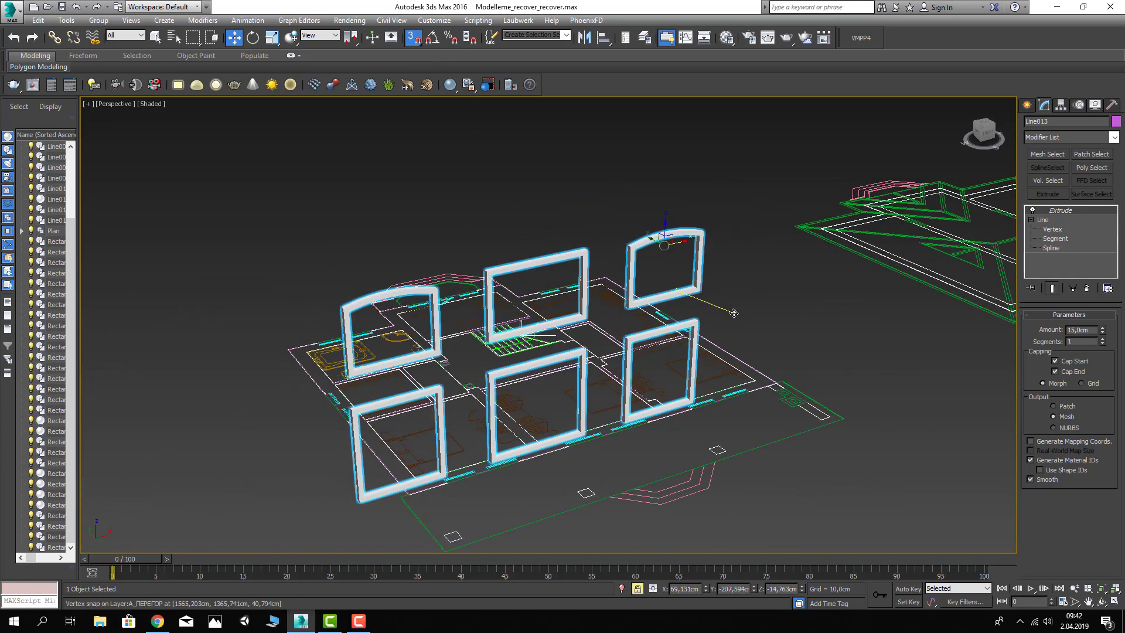
scroll(670, 309, "down", 4)
mouse_move(563, 358)
left_mouse_down()
mouse_move(457, 362)
mouse_move(497, 357)
left_mouse_up()
scroll(457, 361, "up", 8)
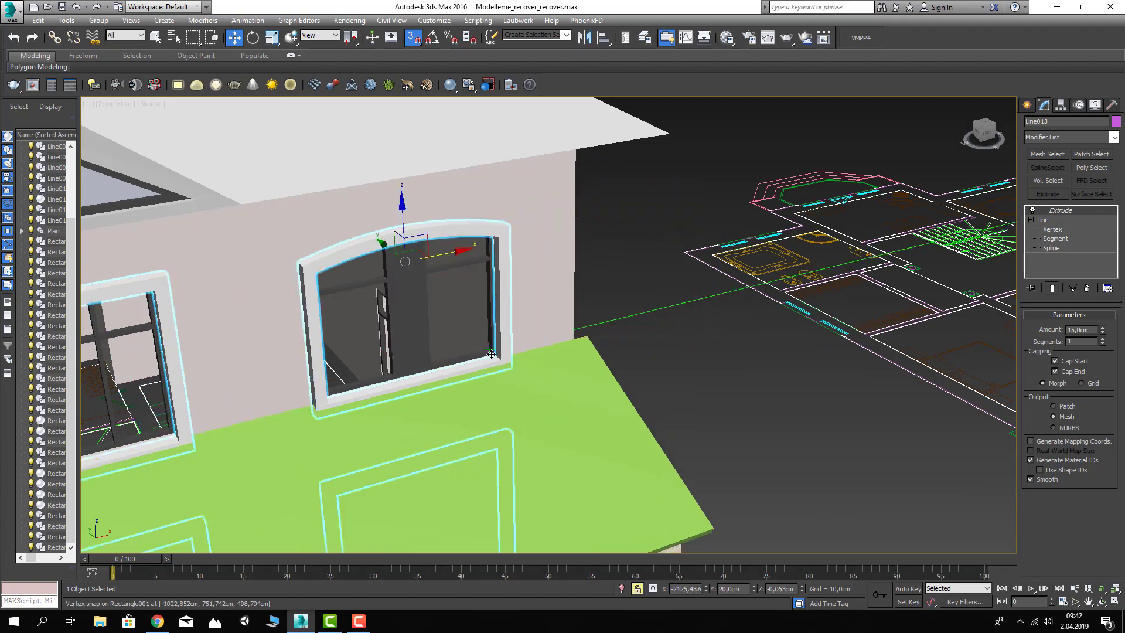
scroll(498, 358, "down", 5)
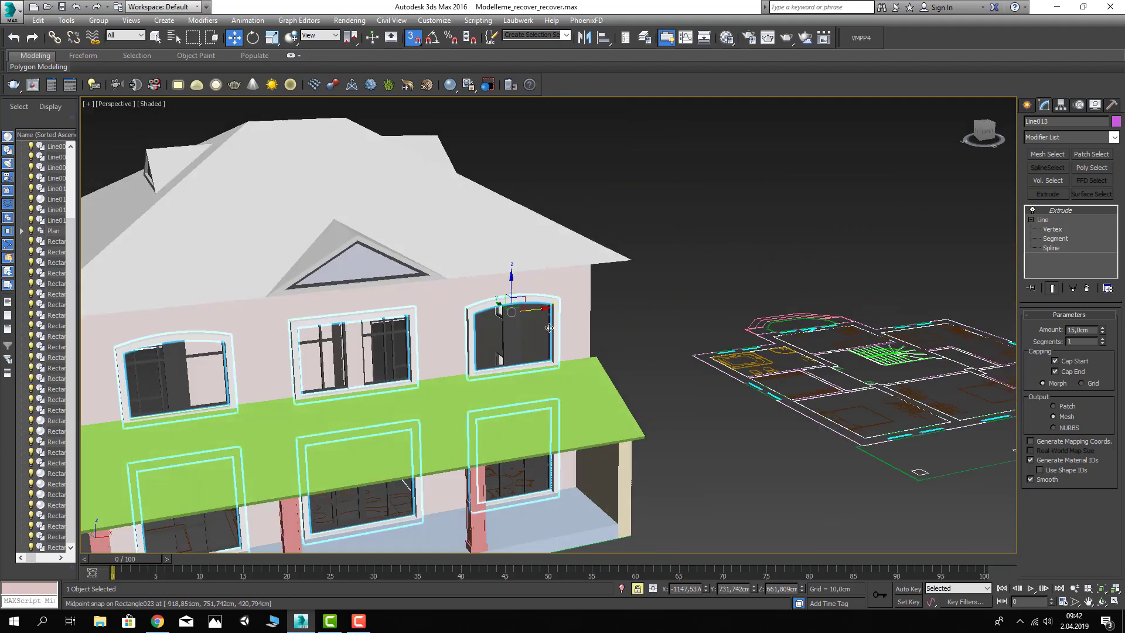
Step: Orbit around the house to view its other side
middle_click_drag(497, 357, 451, 320, "alt")
scroll(451, 320, "down", 2)
scroll(451, 320, "down", 3)
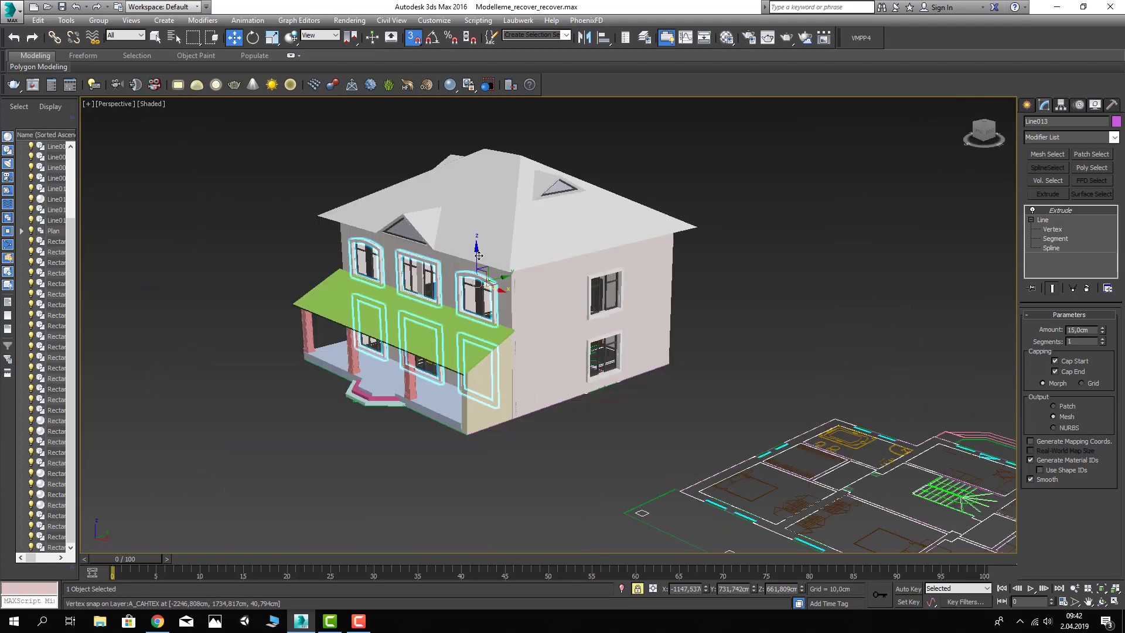
middle_click_drag(430, 164, 193, 291, "alt")
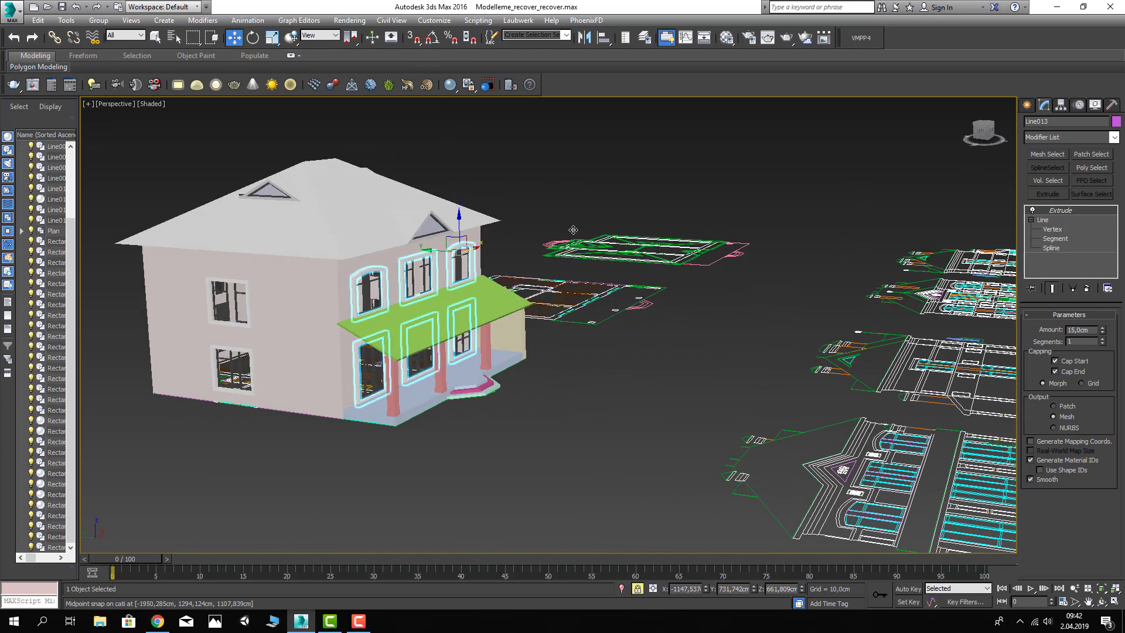
scroll(193, 292, "up", 5)
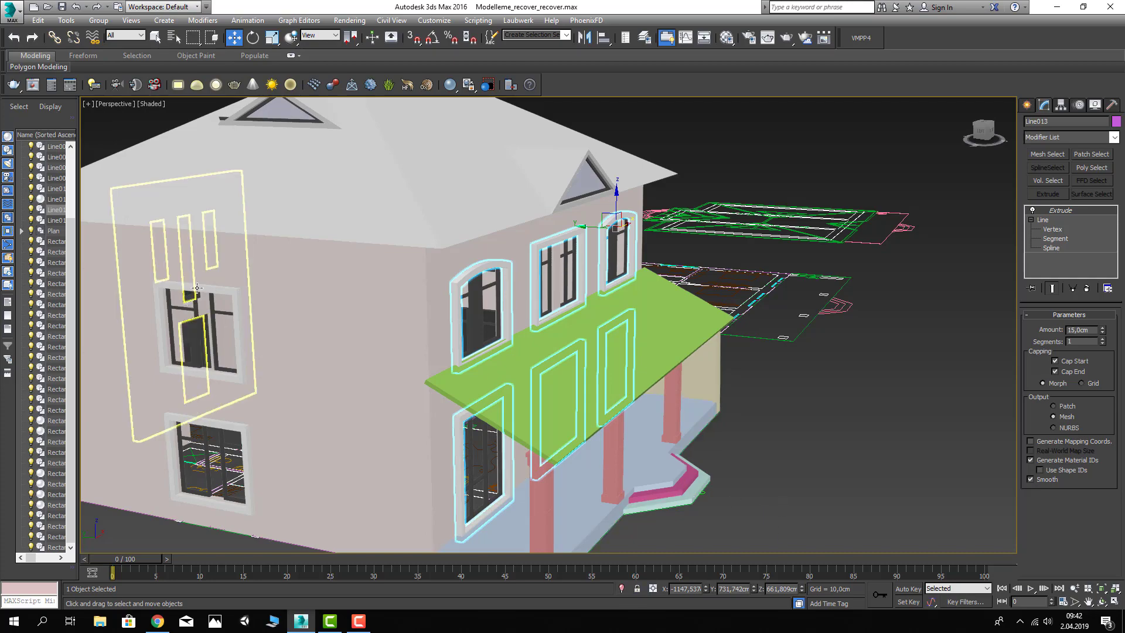
Step: Add the left-wall and front-facade frames to the selection and set their extrusion to 10 cm
left_click(202, 326, "ctrl")
scroll(202, 326, "down", 5)
mouse_move(202, 326)
middle_mouse_down("alt")
mouse_move(417, 461)
mouse_move(603, 422)
middle_mouse_up("alt")
left_click(603, 422, "ctrl")
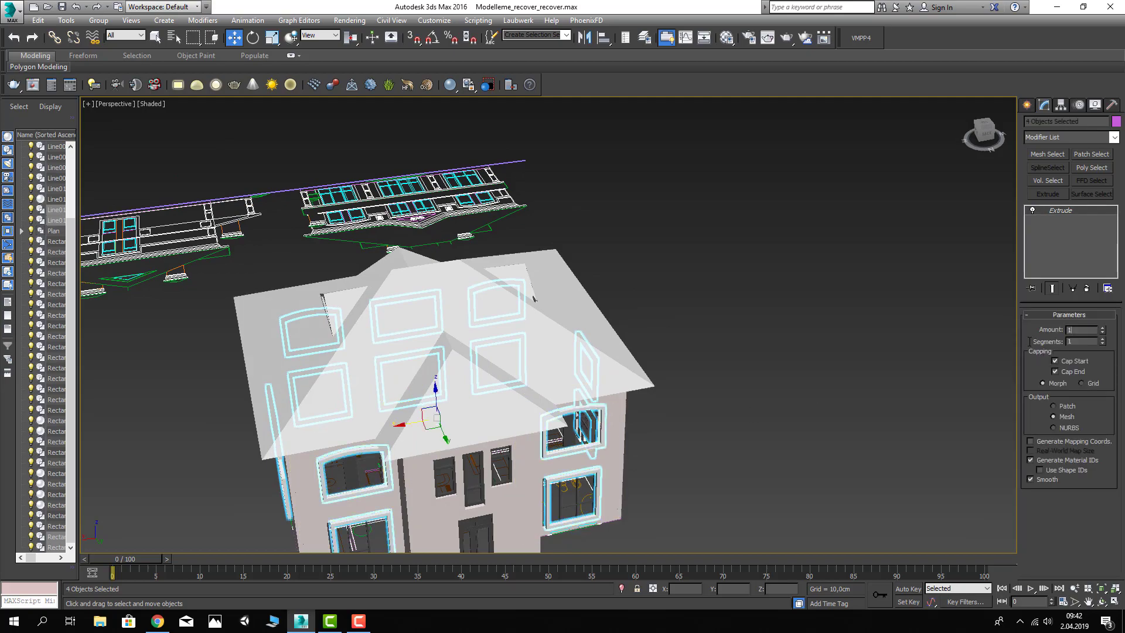
type("0")
key("Return")
middle_click_drag(681, 315, 486, 308, "alt")
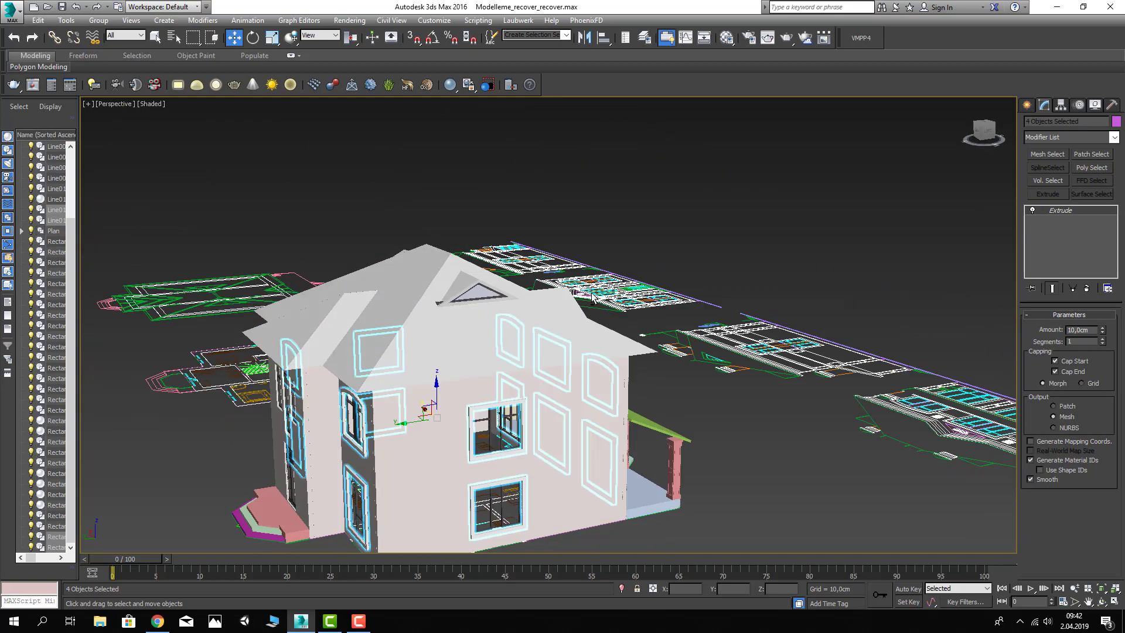
mouse_move(469, 197)
middle_mouse_down("alt")
mouse_move(317, 218)
mouse_move(342, 237)
mouse_move(416, 238)
mouse_move(384, 228)
middle_mouse_up("alt")
Step: Hide everything except the selected window frames and orbit to a front view of them
right_click(487, 328)
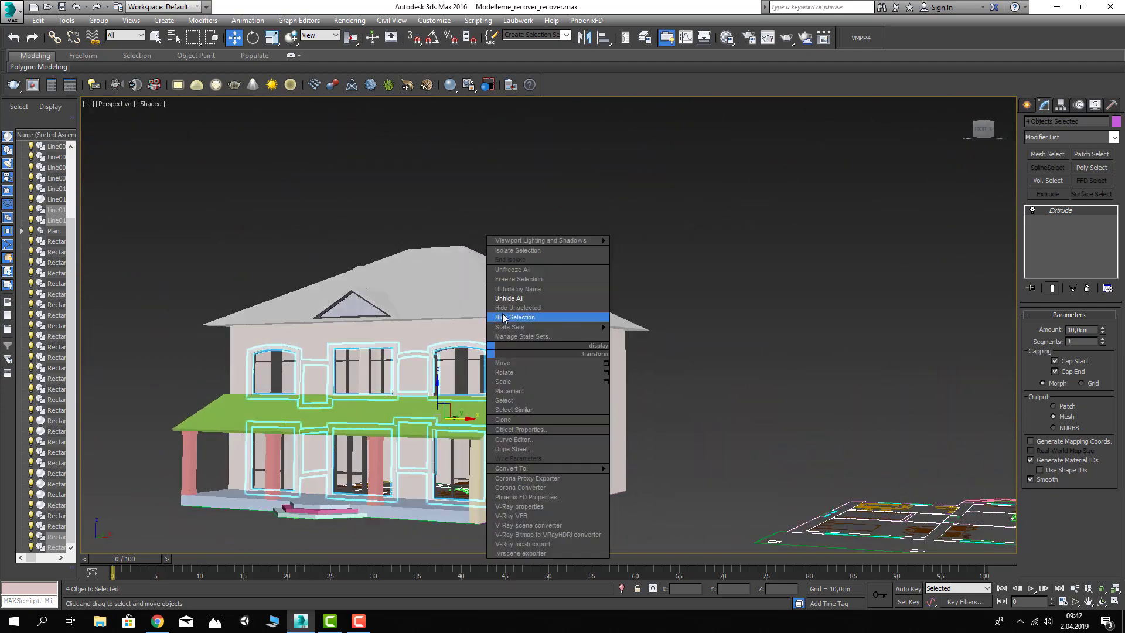
left_click(602, 319)
left_click(635, 264)
mouse_move(636, 265)
middle_mouse_down("alt")
mouse_move(596, 289)
mouse_move(623, 306)
mouse_move(629, 295)
mouse_move(623, 321)
mouse_move(546, 343)
middle_mouse_up("alt")
scroll(545, 343, "down", 3)
scroll(480, 336, "up", 1)
scroll(500, 323, "up", 3)
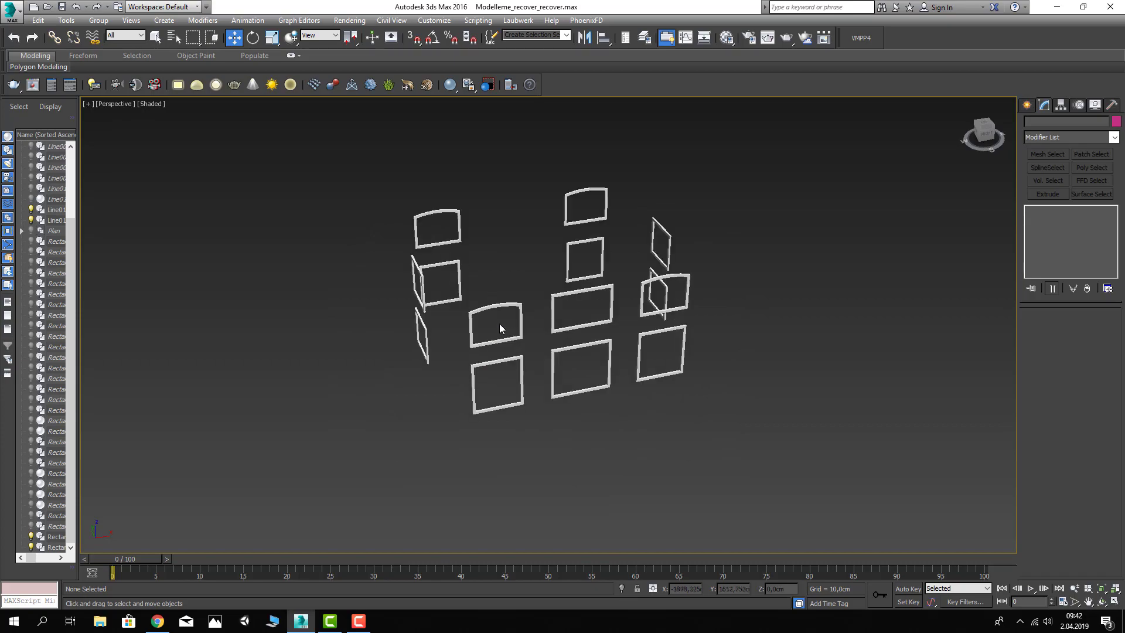
Step: Undo back to the full house with frames selected and pan over the floor plans
key("ctrl+a")
scroll(503, 328, "down", 3)
scroll(503, 328, "down", 2)
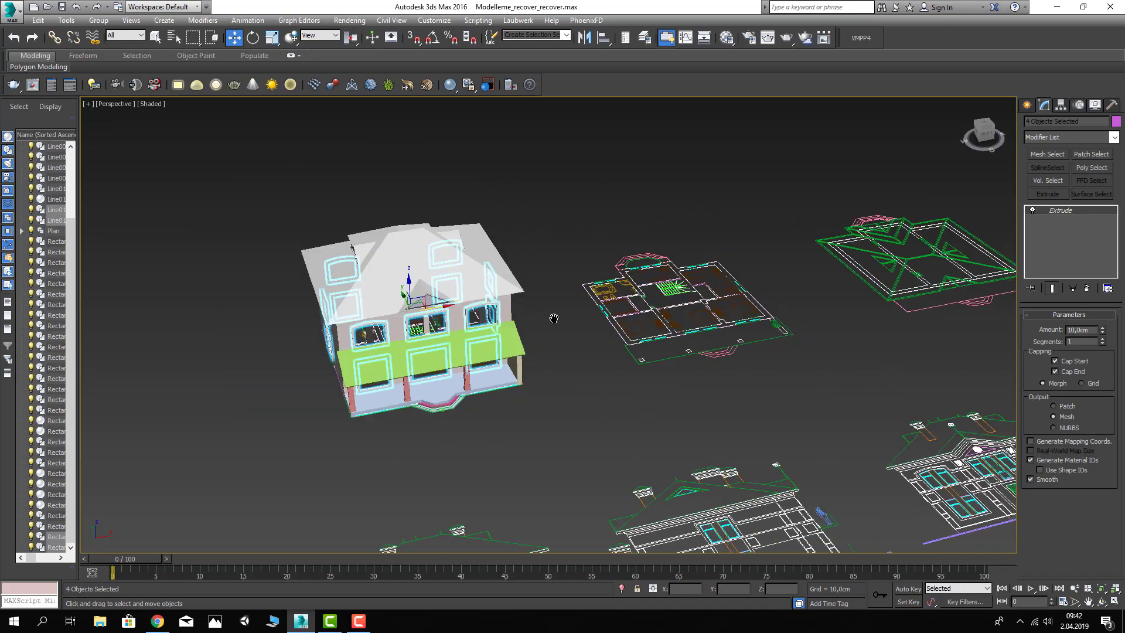
scroll(669, 420, "down", 2)
scroll(669, 420, "up", 4)
mouse_move(670, 419)
middle_mouse_down()
mouse_move(694, 359)
mouse_move(691, 246)
middle_mouse_up()
scroll(601, 350, "up", 2)
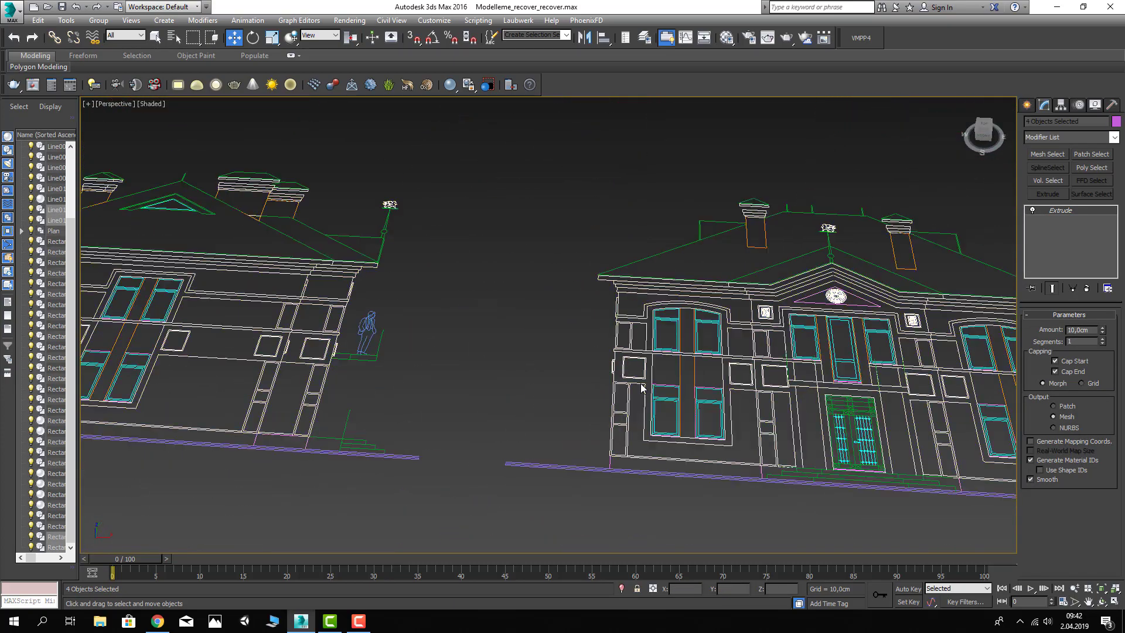
scroll(601, 351, "up", 3)
scroll(600, 350, "down", 2)
scroll(618, 375, "up", 2)
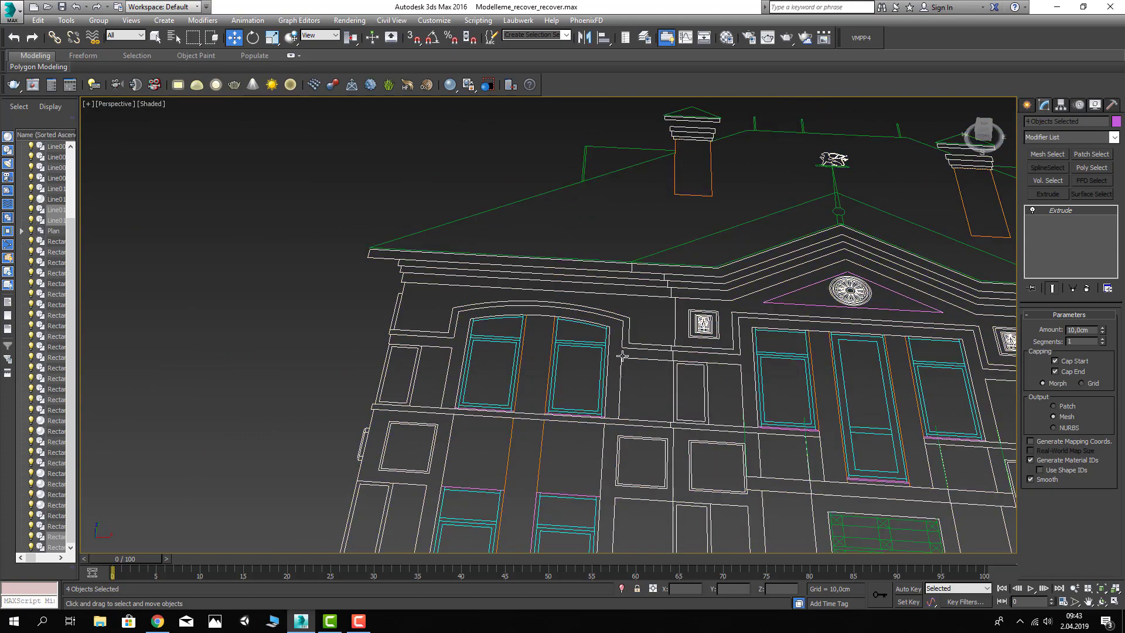
Step: Pan across the facade elevation, orbit to an overview, and zoom to the selected frames
middle_click_drag(720, 361, 661, 359)
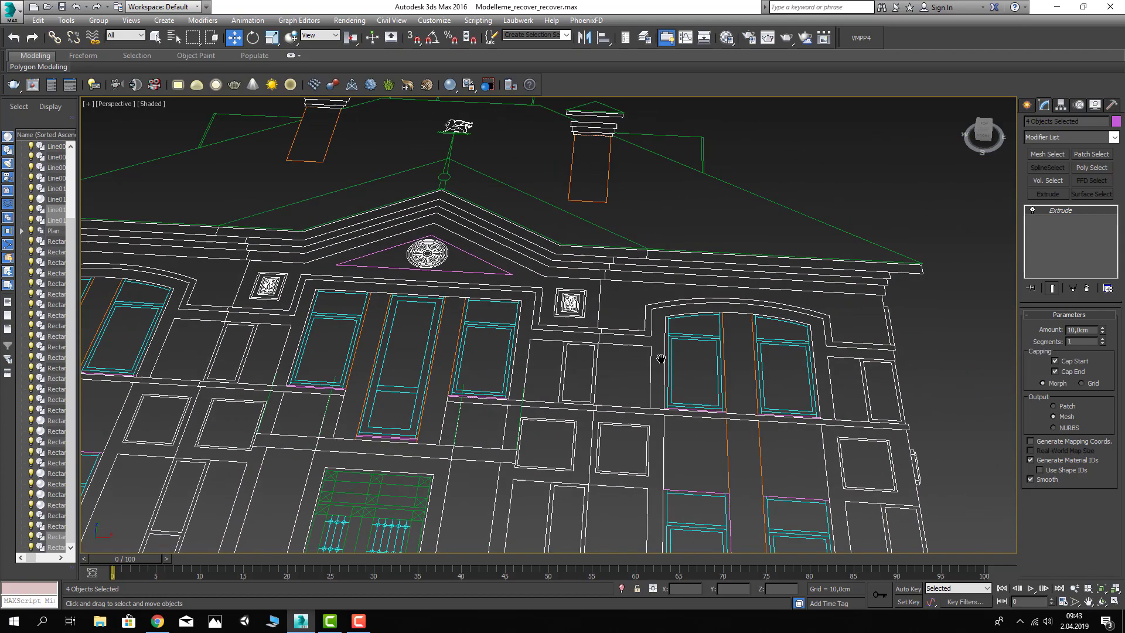
scroll(528, 340, "down", 5)
middle_click_drag(529, 340, 508, 326, "alt")
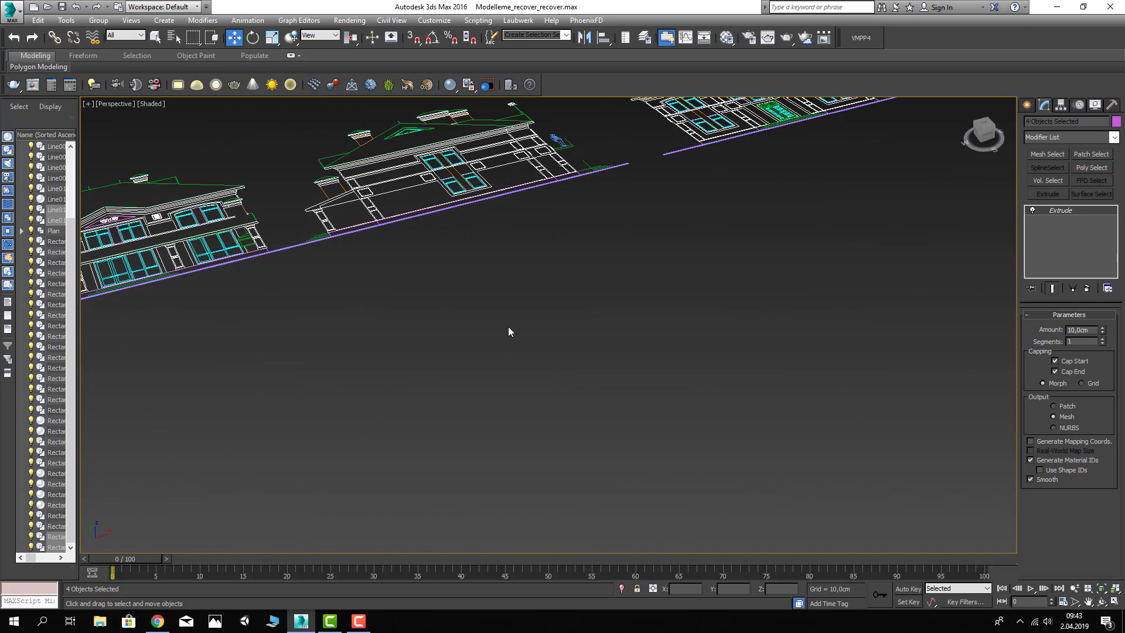
scroll(514, 328, "down", 3)
key("z")
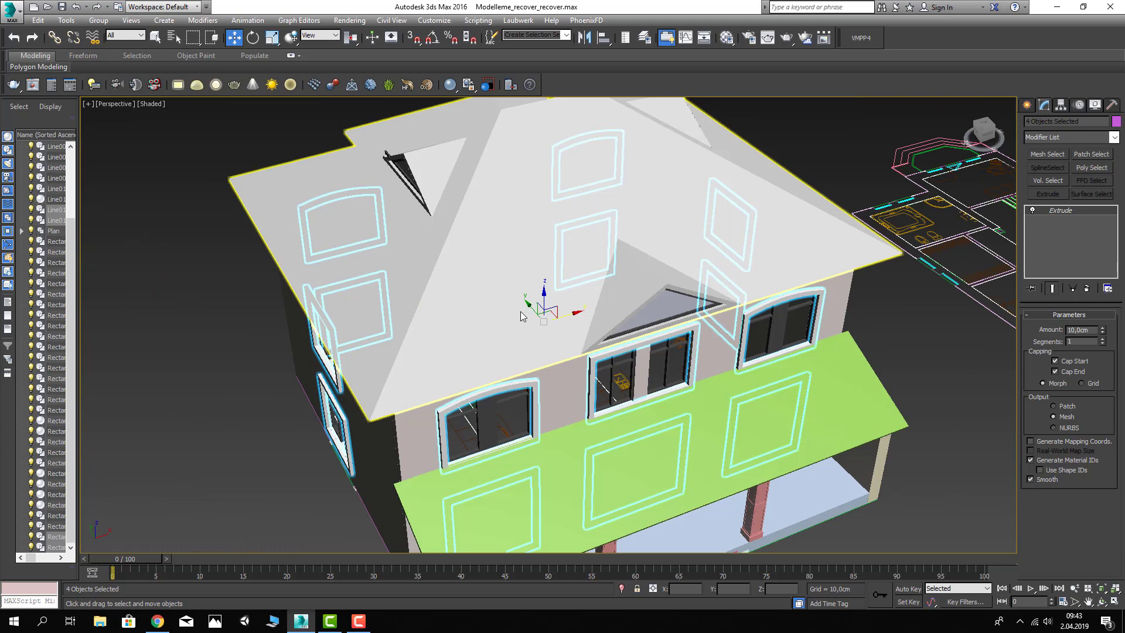
Step: Isolate the window frames with Hide Unselected and select the arched frame Line013
right_click(508, 320)
left_click(532, 279)
middle_click_drag(522, 339, 462, 208, "alt")
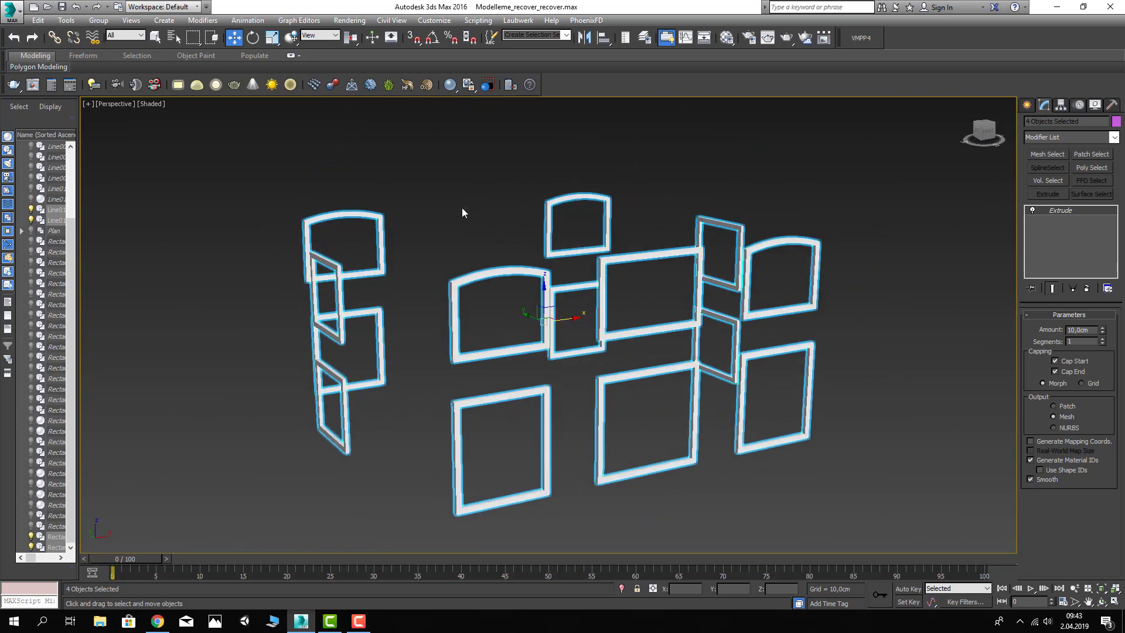
left_click(462, 208)
left_click(486, 270)
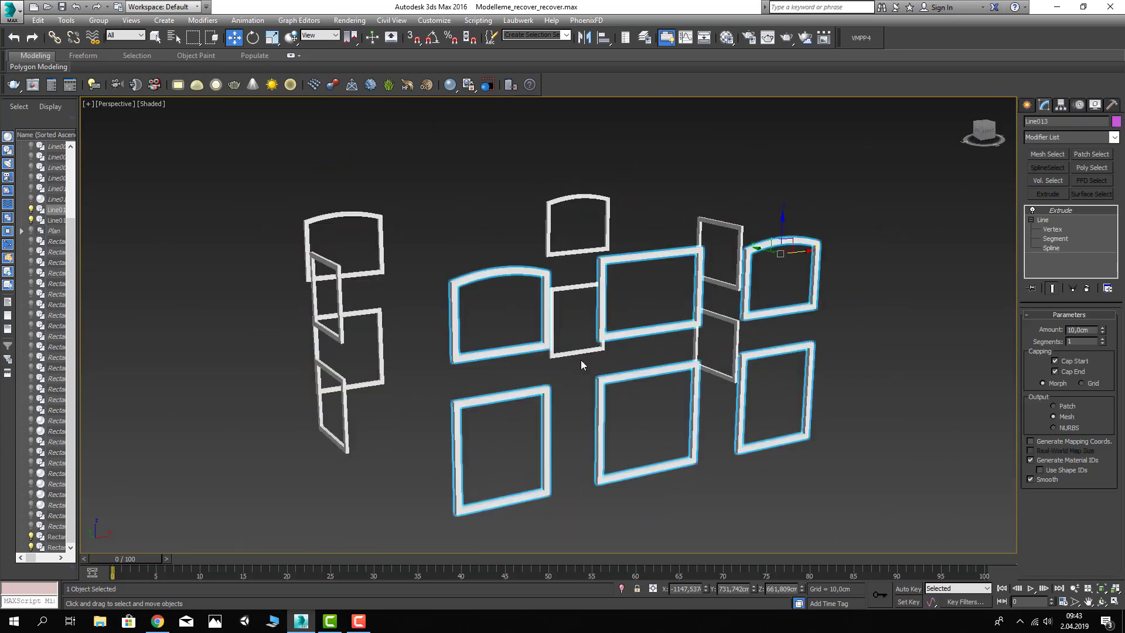
Step: Convert Line013 to an editable poly and attach the four remaining window frames to it
right_click(645, 265)
mouse_move(708, 376)
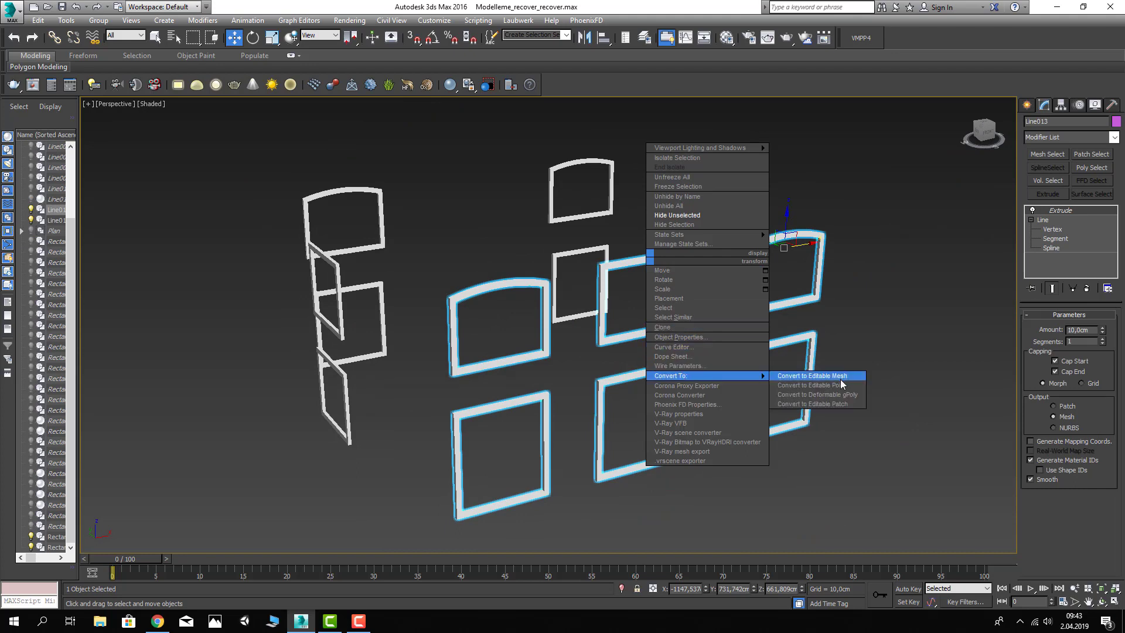
left_click(842, 385)
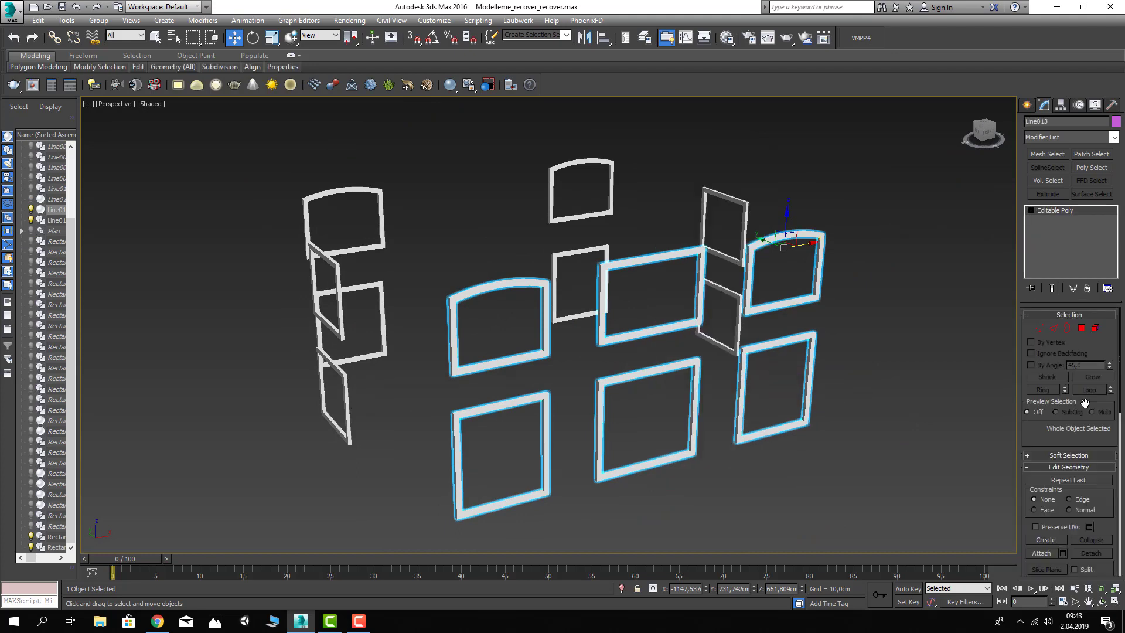
left_click(1036, 551)
middle_click_drag(730, 211, 730, 191, "alt")
left_click(727, 191)
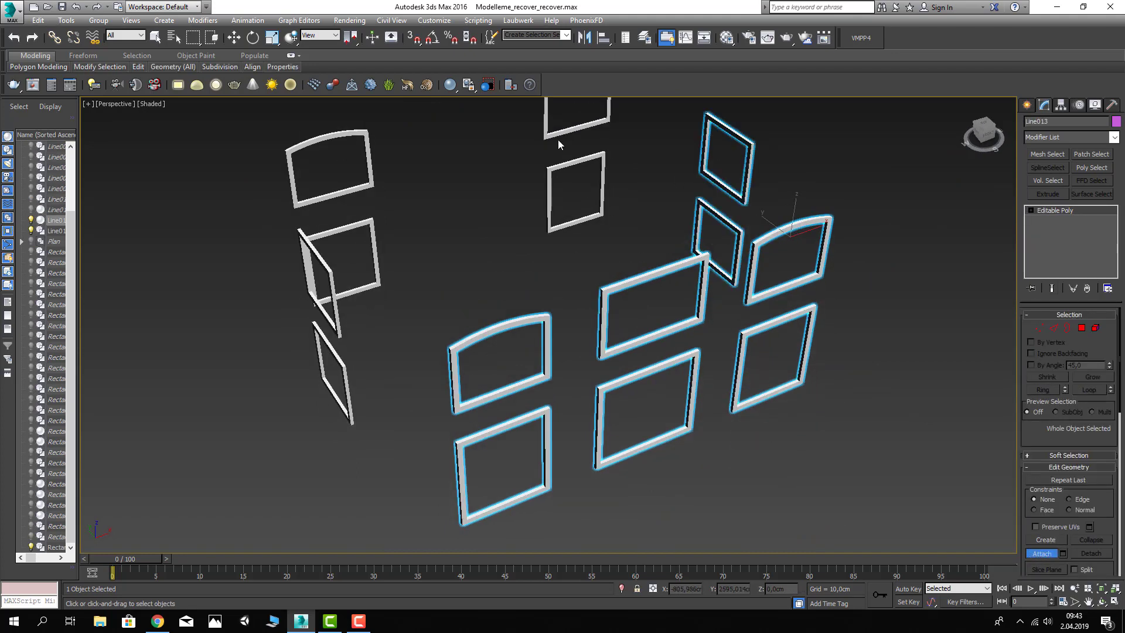
left_click(558, 136)
left_click(324, 268)
left_click(325, 265)
key("w")
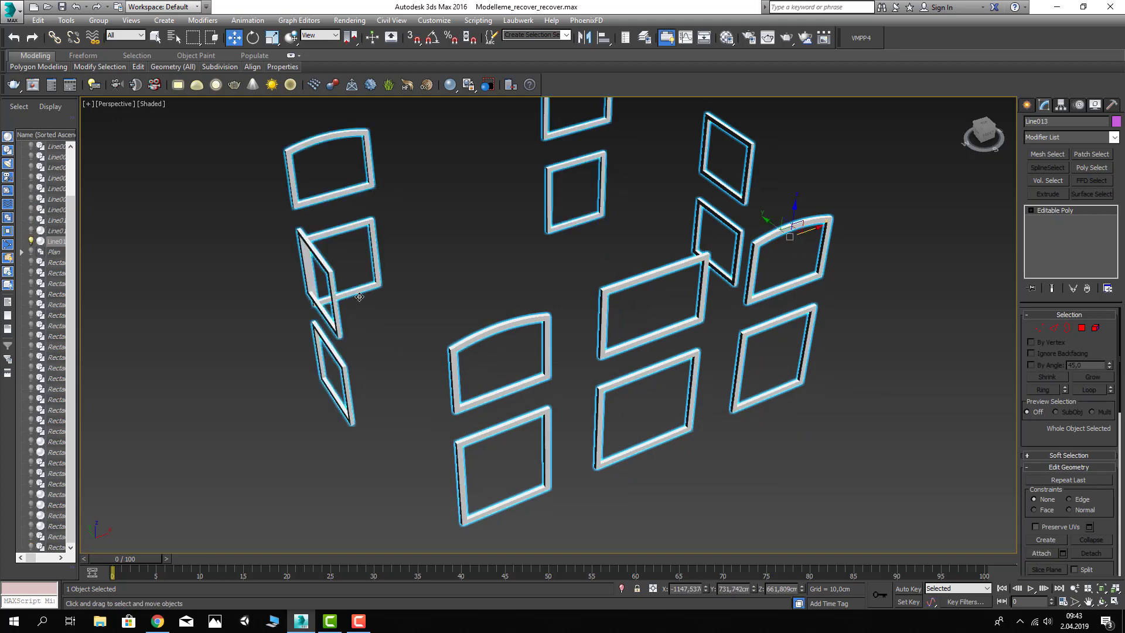
Step: Switch to the Front view and enter Vertex sub-object mode on the combined frames
mouse_move(324, 266)
middle_mouse_down("alt")
mouse_move(469, 339)
mouse_move(539, 343)
middle_mouse_up("alt")
key("f")
scroll(539, 343, "down", 2)
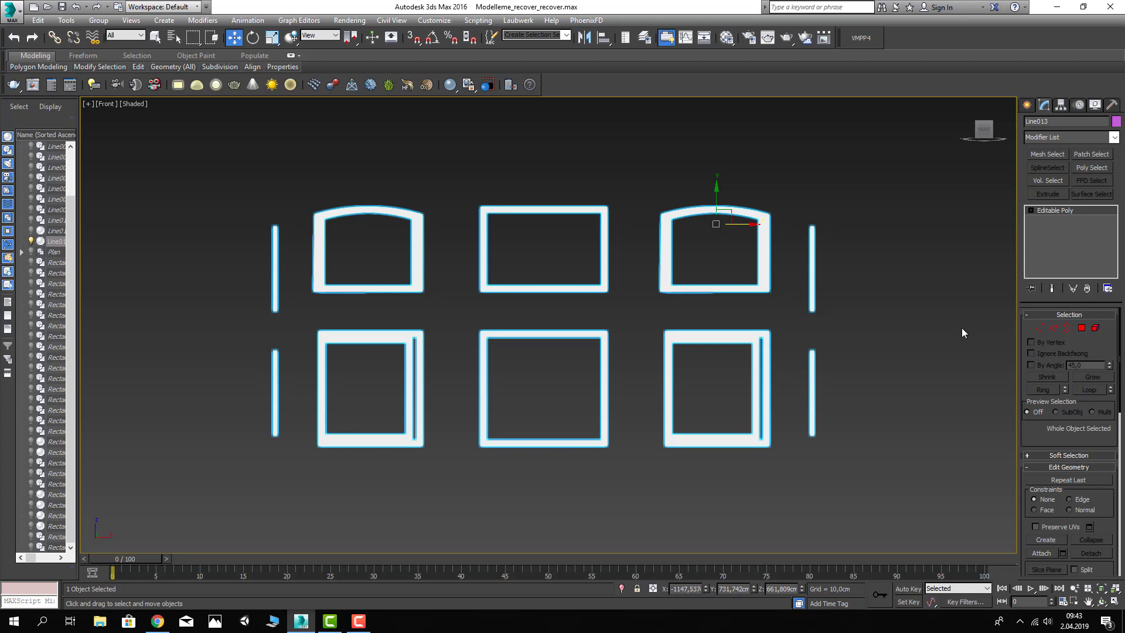
key("1")
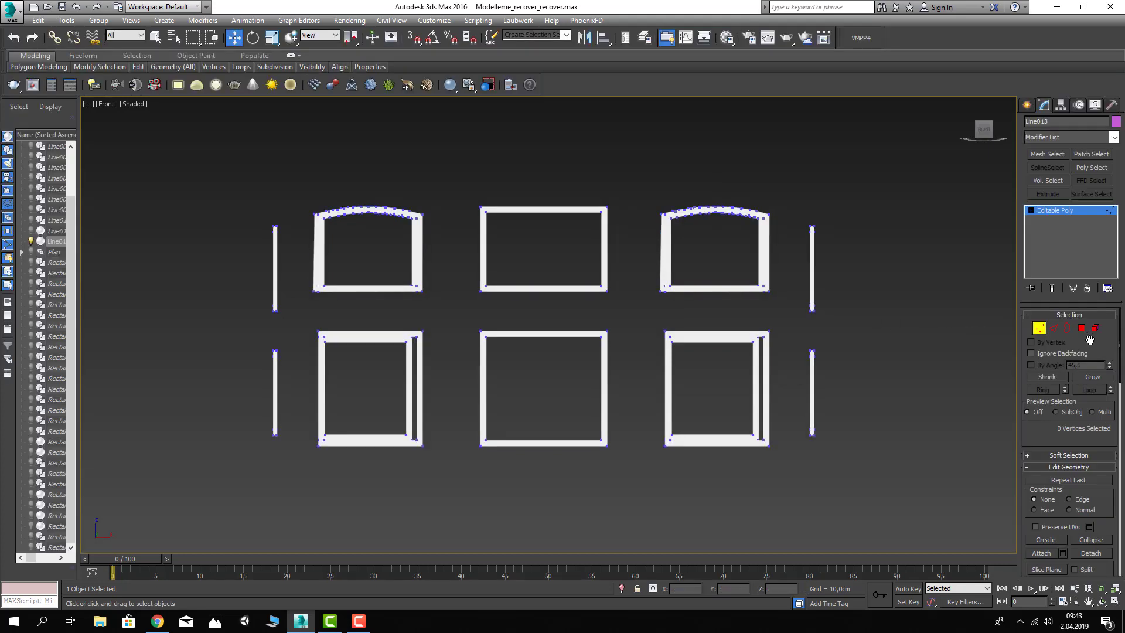
scroll(1063, 467, "down", 3)
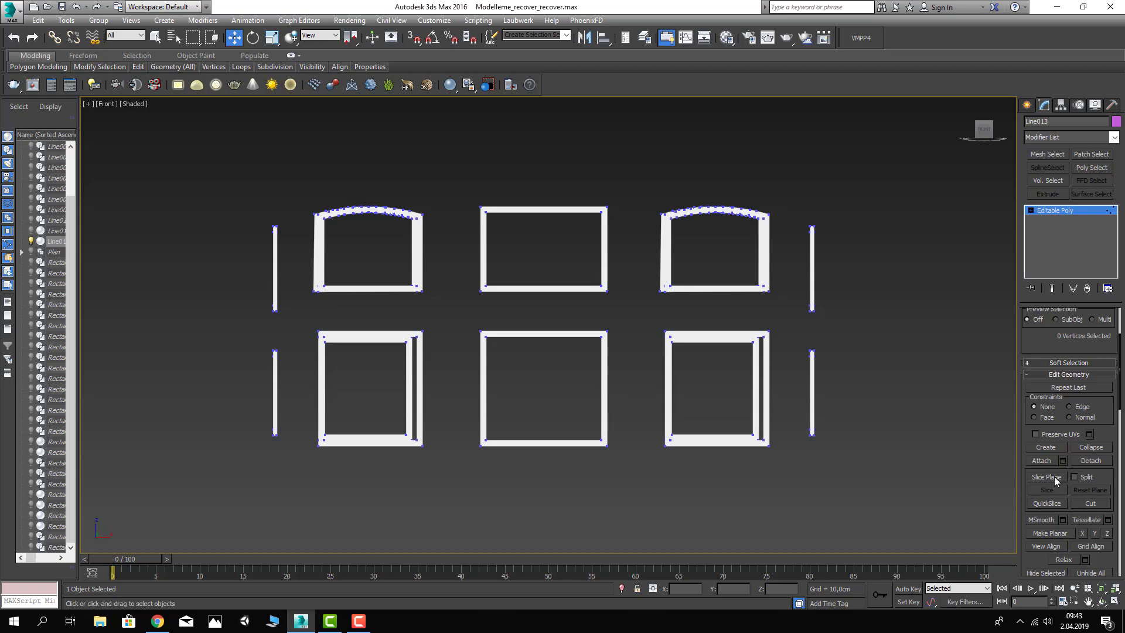
Step: Turn on Slice Plane for Line013 and return to an angled Perspective view
left_click(1057, 480)
scroll(600, 336, "down", 1)
scroll(574, 329, "down", 3)
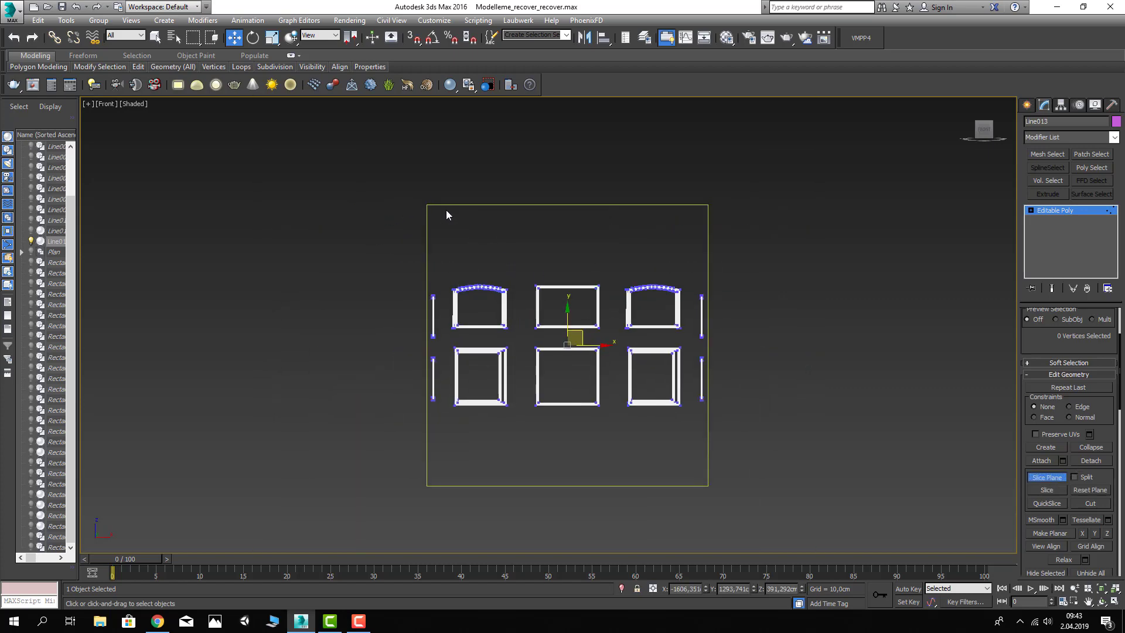
key("p")
mouse_move(540, 238)
middle_mouse_down("alt")
mouse_move(582, 290)
mouse_move(582, 254)
mouse_move(606, 264)
mouse_move(605, 202)
middle_mouse_up("alt")
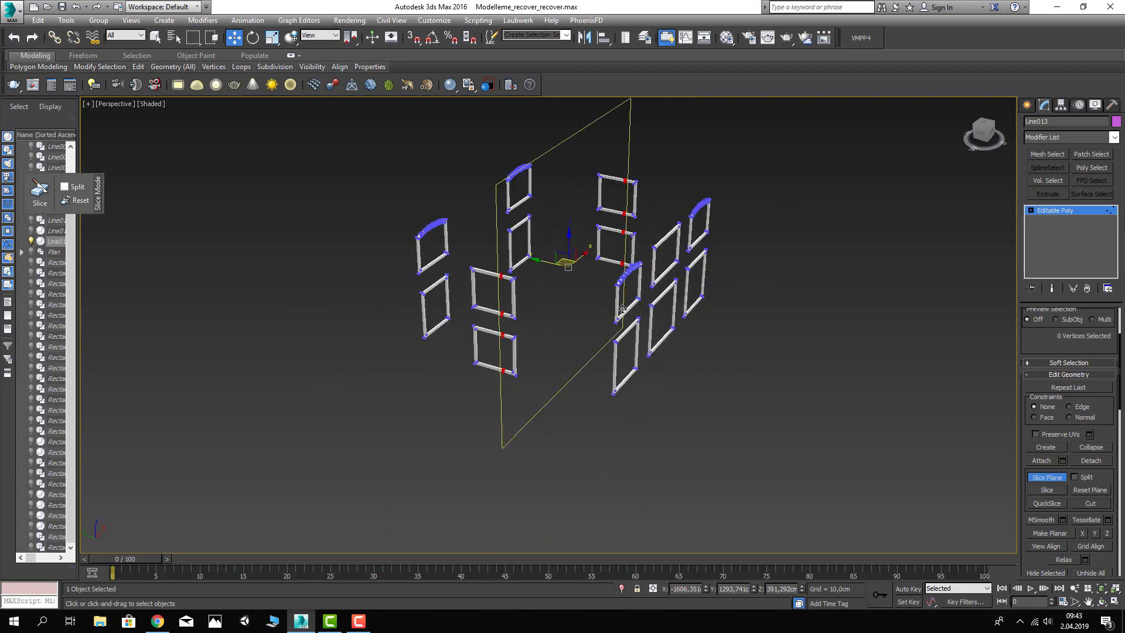
middle_click_drag(623, 309, 551, 290, "alt")
scroll(552, 276, "up", 3)
left_click_drag(551, 267, 546, 265)
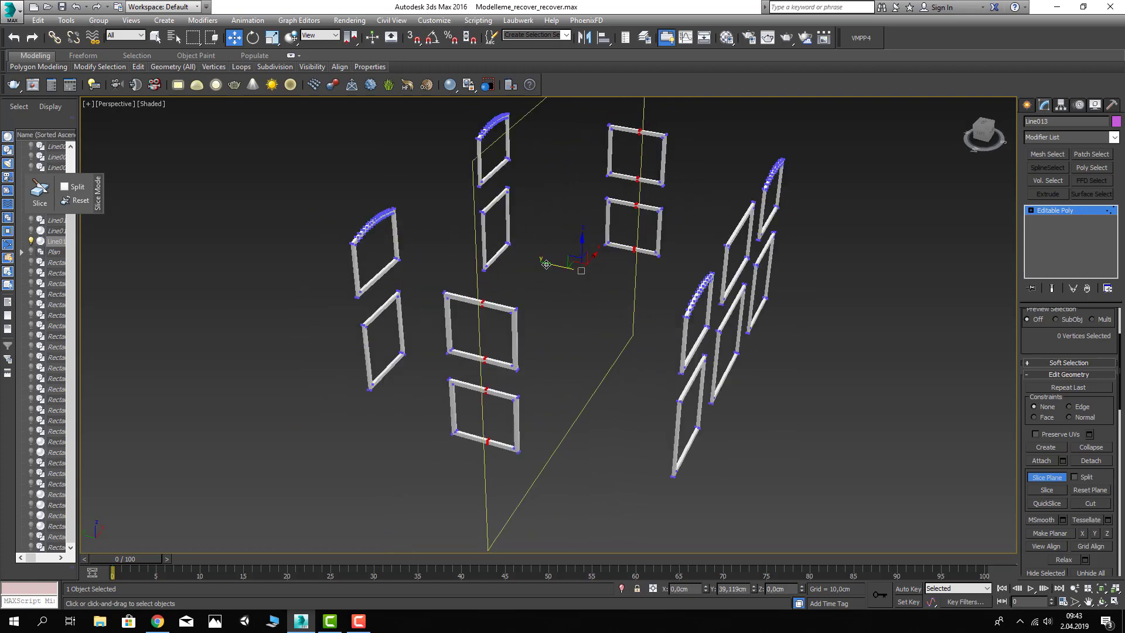
scroll(527, 287, "up", 3)
Step: Turn on edged faces display and zoom in on the frames and slice plane
key("F4")
scroll(451, 312, "up", 5)
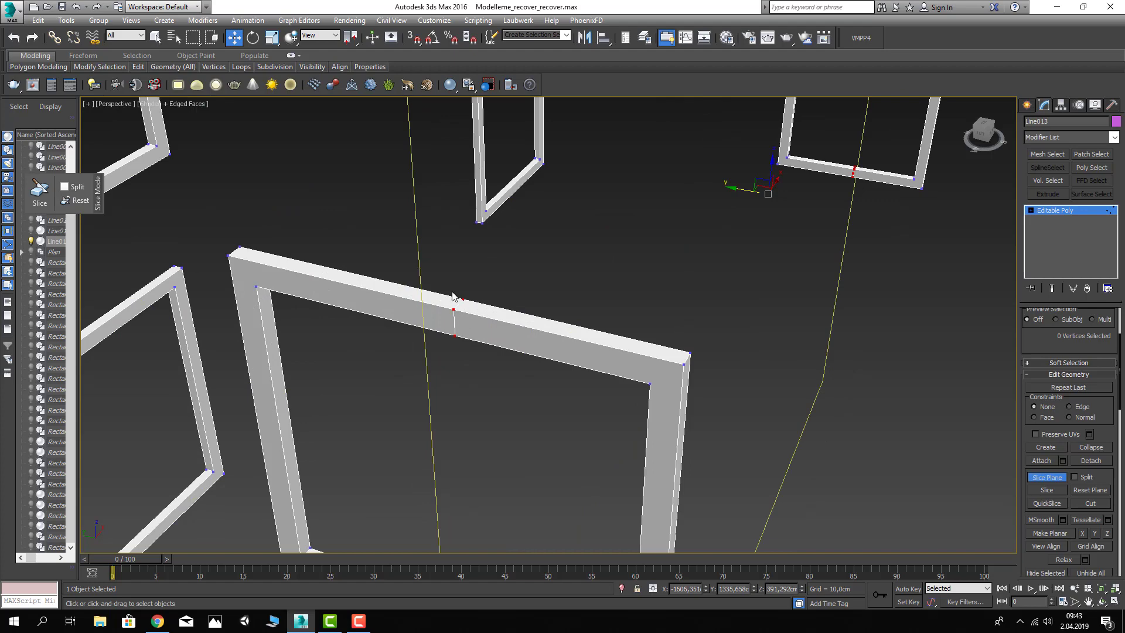
scroll(452, 296, "up", 4)
scroll(456, 322, "up", 1)
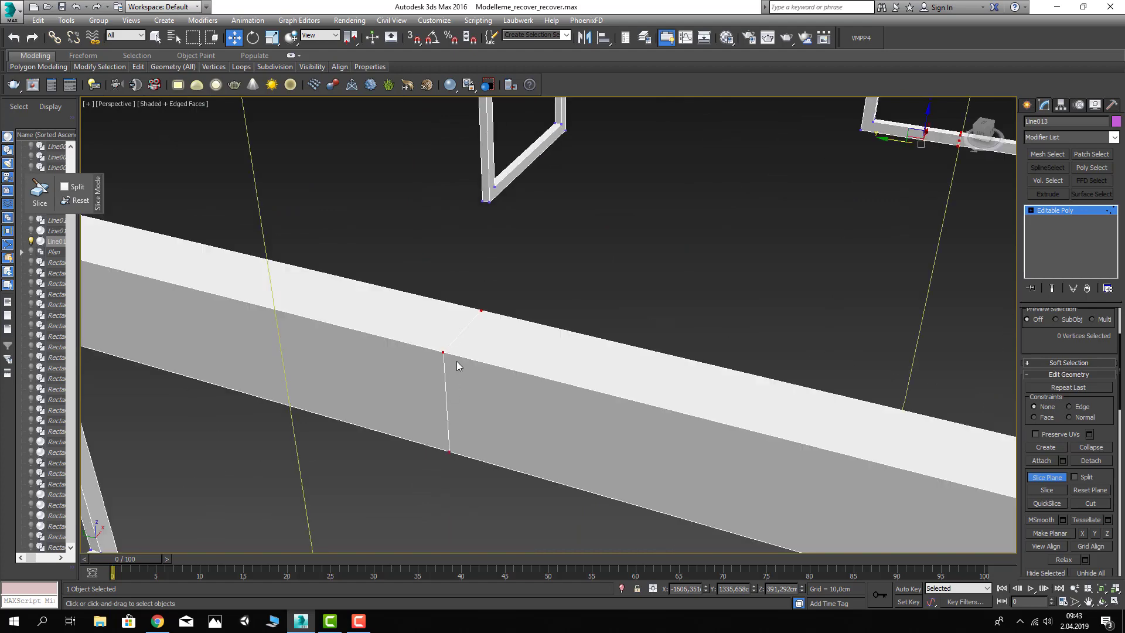
scroll(457, 362, "down", 8)
Step: Move the slice plane across the window frames to position the cut
left_click_drag(637, 256, 664, 268)
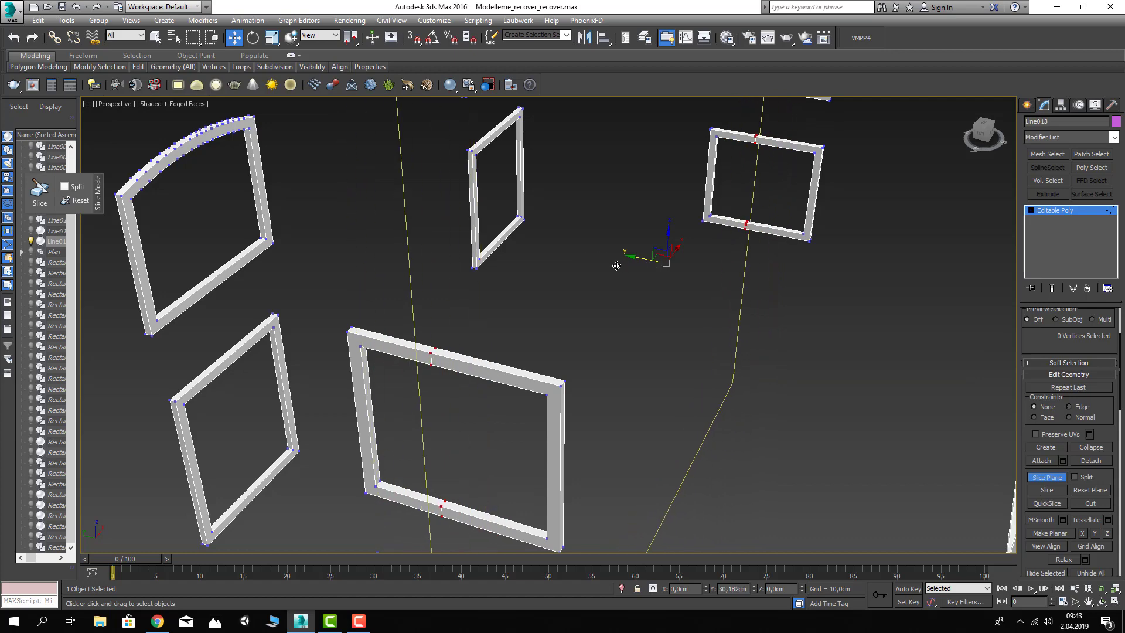
left_click_drag(664, 268, 630, 289)
scroll(631, 290, "down", 3)
middle_click_drag(635, 303, 604, 258, "alt")
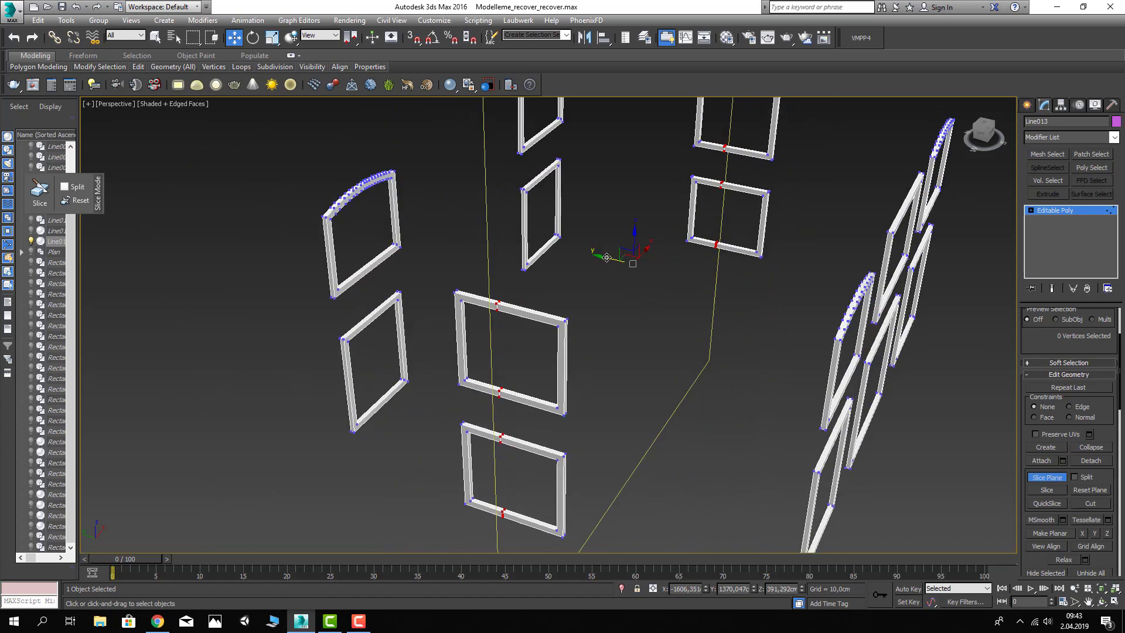
left_click_drag(607, 258, 586, 302)
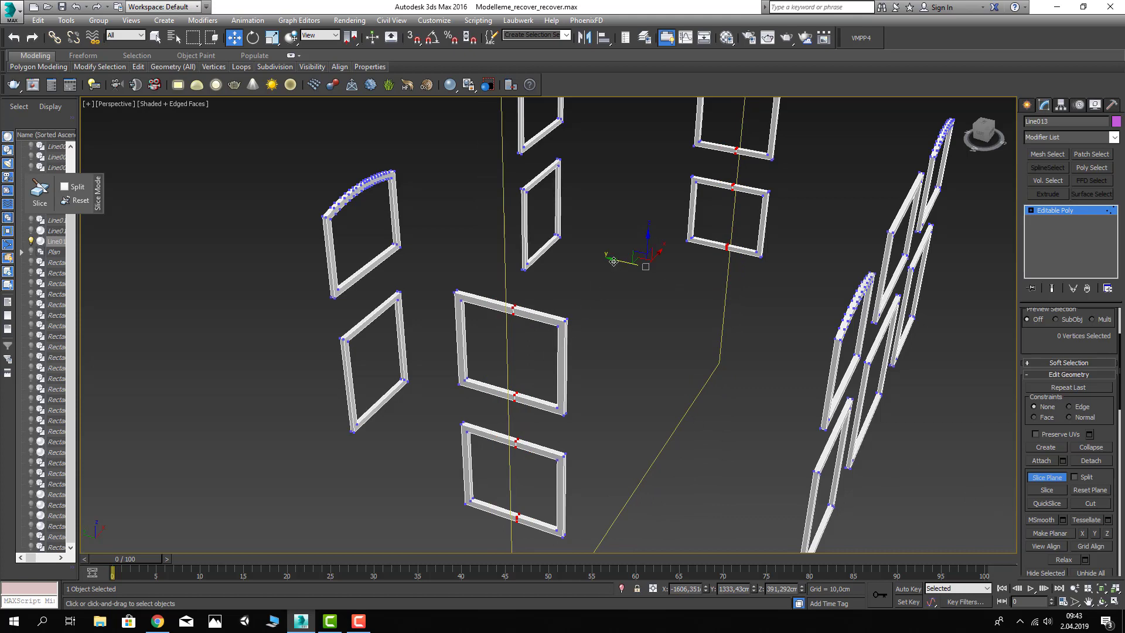
left_click_drag(613, 261, 608, 257)
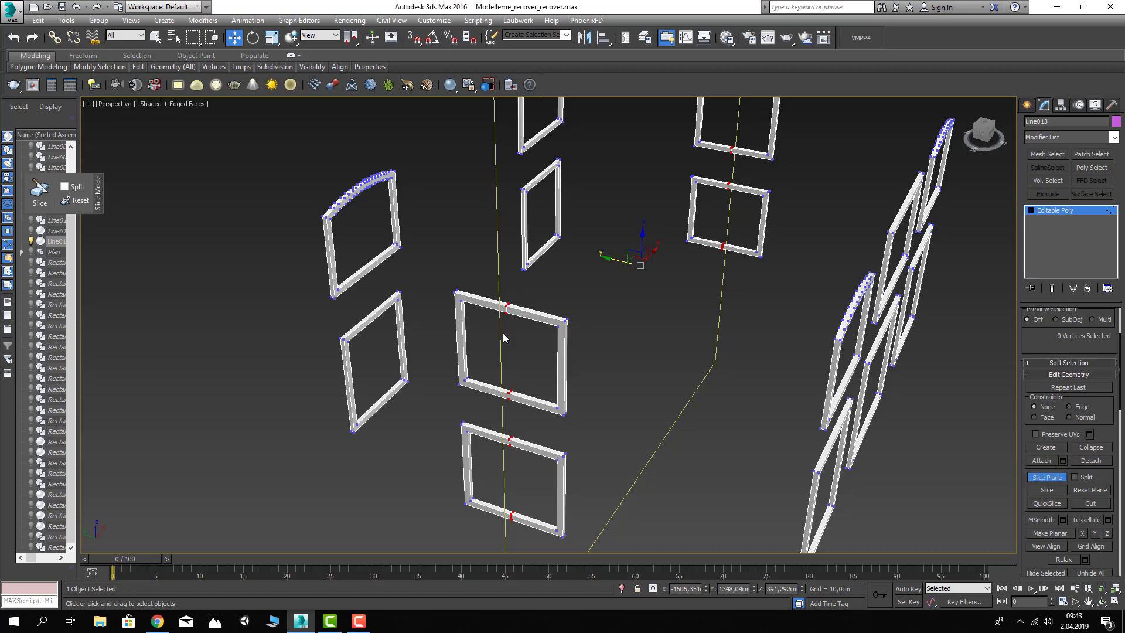
Step: Reframe the view and open the Rotate Transform Type-In for the slice plane
scroll(572, 369, "down", 5)
middle_click_drag(573, 370, 513, 315, "alt")
scroll(514, 315, "up", 2)
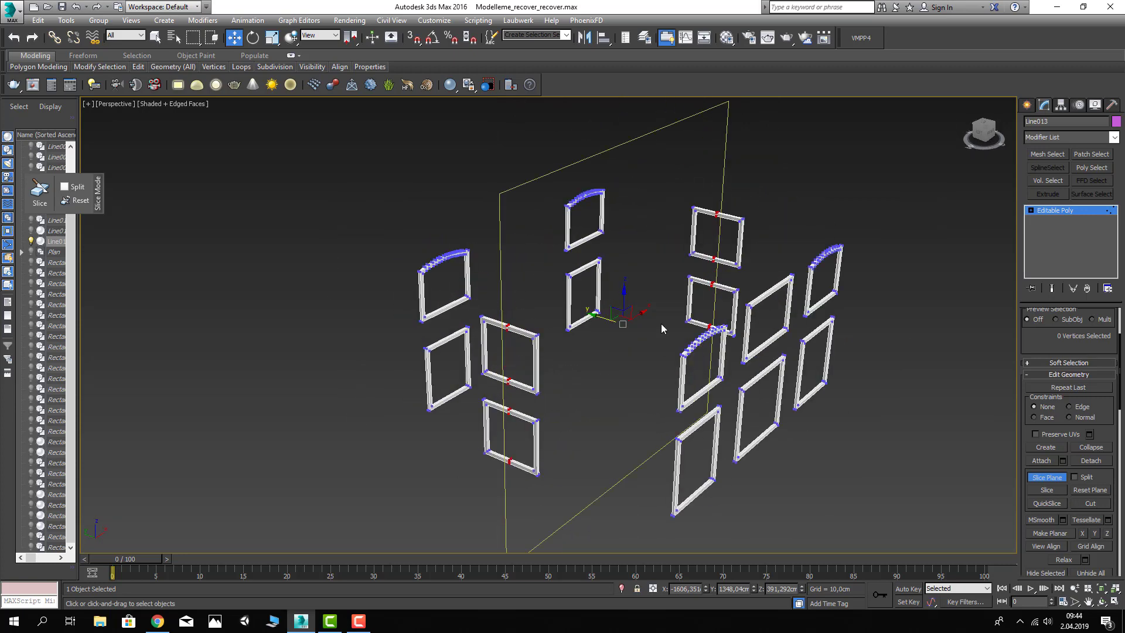
middle_click_drag(662, 328, 648, 305)
right_click(252, 37)
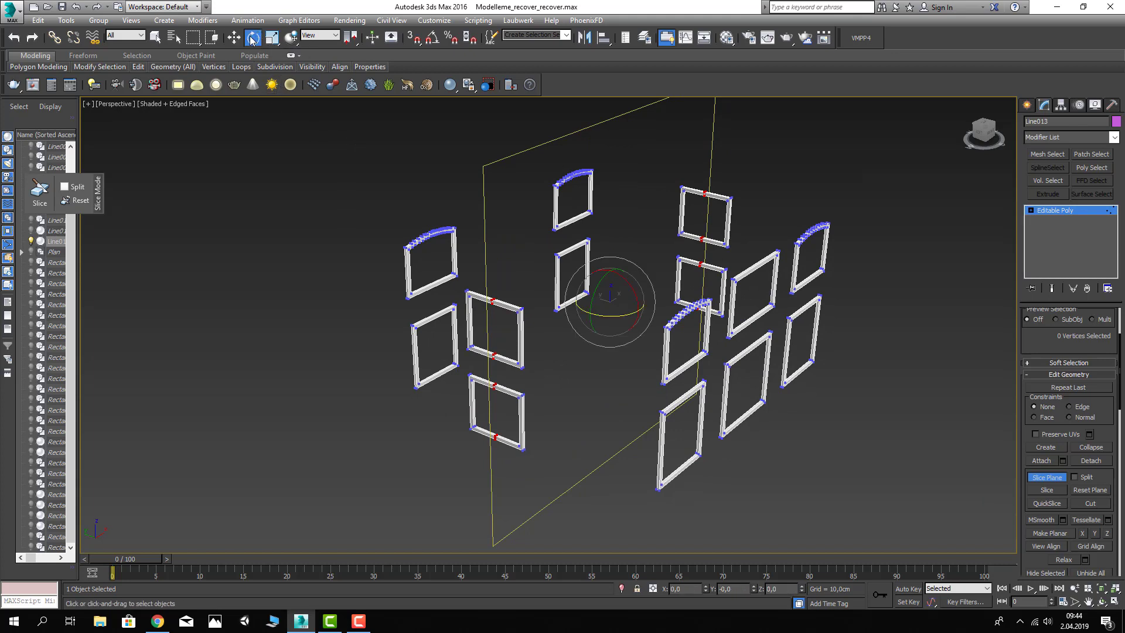
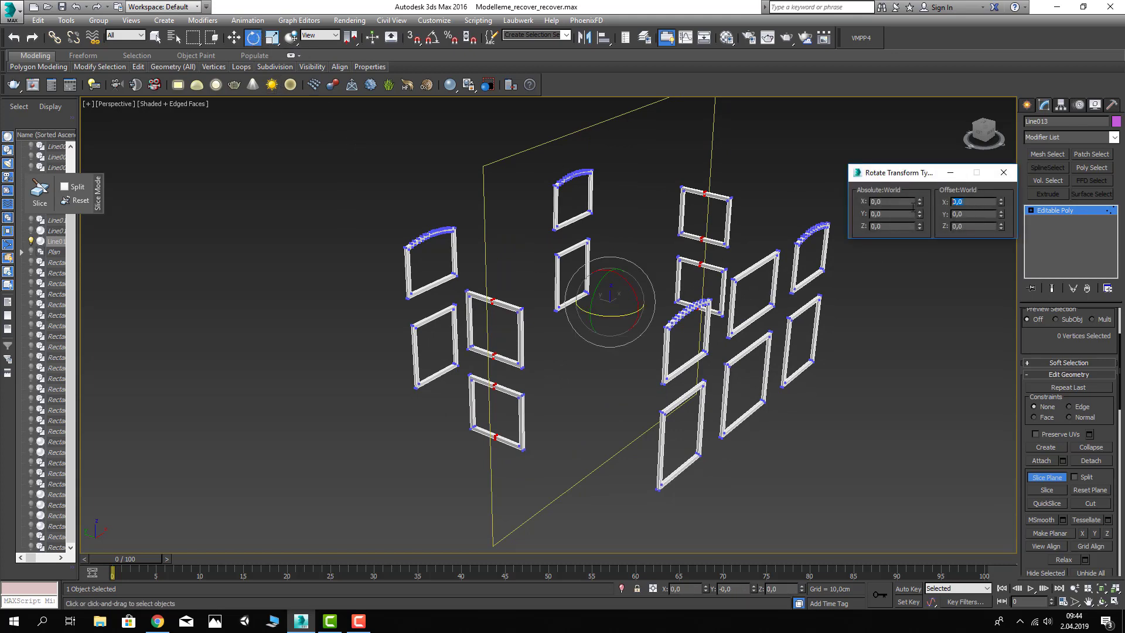
Step: Rotate the slice plane 90° to horizontal, raise it to the upper frames and make the first cut
type("90")
key("Return")
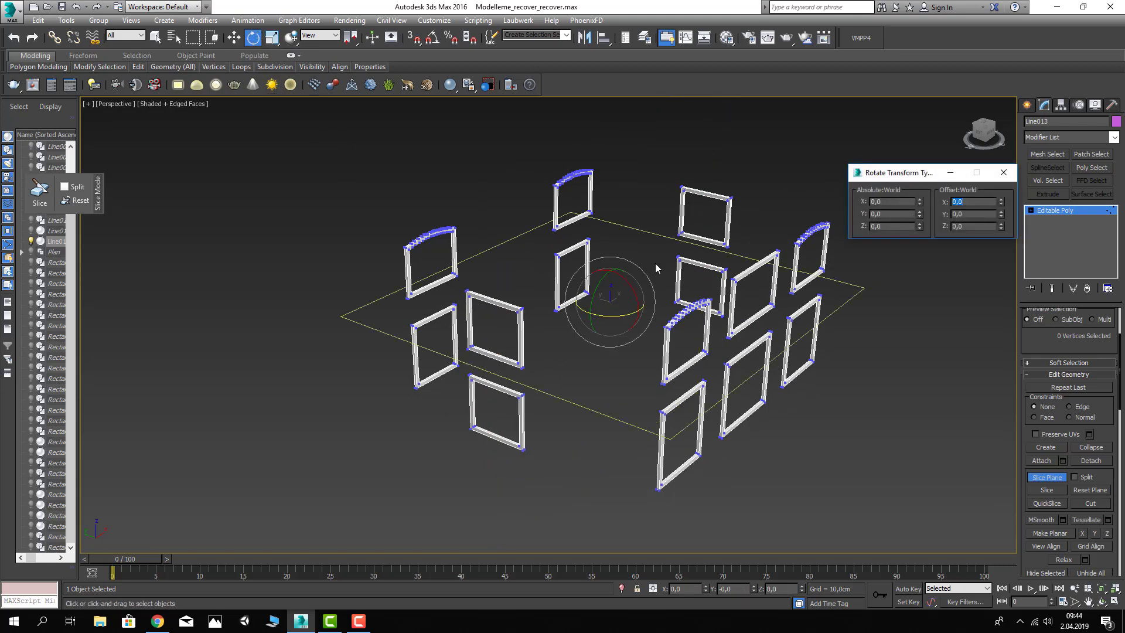
mouse_move(656, 268)
middle_mouse_down("alt")
mouse_move(556, 305)
mouse_move(586, 305)
middle_mouse_up("alt")
key("f")
scroll(563, 356, "up", 5)
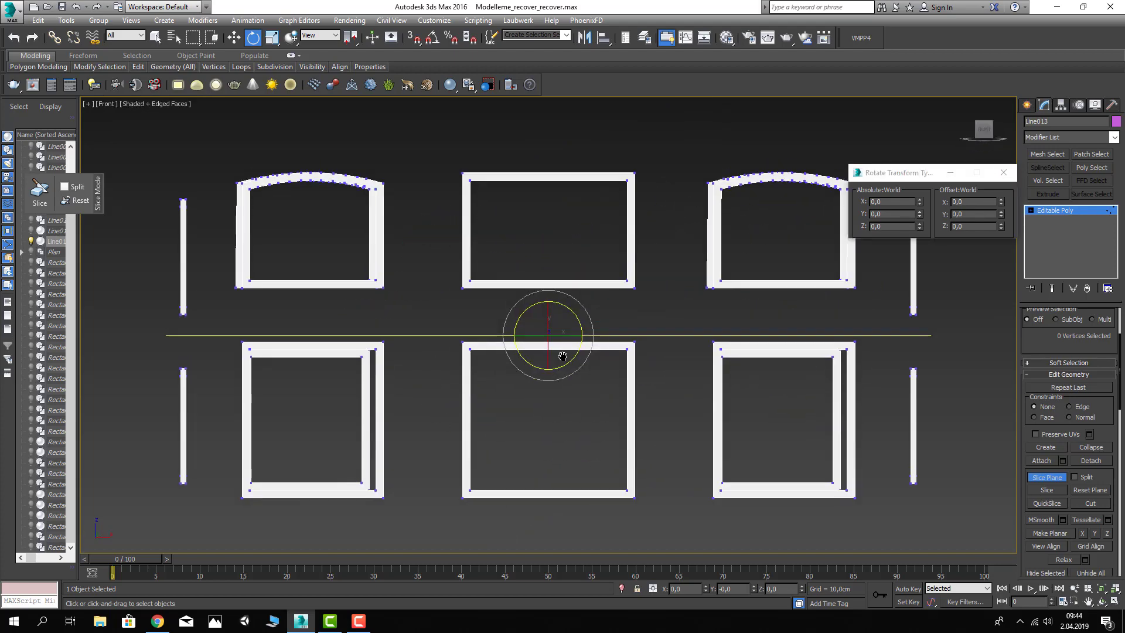
middle_click_drag(563, 357, 551, 371)
key("w")
mouse_move(537, 322)
left_mouse_down()
mouse_move(526, 218)
mouse_move(536, 214)
left_mouse_up()
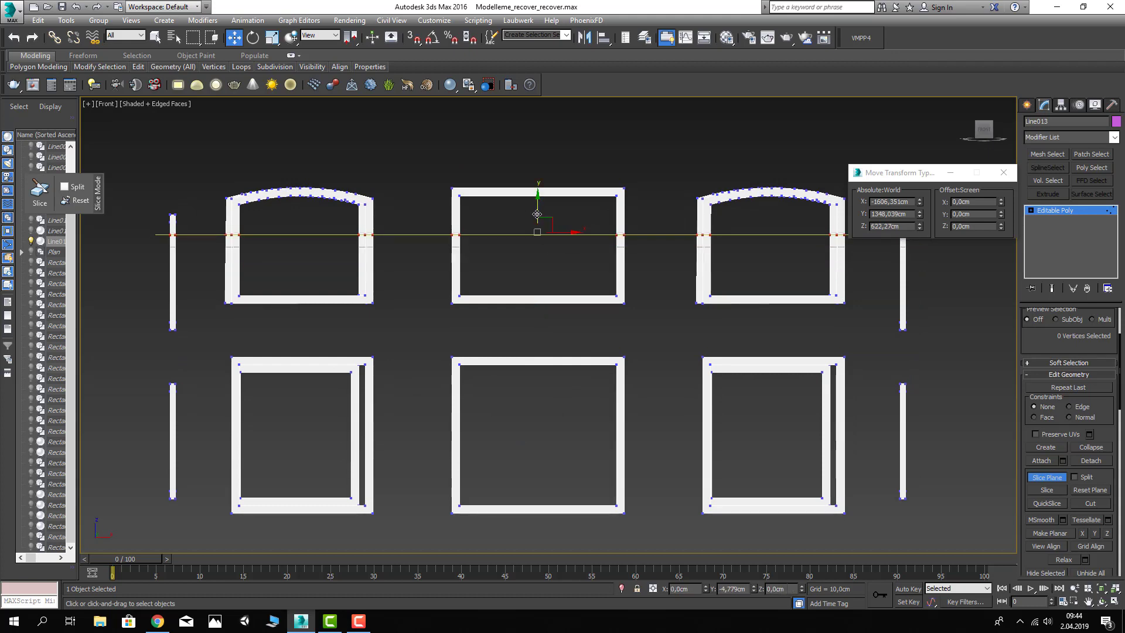
middle_click_drag(619, 304, 610, 325)
left_click(1043, 491)
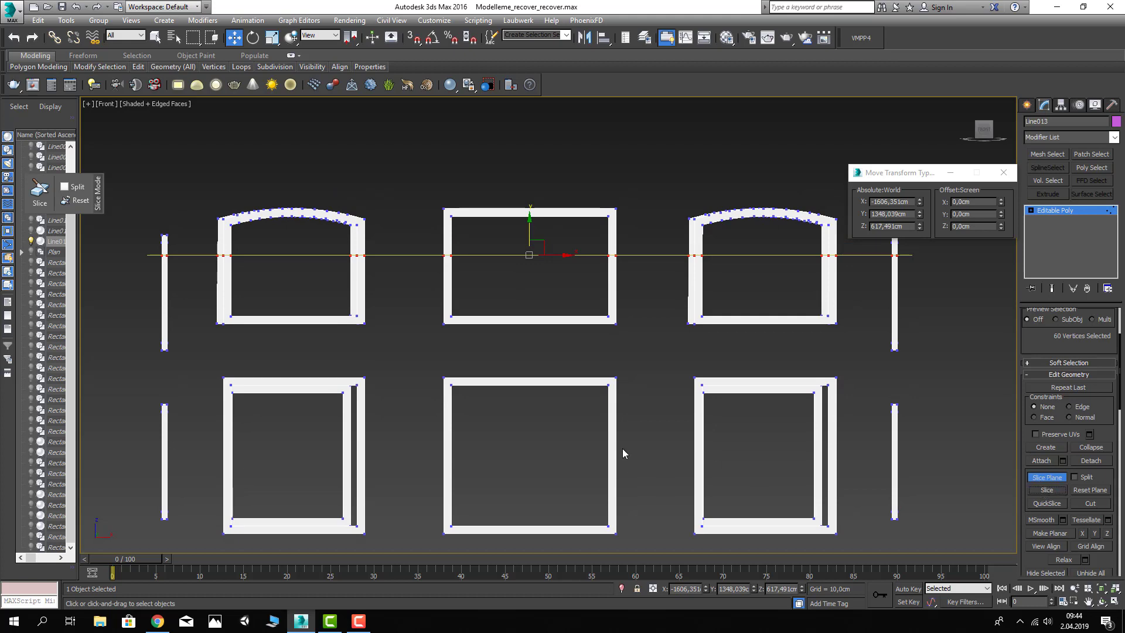
Step: Try moving the slice plane higher by hand, then undo that move
scroll(623, 452, "up", 1)
scroll(544, 248, "up", 3)
left_click_drag(539, 247, 539, 235)
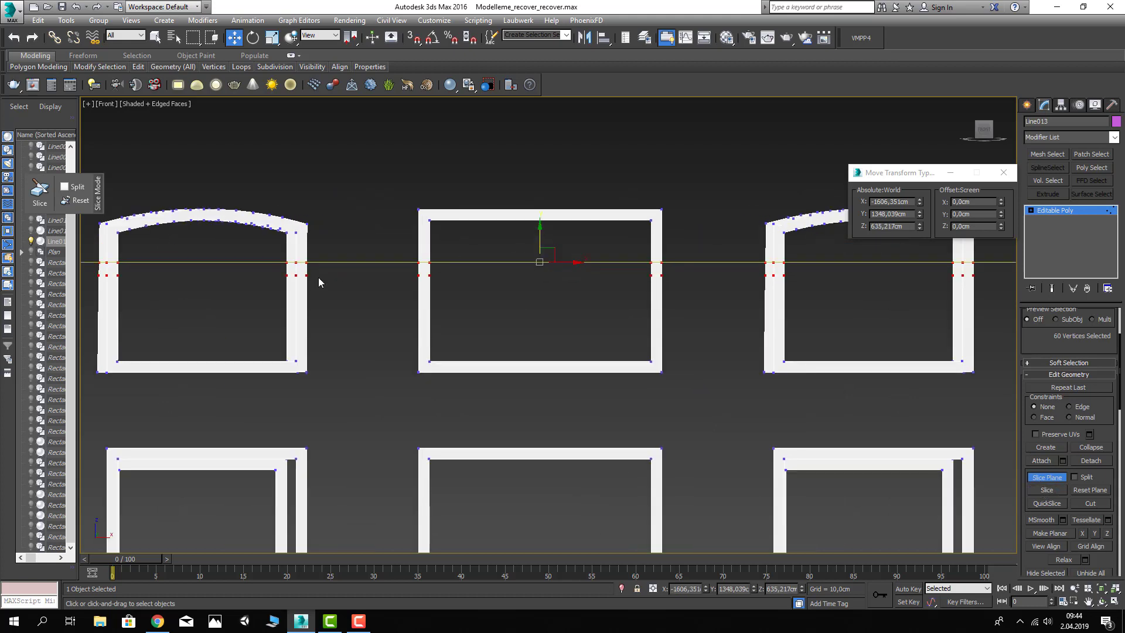
scroll(322, 279, "up", 5)
scroll(375, 285, "down", 4)
scroll(606, 258, "down", 1)
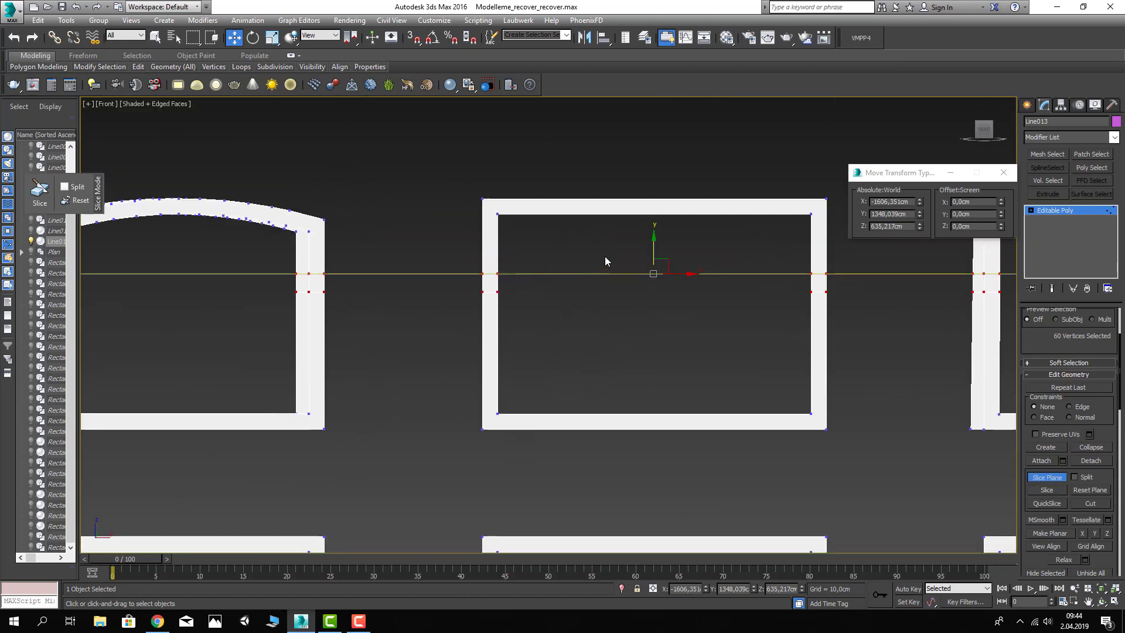
key("ctrl+z")
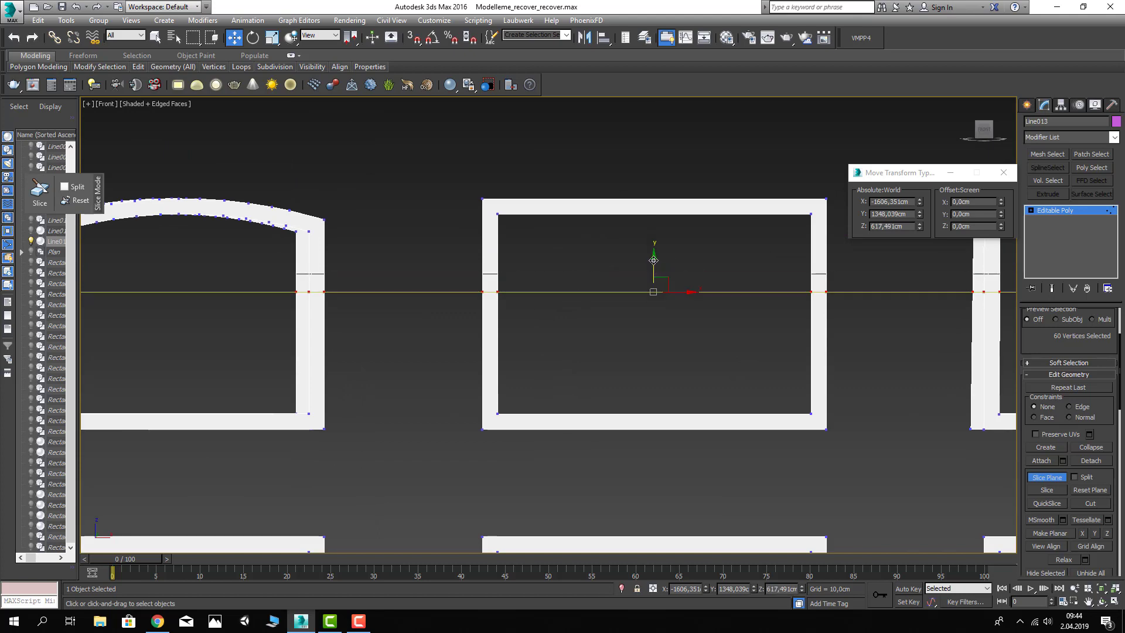
middle_click_drag(664, 303, 651, 319)
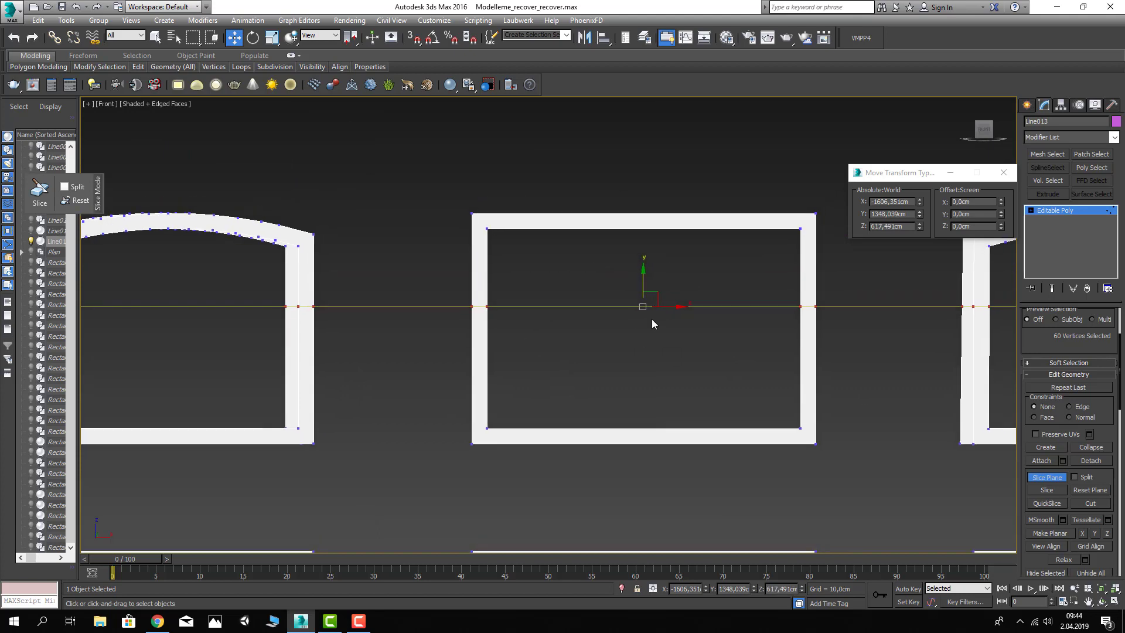
Step: Raise the slice plane exactly 10 cm with Move Type-In and make the second cut
left_click(973, 226)
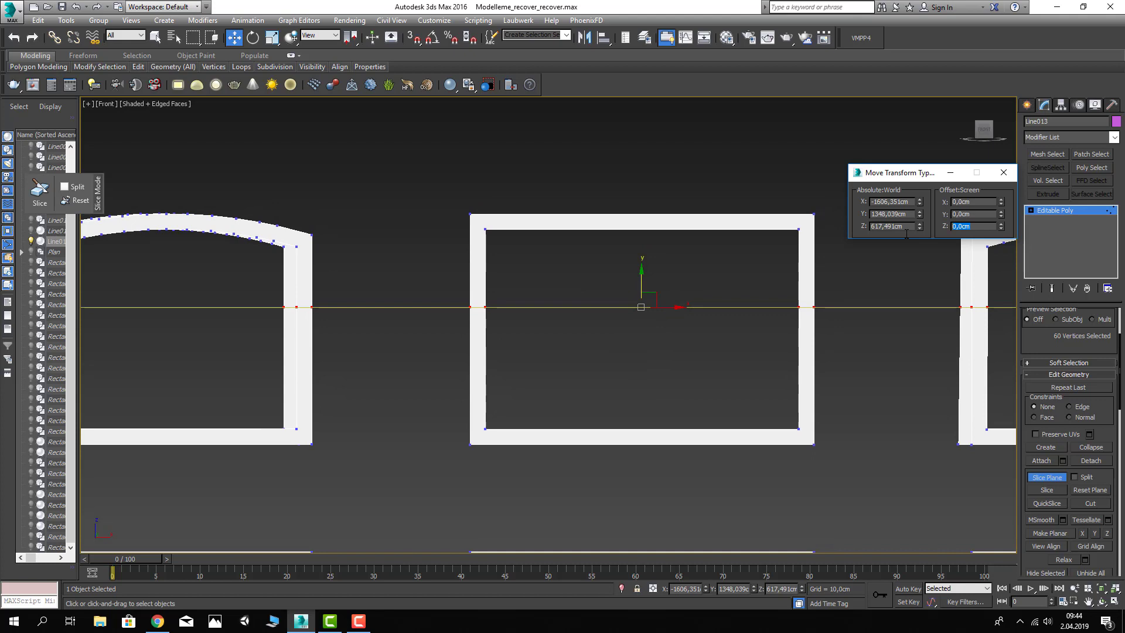
type("10")
key("Return")
left_click(973, 214)
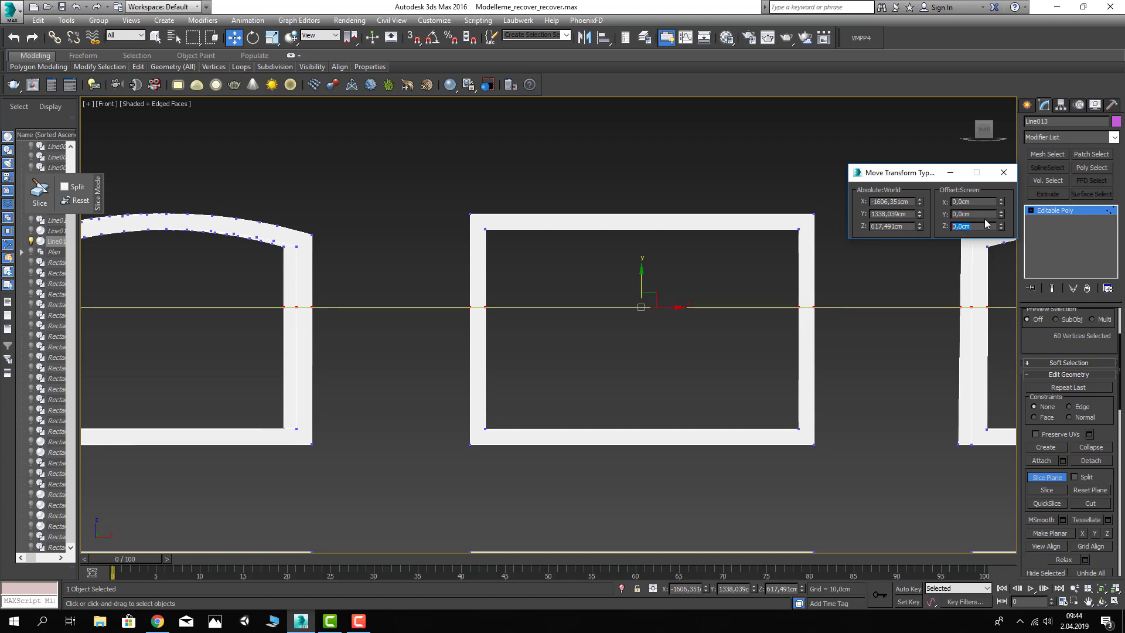
type("10")
key("Return")
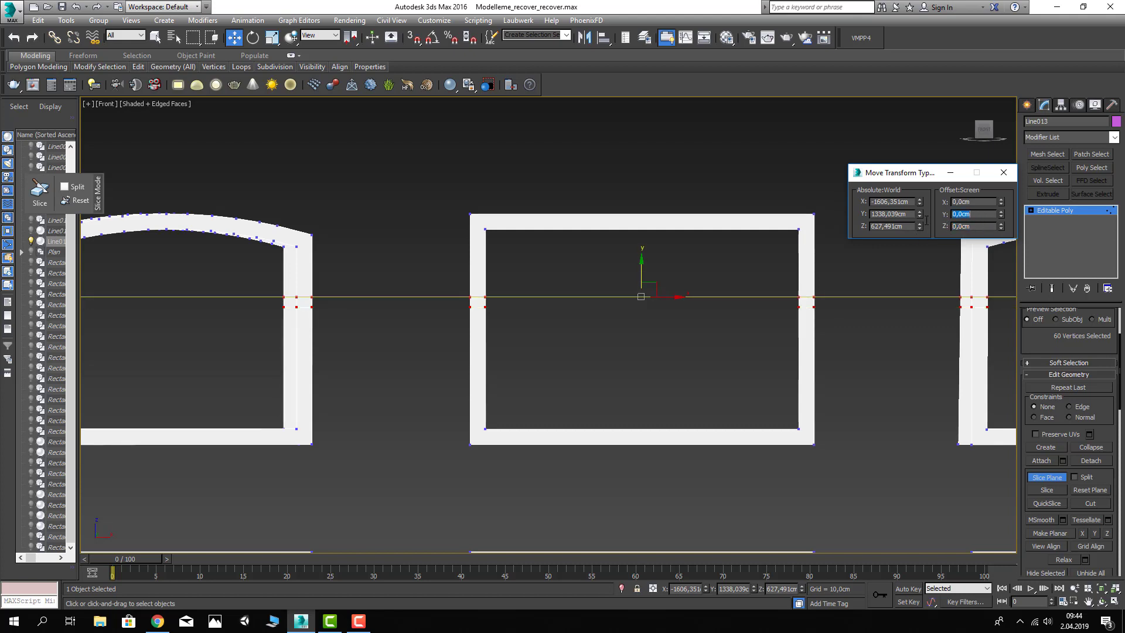
scroll(211, 304, "up", 3)
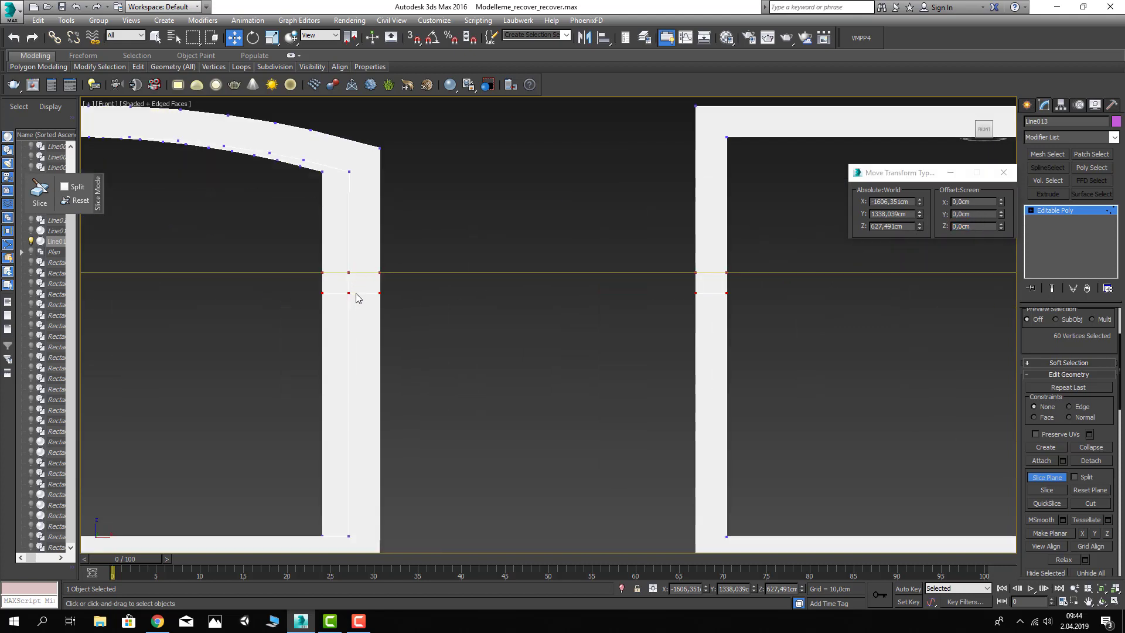
left_click(1049, 491)
Step: Close the Move Type-In values and turn the slice plane off
left_click(1004, 172)
middle_click_drag(620, 294, 599, 310)
scroll(599, 311, "down", 4)
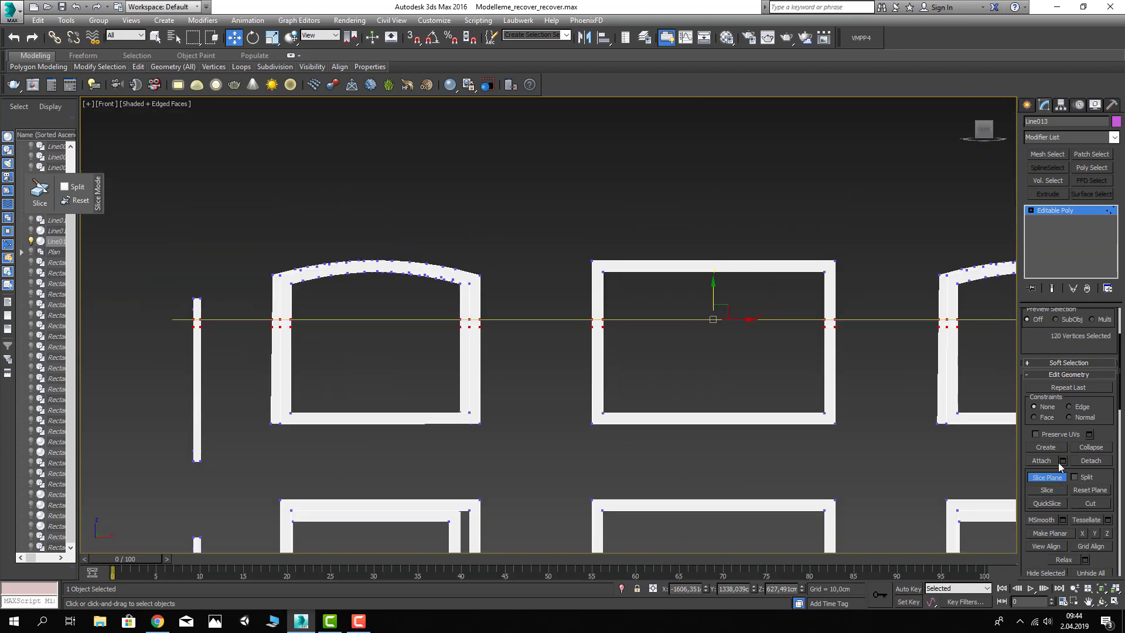
left_click(1048, 477)
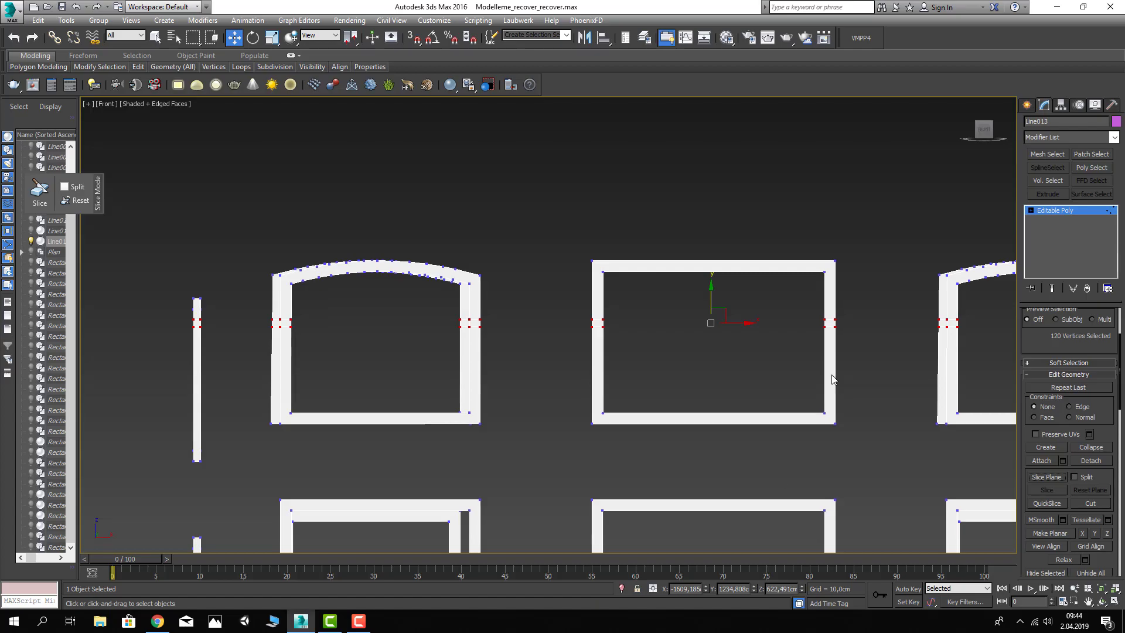
scroll(1023, 371, "up", 5)
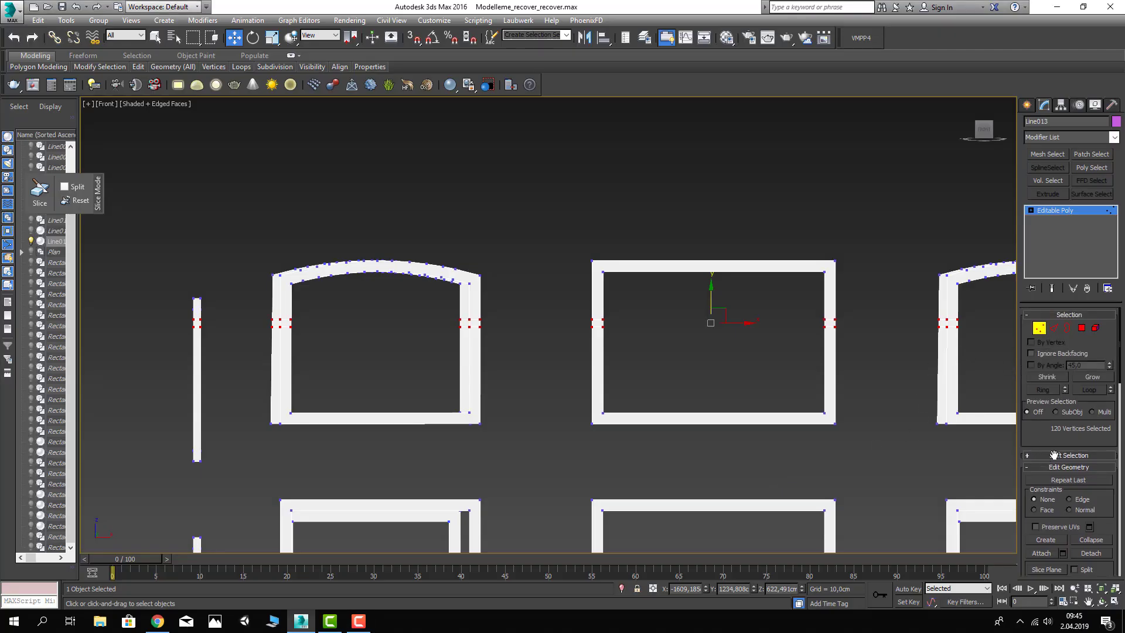
scroll(846, 329, "down", 3)
Step: Bridge the arched frame's sliced face to the facing face on its neighbour
key("p")
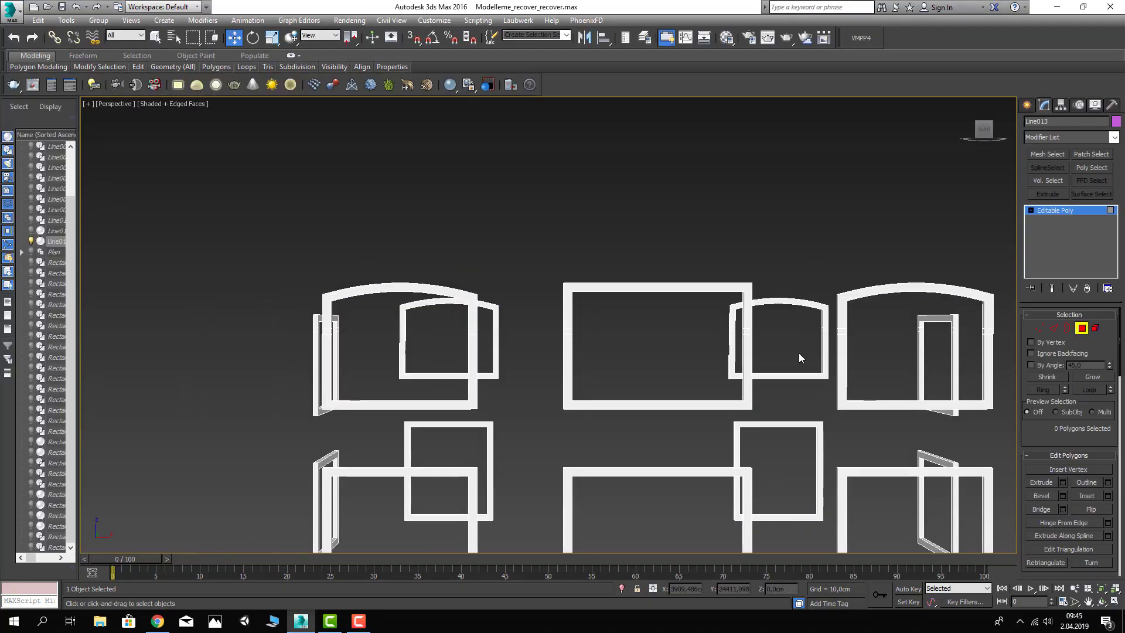
scroll(799, 353, "down", 3)
middle_click_drag(654, 343, 394, 310, "alt")
scroll(359, 265, "up", 2)
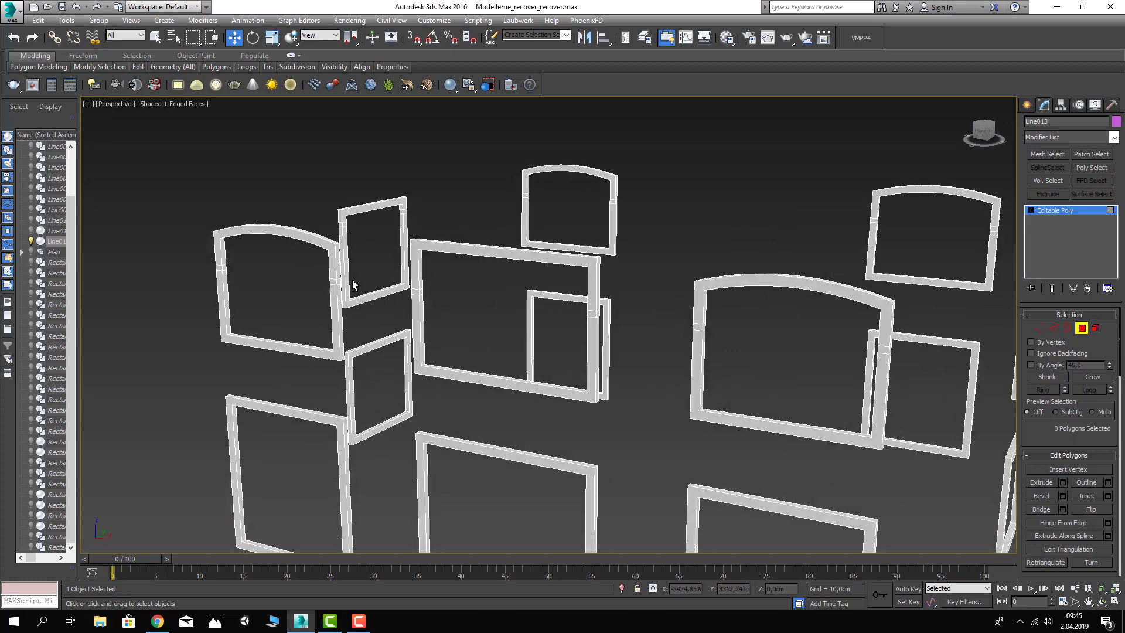
scroll(339, 302, "up", 3)
left_click(327, 309)
middle_click_drag(327, 309, 425, 281, "alt")
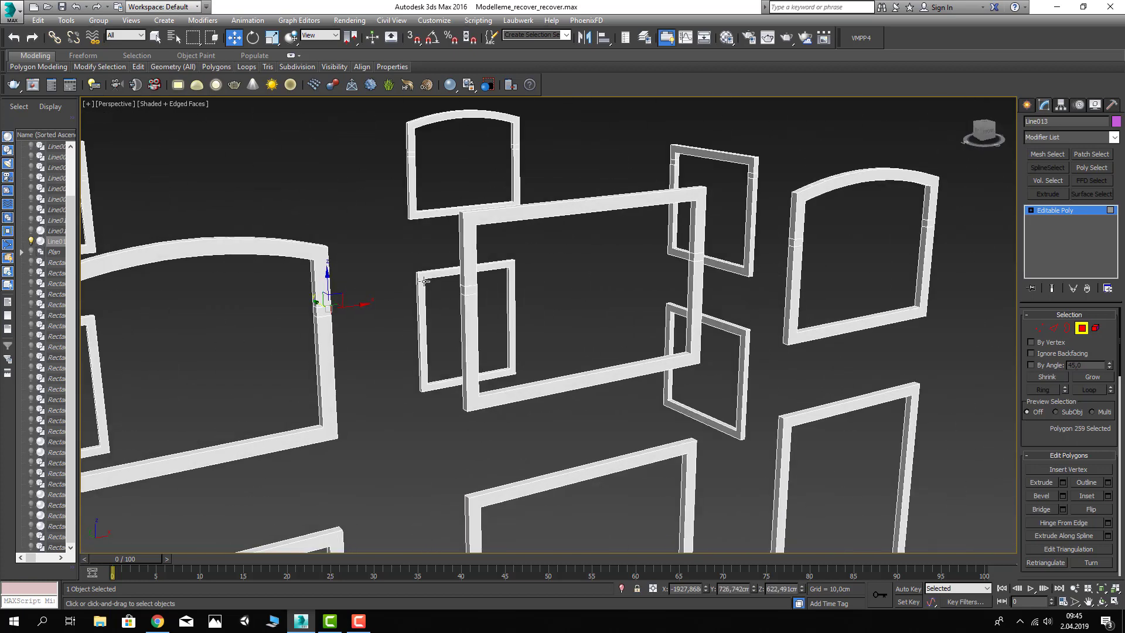
left_click(462, 293, "ctrl")
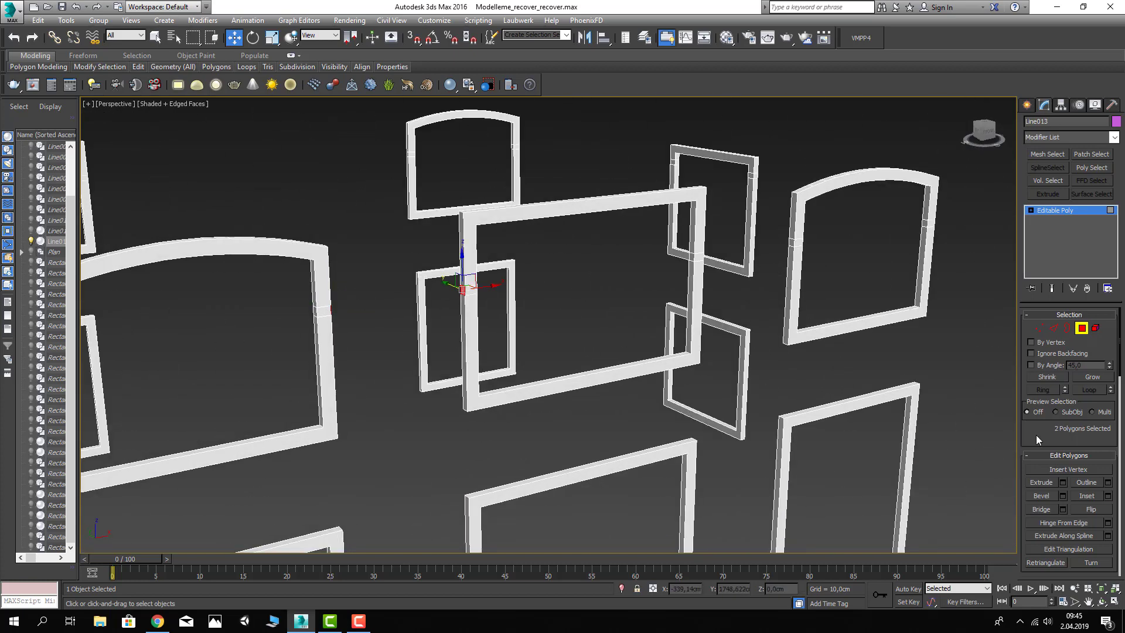
scroll(1069, 463, "down", 1)
left_click(1044, 490)
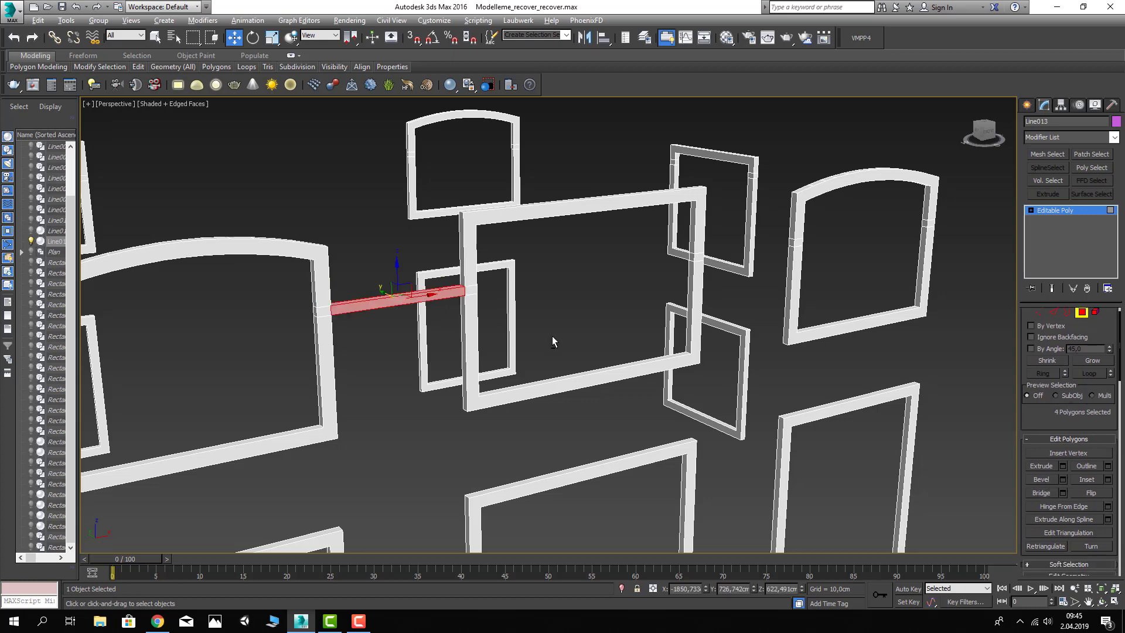
Step: Bridge a second pair of facing faces on the left and right frames
middle_click_drag(552, 336, 630, 373, "alt")
mouse_move(479, 322)
middle_mouse_down("alt")
mouse_move(470, 287)
mouse_move(438, 306)
mouse_move(237, 288)
mouse_move(265, 317)
mouse_move(336, 275)
middle_mouse_up("alt")
left_click(470, 287)
scroll(238, 287, "up", 5)
left_click(210, 280)
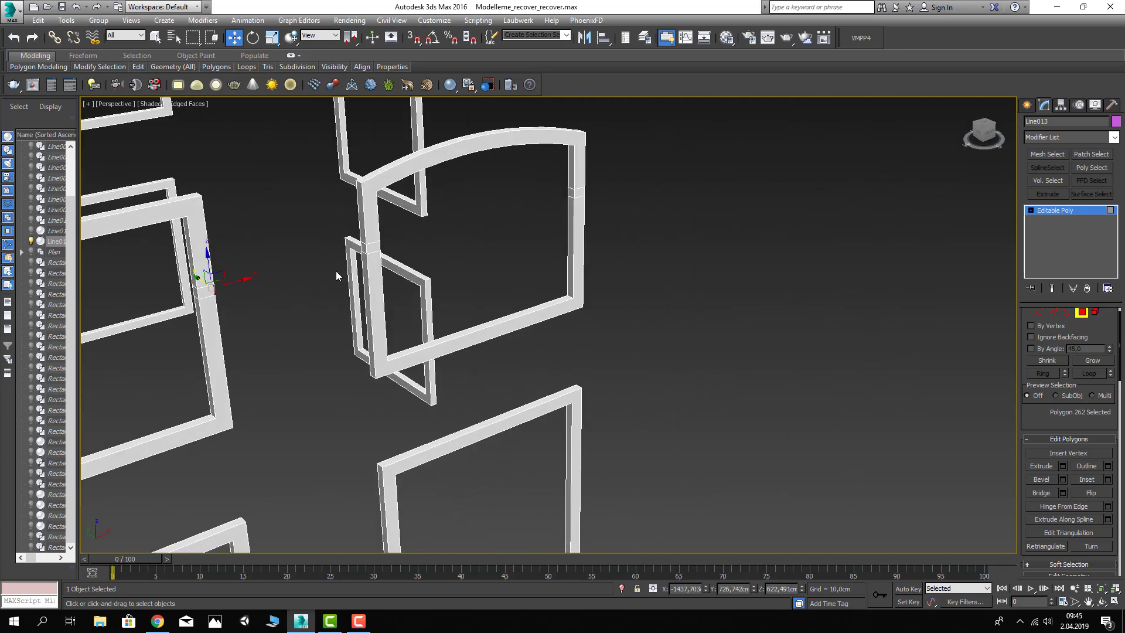
left_click(363, 251, "ctrl")
left_click(1041, 493)
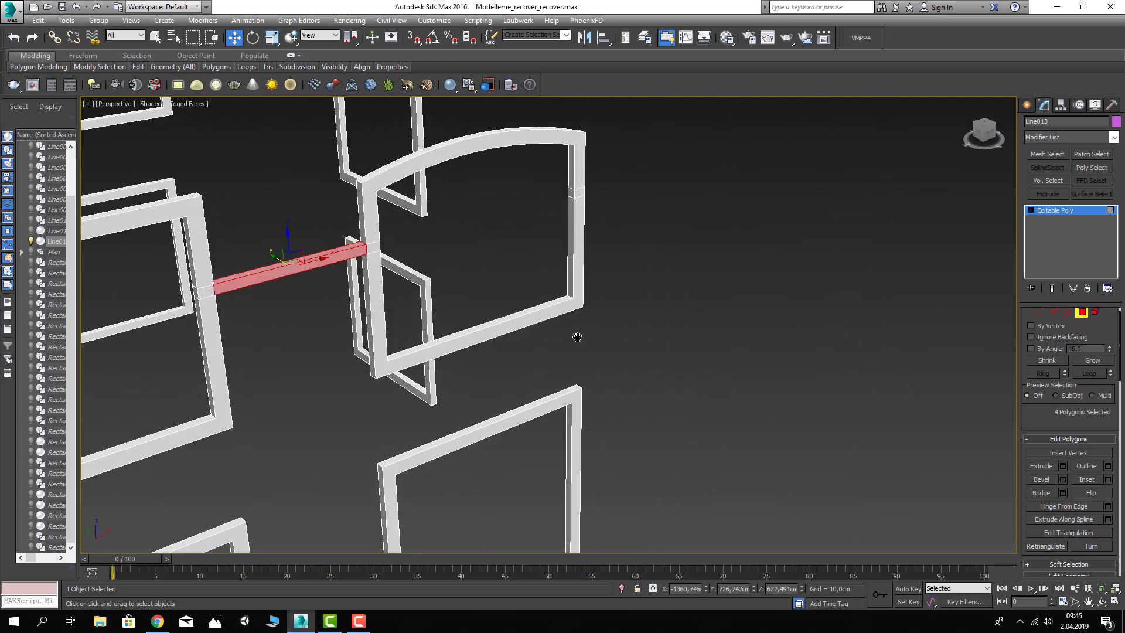
Step: Select faces on another left and right frame pair, then clear the selection
scroll(577, 337, "down", 5)
middle_click_drag(510, 372, 658, 352, "alt")
scroll(658, 351, "down", 3)
scroll(305, 346, "up", 5)
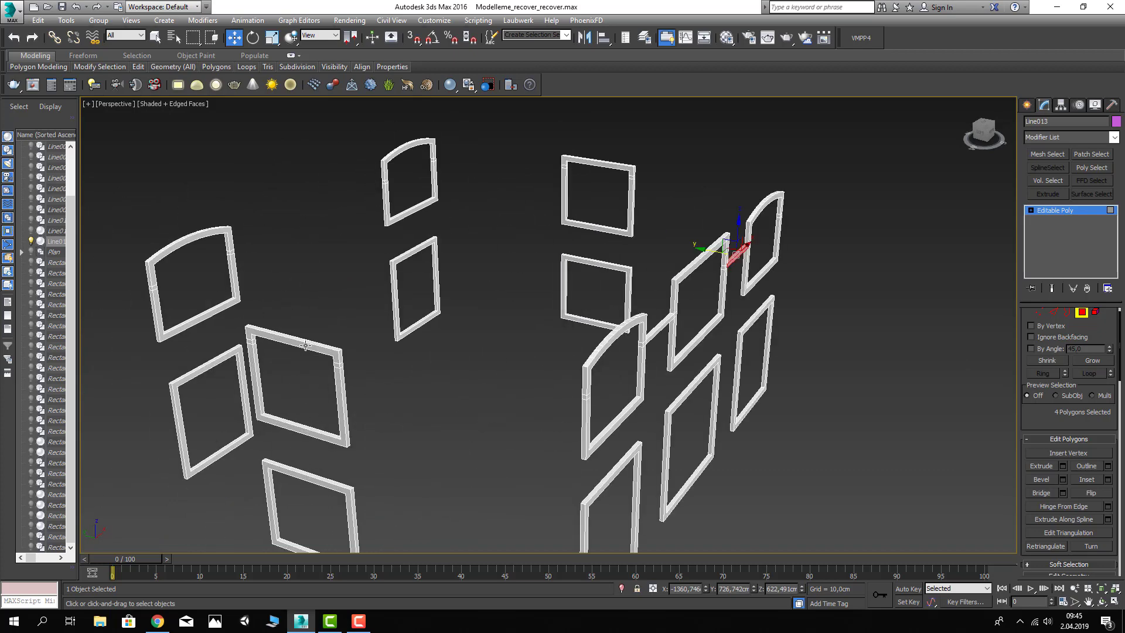
middle_click_drag(305, 346, 203, 384, "alt")
mouse_move(244, 338)
middle_mouse_down("alt")
mouse_move(359, 366)
mouse_move(395, 359)
mouse_move(276, 374)
mouse_move(602, 381)
mouse_move(604, 296)
middle_mouse_up("alt")
left_click(269, 358)
left_click(602, 287, "ctrl")
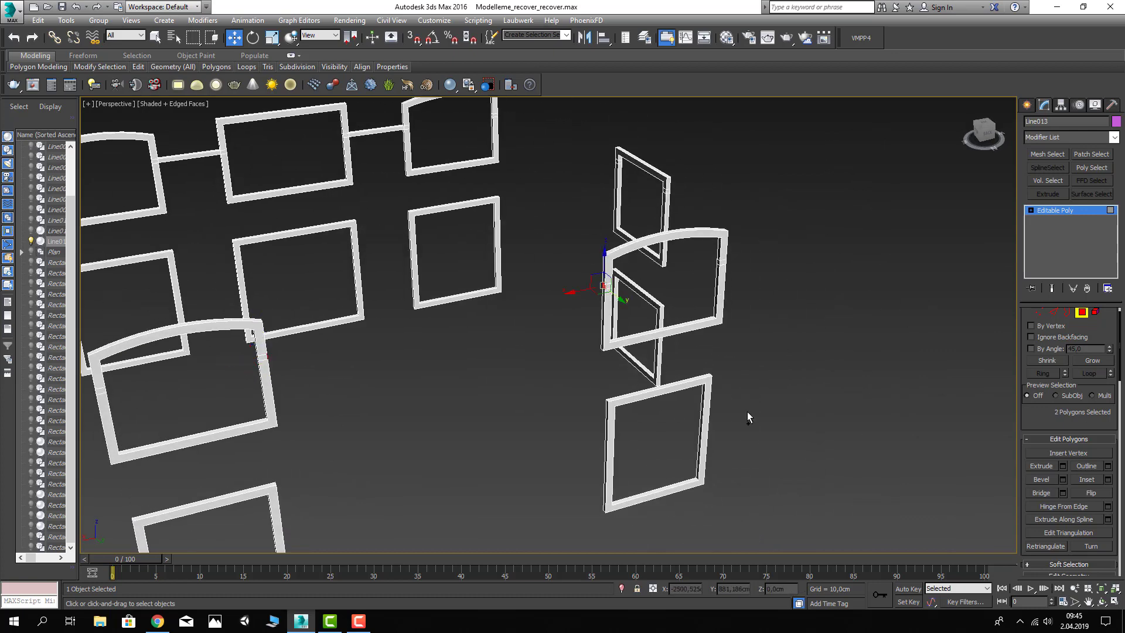
middle_click_drag(472, 367, 373, 322, "alt")
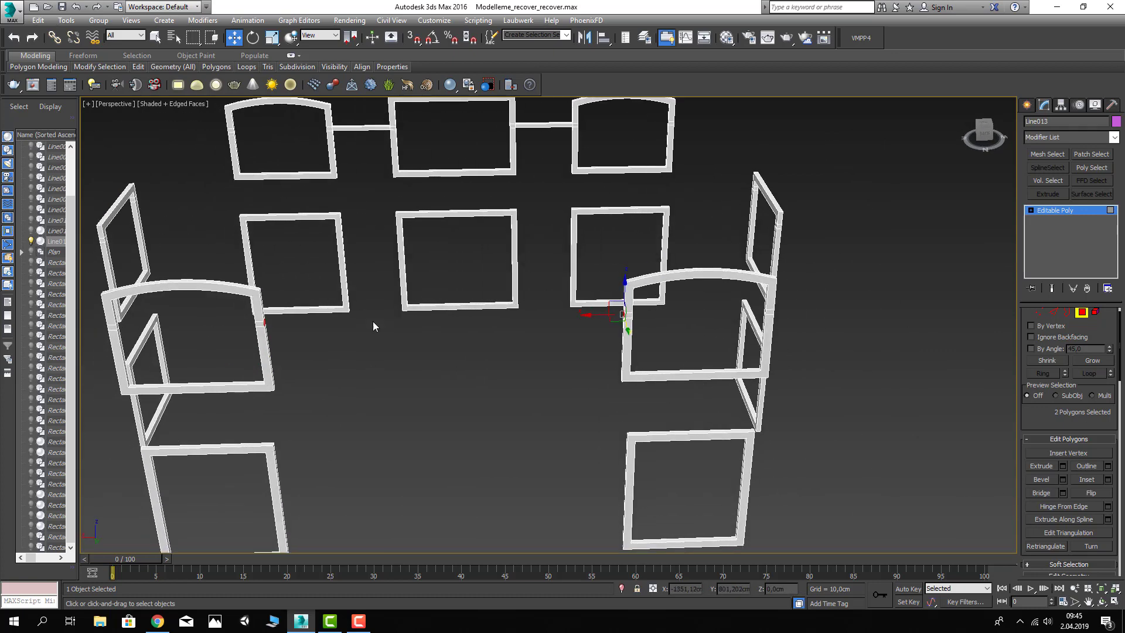
scroll(443, 354, "down", 3)
mouse_move(399, 382)
middle_mouse_down("alt")
mouse_move(285, 406)
mouse_move(365, 393)
mouse_move(470, 446)
middle_mouse_up("alt")
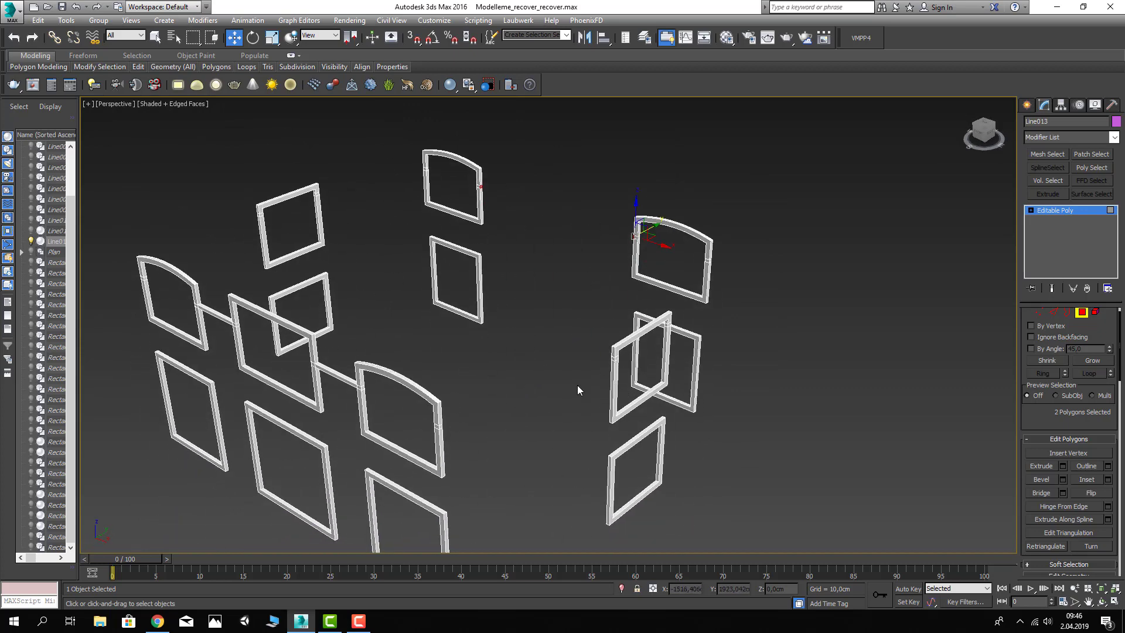
left_click(478, 424)
middle_click_drag(569, 382, 586, 328, "alt")
Step: Extrude the small end face on the frame post outward
scroll(586, 293, "up", 4)
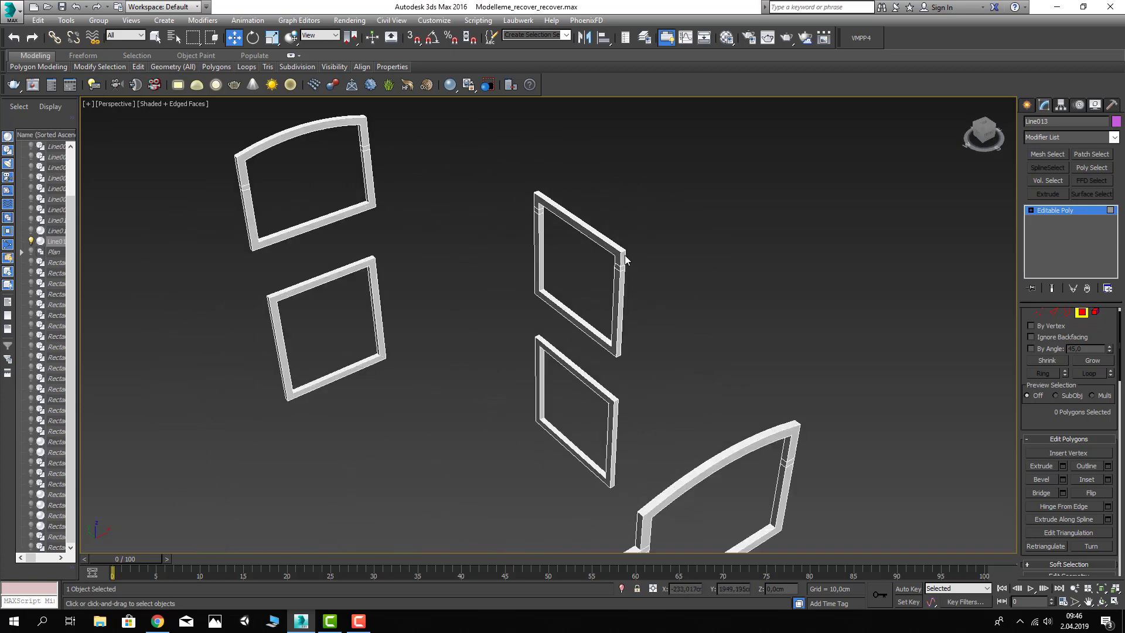
left_click(594, 247)
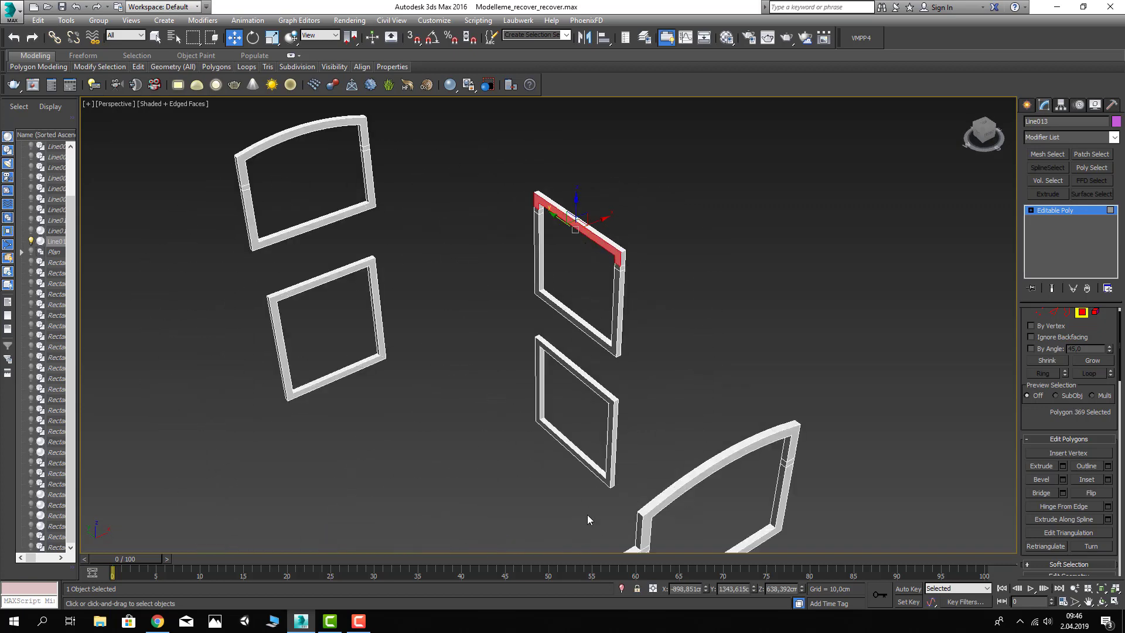
right_click(687, 589)
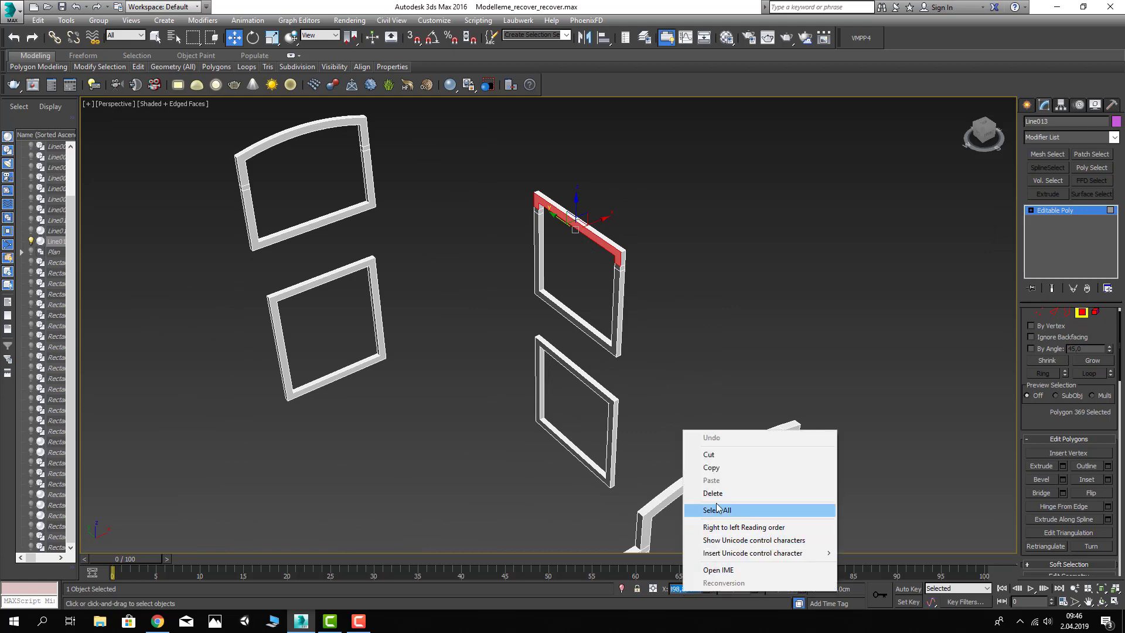
left_click(700, 488)
middle_click_drag(700, 489, 286, 414, "alt")
scroll(257, 381, "up", 5)
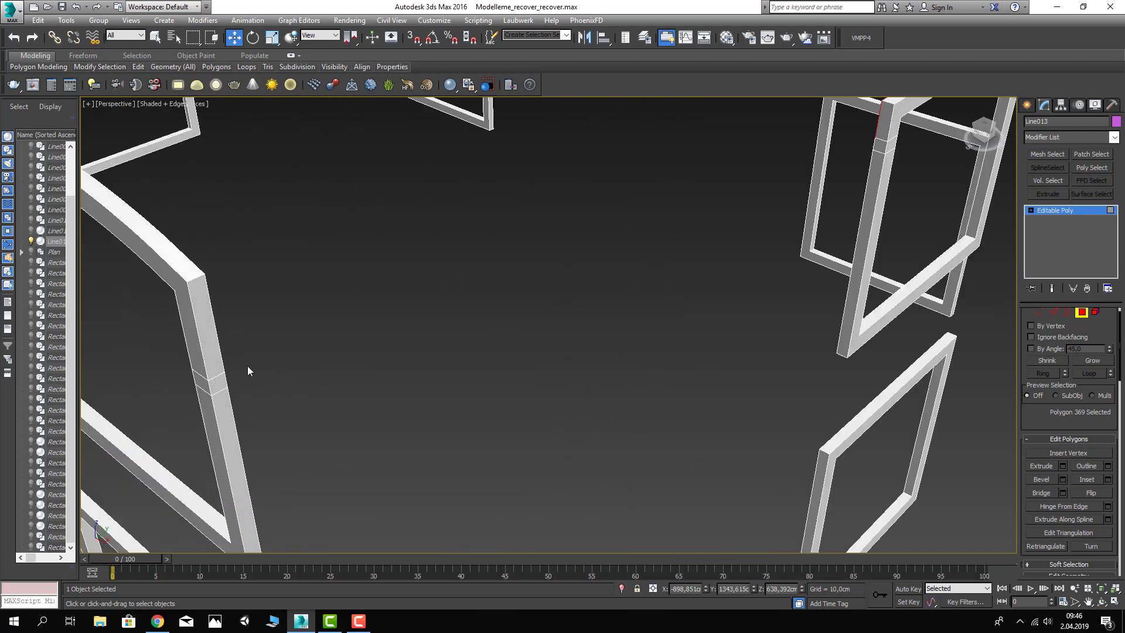
left_click(221, 378)
left_click(1041, 466)
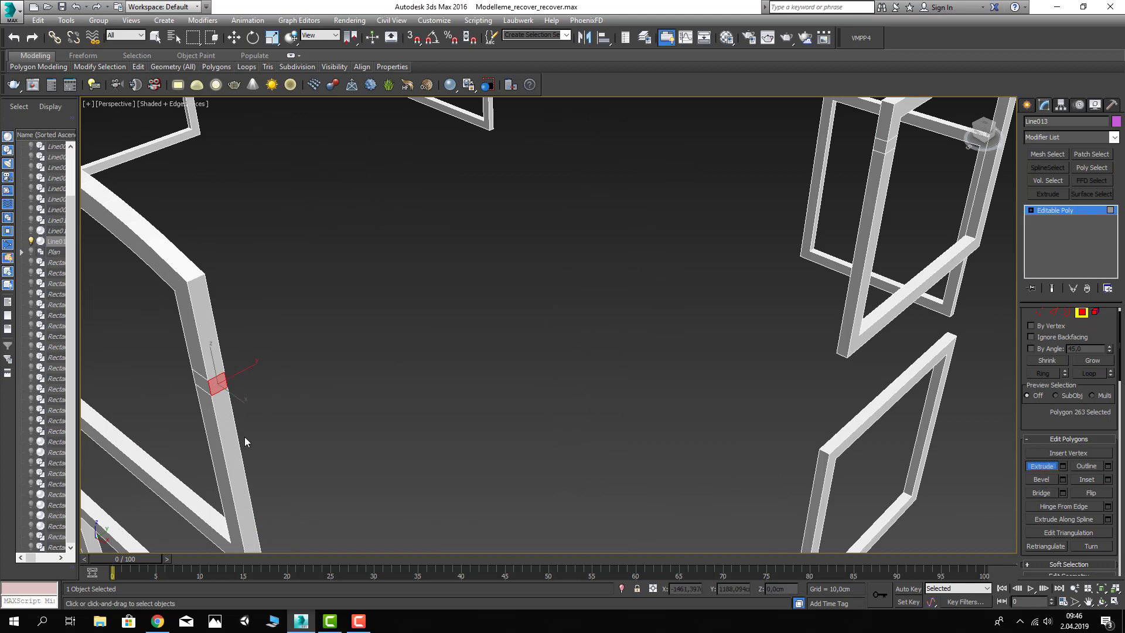
left_click_drag(215, 382, 280, 315)
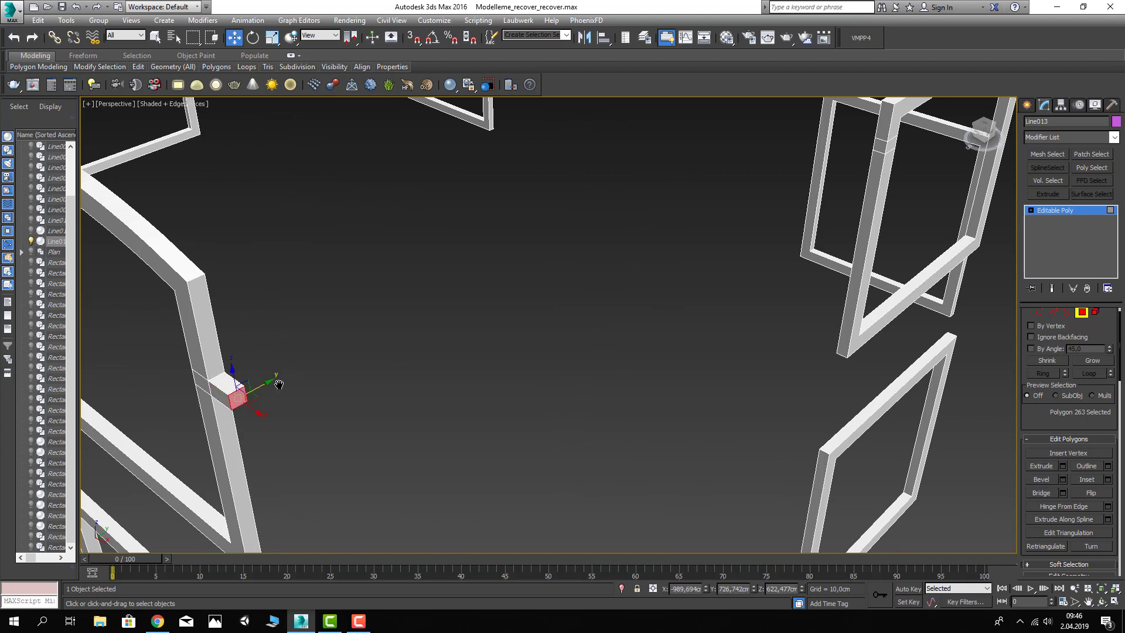
middle_click_drag(279, 384, 339, 356)
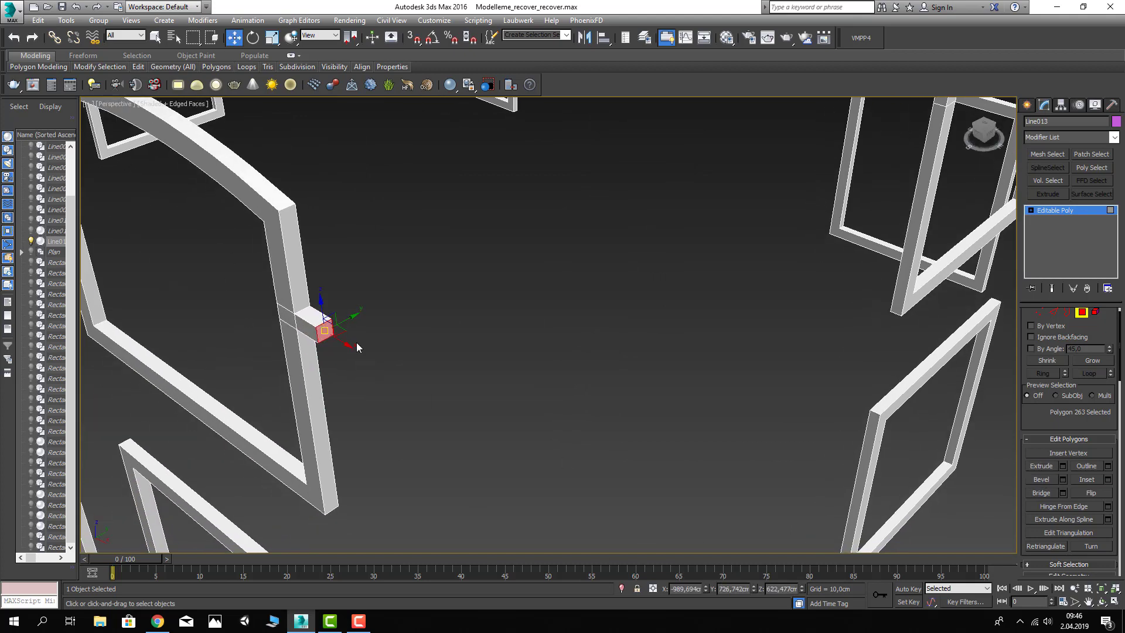
Step: Set the extruded end face's X position to 998,851 cm
double_click(684, 589)
type("998,851")
key("Return")
scroll(623, 434, "down", 2)
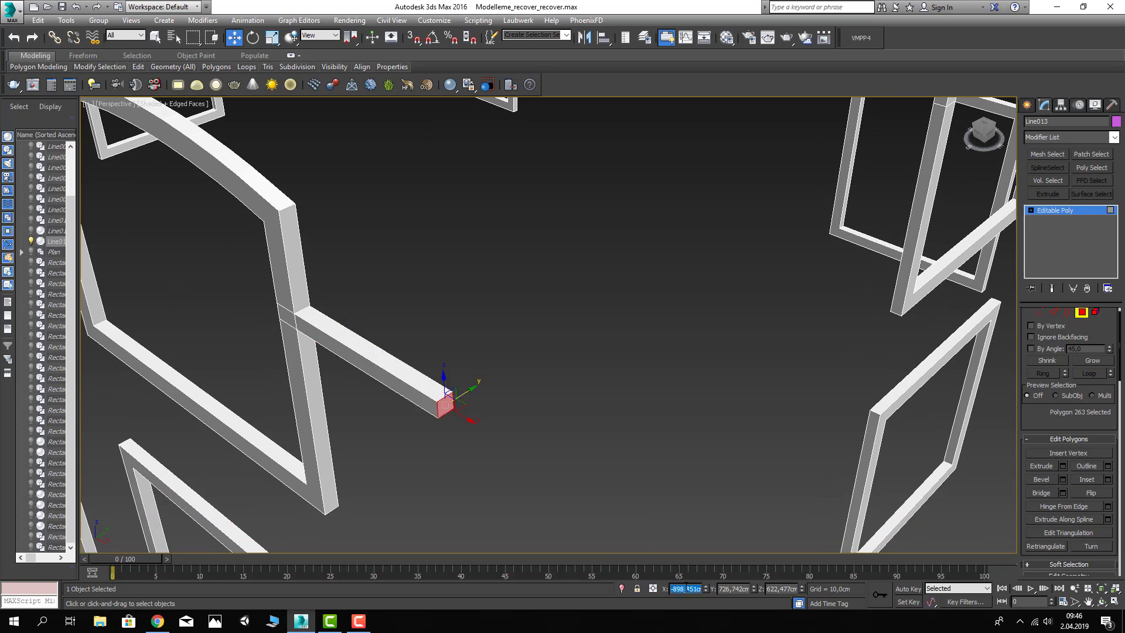
scroll(623, 435, "down", 2)
scroll(652, 430, "down", 5)
scroll(660, 435, "down", 1)
scroll(623, 411, "up", 2)
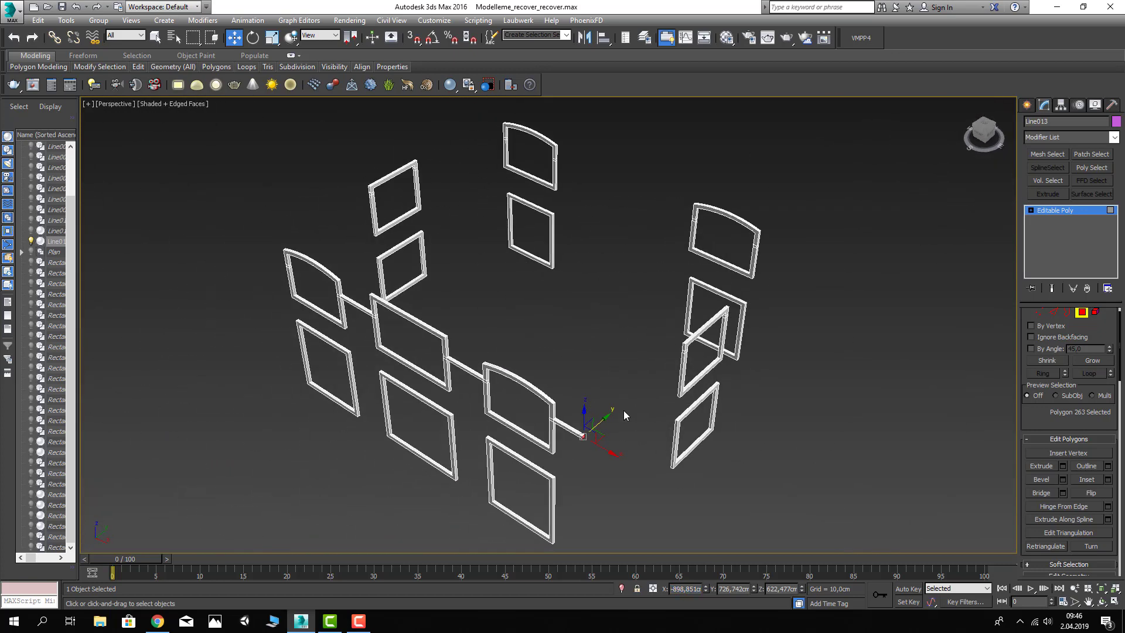
scroll(624, 410, "up", 3)
scroll(715, 384, "up", 3)
scroll(723, 388, "down", 1)
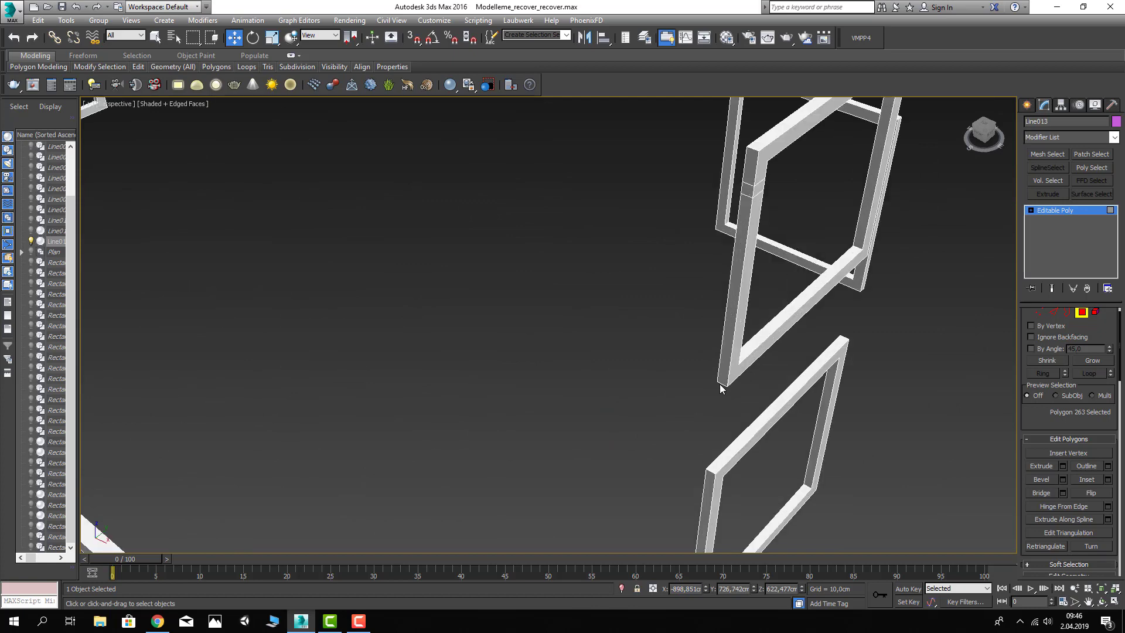
scroll(704, 396, "down", 4)
Step: Extrude the selected end polygon 10 cm with Extrude Settings
left_click(1062, 465)
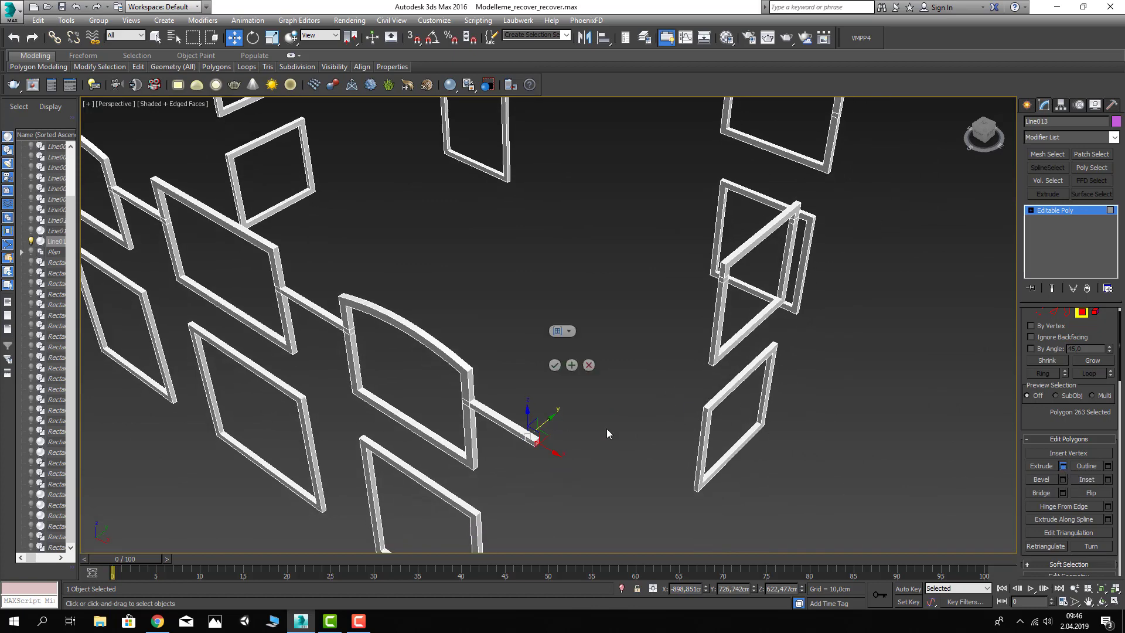
type("10")
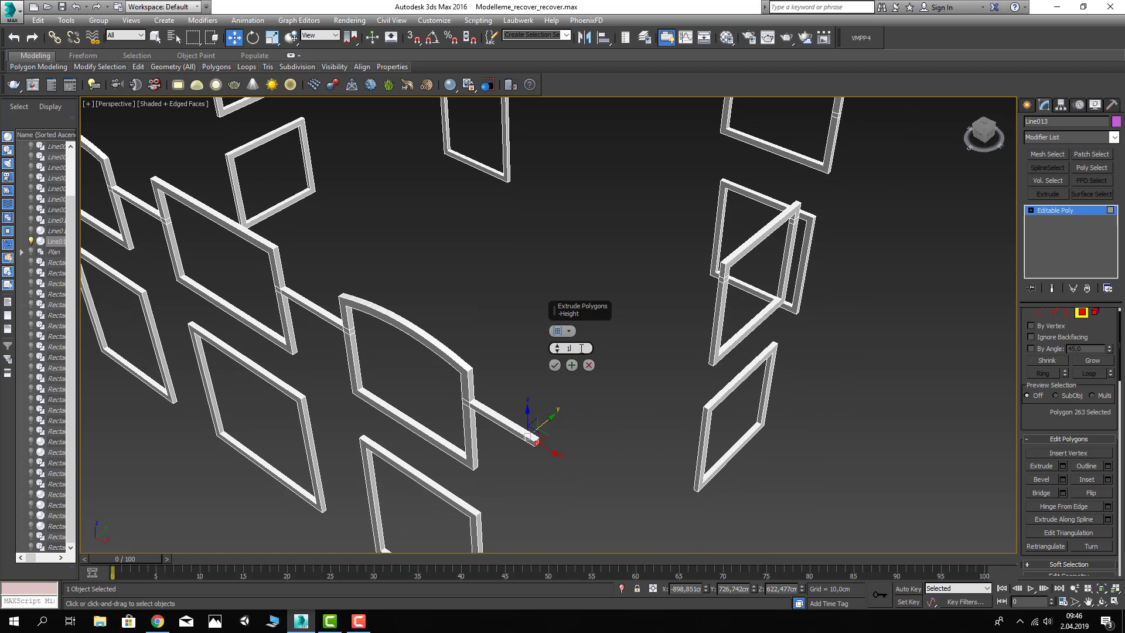
key("Return")
left_click(556, 366)
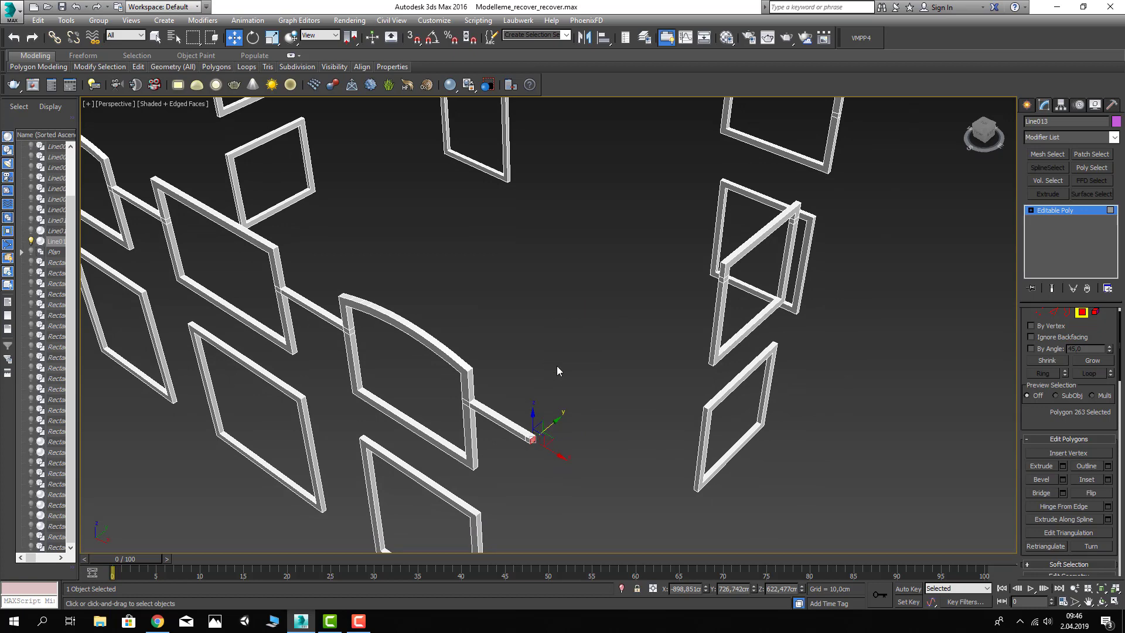
Step: Bridge the extruded bar's end face to the far frame
mouse_move(557, 366)
middle_mouse_down("alt")
mouse_move(497, 403)
mouse_move(539, 452)
mouse_move(659, 392)
middle_mouse_up("alt")
left_click(540, 451)
left_click(490, 432)
scroll(575, 293, "up", 3)
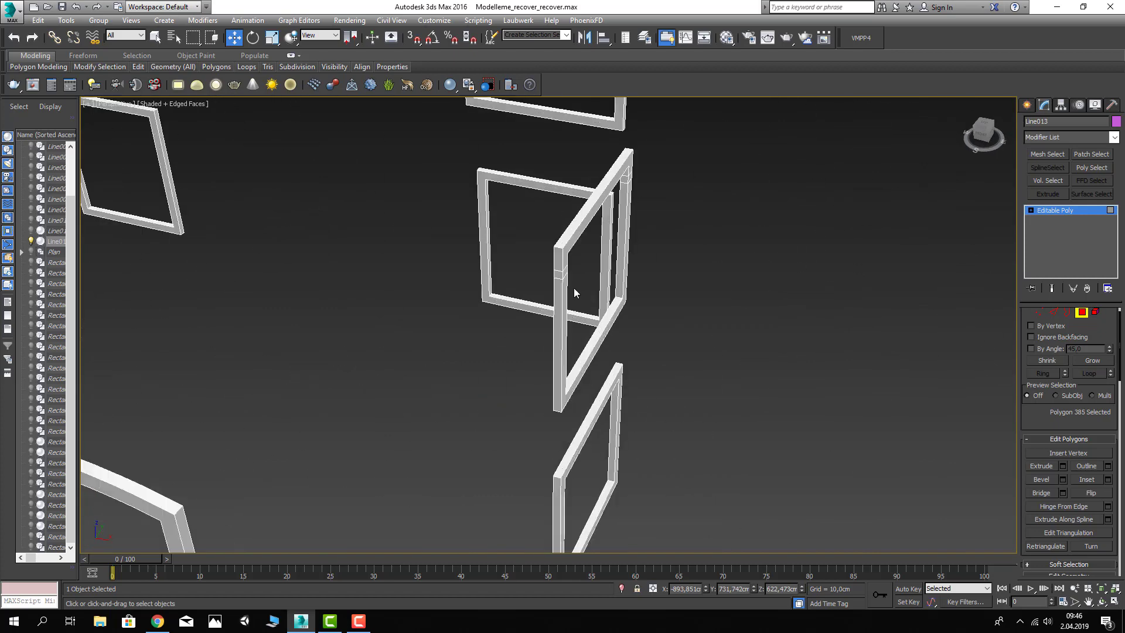
left_click(1041, 495)
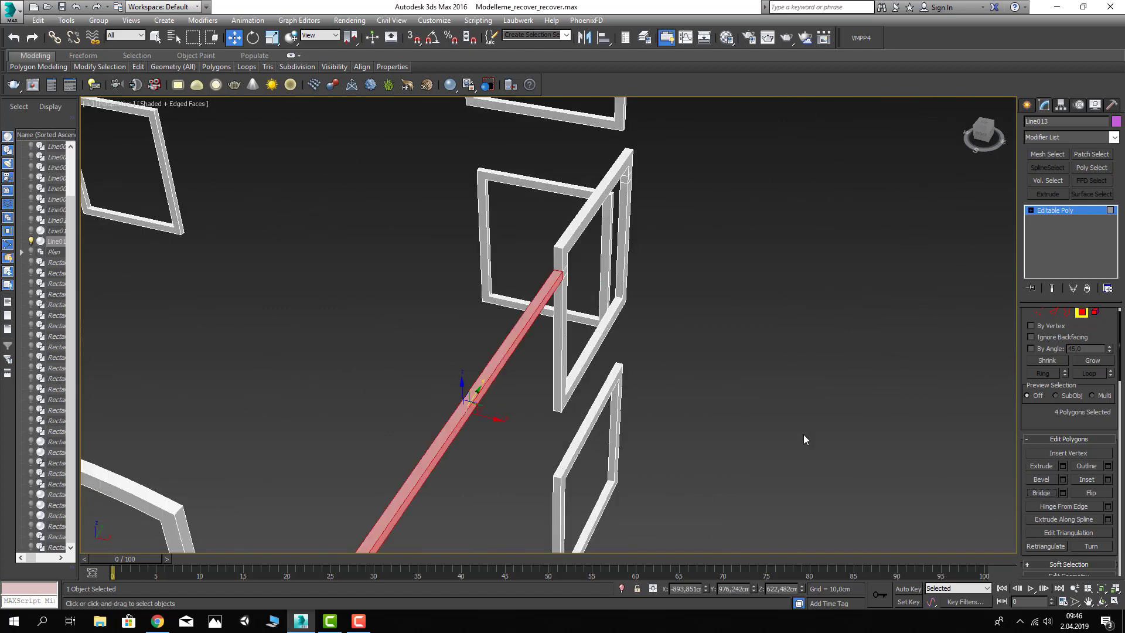
left_click(749, 378)
Step: Copy the arched frame polygon's Y position, 1855,74 cm
scroll(750, 378, "down", 5)
mouse_move(713, 401)
middle_mouse_down("alt")
mouse_move(651, 392)
mouse_move(586, 404)
middle_mouse_up("alt")
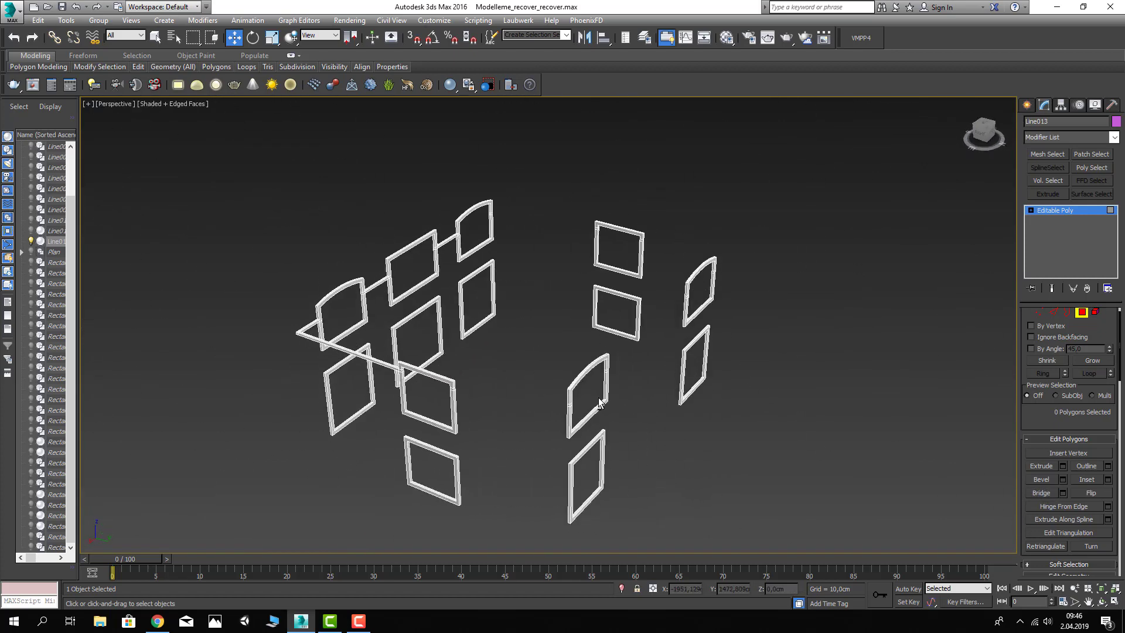
scroll(520, 414, "up", 4)
middle_click_drag(532, 437, 621, 434, "alt")
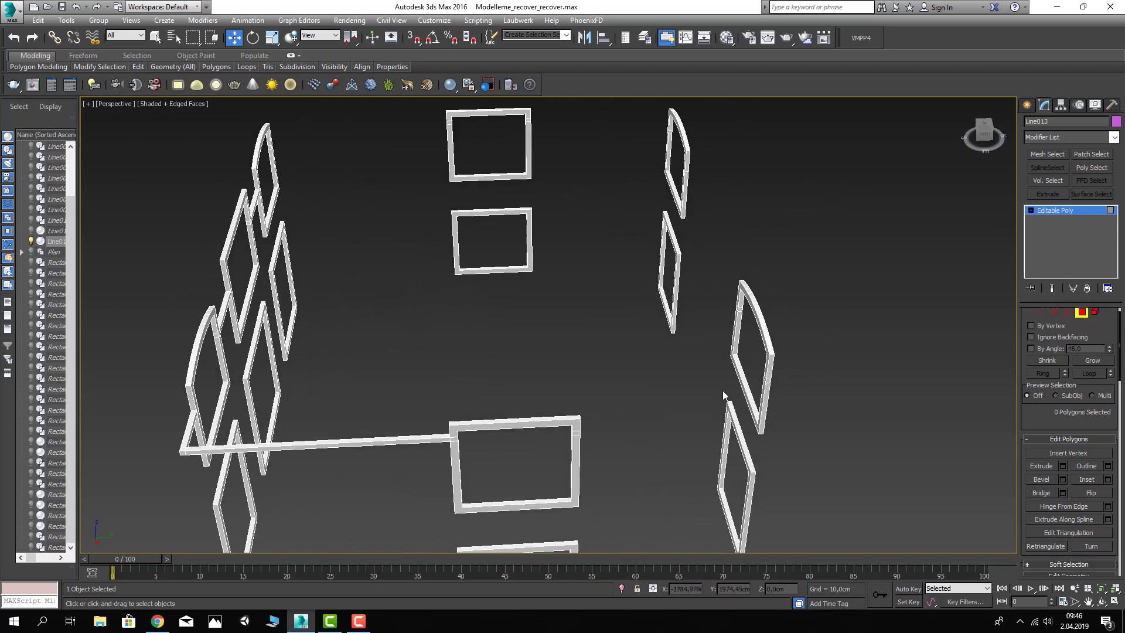
scroll(807, 315, "up", 4)
left_click(790, 326)
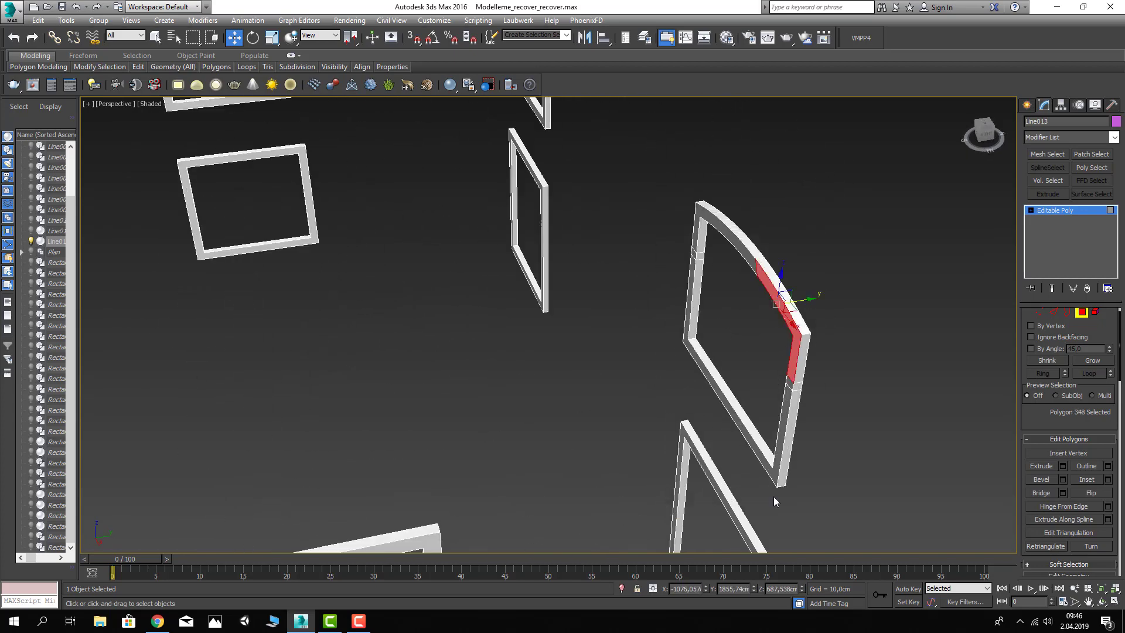
double_click(733, 588)
right_click(733, 590)
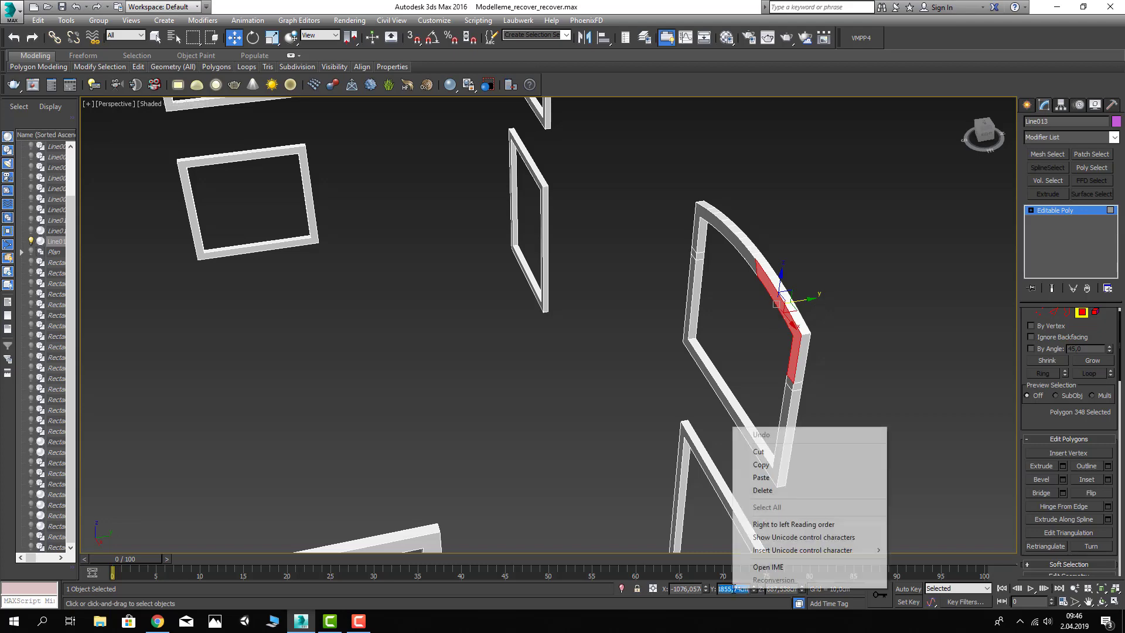
left_click(762, 464)
Step: Extrude another bar's end face and move it to Y 1855,74 cm
scroll(609, 420, "down", 5)
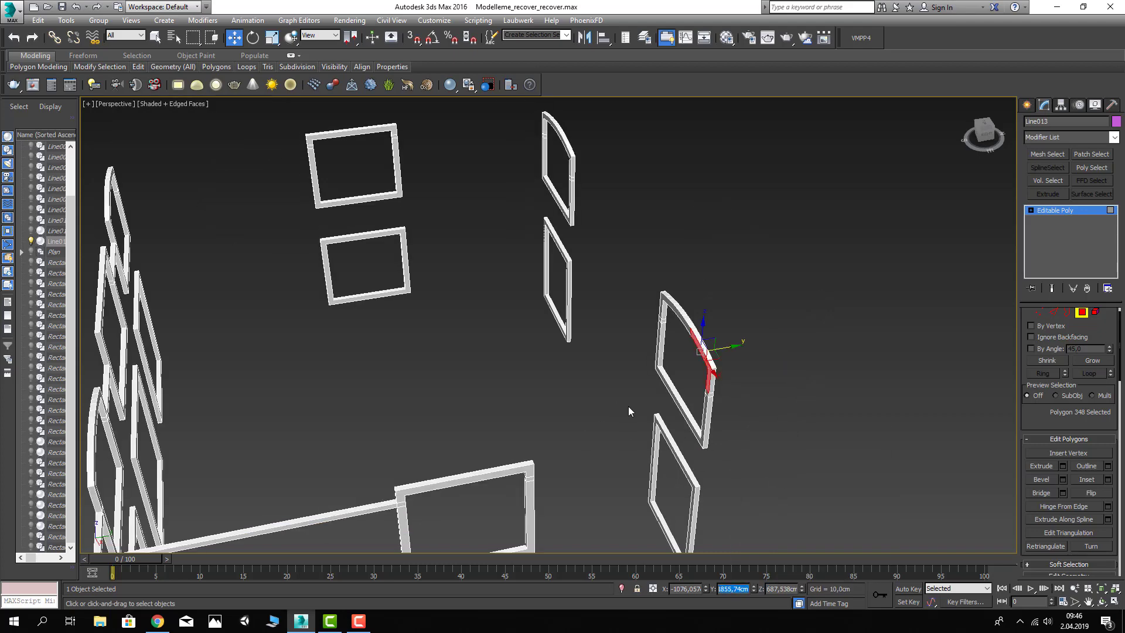
scroll(598, 410, "down", 4)
scroll(571, 413, "down", 3)
key("F4")
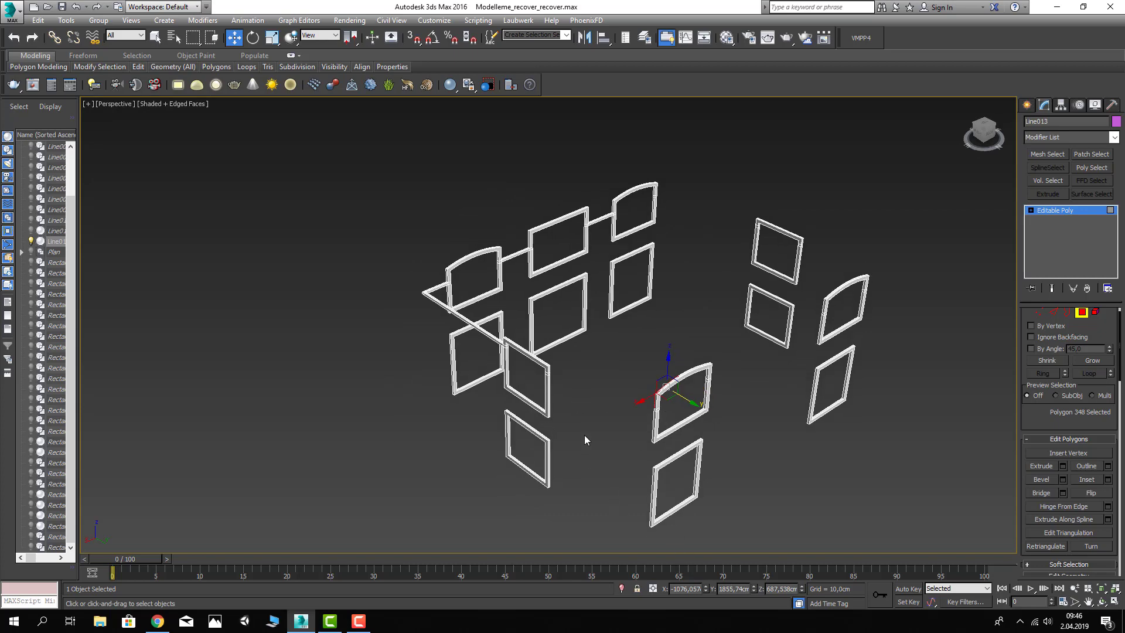
scroll(585, 436, "up", 3)
scroll(523, 356, "up", 3)
left_click(525, 357)
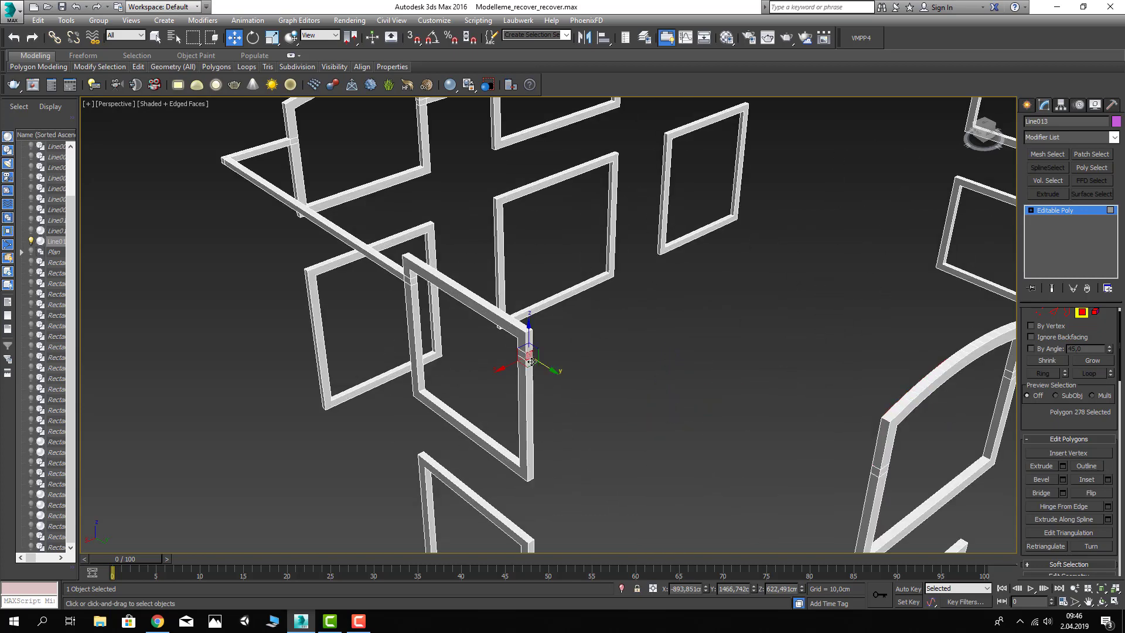
left_click(1039, 466)
left_click_drag(529, 355, 568, 379)
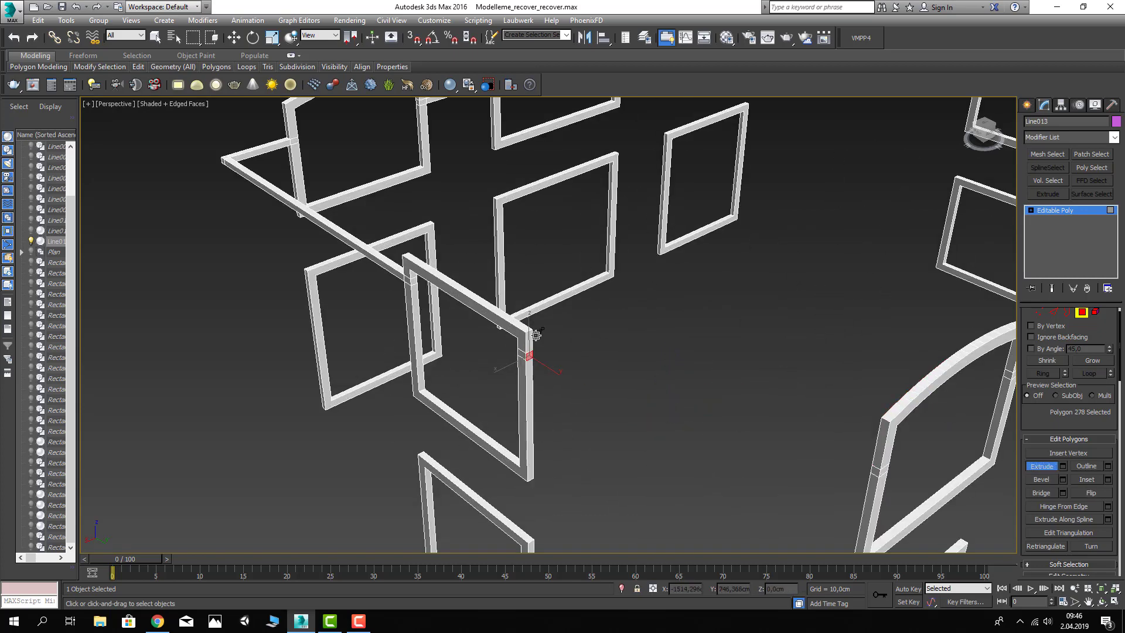
right_click(568, 379)
double_click(737, 589)
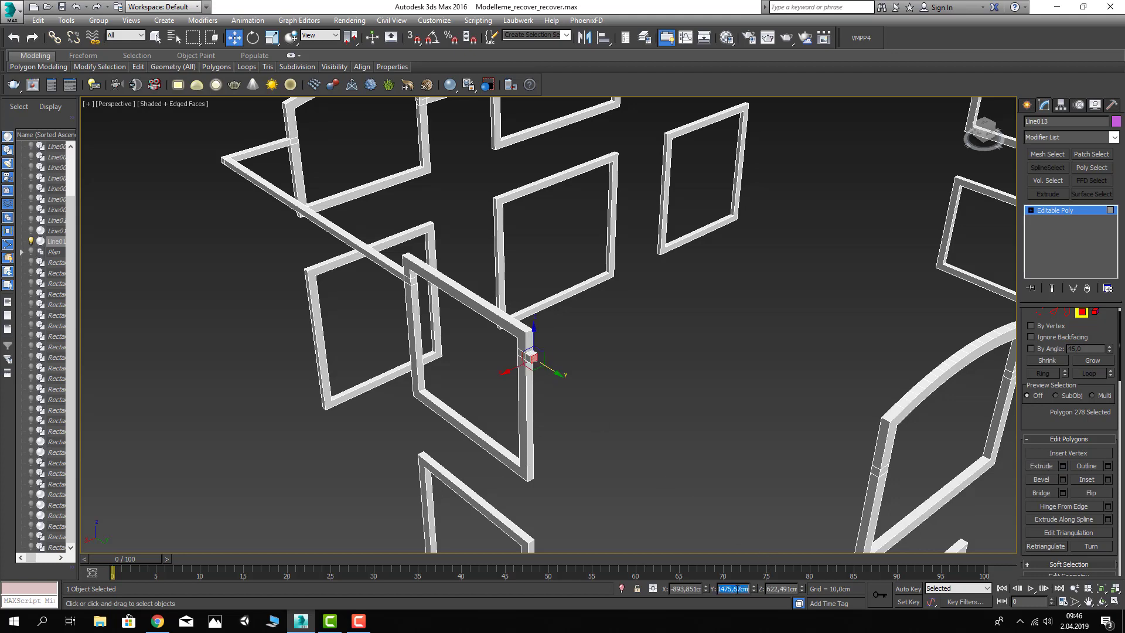
type("1855,74")
key("Return")
Step: Extrude that bar end a further 10 cm with Extrude Settings
middle_click_drag(923, 440, 658, 406)
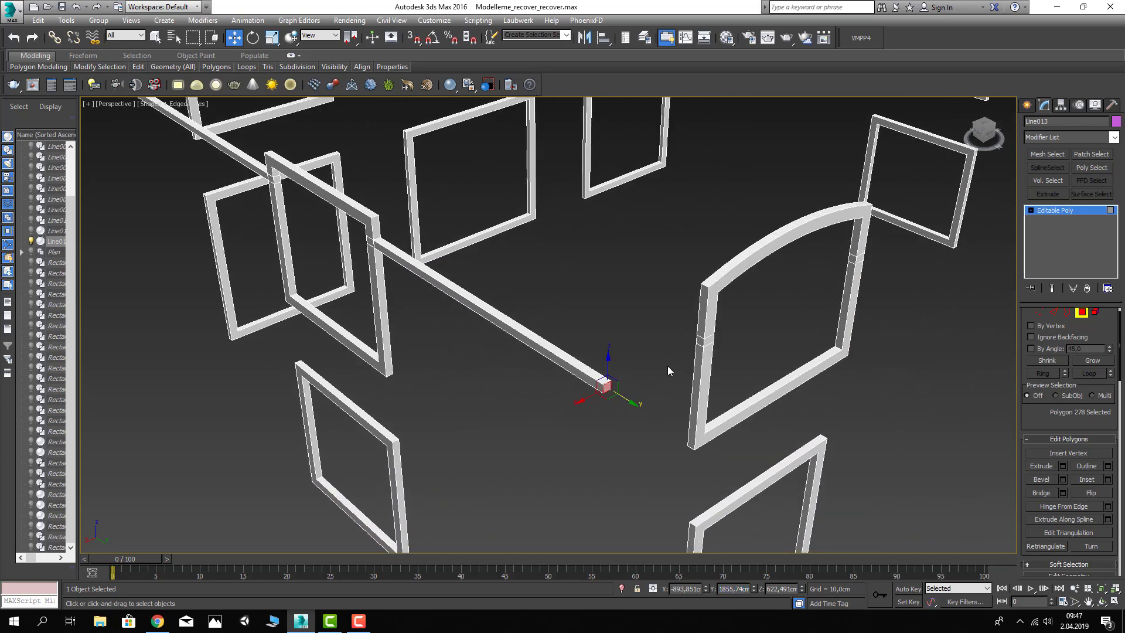
mouse_move(669, 371)
middle_mouse_down("alt")
mouse_move(696, 364)
mouse_move(517, 291)
middle_mouse_up("alt")
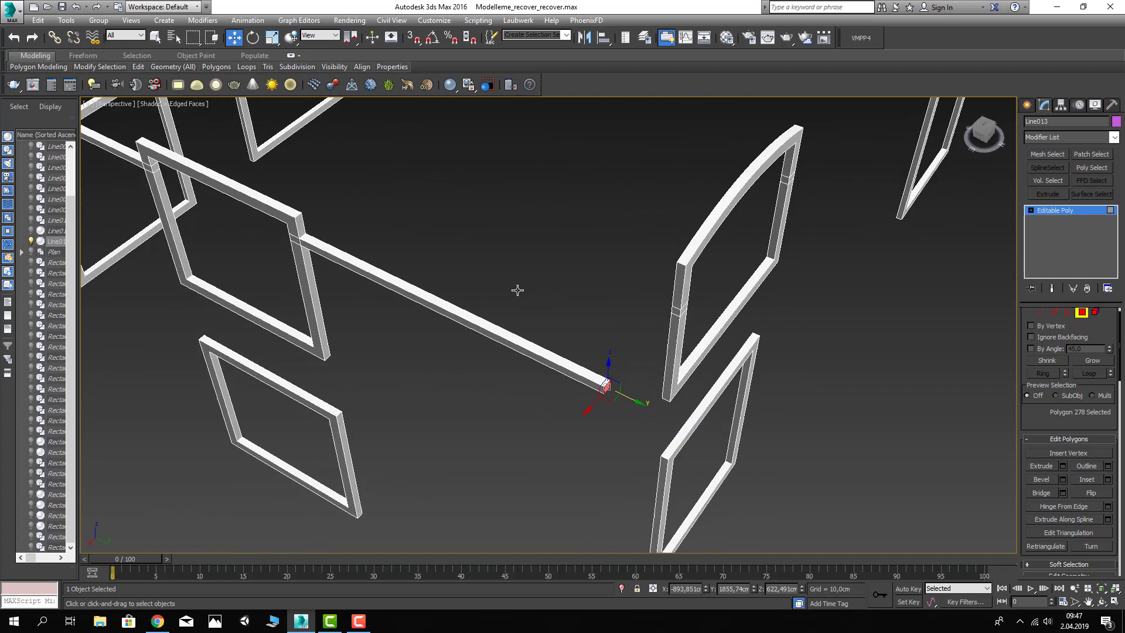
left_click(1063, 466)
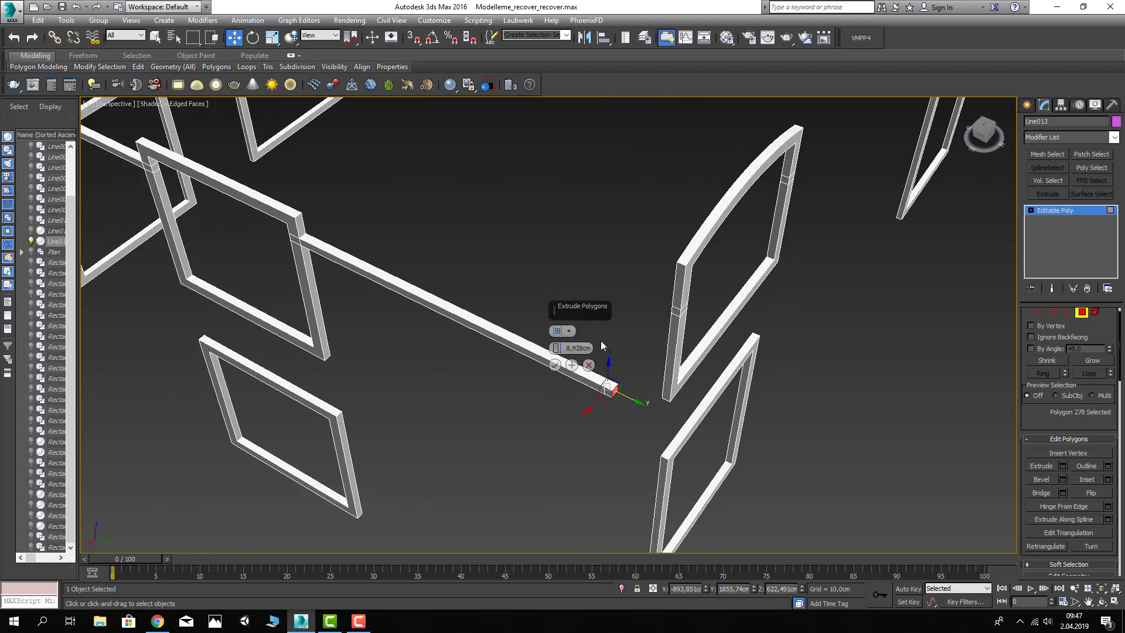
double_click(582, 348)
type("15")
key("Return")
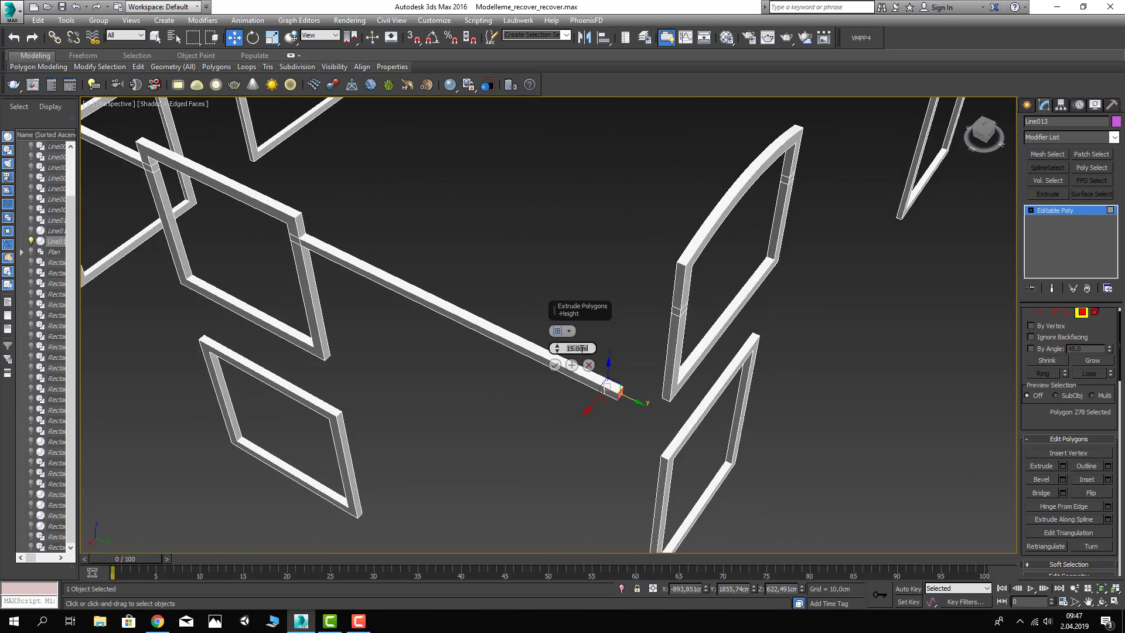
type("10")
key("Return")
left_click(555, 366)
Step: Bridge the bar's new end face to the arched frame's side face
mouse_move(557, 371)
middle_mouse_down("alt")
mouse_move(527, 377)
mouse_move(666, 442)
mouse_move(722, 336)
middle_mouse_up("alt")
left_click(620, 394)
left_click(706, 342, "ctrl")
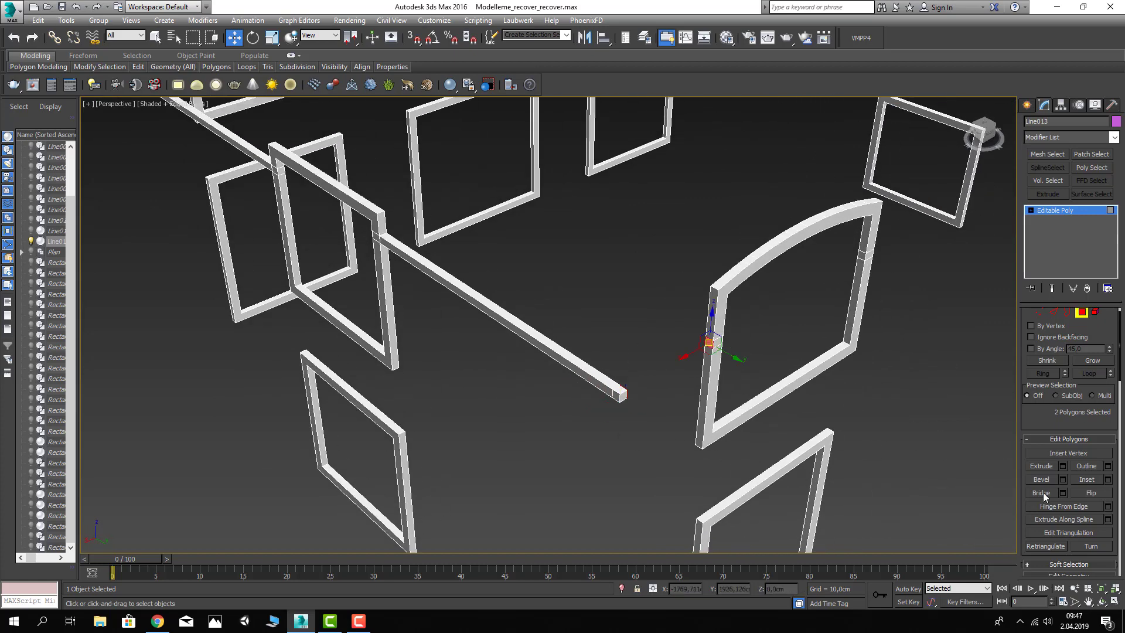
left_click(1043, 493)
left_click(904, 385)
scroll(803, 360, "down", 5)
Step: Select edge polygons on two arched frames and drag-extrude them into short stubs
scroll(765, 304, "down", 2)
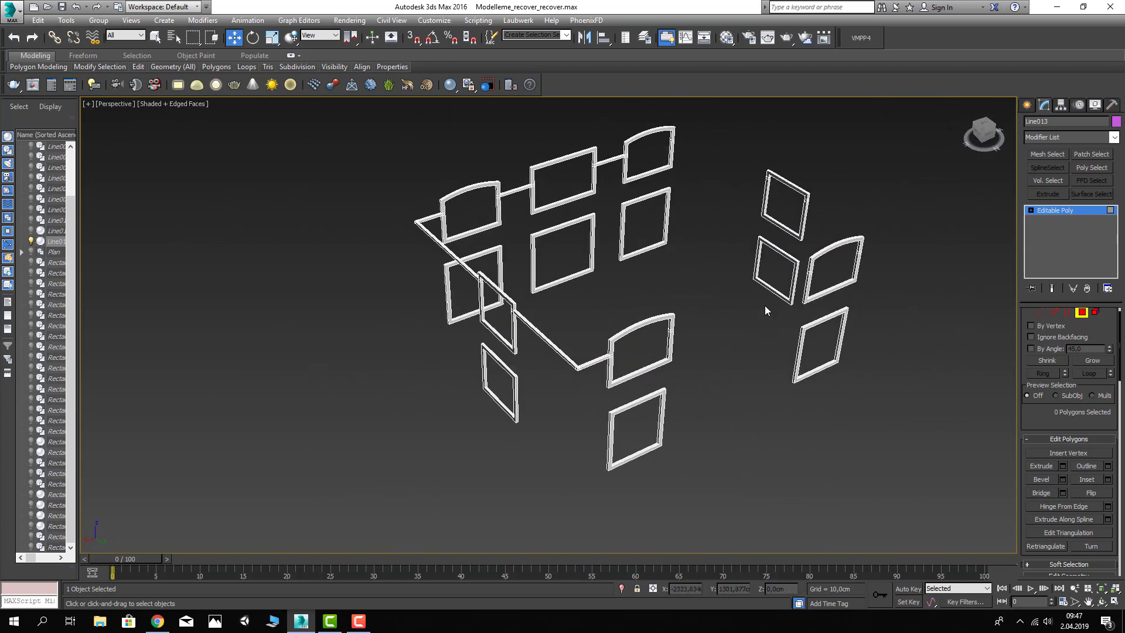
mouse_move(765, 304)
middle_mouse_down("alt")
mouse_move(748, 318)
mouse_move(716, 315)
middle_mouse_up("alt")
scroll(502, 266, "up", 3)
scroll(474, 272, "up", 3)
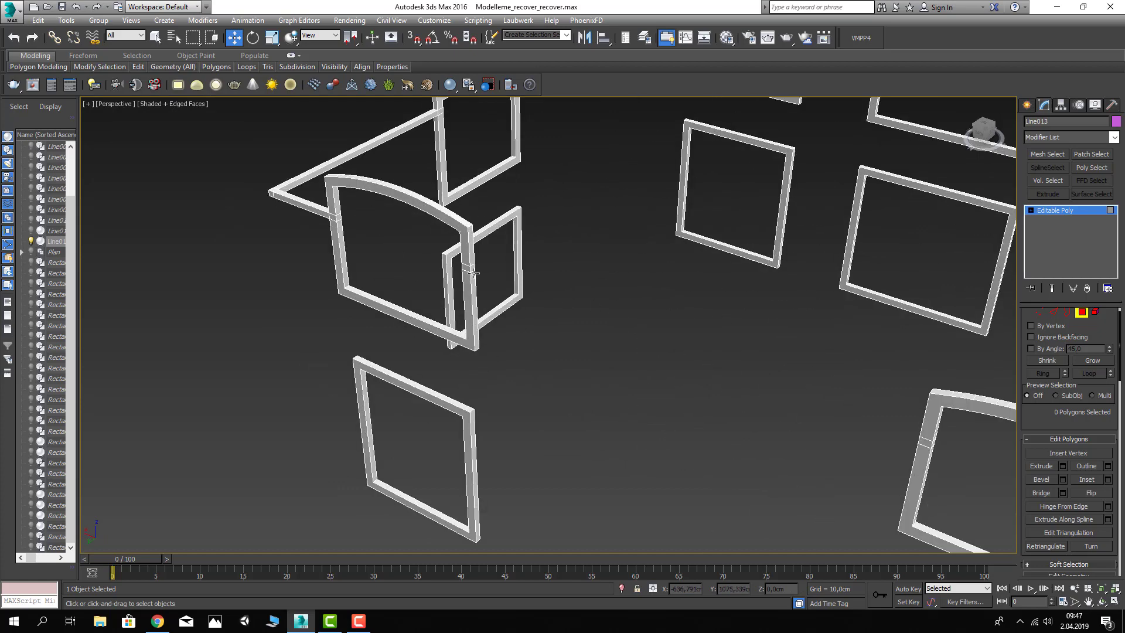
left_click(475, 272)
middle_click_drag(683, 415, 799, 294, "alt")
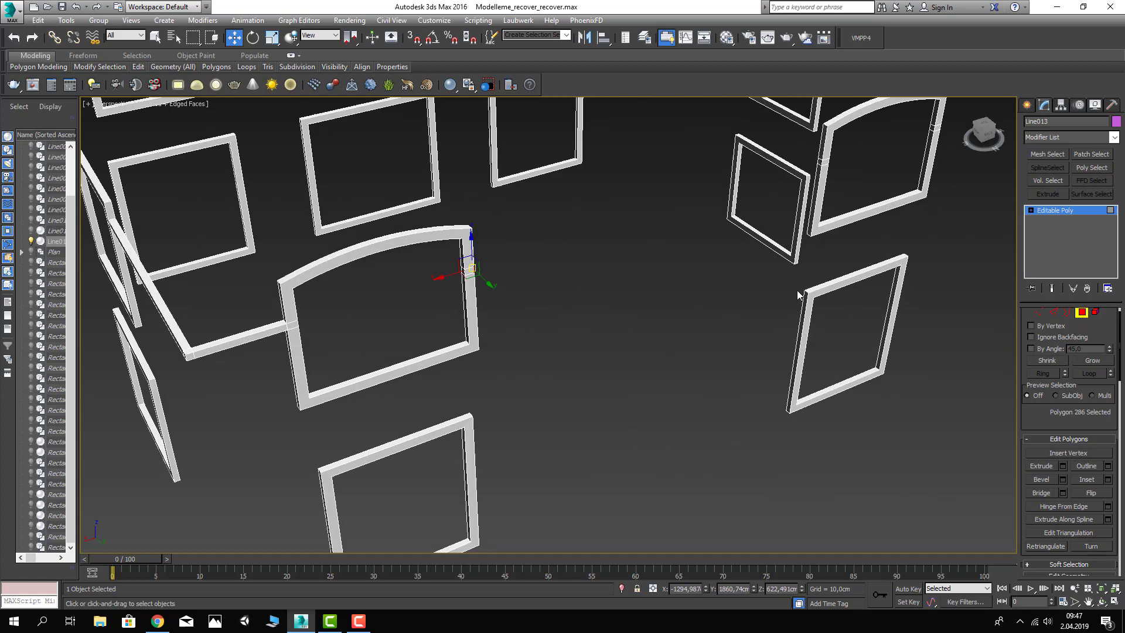
left_click(826, 154, "ctrl")
left_click(1042, 466)
middle_click_drag(712, 220, 738, 310)
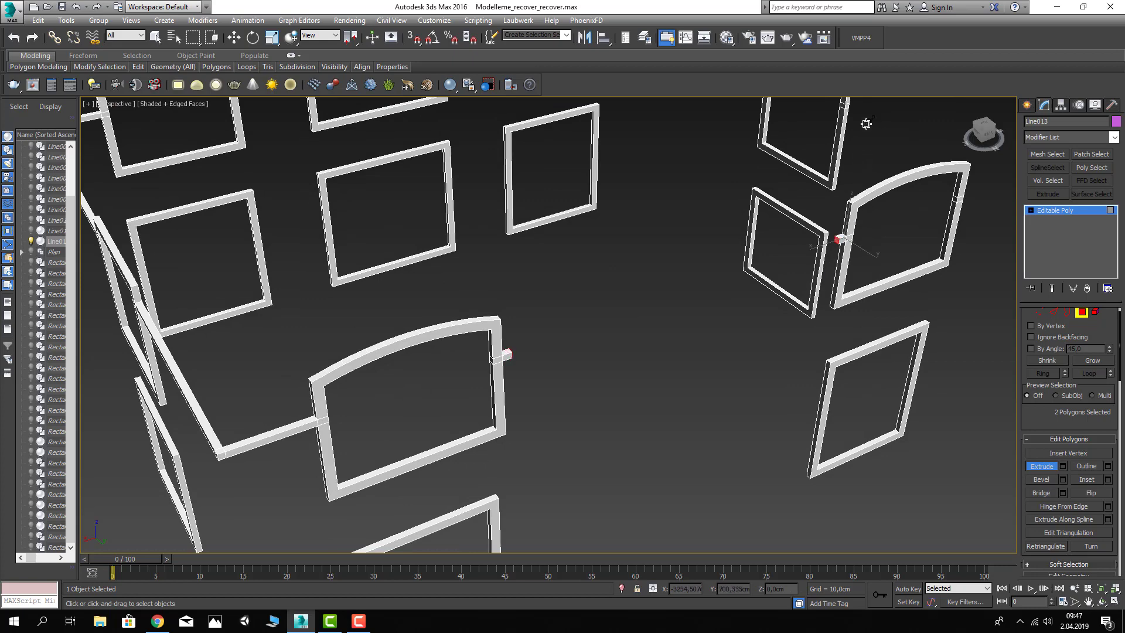
left_click_drag(842, 242, 864, 120)
key("w")
Step: Select a window frame's top bar, edit its X position, then clear the selection
mouse_move(762, 246)
middle_mouse_down("alt")
mouse_move(716, 319)
mouse_move(532, 228)
mouse_move(726, 303)
mouse_move(697, 322)
mouse_move(683, 216)
mouse_move(832, 384)
middle_mouse_up("alt")
scroll(605, 272, "up", 5)
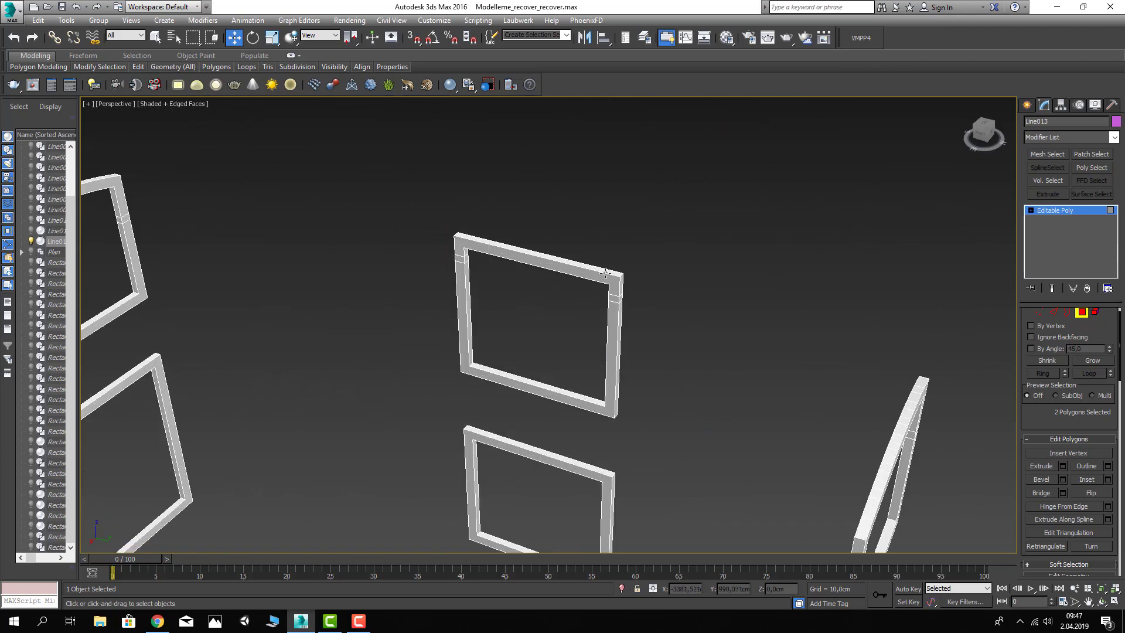
left_click(604, 275)
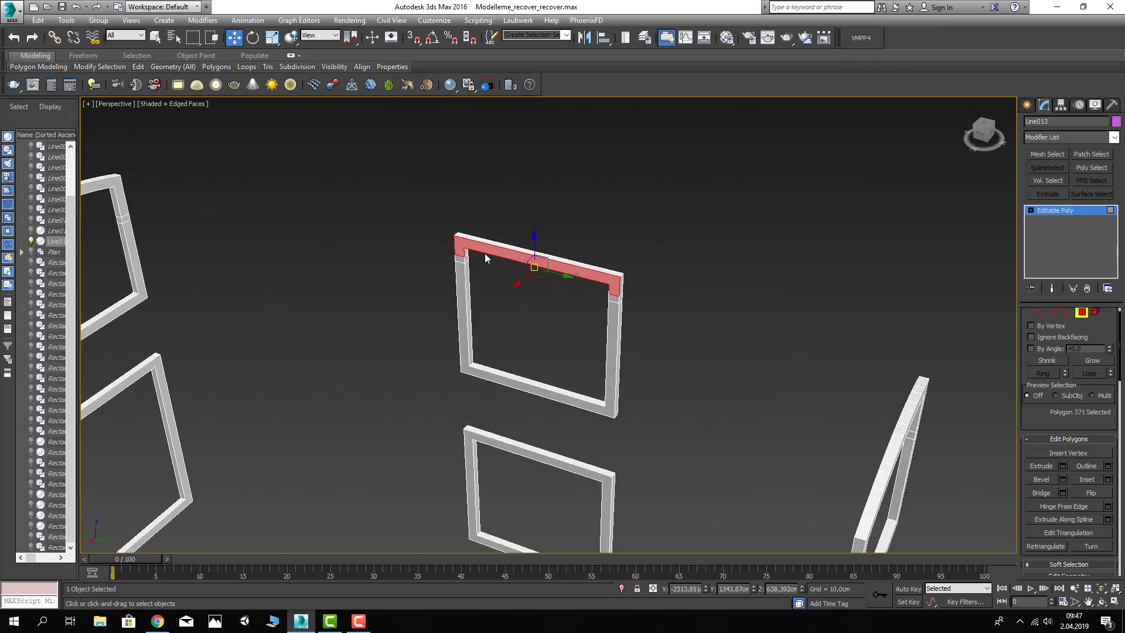
double_click(687, 588)
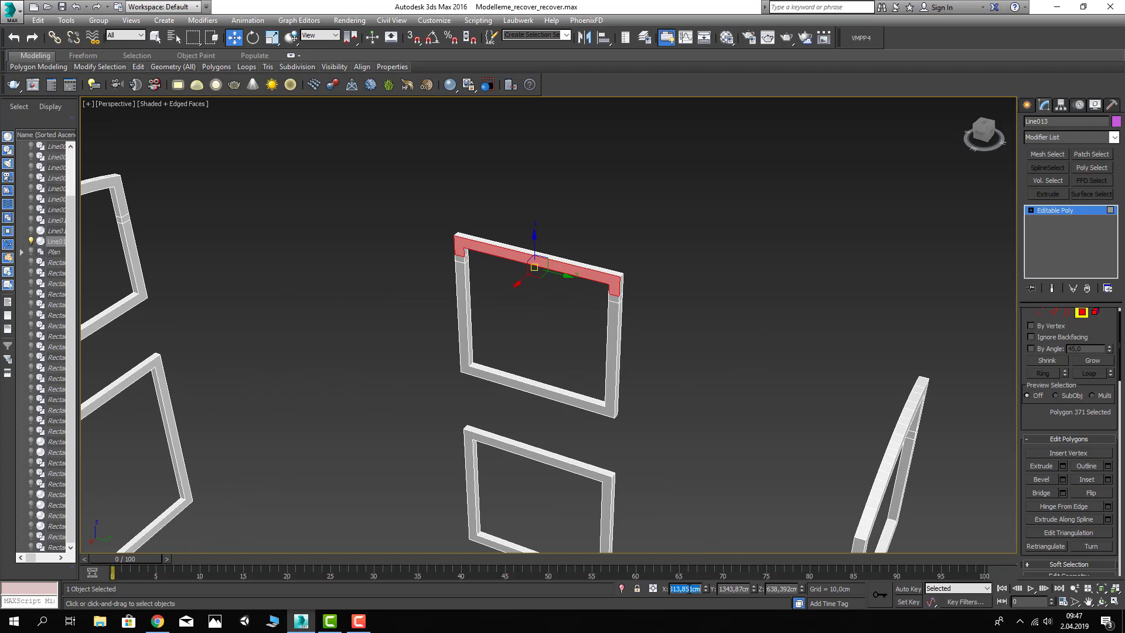
left_click(702, 409)
scroll(690, 379, "down", 5)
middle_click_drag(689, 379, 527, 363, "alt")
scroll(527, 364, "down", 3)
Step: Move the arched frame's side face to X -2313,851
scroll(407, 378, "up", 3)
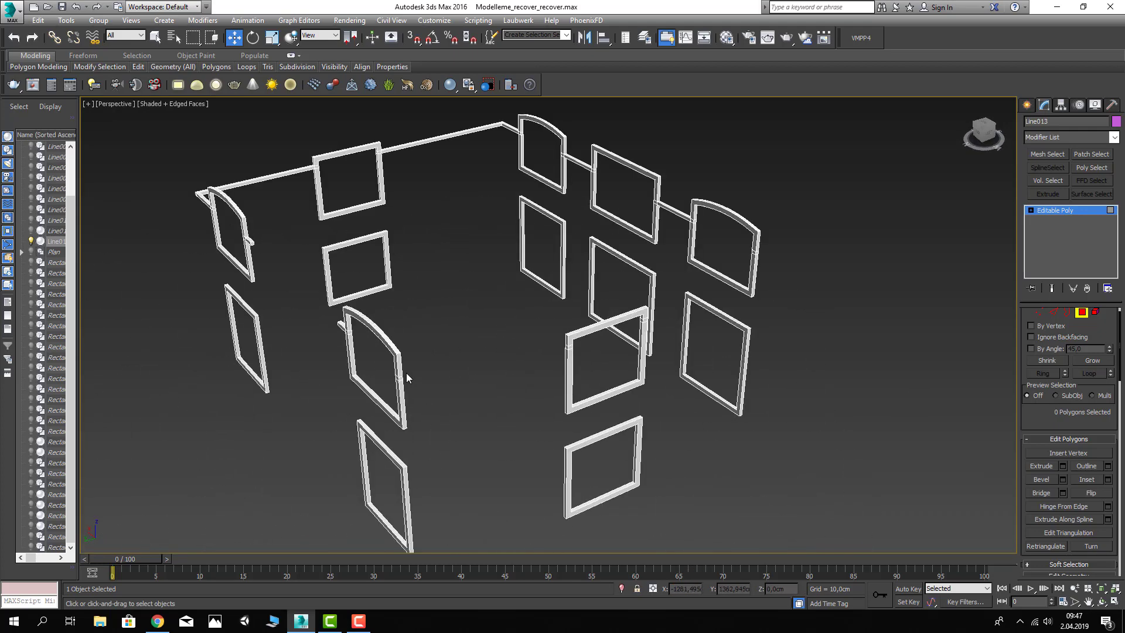
left_click(400, 378)
left_click(1037, 466)
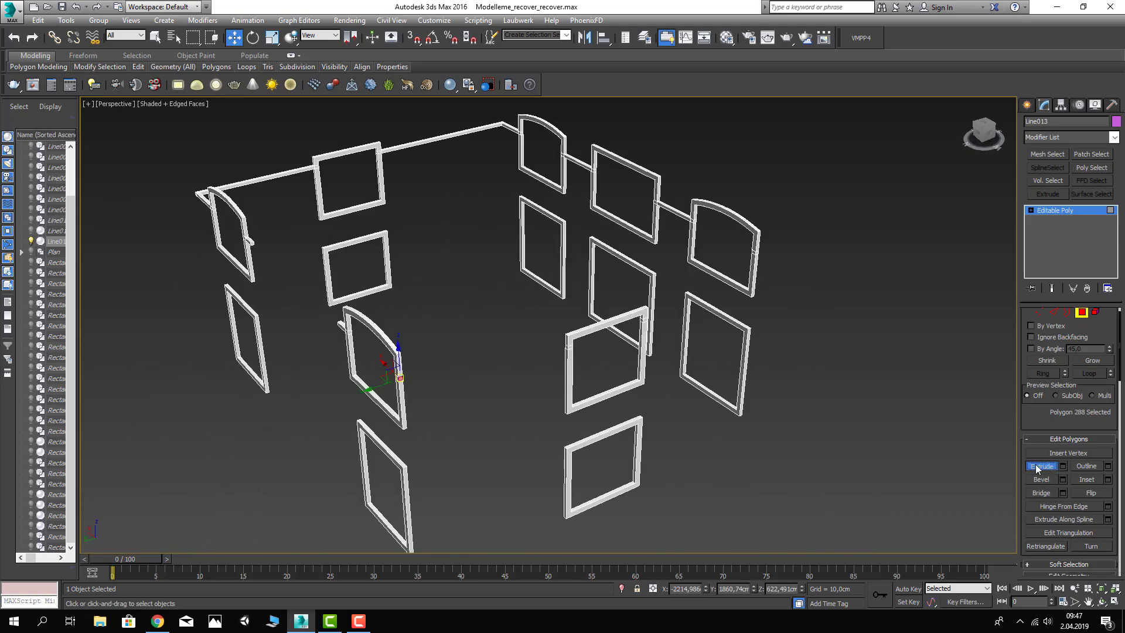
scroll(551, 437, "up", 4)
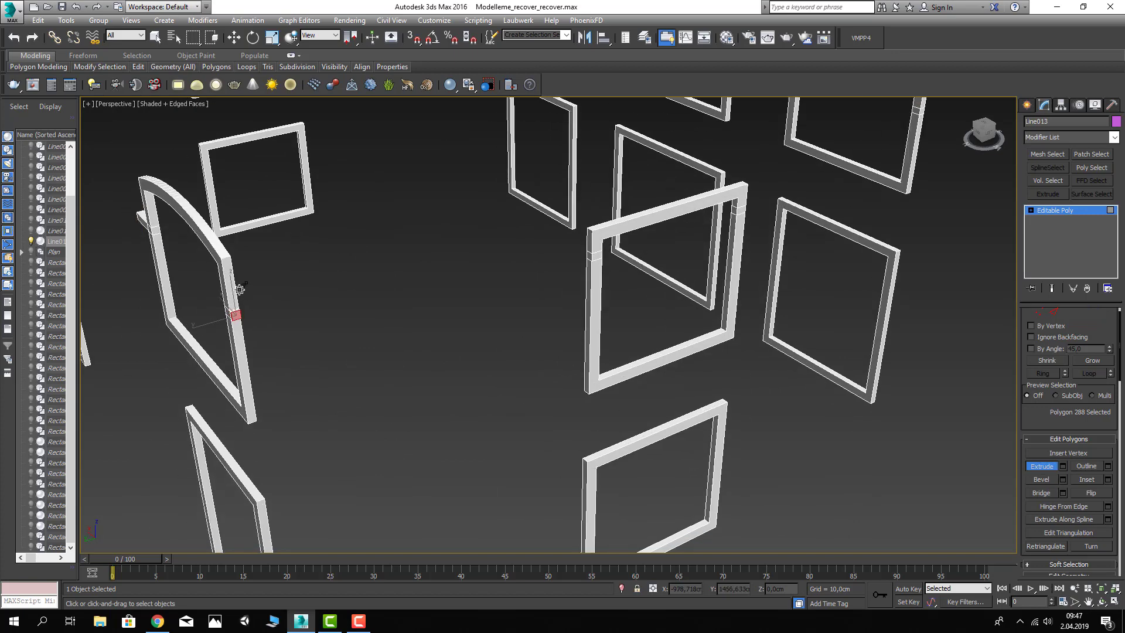
key("w")
left_click(688, 589)
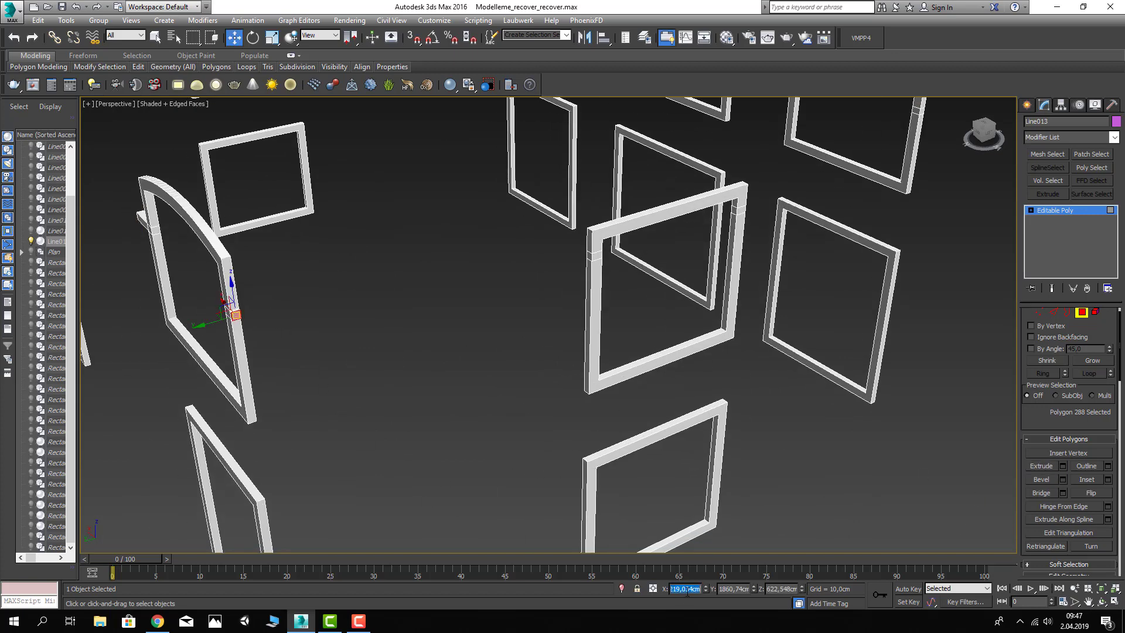
type("-2313,851")
key("Return")
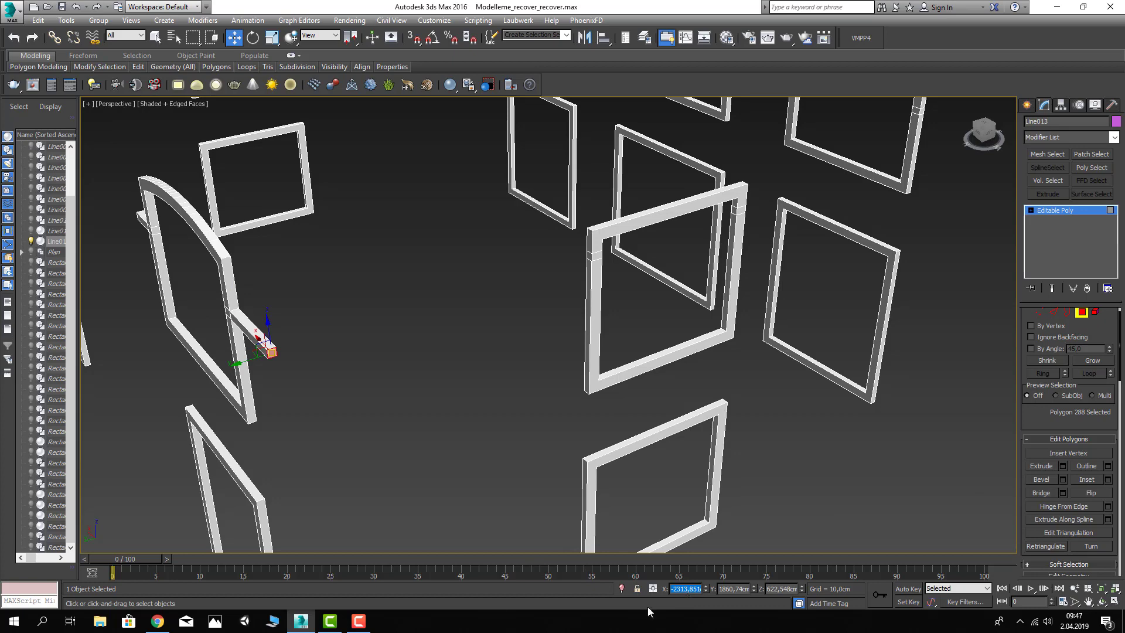
Step: Extrude the moved face by 10 cm into a stub
mouse_move(527, 468)
middle_mouse_down("alt")
mouse_move(327, 381)
mouse_move(957, 483)
middle_mouse_up("alt")
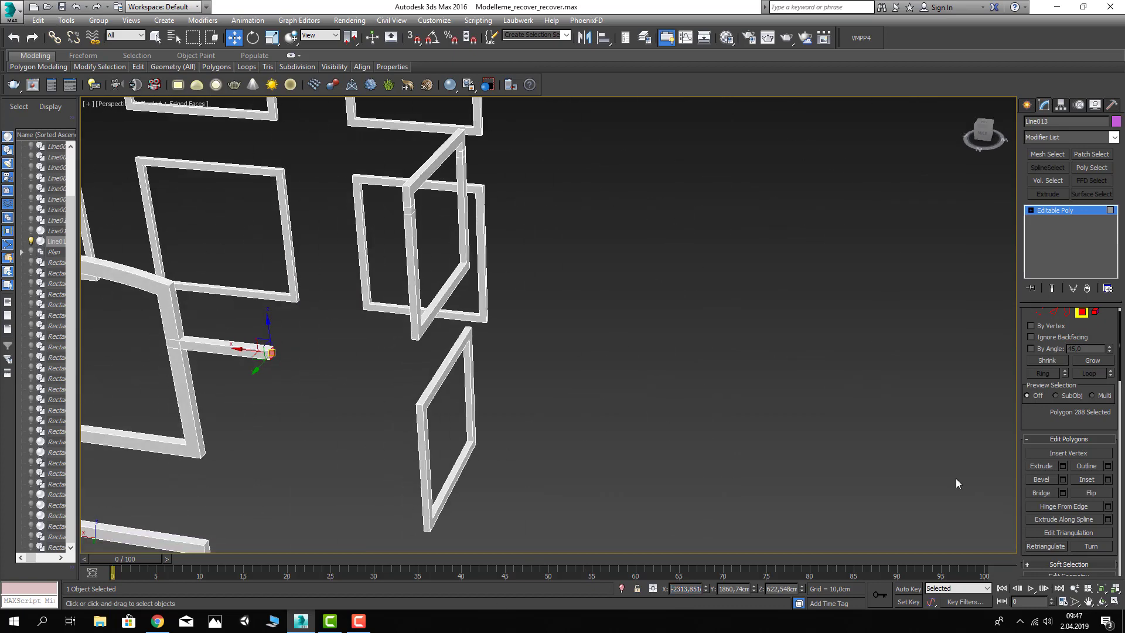
left_click(1064, 466)
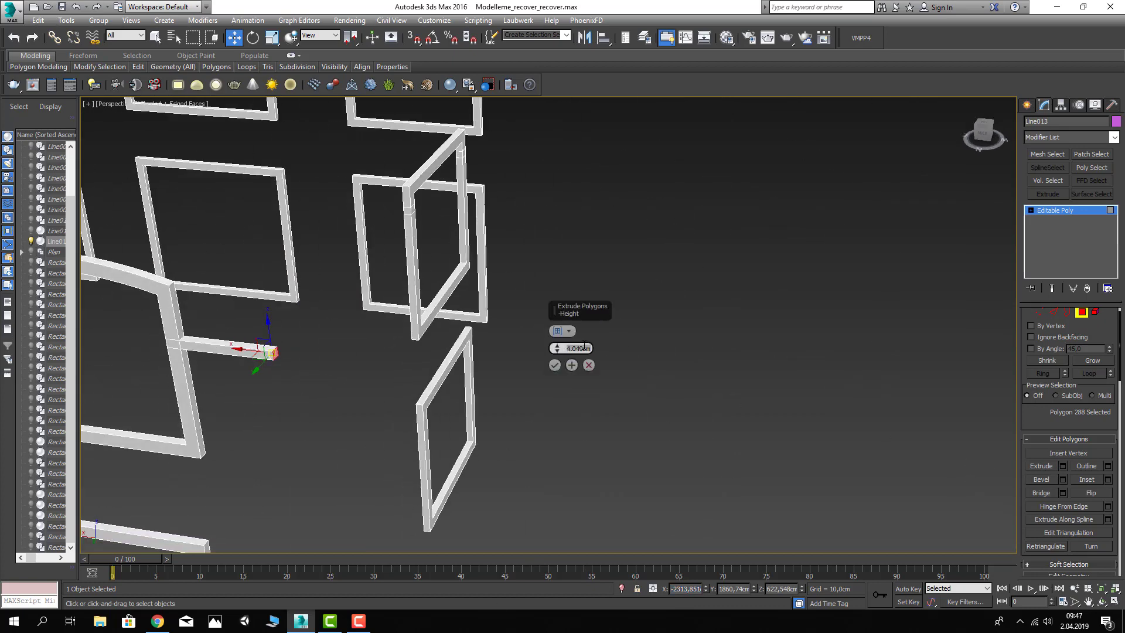
type("10")
key("Return")
left_click(554, 366)
Step: Bridge the stub's end face to the next frame's end face, then deselect
left_click(408, 207)
middle_click_drag(408, 206, 326, 352)
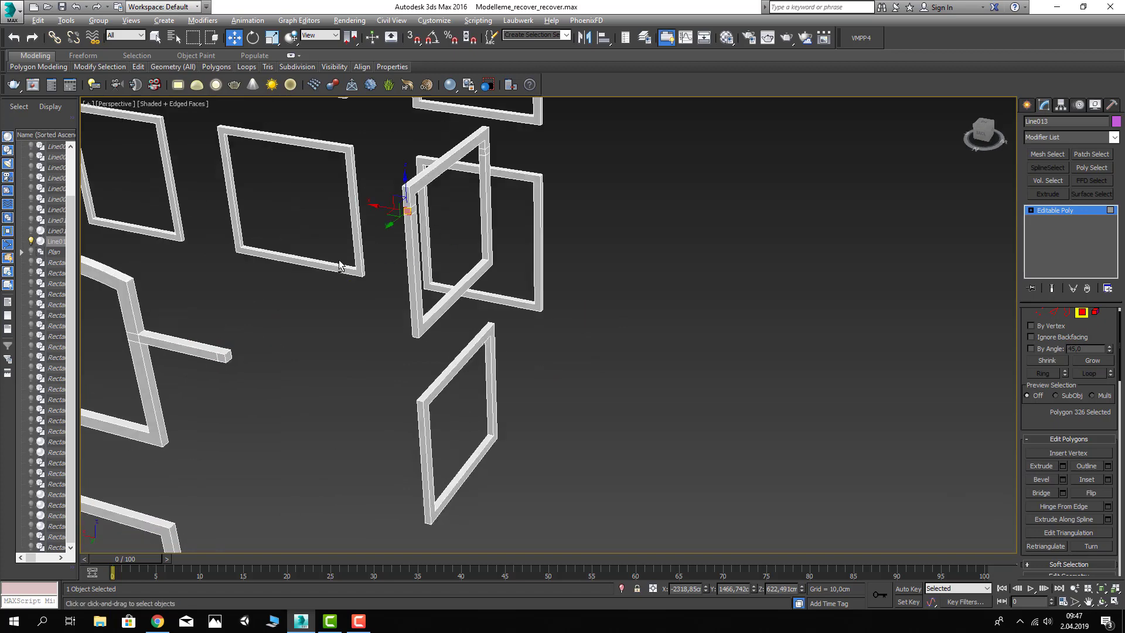
scroll(324, 236, "up", 3)
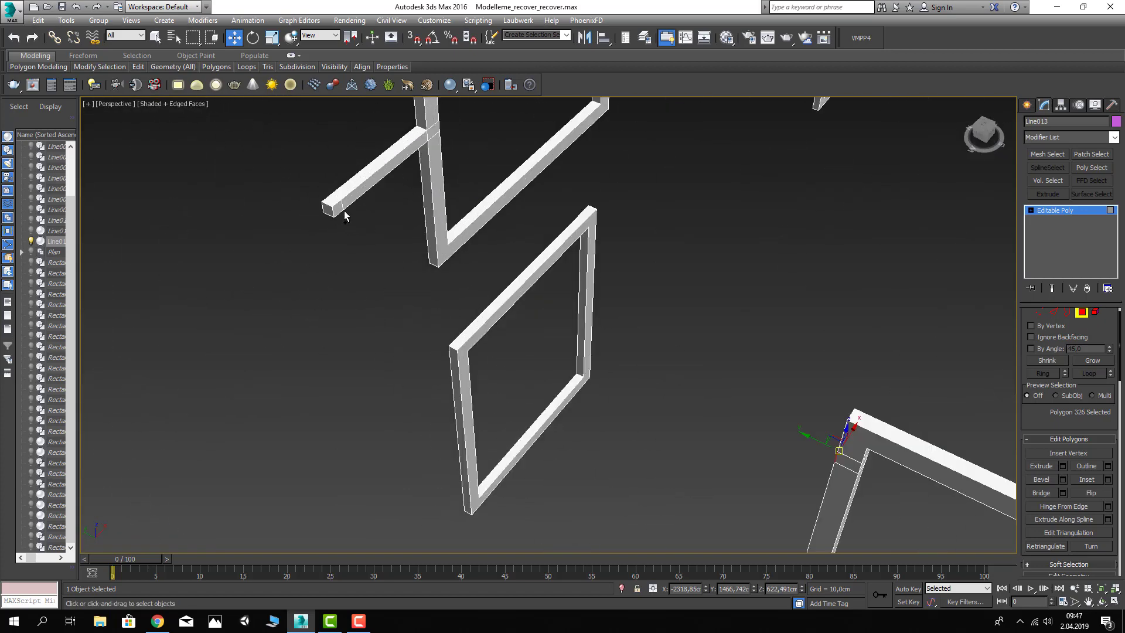
left_click(344, 215, "ctrl")
left_click(1041, 493)
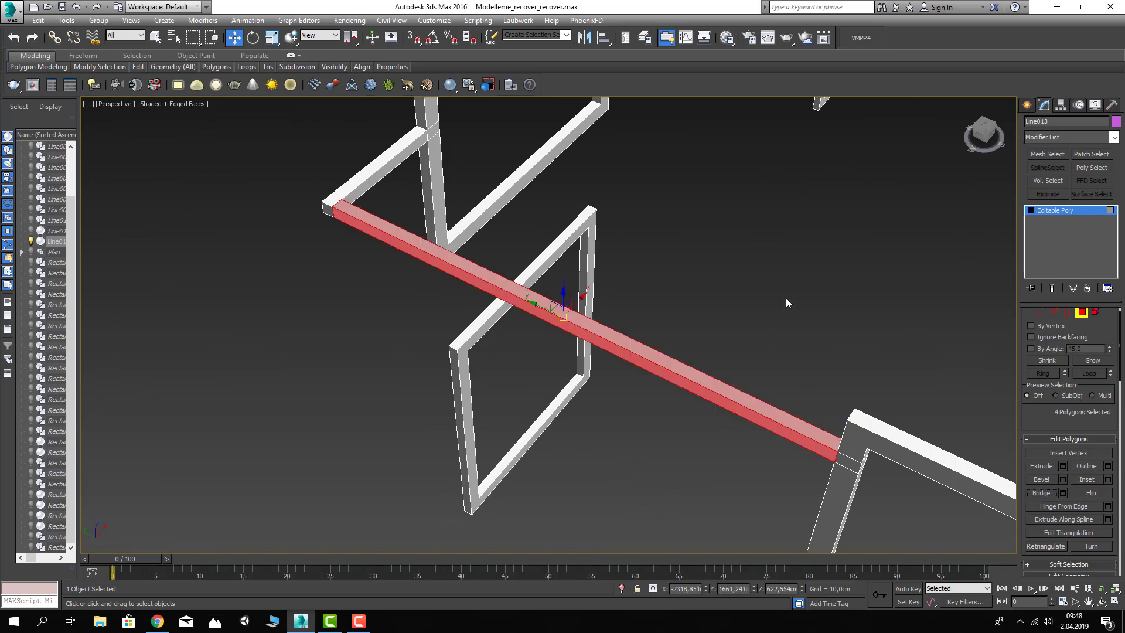
left_click(786, 302)
scroll(786, 303, "down", 4)
middle_click_drag(765, 321, 615, 352)
Step: Stretch the left frame's end face to a new Y position, forming a long bar
scroll(597, 389, "down", 3)
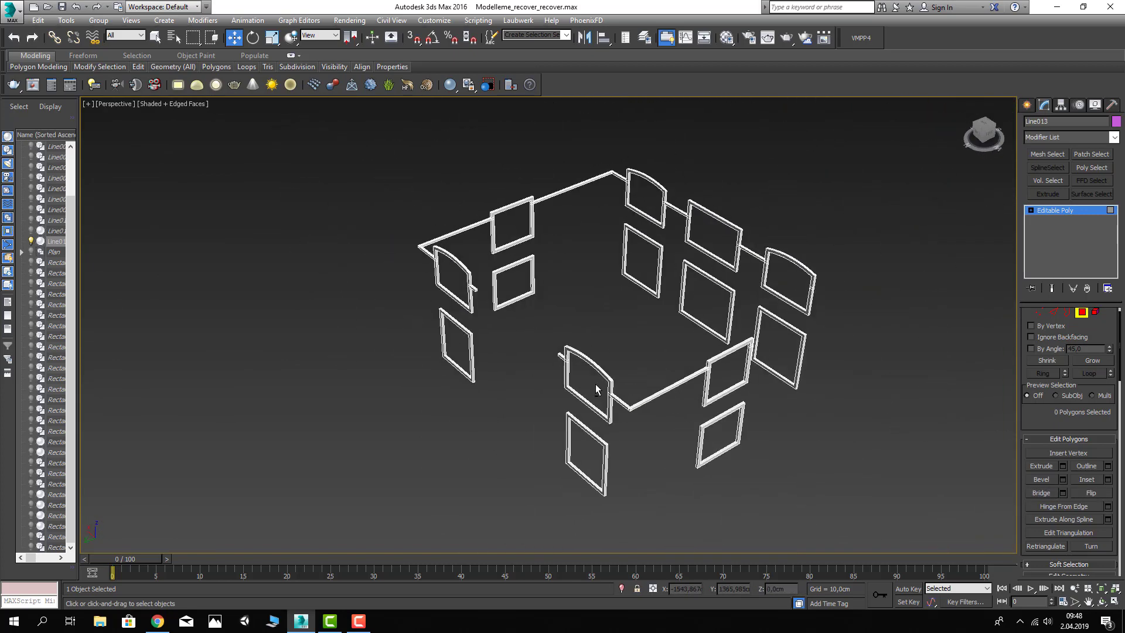
middle_click_drag(597, 388, 593, 390, "alt")
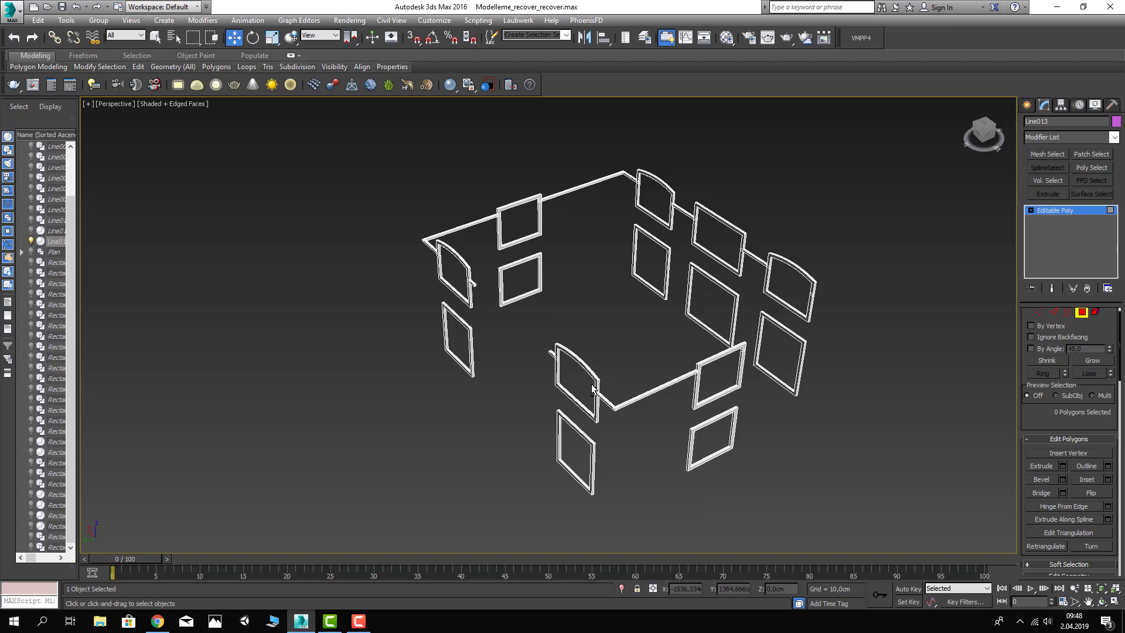
mouse_move(699, 382)
middle_mouse_down("alt")
mouse_move(575, 390)
mouse_move(469, 291)
middle_mouse_up("alt")
scroll(469, 290, "up", 3)
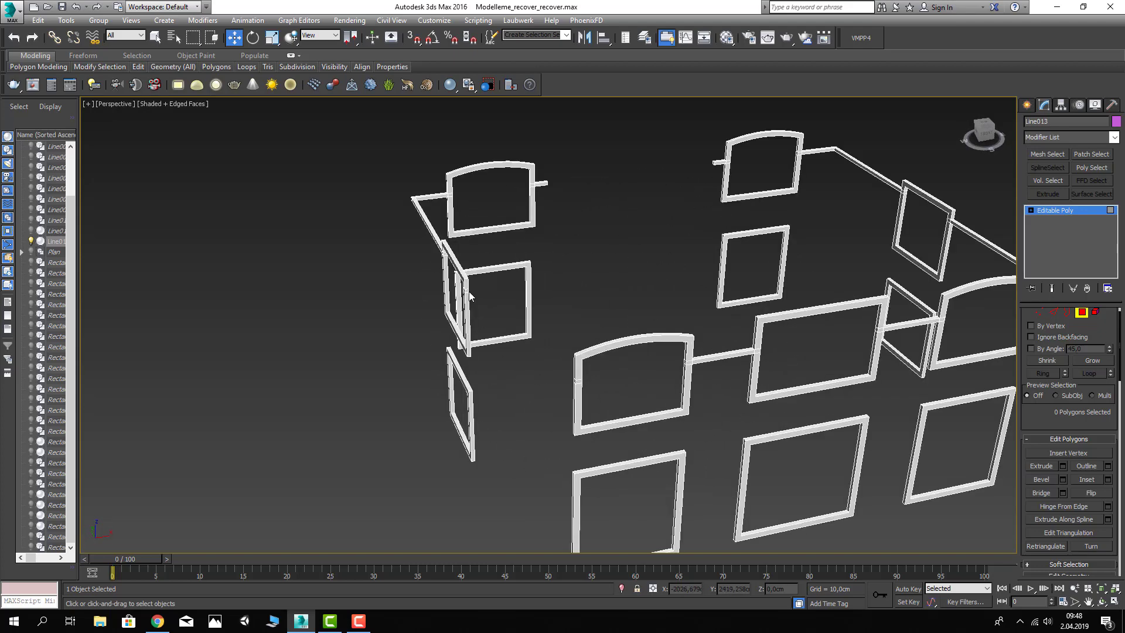
scroll(478, 303, "up", 3)
left_click(474, 309)
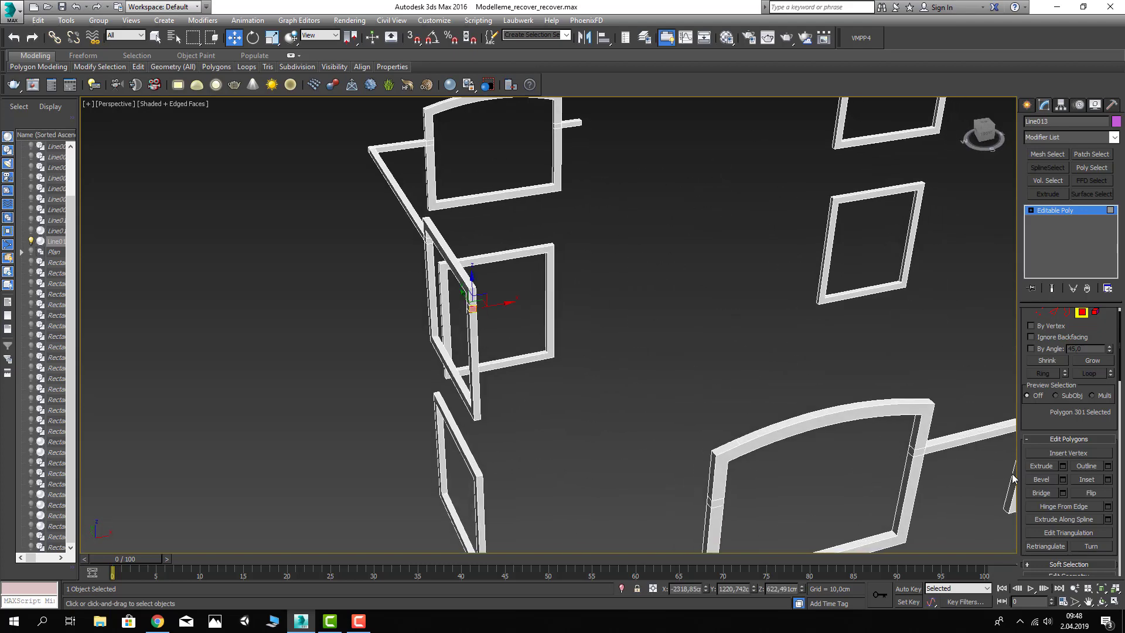
left_click(1045, 466)
key("w")
mouse_move(519, 308)
middle_mouse_down("alt")
mouse_move(557, 364)
mouse_move(760, 317)
mouse_move(765, 241)
middle_mouse_up("alt")
left_click(762, 178)
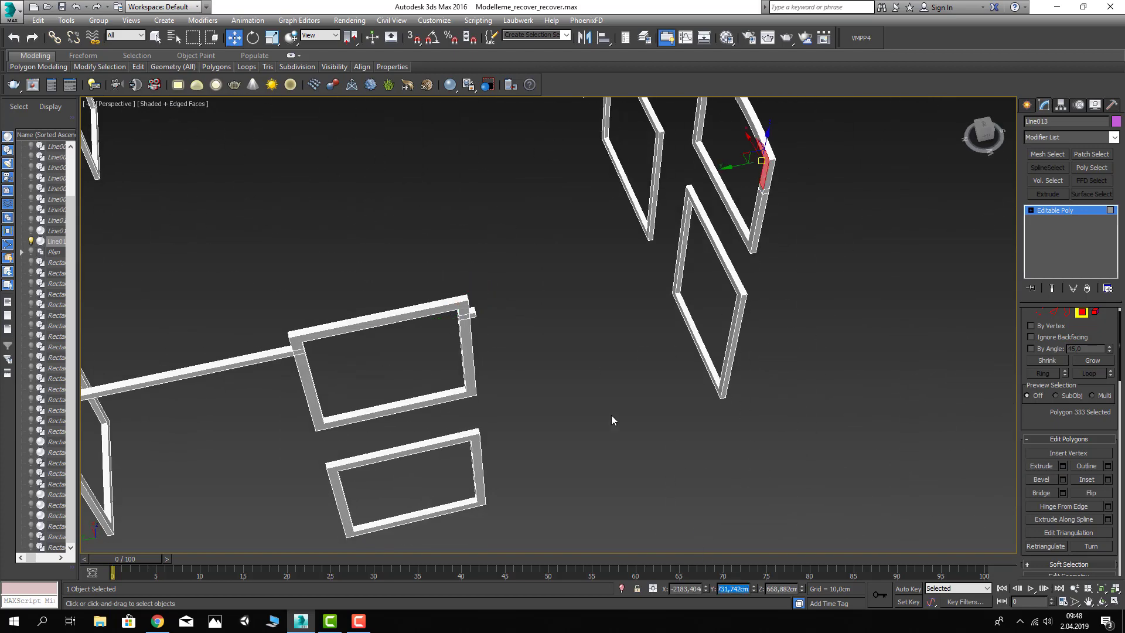
middle_click_drag(611, 421, 481, 201, "alt")
left_click(462, 168)
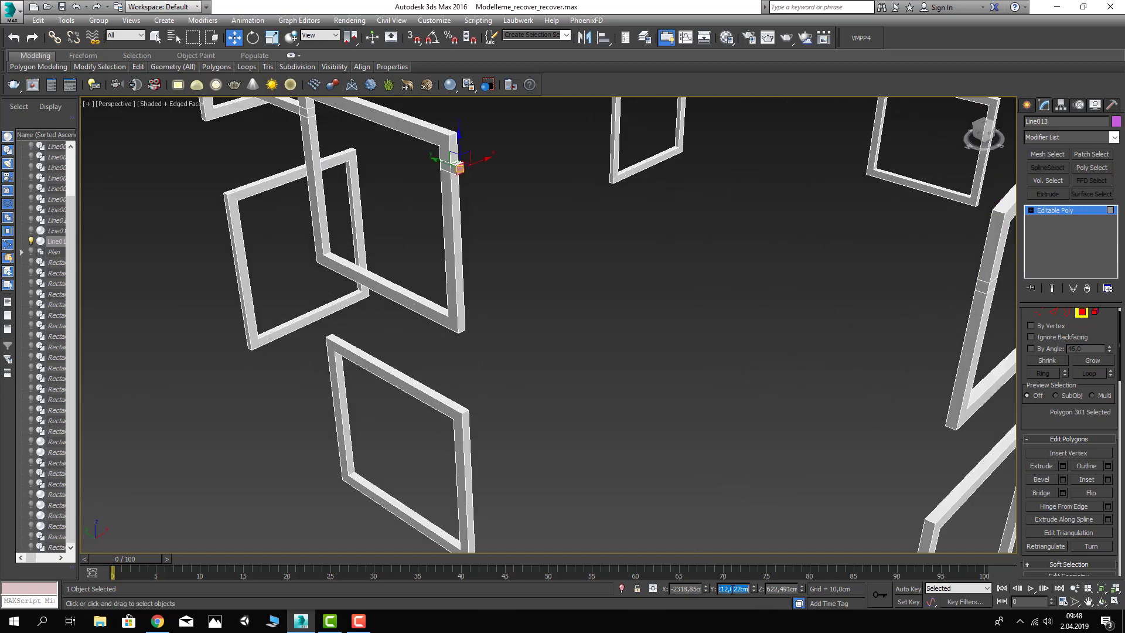
type("731,742")
key("Return")
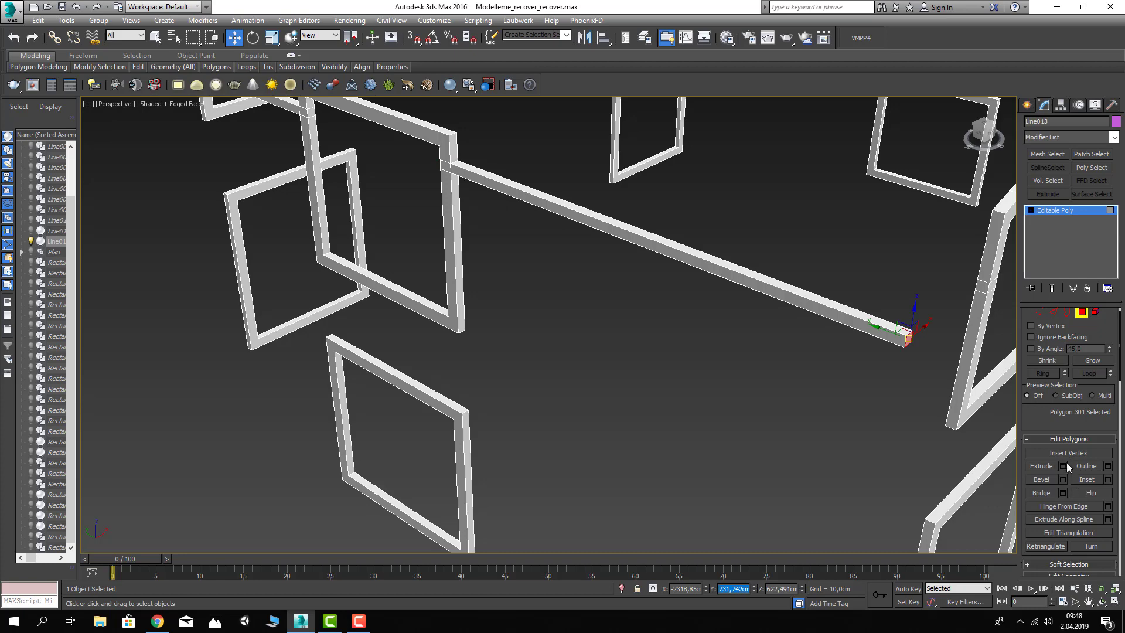
Step: Extrude the bar end 8,72 cm, bridge it to the arched frame's post, and exit face mode
left_click(1065, 465)
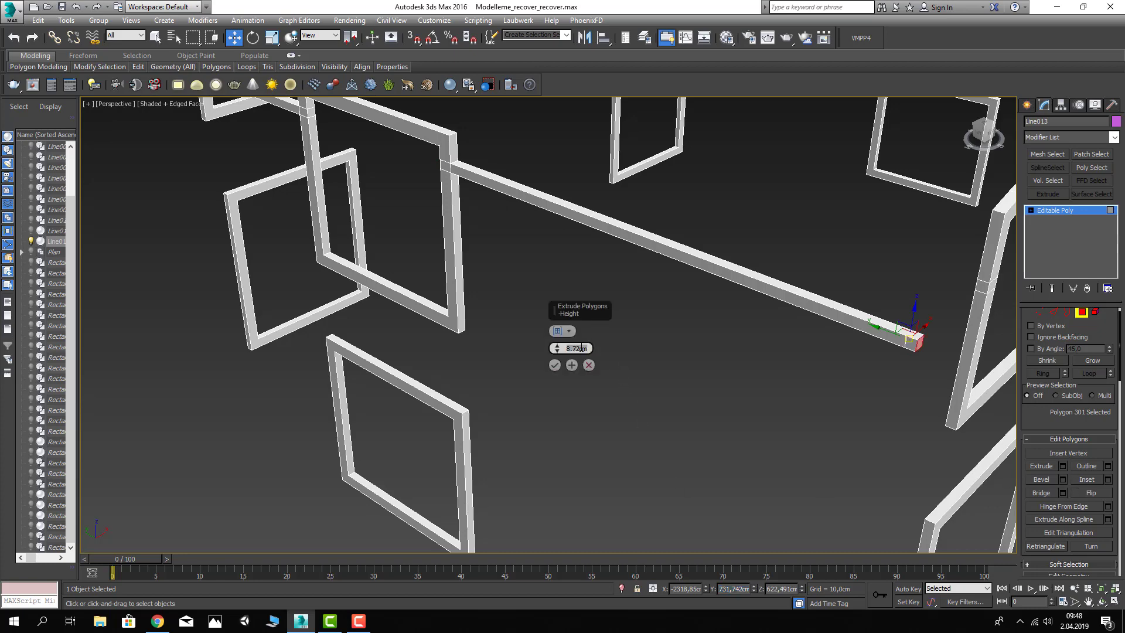
left_click(553, 366)
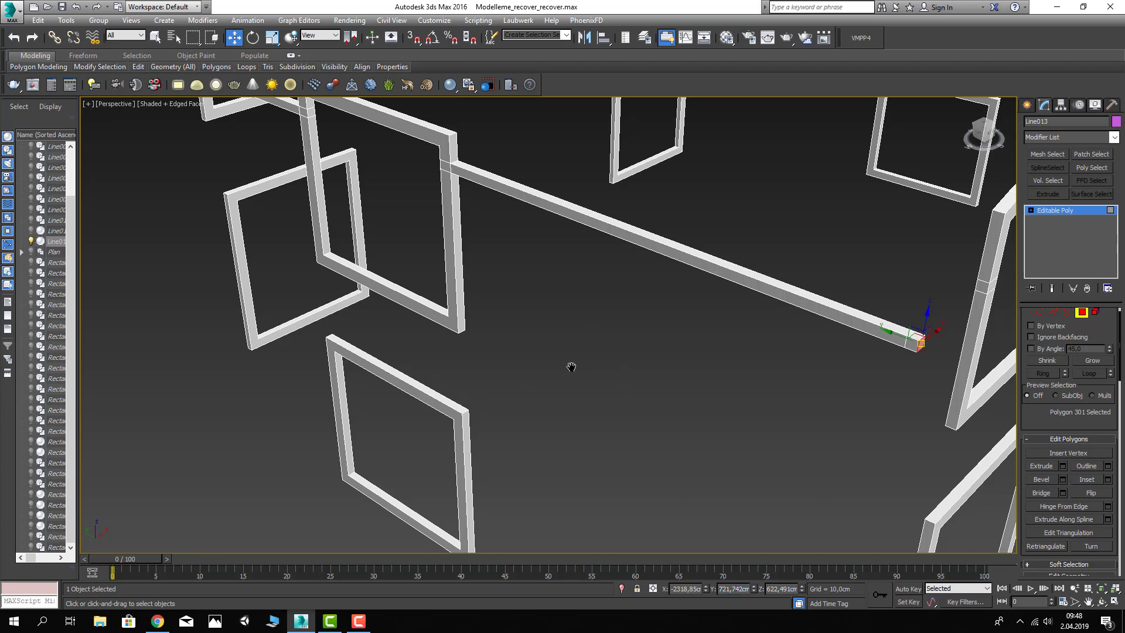
mouse_move(573, 370)
middle_mouse_down("alt")
mouse_move(849, 301)
mouse_move(926, 391)
middle_mouse_up("alt")
left_click(845, 323, "ctrl")
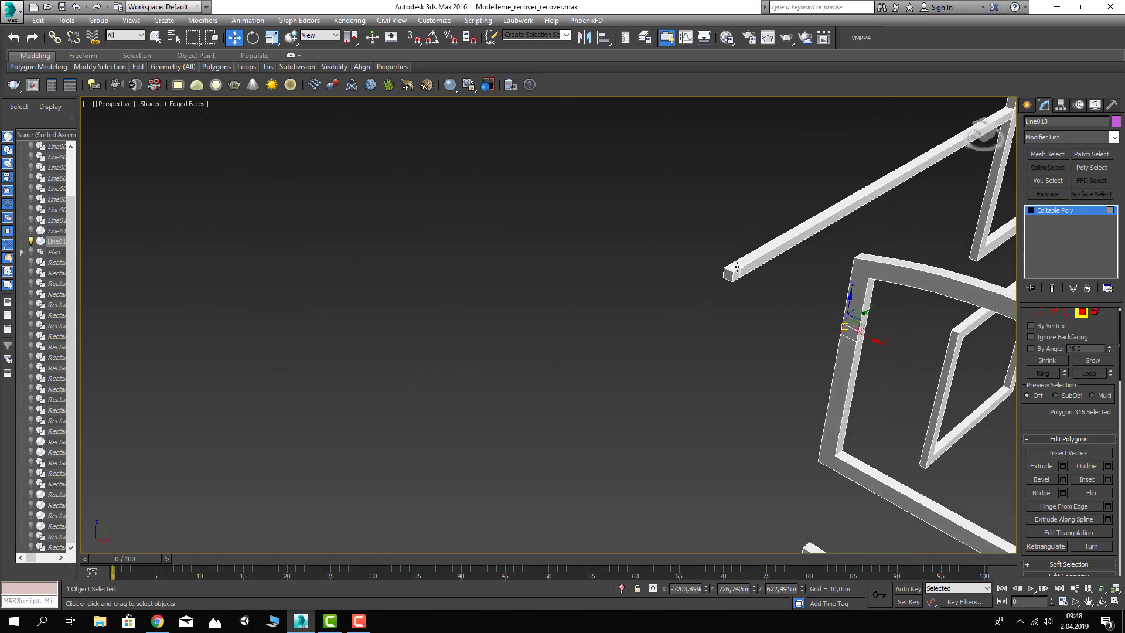
left_click(1041, 492)
middle_click_drag(748, 374, 1068, 279, "alt")
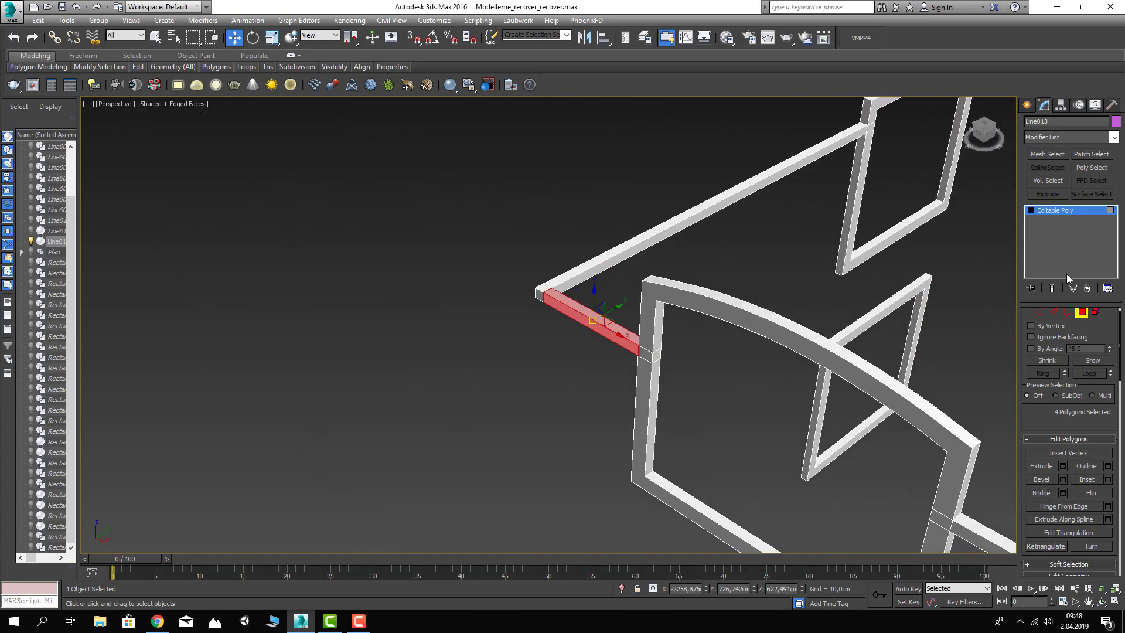
left_click(1081, 313)
left_click(315, 230)
mouse_move(315, 230)
middle_mouse_down("alt")
mouse_move(424, 357)
mouse_move(440, 345)
middle_mouse_up("alt")
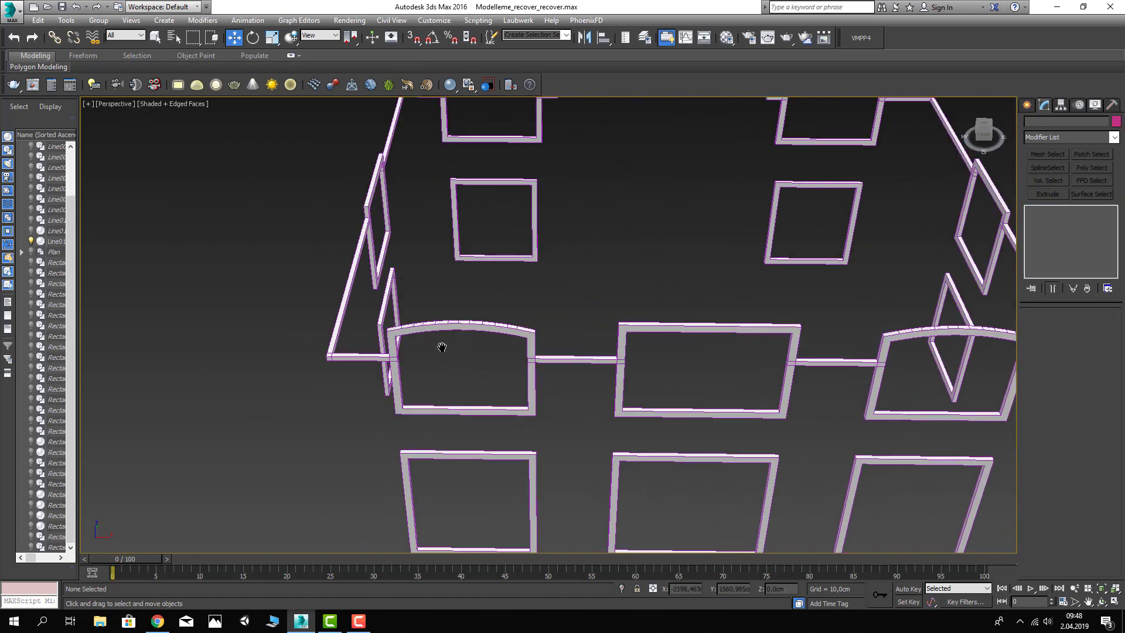
Step: Turn off Edged Faces and use Unhide All to show the full house facade
key("F4")
mouse_move(511, 324)
middle_mouse_down("alt")
mouse_move(537, 337)
mouse_move(556, 289)
middle_mouse_up("alt")
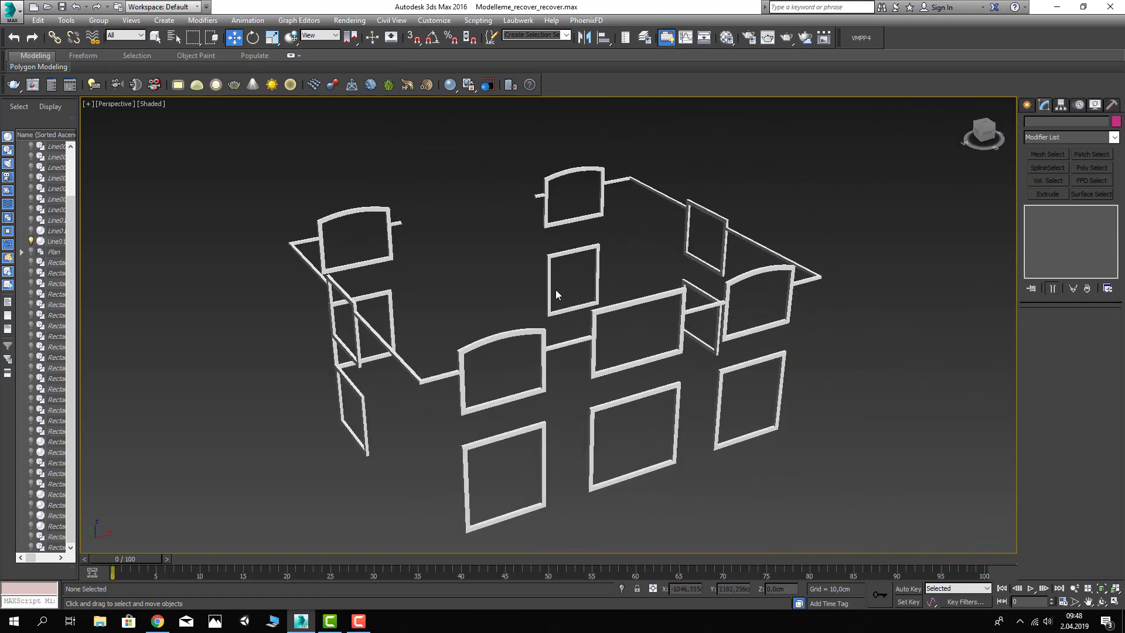
right_click(554, 284)
left_click(574, 232)
mouse_move(574, 232)
middle_mouse_down("alt")
mouse_move(481, 276)
mouse_move(610, 271)
mouse_move(254, 282)
mouse_move(520, 282)
mouse_move(535, 263)
middle_mouse_up("alt")
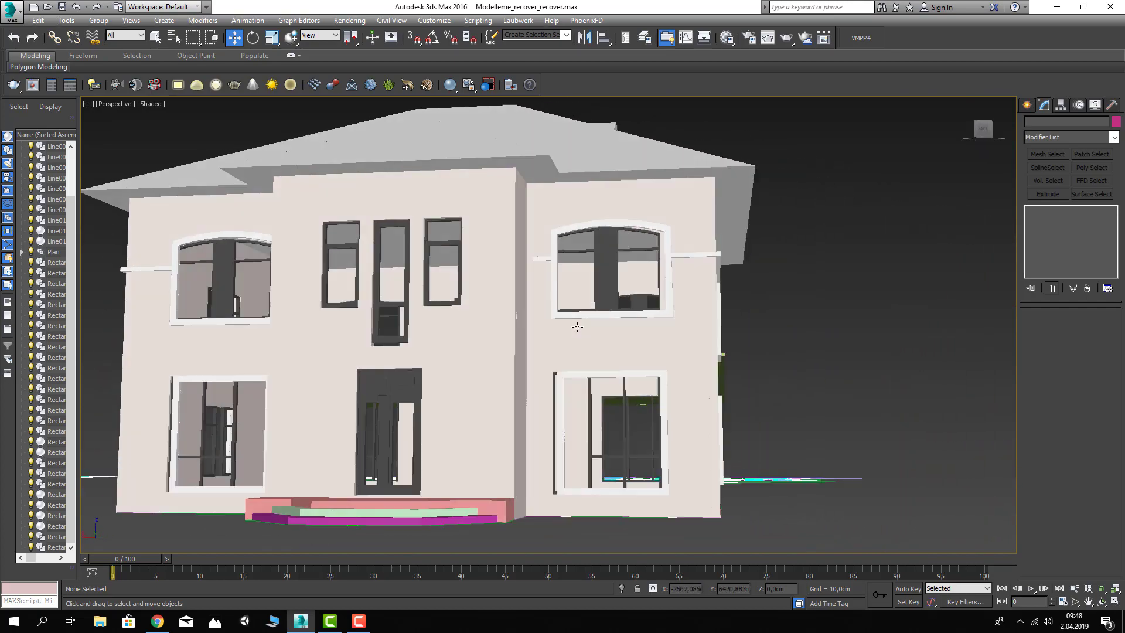
scroll(534, 264, "up", 5)
left_click(534, 263)
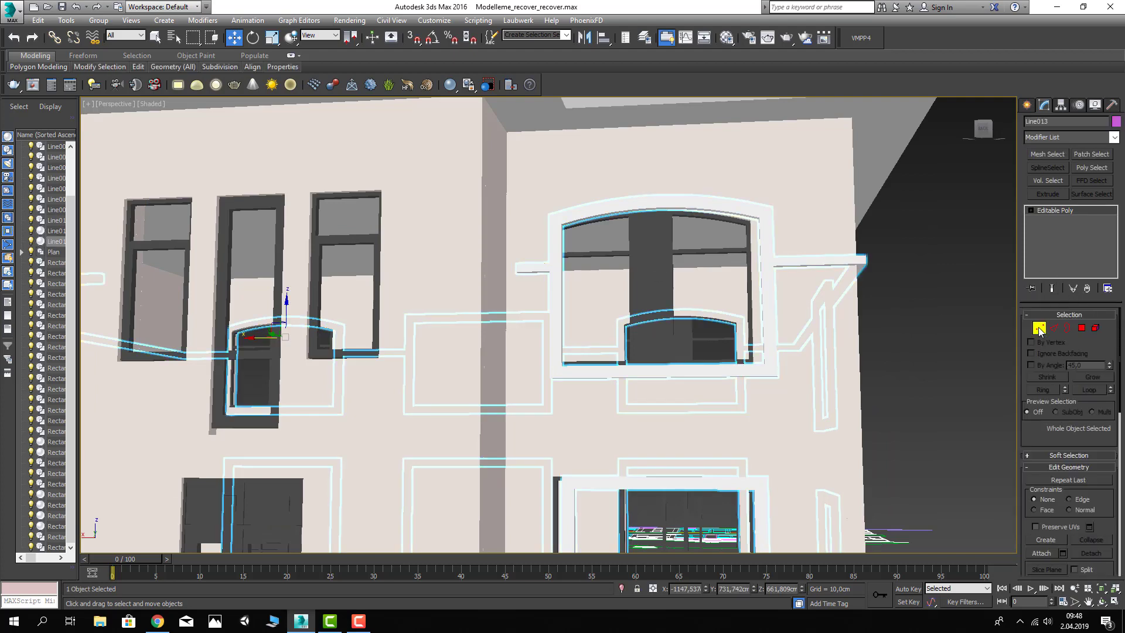
left_click(1039, 329)
left_click_drag(505, 253, 536, 287)
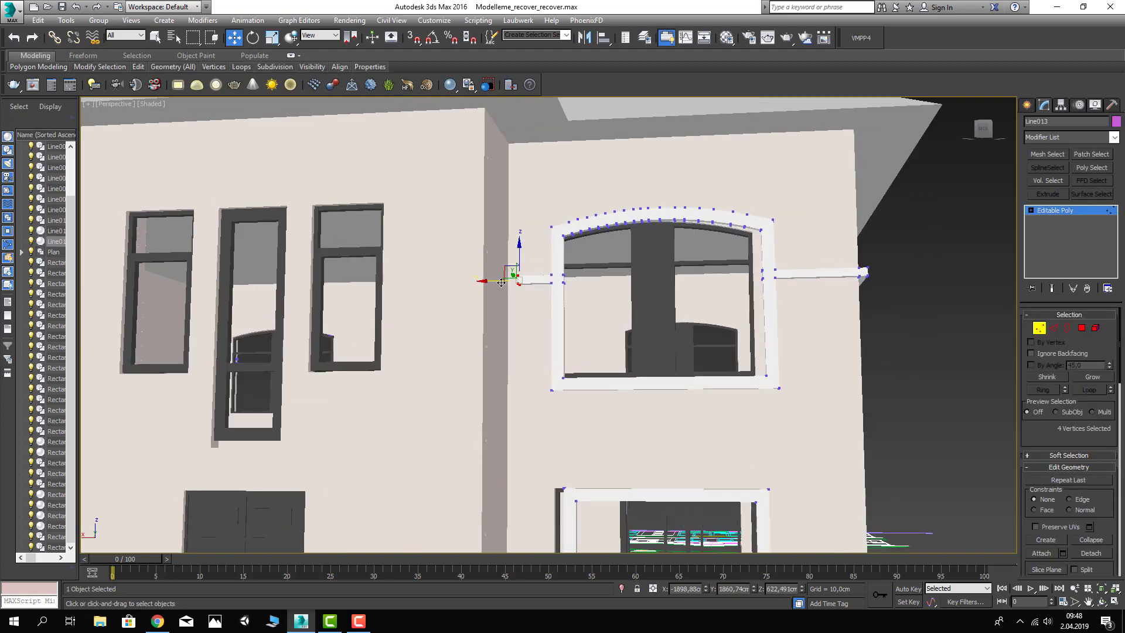
middle_click_drag(487, 282, 448, 293, "alt")
left_click_drag(464, 239, 520, 280)
key("F3")
key("F3")
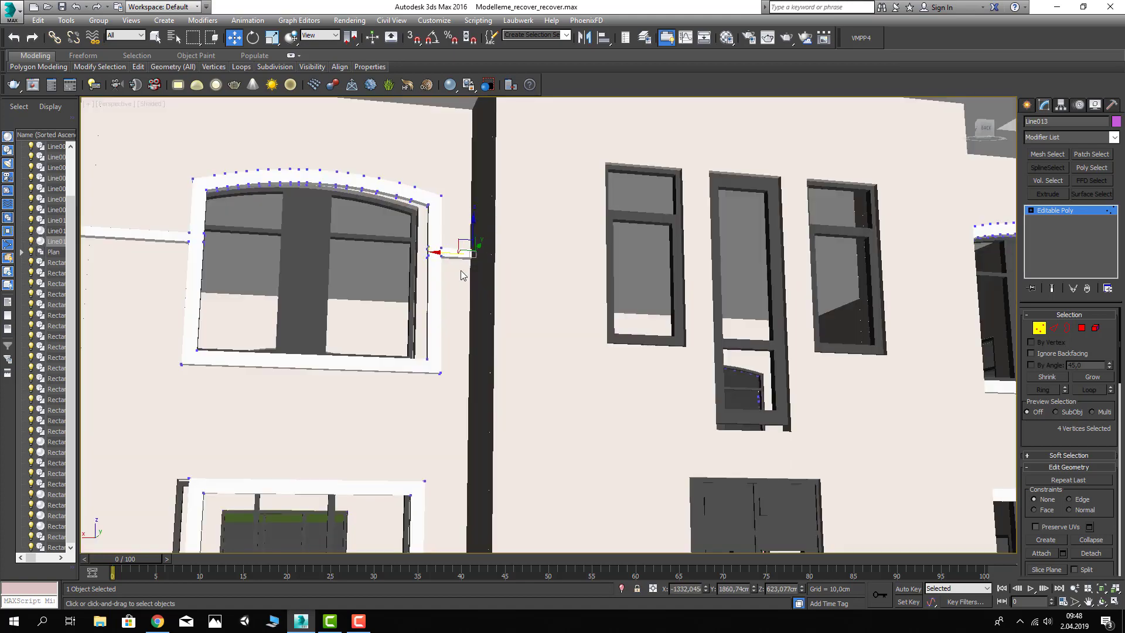
middle_click_drag(451, 252, 544, 308, "alt")
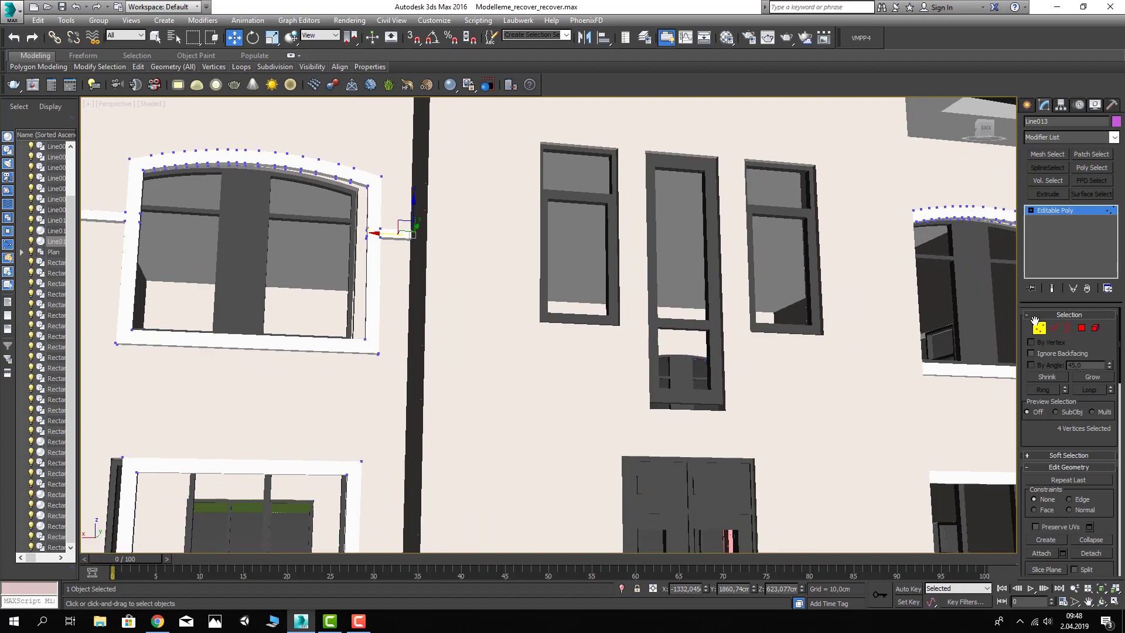
left_click(1039, 327)
scroll(615, 234, "down", 10)
left_click(614, 234)
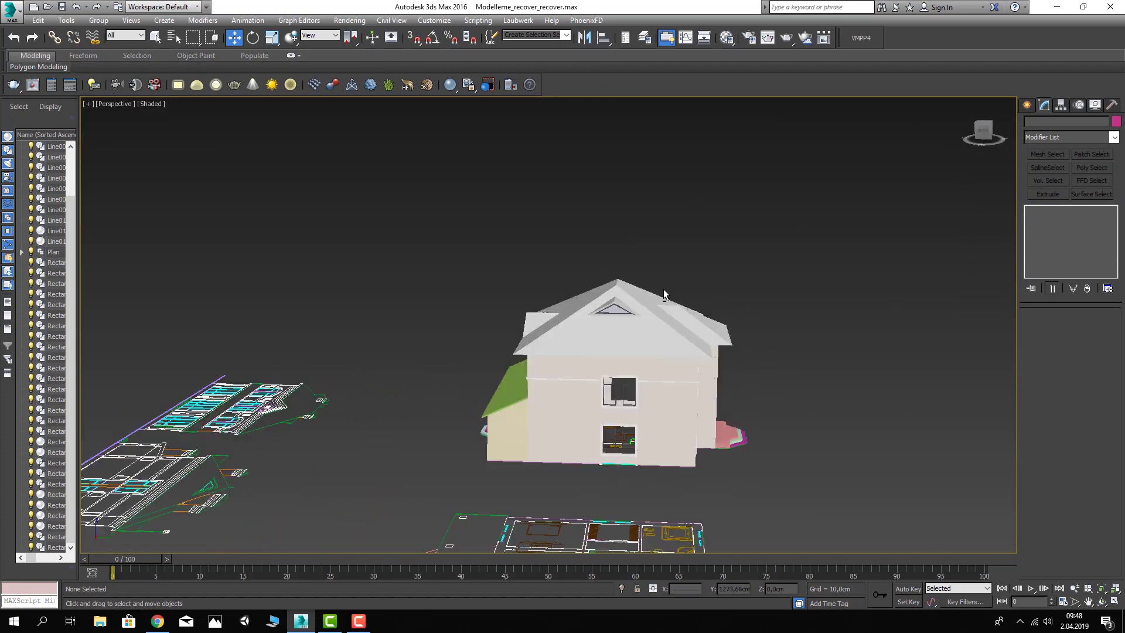
mouse_move(664, 294)
middle_mouse_down("alt")
mouse_move(657, 315)
mouse_move(681, 307)
mouse_move(657, 327)
mouse_move(592, 346)
mouse_move(424, 469)
middle_mouse_up("alt")
scroll(424, 468, "up", 6)
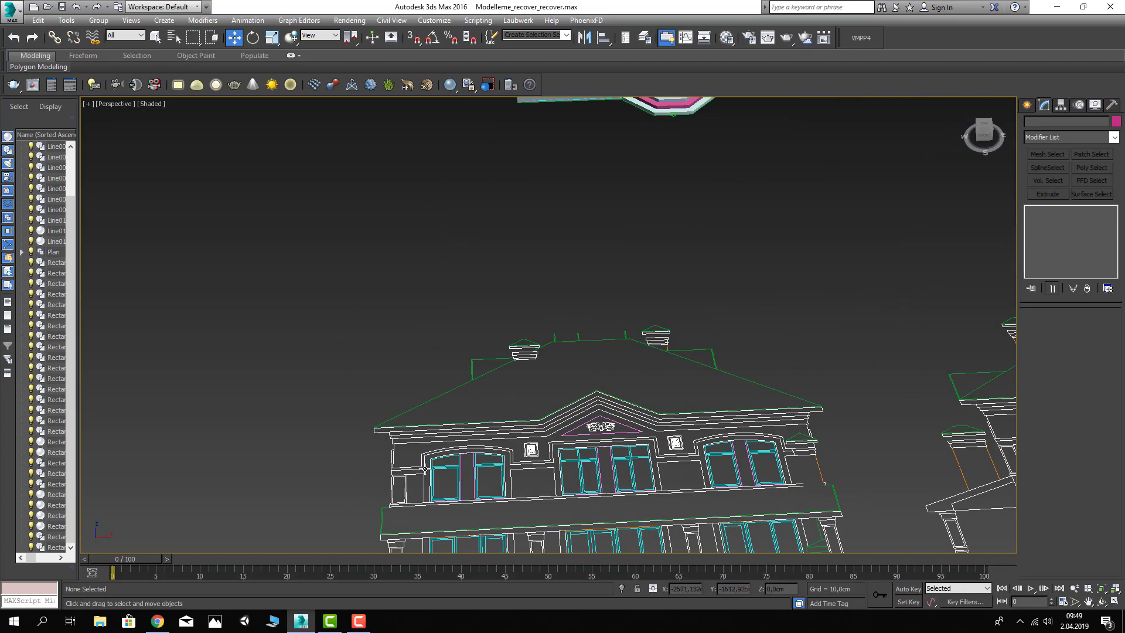
scroll(424, 469, "up", 3)
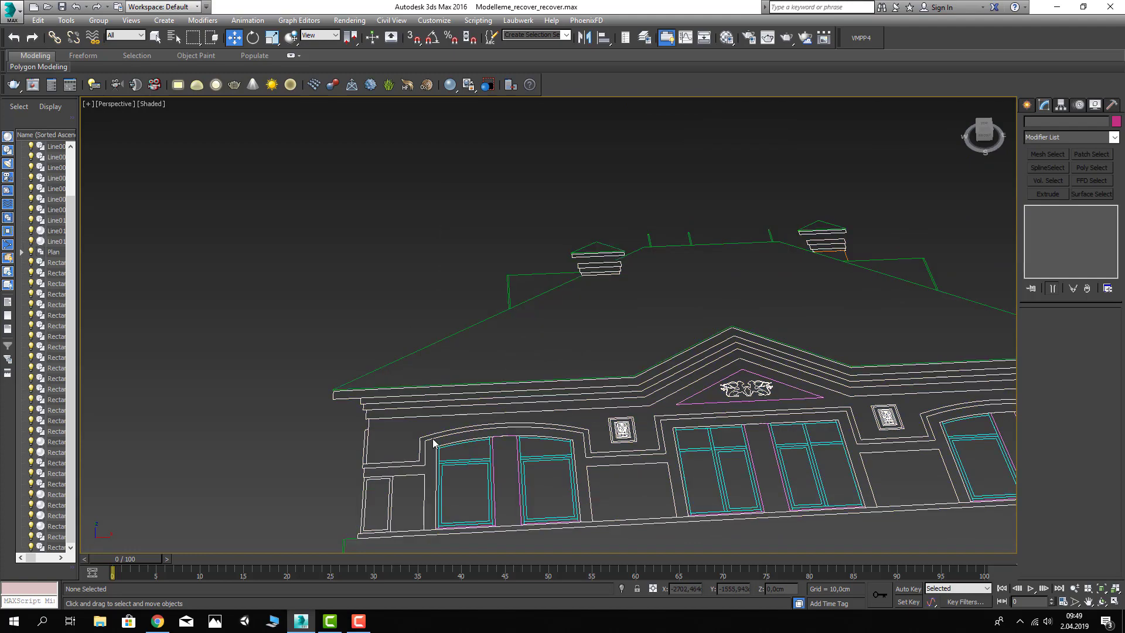
middle_click_drag(848, 432, 419, 311, "alt")
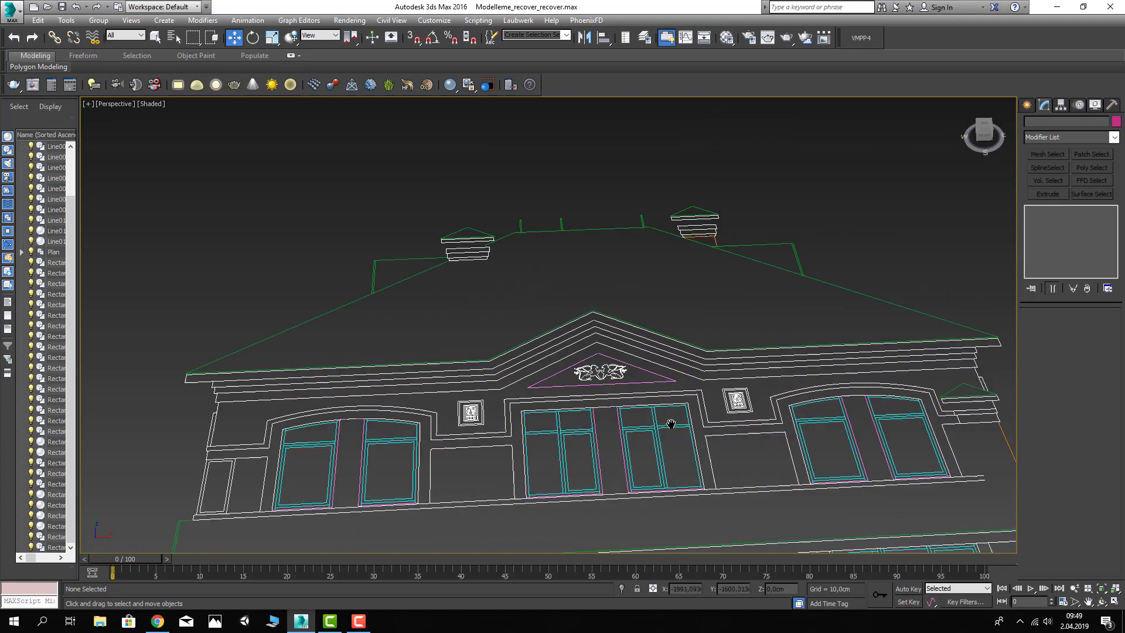
scroll(420, 311, "down", 5)
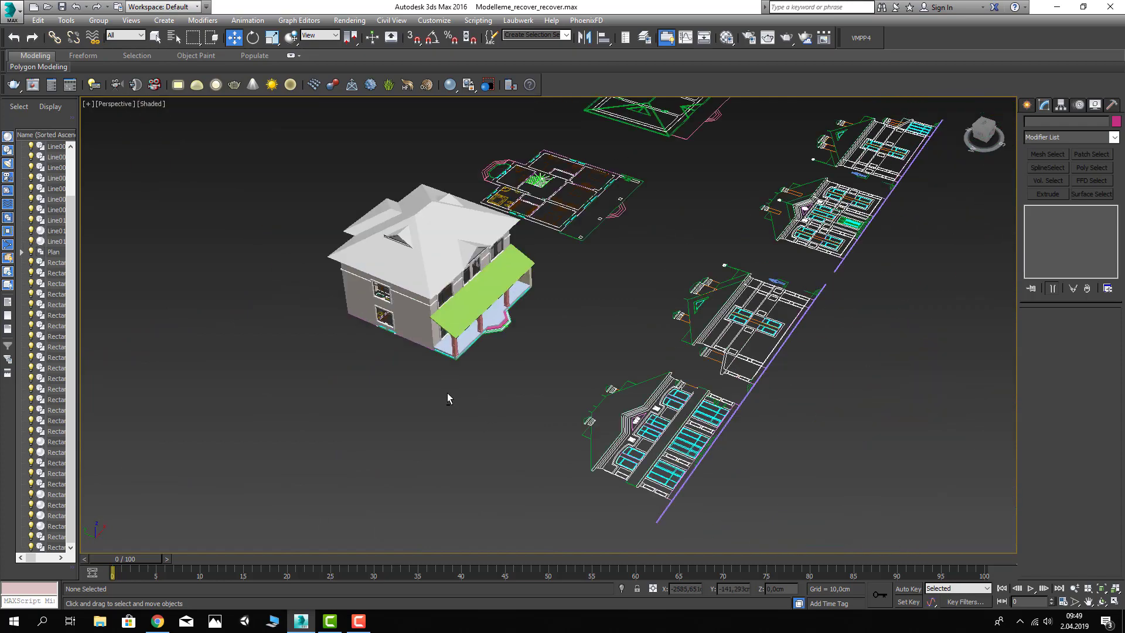
mouse_move(448, 393)
middle_mouse_down("alt")
mouse_move(406, 353)
mouse_move(557, 331)
middle_mouse_up("alt")
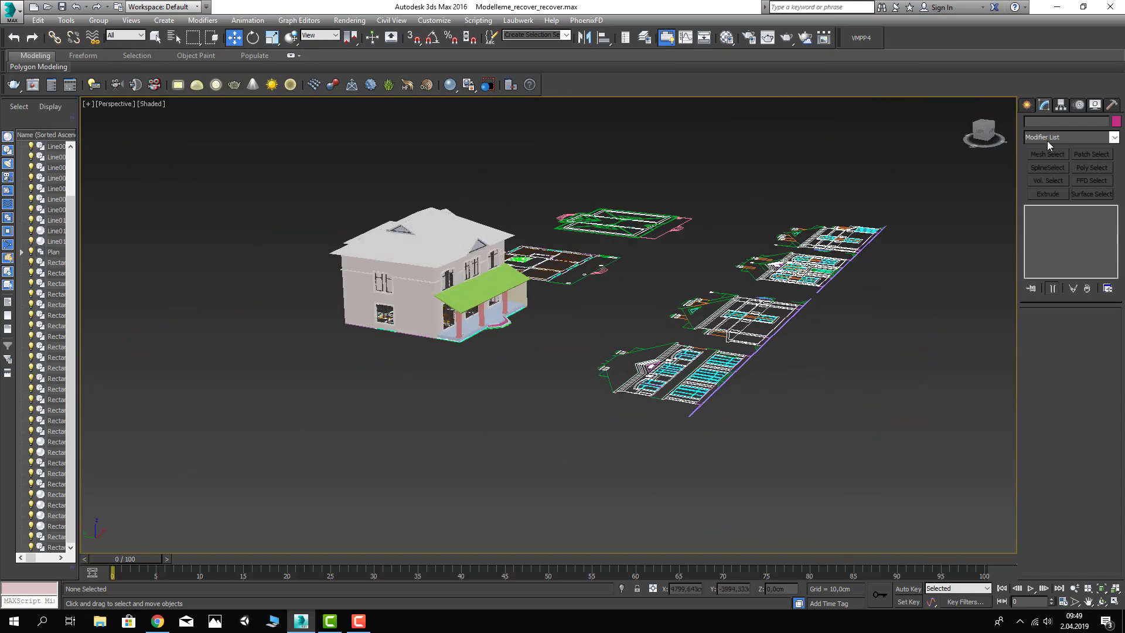
Step: Pick the Line tool under Create > Shapes, then cancel back to Move
left_click(1027, 104)
left_click(1045, 124)
left_click(1048, 189)
scroll(410, 304, "up", 3)
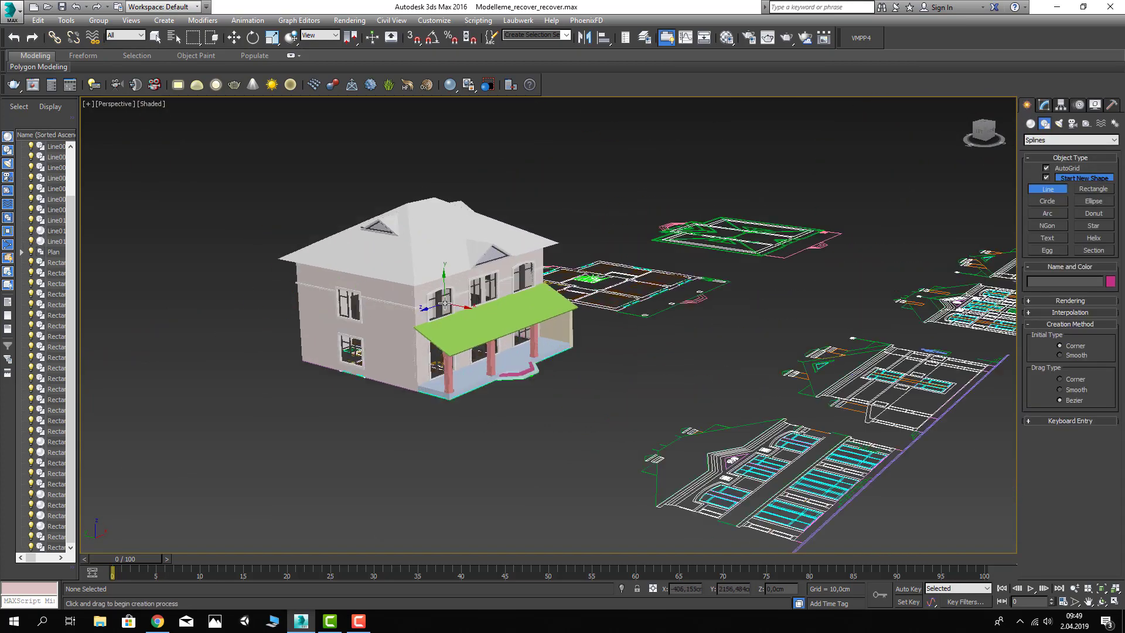
scroll(364, 323, "up", 4)
scroll(365, 323, "up", 2)
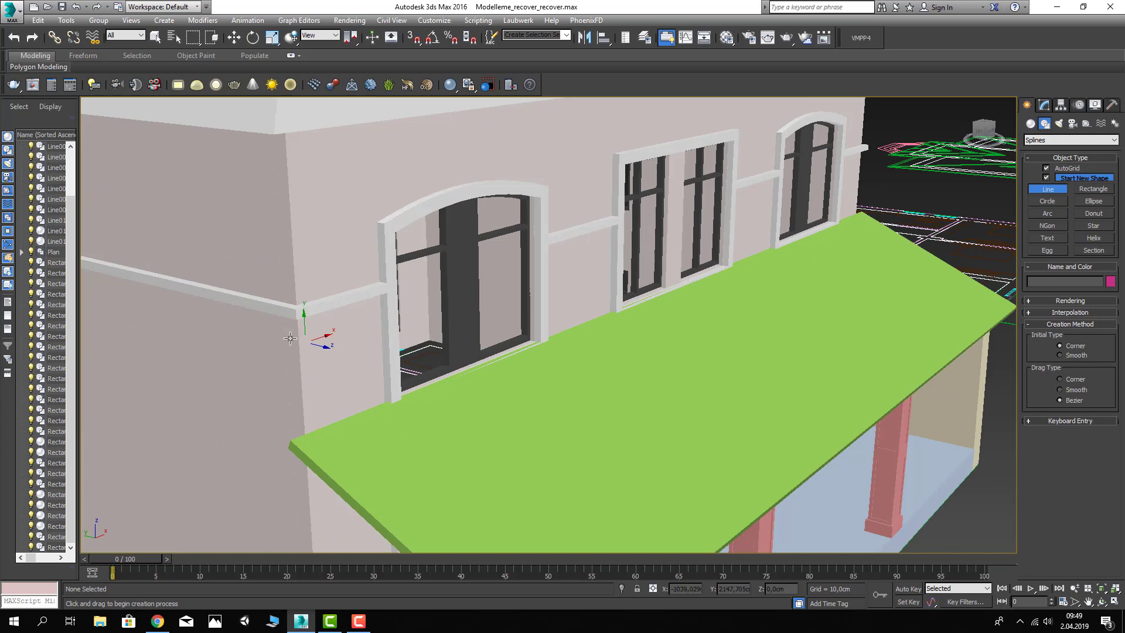
key("w")
Step: Select Line013 and Hide Unselected so only the frame outline remains
left_click(389, 258)
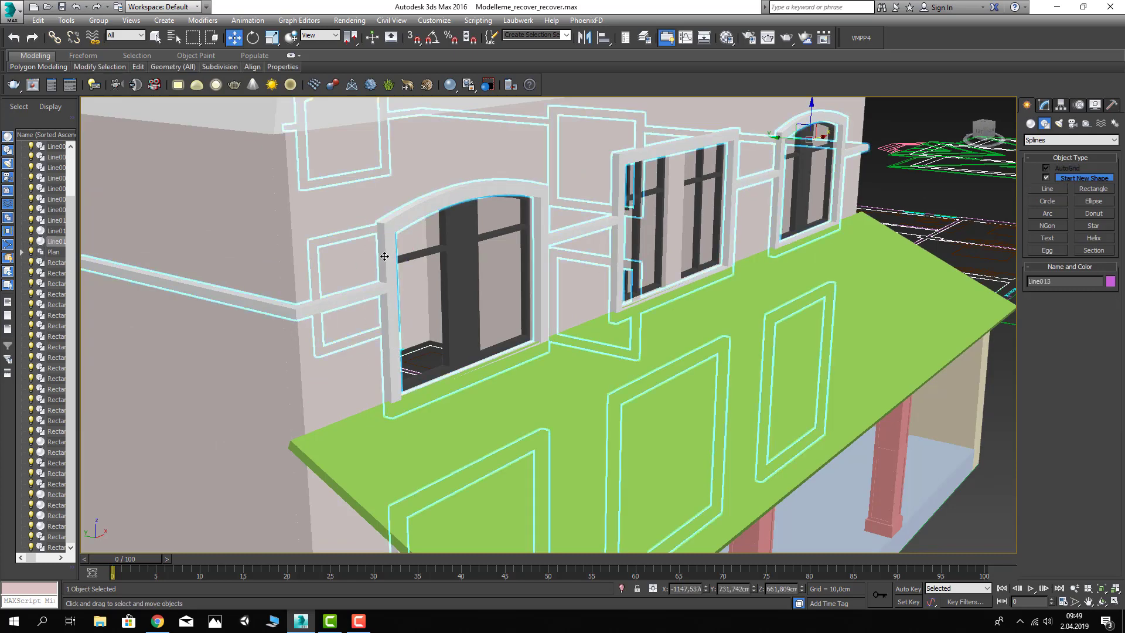
middle_click_drag(389, 258, 397, 267, "alt")
scroll(398, 268, "up", 2)
right_click(397, 268)
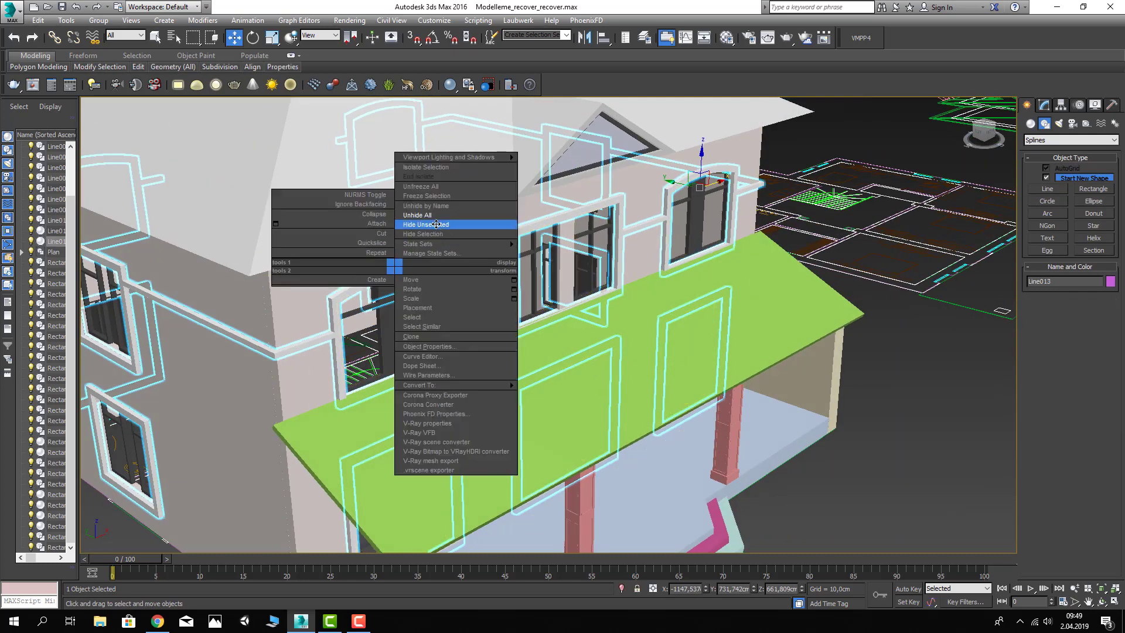
left_click(438, 226)
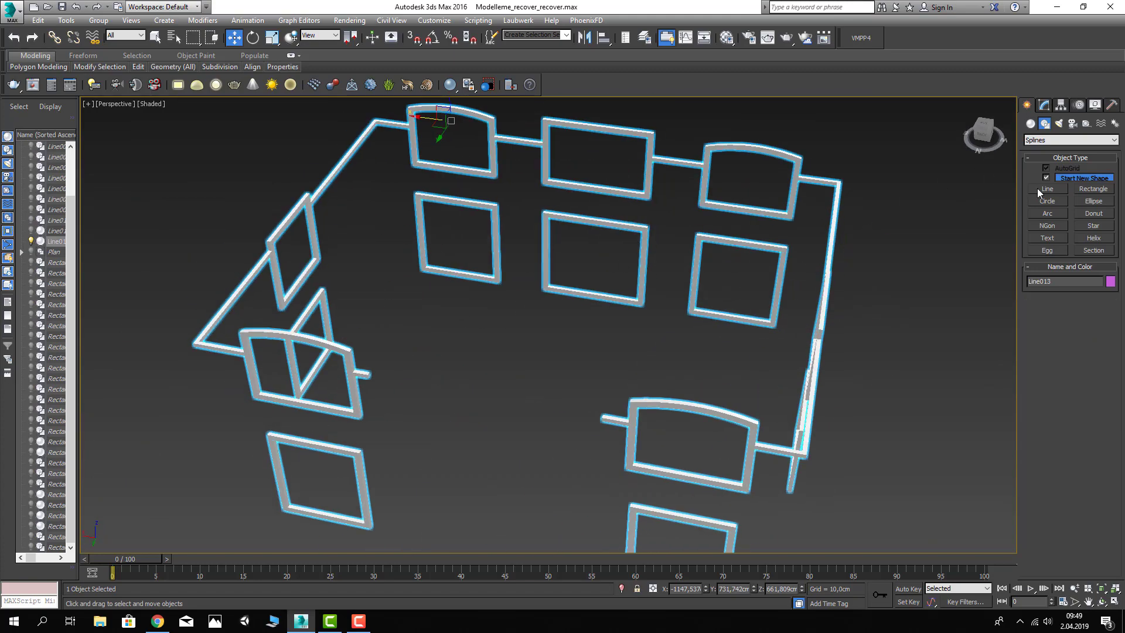
left_click(1039, 193)
Step: Enable vertex snapping and start the line from the wall-top corner to the frame
scroll(439, 171, "up", 3)
scroll(399, 130, "up", 2)
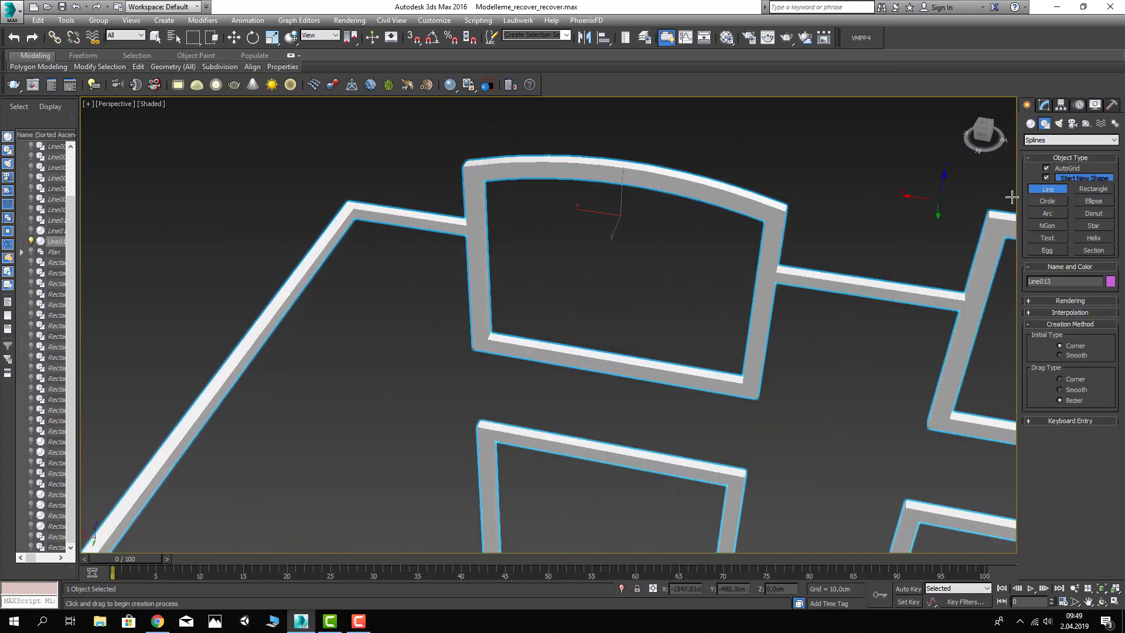
scroll(348, 235, "up", 2)
left_click(419, 39)
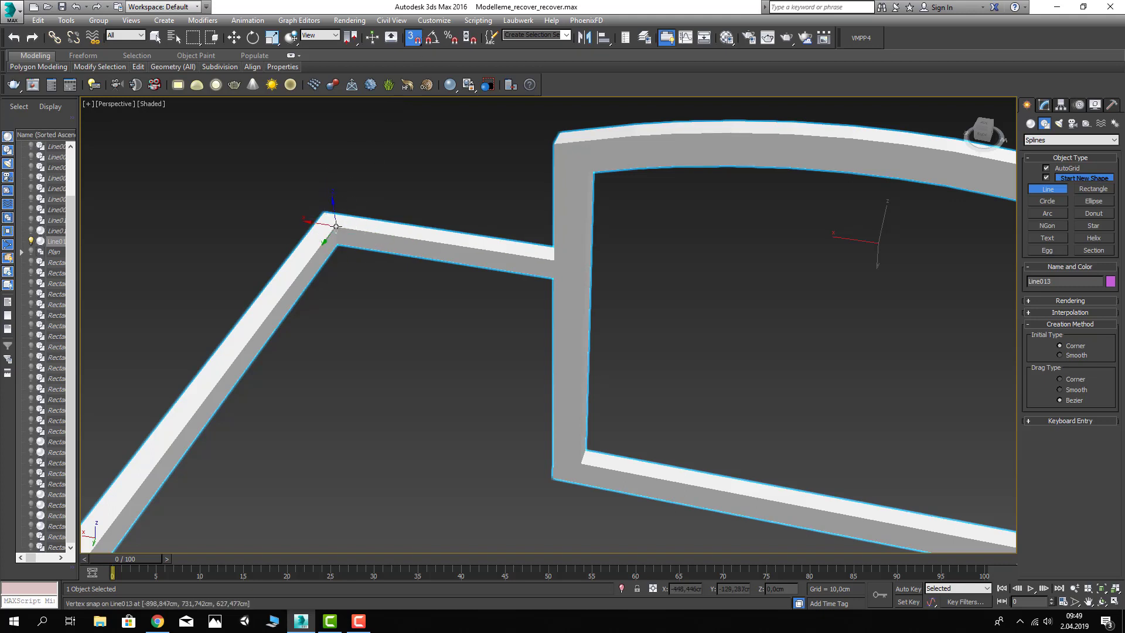
left_click(337, 229)
left_click(554, 258)
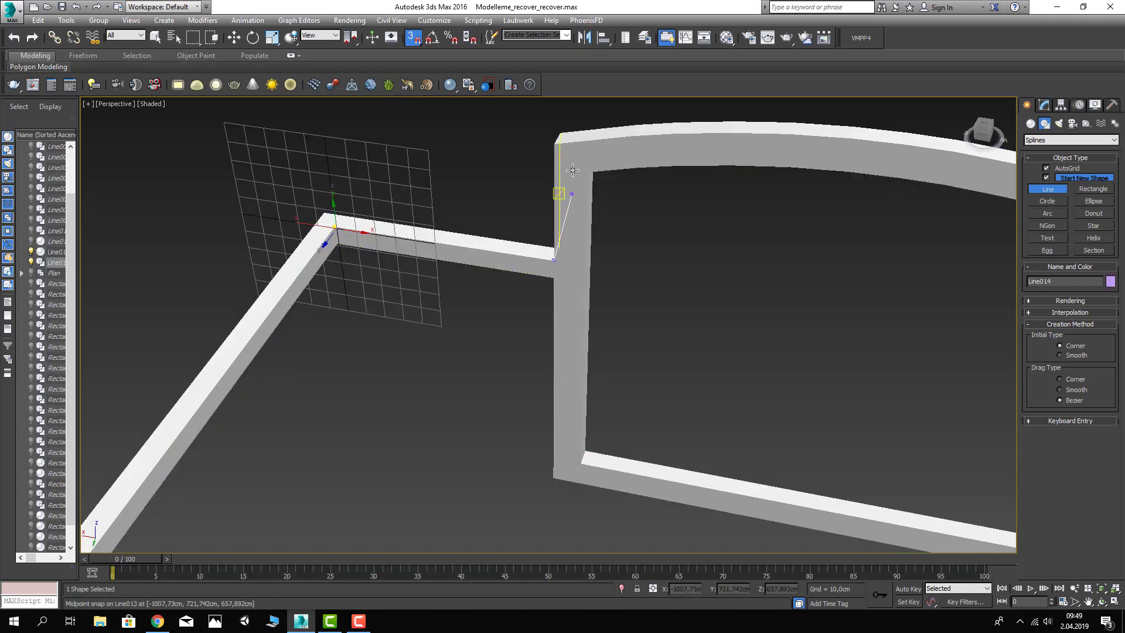
Step: Snap points along the first arched top, removing one misplaced point, to its far corner
middle_click_drag(500, 173, 394, 209, "alt")
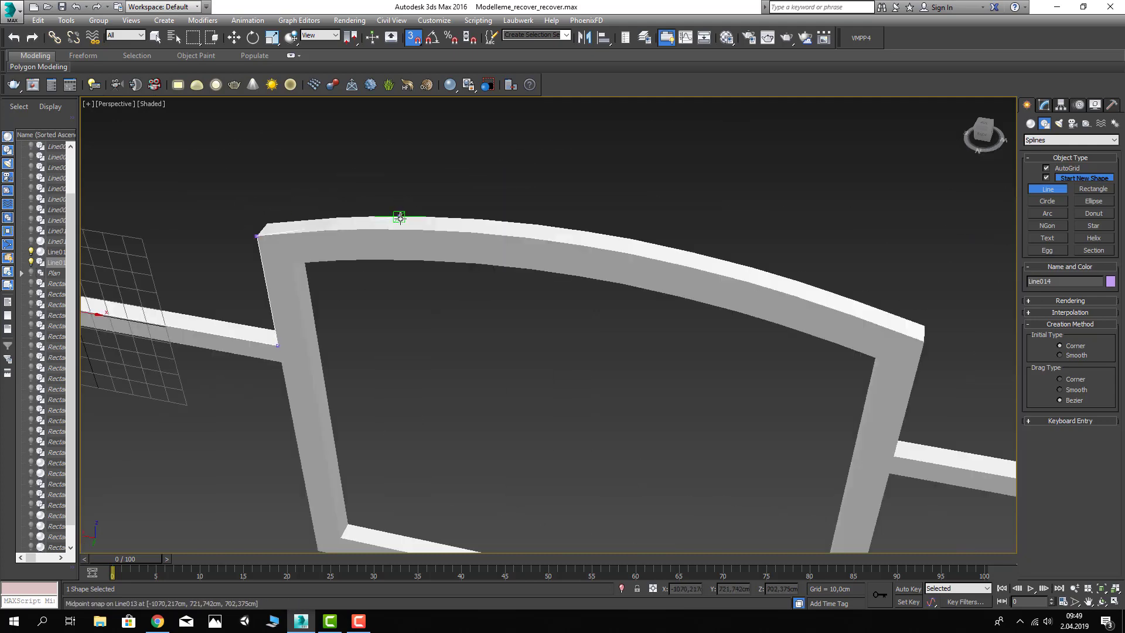
left_click(268, 237)
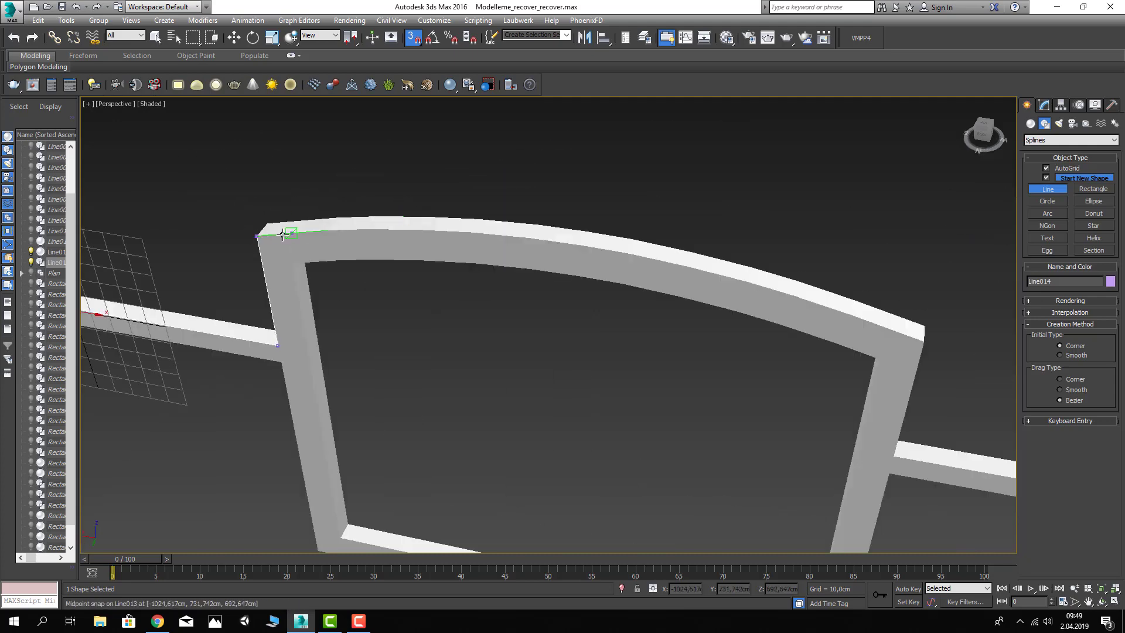
left_click(365, 229)
left_click(417, 229)
key("BackSpace")
left_click(391, 229)
left_click(898, 450)
Step: Snap points at the next frame's corner and where it meets the wall line
scroll(645, 346, "down", 5)
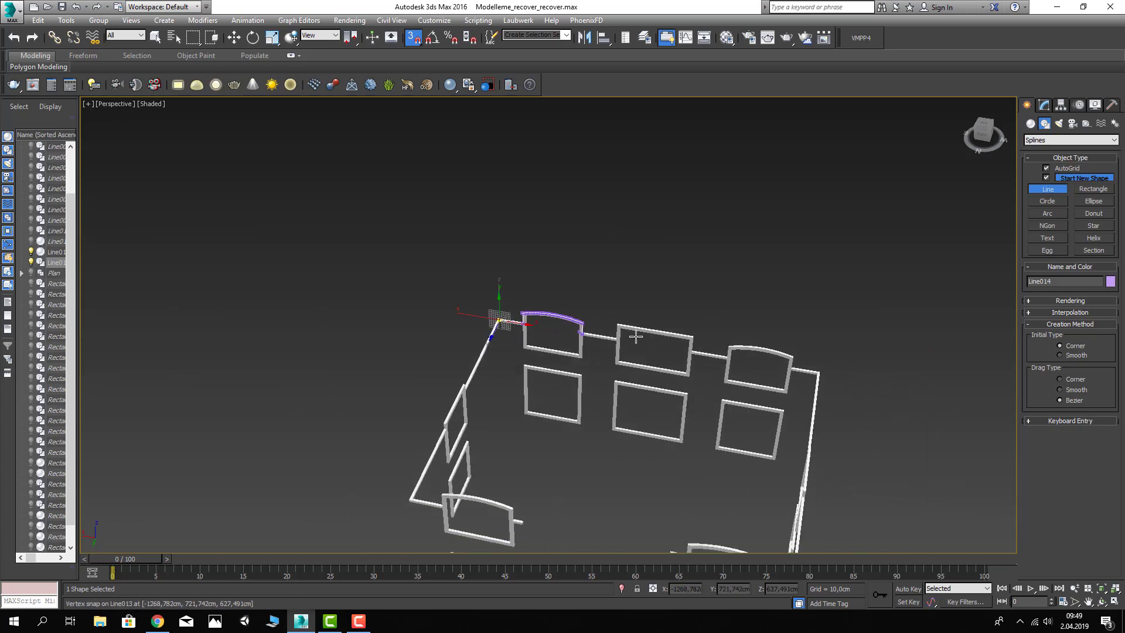
scroll(595, 334, "up", 3)
scroll(470, 350, "up", 3)
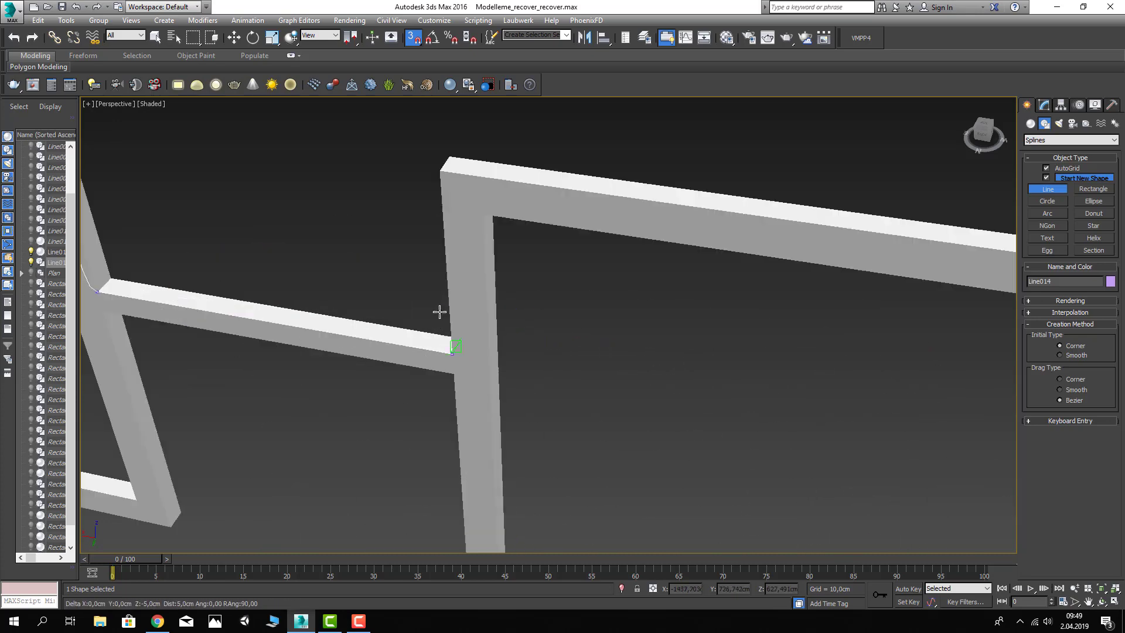
left_click(441, 171)
scroll(635, 247, "down", 5)
scroll(504, 221, "up", 4)
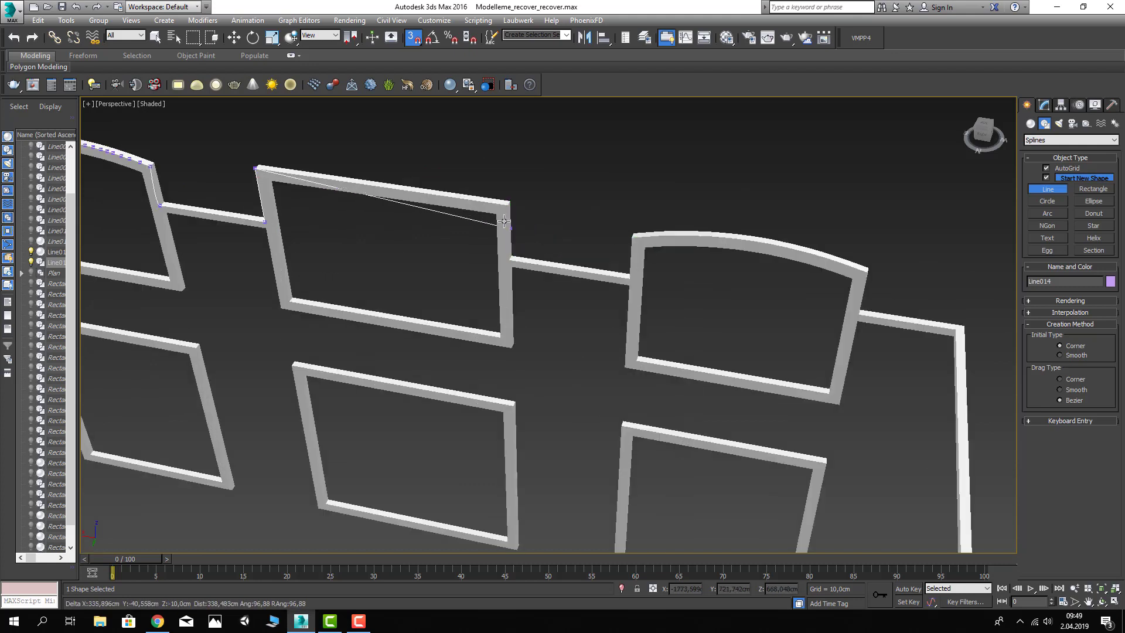
scroll(510, 258, "up", 4)
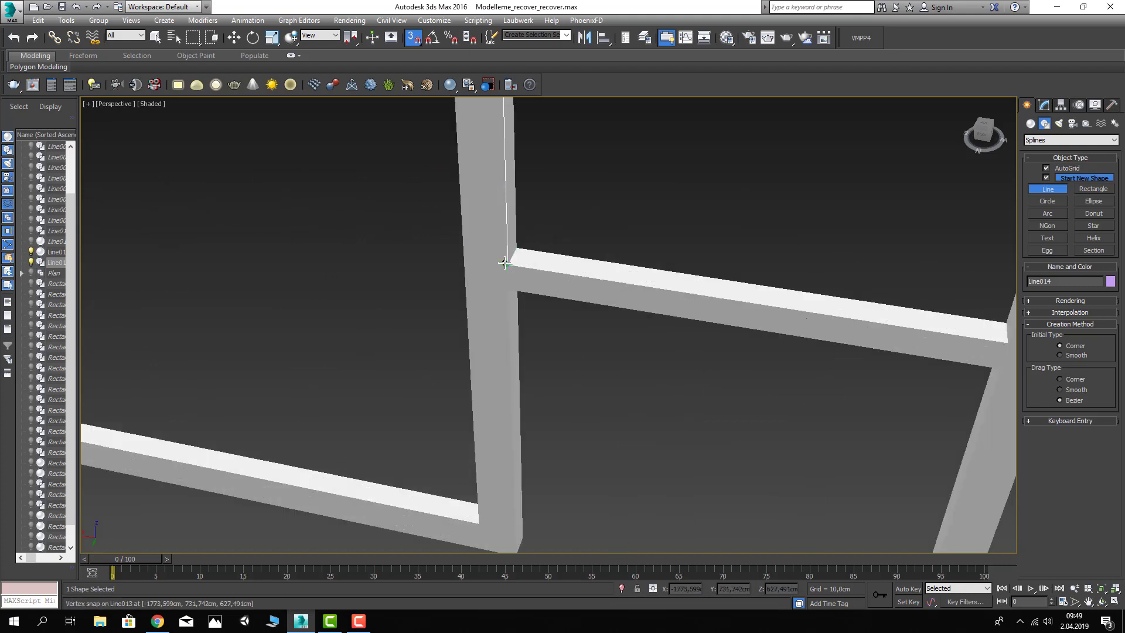
left_click(468, 286)
scroll(468, 286, "down", 5)
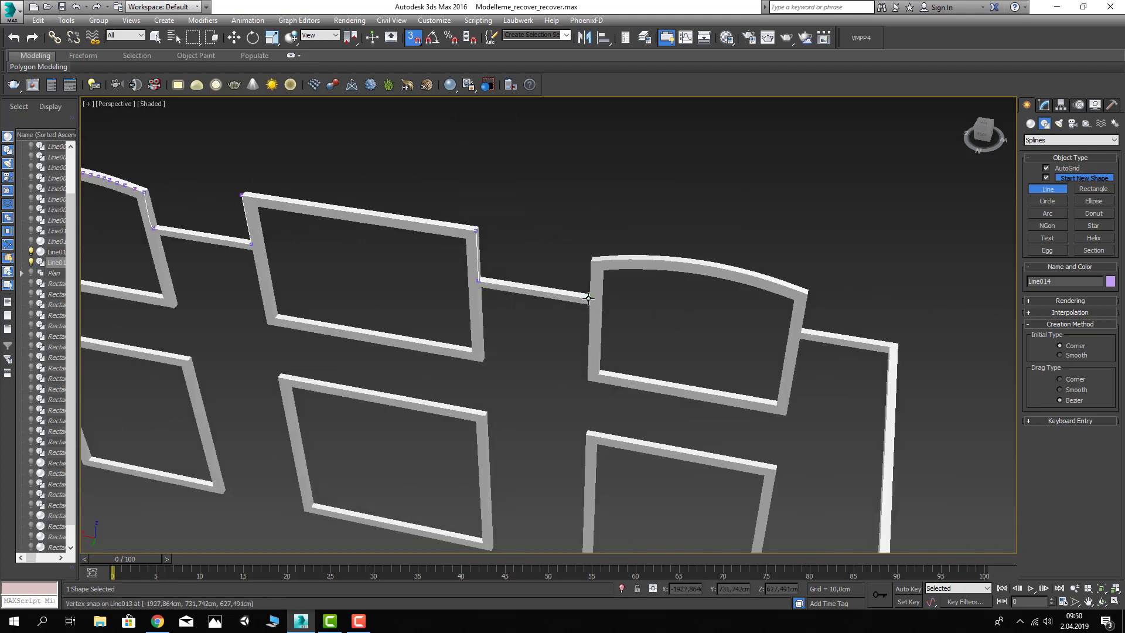
scroll(641, 260, "up", 4)
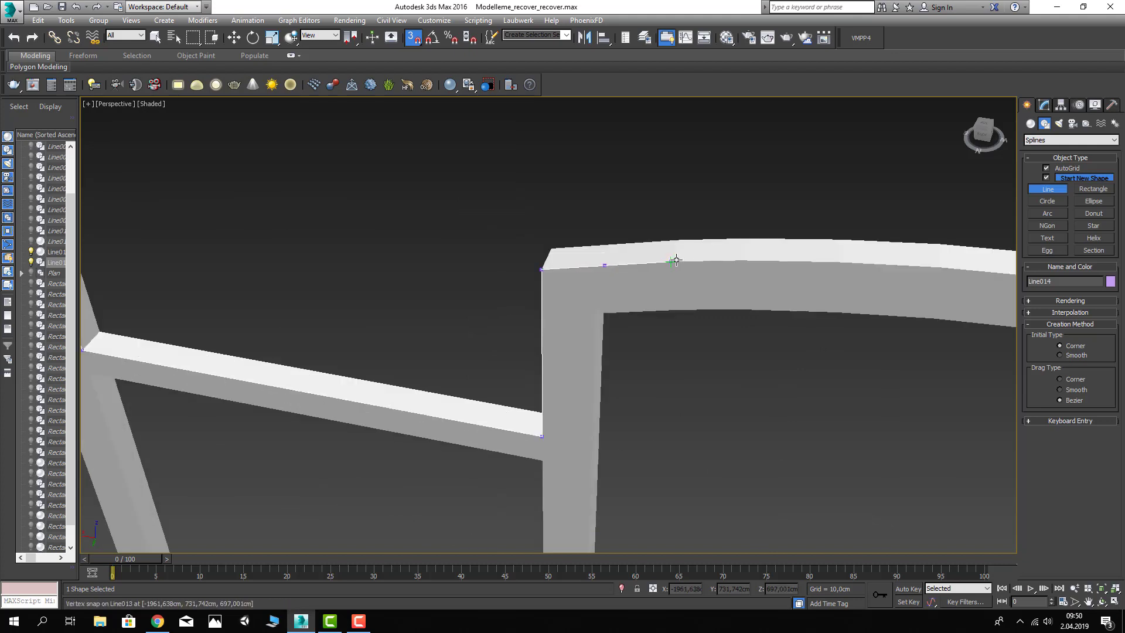
Step: Trace along the second arched top to the wall corner and finish the line
middle_click_drag(793, 285, 403, 247)
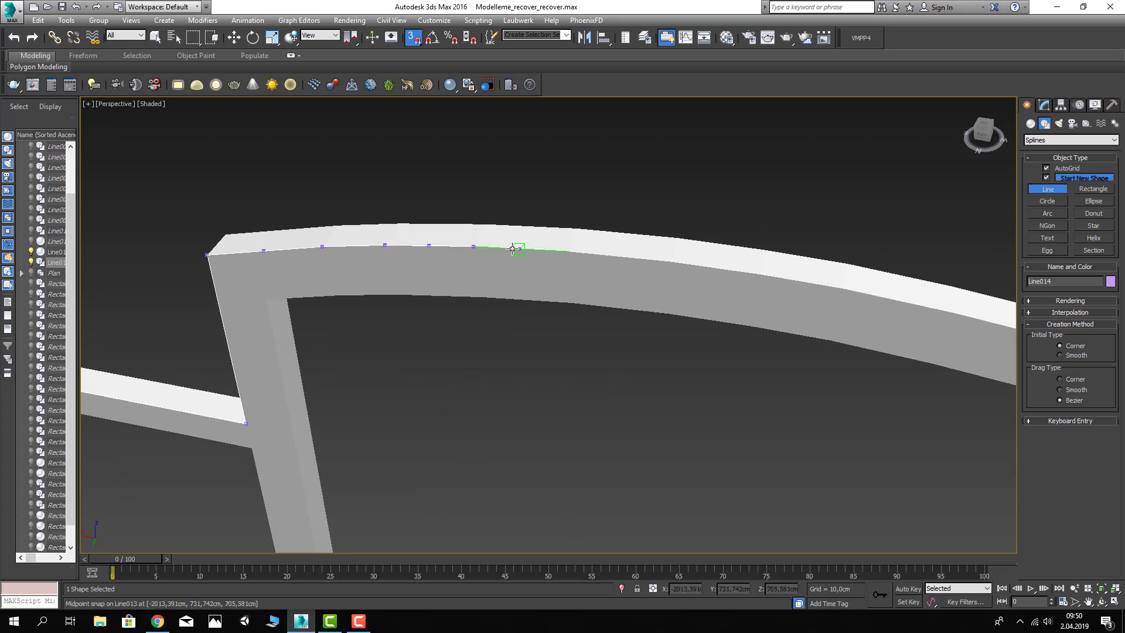
left_click(687, 266)
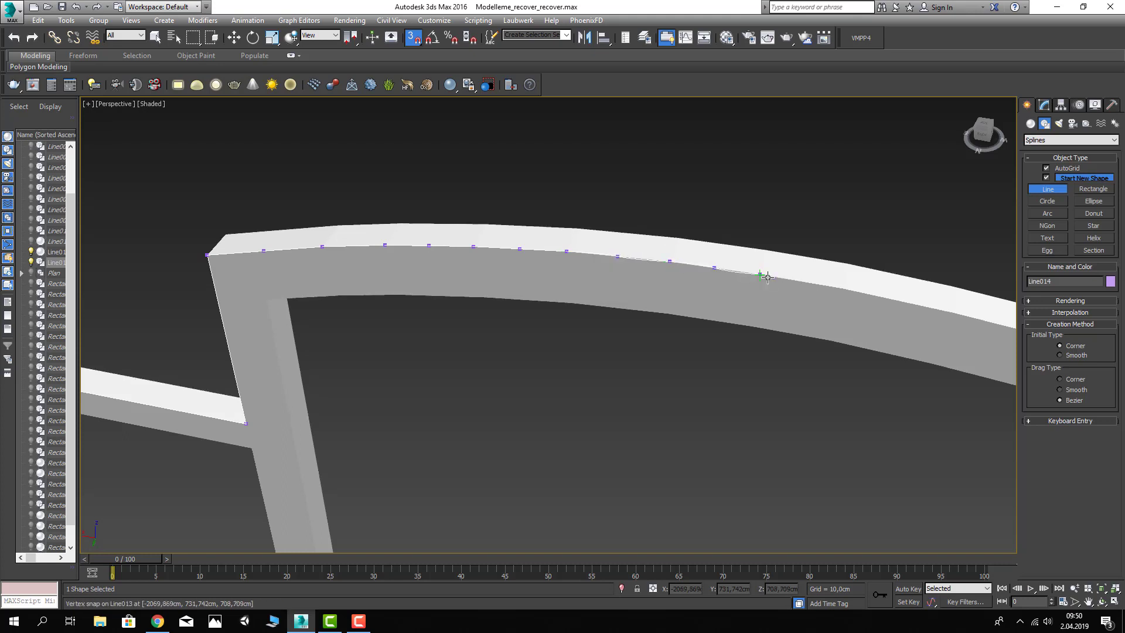
scroll(796, 297, "down", 5)
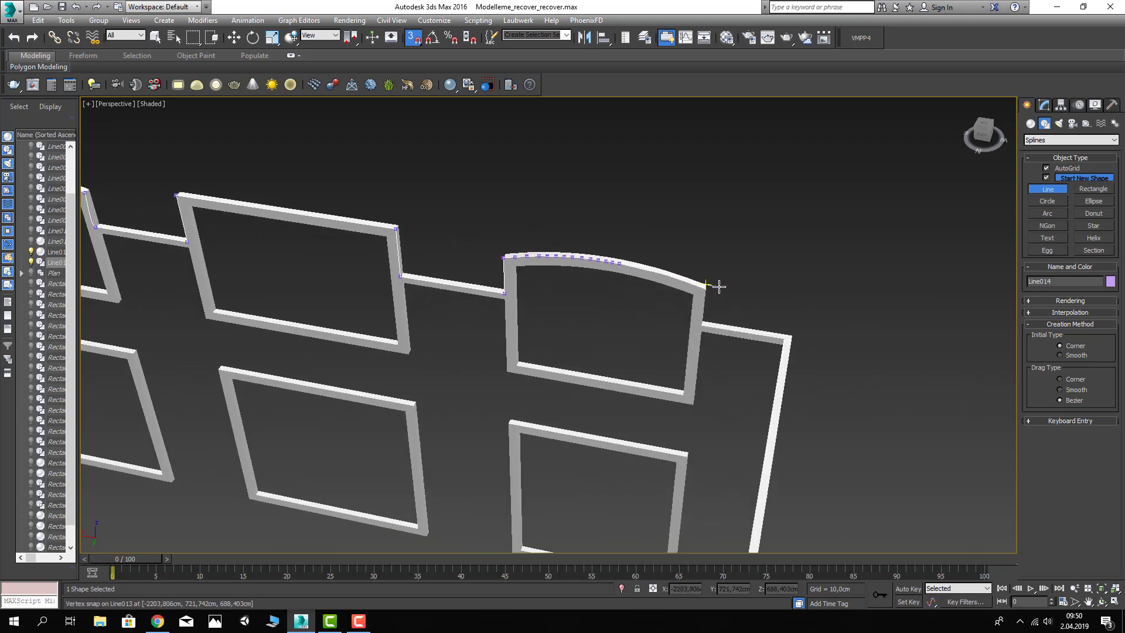
scroll(634, 267, "up", 5)
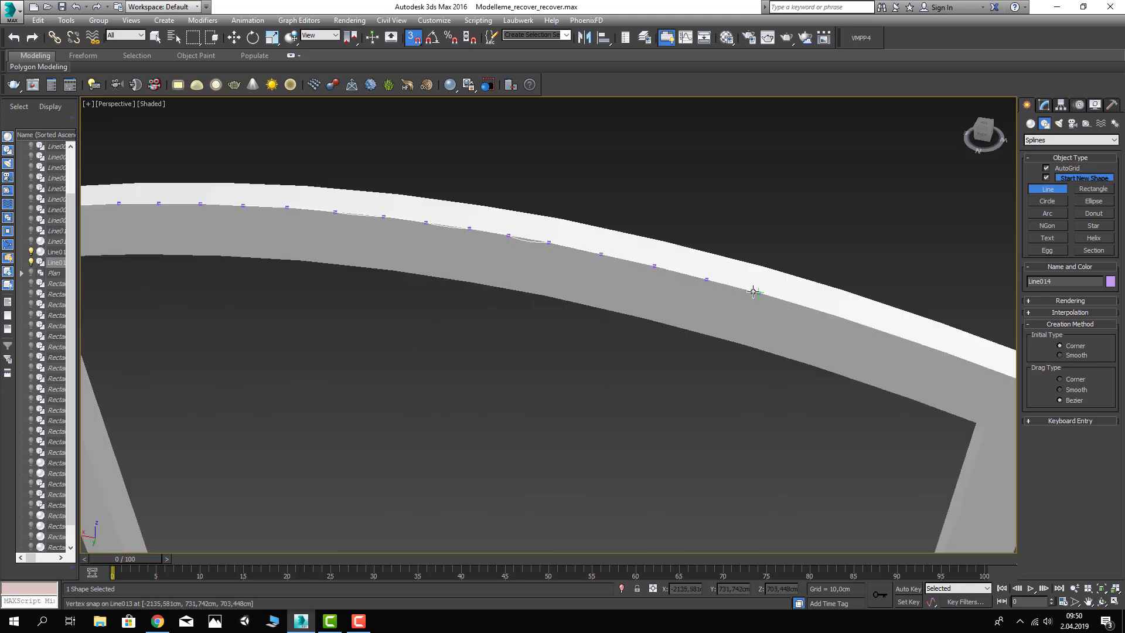
left_click(838, 317)
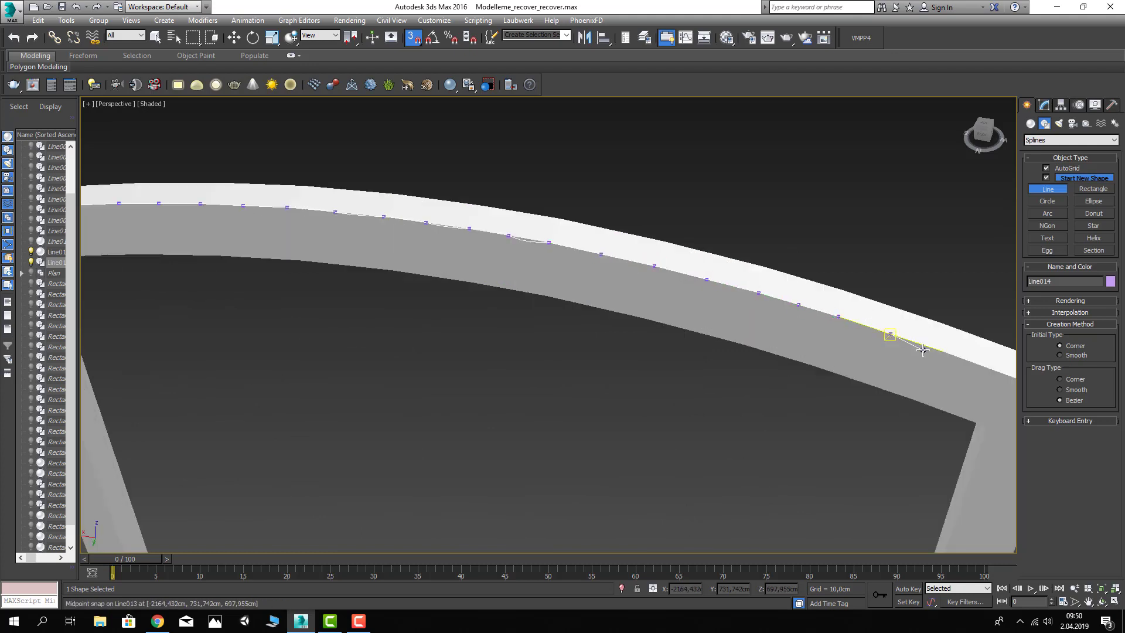
middle_click_drag(896, 350, 832, 339)
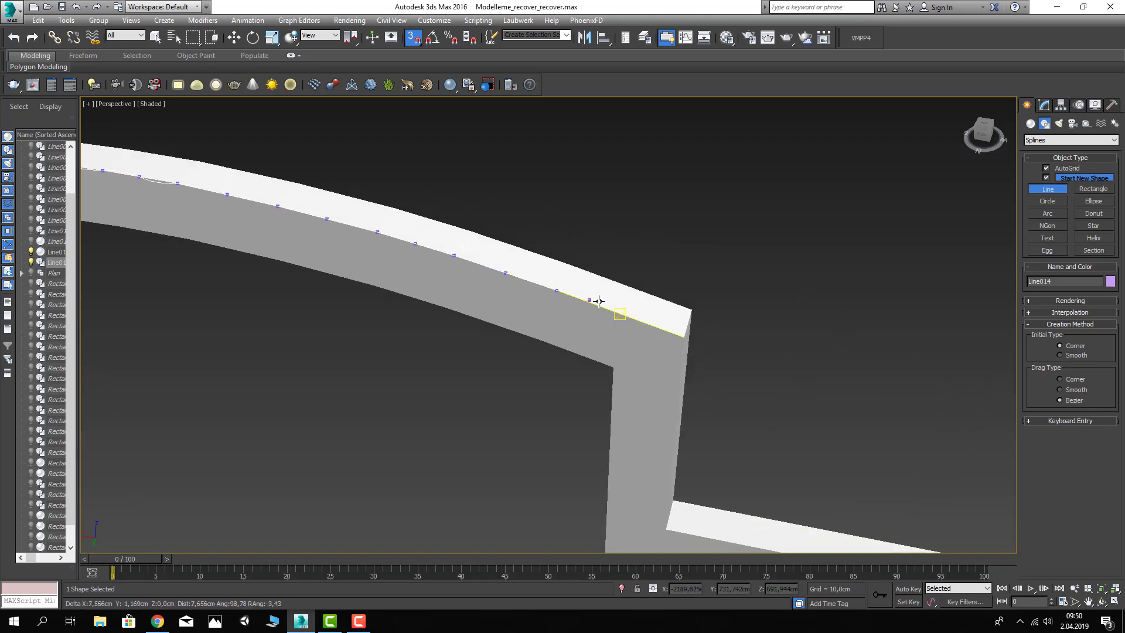
scroll(682, 335, "down", 5)
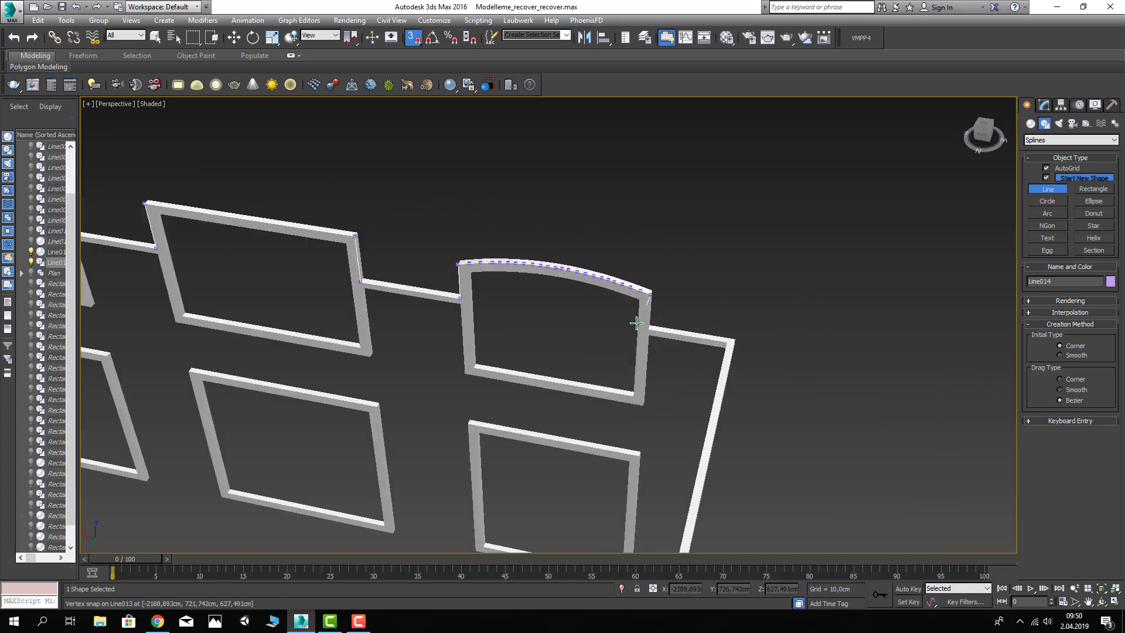
scroll(649, 330, "up", 5)
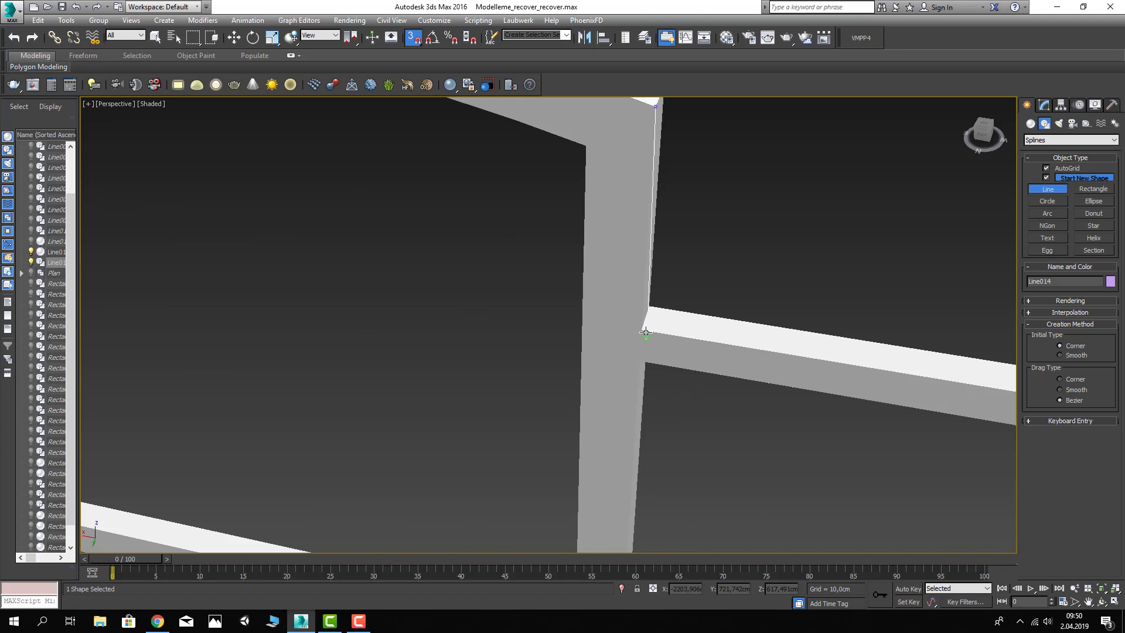
left_click(563, 327)
scroll(563, 326, "down", 5)
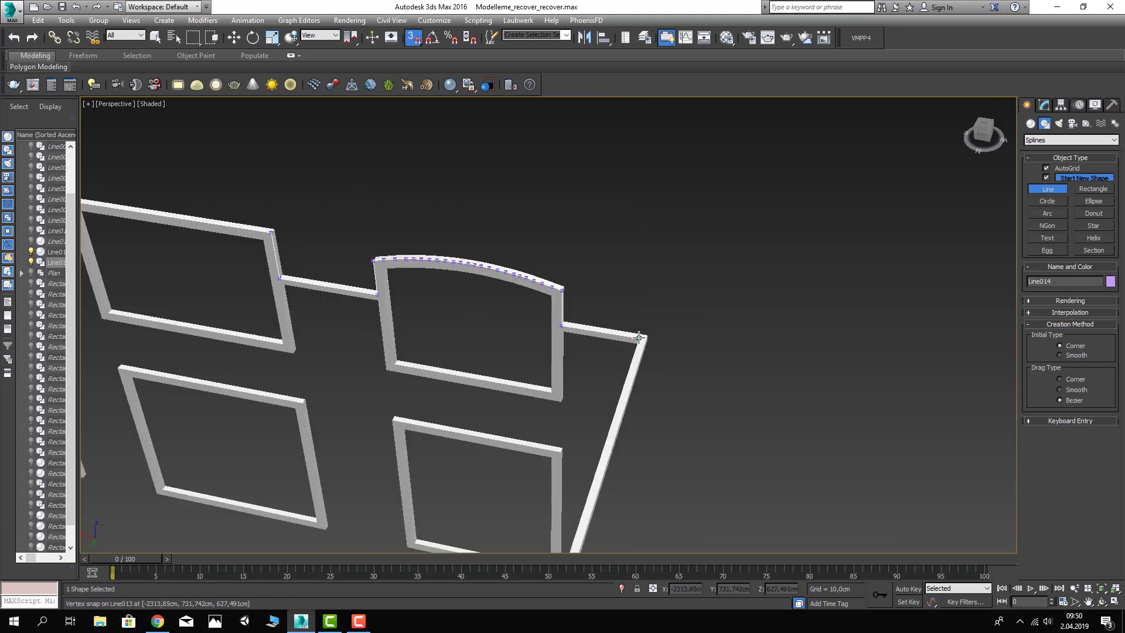
left_click(638, 337)
right_click(640, 281)
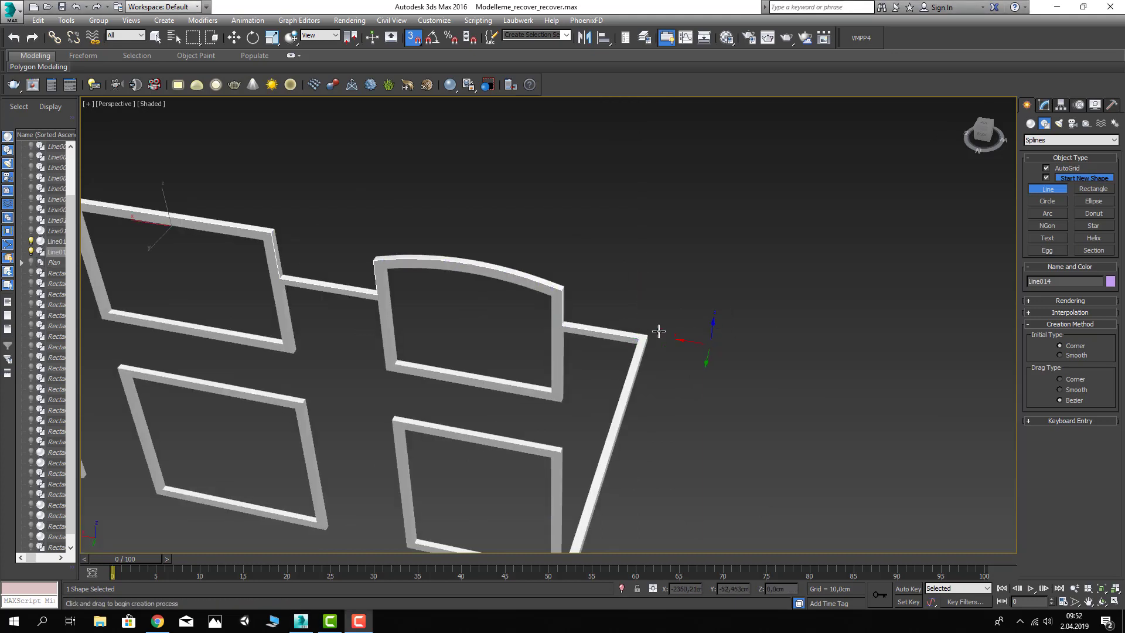
Step: Return to Move and select the newly traced wall-top line Line014
key("w")
left_click(639, 334)
scroll(636, 331, "up", 5)
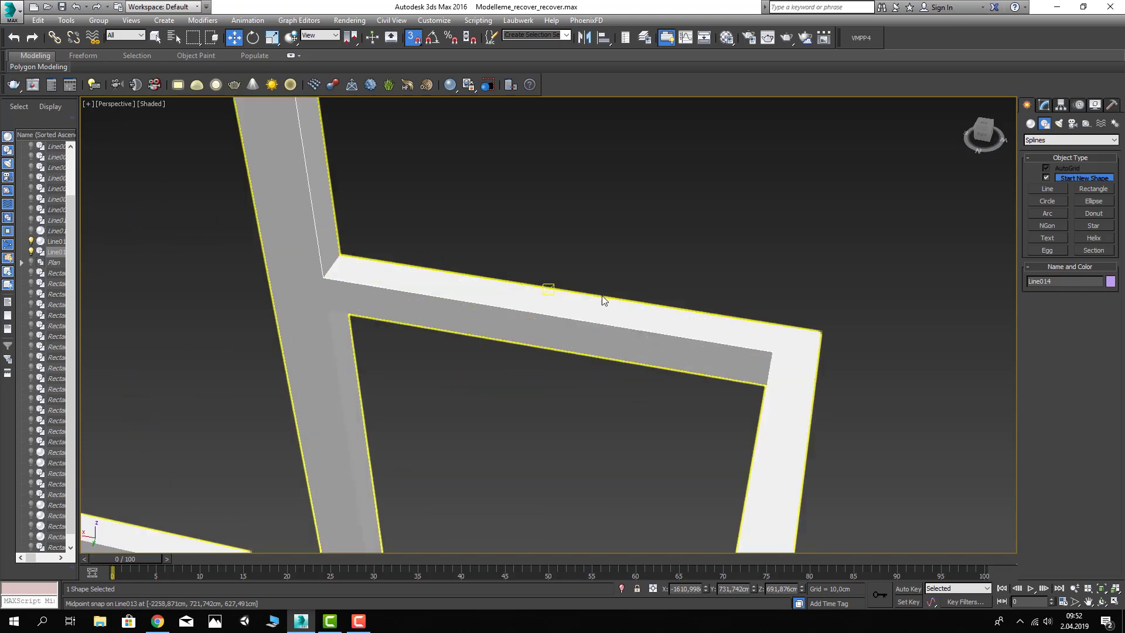
scroll(603, 295, "down", 5)
left_click(606, 271)
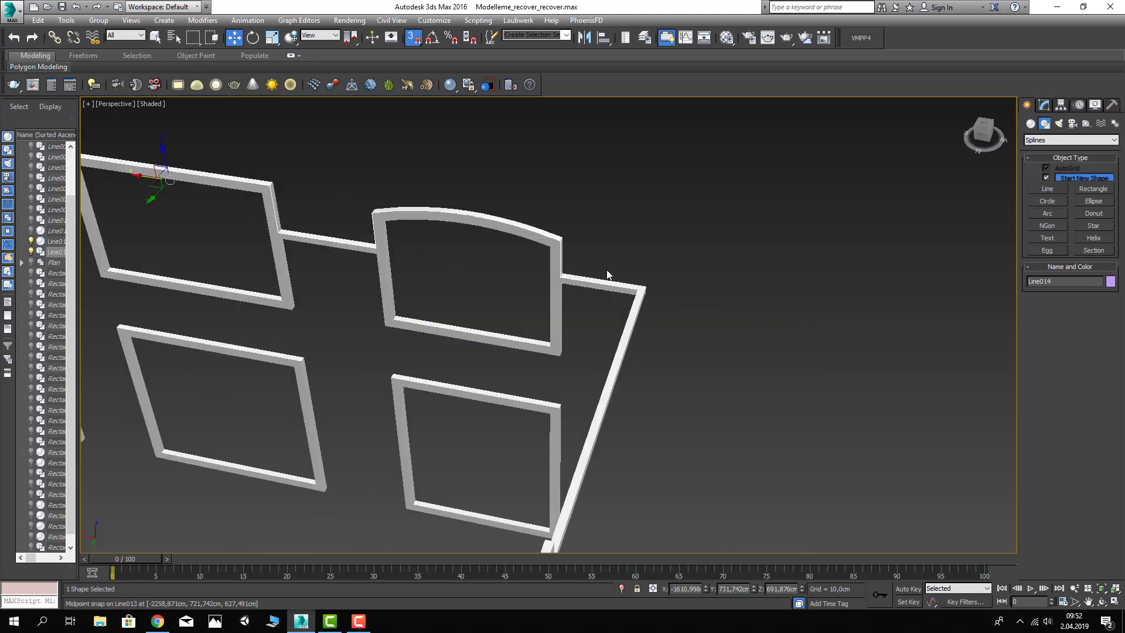
left_click(547, 235)
Step: Make the line's vertices along the arched top Smooth
left_click(1044, 105)
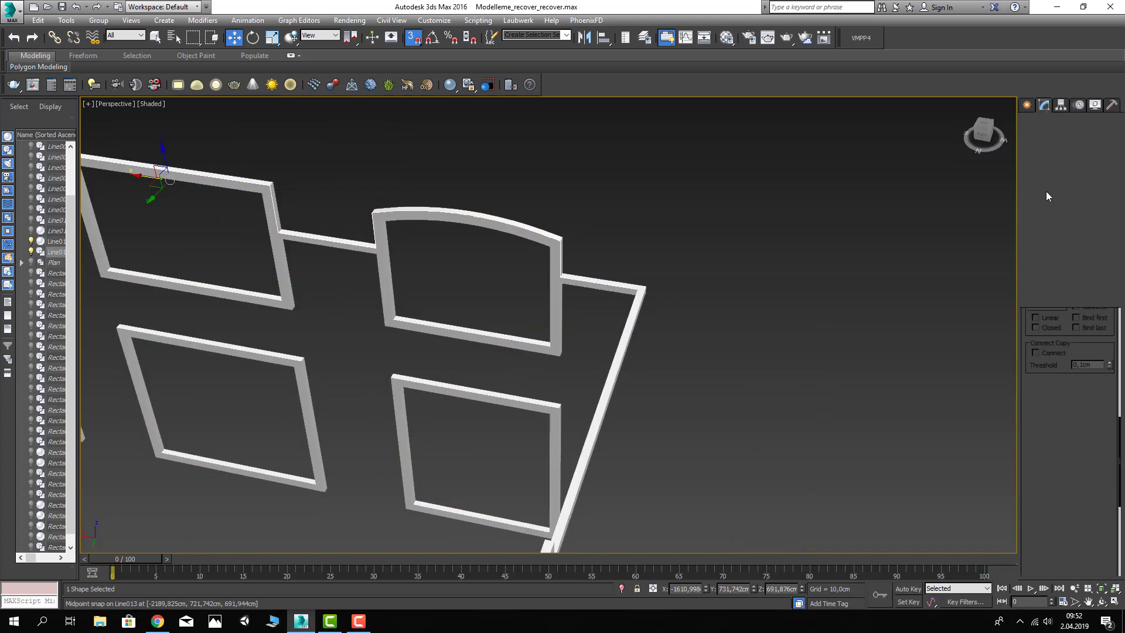
left_click(1031, 210)
scroll(708, 306, "down", 5)
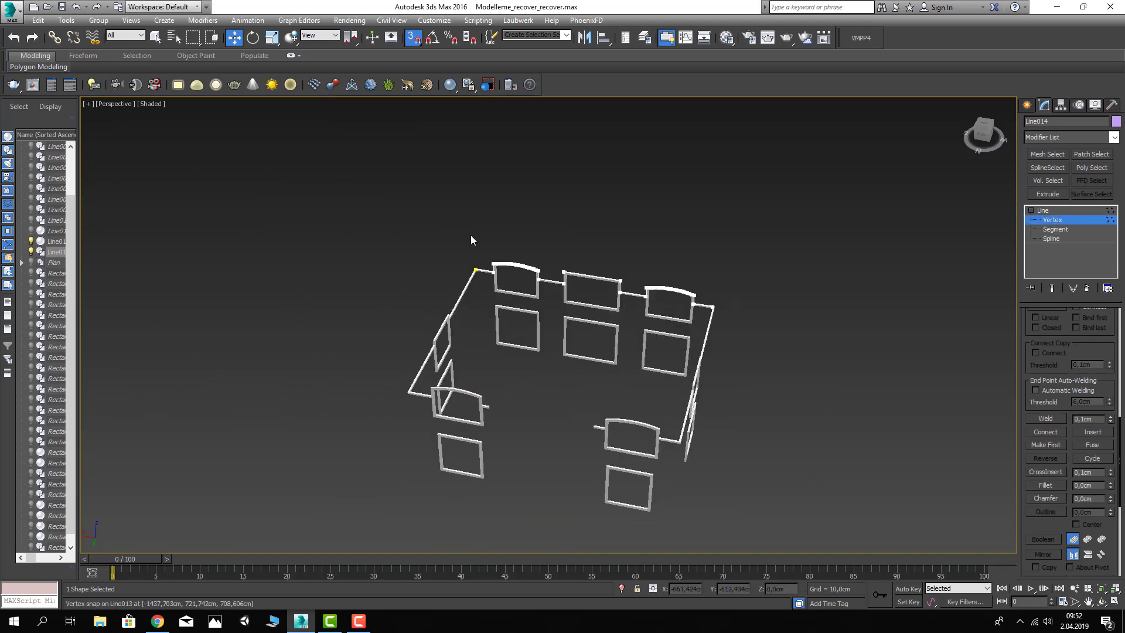
left_click_drag(827, 363, 823, 360)
scroll(716, 272, "up", 5)
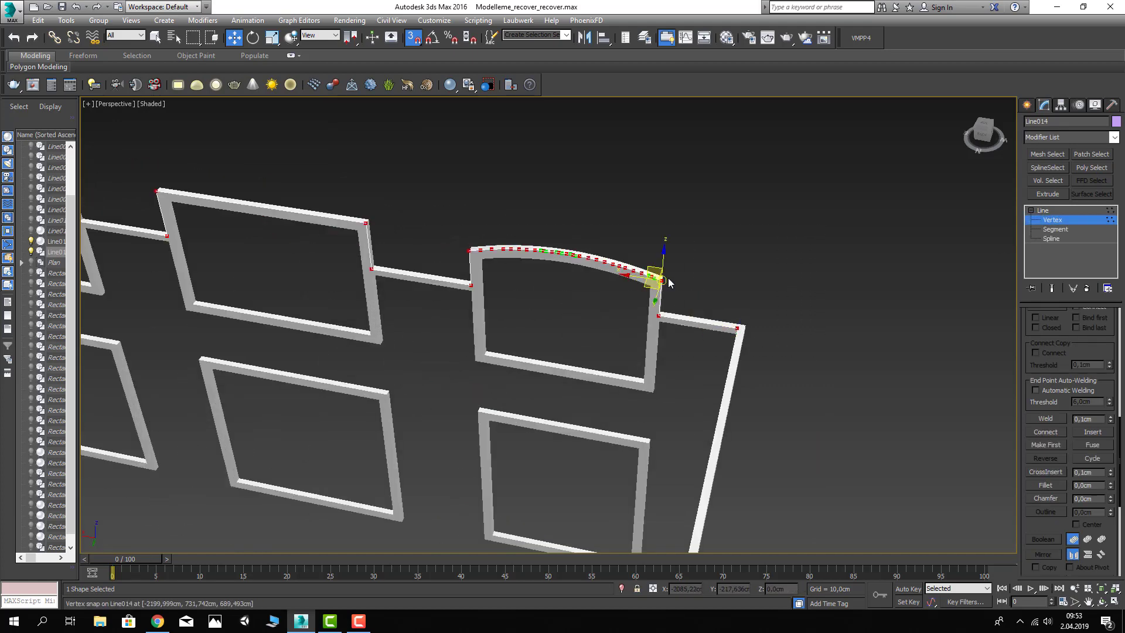
right_click(664, 276)
left_click(655, 216)
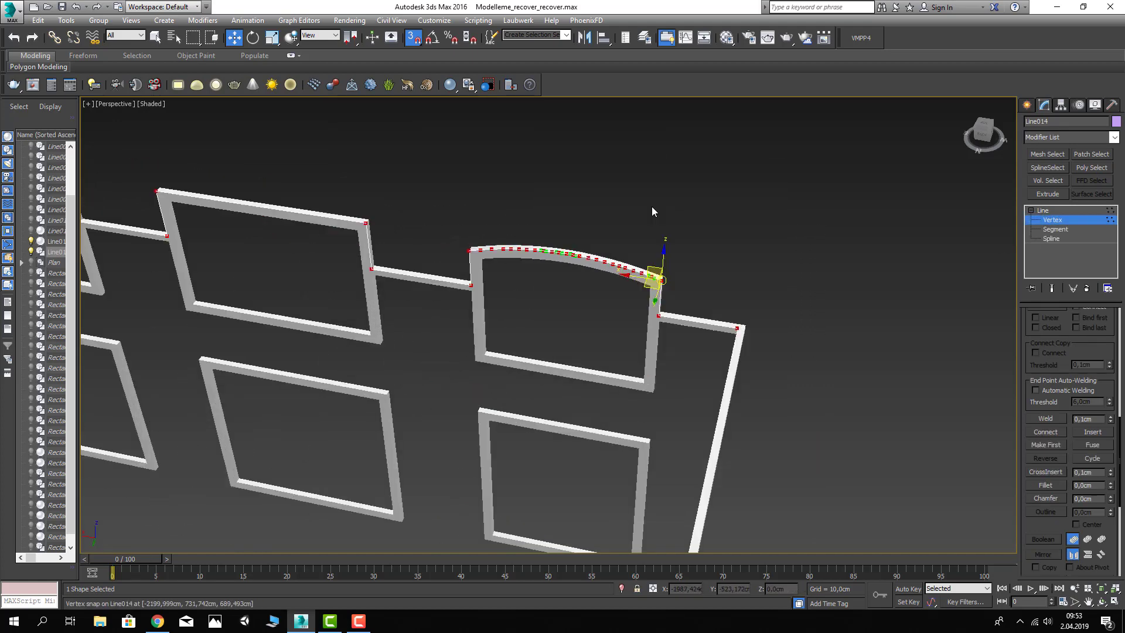
Step: Select the whole spline and apply a 15 cm outline
left_click(1052, 239)
left_click(733, 345)
type("15")
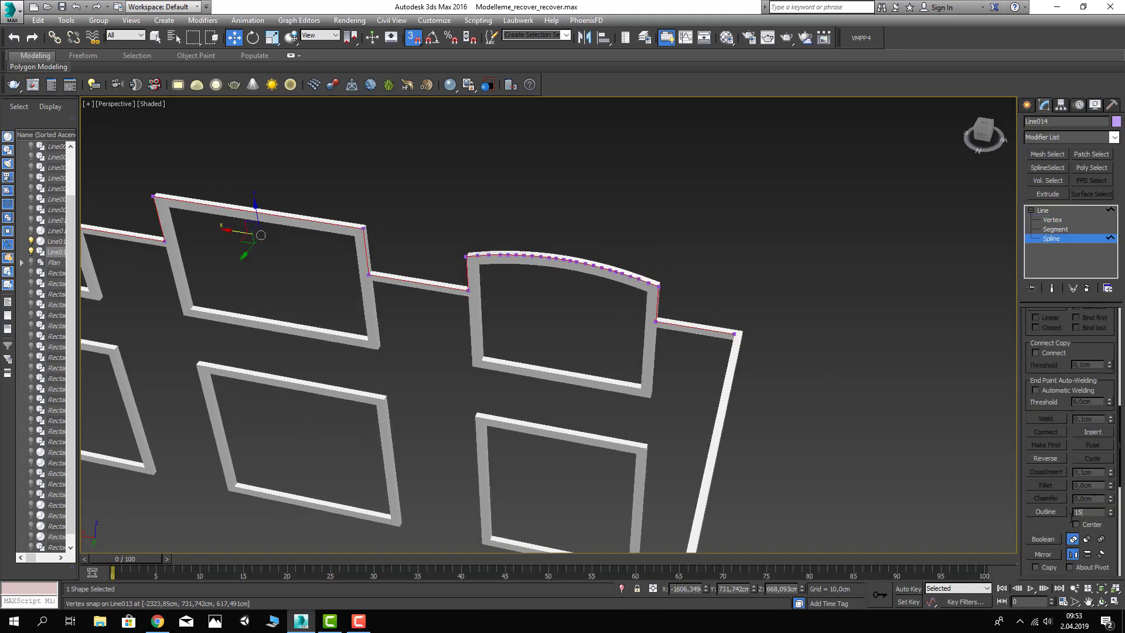
key("Return")
scroll(703, 407, "down", 4)
scroll(578, 326, "down", 3)
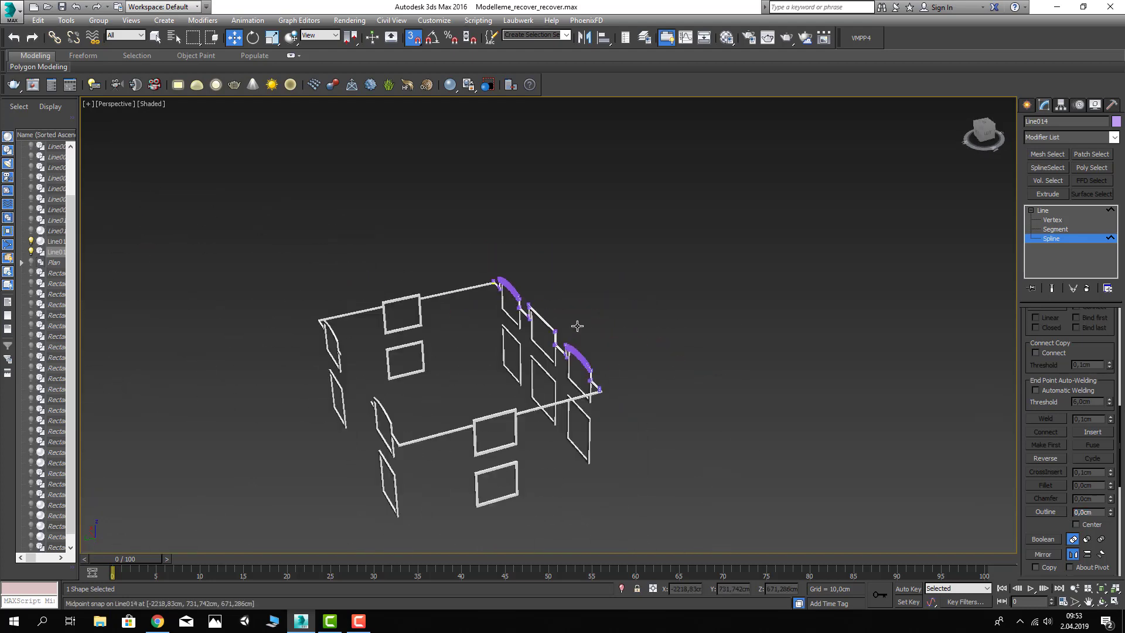
mouse_move(577, 326)
middle_mouse_down("alt")
mouse_move(646, 304)
mouse_move(692, 319)
middle_mouse_up("alt")
key("ctrl+b")
left_click(732, 279)
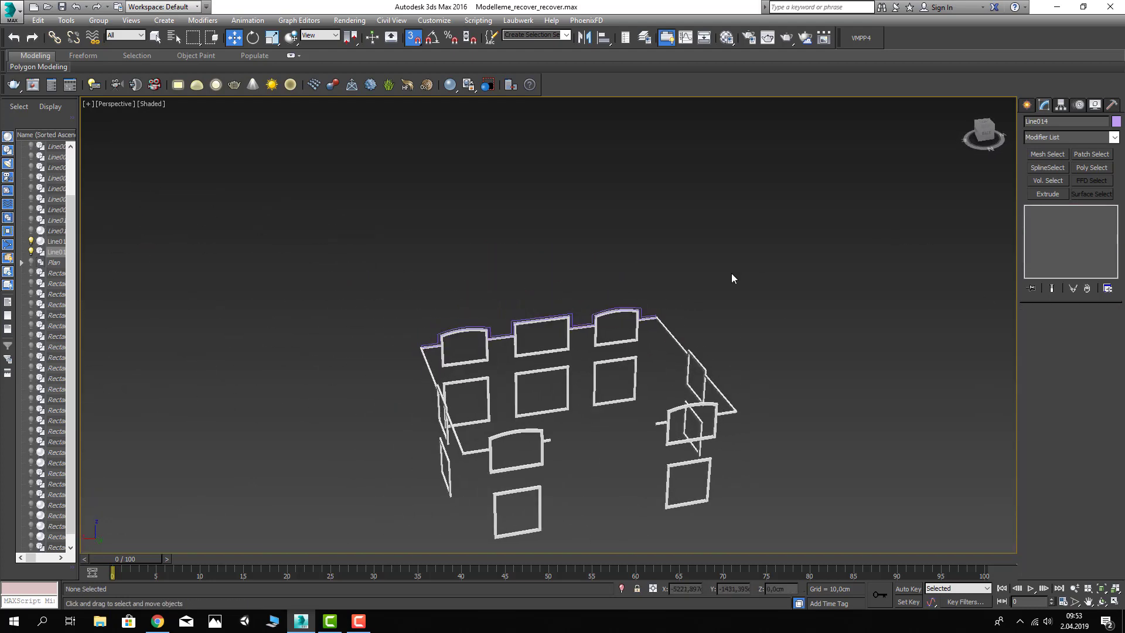
middle_click_drag(709, 416, 691, 385)
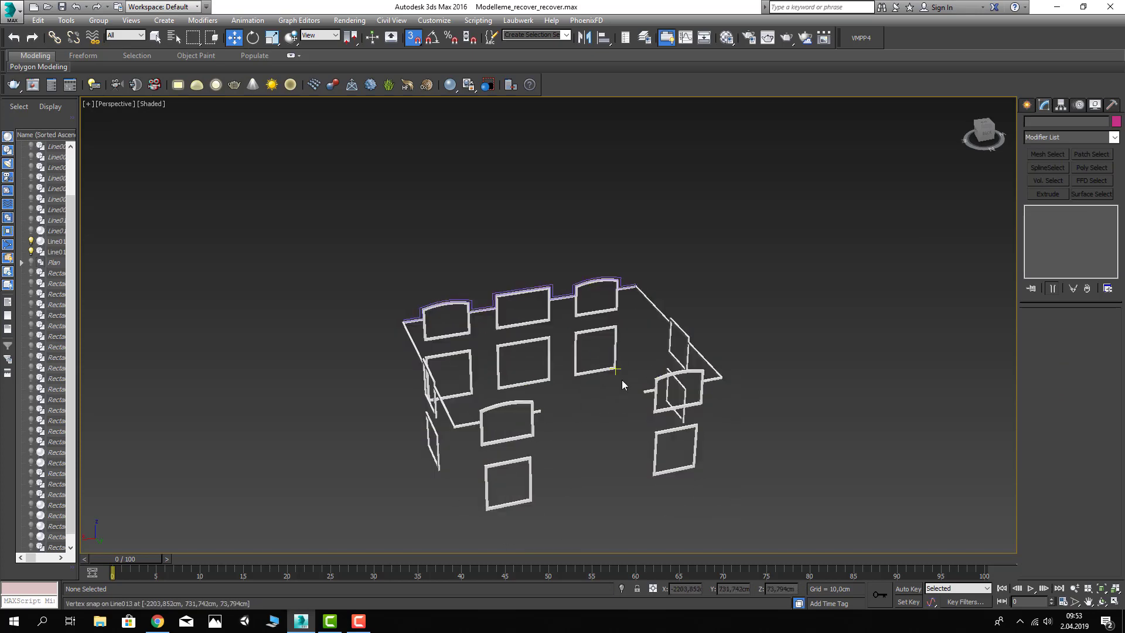
mouse_move(622, 384)
middle_mouse_down("alt")
mouse_move(535, 389)
mouse_move(536, 403)
mouse_move(684, 372)
mouse_move(647, 368)
mouse_move(610, 304)
mouse_move(624, 249)
mouse_move(566, 387)
middle_mouse_up("alt")
scroll(598, 273, "up", 3)
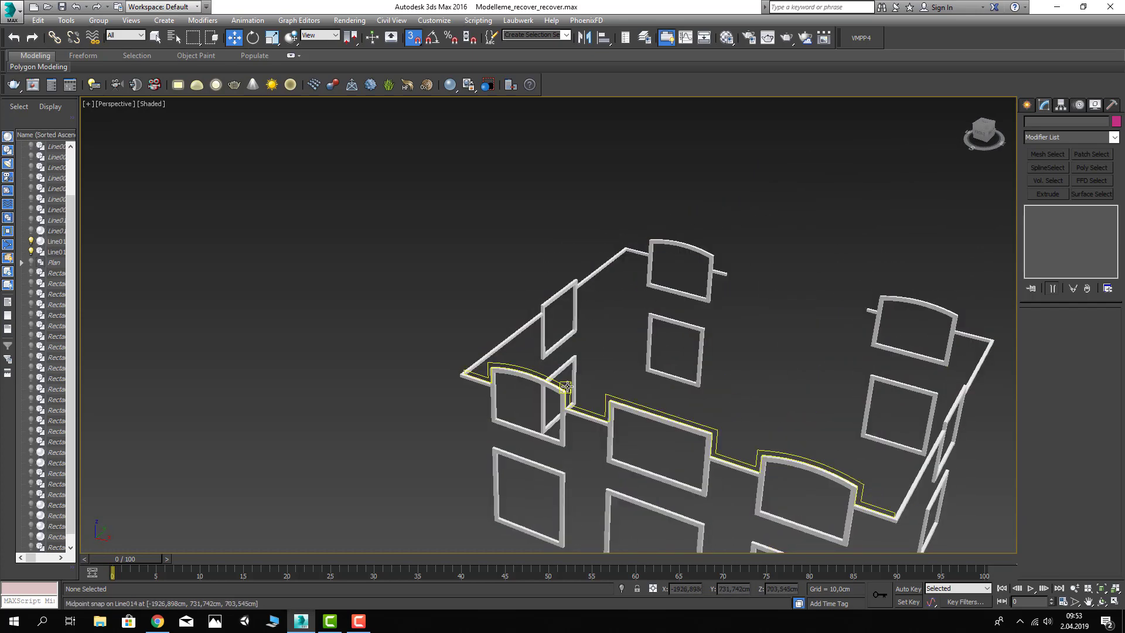
left_click(566, 387)
scroll(563, 397, "up", 2)
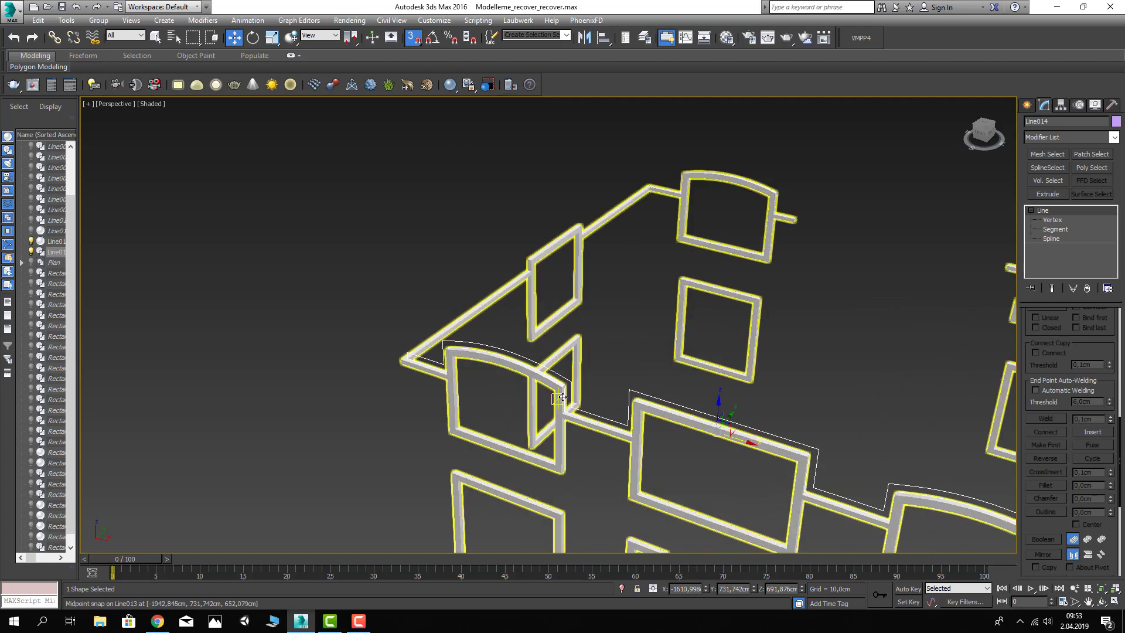
key("space")
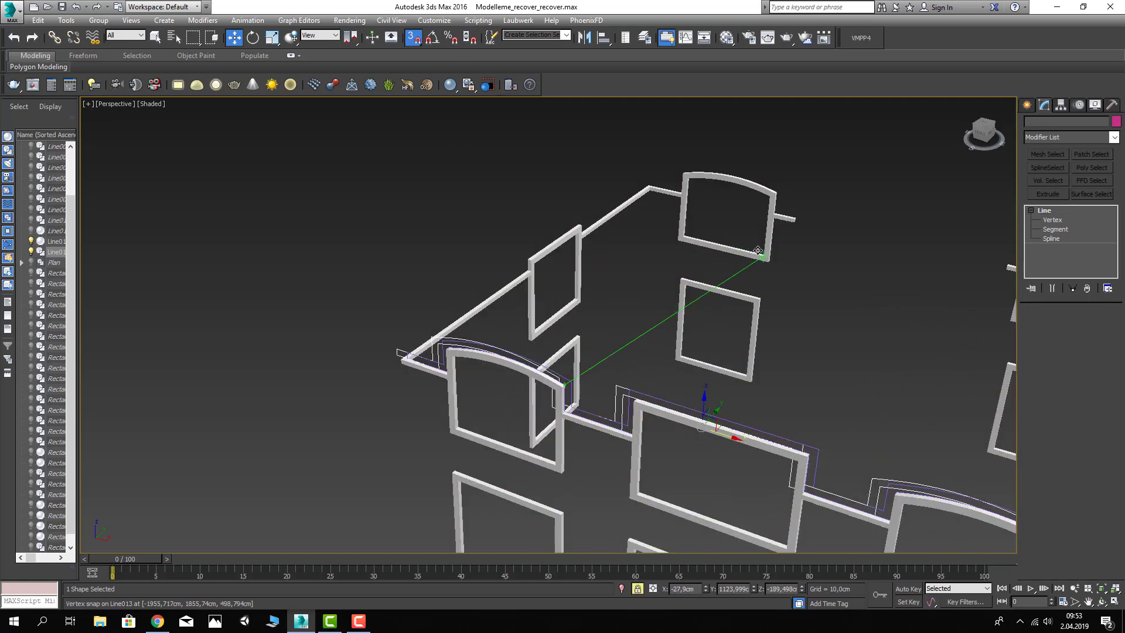
left_click_drag(568, 385, 567, 385)
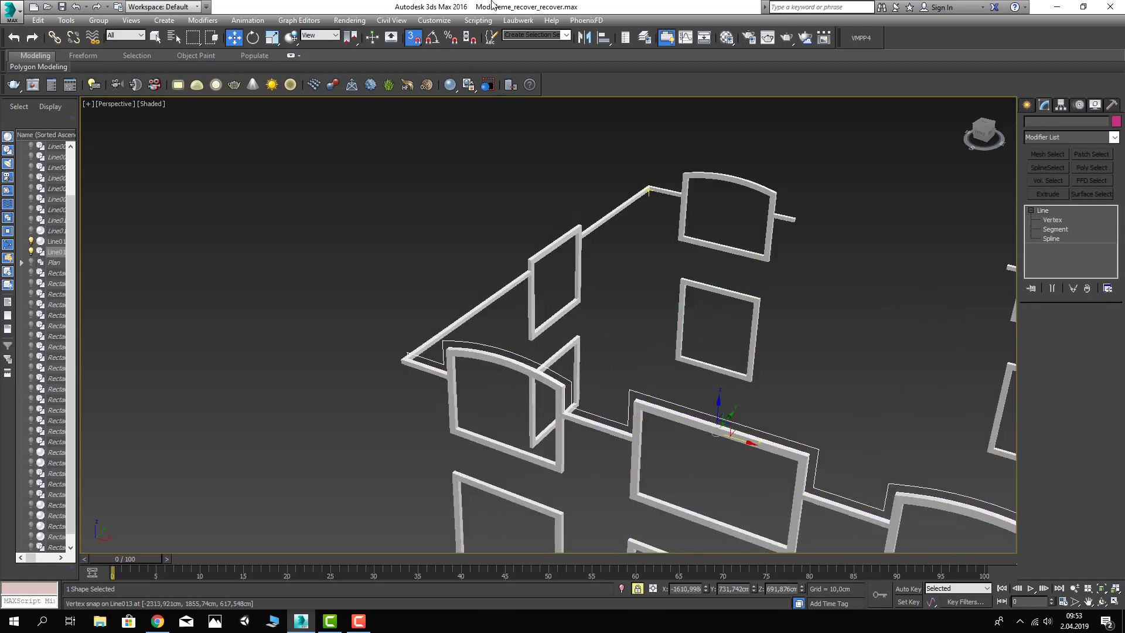
Step: Review the snap settings on the Options tab and close the dialog
right_click(324, 45)
right_click(414, 37)
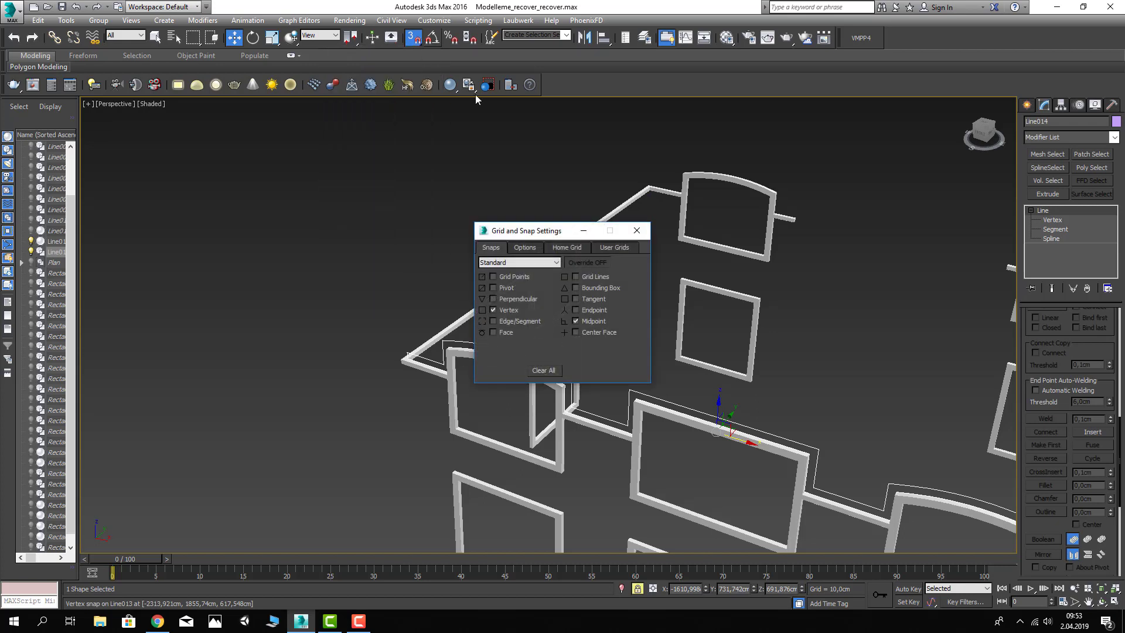
left_click(524, 247)
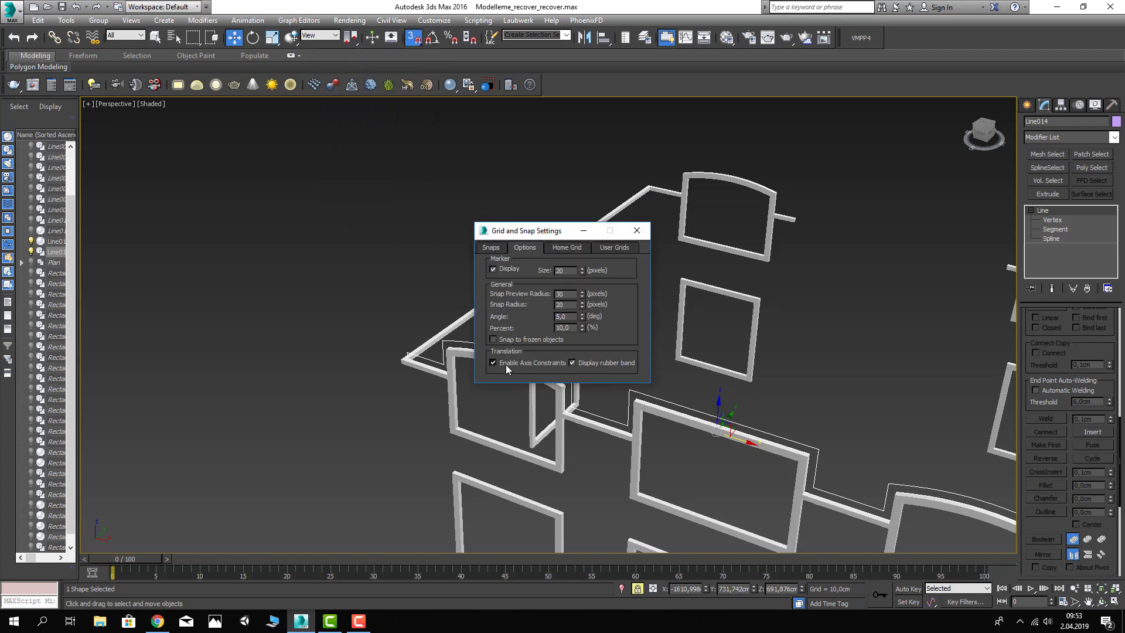
left_click(637, 232)
Step: Shift-drag Line014 from a vertex with snapping up to the upper floor's wall top
scroll(603, 375, "up", 2)
scroll(573, 374, "up", 3)
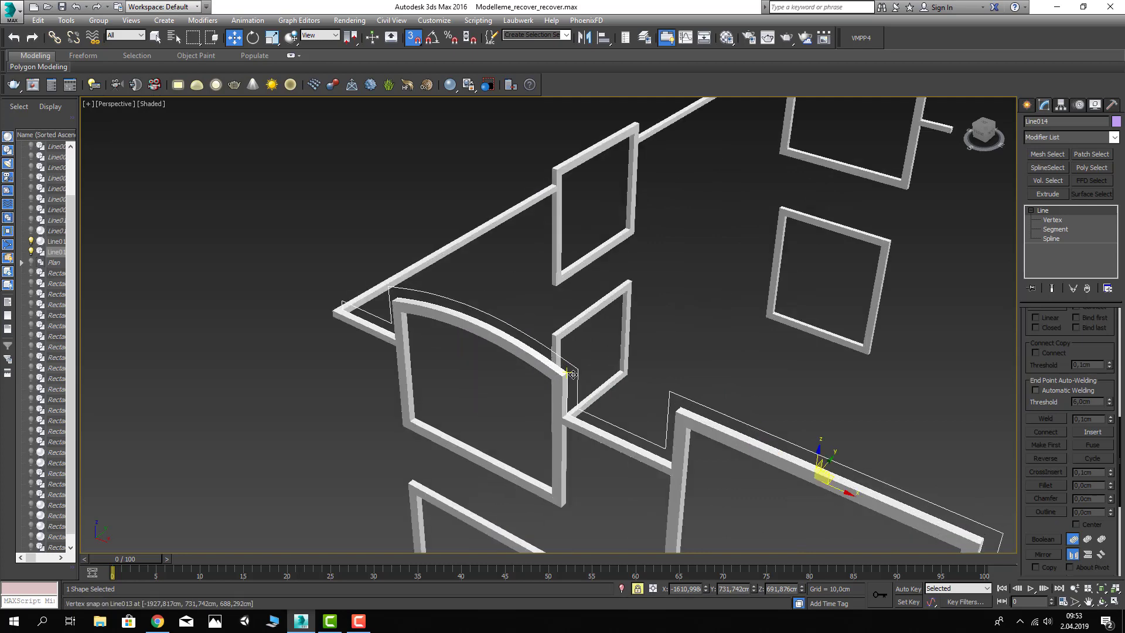
left_click_drag(573, 375, 805, 209)
scroll(813, 320, "down", 3)
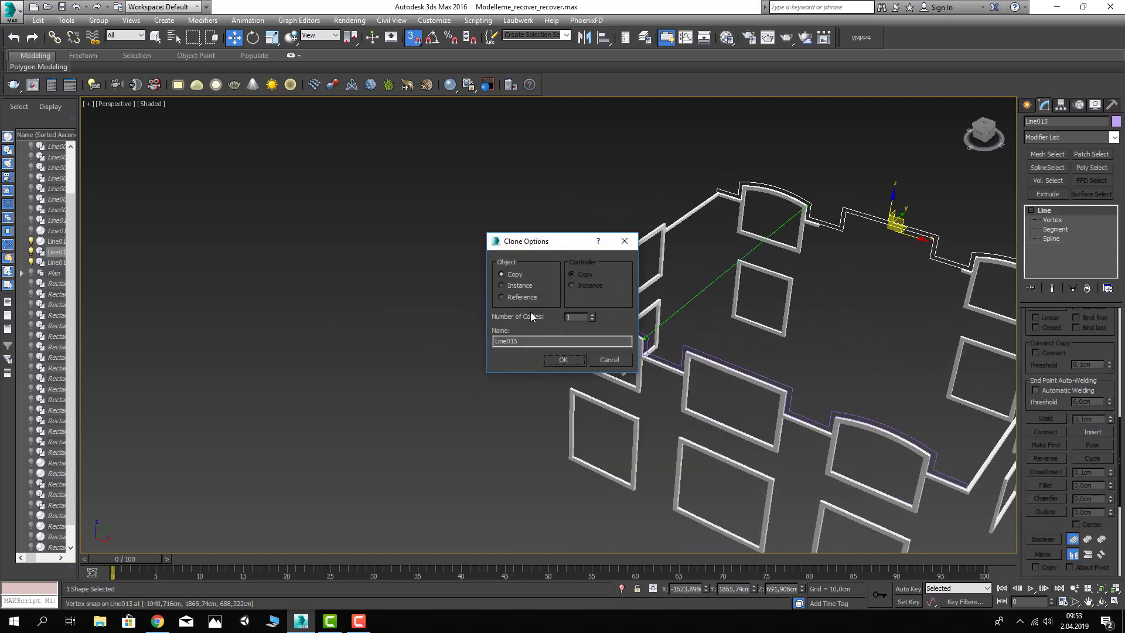
Step: Accept the Copy clone option to create Line015 and bring it into view
left_click(553, 360)
scroll(666, 307, "up", 3)
scroll(678, 307, "up", 1)
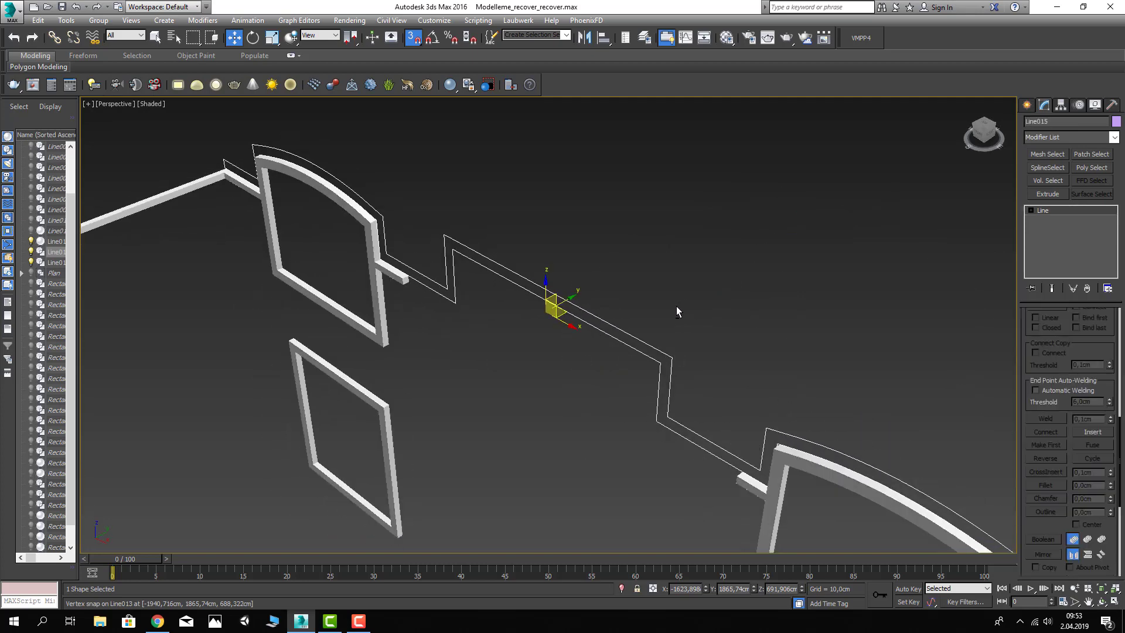
scroll(678, 307, "up", 1)
middle_click_drag(392, 293, 409, 273)
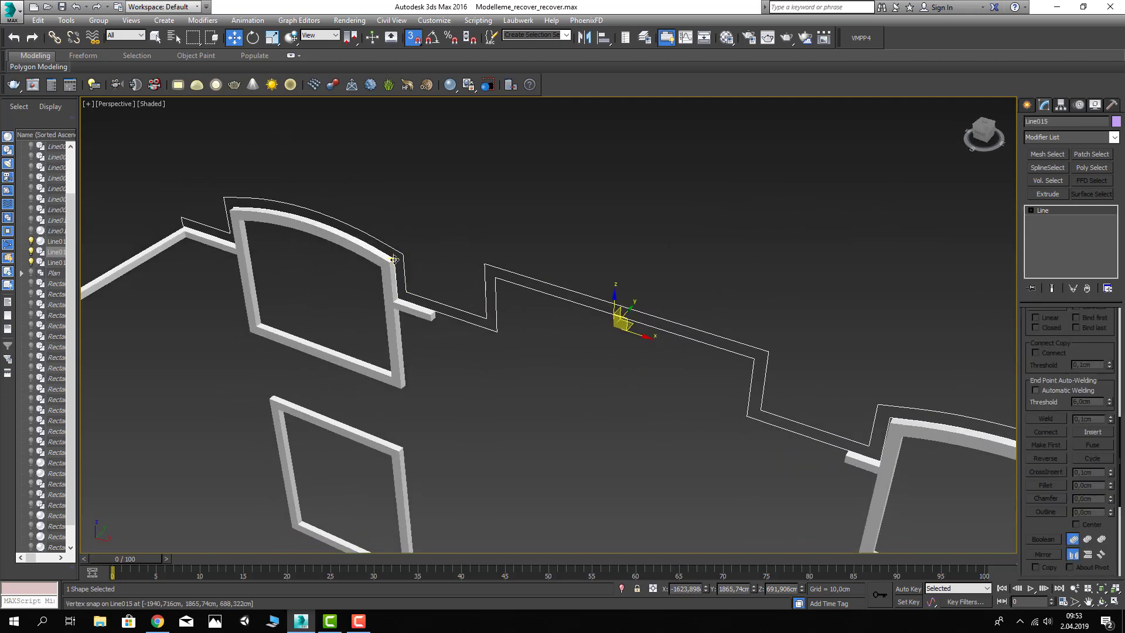
scroll(394, 259, "down", 2)
scroll(351, 258, "down", 2)
scroll(294, 259, "up", 1)
scroll(223, 290, "up", 4)
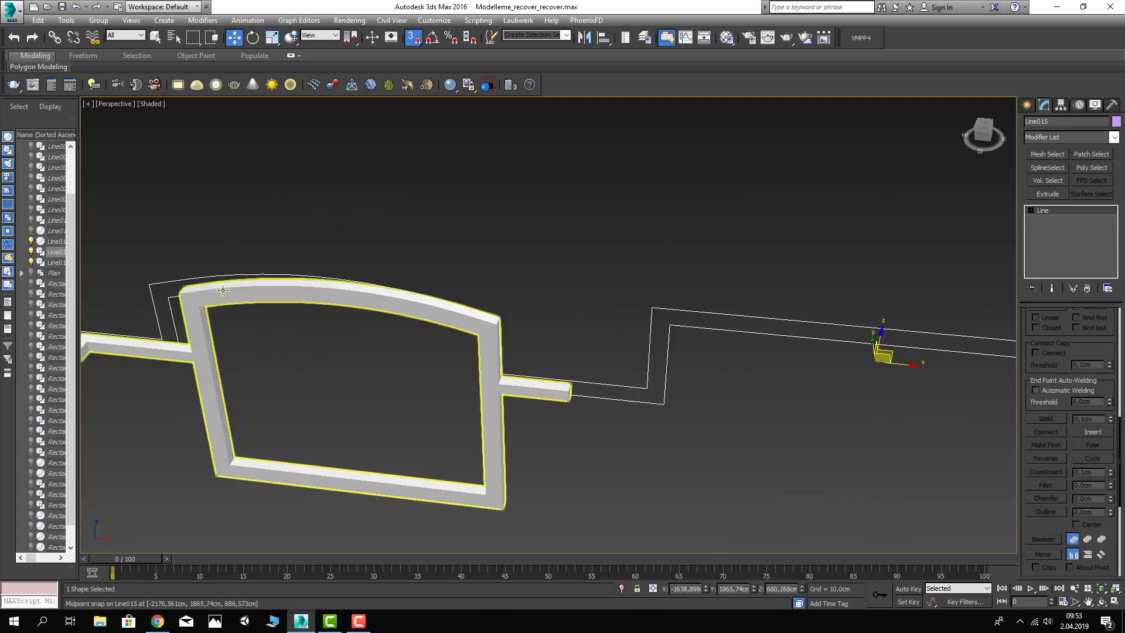
scroll(223, 290, "up", 2)
Step: Lock the selection on Line015 and centre the view on the arched frame
key("space")
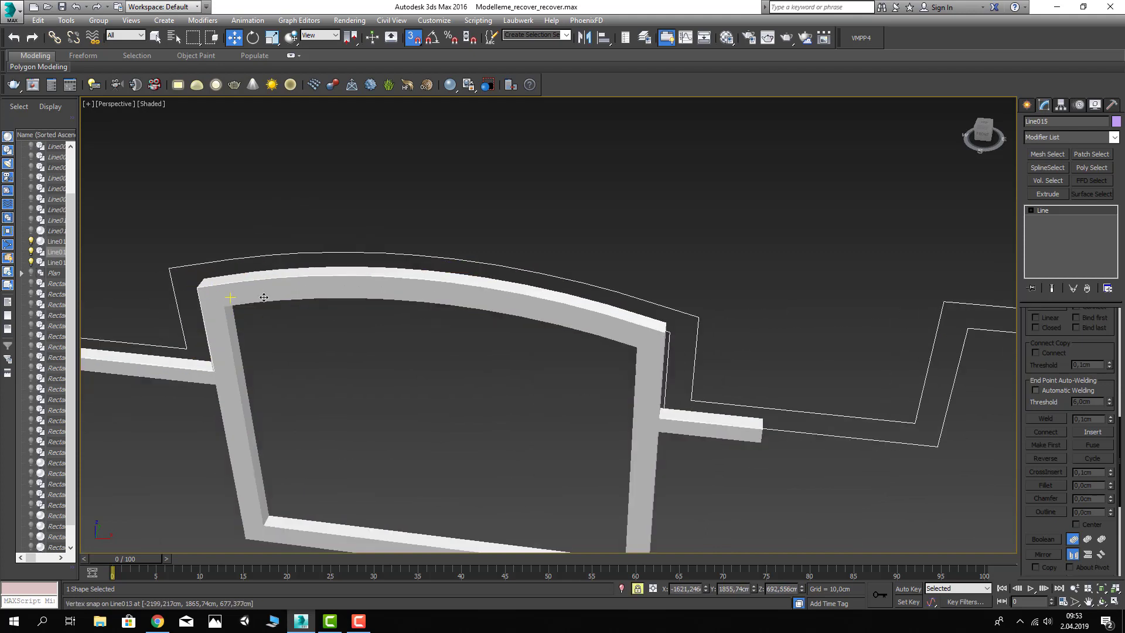
scroll(263, 297, "down", 3)
scroll(489, 268, "up", 1)
scroll(495, 282, "up", 1)
scroll(532, 294, "up", 1)
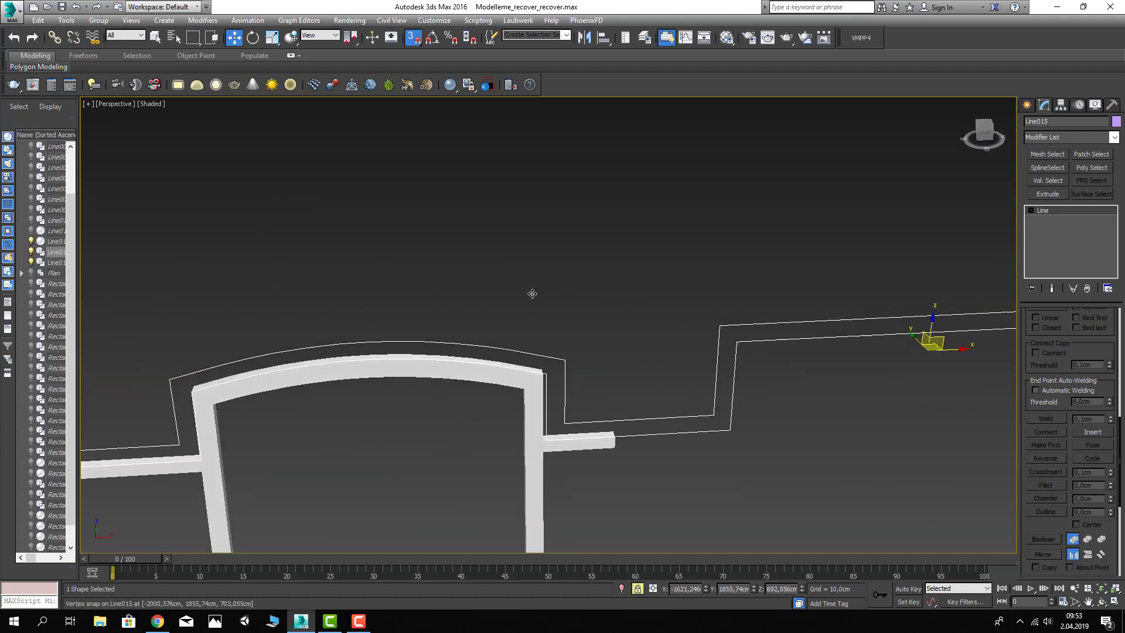
scroll(809, 289, "down", 2)
scroll(683, 297, "up", 2)
middle_click_drag(683, 296, 445, 296)
scroll(433, 306, "up", 1)
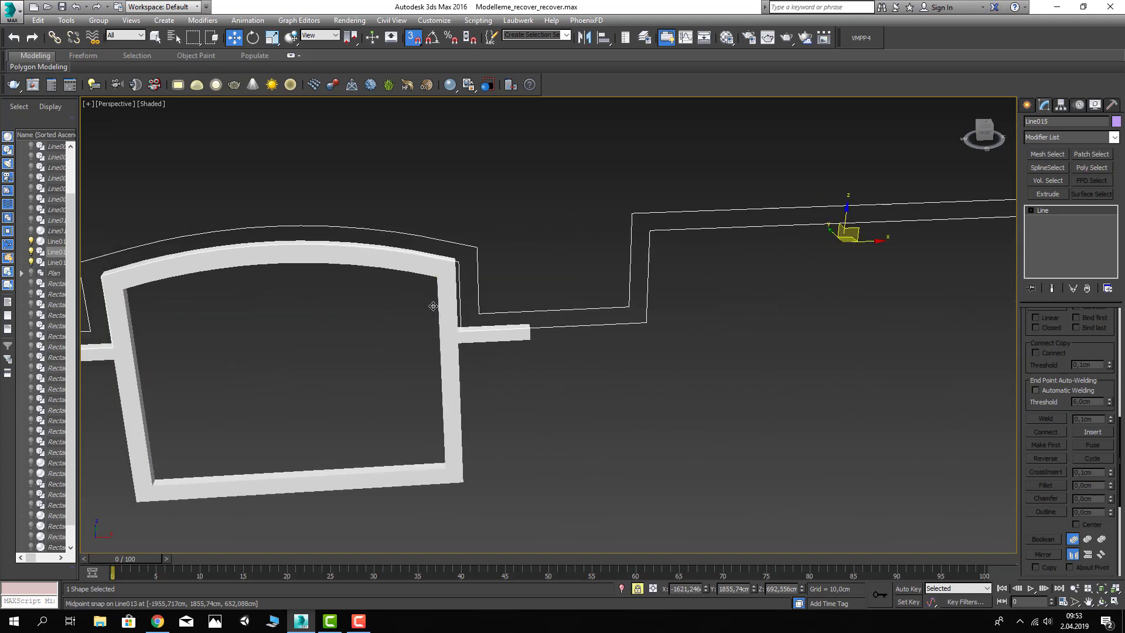
Step: Region-select Line015's right-end vertices and snap them onto the arch's top corner
left_click(1043, 222)
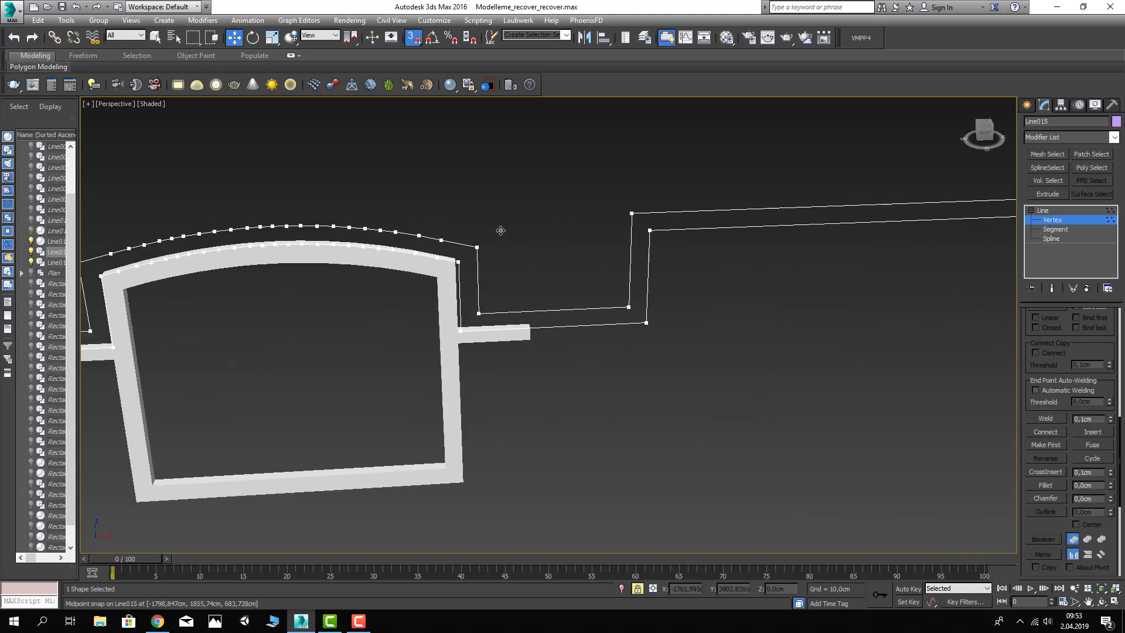
left_click_drag(456, 355, 456, 356)
middle_click_drag(457, 356, 460, 370)
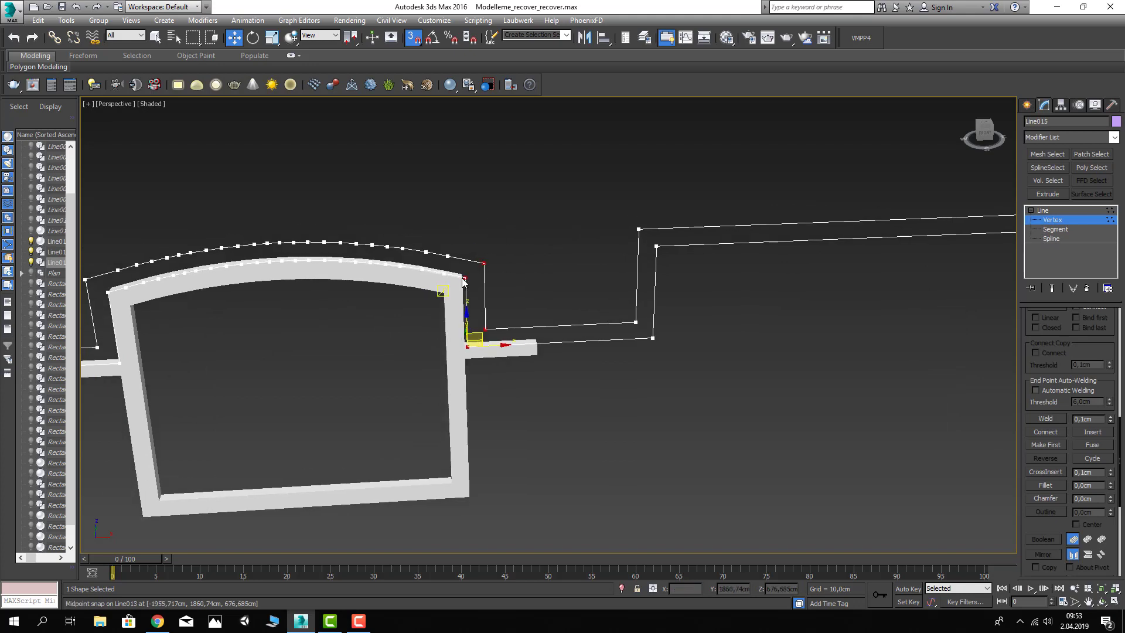
scroll(475, 288, "up", 4)
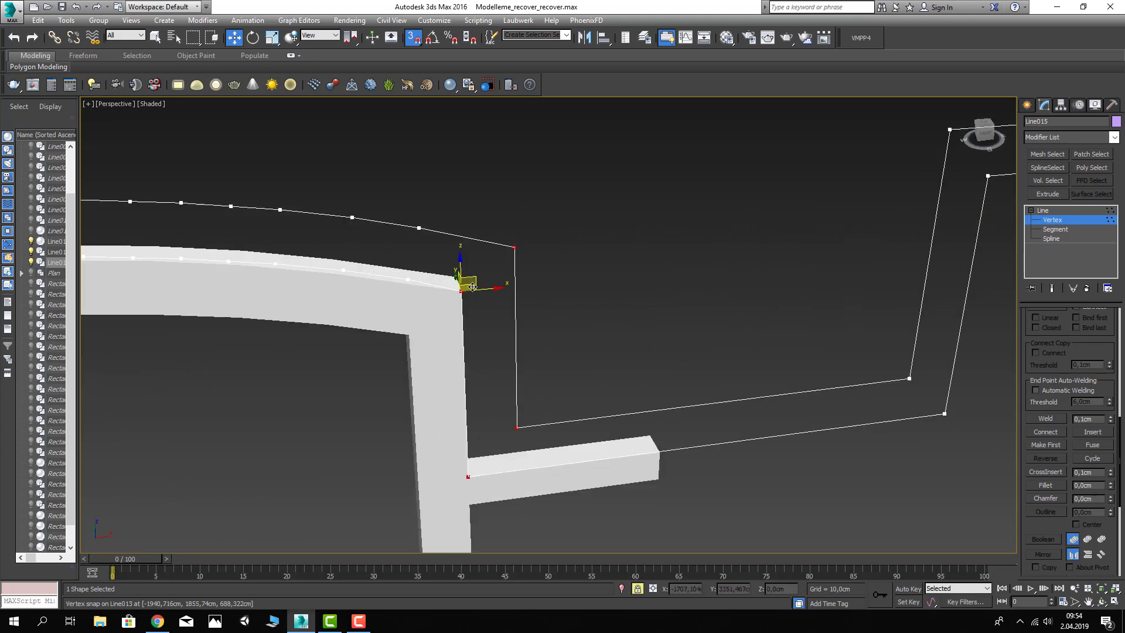
mouse_move(469, 291)
middle_mouse_down("alt")
mouse_move(445, 247)
mouse_move(463, 257)
middle_mouse_up("alt")
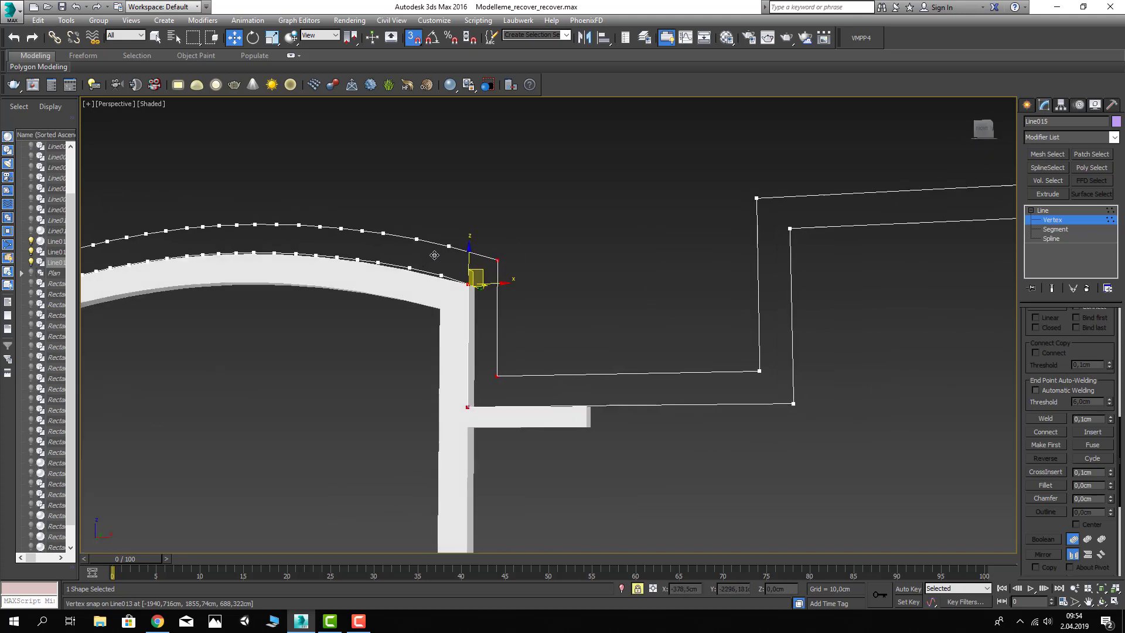
scroll(600, 264, "up", 2)
scroll(600, 264, "up", 2)
mouse_move(594, 241)
left_mouse_down()
mouse_move(619, 323)
mouse_move(580, 312)
left_mouse_up()
Step: Turn on Edged Faces (F4) and orbit toward the arch's left end
scroll(582, 331, "down", 3)
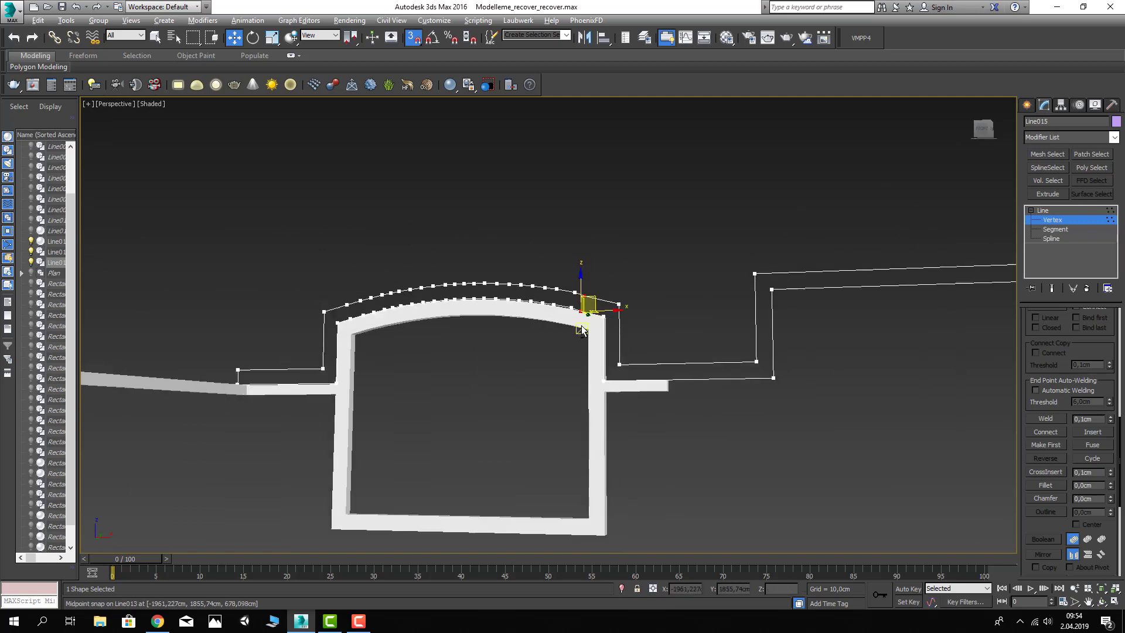
scroll(400, 279, "up", 5)
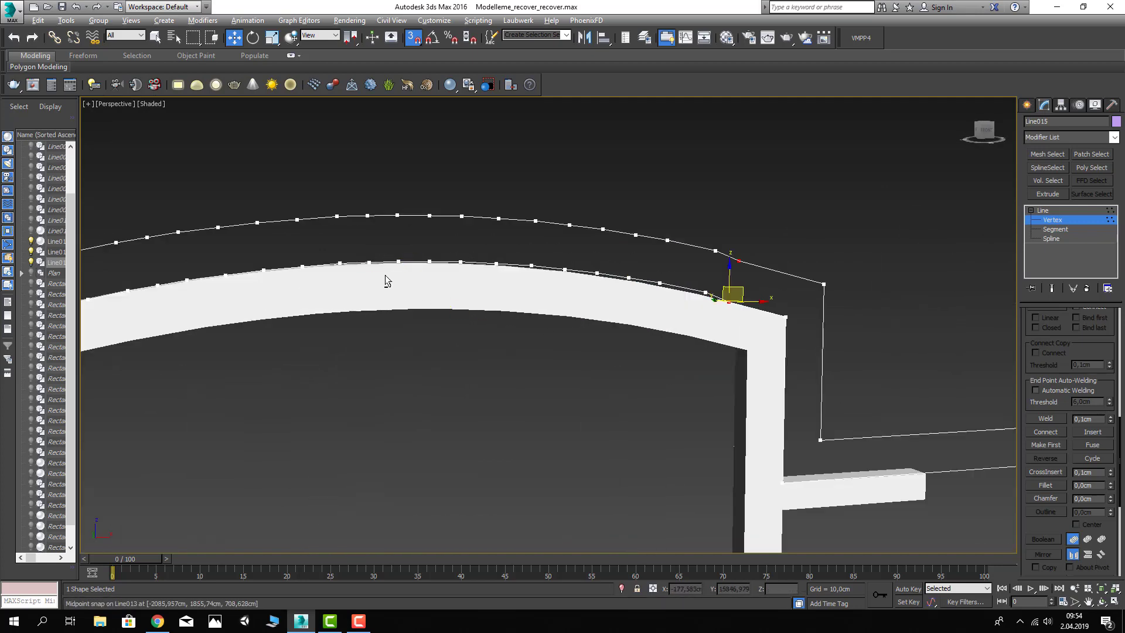
scroll(385, 276, "down", 4)
scroll(582, 283, "up", 2)
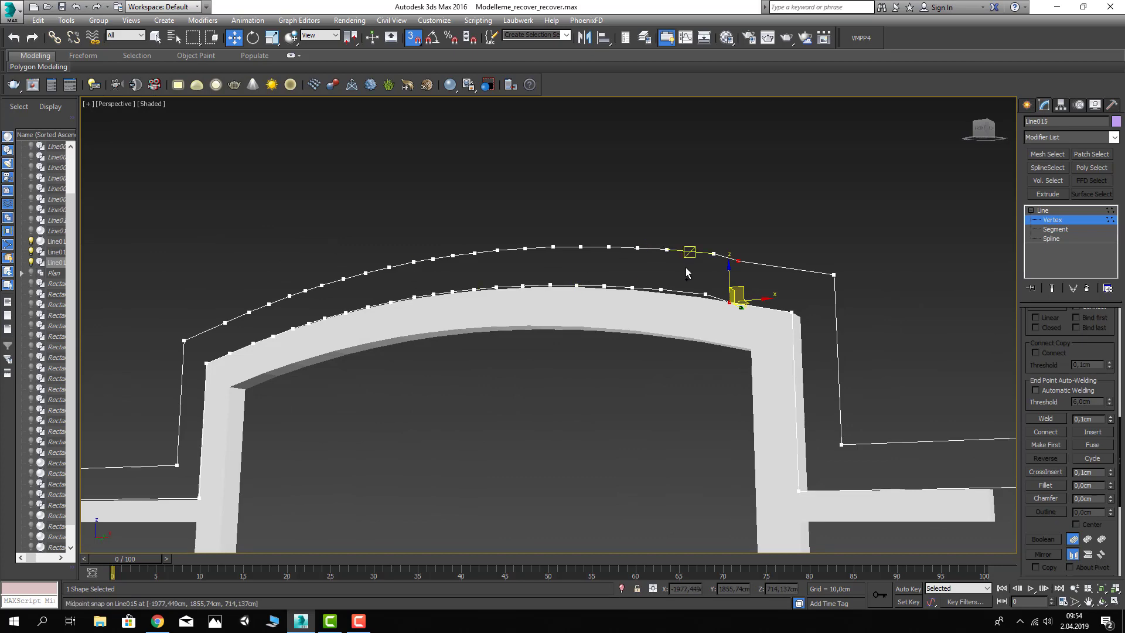
scroll(695, 252, "up", 2)
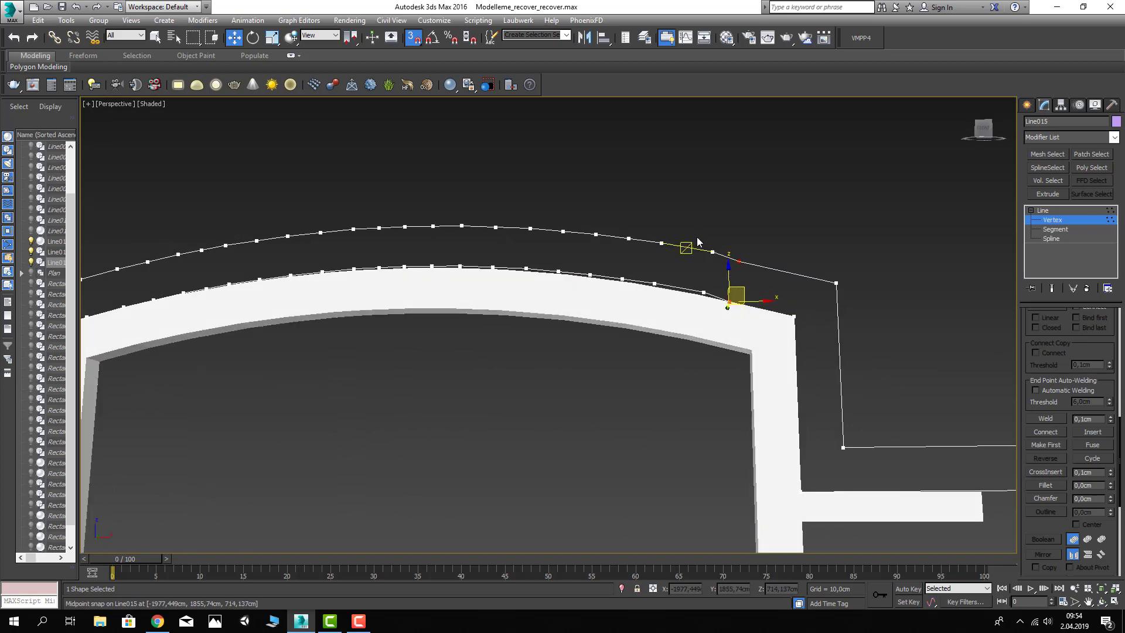
key("F4")
mouse_move(709, 253)
middle_mouse_down("alt")
mouse_move(671, 326)
mouse_move(535, 312)
mouse_move(693, 302)
mouse_move(687, 287)
middle_mouse_up("alt")
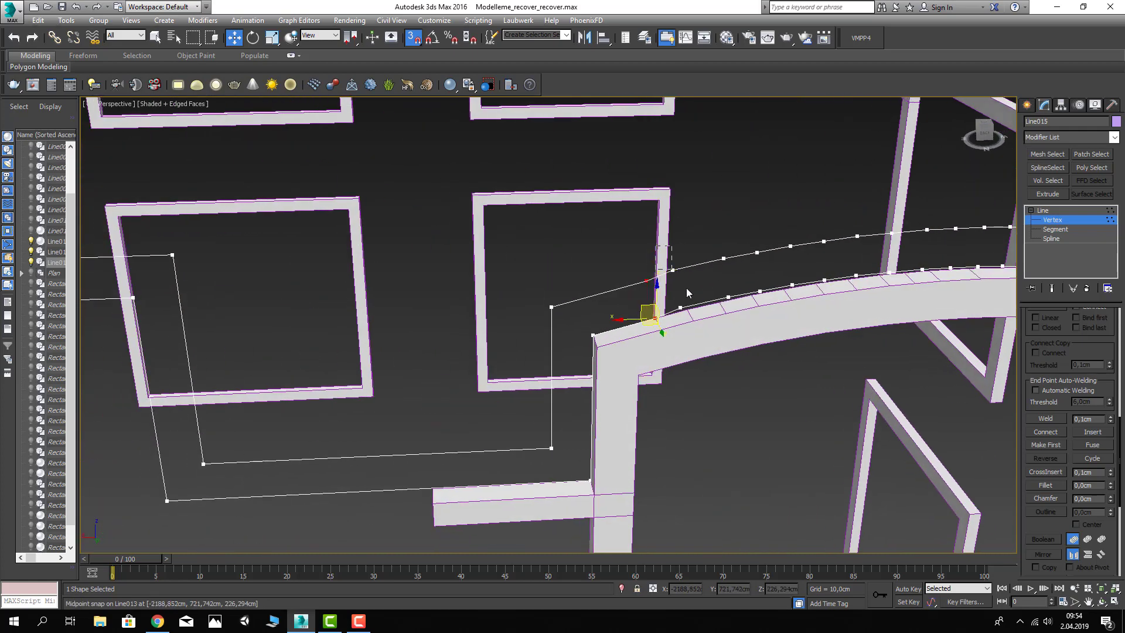
Step: Snap the outline vertices at the arch's left end onto midpoints along the arch
left_click(682, 307)
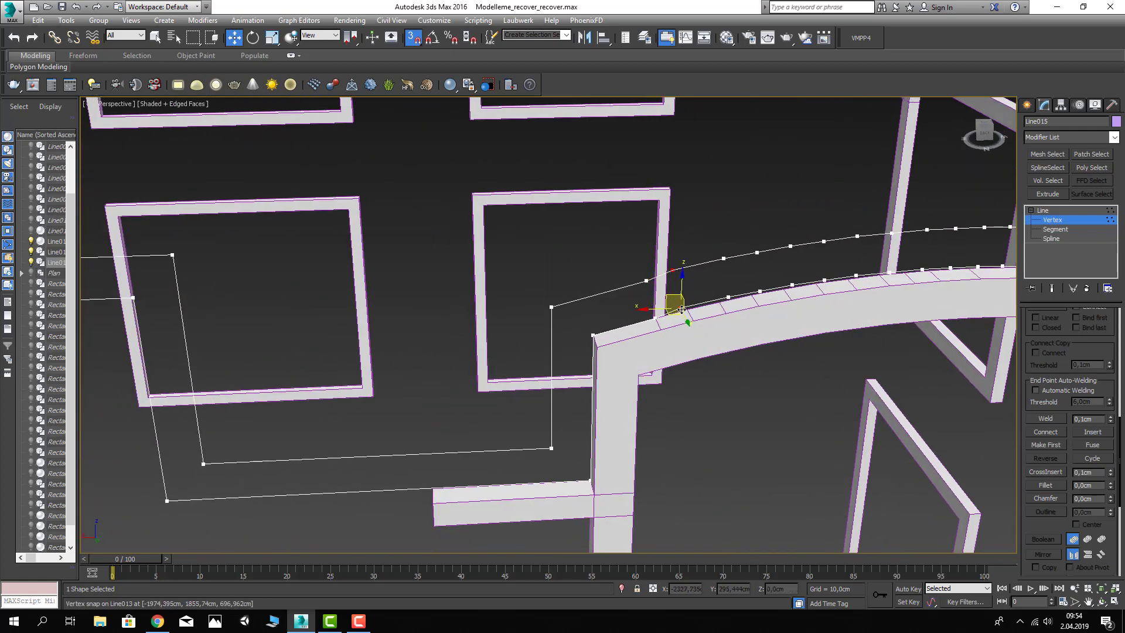
scroll(681, 309, "up", 2)
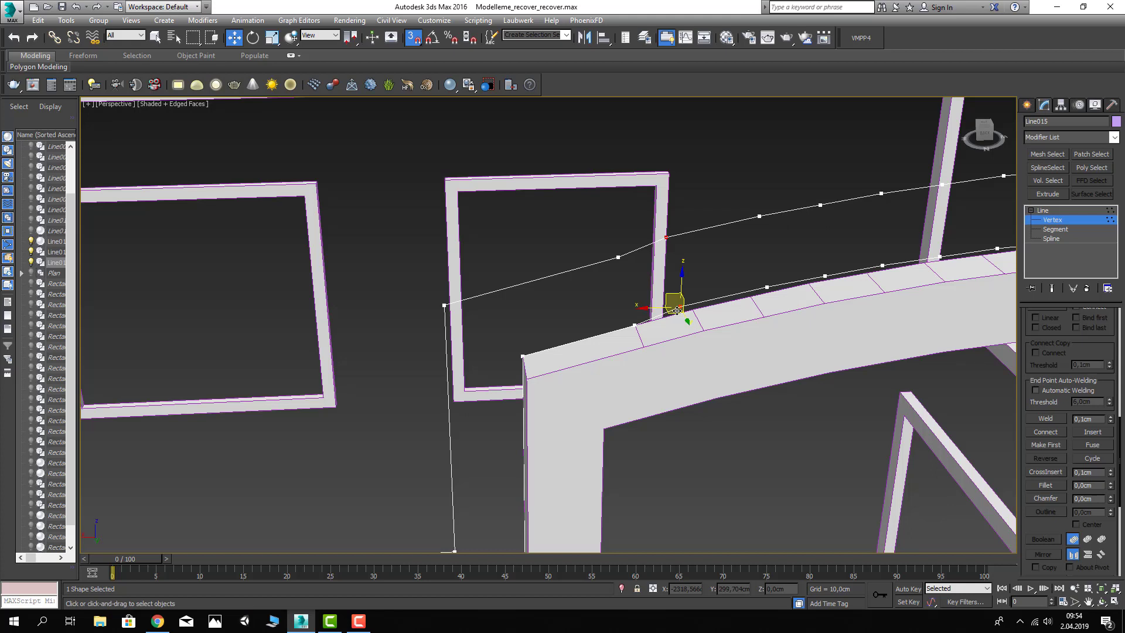
mouse_move(658, 215)
left_mouse_down()
mouse_move(684, 313)
mouse_move(660, 215)
left_mouse_up()
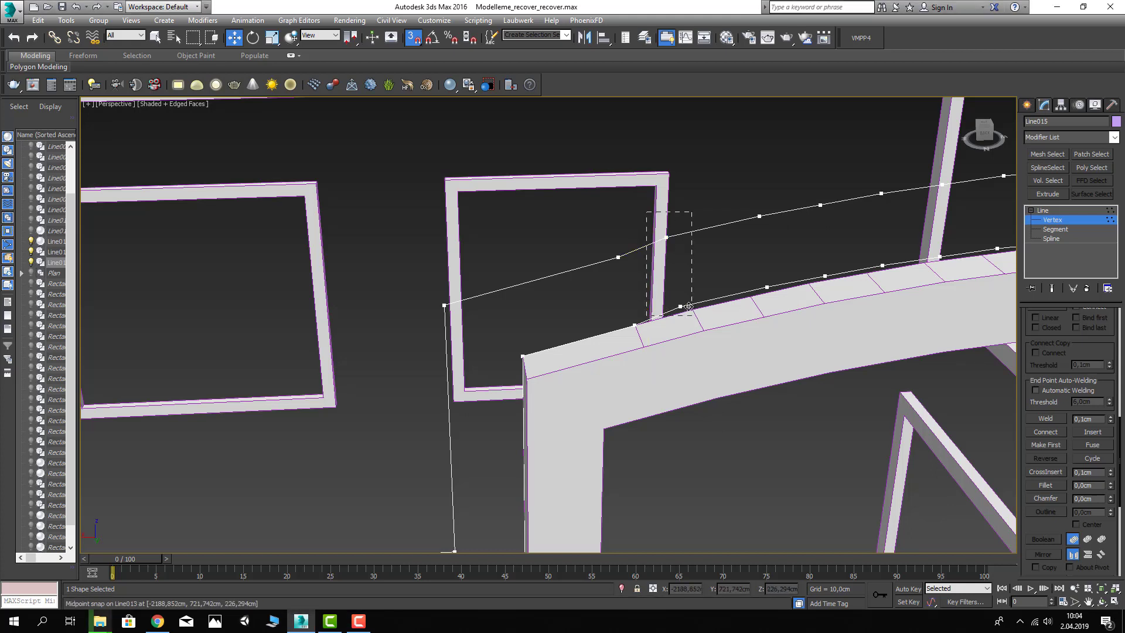
left_click_drag(681, 306, 768, 303)
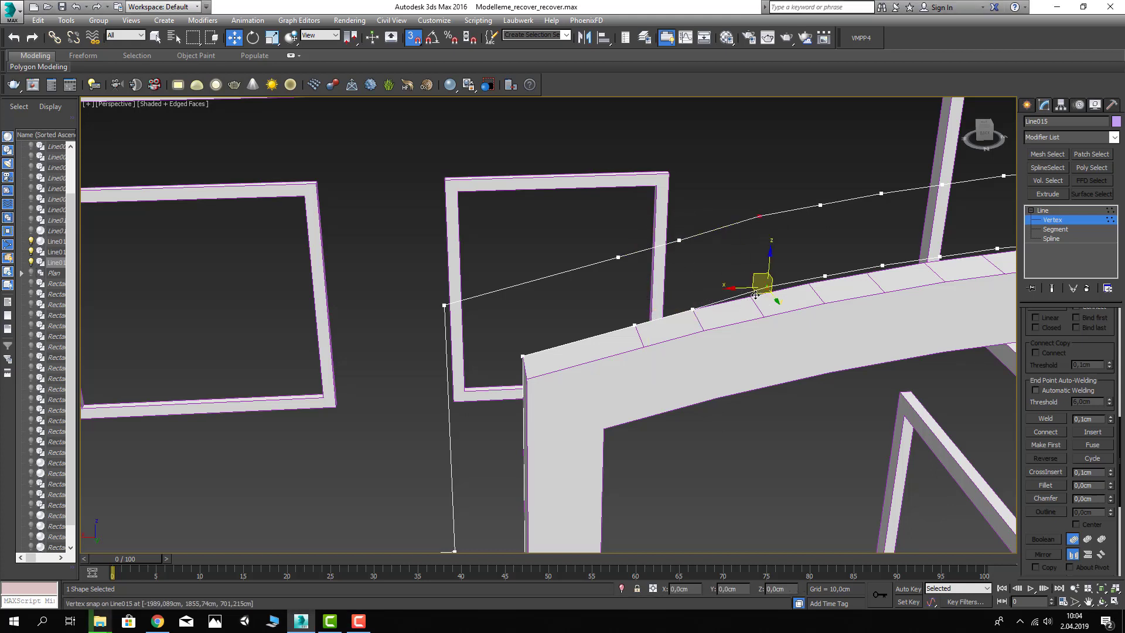
middle_click_drag(793, 266, 738, 279)
left_click_drag(742, 315, 721, 304)
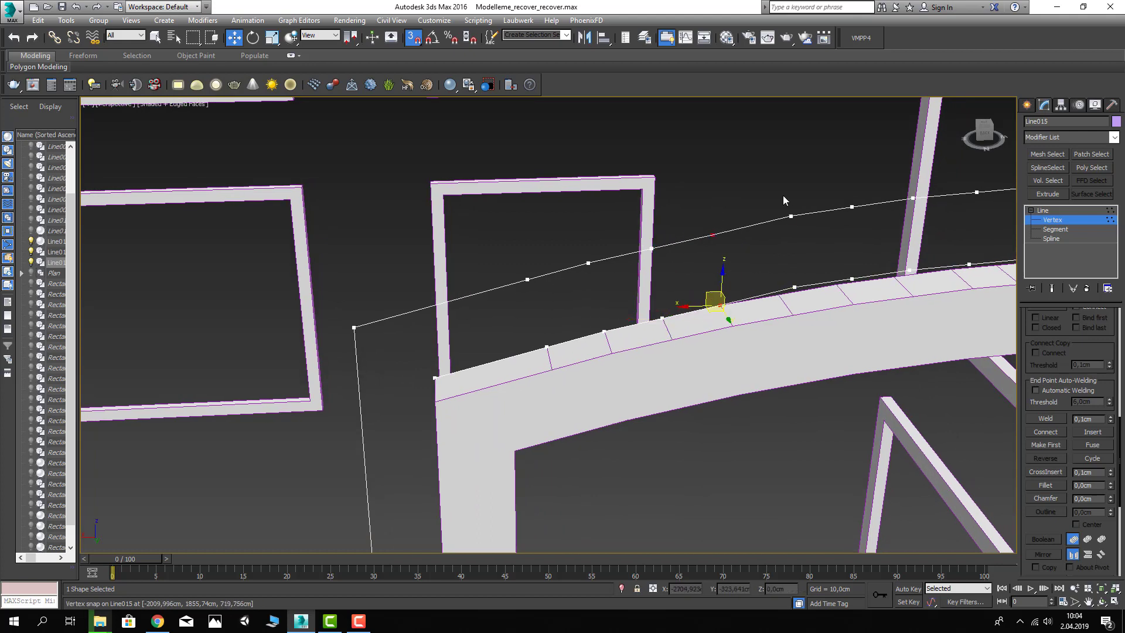
mouse_move(796, 274)
left_mouse_down()
mouse_move(768, 188)
mouse_move(769, 297)
left_mouse_up()
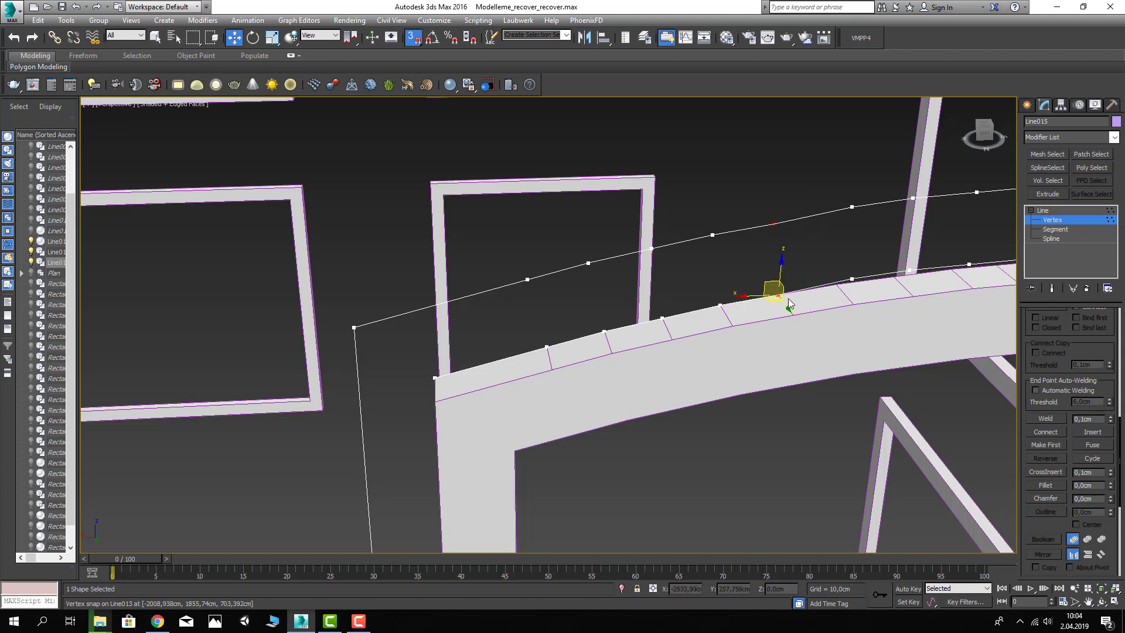
middle_click_drag(789, 299, 763, 262, "alt")
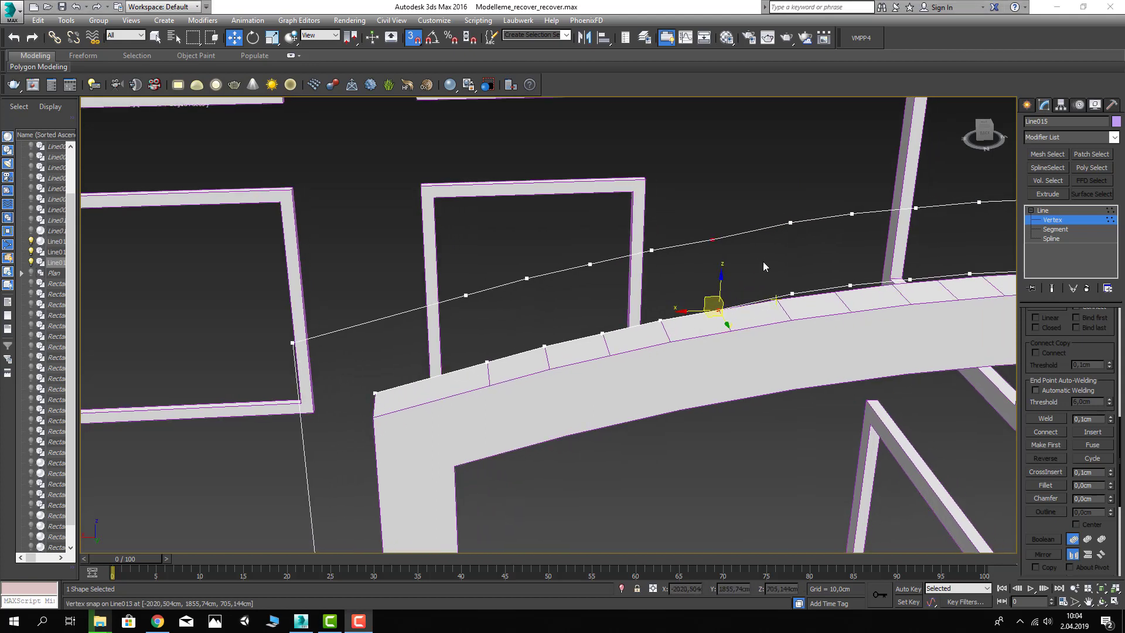
Step: Select successive spline vertices along the arched beam
left_click_drag(817, 189, 665, 332)
left_click_drag(791, 294, 772, 296)
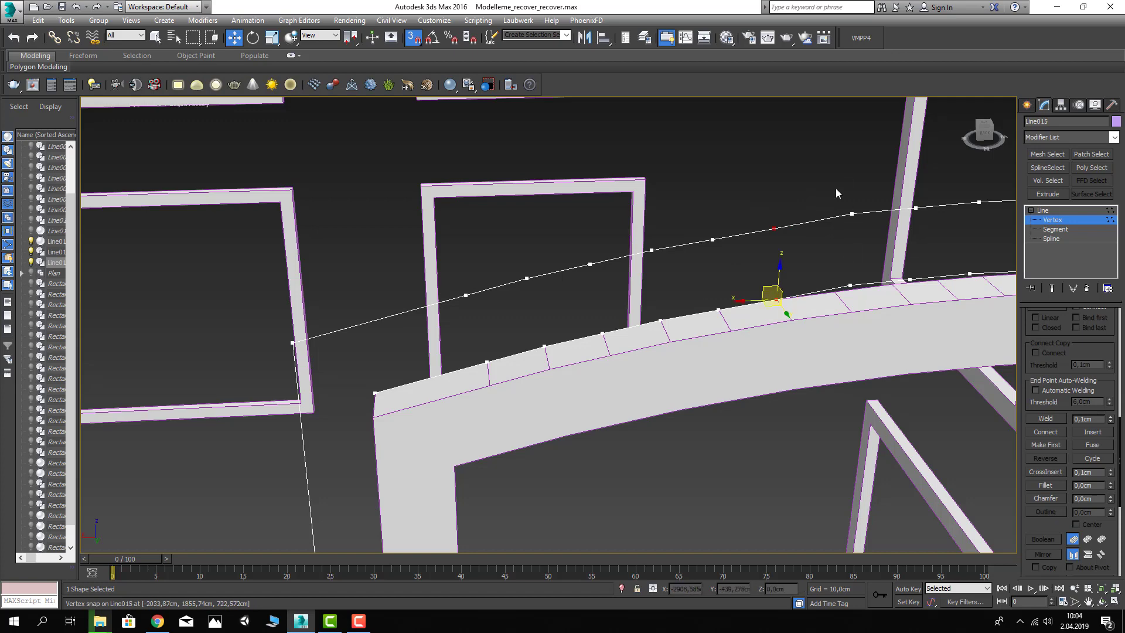
left_click(846, 292)
middle_click_drag(849, 287, 763, 312)
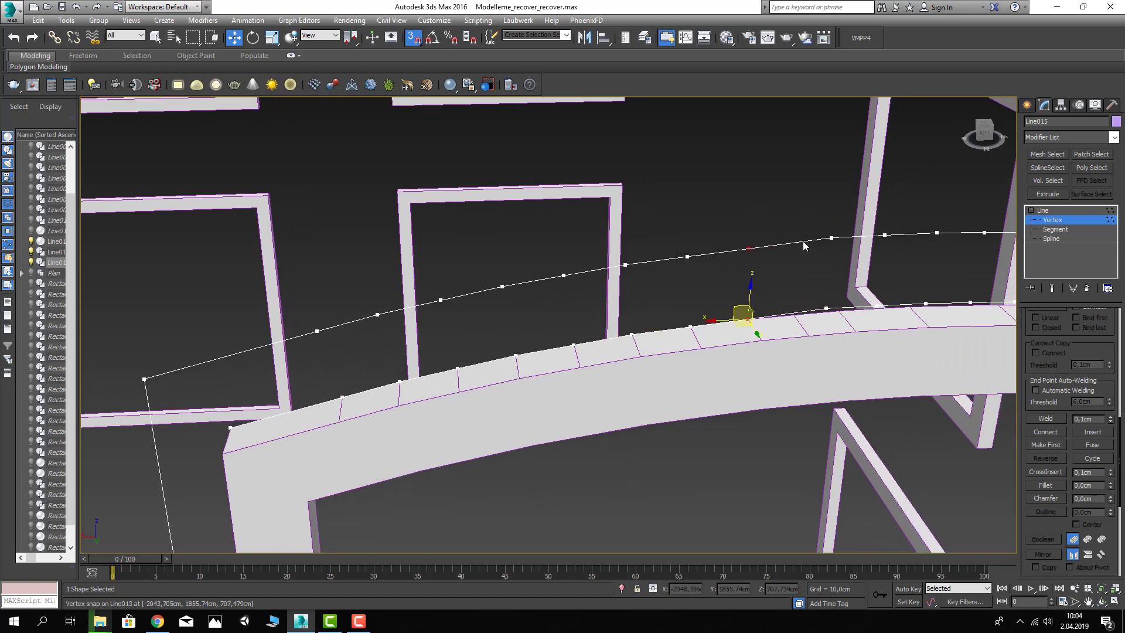
left_click_drag(804, 213, 854, 326)
middle_click_drag(925, 319, 819, 320)
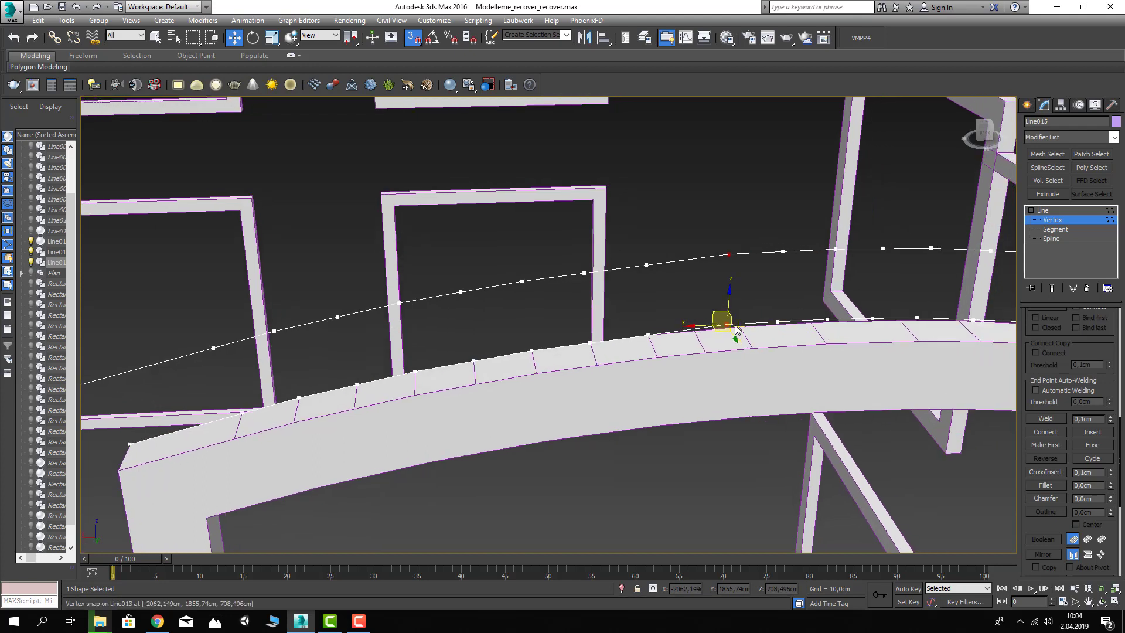
left_click_drag(742, 223, 797, 332)
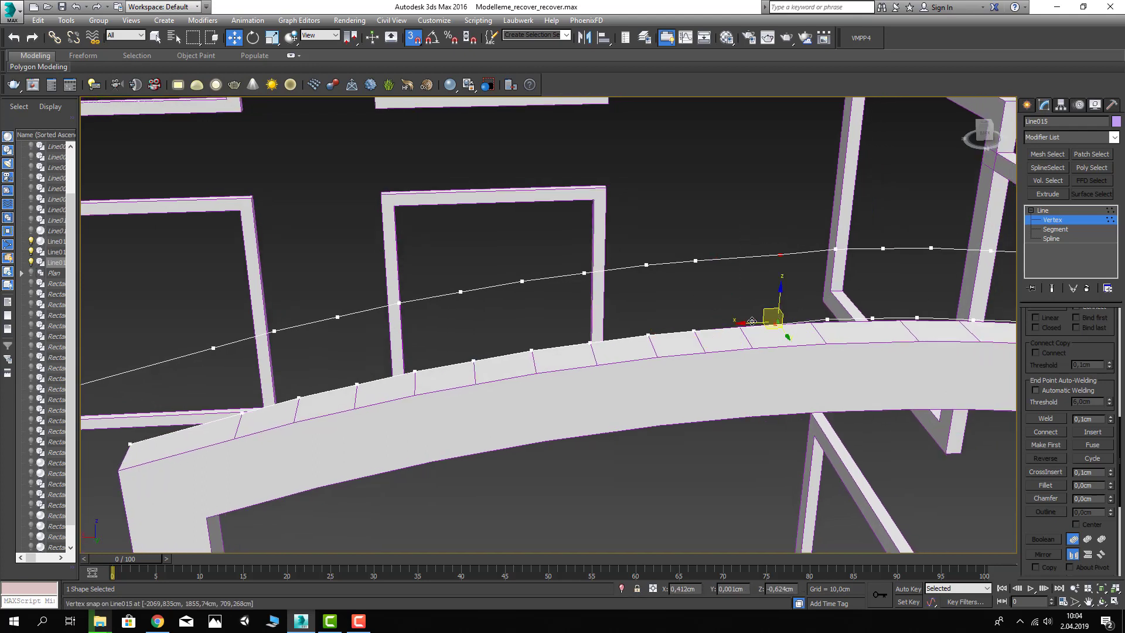
Step: Select the upper and lower spline vertices near the frame post, then clear the selection
left_click_drag(847, 231, 811, 291)
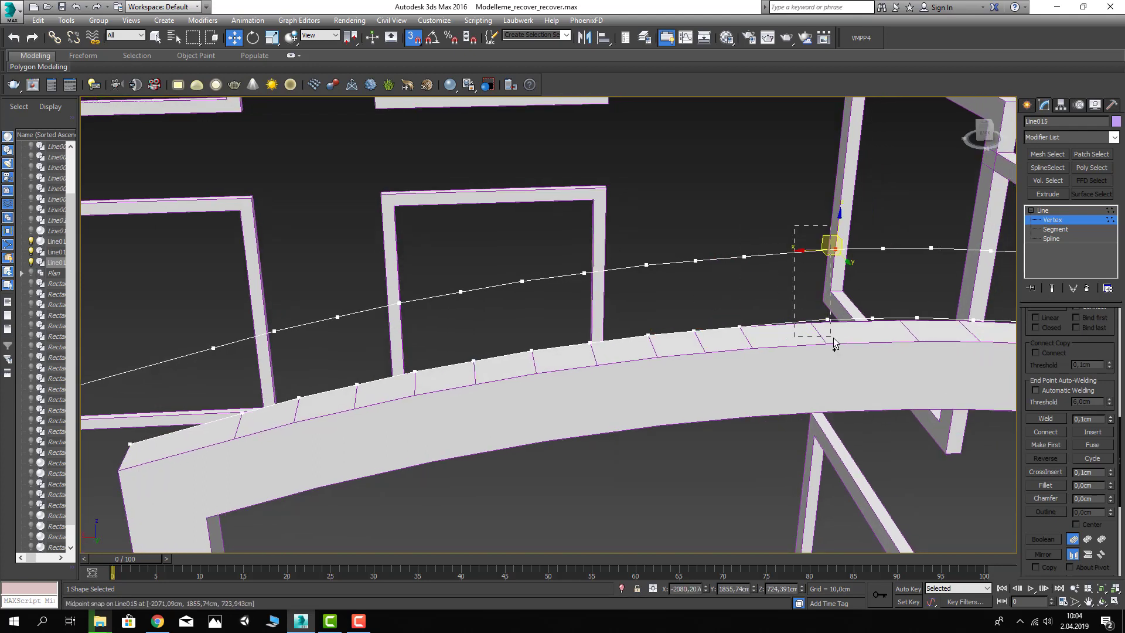
left_click_drag(835, 346, 835, 346)
middle_click_drag(884, 284, 741, 246, "alt")
mouse_move(741, 246)
left_mouse_down()
mouse_move(756, 351)
mouse_move(784, 336)
mouse_move(807, 249)
left_mouse_up()
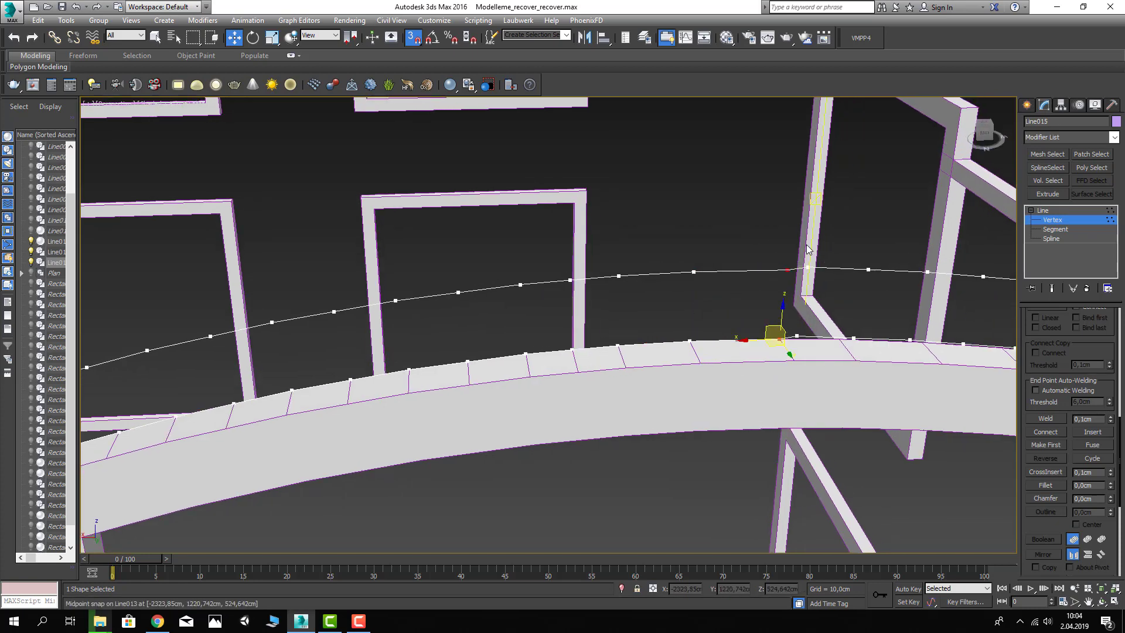
middle_click_drag(852, 306, 783, 269)
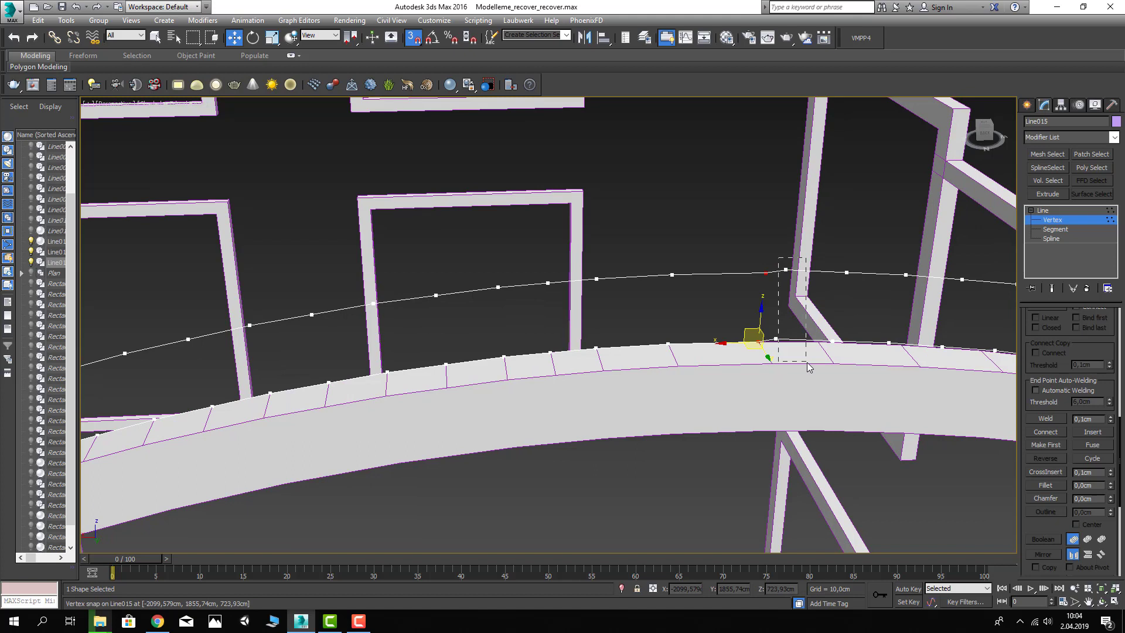
left_click_drag(808, 367, 806, 363)
mouse_move(785, 321)
left_mouse_down()
mouse_move(777, 351)
mouse_move(813, 339)
left_mouse_up()
left_click(795, 304)
Step: Delete a stray vertex and snap the next vertices down onto the beam's top edge
key("Delete")
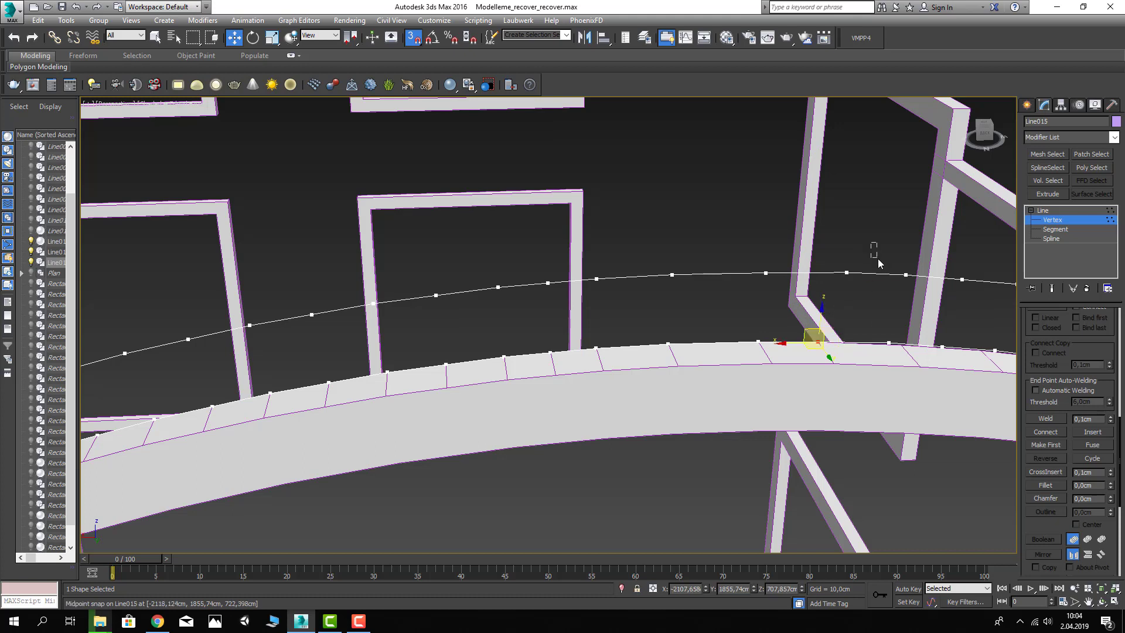
left_click_drag(874, 259, 864, 260)
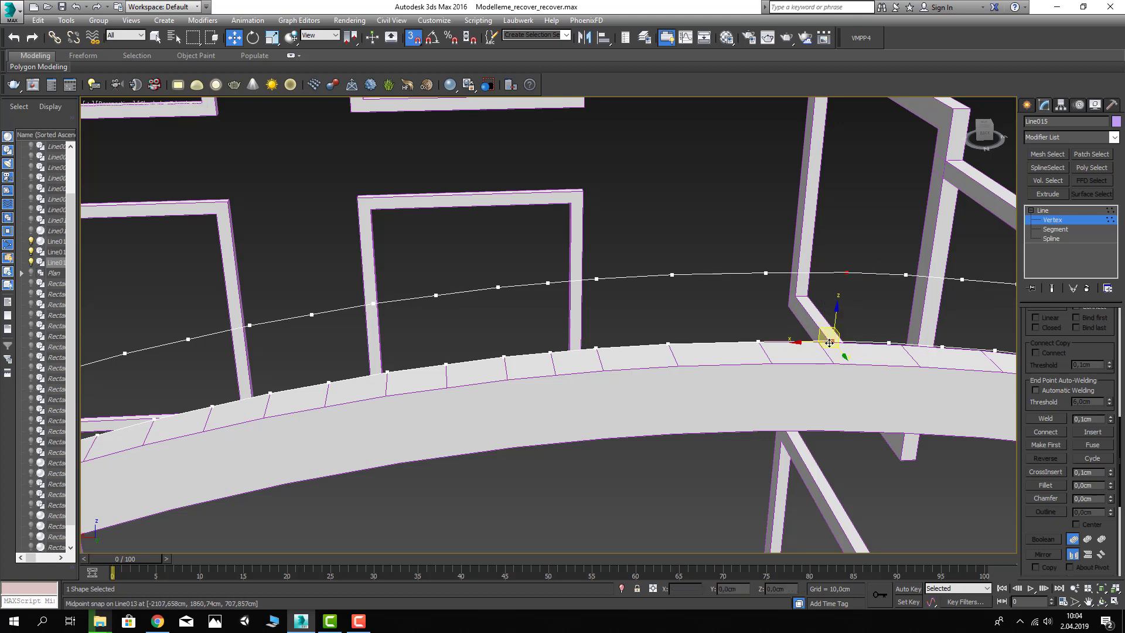
middle_click_drag(830, 343, 793, 288, "alt")
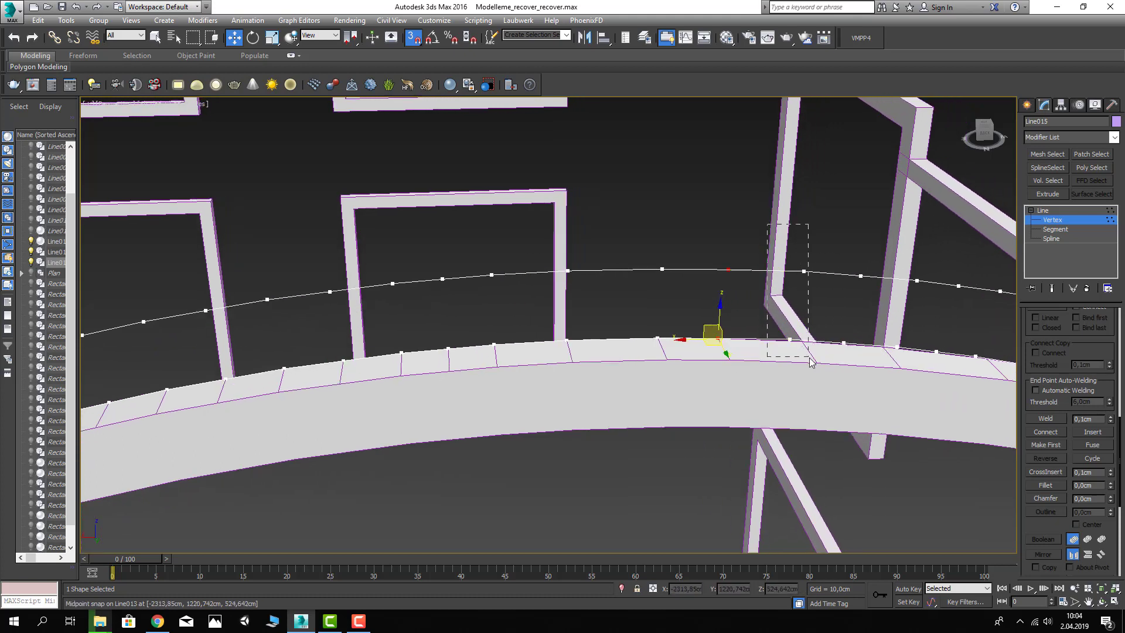
left_click_drag(810, 357, 866, 345)
middle_click_drag(867, 345, 809, 256, "alt")
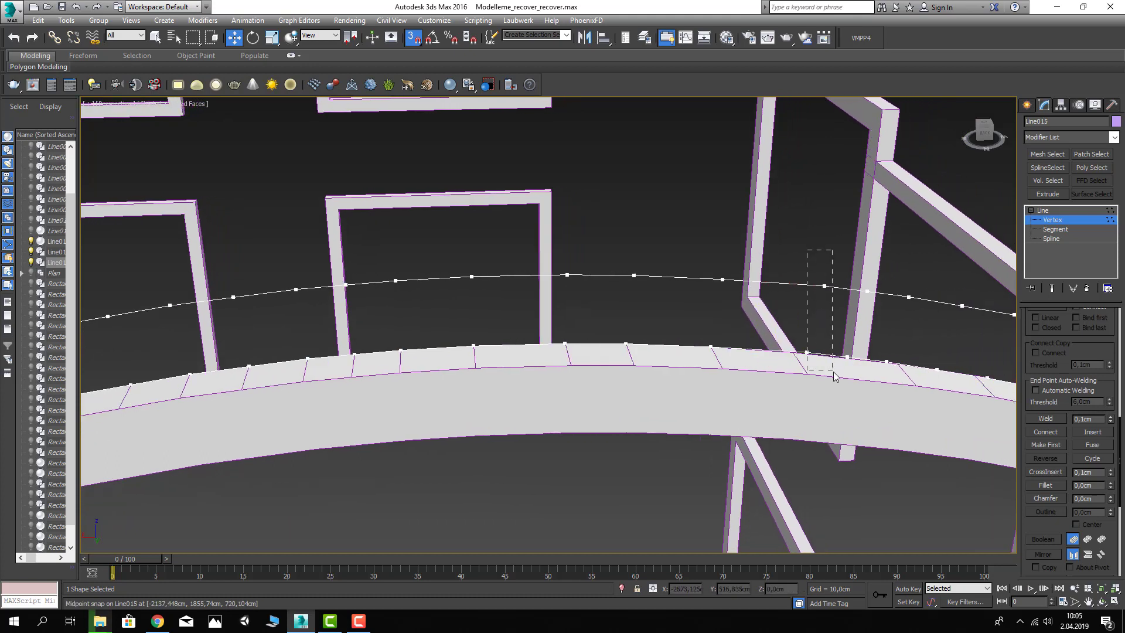
left_click_drag(808, 250, 834, 376)
mouse_move(822, 285)
left_mouse_down()
mouse_move(811, 359)
mouse_move(789, 350)
left_mouse_up()
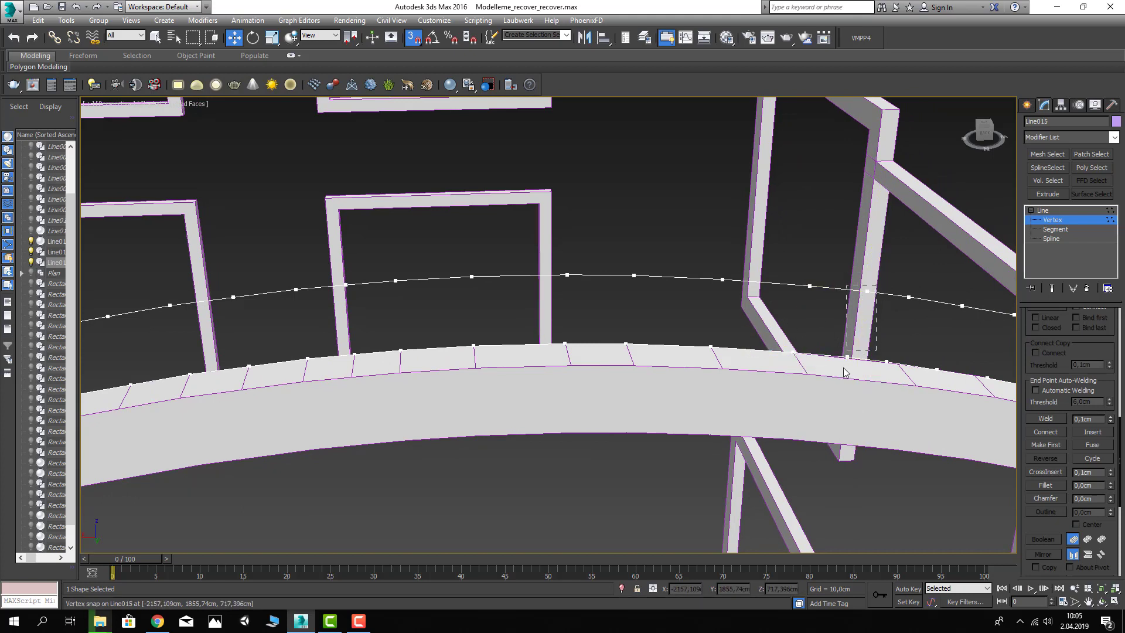
middle_click_drag(857, 377, 762, 375)
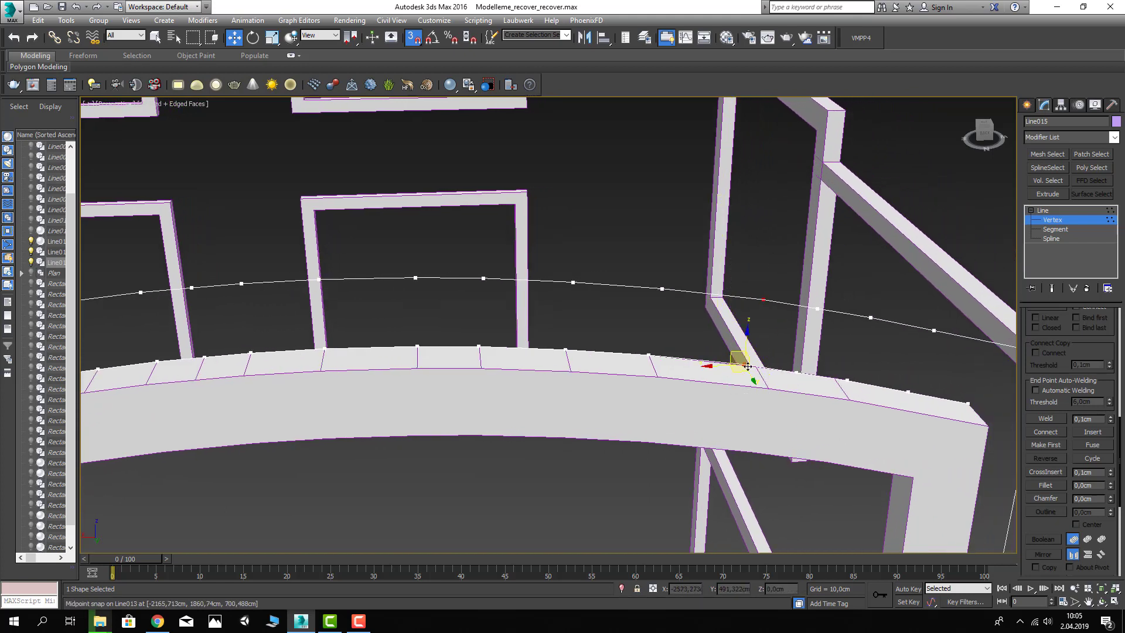
left_click_drag(760, 366, 812, 307)
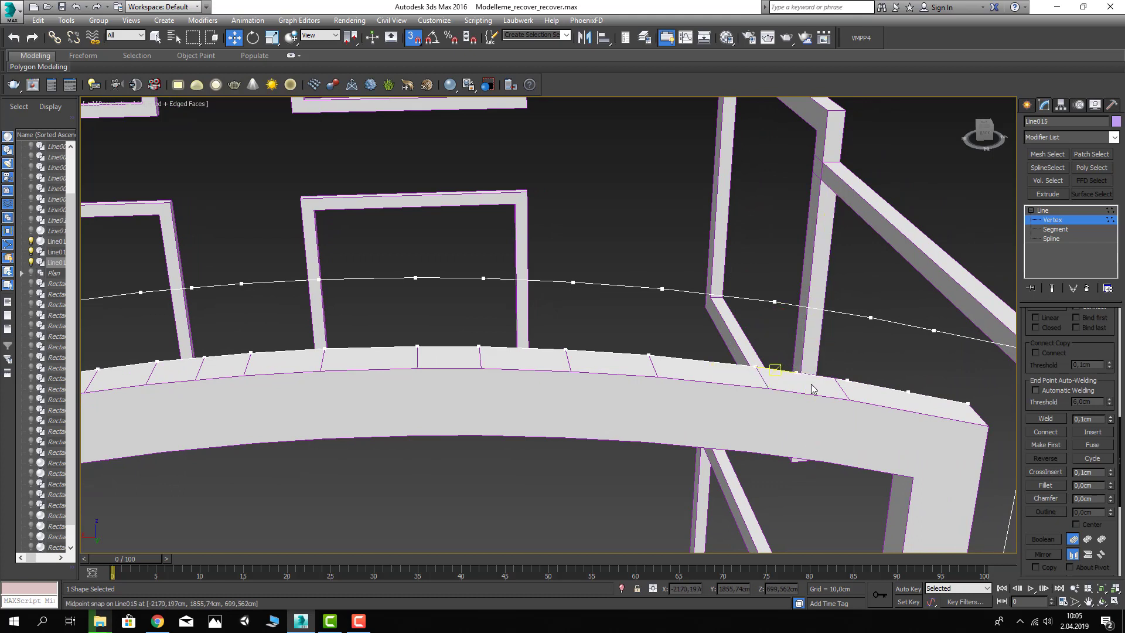
left_click(837, 337)
Step: Select the vertices near the spline's right end and orbit to a flatter view
left_click_drag(871, 394, 852, 386)
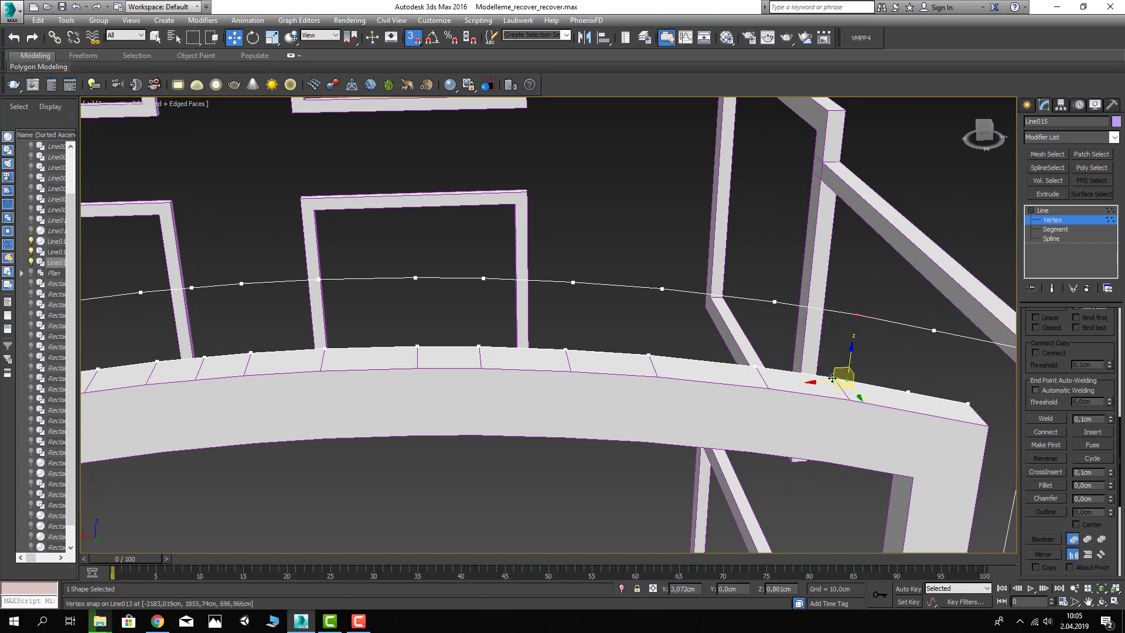
middle_click_drag(891, 358, 889, 375, "alt")
mouse_move(872, 321)
left_mouse_down()
mouse_move(892, 428)
mouse_move(874, 421)
left_mouse_up()
scroll(882, 422, "down", 10)
mouse_move(754, 452)
middle_mouse_down("alt")
mouse_move(435, 378)
mouse_move(389, 321)
middle_mouse_up("alt")
scroll(464, 354, "up", 3)
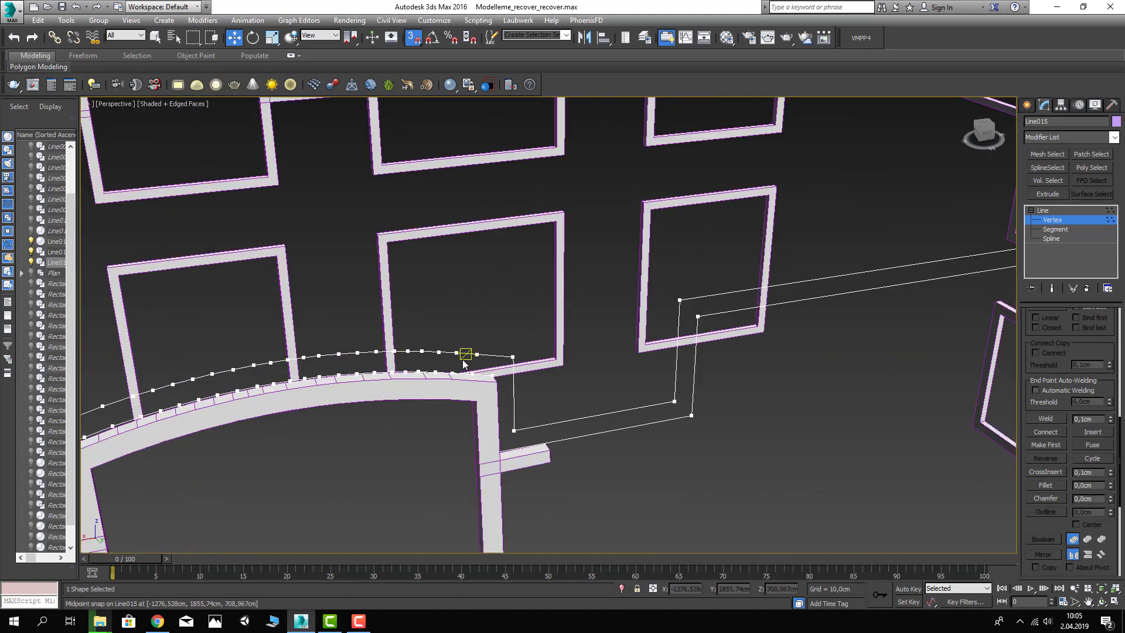
scroll(603, 334, "up", 3)
scroll(603, 334, "down", 5)
middle_click_drag(603, 334, 419, 290, "alt")
scroll(419, 290, "up", 3)
mouse_move(494, 224)
middle_mouse_down("alt")
mouse_move(486, 250)
mouse_move(393, 272)
middle_mouse_up("alt")
Step: Snap the selected vertices onto Line015 and Line013 vertices further along the beam
mouse_move(389, 317)
left_mouse_down()
mouse_move(447, 305)
mouse_move(486, 217)
left_mouse_up()
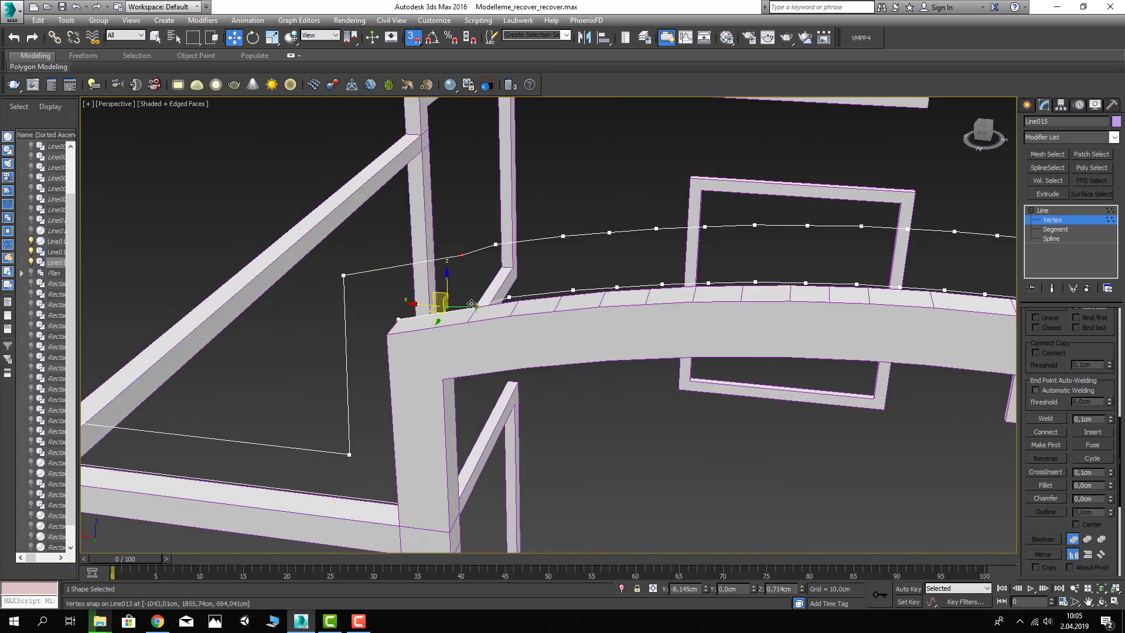
left_click_drag(510, 305, 589, 295)
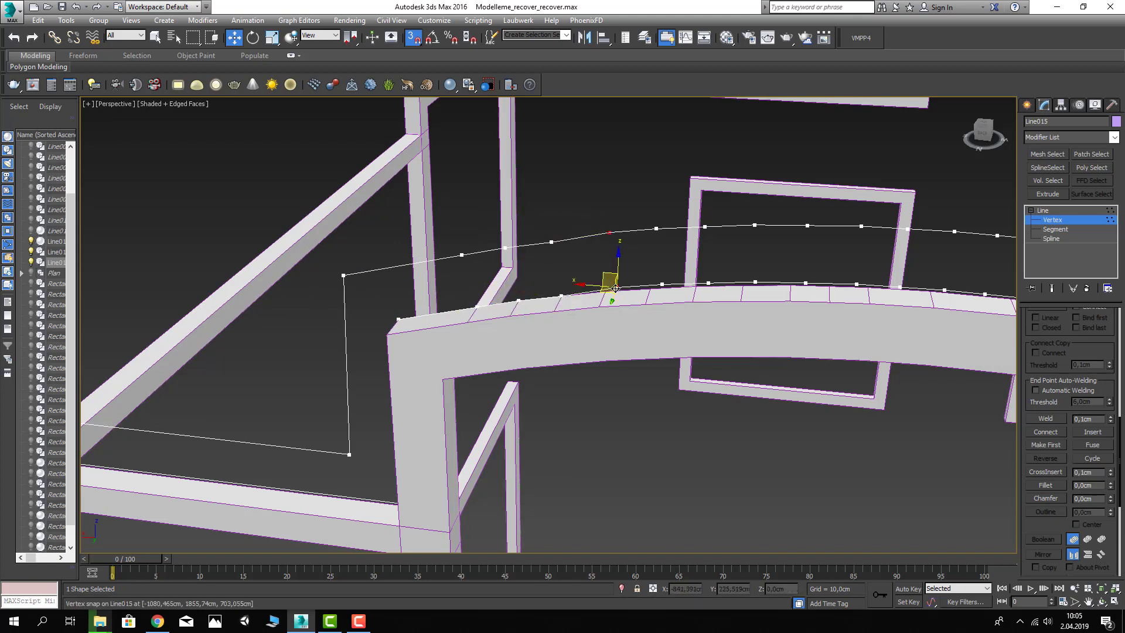
left_click_drag(668, 294, 699, 212)
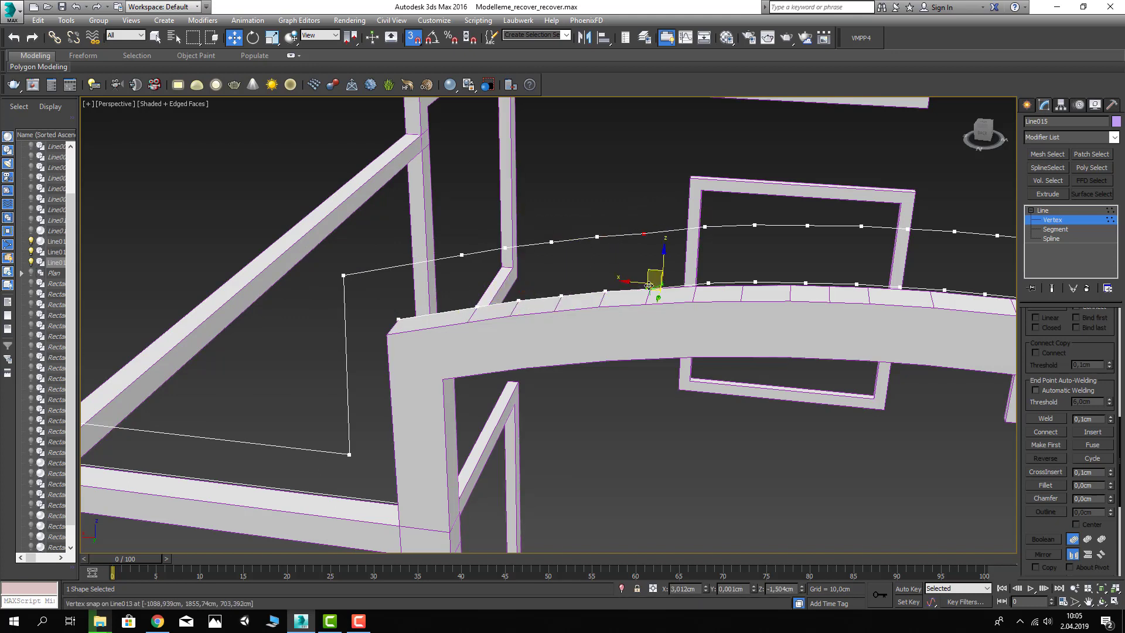
left_click_drag(729, 310, 729, 308)
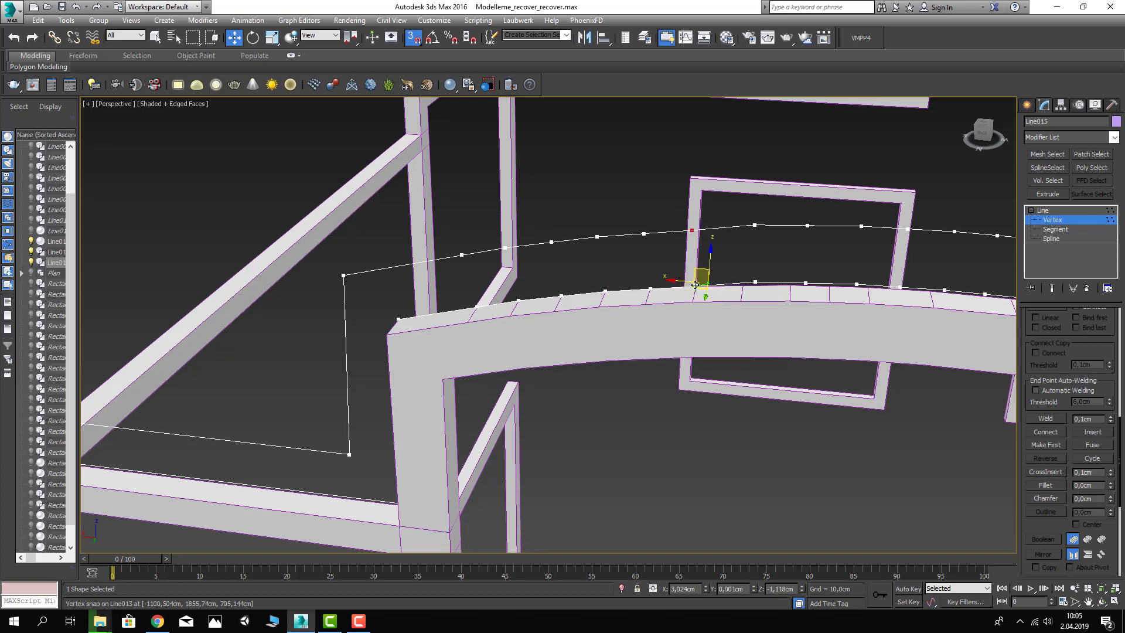
key("ctrl+z")
Step: Snap paired upper and beam-edge vertices onto Line013 vertices, deleting an extra vertex
middle_click_drag(716, 277, 662, 236, "alt")
left_click_drag(681, 296, 655, 224)
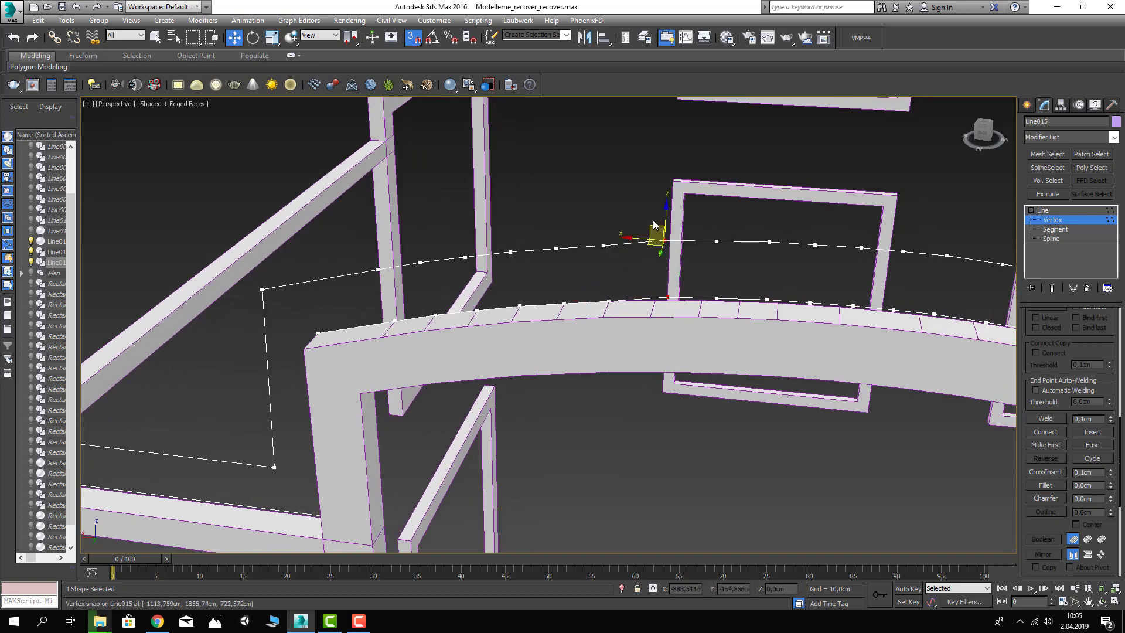
left_click_drag(670, 309, 695, 225)
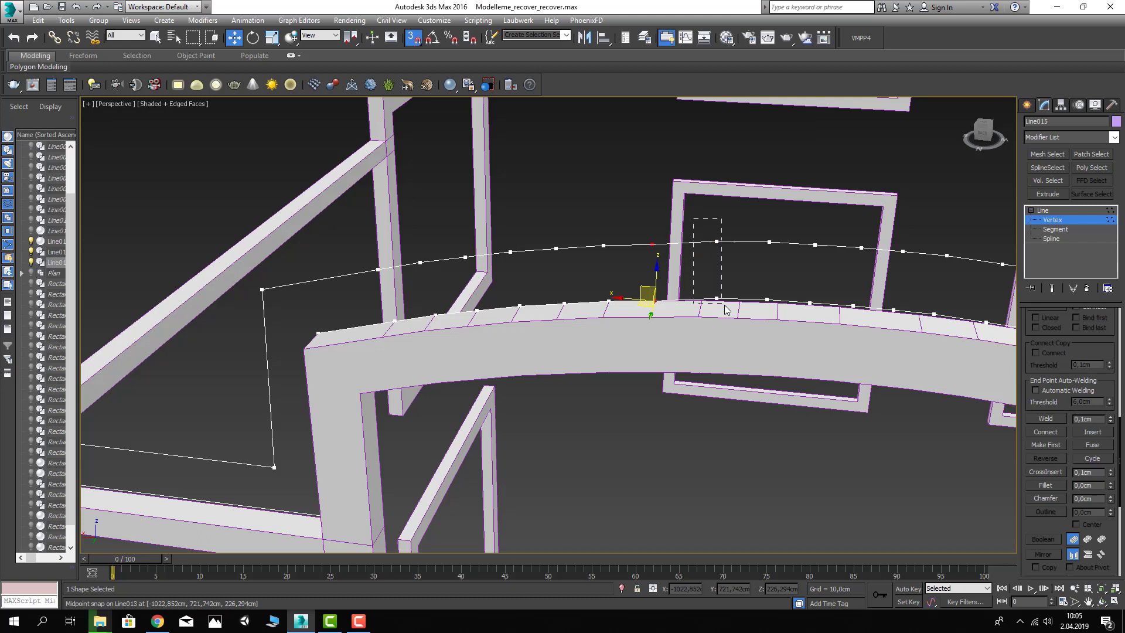
left_click_drag(717, 298, 743, 302)
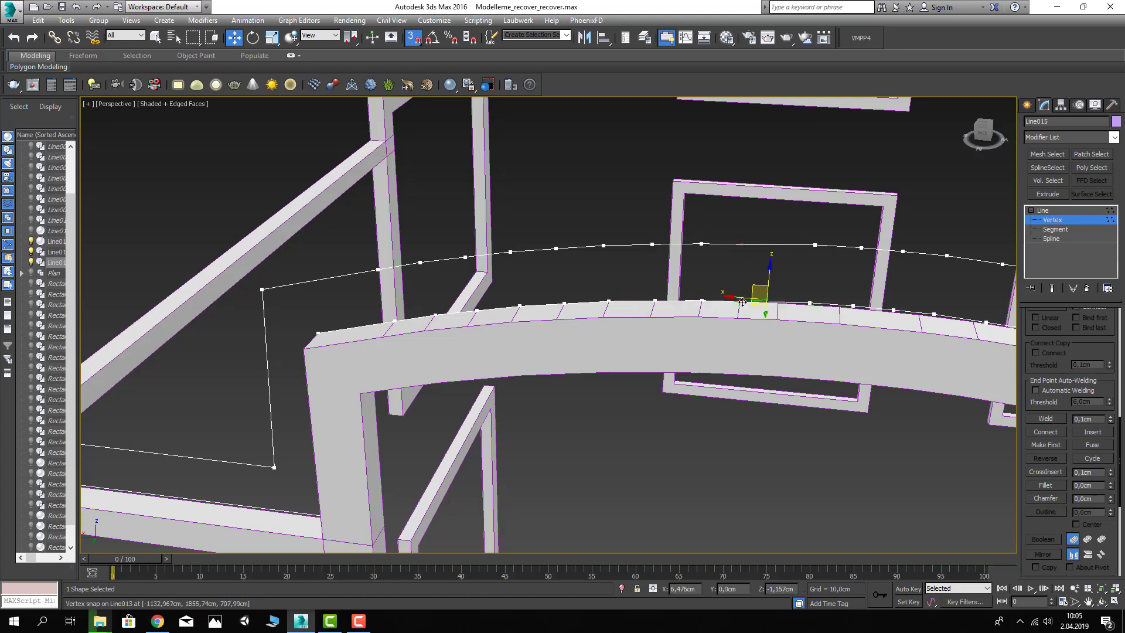
middle_click_drag(780, 283, 736, 278)
mouse_move(770, 308)
left_mouse_down()
mouse_move(759, 292)
mouse_move(800, 309)
left_mouse_up()
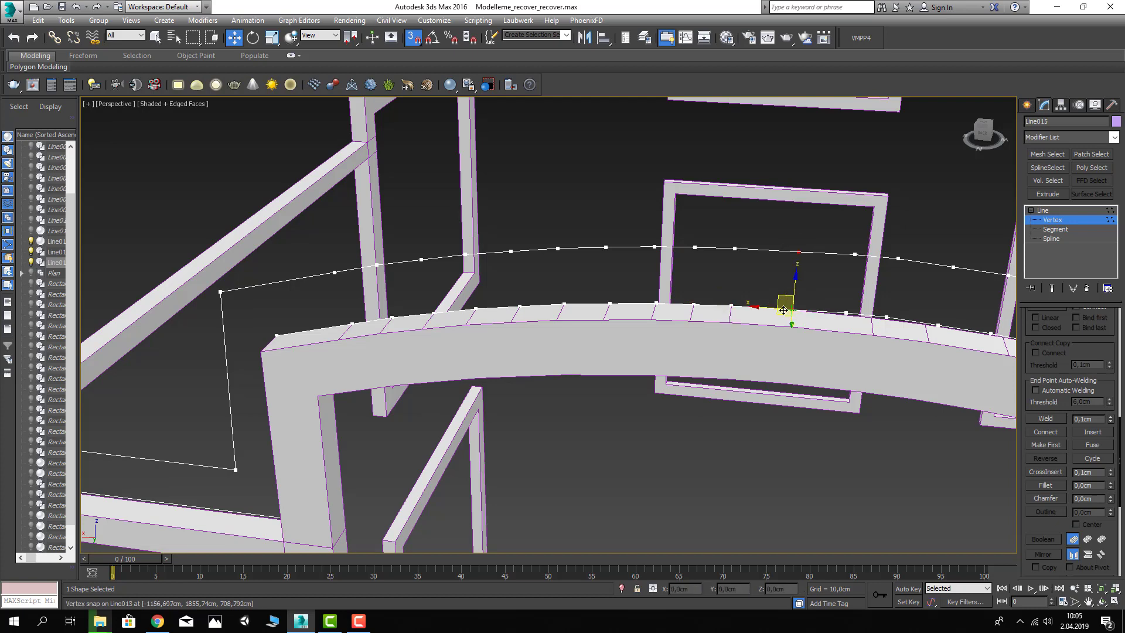
middle_click_drag(786, 305, 739, 238)
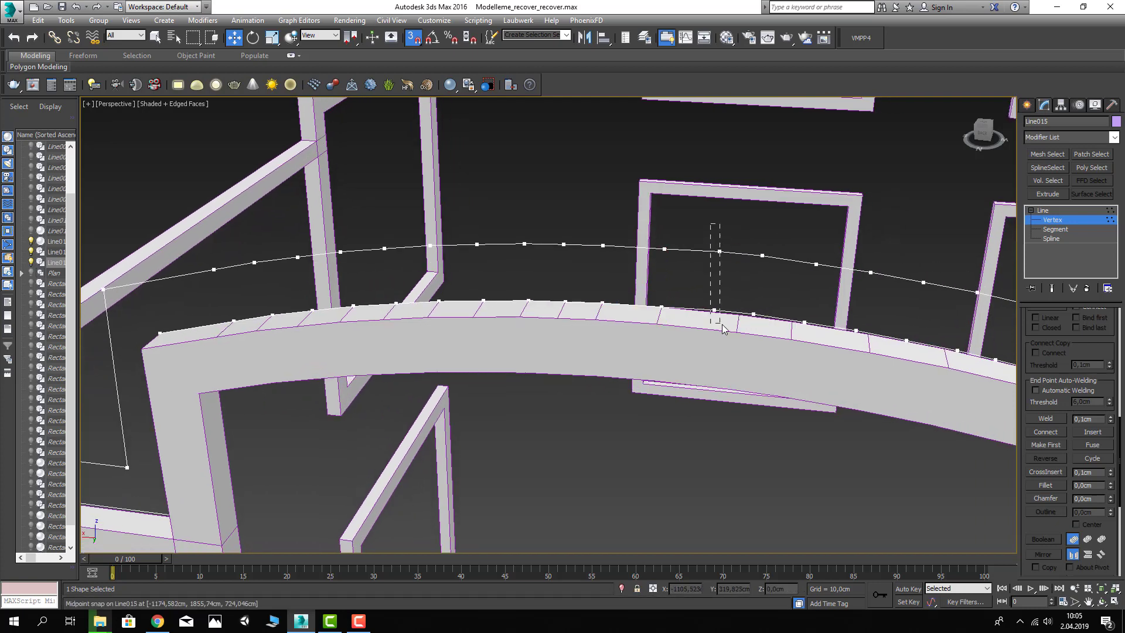
mouse_move(722, 326)
left_mouse_down()
mouse_move(717, 315)
mouse_move(756, 251)
left_mouse_up()
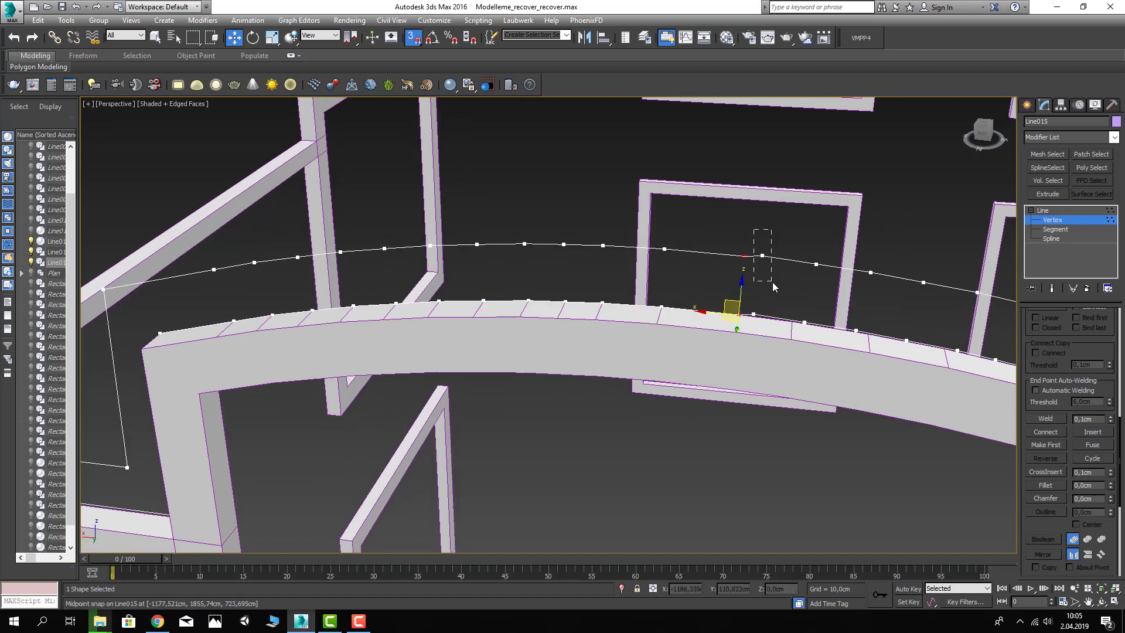
left_click_drag(774, 287, 771, 282)
key("Delete")
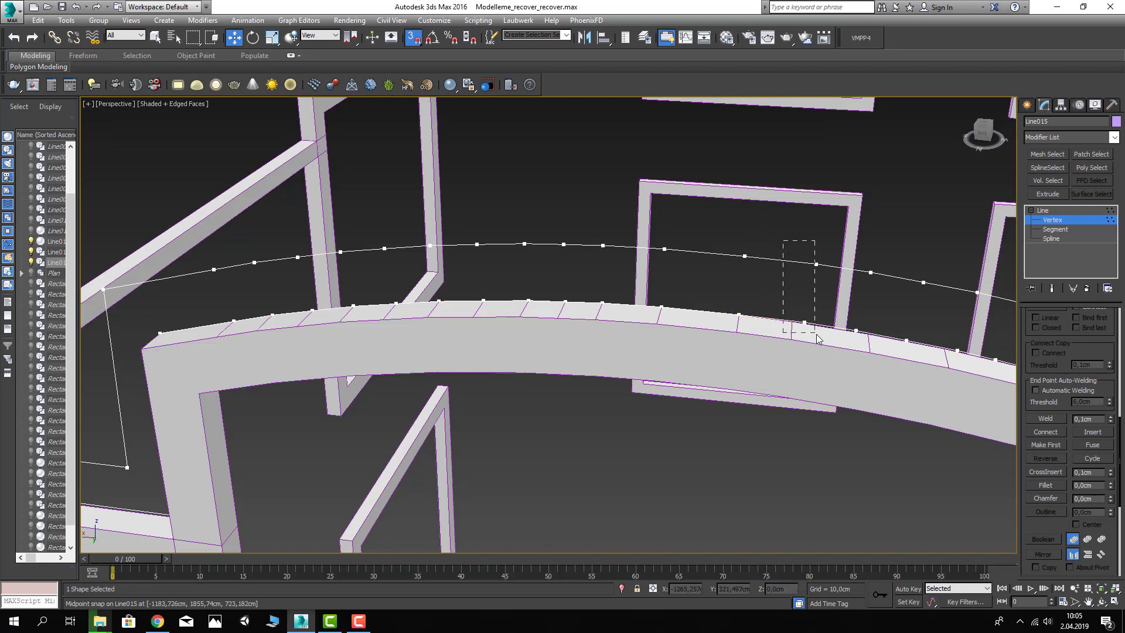
Step: Snap the remaining spline vertices onto the beam's top edge toward the beam end
left_click_drag(818, 338, 817, 337)
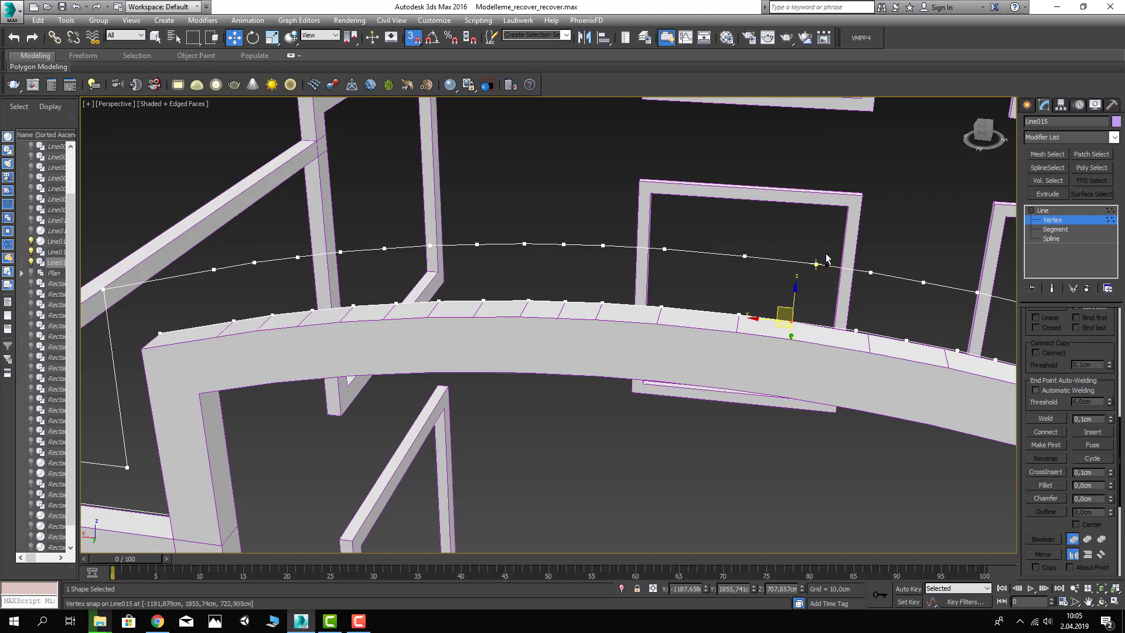
left_click_drag(825, 247, 791, 345)
middle_click_drag(789, 315, 791, 309, "alt")
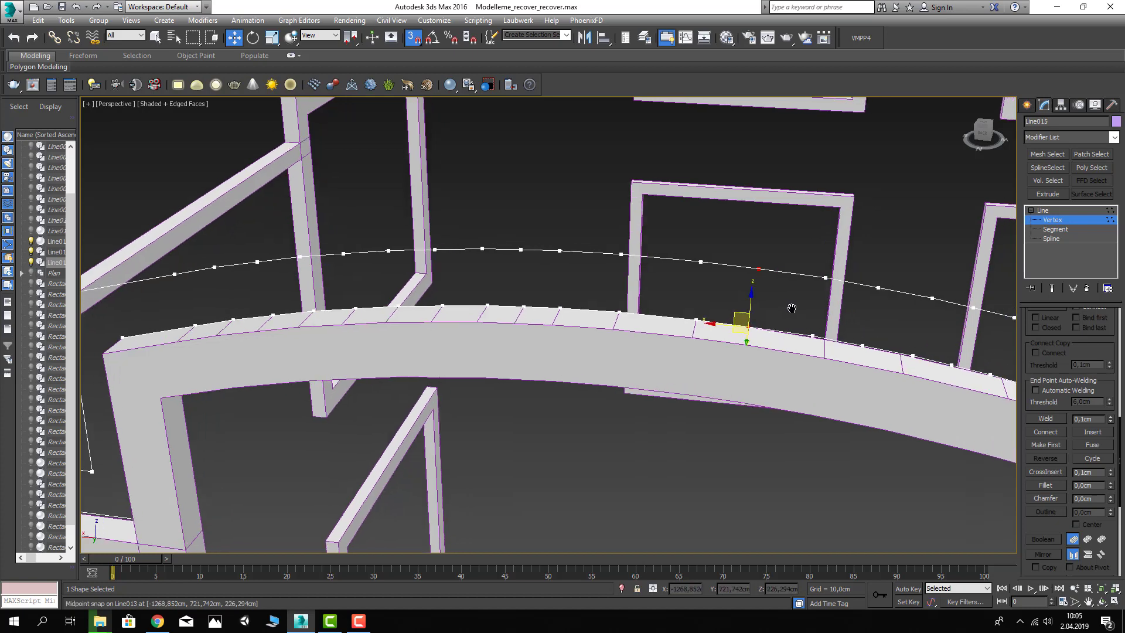
left_click_drag(824, 252, 803, 334)
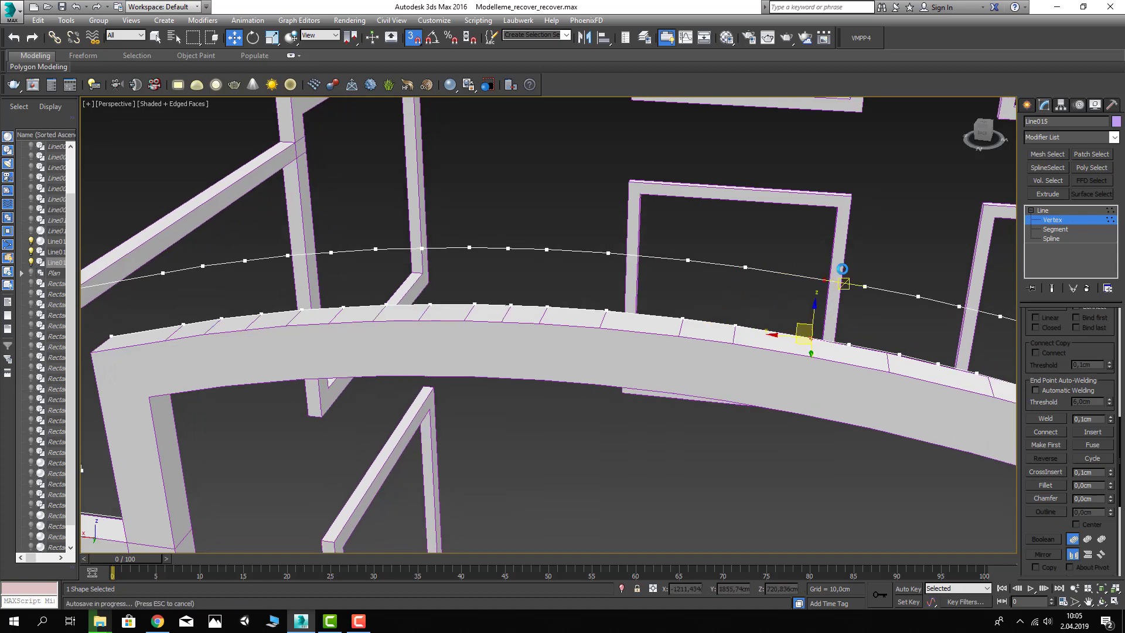
middle_click_drag(861, 352, 814, 277, "alt")
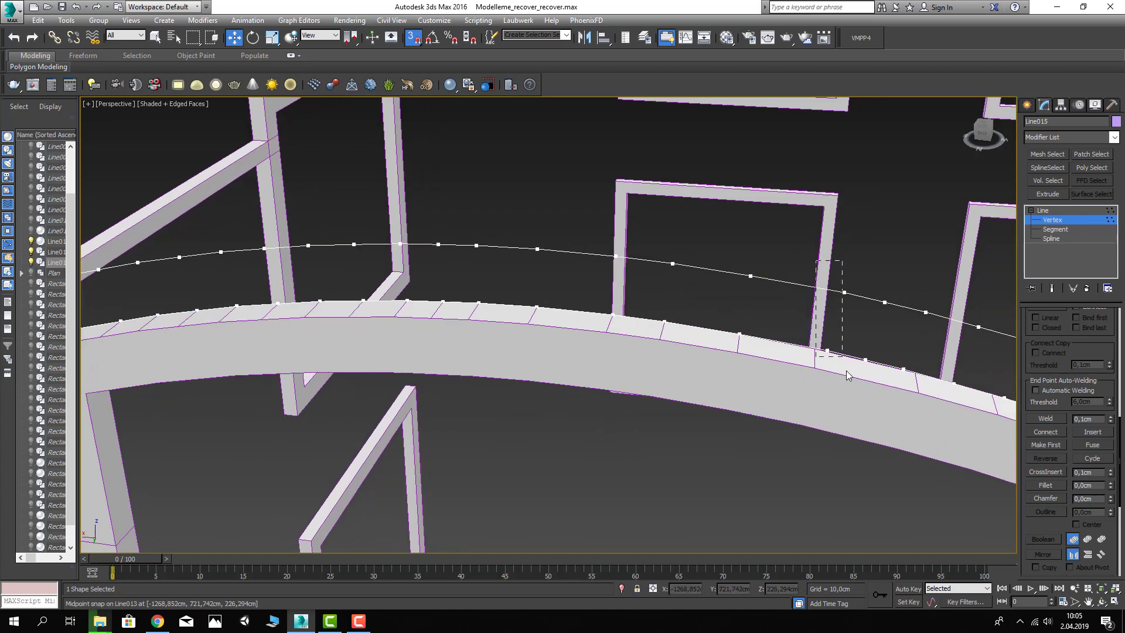
left_click_drag(847, 375, 828, 355)
middle_click_drag(812, 348, 798, 290, "alt")
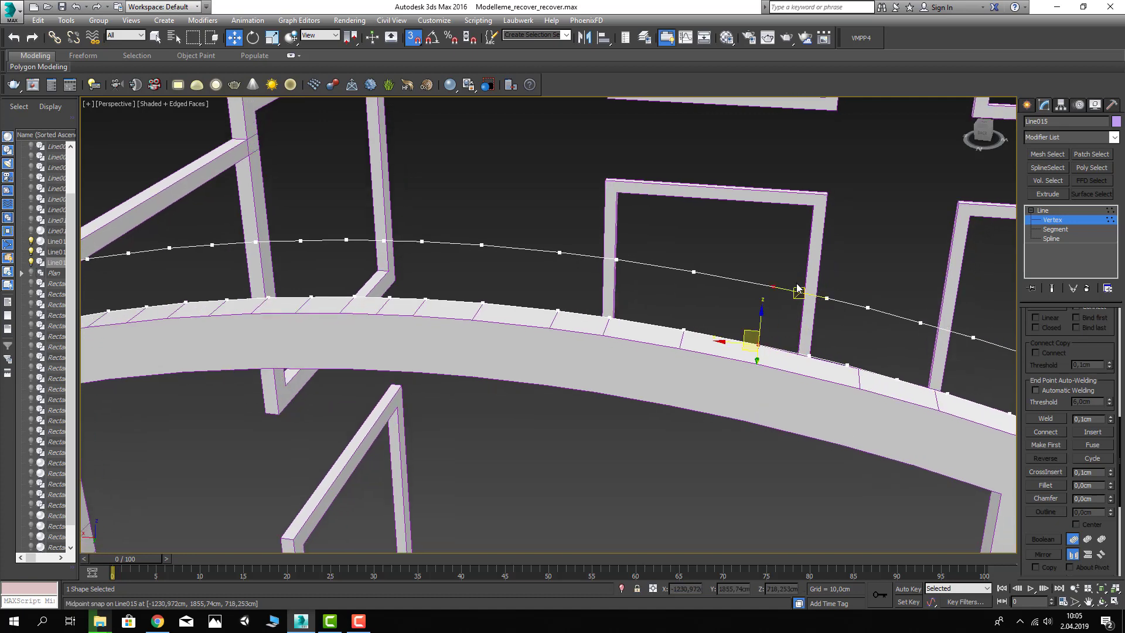
left_click_drag(832, 383, 840, 289)
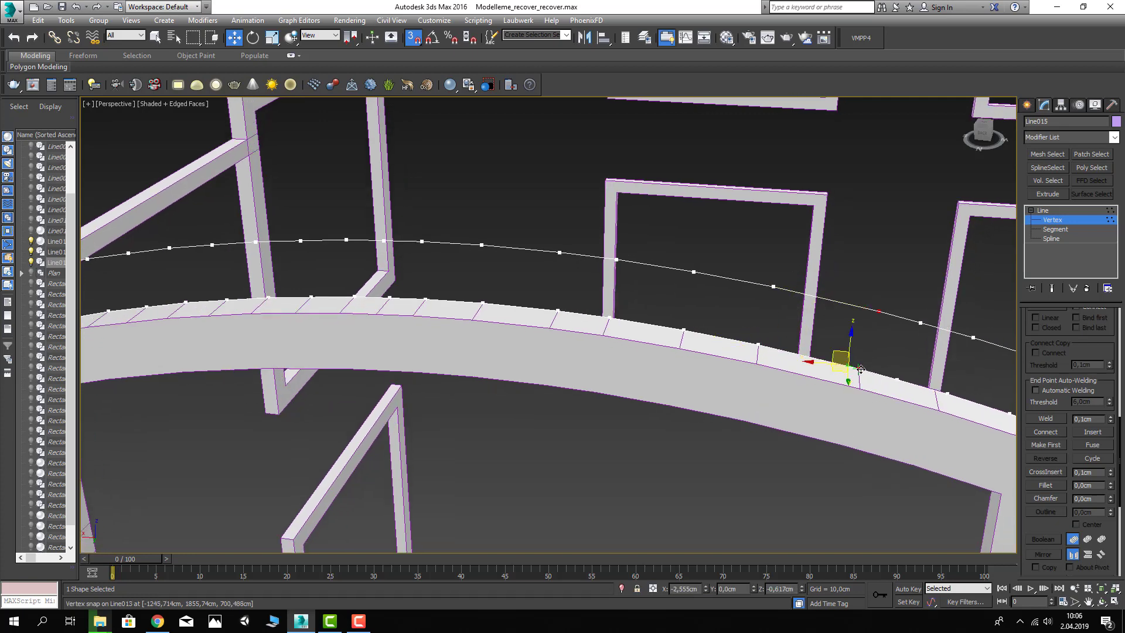
middle_click_drag(860, 369, 823, 362)
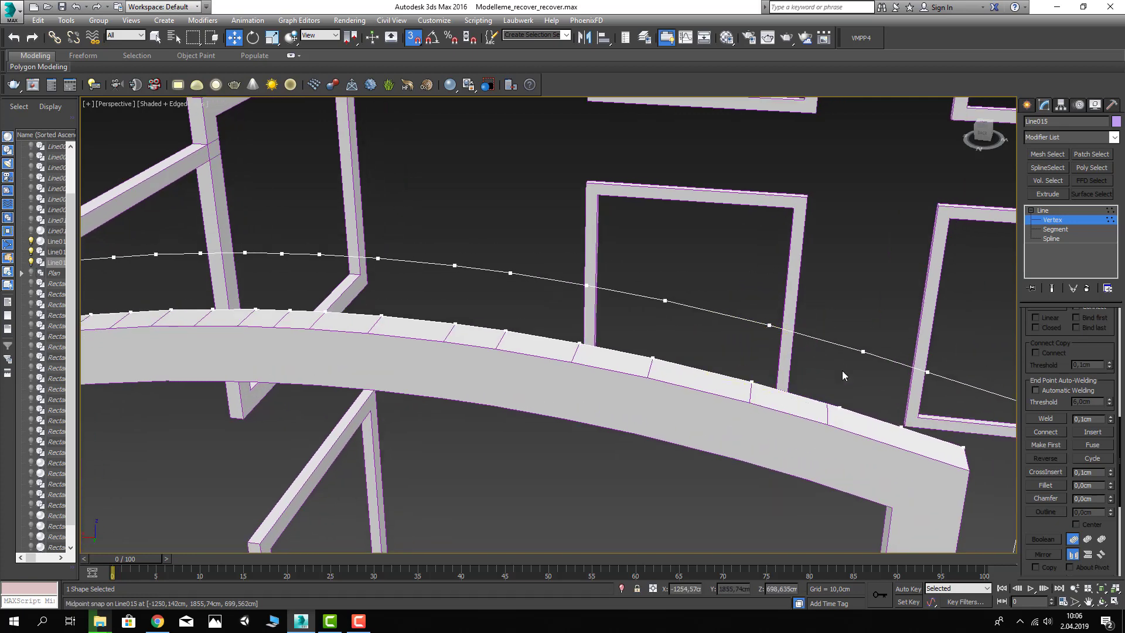
left_click_drag(879, 414, 838, 413)
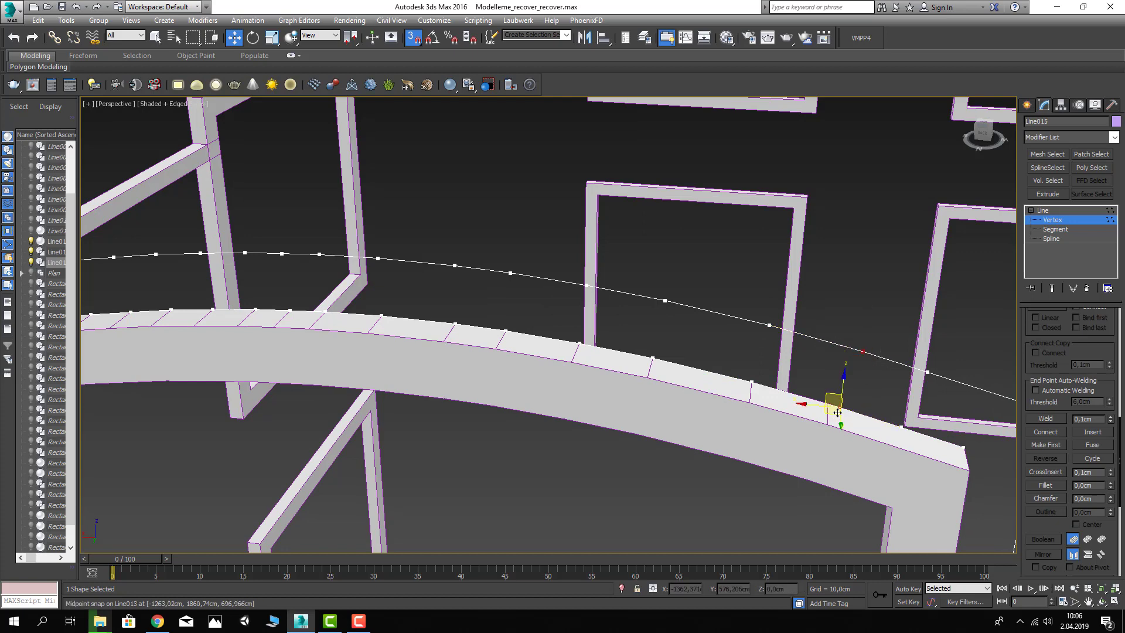
middle_click_drag(827, 406, 839, 406)
left_click_drag(832, 345, 868, 457)
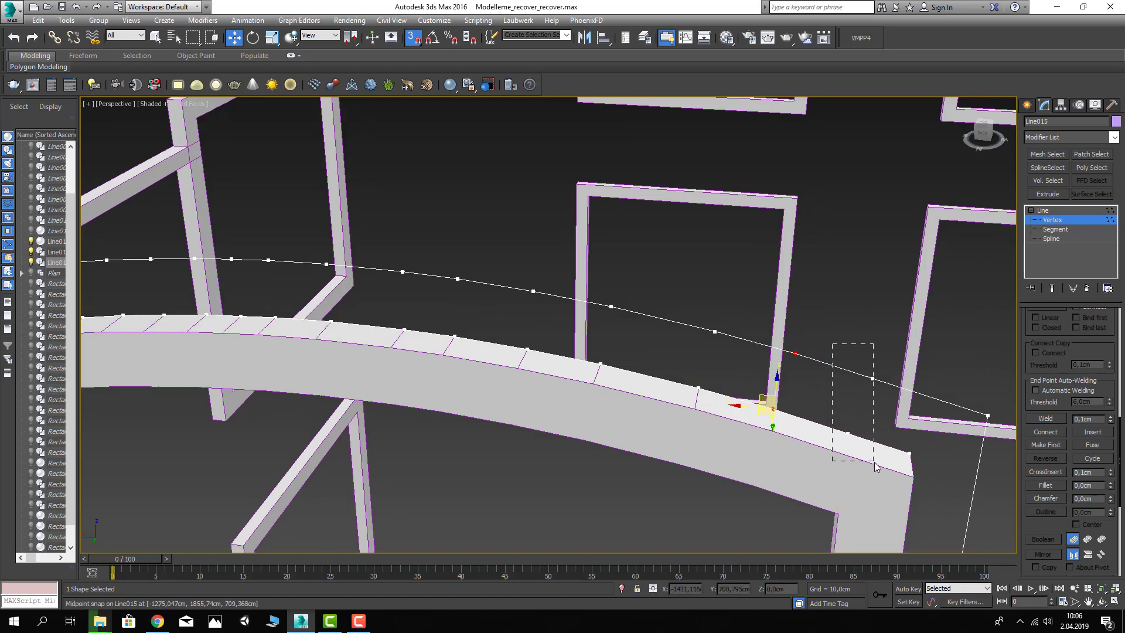
scroll(831, 432, "down", 5)
Step: Leave vertex editing and orbit the frames, selecting the wall-top spline and arched outline Line015
scroll(804, 322, "down", 3)
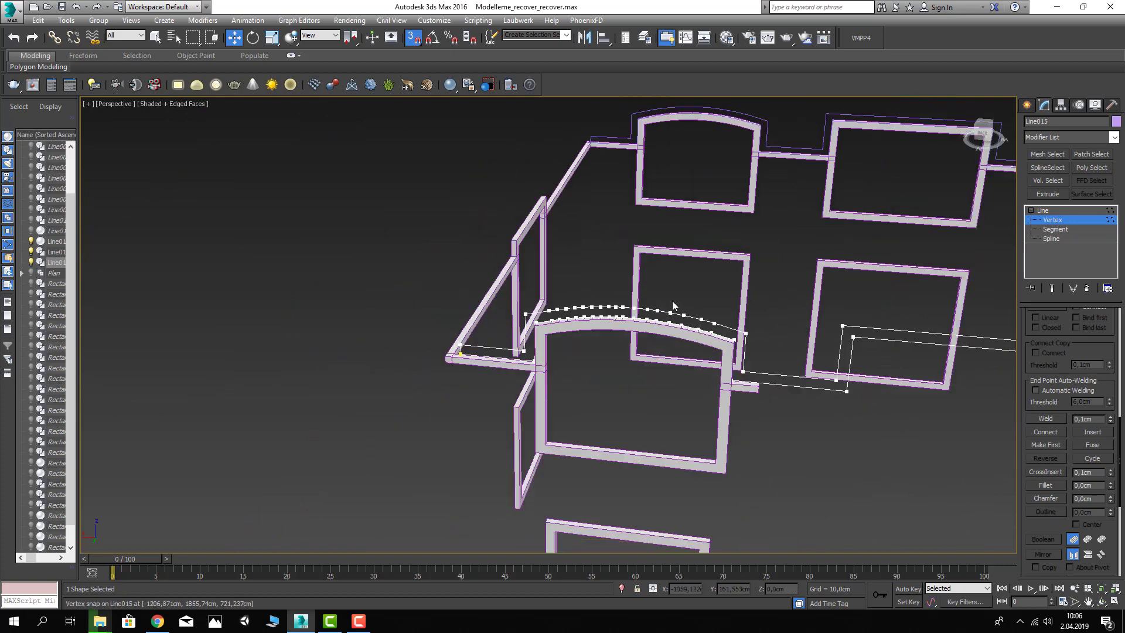
middle_click_drag(673, 301, 857, 265, "alt")
key("1")
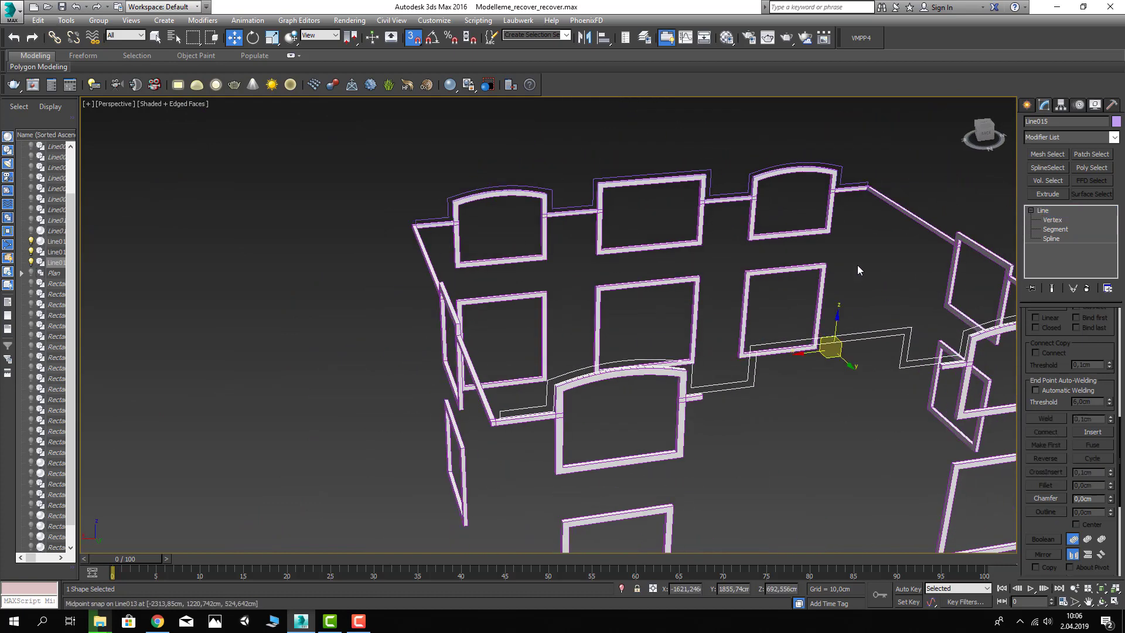
middle_click_drag(847, 146, 746, 227, "alt")
left_click(776, 171)
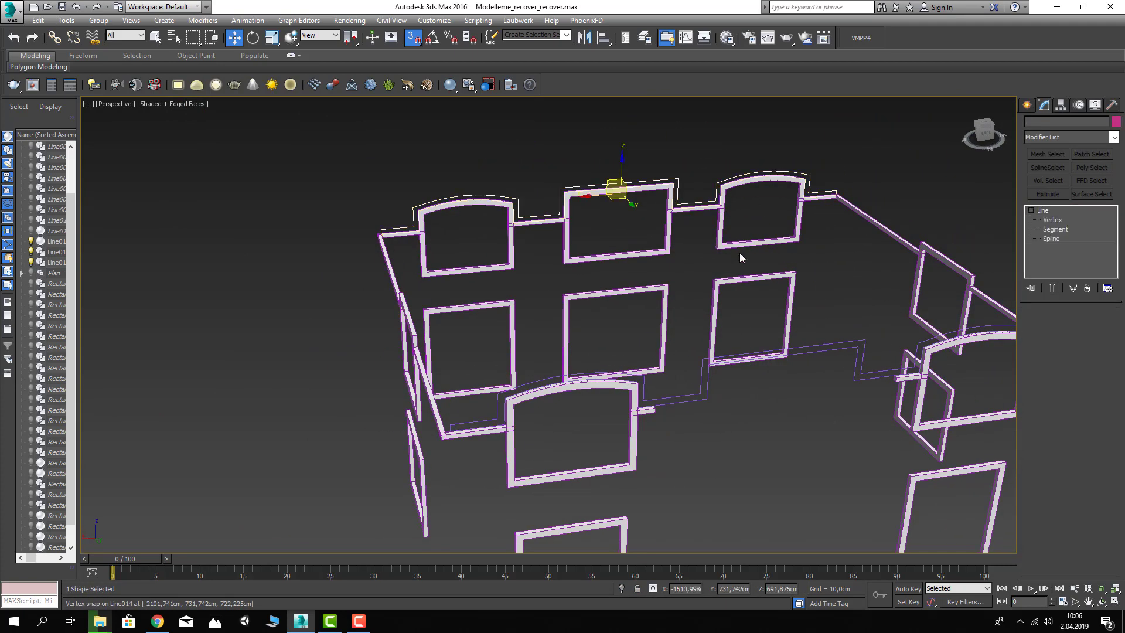
scroll(829, 340, "down", 3)
left_click(832, 367)
mouse_move(832, 366)
middle_mouse_down("alt")
mouse_move(564, 442)
mouse_move(1014, 147)
middle_mouse_up("alt")
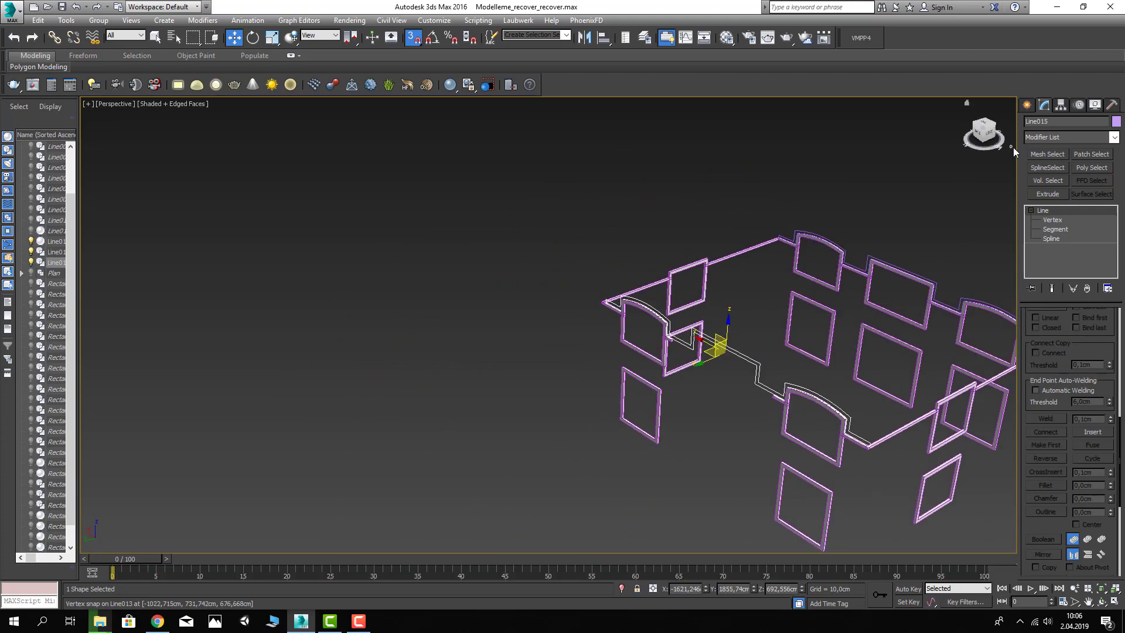
Step: Start a new snapped line at the frame corner and place its next point at the window frame corner
left_click(1027, 105)
left_click(1048, 189)
middle_click_drag(751, 286, 562, 286)
scroll(630, 301, "up", 4)
scroll(629, 301, "up", 5)
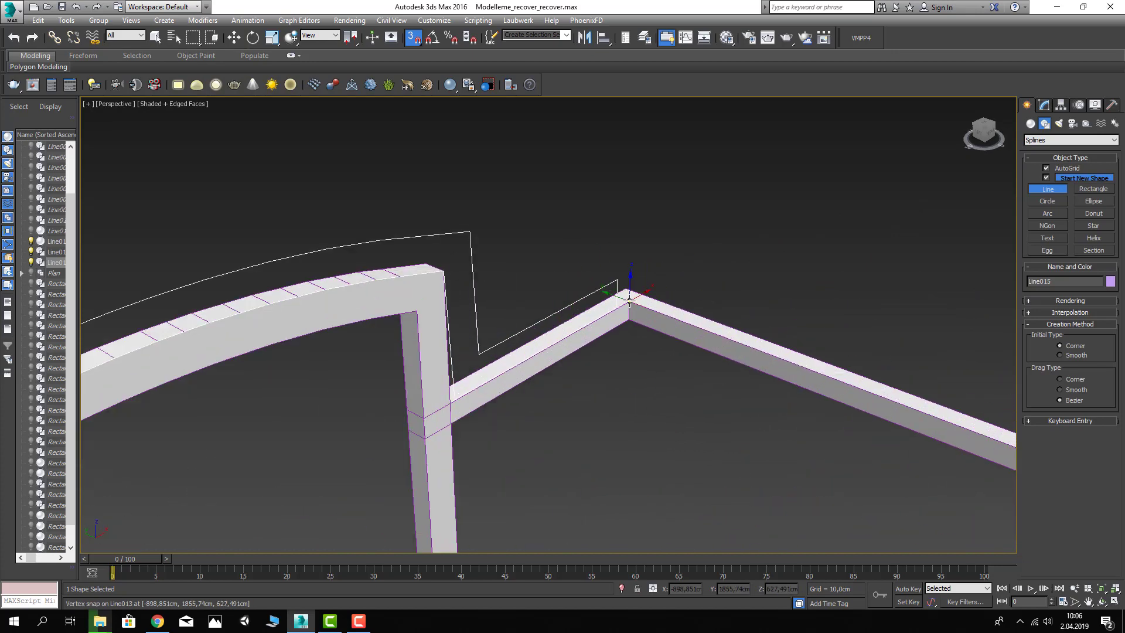
left_click(630, 302)
scroll(674, 334, "down", 3)
scroll(721, 359, "down", 5)
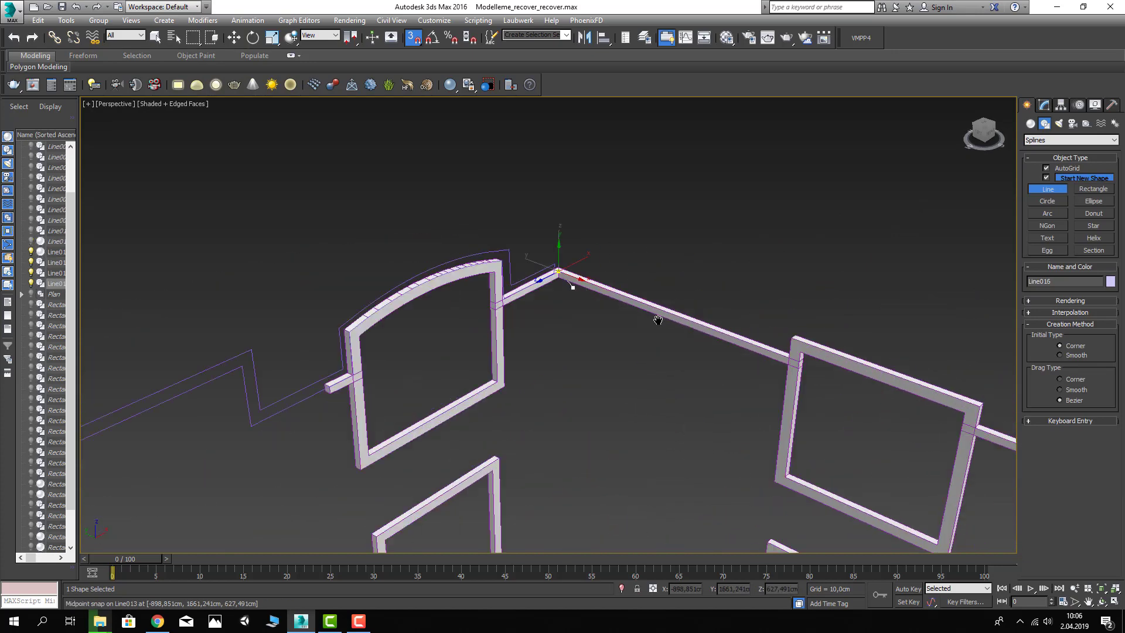
left_click(779, 341)
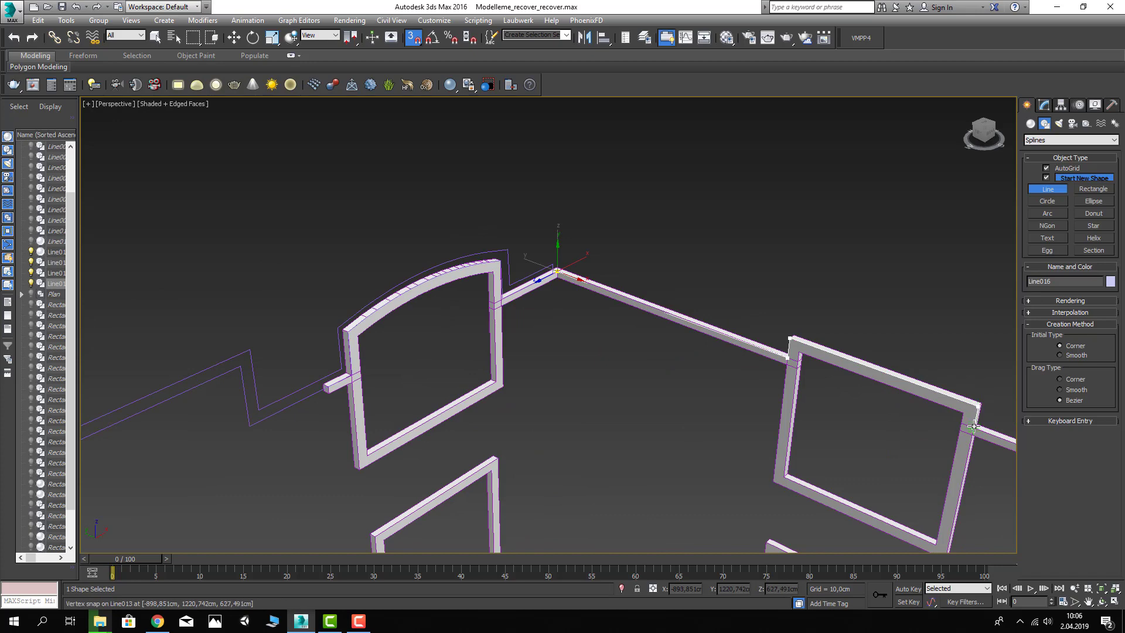
Step: Finish the wall-top line Line016 along the beams and return to object selection
mouse_move(973, 426)
middle_mouse_down()
mouse_move(829, 409)
mouse_move(811, 372)
mouse_move(751, 412)
middle_mouse_up()
scroll(808, 378, "up", 3)
scroll(750, 412, "down", 4)
scroll(744, 304, "up", 2)
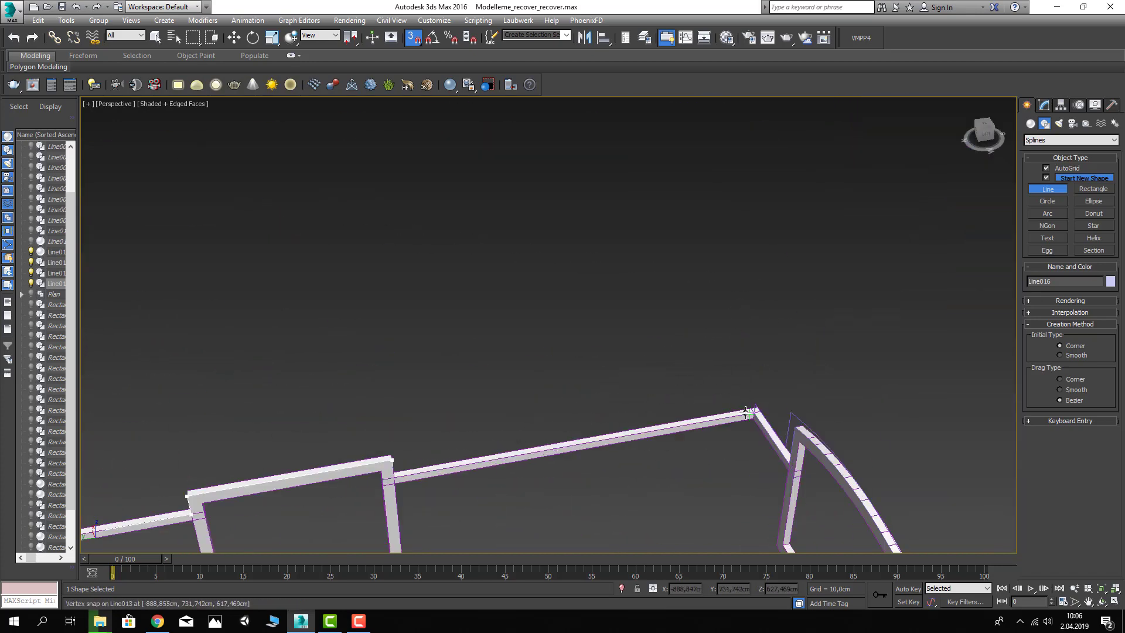
scroll(746, 413, "up", 4)
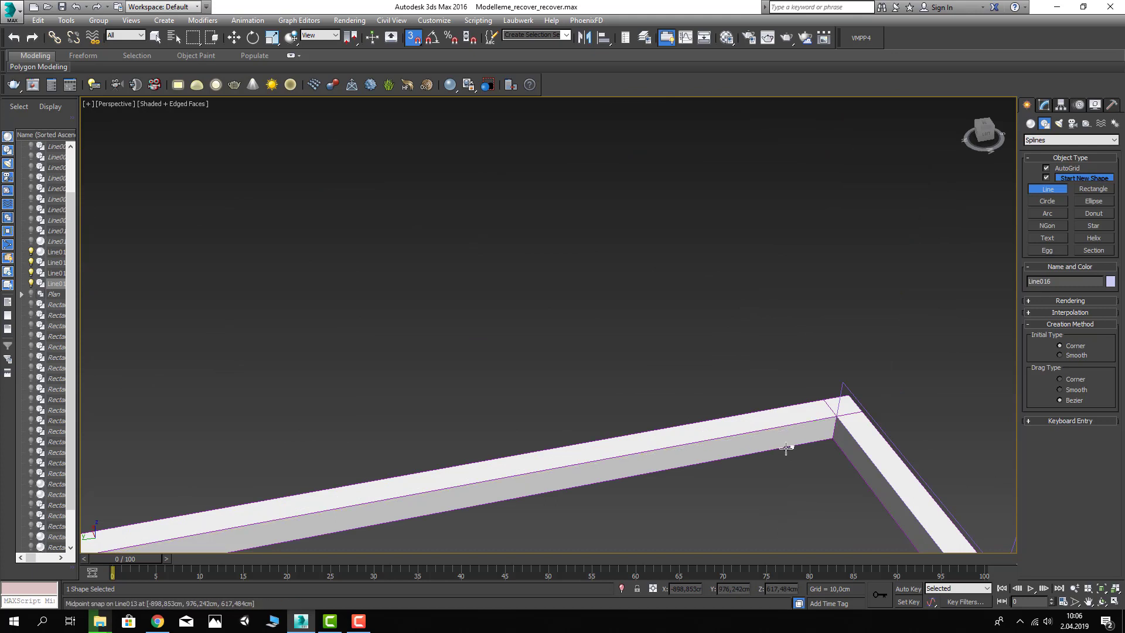
scroll(793, 341, "down", 4)
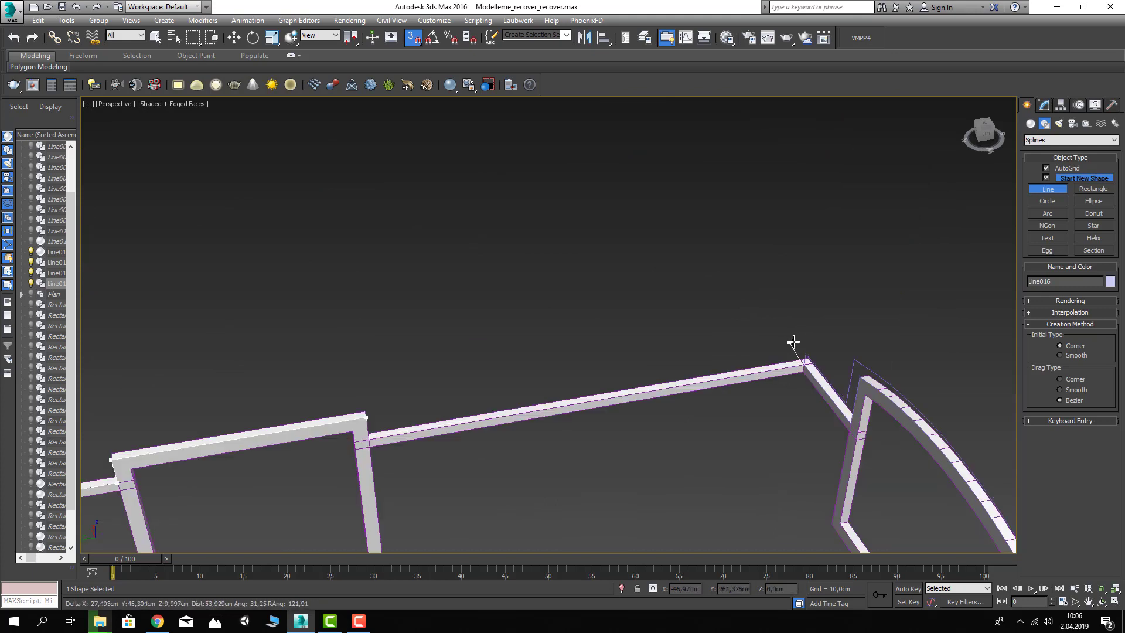
scroll(794, 342, "up", 4)
right_click(804, 308)
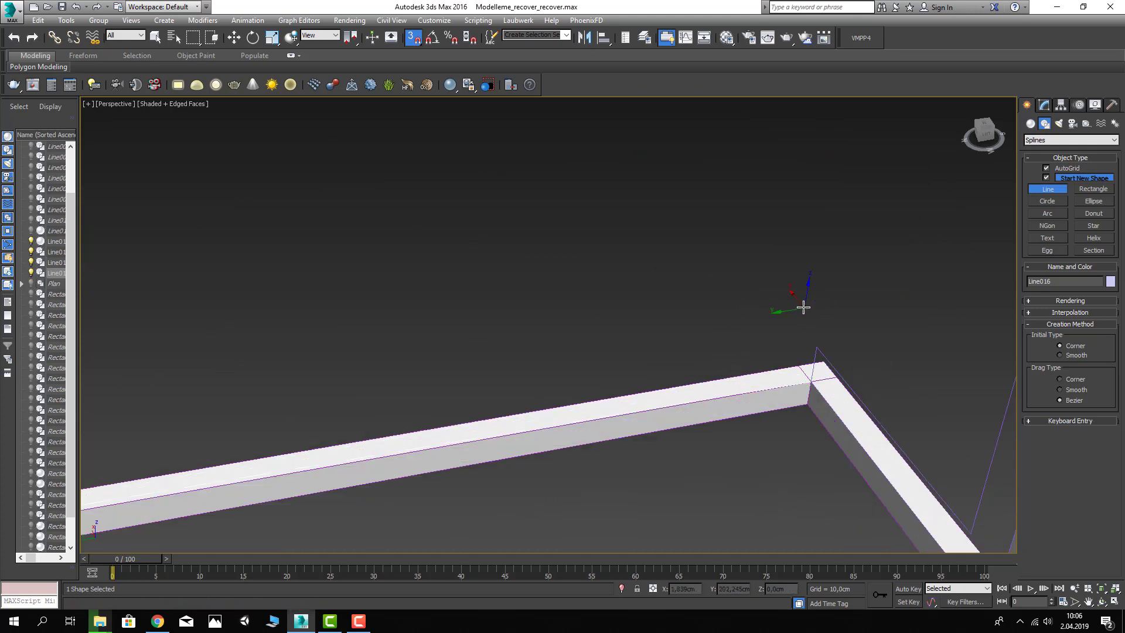
key("w")
scroll(806, 299, "down", 5)
Step: At Line016's vertex level, select all its vertices and change an option from the right-click menu
left_click(1045, 105)
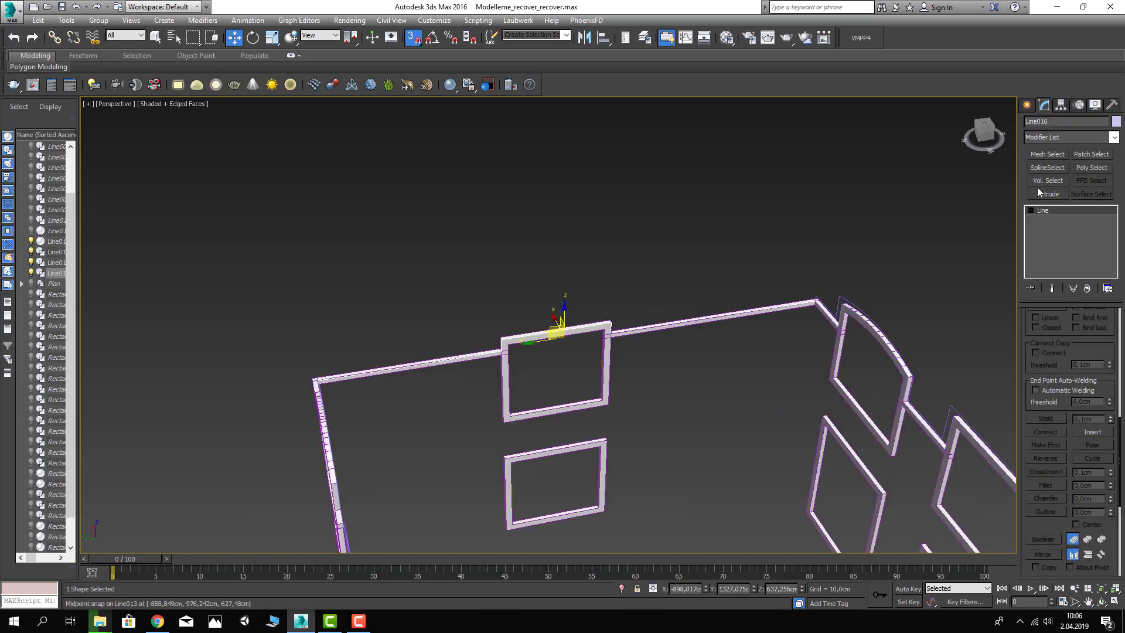
key("1")
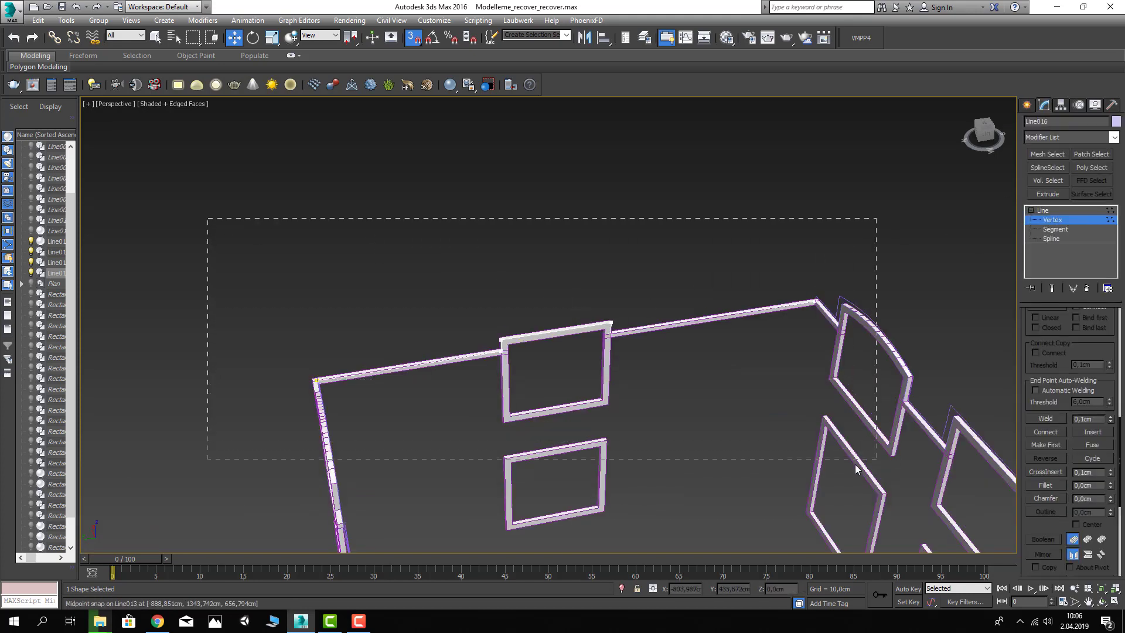
left_click_drag(207, 218, 856, 464)
right_click(511, 344)
left_click(428, 284)
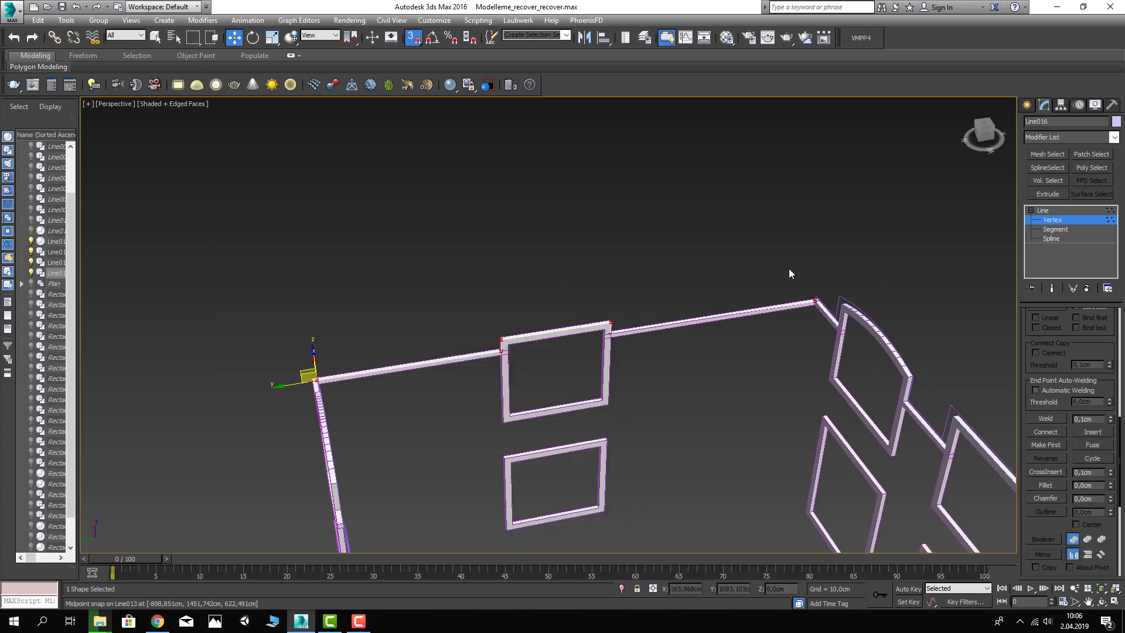
Step: Apply a 15 outline to the Line016 spline
left_click(1043, 237)
scroll(547, 340, "up", 5)
scroll(547, 340, "down", 5)
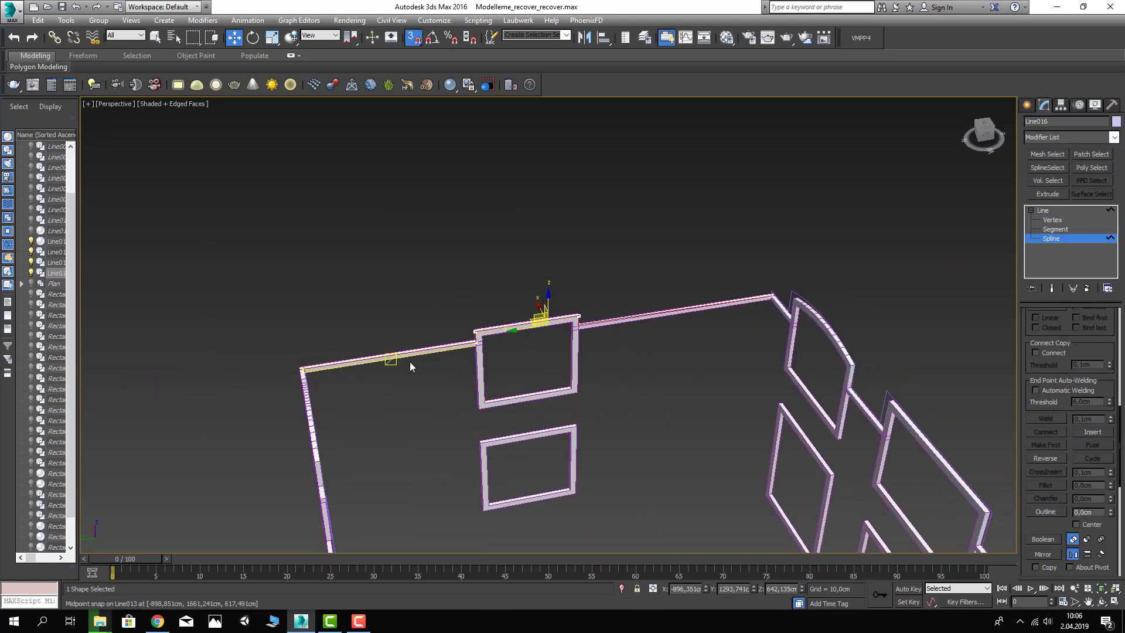
middle_click_drag(410, 361, 467, 341, "alt")
scroll(468, 341, "up", 5)
scroll(467, 341, "up", 3)
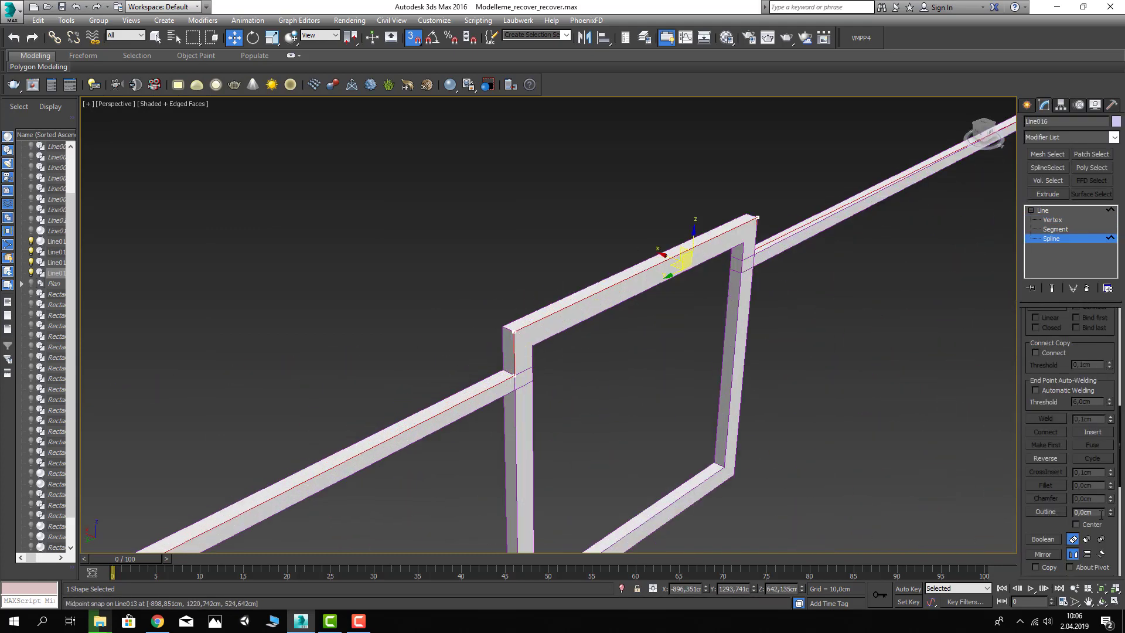
type("15")
key("Return")
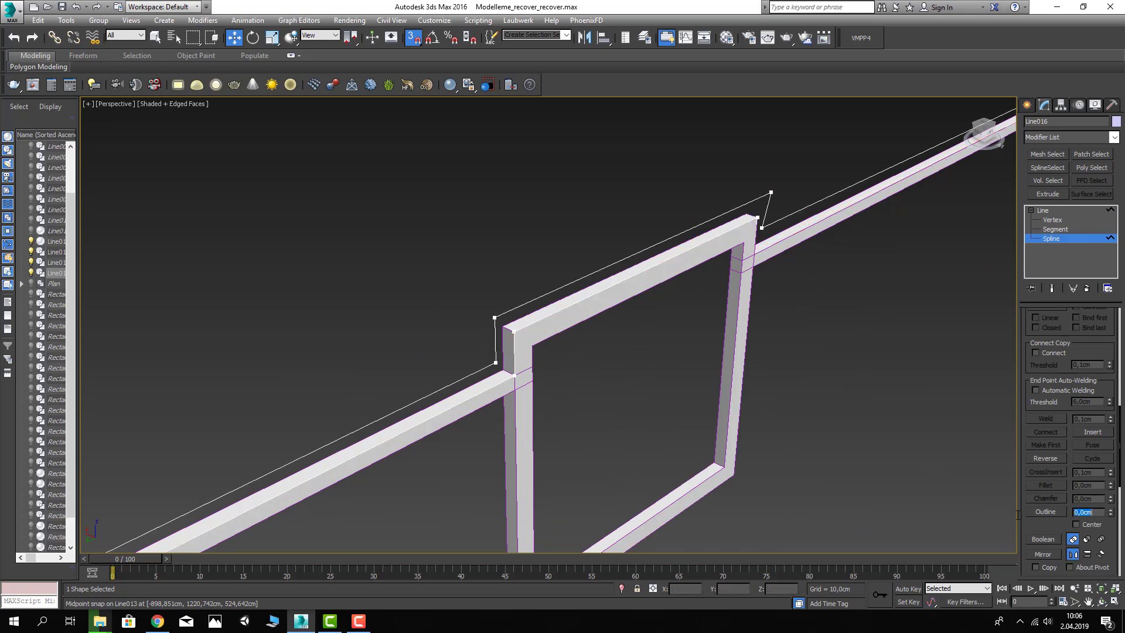
Step: Undo the 15 outline, back at vertex level on Line016
mouse_move(536, 165)
middle_mouse_down("alt")
mouse_move(501, 184)
mouse_move(427, 188)
mouse_move(850, 254)
middle_mouse_up("alt")
left_click(1061, 219)
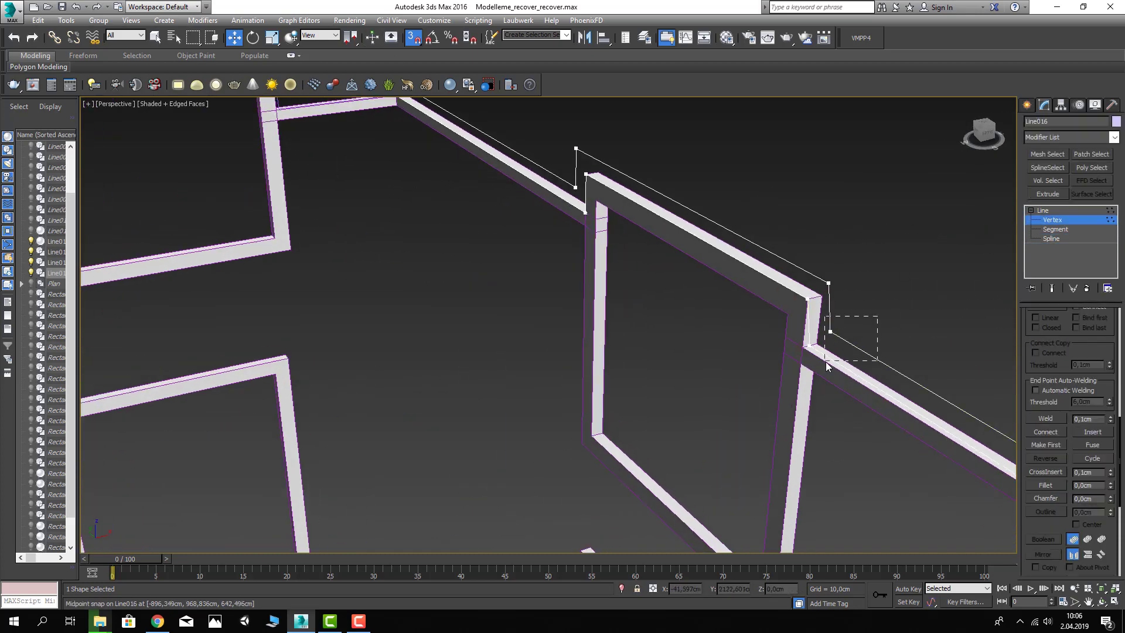
middle_click_drag(874, 326, 872, 294, "alt")
key("ctrl+z")
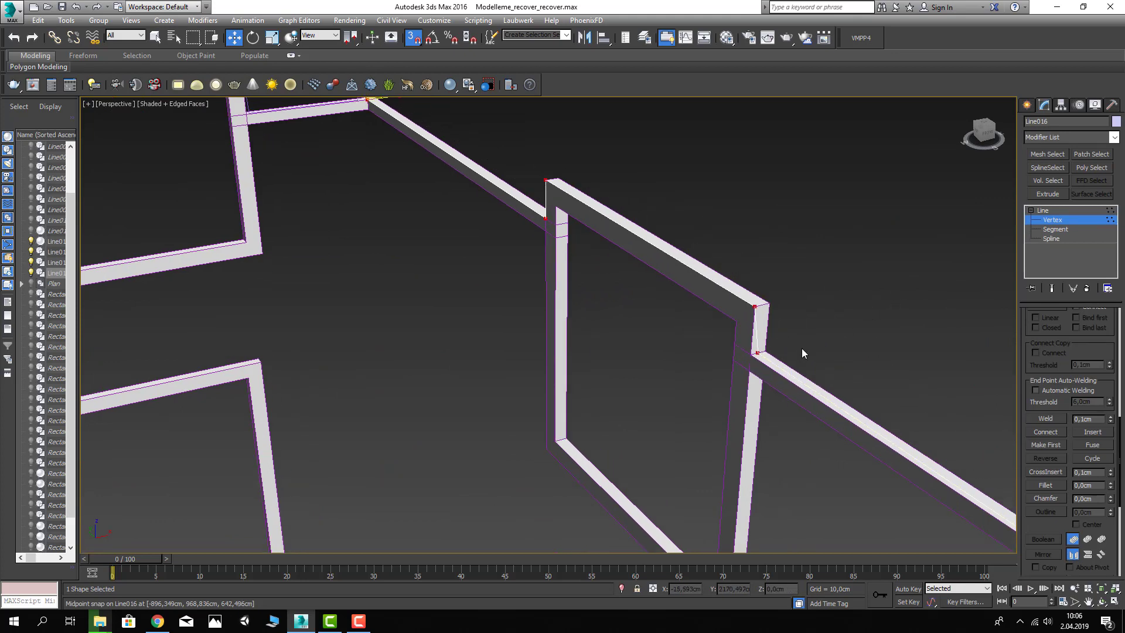
Step: Select and zoom to Line016's frame-corner vertex, checking it in wireframe, then return to Spline level
left_click(755, 355)
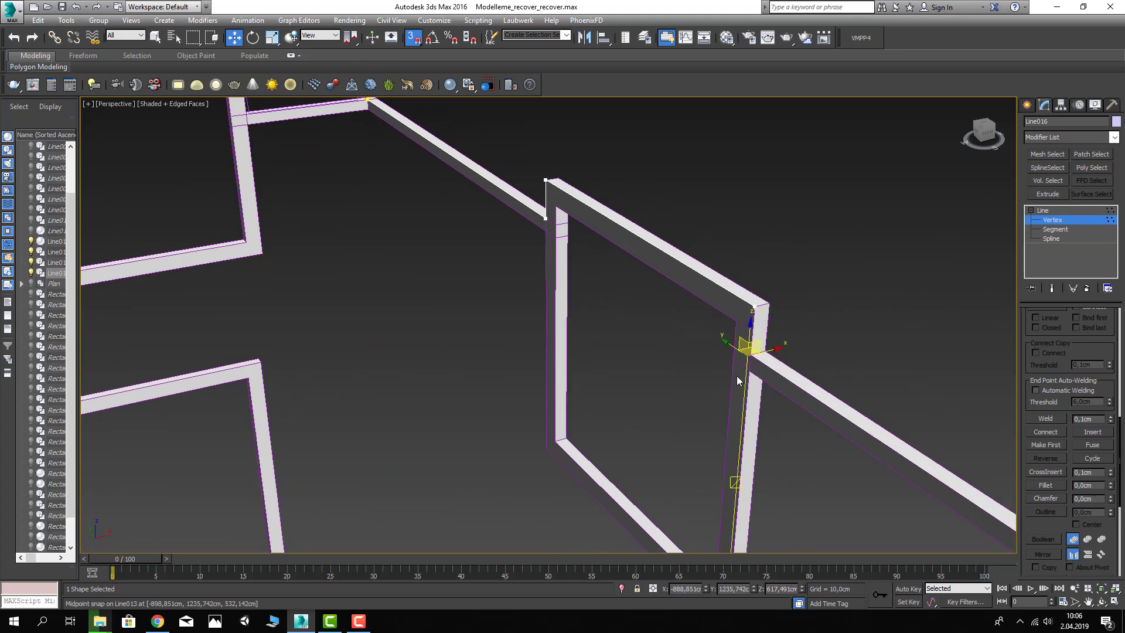
key("z")
scroll(747, 371, "up", 3)
scroll(729, 364, "down", 2)
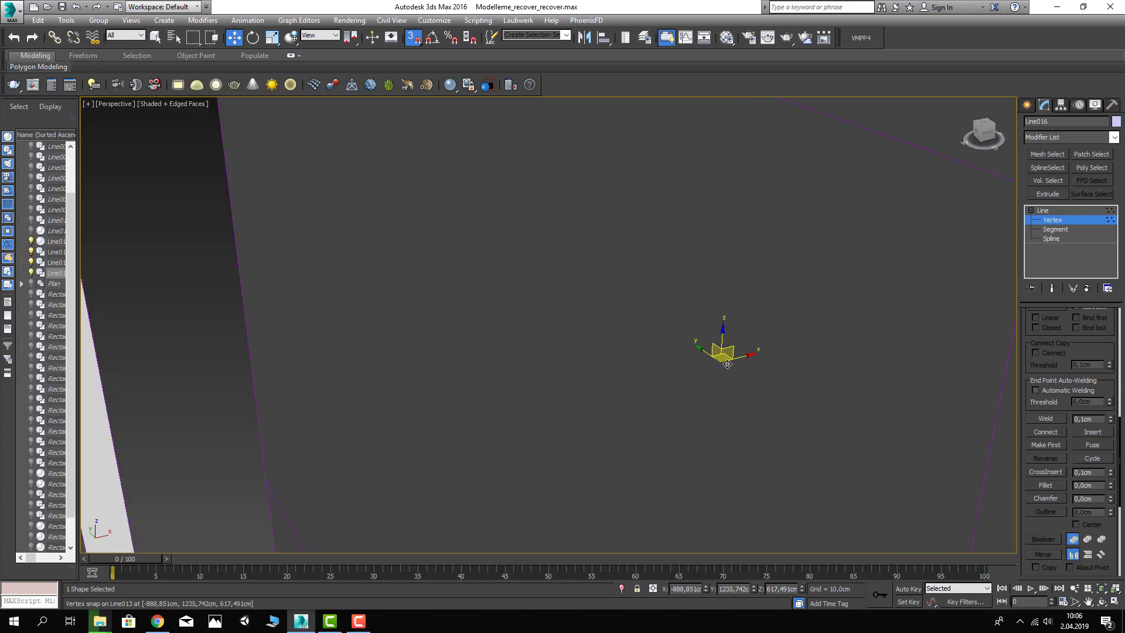
scroll(726, 366, "down", 2)
scroll(727, 366, "down", 2)
key("F3")
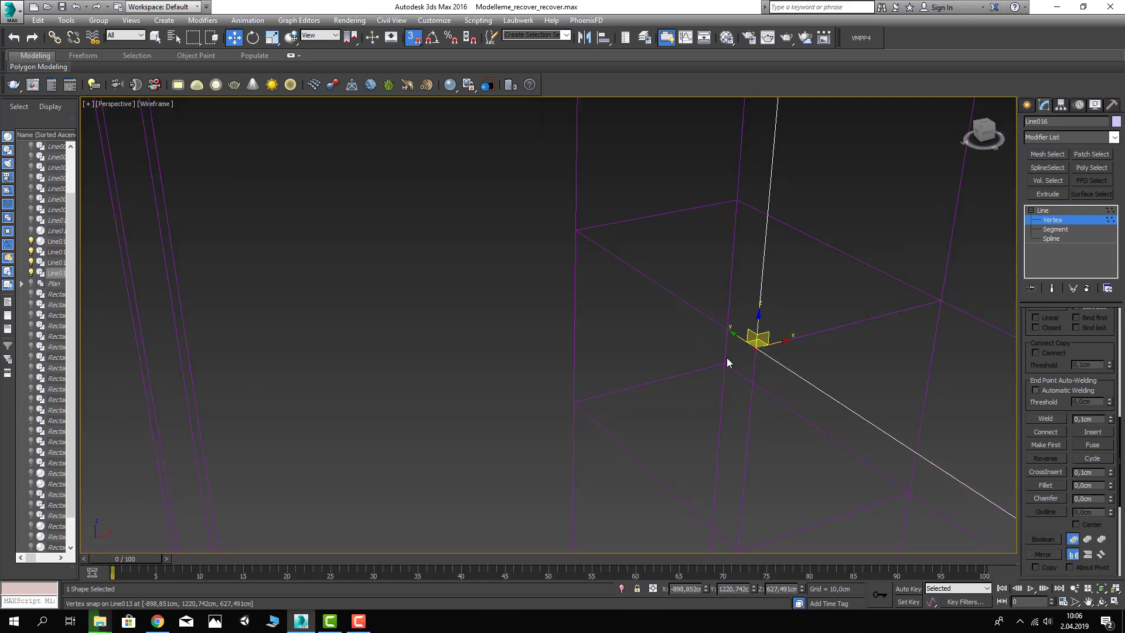
scroll(727, 358, "down", 3)
key("F3")
left_click(1069, 238)
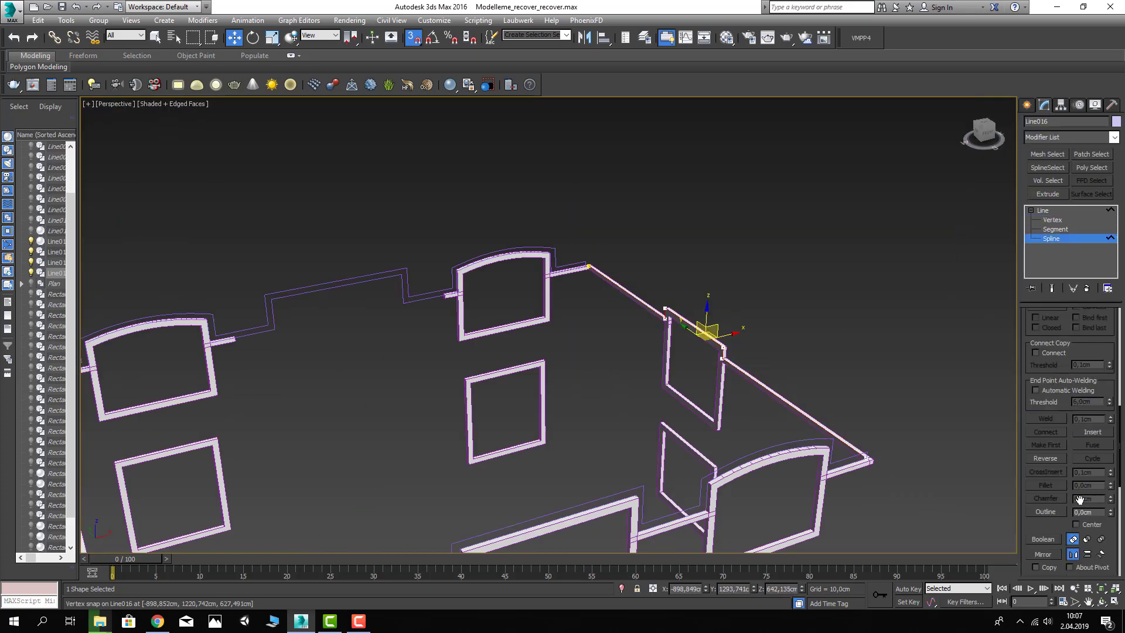
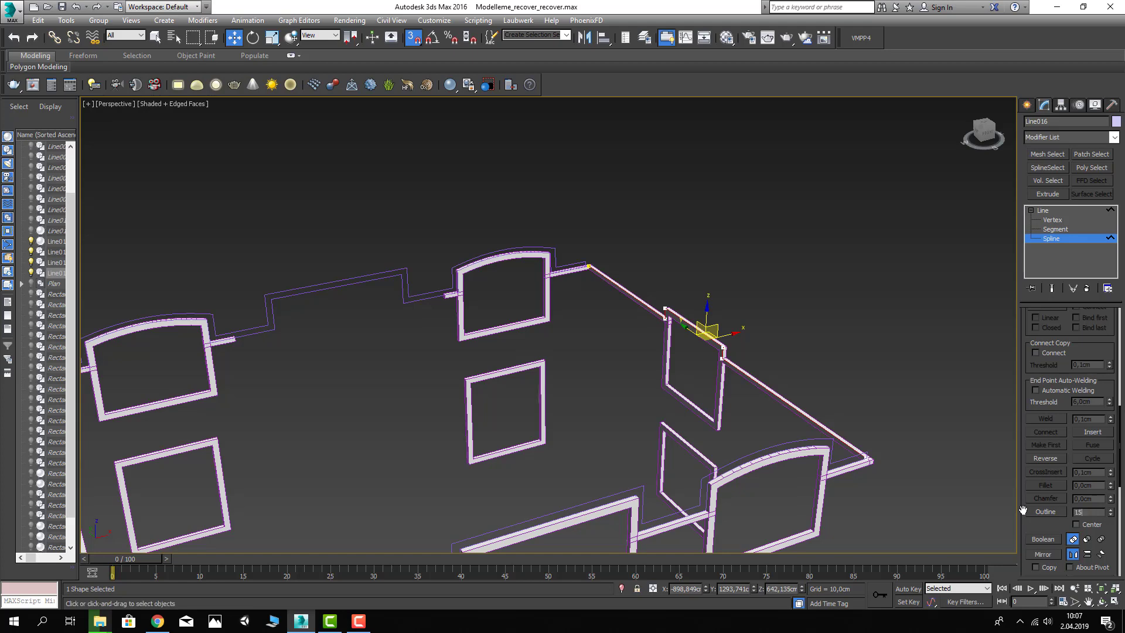
Step: Apply a 15 outline to the beam spline and orbit to check it
key("Return")
middle_click_drag(792, 266, 1053, 197, "alt")
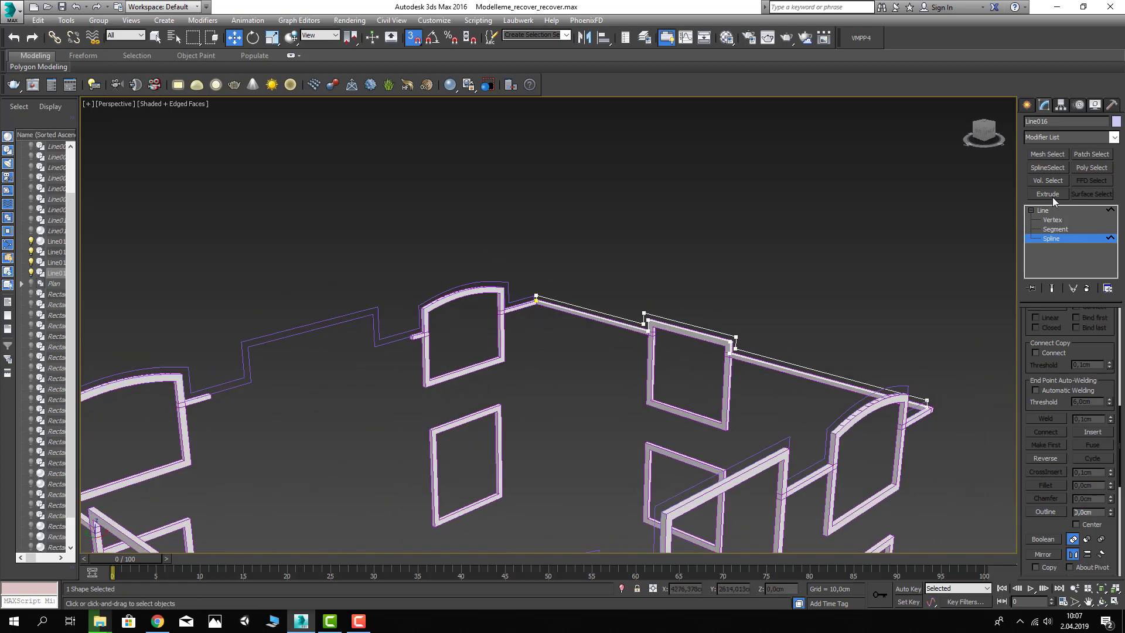
scroll(736, 279, "down", 5)
mouse_move(737, 279)
middle_mouse_down("alt")
mouse_move(557, 230)
mouse_move(559, 247)
middle_mouse_up("alt")
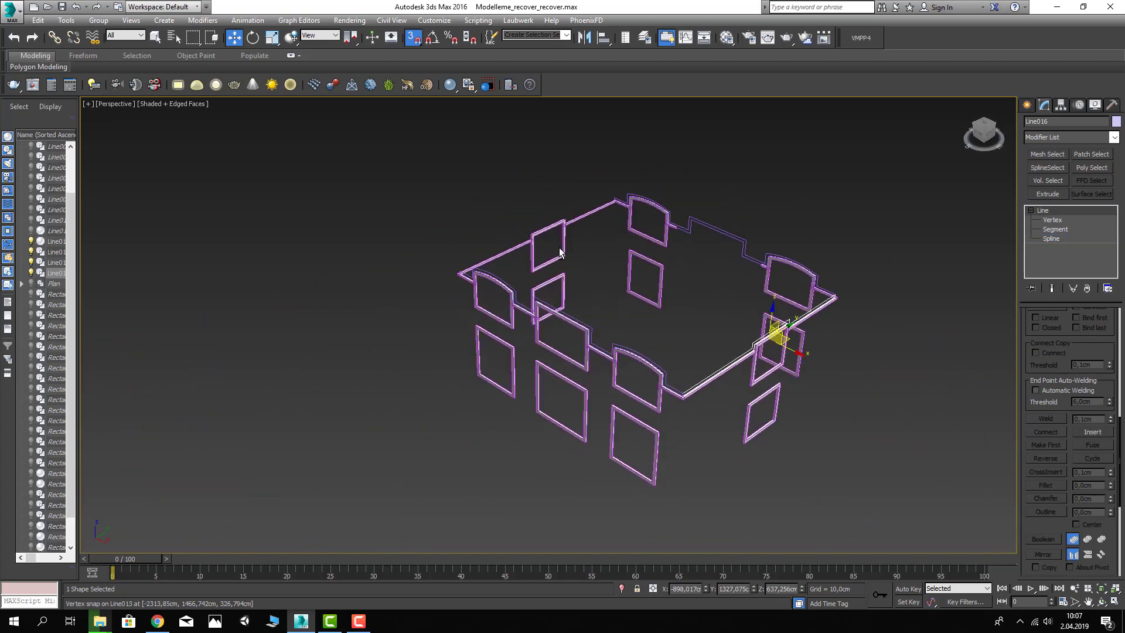
scroll(625, 235, "up", 10)
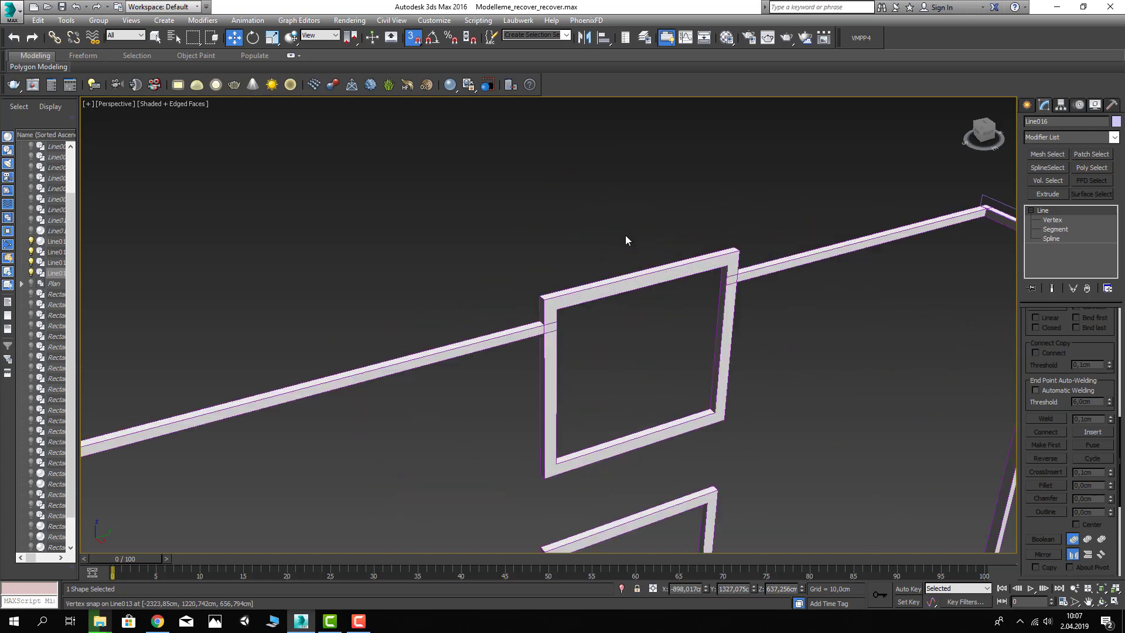
Step: Start a new Line shape and frame the wall's remaining top edge
left_click(1027, 106)
left_click(1045, 124)
left_click(1048, 189)
scroll(716, 268, "down", 5)
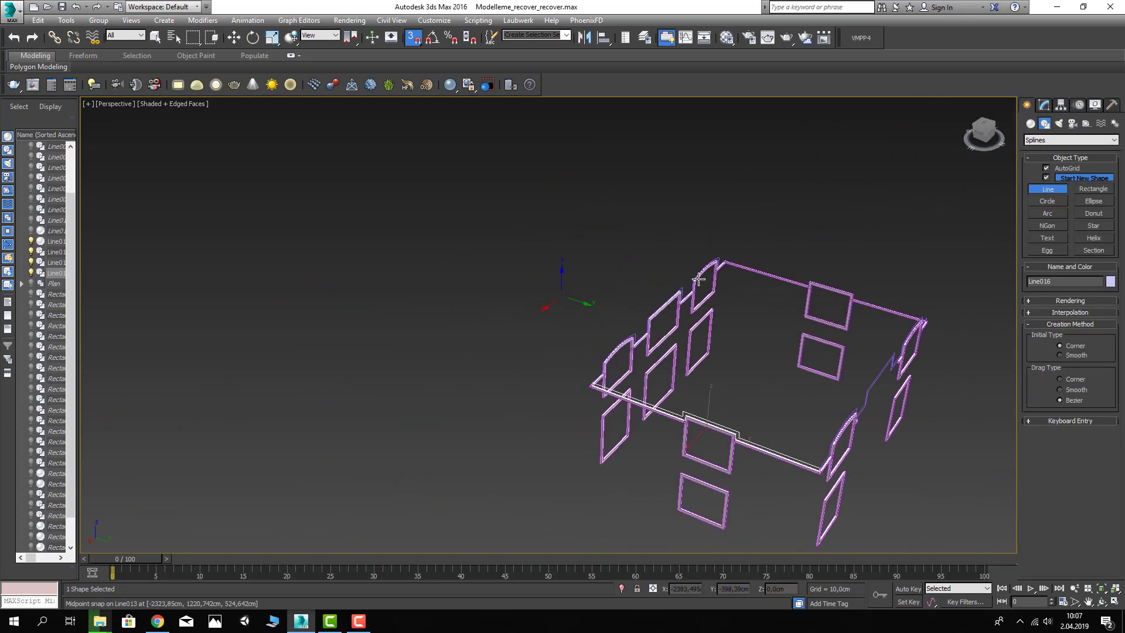
scroll(699, 279, "up", 3)
scroll(623, 276, "up", 4)
scroll(658, 335, "up", 3)
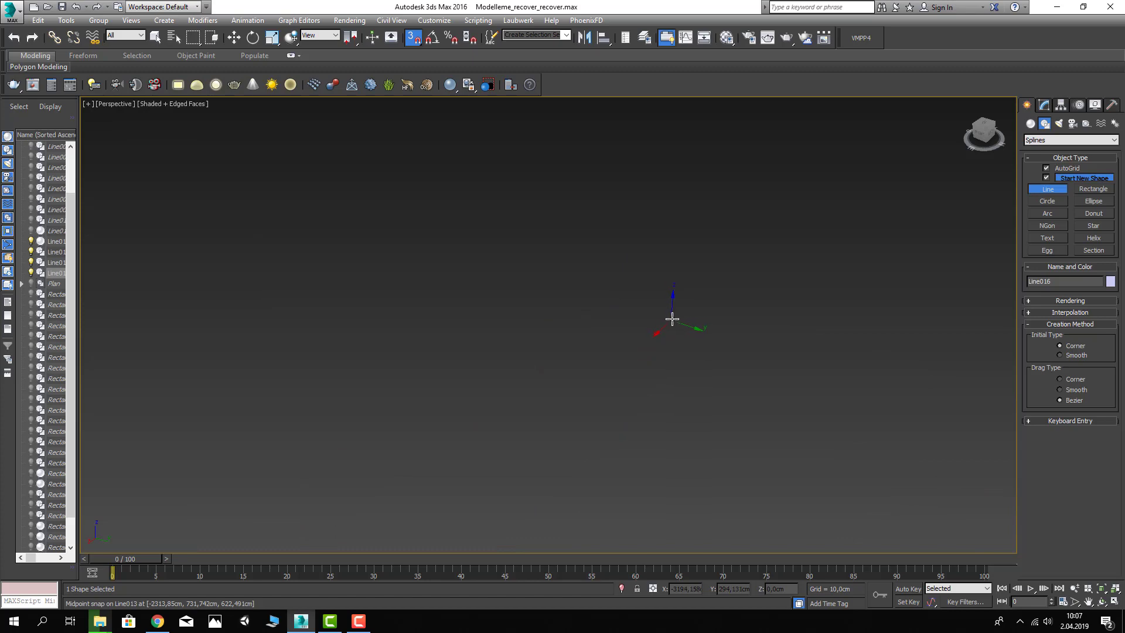
scroll(672, 319, "down", 2)
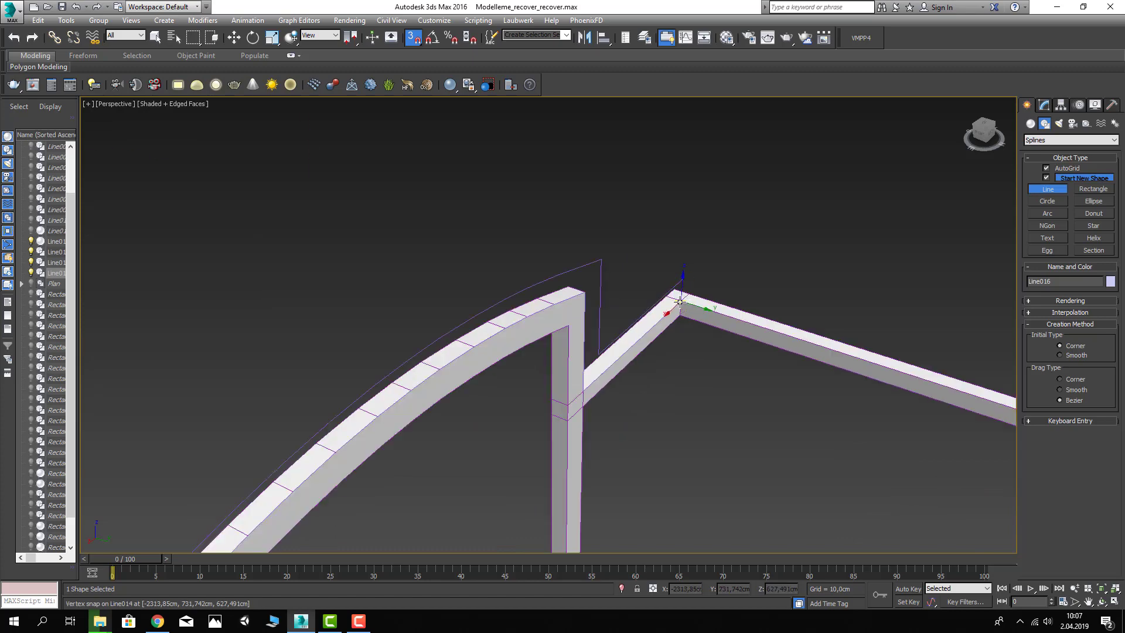
Step: Draw Line017 snapped between the beam corners along the wall's top edge
left_click(681, 302)
scroll(755, 345, "down", 2)
middle_click_drag(661, 327, 739, 360)
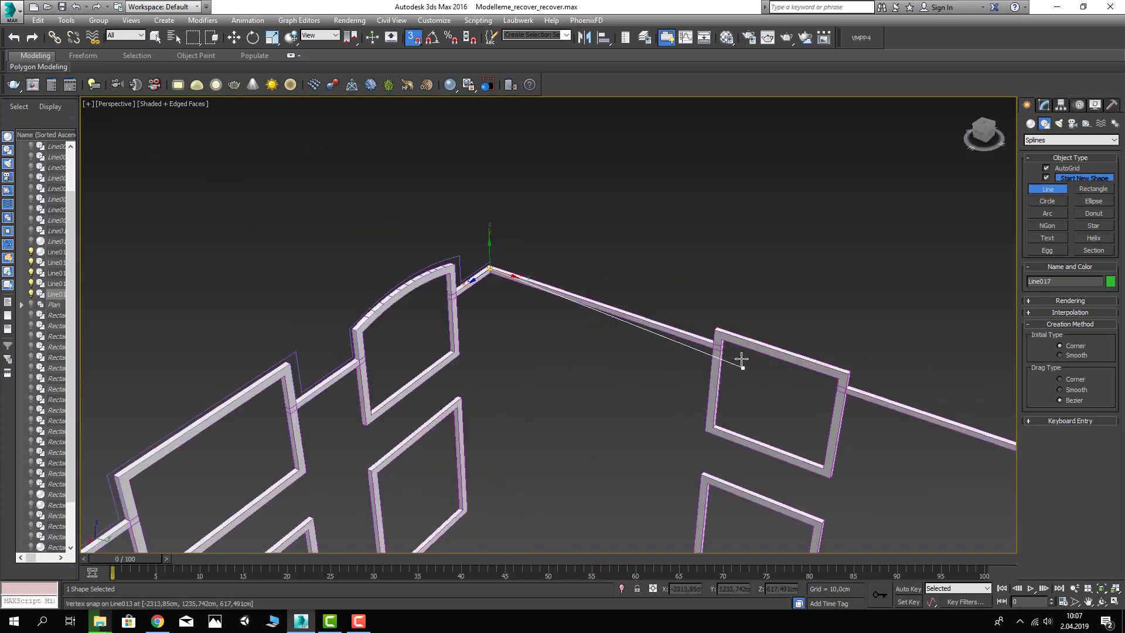
scroll(718, 348, "up", 3)
left_click(718, 346)
right_click(717, 347)
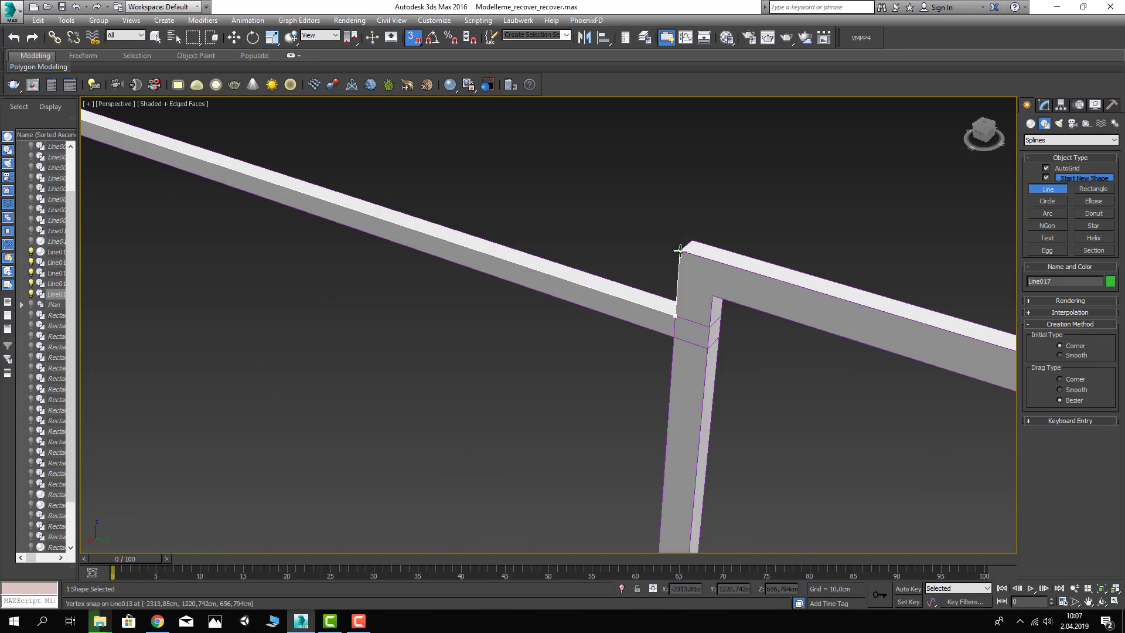
scroll(679, 250, "down", 3)
scroll(732, 300, "up", 3)
scroll(727, 381, "down", 3)
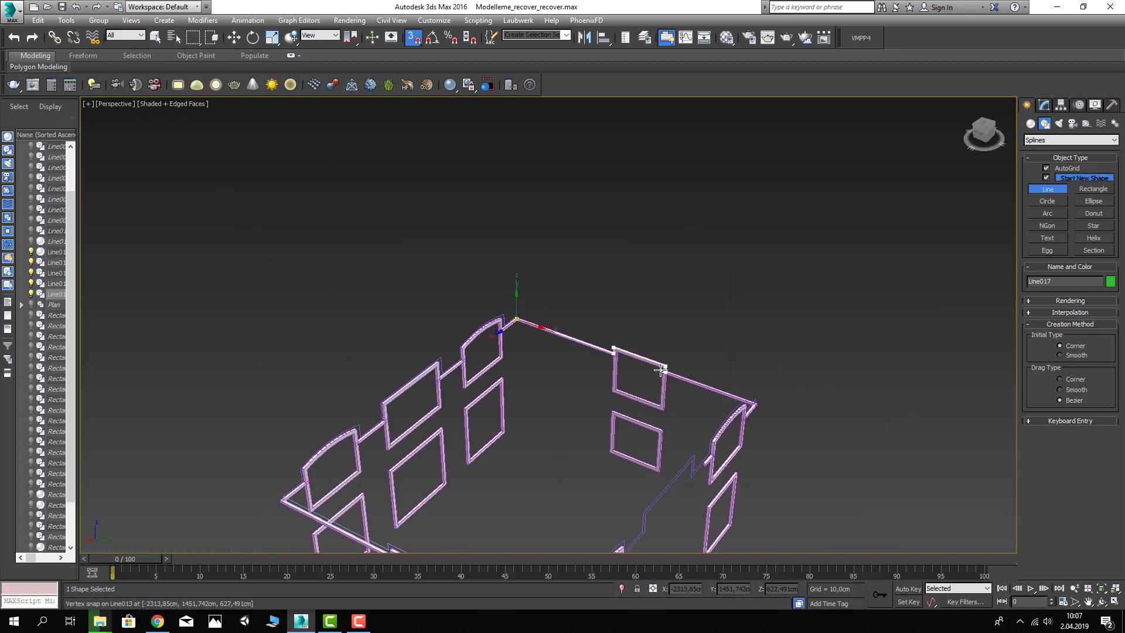
middle_click_drag(586, 328, 737, 327)
scroll(731, 316, "up", 3)
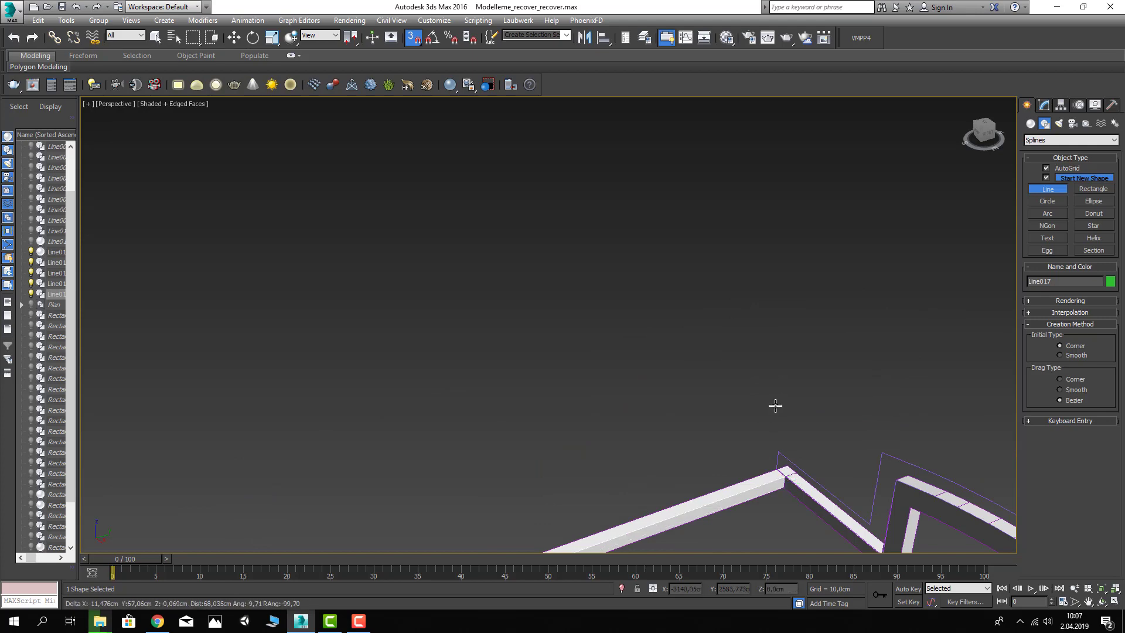
right_click(775, 405)
Step: Outline Line017 at Spline level, then exit sub-object editing and deselect
left_click(1044, 104)
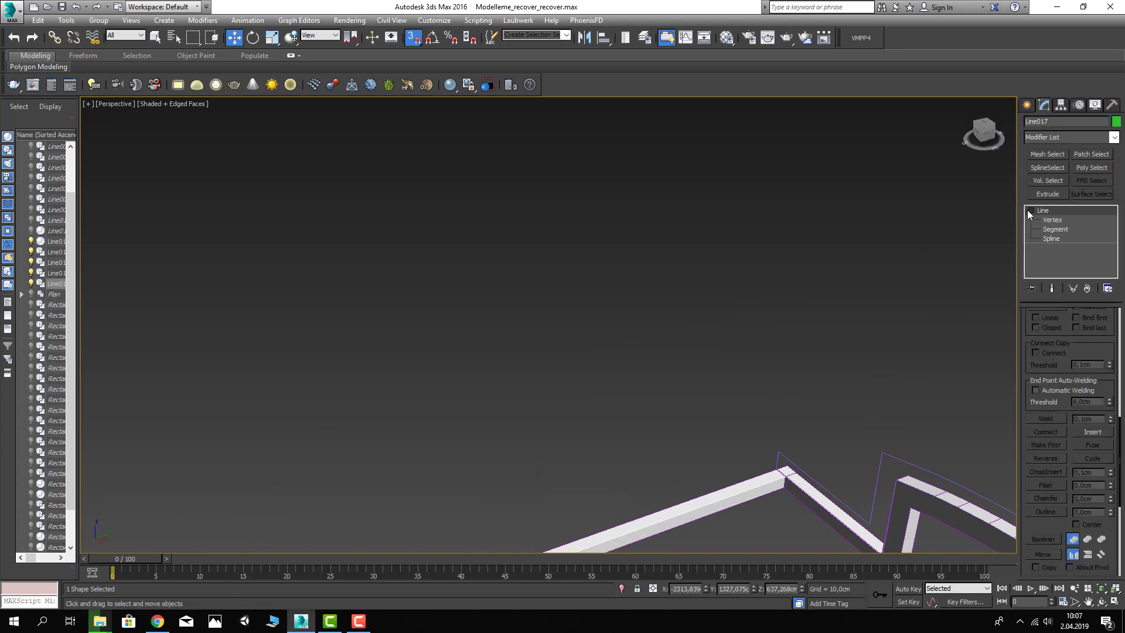
key("1")
scroll(828, 279, "down", 2)
right_click(719, 279)
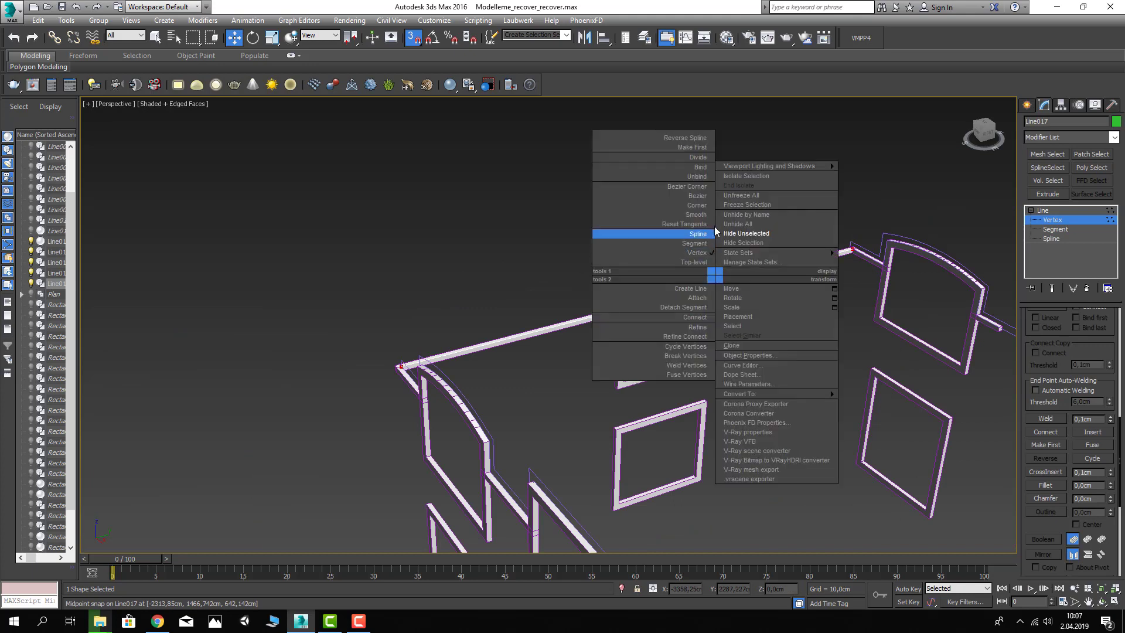
left_click(1062, 238)
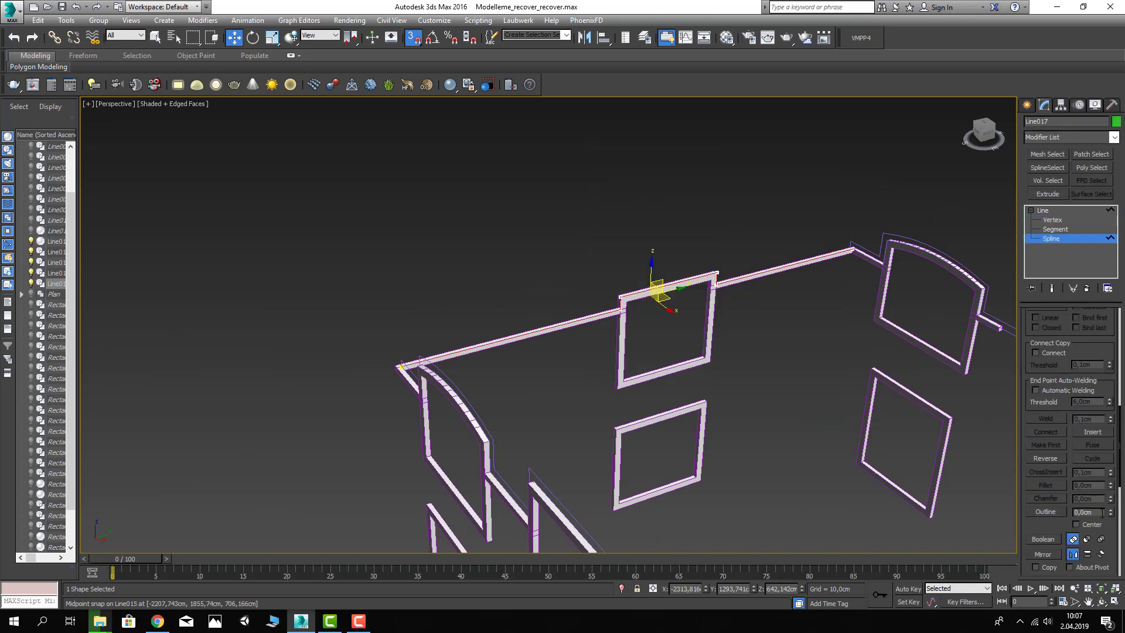
left_click(1090, 512)
type("15")
key("Return")
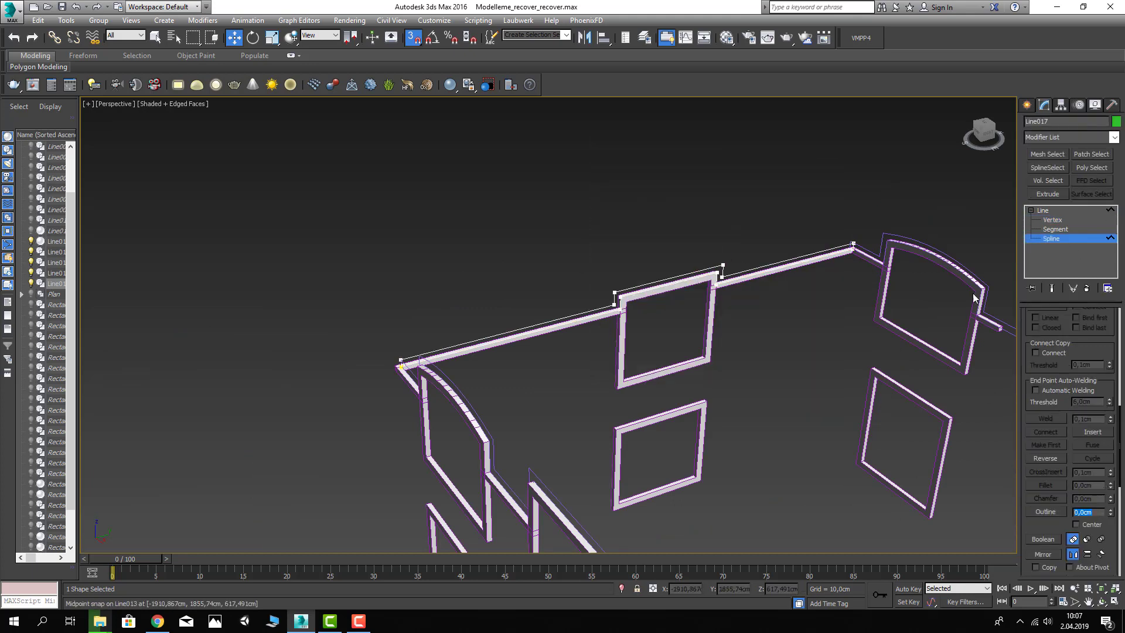
left_click(1057, 210)
left_click(821, 220)
Step: Select the four outlined beam shapes around the wall top
scroll(820, 220, "down", 5)
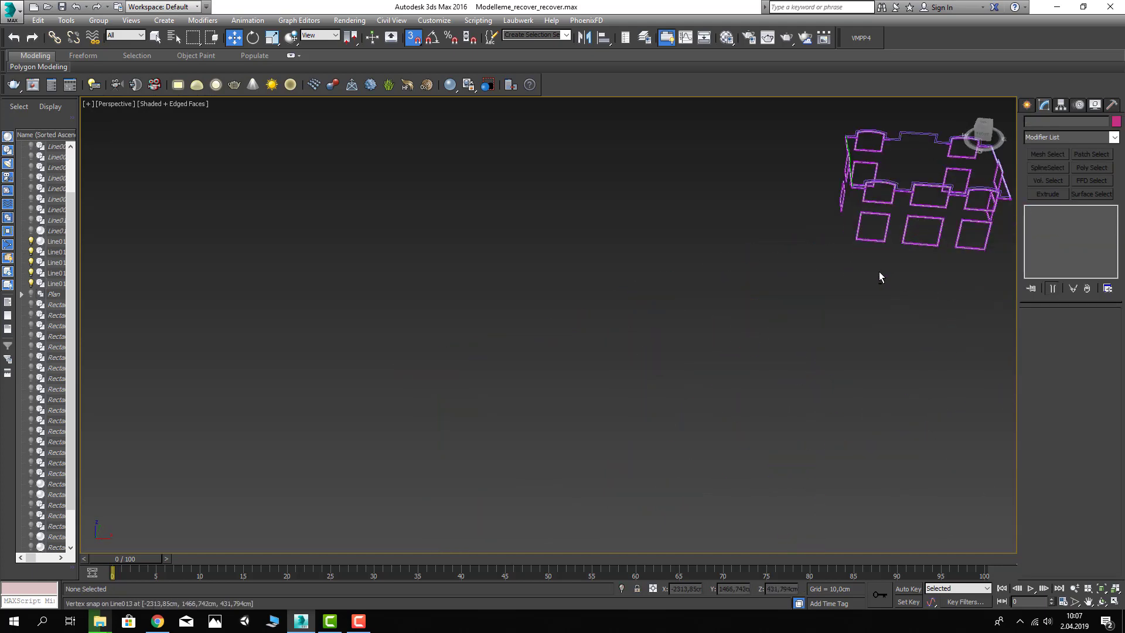
middle_click_drag(879, 272, 769, 272)
scroll(770, 272, "up", 1)
scroll(684, 283, "up", 1)
scroll(685, 279, "up", 2)
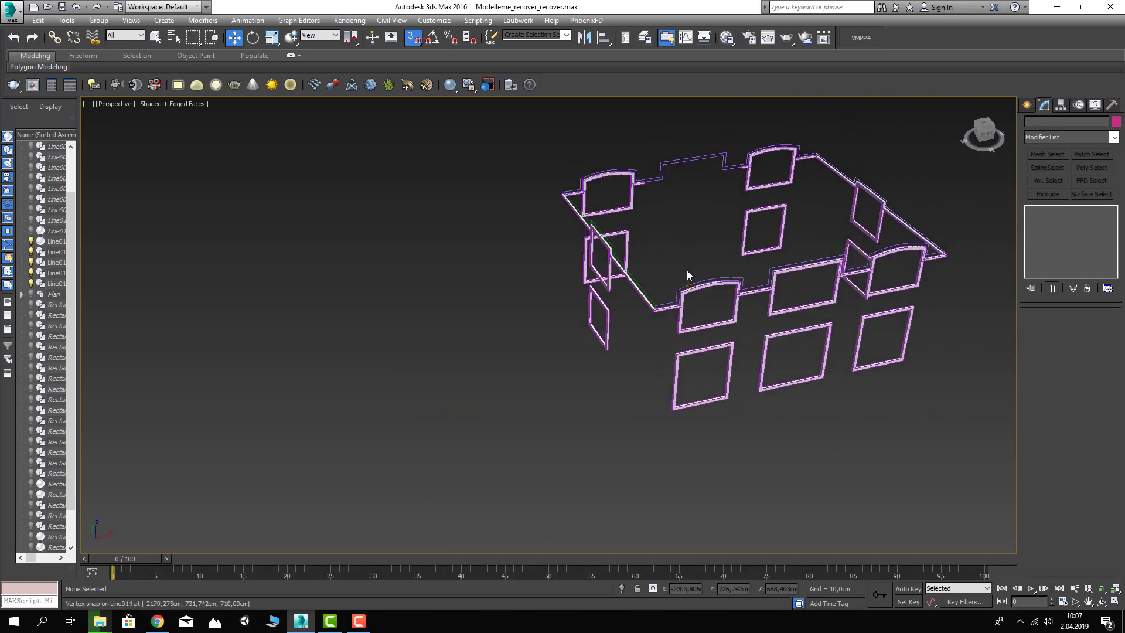
scroll(688, 291, "up", 4)
left_click(689, 290)
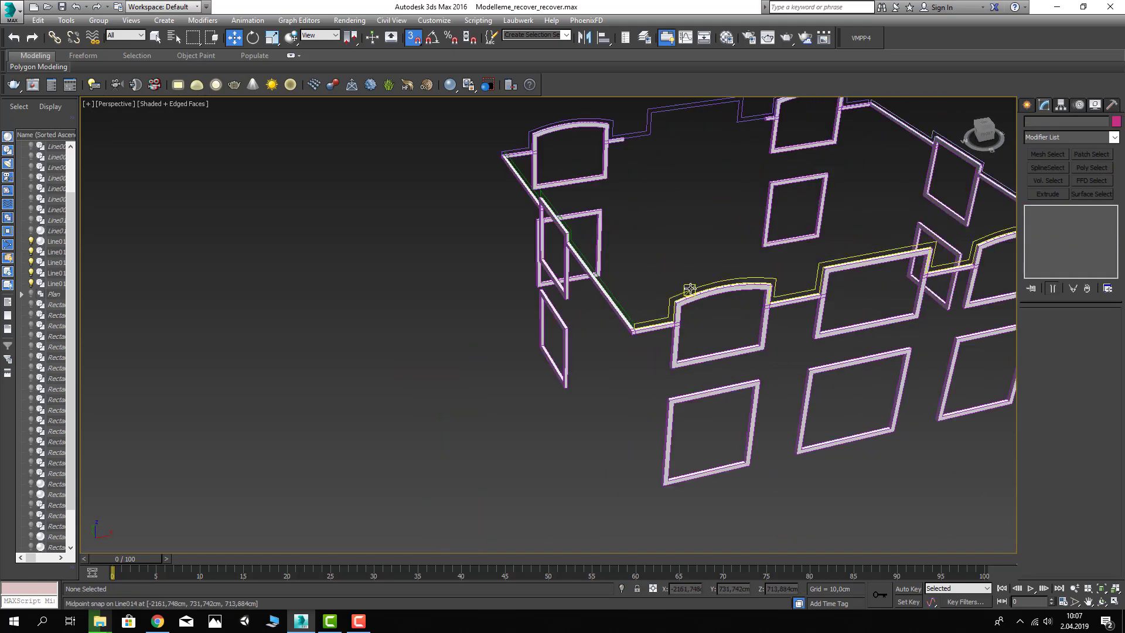
left_click(616, 297, "ctrl")
middle_click_drag(627, 220, 627, 259)
left_click(628, 168, "ctrl")
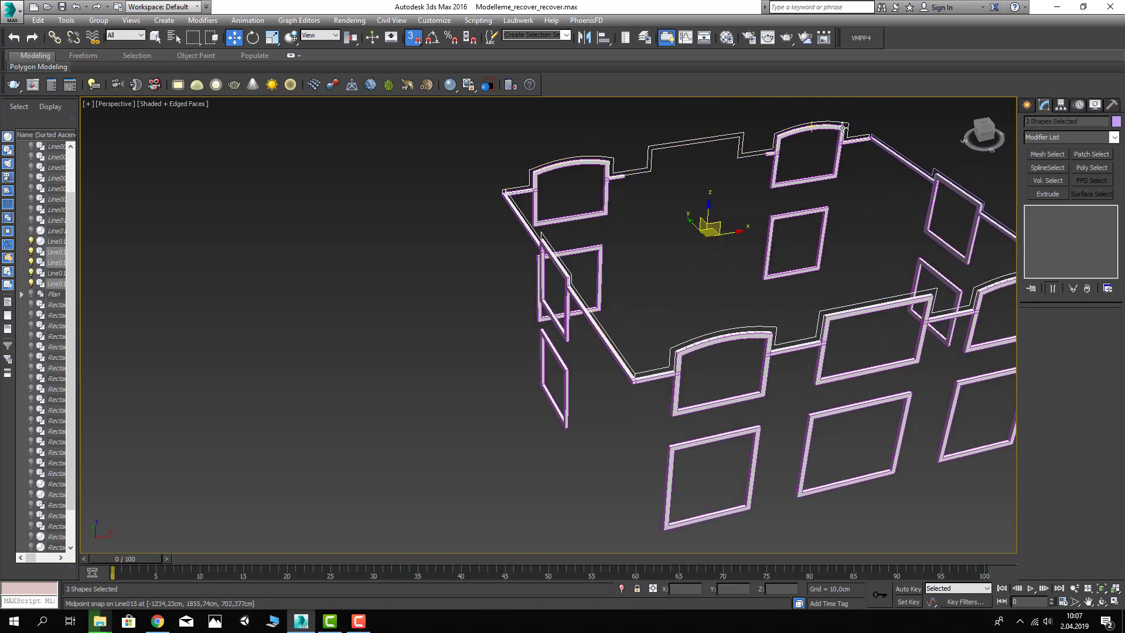
left_click(898, 148, "ctrl")
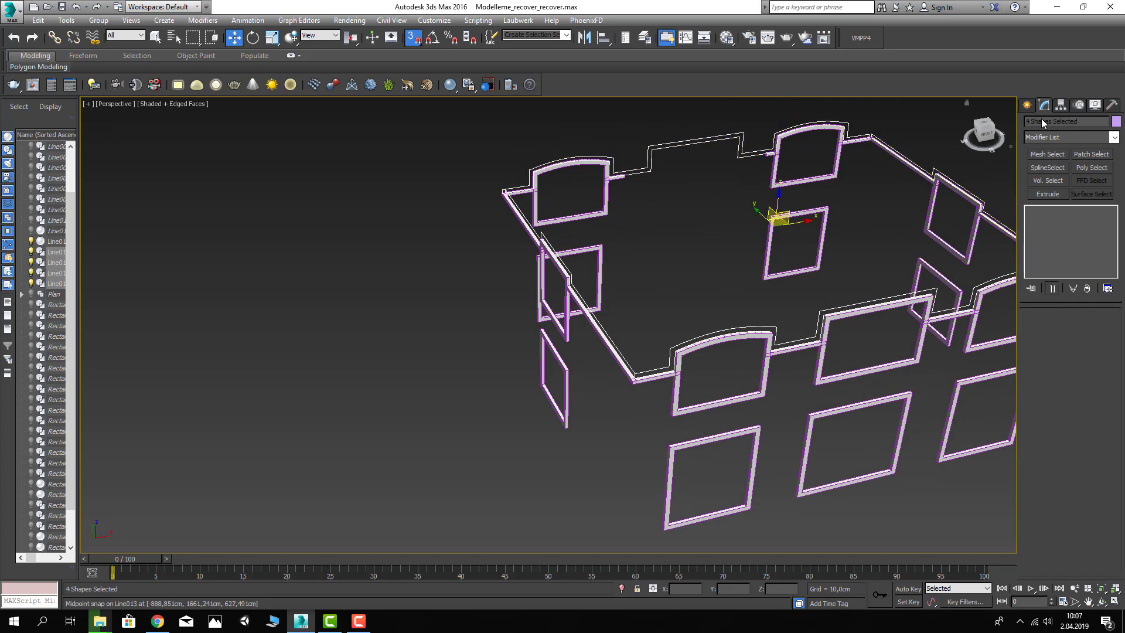
Step: Extrude the four beam shapes by 25 cm
left_click(1047, 138)
left_click(1053, 197)
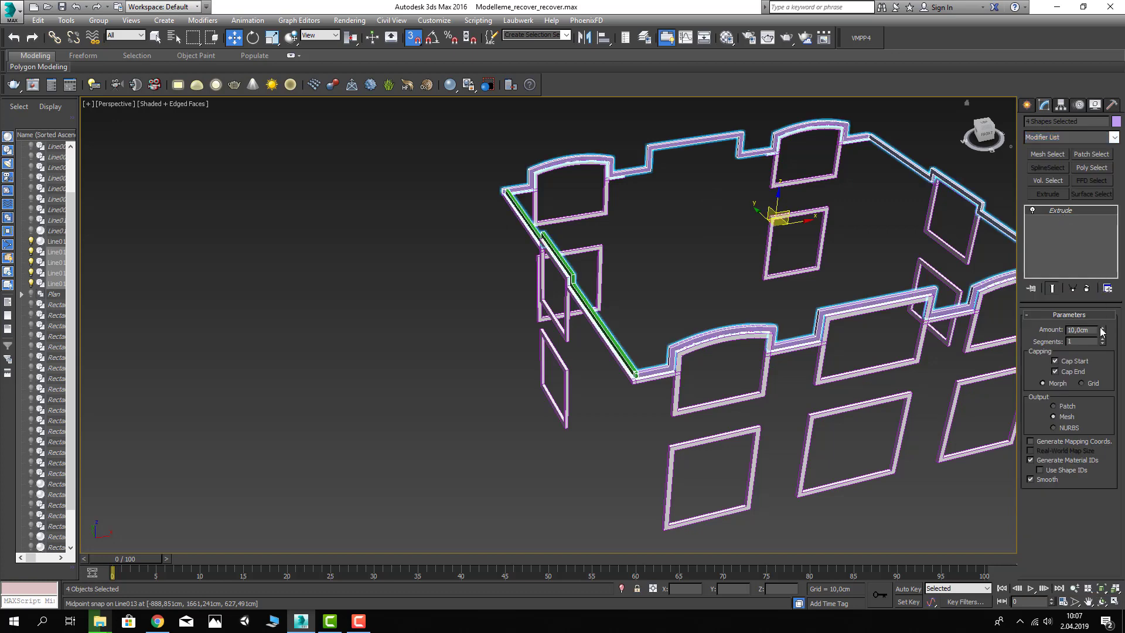
middle_click_drag(865, 305, 1060, 339, "alt")
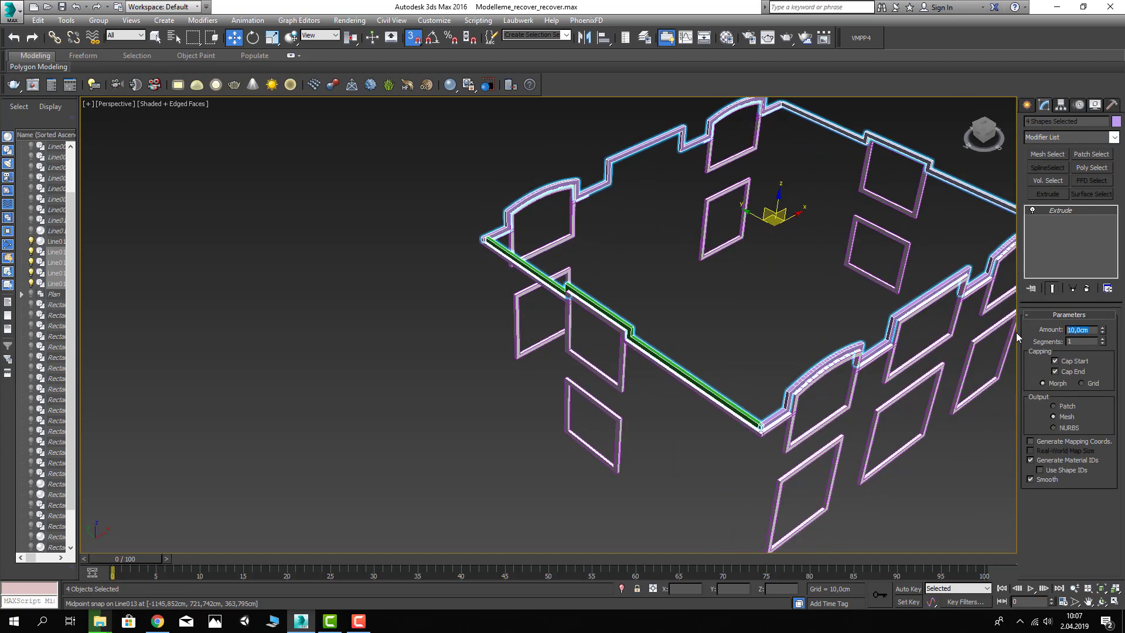
type("25")
key("Return")
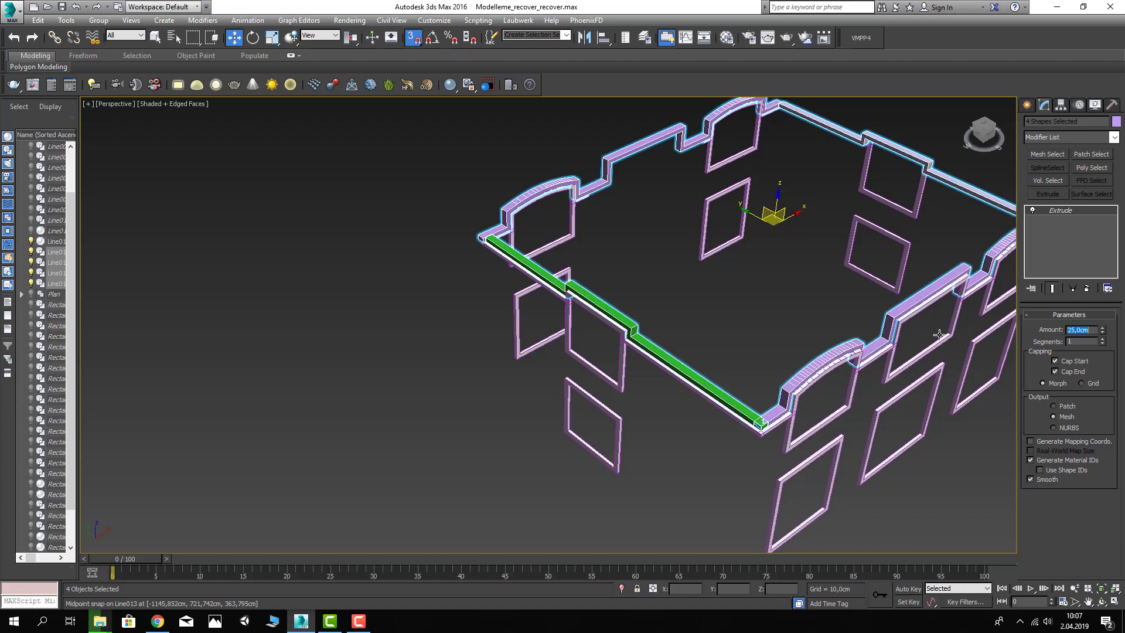
Step: Orbit around and select beams Line014, Line016 and Line017 to inspect the extrusions
mouse_move(1016, 333)
middle_mouse_down("alt")
mouse_move(839, 357)
mouse_move(887, 280)
mouse_move(729, 363)
mouse_move(840, 280)
mouse_move(637, 321)
mouse_move(661, 332)
mouse_move(562, 384)
middle_mouse_up("alt")
left_click(563, 385)
scroll(562, 384, "up", 3)
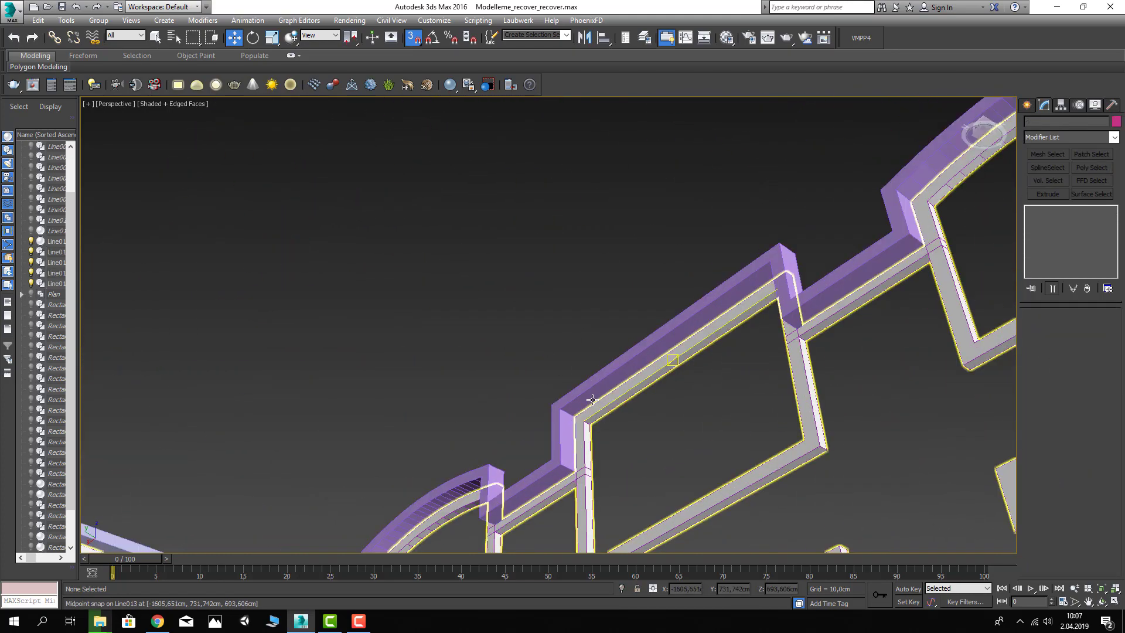
scroll(558, 414, "up", 3)
scroll(553, 412, "down", 2)
mouse_move(553, 412)
middle_mouse_down("alt")
mouse_move(610, 378)
mouse_move(459, 385)
mouse_move(653, 364)
mouse_move(625, 447)
middle_mouse_up("alt")
scroll(625, 447, "up", 3)
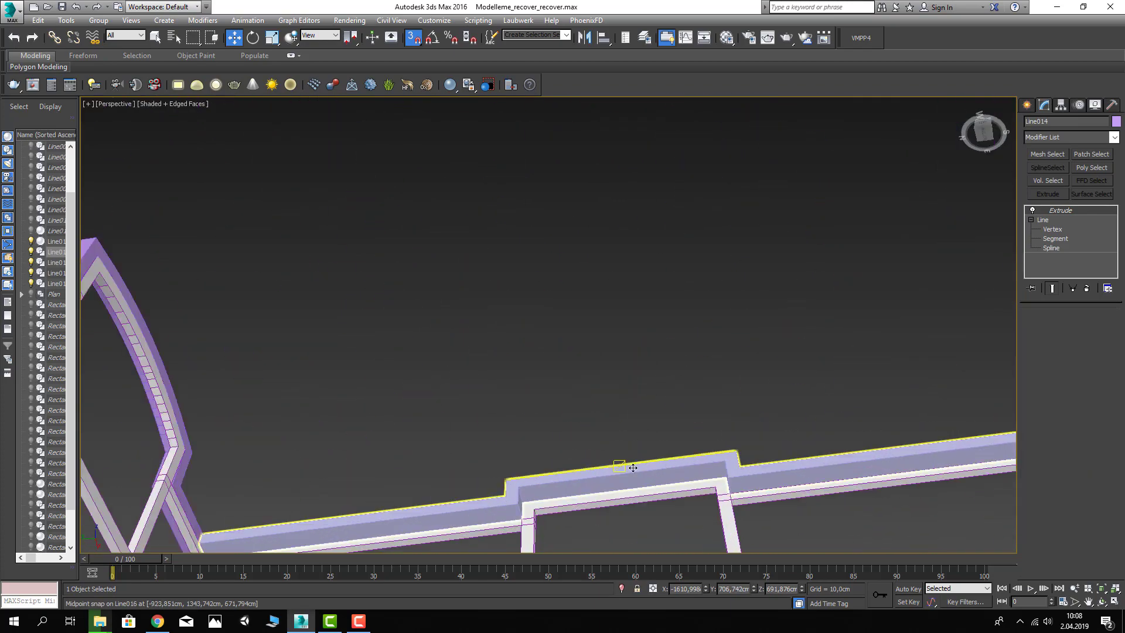
left_click(632, 469)
scroll(635, 475, "up", 2)
scroll(531, 465, "down", 1)
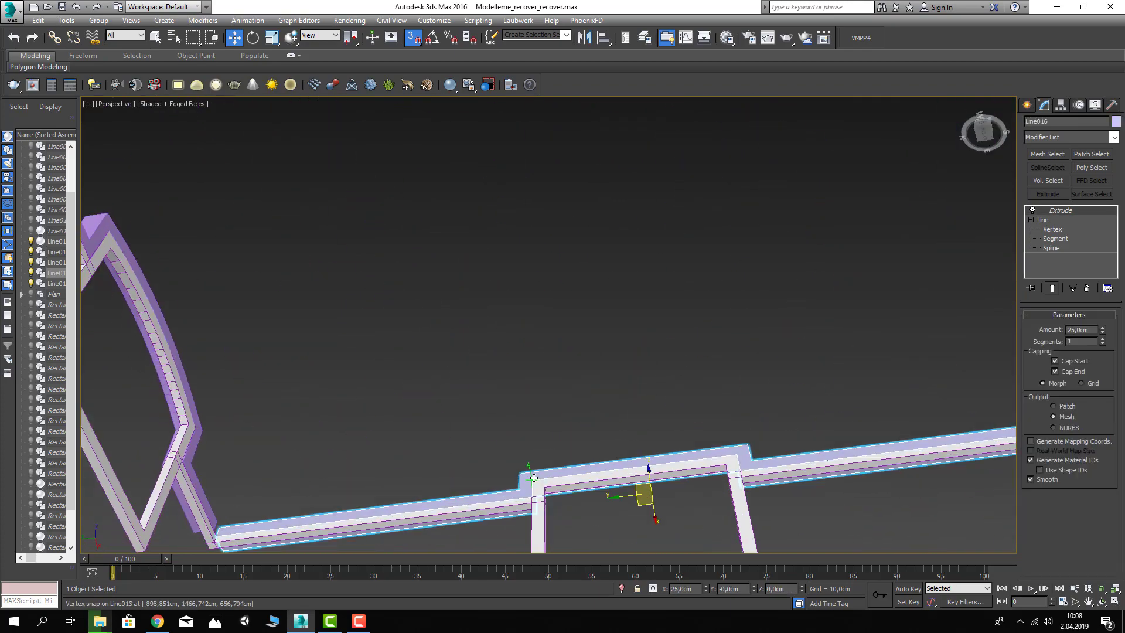
mouse_move(531, 465)
middle_mouse_down("alt")
mouse_move(585, 414)
mouse_move(672, 410)
middle_mouse_up("alt")
scroll(671, 405, "up", 2)
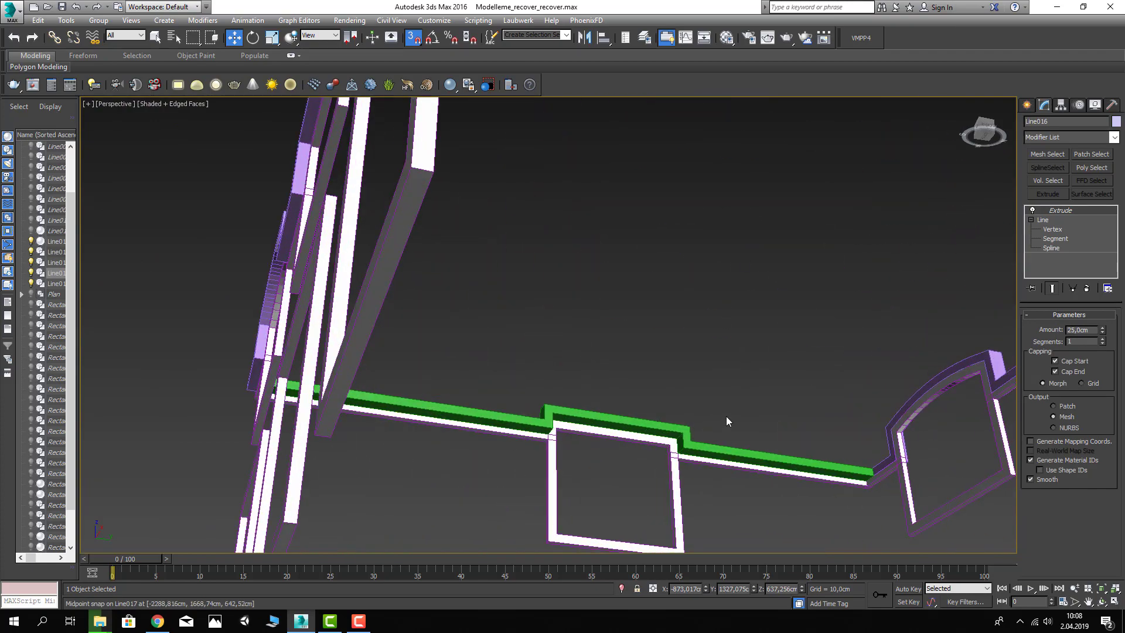
left_click(679, 425)
Step: Select Line013, pull back to a wide view of the walls, and deselect
scroll(679, 428, "up", 2)
scroll(679, 431, "up", 1)
scroll(679, 431, "down", 3)
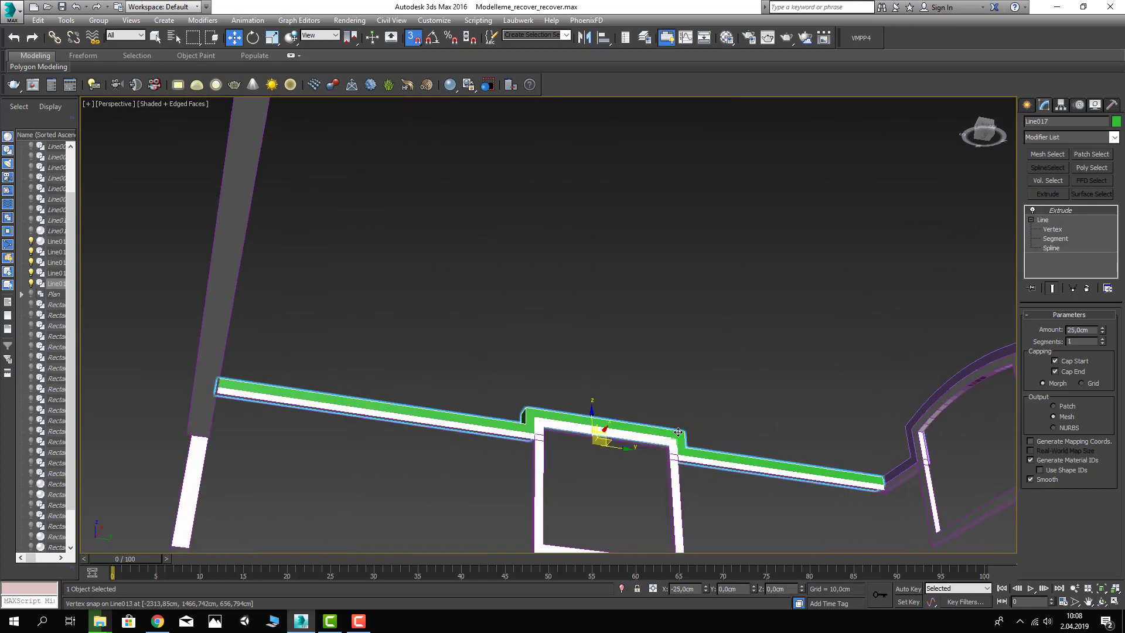
scroll(743, 415, "down", 1)
left_click(744, 415)
middle_click_drag(744, 415, 901, 420, "alt")
scroll(697, 339, "up", 1)
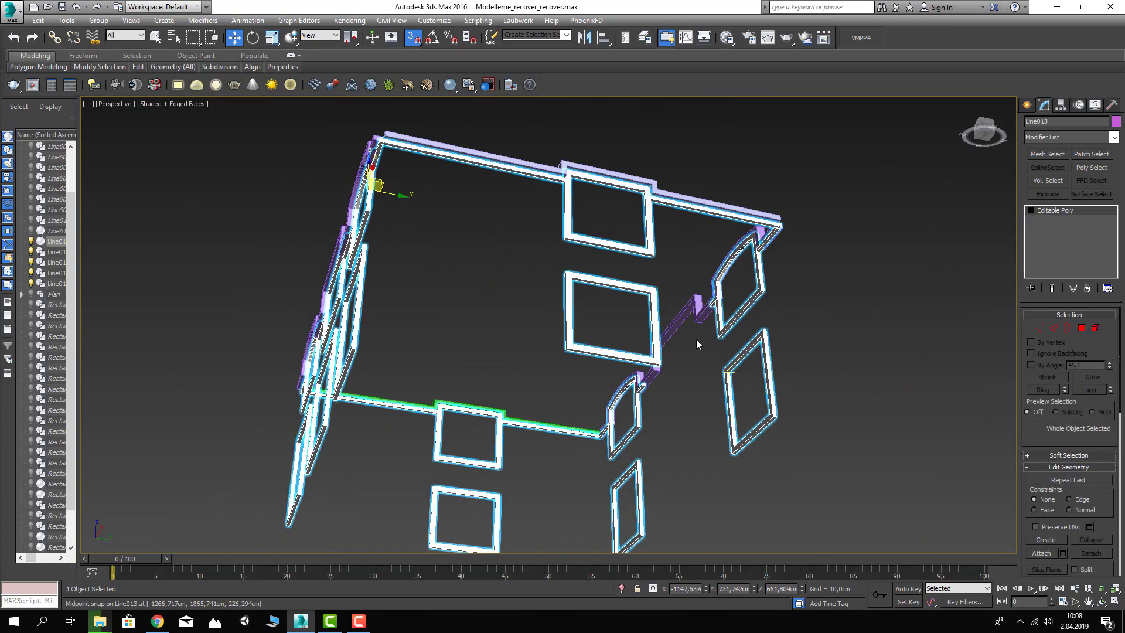
scroll(739, 294, "up", 2)
scroll(674, 323, "up", 2)
scroll(618, 348, "up", 2)
mouse_move(618, 348)
middle_mouse_down("alt")
mouse_move(683, 351)
mouse_move(644, 381)
mouse_move(644, 395)
mouse_move(678, 276)
middle_mouse_up("alt")
scroll(683, 352, "down", 3)
left_click(709, 199)
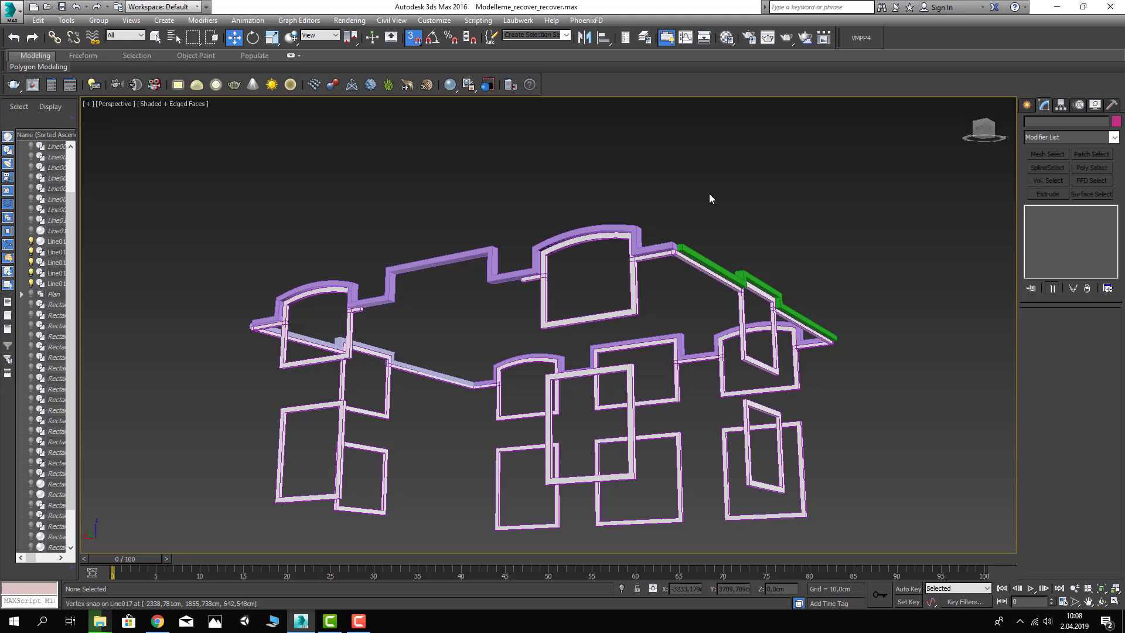
Step: Convert Line015 to an Editable Poly and attach the green cornice piece
left_click(666, 242)
right_click(663, 243)
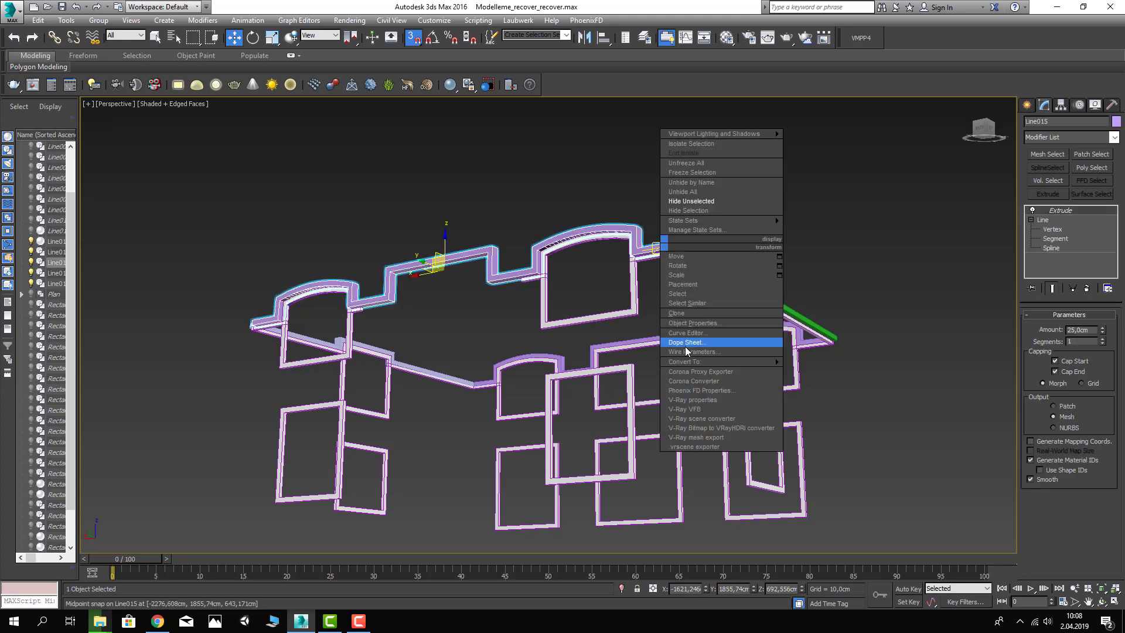
left_click(848, 371)
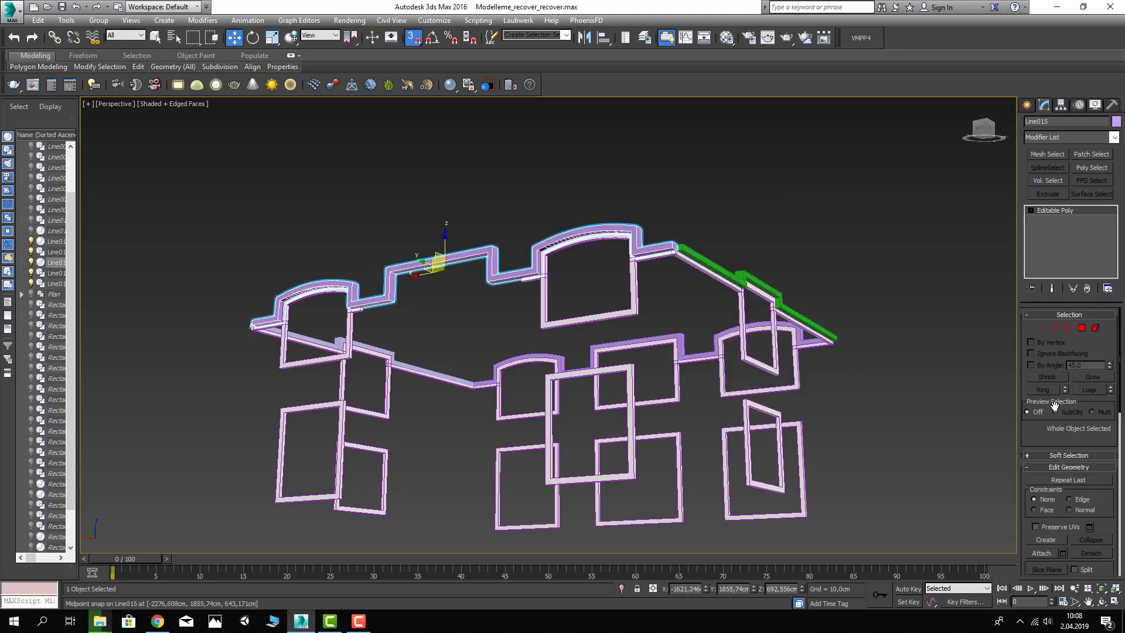
scroll(1050, 470, "down", 2)
left_click(796, 310)
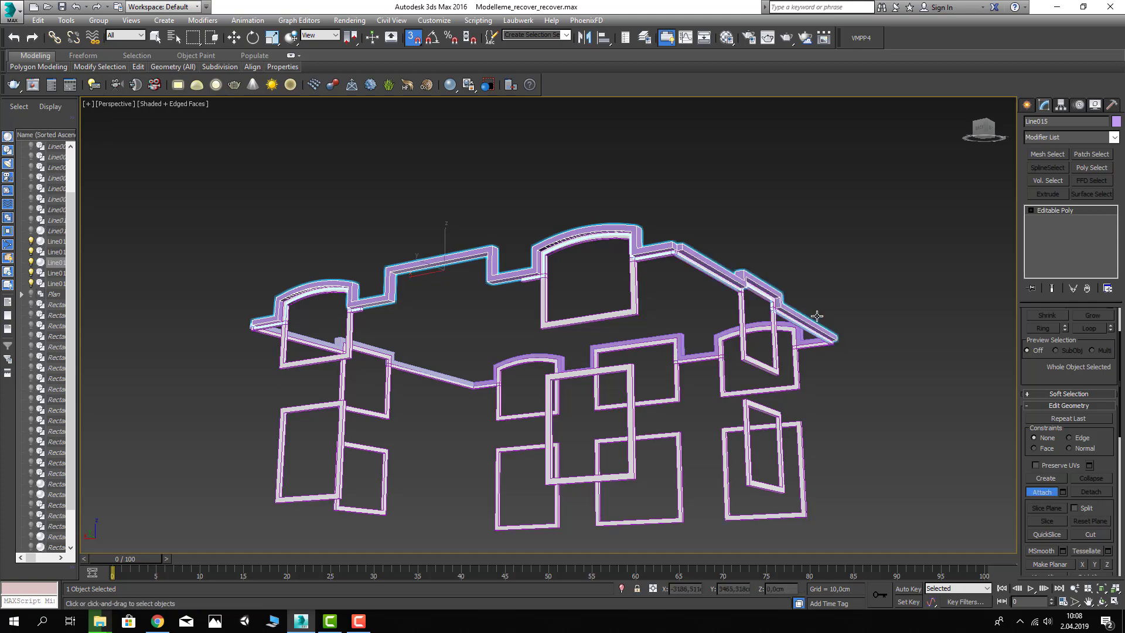
mouse_move(795, 310)
middle_mouse_down("alt")
mouse_move(695, 286)
mouse_move(714, 223)
mouse_move(716, 263)
middle_mouse_up("alt")
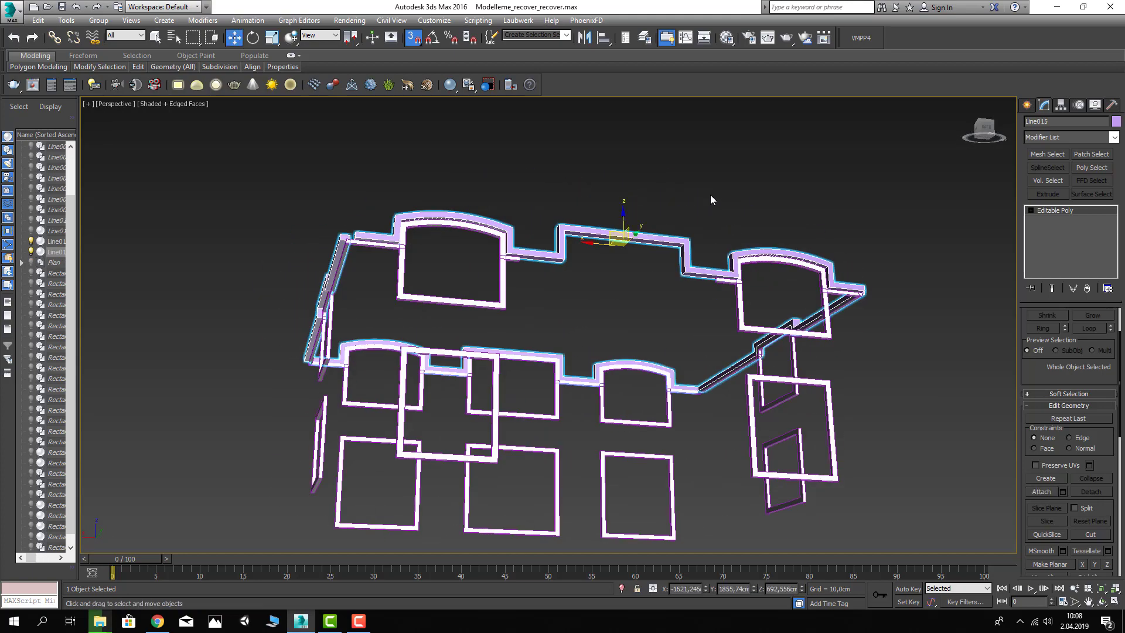
Step: Deselect and orbit toward the facade to check the merged cornice
left_click(583, 279)
mouse_move(582, 279)
middle_mouse_down("alt")
mouse_move(510, 245)
mouse_move(567, 215)
mouse_move(598, 303)
middle_mouse_up("alt")
scroll(510, 245, "up", 5)
scroll(548, 256, "down", 5)
scroll(579, 351, "up", 3)
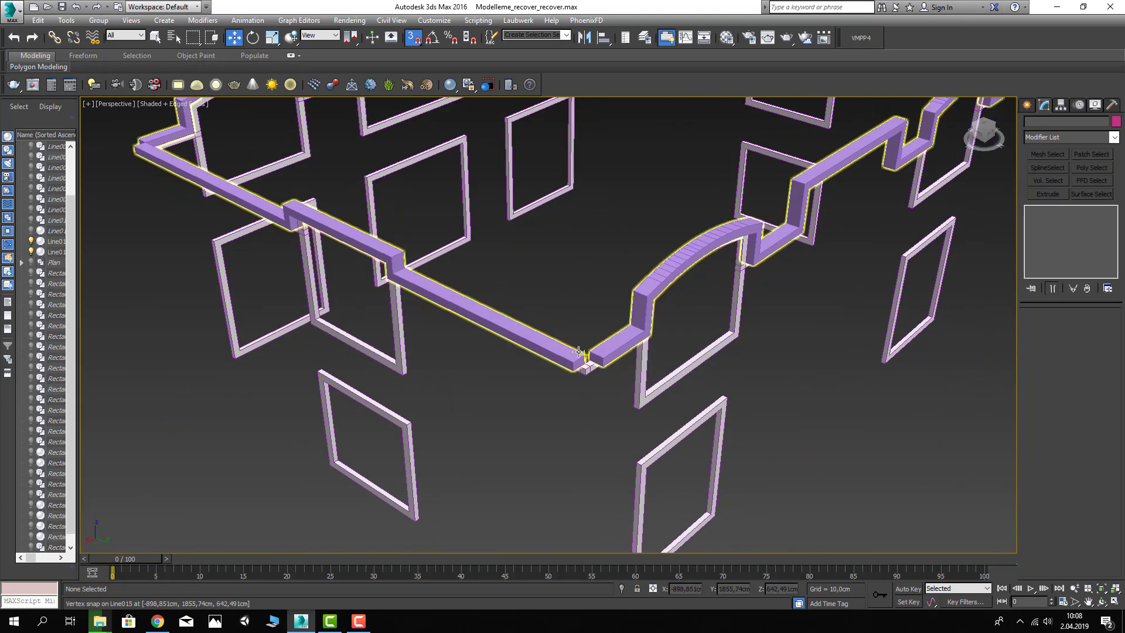
scroll(579, 352, "up", 2)
Step: Reselect the cornice and enable Axis Constraints in Grid and Snap Settings
left_click(495, 306)
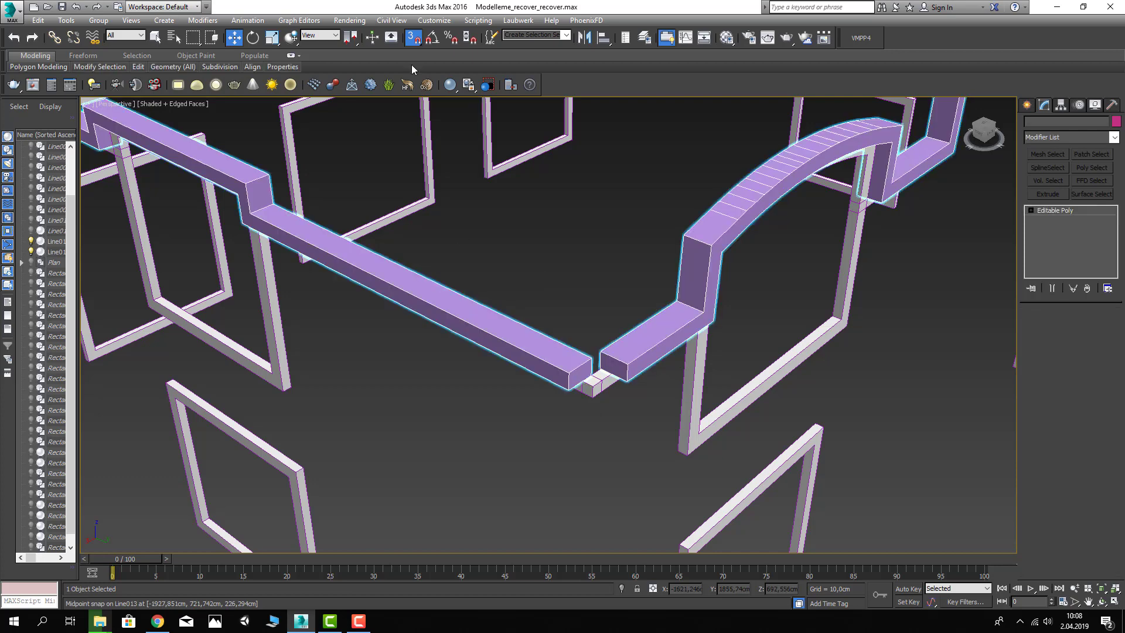
right_click(414, 41)
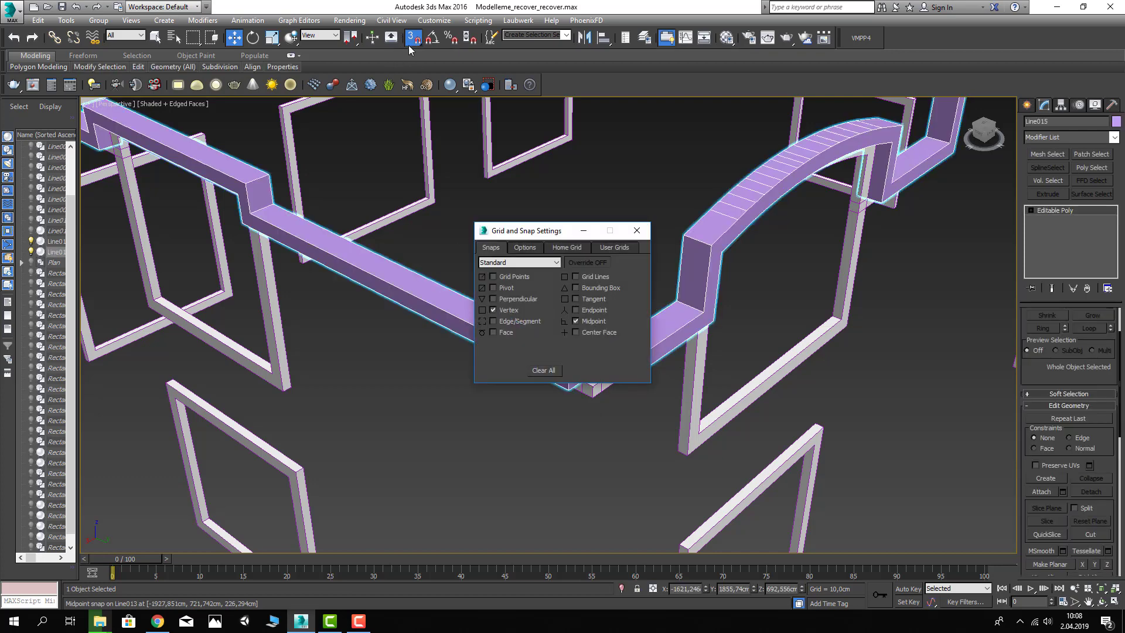
left_click(526, 247)
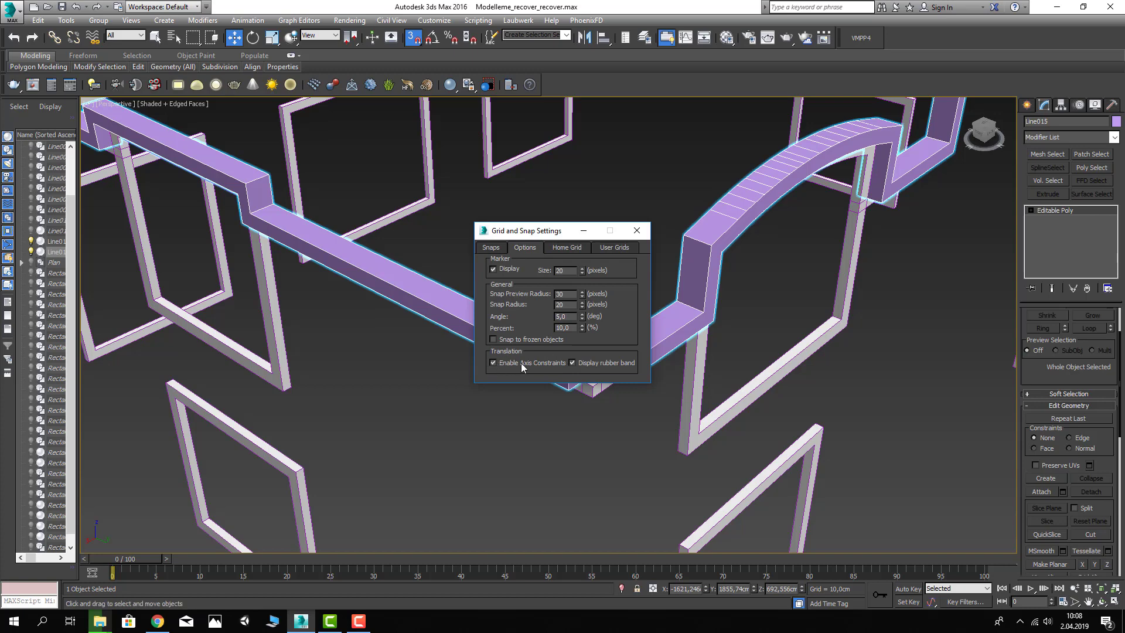
left_click(633, 235)
Step: In Polygon mode, stretch the first beam end face to meet the adjacent beam's corner
left_click(1055, 249)
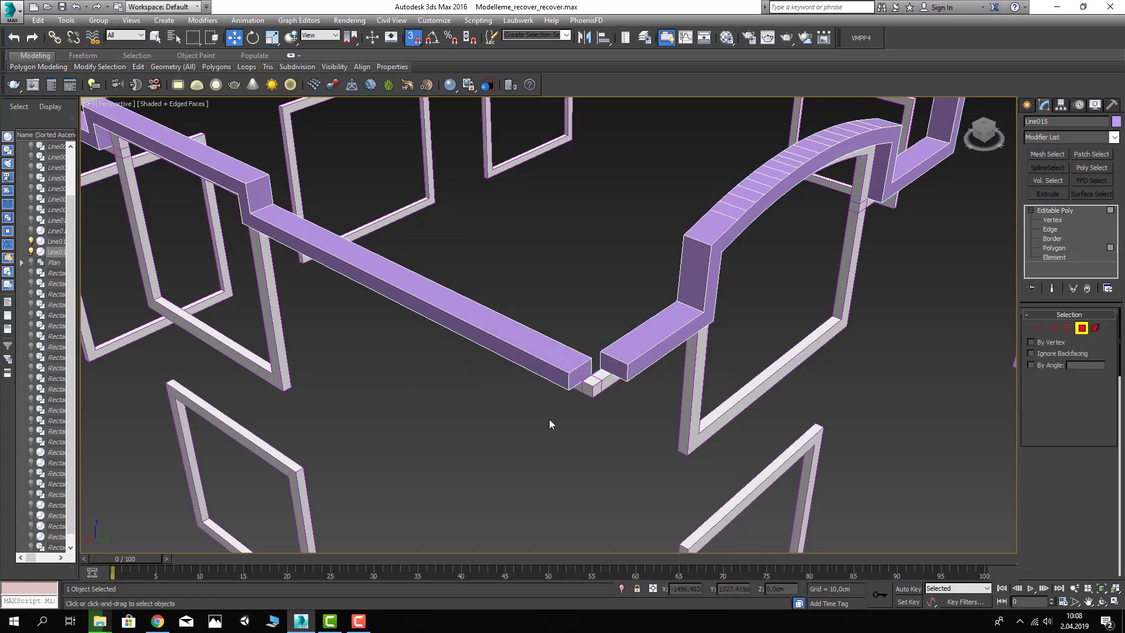
scroll(582, 383, "up", 4)
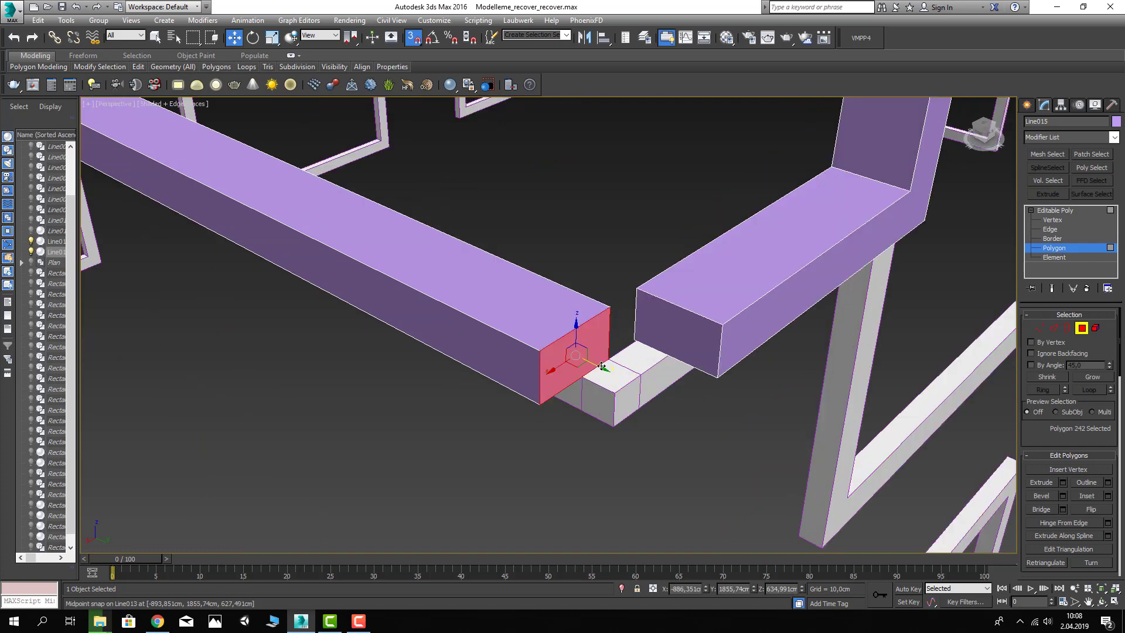
left_click_drag(619, 372, 724, 326)
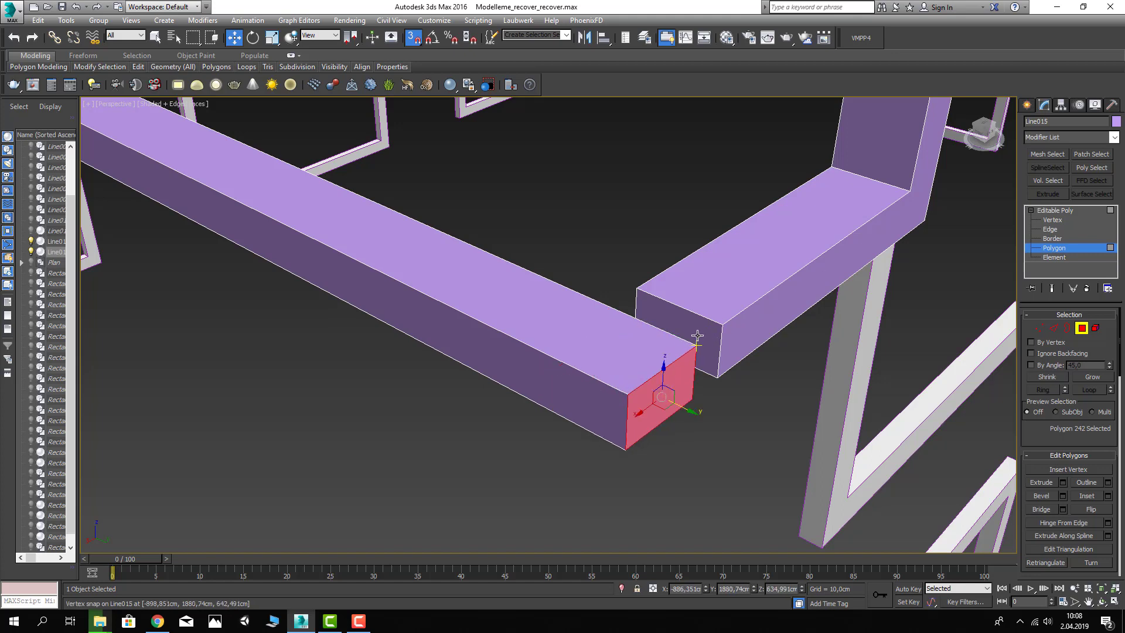
left_click(699, 331)
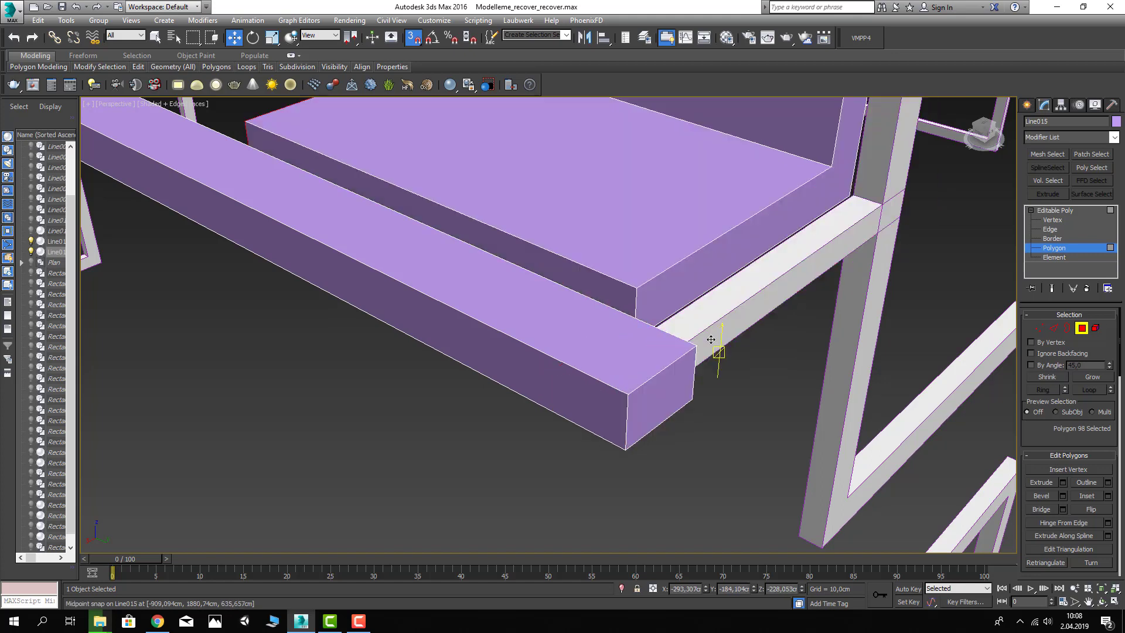
left_click_drag(724, 327, 714, 331)
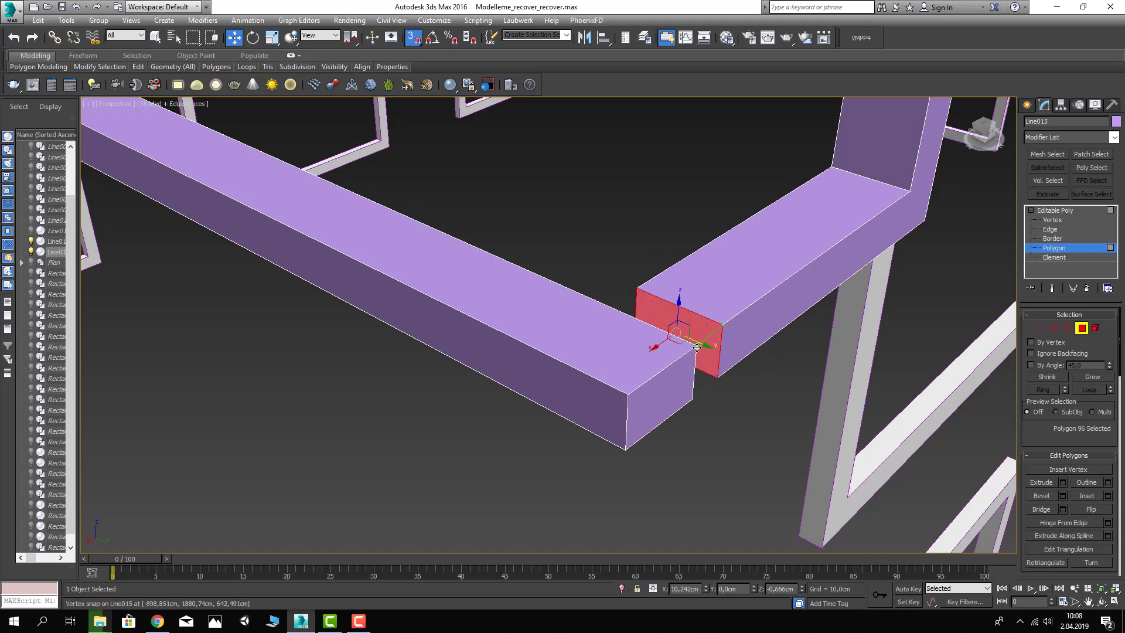
left_click_drag(662, 345, 696, 344)
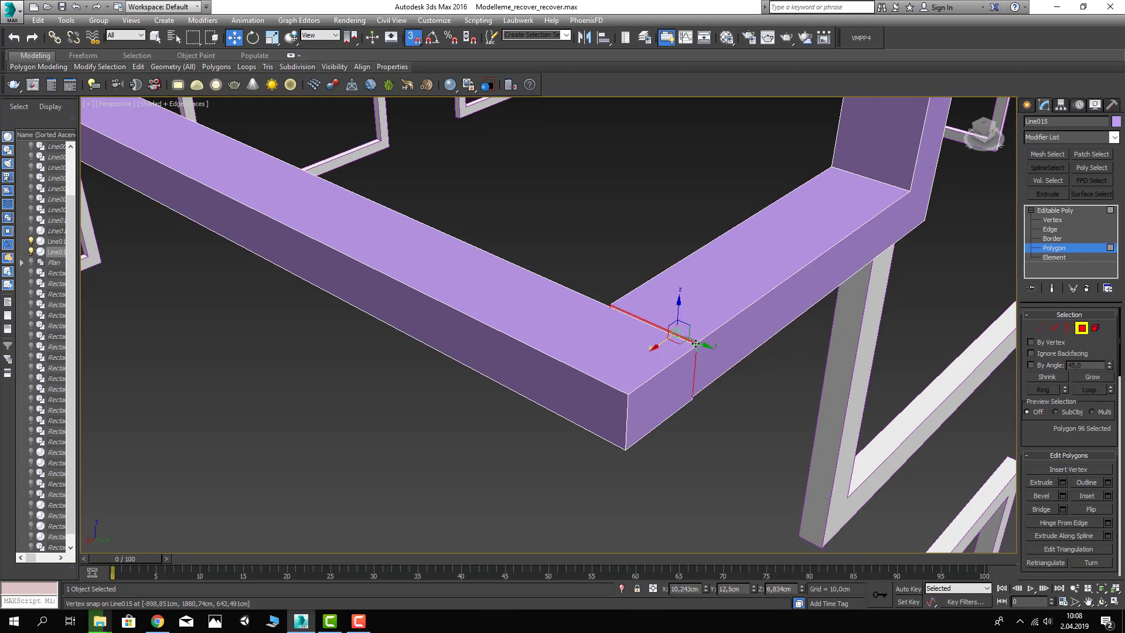
Step: Snap the beam's front faces onto the beam corner
mouse_move(701, 368)
middle_mouse_down("alt")
mouse_move(663, 390)
mouse_move(586, 405)
middle_mouse_up("alt")
scroll(662, 390, "down", 5)
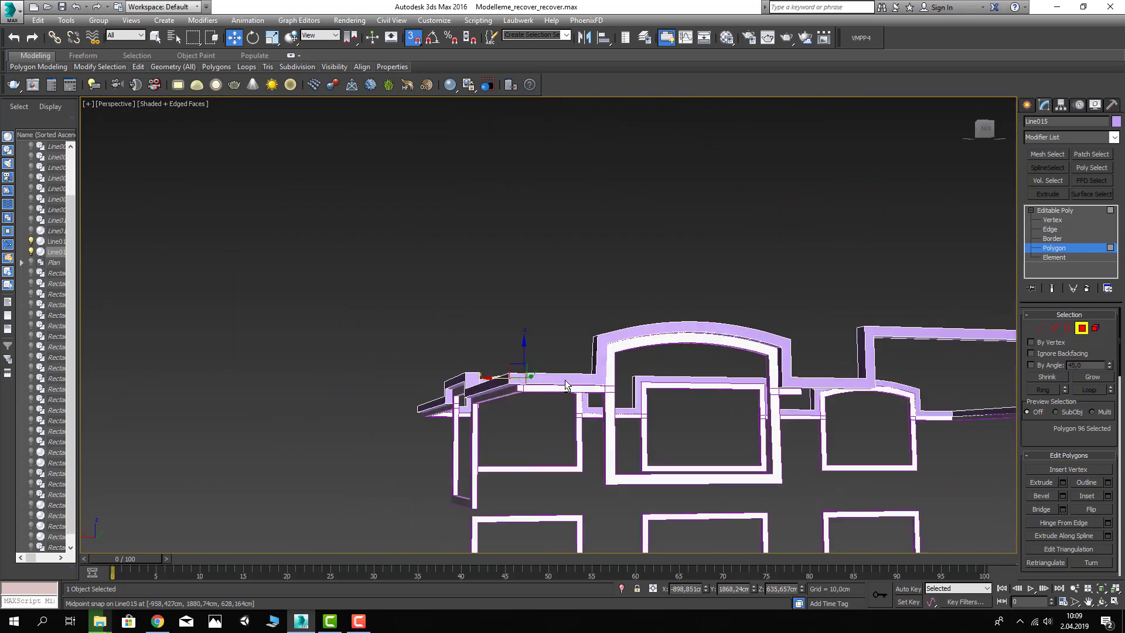
scroll(586, 404, "up", 4)
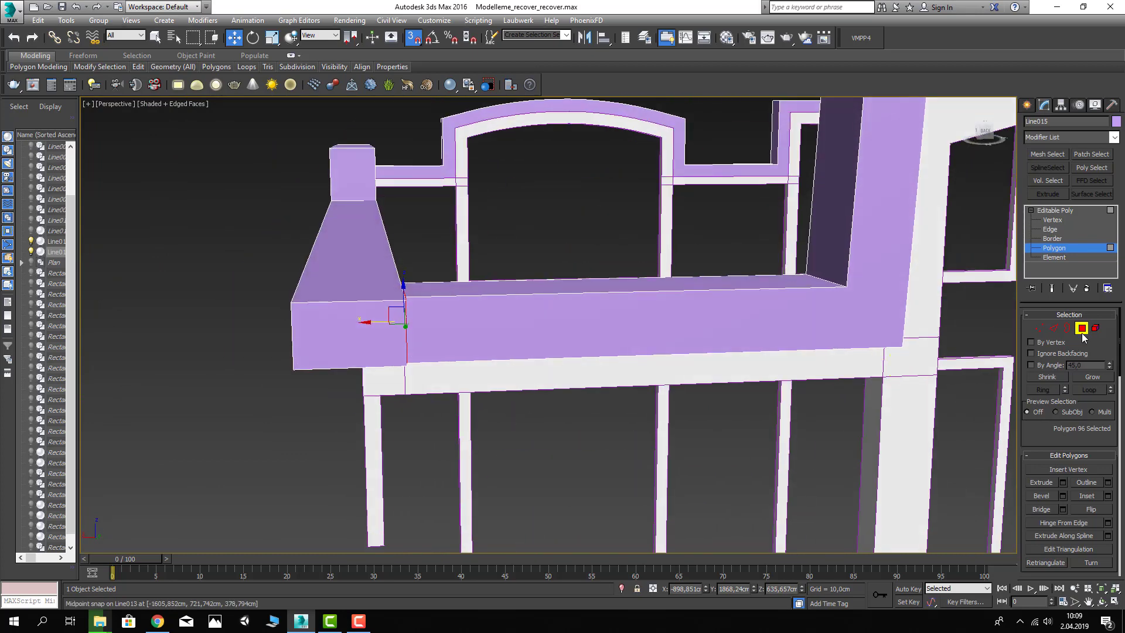
mouse_move(658, 291)
middle_mouse_down("alt")
mouse_move(645, 334)
mouse_move(665, 296)
middle_mouse_up("alt")
left_click(638, 329)
middle_click_drag(378, 356, 443, 358, "alt")
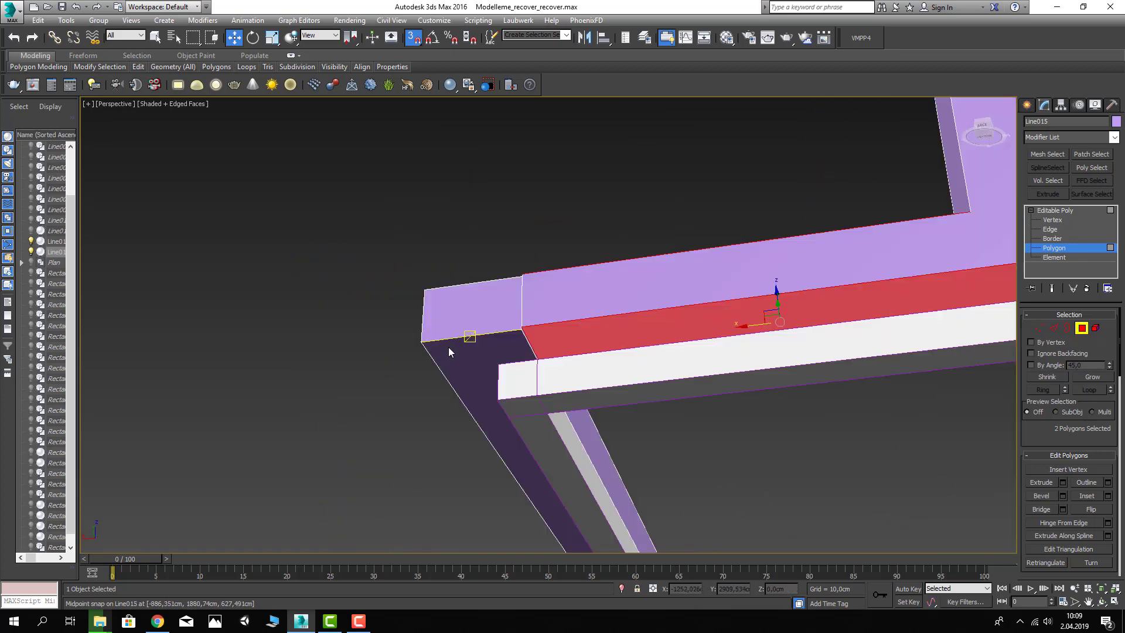
scroll(422, 357, "up", 3)
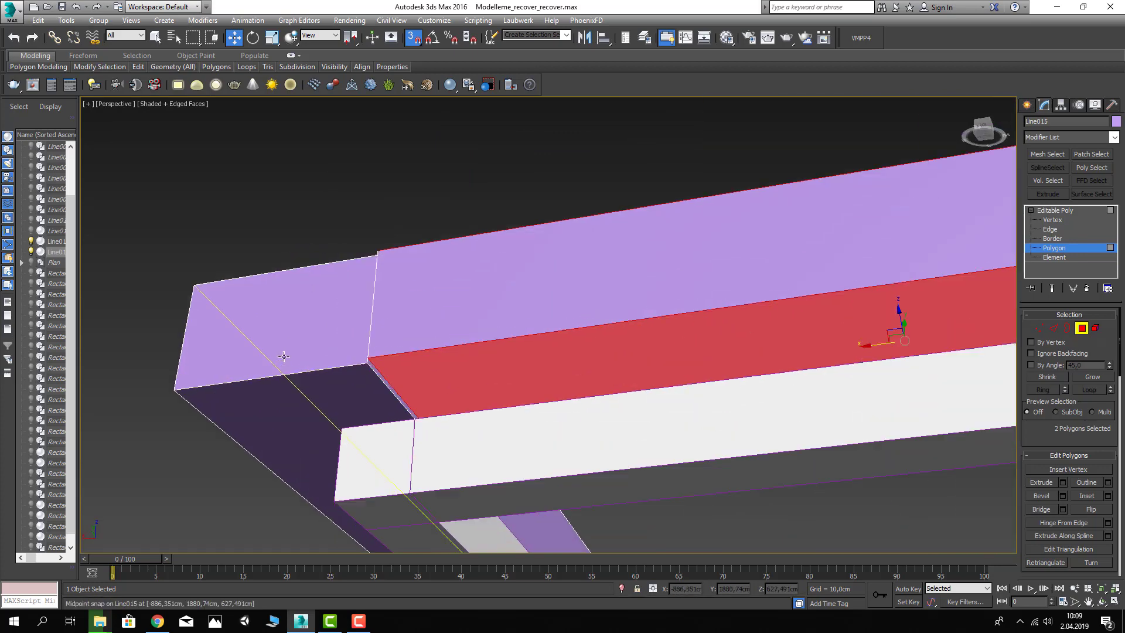
scroll(357, 354, "up", 2)
left_click_drag(374, 355, 373, 361)
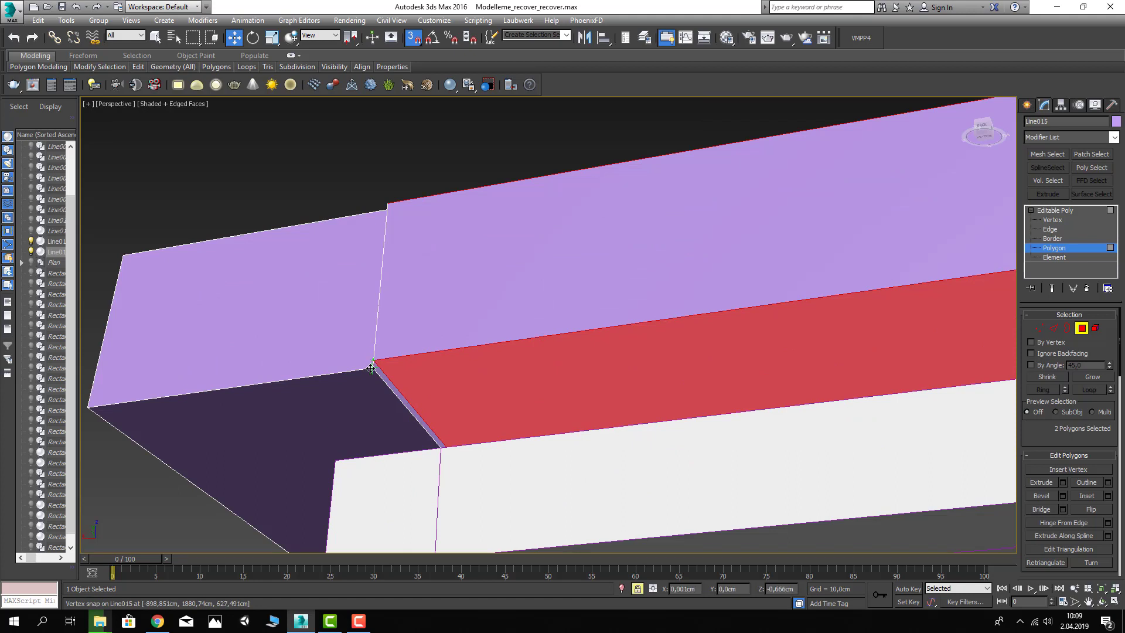
scroll(367, 370, "down", 2)
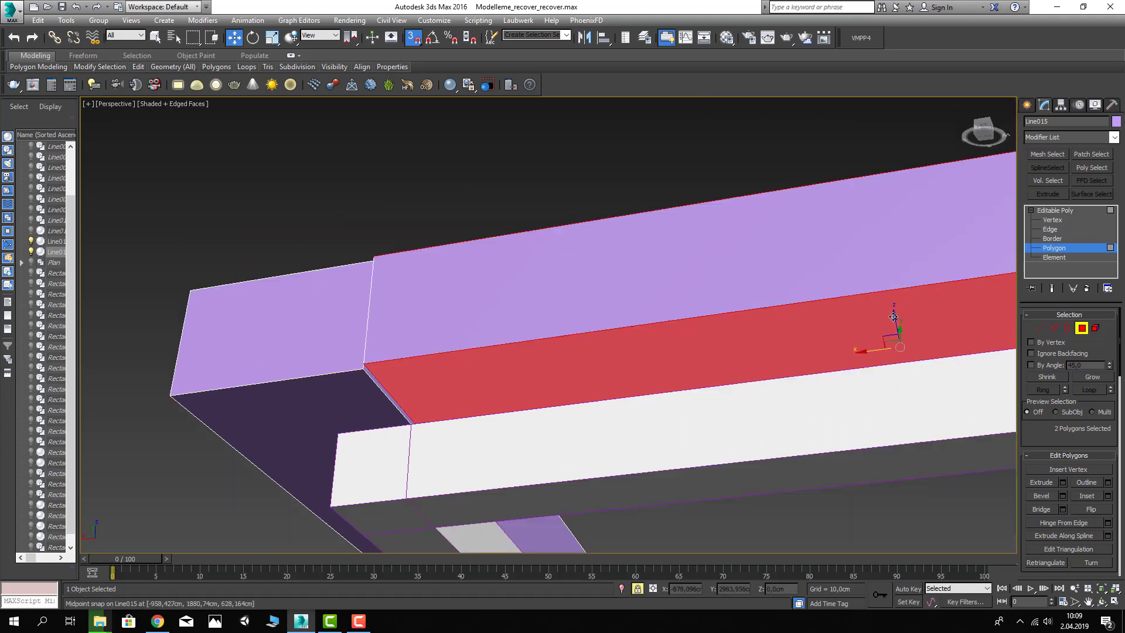
left_click_drag(881, 336, 360, 366)
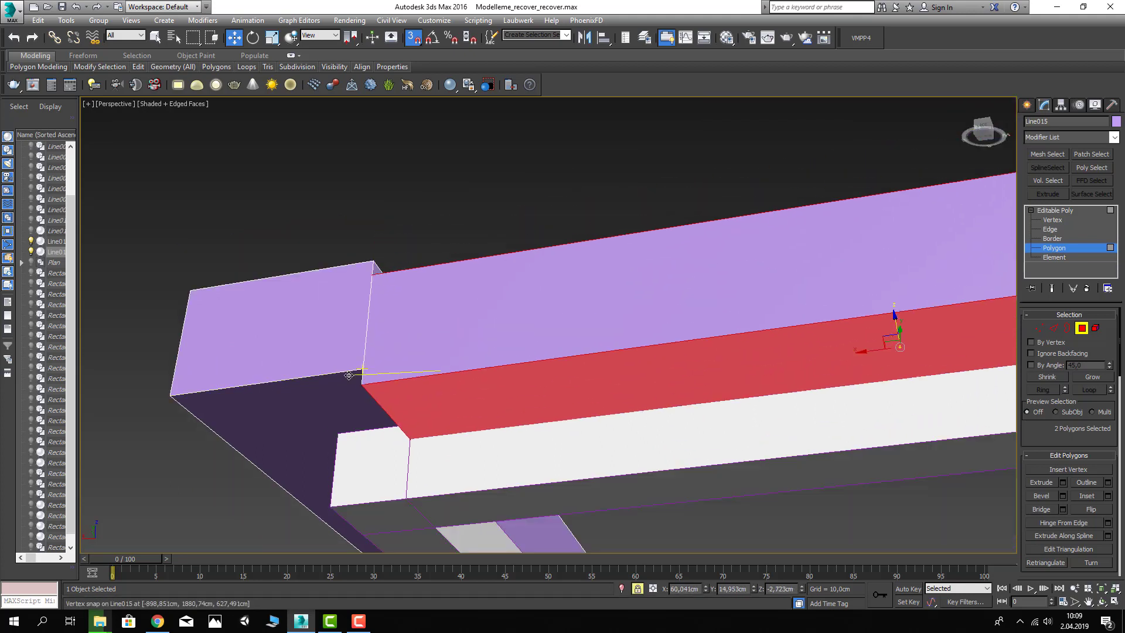
Step: Move the beam end face near the arch up to the beam corner
scroll(384, 342, "down", 2)
scroll(427, 369, "down", 2)
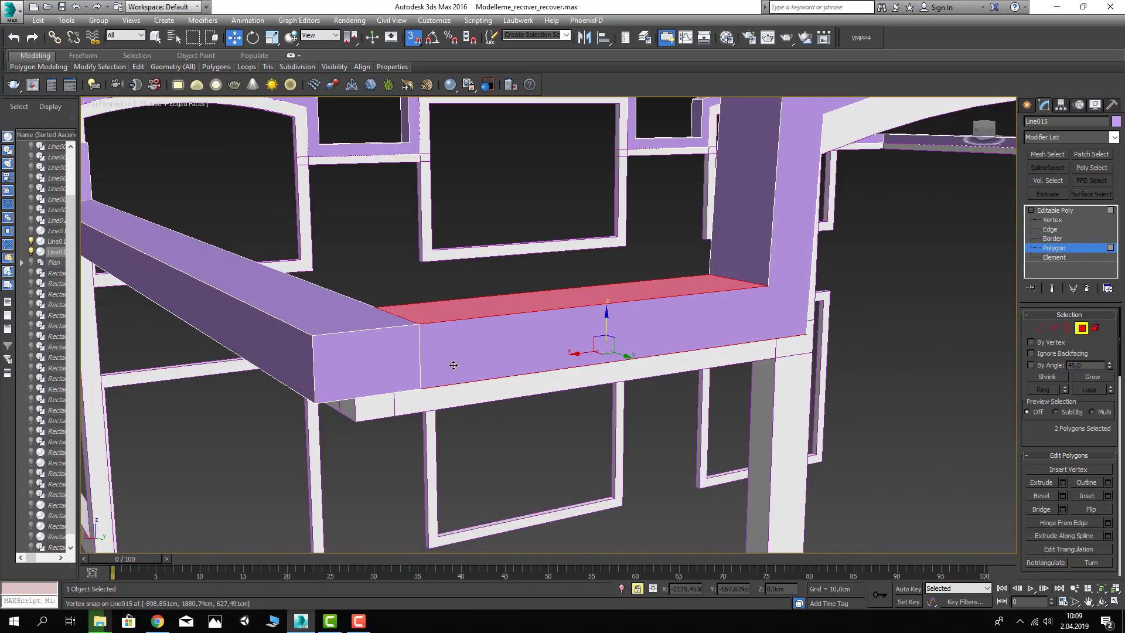
scroll(452, 364, "down", 2)
scroll(492, 389, "down", 1)
scroll(491, 389, "down", 4)
scroll(684, 372, "down", 3)
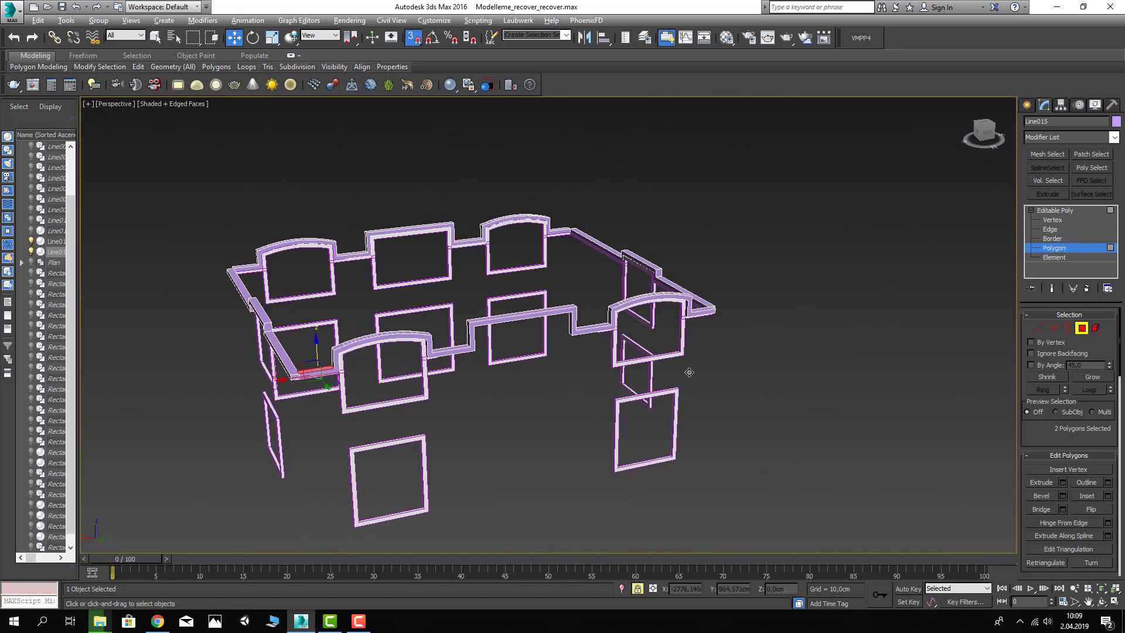
mouse_move(683, 371)
middle_mouse_down("alt")
mouse_move(593, 372)
mouse_move(600, 394)
middle_mouse_up("alt")
scroll(600, 394, "up", 3)
scroll(621, 463, "up", 2)
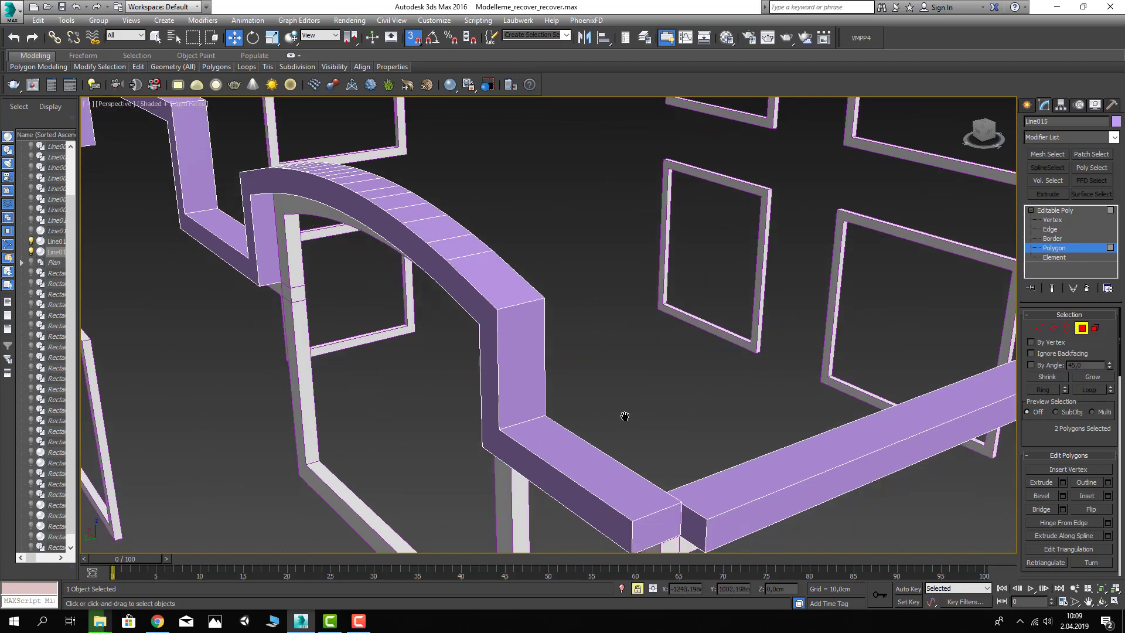
scroll(623, 414, "up", 2)
left_click(647, 474)
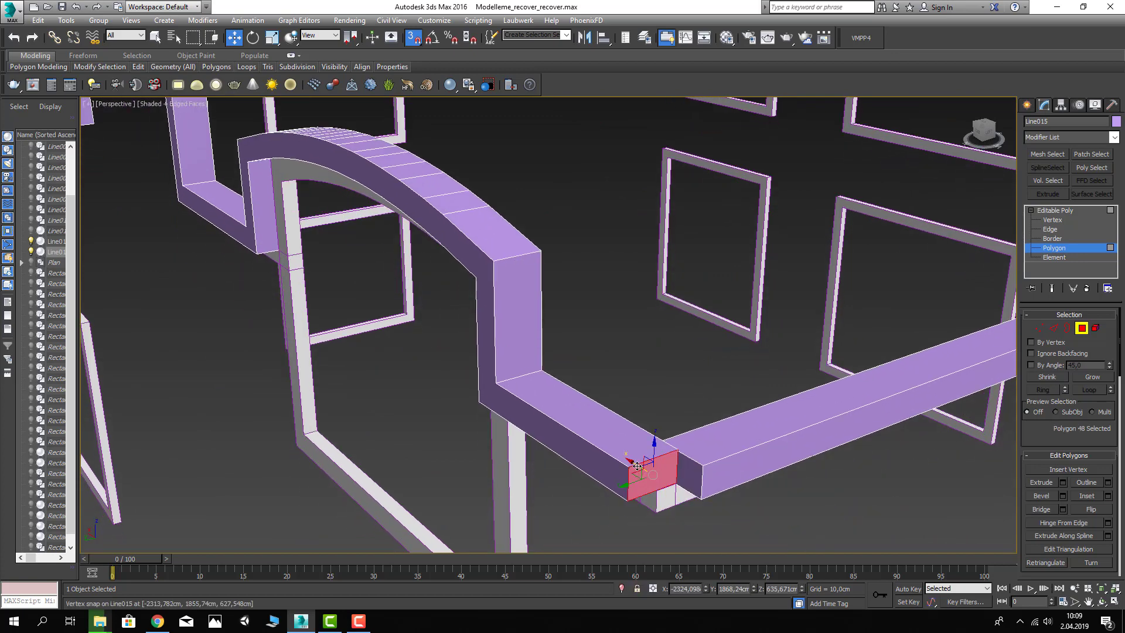
mouse_move(631, 450)
left_mouse_down()
mouse_move(661, 437)
mouse_move(670, 474)
mouse_move(614, 458)
left_mouse_up()
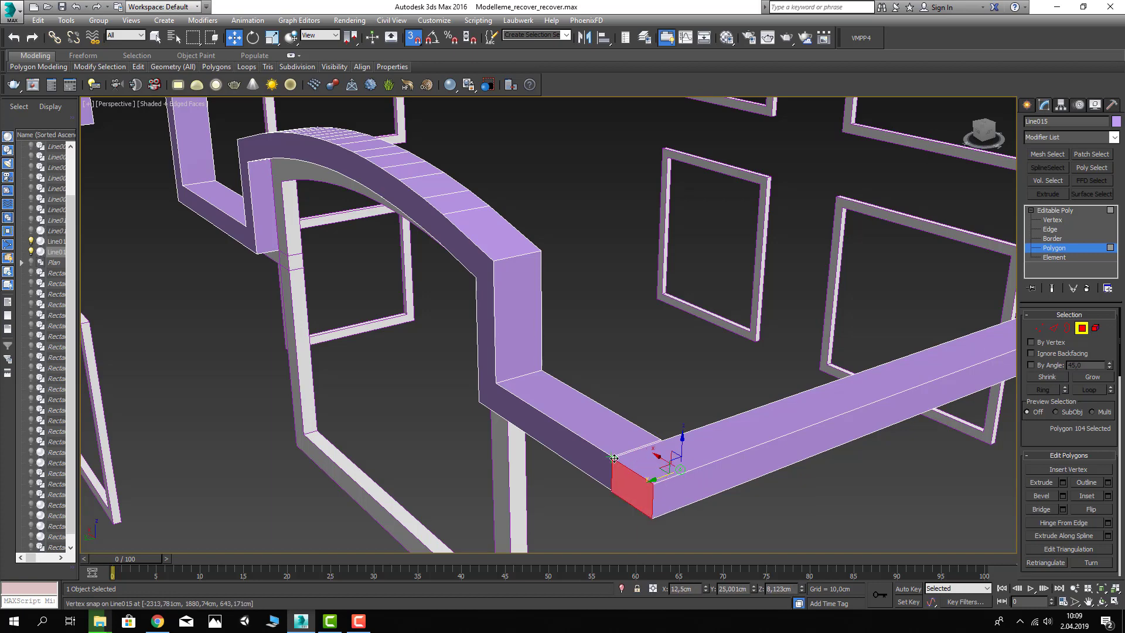
Step: Extrude the corner end face outward and snap it into line at the corner
left_click(597, 431, "ctrl")
middle_click_drag(585, 452, 585, 432, "alt")
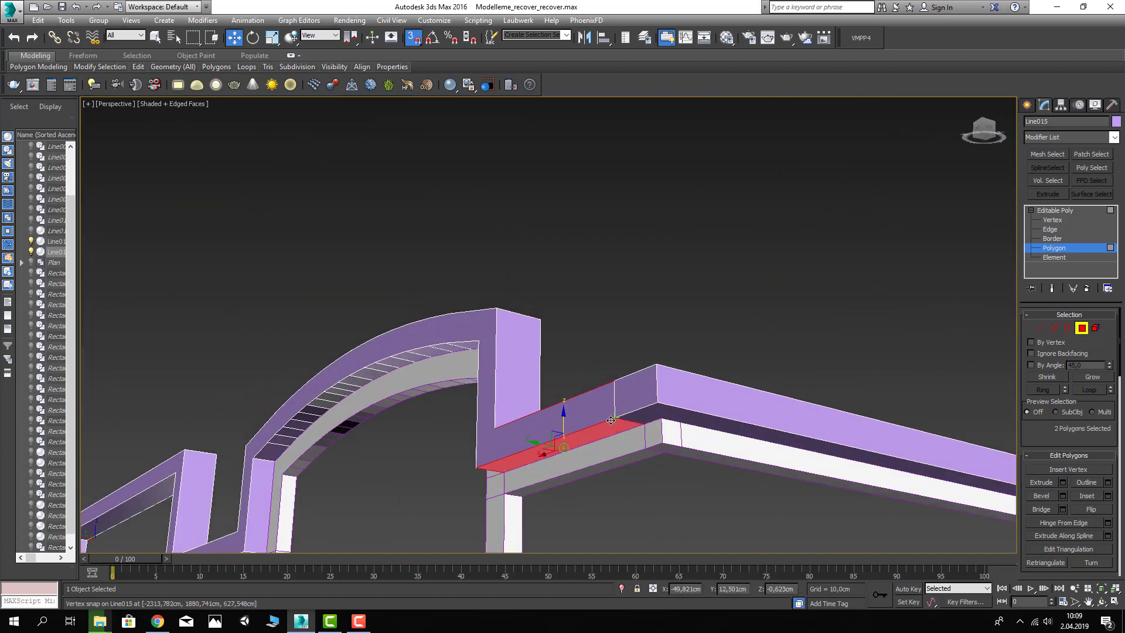
scroll(605, 422, "down", 5)
mouse_move(604, 422)
middle_mouse_down("alt")
mouse_move(586, 381)
mouse_move(673, 399)
middle_mouse_up("alt")
scroll(586, 381, "down", 5)
scroll(740, 337, "up", 5)
left_click(736, 314)
scroll(735, 315, "up", 10)
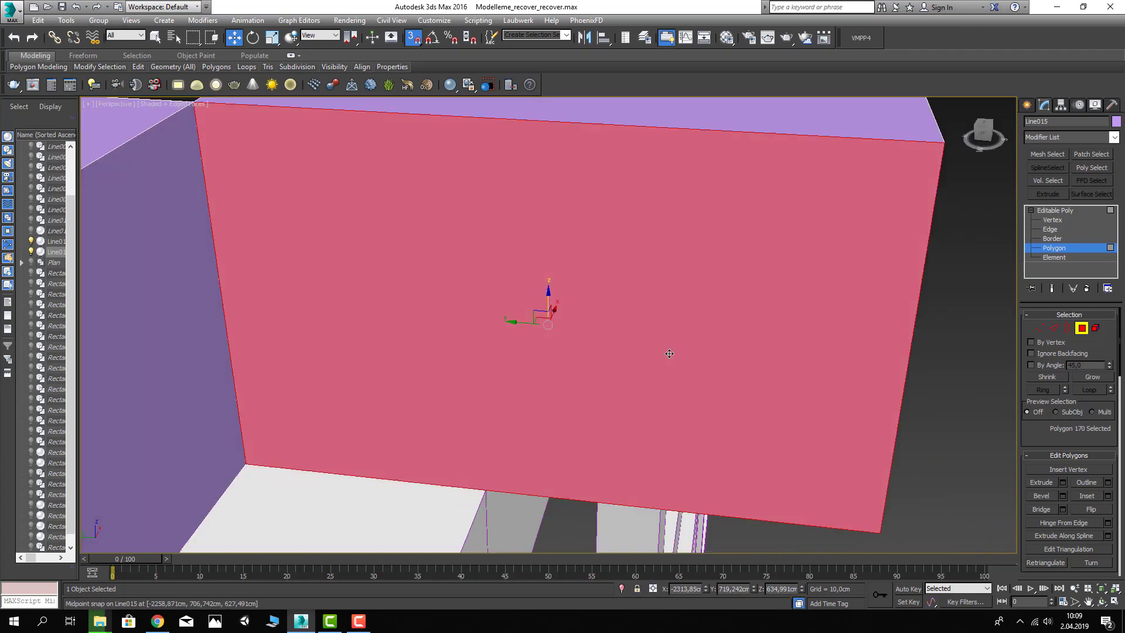
scroll(536, 333, "down", 3)
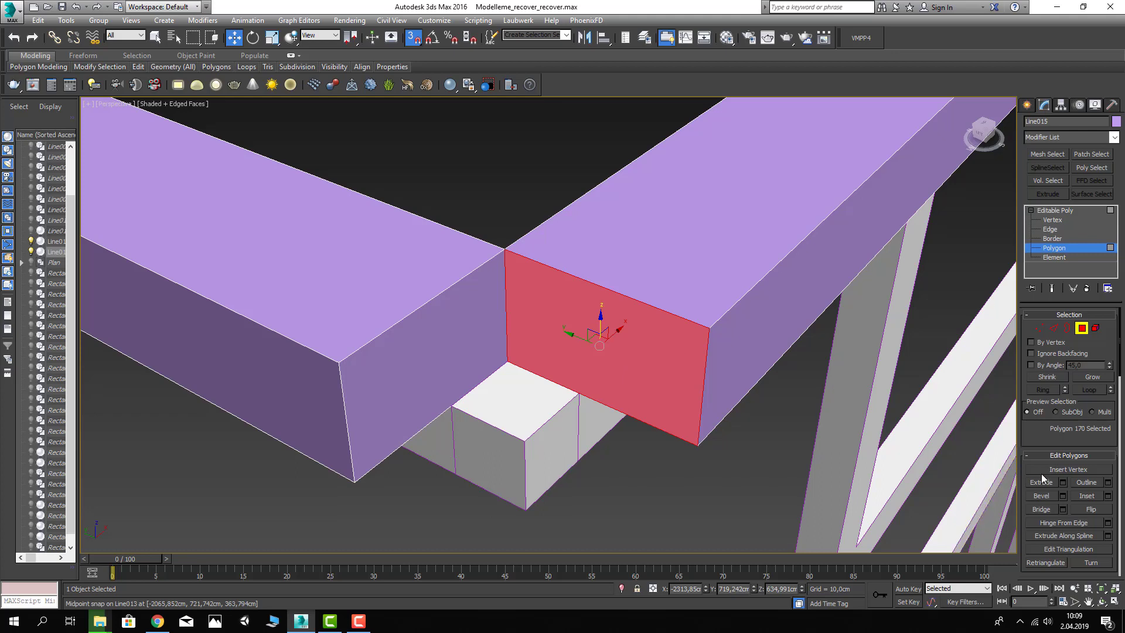
left_click_drag(689, 388, 598, 345)
key("w")
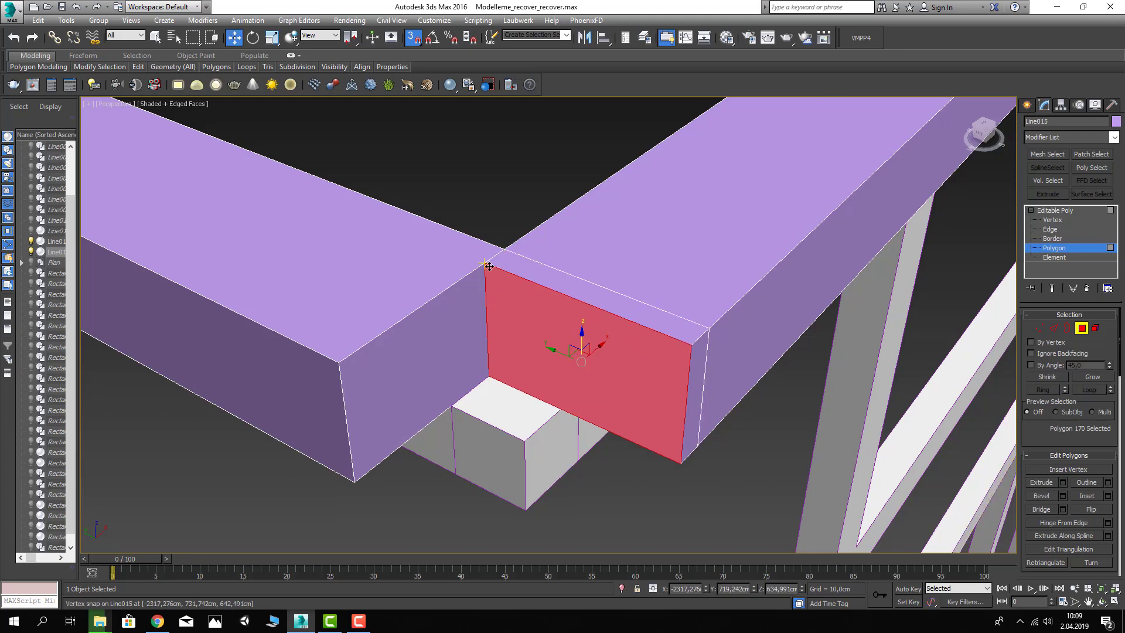
left_click_drag(490, 266, 533, 300)
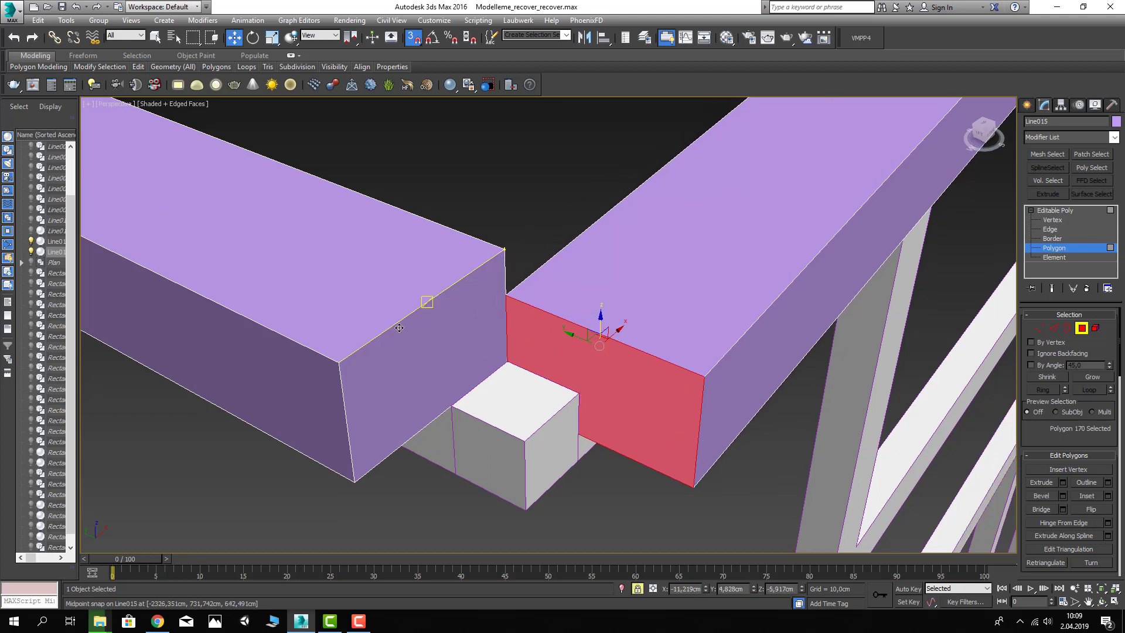
Step: Move the last beam end face to close the corner gap, then exit Polygon mode
mouse_move(505, 249)
left_mouse_down()
mouse_move(630, 314)
mouse_move(607, 322)
left_mouse_up()
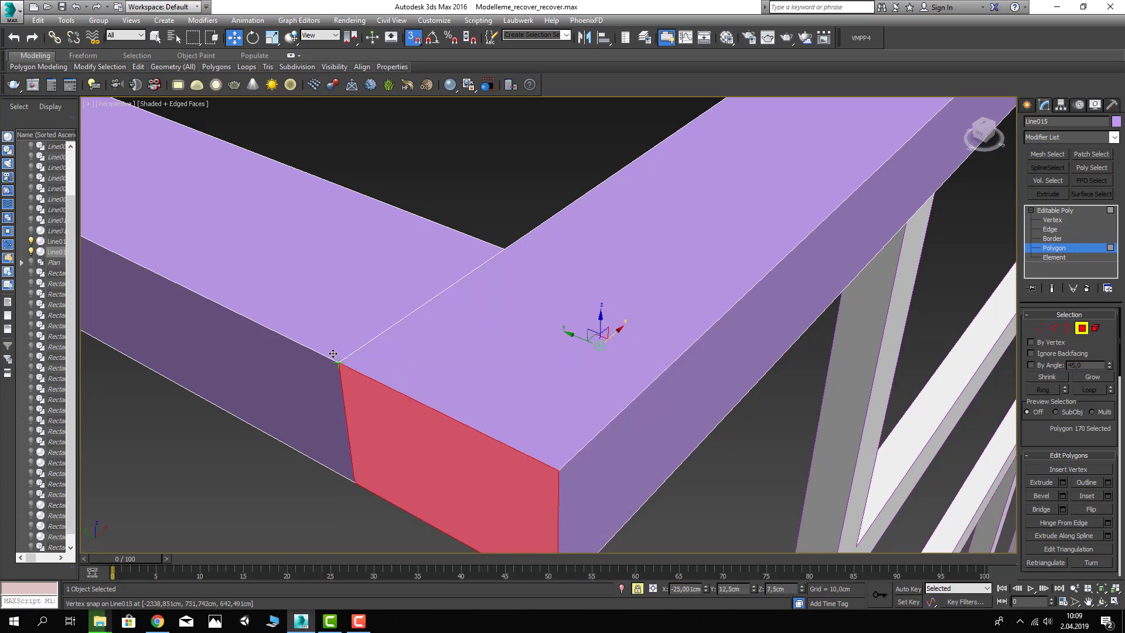
scroll(607, 310, "down", 3)
scroll(607, 309, "down", 3)
scroll(607, 309, "down", 3)
scroll(586, 293, "down", 3)
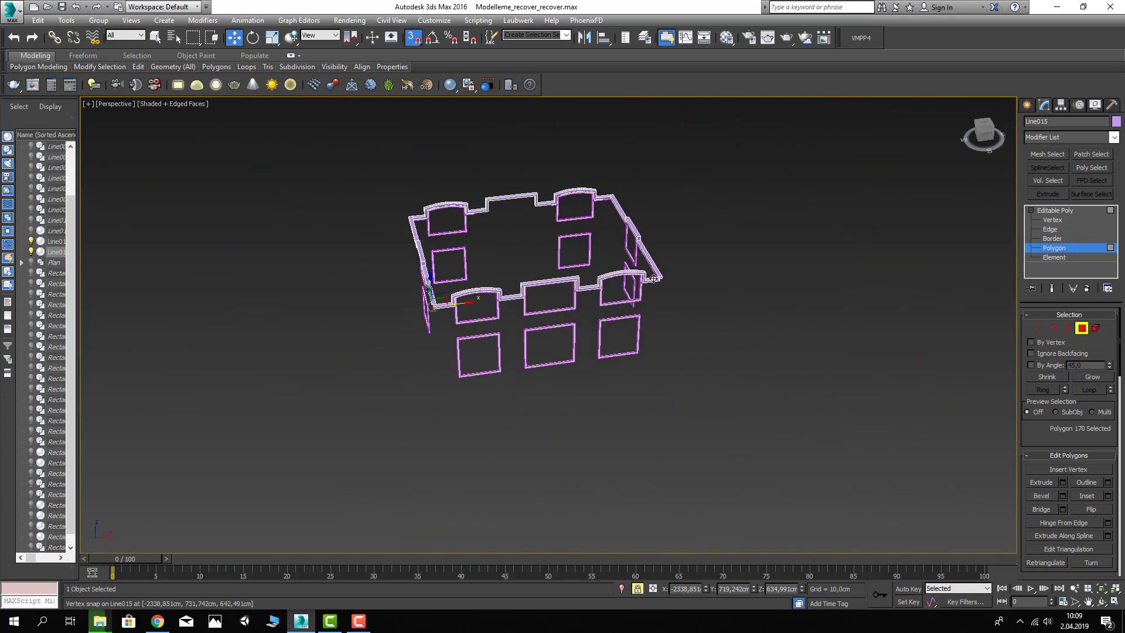
scroll(645, 375, "up", 4)
scroll(630, 394, "up", 4)
scroll(631, 394, "up", 3)
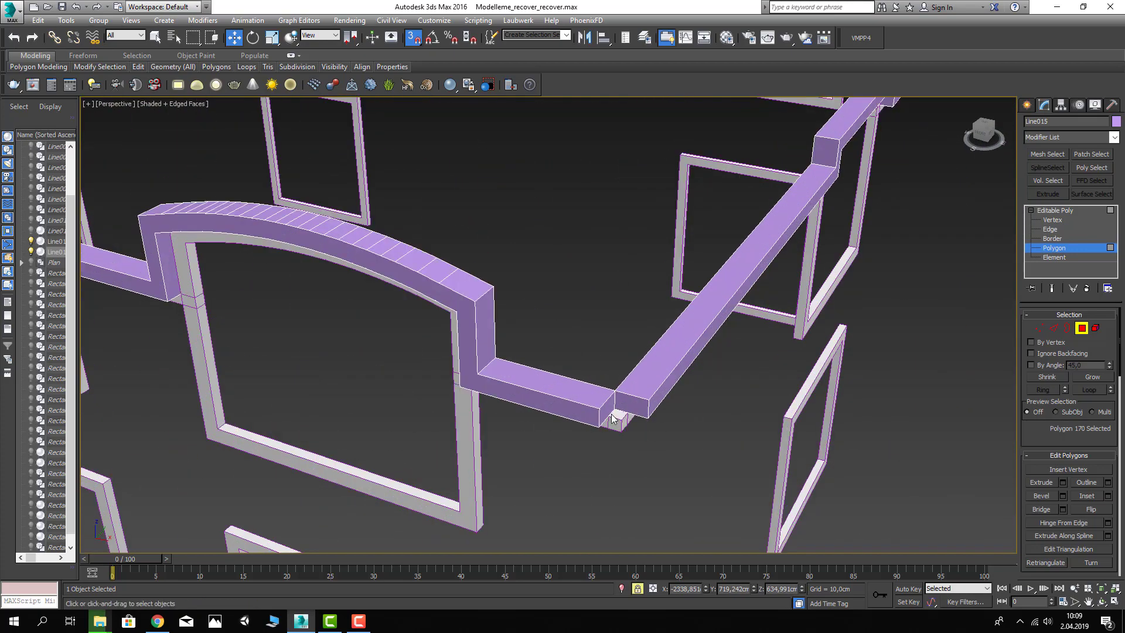
scroll(612, 418, "up", 2)
scroll(626, 408, "down", 2)
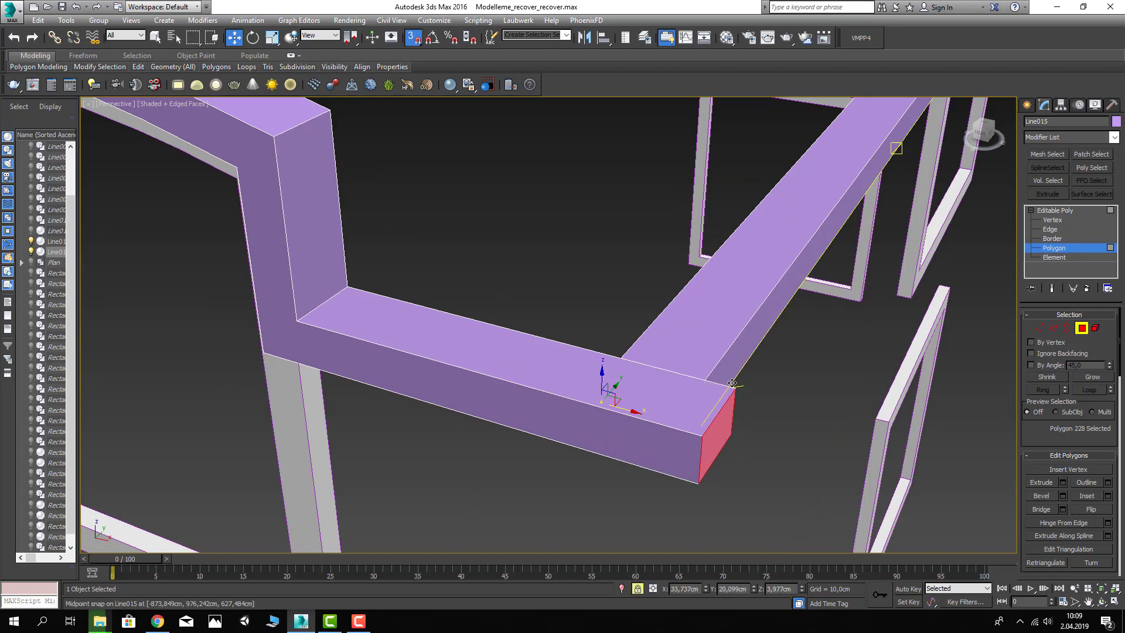
scroll(703, 416, "down", 6)
scroll(826, 434, "down", 2)
mouse_move(826, 434)
middle_mouse_down("alt")
mouse_move(737, 390)
mouse_move(732, 331)
mouse_move(717, 329)
middle_mouse_up("alt")
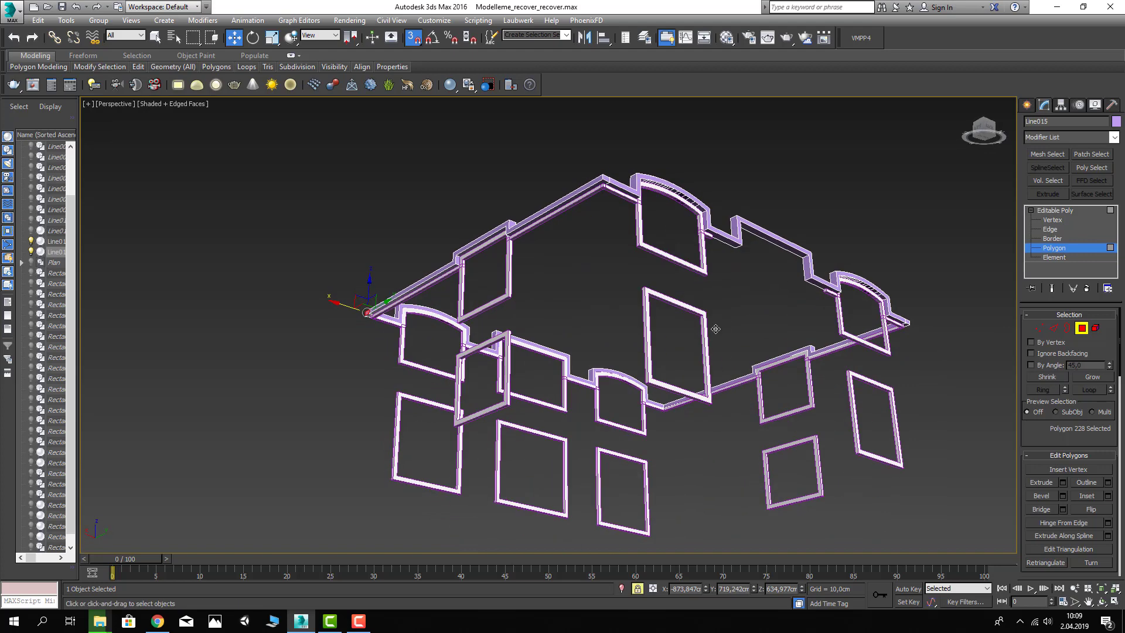
left_click(1082, 330)
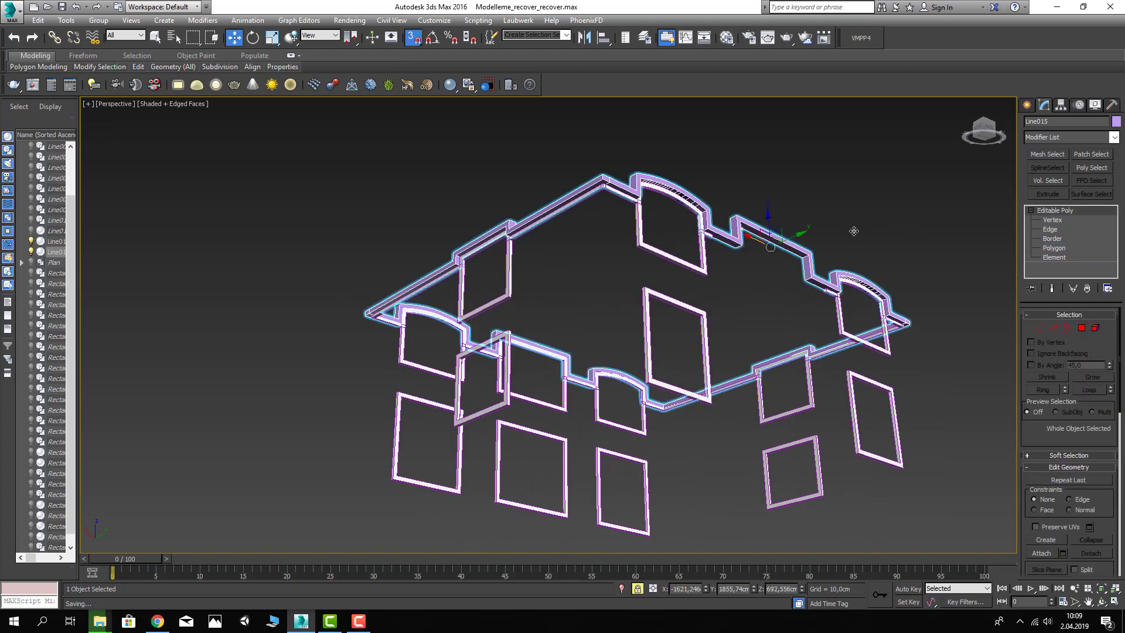
Step: Assign the white Sove material to the cornice frame and unhide all objects
key("m")
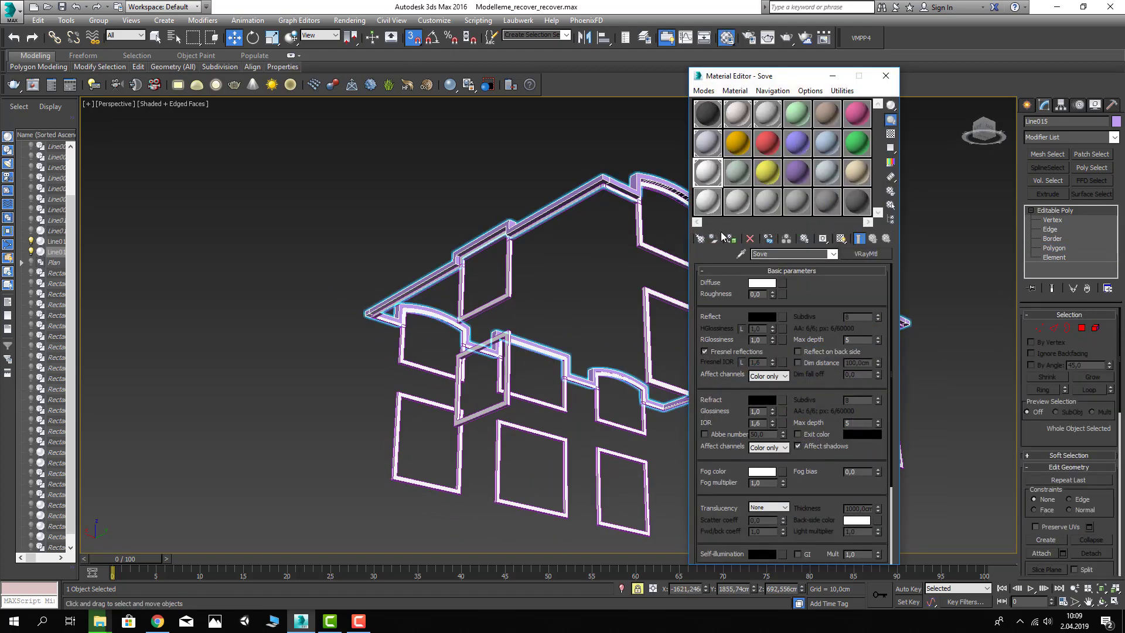
left_click(731, 239)
key("m")
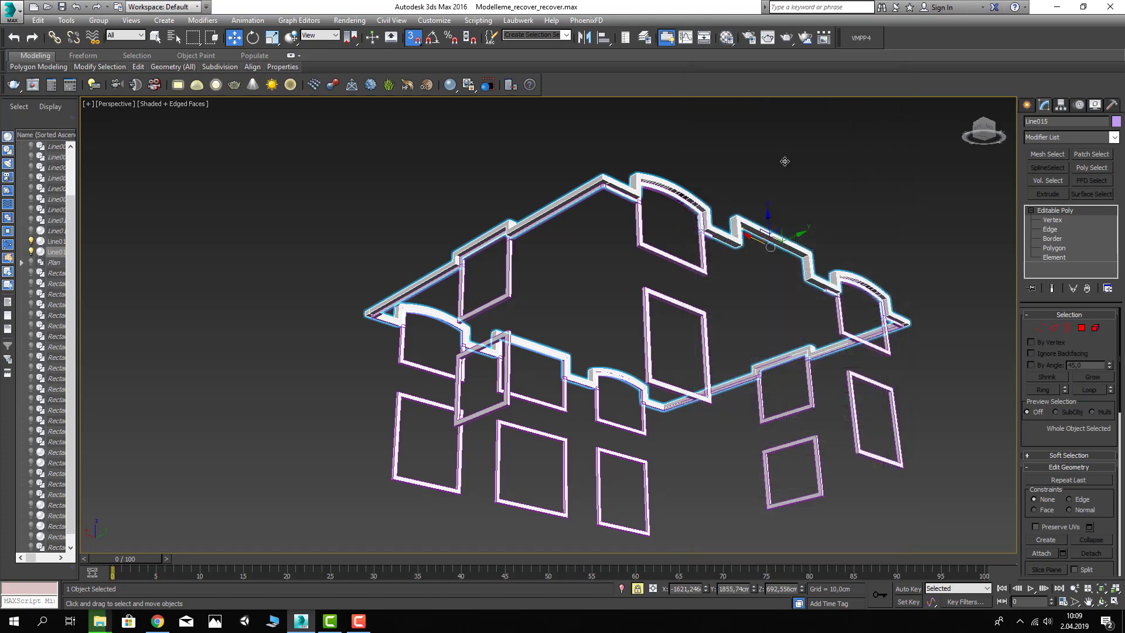
right_click(792, 153)
left_click(815, 106)
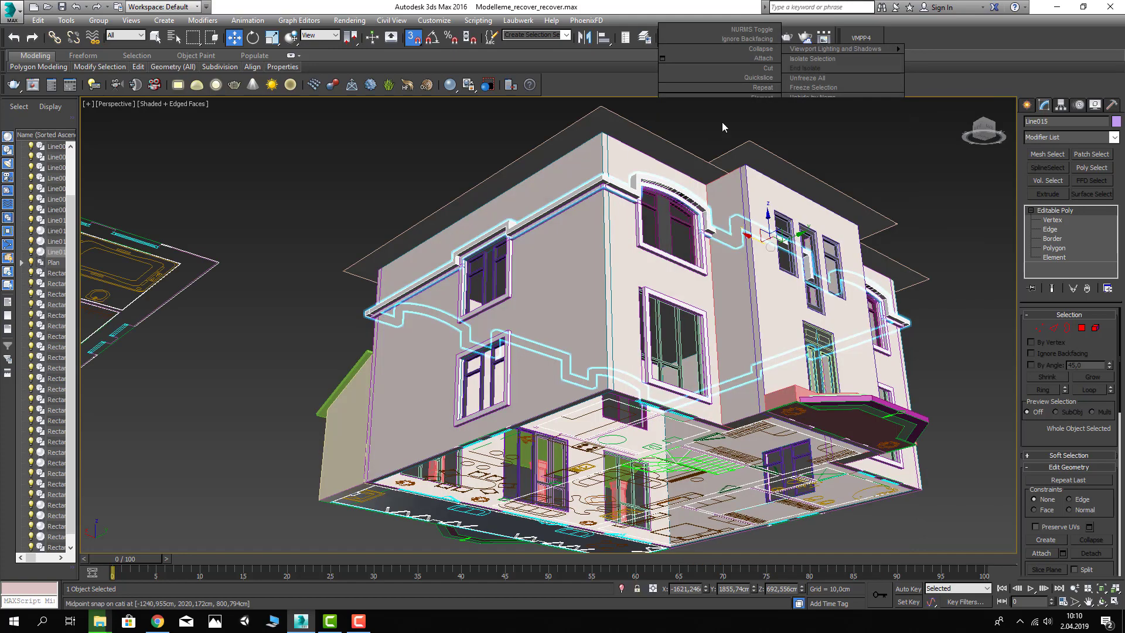
left_click(722, 125)
Step: Orbit around the house, zoom to all objects and switch to Front view
scroll(722, 125, "down", 3)
mouse_move(722, 125)
middle_mouse_down("alt")
mouse_move(689, 269)
mouse_move(759, 294)
mouse_move(696, 362)
middle_mouse_up("alt")
scroll(467, 385, "up", 5)
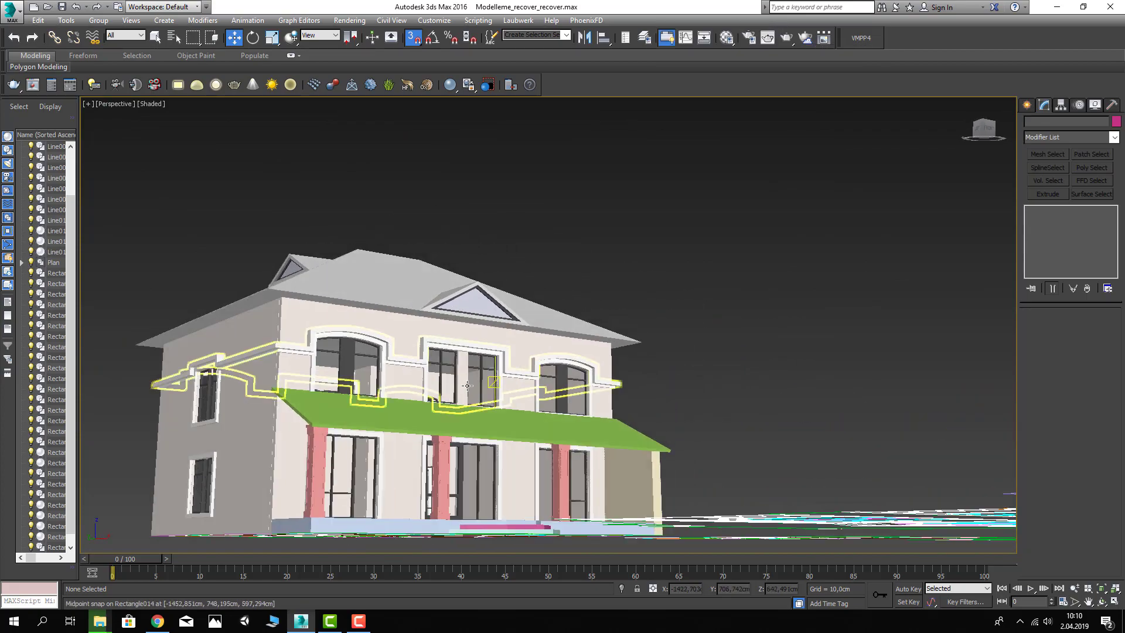
mouse_move(468, 385)
middle_mouse_down("alt")
mouse_move(510, 347)
mouse_move(549, 370)
middle_mouse_up("alt")
scroll(549, 371, "up", 3)
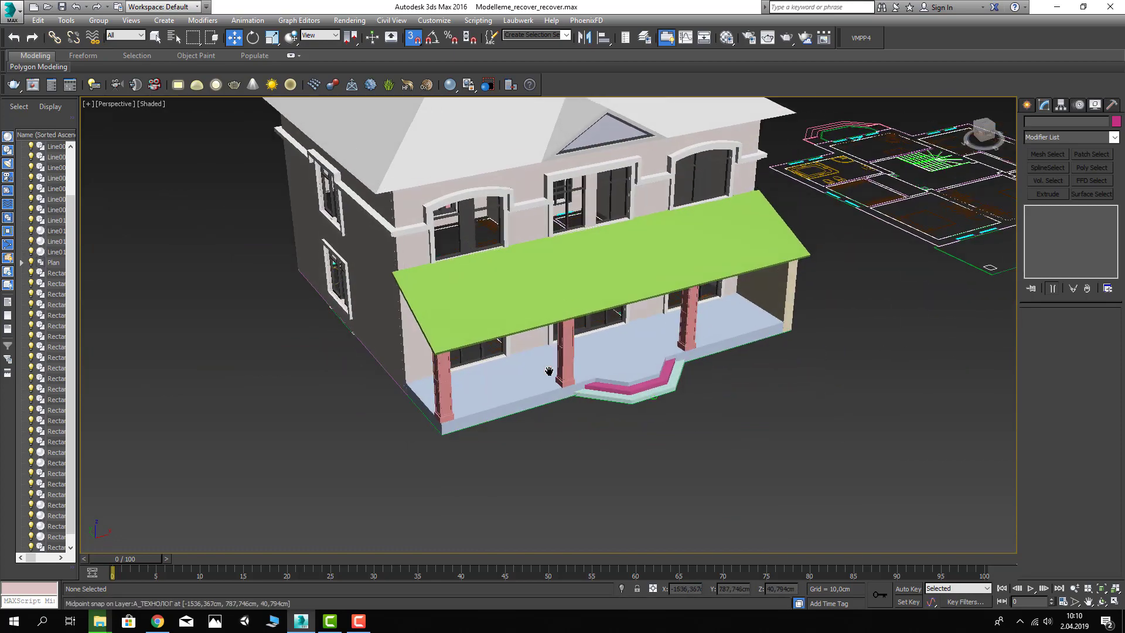
key("z")
key("f")
scroll(645, 375, "down", 5)
Step: In Top view, frame the house elevation drawing and choose the Line shape tool
scroll(656, 377, "down", 1)
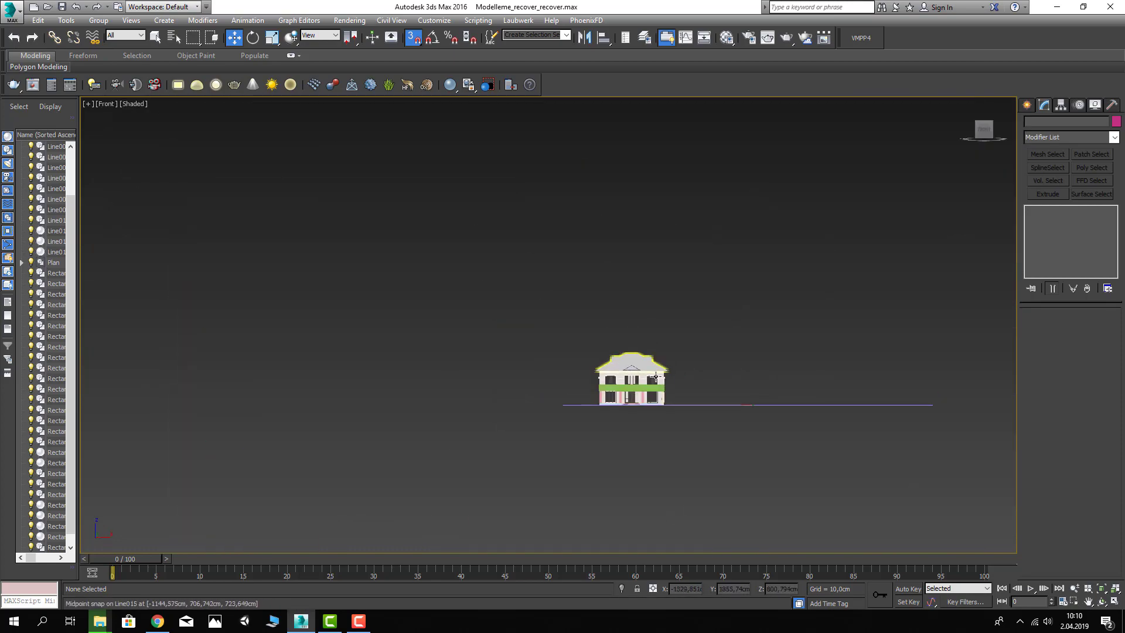
key("t")
scroll(683, 377, "up", 1)
scroll(469, 516, "up", 4)
scroll(452, 297, "up", 3)
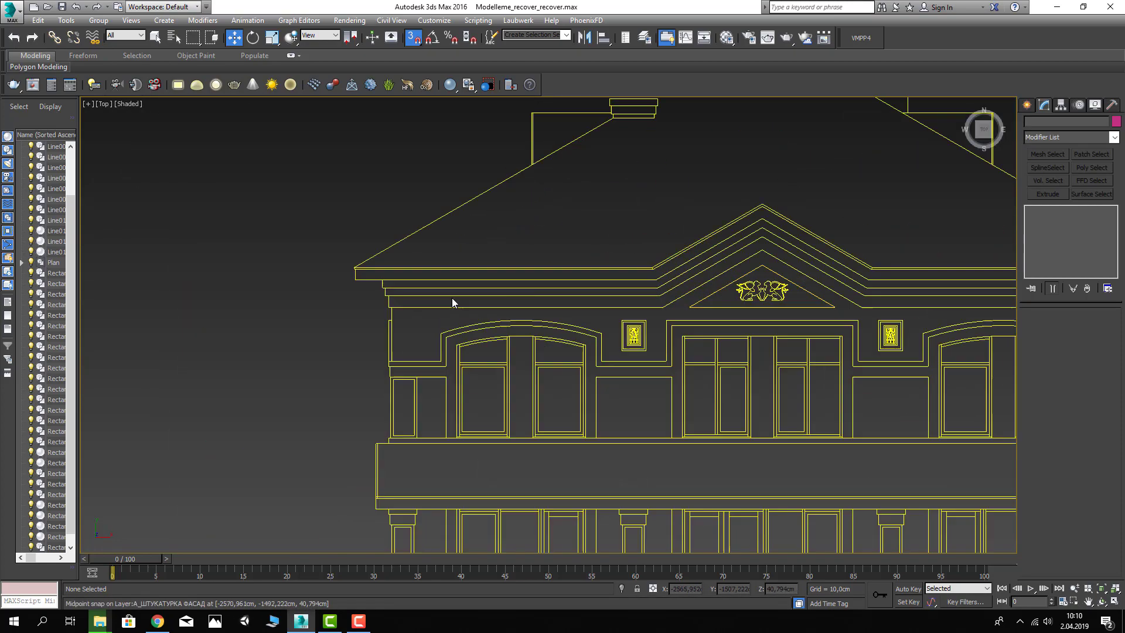
middle_click_drag(383, 302, 382, 318)
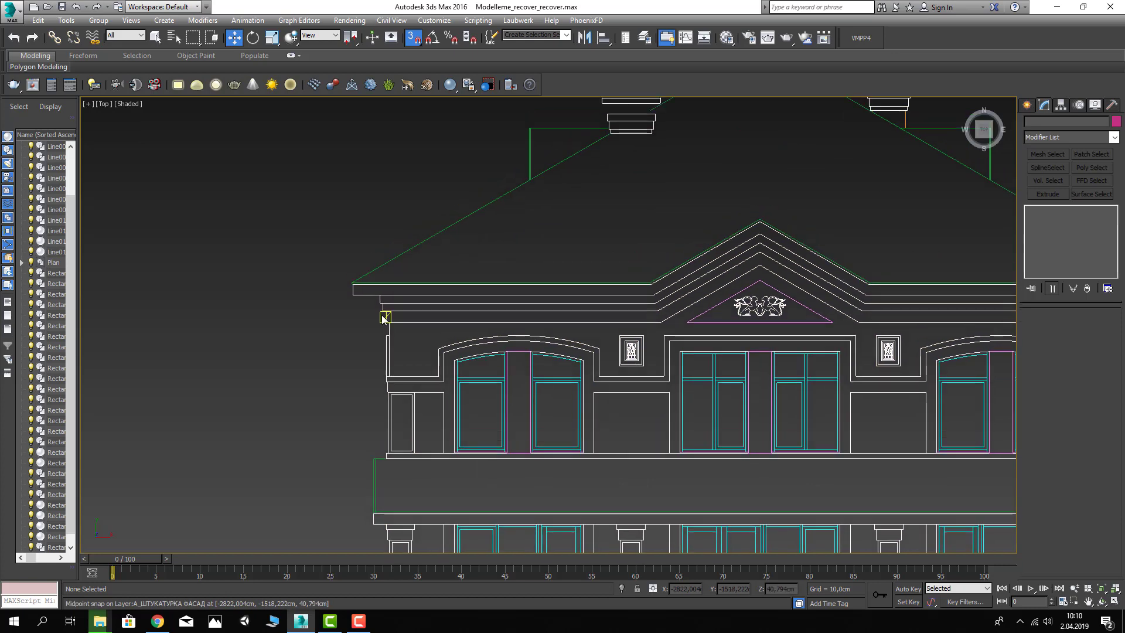
middle_click_drag(954, 196, 909, 209)
left_click(1027, 105)
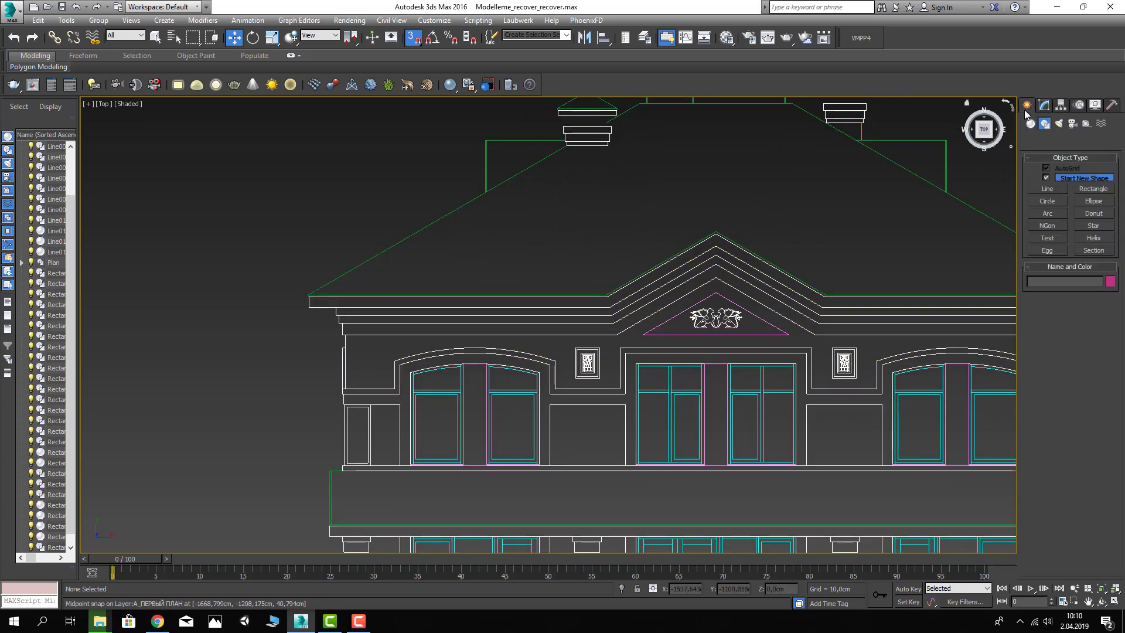
scroll(834, 221, "down", 3)
mouse_move(613, 254)
middle_mouse_down()
mouse_move(634, 264)
mouse_move(619, 301)
middle_mouse_up()
left_click(1048, 188)
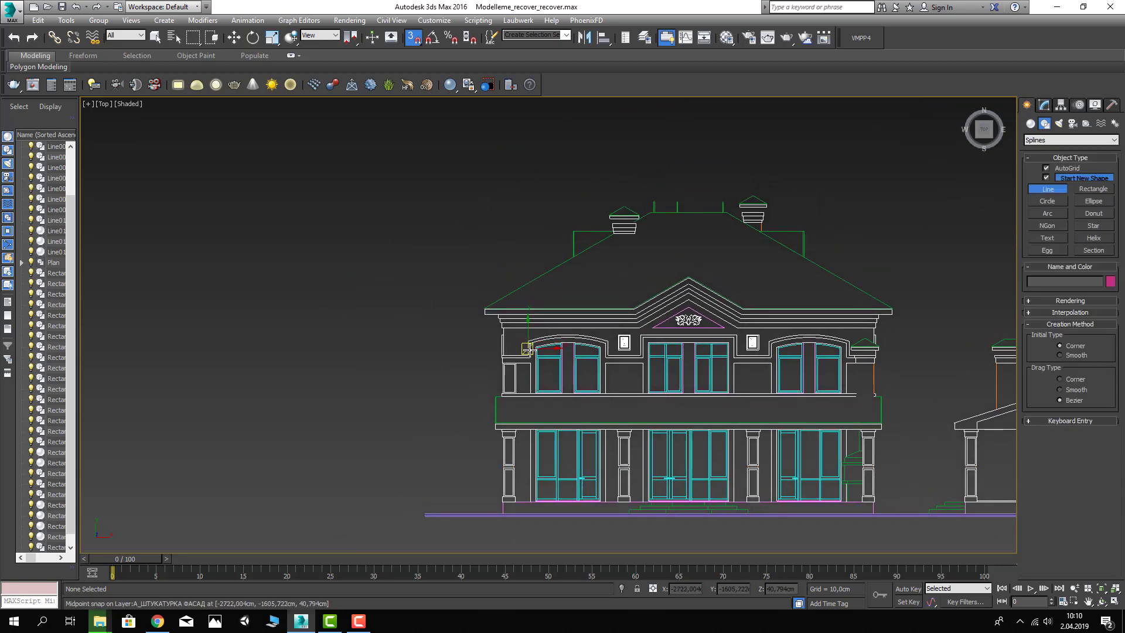
middle_click_drag(528, 350, 538, 342, "alt")
Step: Zoom in on the eave cornice and set snapping to 2.5D
key("f")
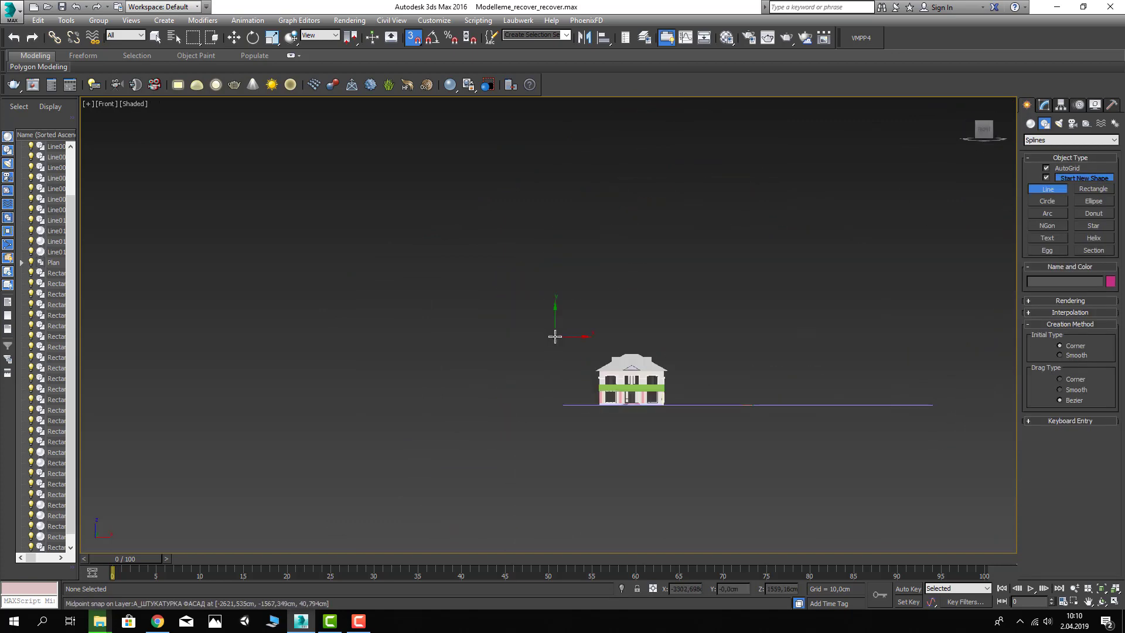
key("t")
scroll(581, 337, "up", 3)
scroll(572, 339, "up", 3)
scroll(525, 322, "up", 3)
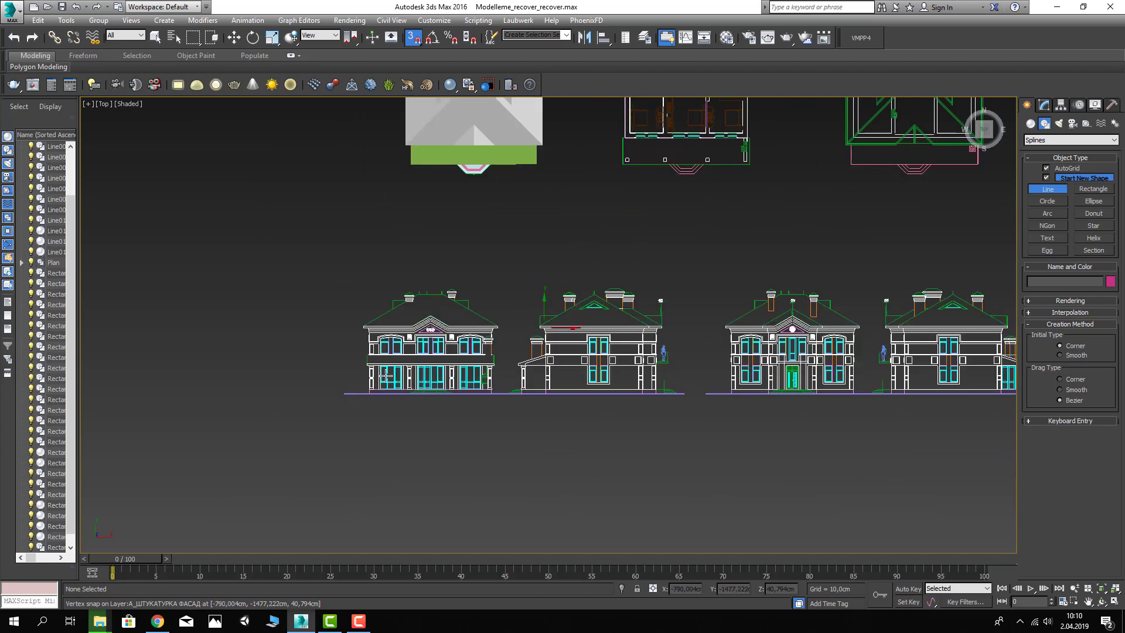
scroll(362, 268, "up", 5)
scroll(362, 268, "up", 5)
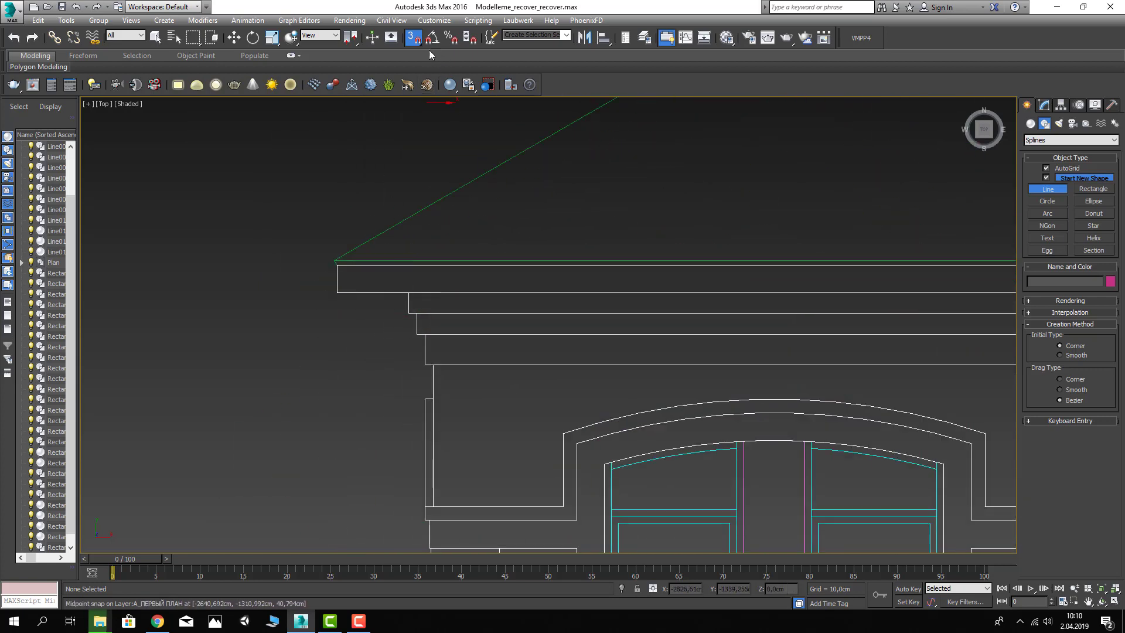
left_click(417, 75)
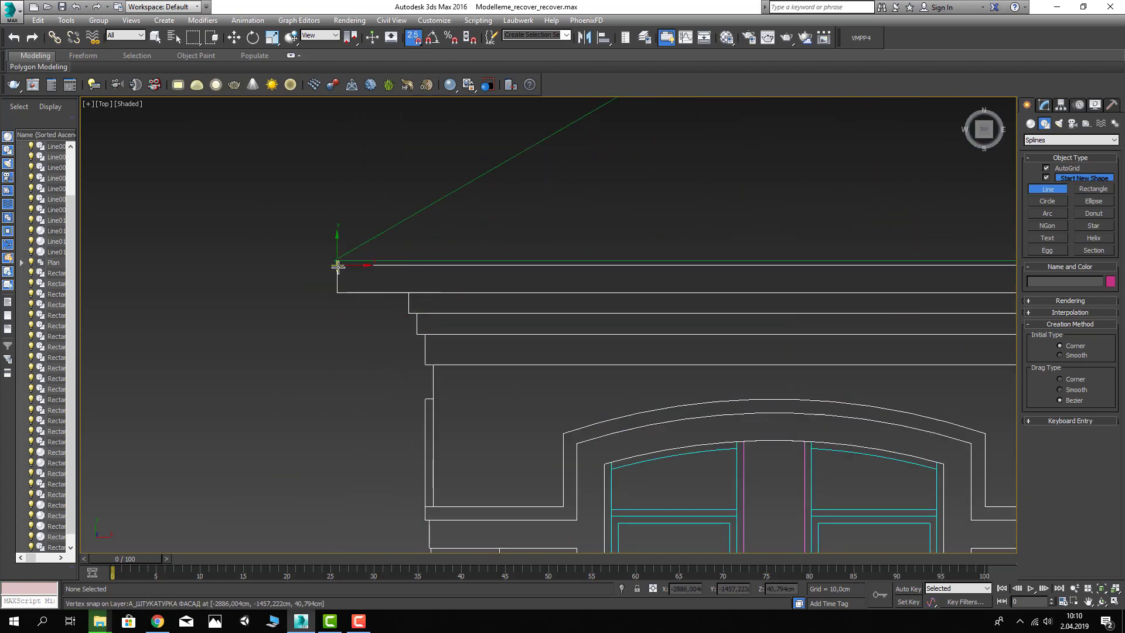
Step: Trace the cornice's stepped profile corners and close the spline as Line016
left_click(337, 265)
left_click(332, 293)
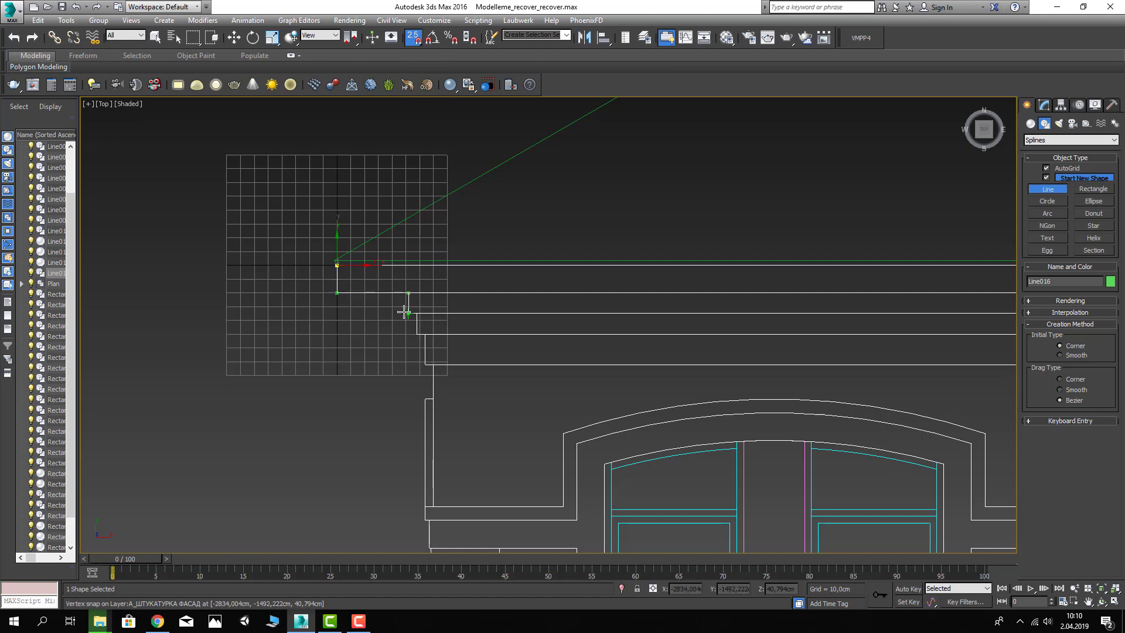
left_click(430, 333)
left_click(435, 366)
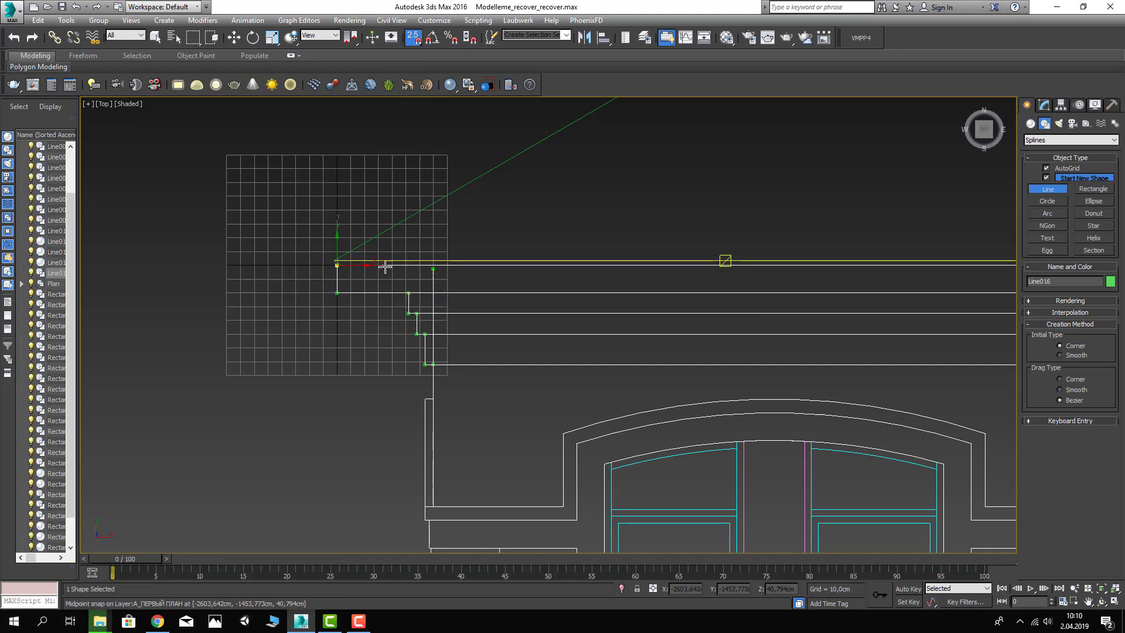
left_click(336, 263)
left_click(520, 348)
Step: Move Line016 to the left, beside the elevation drawing
key("w")
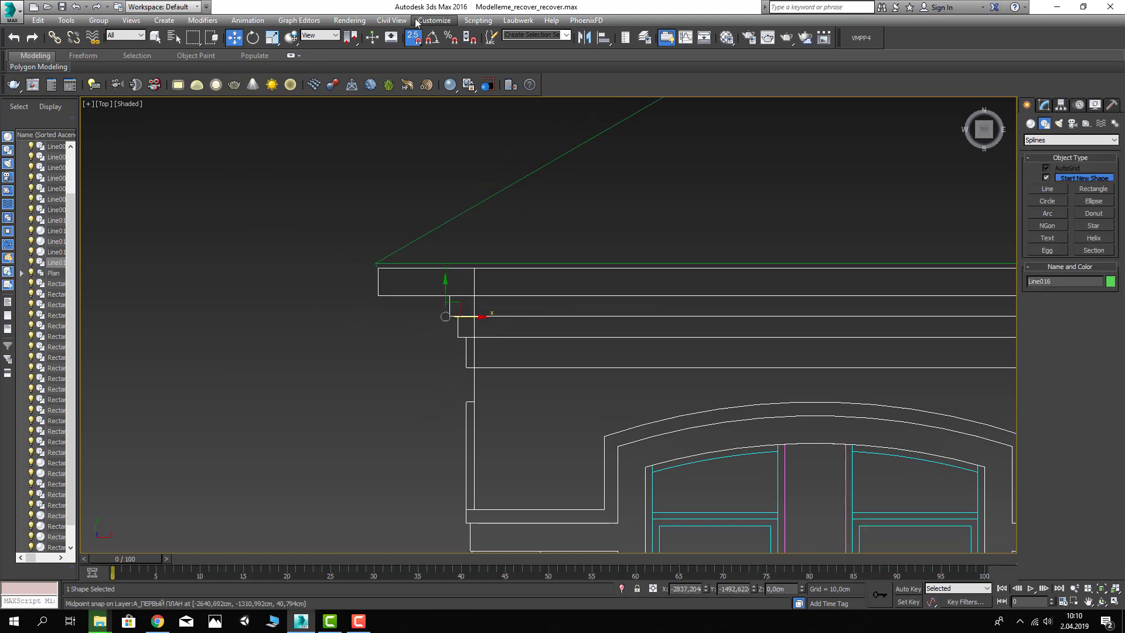
left_click_drag(474, 316, 276, 314)
scroll(417, 256, "up", 1)
scroll(415, 273, "up", 1)
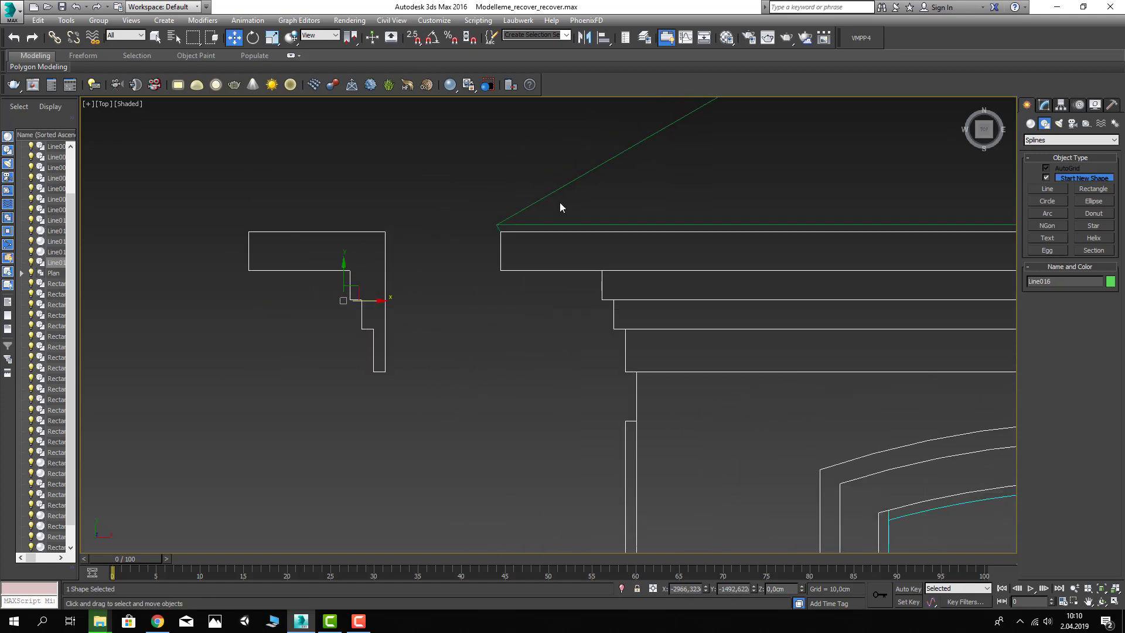
Step: Edit Line016 at Vertex level in the Modify panel and deselect its vertex
left_click(1043, 105)
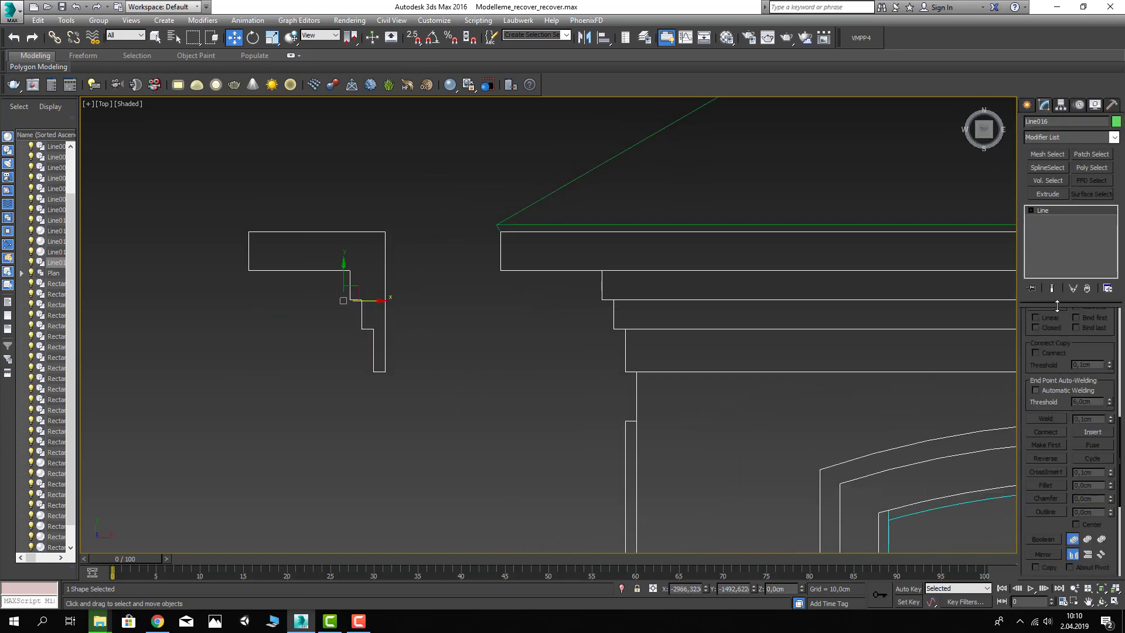
scroll(1064, 410, "down", 5)
scroll(1064, 409, "up", 5)
left_click(1055, 354)
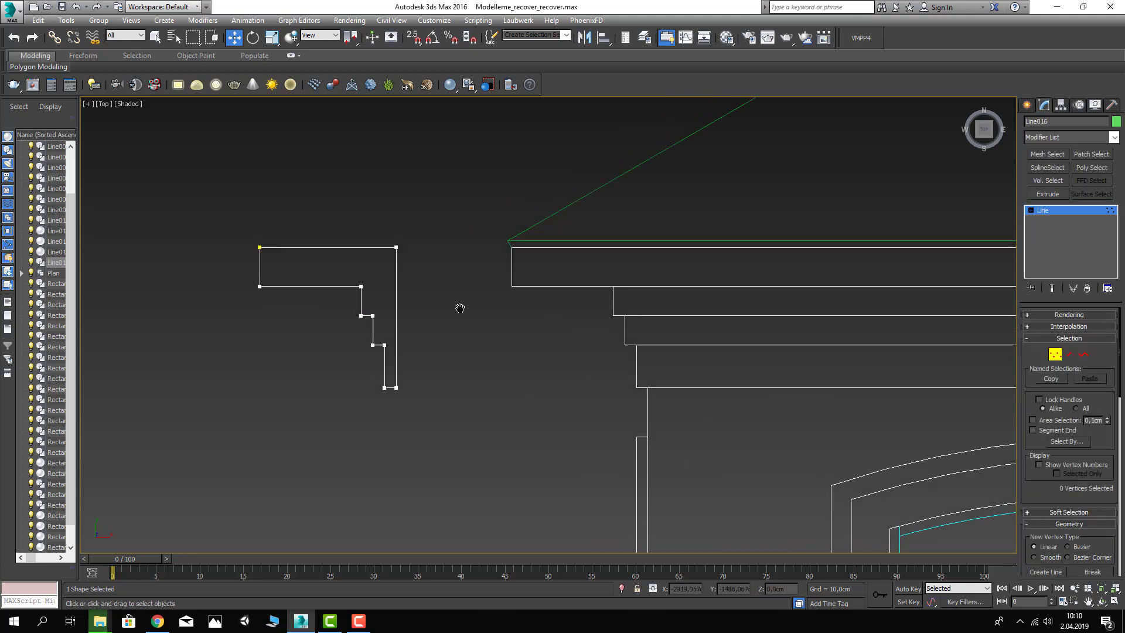
middle_click_drag(243, 231, 336, 251)
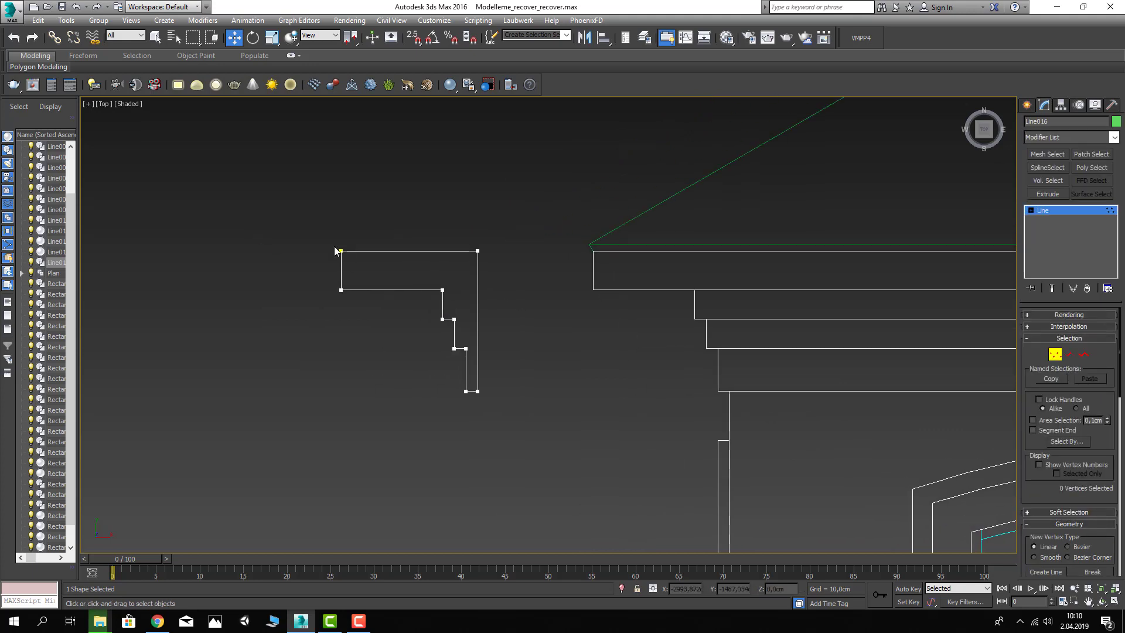
left_click(353, 316)
Step: Pan the view across the plans, elevations and the profile shape
middle_click_drag(524, 298, 482, 302)
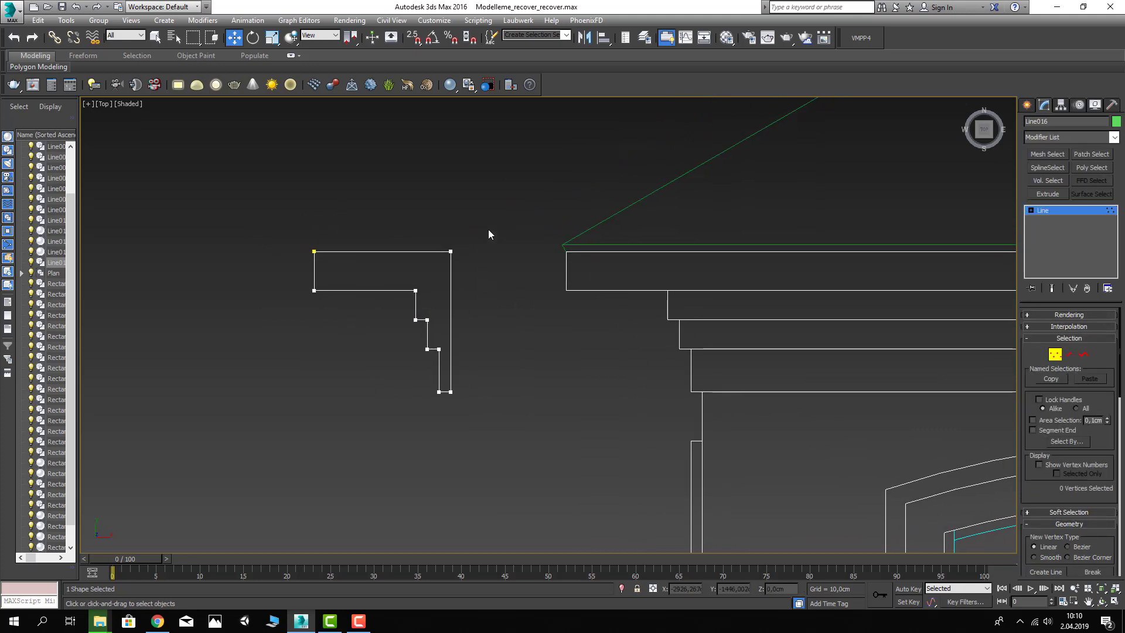
middle_click_drag(478, 238, 435, 269)
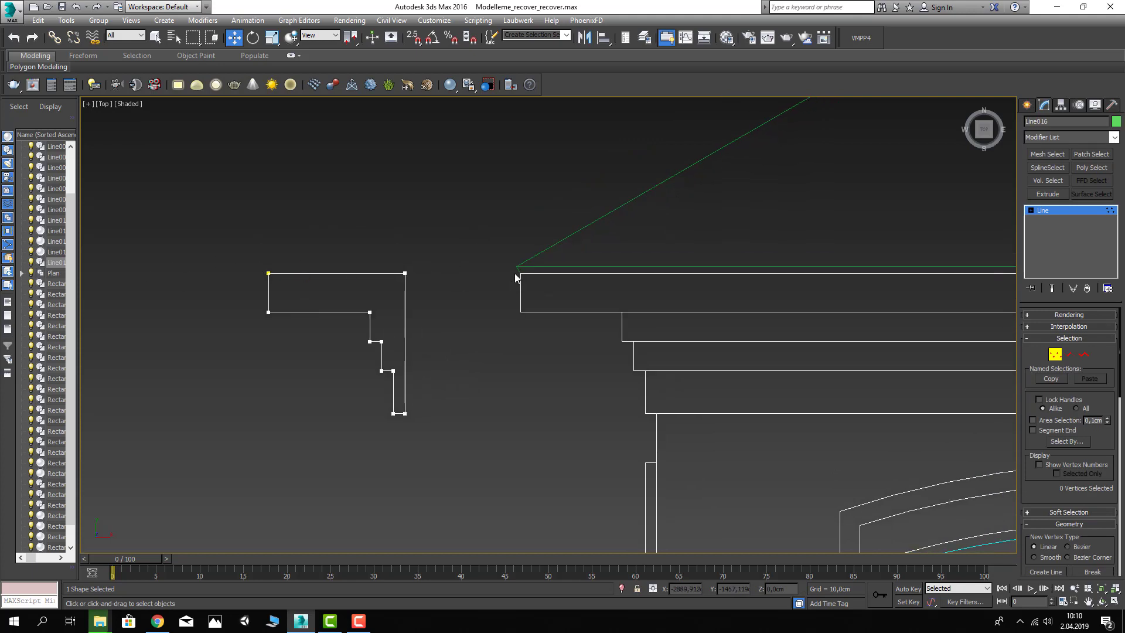
scroll(562, 269, "down", 2)
scroll(562, 270, "down", 2)
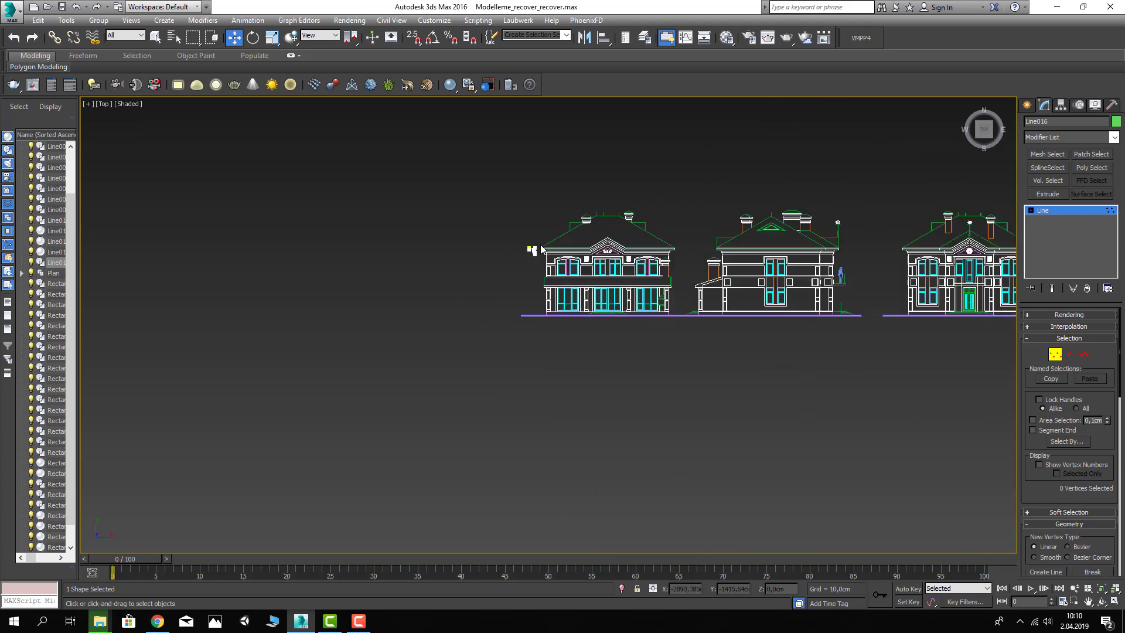
middle_click_drag(533, 248, 528, 328)
scroll(493, 364, "up", 2)
mouse_move(493, 365)
middle_mouse_down()
mouse_move(469, 389)
mouse_move(485, 356)
middle_mouse_up()
scroll(478, 307, "up", 3)
scroll(476, 417, "up", 2)
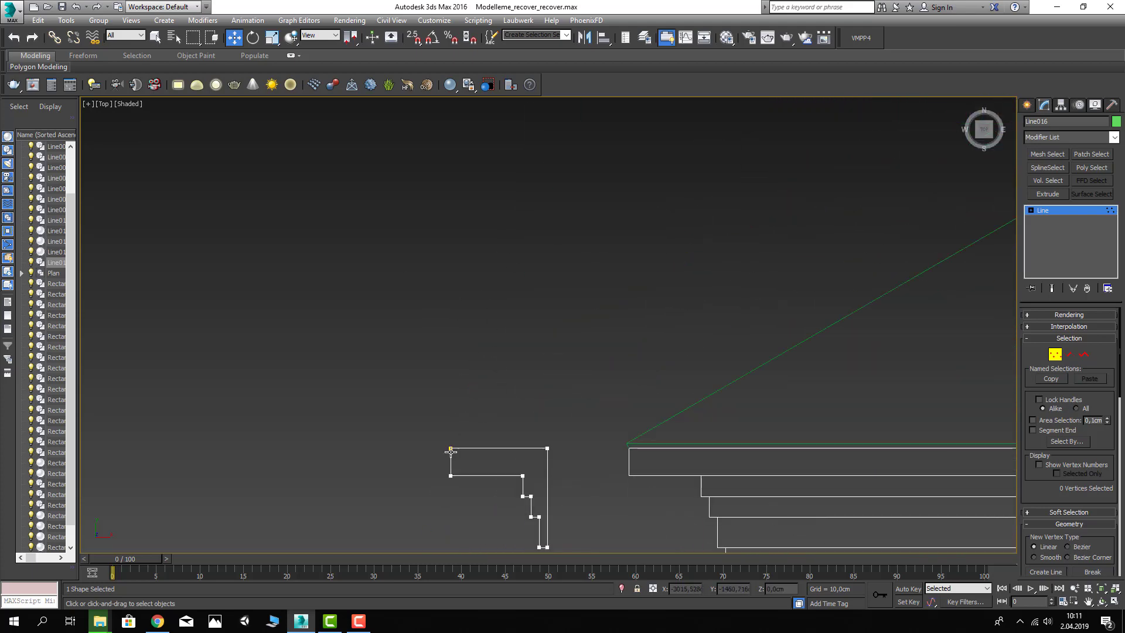
middle_click_drag(451, 450, 390, 375)
Step: Exit Vertex mode, switch to Perspective view and frame the profile
left_click(1055, 354)
scroll(519, 343, "down", 3)
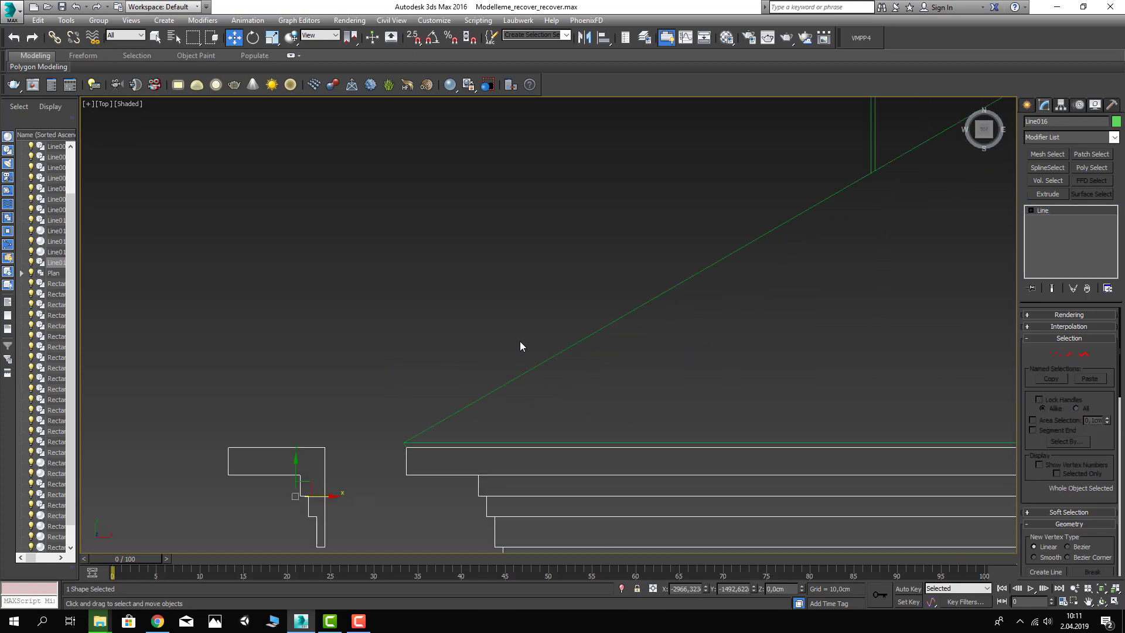
scroll(508, 330, "down", 3)
key("p")
key("z")
scroll(549, 281, "down", 4)
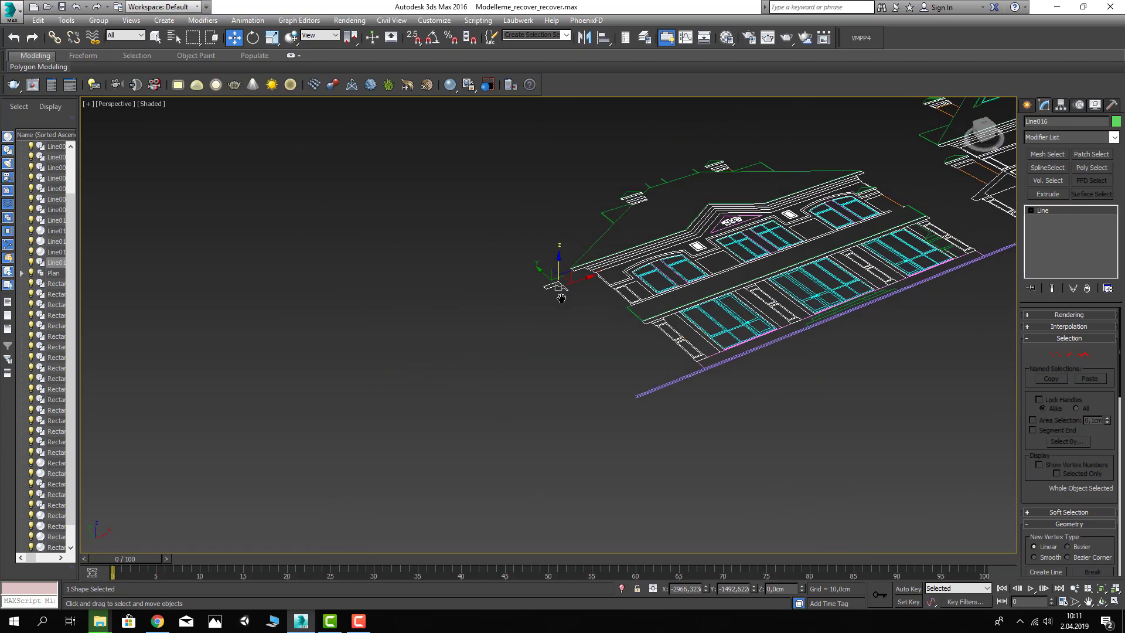
scroll(557, 299, "down", 2)
scroll(572, 325, "up", 1)
scroll(579, 340, "up", 2)
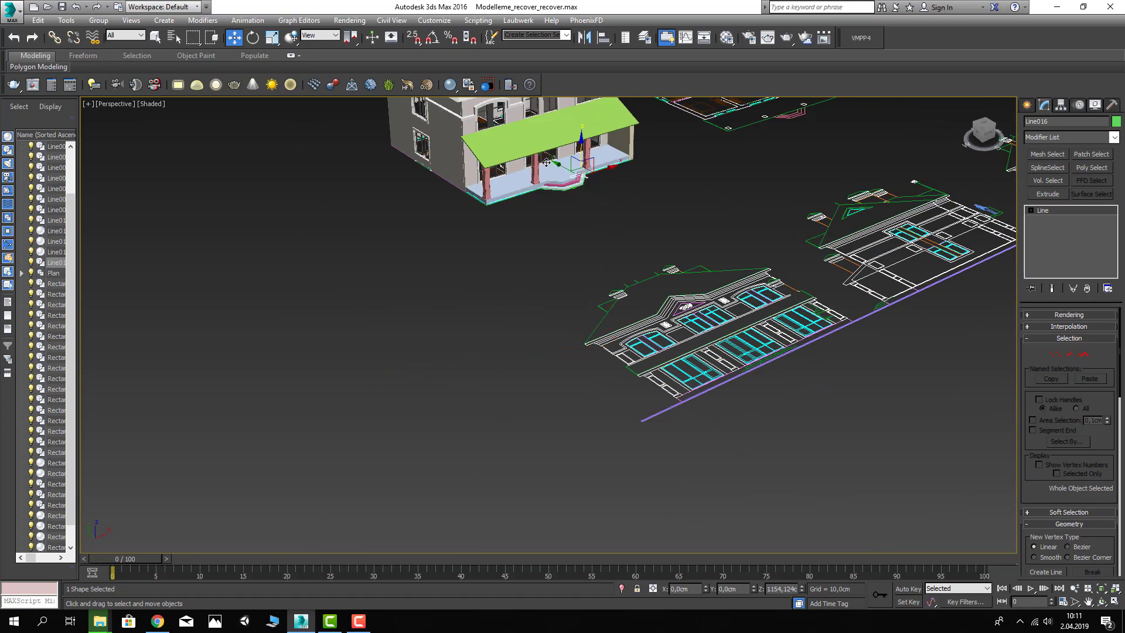
scroll(602, 292, "up", 2)
Step: Orbit low under the house to view the front wall and balcony, then open shape creation
middle_click_drag(602, 292, 663, 266, "alt")
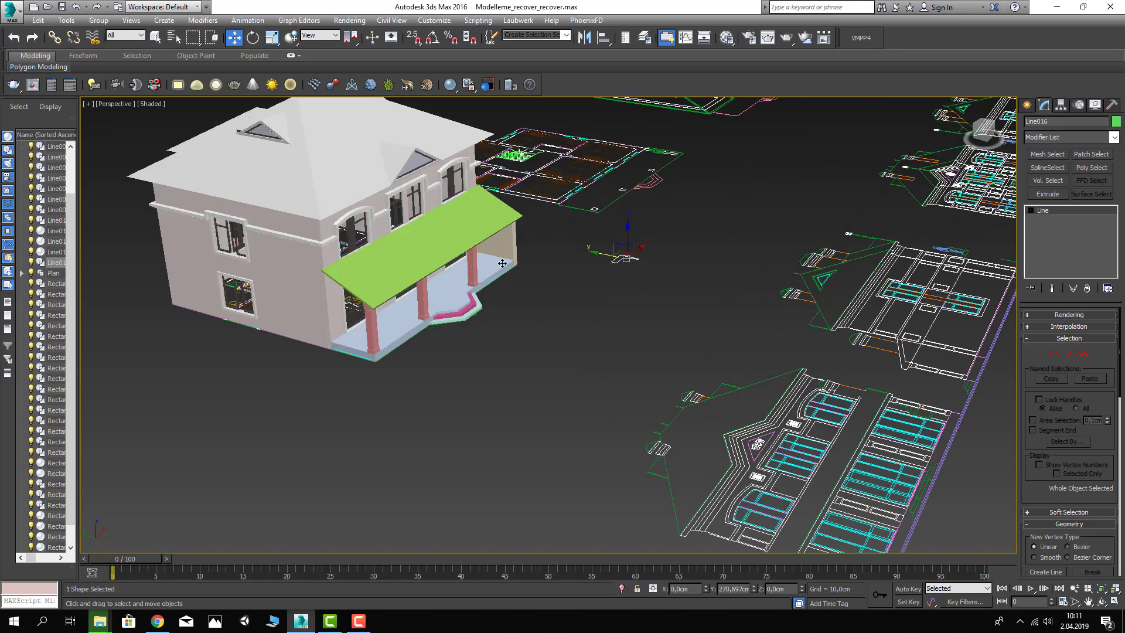
middle_click_drag(174, 214, 530, 334)
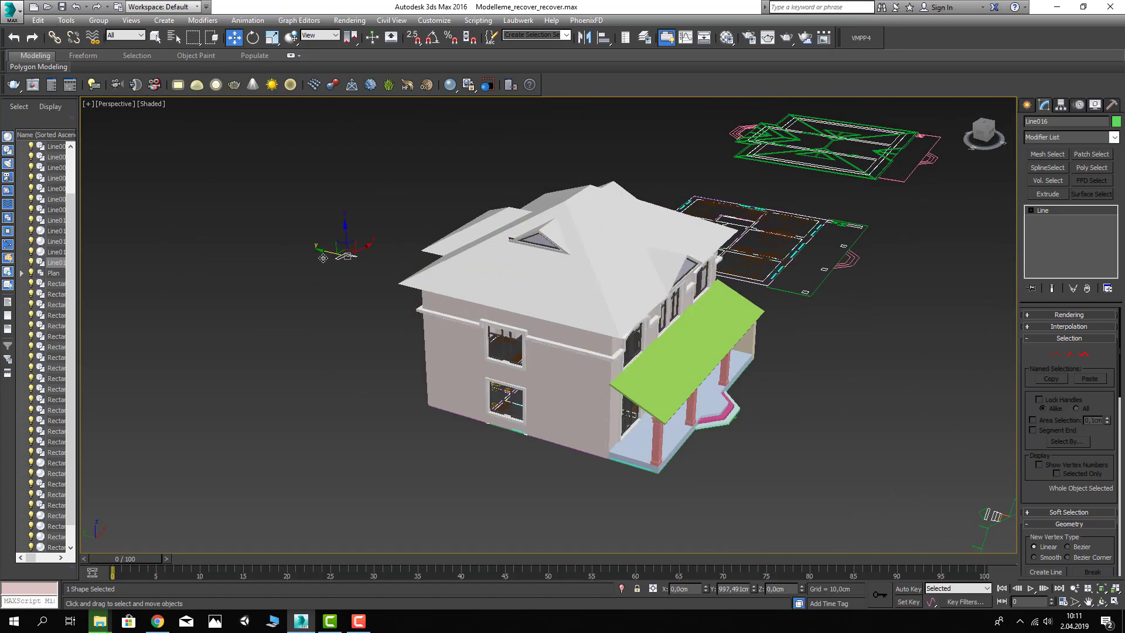
middle_click_drag(323, 258, 406, 272, "alt")
scroll(426, 350, "up", 3)
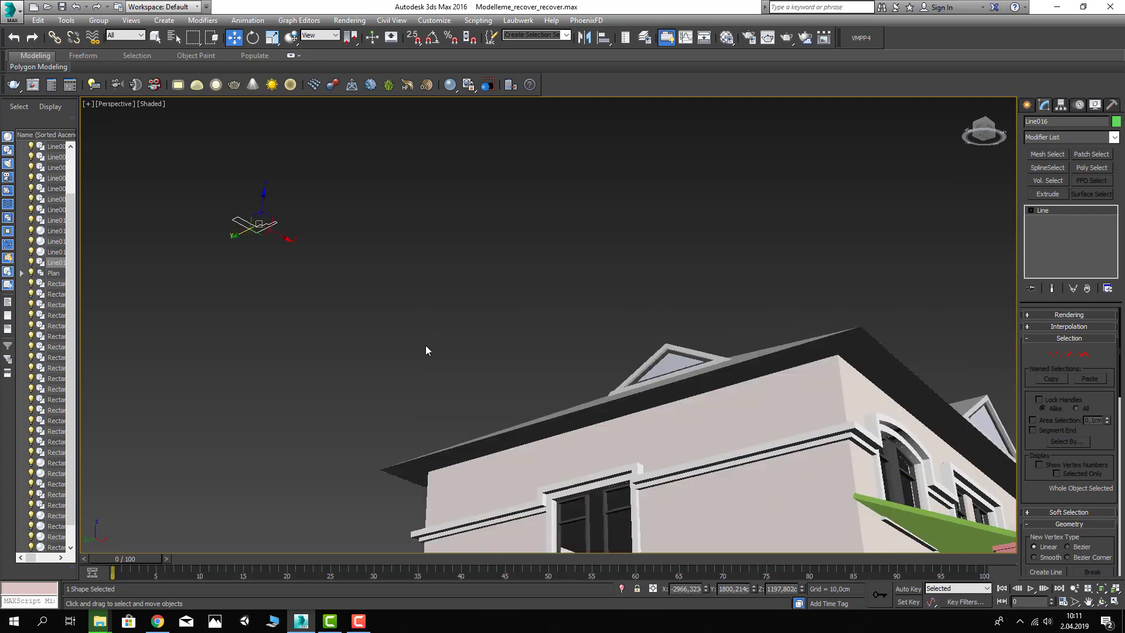
middle_click_drag(427, 350, 332, 253)
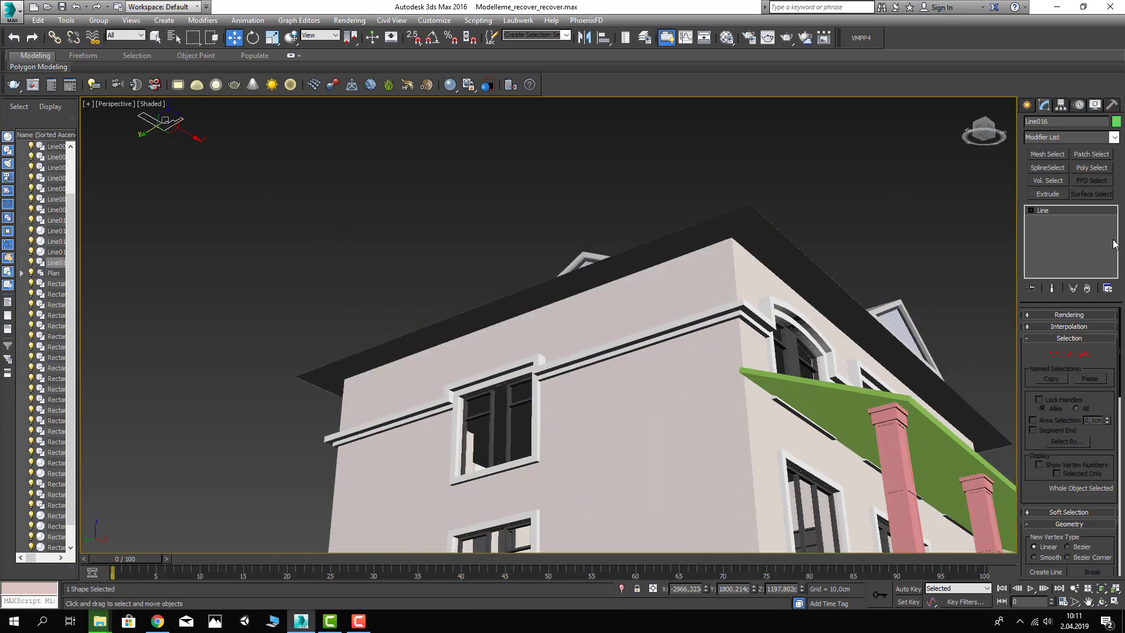
left_click(1028, 105)
Step: Start a new Line with 3D vertex snapping turned on
left_click(1048, 190)
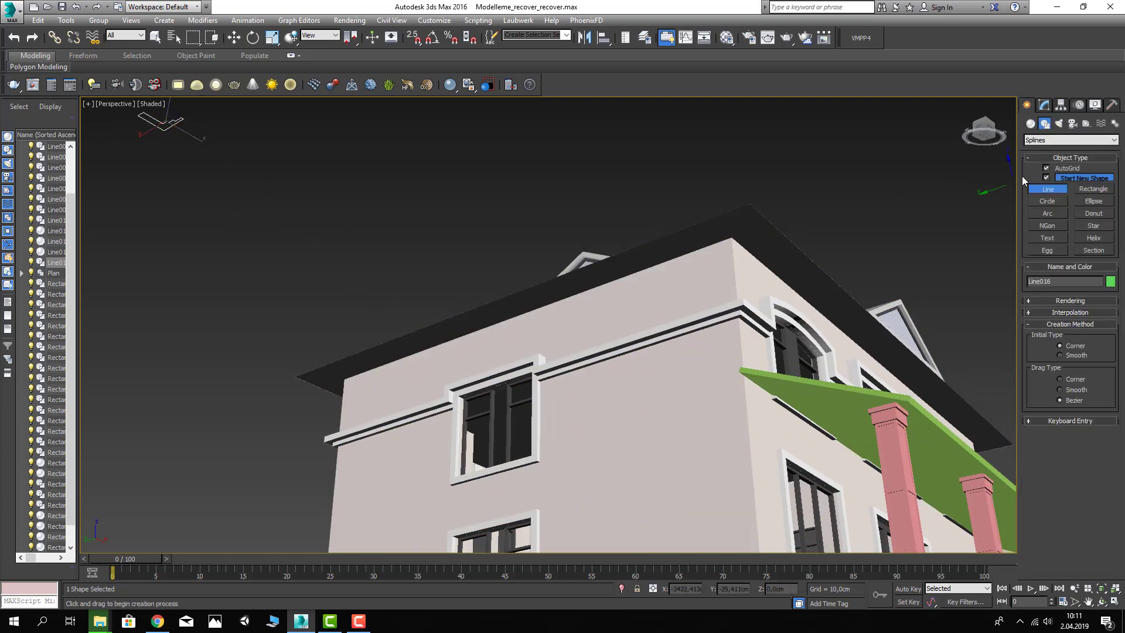
scroll(402, 261, "down", 3)
scroll(392, 234, "up", 2)
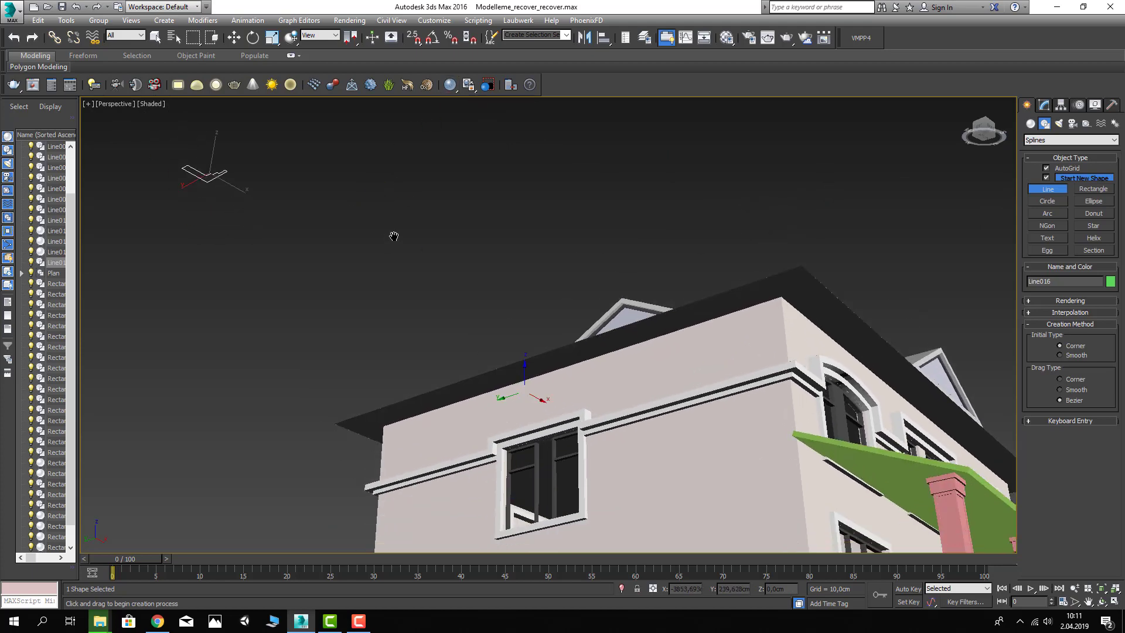
scroll(369, 281, "up", 1)
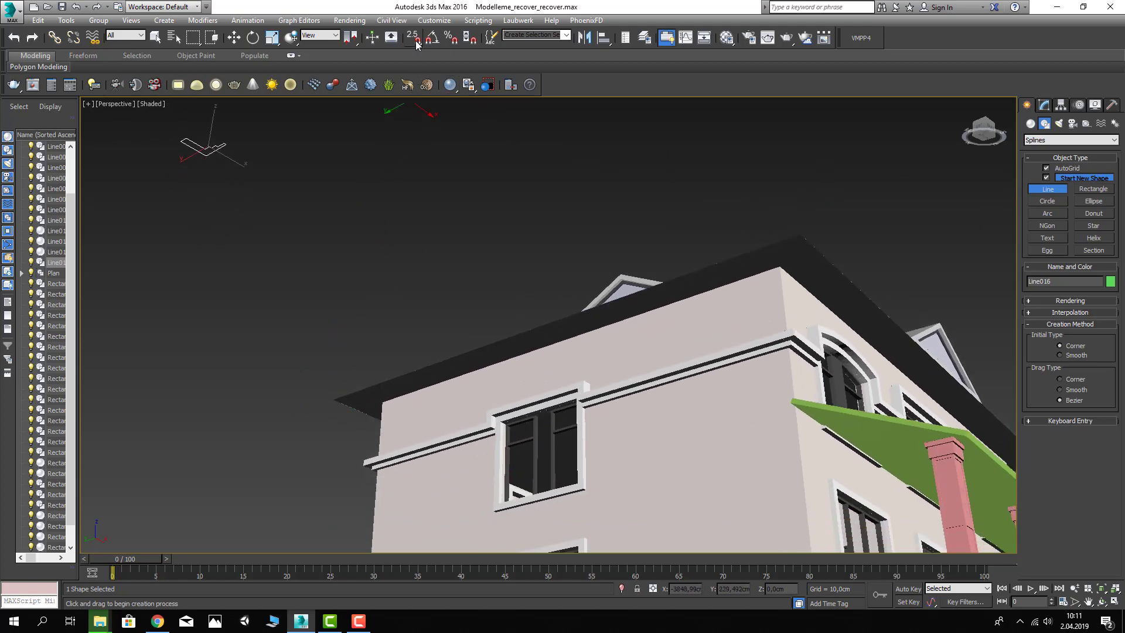
left_click(411, 97)
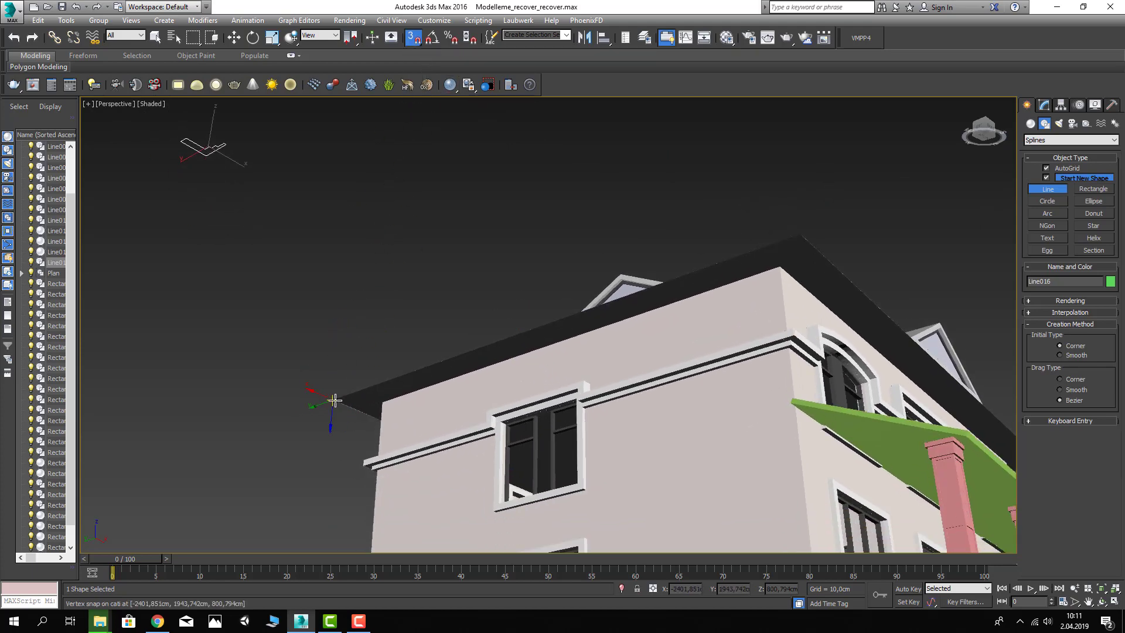
Step: Place line vertices at the first wall-top, roof and gable corners of the house
left_click(331, 403)
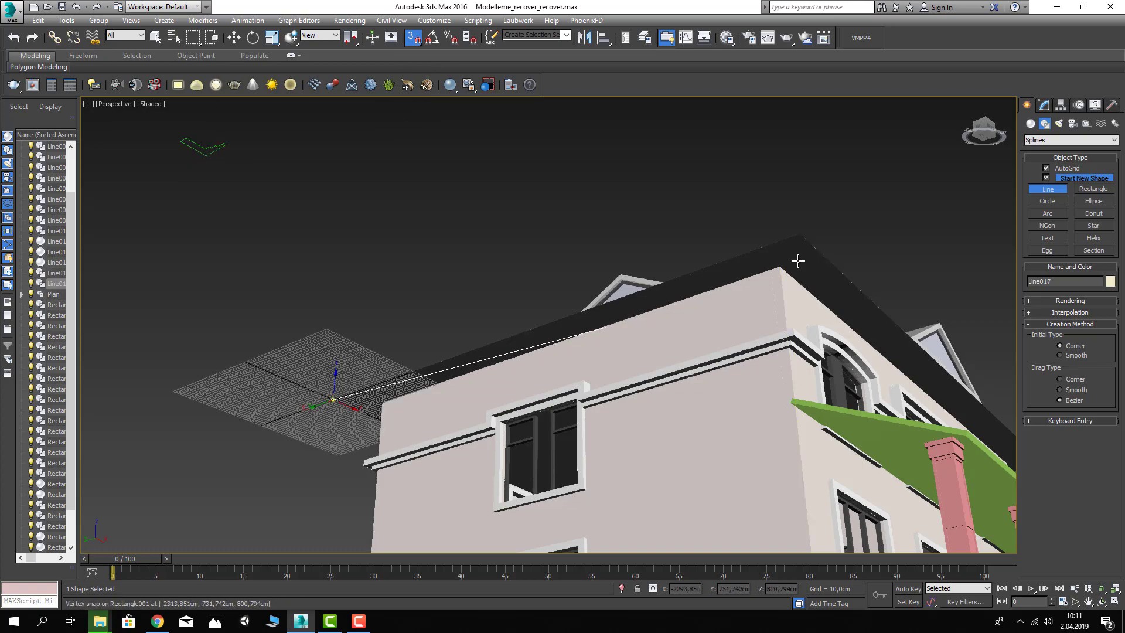
left_click(799, 234)
mouse_move(799, 233)
middle_mouse_down("alt")
mouse_move(760, 286)
mouse_move(640, 307)
middle_mouse_up("alt")
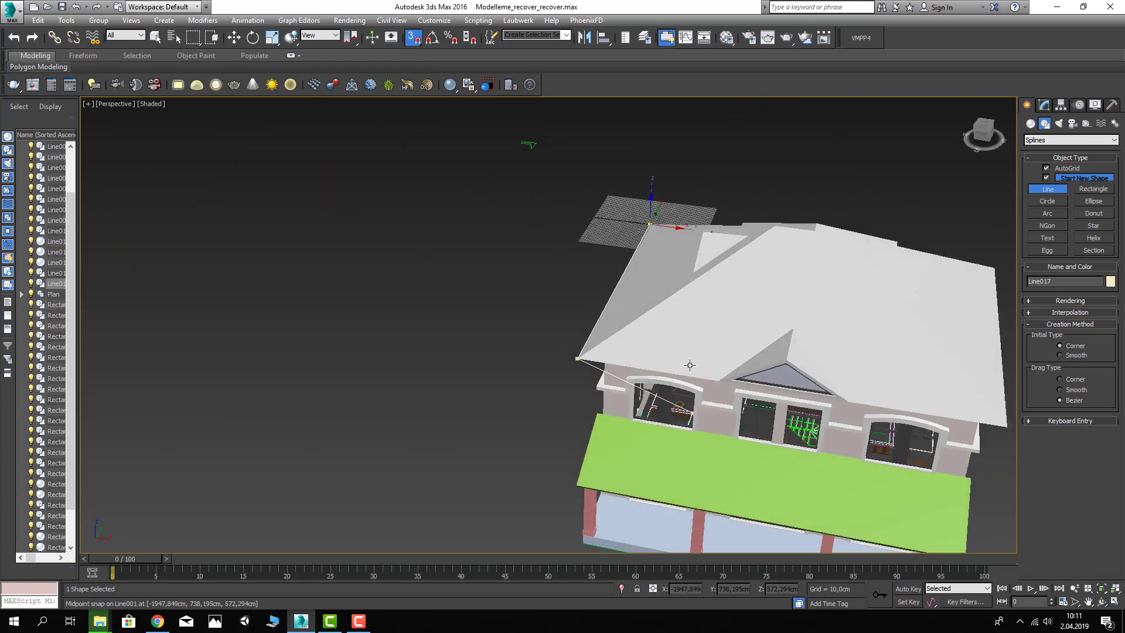
middle_click_drag(651, 208, 623, 222, "alt")
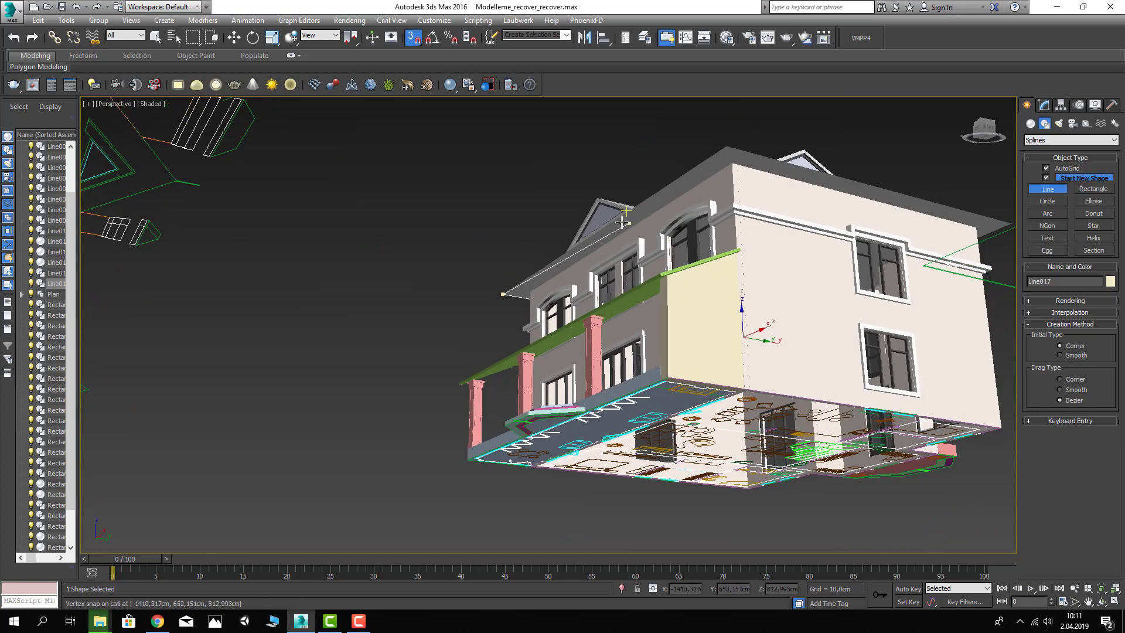
left_click(561, 260)
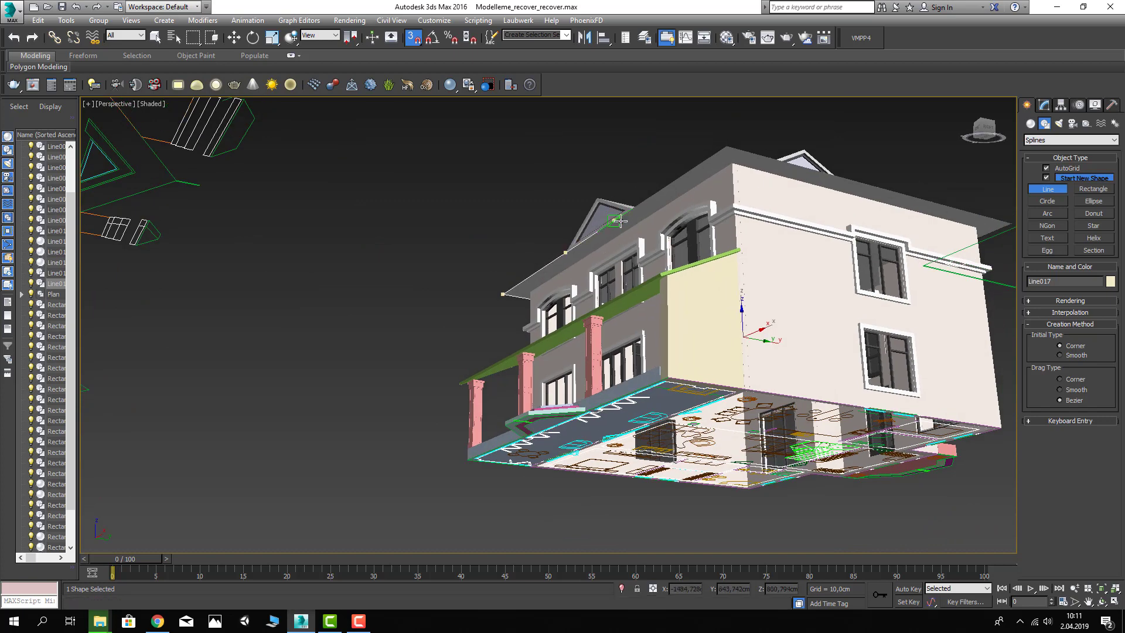
scroll(633, 207, "up", 3)
left_click(658, 192)
Step: Snap the remaining corners, end at the start point, and answer No to Close spline
middle_click_drag(761, 179, 709, 214)
scroll(669, 214, "down", 3)
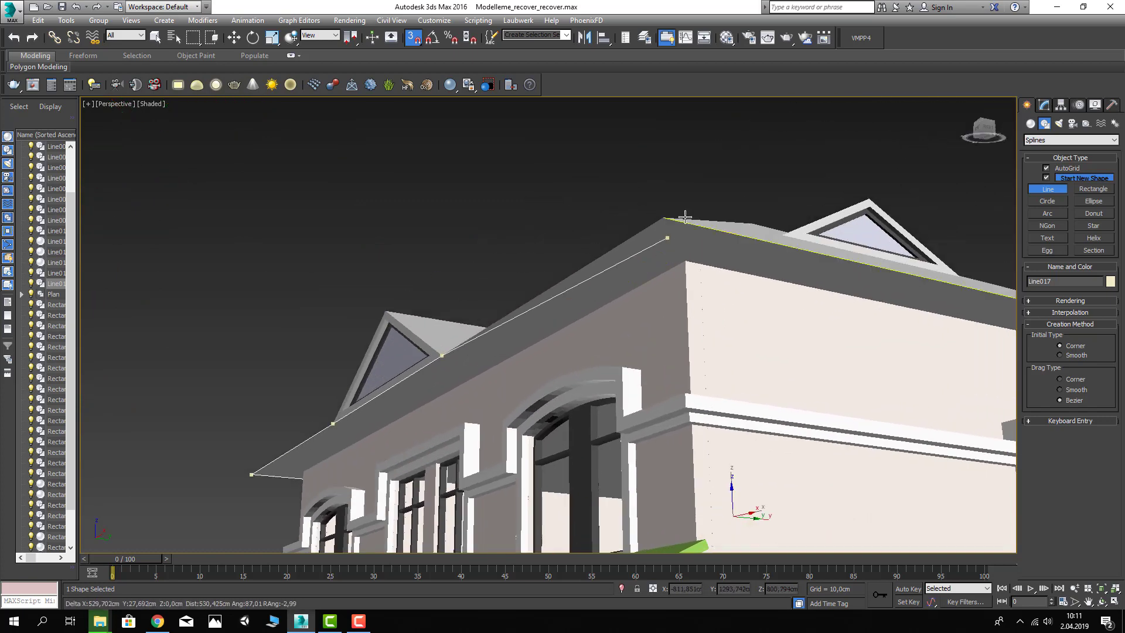
scroll(668, 214, "down", 5)
scroll(632, 205, "up", 5)
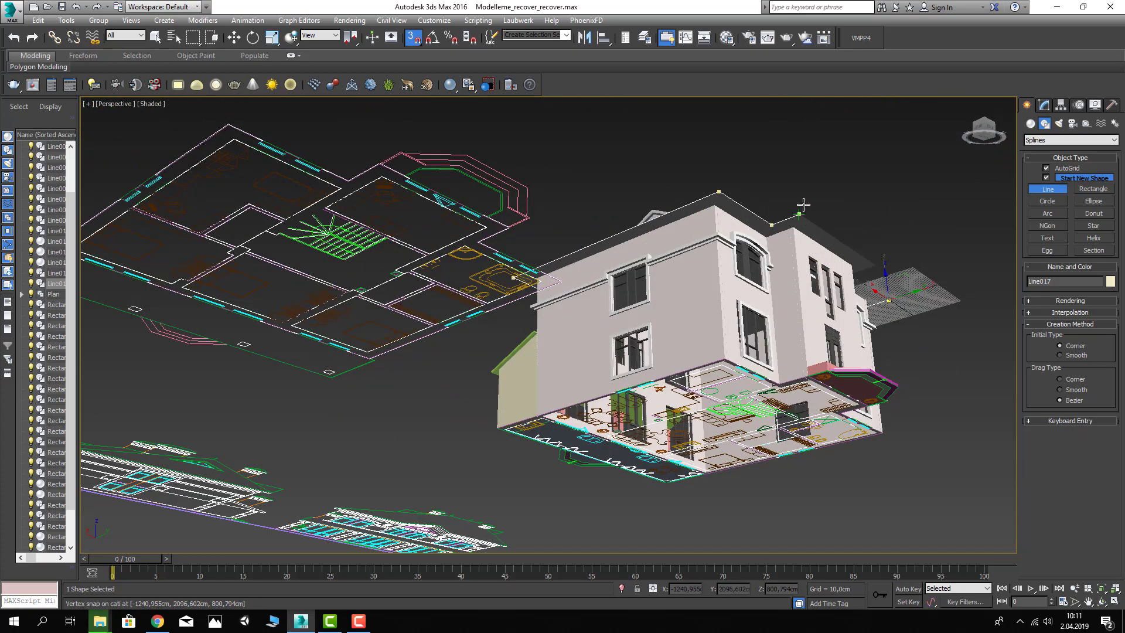
middle_click_drag(803, 205, 707, 187, "alt")
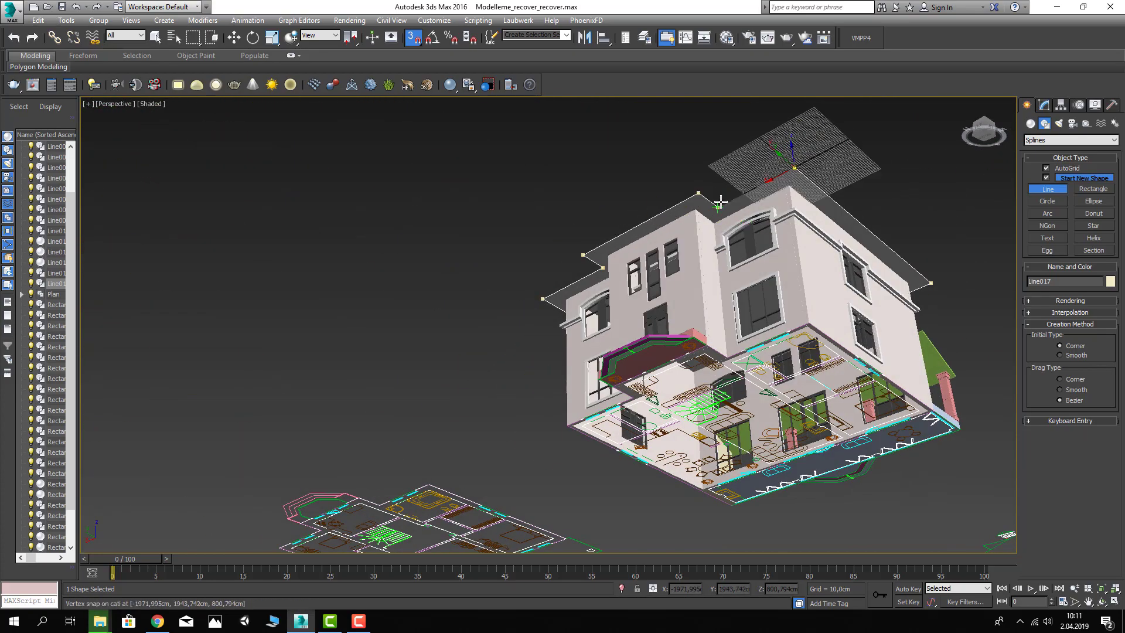
left_click(802, 210)
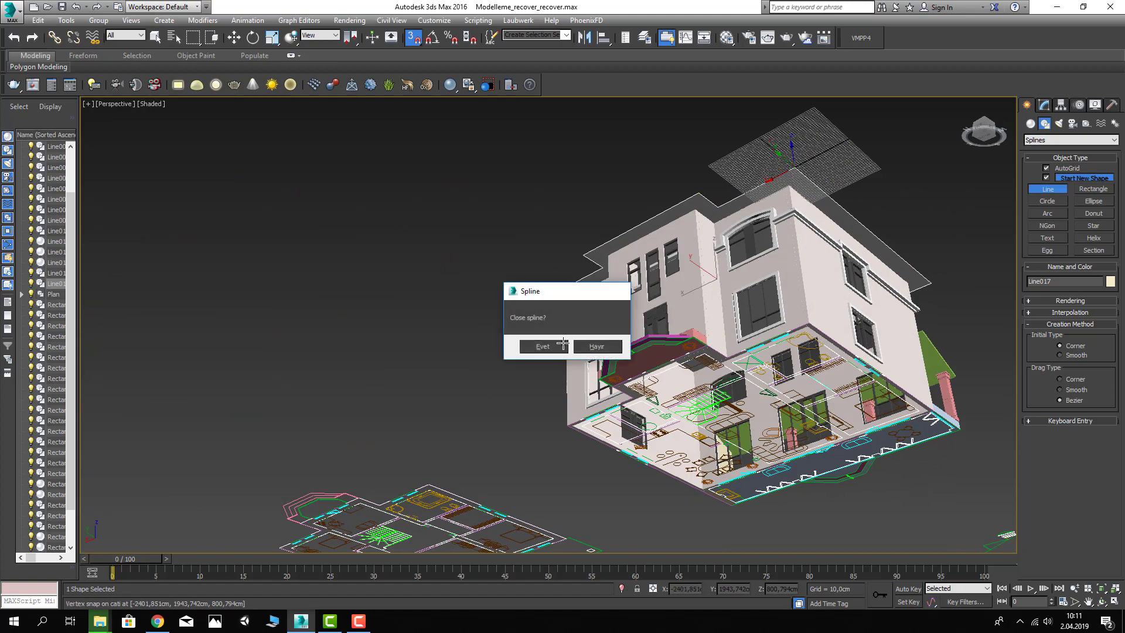
left_click(563, 343)
mouse_move(563, 342)
middle_mouse_down("alt")
mouse_move(708, 332)
mouse_move(947, 139)
middle_mouse_up("alt")
Step: Set the new line's vertices to Corner type, then leave Vertex mode
left_click(1046, 106)
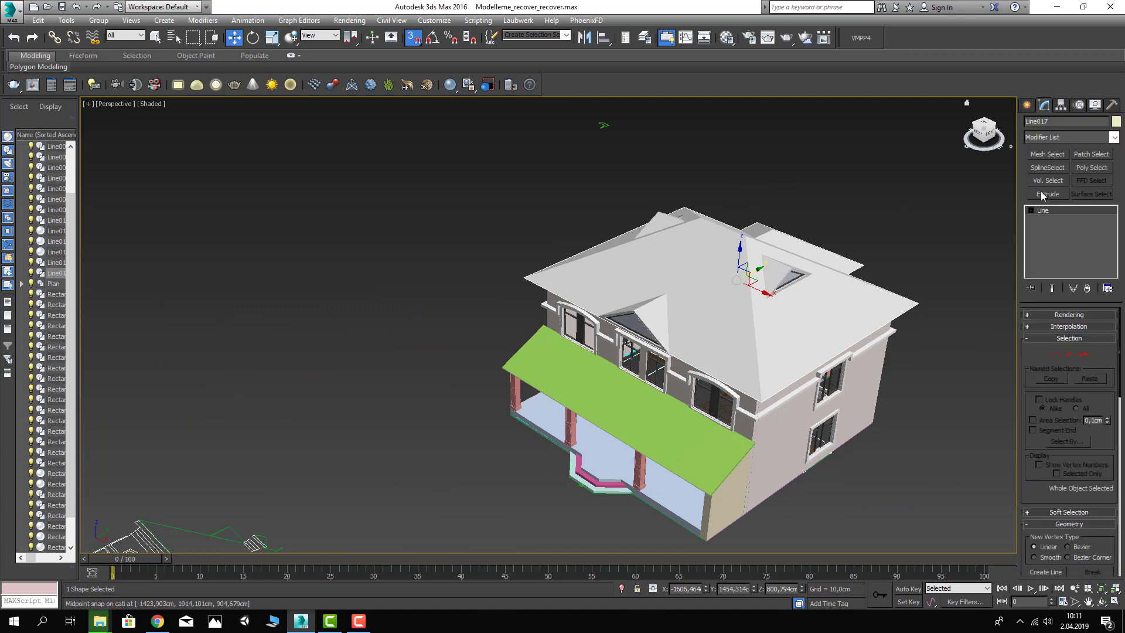
left_click(1057, 356)
scroll(795, 399, "down", 2)
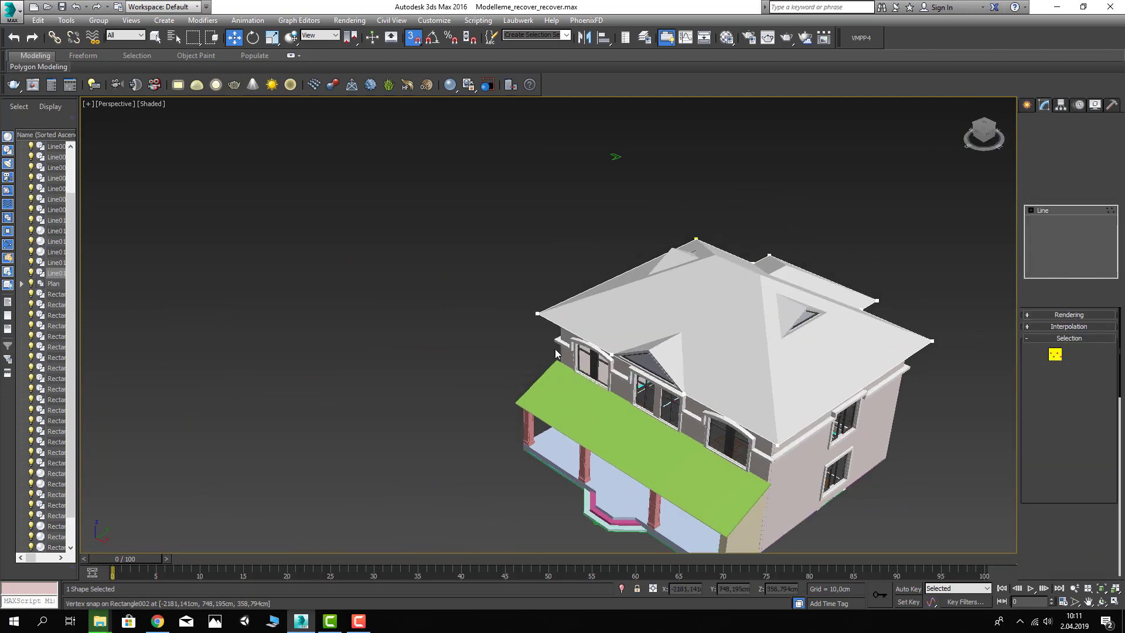
scroll(795, 398, "down", 2)
right_click(725, 337)
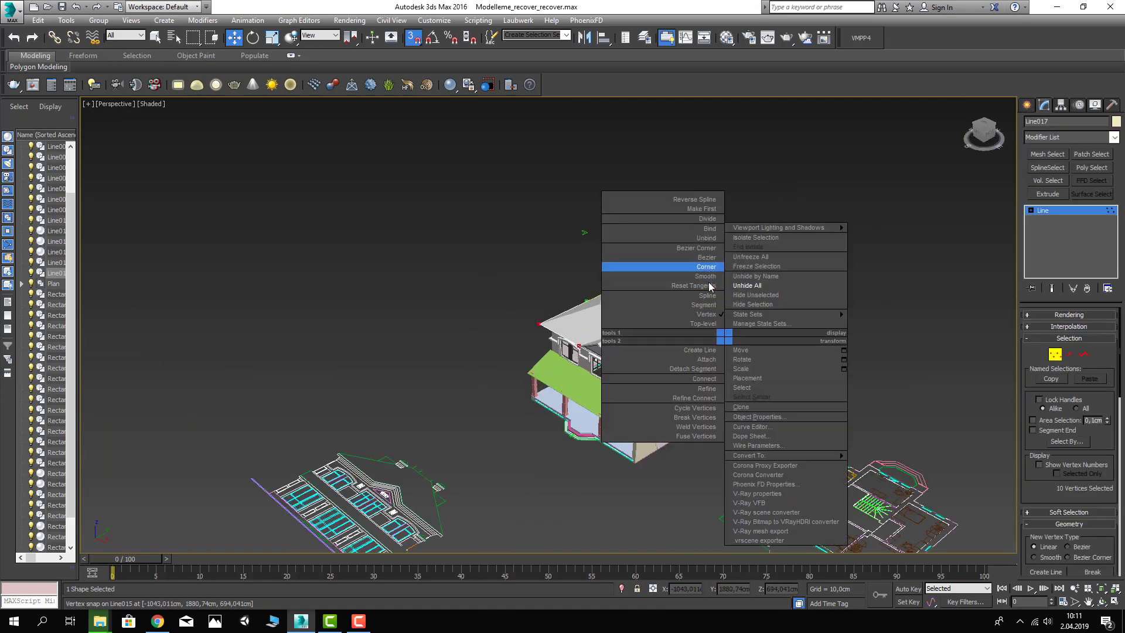
middle_click_drag(679, 266, 1004, 376, "alt")
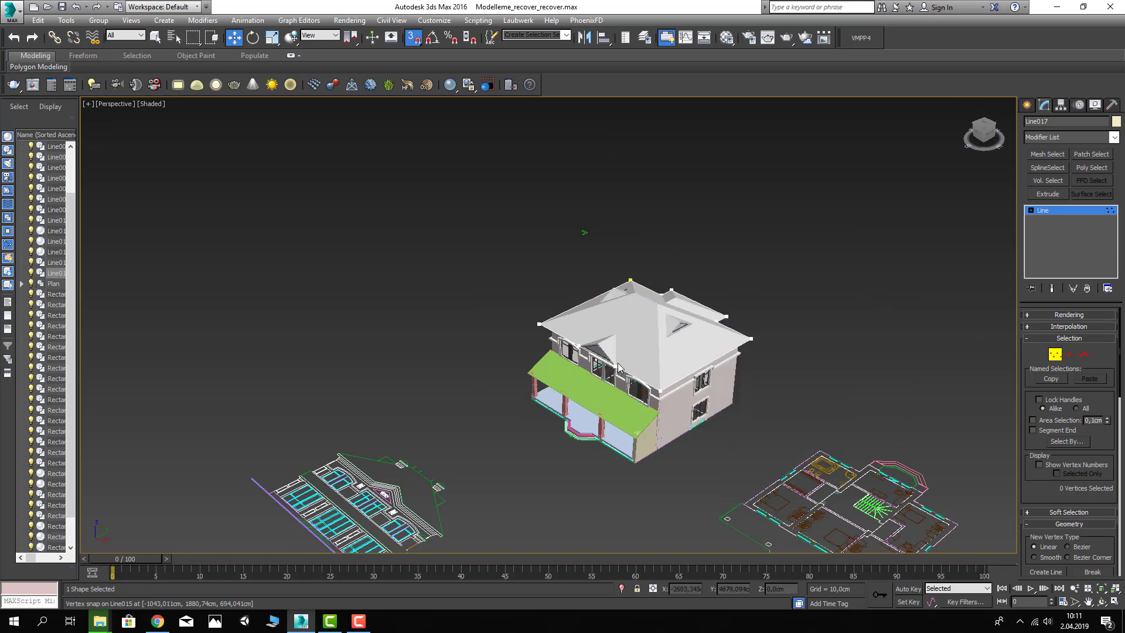
left_click(1057, 356)
middle_click_drag(880, 273, 645, 161, "alt")
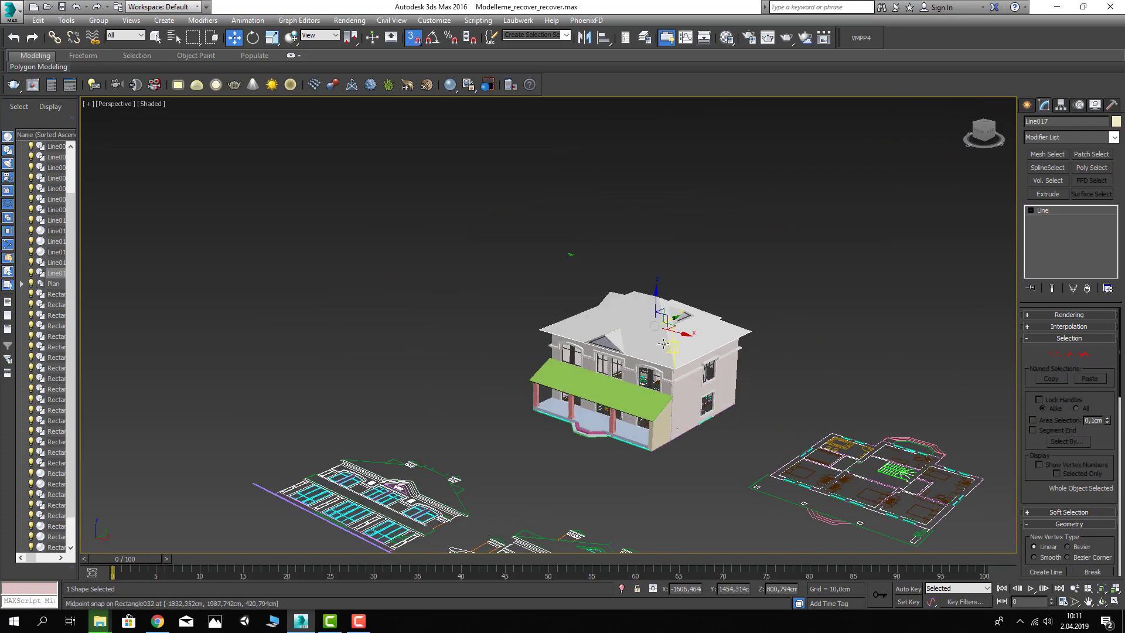
Step: Turn off Snaps and lift the Line017 outline about 400 cm up on Z
left_click(418, 41)
scroll(605, 365, "up", 3)
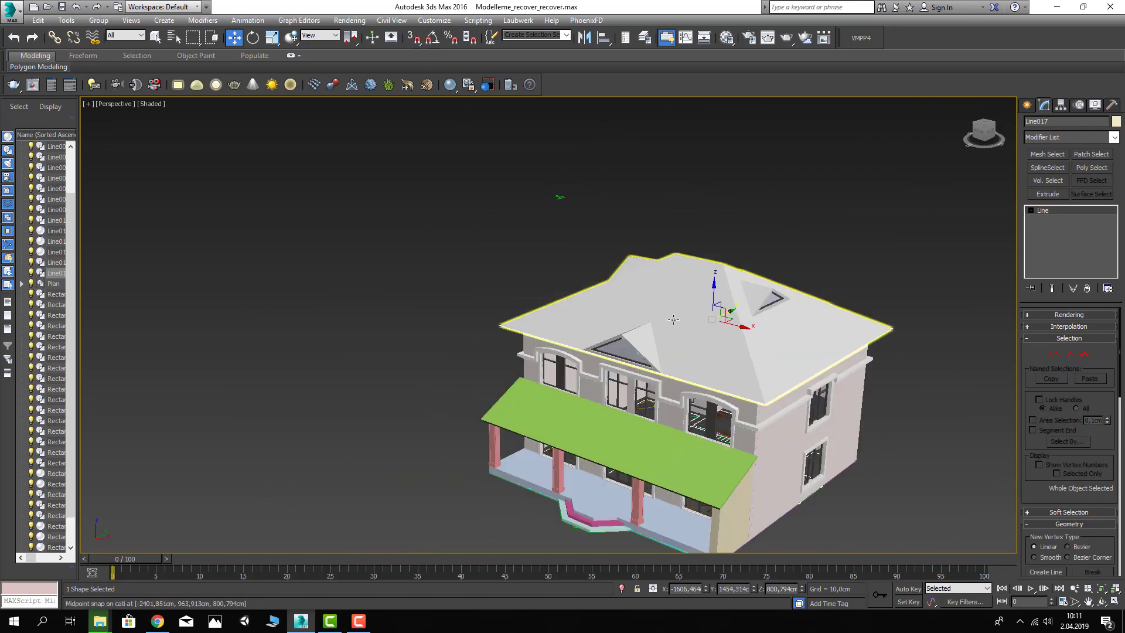
left_click_drag(712, 296, 720, 179)
mouse_move(719, 179)
middle_mouse_down("alt")
mouse_move(554, 229)
mouse_move(465, 219)
middle_mouse_up("alt")
left_click(467, 221)
Step: Raise the Line016 cornice profile to the outline's height, then reselect the outline
left_click(469, 220)
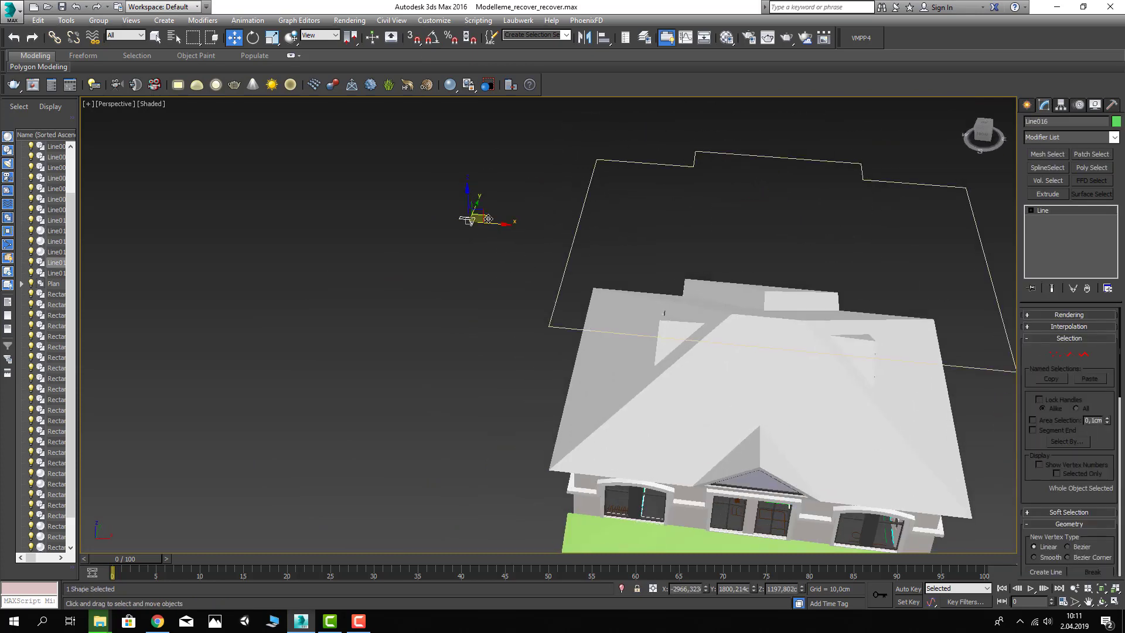
middle_click_drag(592, 256, 445, 287)
scroll(384, 267, "down", 3)
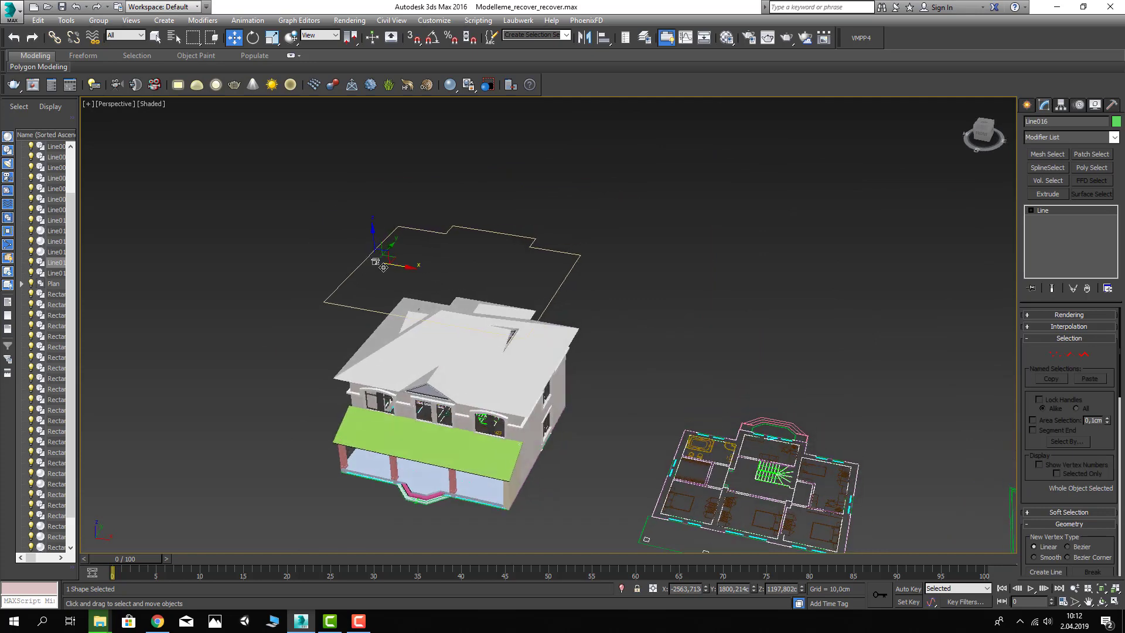
left_click_drag(374, 241, 374, 197)
scroll(395, 258, "up", 3)
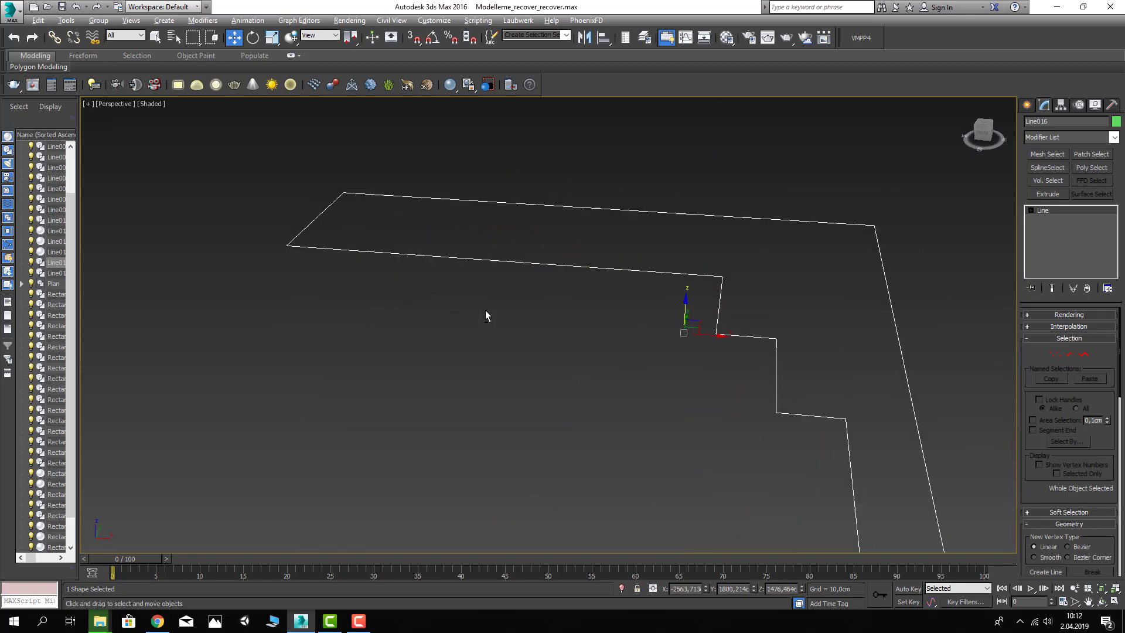
mouse_move(488, 314)
middle_mouse_down("alt")
mouse_move(636, 330)
mouse_move(521, 319)
middle_mouse_up("alt")
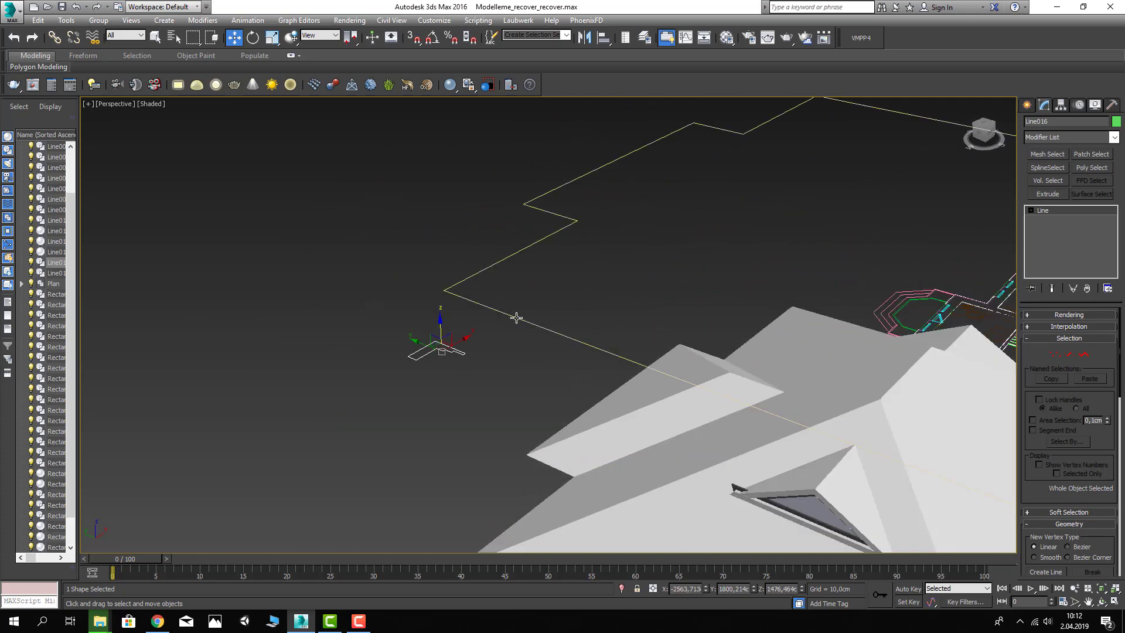
left_click(516, 318)
Step: Add a Bevel Profile modifier to the outline with Line016 as its profile
left_click(1053, 141)
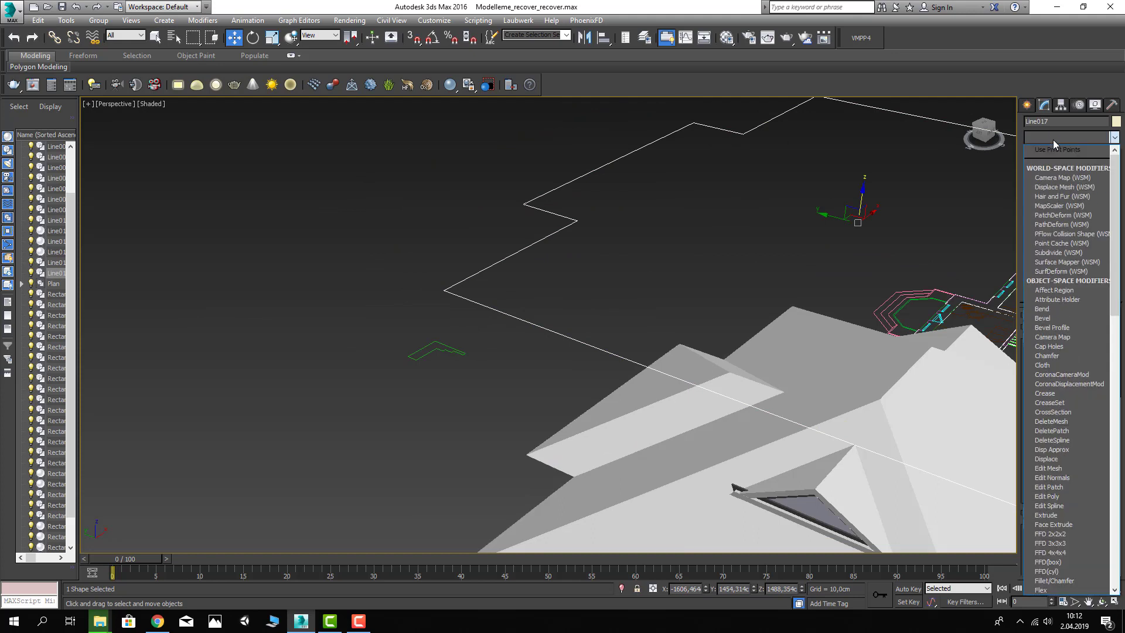
key("b")
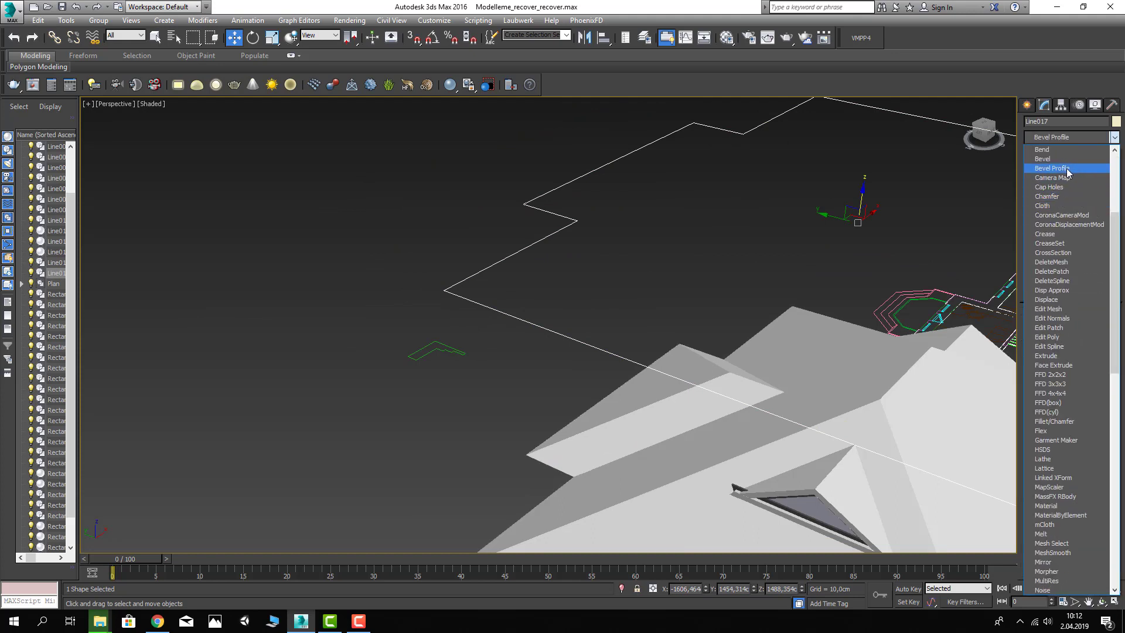
left_click(1067, 168)
left_click(1068, 345)
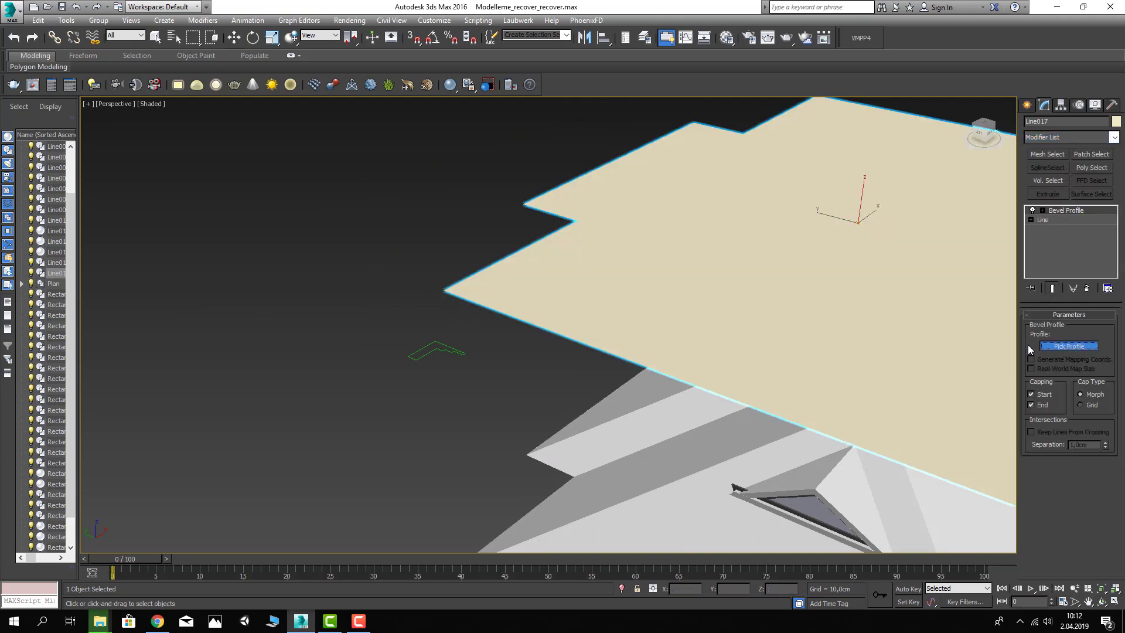
left_click(440, 354)
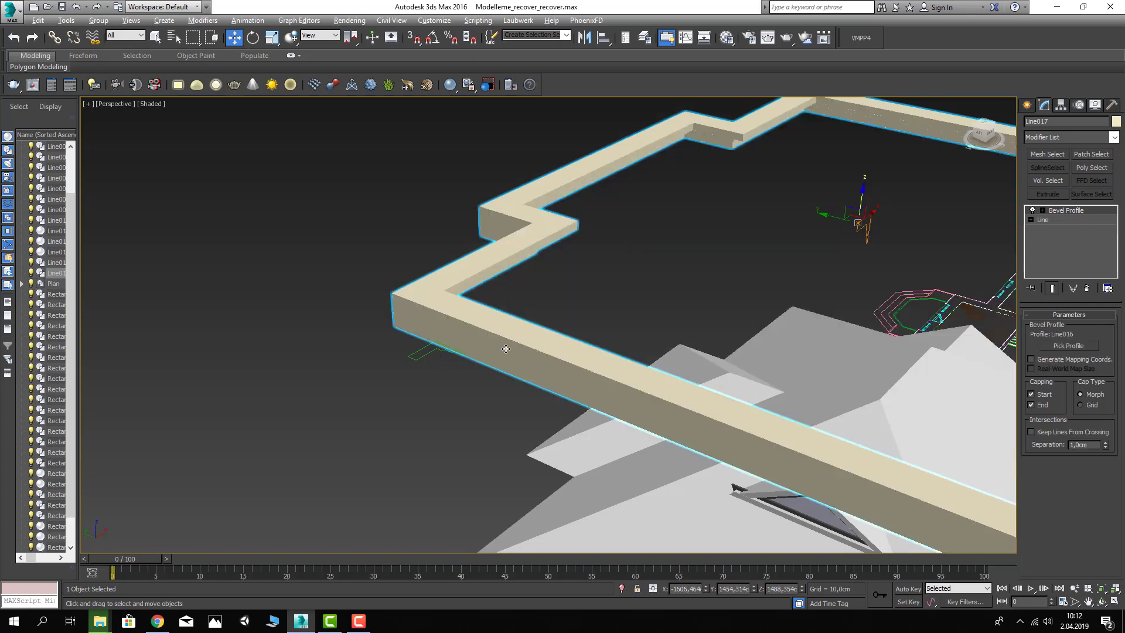
mouse_move(506, 349)
middle_mouse_down("alt")
mouse_move(472, 289)
mouse_move(431, 295)
mouse_move(628, 292)
mouse_move(504, 304)
middle_mouse_up("alt")
middle_click_drag(626, 304, 666, 292, "alt")
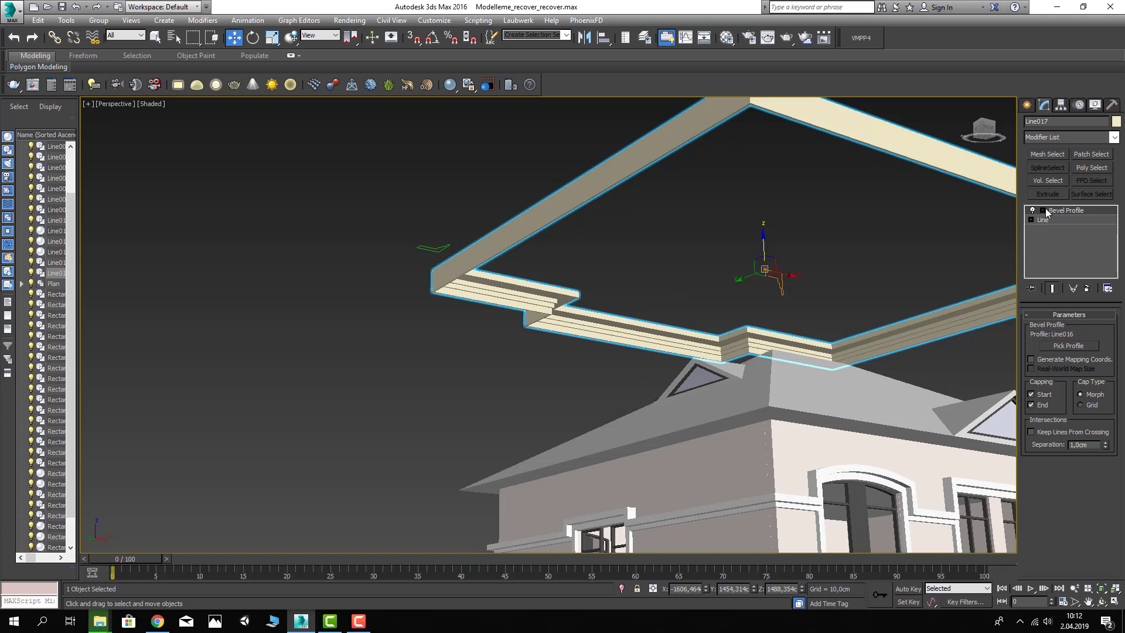
Step: Rotate the Profile Gizmo 90° about Z using the rotate type-in
left_click(1073, 221)
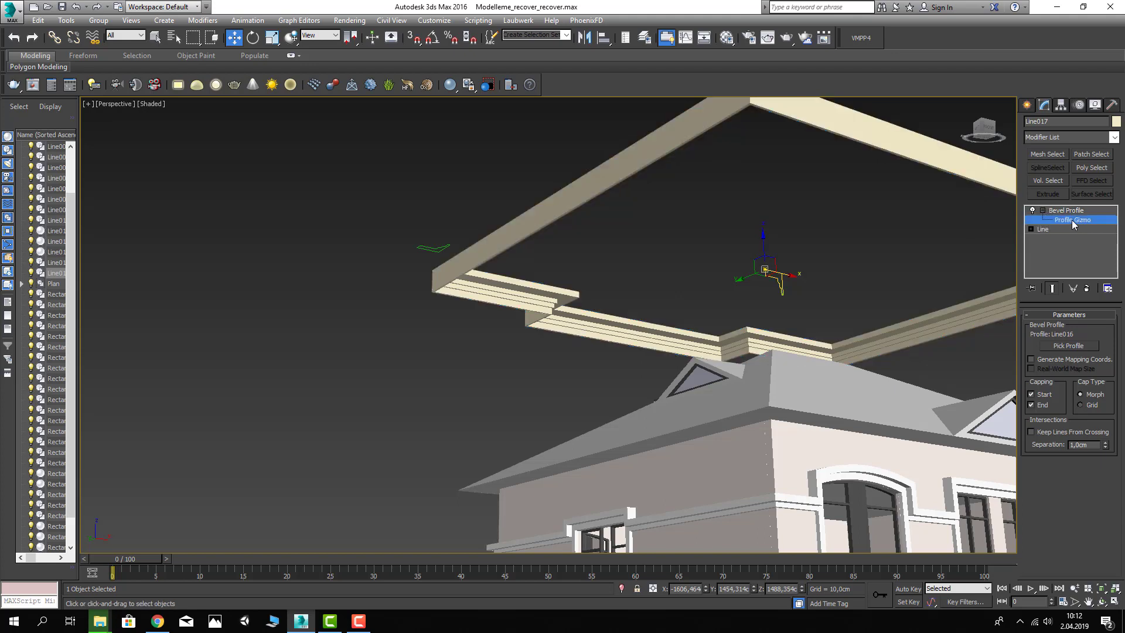
right_click(250, 42)
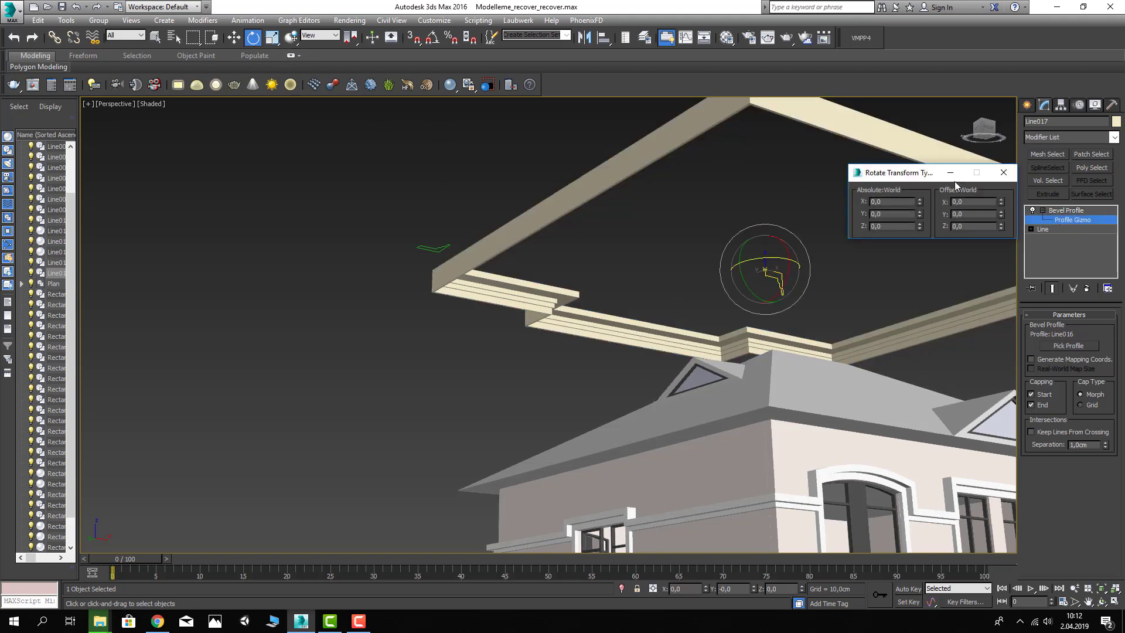
type("90")
key("Return")
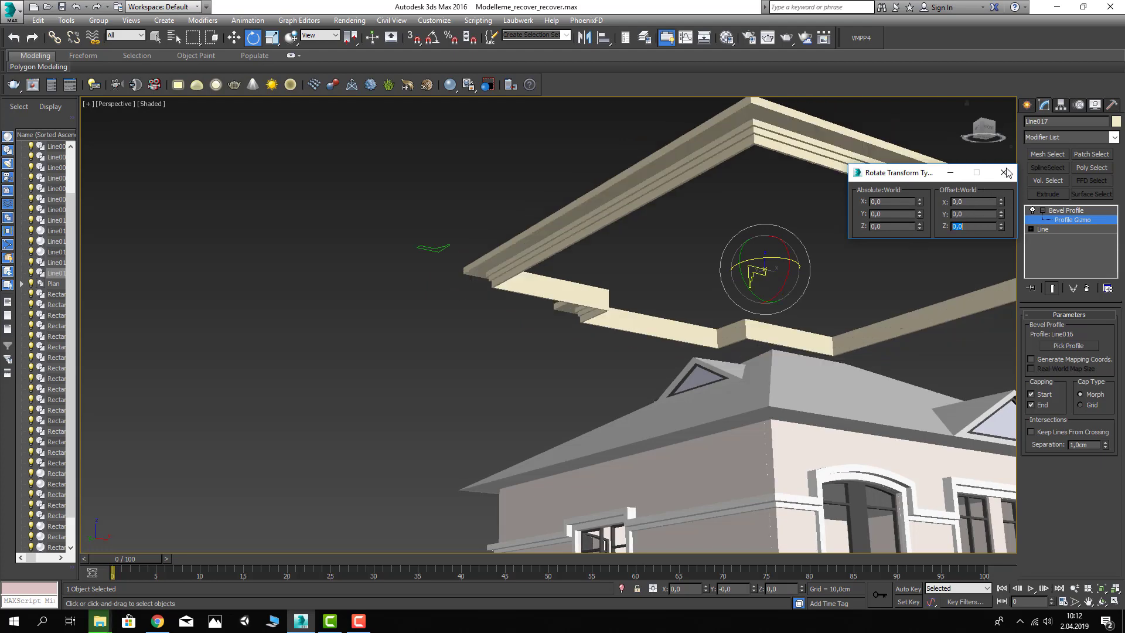
left_click(1004, 173)
mouse_move(794, 353)
middle_mouse_down("alt")
mouse_move(737, 353)
mouse_move(767, 369)
middle_mouse_up("alt")
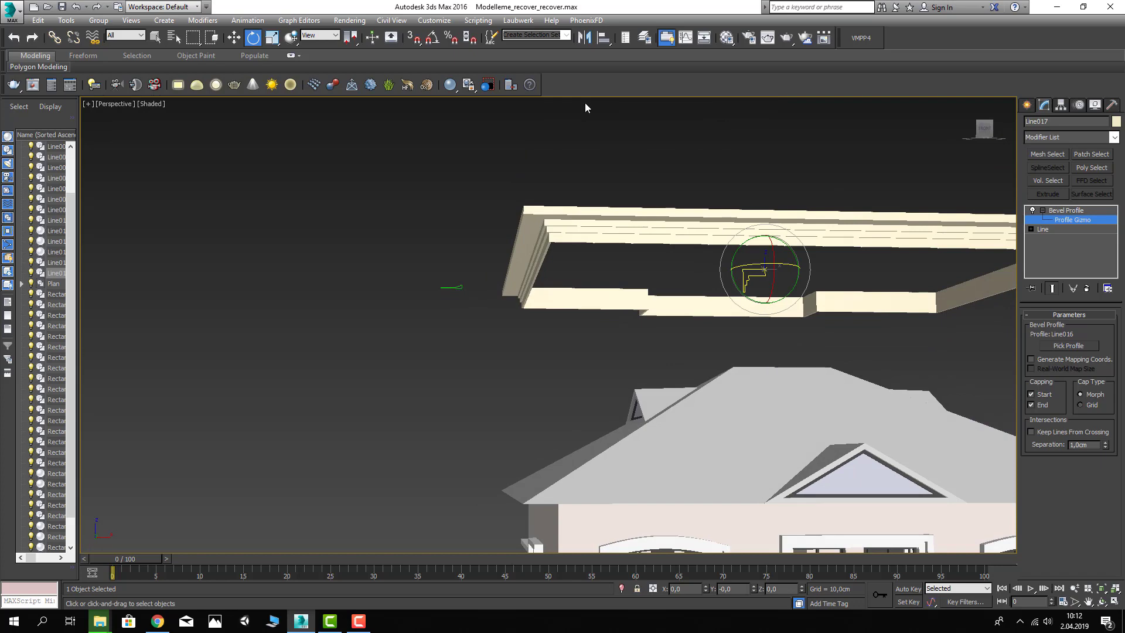
Step: Move the finished cornice down onto the house eaves
left_click(1082, 219)
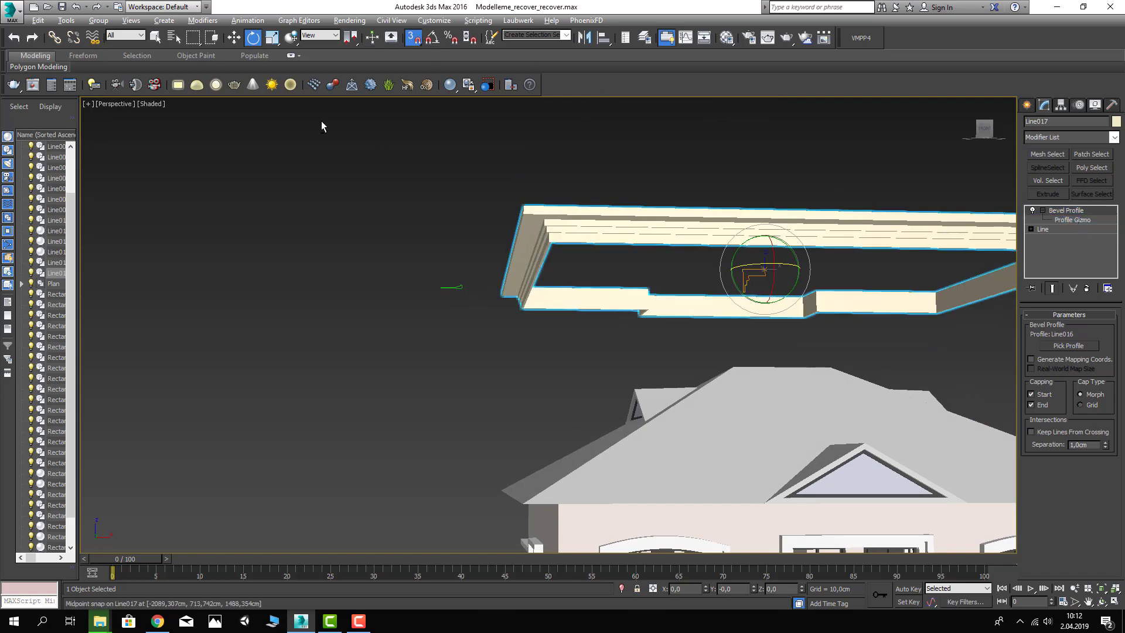
middle_click_drag(322, 121, 643, 126, "alt")
key("w")
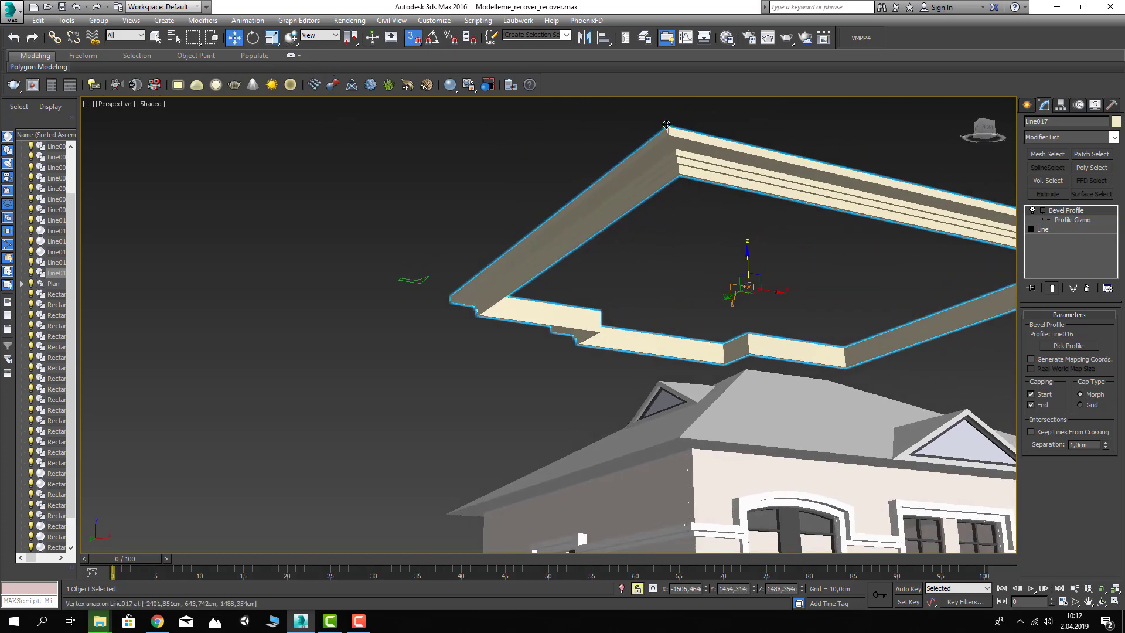
left_click_drag(666, 125, 638, 306)
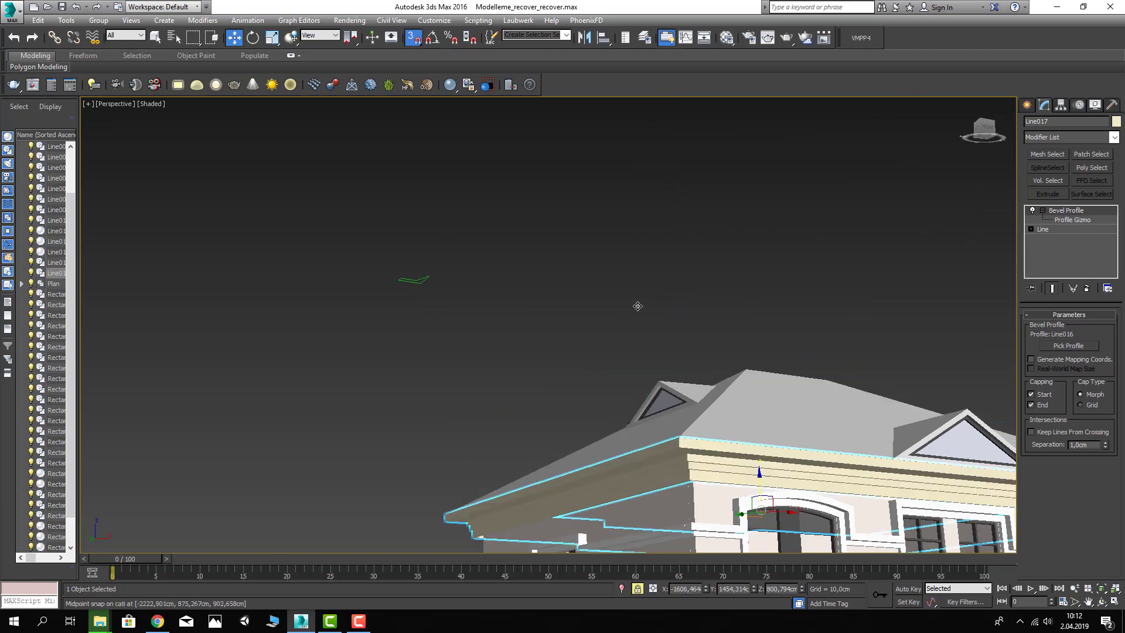
left_click(610, 273)
scroll(601, 258, "down", 5)
mouse_move(604, 287)
middle_mouse_down("alt")
mouse_move(527, 296)
mouse_move(619, 301)
mouse_move(480, 242)
middle_mouse_up("alt")
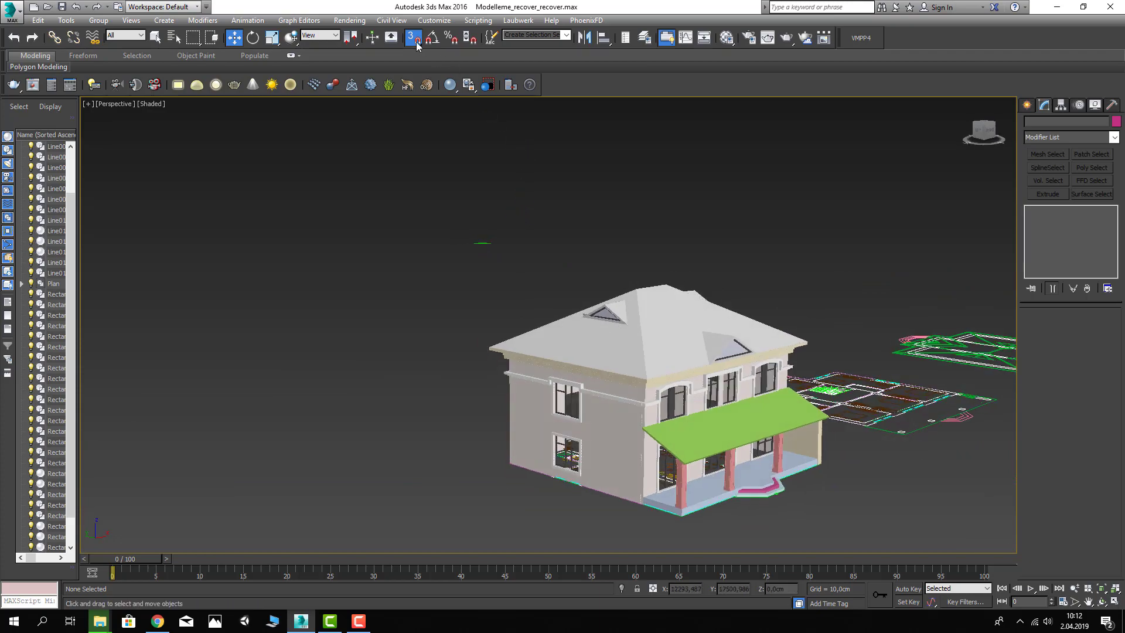
Step: Select the Line016 profile and pick two of its vertices in Vertex mode
scroll(497, 173, "down", 3)
middle_click_drag(500, 249, 276, 374, "alt")
scroll(276, 374, "up", 4)
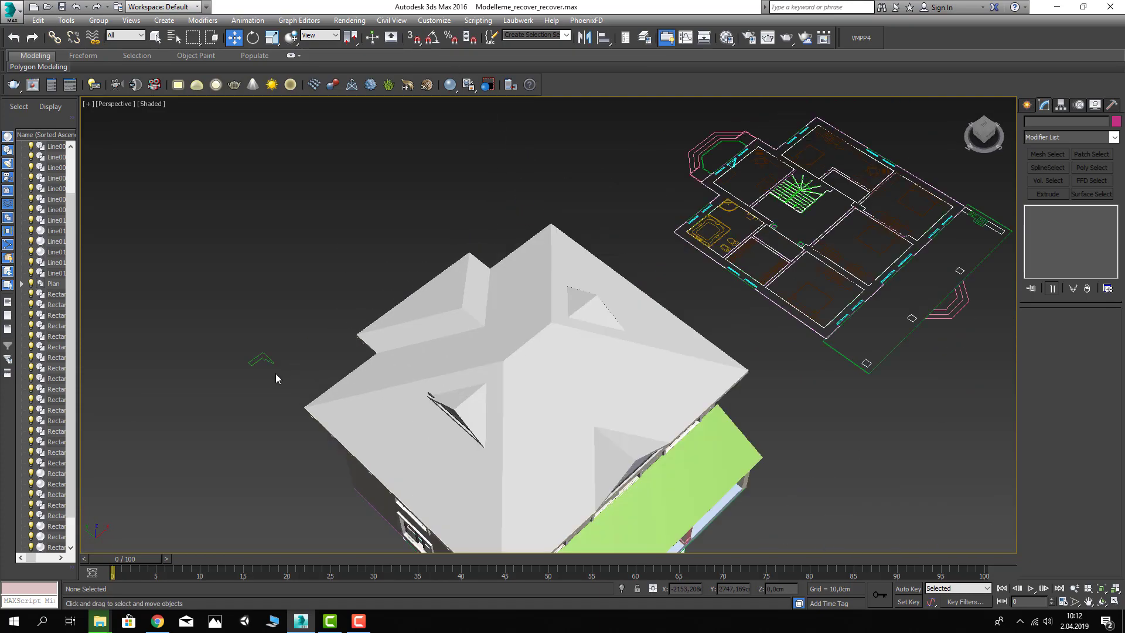
scroll(359, 285, "up", 2)
left_click(361, 283)
mouse_move(361, 282)
middle_mouse_down("alt")
mouse_move(382, 243)
mouse_move(404, 304)
mouse_move(461, 276)
middle_mouse_up("alt")
left_click(1052, 354)
scroll(387, 247, "up", 4)
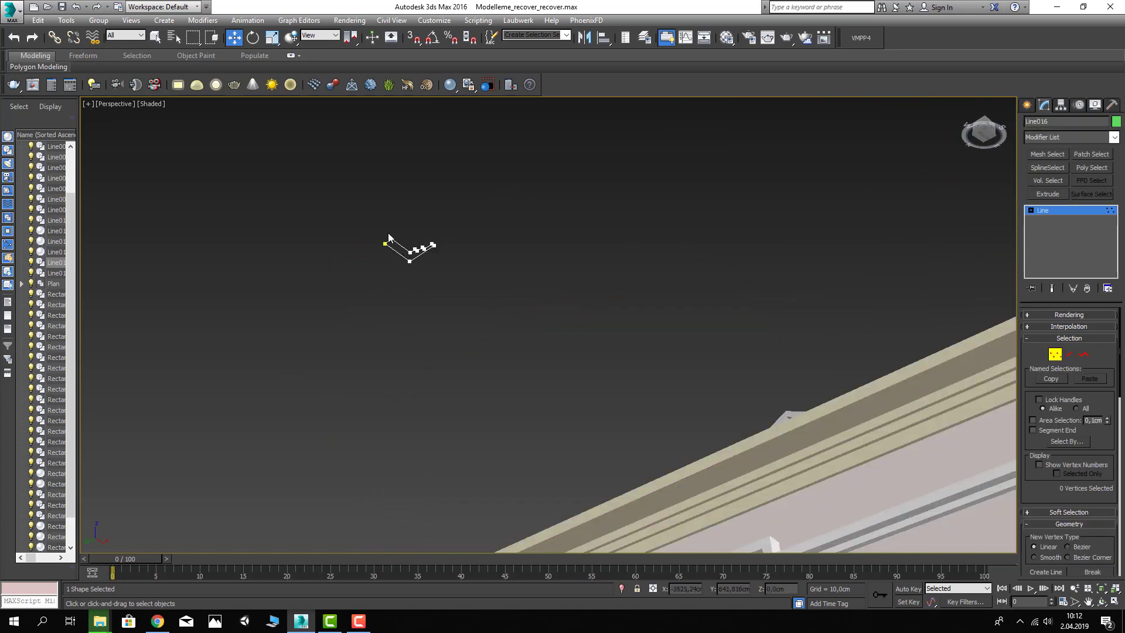
left_click_drag(372, 221, 409, 265)
scroll(409, 266, "down", 3)
mouse_move(410, 266)
middle_mouse_down("alt")
mouse_move(467, 281)
mouse_move(467, 261)
middle_mouse_up("alt")
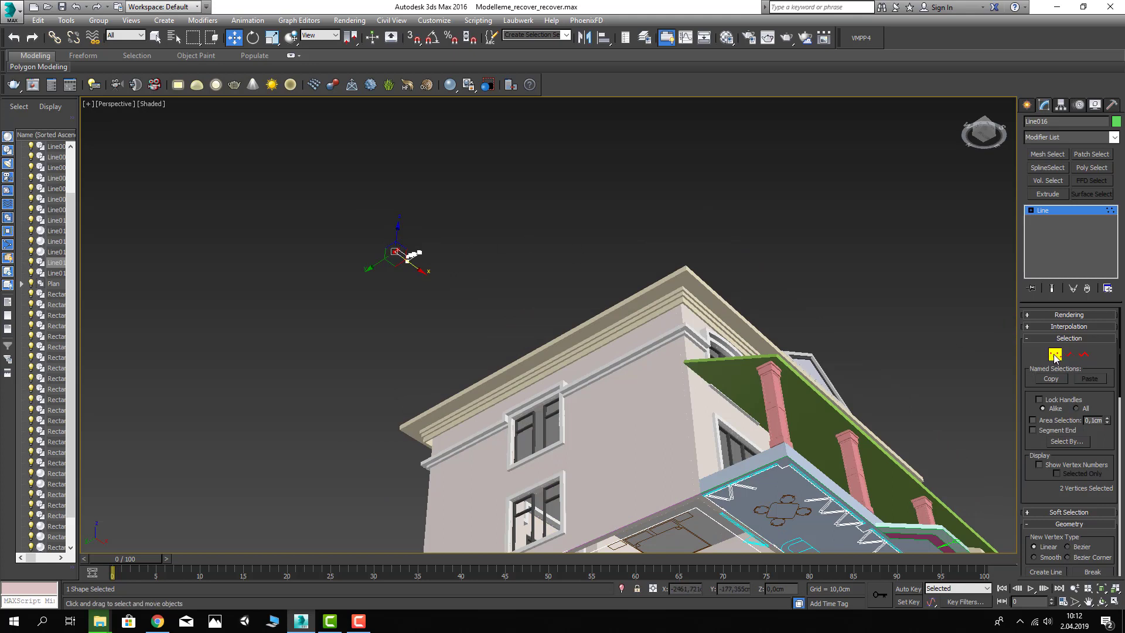
left_click(1055, 354)
Step: Delete the Line016 profile shape, then undo the deletion
left_click(455, 269)
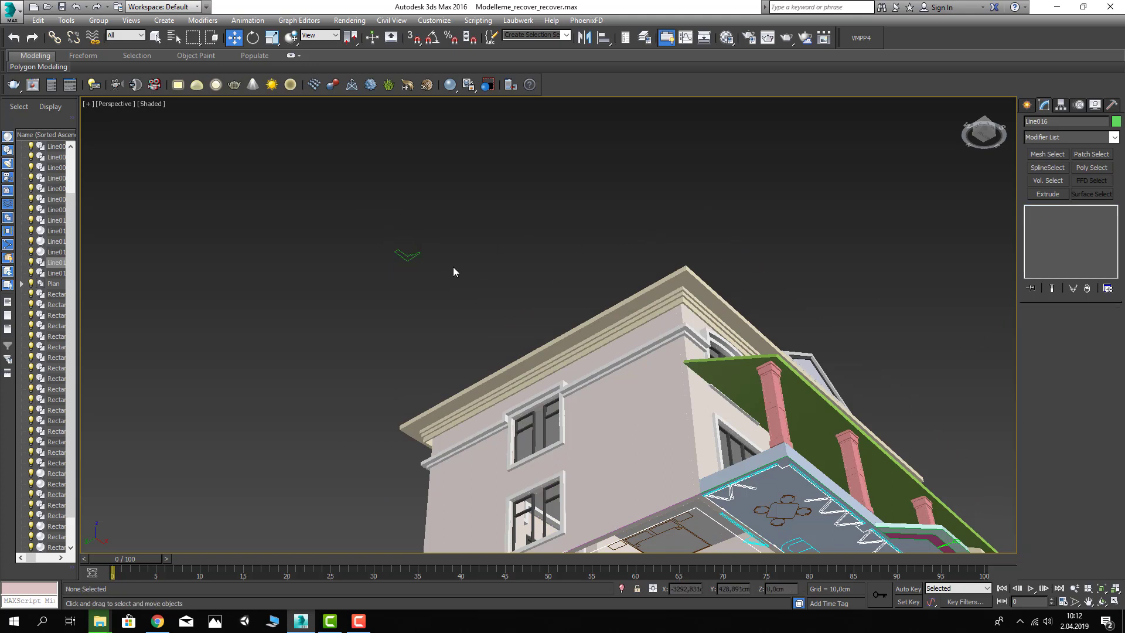
left_click(414, 253)
key("Delete")
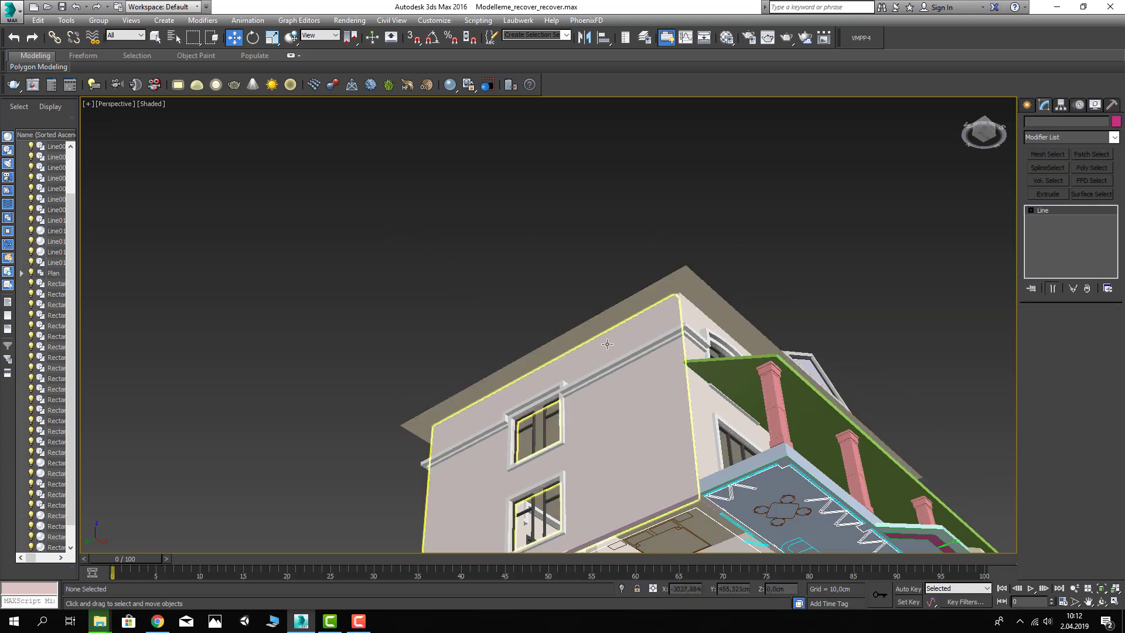
key("ctrl+z")
mouse_move(607, 344)
middle_mouse_down("alt")
mouse_move(578, 296)
mouse_move(568, 317)
mouse_move(583, 269)
middle_mouse_up("alt")
key("ctrl+z")
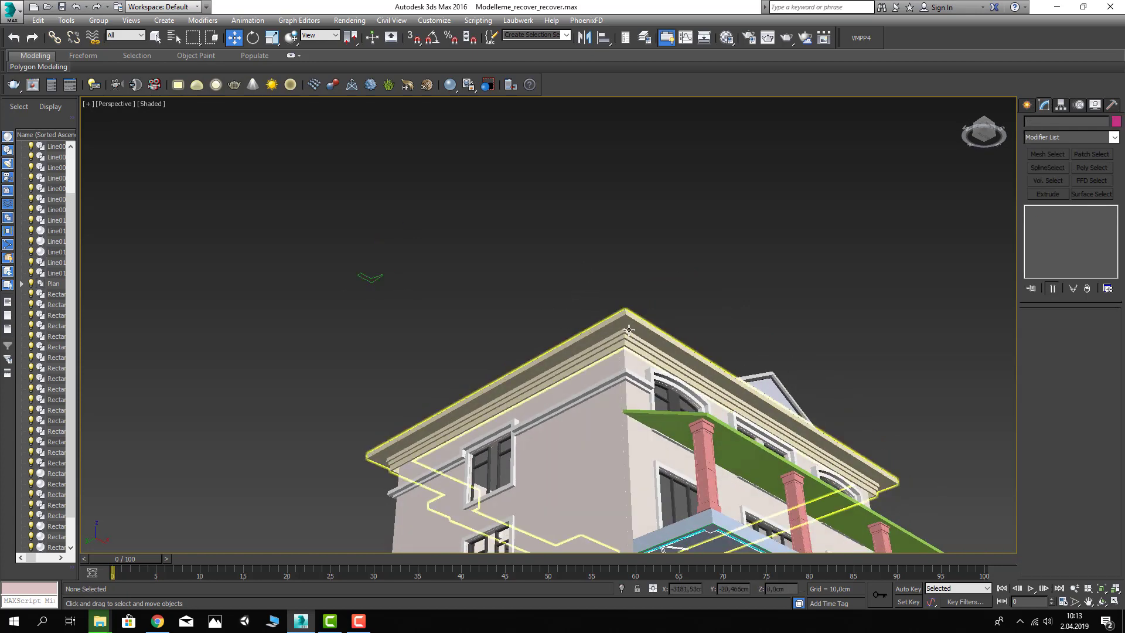
mouse_move(615, 381)
middle_mouse_down("alt")
mouse_move(643, 369)
mouse_move(613, 376)
middle_mouse_up("alt")
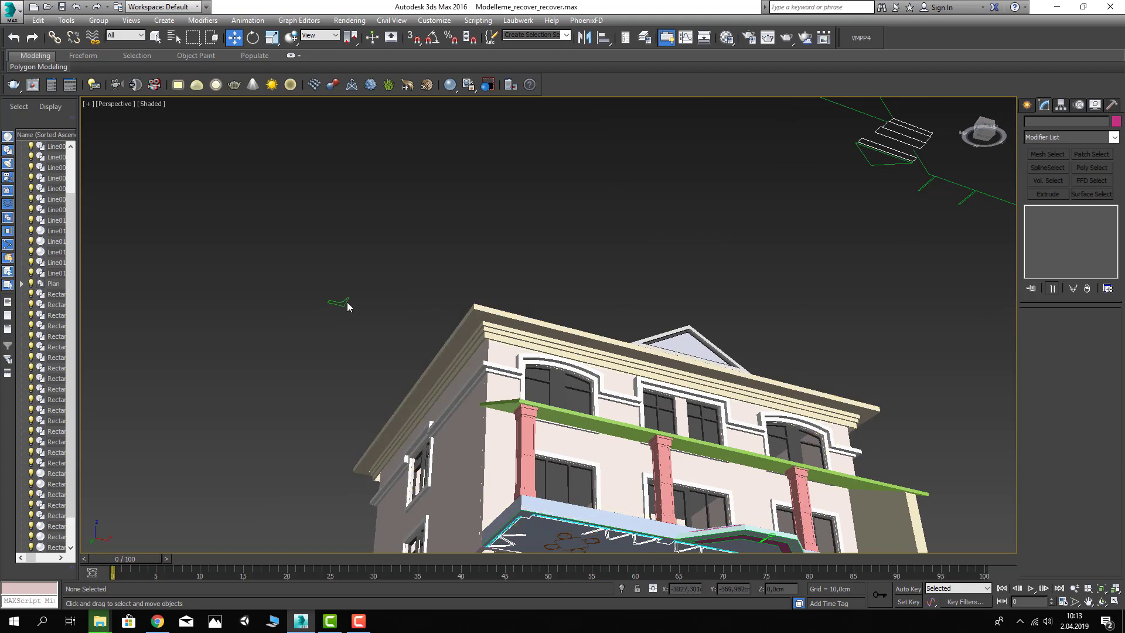
Step: Convert the cornice to an Editable Poly from the quad menu
left_click(482, 319)
right_click(486, 317)
mouse_move(511, 435)
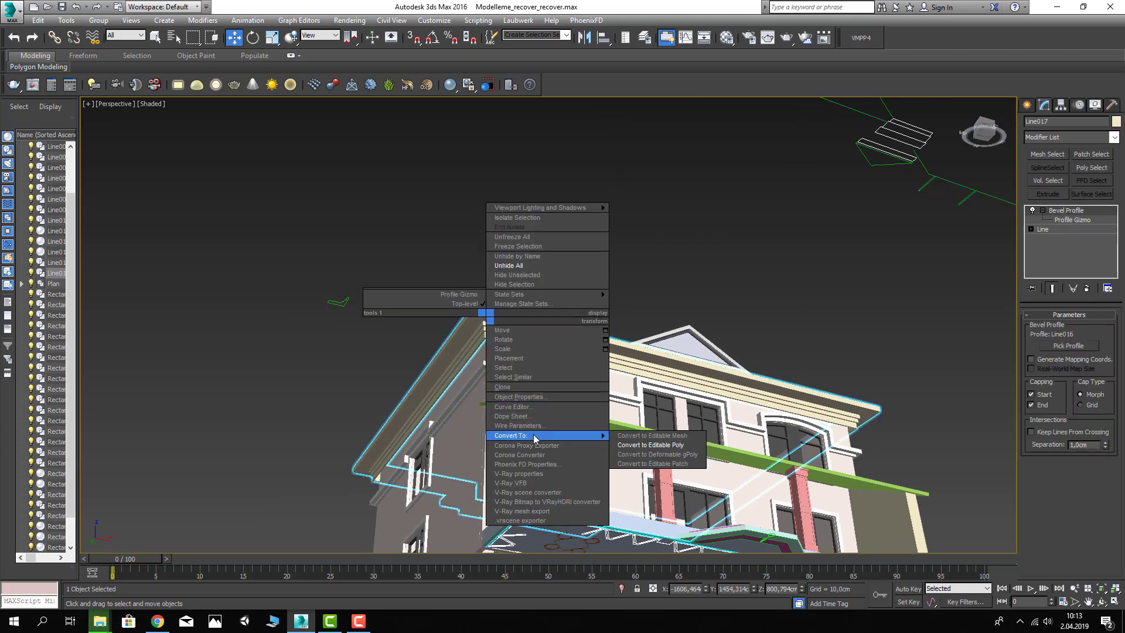
left_click(636, 444)
left_click(343, 291)
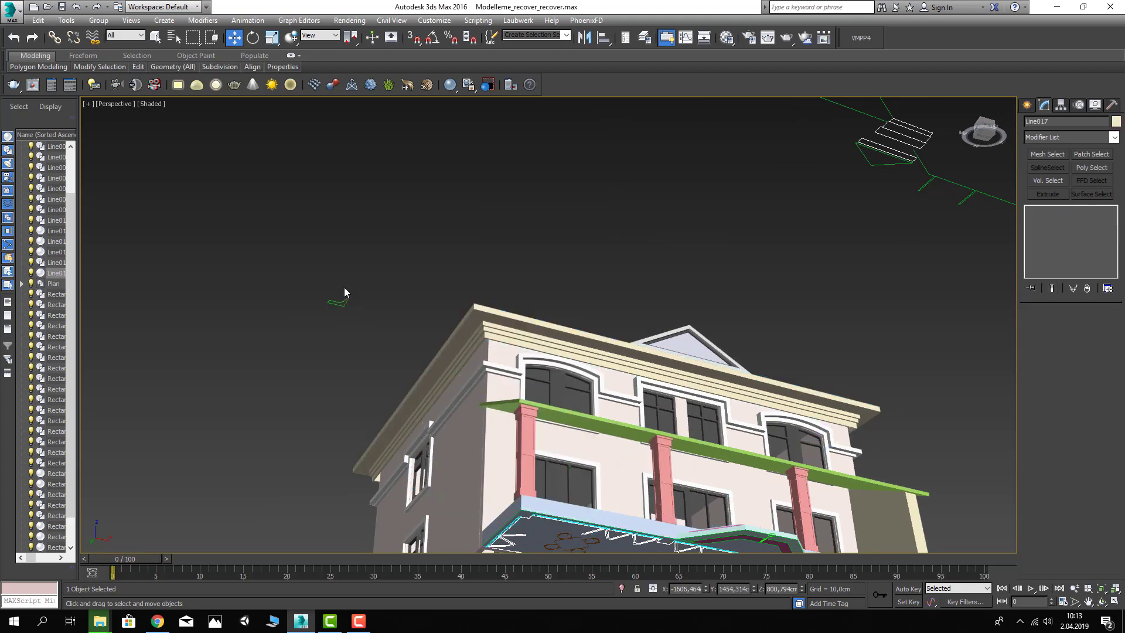
left_click_drag(299, 283, 393, 326)
left_click(393, 326)
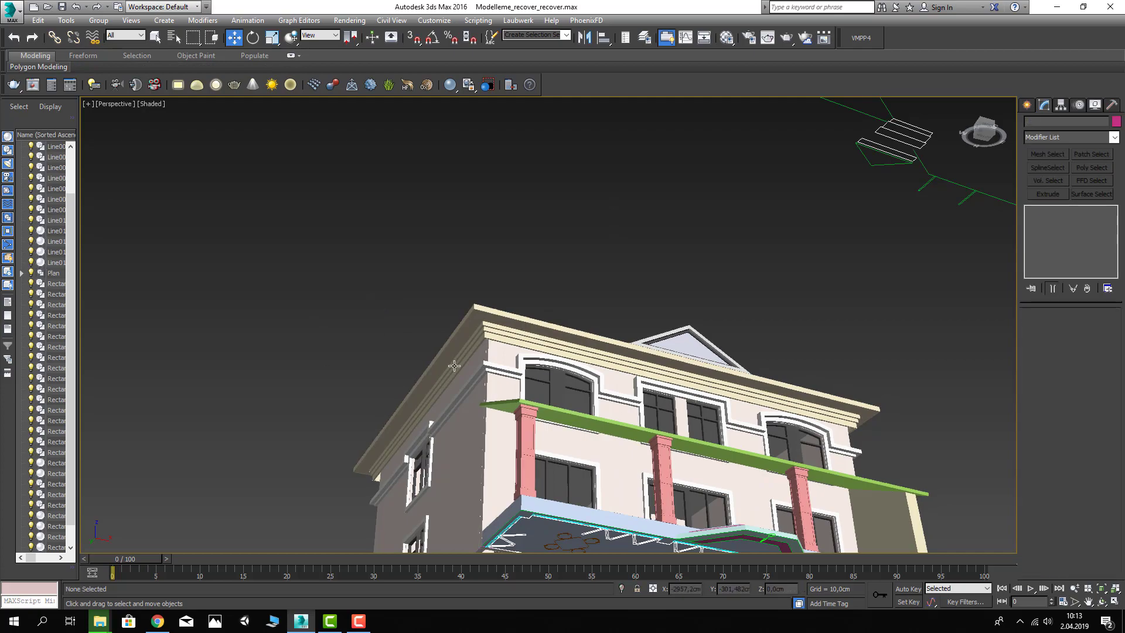
middle_click_drag(392, 326, 566, 350, "alt")
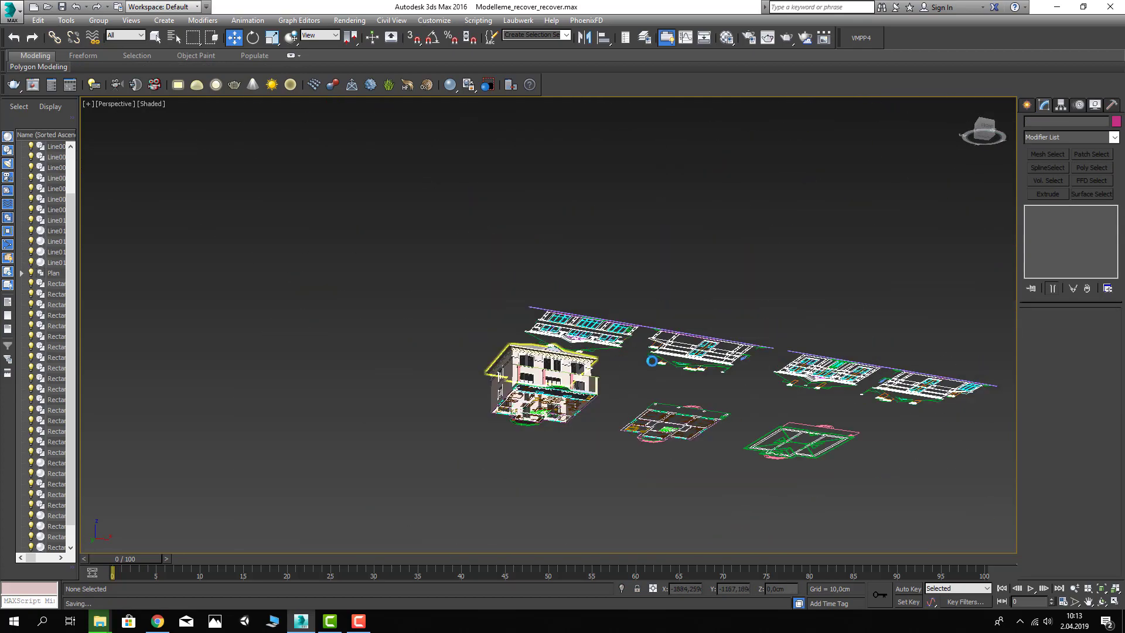
middle_click_drag(651, 362, 661, 365, "alt")
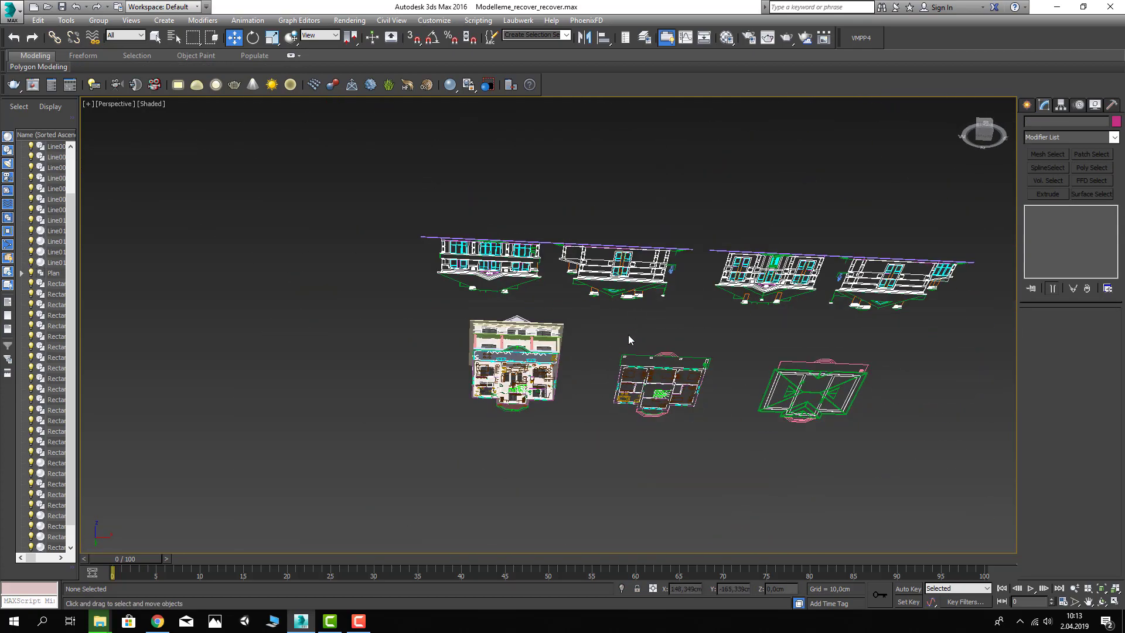
Step: Orbit the Perspective view down to the front gable and select the roof object 'cati'
key("t")
scroll(634, 367, "down", 2)
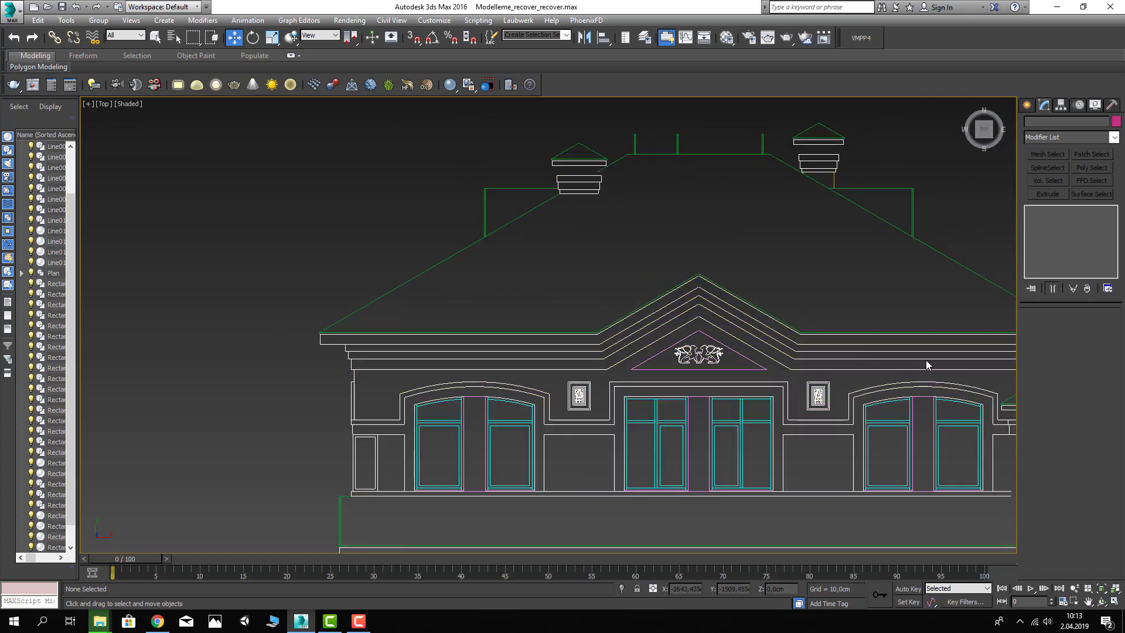
middle_click_drag(885, 361, 654, 354)
key("p")
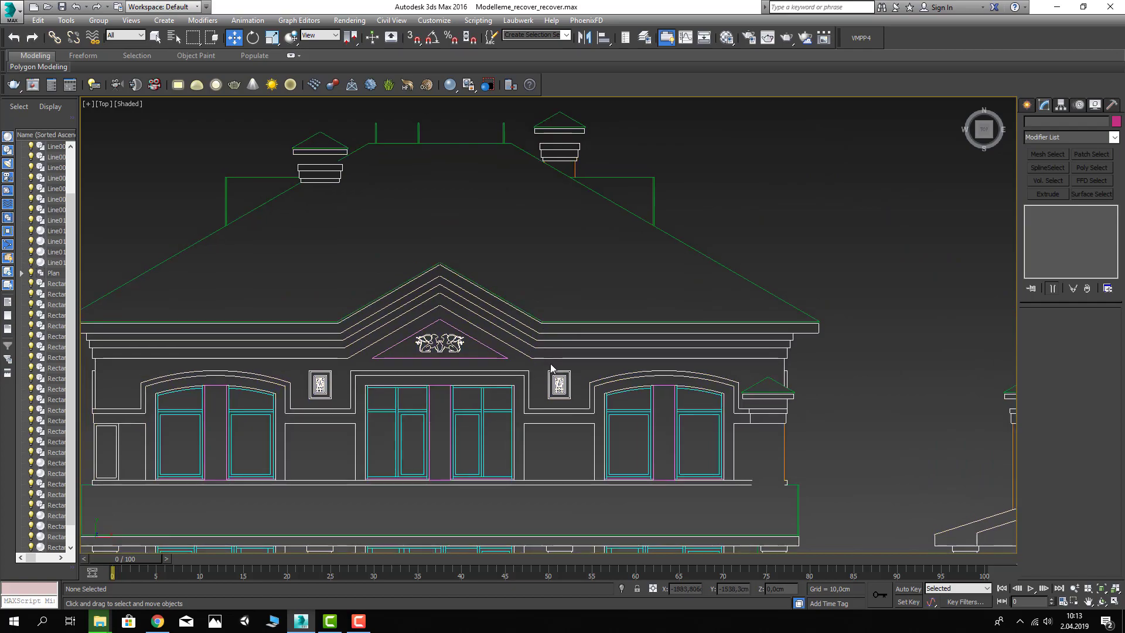
scroll(557, 364, "up", 2)
key("z")
middle_click_drag(535, 371, 492, 306, "alt")
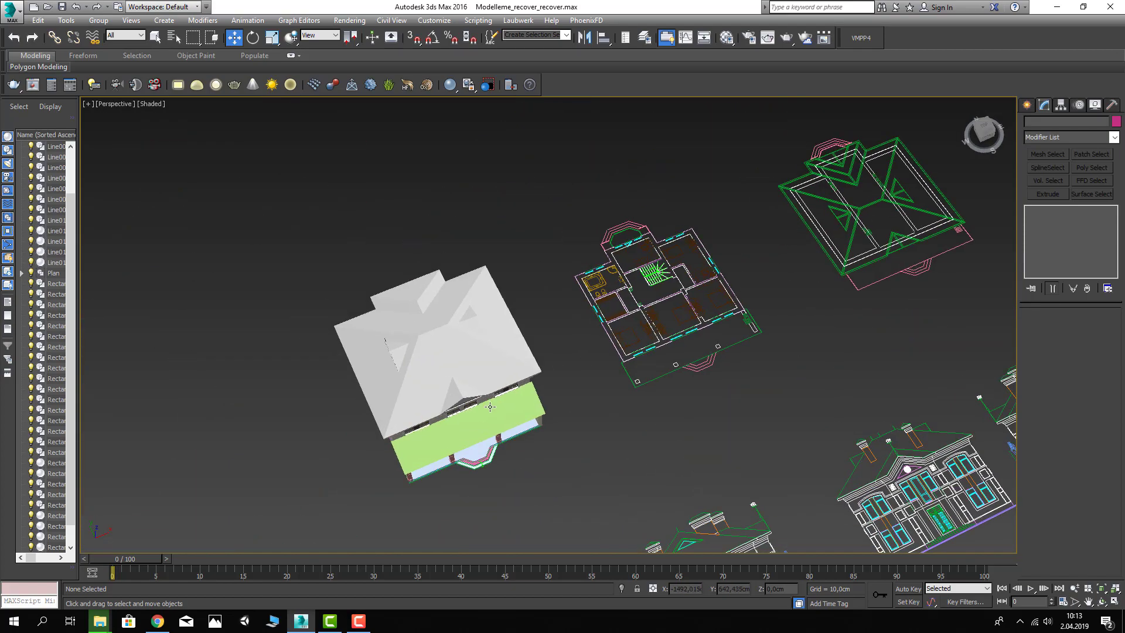
scroll(492, 306, "up", 5)
scroll(452, 320, "up", 3)
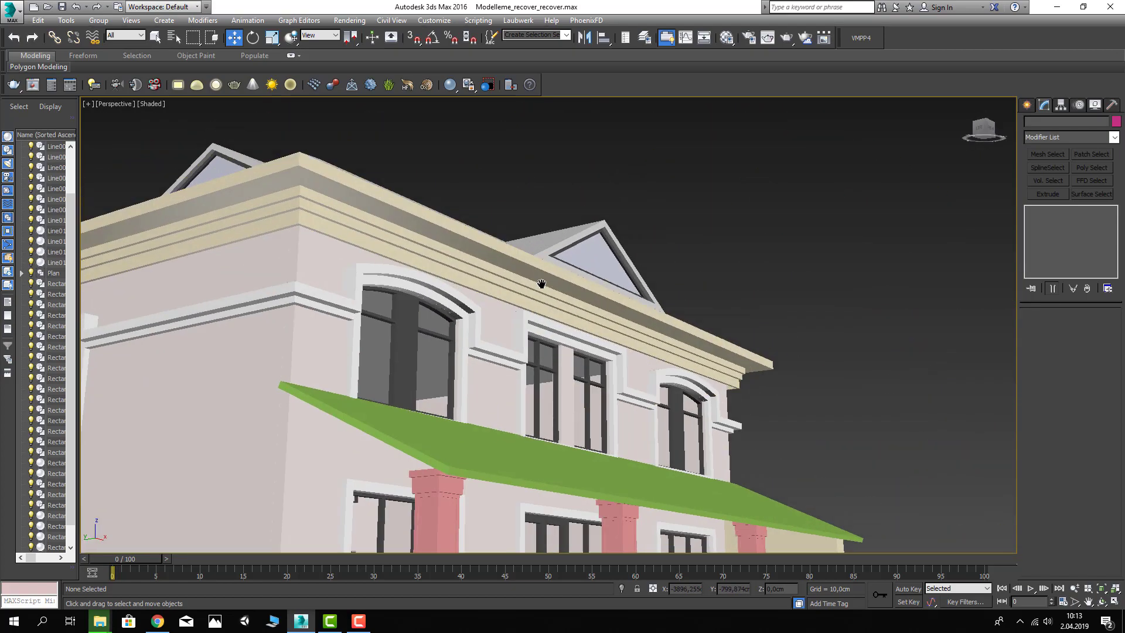
middle_click_drag(598, 253, 627, 258, "alt")
scroll(608, 264, "down", 3)
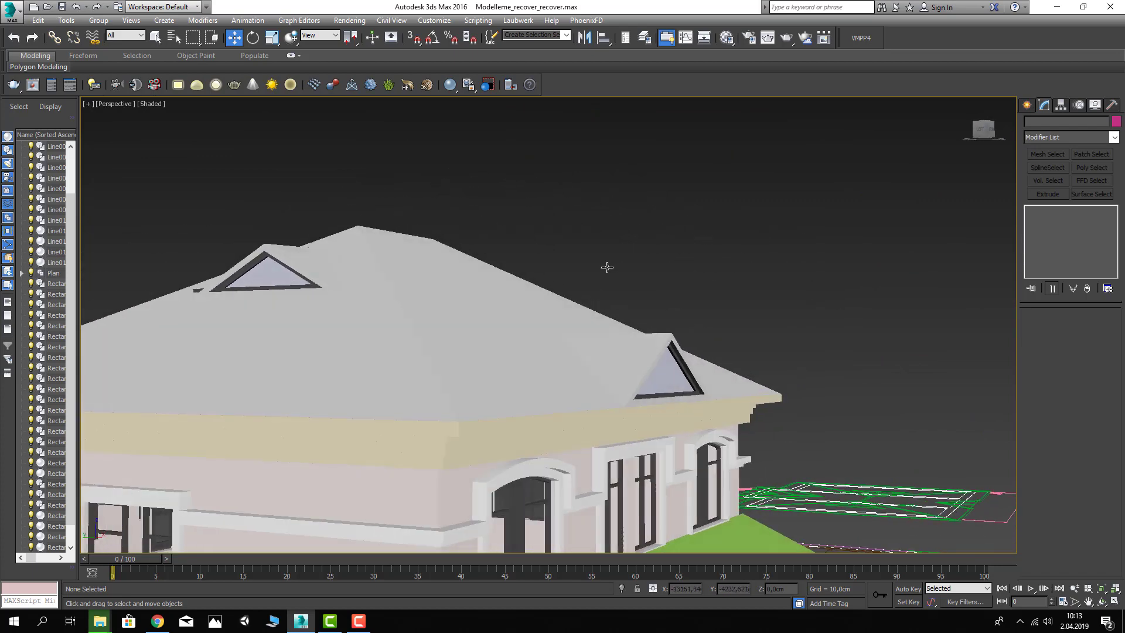
middle_click_drag(676, 370, 487, 267, "alt")
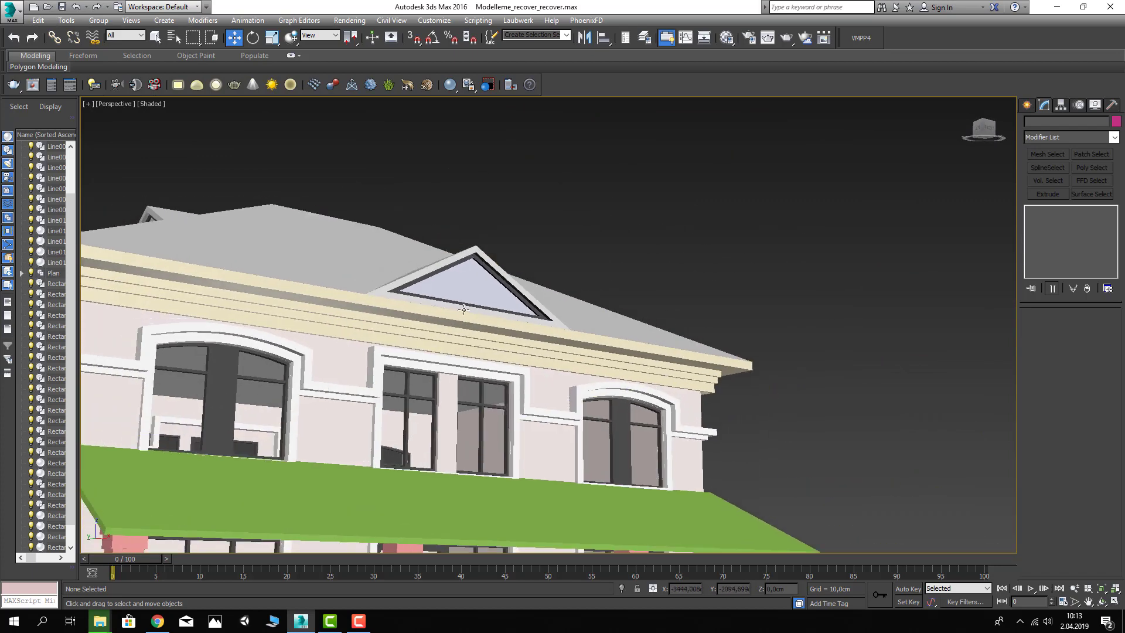
left_click(486, 267)
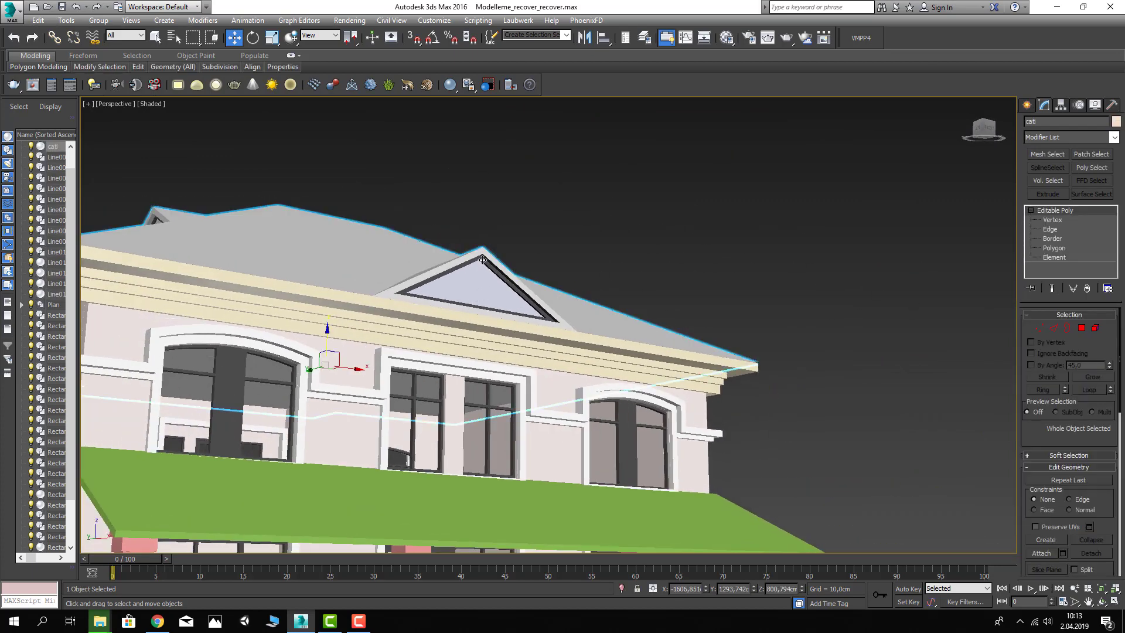
Step: Hide Unselected so only the roof shows, and select its front faces at Polygon level
right_click(483, 260)
left_click(580, 222)
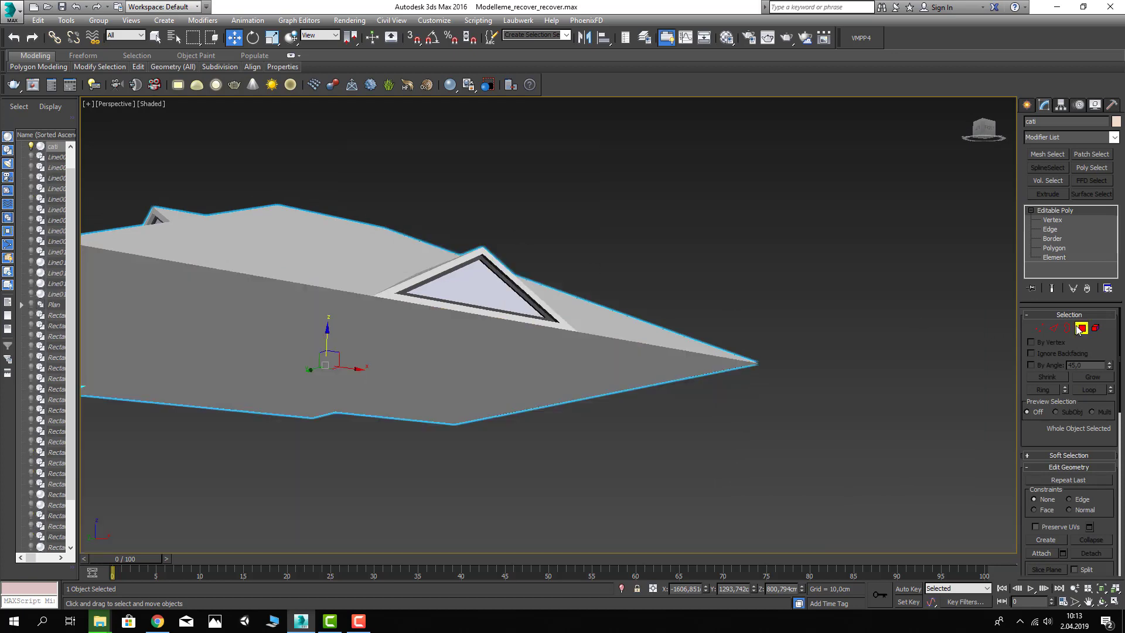
left_click(1080, 330)
left_click(406, 303)
middle_click_drag(440, 311, 459, 315, "alt")
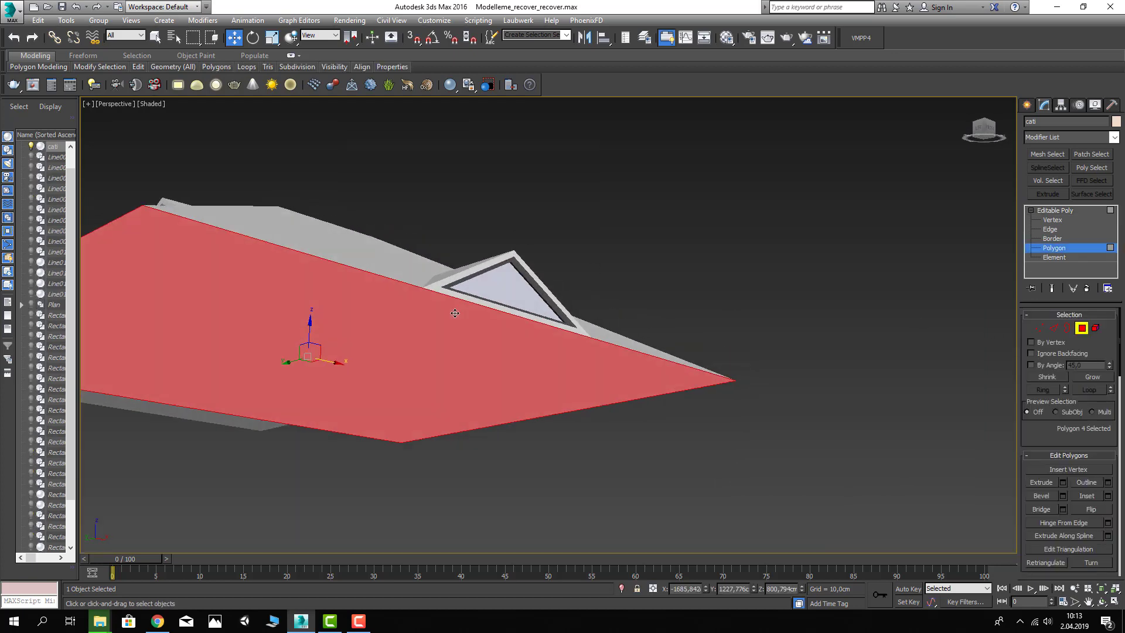
left_click(434, 287)
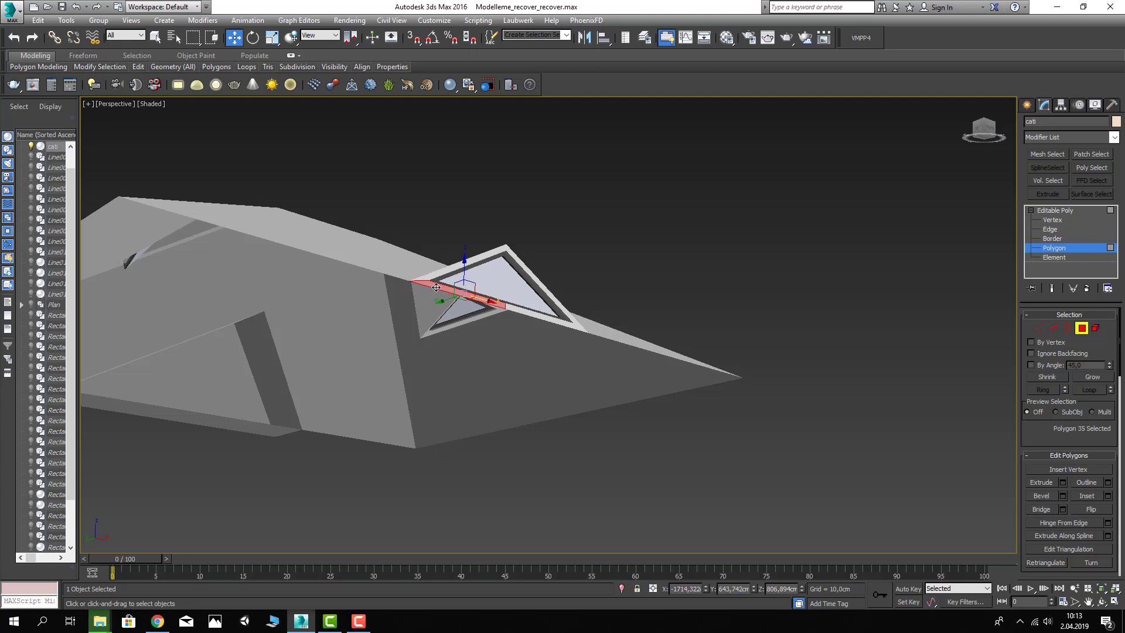
middle_click_drag(436, 288, 429, 296, "alt")
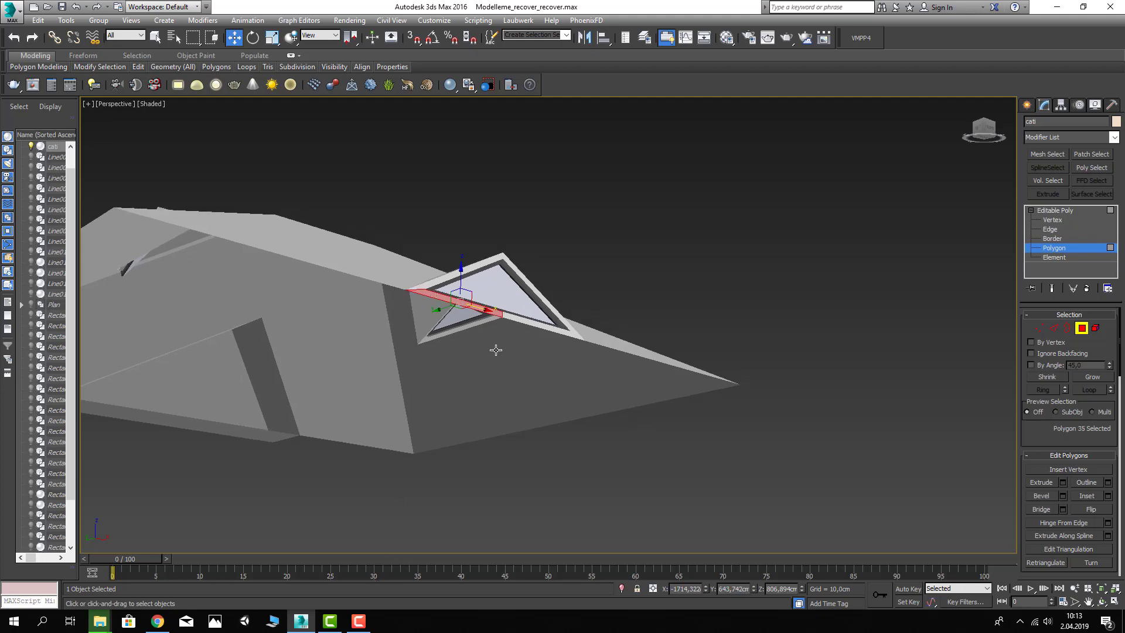
scroll(423, 298, "up", 3)
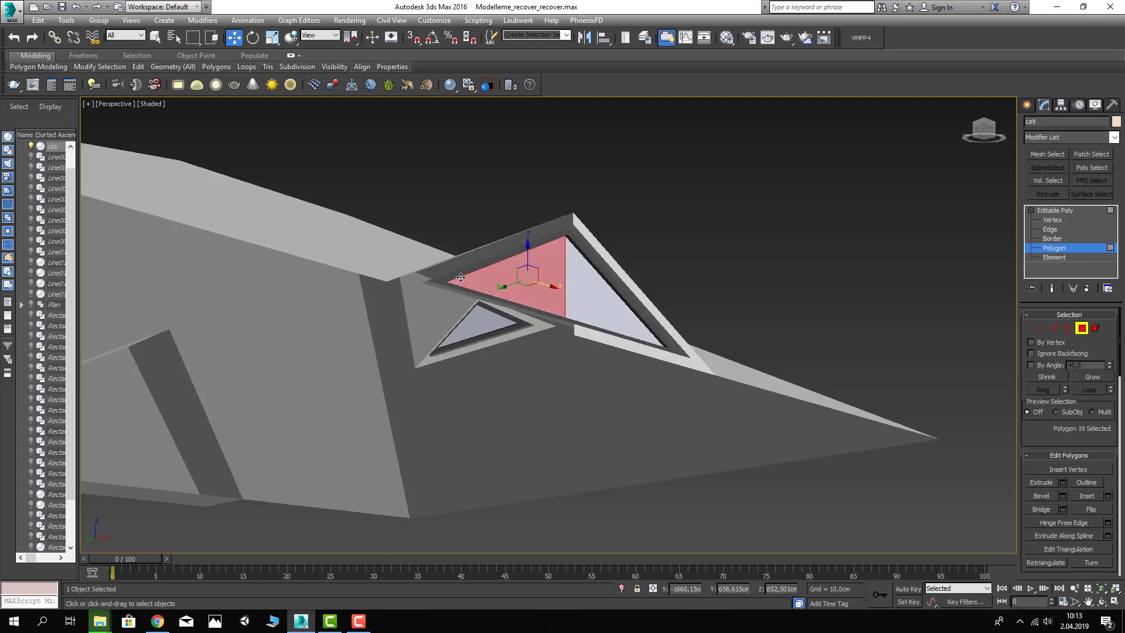
Step: Delete the triangular gable pane and its thin frame strips
left_click(584, 252)
left_click(592, 281)
mouse_move(592, 282)
middle_mouse_down("alt")
mouse_move(526, 343)
mouse_move(546, 330)
middle_mouse_up("alt")
scroll(610, 315, "up", 2)
left_click(612, 311)
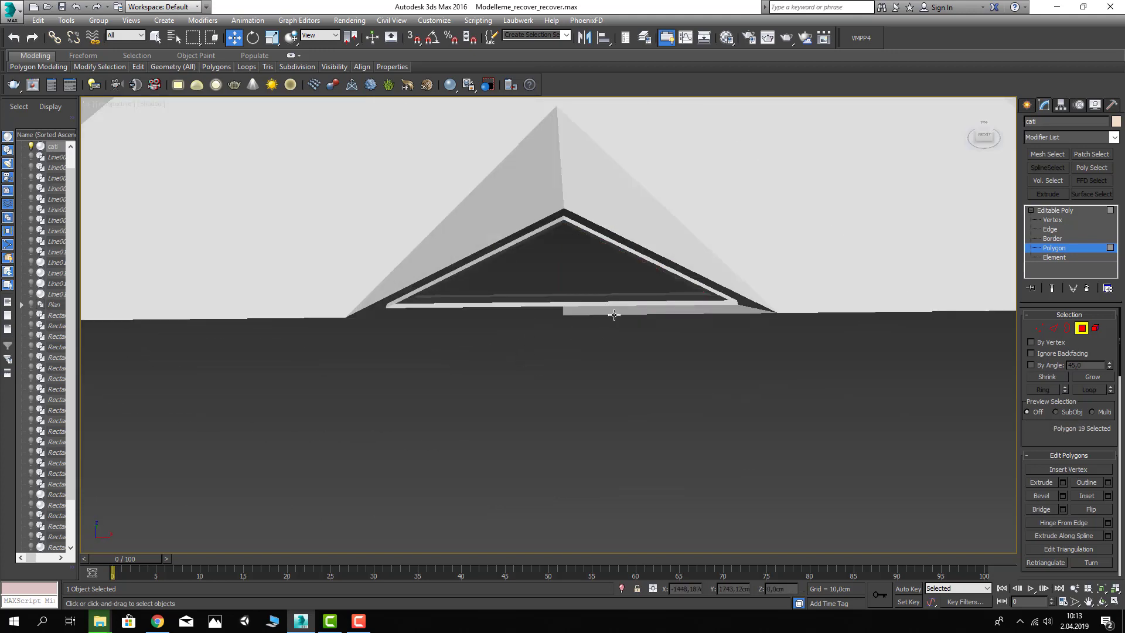
key("Delete")
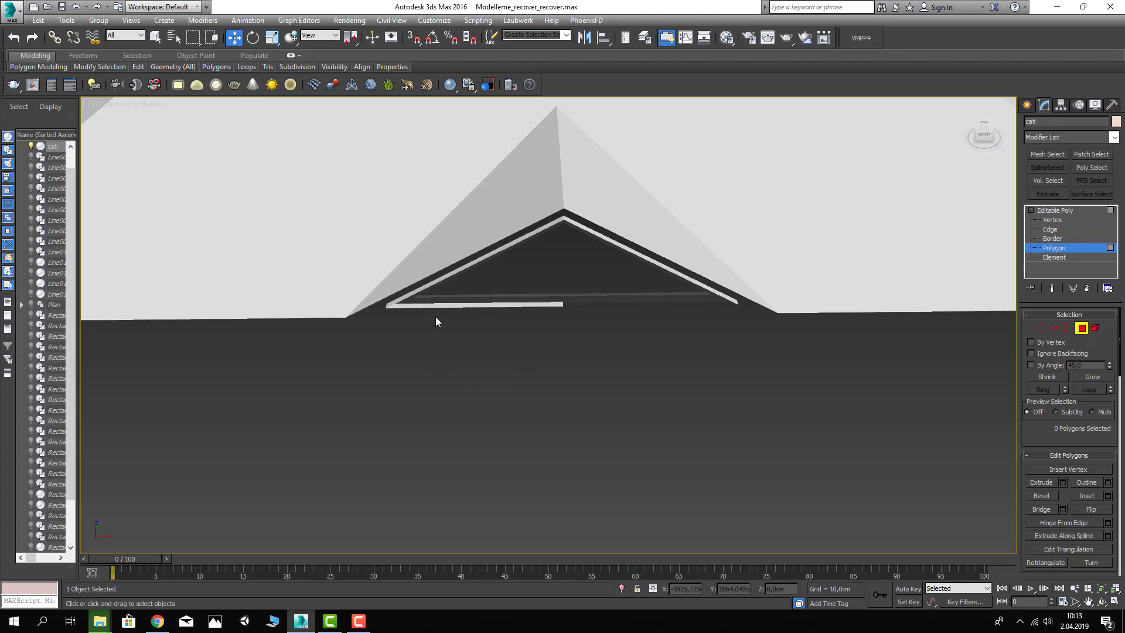
key("Delete")
left_click_drag(440, 287, 460, 304)
left_click_drag(579, 290, 581, 291)
key("Delete")
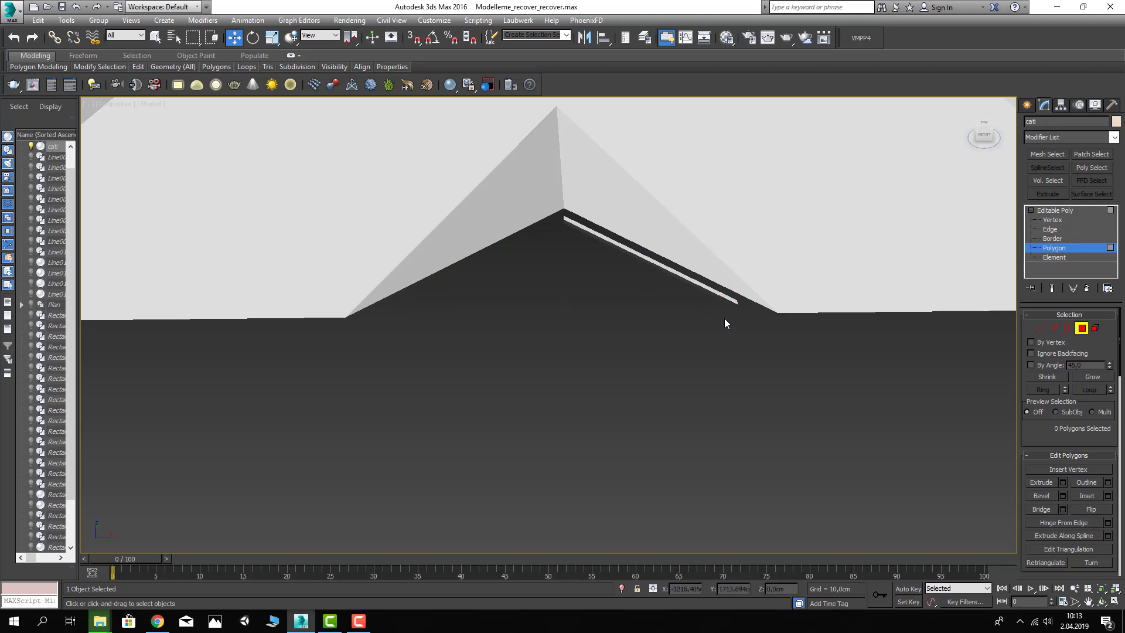
left_click(708, 297)
key("Delete")
Step: Unhide All objects, leave Polygon level and deselect the roof
middle_click_drag(681, 305, 681, 280)
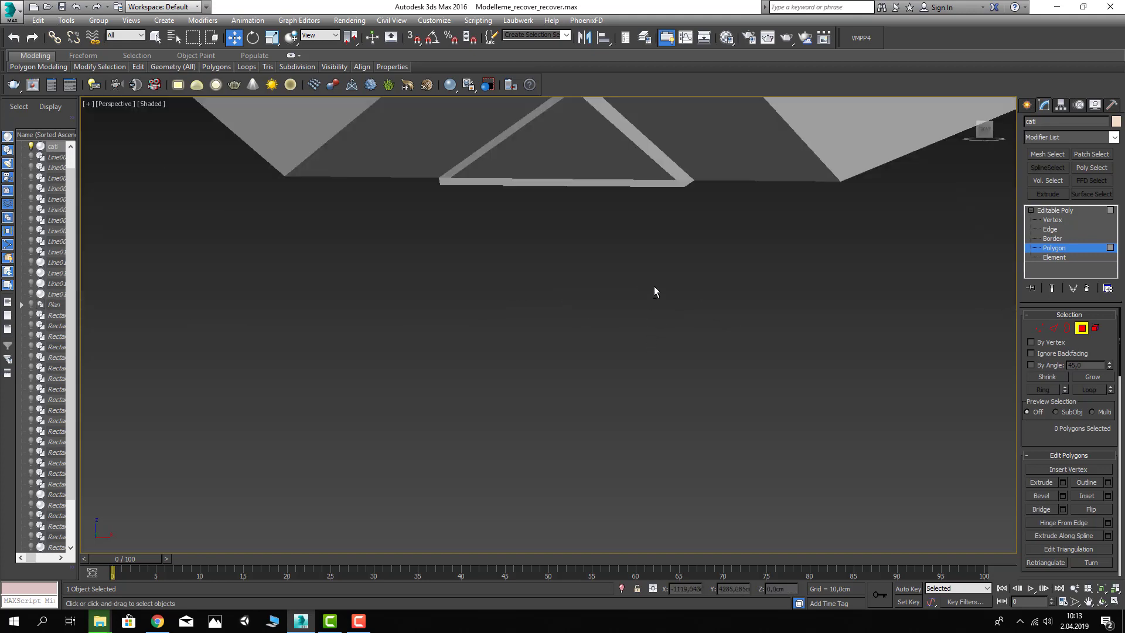
scroll(681, 280, "down", 5)
mouse_move(648, 440)
middle_mouse_down("alt")
mouse_move(703, 427)
mouse_move(700, 387)
middle_mouse_up("alt")
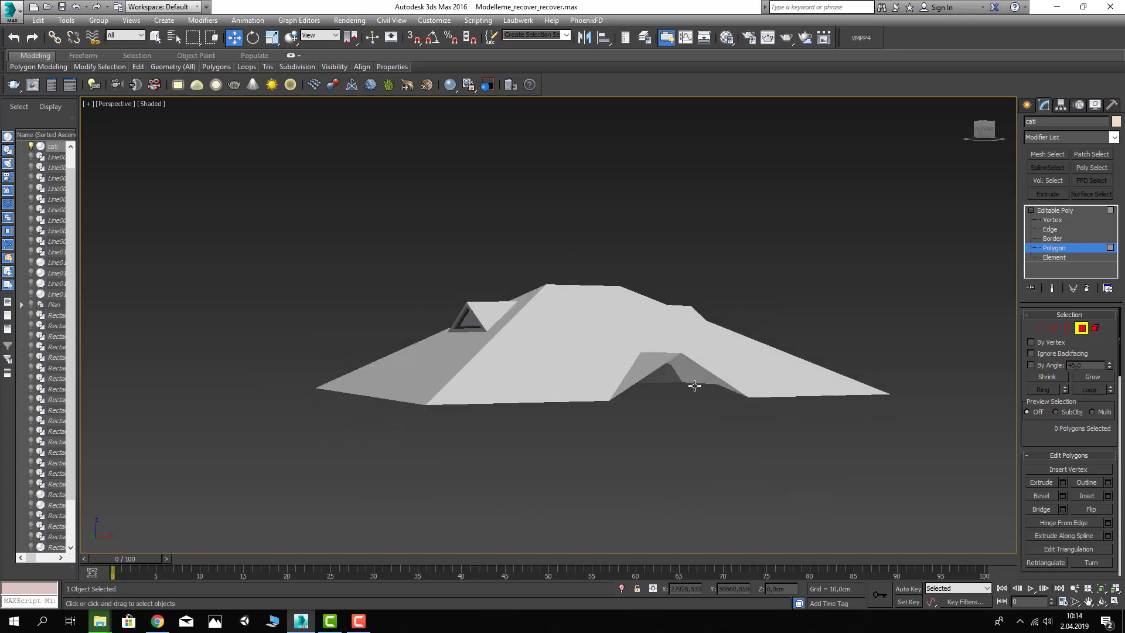
middle_click_drag(699, 387, 693, 381, "alt")
right_click(695, 294)
left_click(727, 244)
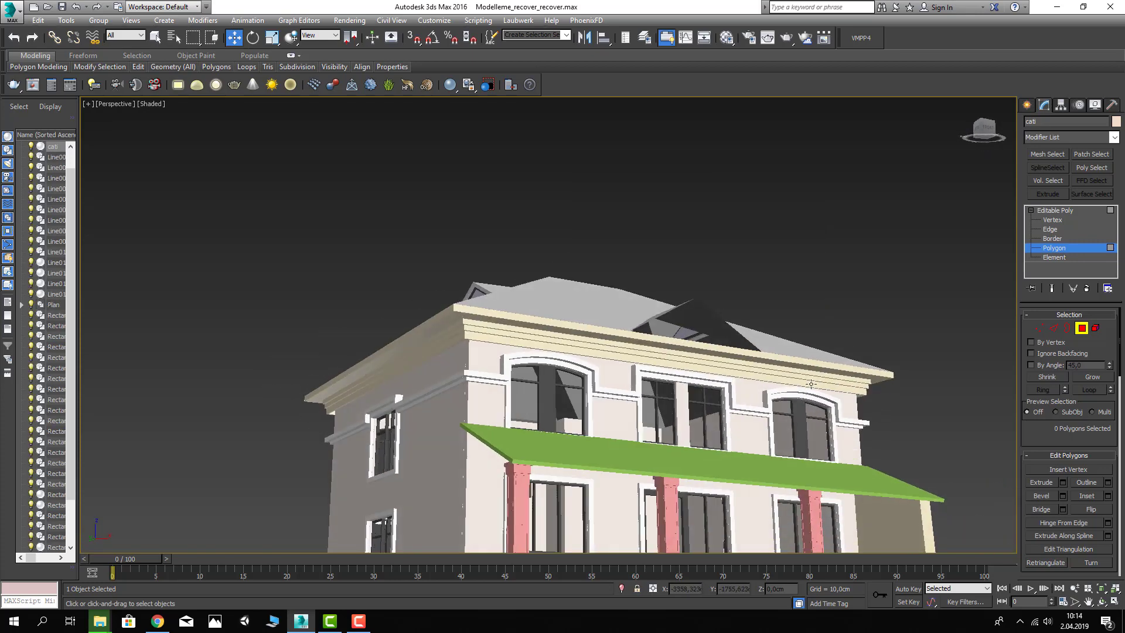
left_click(1080, 329)
left_click(862, 273)
Step: Select cornice Line017 at Vertex level and display Edged Faces with F4
left_click(682, 364)
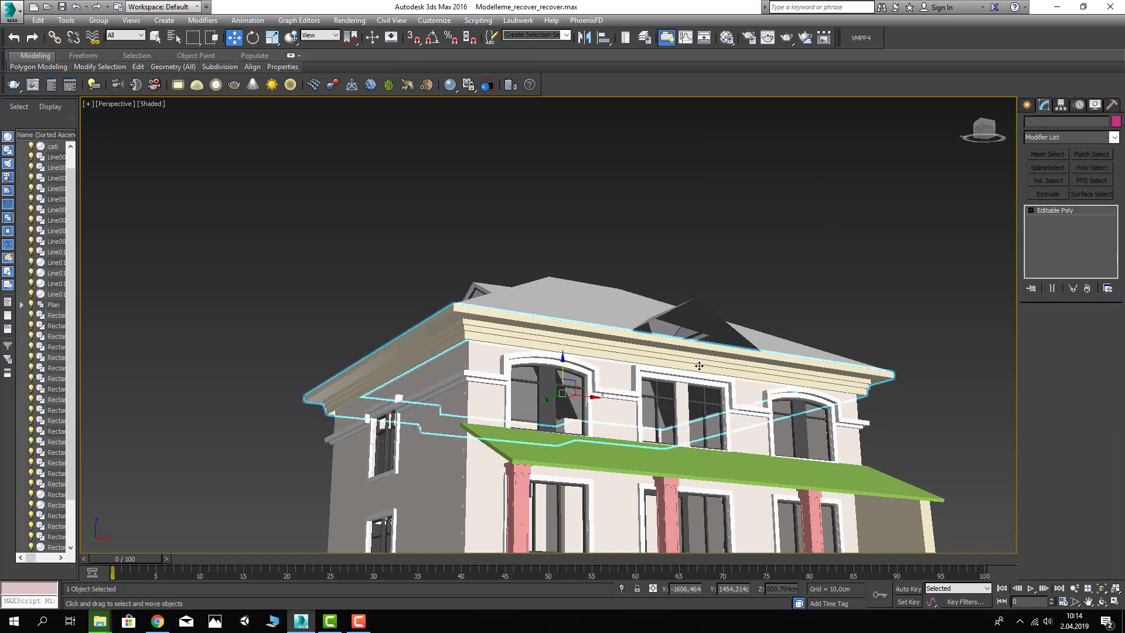
mouse_move(682, 363)
middle_mouse_down("alt")
mouse_move(659, 347)
mouse_move(632, 368)
middle_mouse_up("alt")
key("1")
scroll(568, 310, "down", 5)
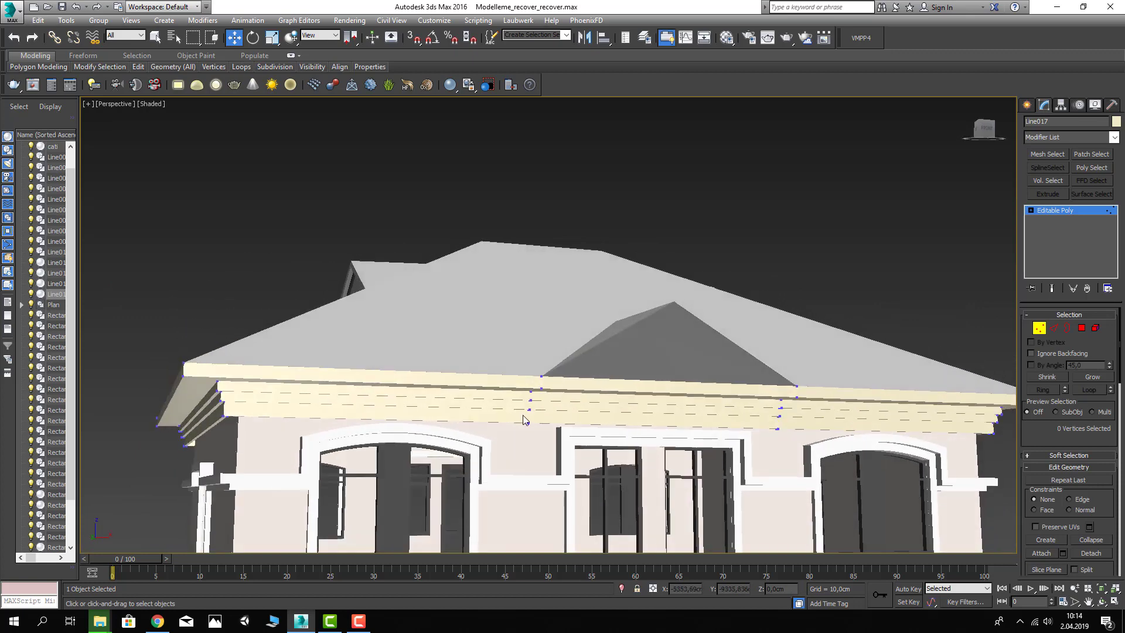
middle_click_drag(567, 310, 551, 322, "alt")
scroll(550, 322, "up", 5)
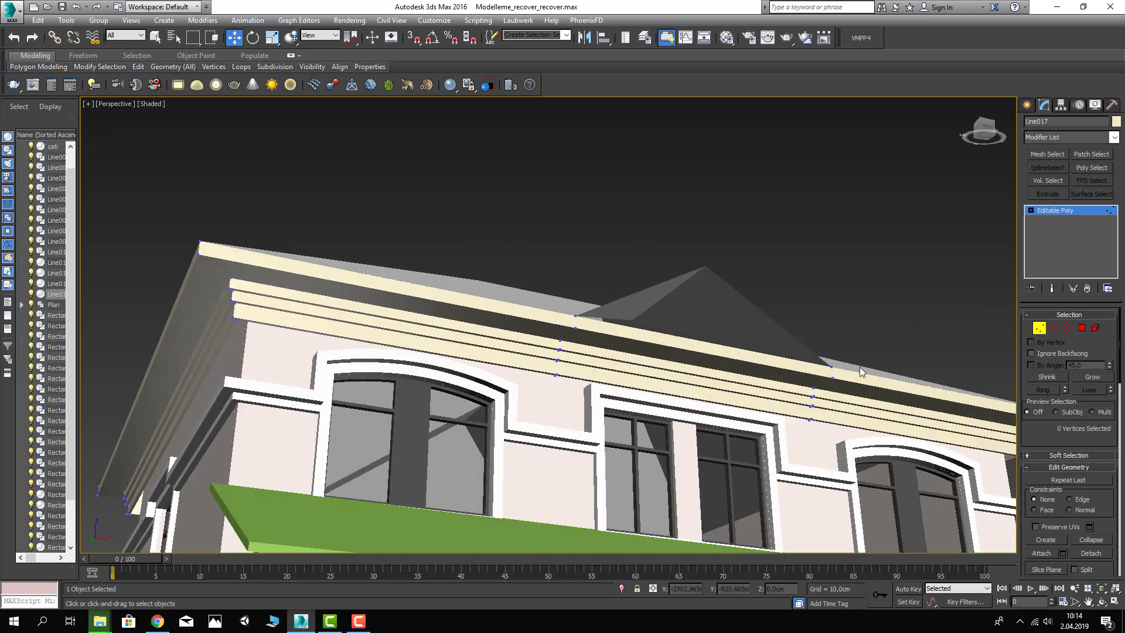
key("F4")
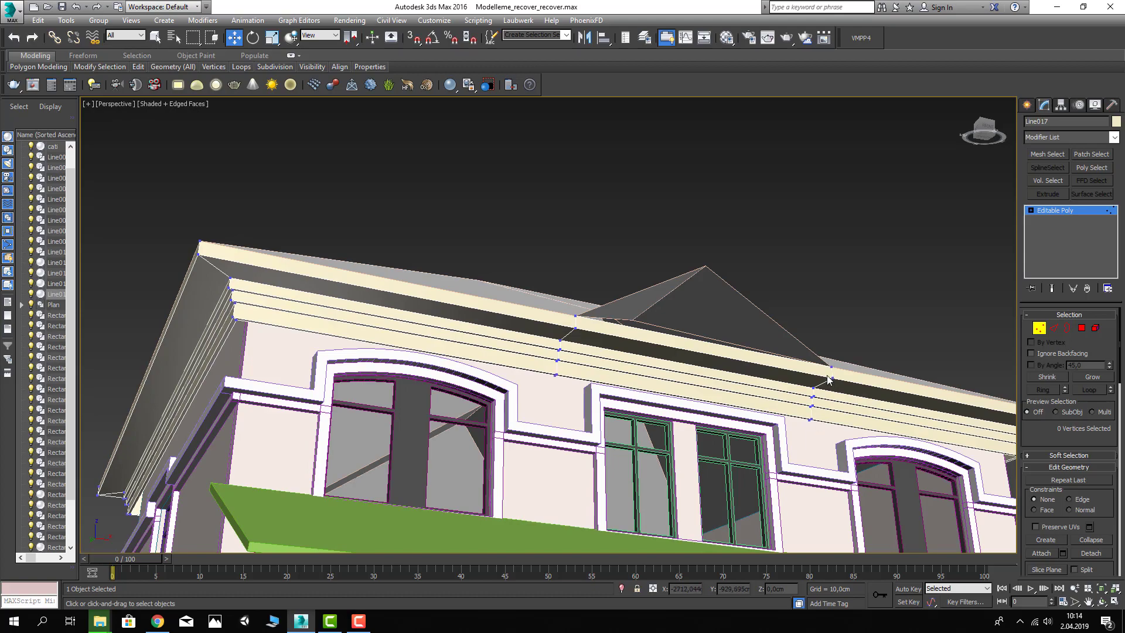
scroll(662, 384, "down", 5)
mouse_move(662, 384)
middle_mouse_down("alt")
mouse_move(557, 390)
mouse_move(746, 385)
mouse_move(581, 383)
mouse_move(621, 301)
middle_mouse_up("alt")
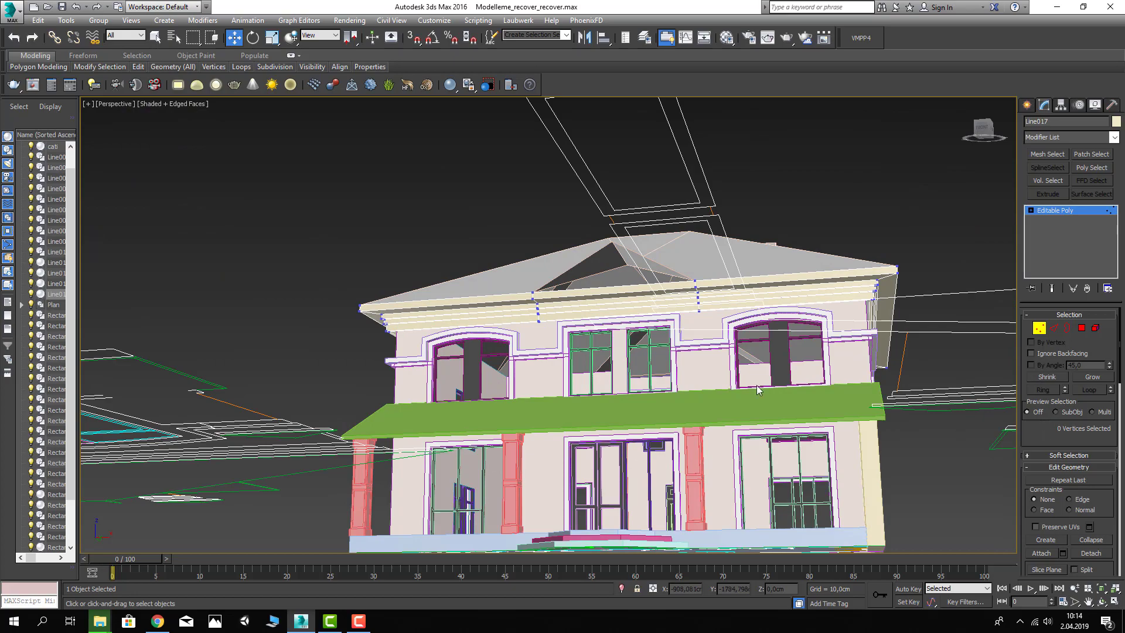
mouse_move(757, 388)
middle_mouse_down("alt")
mouse_move(532, 318)
mouse_move(623, 403)
middle_mouse_up("alt")
Step: Connect the front cornice's band edges under the gable with one middle segment
key("2")
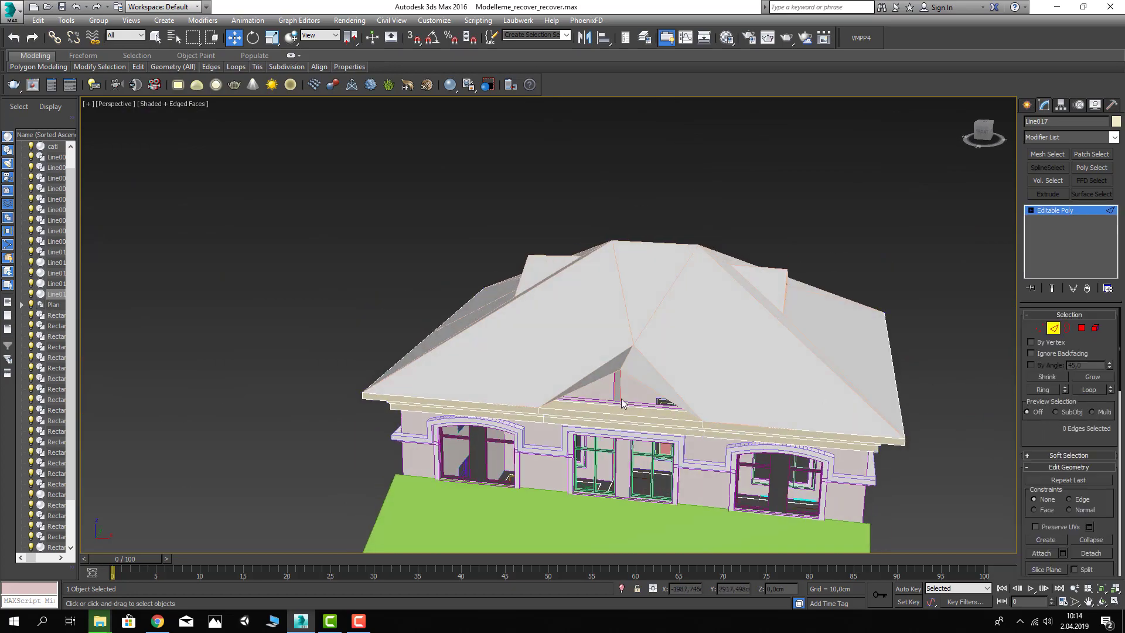
left_click_drag(623, 403, 614, 451)
mouse_move(614, 451)
middle_mouse_down("alt")
mouse_move(616, 394)
mouse_move(585, 377)
mouse_move(608, 381)
middle_mouse_up("alt")
scroll(1053, 460, "down", 2)
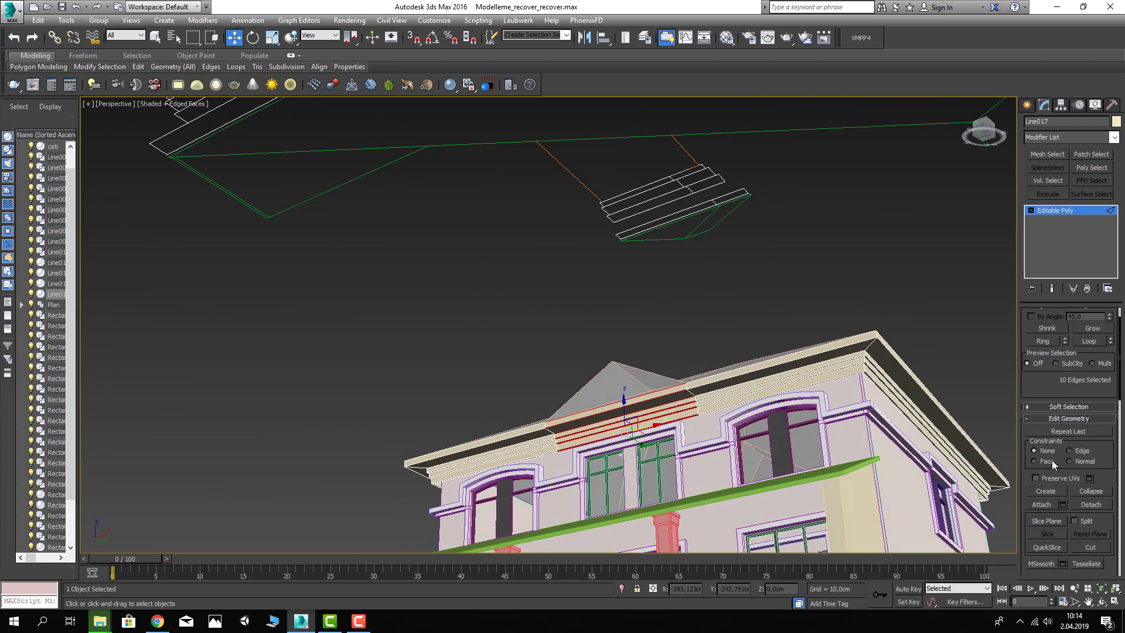
scroll(1053, 459, "down", 3)
scroll(1051, 504, "down", 3)
scroll(1049, 507, "down", 3)
scroll(1047, 518, "down", 3)
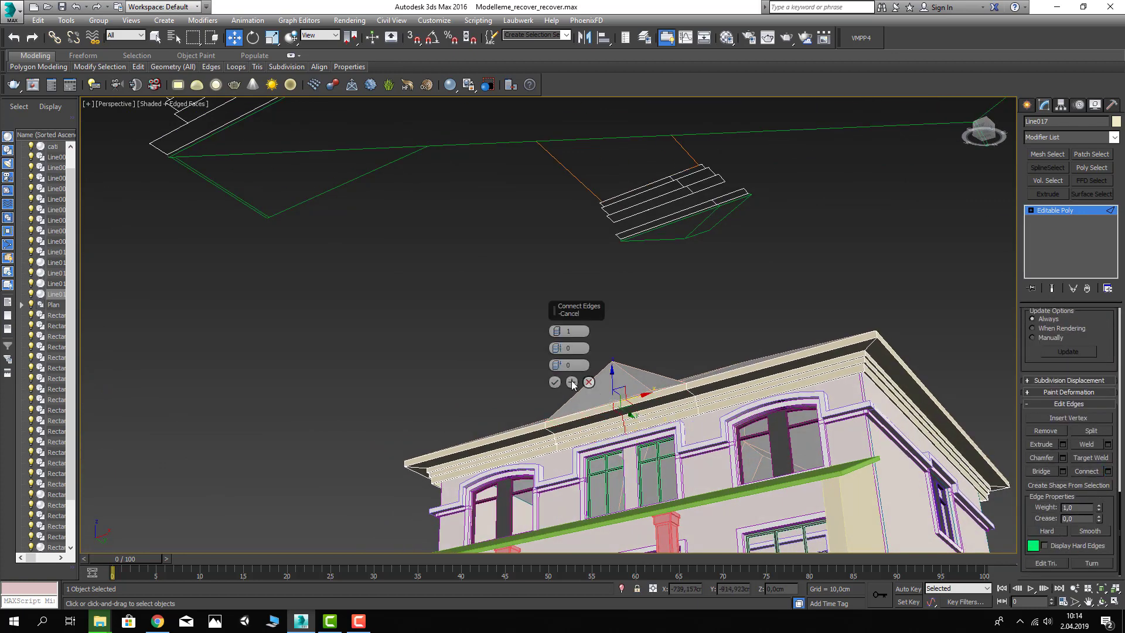
left_click(558, 382)
scroll(596, 442, "up", 3)
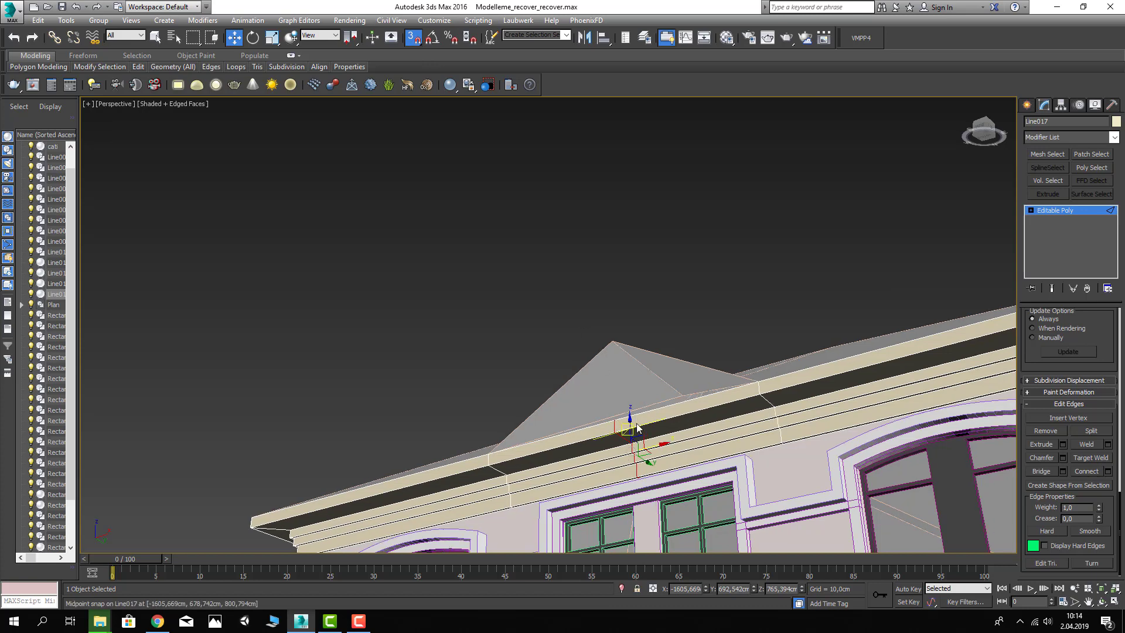
Step: Raise the new middle edges of cornice Line017 into a gable peak, then deselect it
key("space")
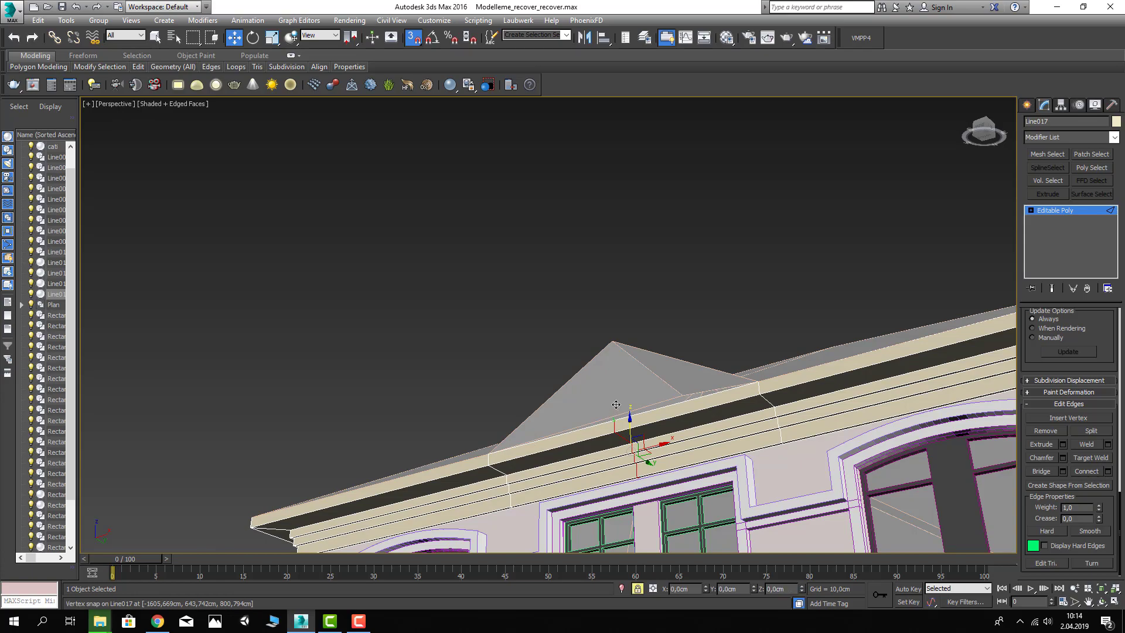
left_click_drag(612, 419, 630, 335)
mouse_move(630, 335)
middle_mouse_down("alt")
mouse_move(686, 359)
mouse_move(728, 351)
mouse_move(709, 334)
mouse_move(624, 348)
mouse_move(636, 337)
mouse_move(667, 341)
middle_mouse_up("alt")
left_click(1078, 212)
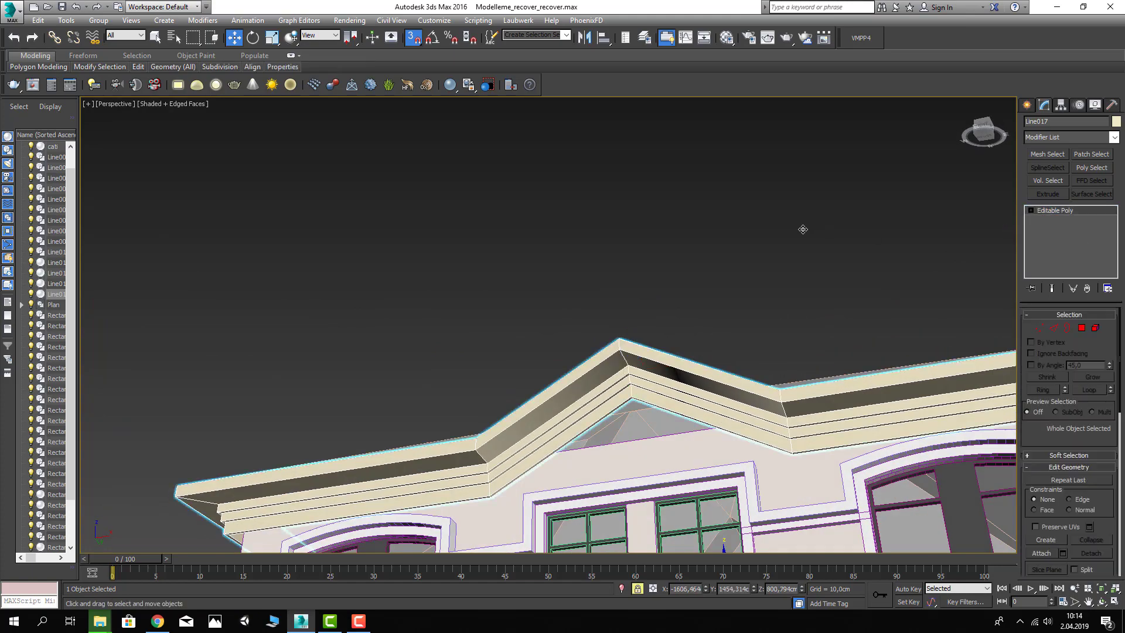
left_click(692, 234)
key("F4")
Step: Isolate the extruded front wall Rectangle001 and frame the whole wall in view
key("z")
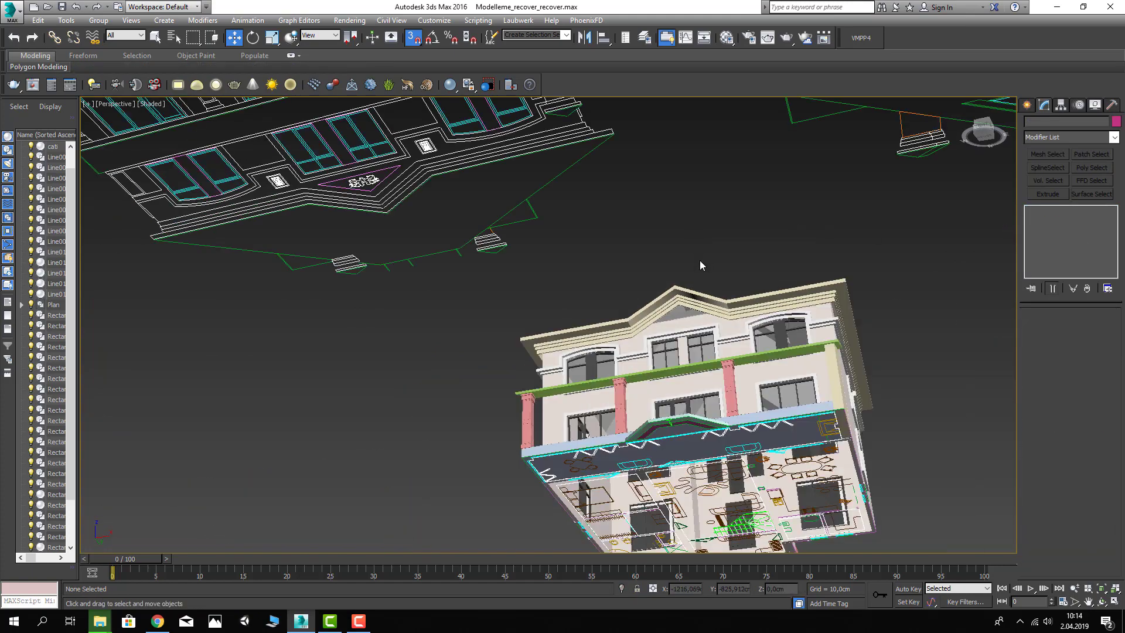
middle_click_drag(740, 325, 702, 332, "alt")
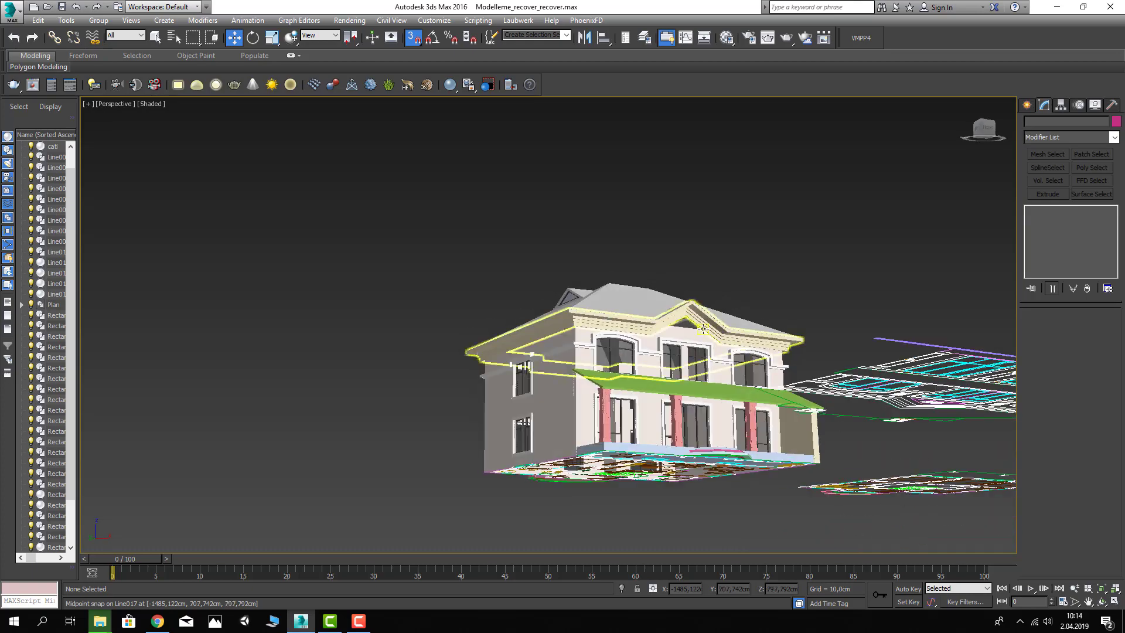
scroll(674, 323, "up", 4)
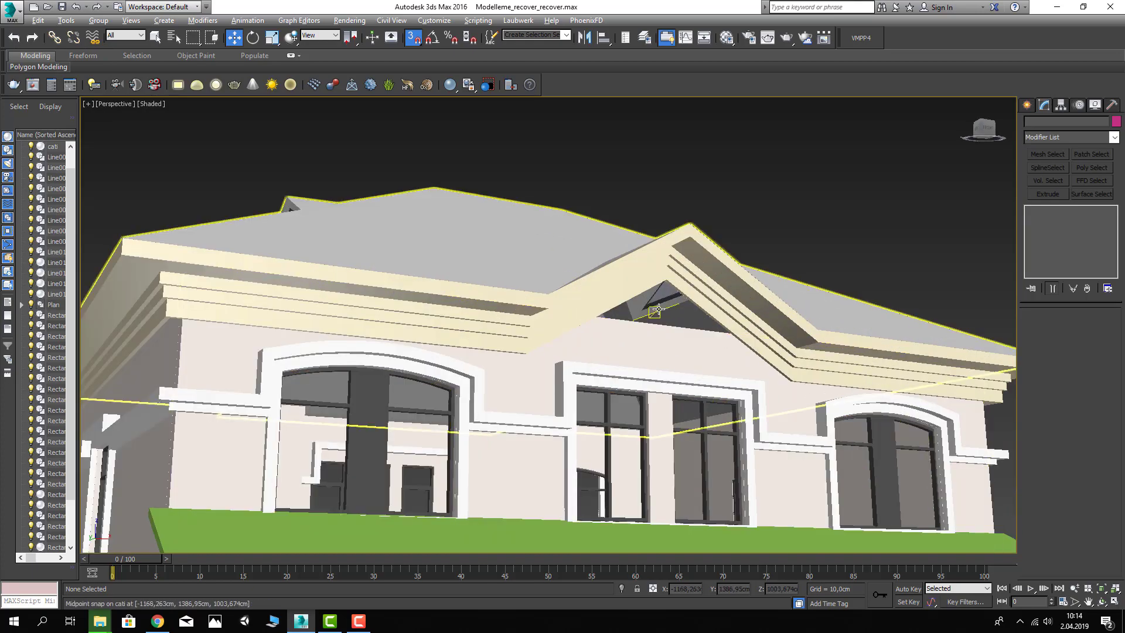
scroll(603, 293, "up", 2)
middle_click_drag(603, 293, 557, 296, "alt")
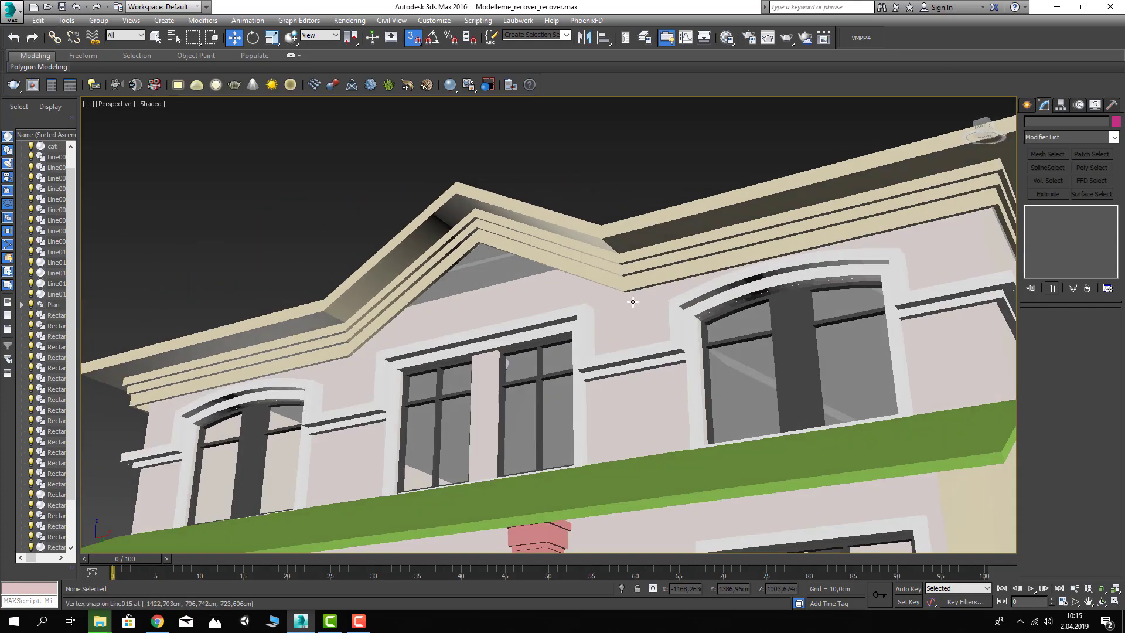
left_click(521, 295)
right_click(533, 292)
left_click(563, 251)
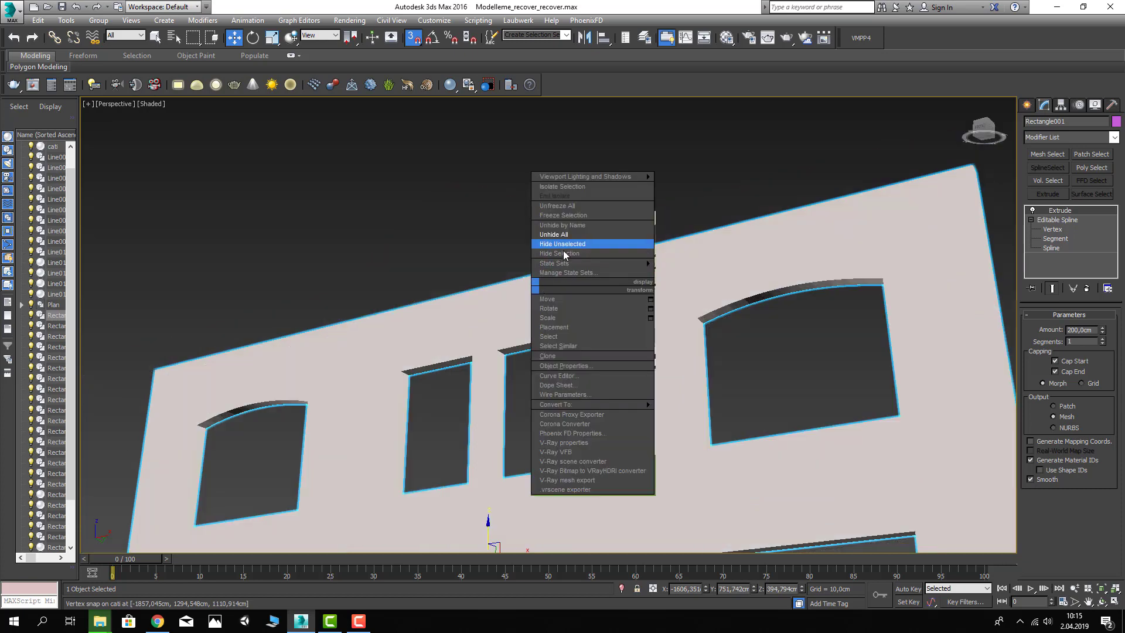
middle_click_drag(586, 322, 600, 388, "alt")
scroll(653, 334, "down", 2)
scroll(653, 334, "down", 2)
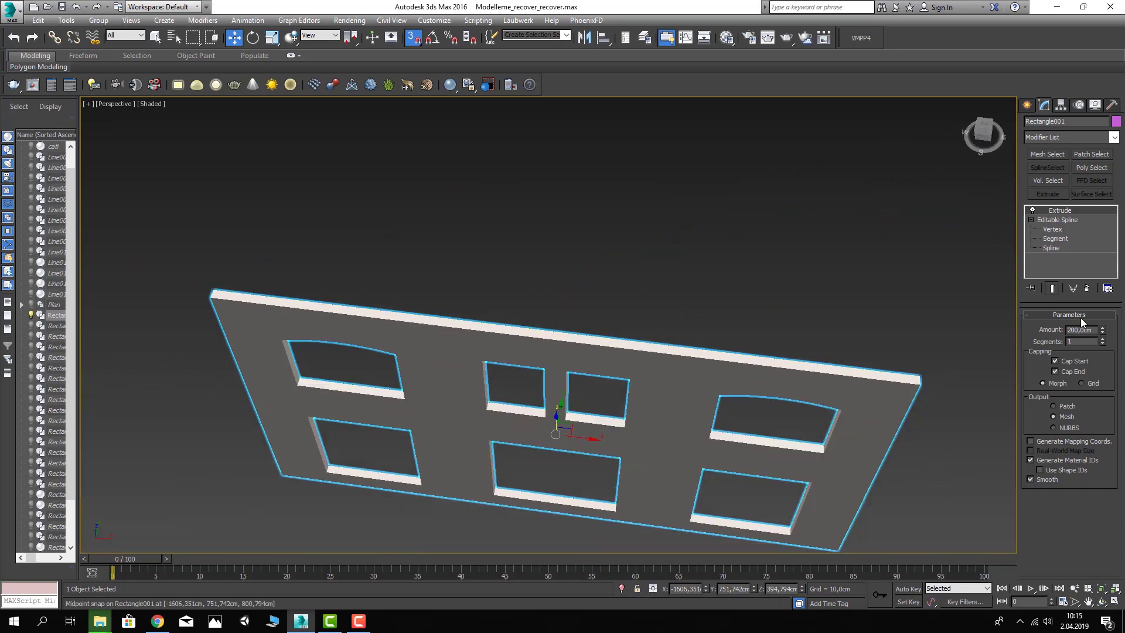
Step: Preview the Extrude result, then return to Rectangle001's outline vertices with Refine active
left_click(1057, 230)
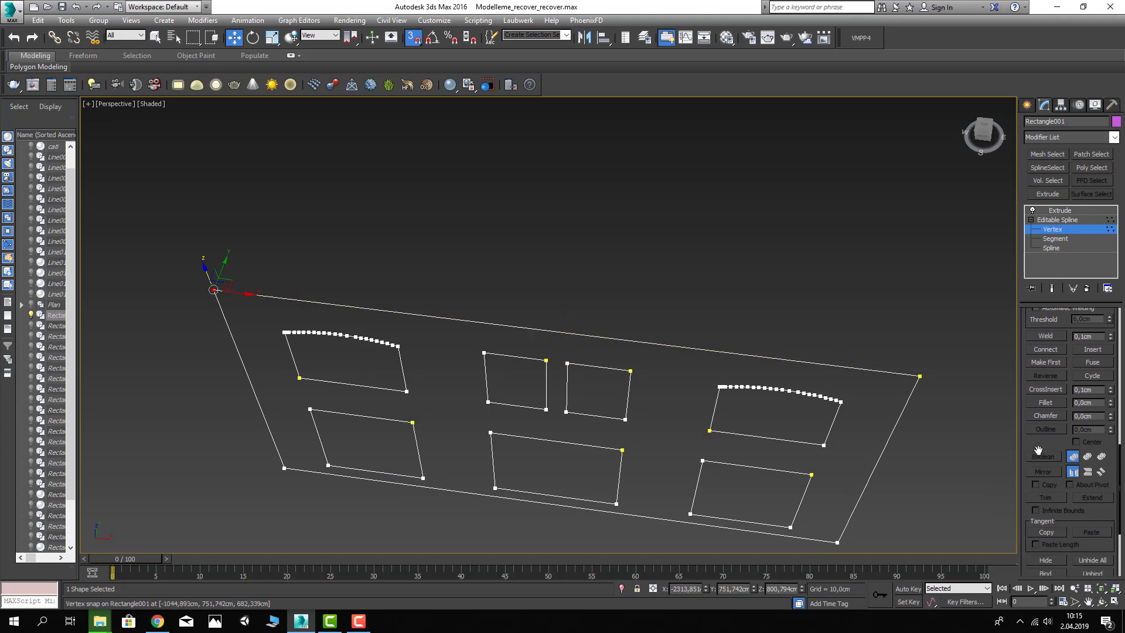
scroll(1058, 338, "up", 1)
left_click(1061, 210)
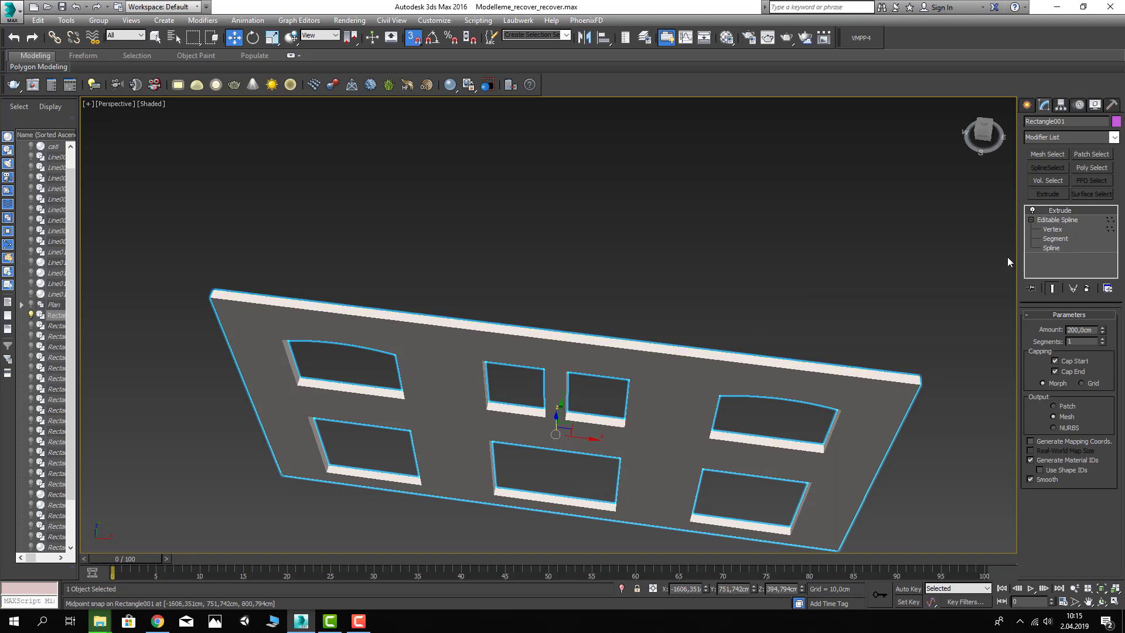
left_click(1061, 227)
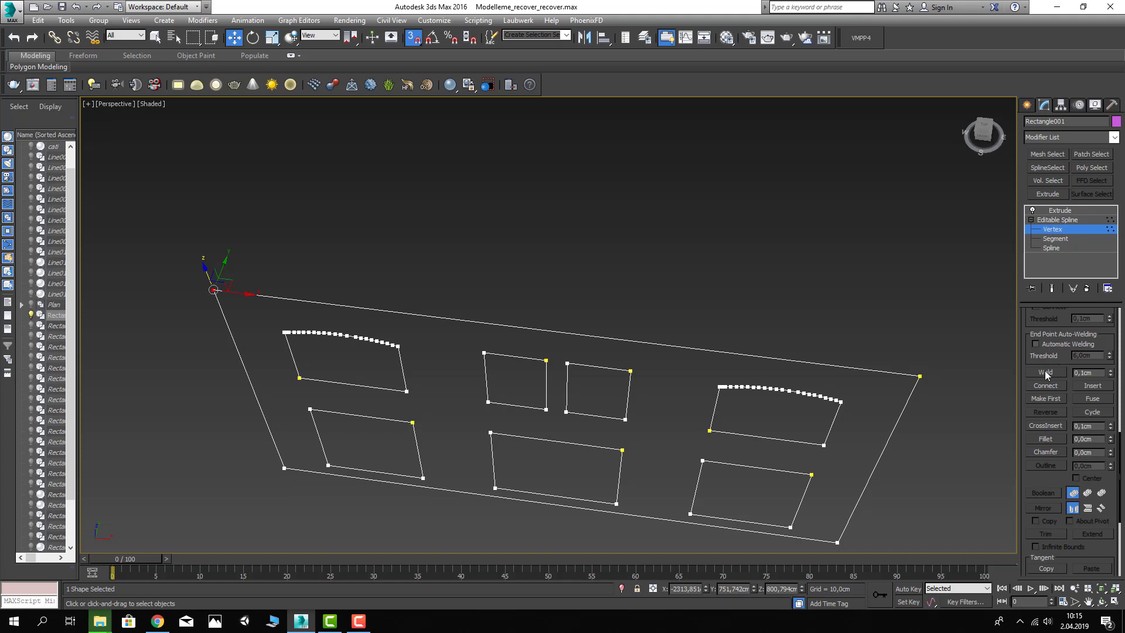
scroll(1039, 454, "down", 5)
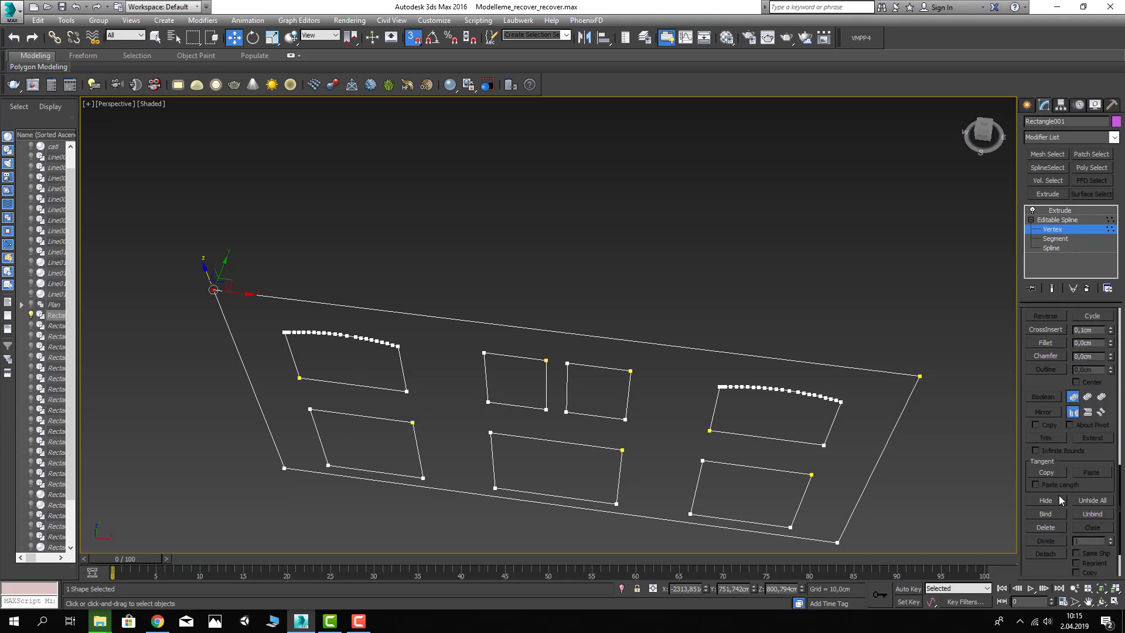
scroll(1064, 461, "up", 5)
scroll(1053, 411, "up", 2)
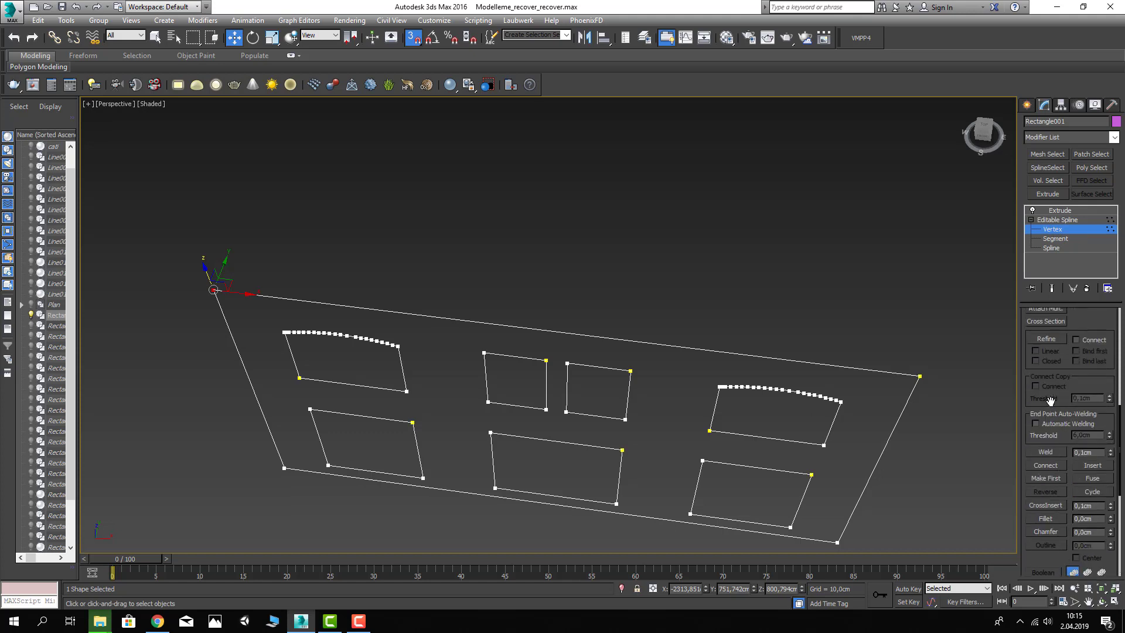
scroll(1057, 389, "up", 2)
left_click(1046, 392)
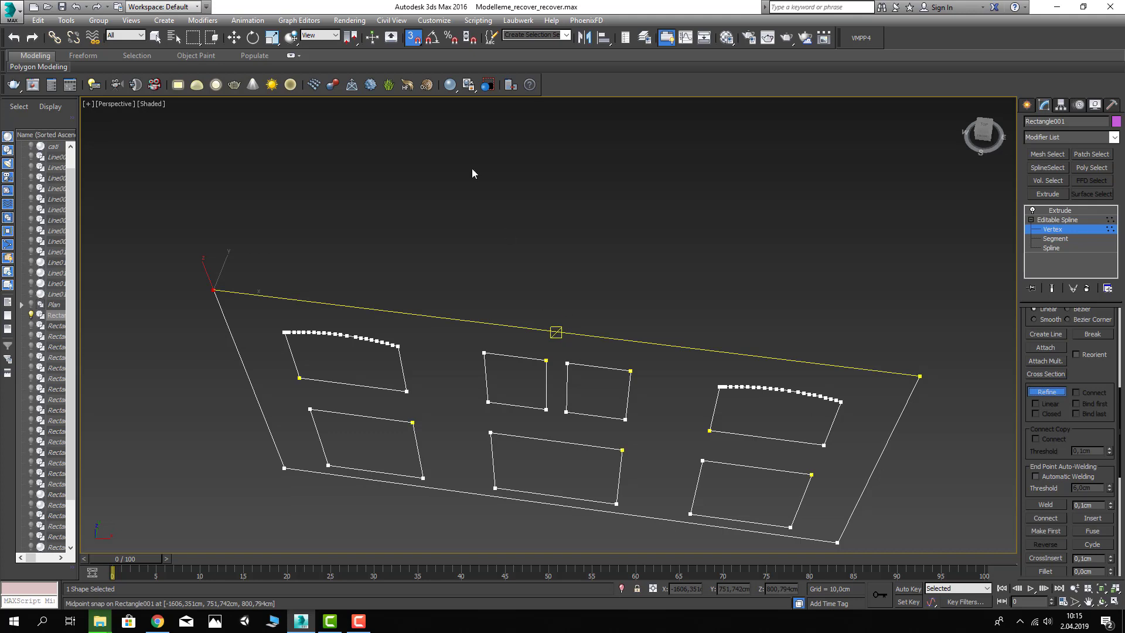
Step: Enable Midpoint snap and insert a vertex at the middle of the wall's top edge
right_click(414, 37)
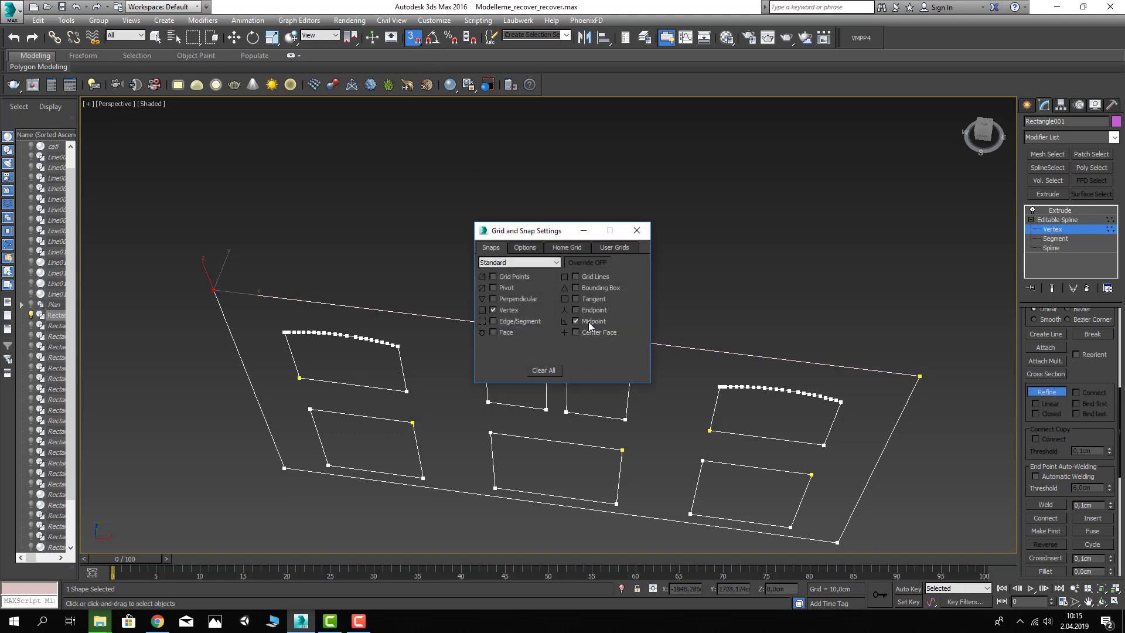
left_click(637, 230)
right_click(414, 38)
left_click(637, 230)
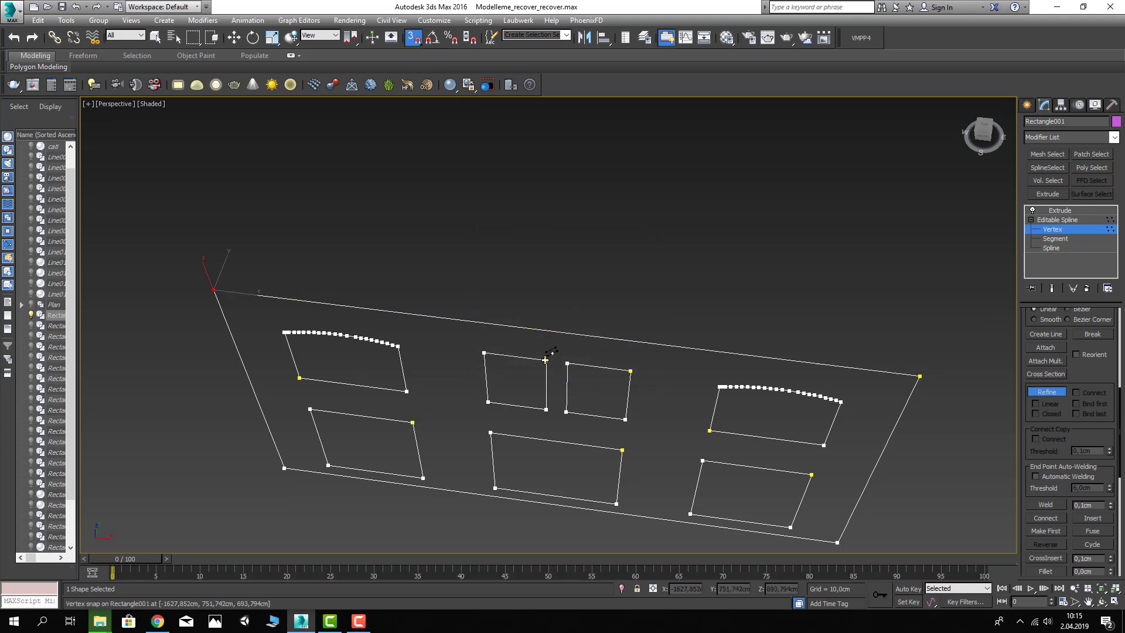
left_click(556, 332)
key("w")
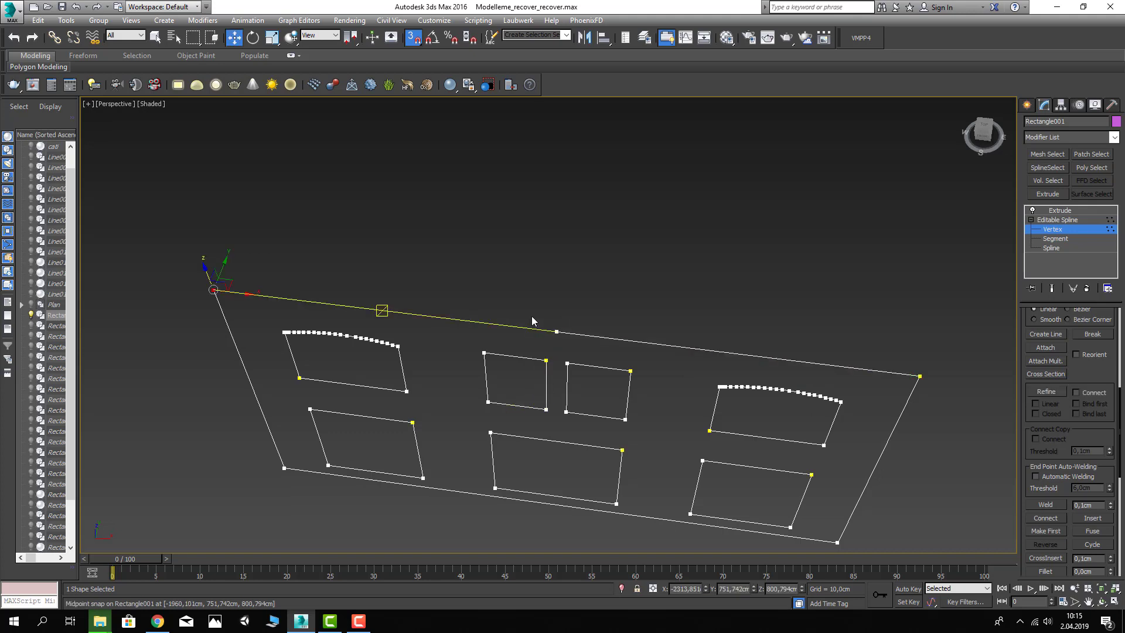
left_click(557, 332)
Step: Try chamfering the new top vertex, then undo it and reset the chamfer amount to zero
right_click(642, 303)
scroll(1045, 511, "down", 2)
scroll(1046, 511, "down", 3)
scroll(1046, 511, "down", 1)
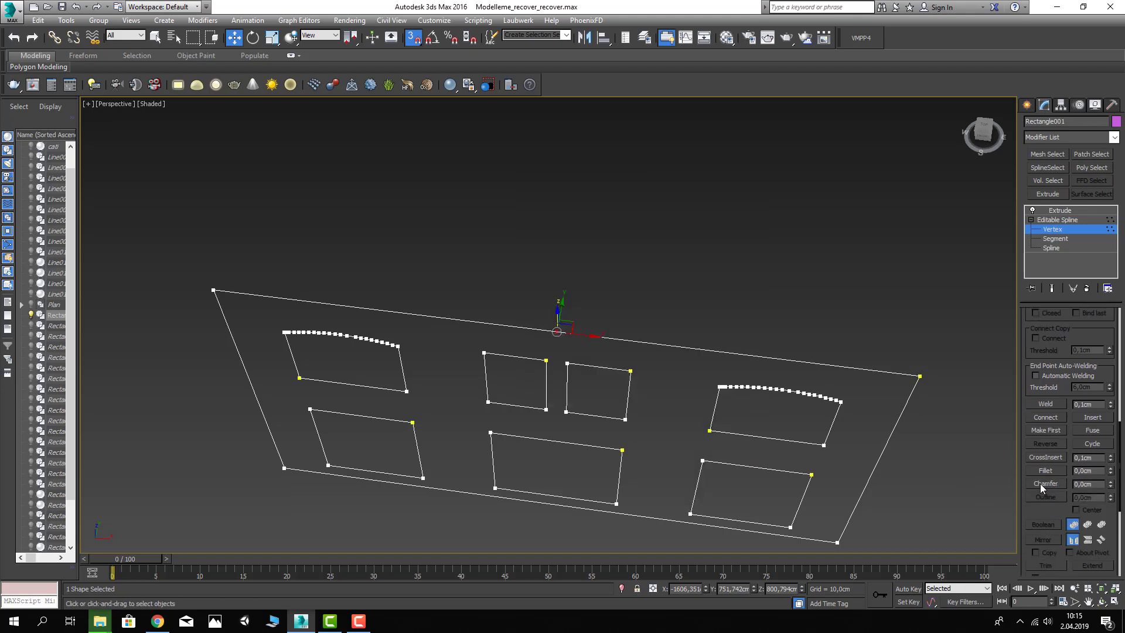
left_click(1041, 484)
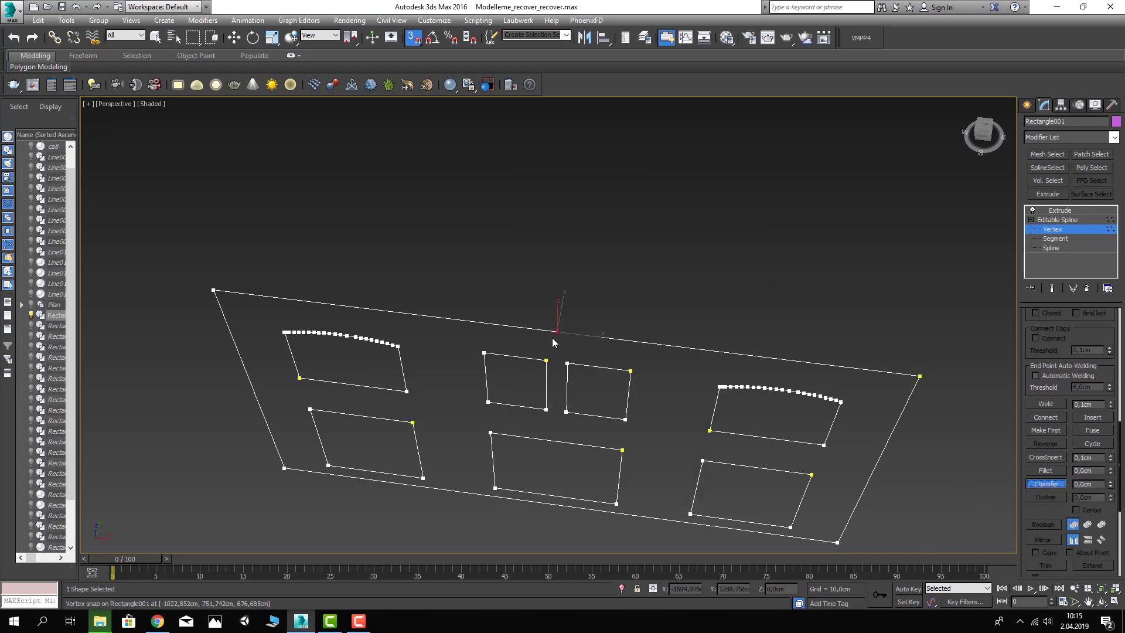
left_click_drag(556, 333, 579, 50)
key("ctrl+z")
left_click(1111, 481)
type("885")
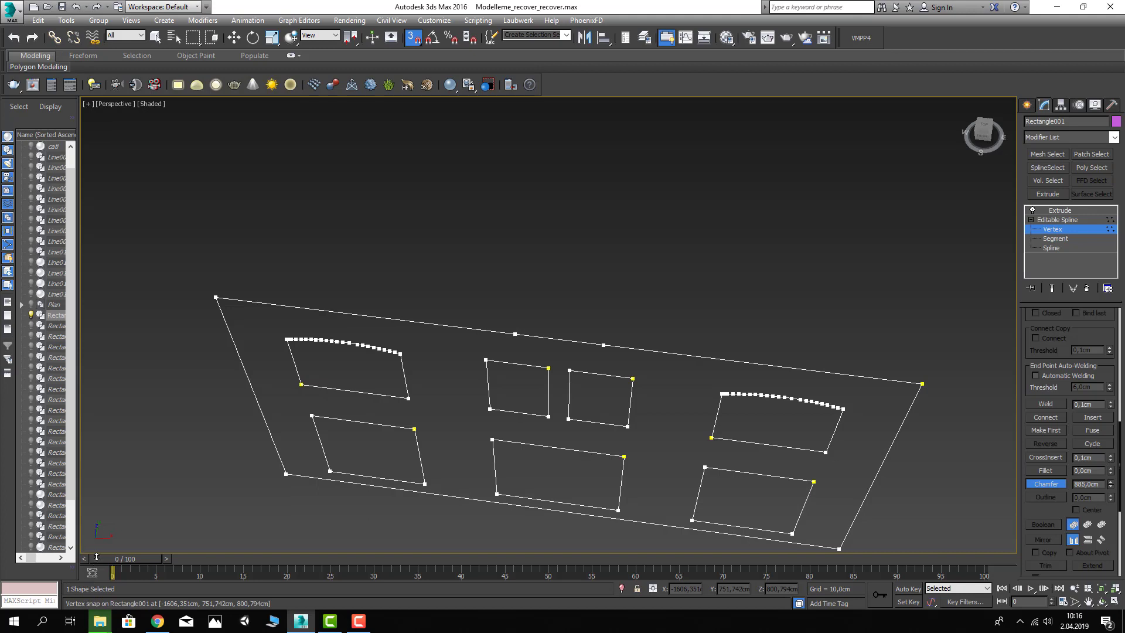
left_click_drag(97, 557, 680, 511)
key("w")
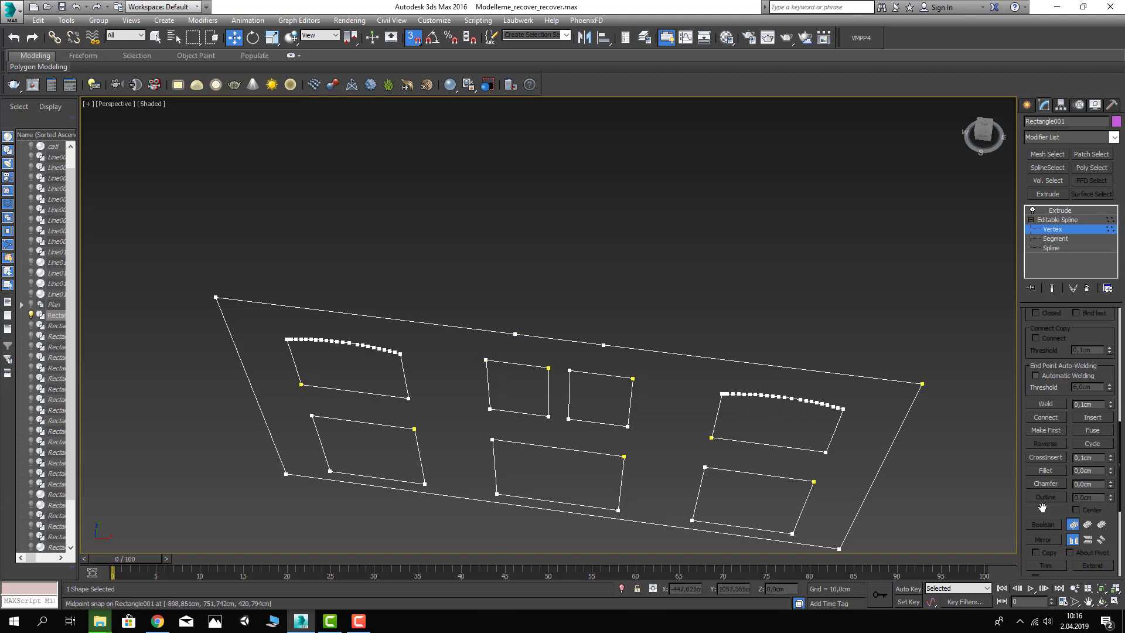
Step: Insert a vertex again at the top edge's midpoint and select it
scroll(1041, 528, "up", 2)
scroll(1055, 399, "up", 1)
left_click(1043, 371)
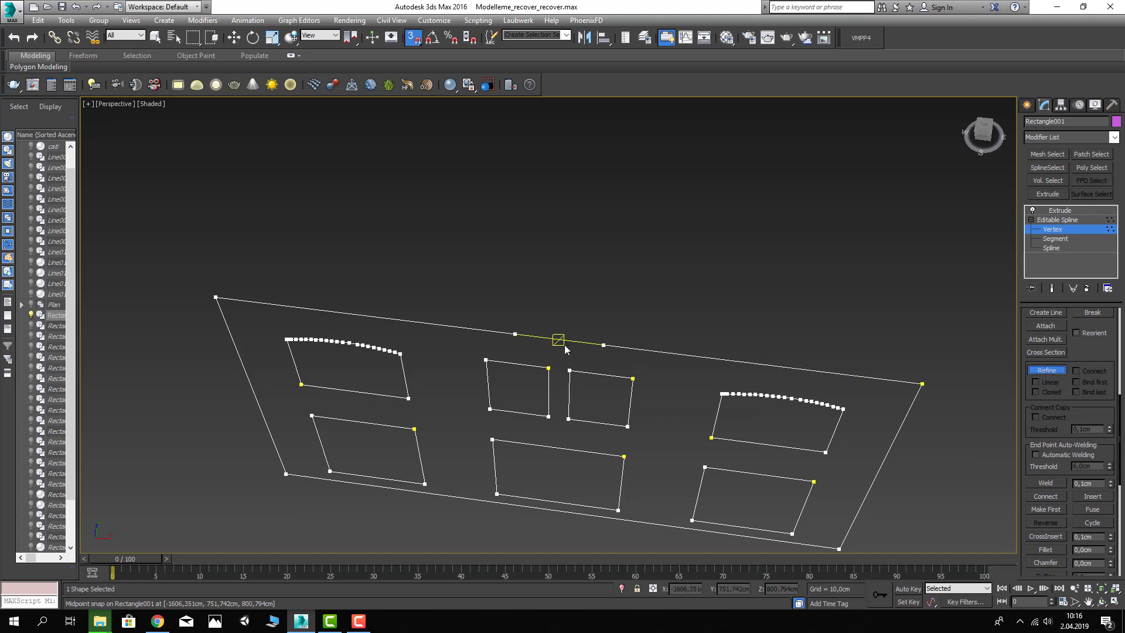
left_click(560, 340)
right_click(561, 269)
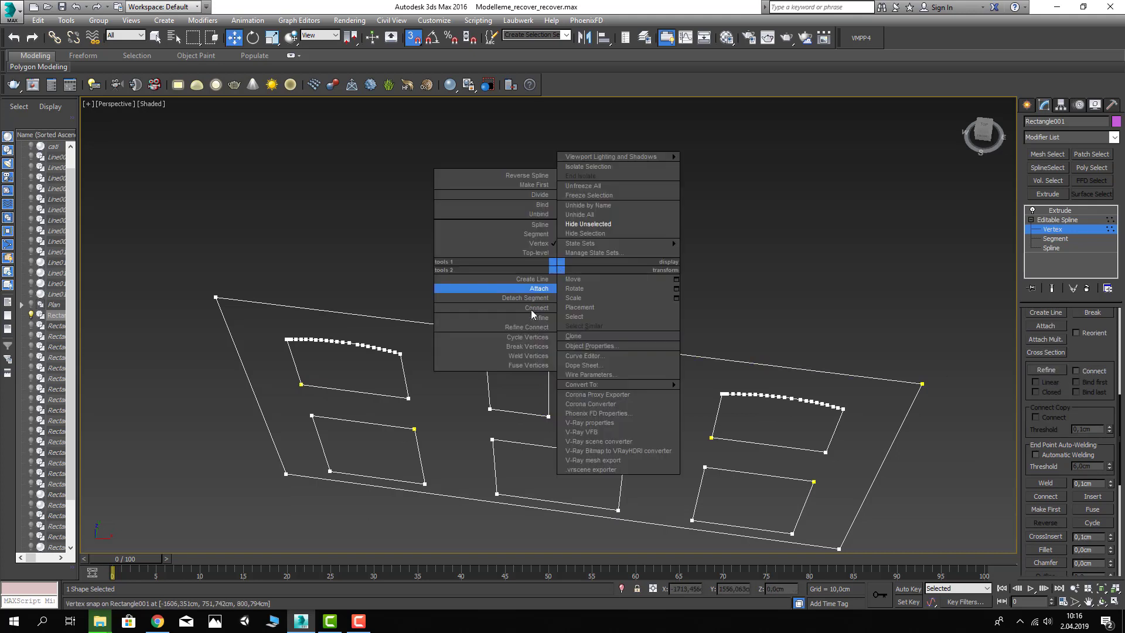
left_click(550, 340)
left_click(559, 340)
Step: Select the midpoint vertex, turn off snapping, and unhide all objects
scroll(534, 340, "up", 1)
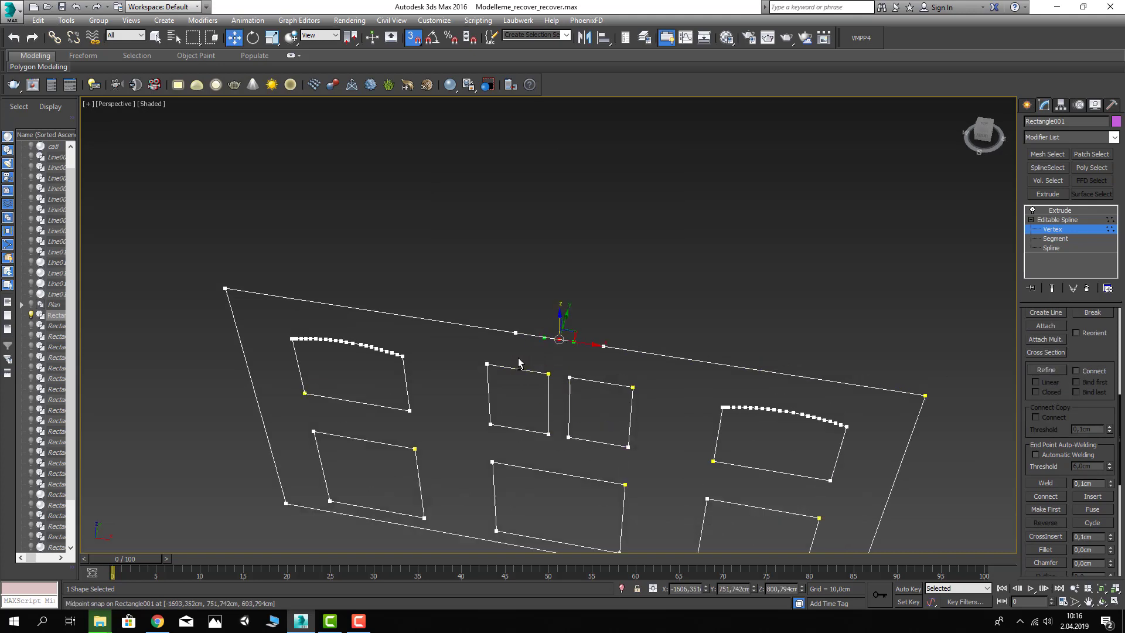
scroll(534, 340, "up", 1)
right_click(598, 347)
left_click(505, 293)
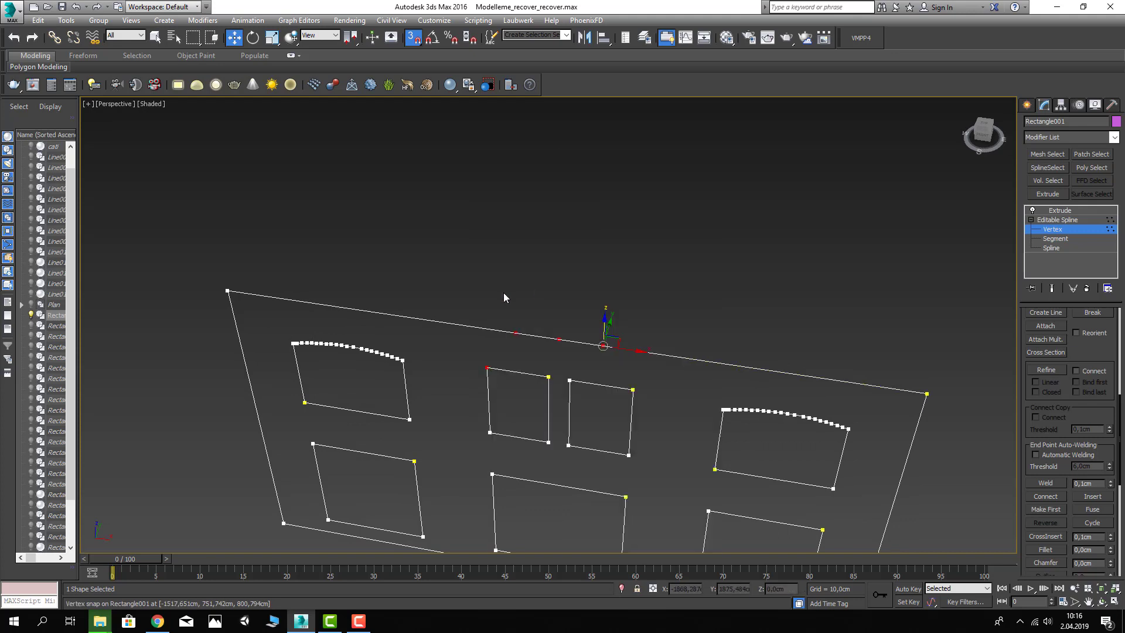
mouse_move(524, 317)
left_mouse_down()
mouse_move(565, 347)
mouse_move(588, 348)
left_mouse_up()
left_click(412, 37)
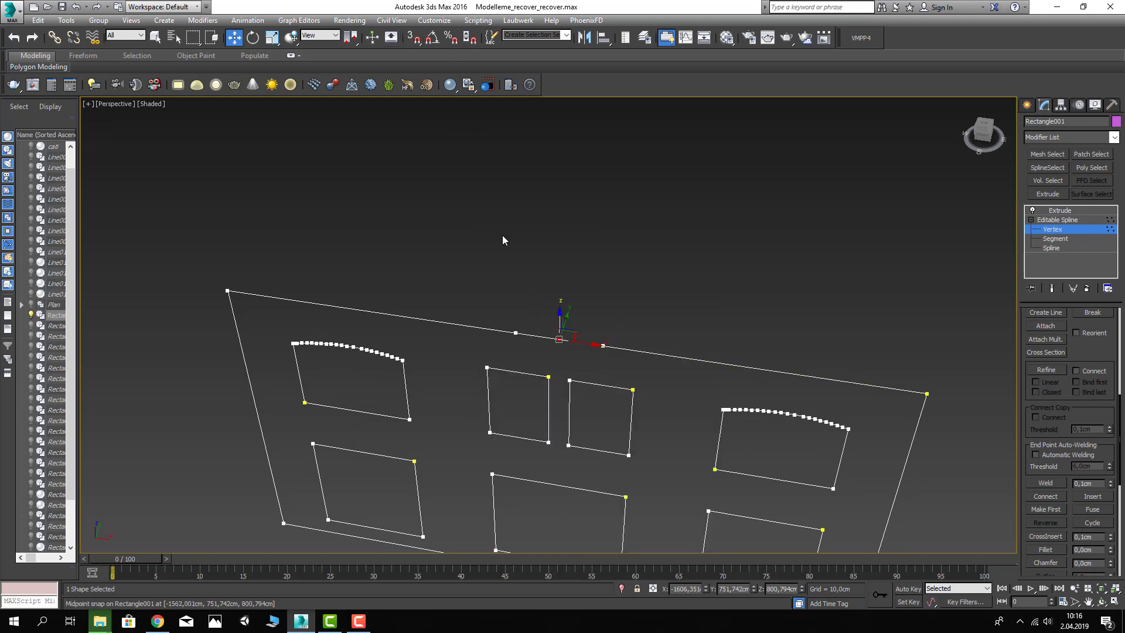
right_click(503, 239)
left_click(520, 183)
mouse_move(518, 263)
middle_mouse_down("alt")
mouse_move(533, 202)
mouse_move(558, 301)
middle_mouse_up("alt")
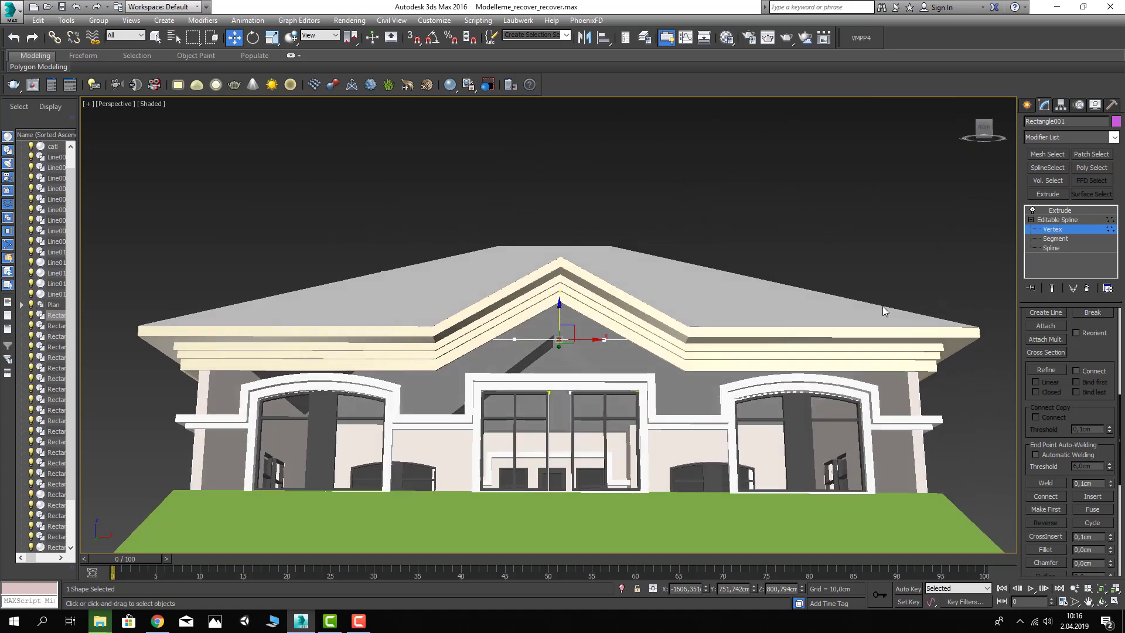
Step: Raise the middle vertex into a peak, shift the side vertices along the roofline, and return to Extrude
left_click_drag(560, 317, 560, 303)
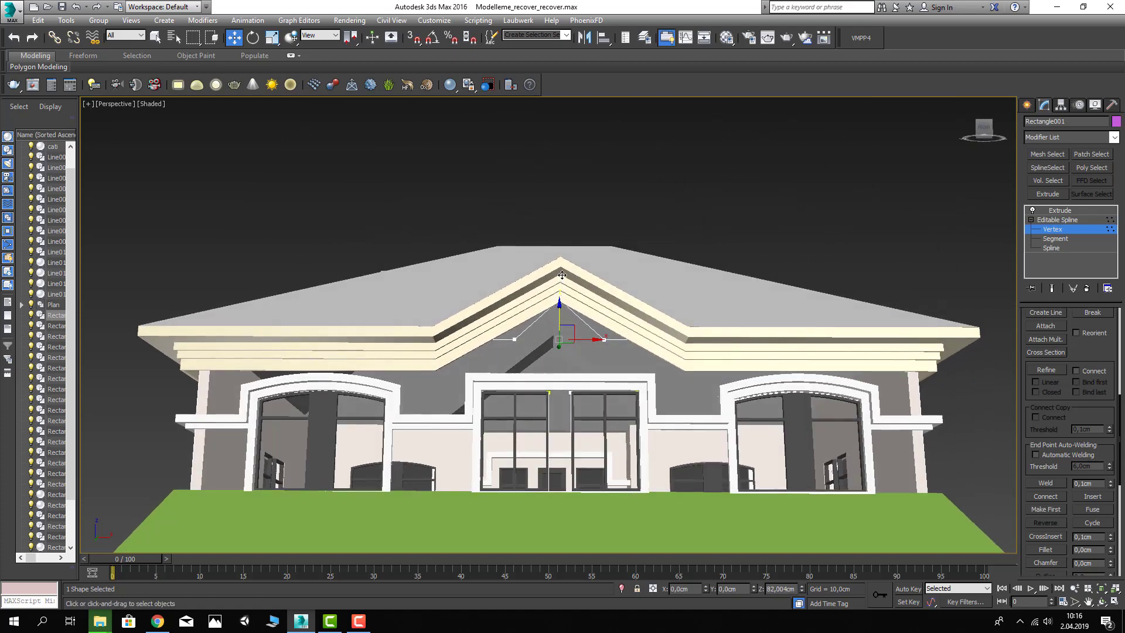
left_click(514, 339)
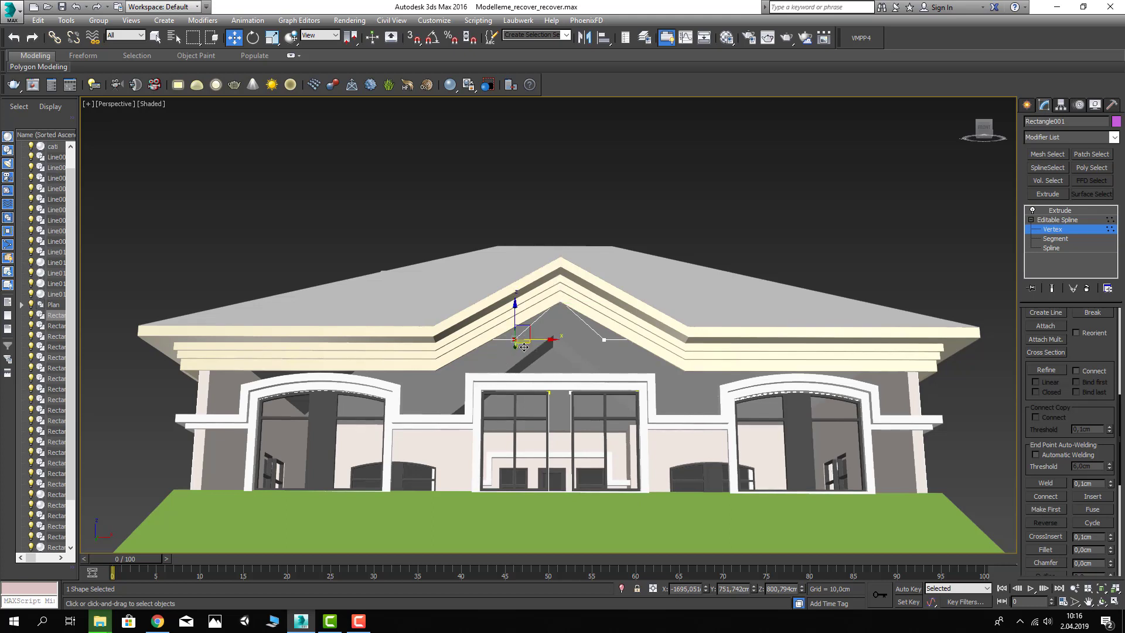
left_click_drag(514, 339, 490, 339)
left_click(604, 339)
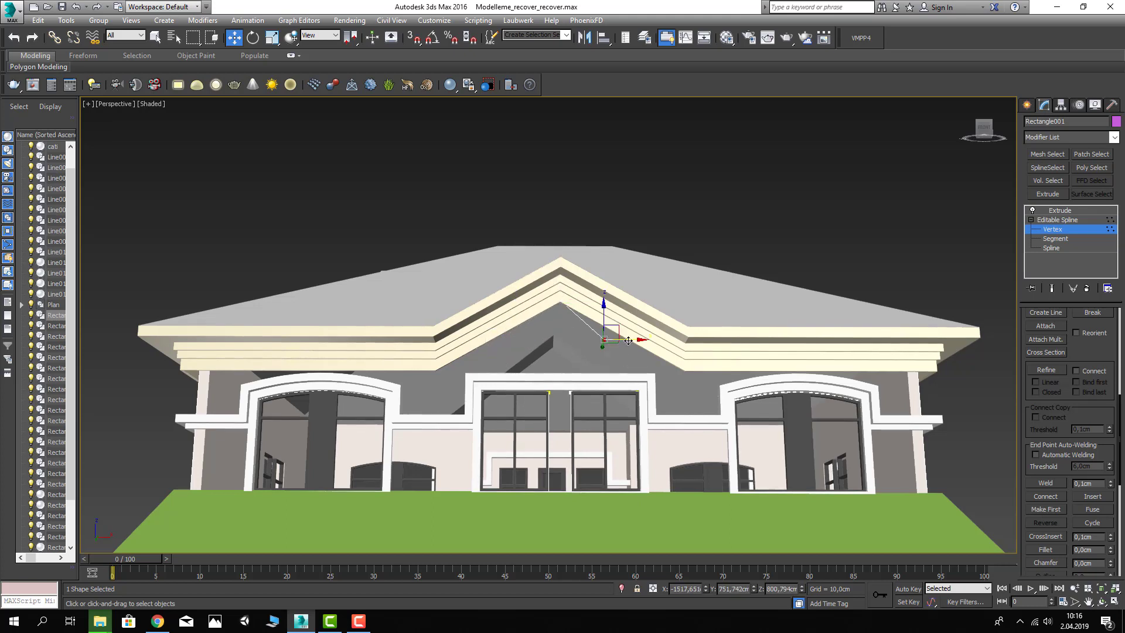
left_click_drag(628, 339, 652, 338)
left_click(1057, 219)
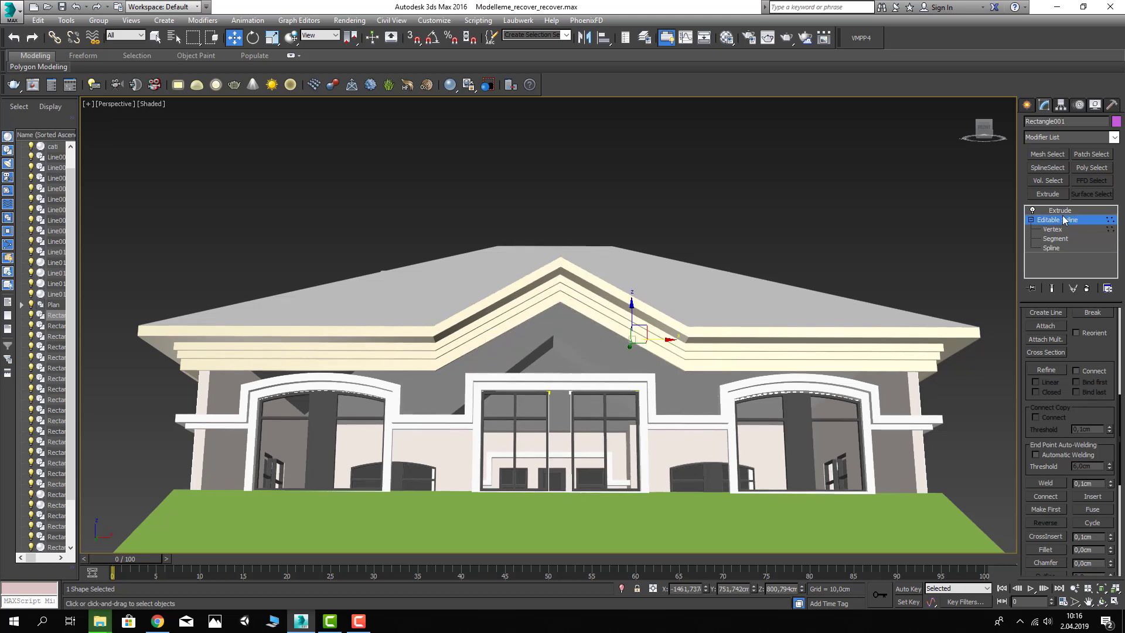
mouse_move(708, 252)
middle_mouse_down("alt")
mouse_move(577, 376)
mouse_move(556, 368)
middle_mouse_up("alt")
Step: Briefly show only the wall, then unhide all objects and view the upper facade
right_click(599, 350)
left_click(628, 308)
left_click(542, 357)
right_click(555, 368)
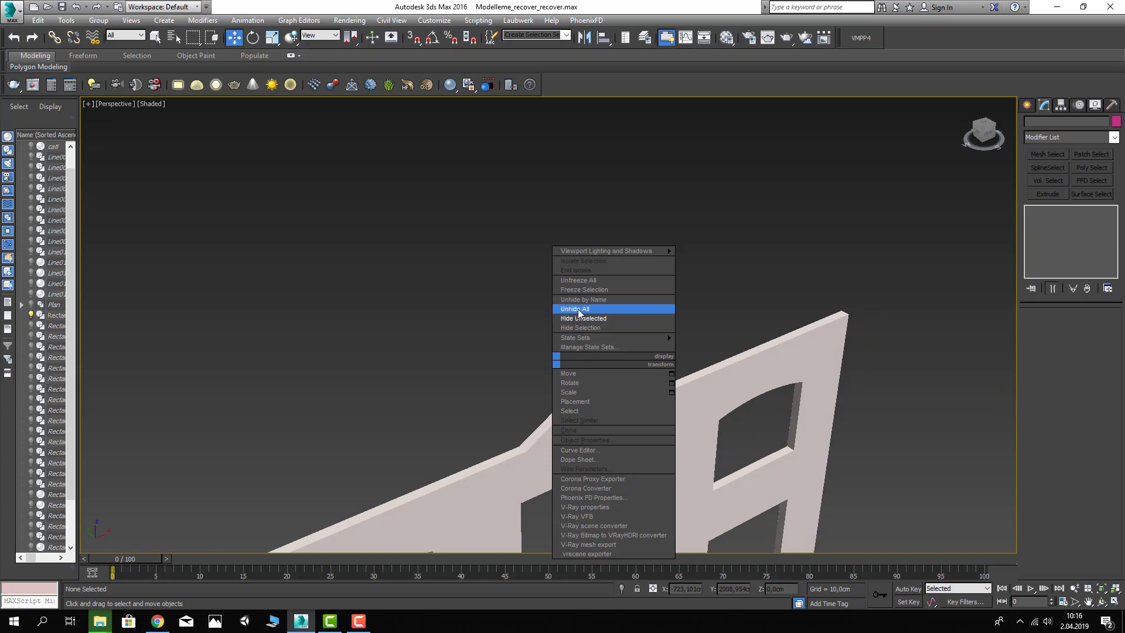
left_click(667, 307)
middle_click_drag(667, 307, 544, 356, "alt")
mouse_move(706, 237)
middle_mouse_down("alt")
mouse_move(670, 313)
mouse_move(523, 303)
mouse_move(563, 282)
middle_mouse_up("alt")
scroll(523, 303, "up", 5)
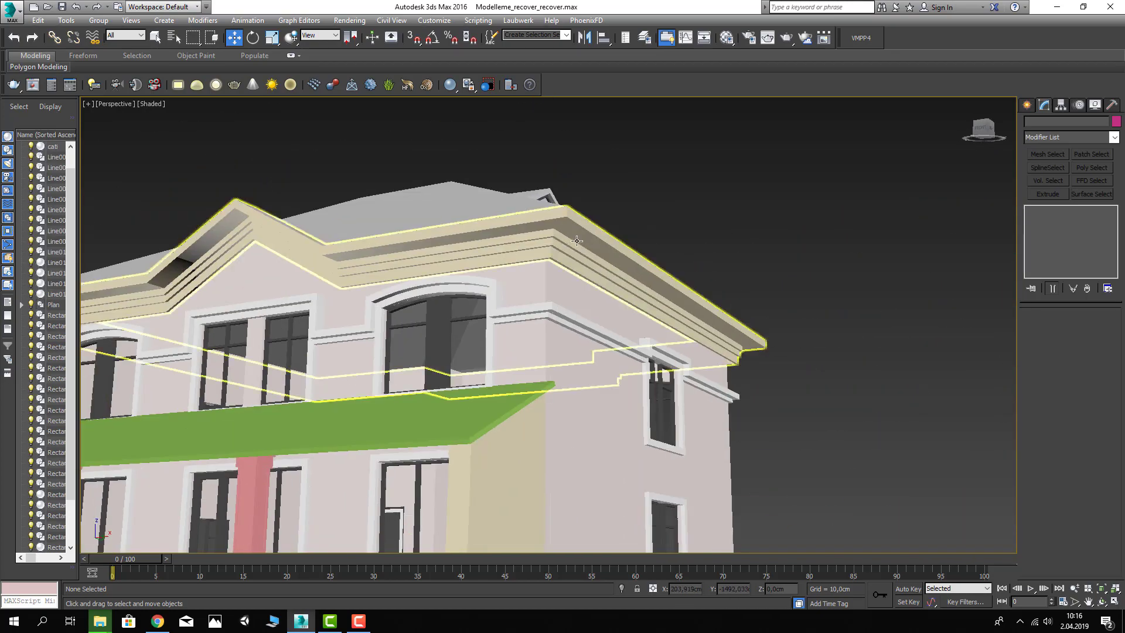
Step: Assign the white Sove material to the upper-floor cornice, then select the porch's side panel
left_click(578, 272)
key("m")
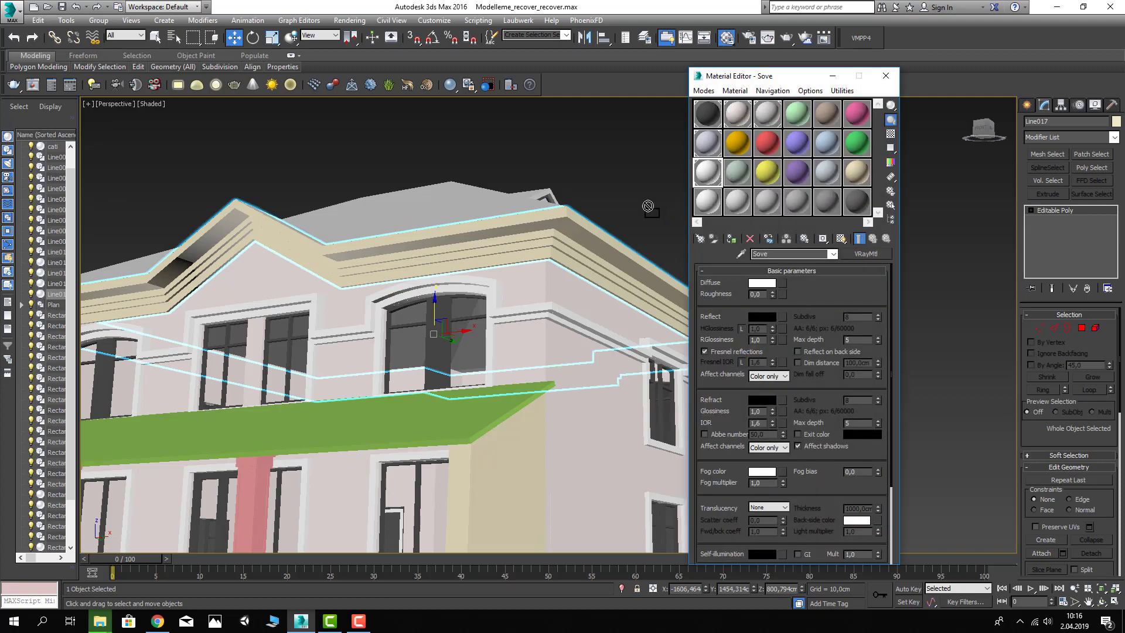
left_click_drag(707, 172, 645, 258)
left_click(885, 78)
left_click(715, 195)
scroll(715, 195, "down", 5)
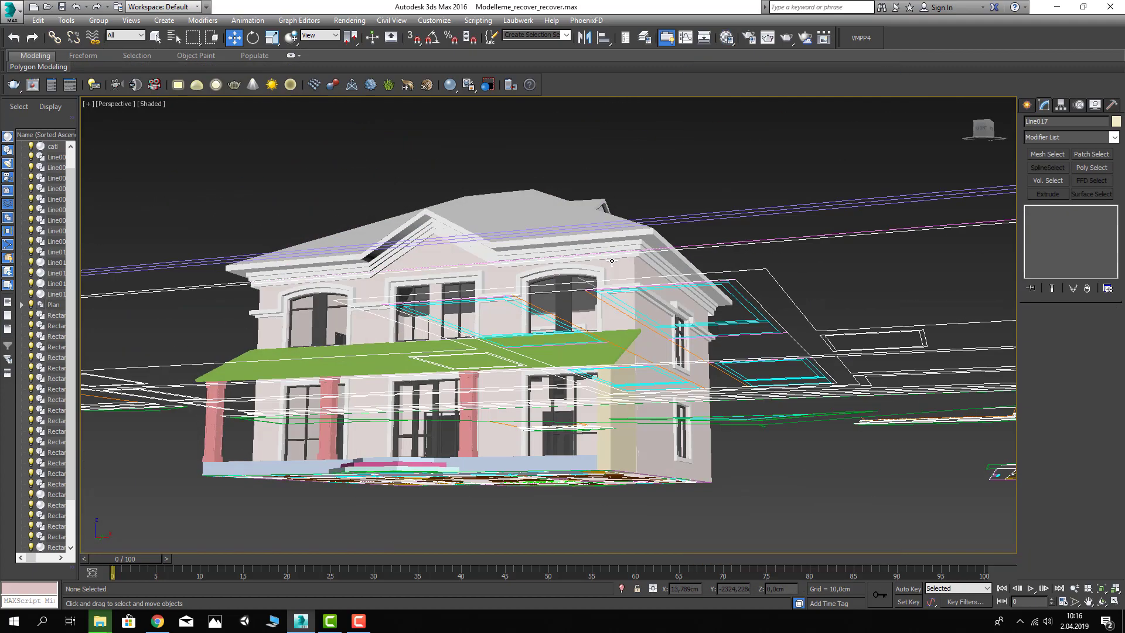
mouse_move(715, 196)
middle_mouse_down("alt")
mouse_move(638, 321)
mouse_move(614, 316)
mouse_move(621, 308)
mouse_move(529, 316)
mouse_move(531, 387)
middle_mouse_up("alt")
scroll(614, 316, "up", 1)
left_click(531, 397)
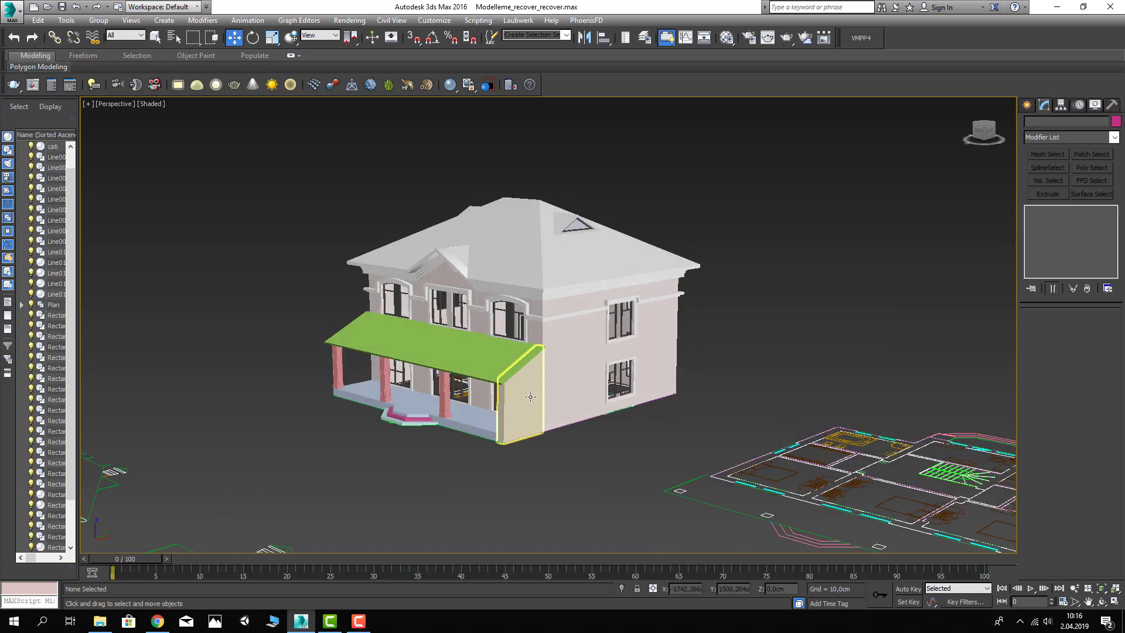
key("m")
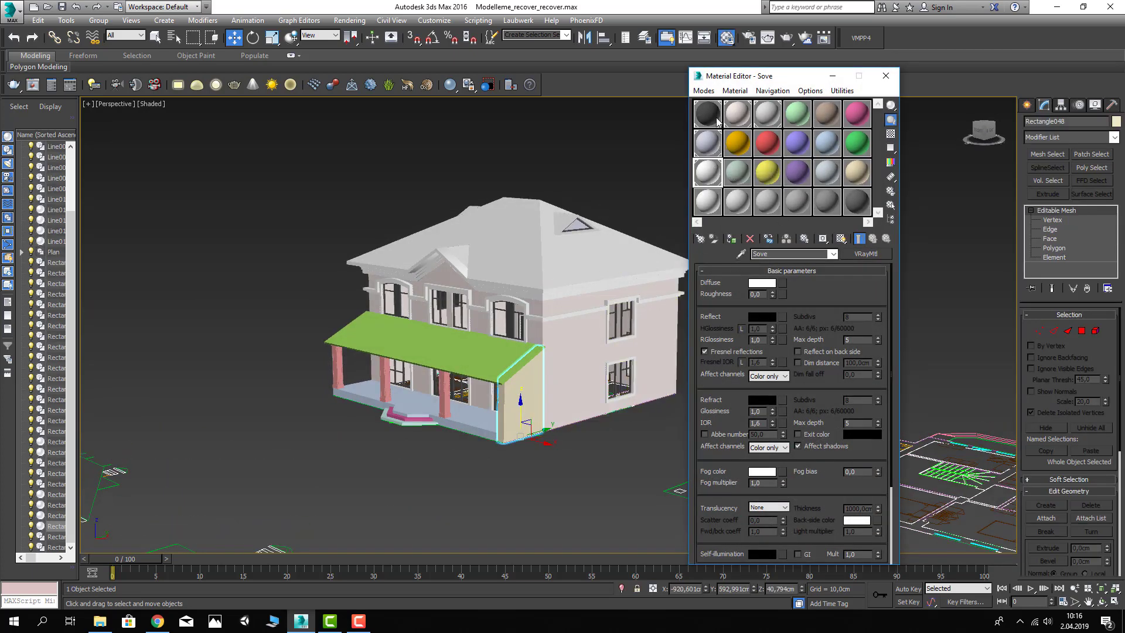
Step: Inspect the Duvar material and porch columns, then face the view to the house front
left_click(740, 119)
left_click(531, 463)
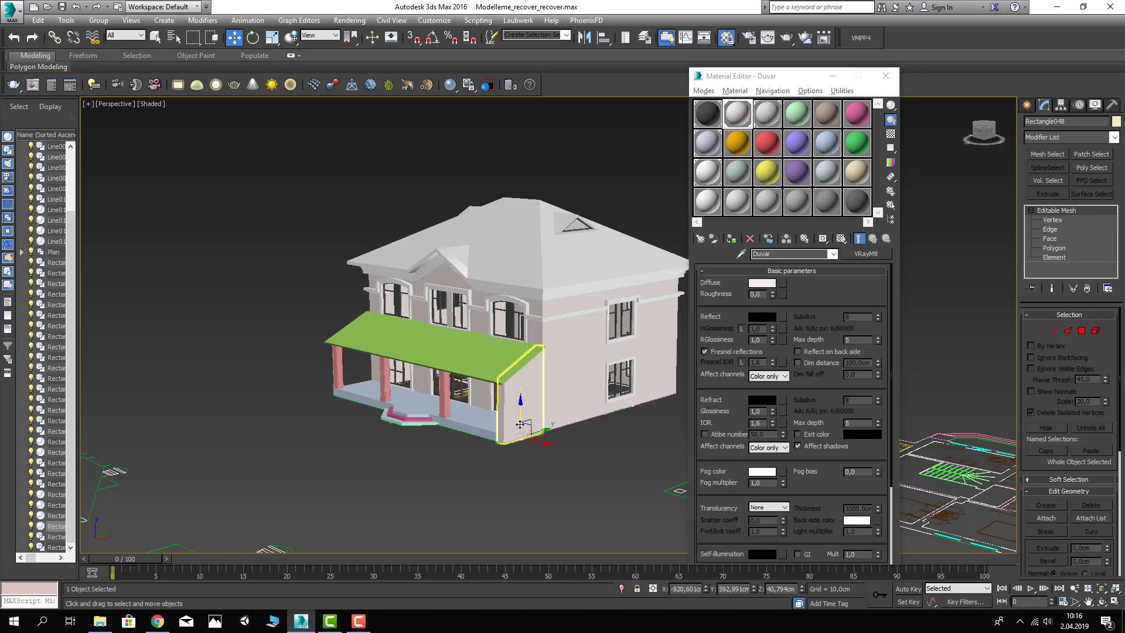
middle_click_drag(516, 469, 539, 470, "alt")
left_click(472, 387)
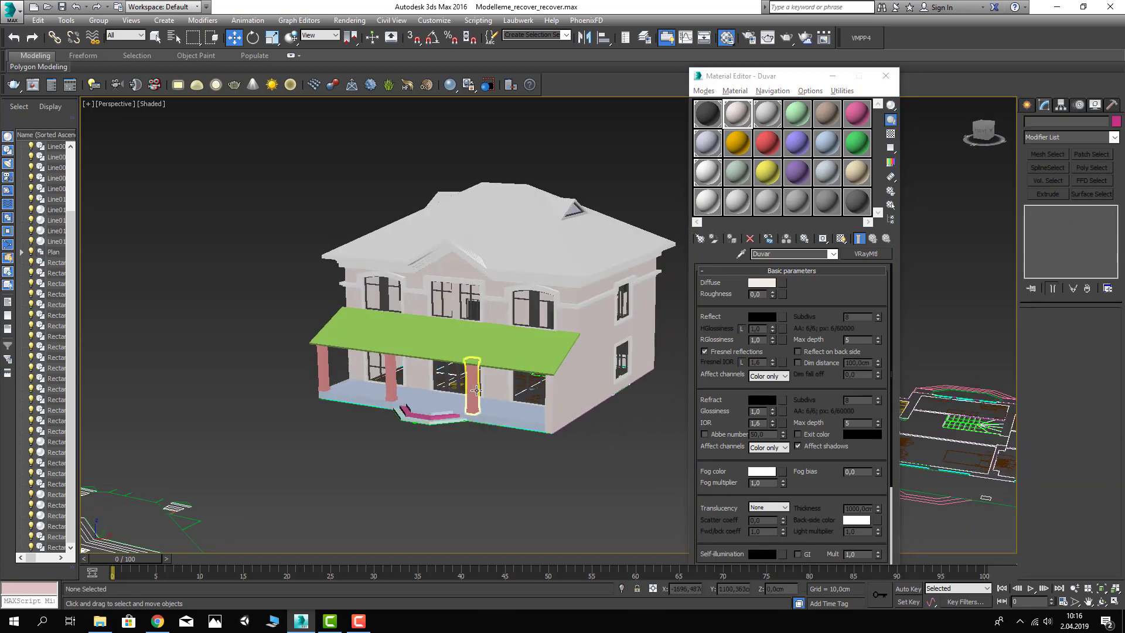
left_click(390, 378, "ctrl")
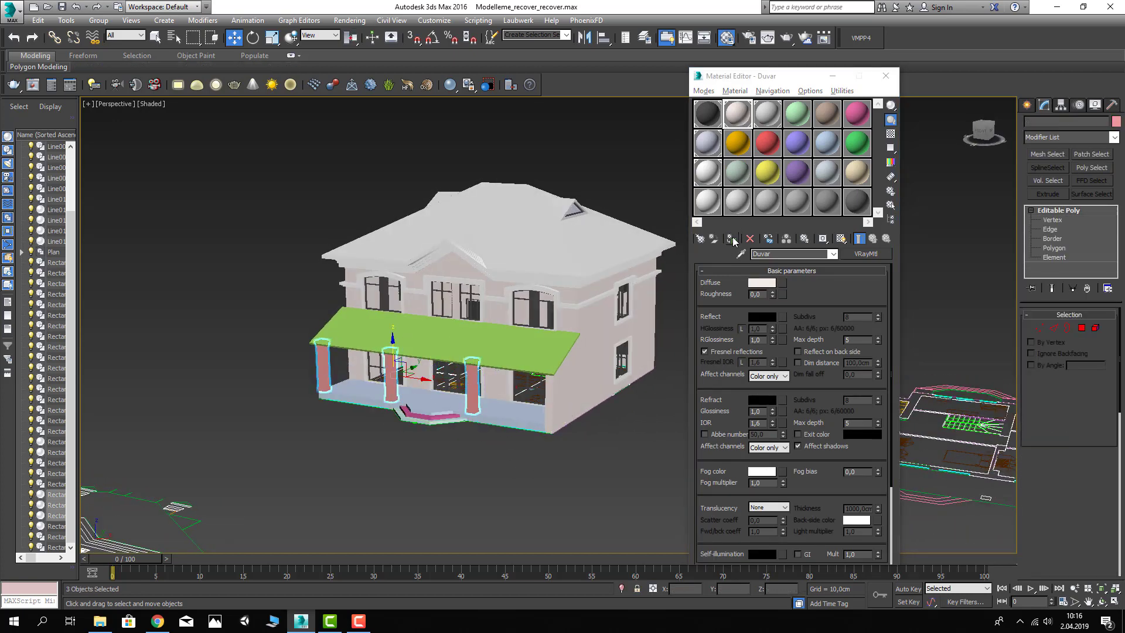
left_click(621, 432)
middle_click_drag(462, 439, 472, 461, "alt")
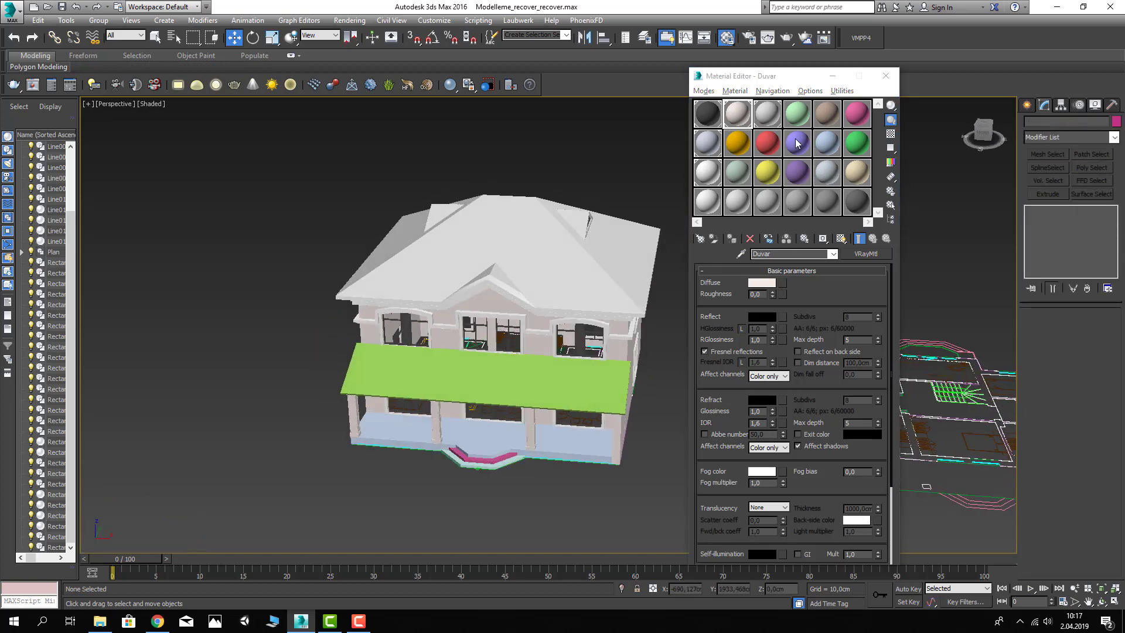
Step: Create a material named Basamaklar and apply it to the porch floor, base and side entrance step
left_click(727, 181)
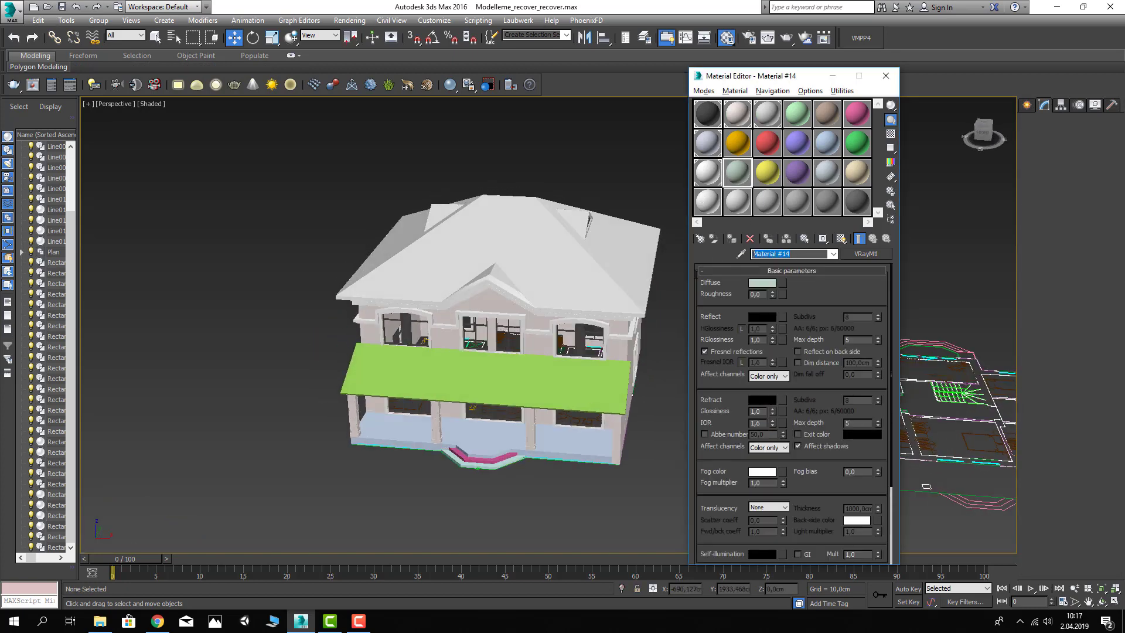
type("Basamaklar")
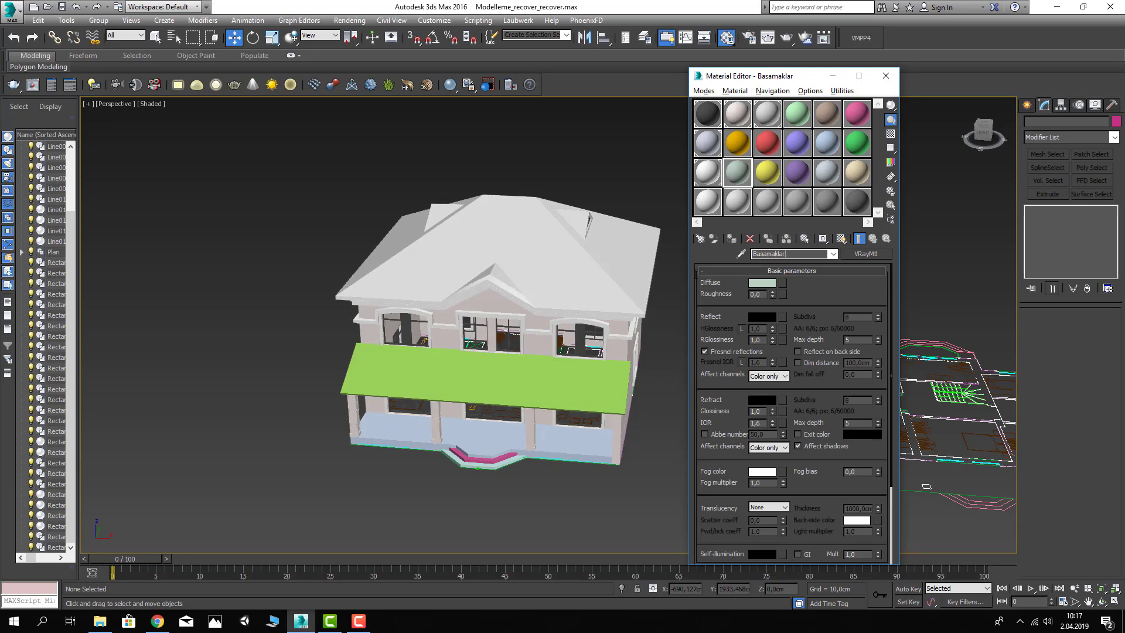
middle_click_drag(532, 486, 700, 270, "alt")
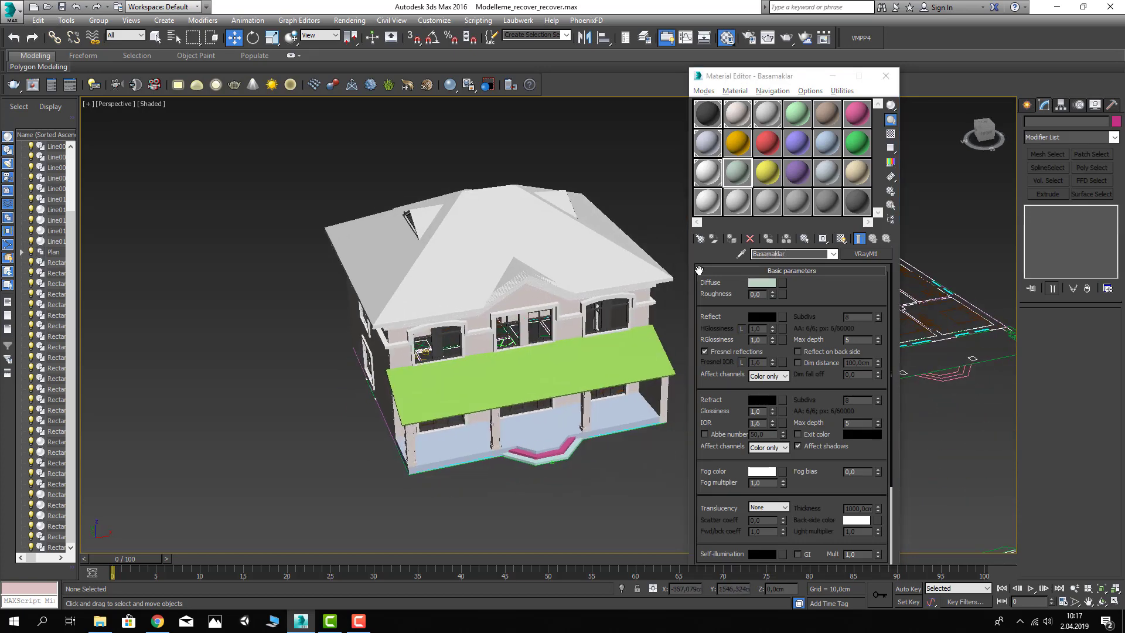
left_click_drag(737, 174, 561, 453)
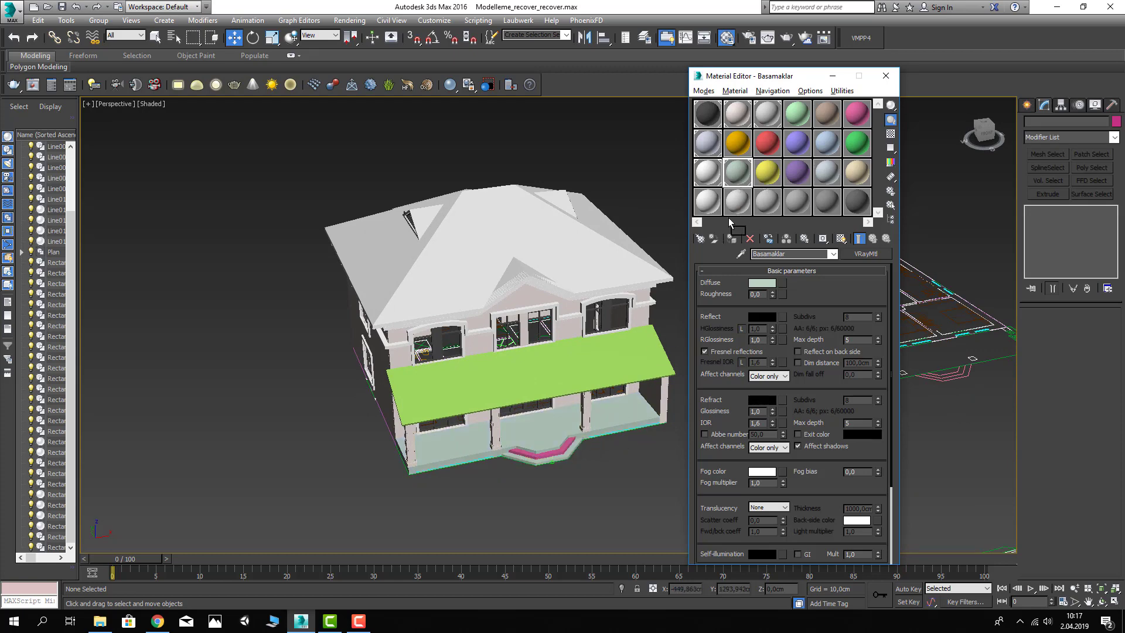
left_click_drag(729, 217, 565, 448)
middle_click_drag(565, 449, 457, 422, "alt")
left_click_drag(734, 173, 492, 414)
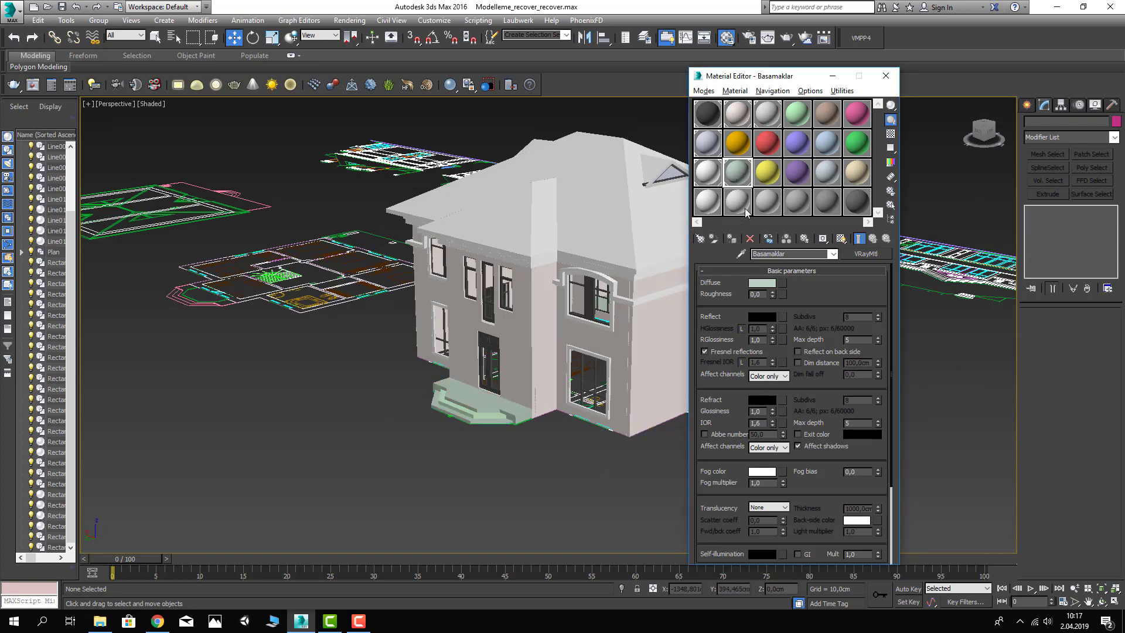
middle_click_drag(509, 453, 523, 389, "alt")
Step: Verify the side step's material, save the scene, and close the Material Editor
left_click(731, 188)
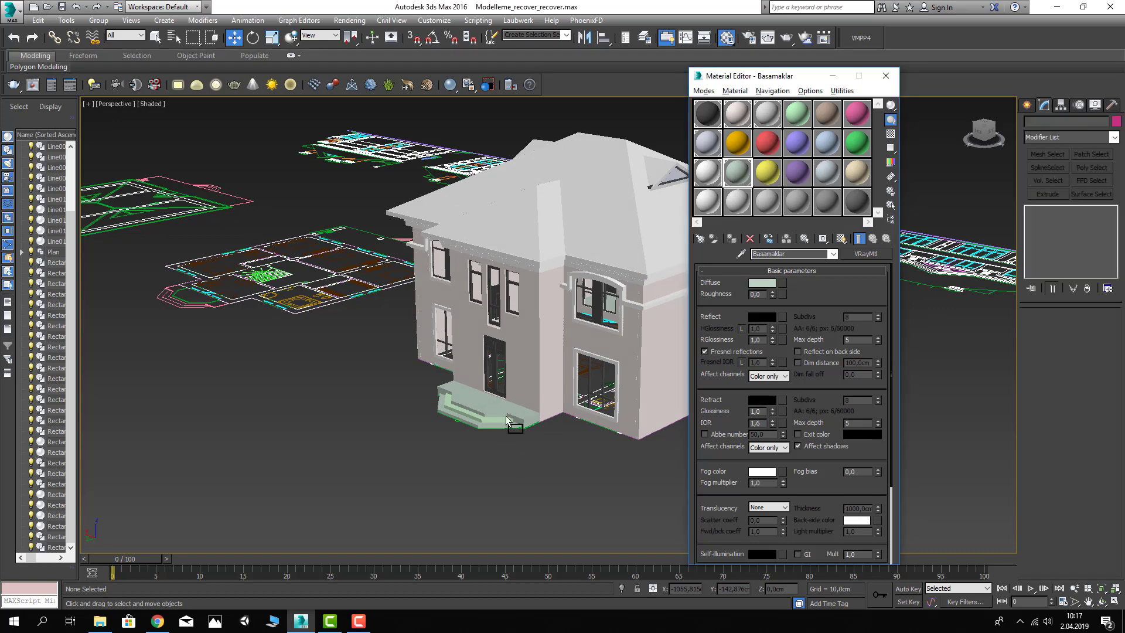
scroll(514, 429, "up", 3)
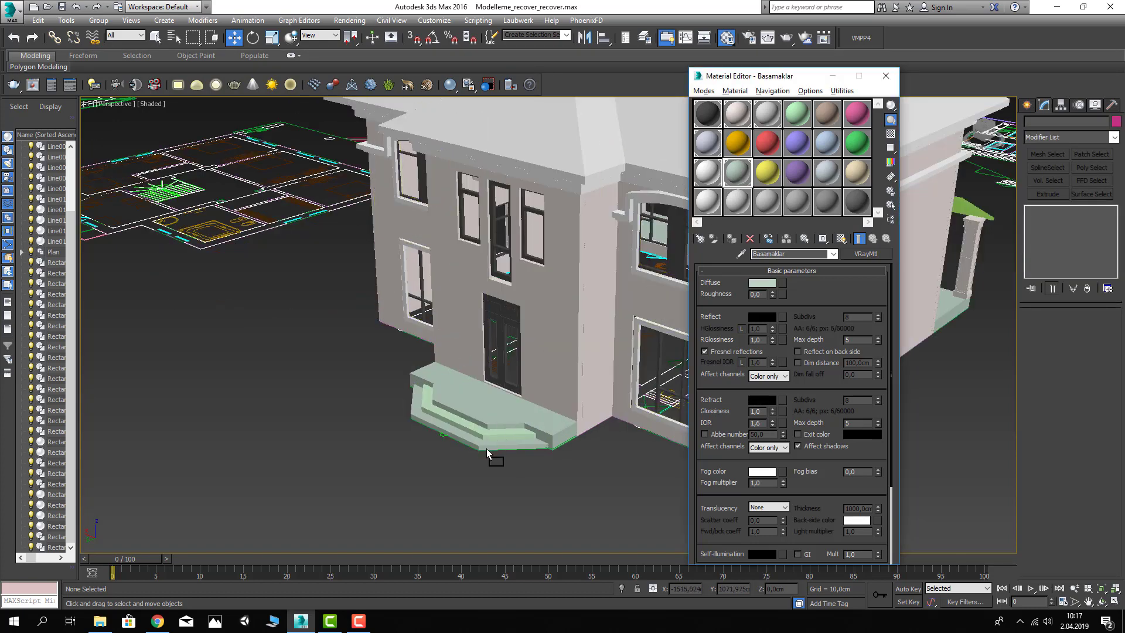
left_click(502, 407)
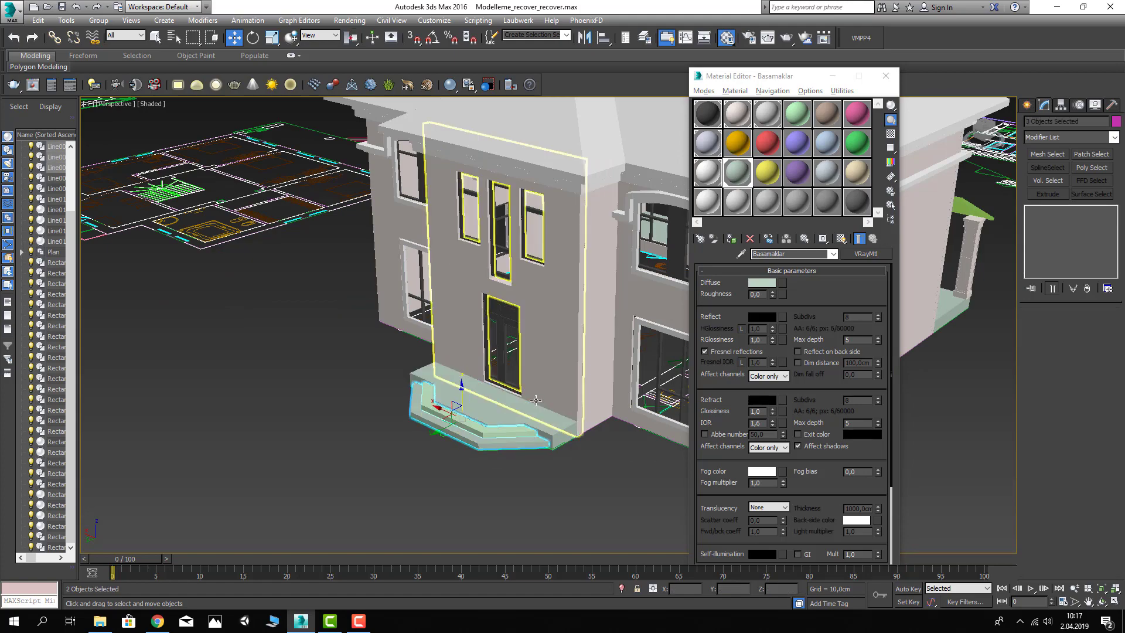
left_click(560, 471)
mouse_move(561, 471)
middle_mouse_down("alt")
mouse_move(490, 461)
mouse_move(477, 473)
mouse_move(592, 464)
mouse_move(454, 451)
mouse_move(498, 447)
mouse_move(395, 460)
mouse_move(462, 525)
middle_mouse_up("alt")
key("ctrl+s")
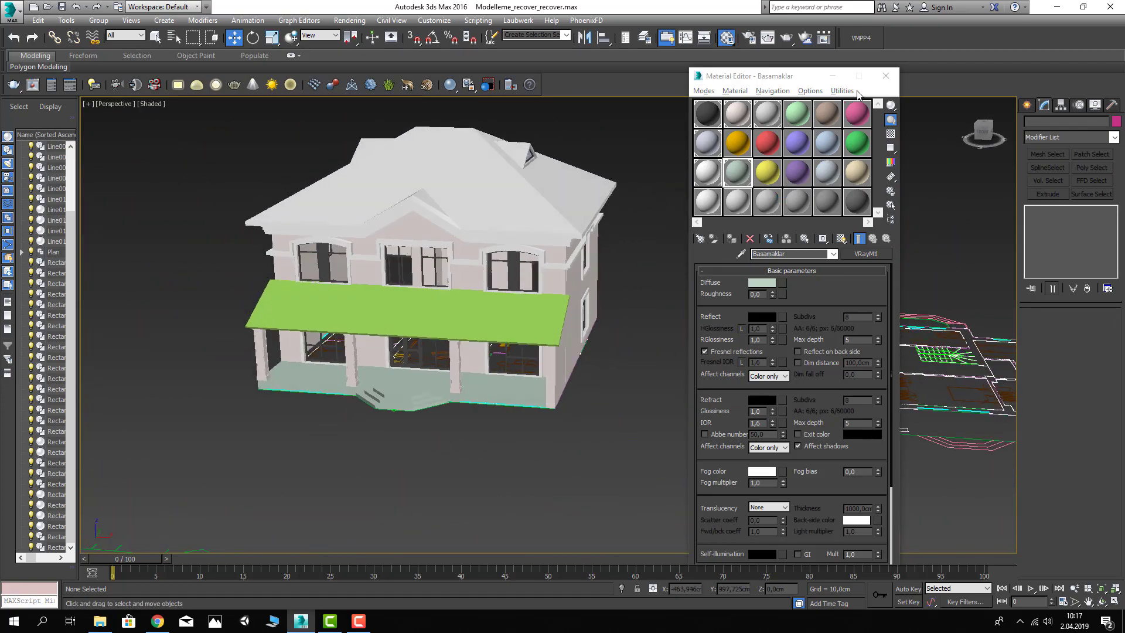
key("m")
middle_click_drag(498, 422, 463, 413, "alt")
Step: Convert the porch floor Line008 to an editable poly
scroll(462, 412, "up", 3)
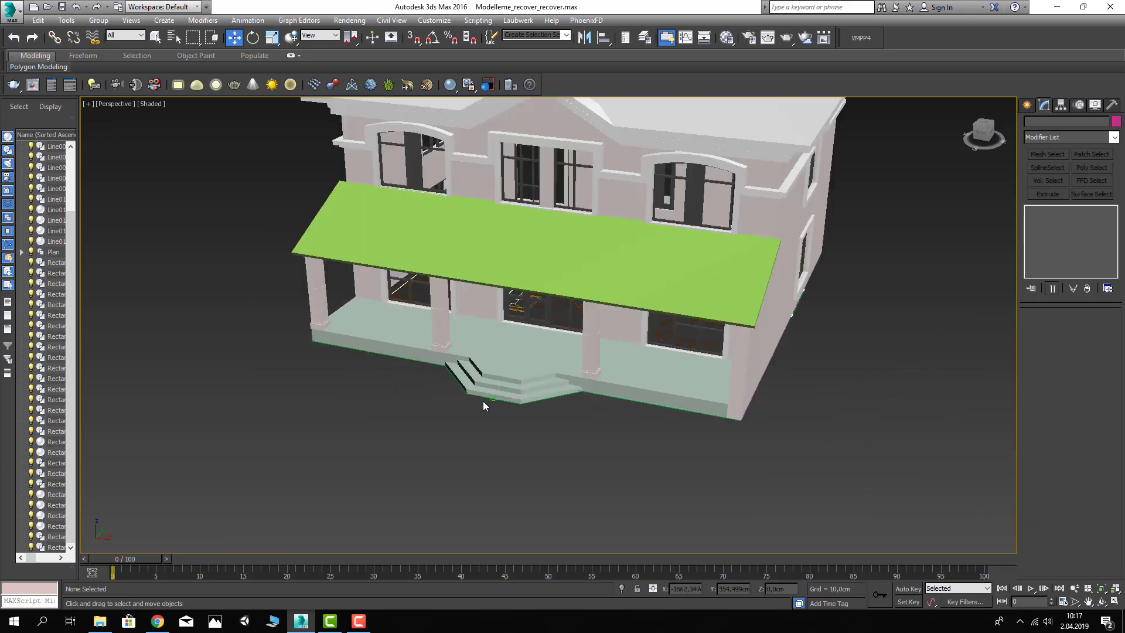
scroll(483, 401, "up", 3)
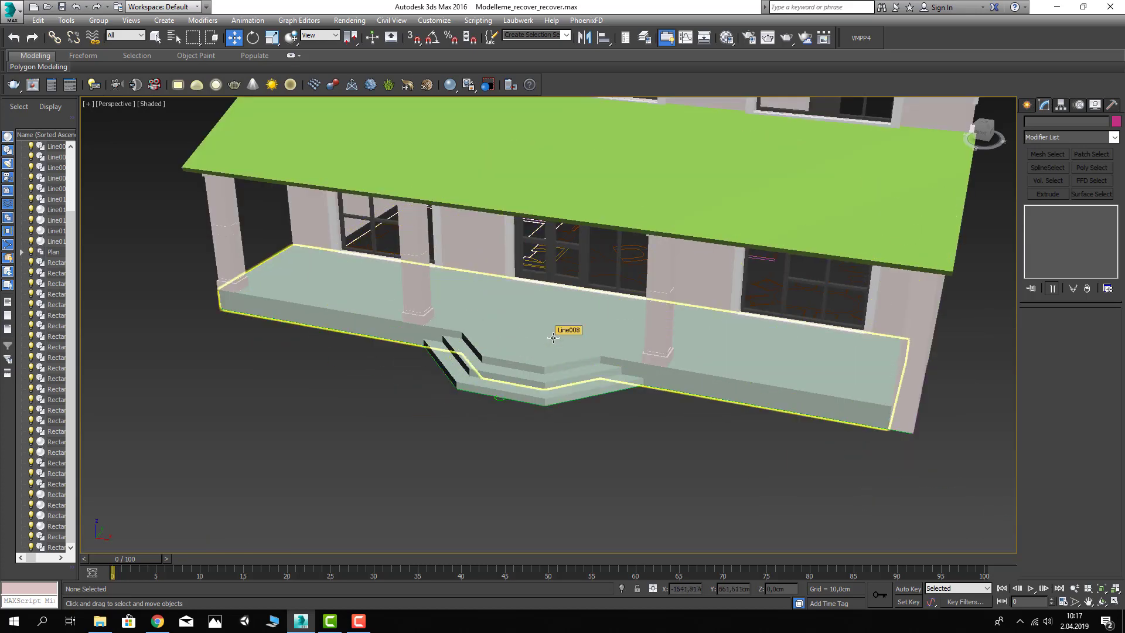
middle_click_drag(565, 334, 526, 360, "alt")
left_click(531, 331)
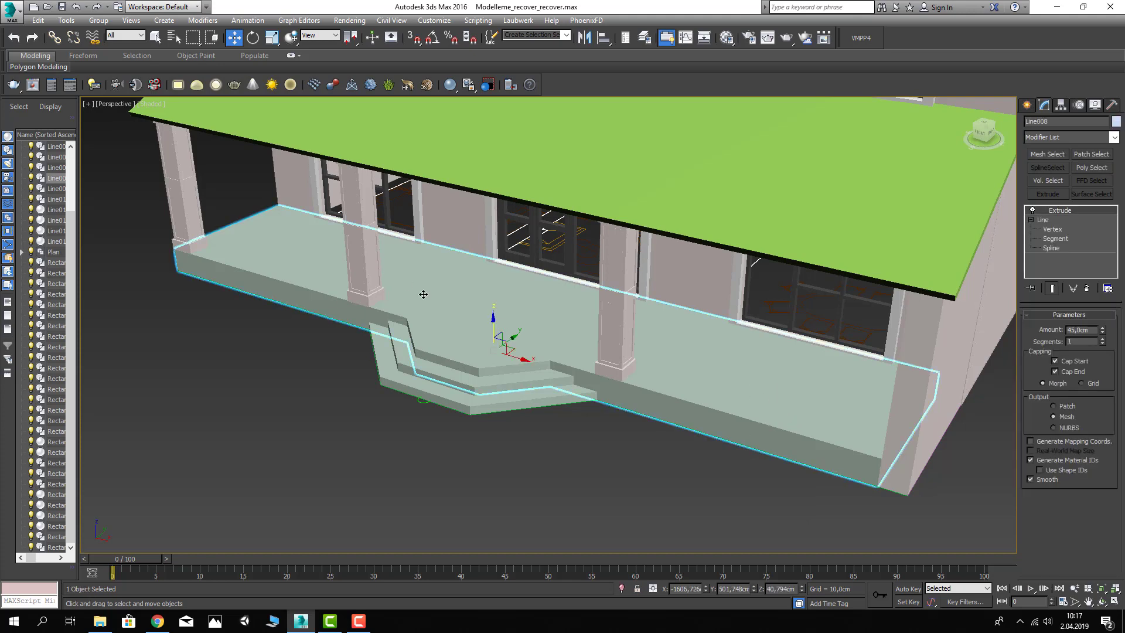
right_click(1052, 261)
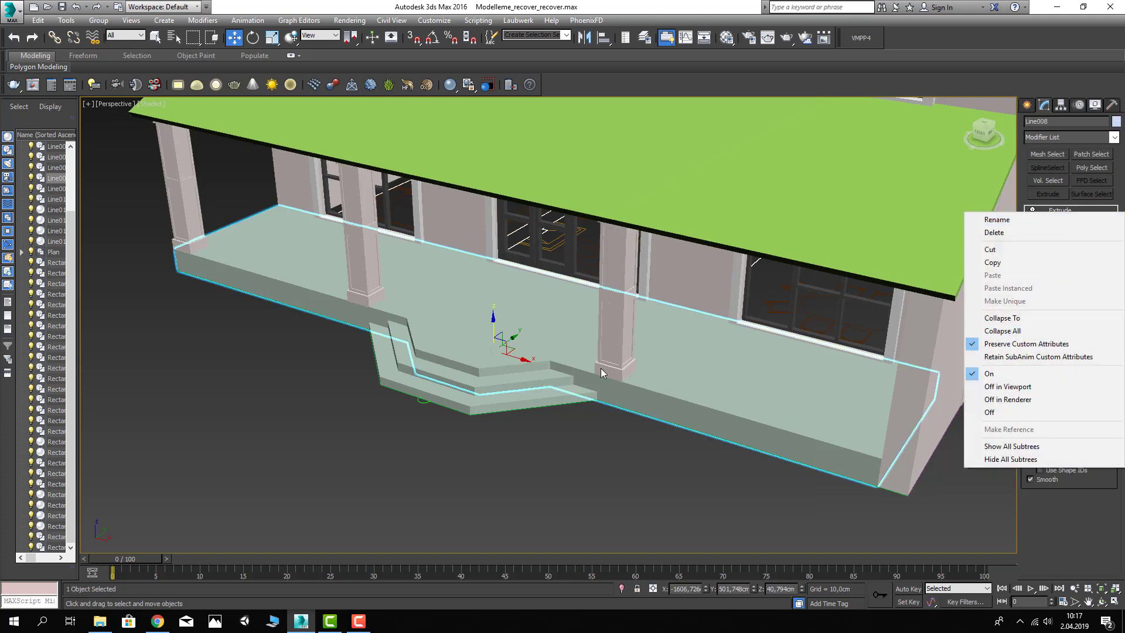
right_click(549, 330)
left_click(704, 457)
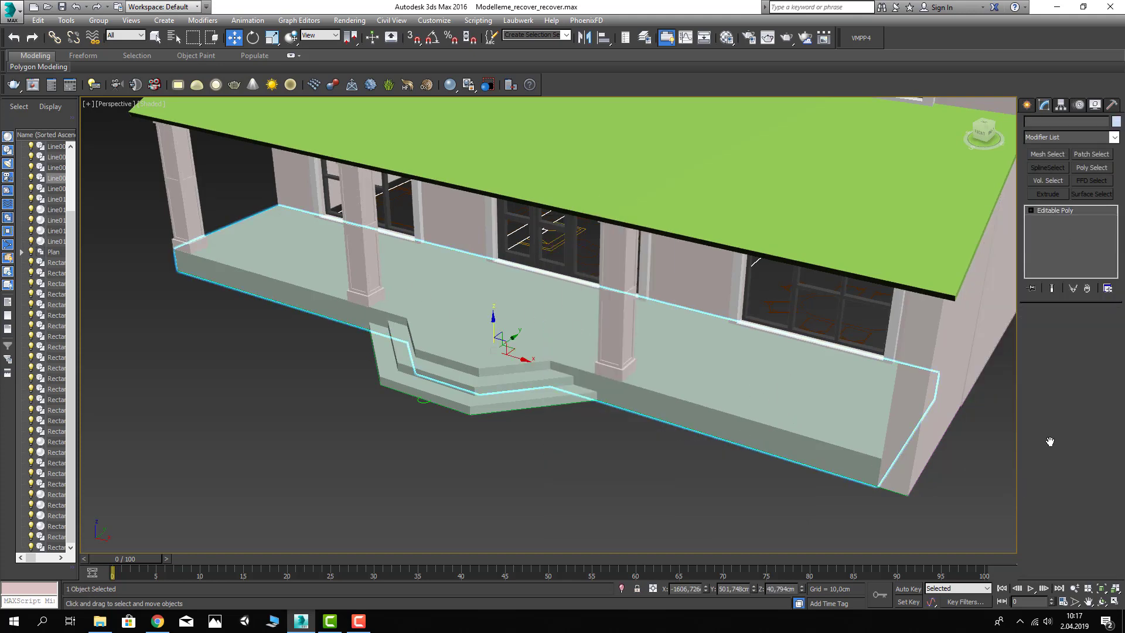
Step: Attach the front steps and the side entrance step to the porch floor
scroll(1043, 507, "down", 2)
left_click(1041, 505)
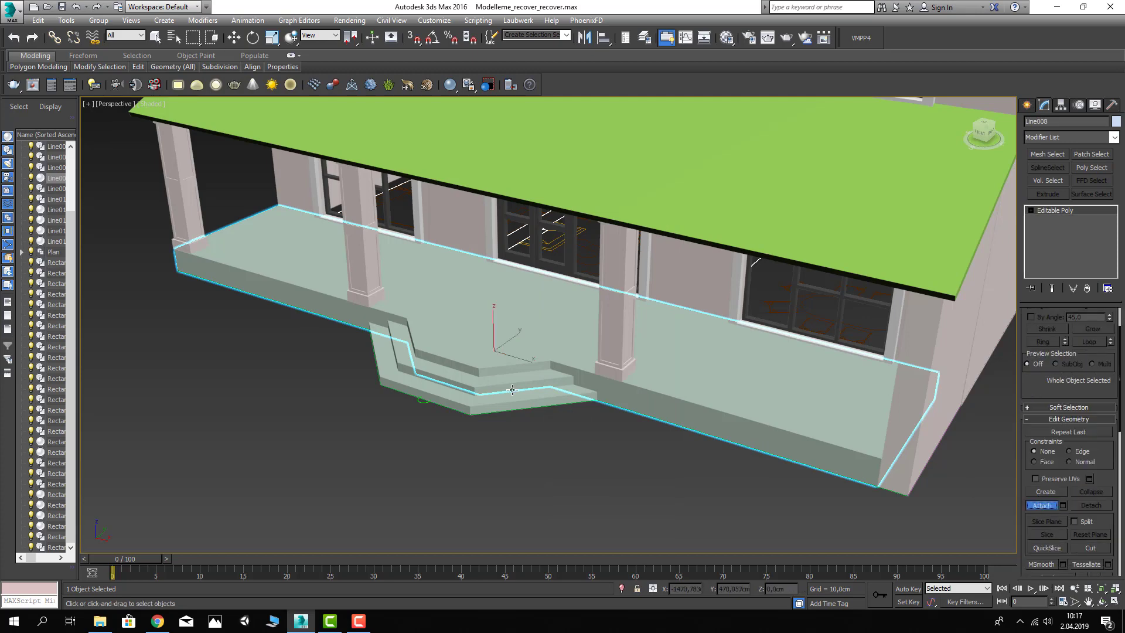
left_click(527, 412)
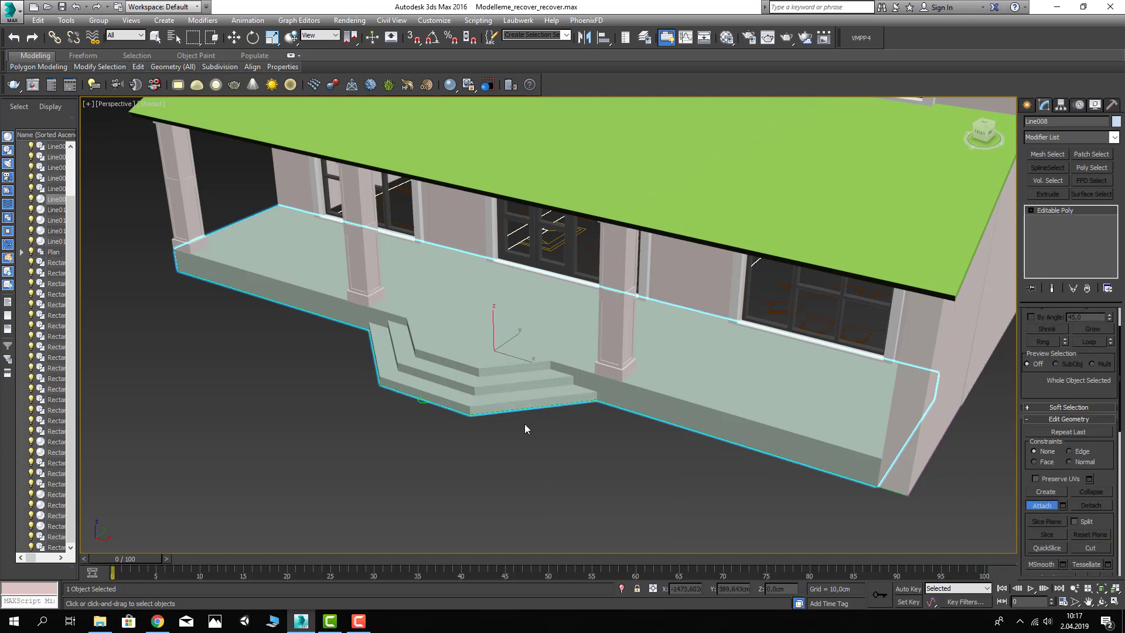
scroll(525, 424, "down", 3)
middle_click_drag(449, 428, 447, 458, "alt")
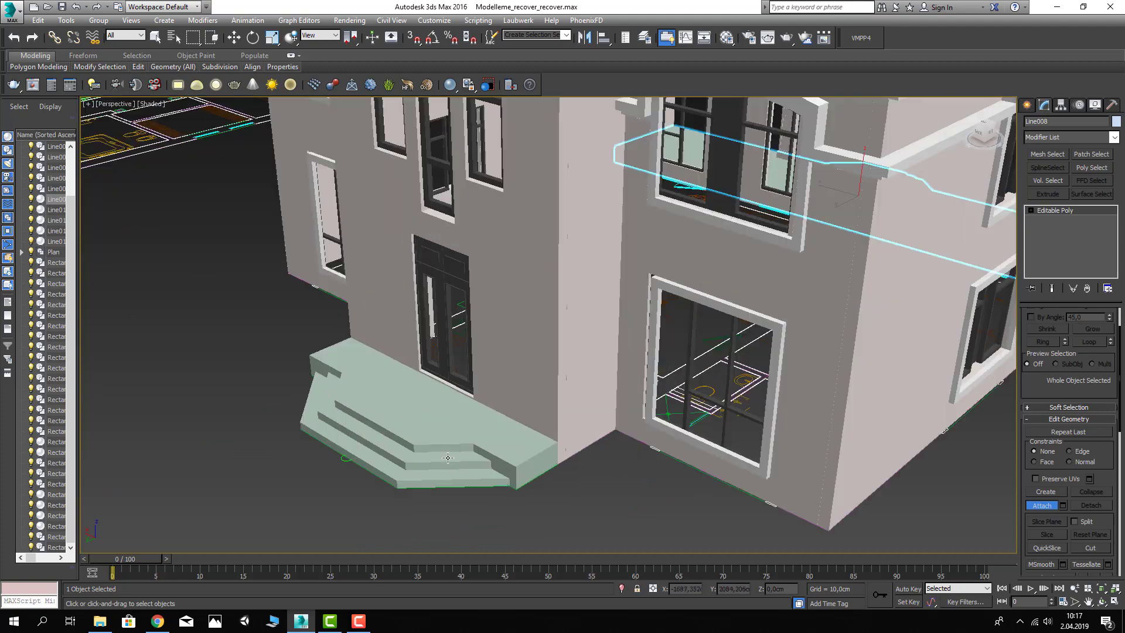
left_click(449, 458)
key("w")
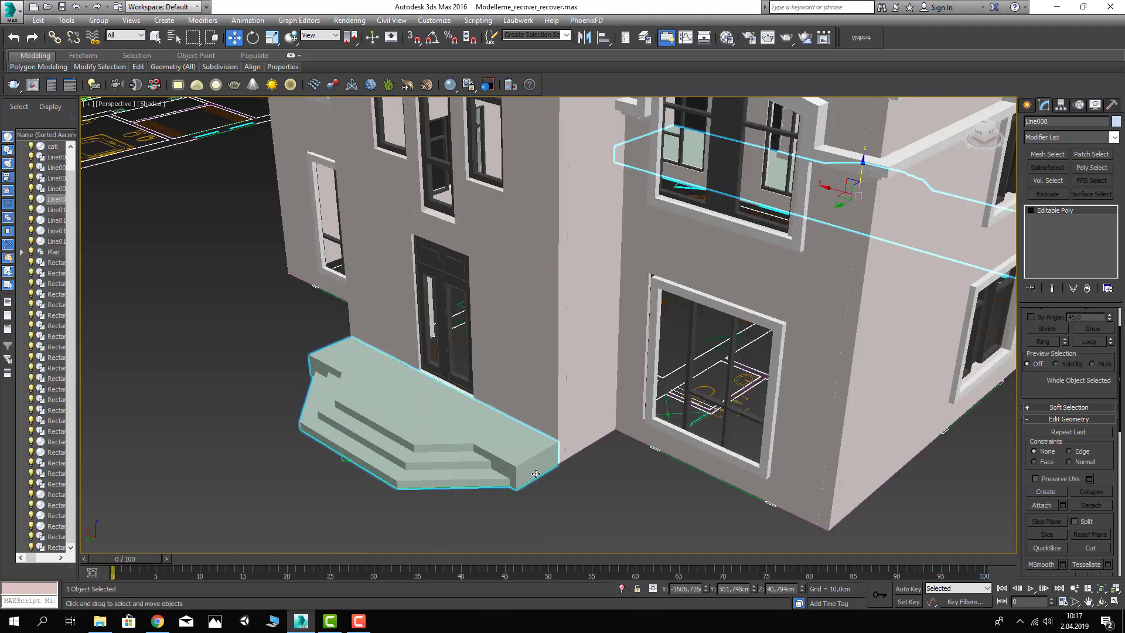
Step: Set the Basamaklar material's diffuse colour to near-white (226, 234, 228)
scroll(443, 477, "down", 3)
middle_click_drag(443, 478, 623, 456, "alt")
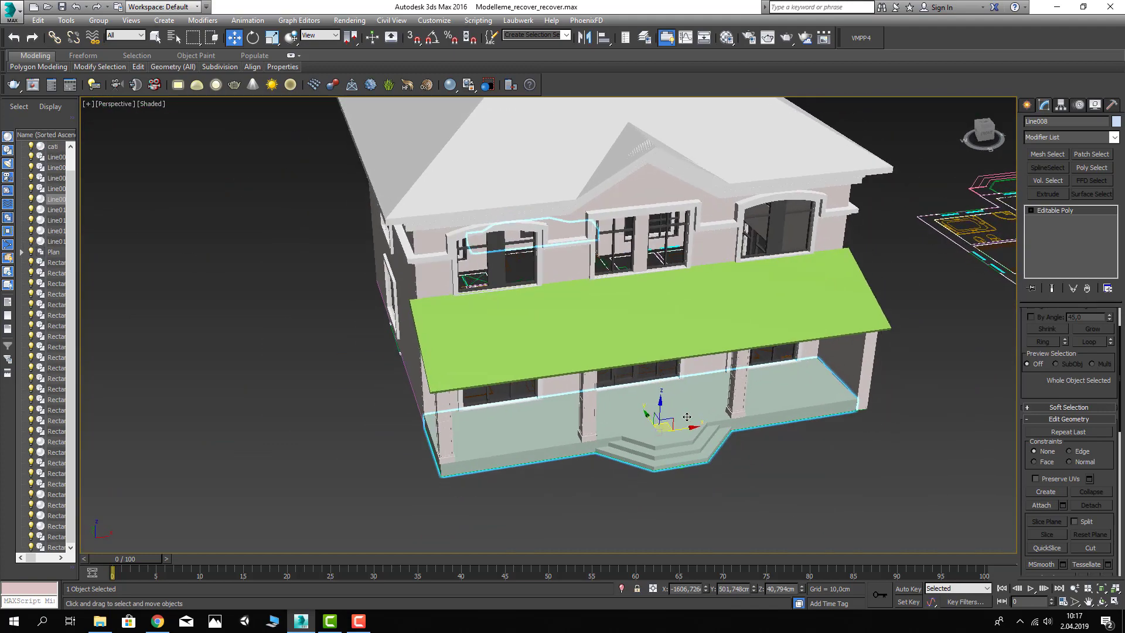
scroll(657, 417, "up", 5)
left_click(727, 37)
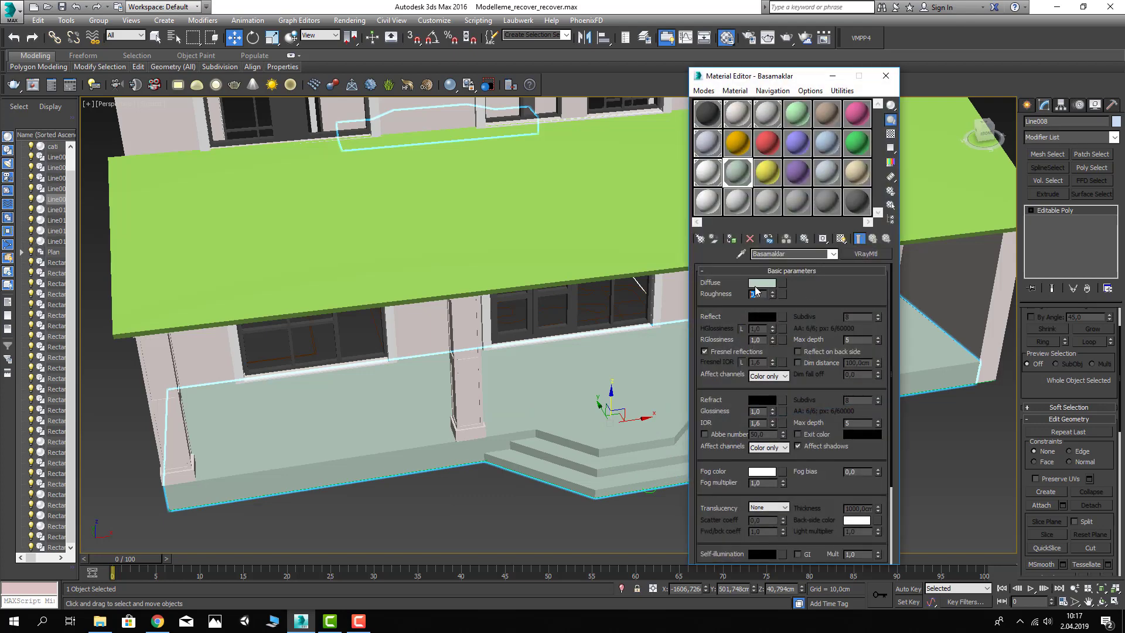
left_click(760, 283)
left_click_drag(348, 132, 347, 157)
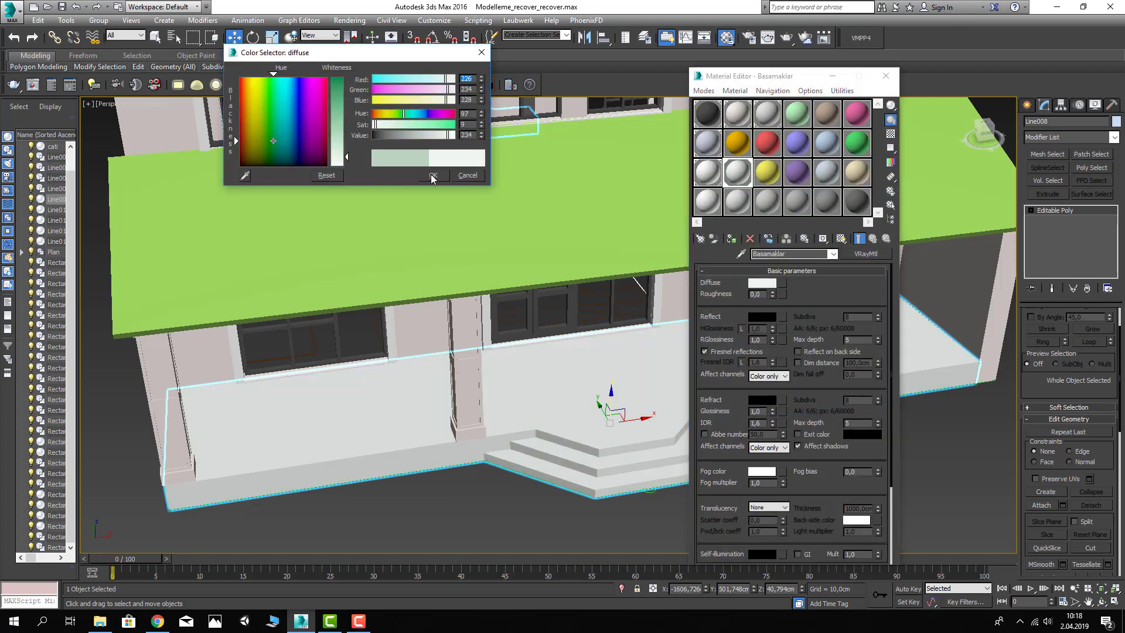
left_click(433, 175)
scroll(645, 377, "up", 2)
scroll(600, 386, "up", 2)
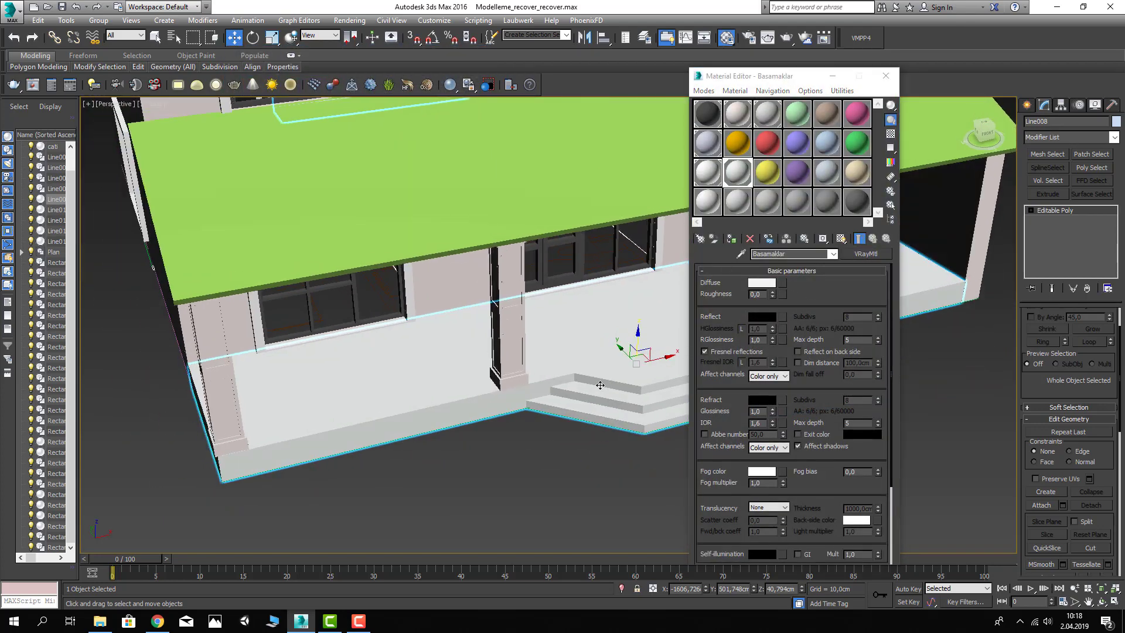
scroll(649, 394, "up", 2)
scroll(628, 383, "up", 2)
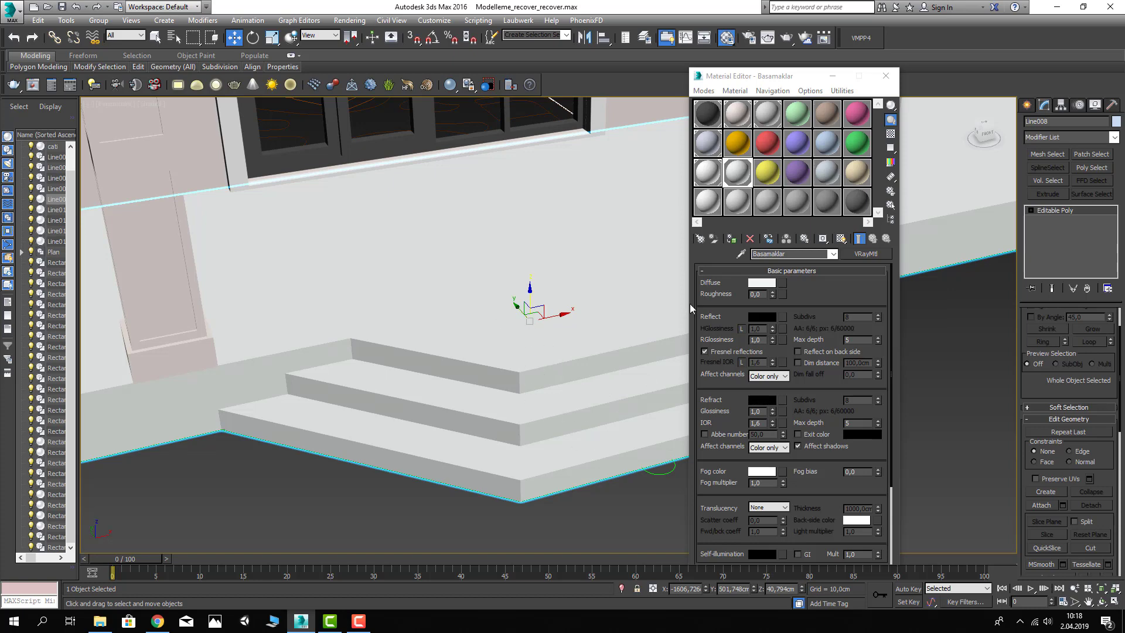
Step: Rename the spare yellow material slot to 'Basamak_Ust'
left_click(768, 172)
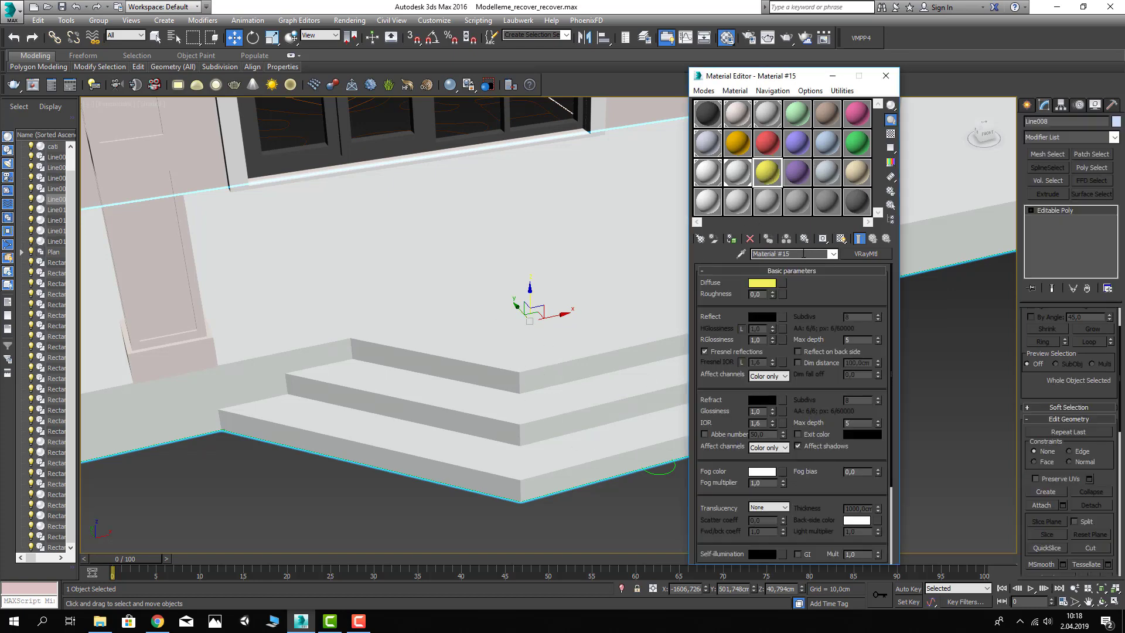
left_click_drag(804, 253, 725, 263)
type("Basan")
Step: Set the material's diffuse colour to grey and expand the Editable Poly sub-object levels
left_click(762, 283)
left_click_drag(337, 134, 342, 88)
left_click(433, 175)
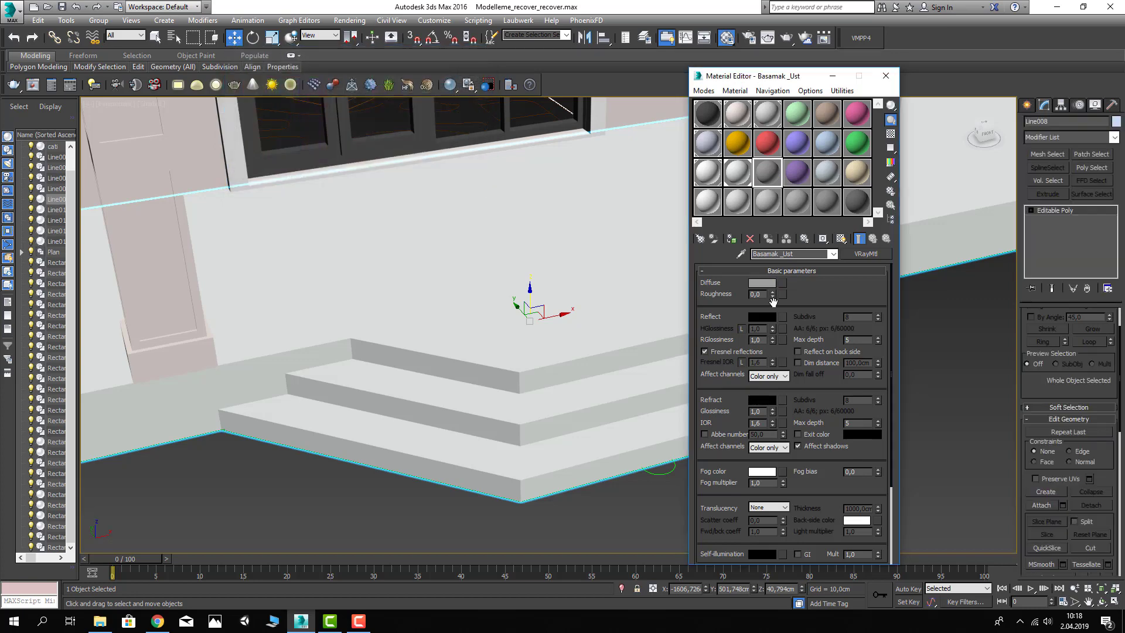
mouse_move(610, 346)
middle_mouse_down()
mouse_move(590, 361)
mouse_move(621, 317)
middle_mouse_up()
left_click(1031, 210)
Step: At Polygon level, select the top faces of the landing and all steps
left_click(1054, 248)
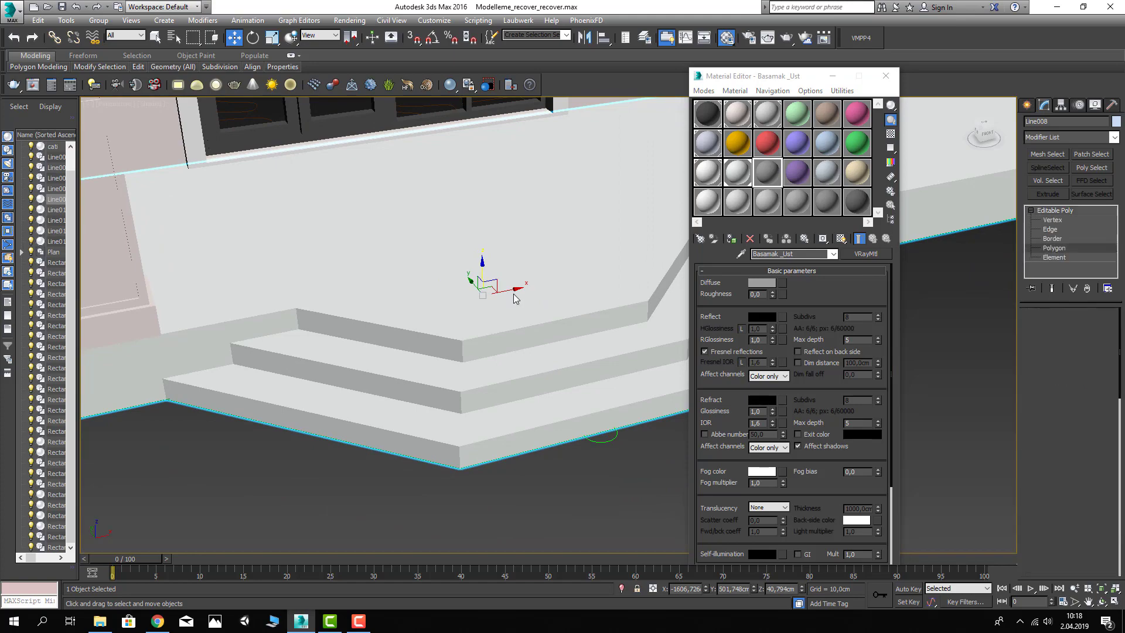
left_click(482, 253)
left_click(484, 370, "ctrl")
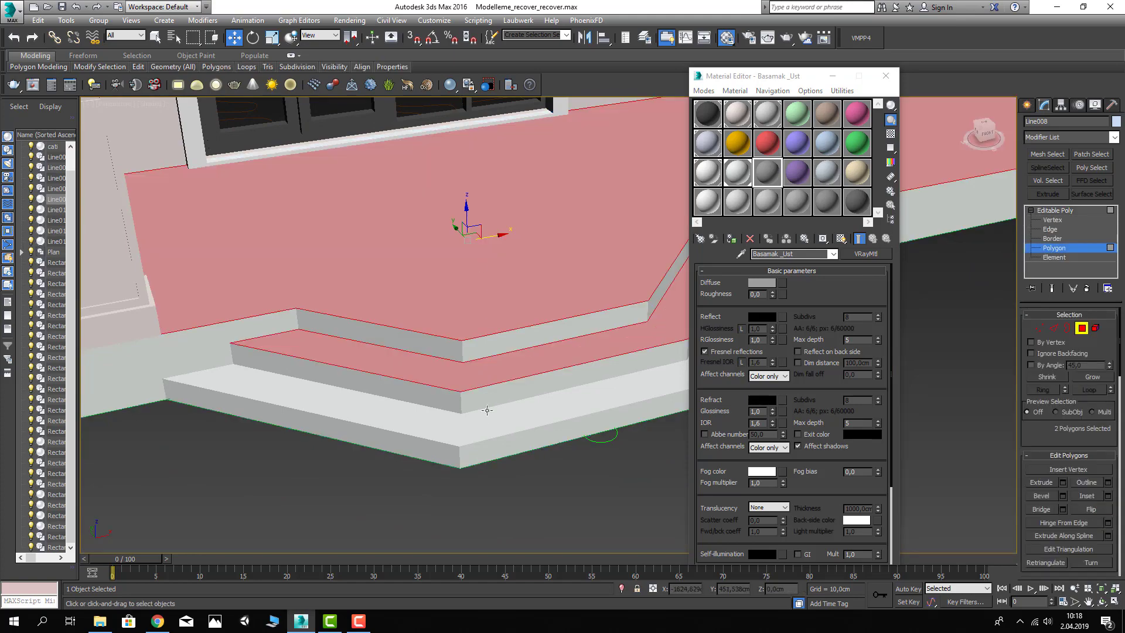
left_click(492, 418, "ctrl")
scroll(439, 407, "down", 5)
scroll(440, 407, "down", 3)
middle_click_drag(440, 407, 518, 347, "alt")
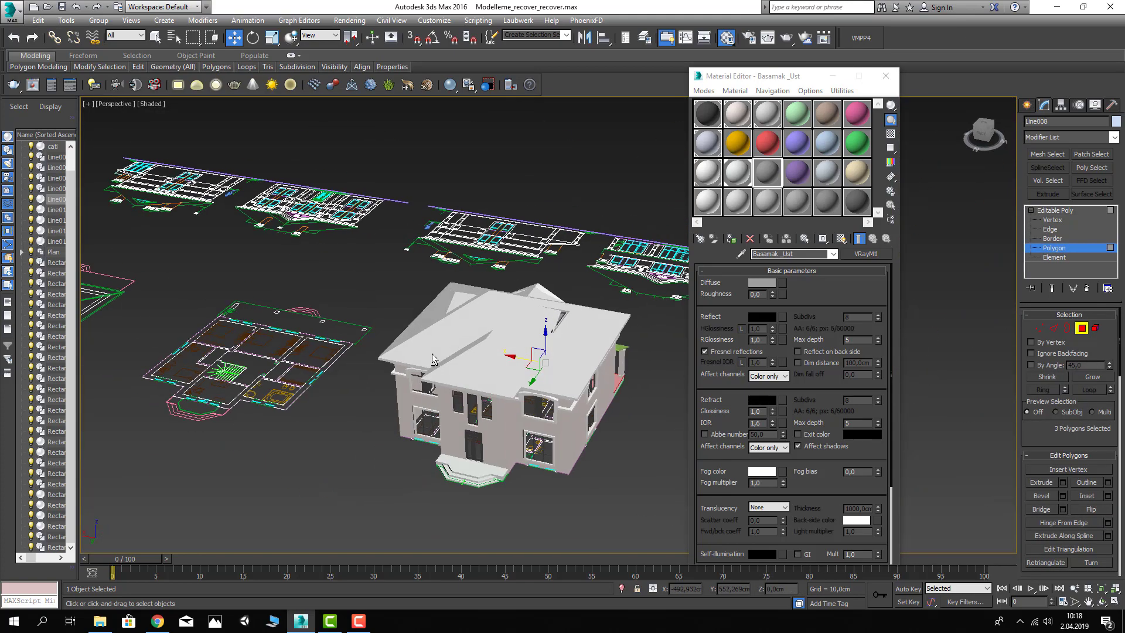
scroll(518, 348, "up", 5)
scroll(518, 348, "up", 4)
left_click(518, 347, "ctrl")
left_click(499, 378, "ctrl")
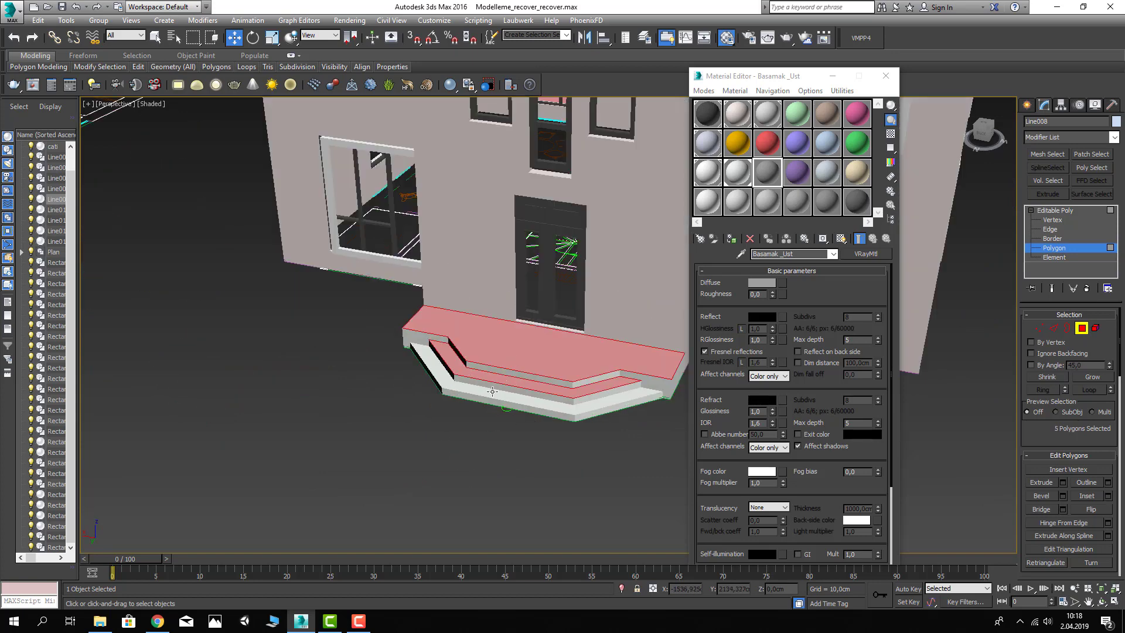
middle_click_drag(489, 394, 489, 408, "alt")
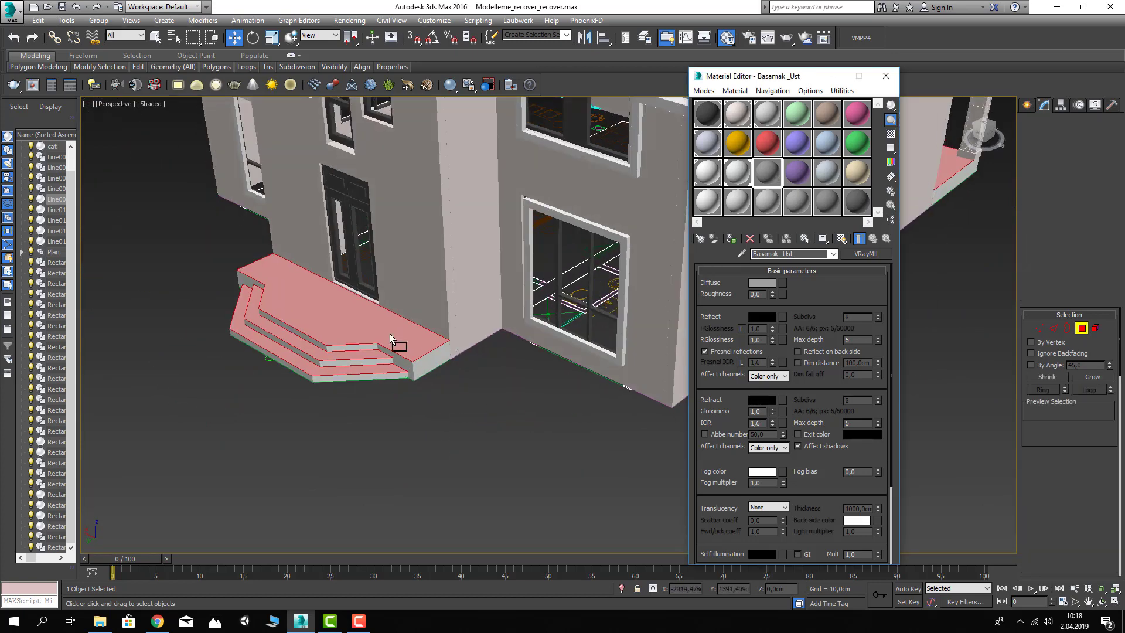
scroll(381, 345, "up", 4)
scroll(380, 354, "down", 3)
middle_click_drag(380, 354, 301, 369, "alt")
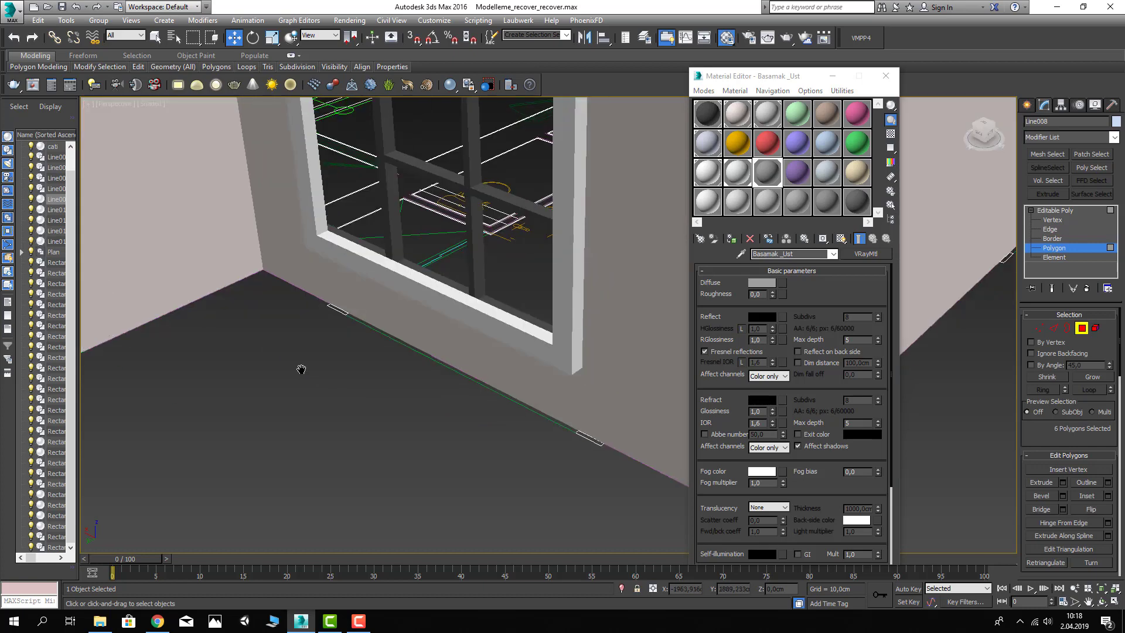
scroll(302, 369, "down", 5)
scroll(483, 345, "up", 4)
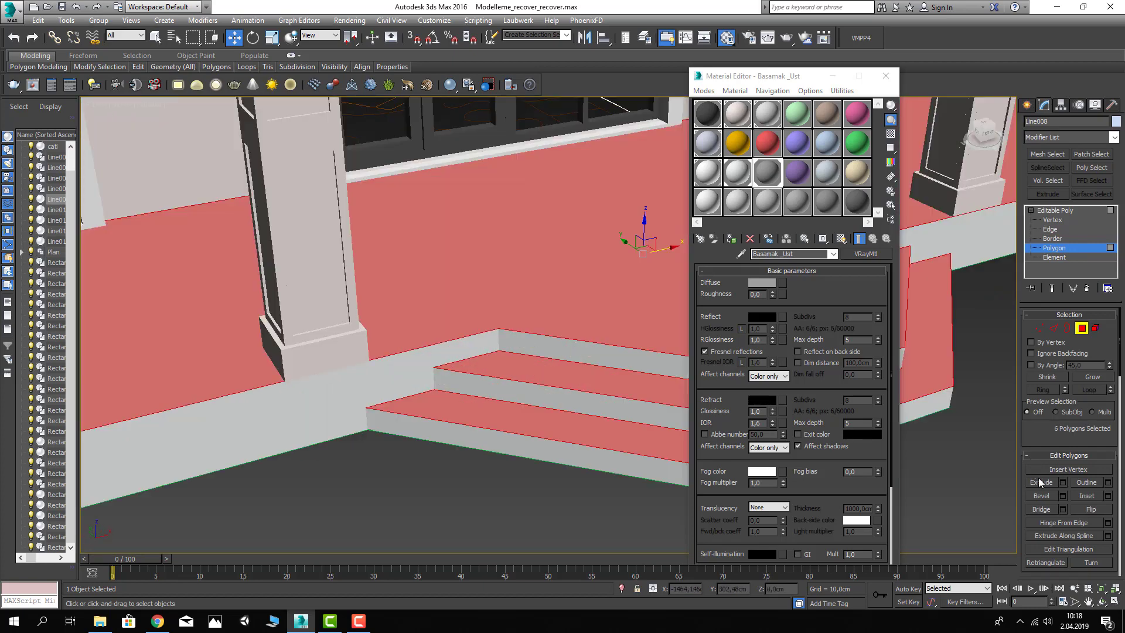
Step: Extrude the selected tread tops upward by 2 cm, then clear the selection
left_click(1063, 482)
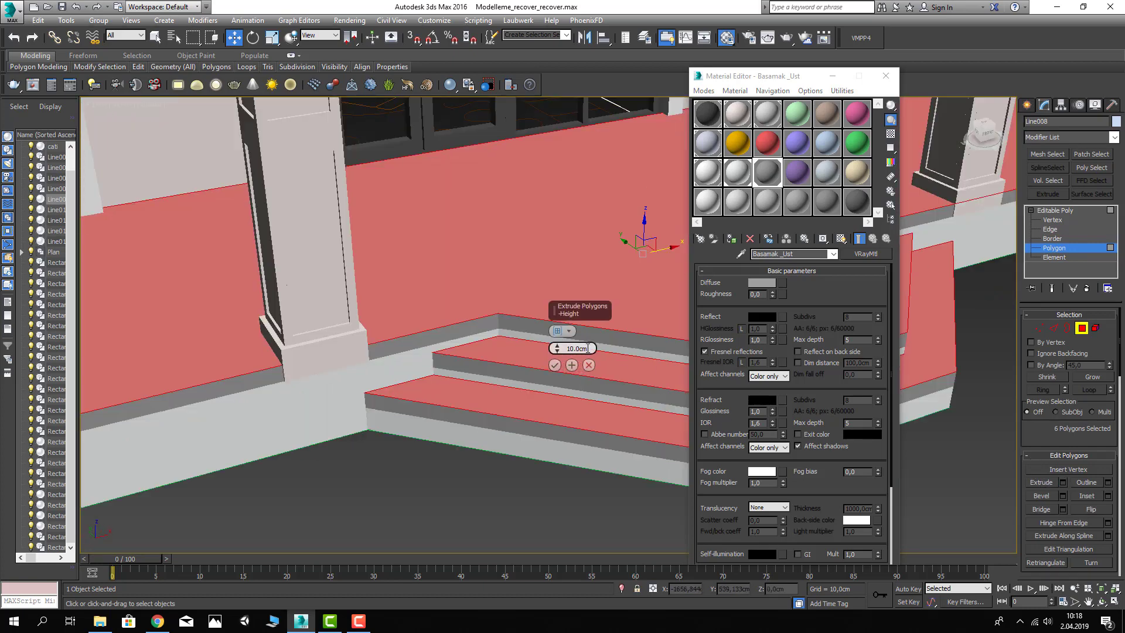
key("Return")
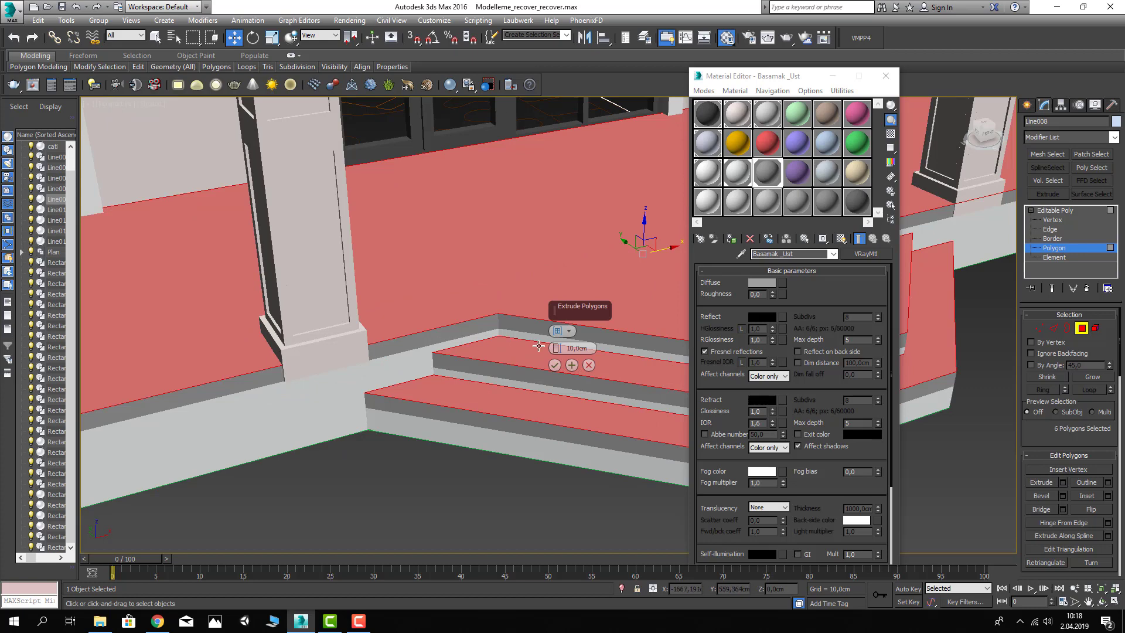
type("3")
key("Return")
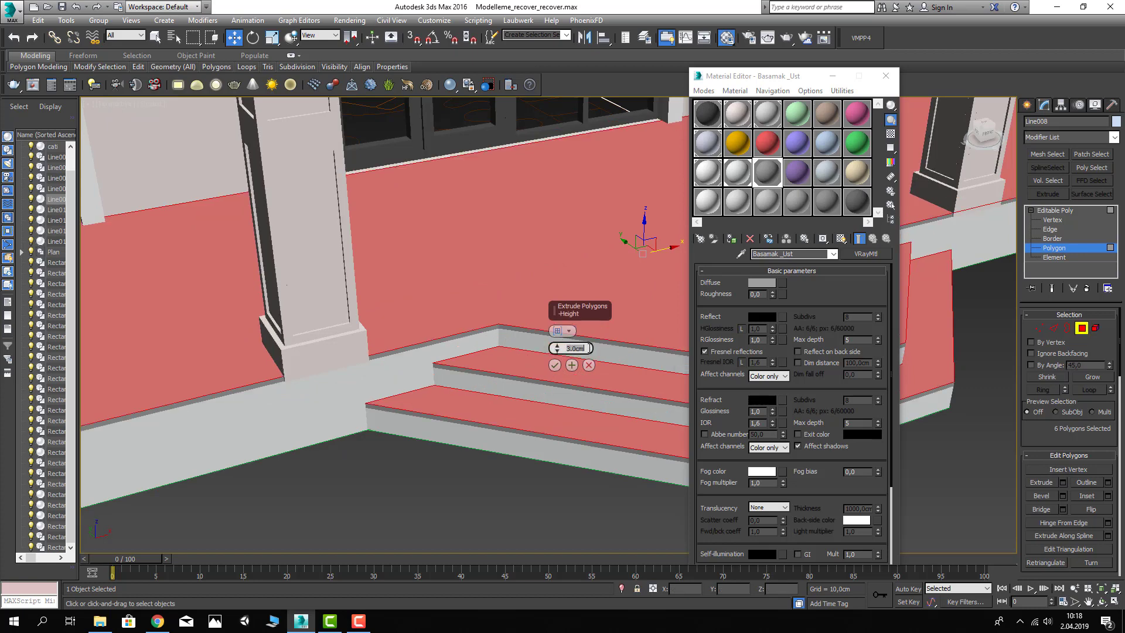
type("2")
key("Return")
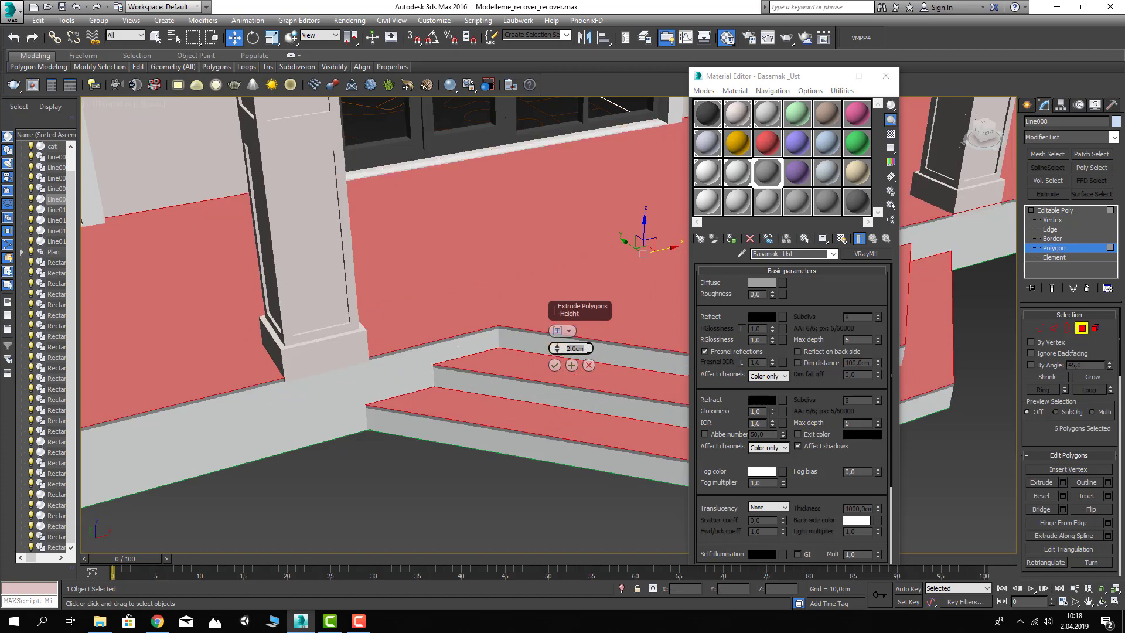
left_click(555, 365)
mouse_move(546, 371)
middle_mouse_down("alt")
mouse_move(582, 450)
mouse_move(513, 432)
mouse_move(550, 375)
middle_mouse_up("alt")
left_click(586, 449)
scroll(578, 442, "down", 3)
scroll(550, 378, "up", 4)
Step: Select the thin lip strips along the landing edge, wall side and upper steps
scroll(512, 341, "up", 2)
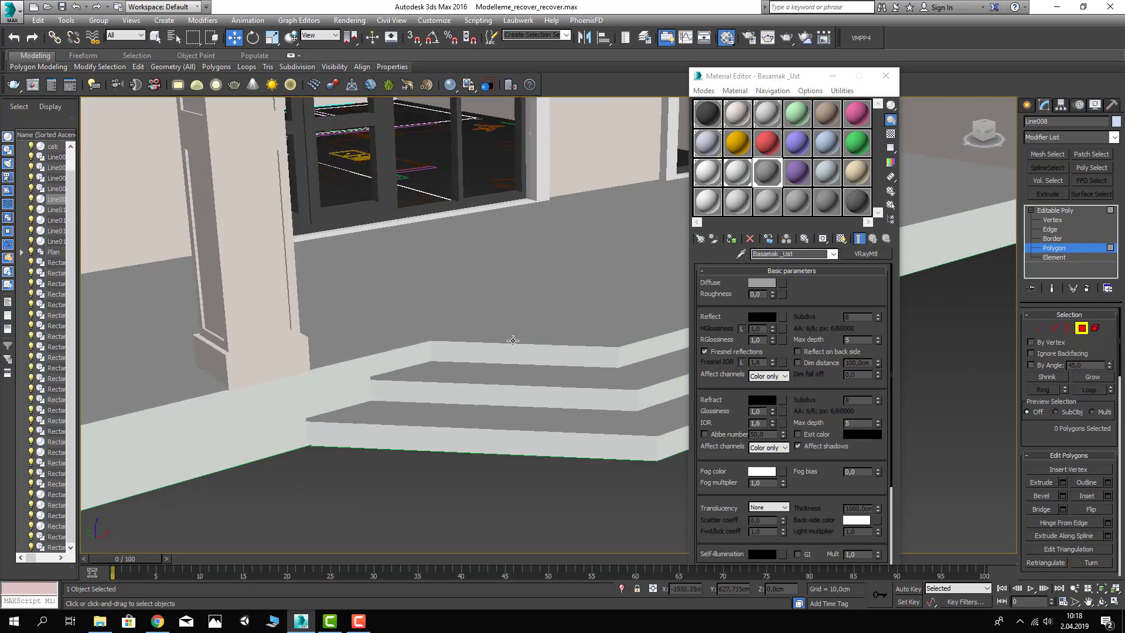
left_click(498, 342)
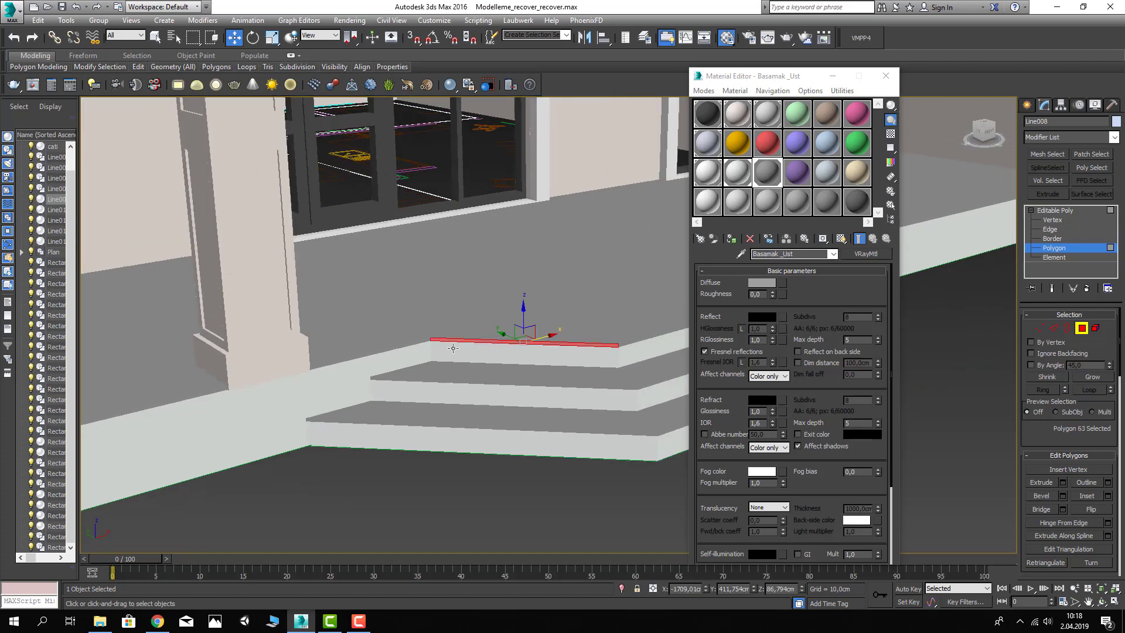
left_click(412, 343, "ctrl")
left_click(626, 343, "ctrl")
scroll(626, 344, "down", 5)
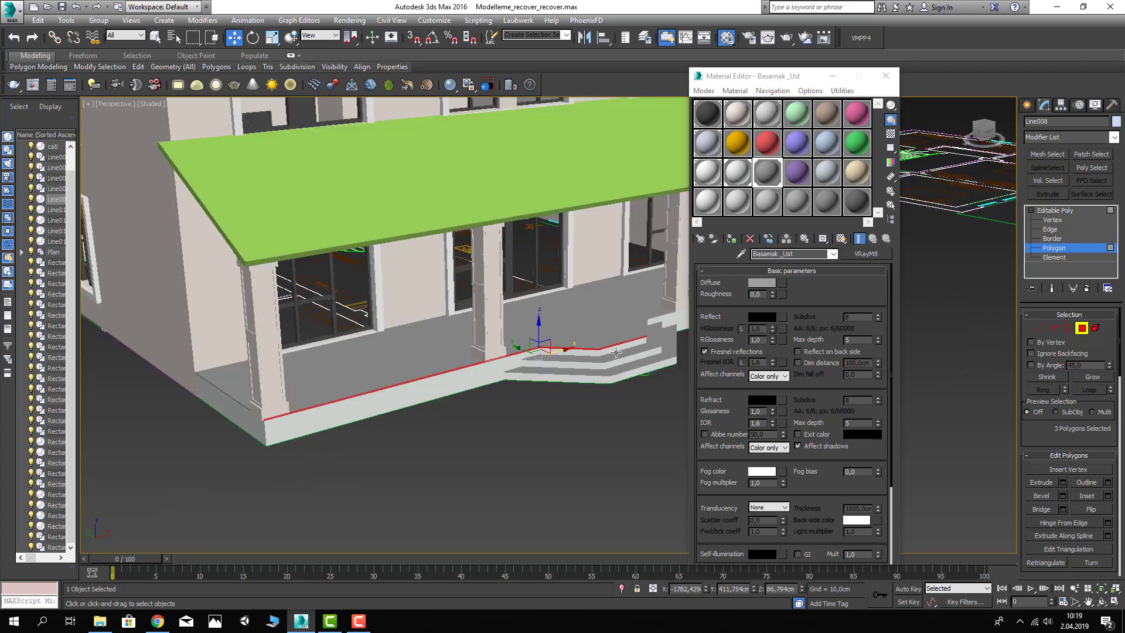
middle_click_drag(626, 344, 525, 387, "alt")
scroll(525, 387, "up", 5)
left_click(382, 363, "ctrl")
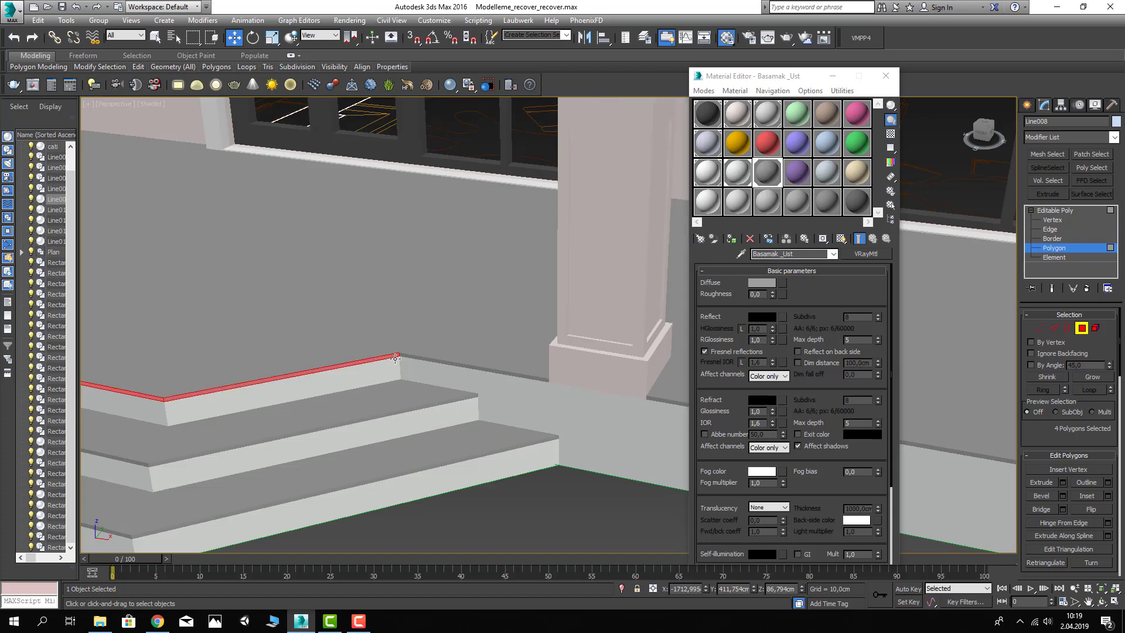
left_click(439, 405, "ctrl")
middle_click_drag(439, 406, 514, 355, "alt")
left_click(515, 323, "ctrl")
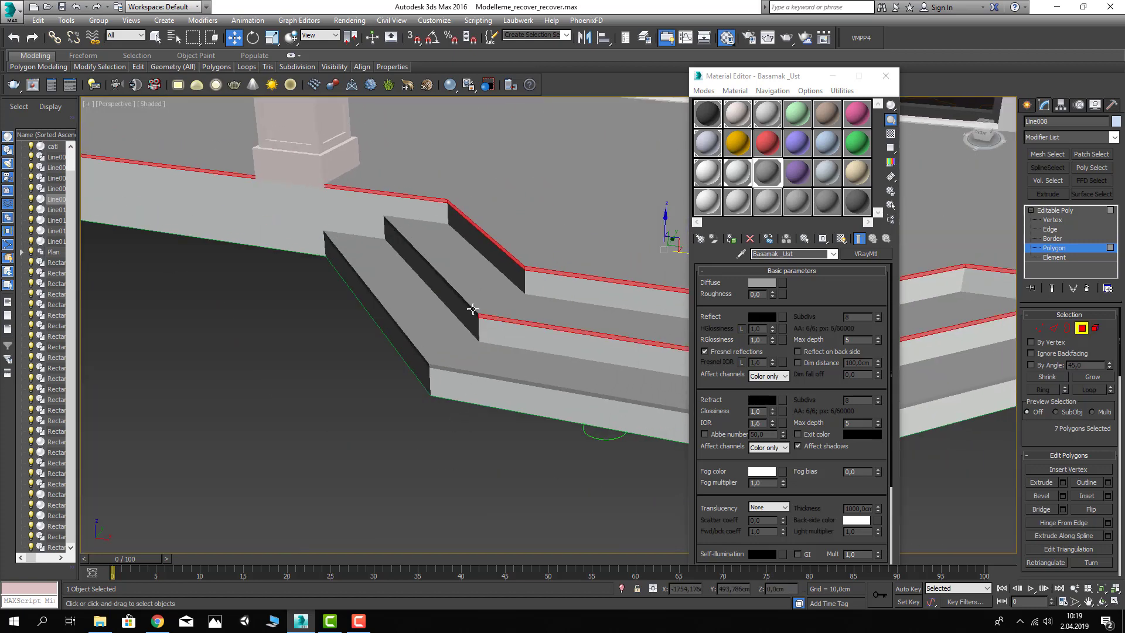
left_click(474, 310, "ctrl")
left_click(417, 352, "ctrl")
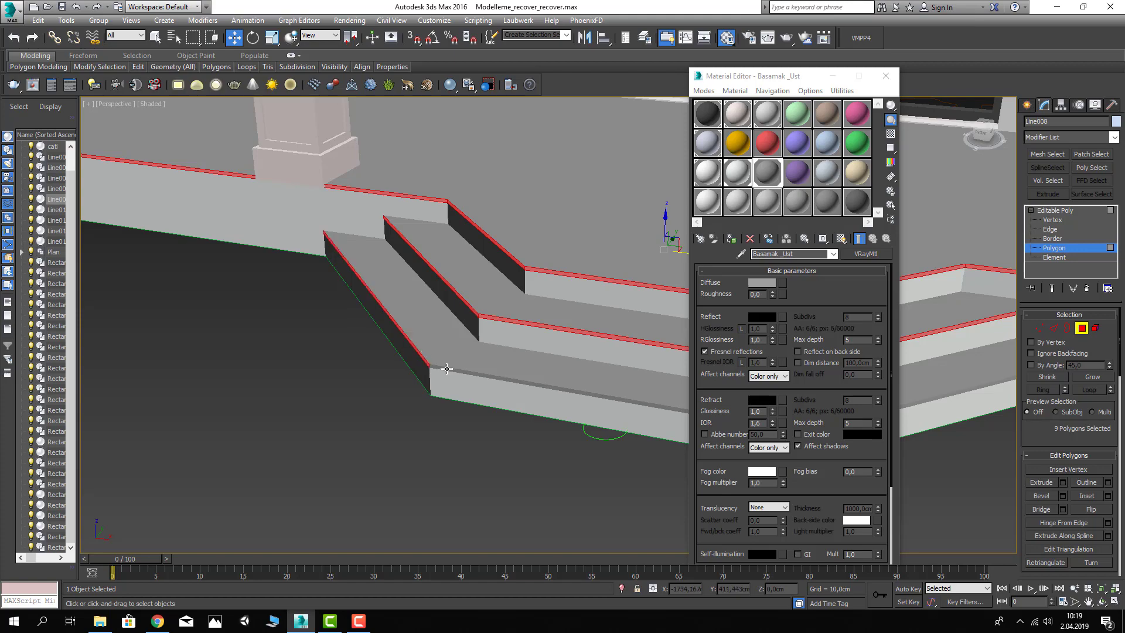
left_click(446, 368, "ctrl")
scroll(445, 381, "down", 2)
scroll(445, 381, "down", 2)
left_click(433, 369, "ctrl")
scroll(469, 387, "down", 4)
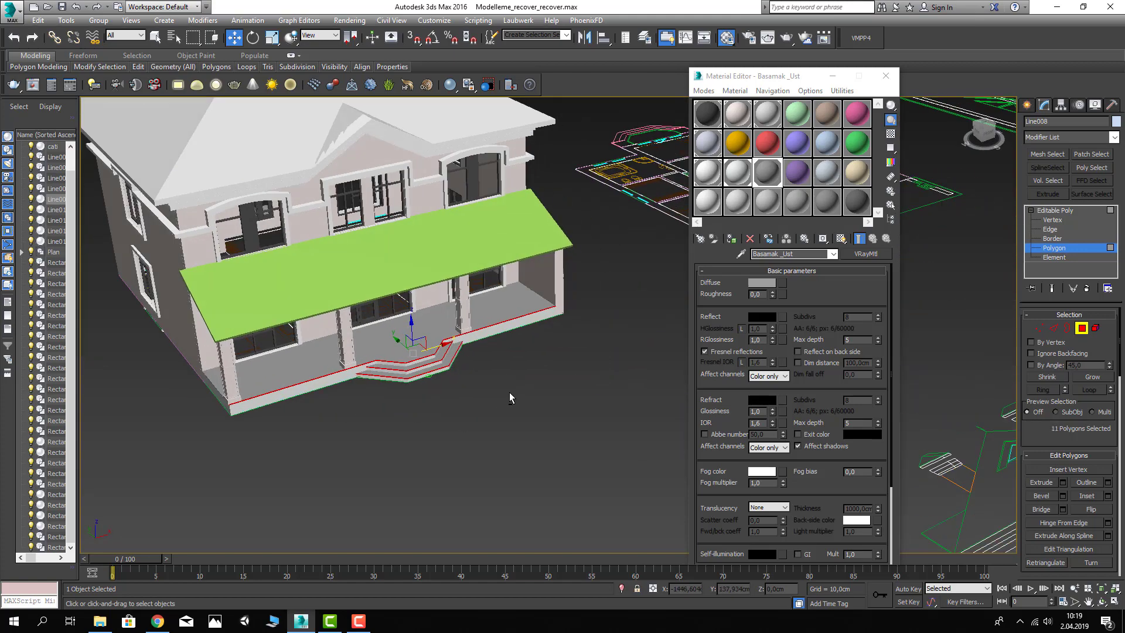
middle_click_drag(509, 392, 441, 403, "alt")
scroll(441, 403, "down", 3)
scroll(608, 412, "up", 5)
scroll(600, 383, "up", 3)
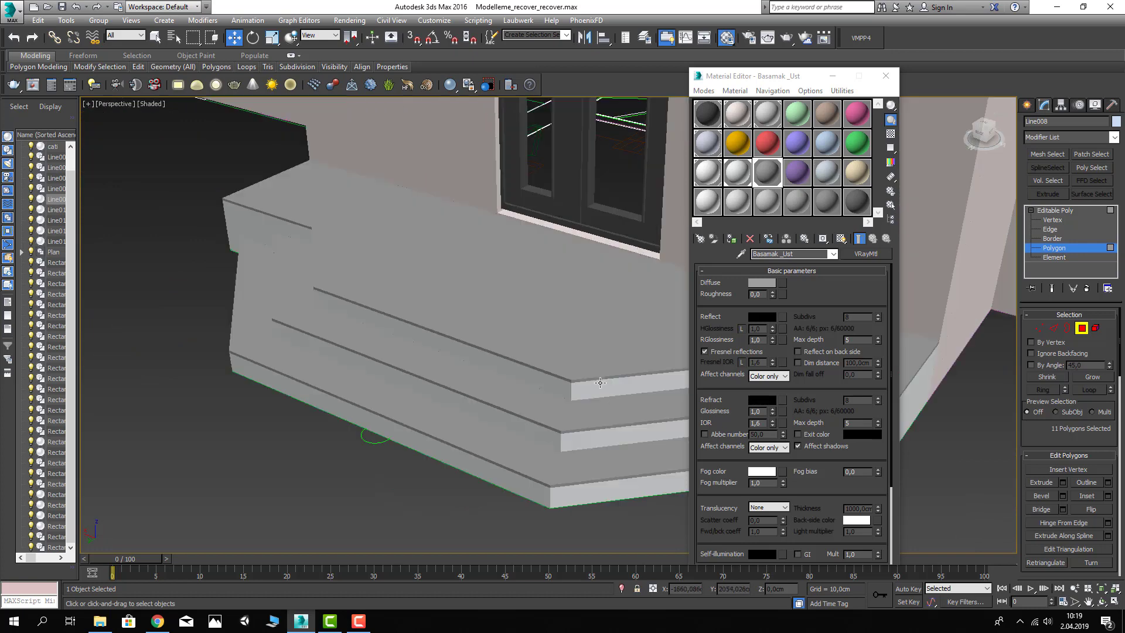
Step: Add the remaining step and landing edge strips, reaching 23 selected polygons
left_click(601, 380, "ctrl")
left_click(554, 376, "ctrl")
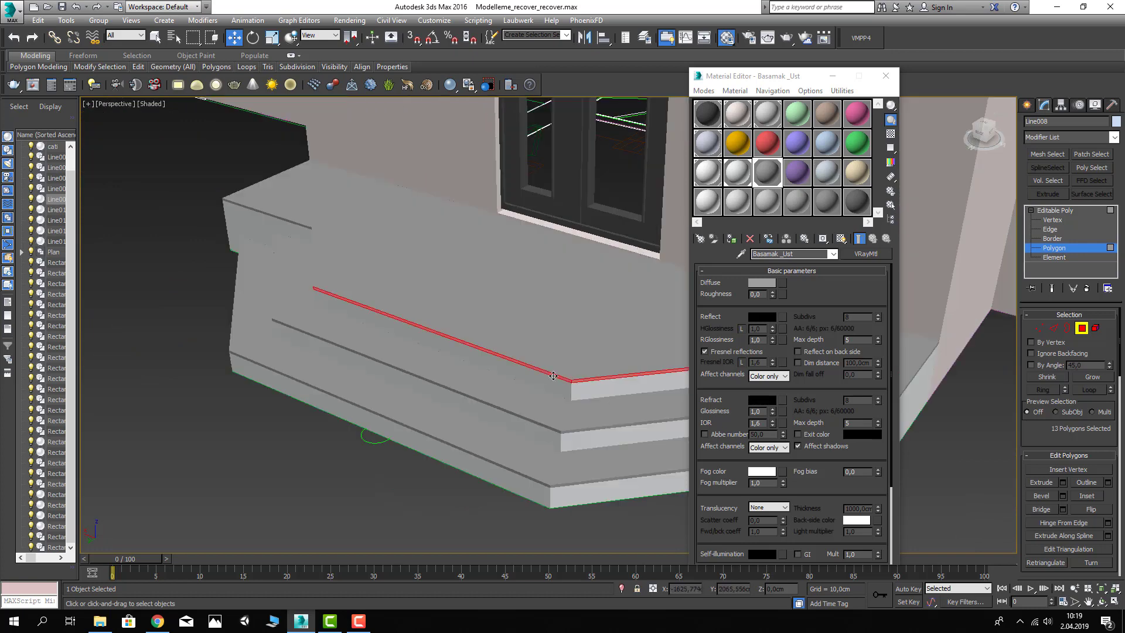
left_click(561, 429, "ctrl")
mouse_move(583, 428)
middle_mouse_down("alt")
mouse_move(518, 385)
mouse_move(562, 405)
middle_mouse_up("alt")
left_click(563, 455, "ctrl")
left_click(585, 387, "ctrl")
left_click(594, 402, "ctrl")
scroll(568, 410, "down", 5)
scroll(537, 402, "up", 5)
scroll(518, 385, "up", 3)
left_click(562, 405, "ctrl")
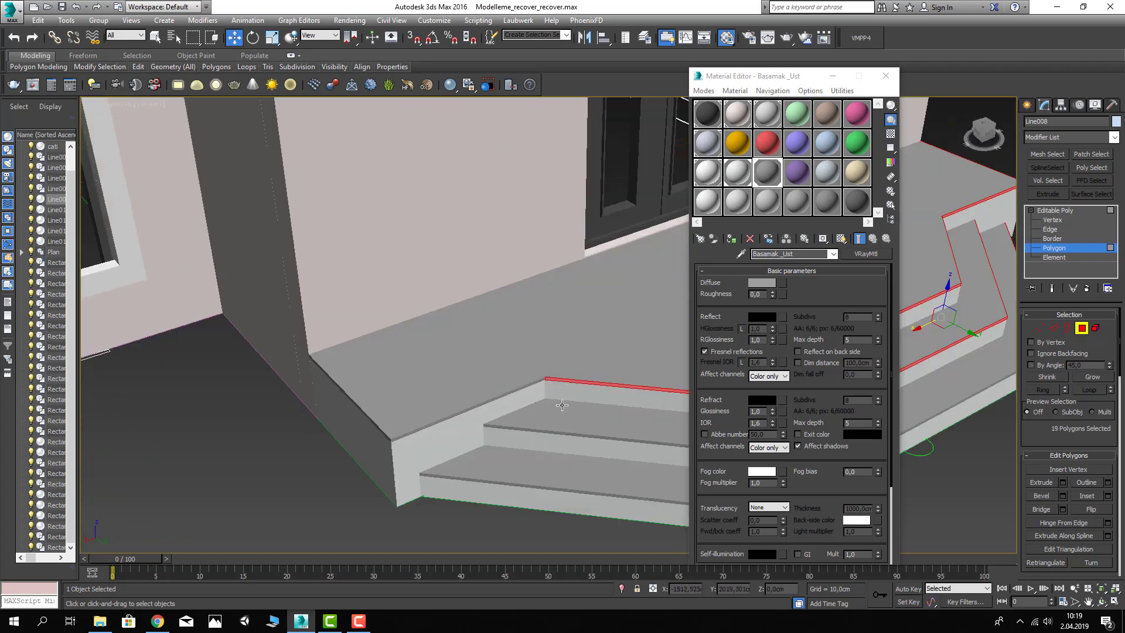
left_click(550, 433, "ctrl")
left_click(534, 487, "ctrl")
left_click(446, 418, "ctrl")
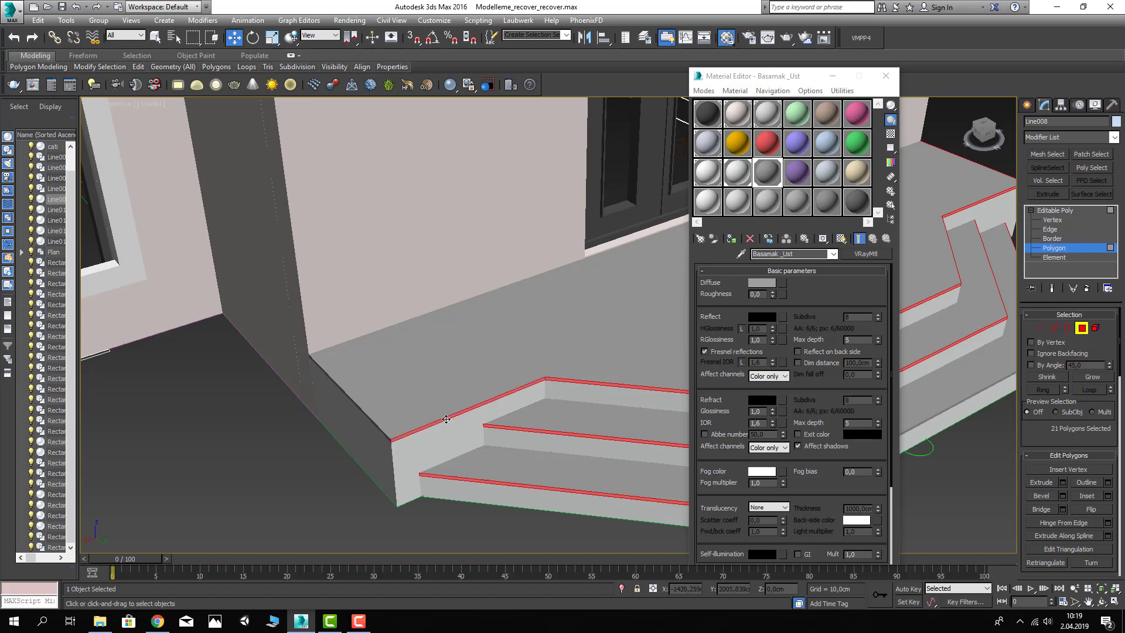
left_click(375, 424, "ctrl")
scroll(374, 425, "down", 10)
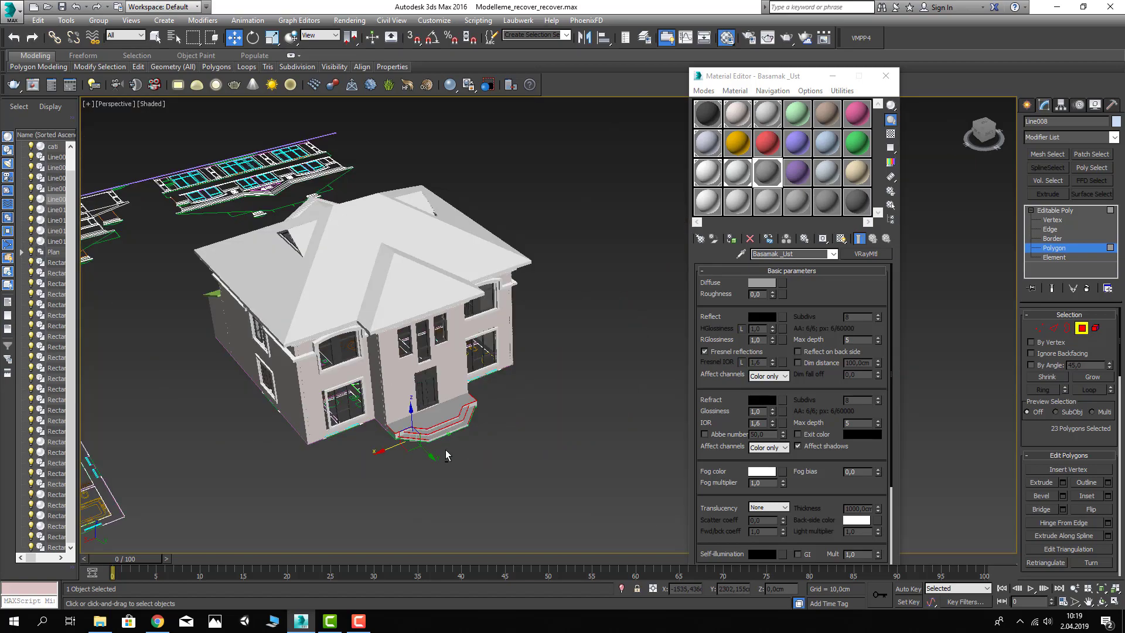
mouse_move(374, 425)
middle_mouse_down("alt")
mouse_move(511, 388)
mouse_move(516, 351)
middle_mouse_up("alt")
scroll(515, 352, "up", 5)
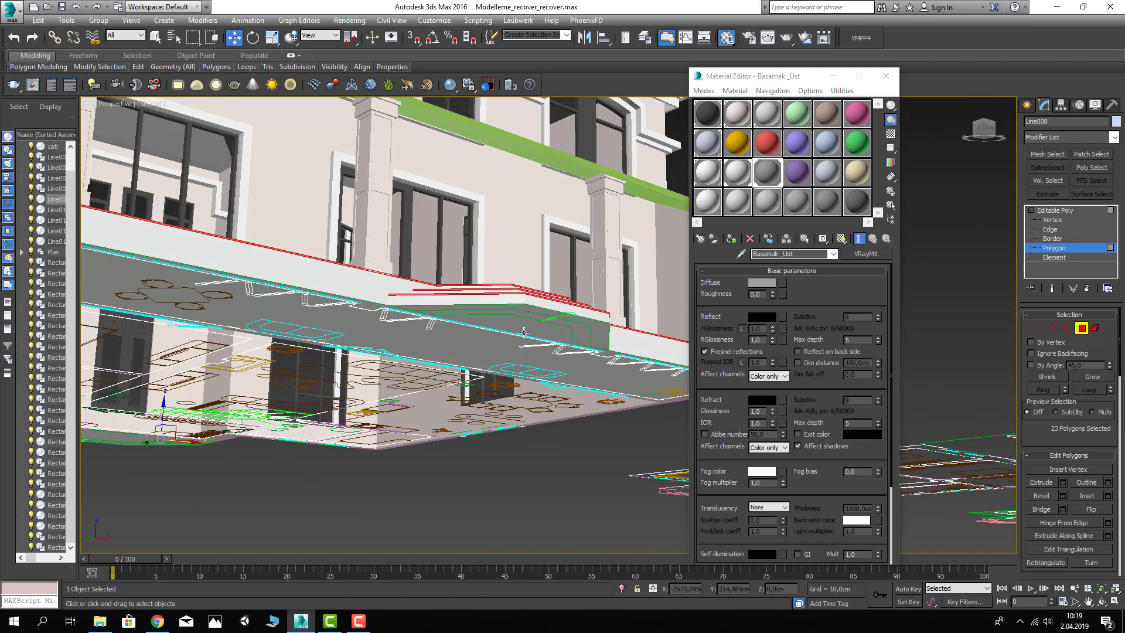
scroll(516, 352, "up", 3)
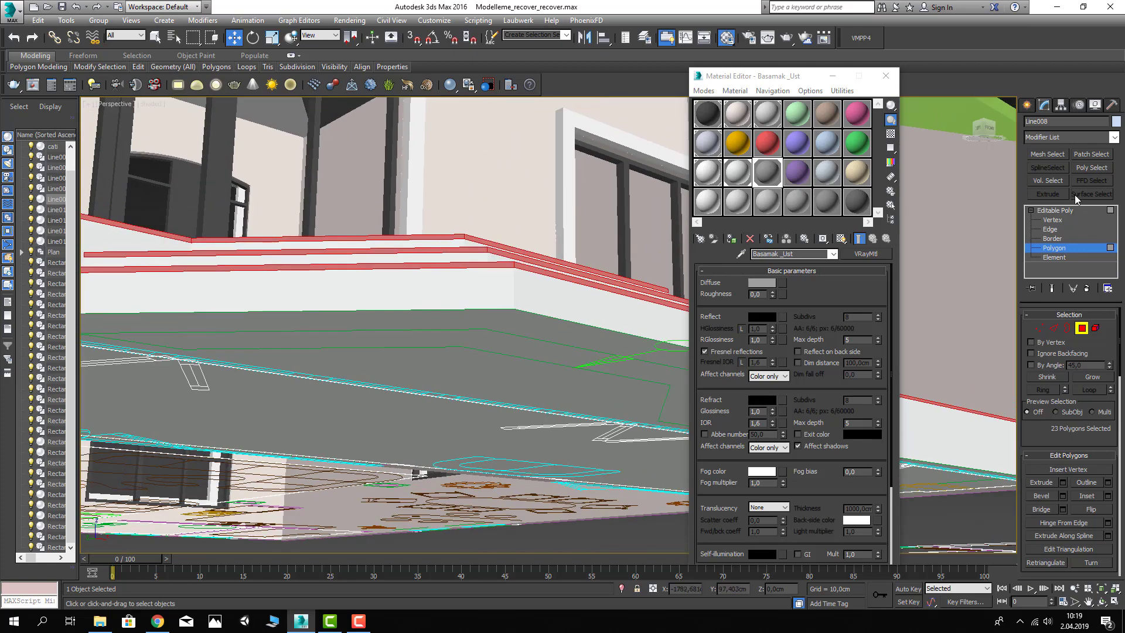
Step: Start extruding the selected lip strips and zoom in to inspect them
left_click(1062, 483)
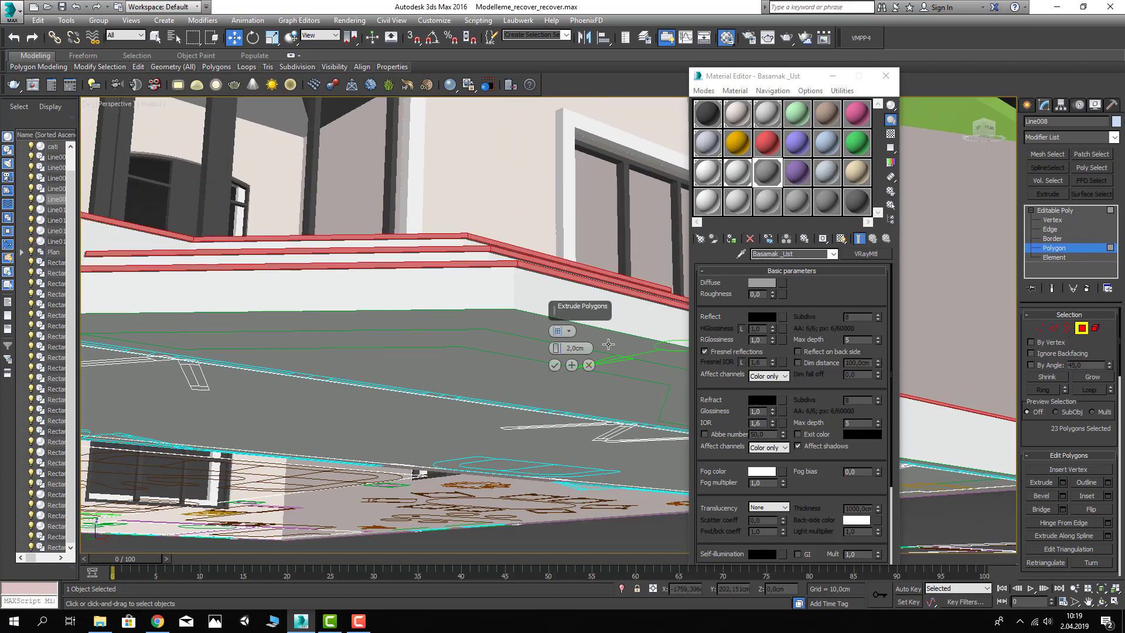
mouse_move(489, 316)
middle_mouse_down("alt")
mouse_move(430, 244)
mouse_move(454, 298)
middle_mouse_up("alt")
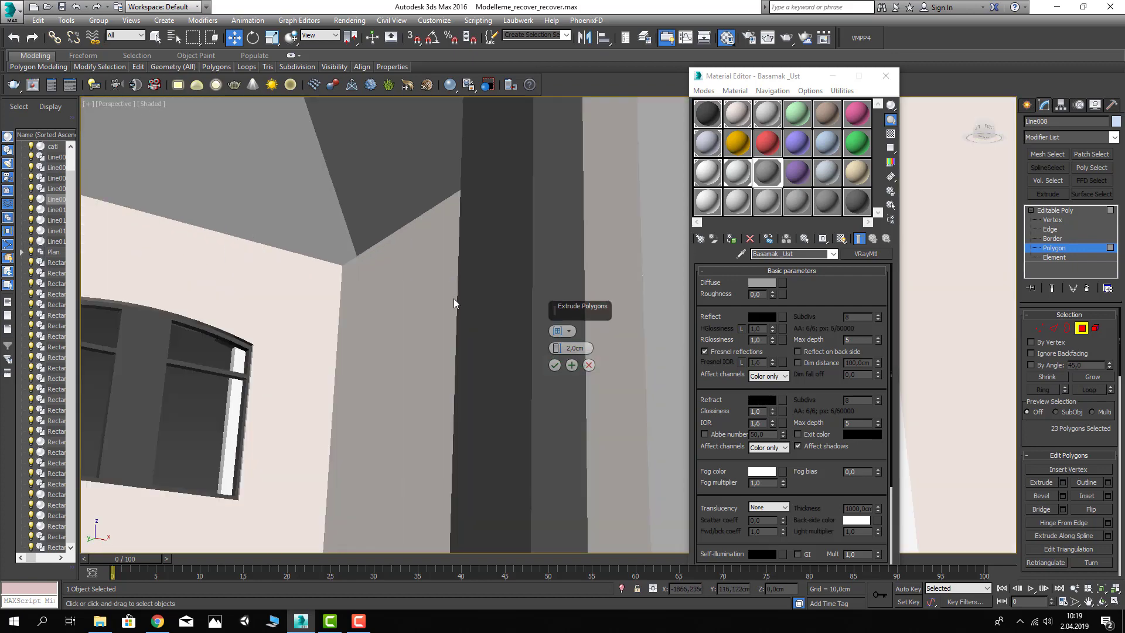
left_click(1075, 589)
mouse_move(515, 413)
left_mouse_down()
mouse_move(452, 366)
mouse_move(456, 345)
left_mouse_up()
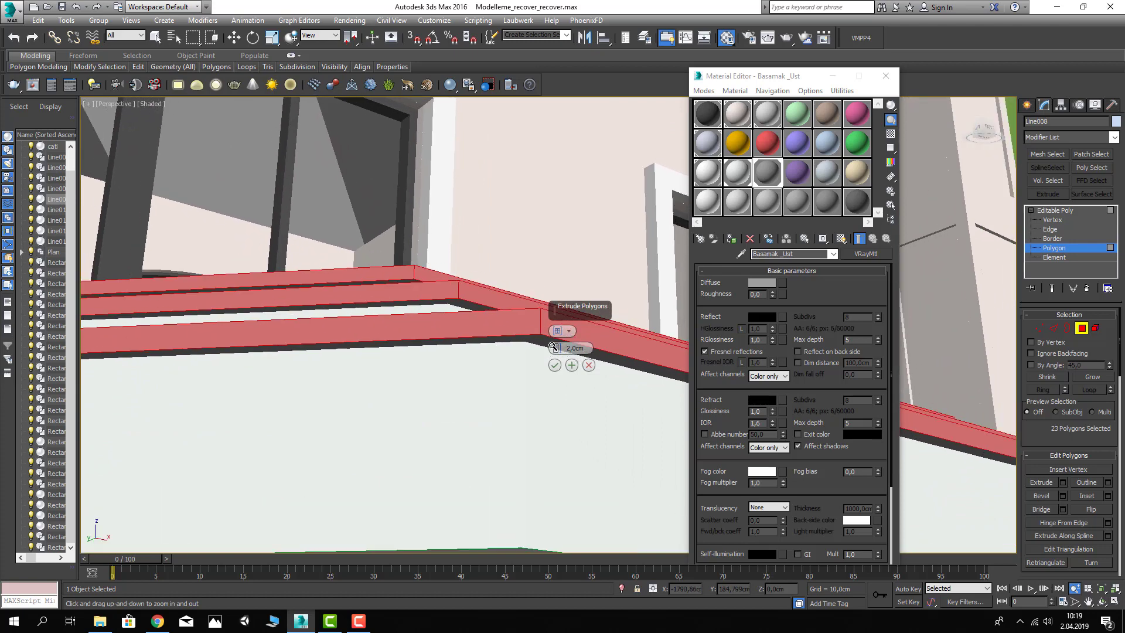
scroll(457, 372, "down", 1)
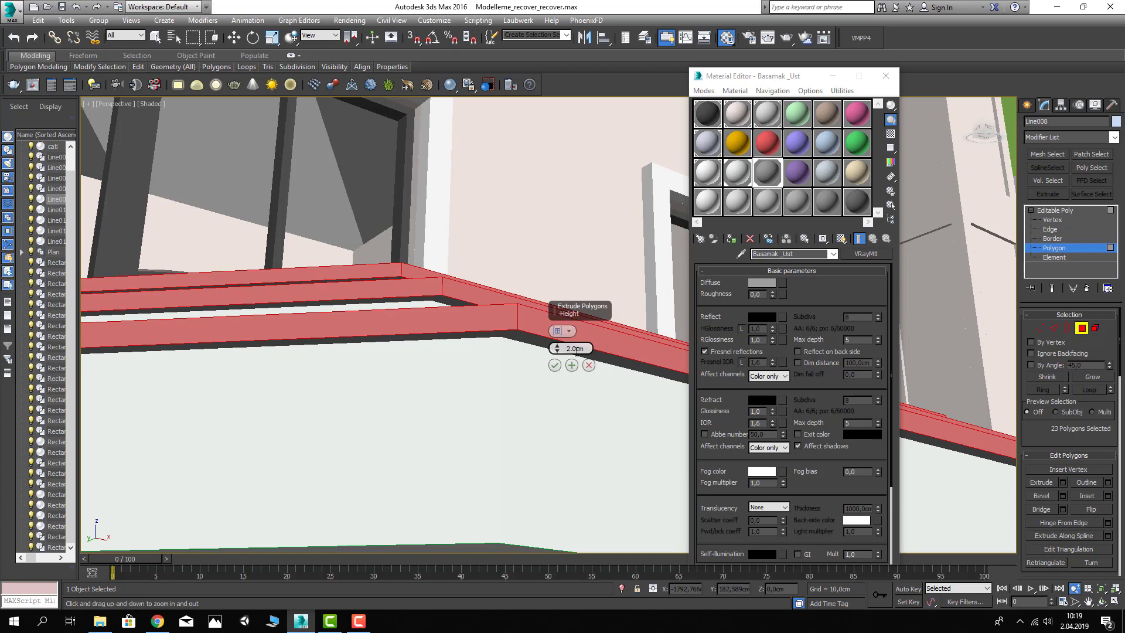
Step: Set the extrusion type to Group and apply the 2 cm extrusion
left_click(560, 330)
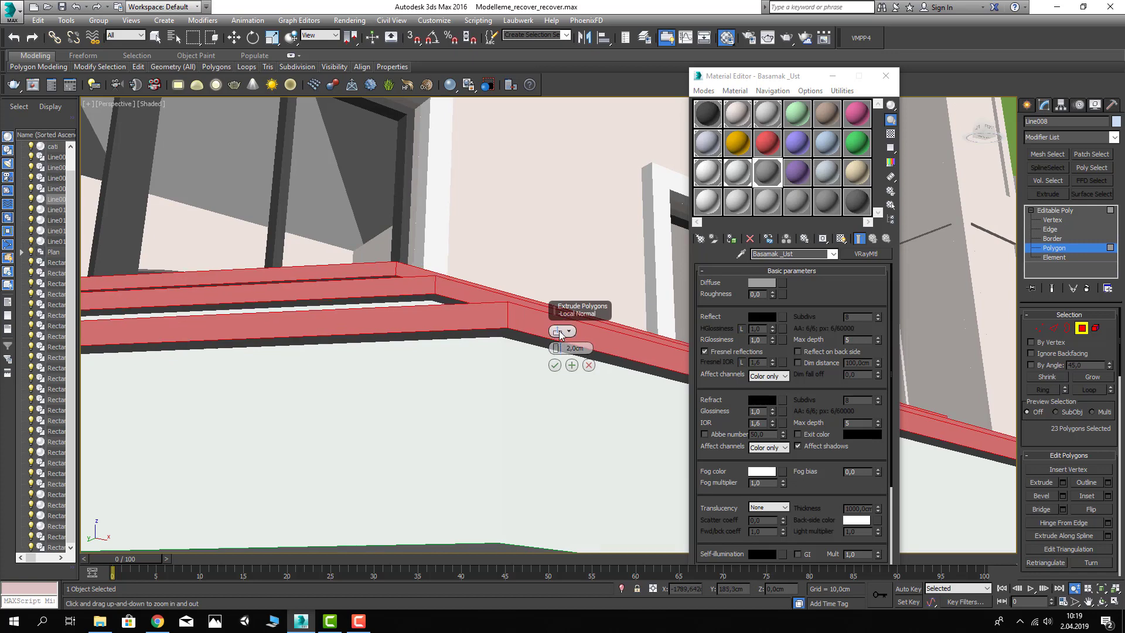
left_click(559, 330)
left_click(559, 331)
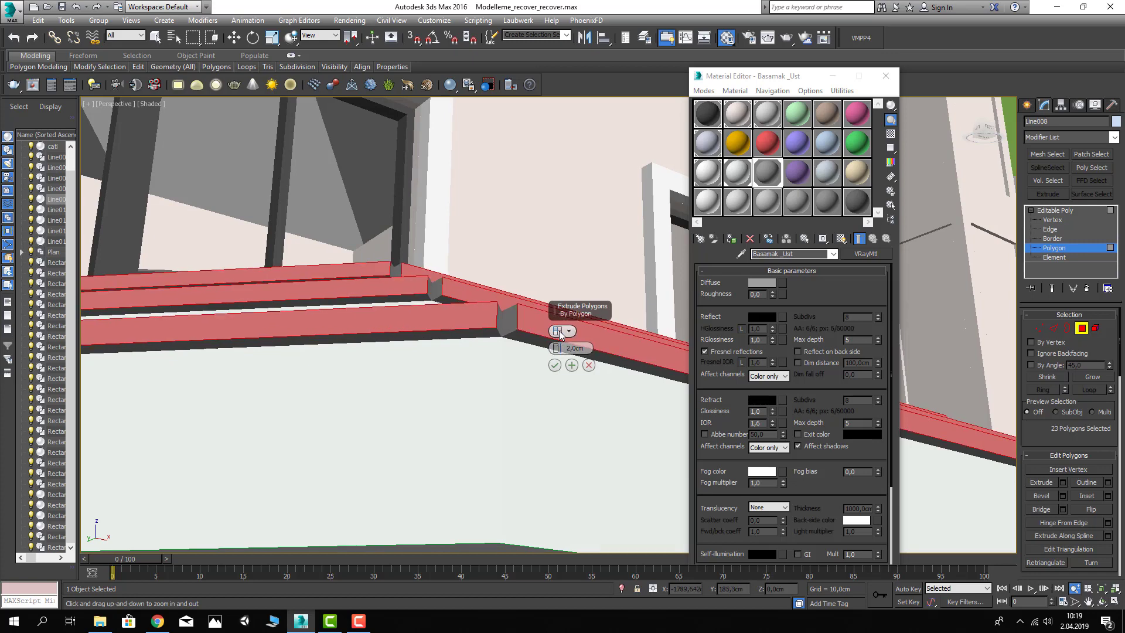
left_click(559, 331)
left_click(559, 331)
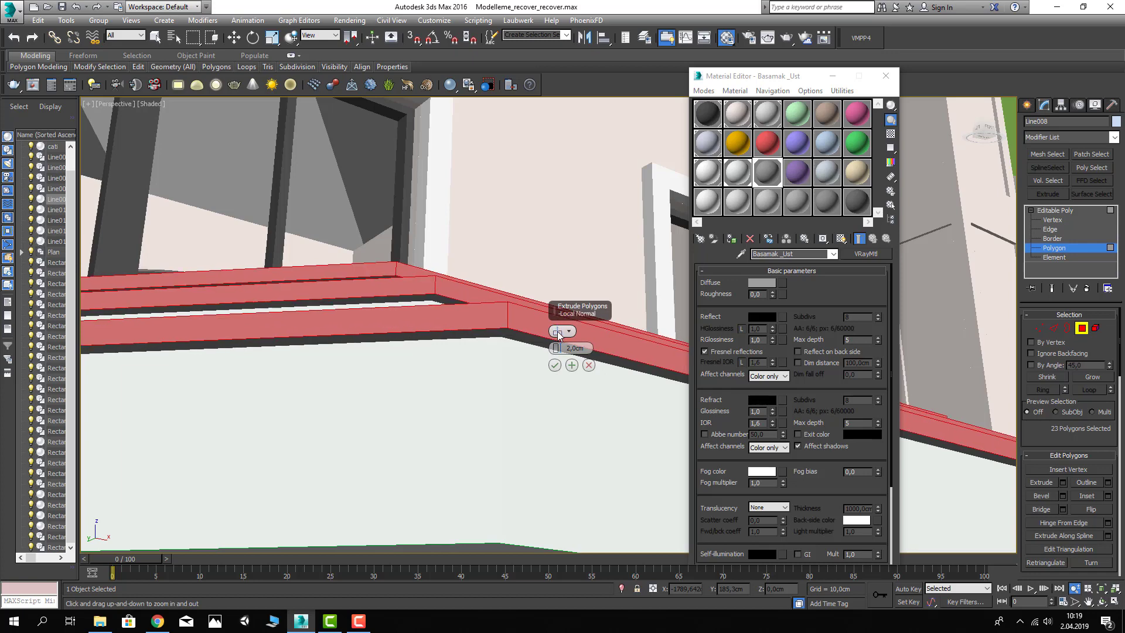
left_click(558, 332)
left_click(557, 332)
left_click(557, 332)
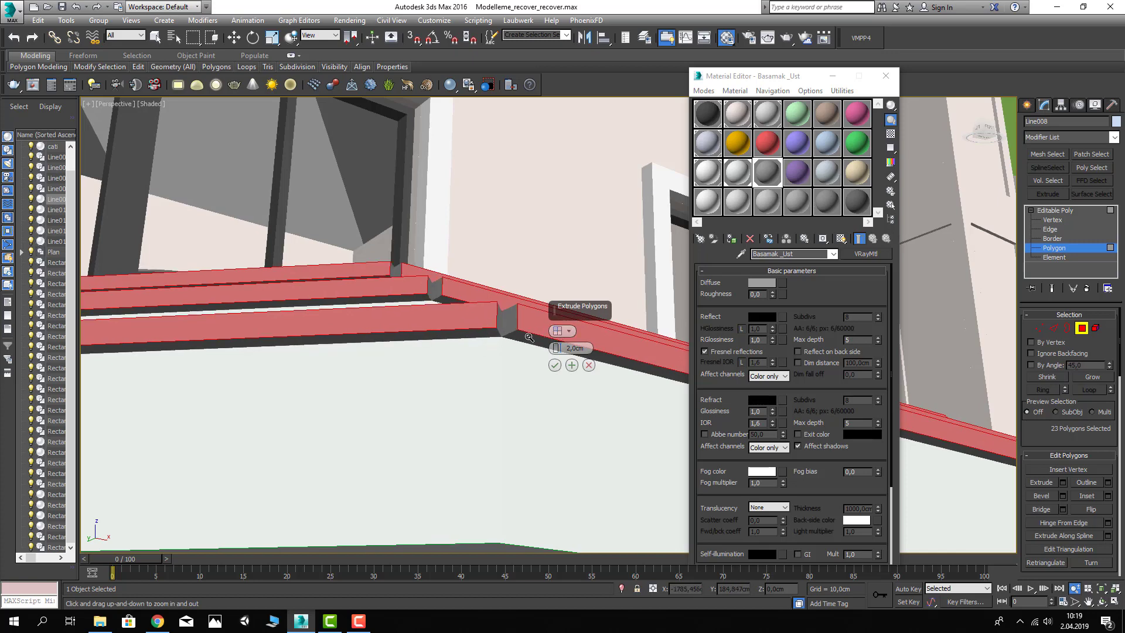
left_click(557, 332)
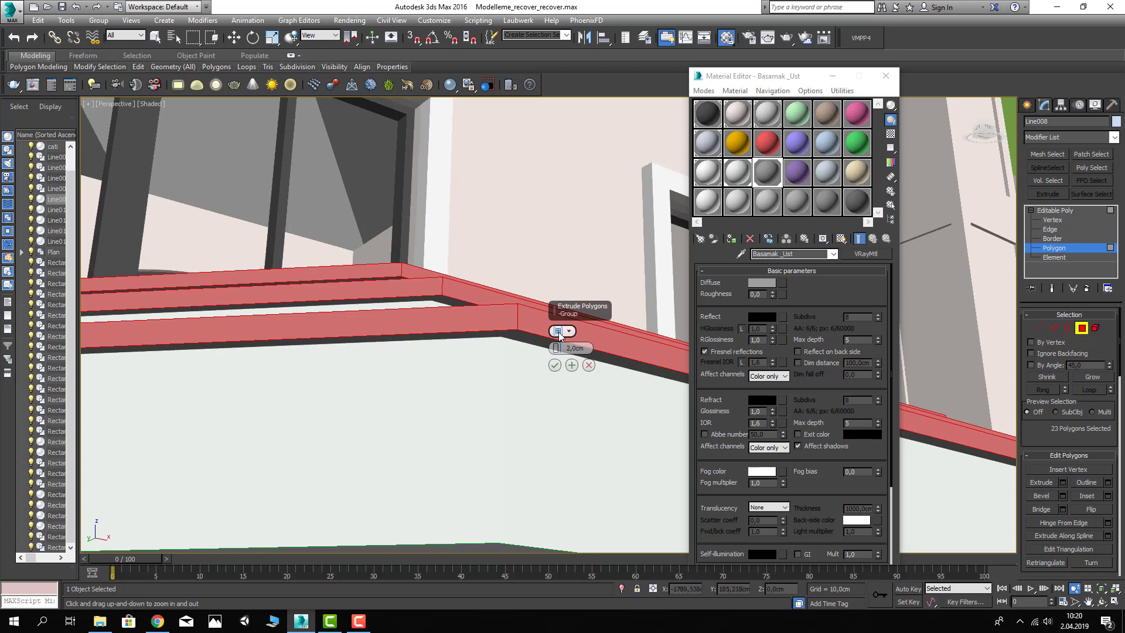
left_click(557, 332)
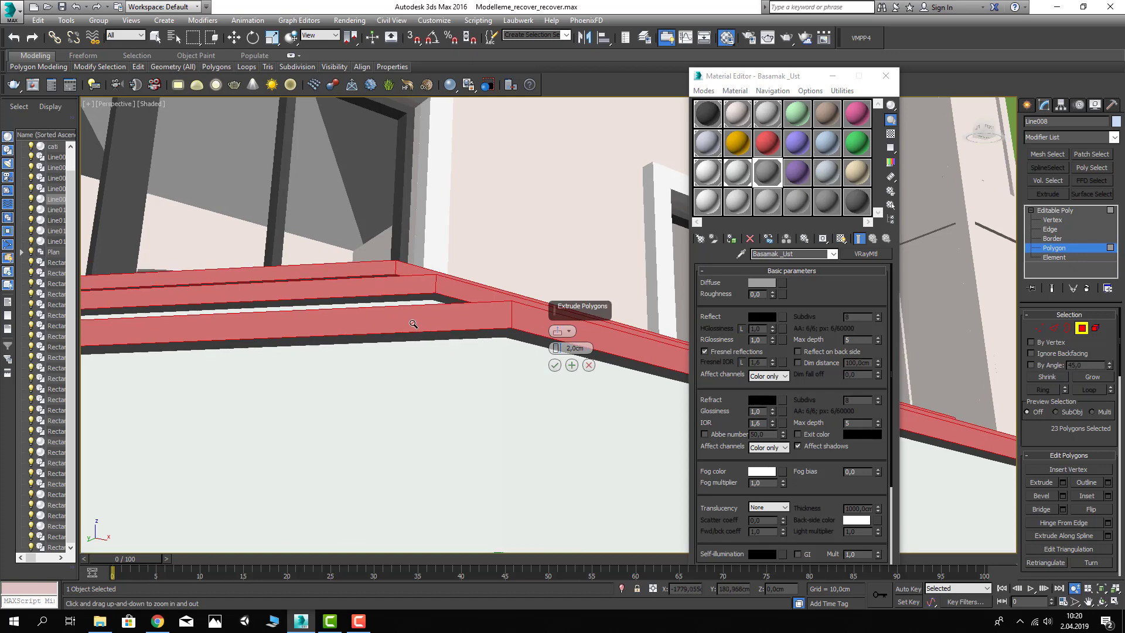
left_click_drag(414, 329, 412, 324)
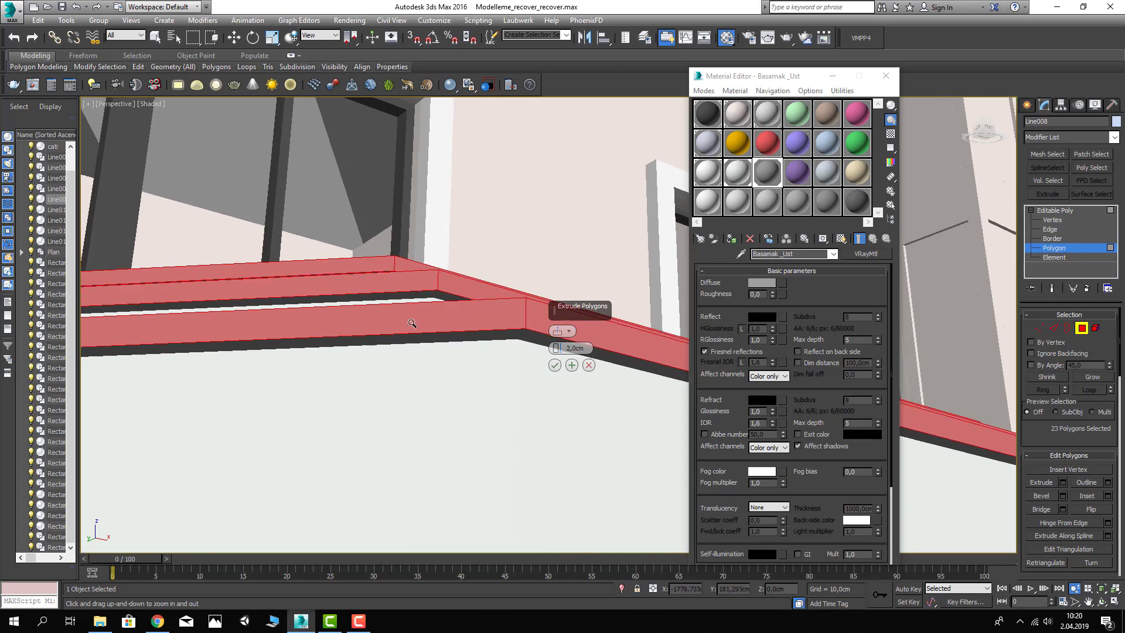
left_click(555, 366)
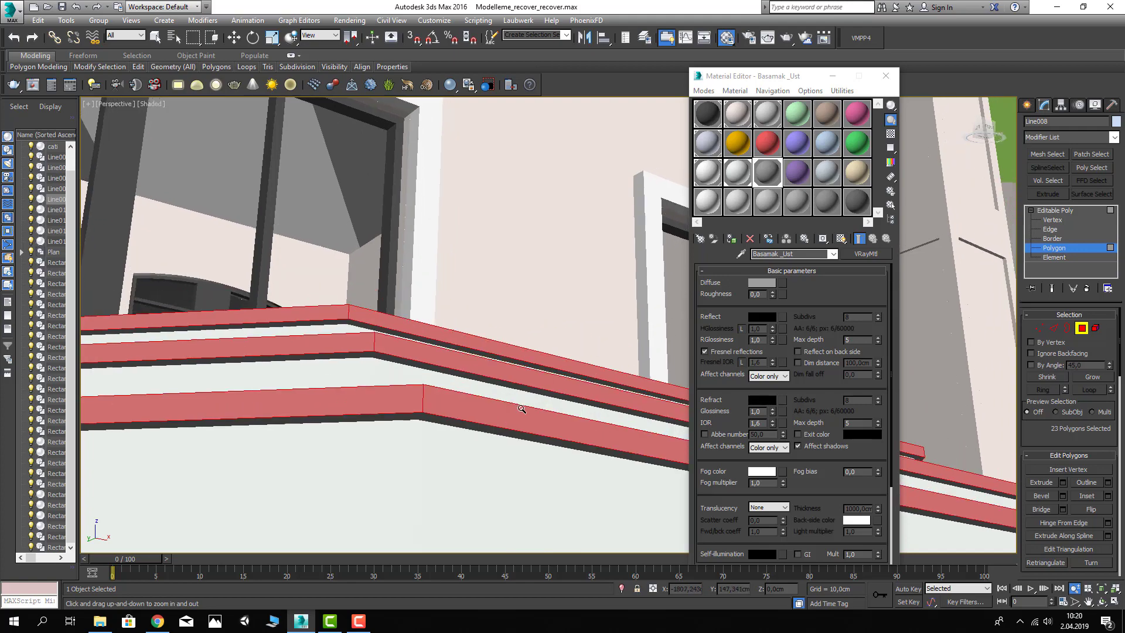
mouse_move(555, 366)
left_mouse_down()
mouse_move(501, 401)
mouse_move(516, 394)
left_mouse_up()
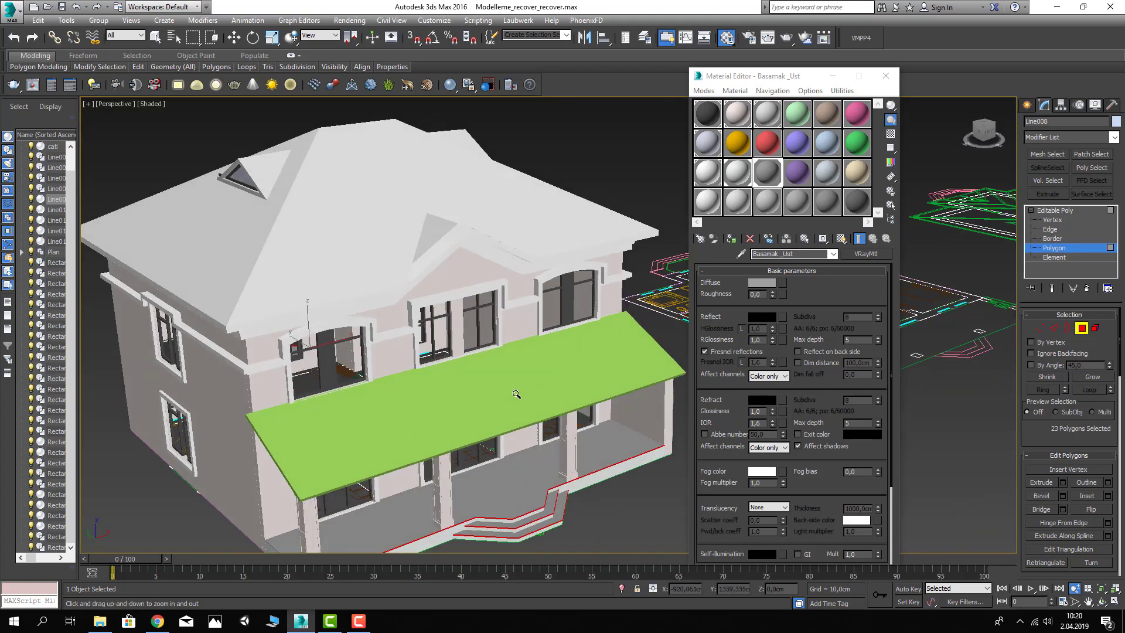
Step: Switch to Select and Move, close the Material Editor, deselect, and orbit to the porch-roof side
key("w")
left_click(886, 75)
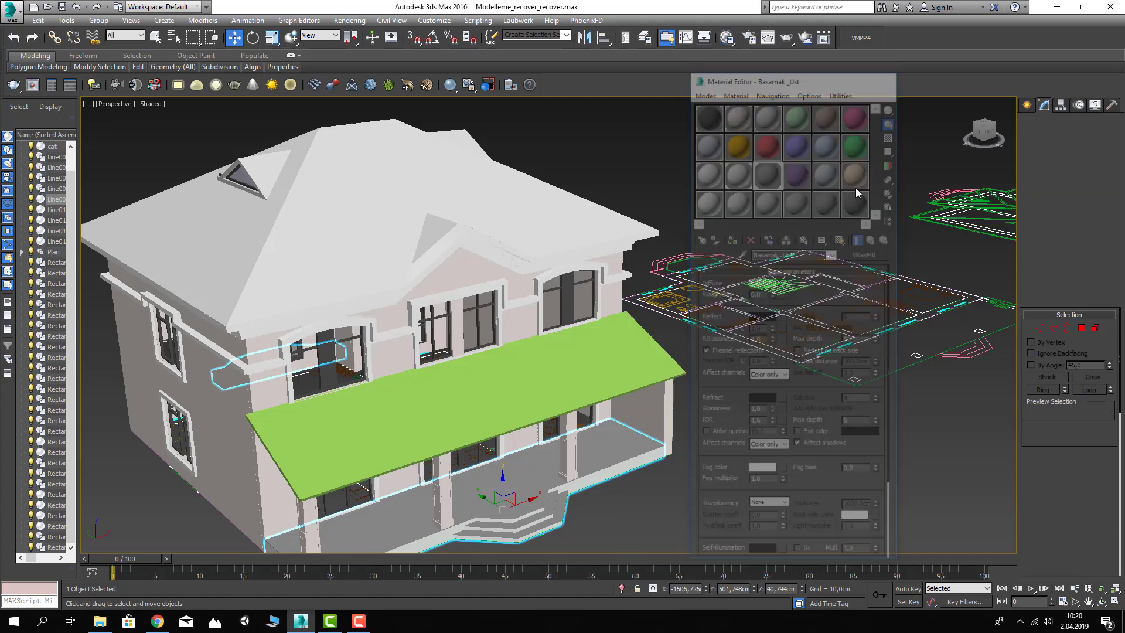
left_click(854, 187)
scroll(723, 284, "down", 3)
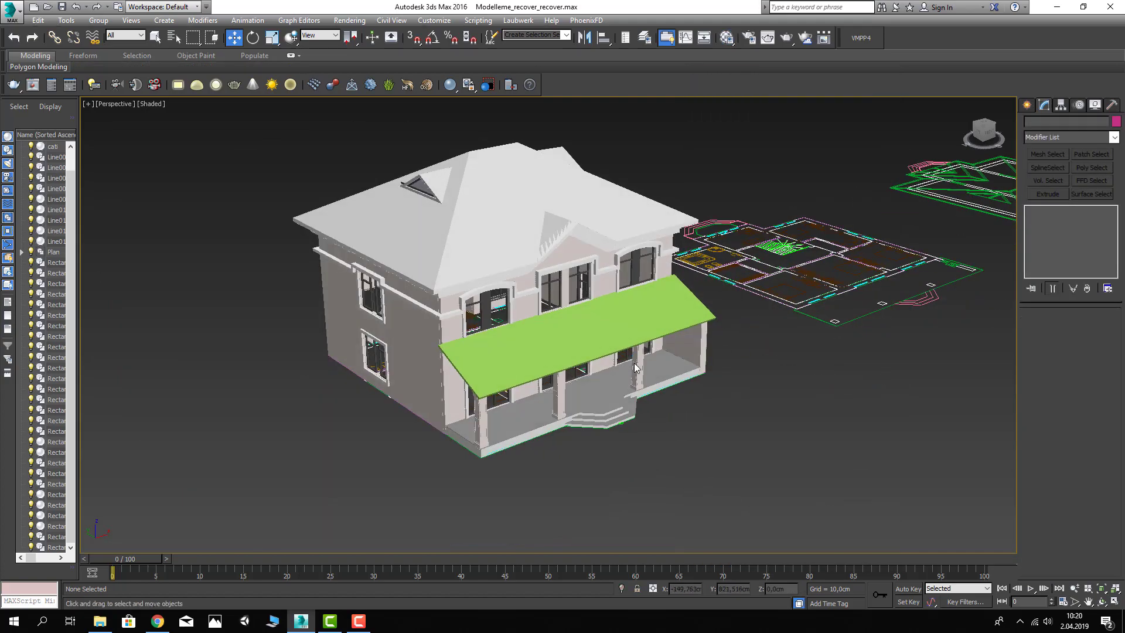
mouse_move(740, 319)
middle_mouse_down("alt")
mouse_move(742, 356)
mouse_move(678, 355)
mouse_move(539, 315)
mouse_move(639, 320)
middle_mouse_up("alt")
scroll(528, 305, "up", 4)
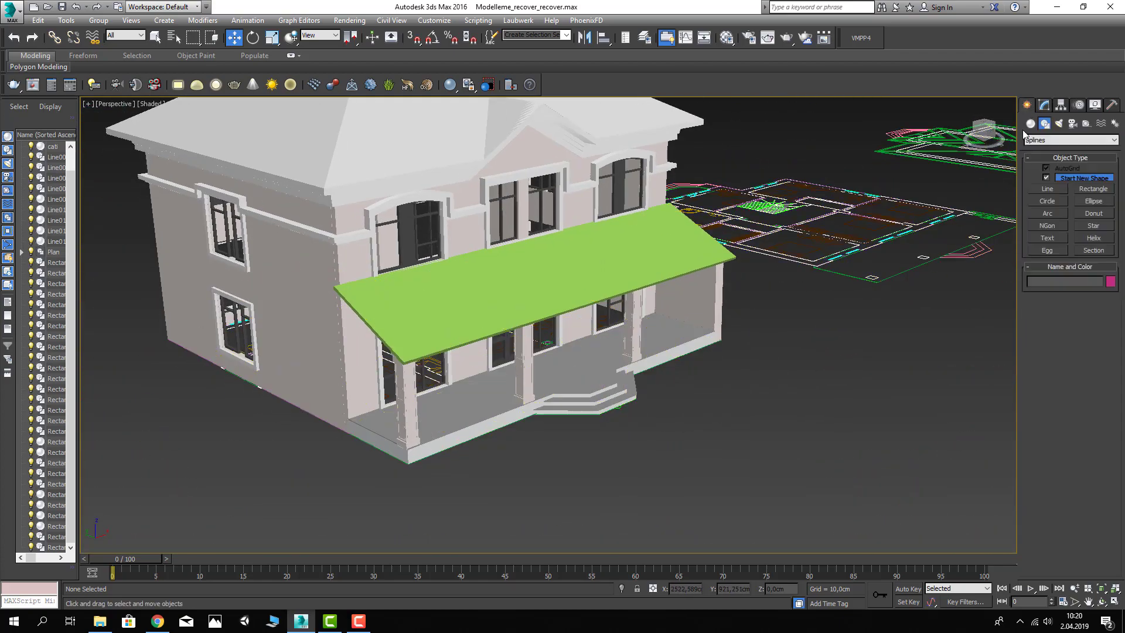
mouse_move(914, 269)
middle_mouse_down("alt")
mouse_move(792, 330)
mouse_move(737, 343)
mouse_move(781, 334)
middle_mouse_up("alt")
scroll(781, 334, "up", 3)
scroll(673, 369, "down", 5)
mouse_move(673, 369)
middle_mouse_down("alt")
mouse_move(740, 350)
mouse_move(797, 351)
mouse_move(786, 367)
mouse_move(610, 351)
mouse_move(628, 417)
middle_mouse_up("alt")
Step: Switch the Create Geometry category to AEC Extended, try Railing, then cancel it
mouse_move(711, 390)
middle_mouse_down("alt")
mouse_move(630, 411)
mouse_move(668, 463)
mouse_move(629, 432)
middle_mouse_up("alt")
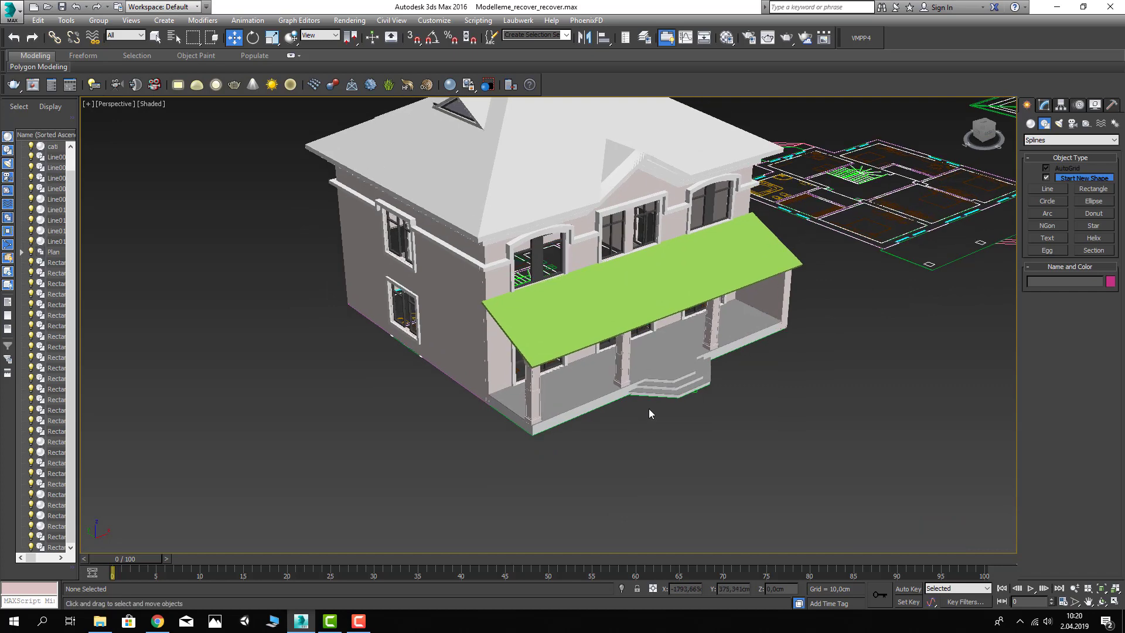
scroll(649, 413, "up", 3)
scroll(660, 419, "up", 2)
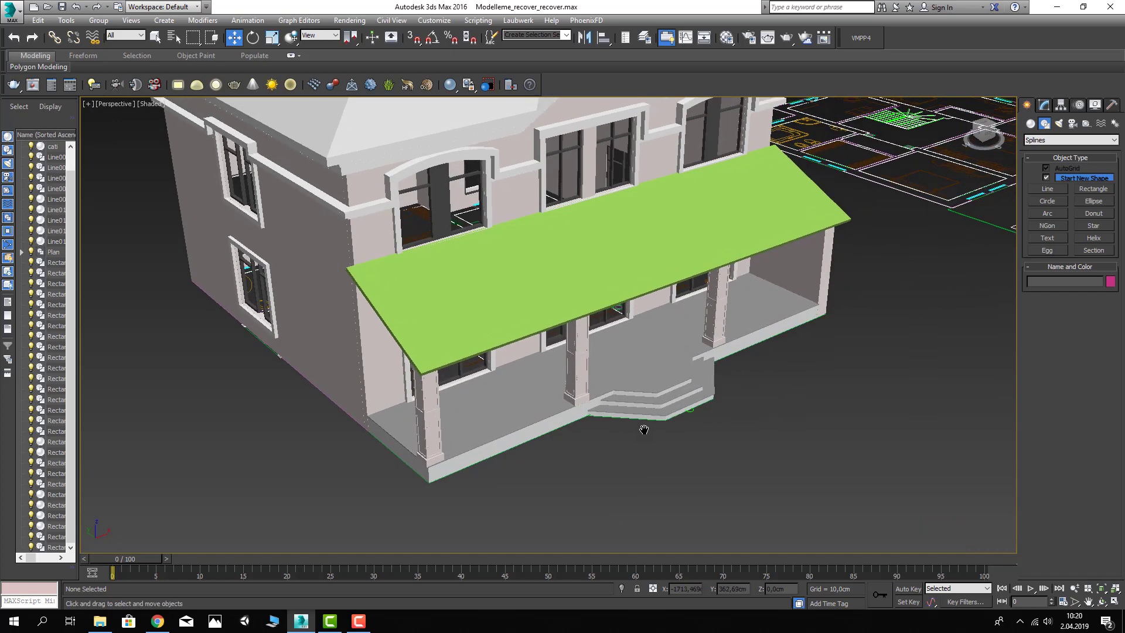
left_click(1031, 124)
left_click(1044, 149)
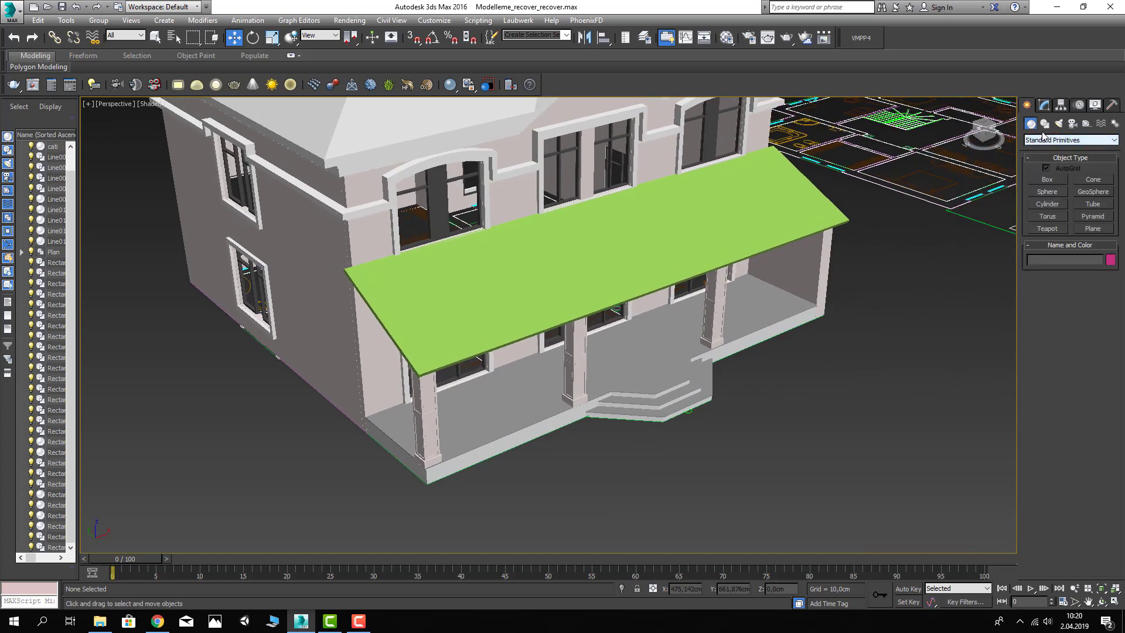
left_click(1043, 140)
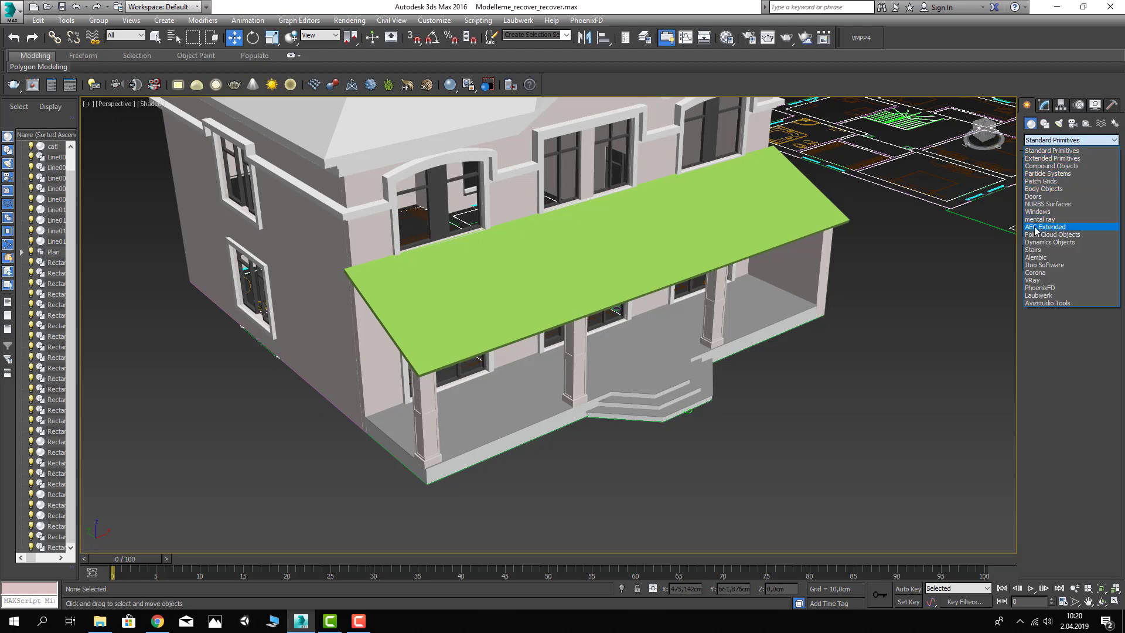
left_click(1058, 231)
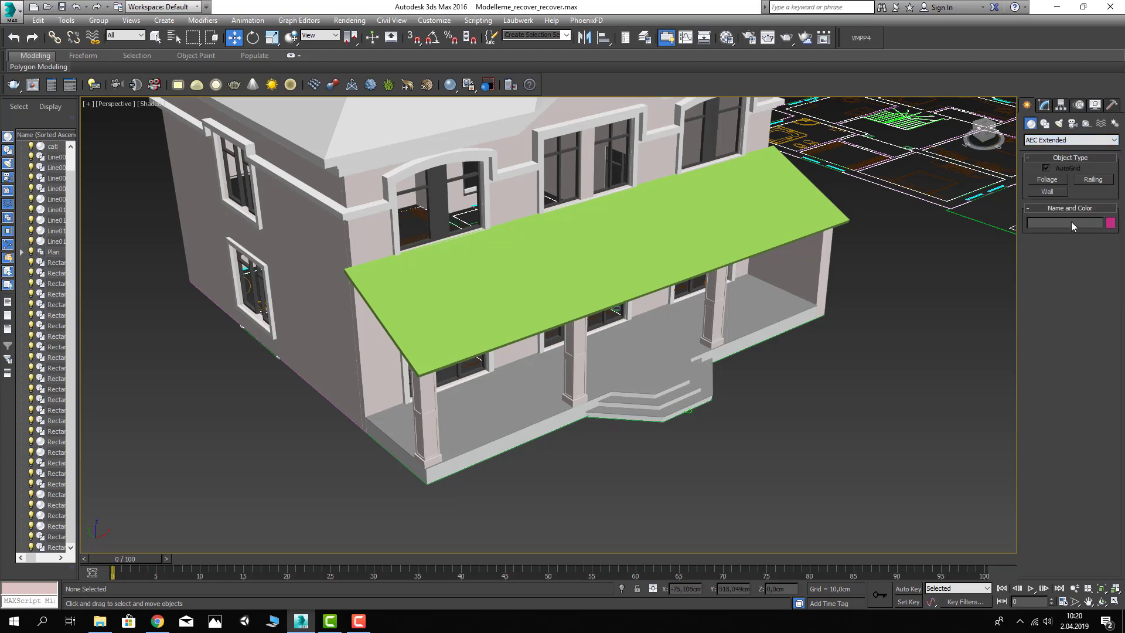
left_click(1094, 180)
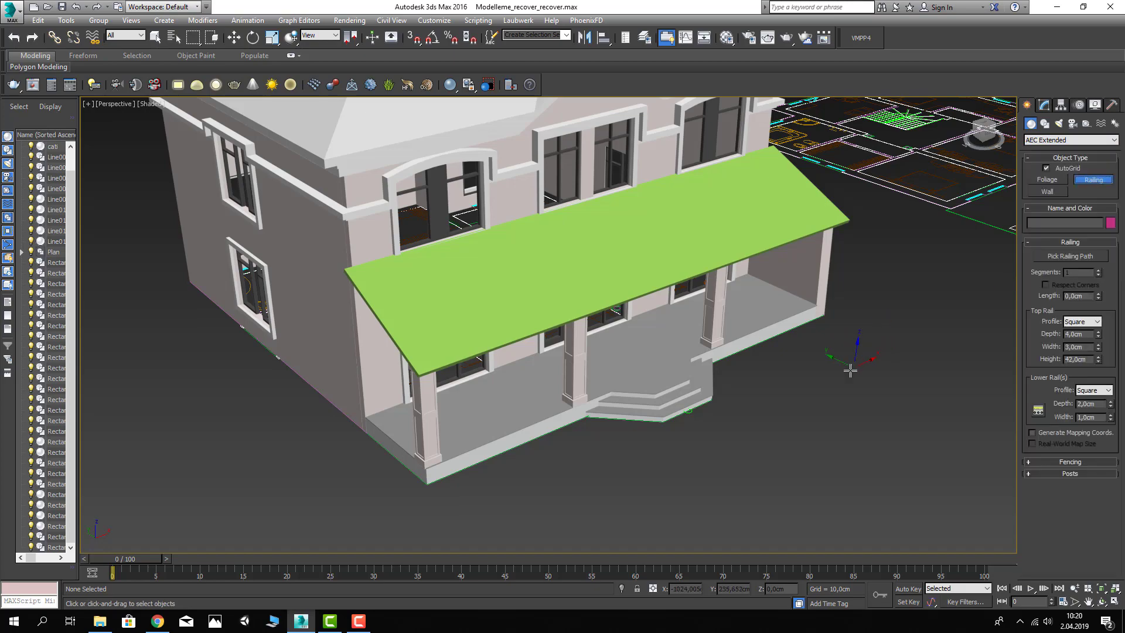
key("w")
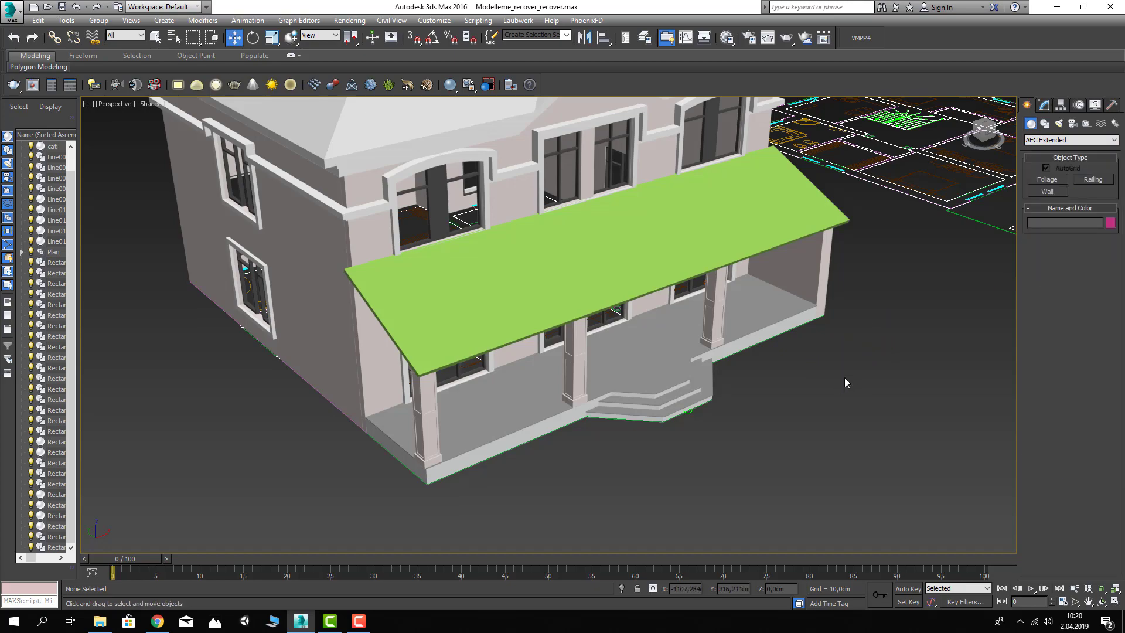
scroll(825, 395, "down", 5)
middle_click_drag(751, 421, 860, 365, "alt")
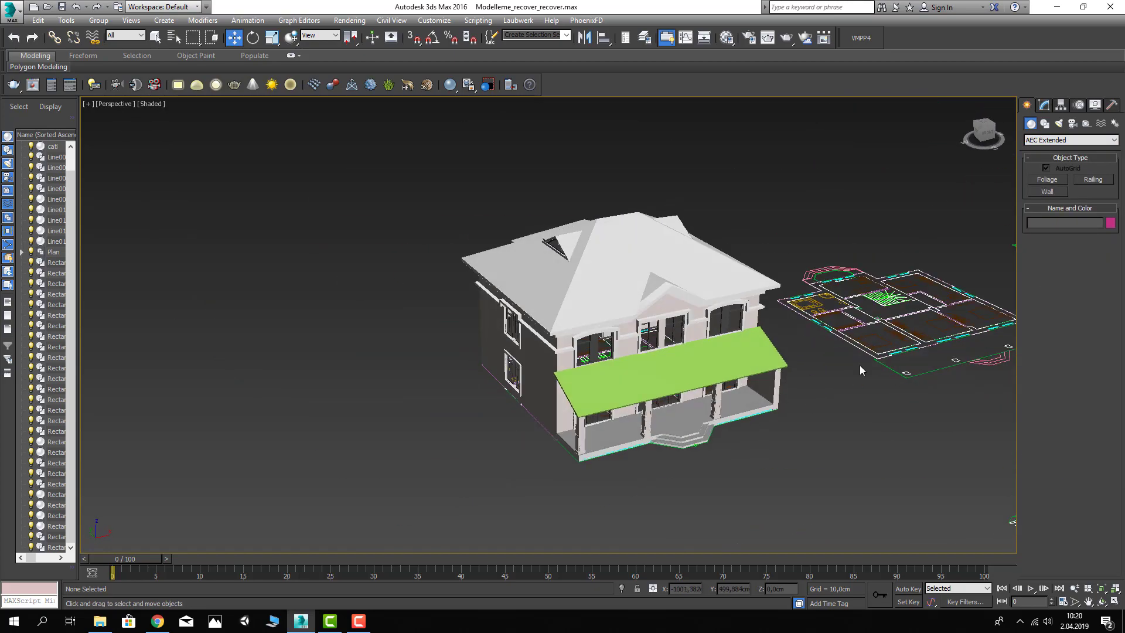
Step: Draw Line018 from the wall corner along the porch floor edge
left_click(1045, 123)
left_click(1048, 189)
scroll(565, 394, "up", 1)
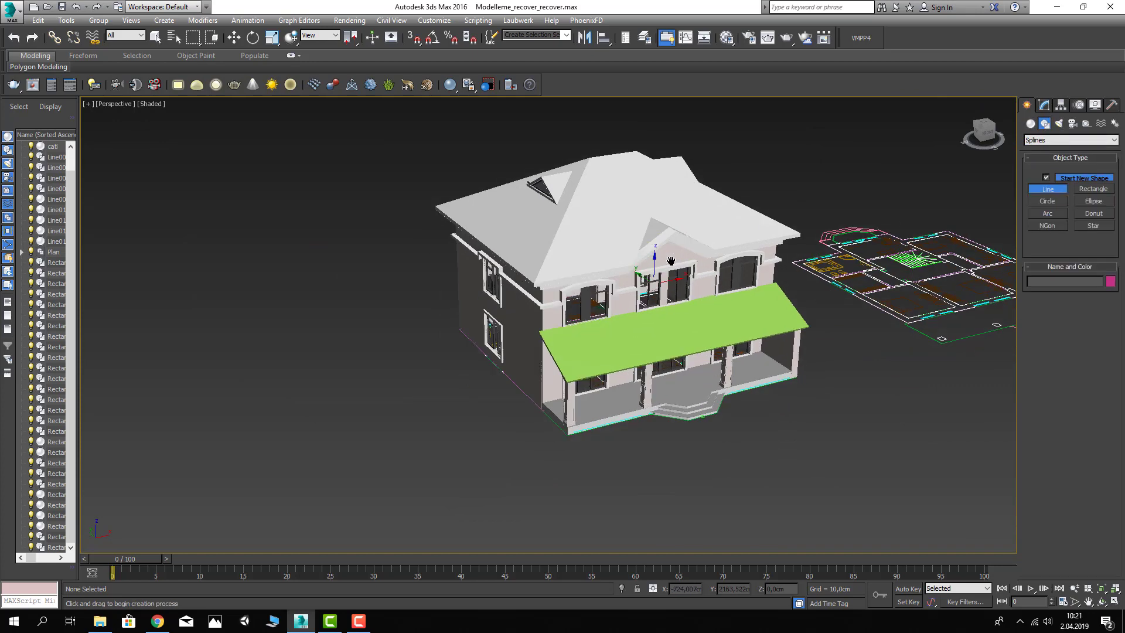
scroll(565, 394, "up", 2)
scroll(565, 394, "up", 2)
scroll(586, 337, "up", 2)
scroll(586, 328, "up", 2)
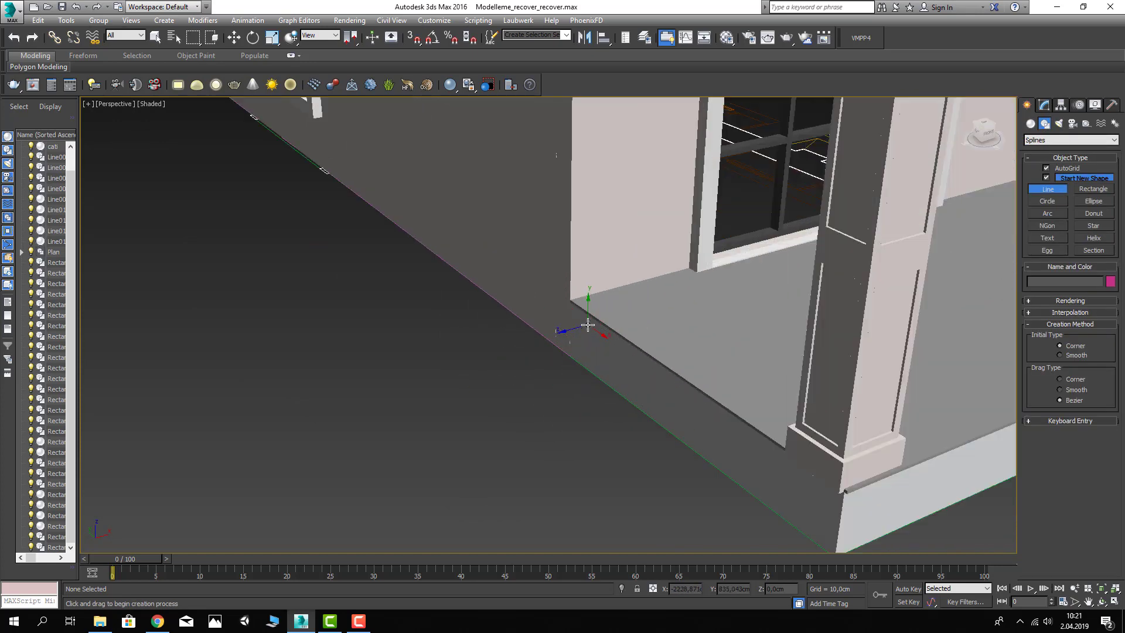
scroll(574, 276, "up", 2)
left_click(569, 275)
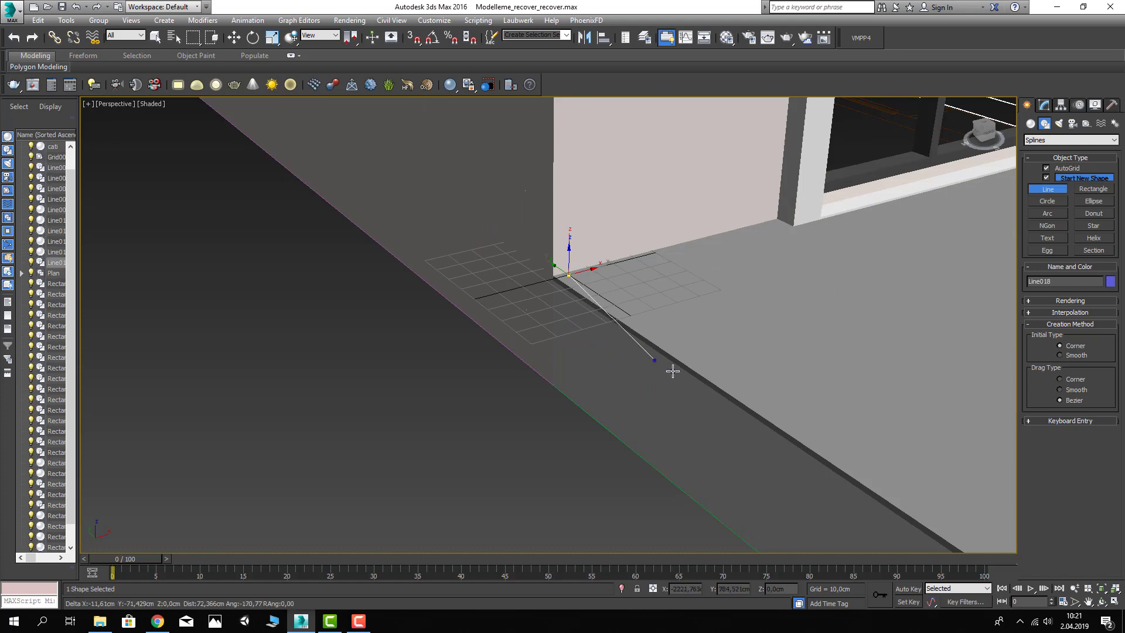
scroll(644, 367, "down", 2)
scroll(651, 367, "down", 2)
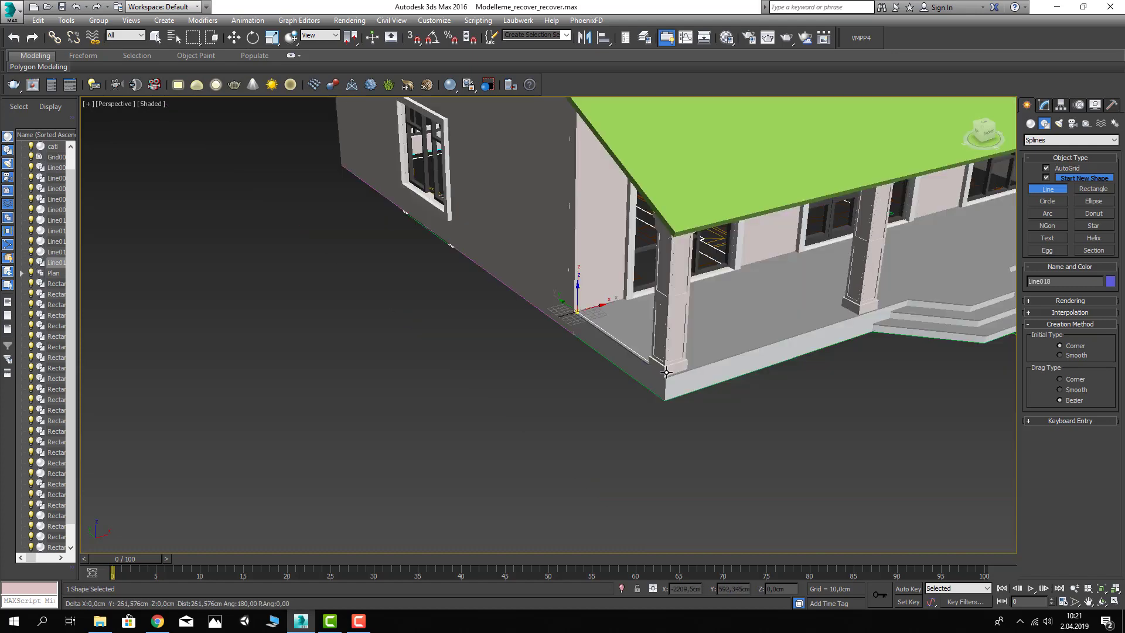
scroll(662, 368, "up", 2)
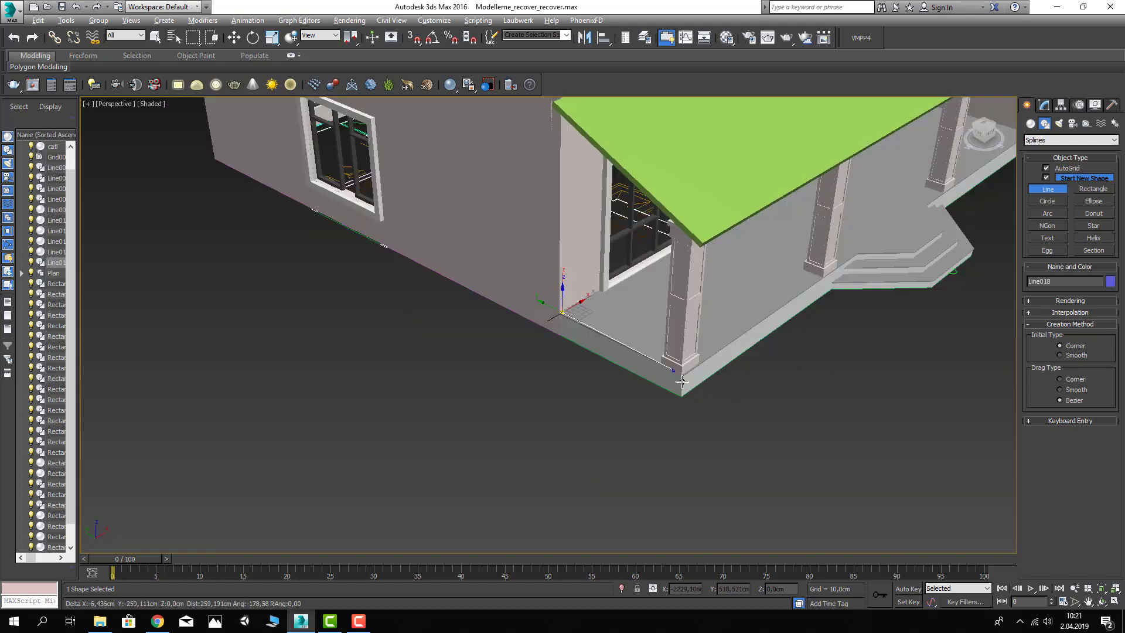
scroll(674, 358, "up", 2)
scroll(701, 340, "up", 2)
scroll(705, 340, "down", 2)
scroll(709, 347, "up", 2)
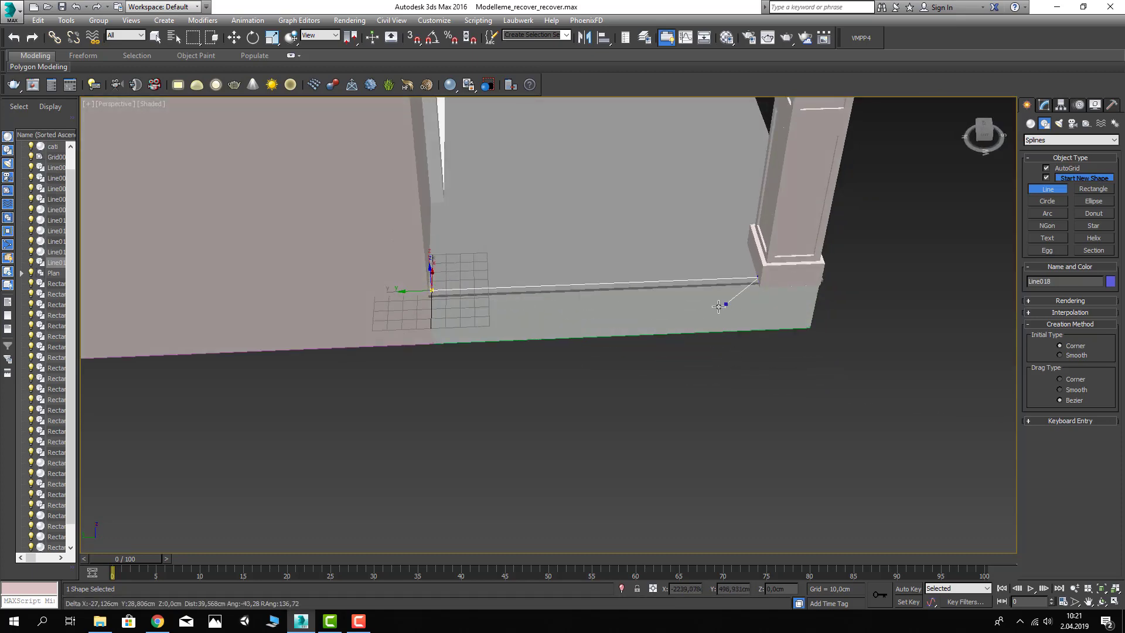
right_click(721, 305)
Step: Draw Line019 from the column base corner to the far column
scroll(674, 328, "down", 3)
scroll(717, 337, "up", 2)
scroll(703, 337, "down", 3)
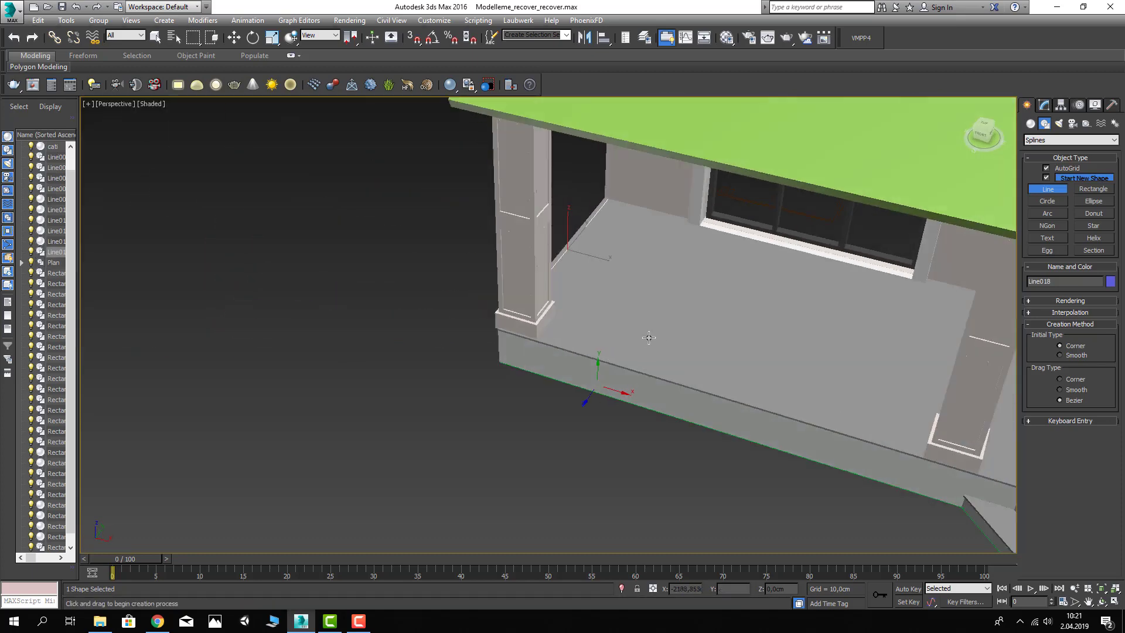
scroll(586, 337, "up", 4)
scroll(550, 336, "down", 2)
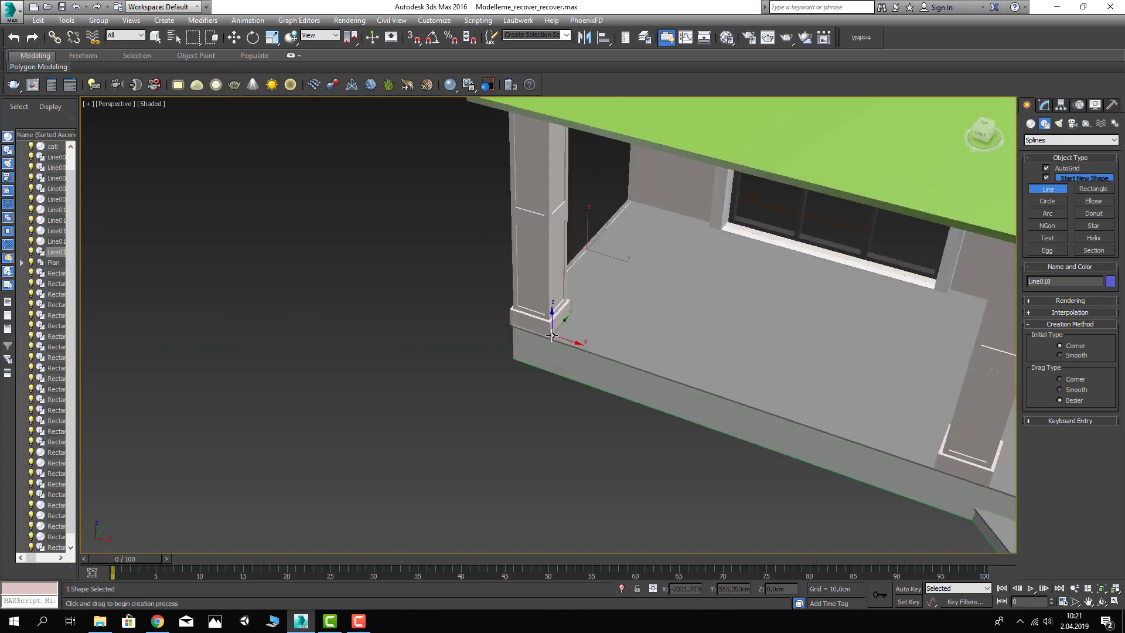
left_click(552, 336)
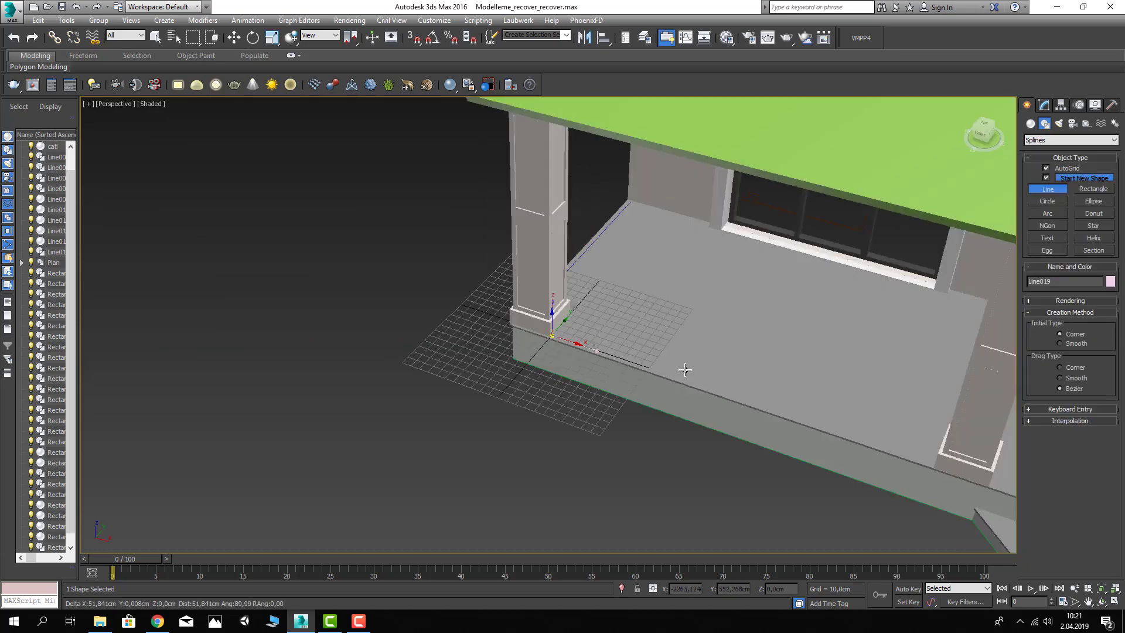
left_click(936, 459)
right_click(936, 459)
scroll(811, 432, "down", 3)
scroll(703, 381, "up", 3)
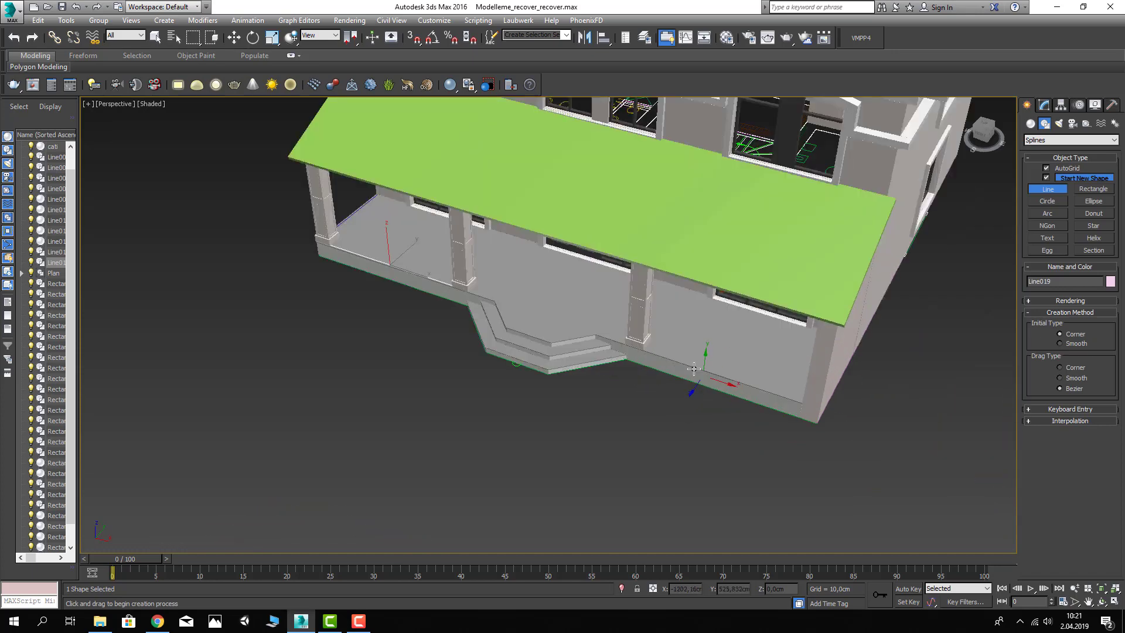
scroll(642, 348, "up", 2)
Step: Draw Line020 along the porch's outer edge, from column base to wall corner
middle_click_drag(642, 348, 525, 372)
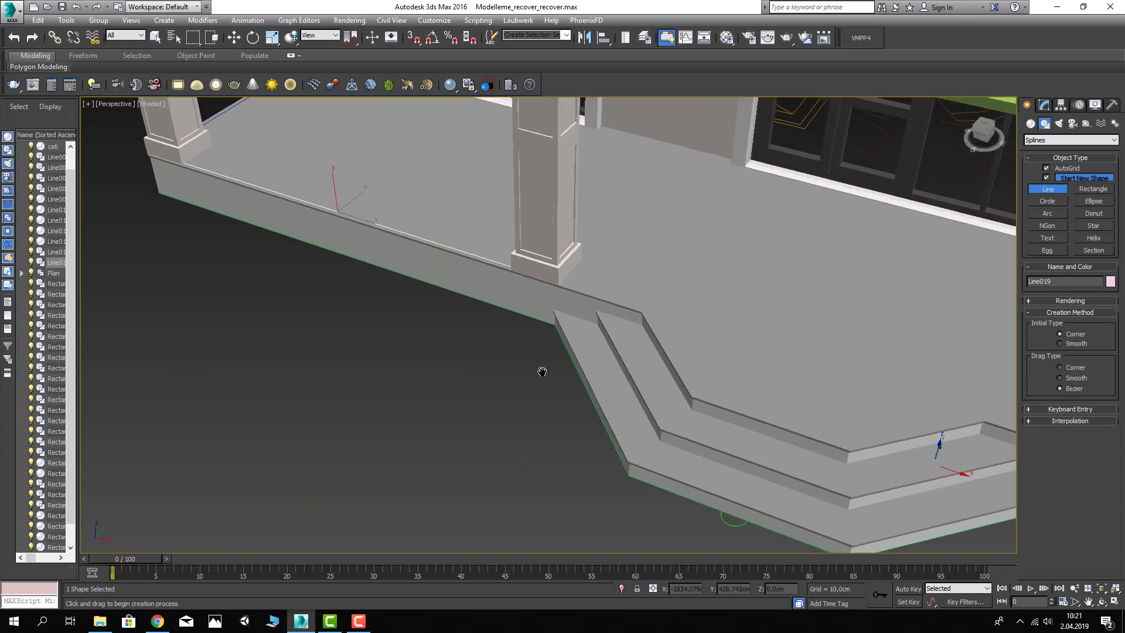
scroll(639, 381, "up", 2)
scroll(630, 387, "up", 1)
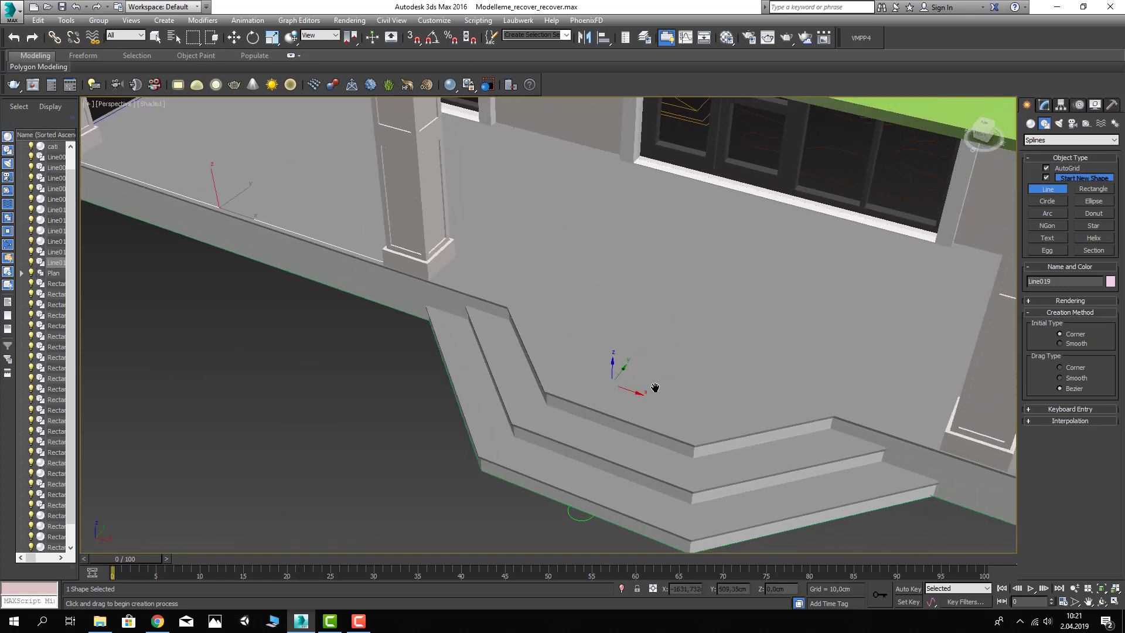
scroll(536, 359, "up", 2)
left_click(500, 366)
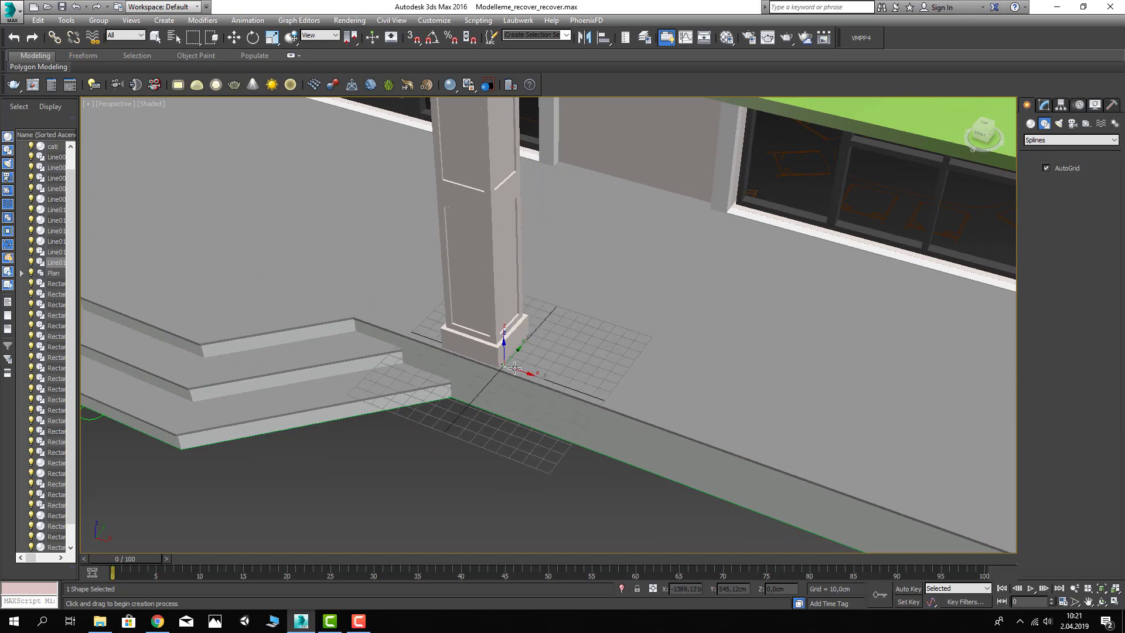
mouse_move(674, 426)
middle_mouse_down()
mouse_move(627, 402)
mouse_move(673, 409)
mouse_move(729, 457)
mouse_move(656, 441)
mouse_move(744, 397)
mouse_move(607, 466)
middle_mouse_up()
left_click(839, 502)
right_click(839, 502)
scroll(762, 469, "down", 5)
key("w")
scroll(703, 410, "up", 5)
scroll(790, 351, "up", 5)
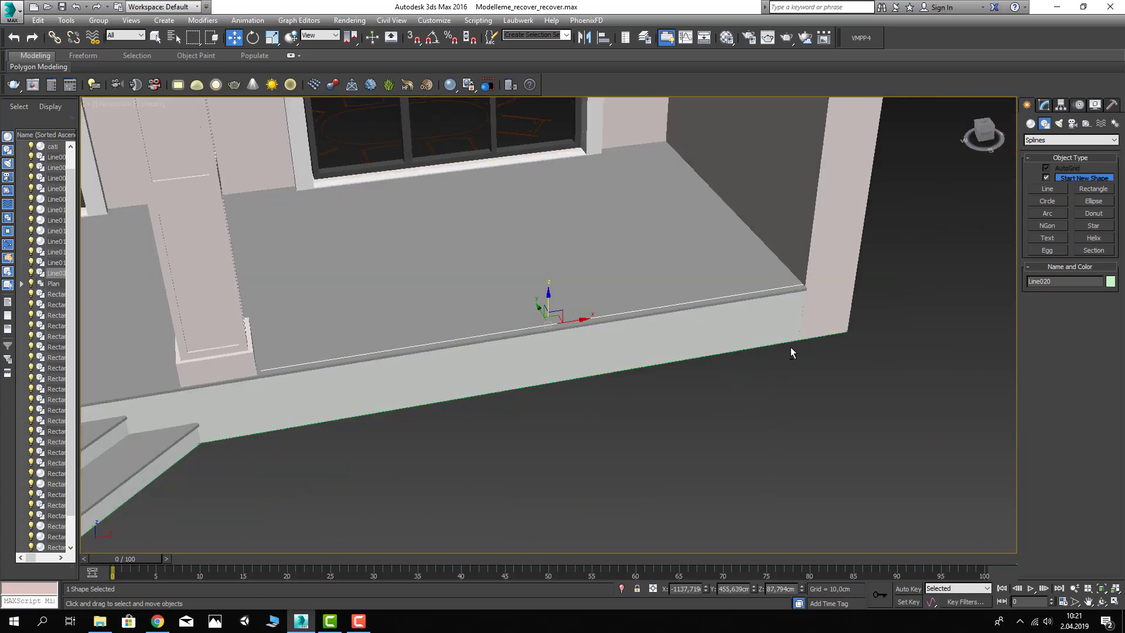
left_click(1031, 123)
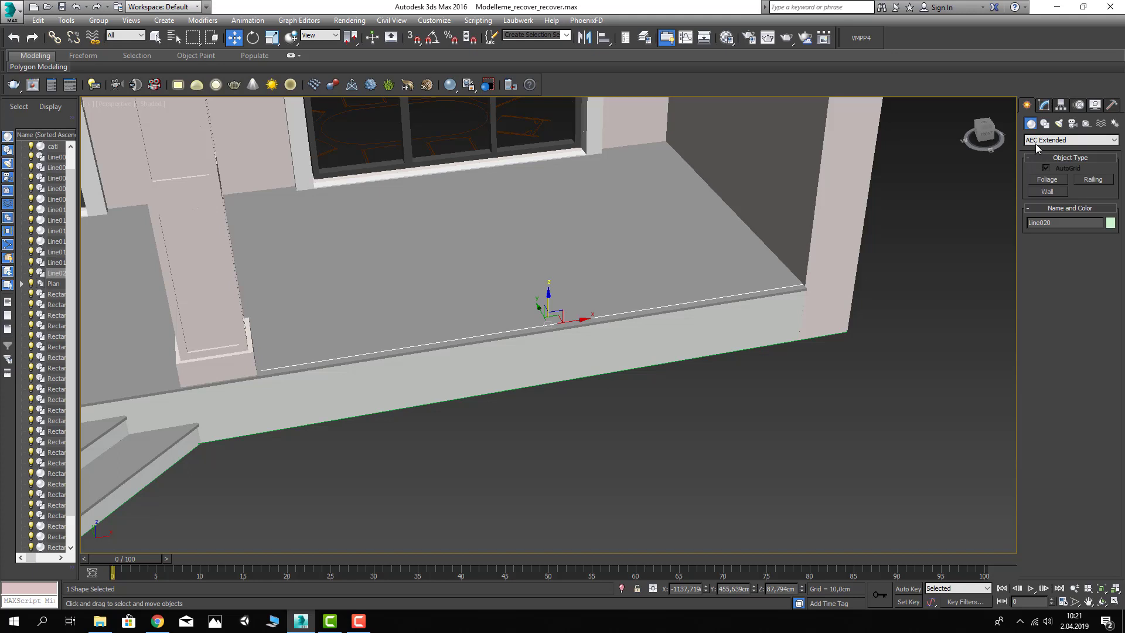
Step: Create an AEC Extended Railing that follows the porch edge line
left_click(1055, 140)
left_click(1046, 197)
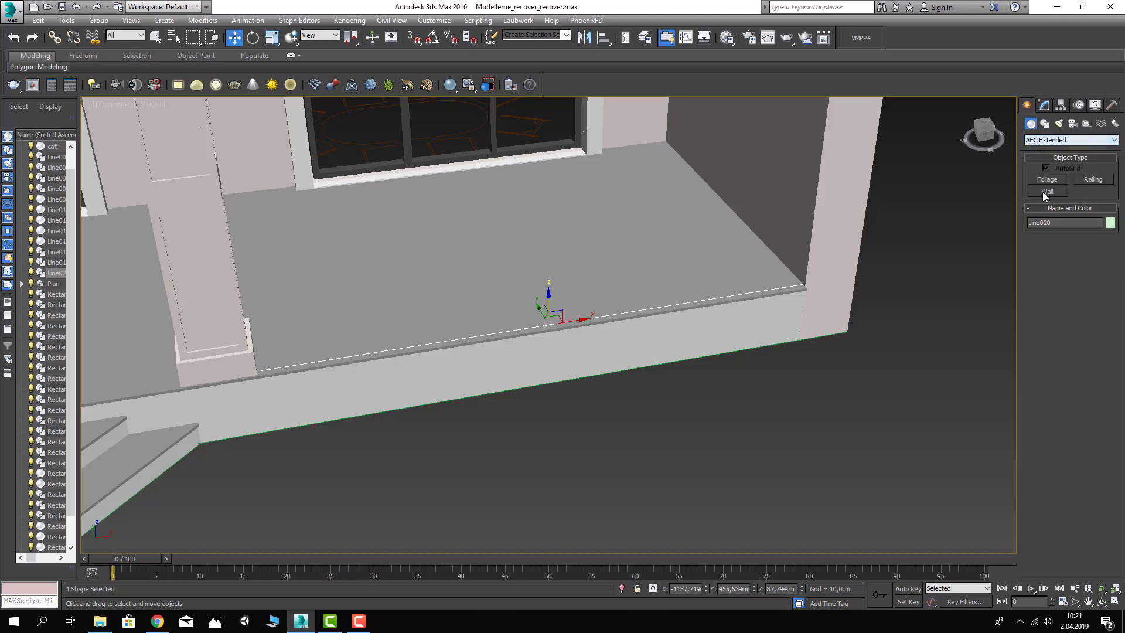
left_click(1094, 179)
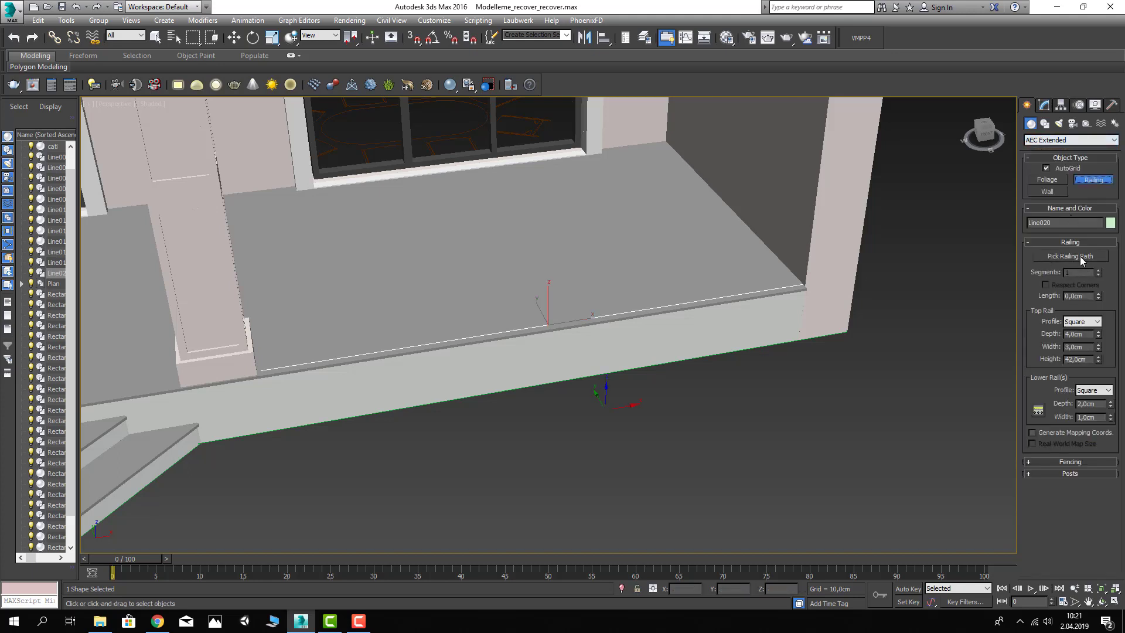
left_click(1081, 257)
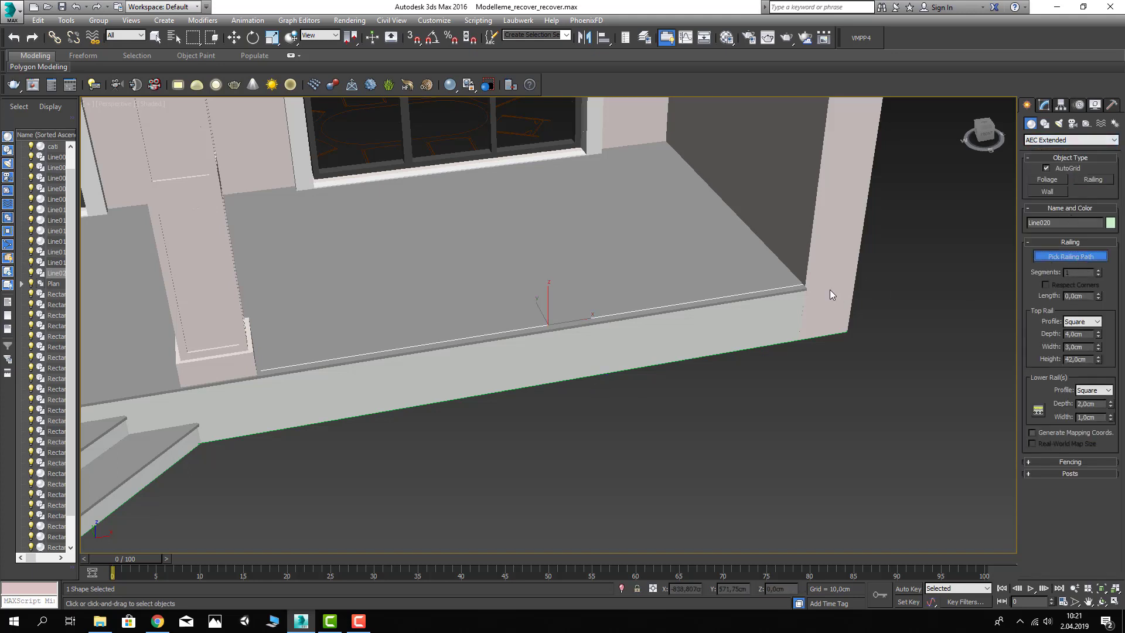
left_click(777, 285)
left_click(1044, 105)
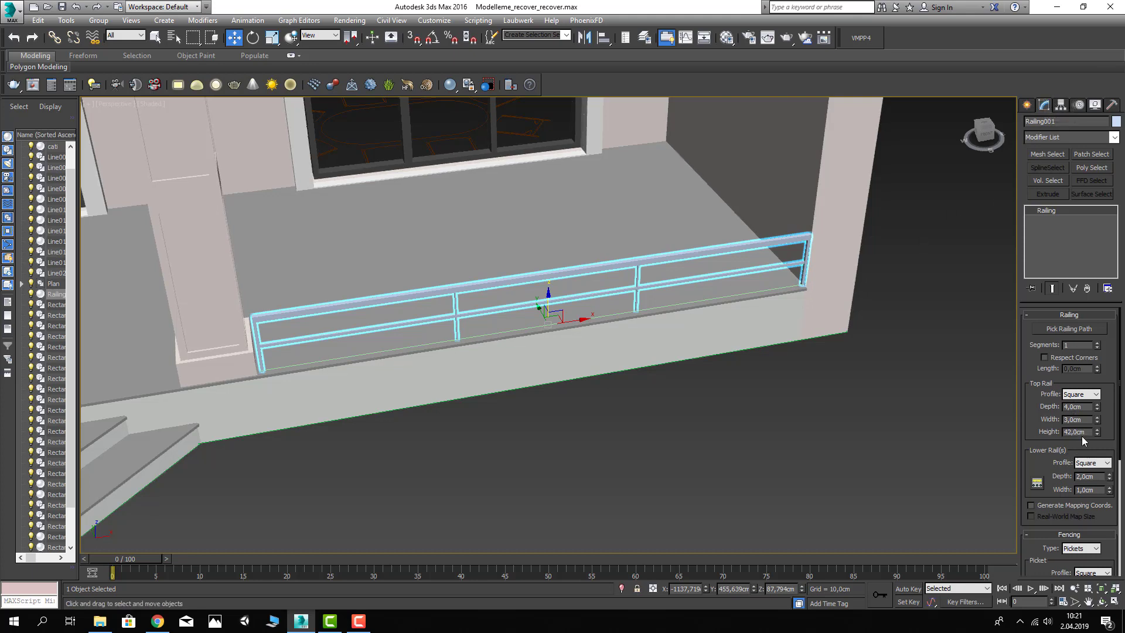
Step: Set the railing's top rail height to 90 cm
type("90")
key("Return")
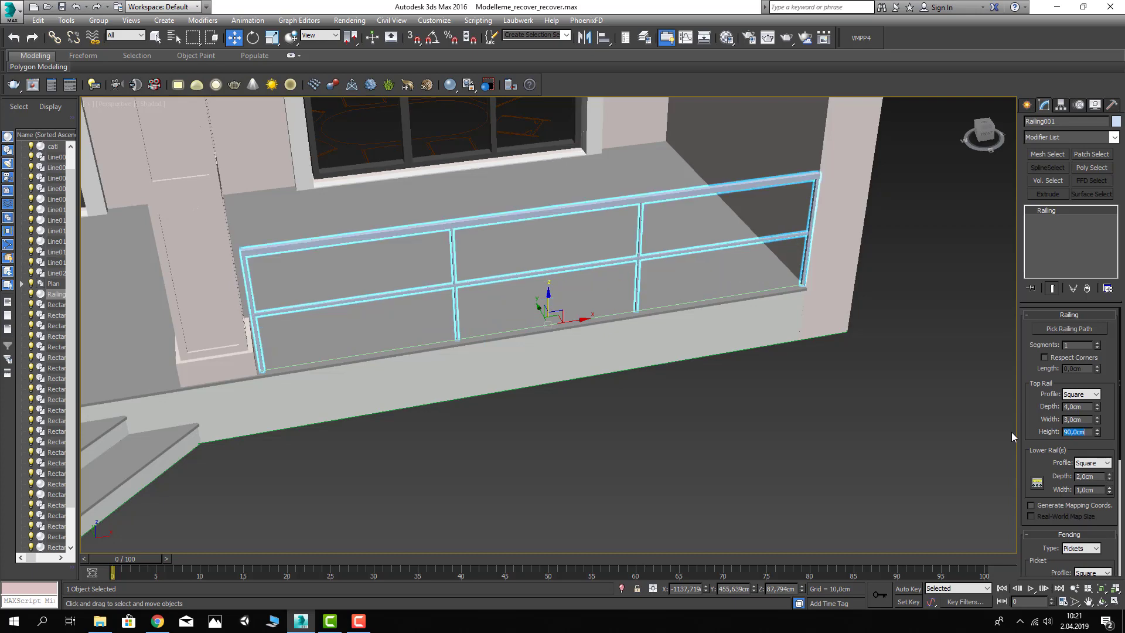
middle_click_drag(897, 349, 921, 363, "alt")
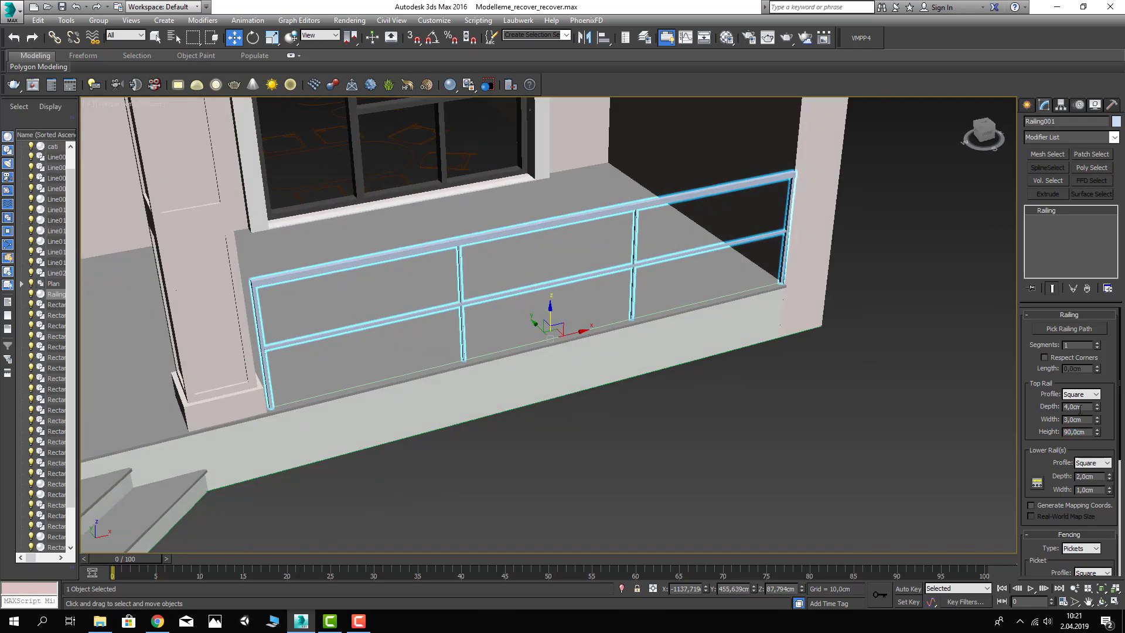
scroll(1041, 423, "down", 1)
scroll(1040, 422, "down", 1)
scroll(1044, 411, "down", 2)
scroll(1050, 354, "down", 1)
scroll(1049, 352, "down", 1)
scroll(1048, 347, "down", 1)
scroll(1047, 344, "down", 1)
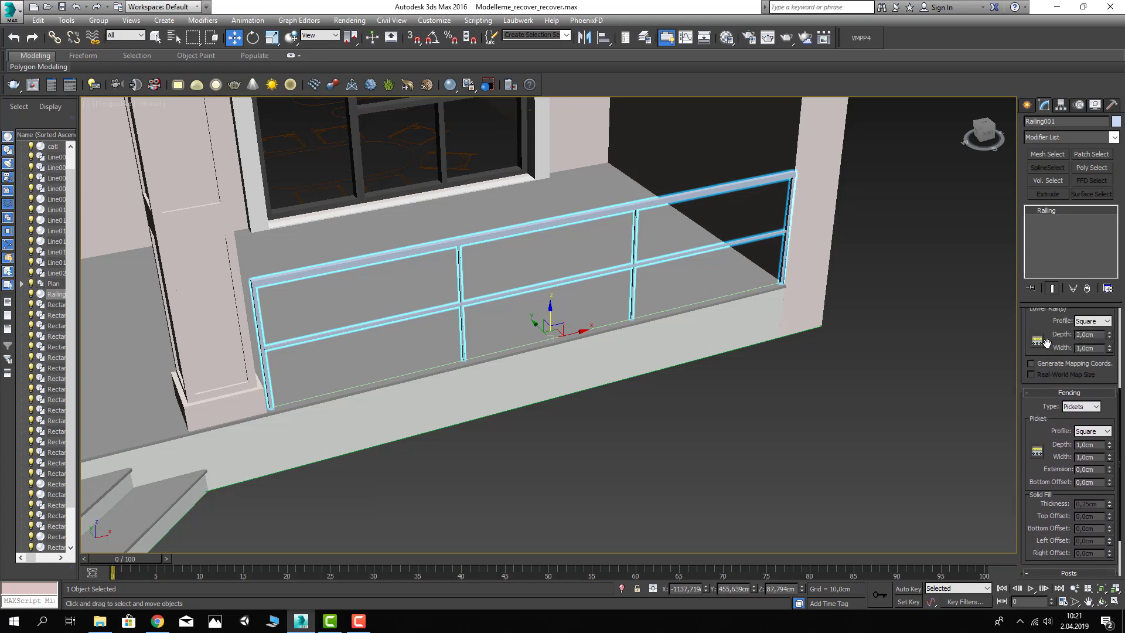
scroll(1038, 421, "down", 3)
scroll(1036, 457, "up", 1)
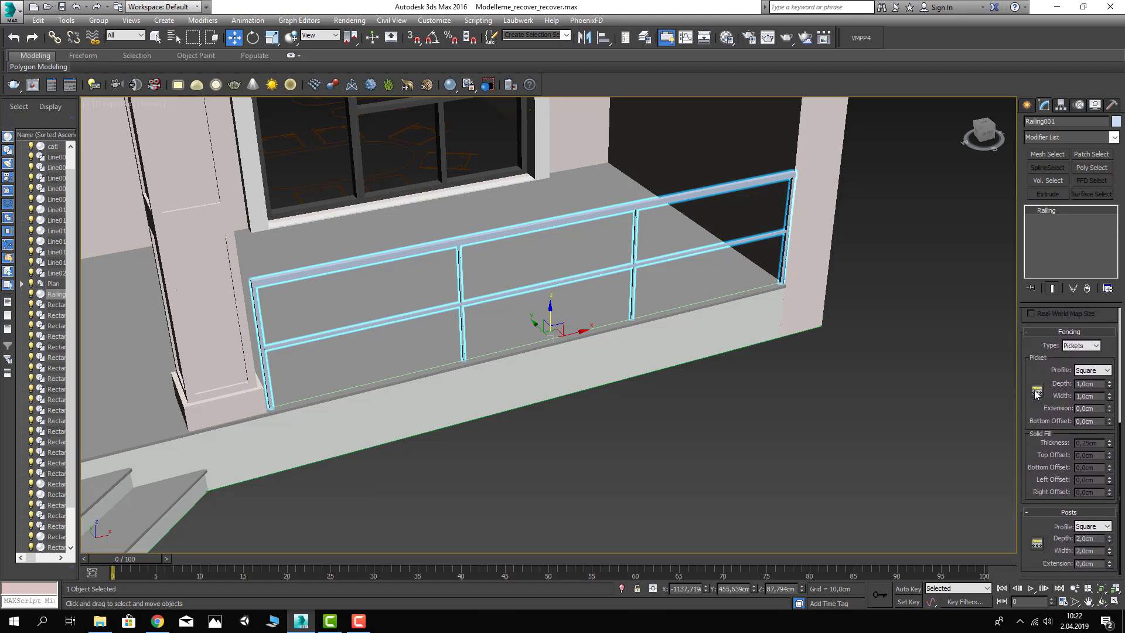
scroll(1038, 393, "up", 1)
scroll(1043, 378, "up", 1)
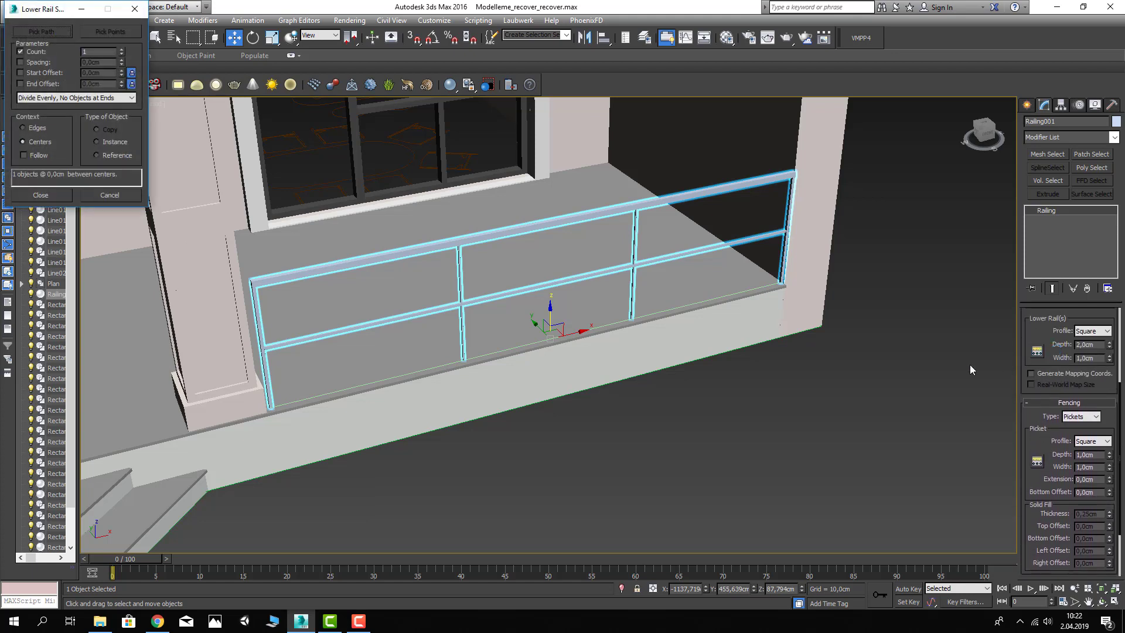
Step: Set the railing's lower rail spacing count to 3
mouse_move(29, 19)
left_mouse_down()
mouse_move(567, 137)
mouse_move(808, 162)
left_mouse_up()
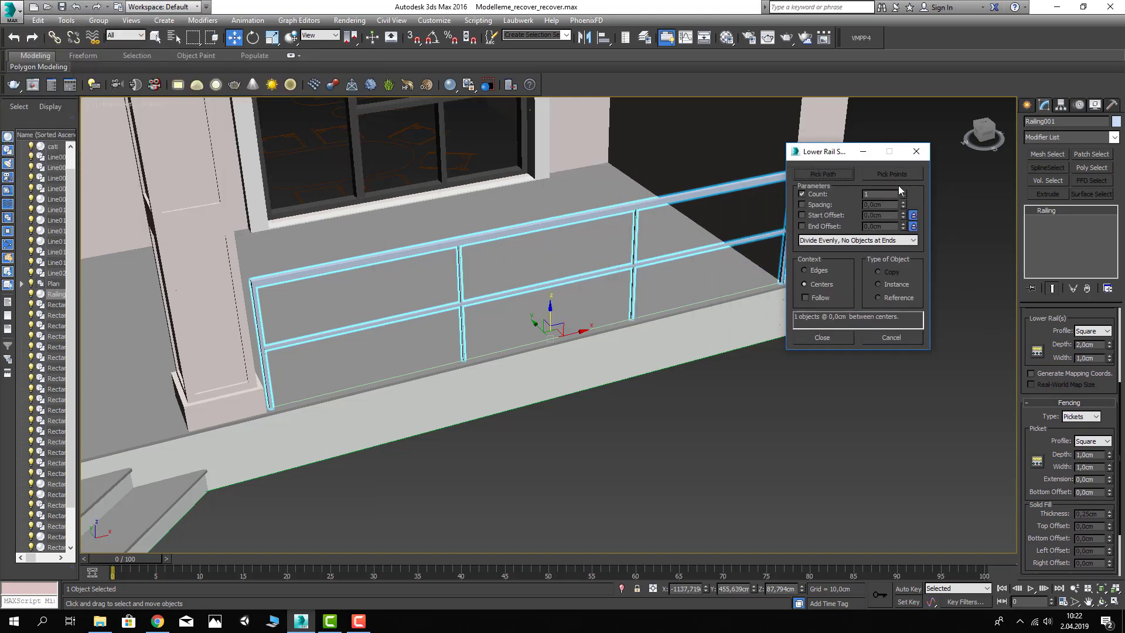
left_click(917, 151)
left_click(1037, 350)
left_click_drag(828, 160, 870, 183)
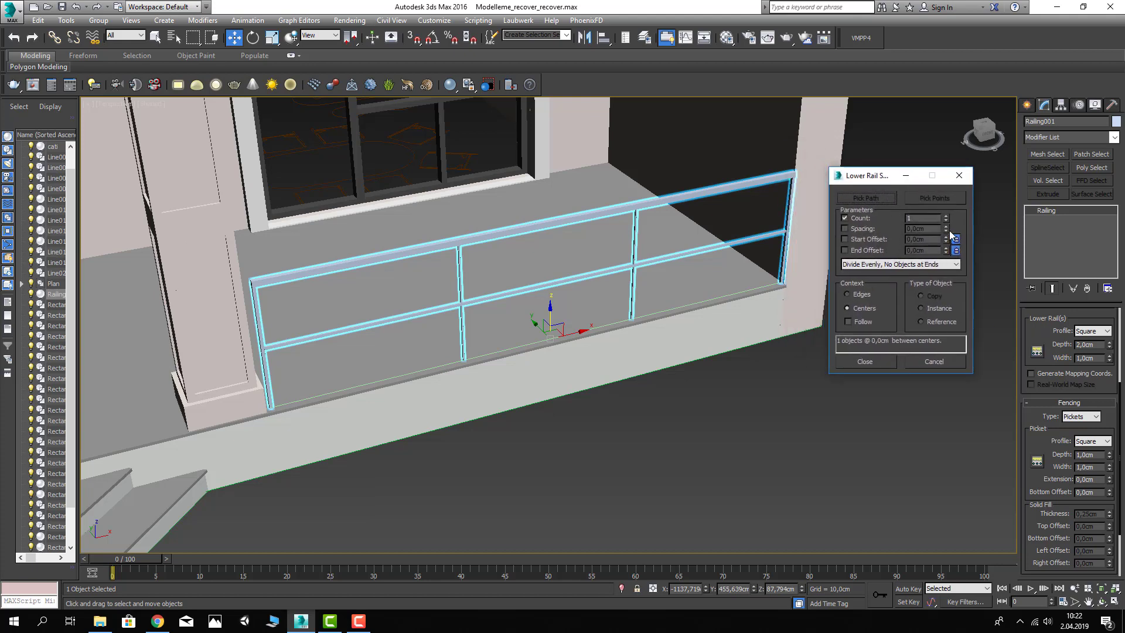
left_click(948, 216)
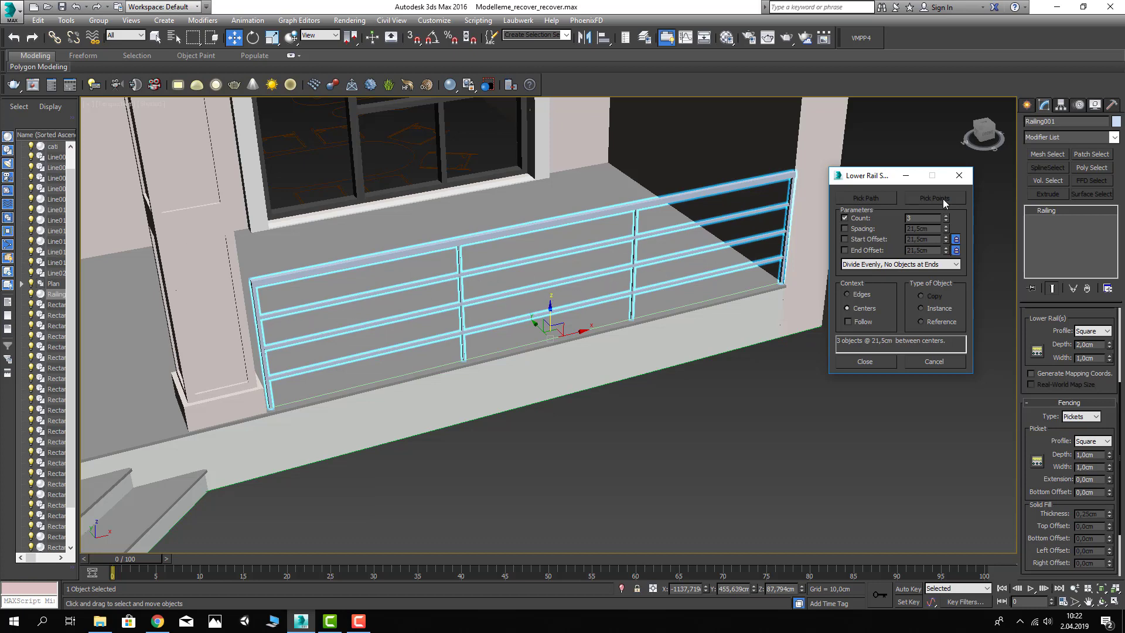
left_click_drag(894, 191, 902, 183)
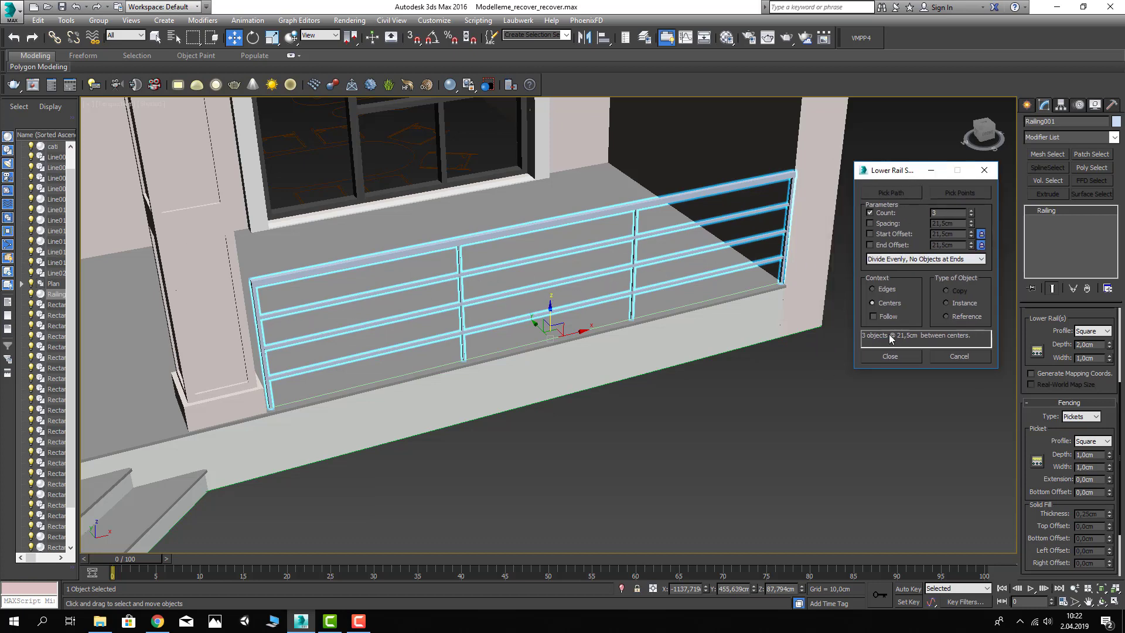
key("Return")
Step: Set the railing's picket count to 4 and post count to 2
left_click_drag(1045, 449, 1045, 387)
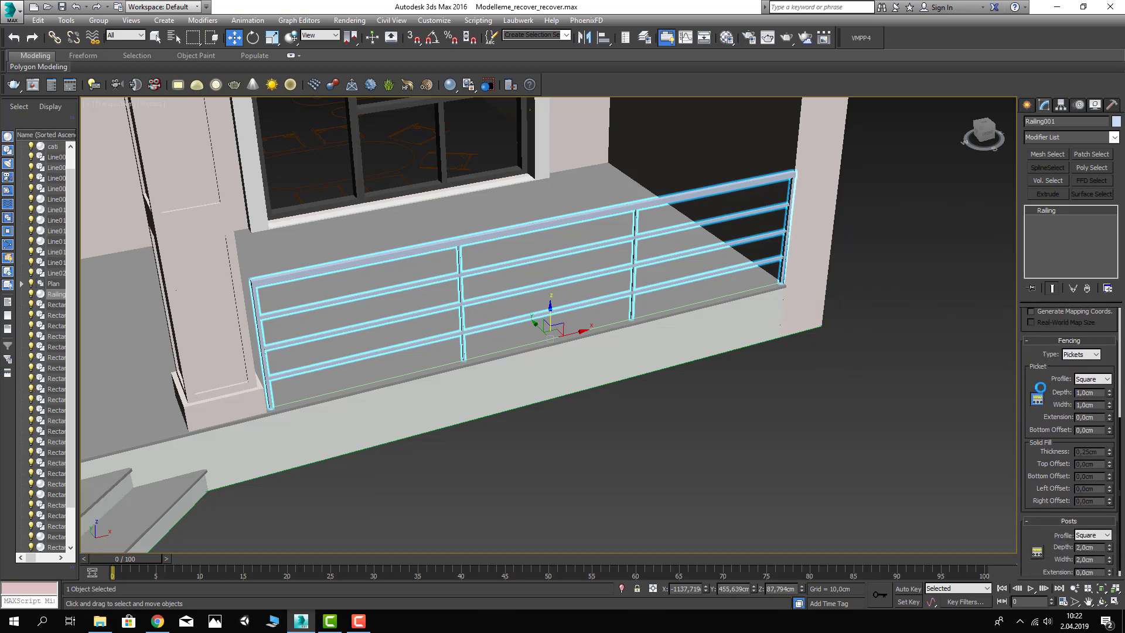
left_click(971, 211)
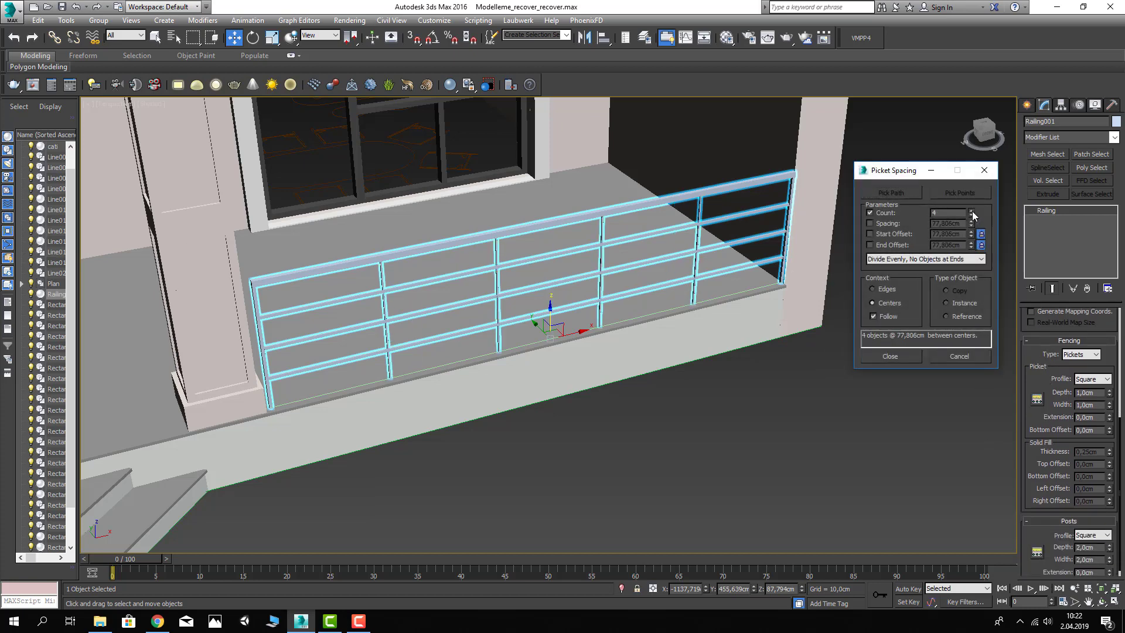
left_click(908, 361)
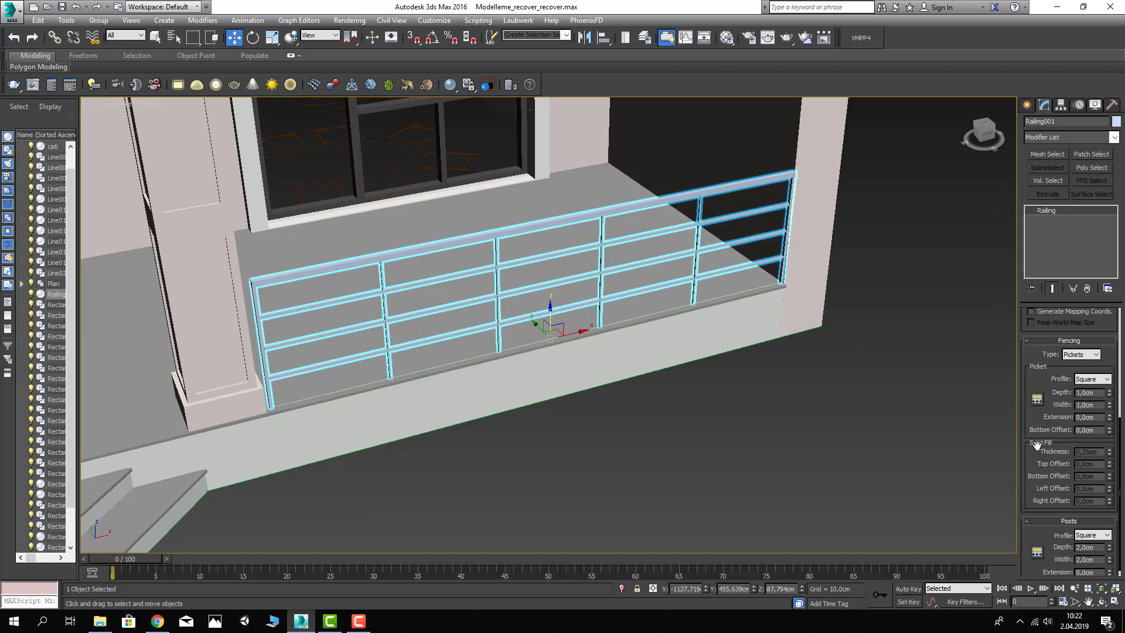
scroll(1036, 440, "down", 1)
left_click(1038, 543)
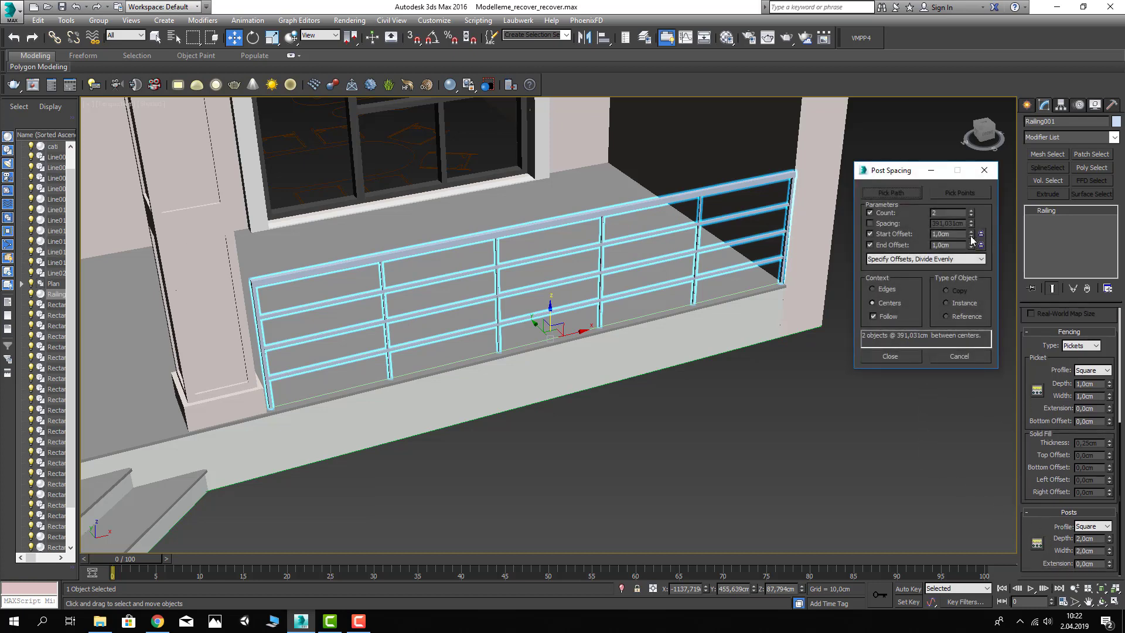
left_click(973, 213)
left_click(973, 214)
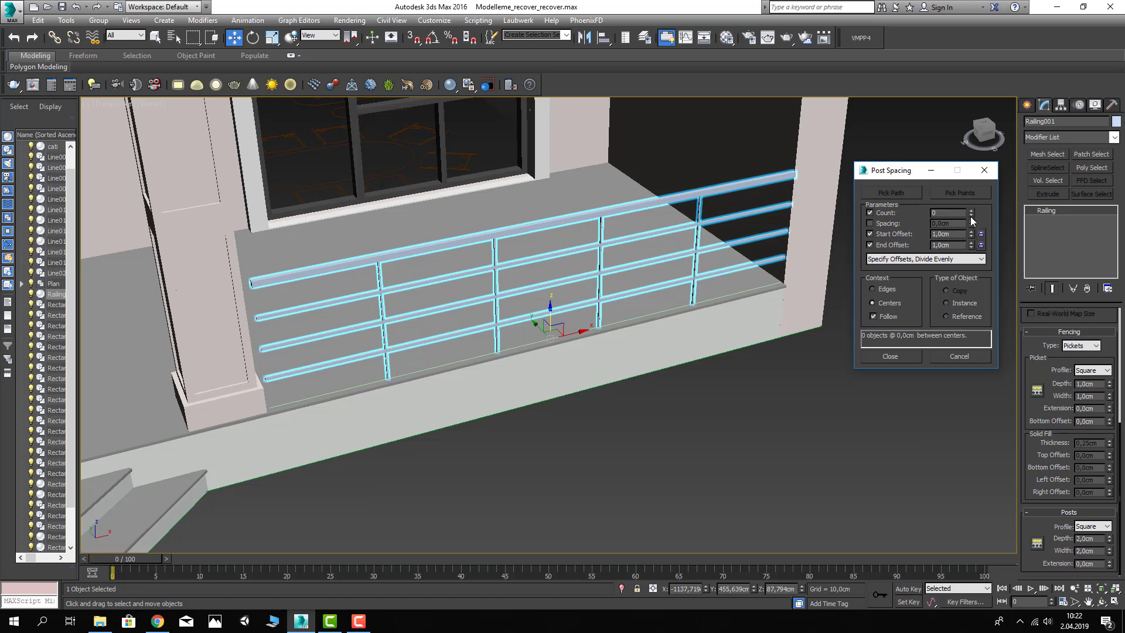
left_click(973, 211)
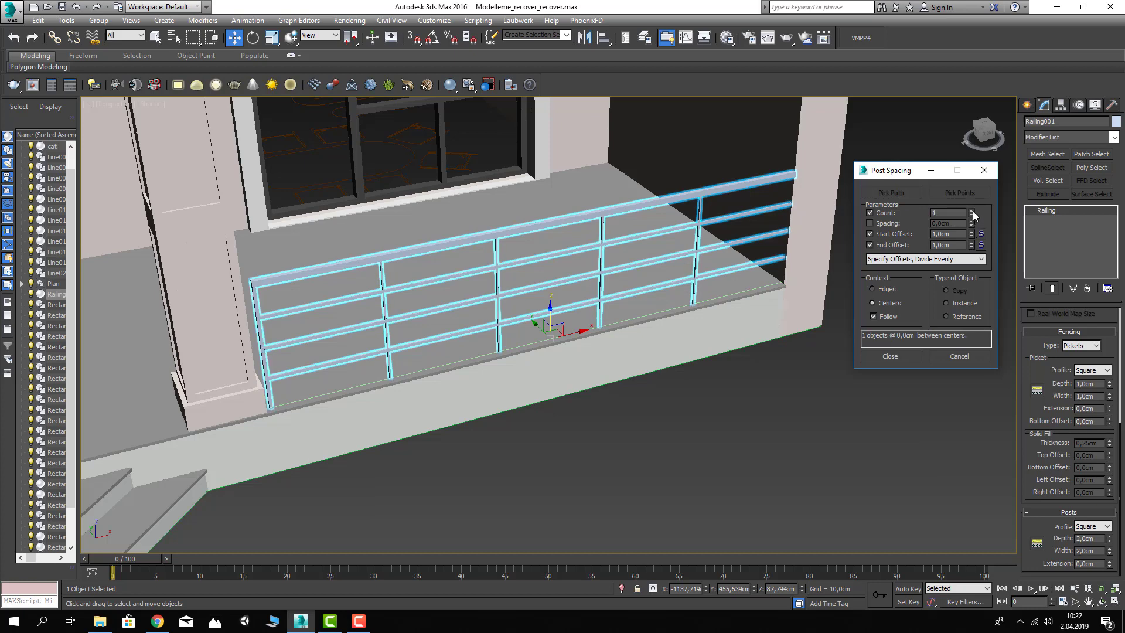
left_click(892, 356)
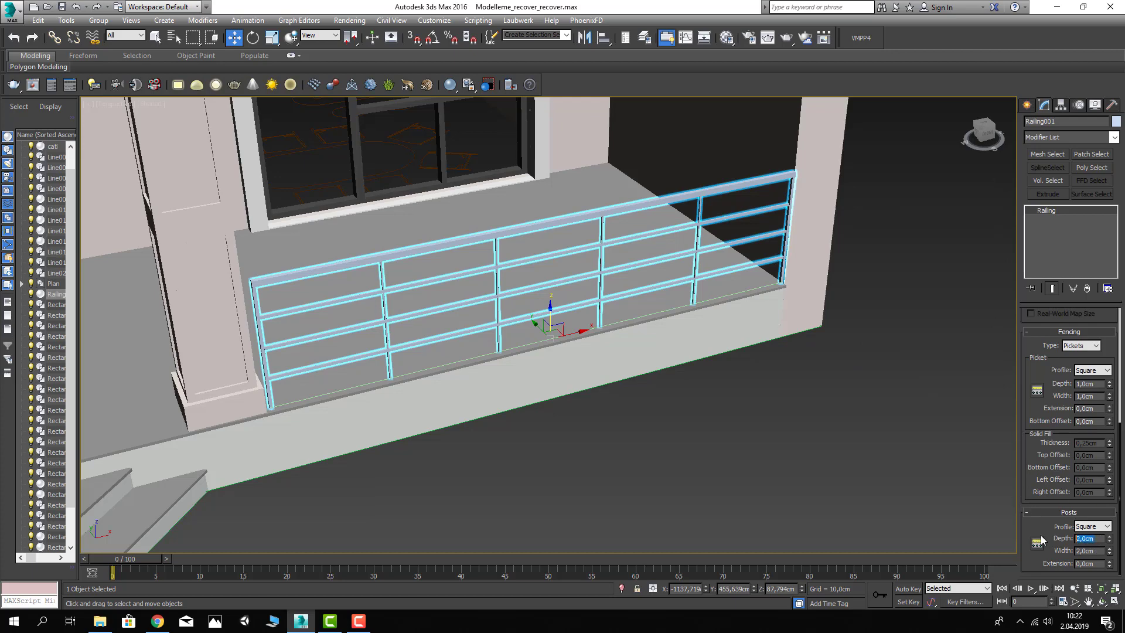
left_click(1085, 541)
type("4")
Step: Make the posts 4 cm deep and wide, and the top rail 5 cm wide and deep
key("Tab")
type("4")
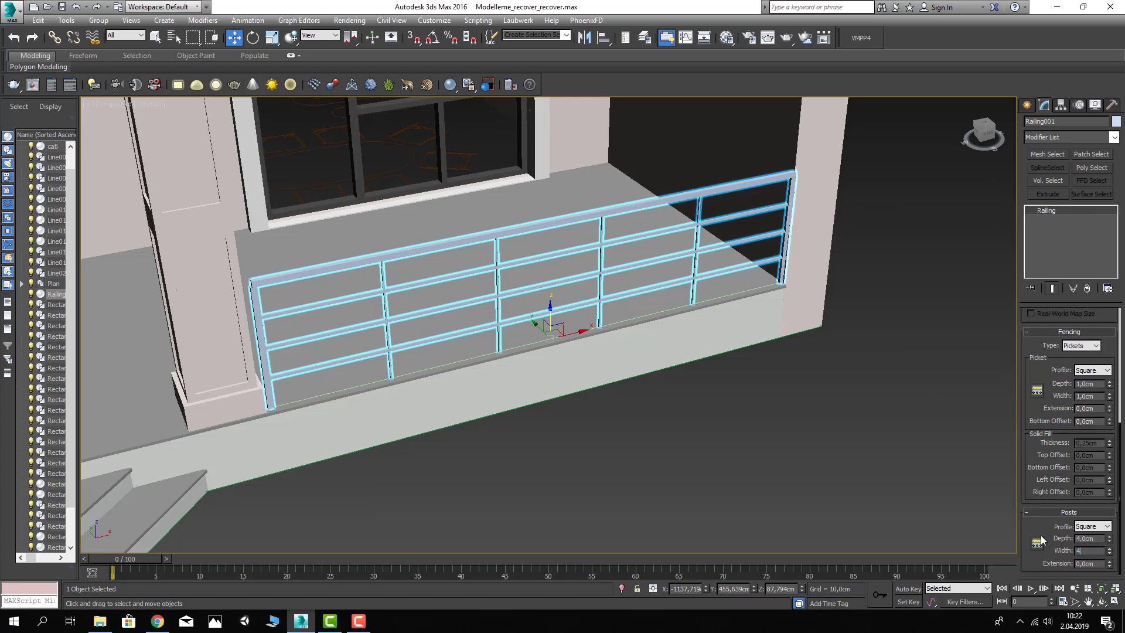
key("Return")
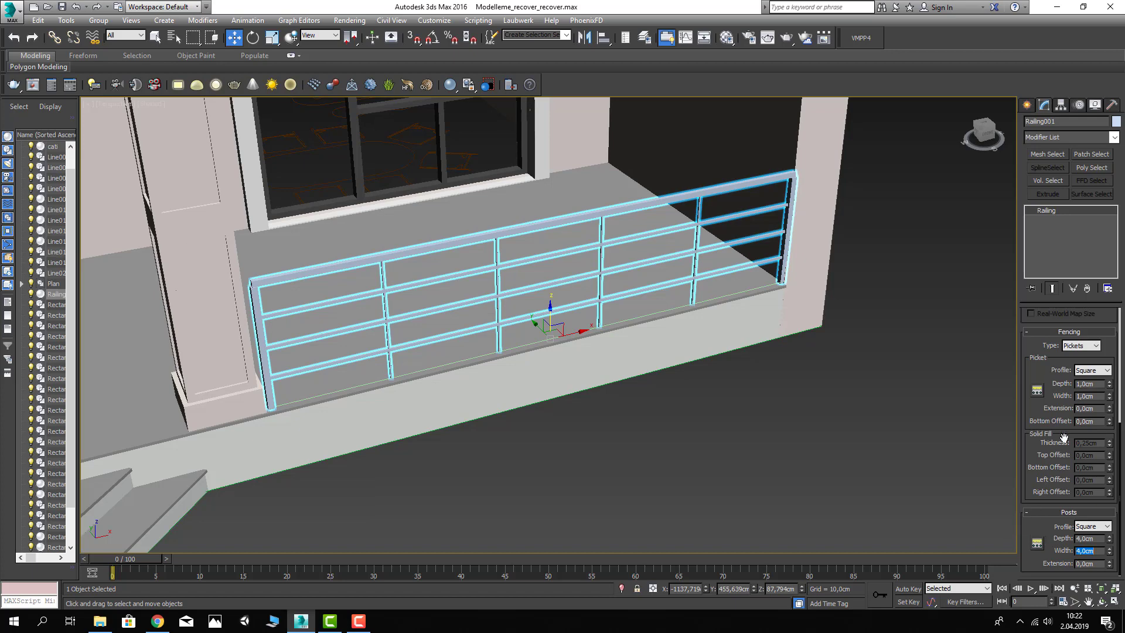
left_click_drag(1060, 384, 1078, 525)
type("4")
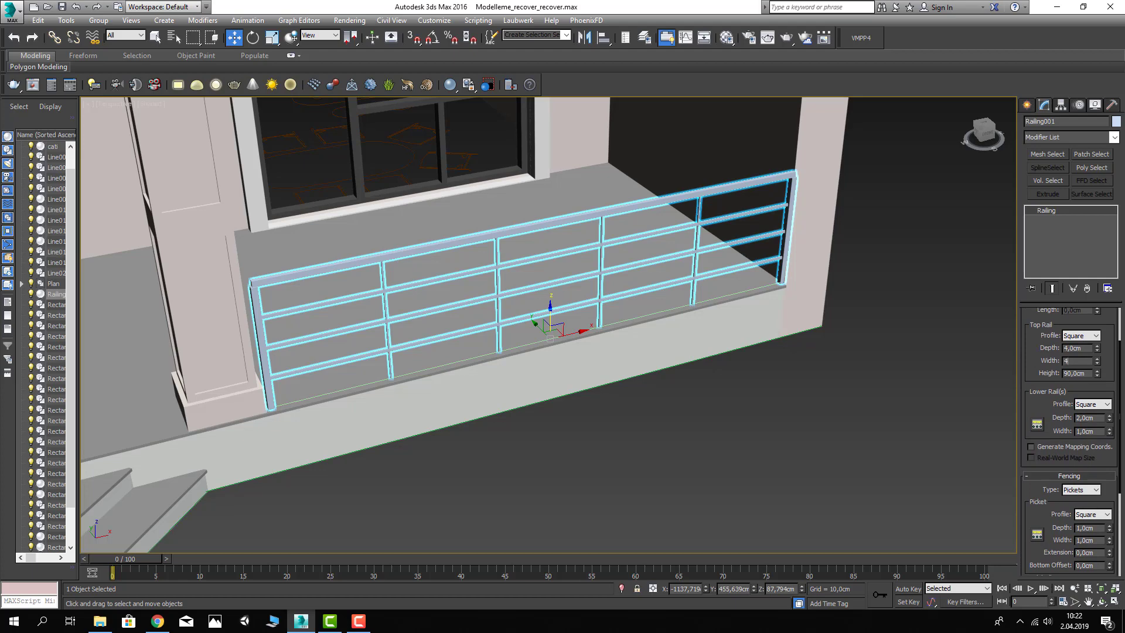
key("Return")
type("5")
key("Return")
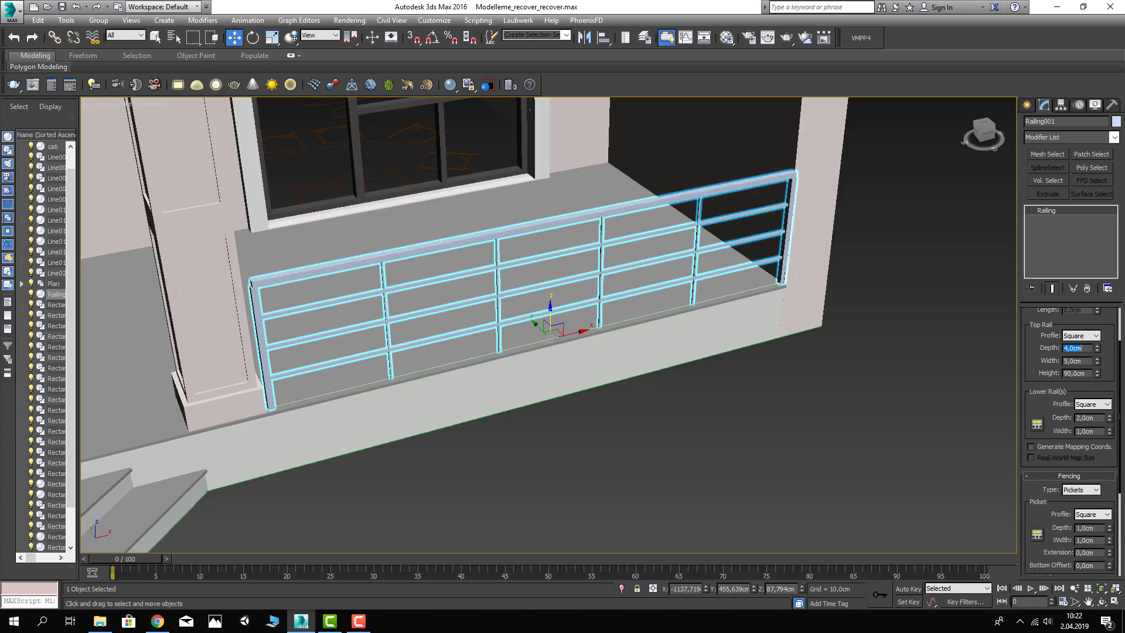
type("5")
key("Return")
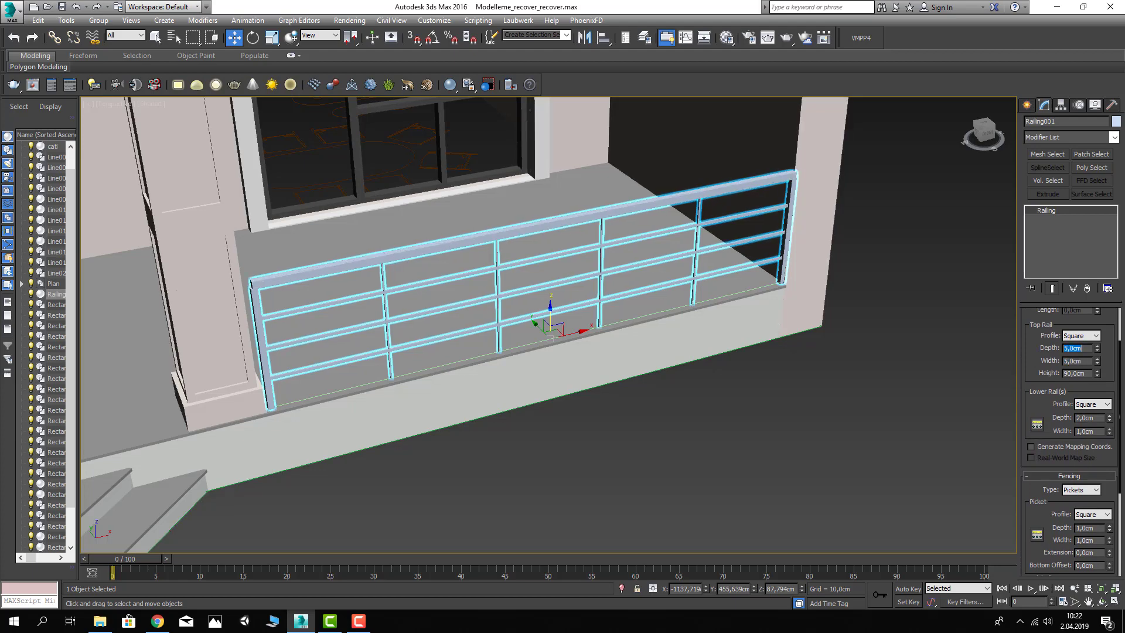
Step: Nudge the railing slightly left into place on the porch
left_click(880, 373)
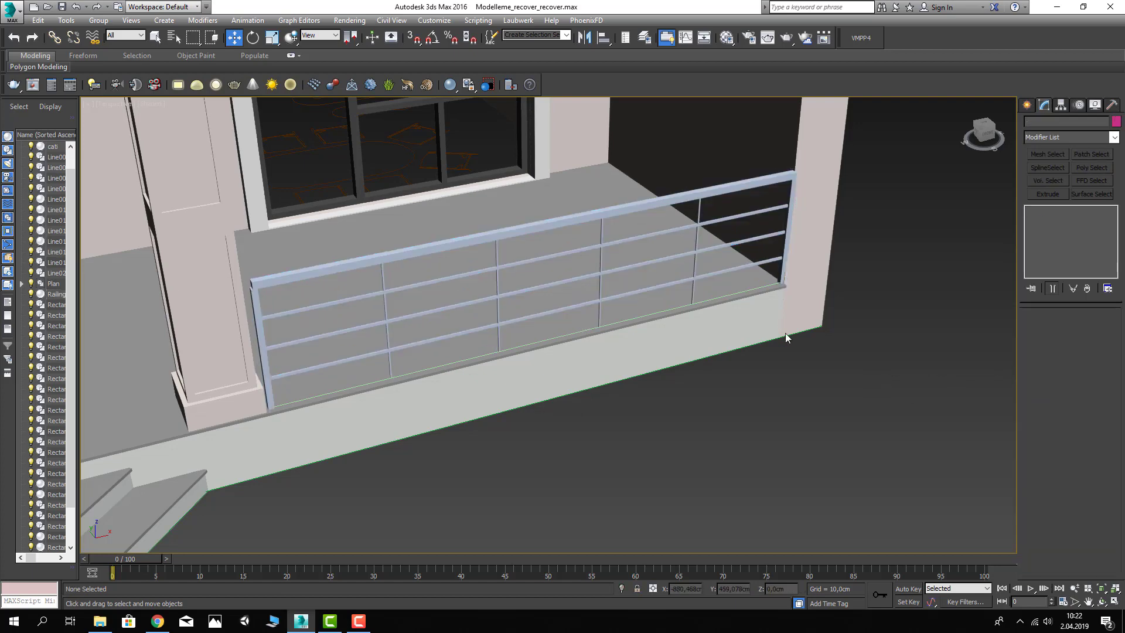
middle_click_drag(785, 333, 635, 246, "alt")
left_click(636, 246)
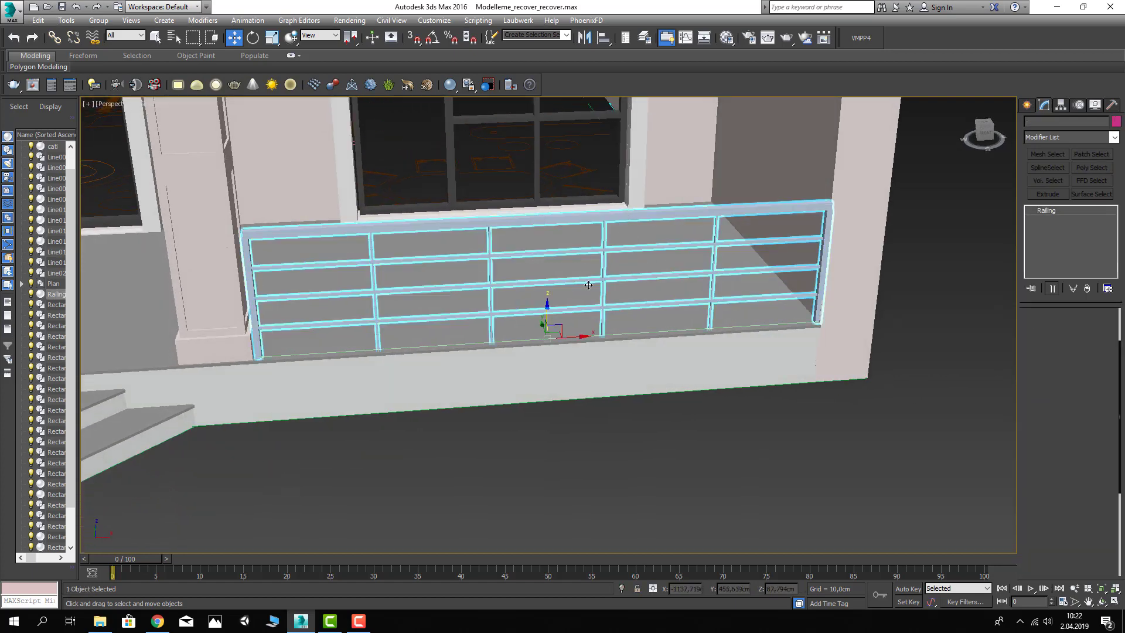
left_click_drag(576, 337, 575, 336)
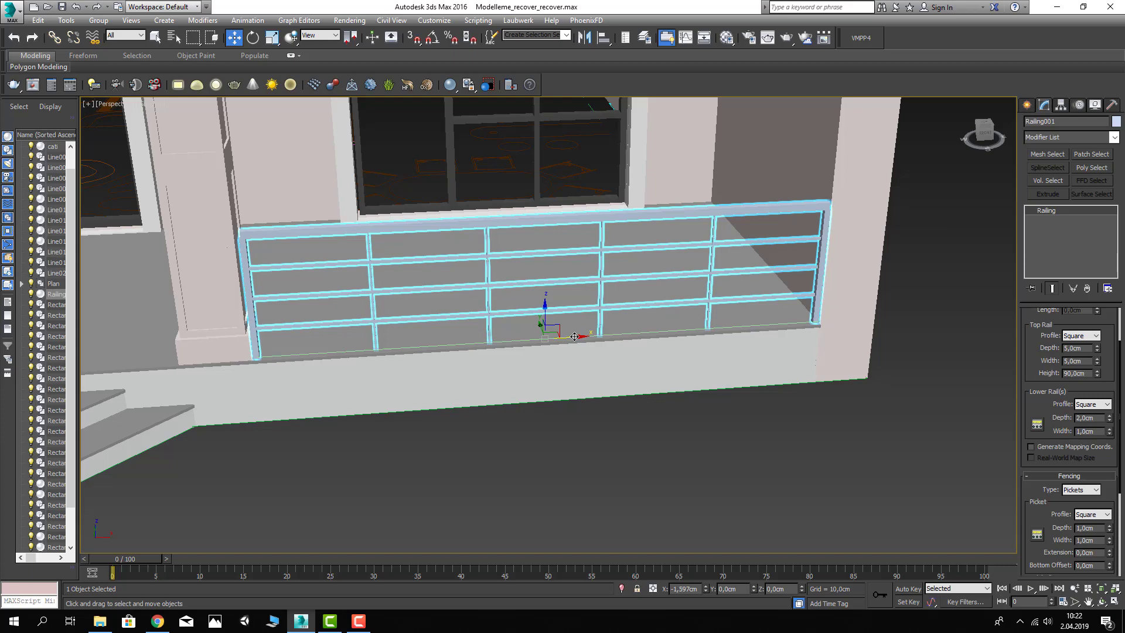
left_click(596, 423)
scroll(620, 422, "down", 5)
mouse_move(621, 422)
middle_mouse_down("alt")
mouse_move(659, 419)
mouse_move(639, 434)
middle_mouse_up("alt")
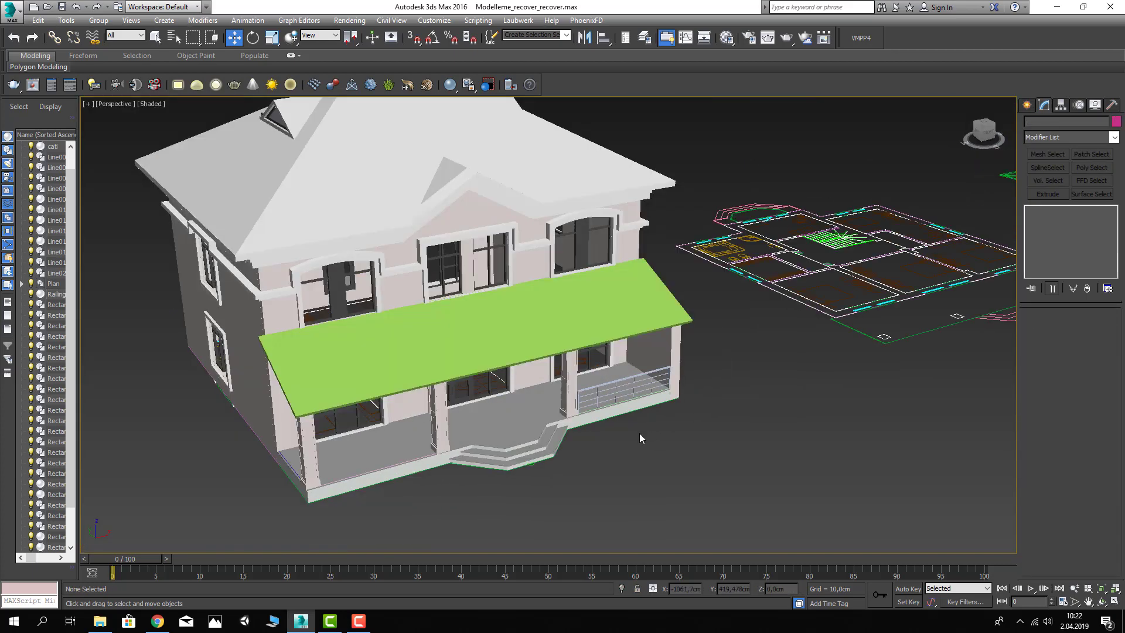
Step: Create a railing along the left porch edge line
left_click(1025, 106)
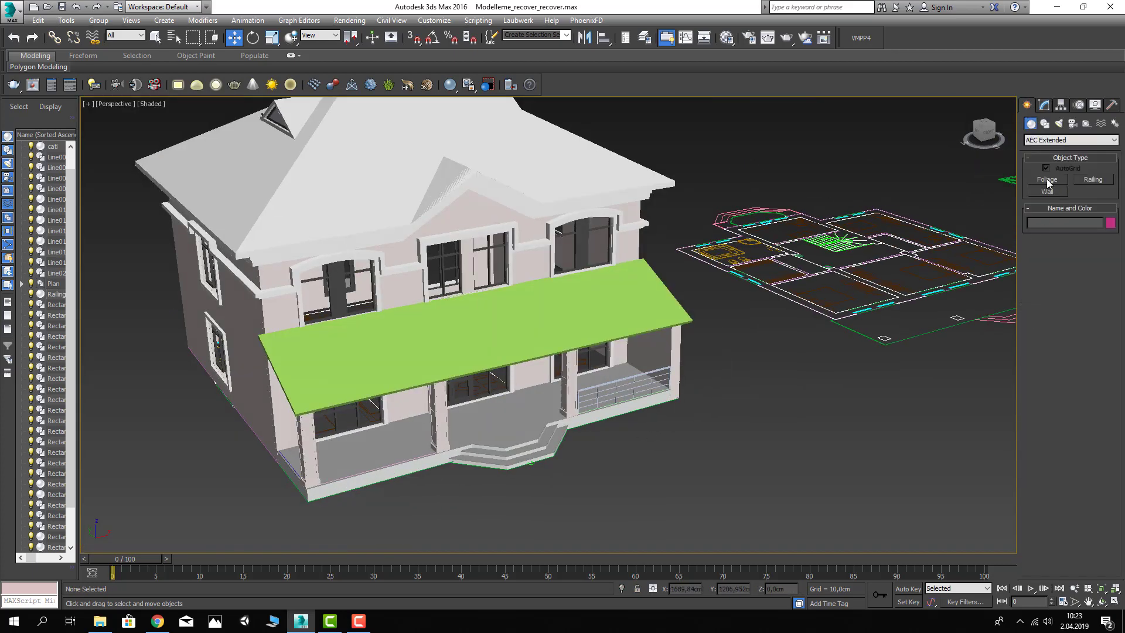
left_click(1094, 179)
left_click(1075, 259)
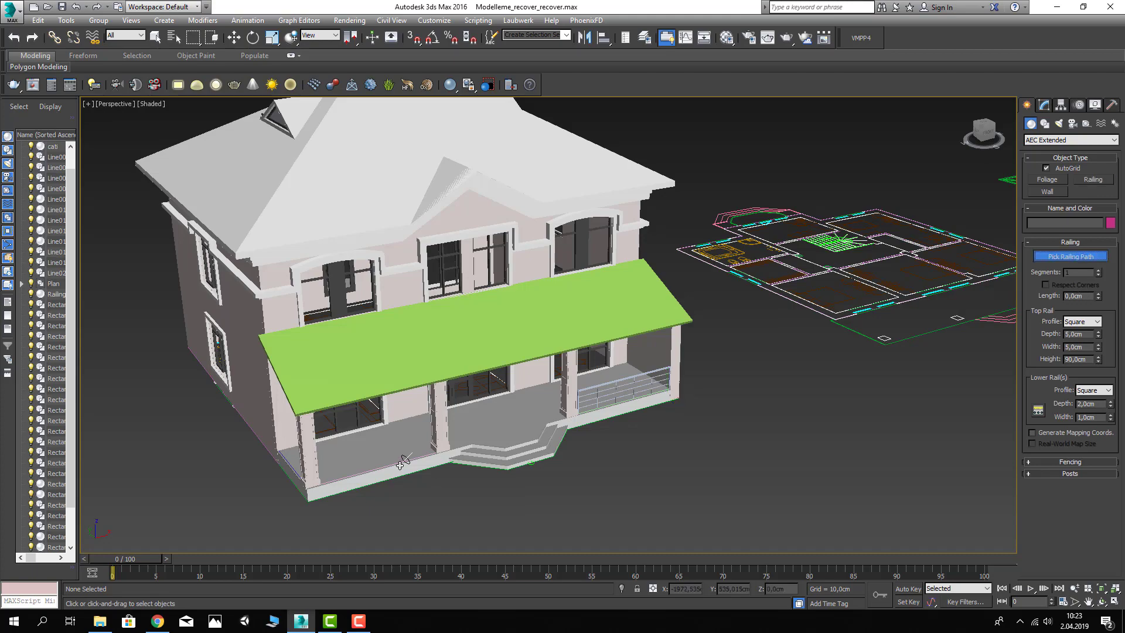
left_click(402, 461)
right_click(427, 491)
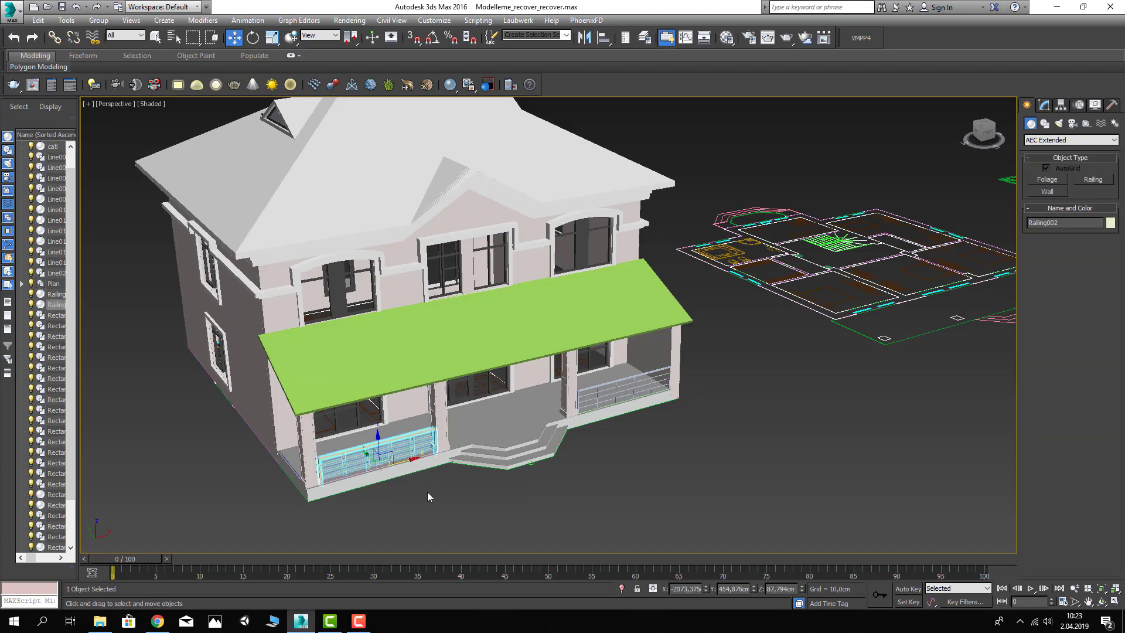
mouse_move(427, 491)
middle_mouse_down("alt")
mouse_move(459, 388)
mouse_move(466, 424)
mouse_move(820, 329)
middle_mouse_up("alt")
scroll(458, 389, "up", 3)
scroll(465, 424, "up", 2)
scroll(901, 308, "up", 3)
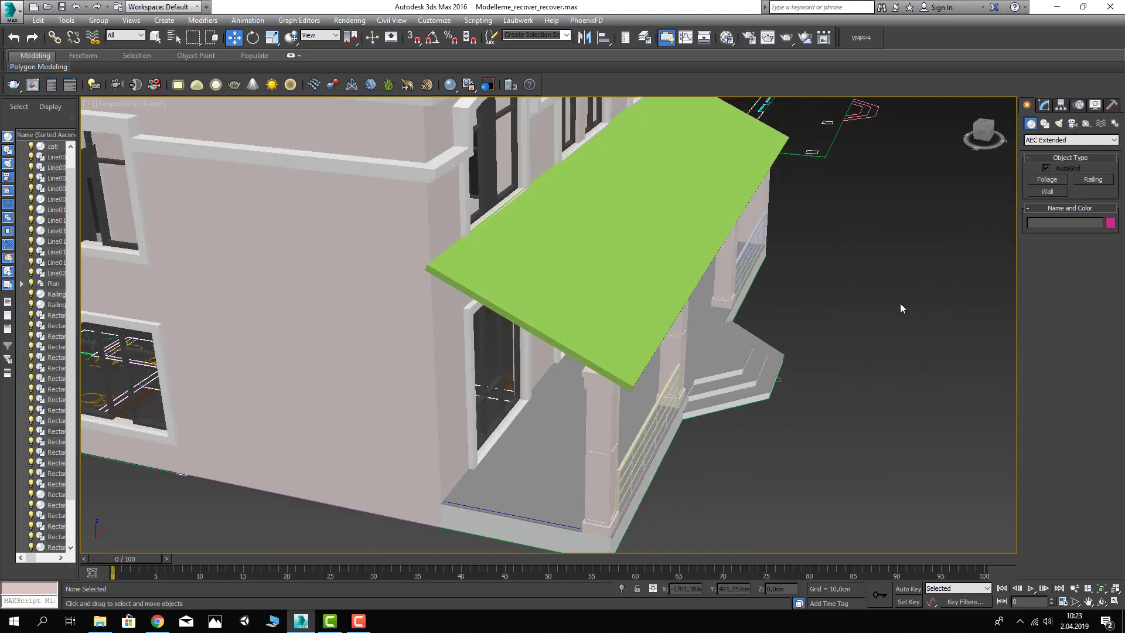
Step: Build Railing003 on the porch's short side line
left_click(1092, 181)
left_click(1043, 256)
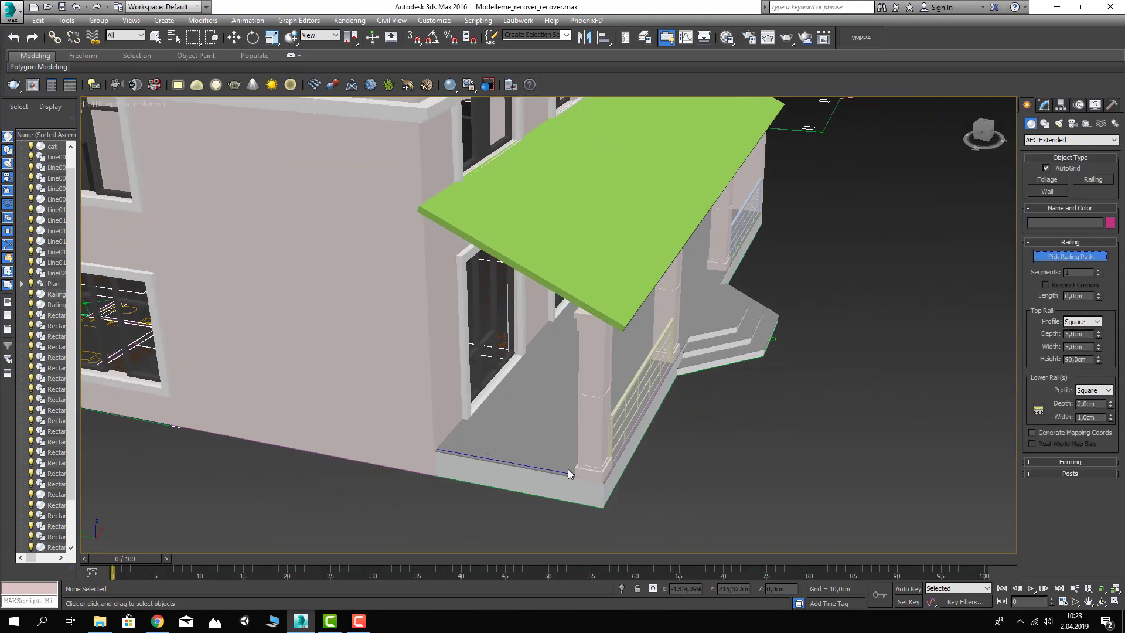
left_click(535, 466)
key("w")
scroll(516, 466, "down", 3)
mouse_move(515, 466)
middle_mouse_down("alt")
mouse_move(497, 466)
mouse_move(527, 465)
middle_mouse_up("alt")
scroll(497, 466, "up", 3)
Step: Reduce Railing003's picket spacing count from 4 to 2
left_click(1043, 106)
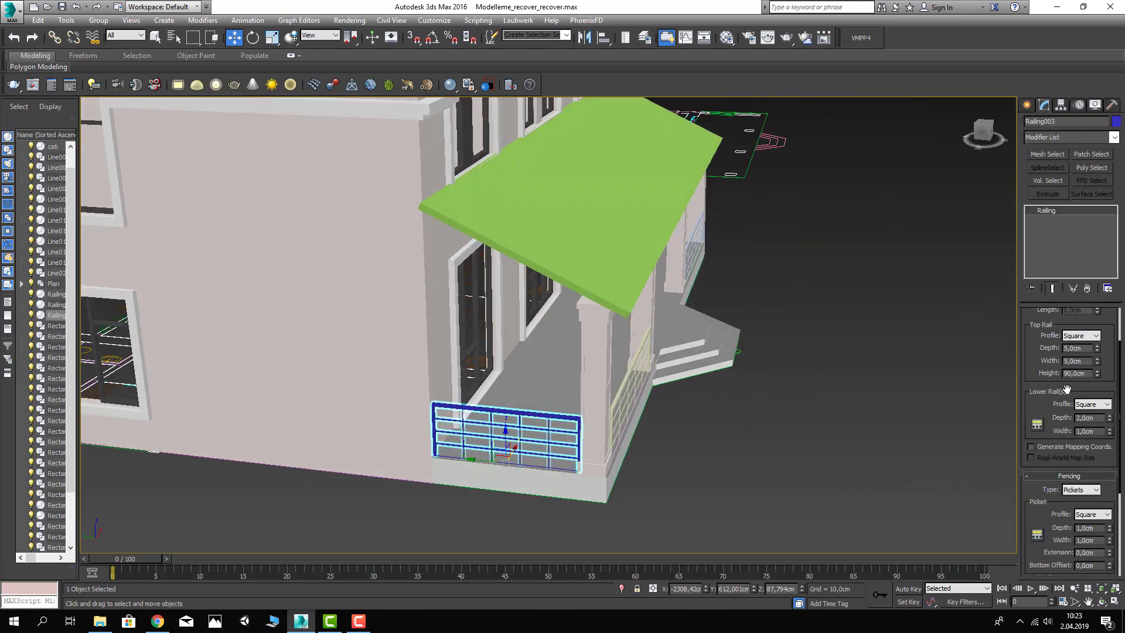
scroll(1059, 426, "down", 2)
scroll(1060, 426, "down", 2)
scroll(1060, 426, "down", 2)
scroll(1060, 426, "down", 1)
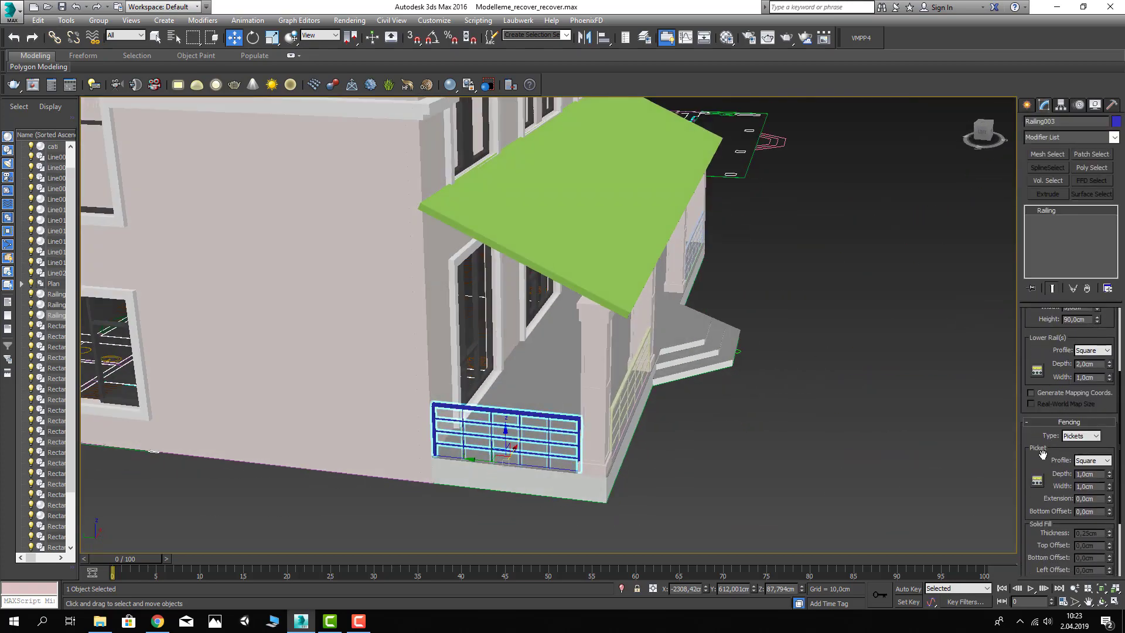
left_click(1037, 481)
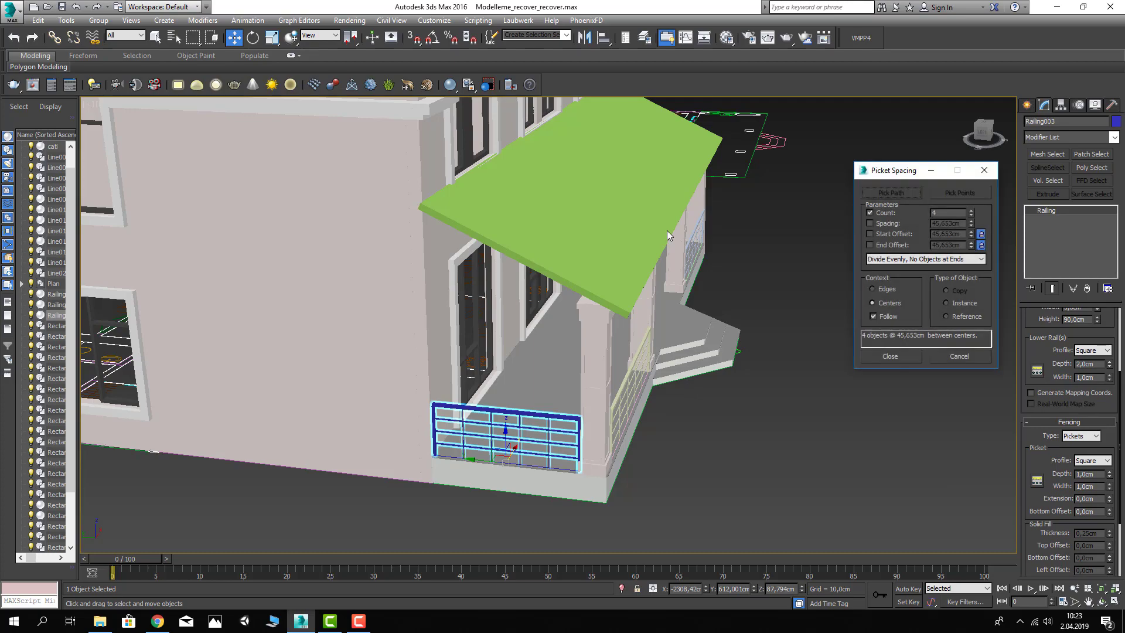
left_click(972, 215)
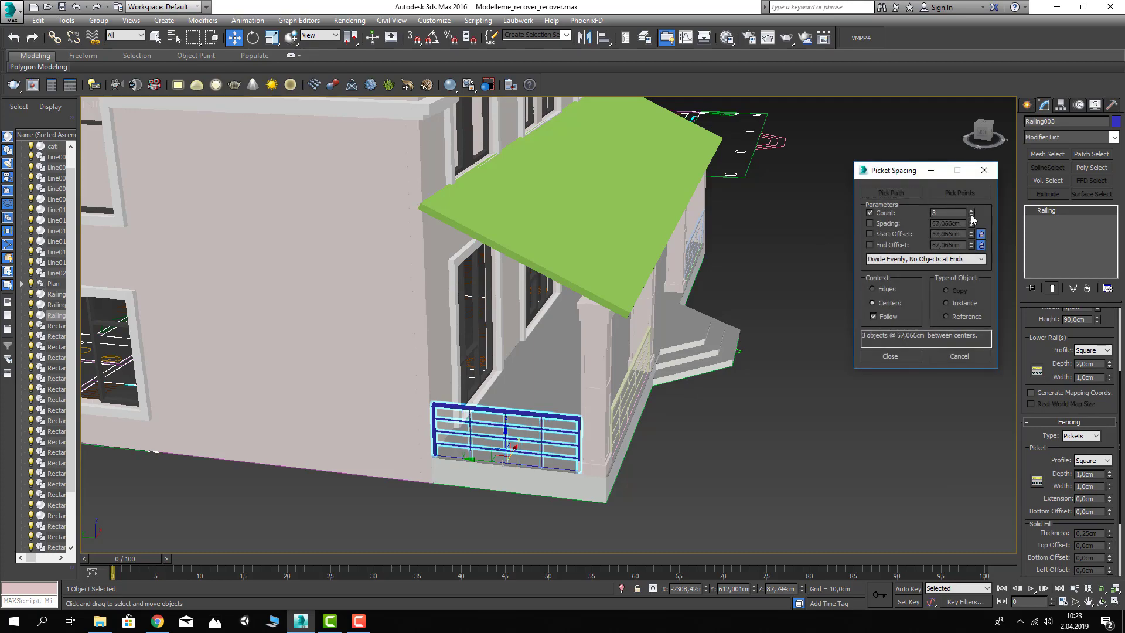
left_click(899, 359)
left_click(779, 406)
Step: Select the corner, front and right porch railings together
middle_click_drag(779, 406, 762, 395, "alt")
scroll(773, 388, "up", 3)
scroll(772, 388, "down", 5)
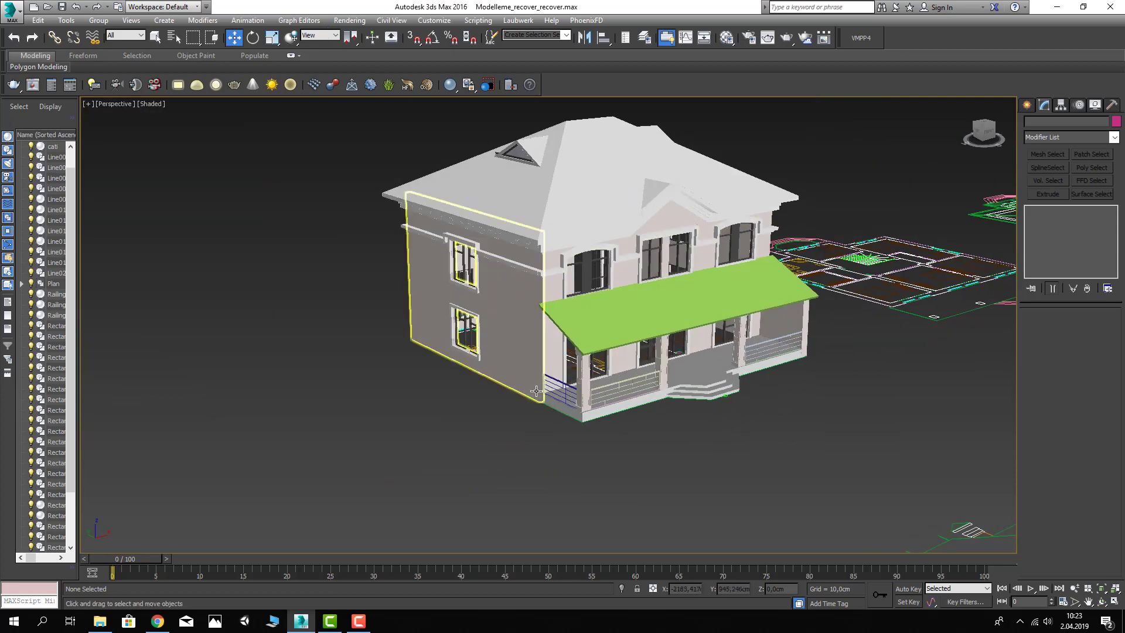
scroll(536, 391, "up", 2)
left_click(565, 393)
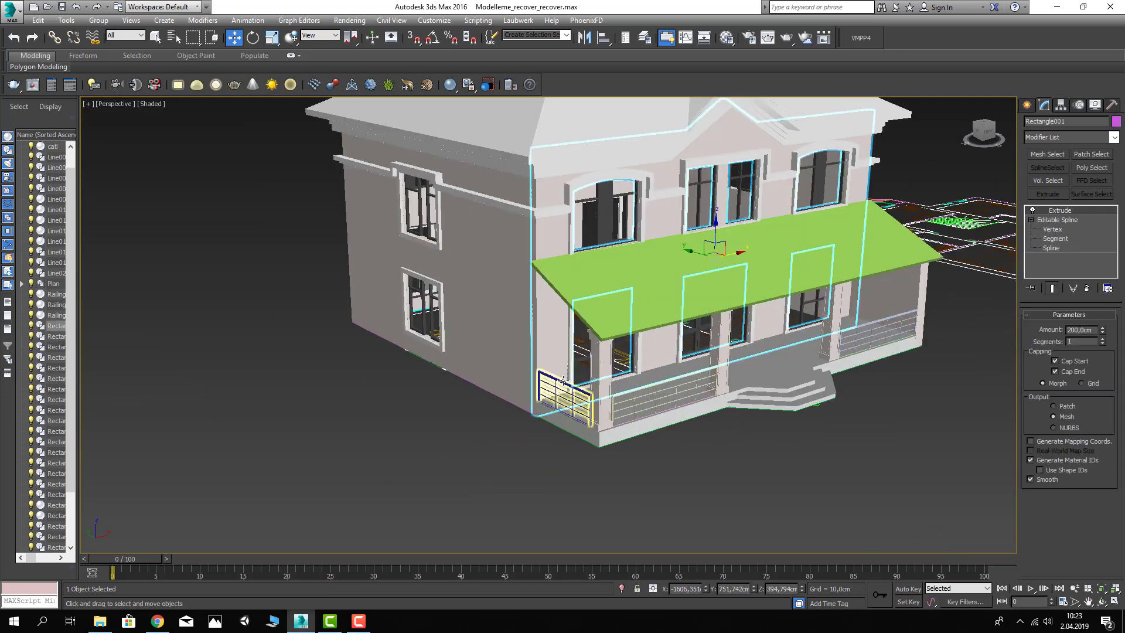
left_click(631, 389, "ctrl")
left_click(879, 327, "ctrl")
Step: Create material Korkuluk with a near-black diffuse colour
middle_click_drag(879, 327, 700, 390)
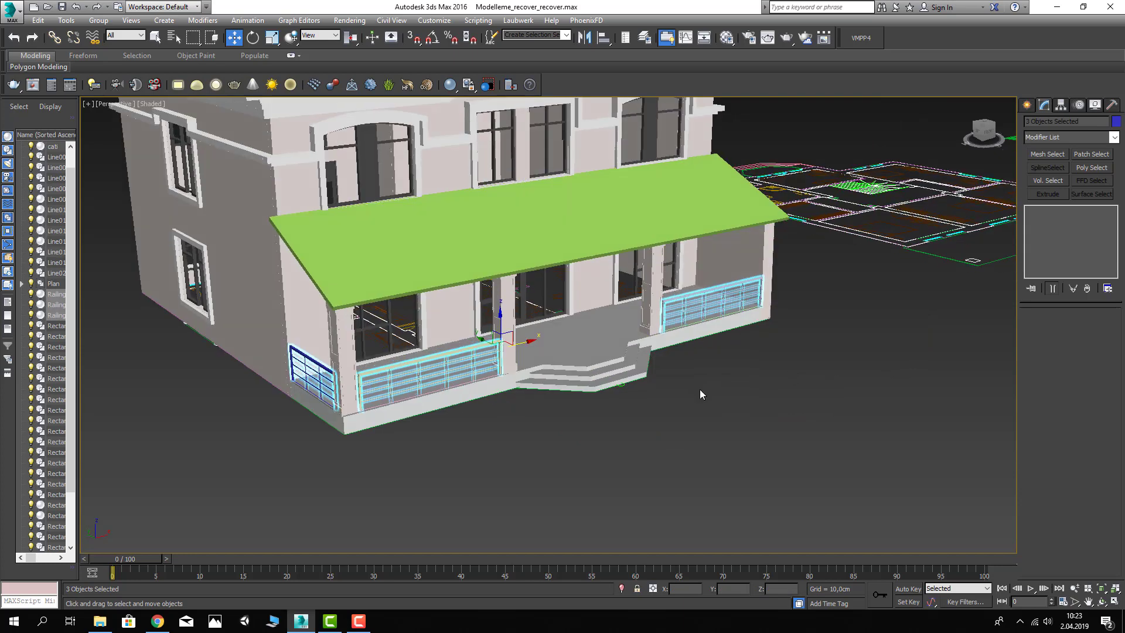
key("m")
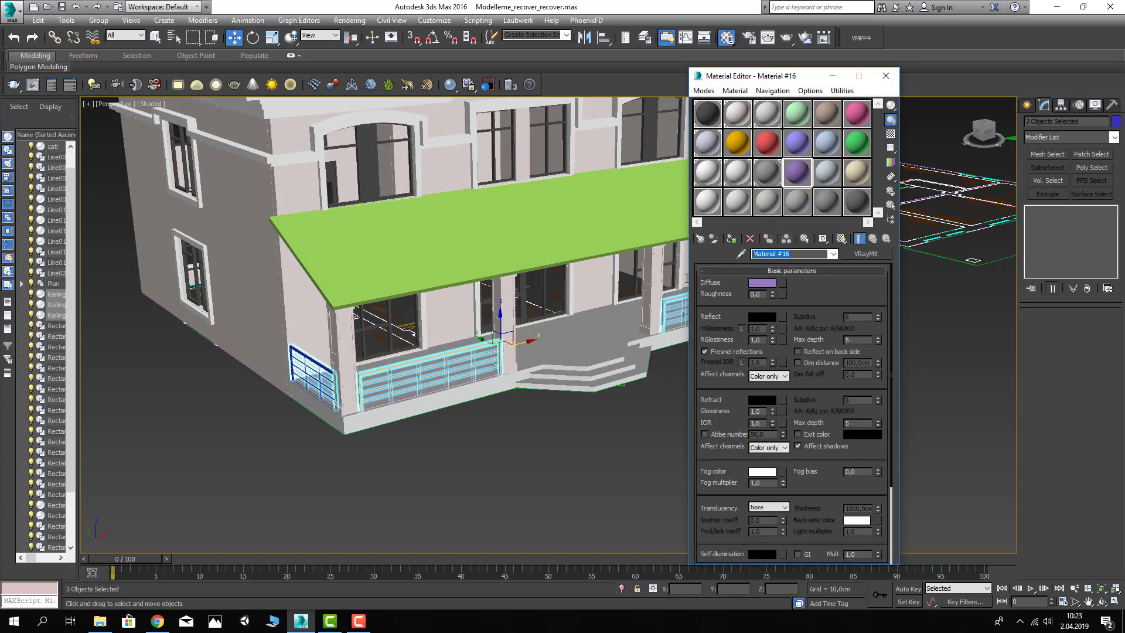
type("Korkuluk")
left_click(762, 282)
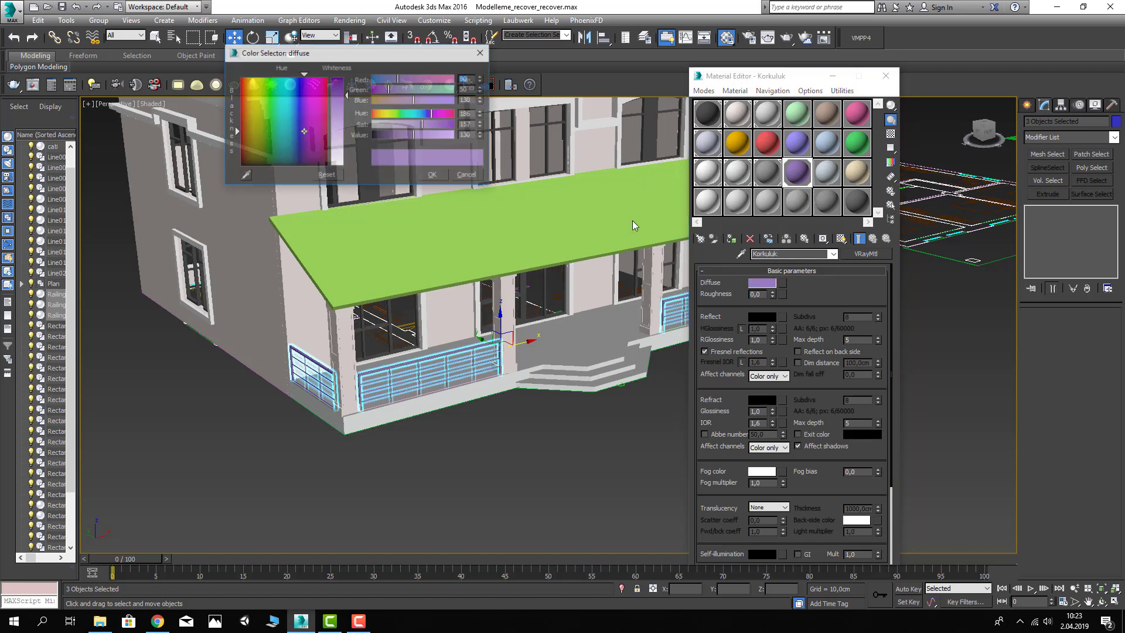
left_click(336, 104)
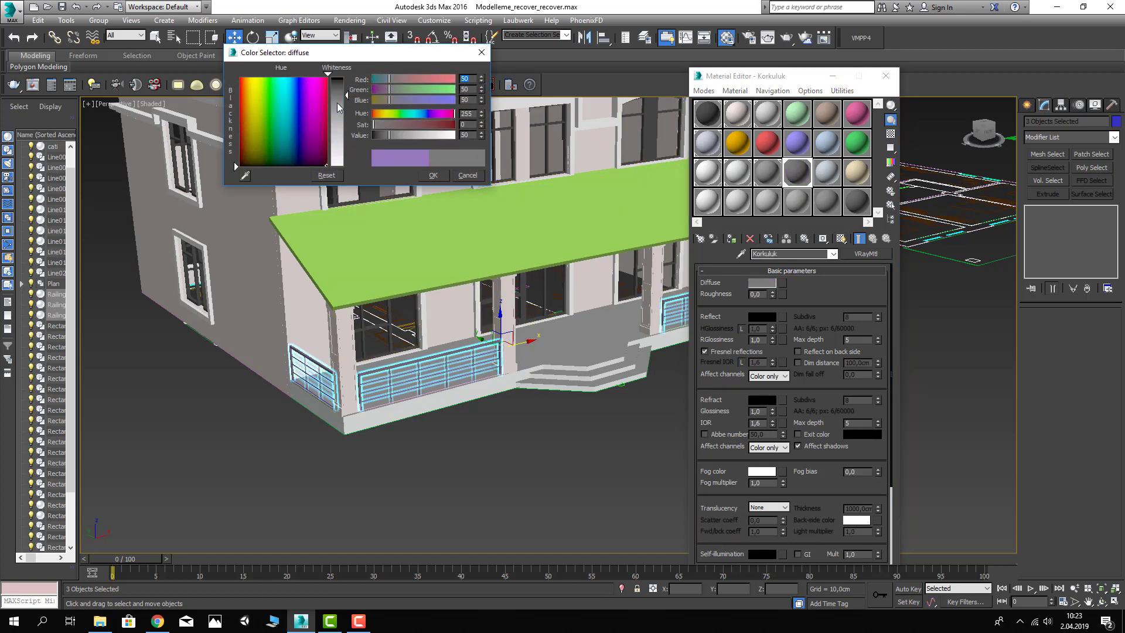
left_click(433, 176)
Step: Set Korkuluk's reflect colour to grey and close the Material Editor
left_click(761, 316)
left_click_drag(374, 135, 379, 134)
left_click(433, 175)
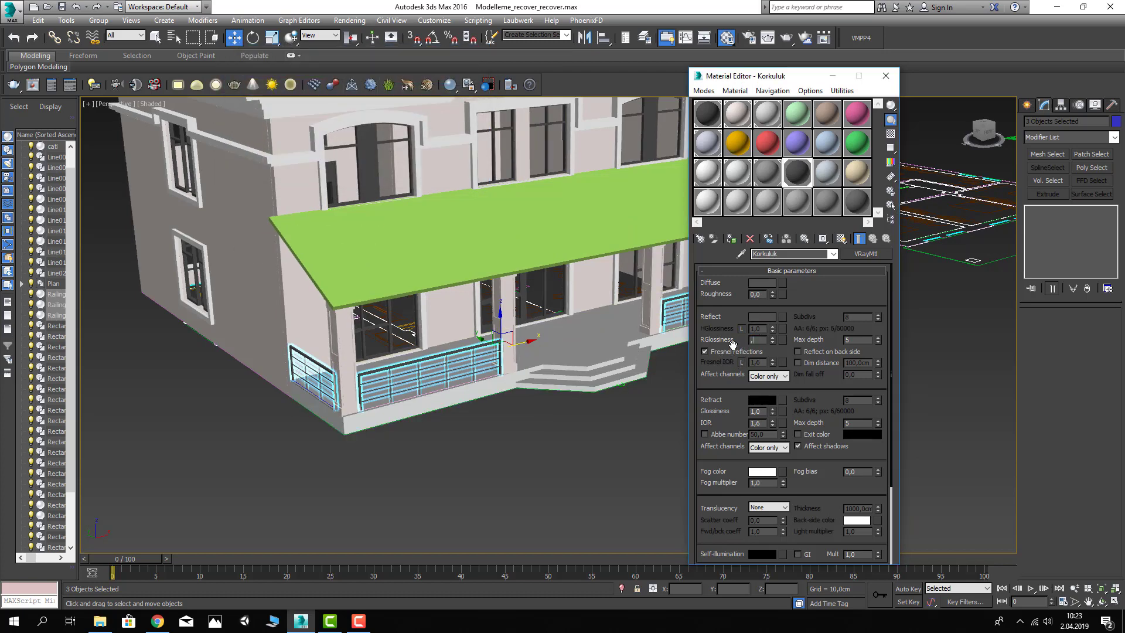
left_click(771, 317)
left_click_drag(352, 92, 350, 117)
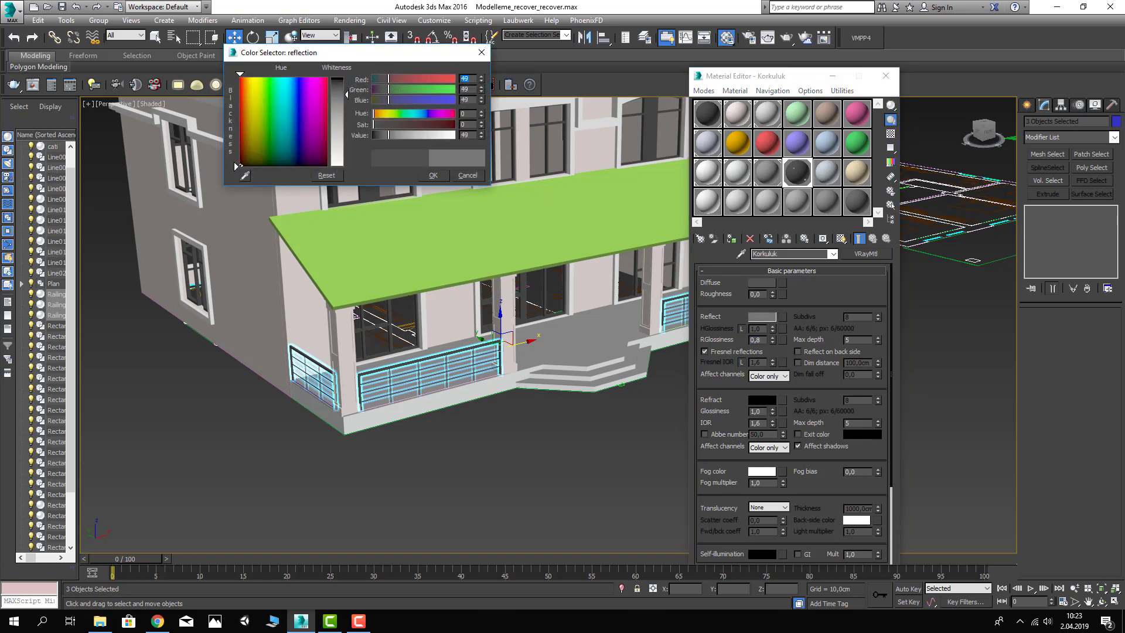
left_click(433, 175)
left_click(886, 77)
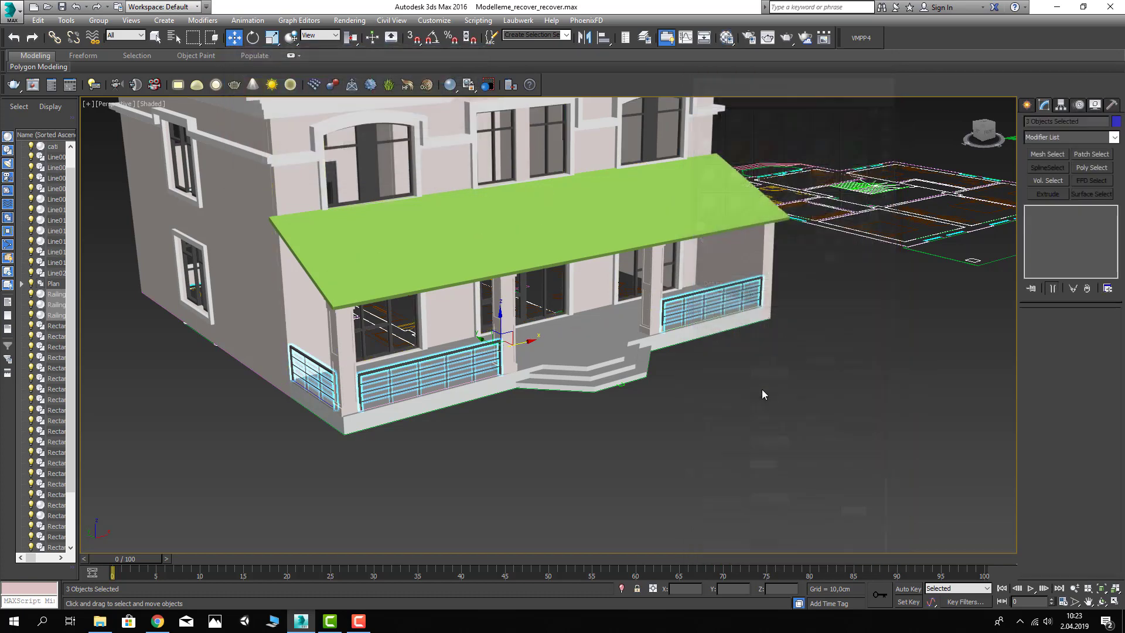
left_click(762, 389)
Step: Switch the Create panel category from AEC Extended to Avizstudio Tools to reach ATiles
mouse_move(762, 389)
middle_mouse_down("alt")
mouse_move(470, 304)
mouse_move(638, 328)
mouse_move(633, 341)
mouse_move(762, 317)
mouse_move(650, 311)
mouse_move(662, 342)
mouse_move(715, 345)
mouse_move(668, 353)
mouse_move(674, 368)
mouse_move(772, 333)
middle_mouse_up("alt")
left_click(1026, 106)
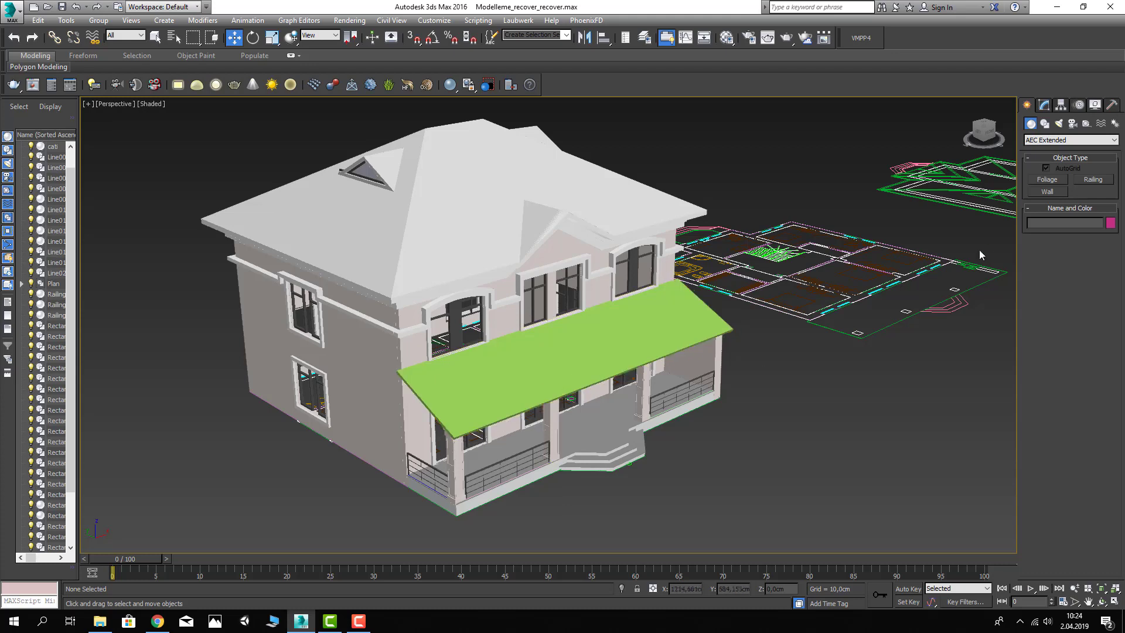
left_click(1046, 141)
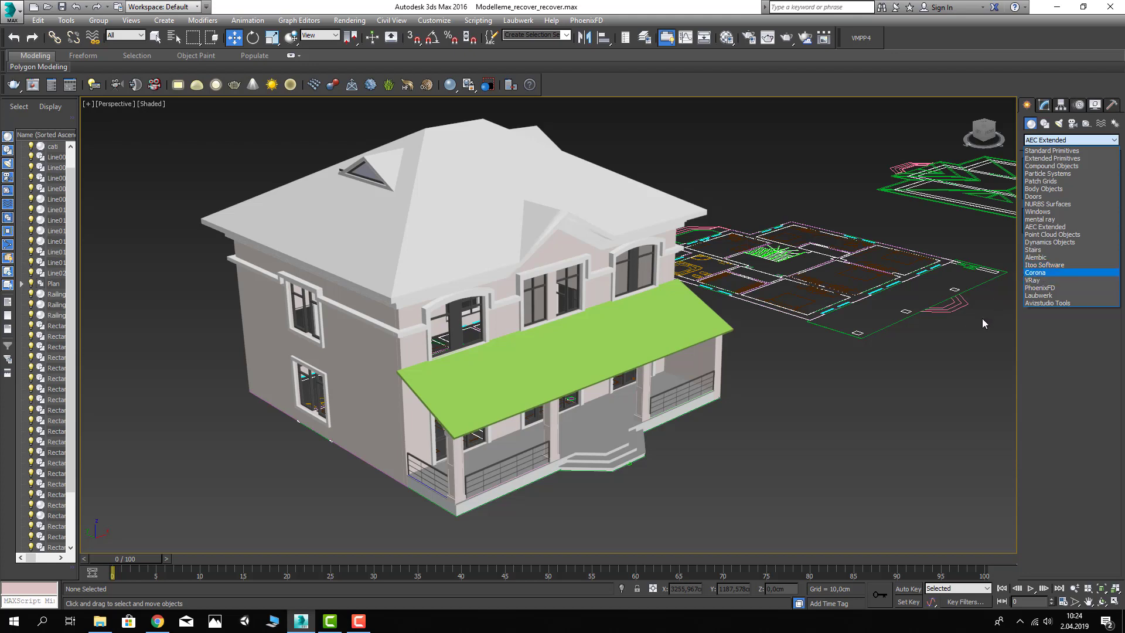
left_click(1055, 304)
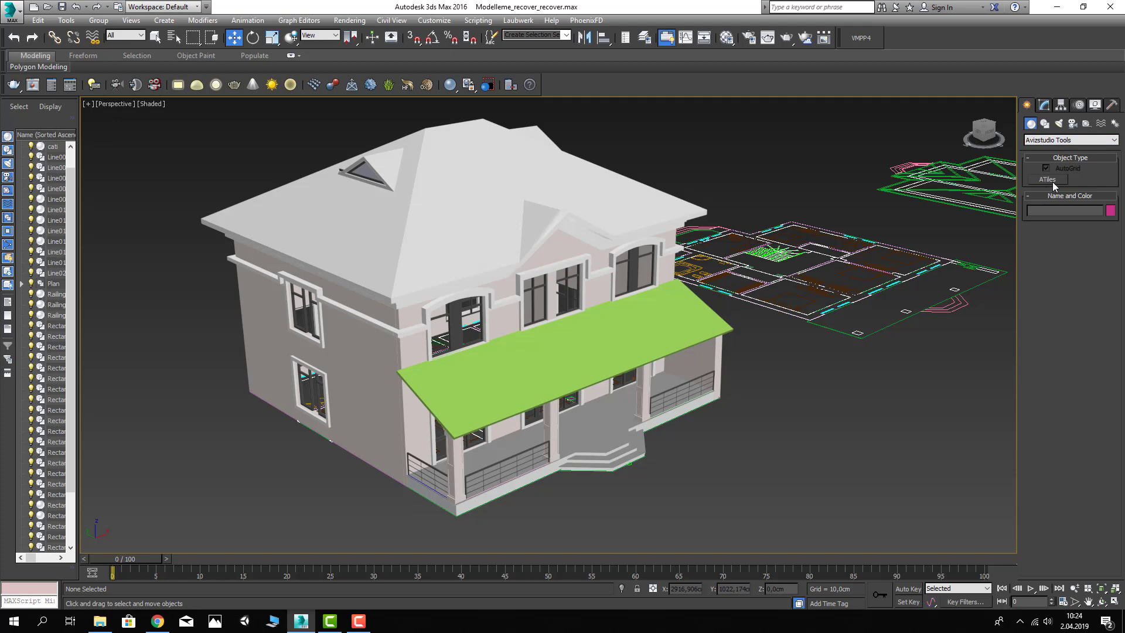
mouse_move(685, 405)
middle_mouse_down("alt")
mouse_move(746, 360)
mouse_move(716, 364)
middle_mouse_up("alt")
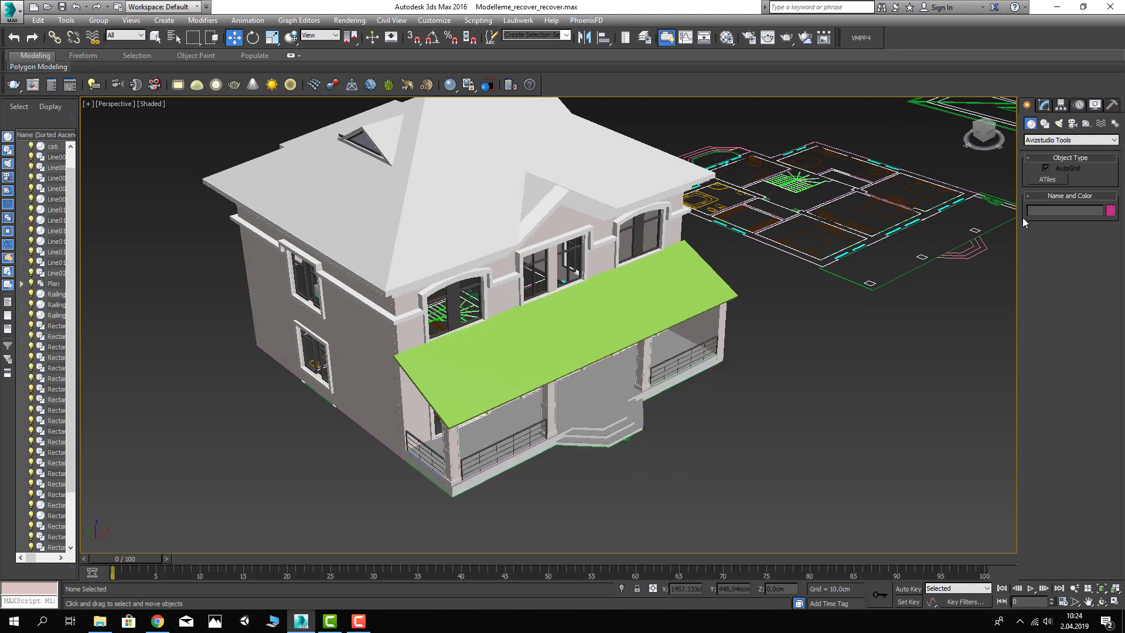
middle_click_drag(799, 302, 792, 302)
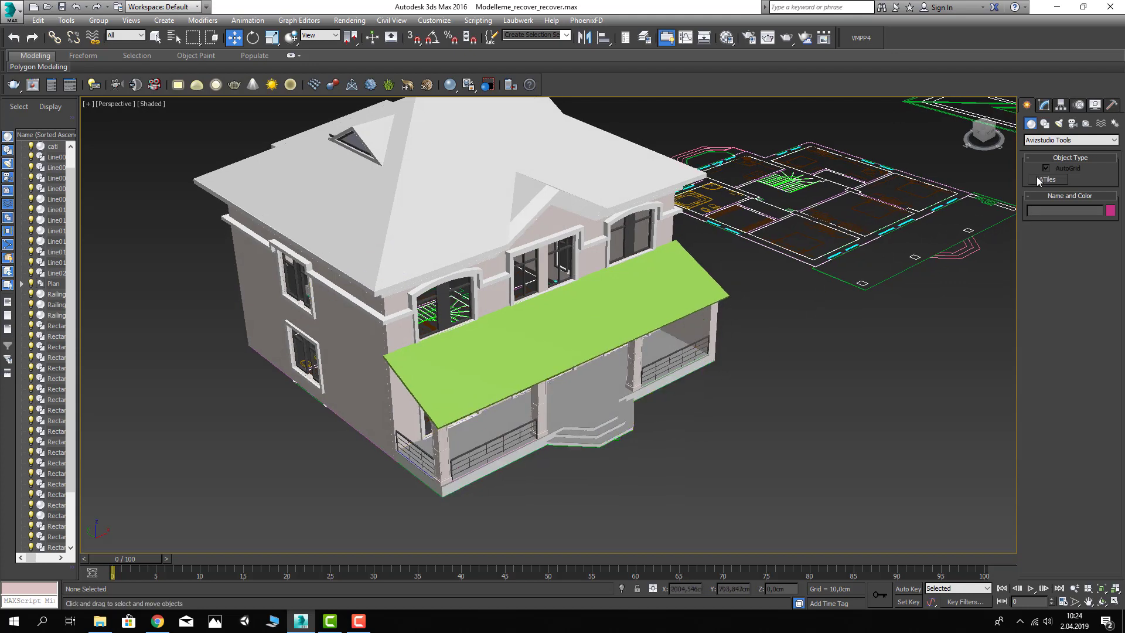
Step: Isolate the green porch roof plane on its own and save the scene
left_click(625, 284)
right_click(624, 278)
left_click(680, 249)
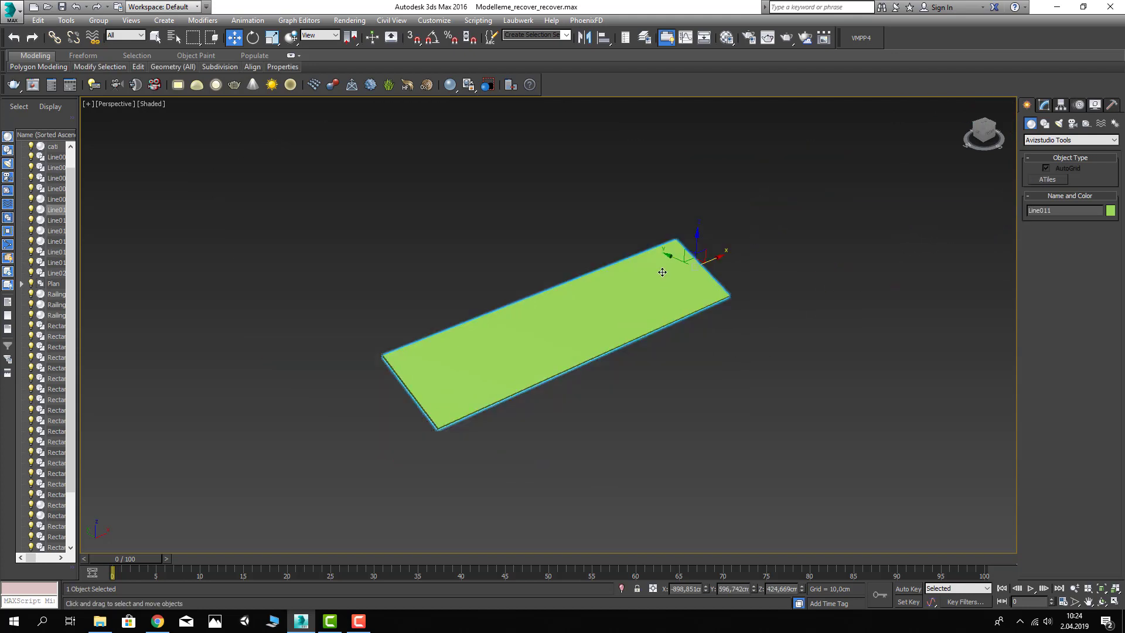
scroll(660, 279, "up", 5)
scroll(665, 250, "down", 5)
key("ctrl+s")
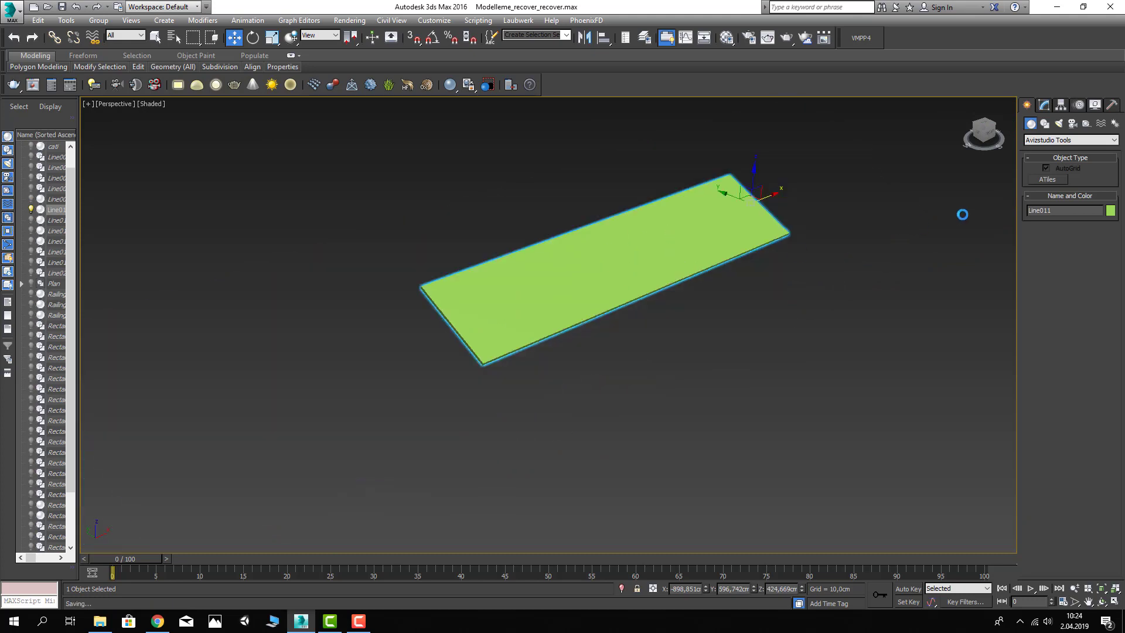
Step: Try a first snapped ATiles placement across the porch plane with third-point tilt, then cancel it
left_click(1043, 183)
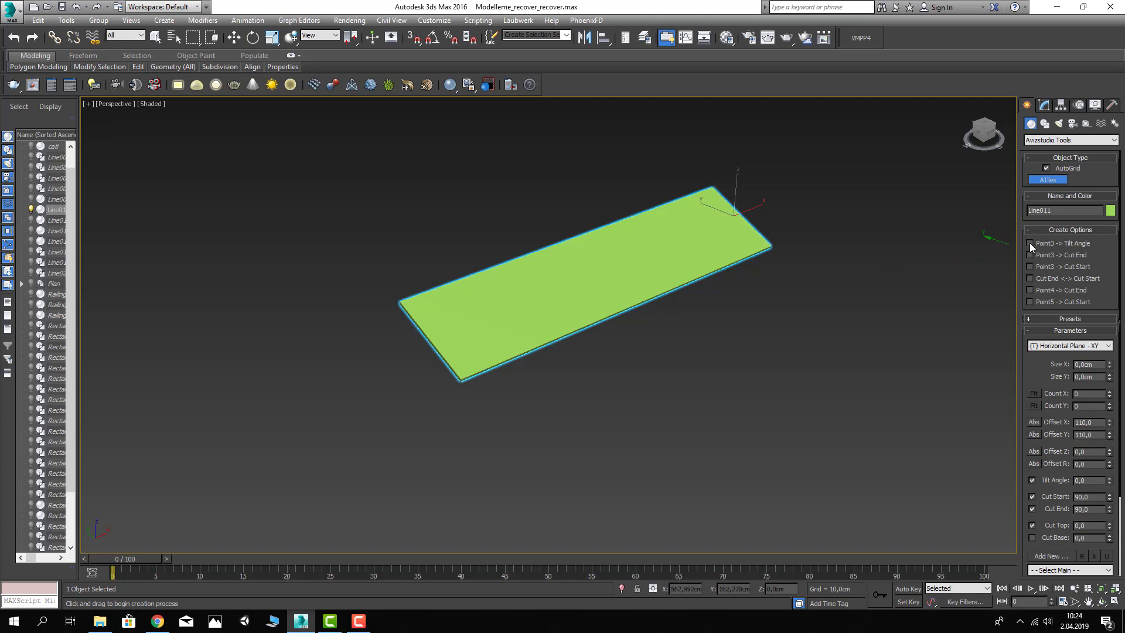
left_click(1030, 242)
left_click(418, 45)
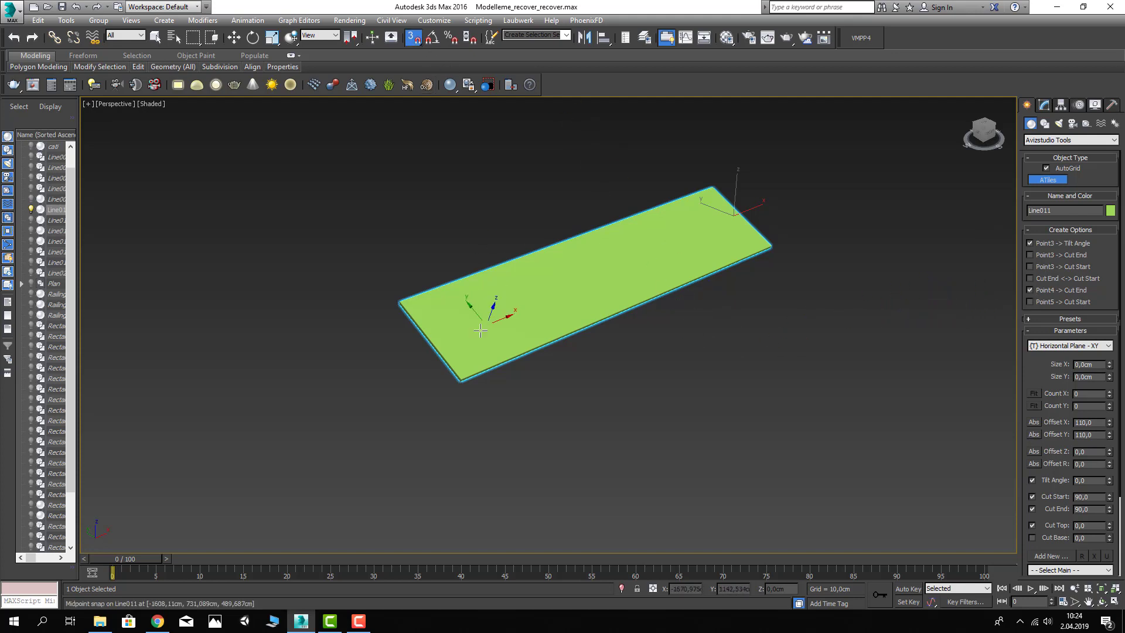
mouse_move(461, 376)
left_mouse_down()
mouse_move(567, 346)
mouse_move(774, 238)
left_mouse_up()
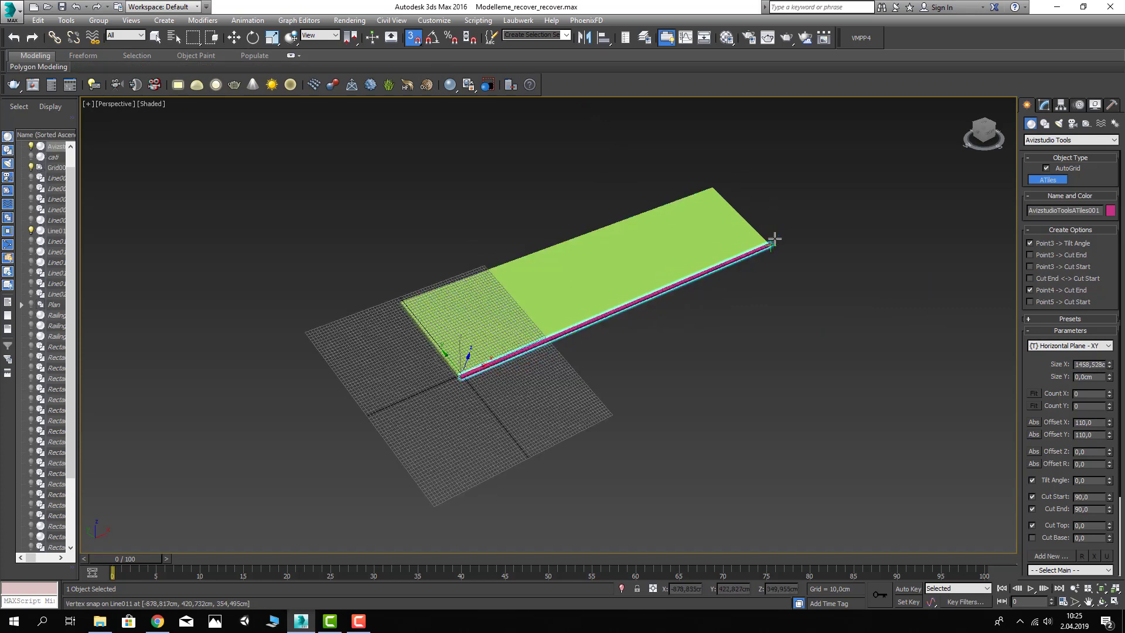
left_click(717, 187)
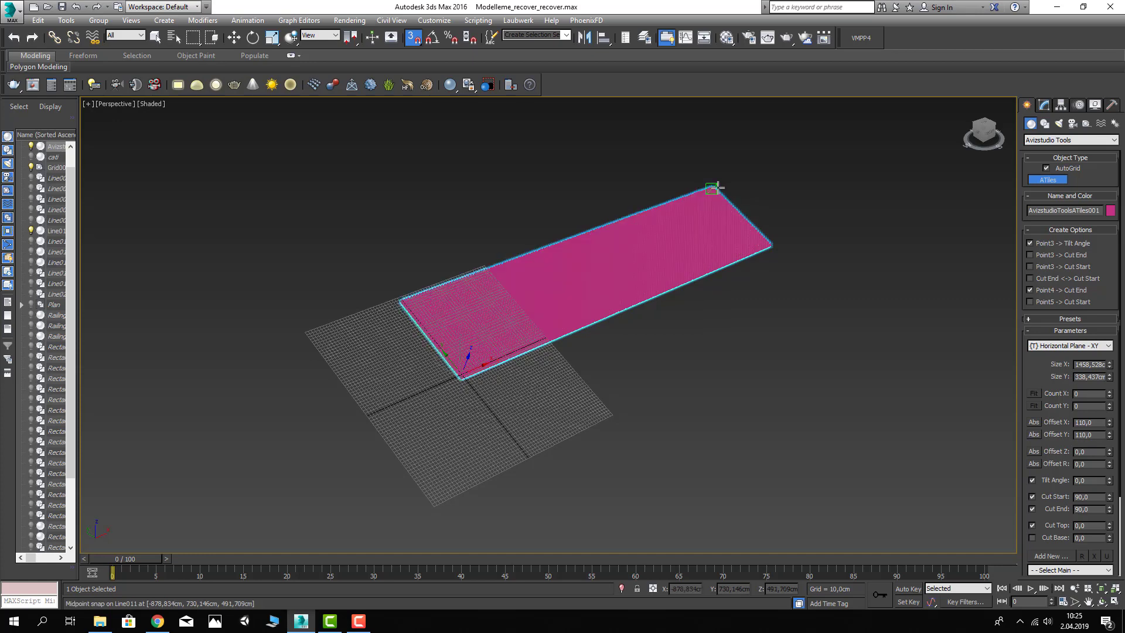
right_click(729, 155)
key("w")
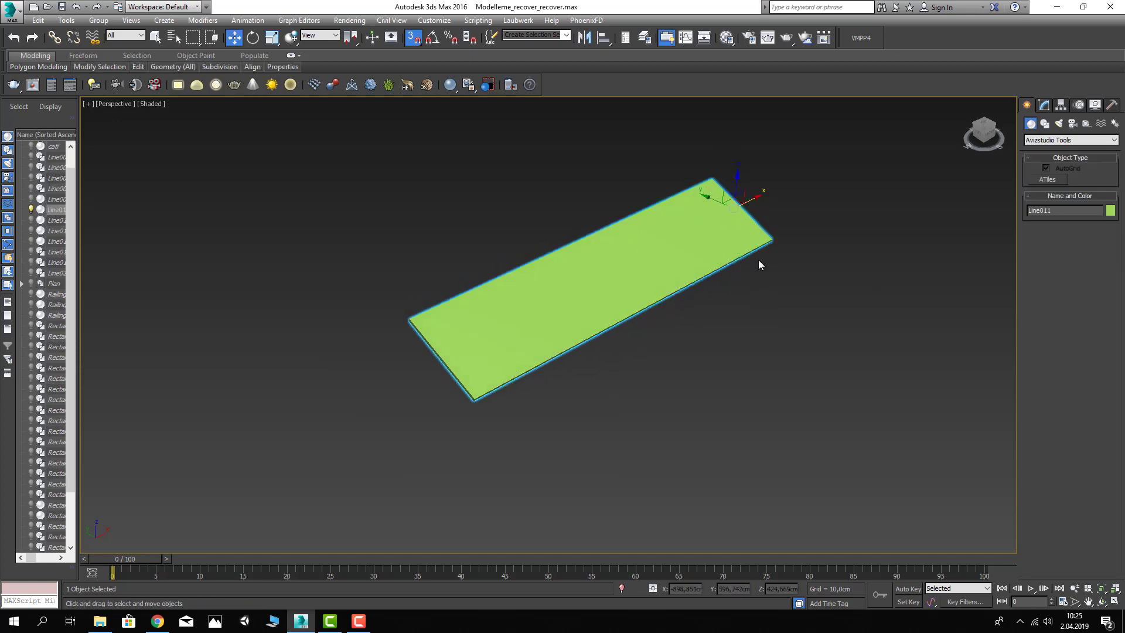
middle_click_drag(640, 241, 762, 243, "alt")
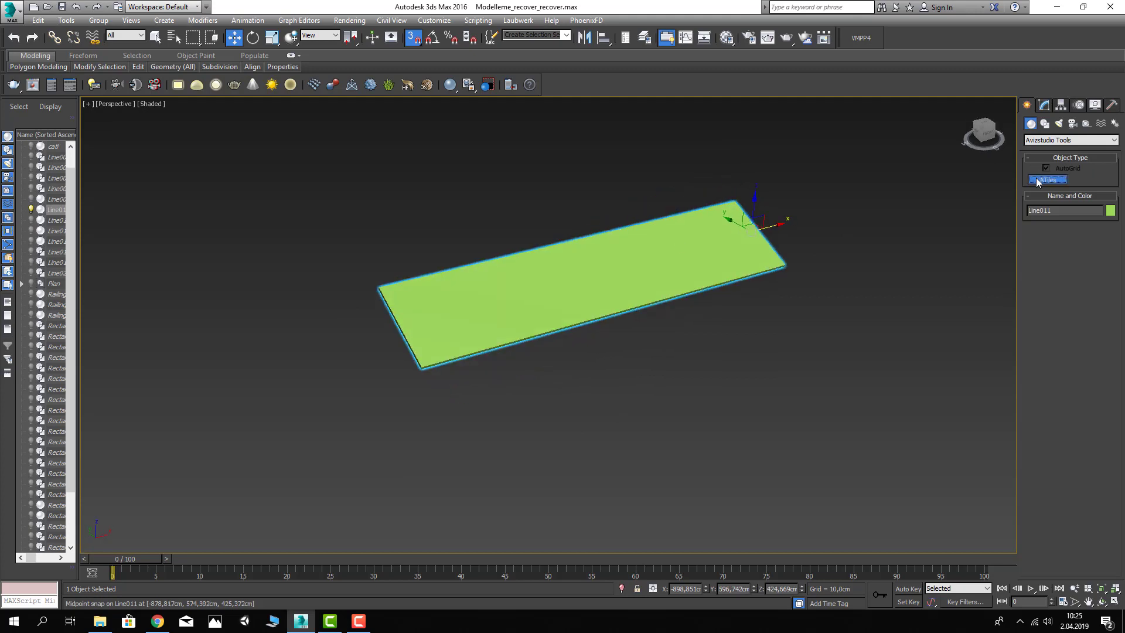
Step: Turn off the Point4 cut-end option and retry starting tiles at the plane's corner
left_click(1038, 180)
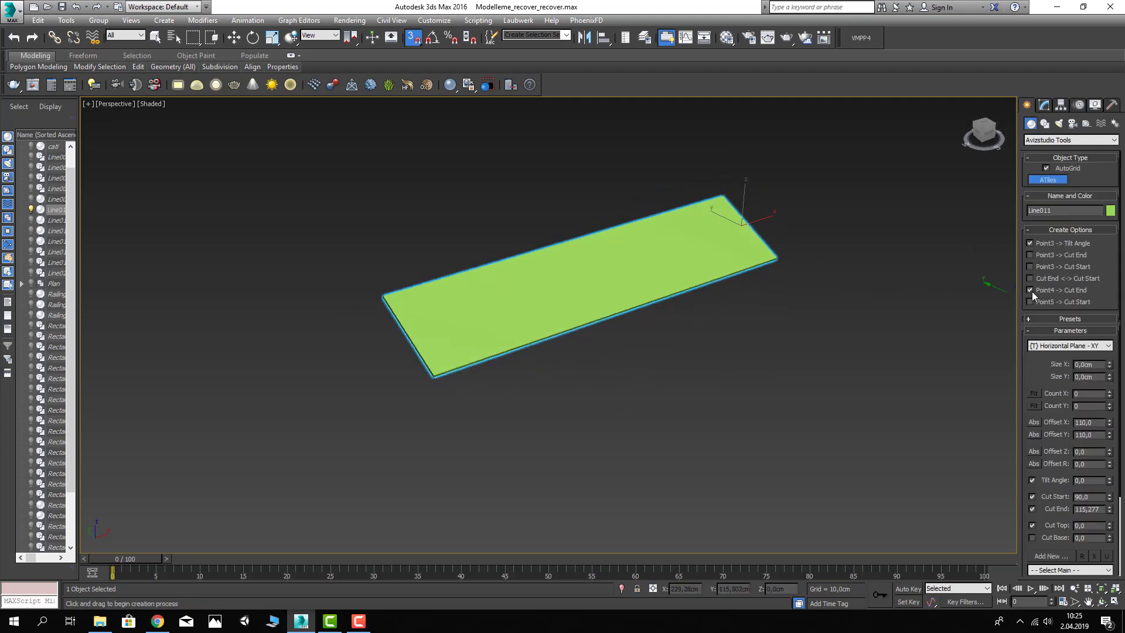
left_click(1031, 291)
left_click(434, 373)
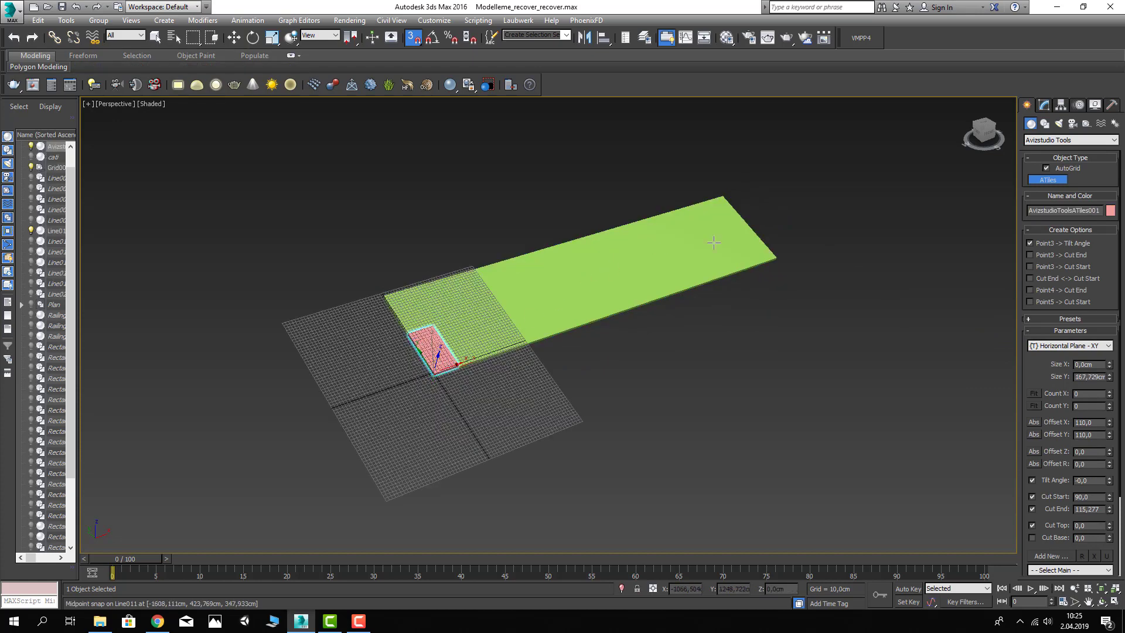
right_click(437, 368)
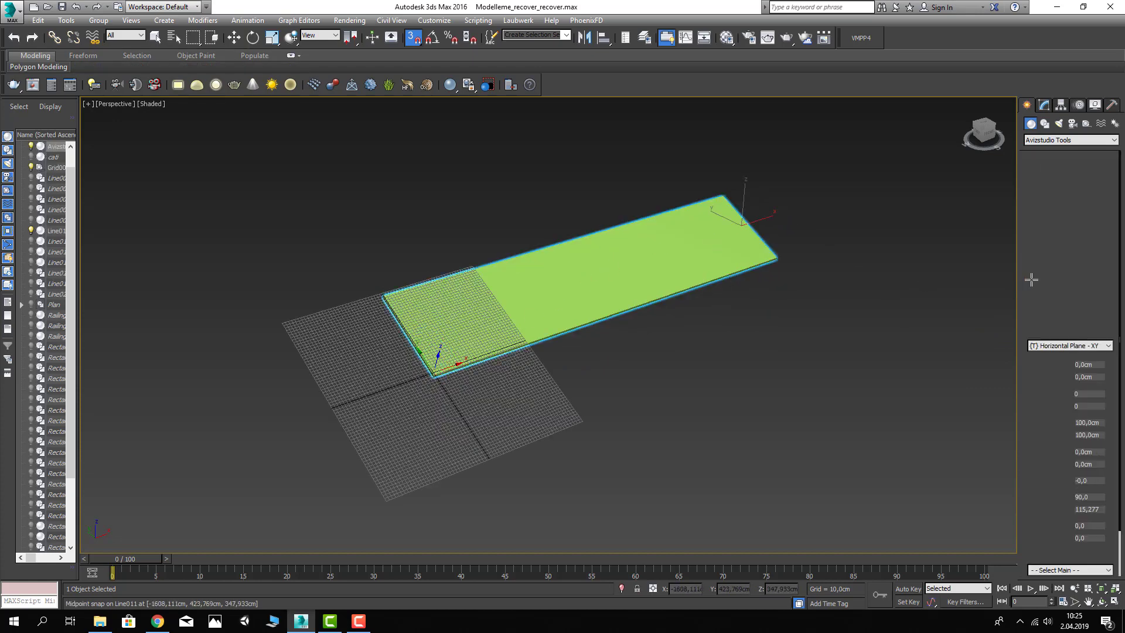
left_click(434, 373)
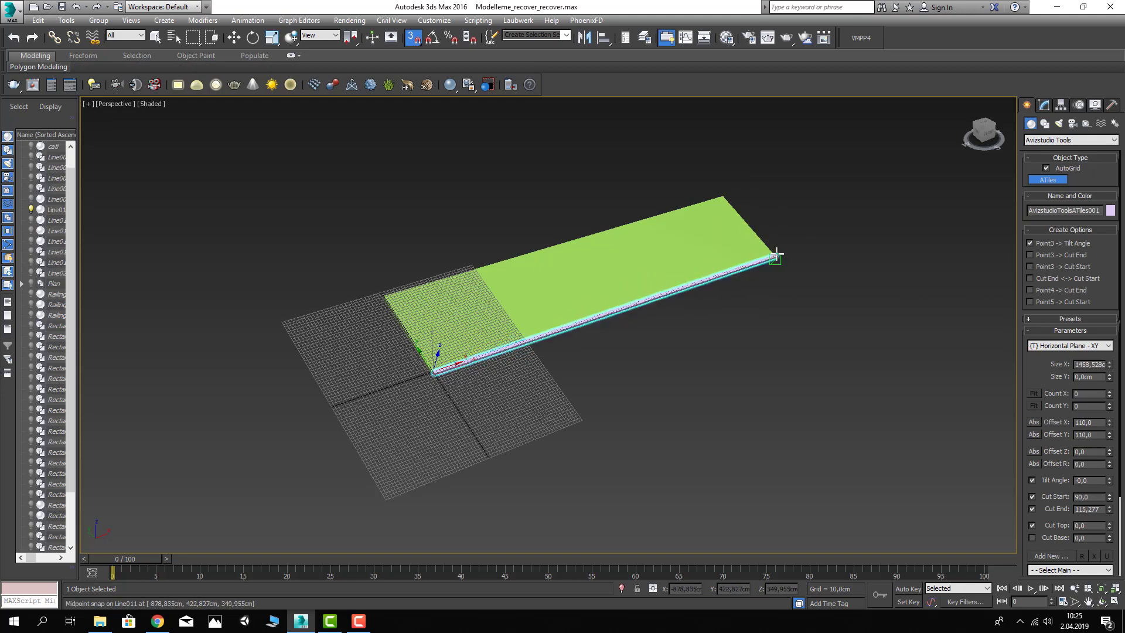
right_click(777, 256)
middle_click_drag(405, 377, 452, 352, "alt")
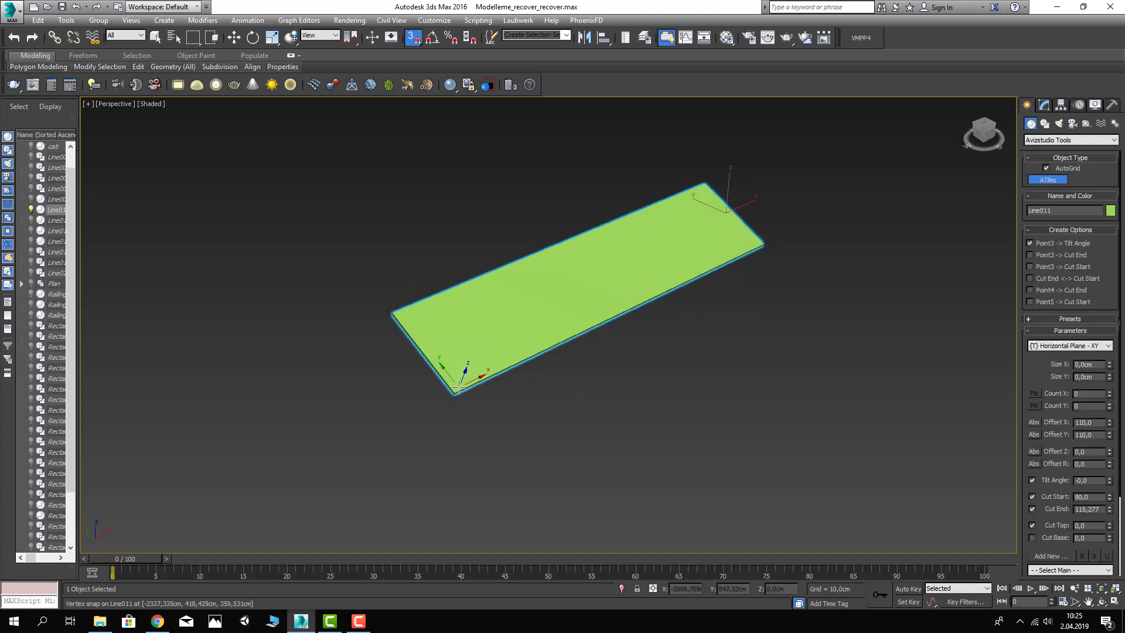
Step: Draw an ATiles strip from the plane's corner, fixing its length and width
left_click(457, 389)
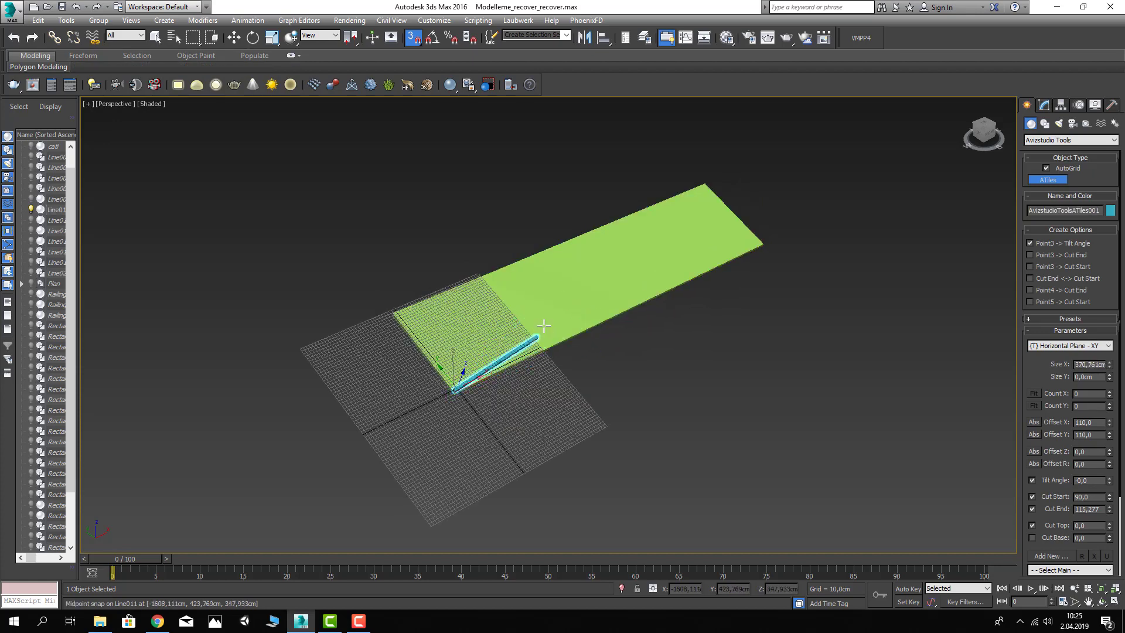
left_click(763, 237)
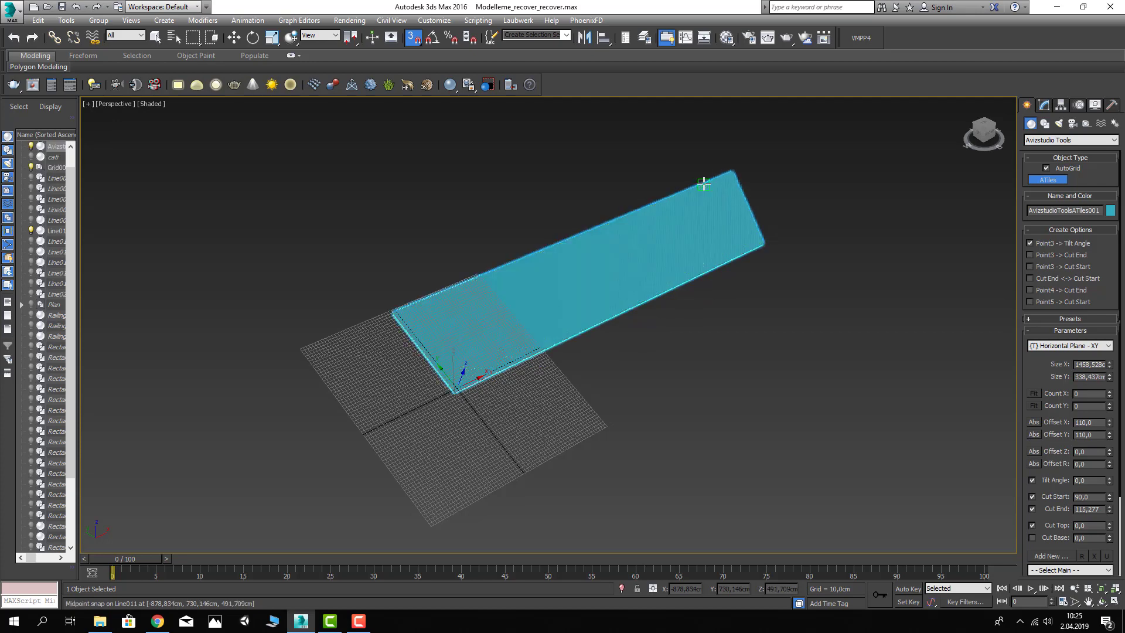
left_click(706, 187)
key("w")
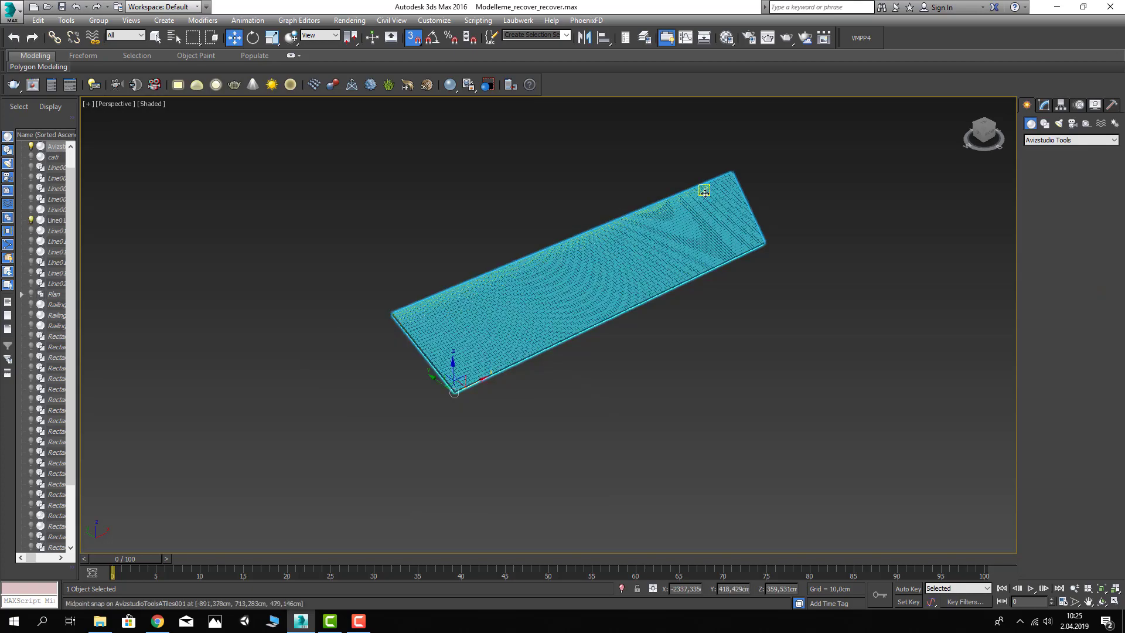
mouse_move(705, 188)
middle_mouse_down("alt")
mouse_move(559, 228)
mouse_move(661, 270)
mouse_move(648, 268)
middle_mouse_up("alt")
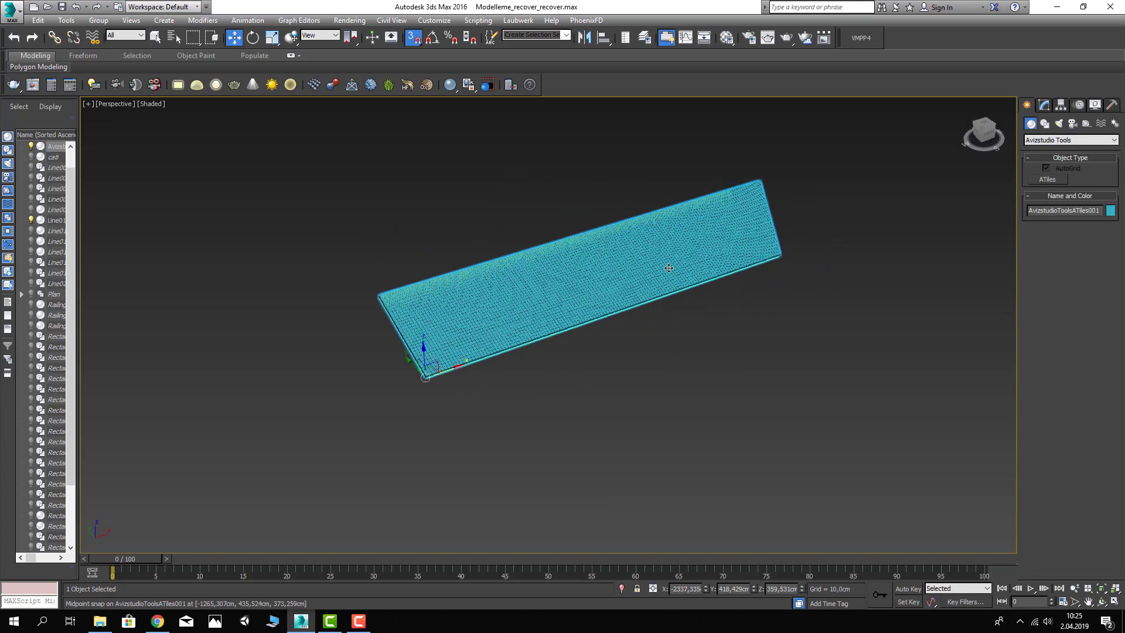
left_click(470, 213)
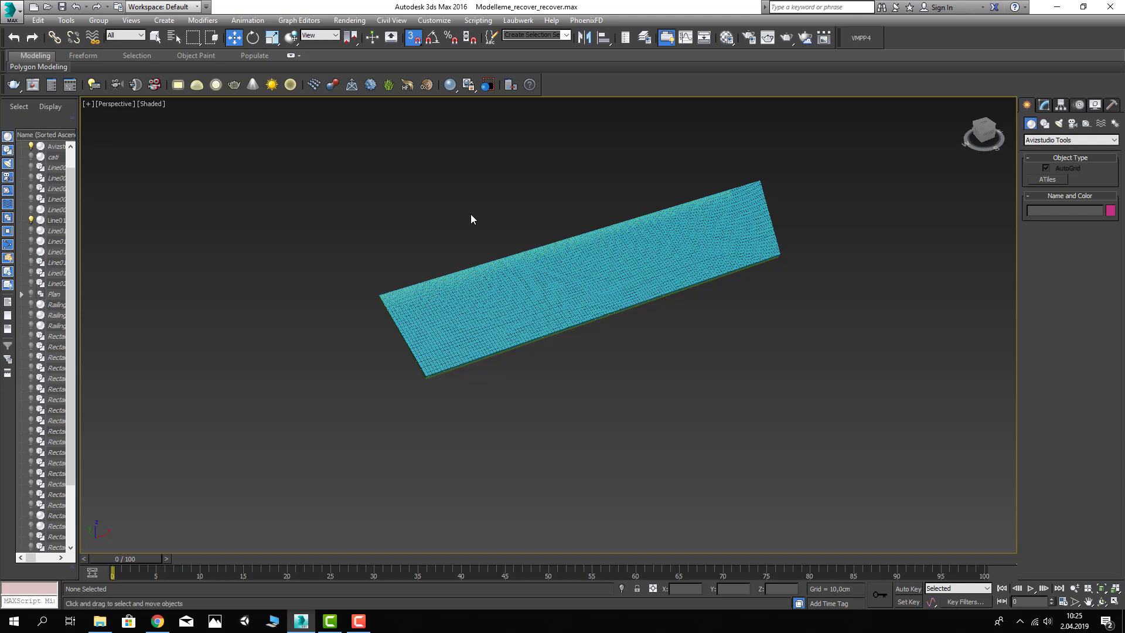
left_click(559, 243)
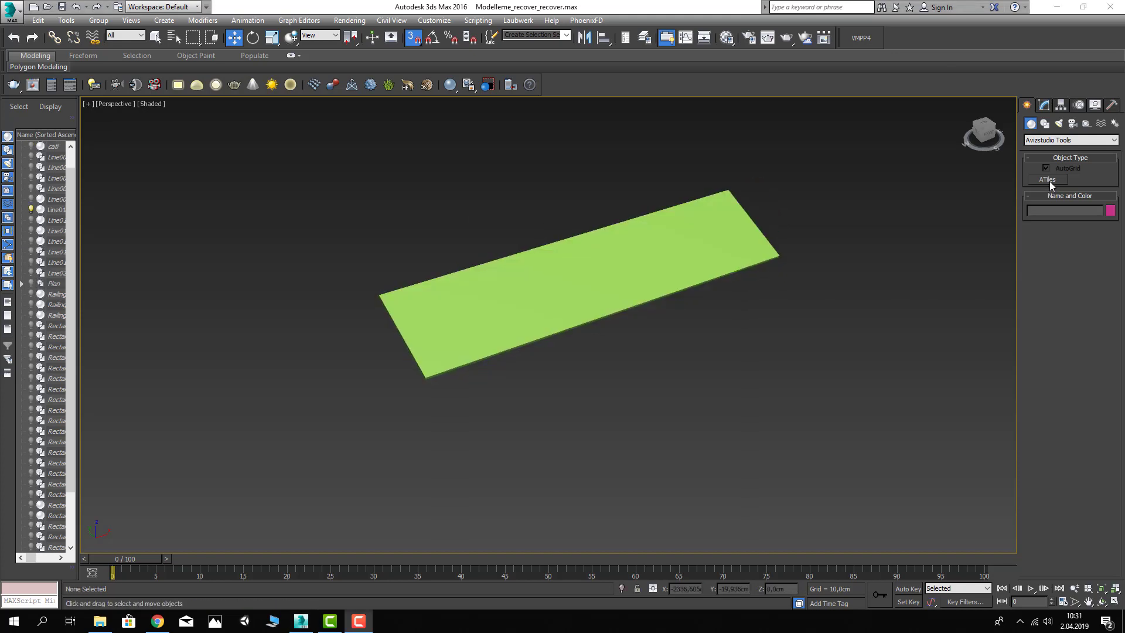
Step: Create the ATiles001 slab snapped corner to corner across the full porch plane
left_click(1049, 180)
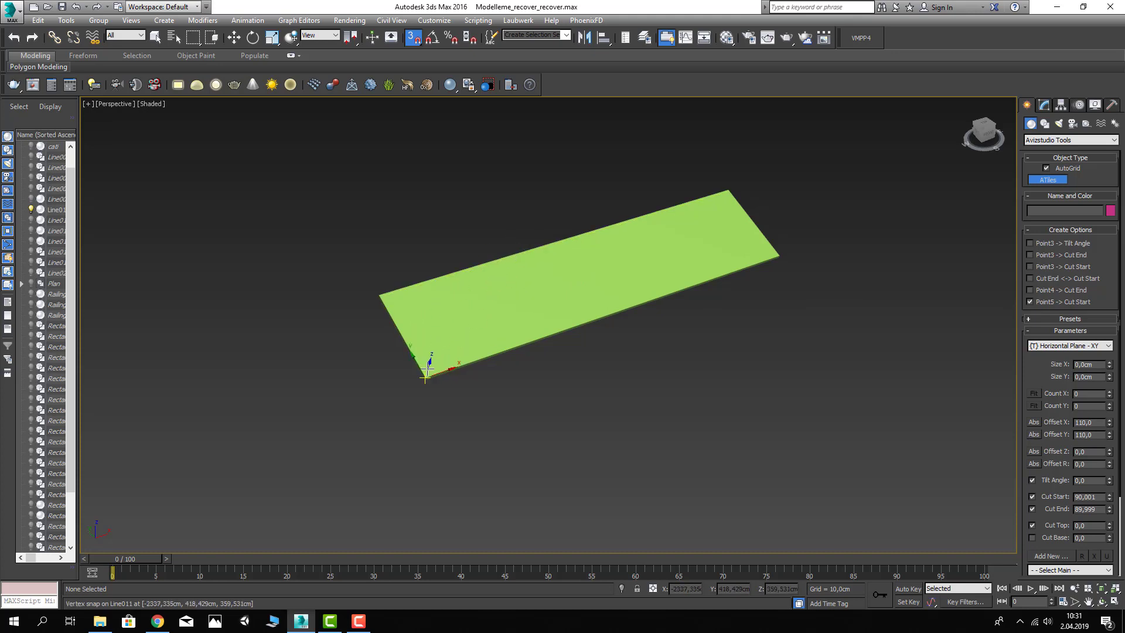
left_click(426, 374)
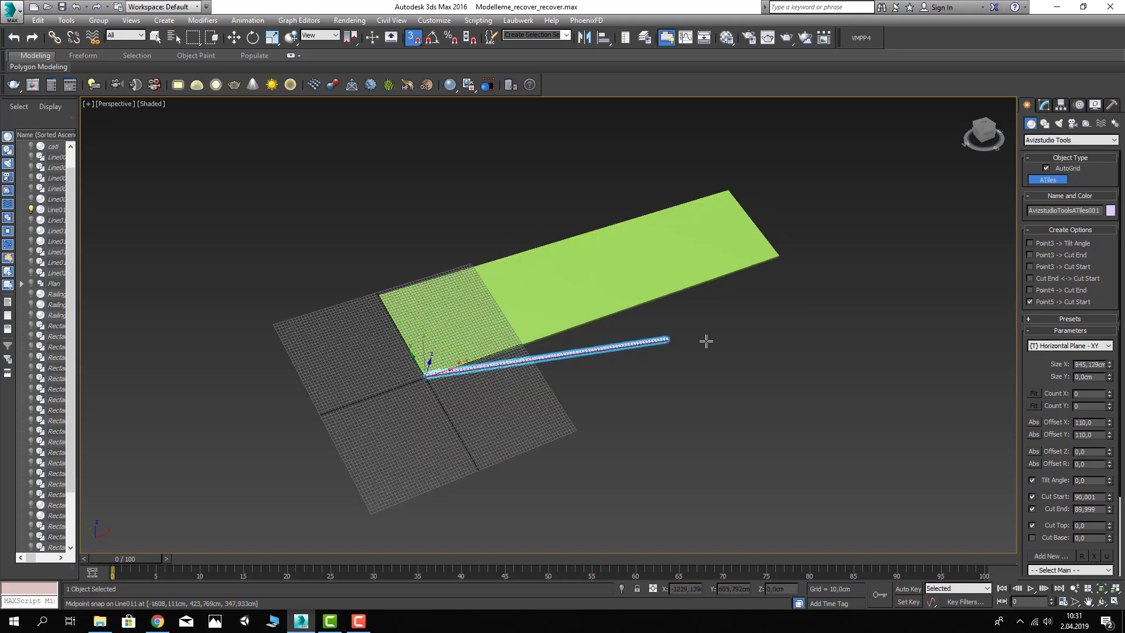
left_click(779, 256)
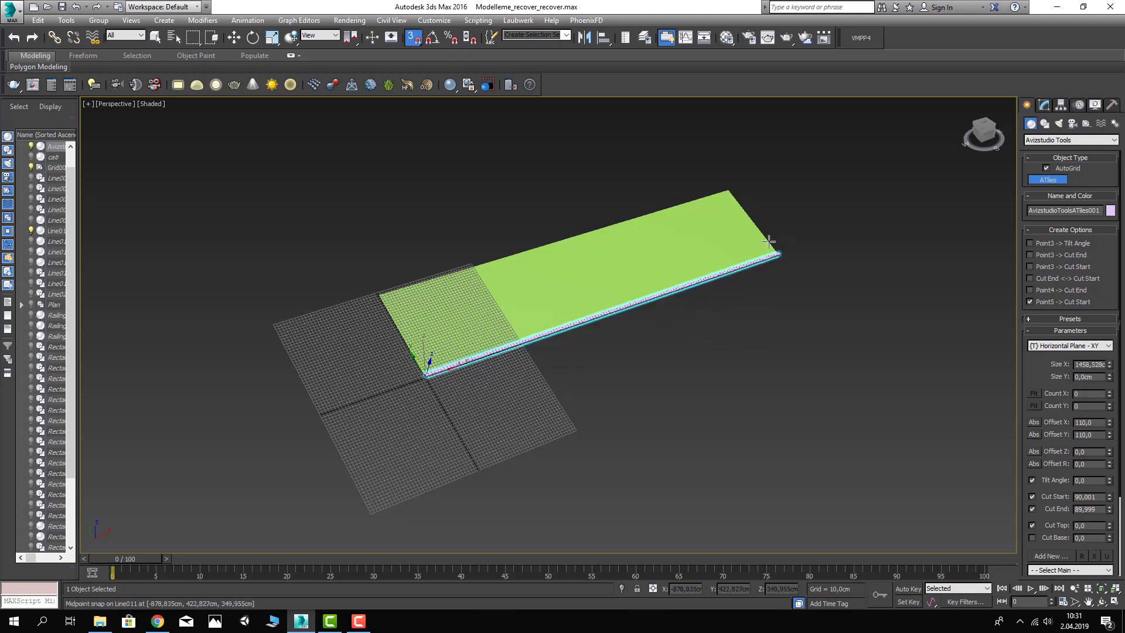
left_click(727, 191)
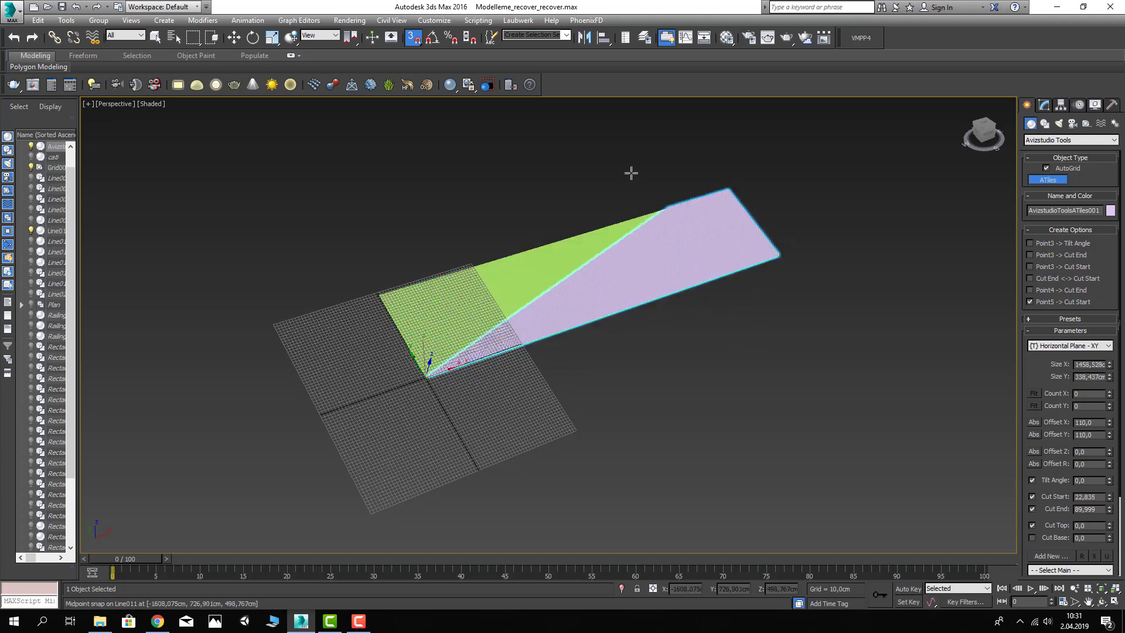
left_click(378, 288)
right_click(436, 233)
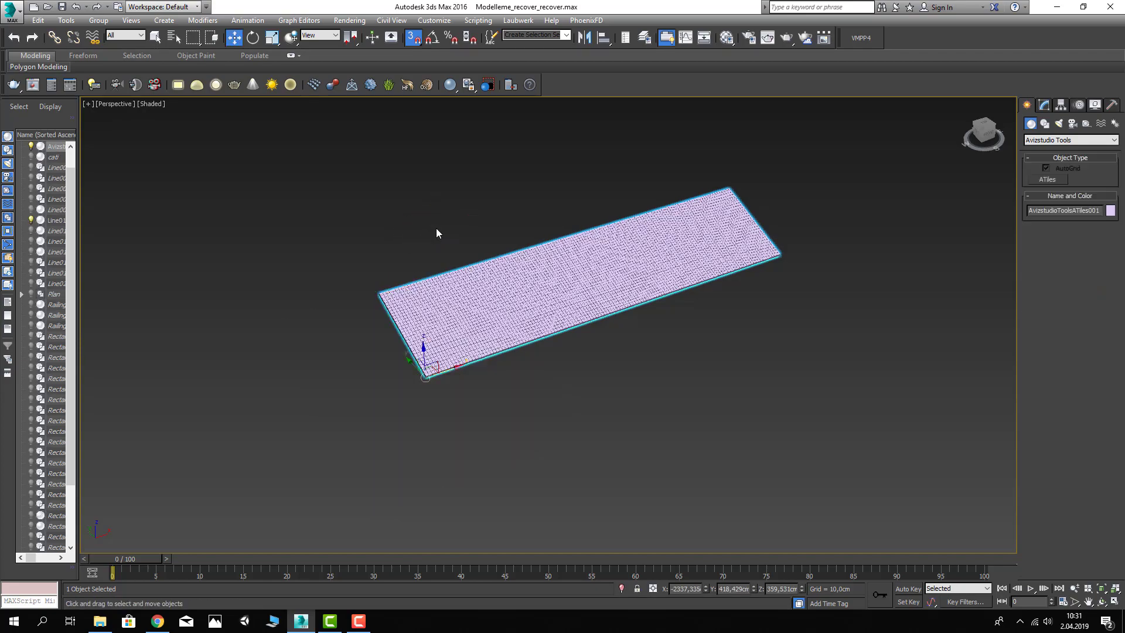
scroll(716, 264, "up", 3)
scroll(711, 268, "up", 3)
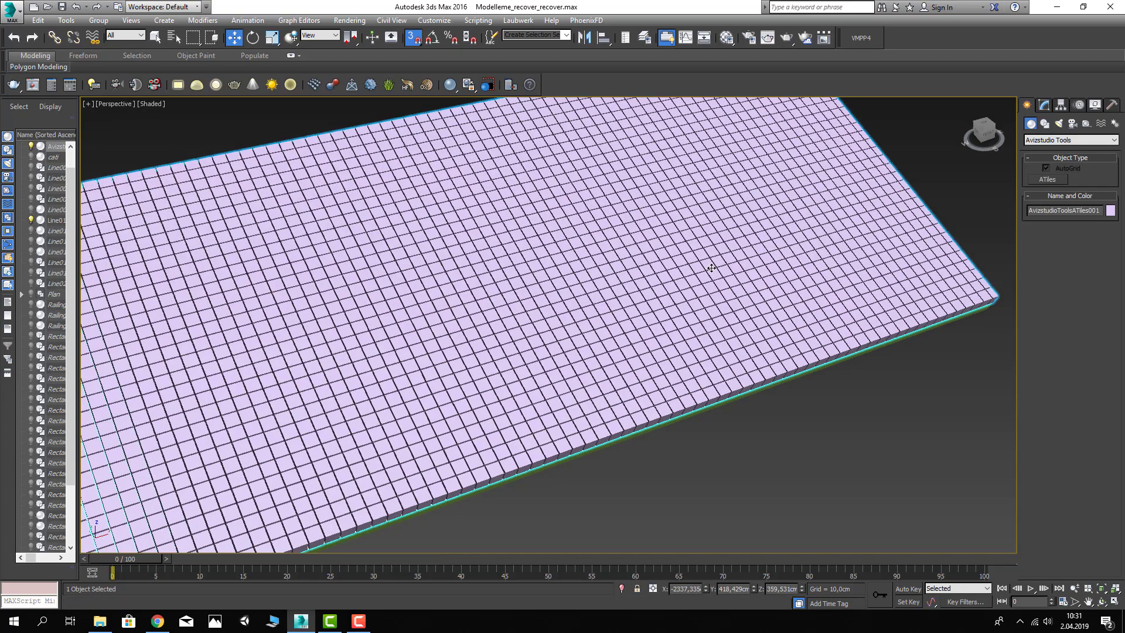
scroll(712, 268, "down", 3)
scroll(668, 254, "down", 3)
scroll(628, 286, "down", 1)
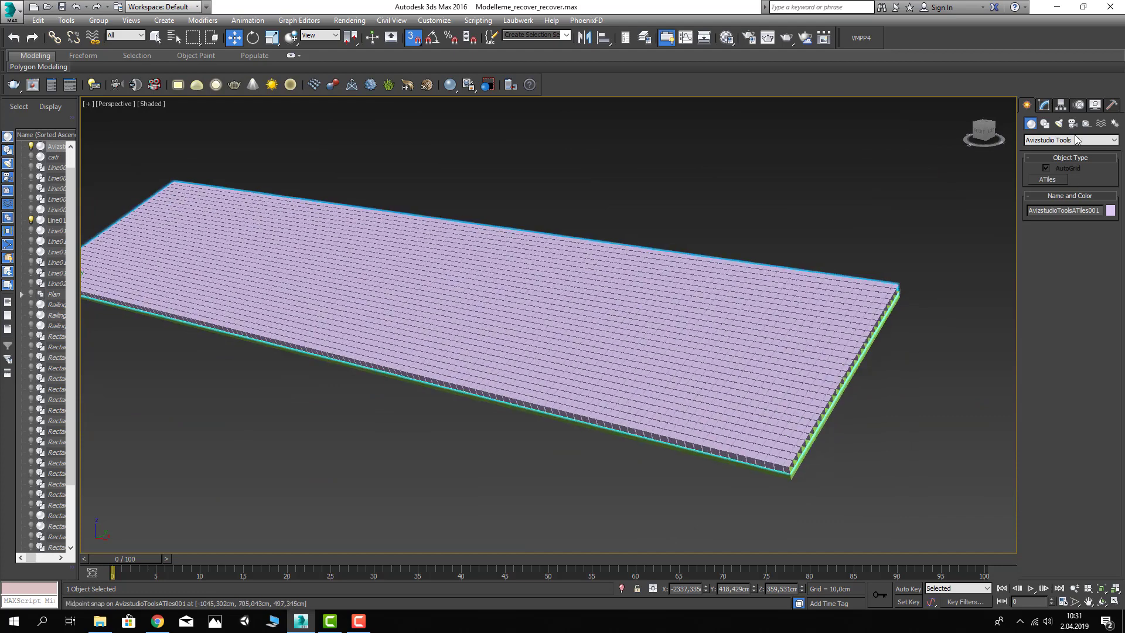
Step: In the Modify panel, step the Select Main pattern through the Paving presets
left_click(1047, 105)
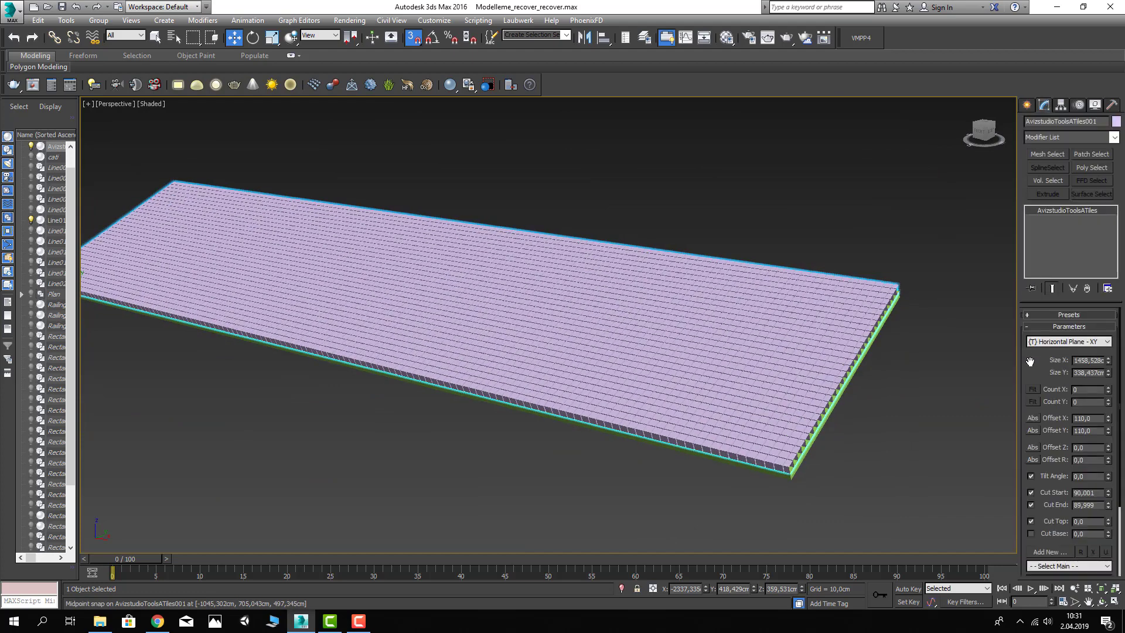
scroll(1038, 387, "down", 2)
scroll(1055, 440, "down", 1)
left_click(1054, 499)
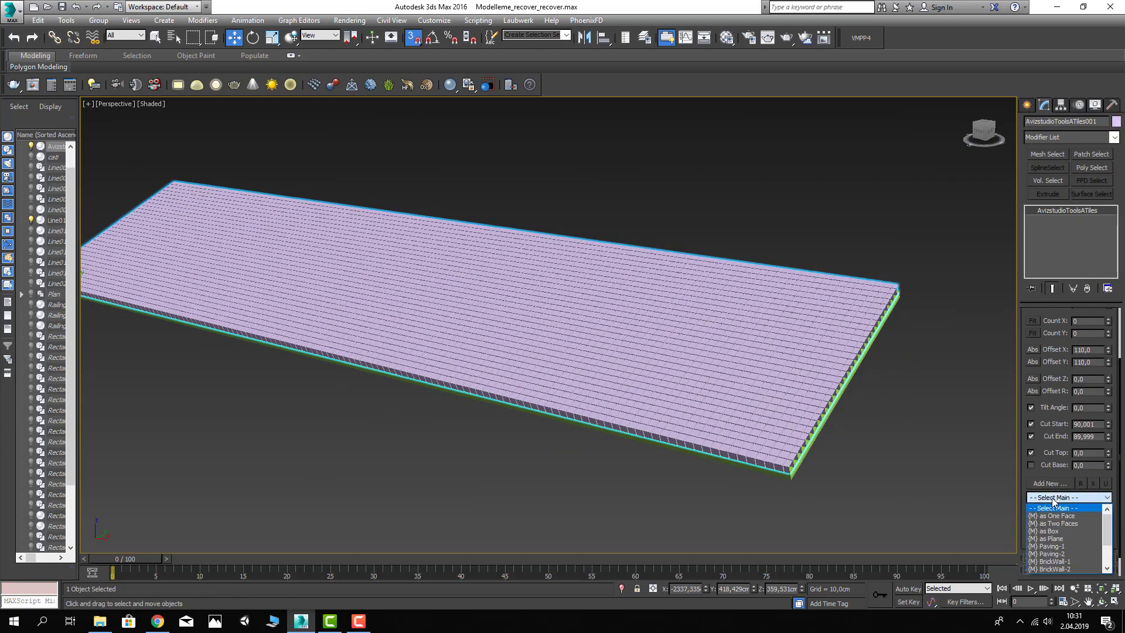
left_click(1053, 516)
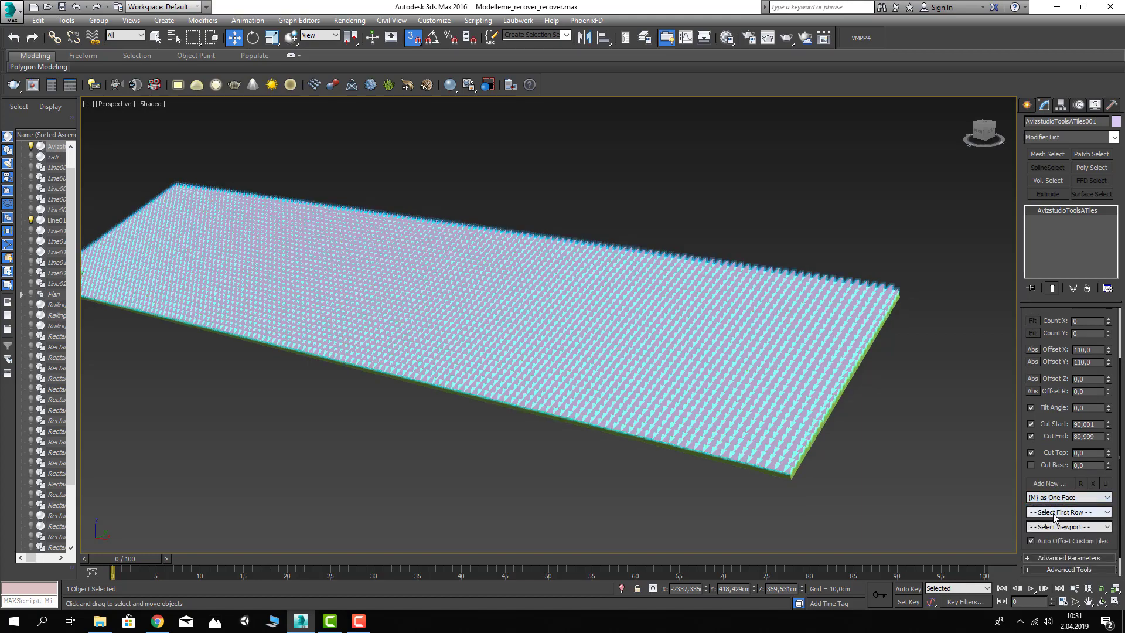
key("Down")
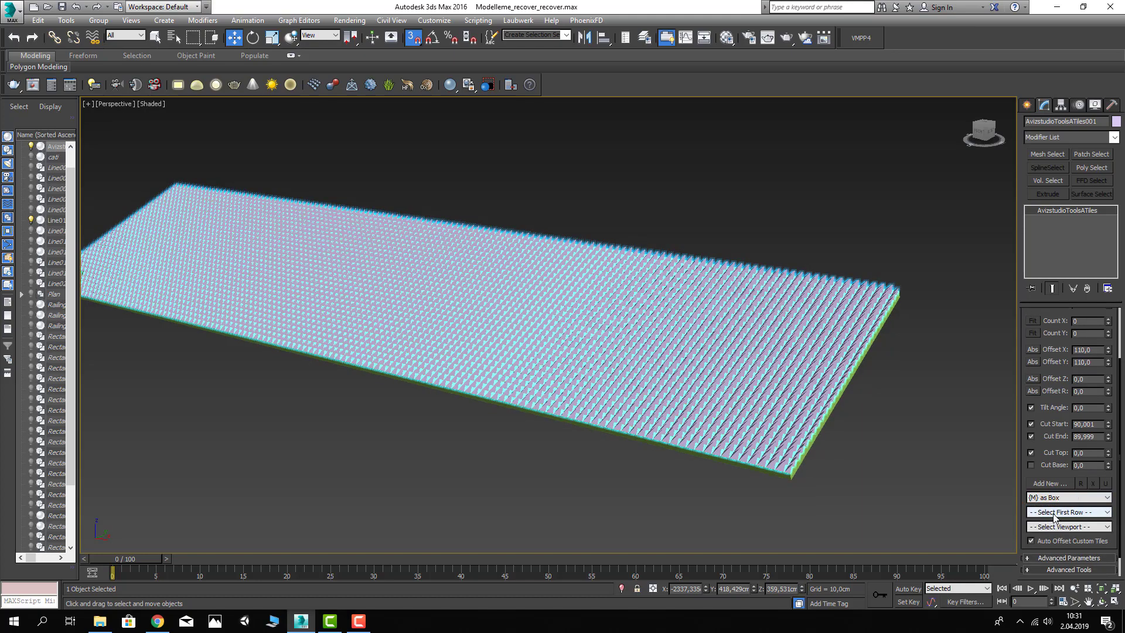
key("Down")
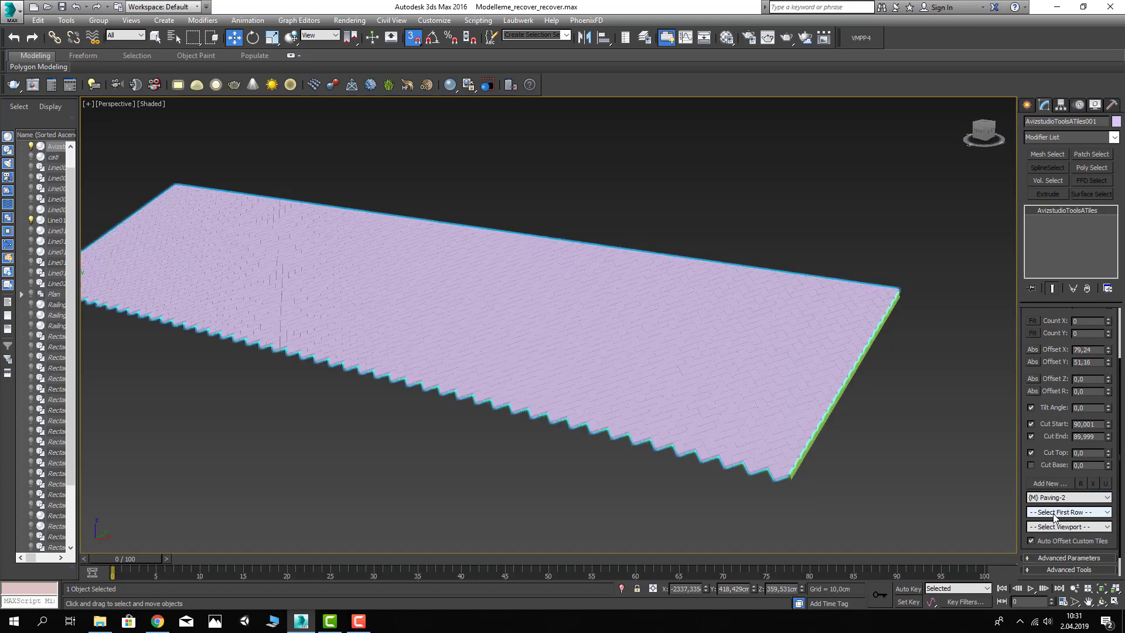
Step: Compare the RoofTiles presets and settle on {M} RoofTiles-3 Main
key("Down")
key("Down")
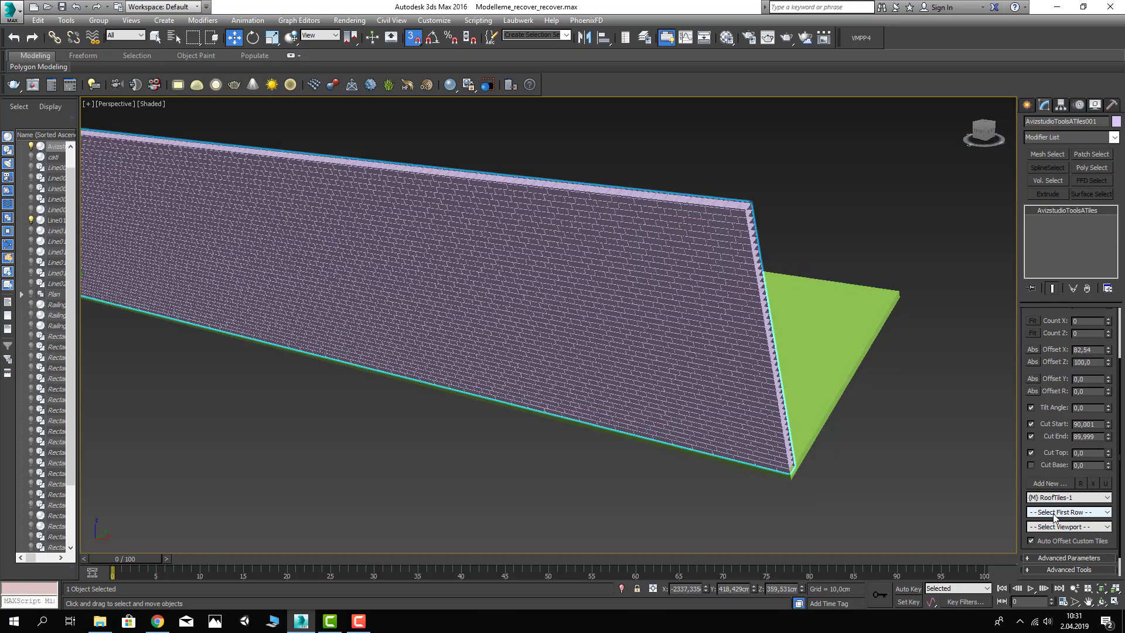
key("Down")
key("Down")
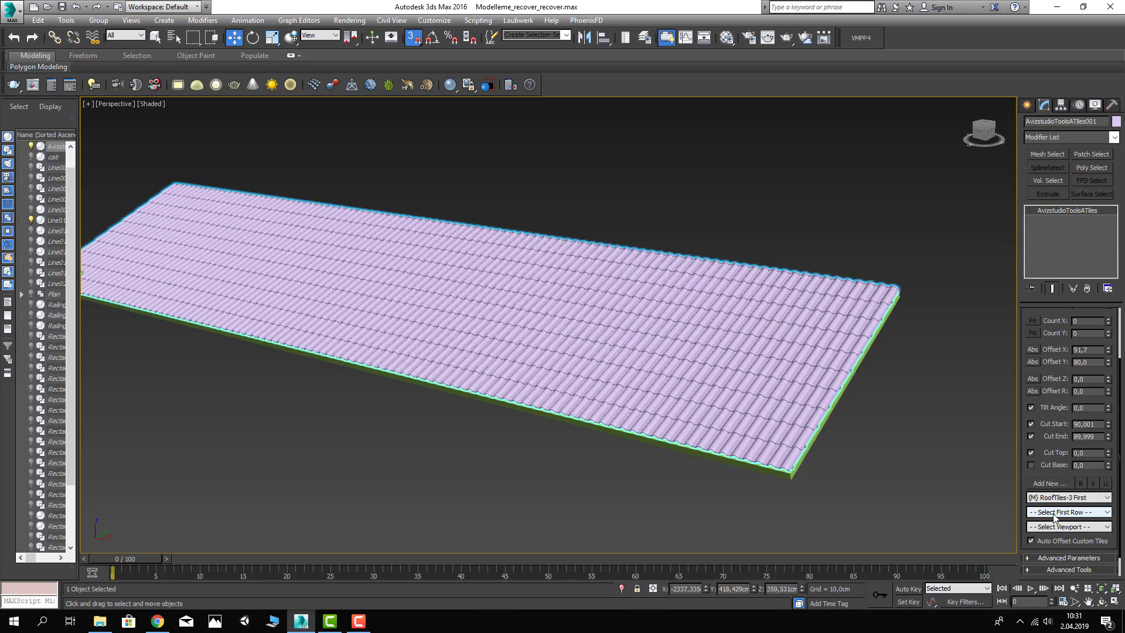
key("Down")
key("Up")
key("Up")
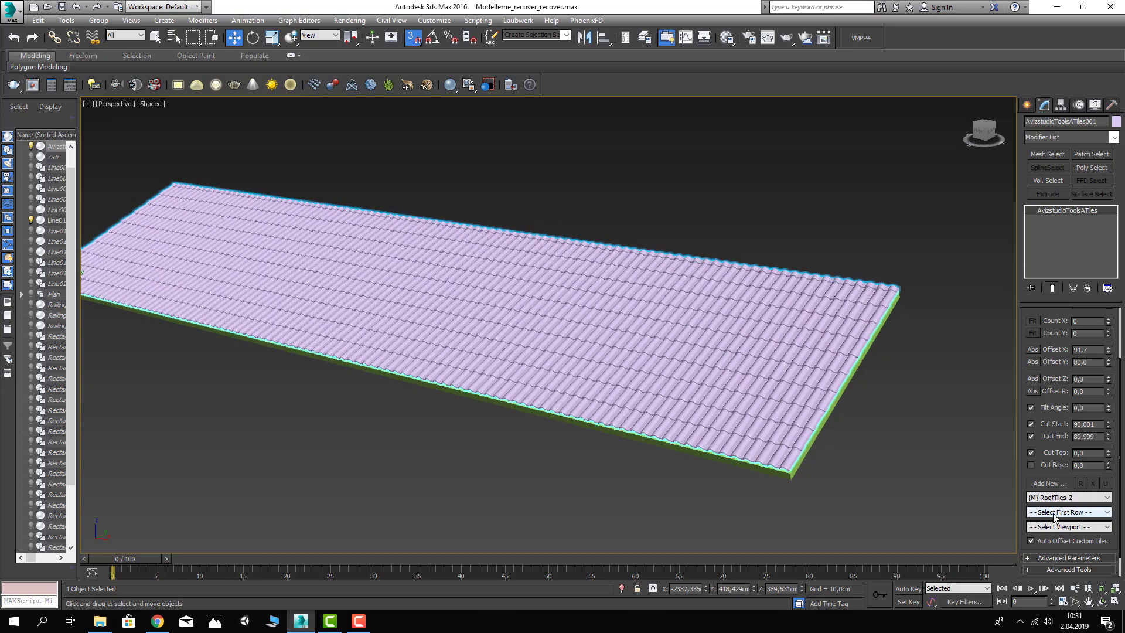
key("Down")
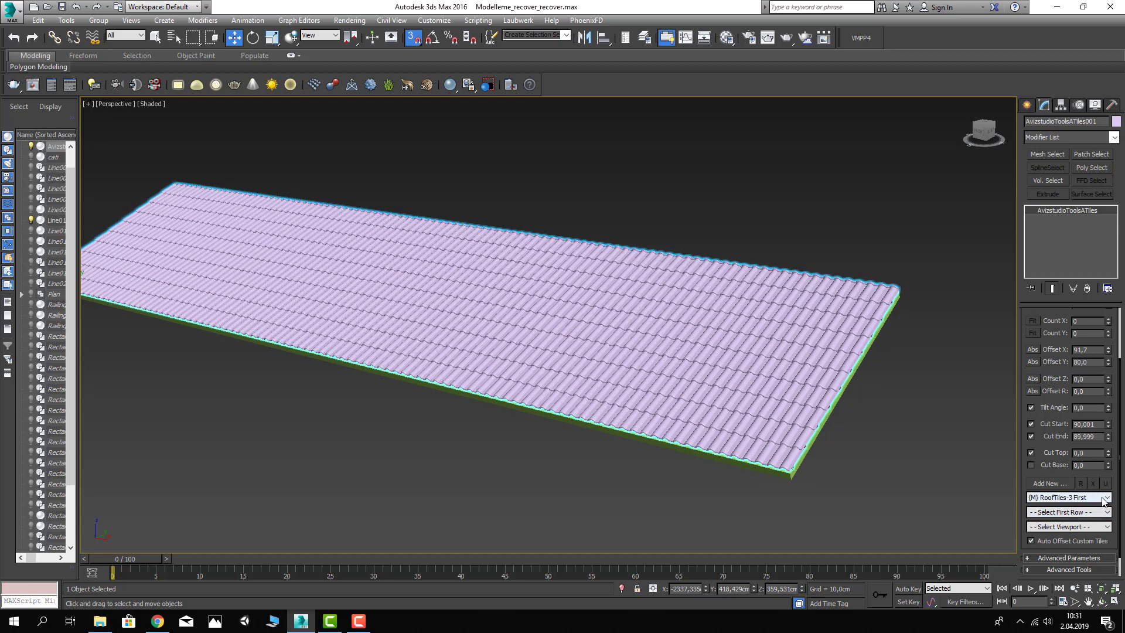
key("Down")
key("Up")
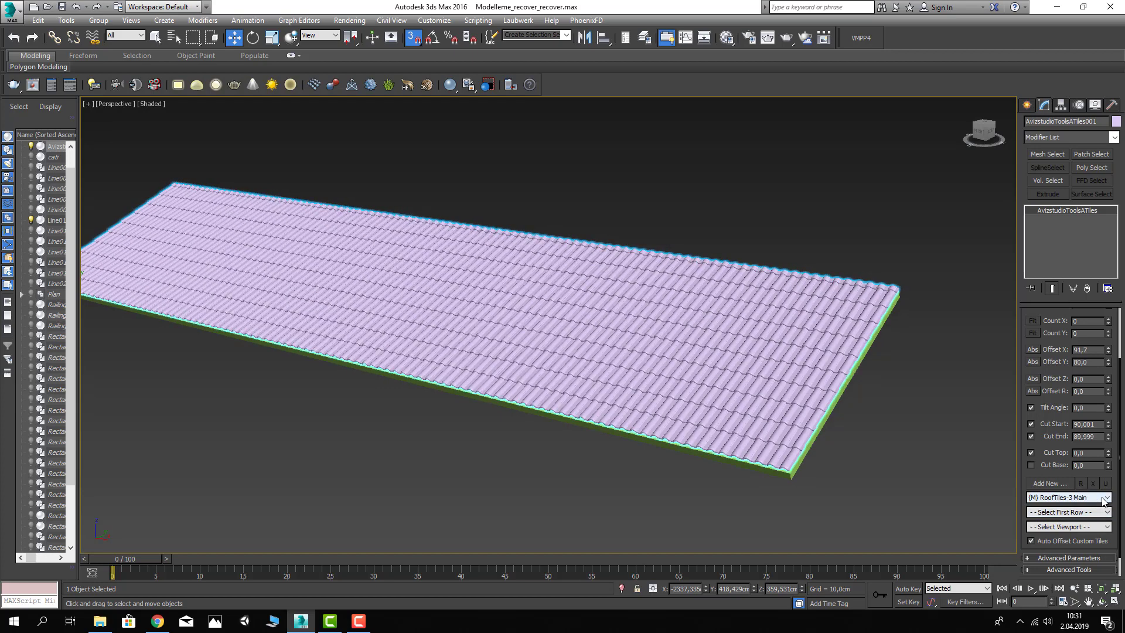
left_click(1065, 502)
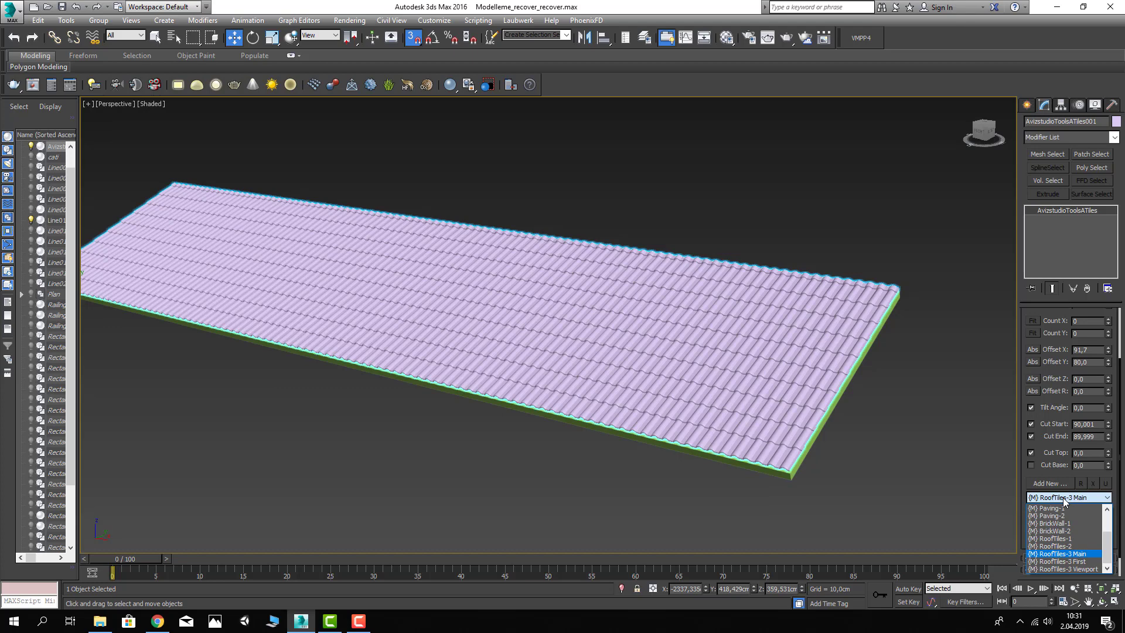
left_click(1065, 502)
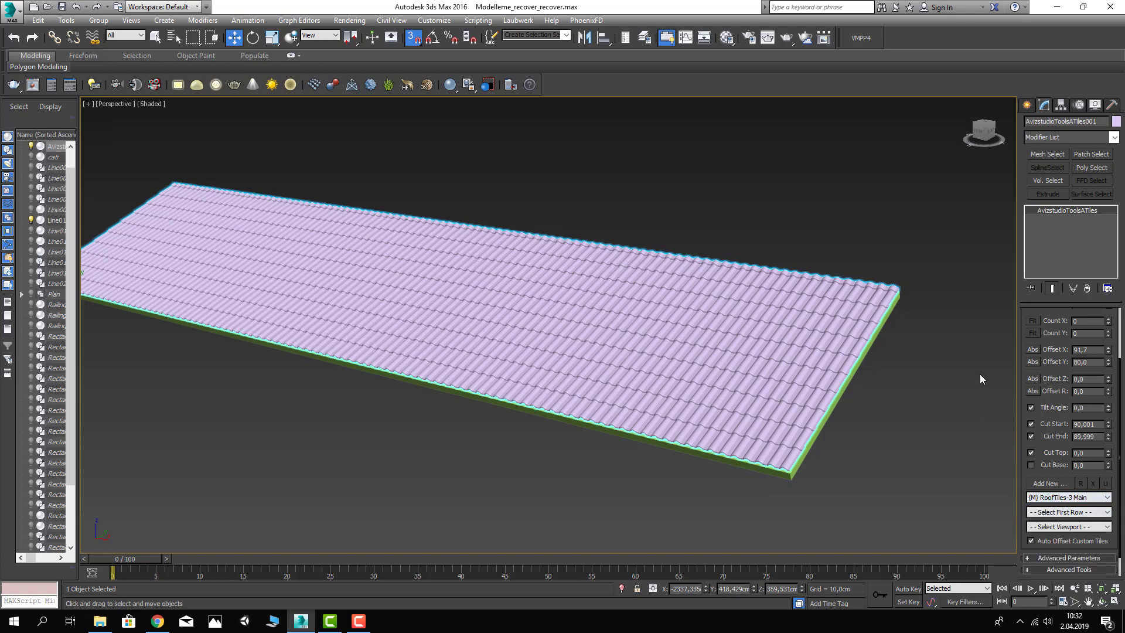
Step: Unhide all objects and zoom out to see the whole house
right_click(974, 291)
left_click(1049, 233)
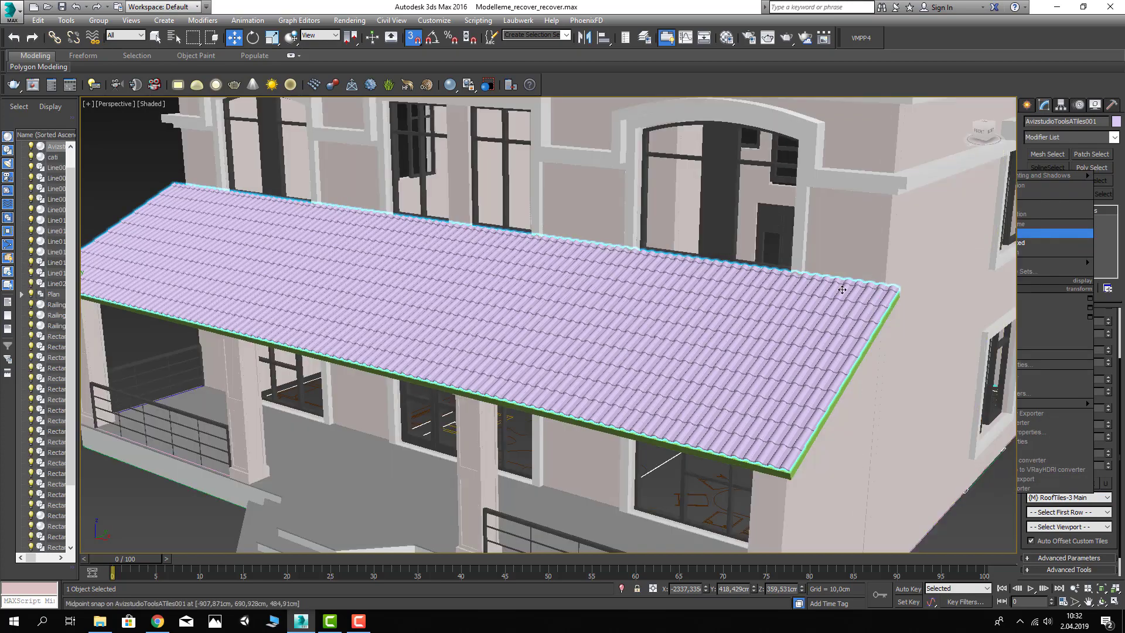
key("shift+z")
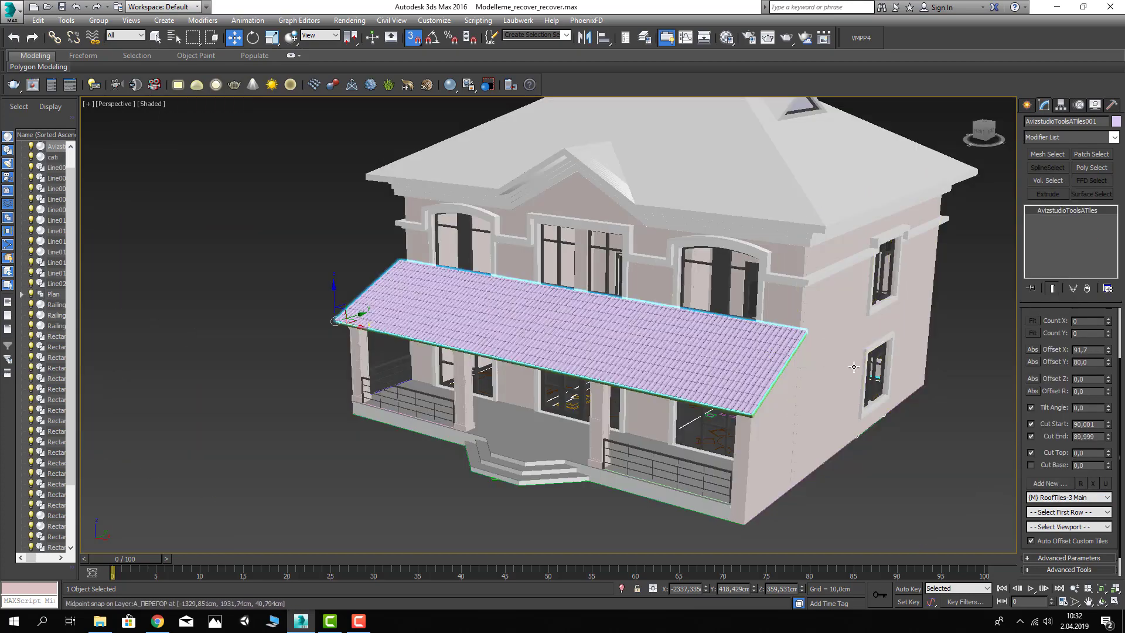
key("shift+z")
key("shift+z")
left_click(820, 378)
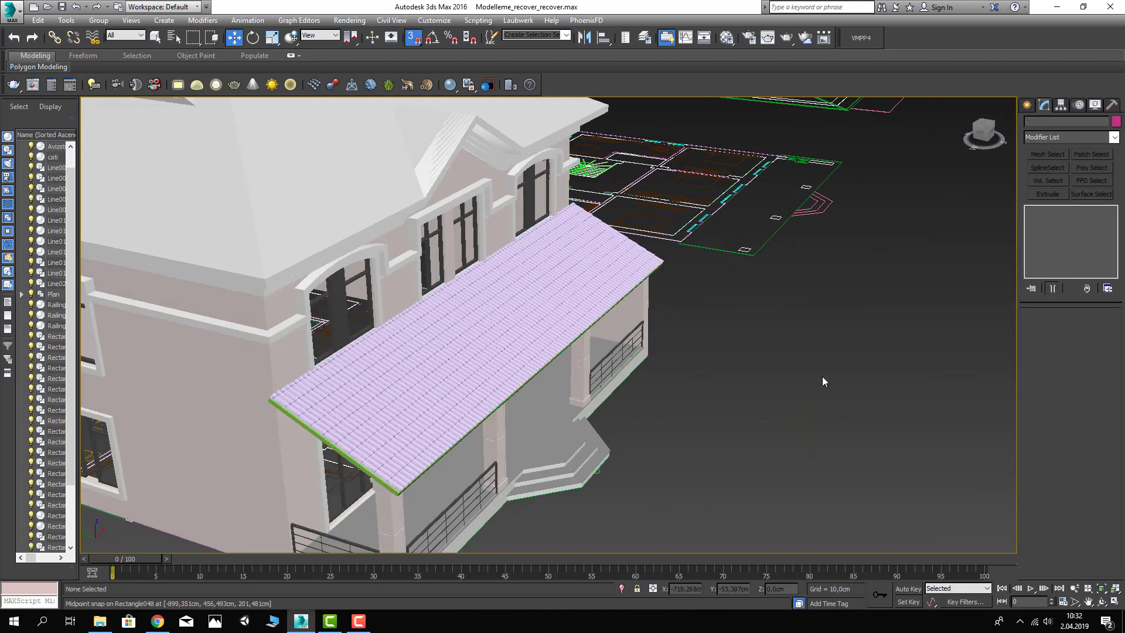
key("shift+z")
key("shift+z")
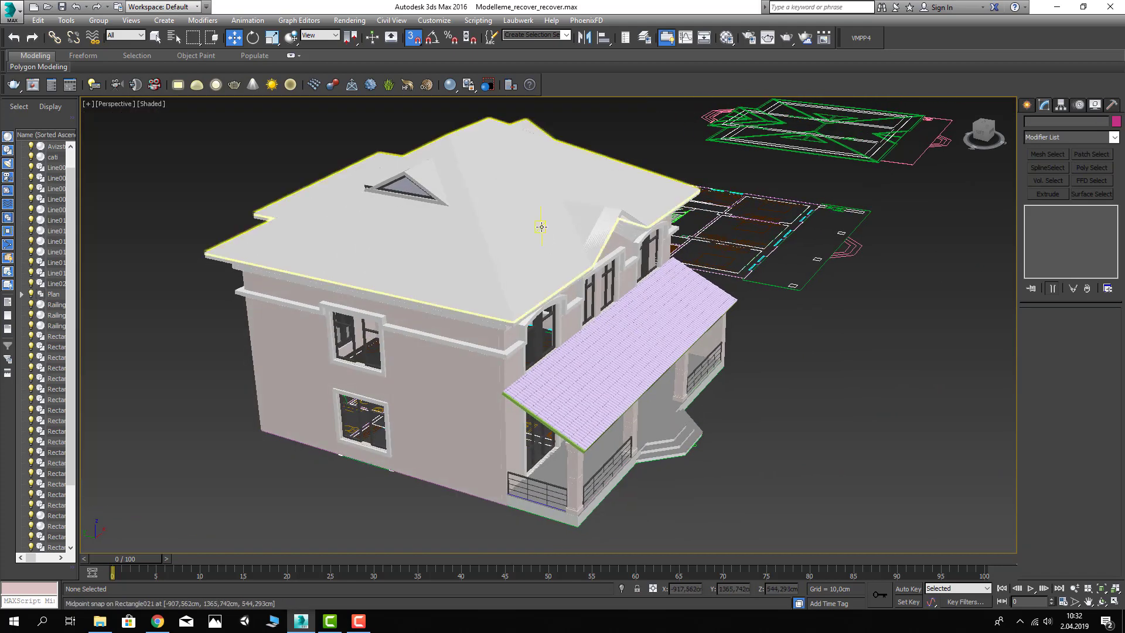
Step: Select the main hip roof, cati, hide everything else and orbit around it
left_click(542, 227)
right_click(541, 223)
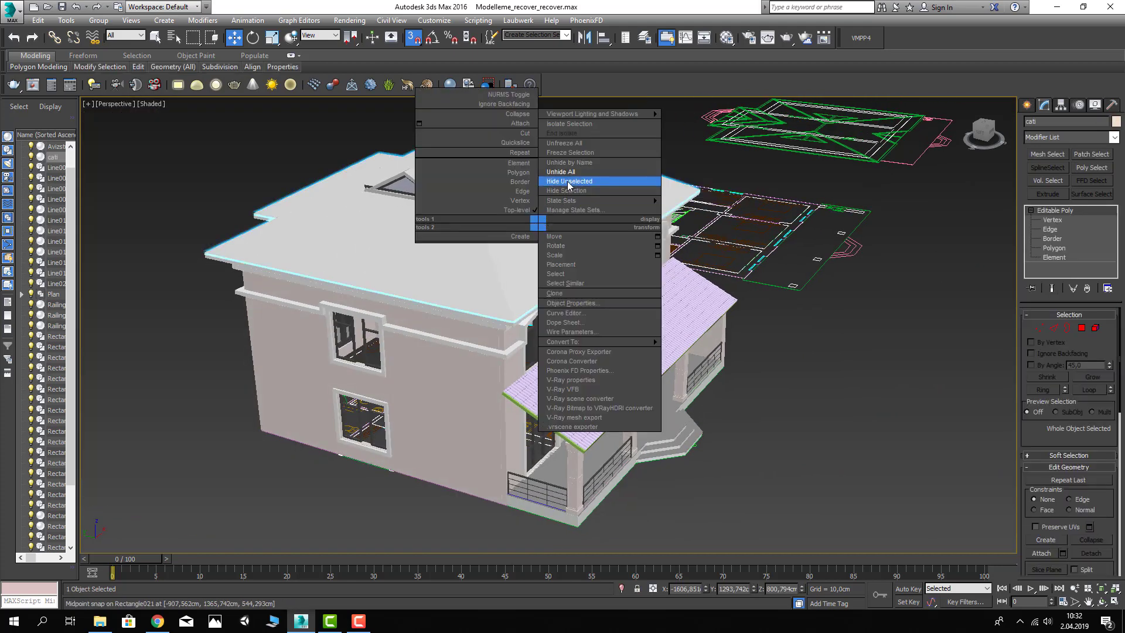
left_click(581, 185)
middle_click_drag(619, 297, 655, 361, "alt")
mouse_move(633, 298)
middle_mouse_down("alt")
mouse_move(661, 301)
mouse_move(674, 279)
middle_mouse_up("alt")
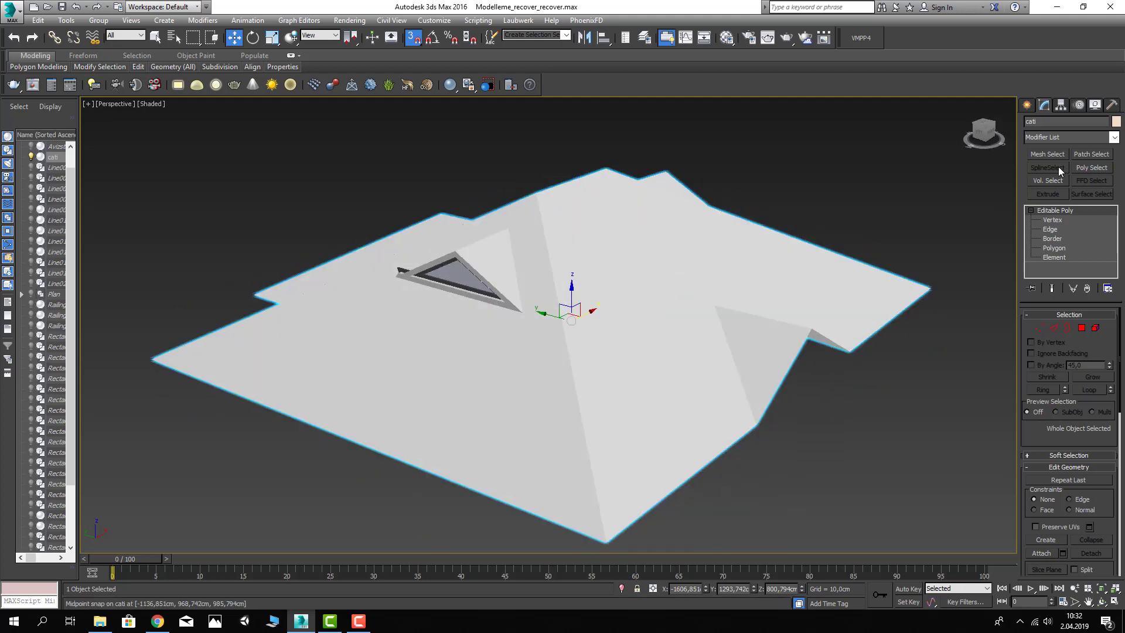
left_click(1033, 107)
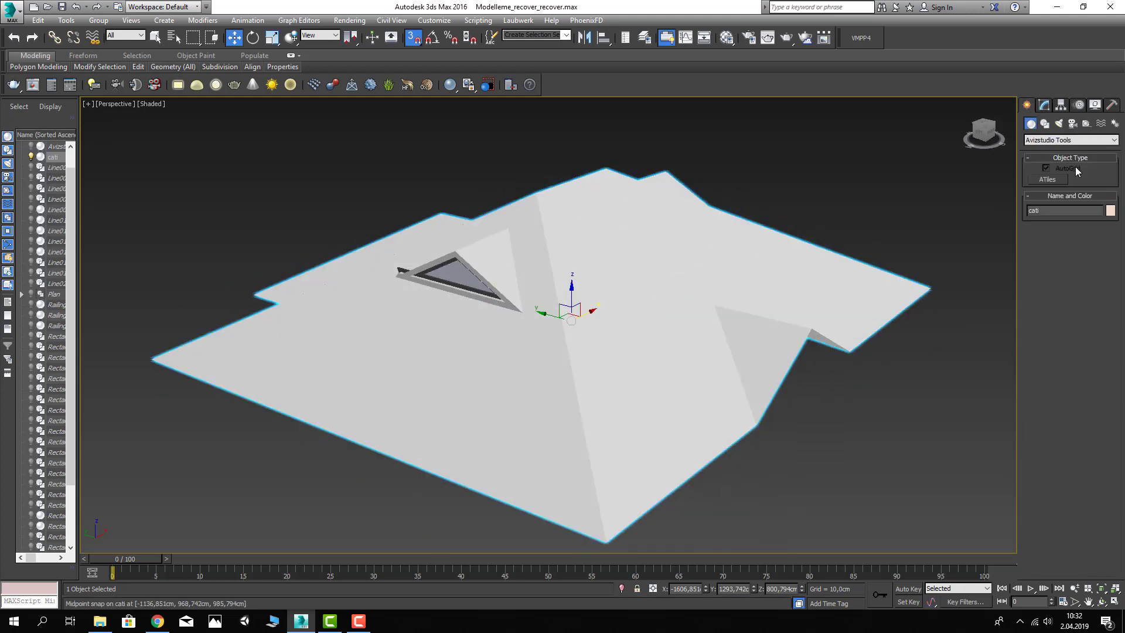
left_click(1050, 180)
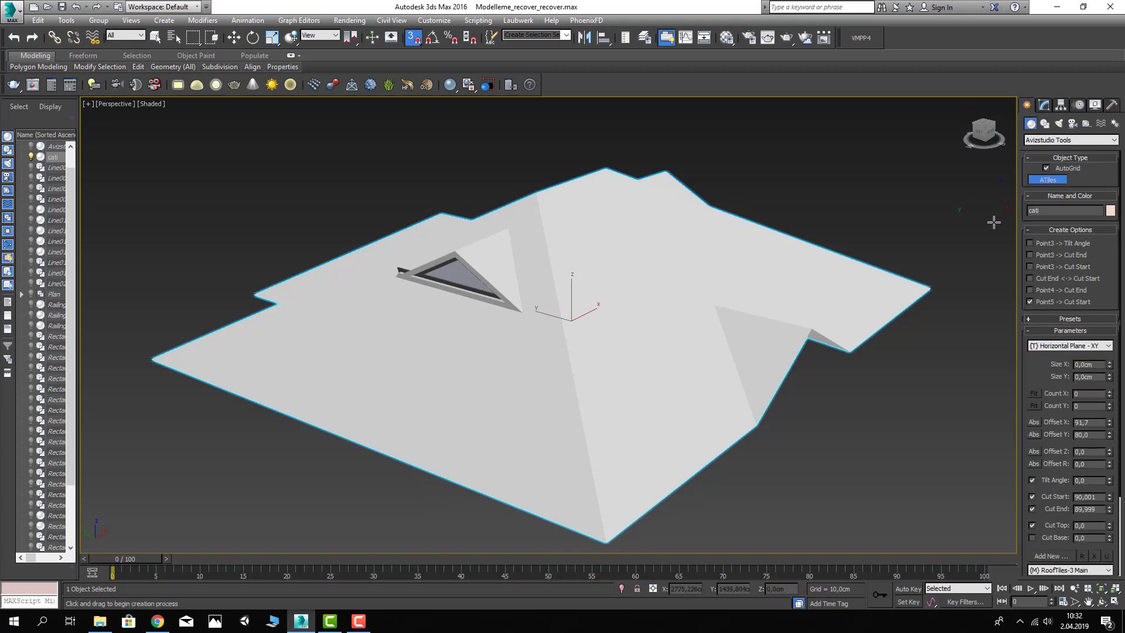
mouse_move(994, 222)
middle_mouse_down("alt")
mouse_move(814, 339)
mouse_move(909, 281)
mouse_move(708, 335)
mouse_move(714, 328)
middle_mouse_up("alt")
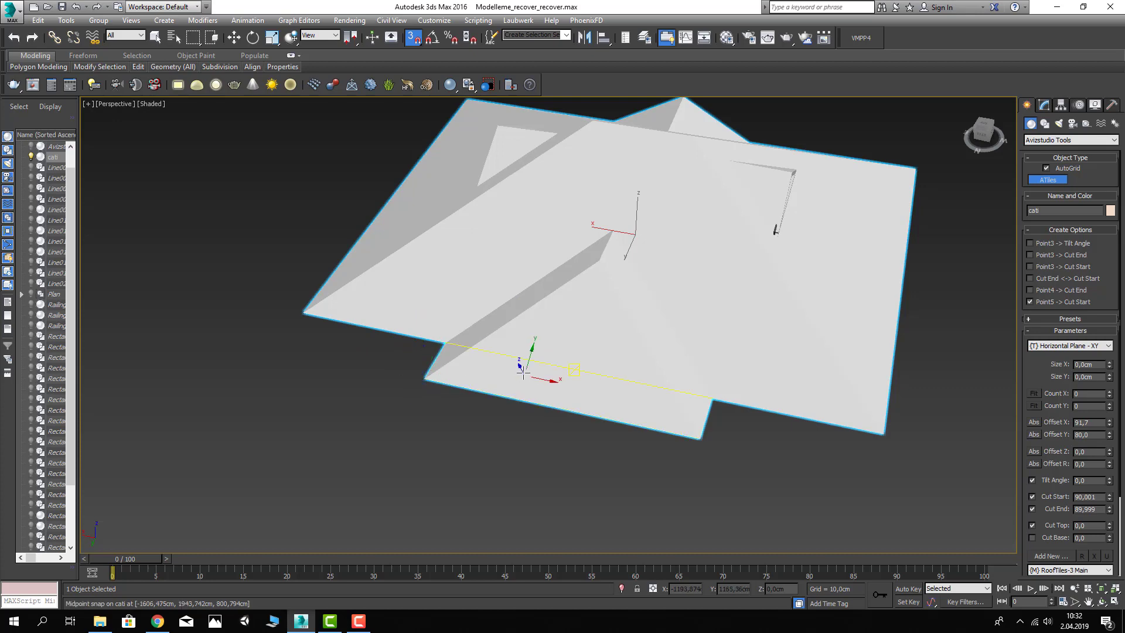
middle_click_drag(523, 370, 363, 296, "alt")
scroll(351, 268, "up", 5)
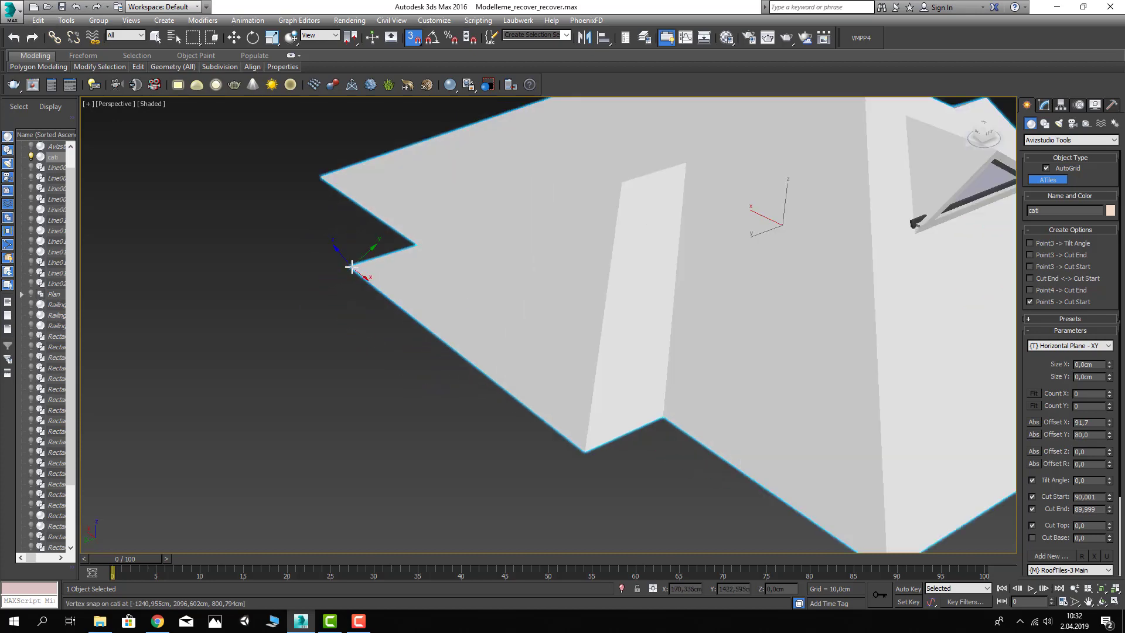
left_click(351, 266)
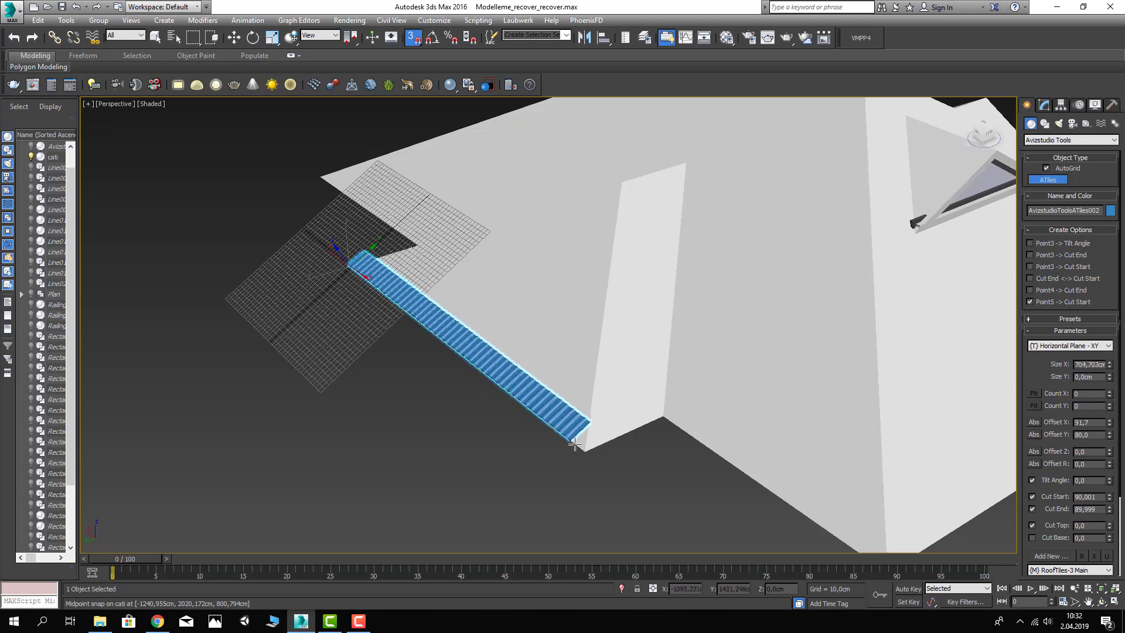
left_click(583, 448)
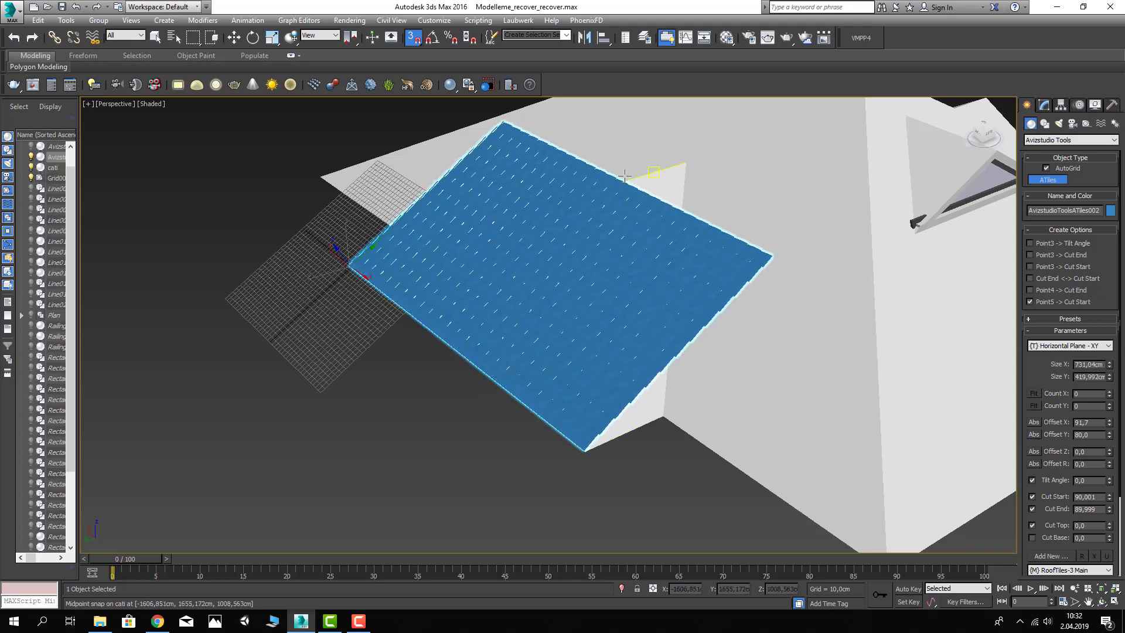
left_click(625, 176)
right_click(580, 295)
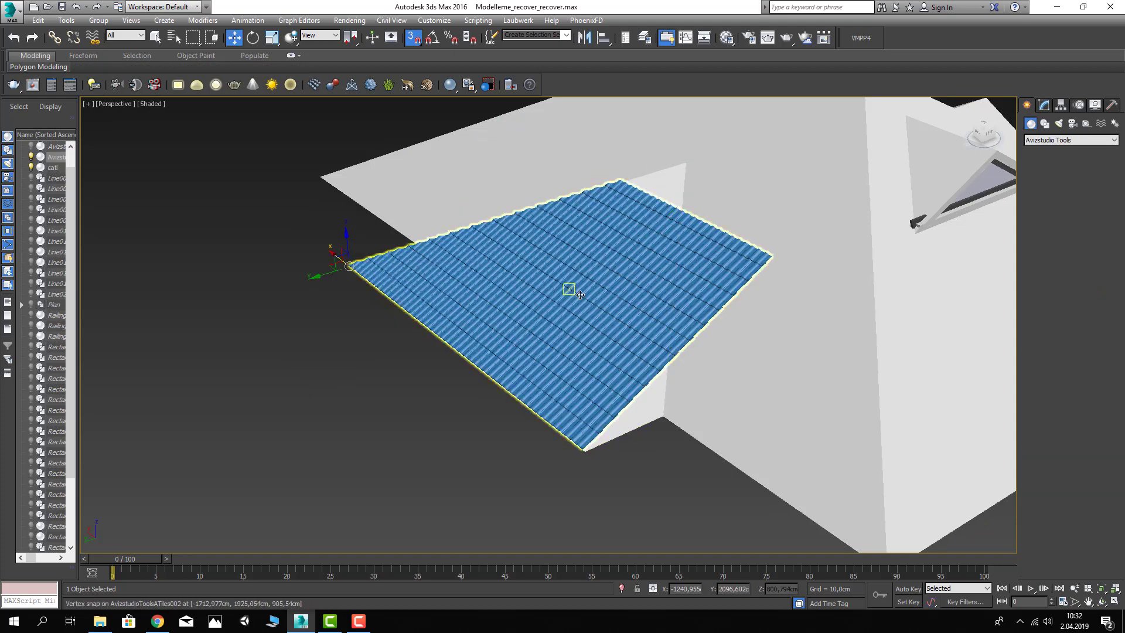
middle_click_drag(580, 295, 678, 321, "alt")
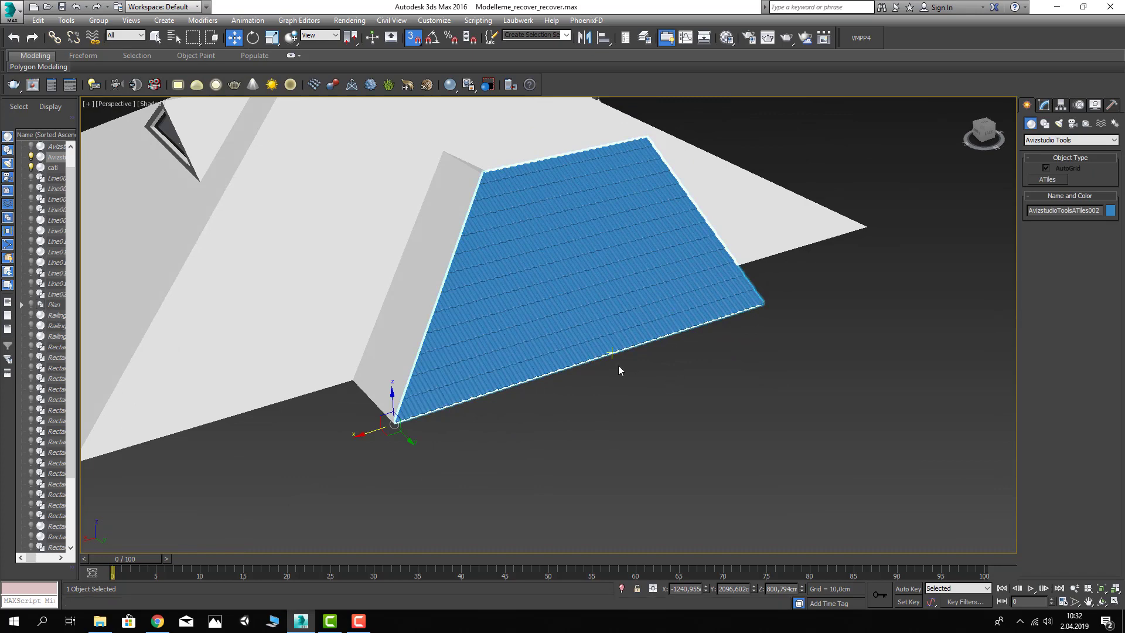
key("Delete")
middle_click_drag(616, 361, 548, 351, "alt")
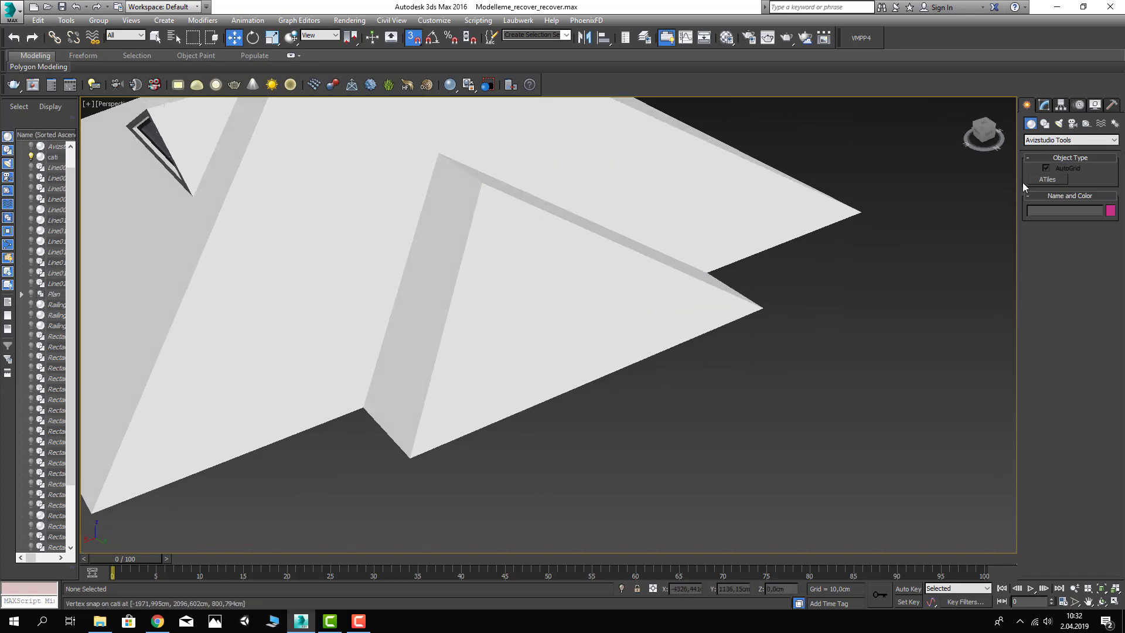
Step: Lay a trial green tile strip up the porch slope, then undo it
scroll(779, 293, "down", 5)
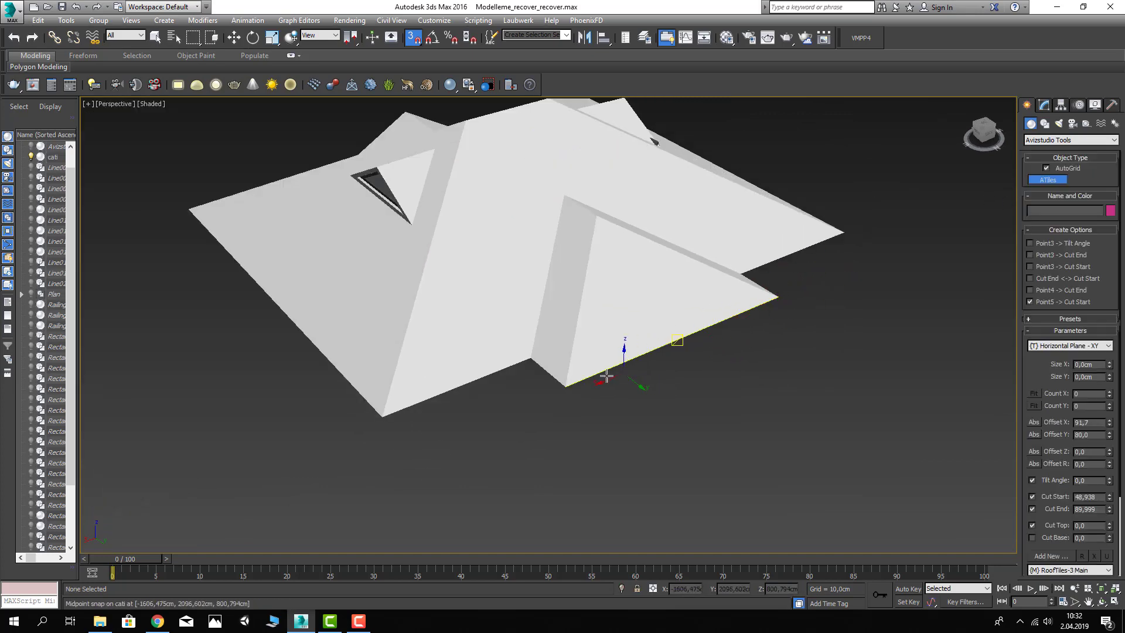
left_click_drag(568, 381, 767, 301)
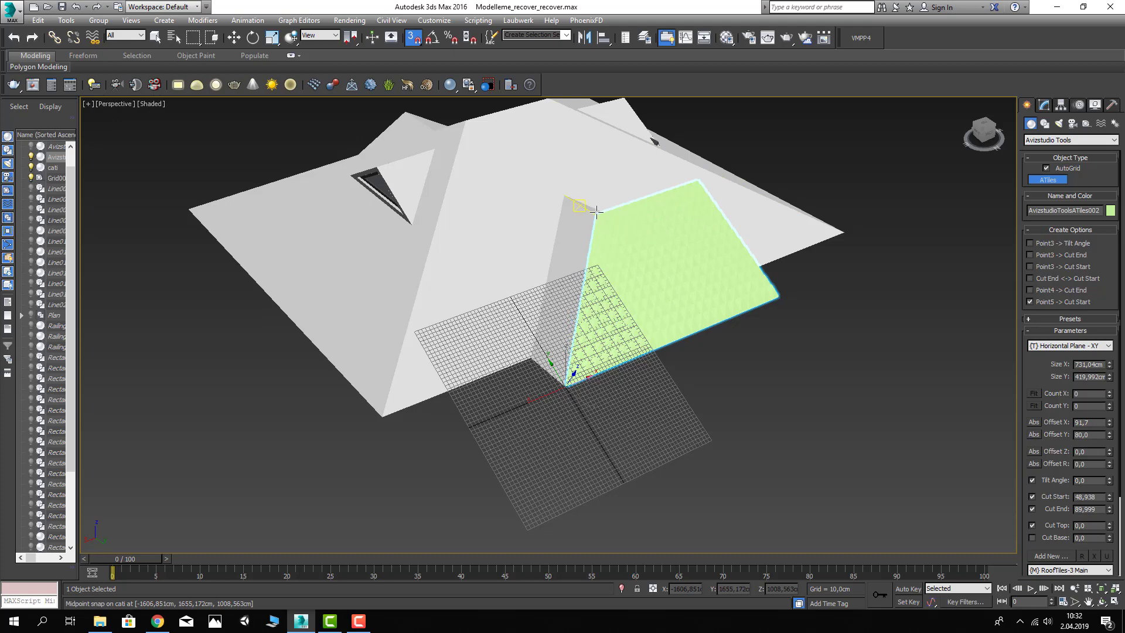
left_click(594, 212)
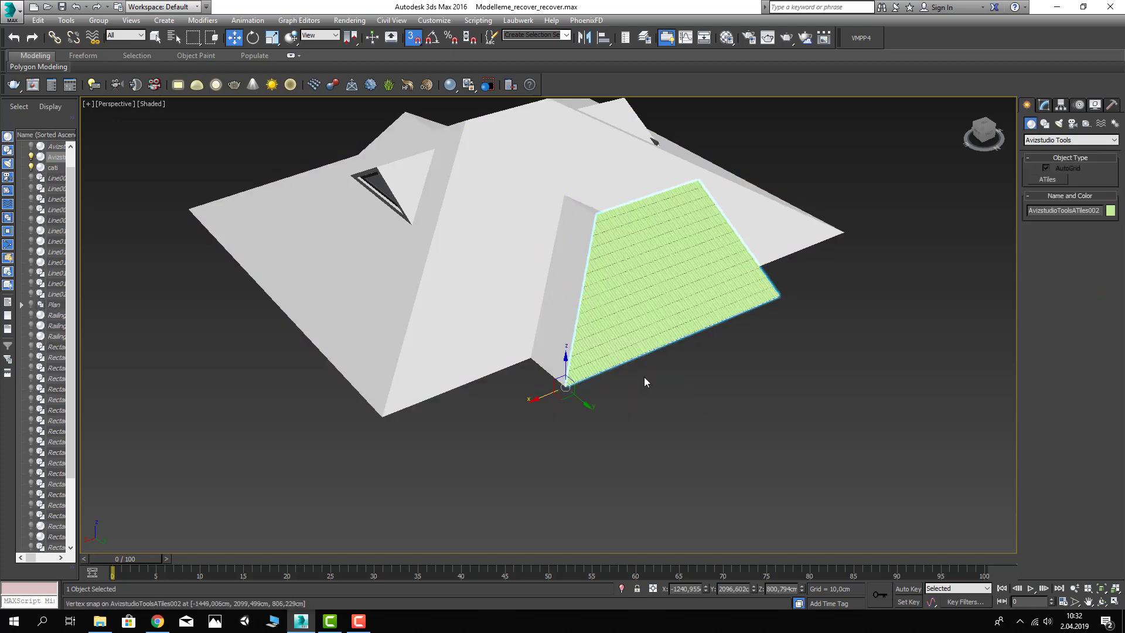
key("ctrl+z")
Step: With Point4 Cut End, create pink ATiles trimmed to the triangular porch slope
left_click(1053, 178)
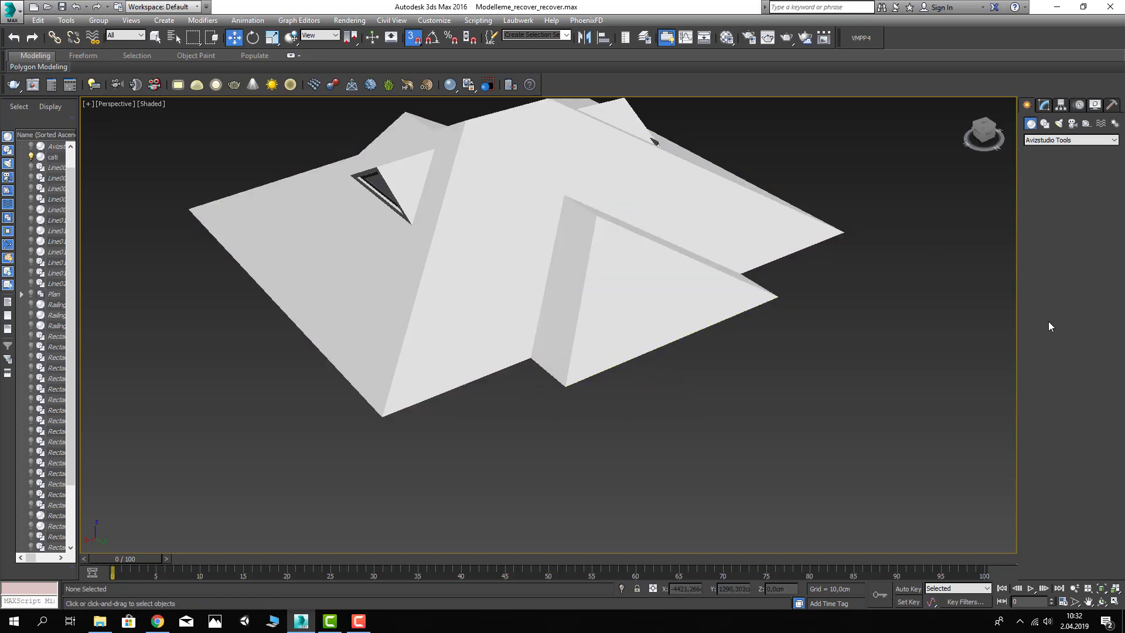
left_click(1046, 292)
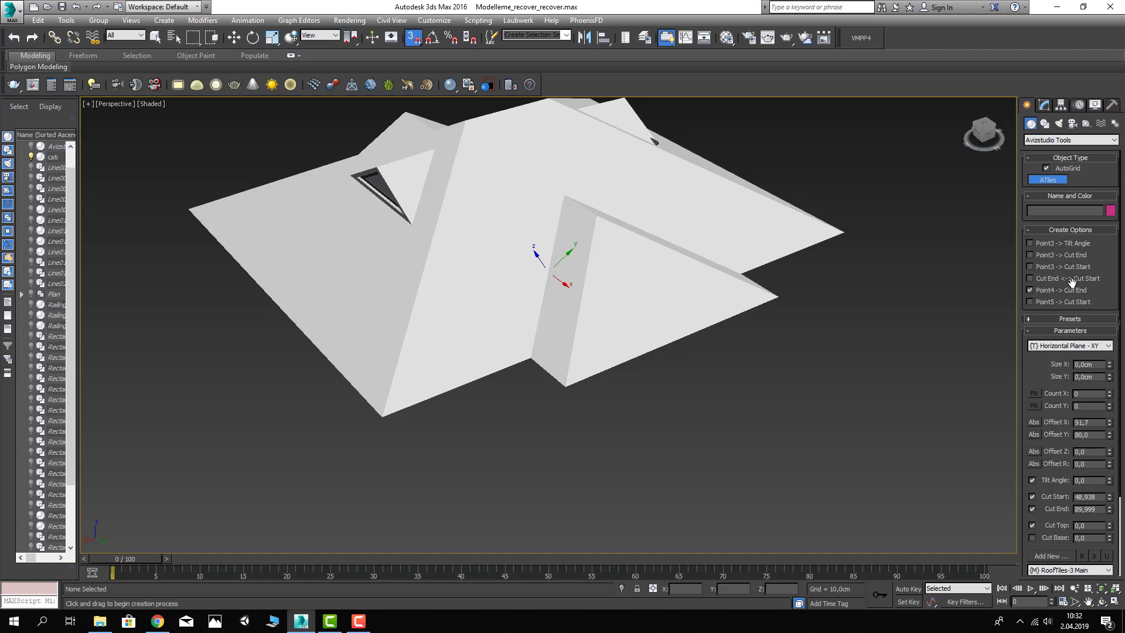
left_click_drag(565, 387, 777, 296)
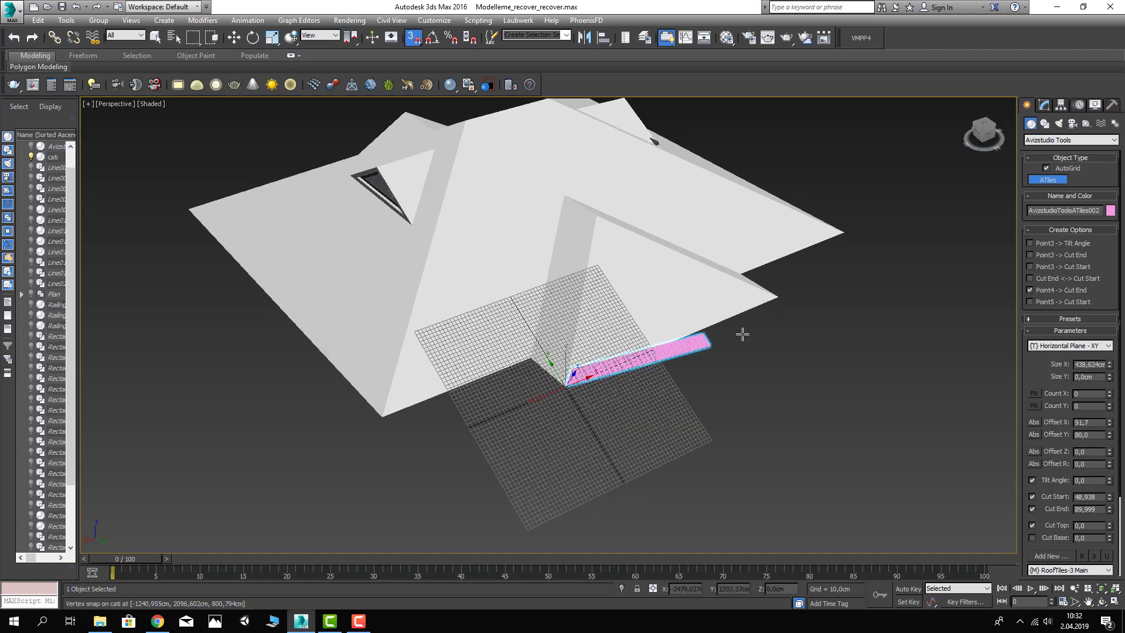
left_click(596, 216)
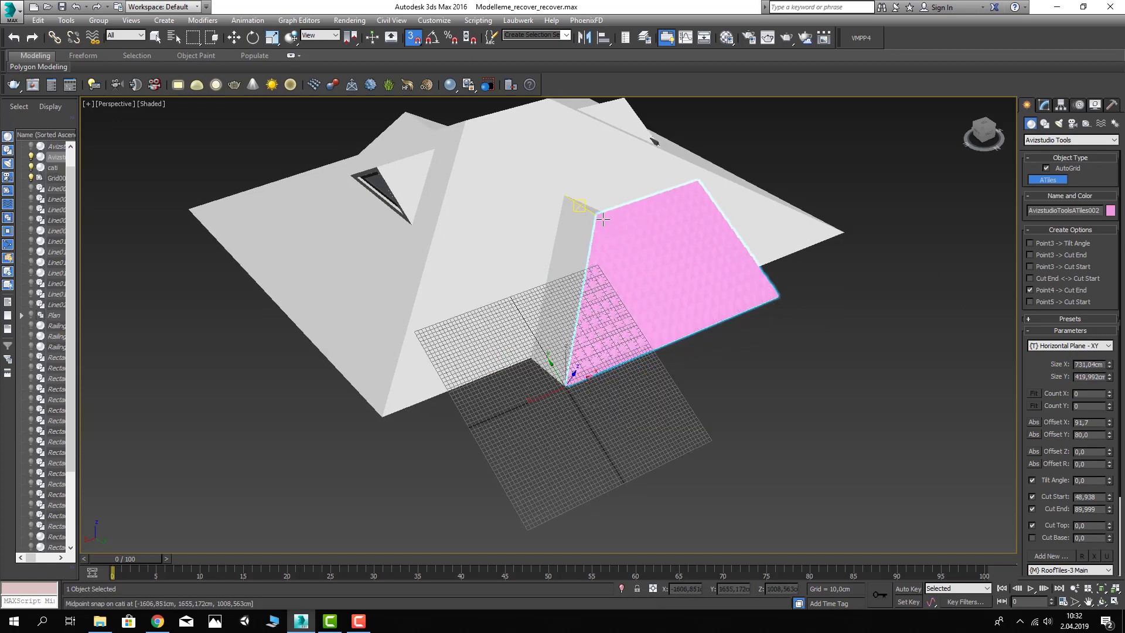
left_click(633, 282)
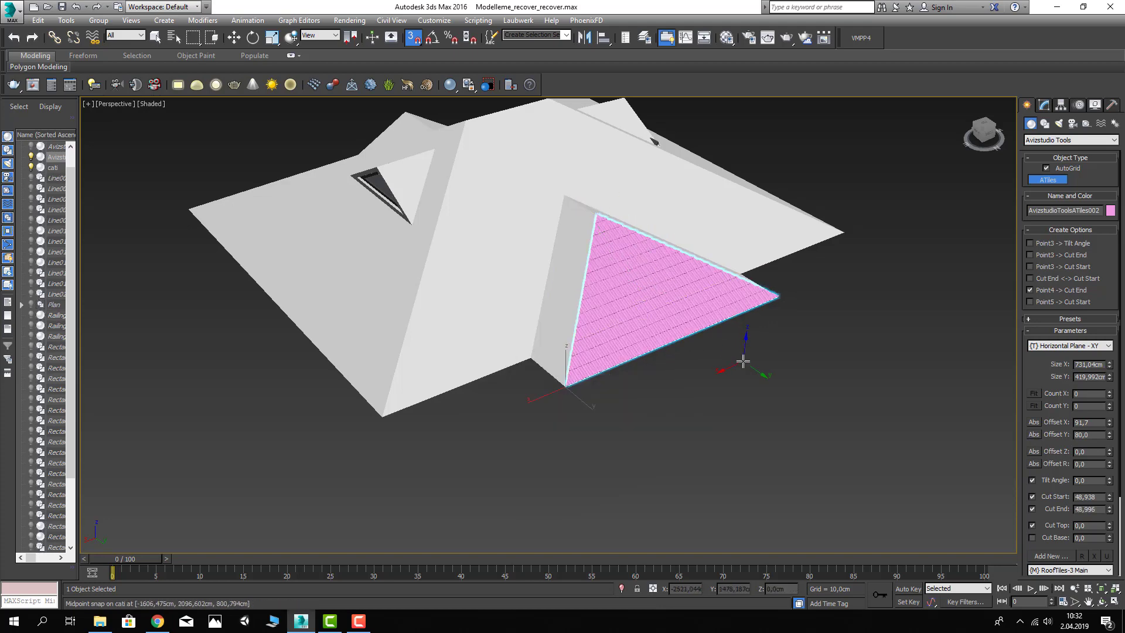
right_click(703, 323)
left_click(755, 350)
middle_click_drag(755, 350, 596, 321, "alt")
scroll(586, 314, "up", 2)
scroll(580, 311, "up", 2)
scroll(576, 309, "up", 2)
scroll(576, 309, "down", 5)
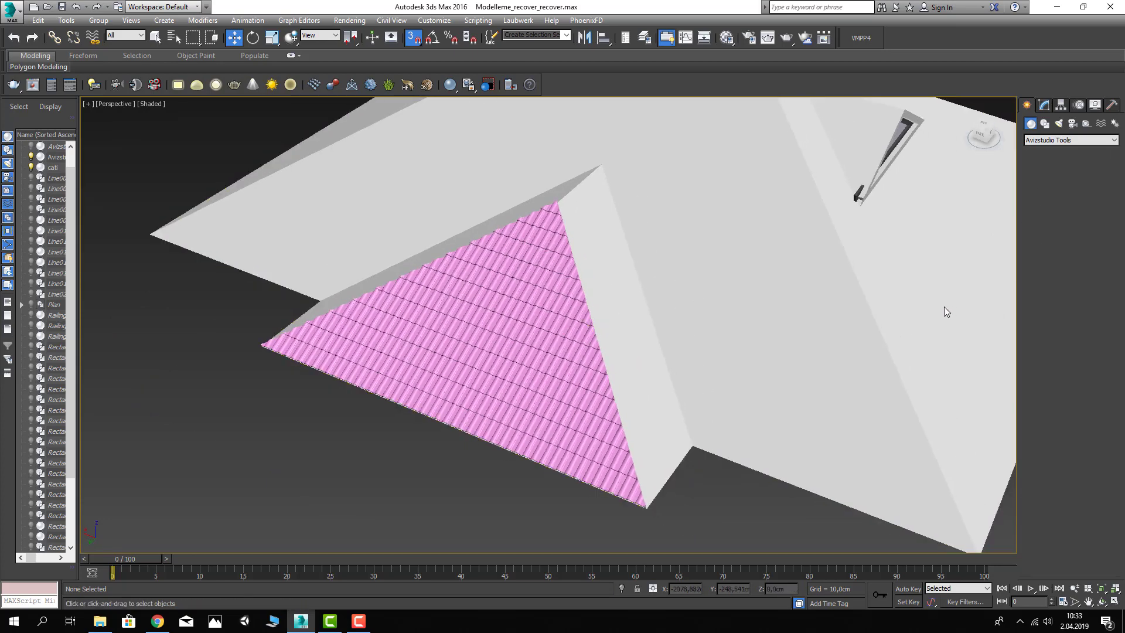
Step: Make two trial tile strips from the porch corner, cancelling both
key(";")
middle_click_drag(955, 308, 410, 445, "alt")
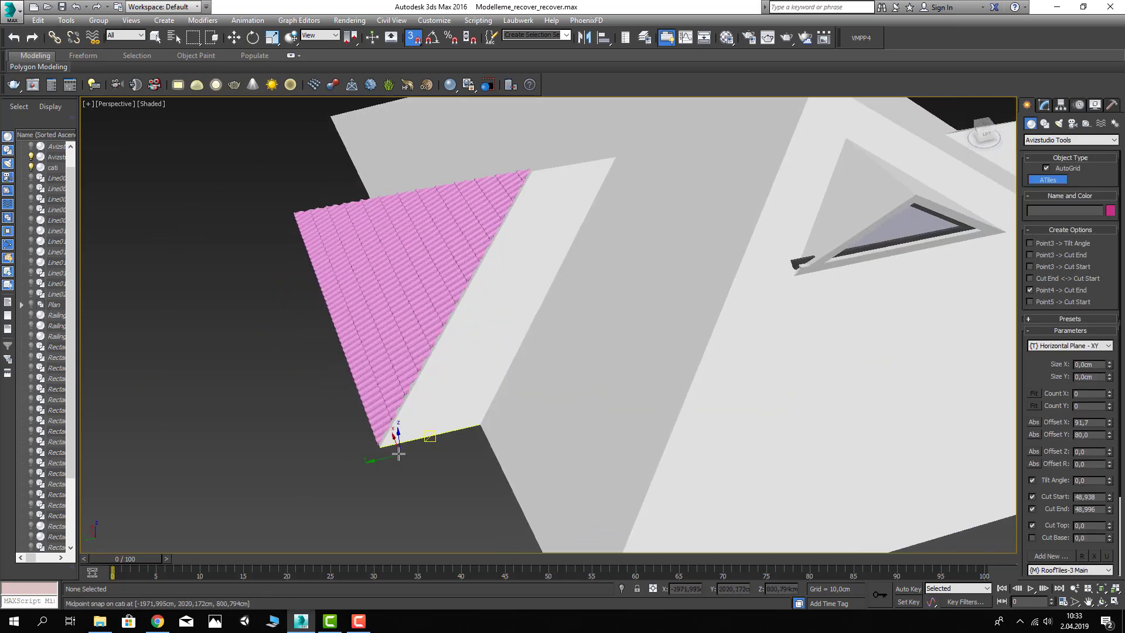
left_click_drag(381, 447, 483, 422)
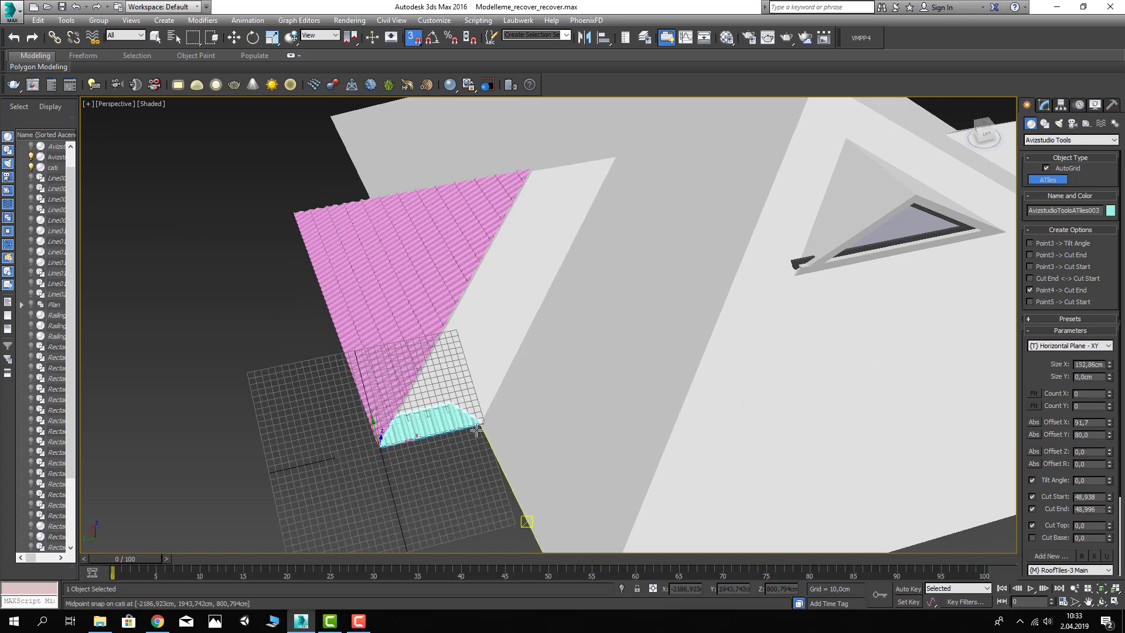
right_click(517, 230)
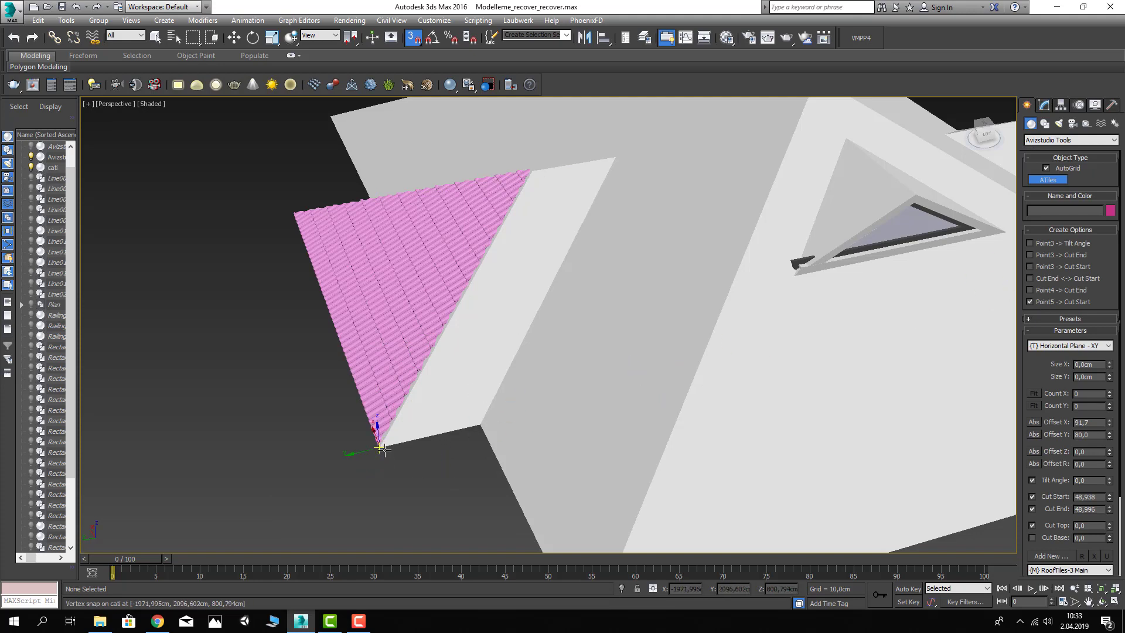
left_click_drag(381, 447, 484, 422)
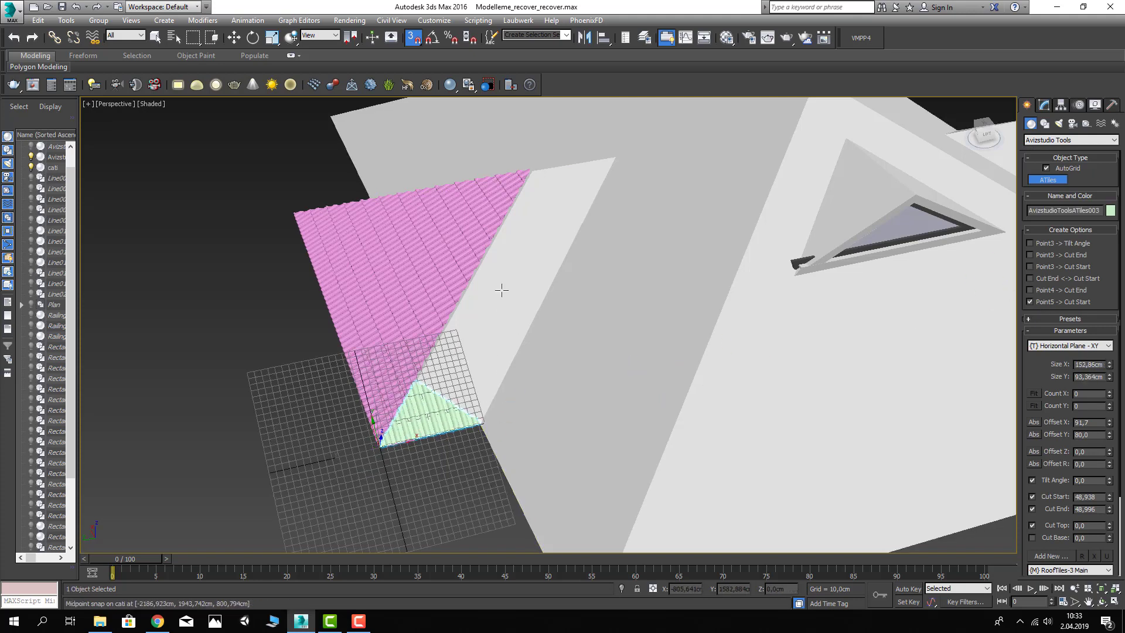
right_click(476, 265)
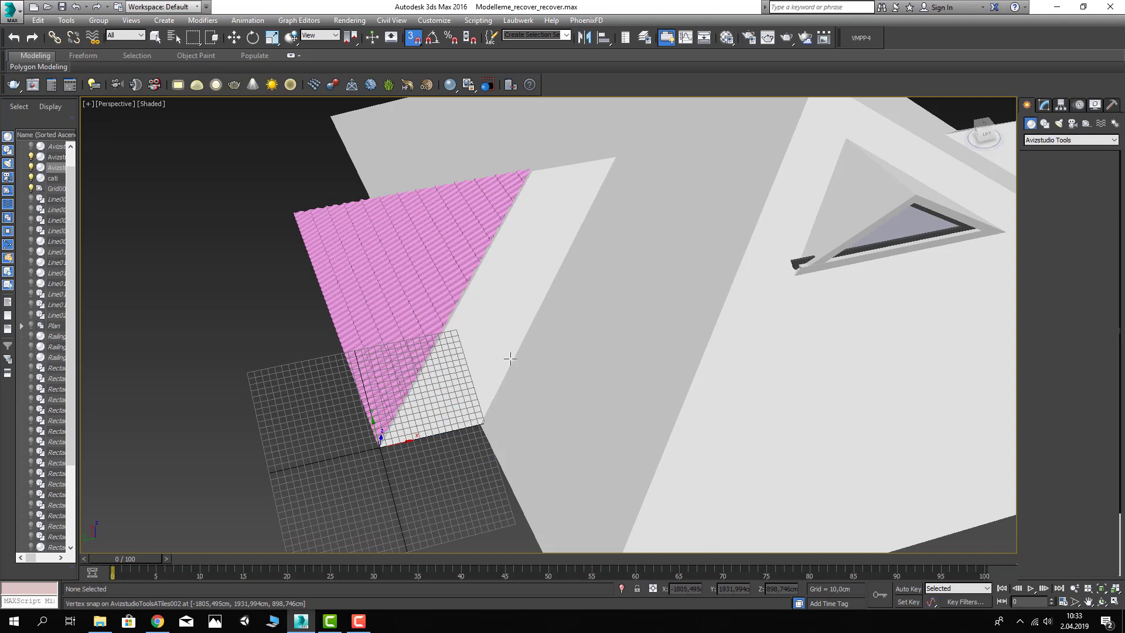
Step: Toggle the Point5 Cut Start and Cut End <-> Cut Start options, testing another strip
left_click(1030, 302)
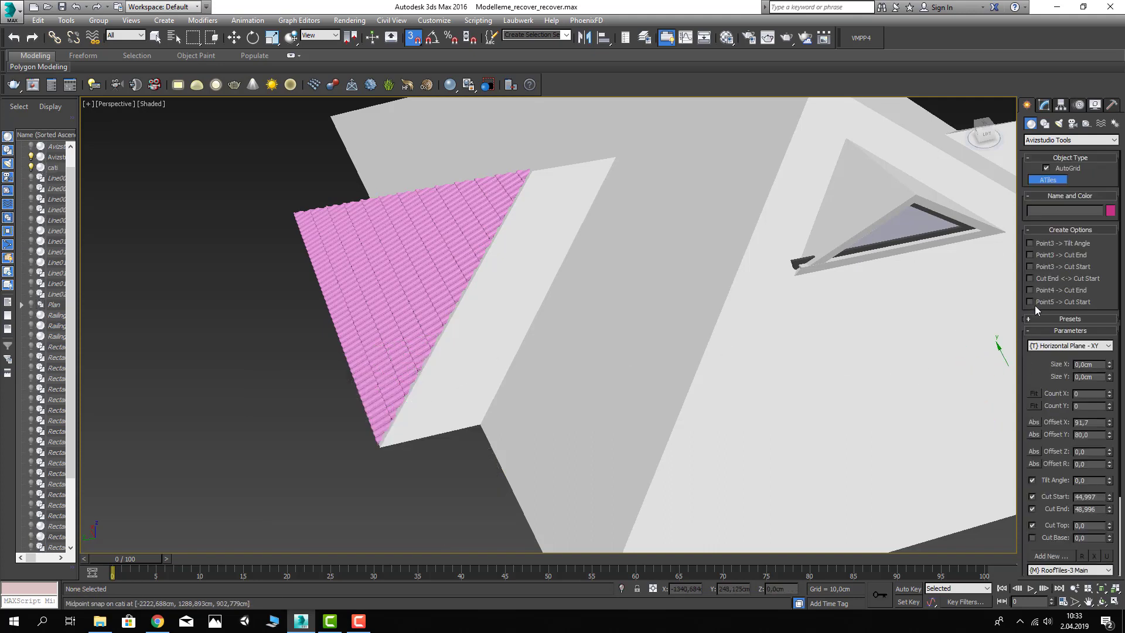
left_click(1043, 277)
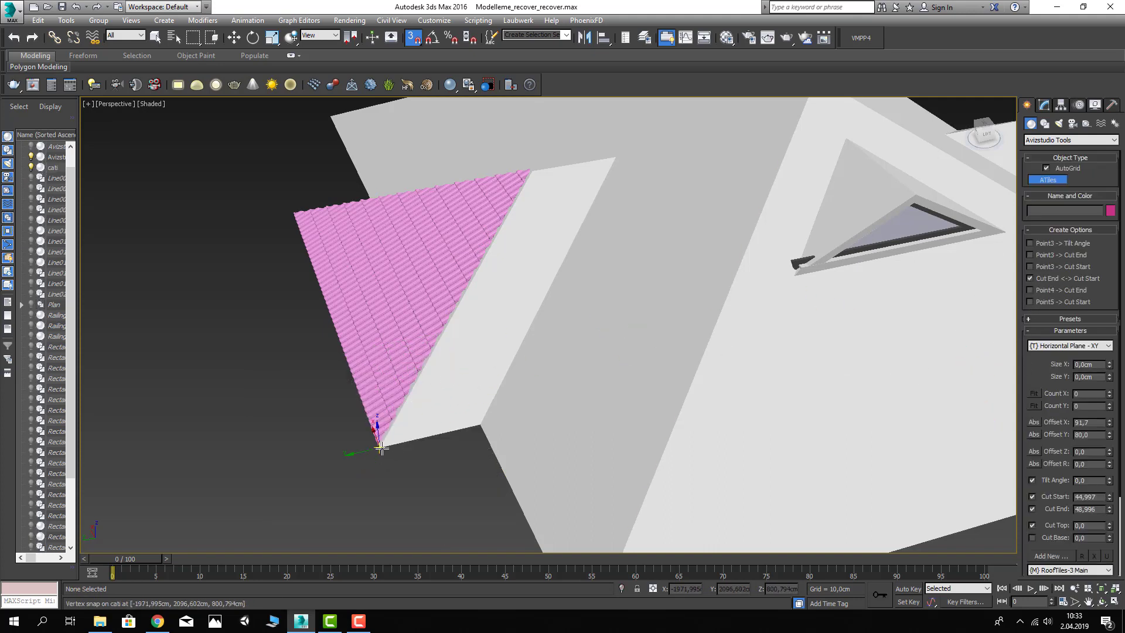
left_click_drag(381, 447, 484, 422)
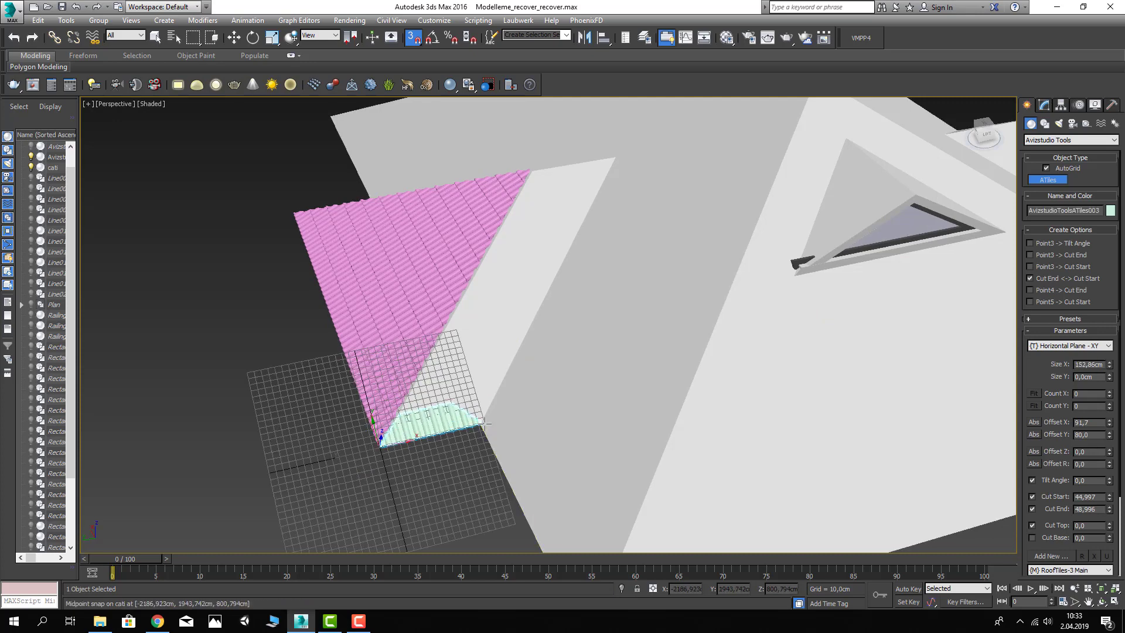
right_click(521, 198)
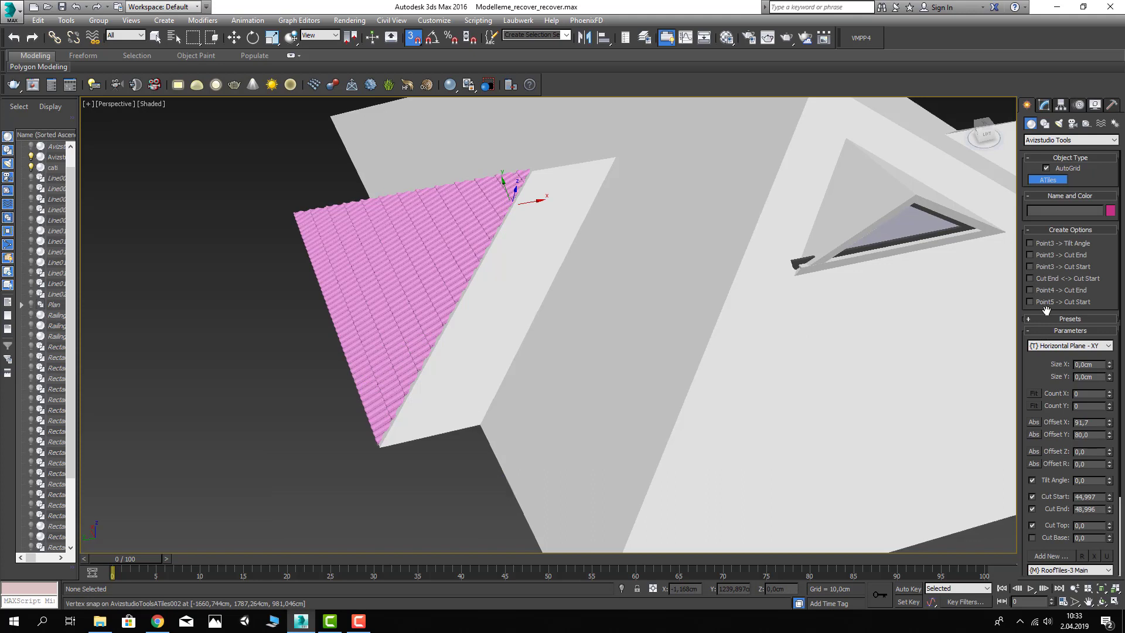
key("w")
Step: Create the cyan ATiles strip up to the ridge, cut at the pink tiles' top corner
left_click(1059, 180)
left_click_drag(382, 445, 480, 430)
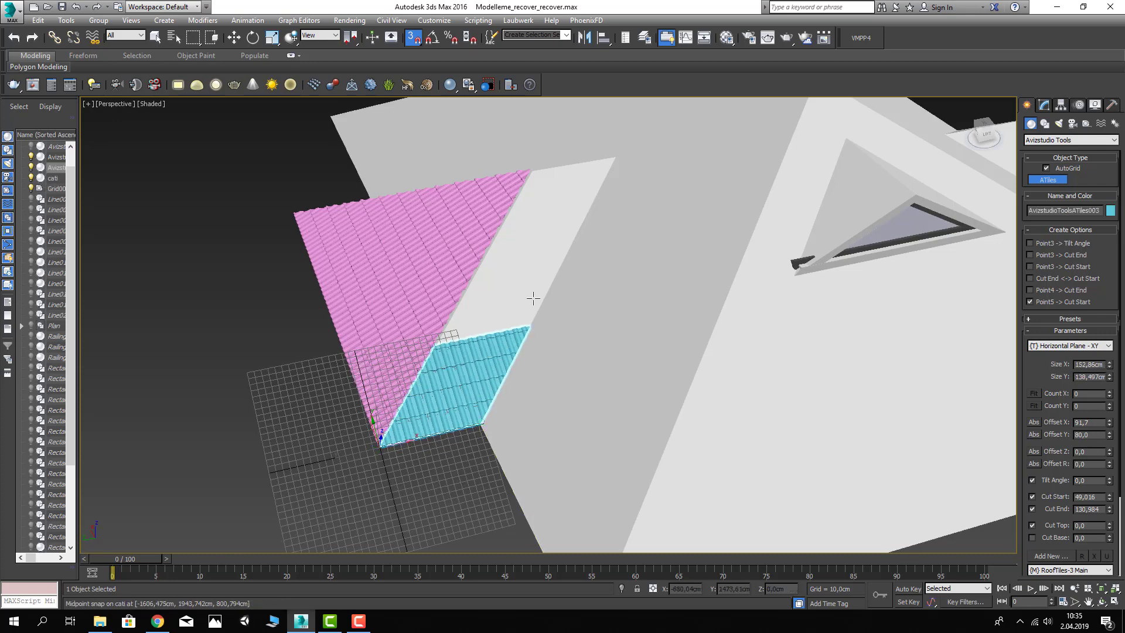
left_click(613, 155)
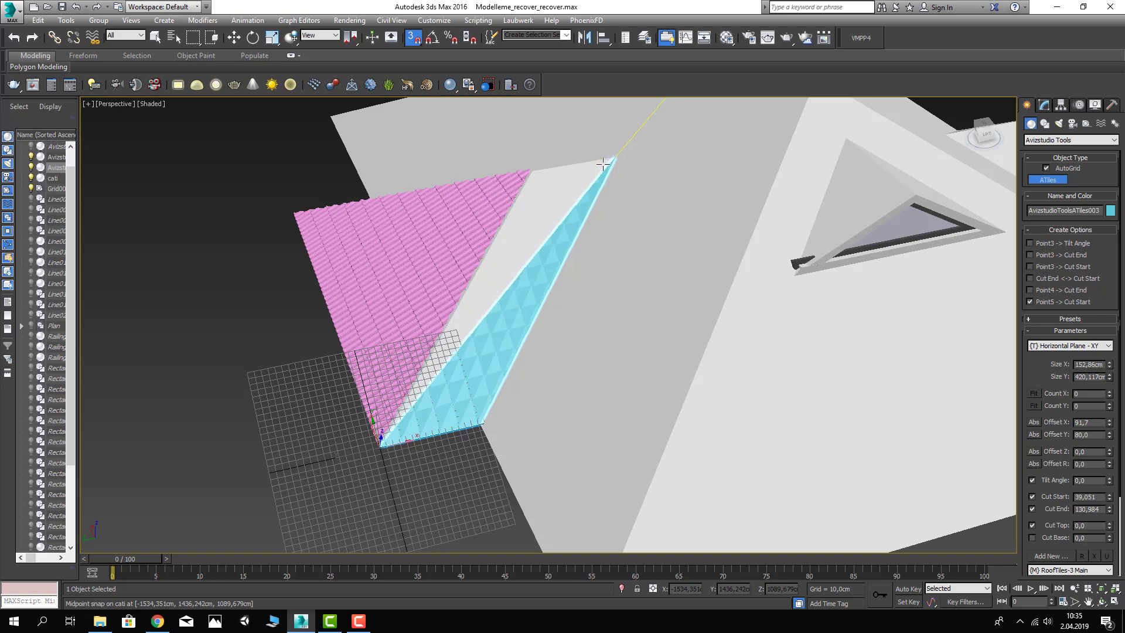
left_click(531, 172)
right_click(442, 481)
scroll(473, 475, "down", 5)
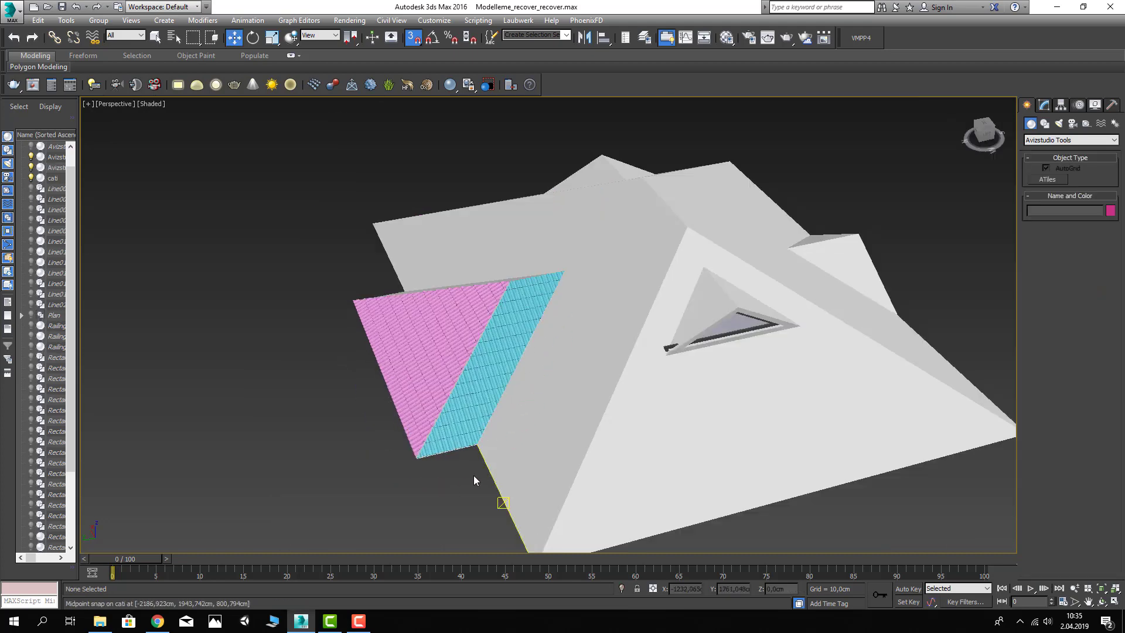
mouse_move(438, 479)
middle_mouse_down("alt")
mouse_move(550, 453)
mouse_move(565, 478)
middle_mouse_up("alt")
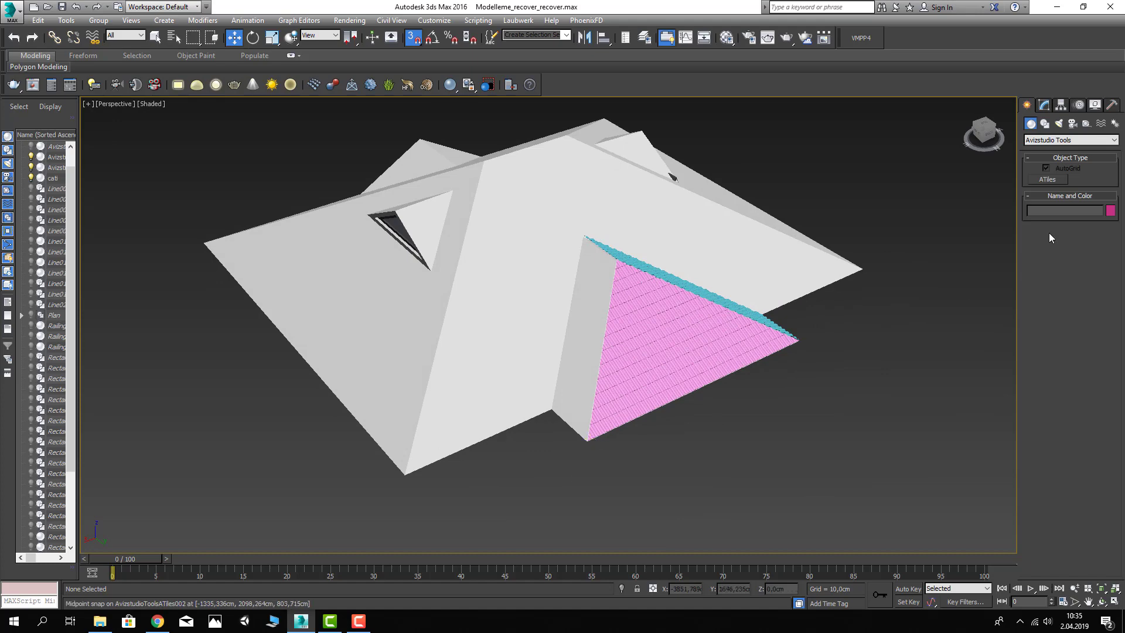
mouse_move(598, 369)
middle_mouse_down("alt")
mouse_move(649, 345)
mouse_move(596, 432)
mouse_move(623, 420)
middle_mouse_up("alt")
scroll(623, 420, "up", 2)
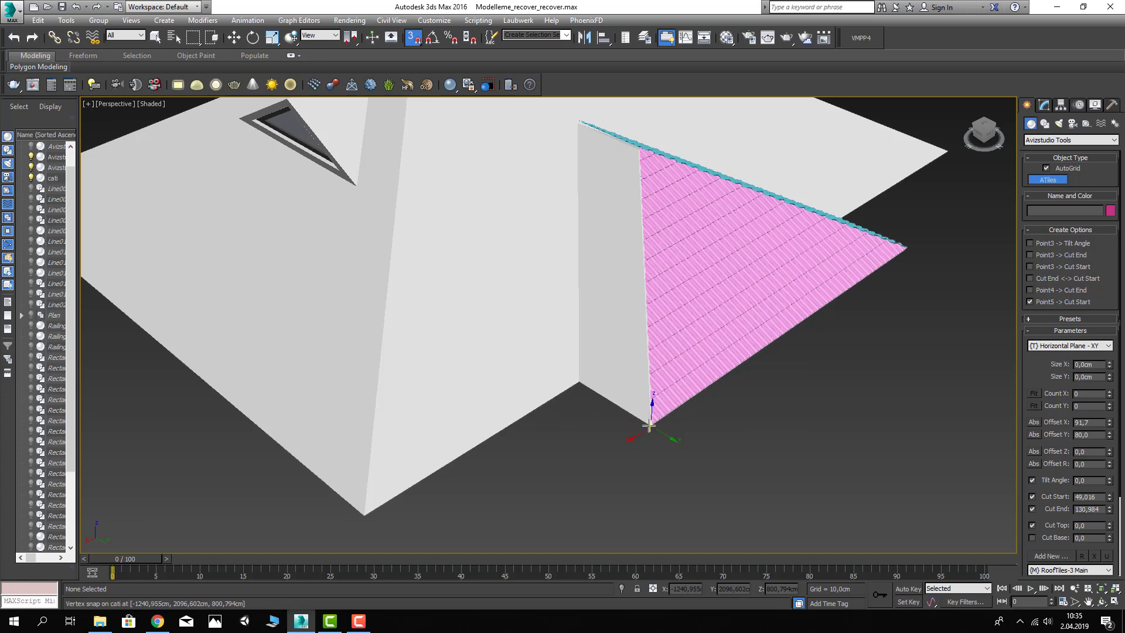
left_click(649, 425)
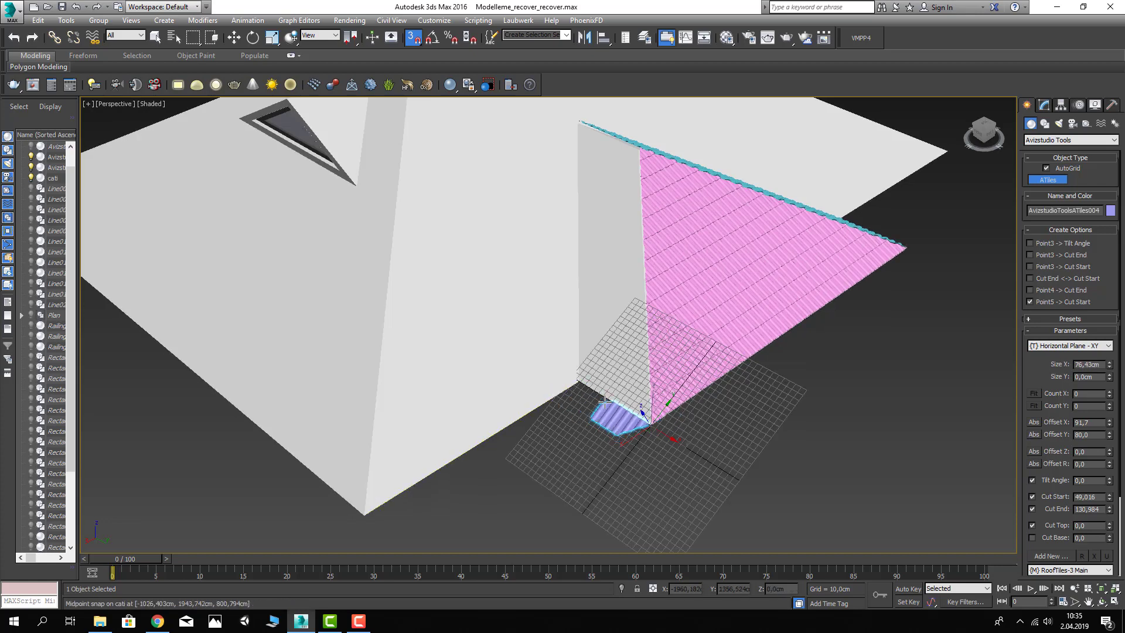
right_click(593, 393)
scroll(579, 381, "up", 5)
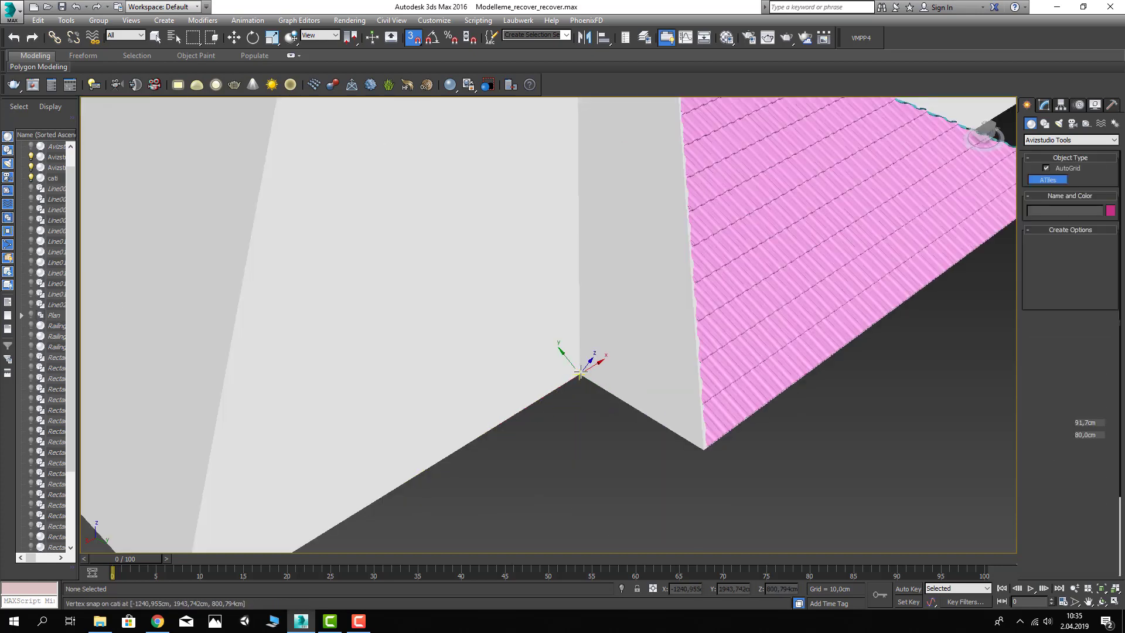
left_click(579, 375)
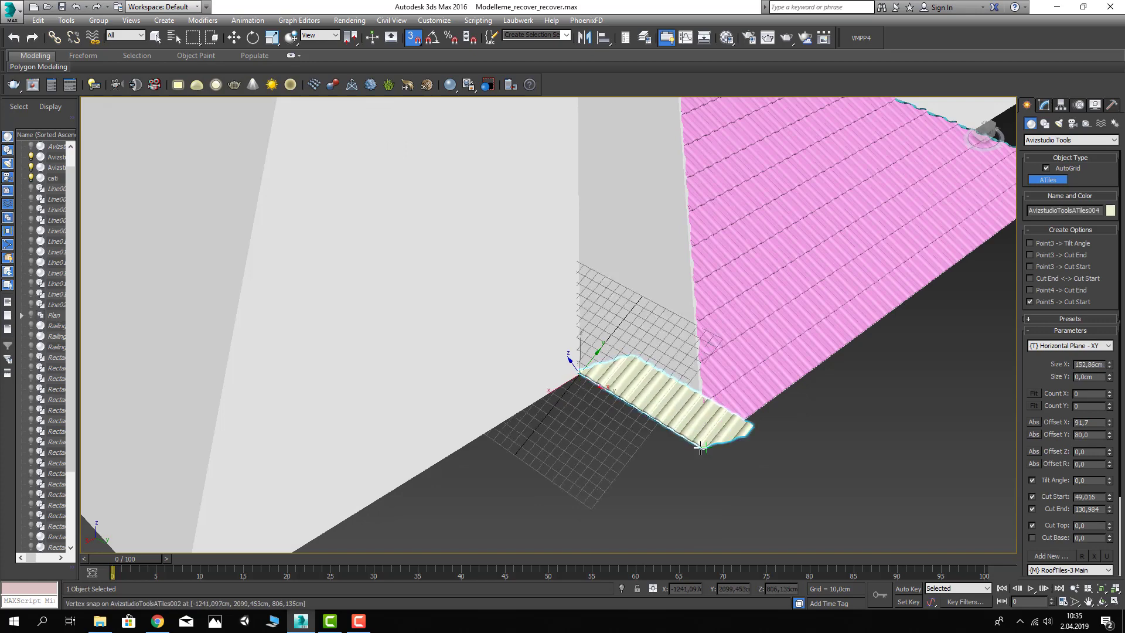
scroll(692, 439, "down", 3)
left_click(698, 449)
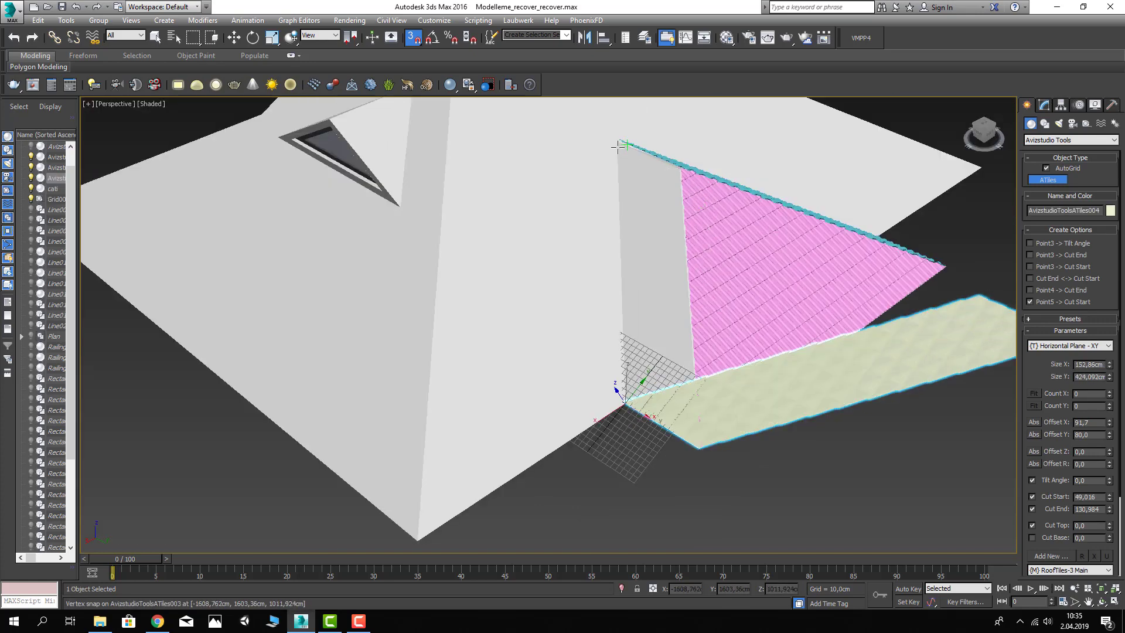
middle_click_drag(618, 143, 691, 148, "alt")
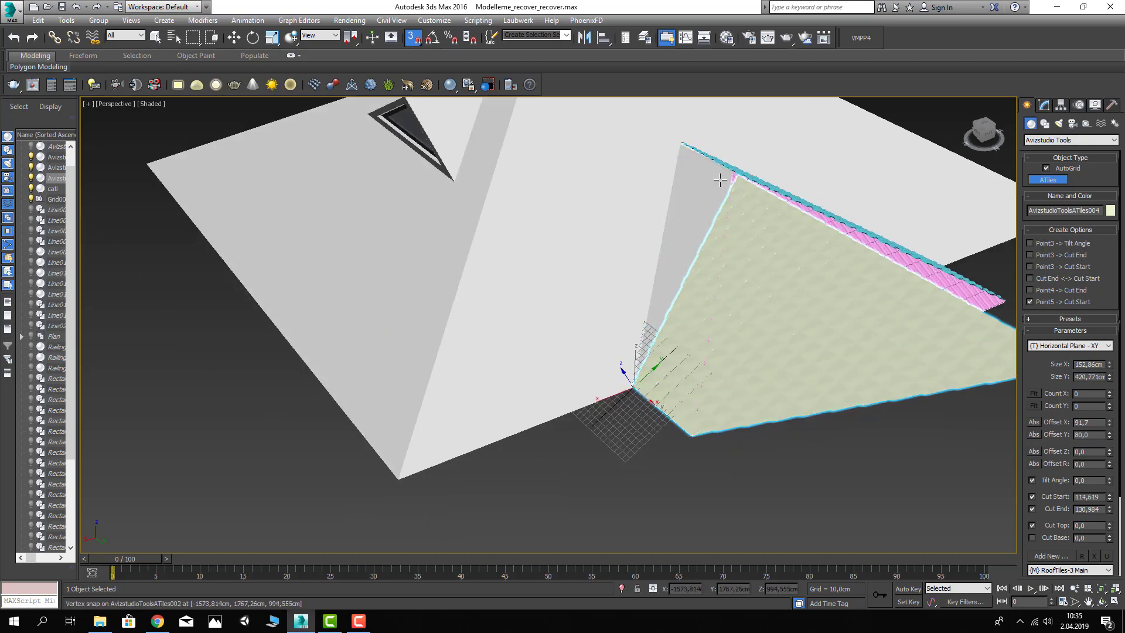
left_click(679, 150)
scroll(733, 322, "down", 3)
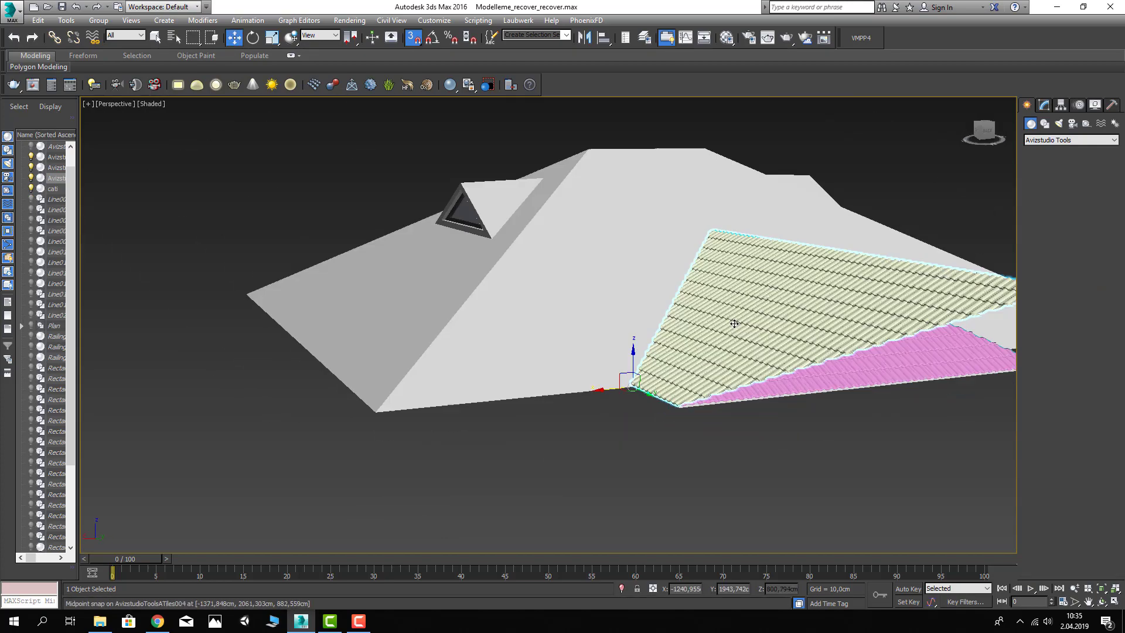
middle_click_drag(733, 322, 746, 304, "alt")
scroll(762, 355, "up", 4)
key("Delete")
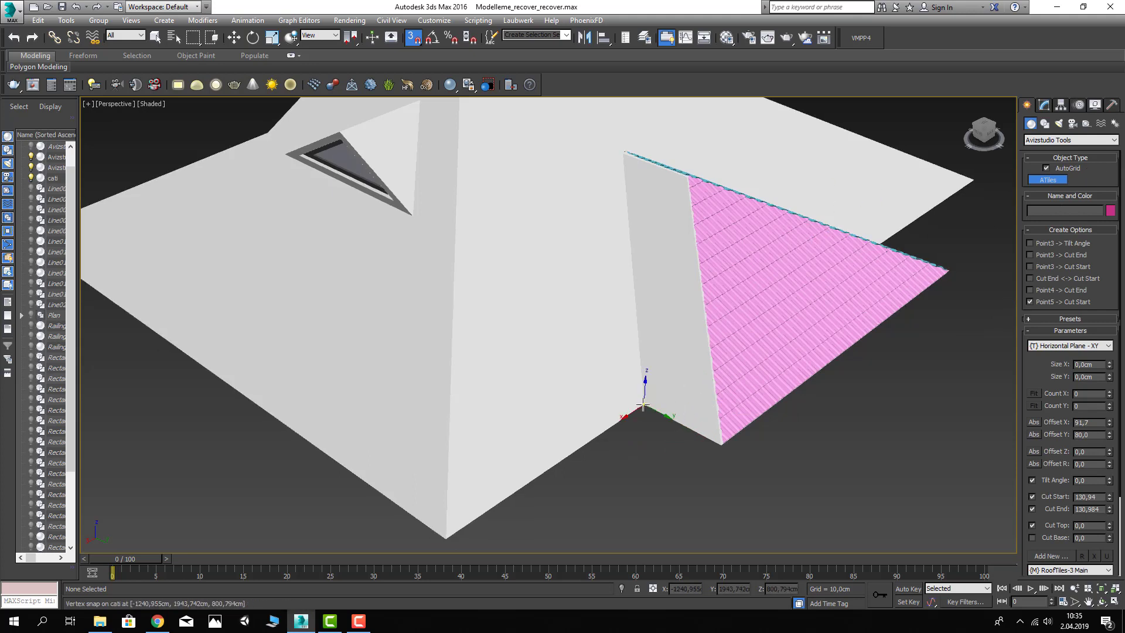
Step: Make two trial triangular tile sheets from the second face's eave corner
left_click_drag(645, 406, 675, 194)
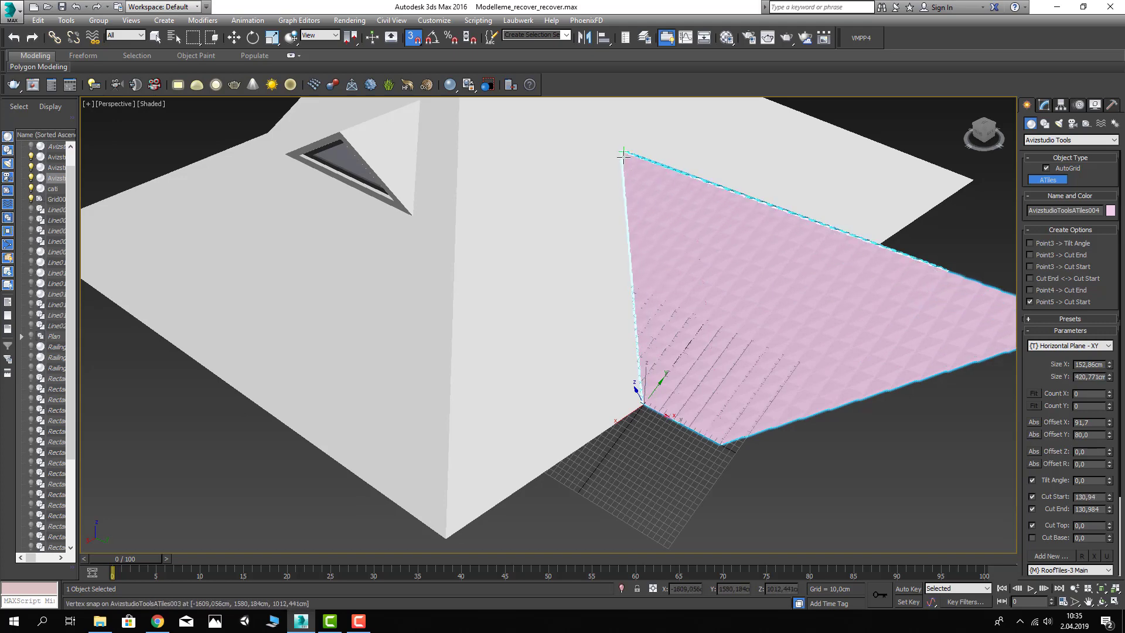
left_click(690, 184)
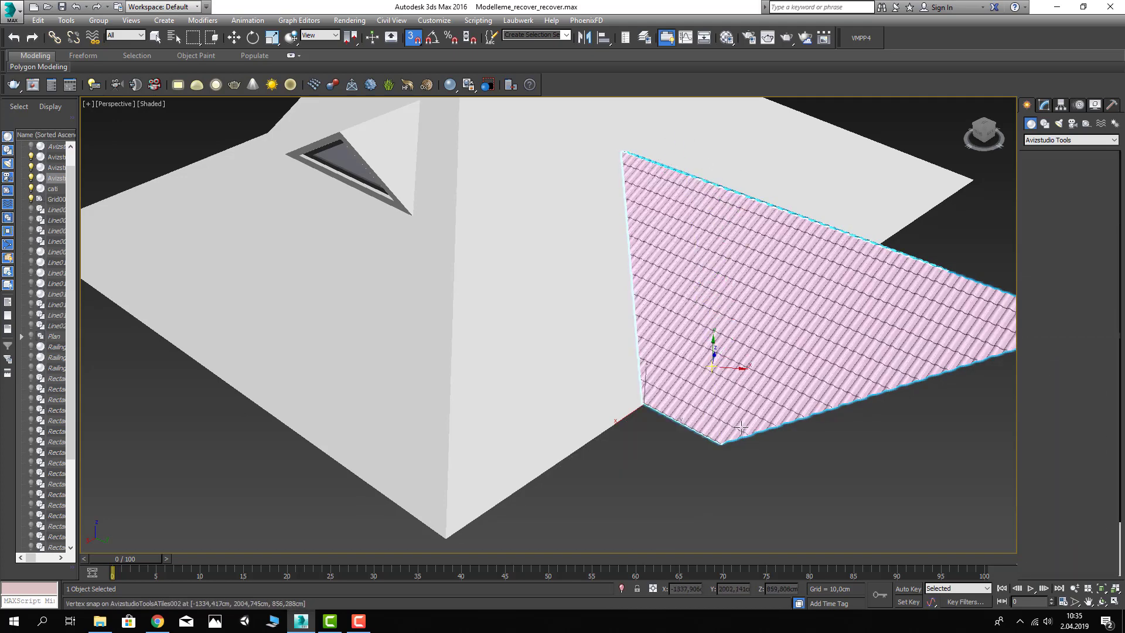
left_click(721, 443)
right_click(738, 448)
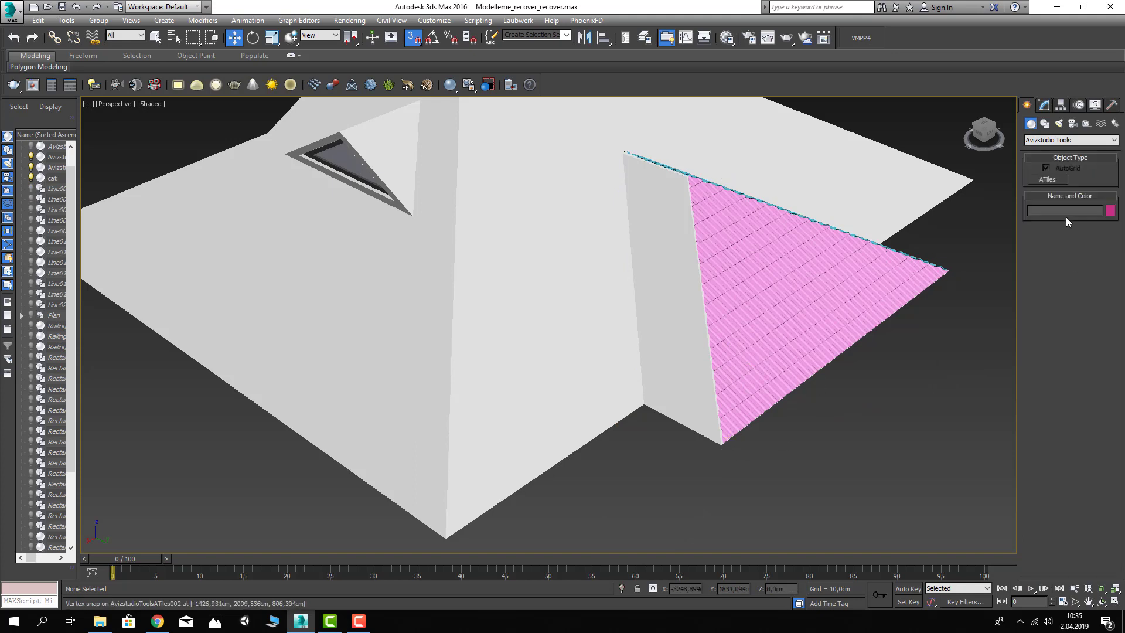
left_click(1047, 180)
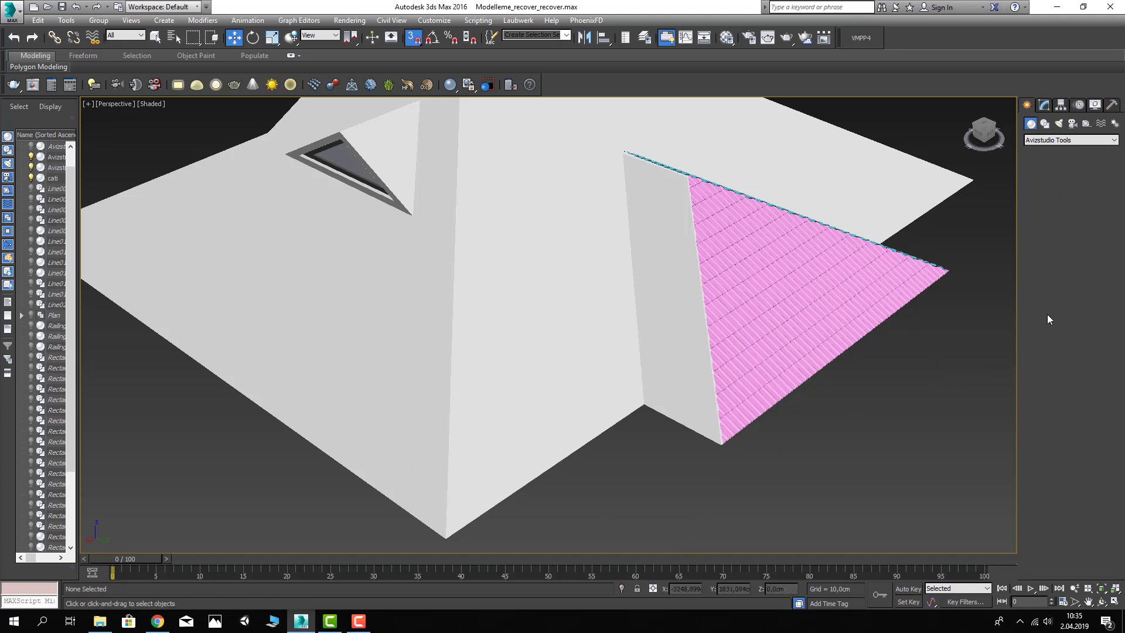
left_click(643, 404)
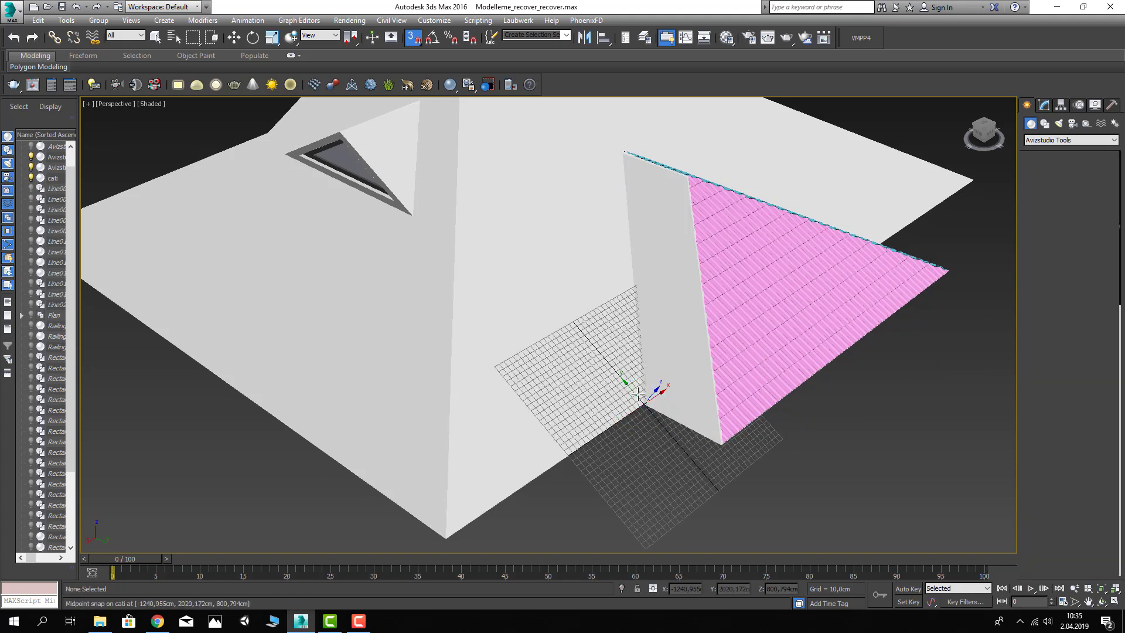
left_click_drag(650, 403, 721, 444)
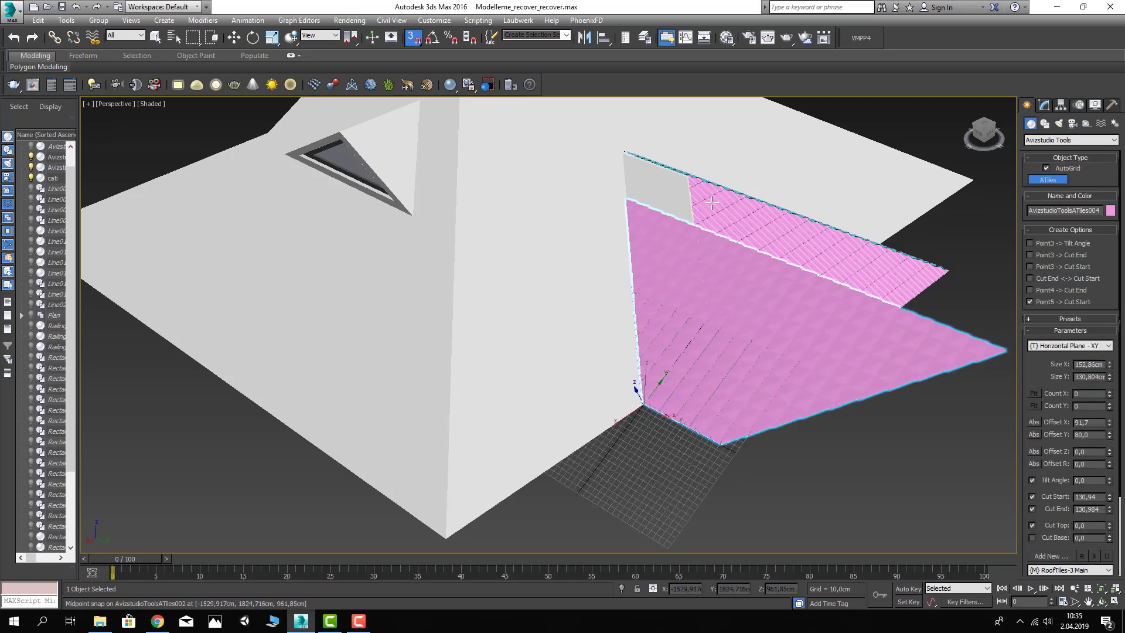
left_click(687, 185)
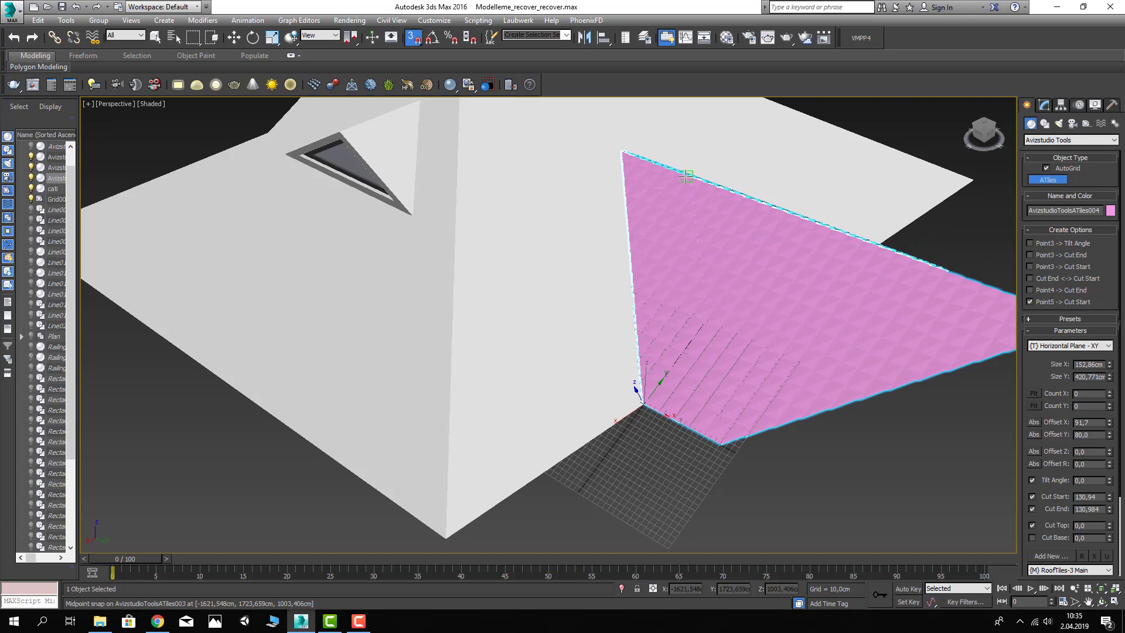
left_click(624, 153)
right_click(944, 332)
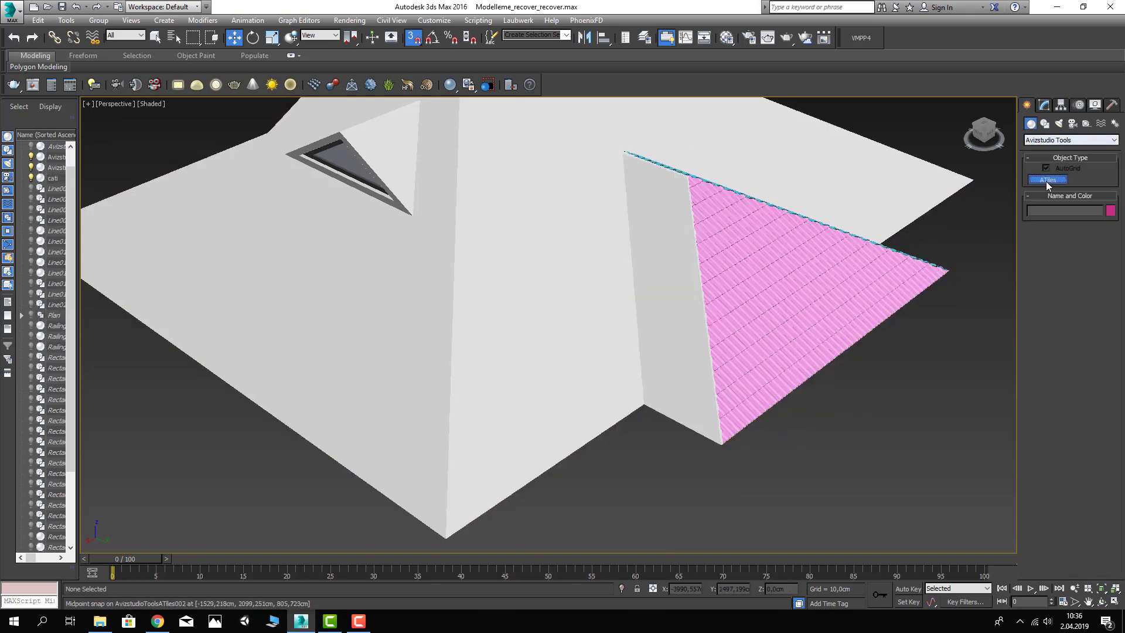
Step: Create purple ATiles on the second triangular face and orbit to check them
left_click(1048, 180)
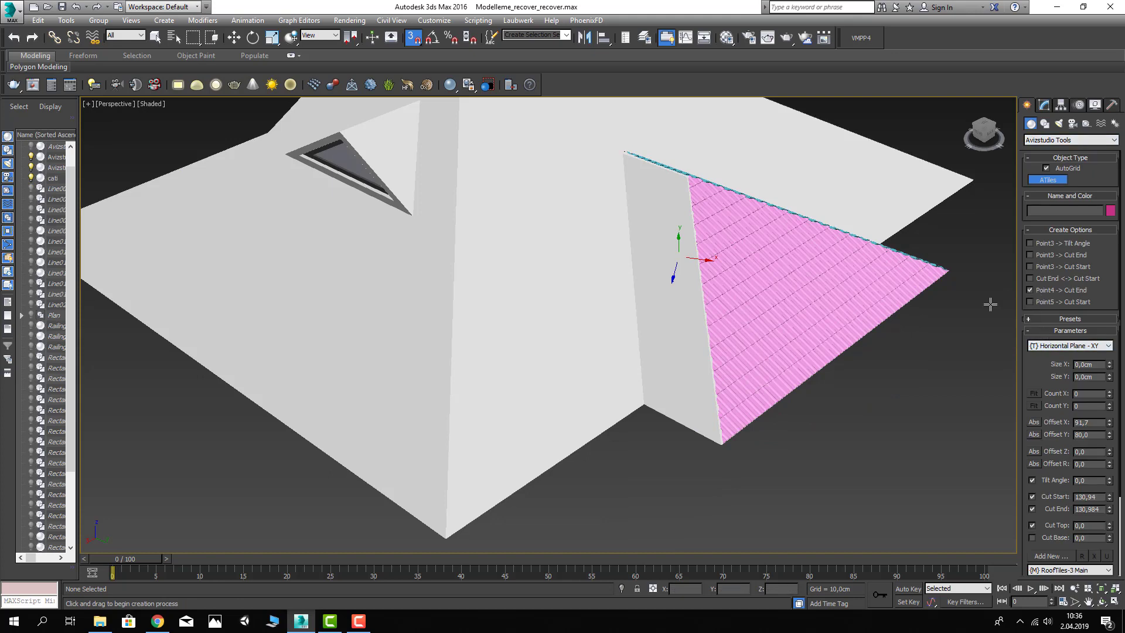
left_click_drag(645, 405, 713, 352)
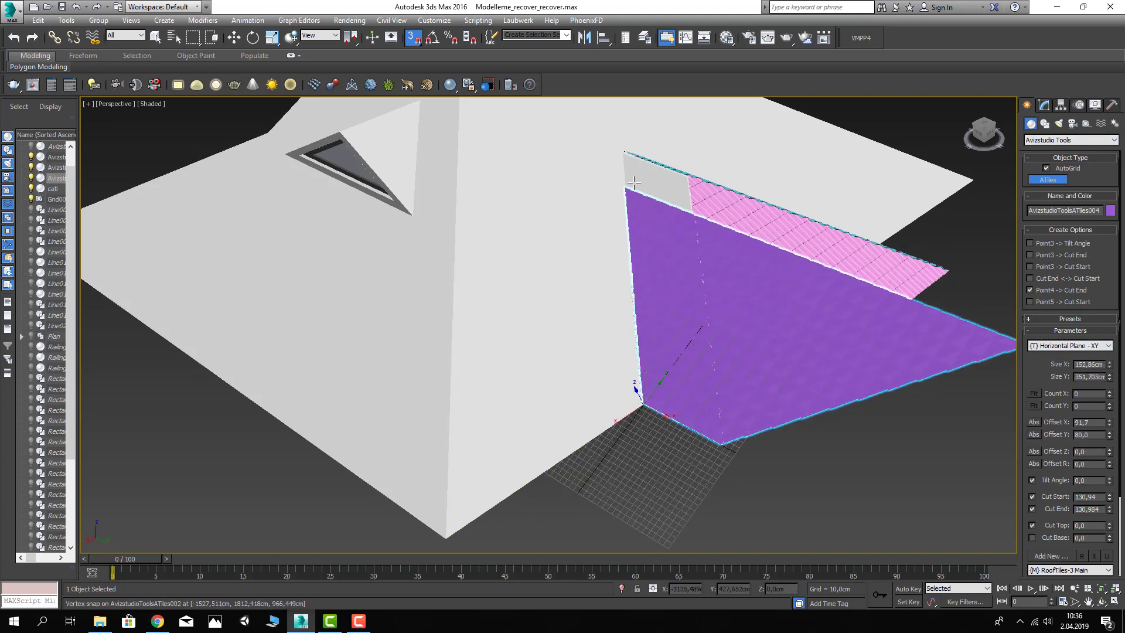
left_click(624, 153)
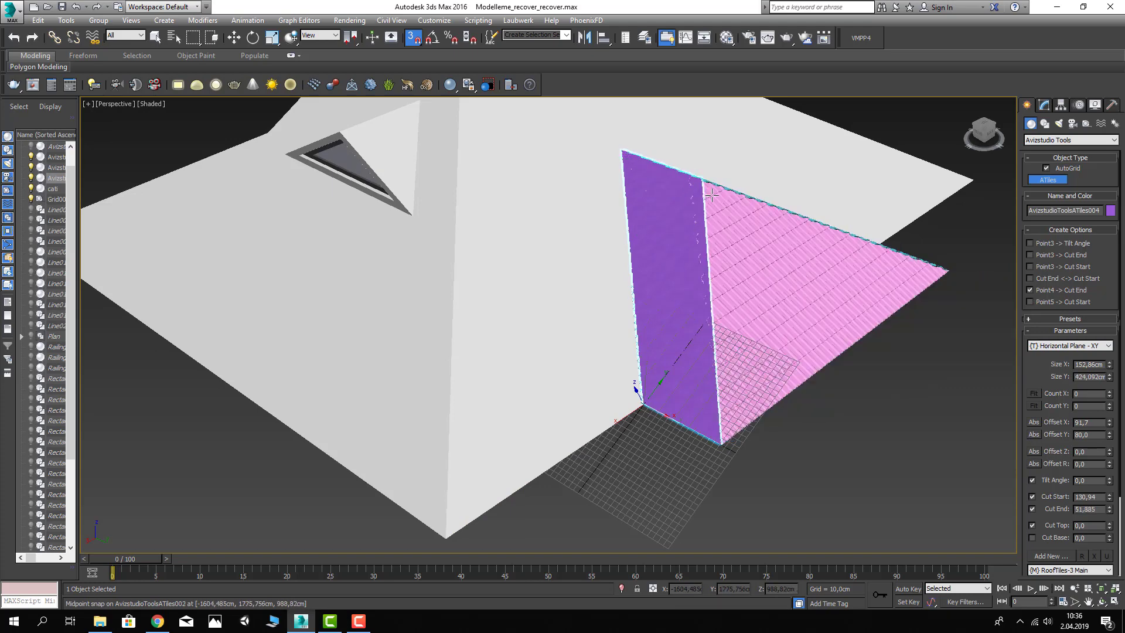
left_click(689, 175)
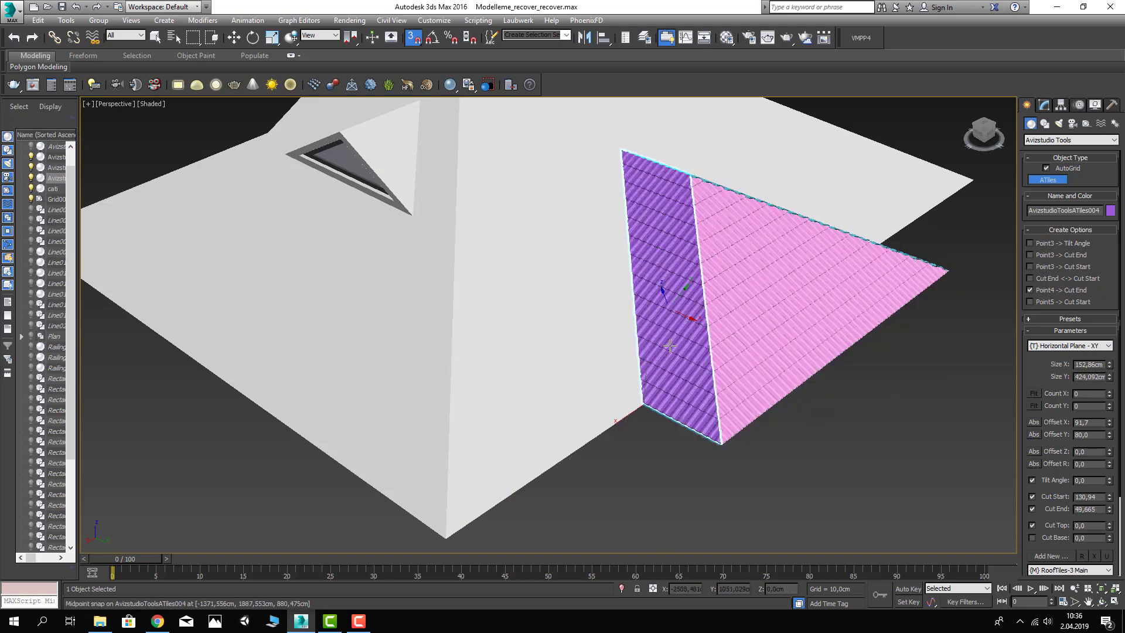
right_click(721, 451)
mouse_move(771, 449)
middle_mouse_down()
mouse_move(713, 444)
mouse_move(681, 422)
mouse_move(663, 452)
mouse_move(759, 417)
mouse_move(736, 463)
mouse_move(638, 439)
mouse_move(645, 451)
mouse_move(660, 382)
mouse_move(678, 411)
mouse_move(695, 322)
mouse_move(817, 201)
mouse_move(641, 329)
mouse_move(555, 275)
mouse_move(530, 372)
mouse_move(620, 363)
mouse_move(639, 254)
mouse_move(610, 346)
mouse_move(568, 369)
mouse_move(468, 344)
mouse_move(593, 359)
mouse_move(448, 269)
mouse_move(510, 327)
mouse_move(602, 343)
mouse_move(528, 328)
mouse_move(557, 324)
mouse_move(535, 322)
middle_mouse_up()
scroll(762, 434, "down", 3)
mouse_move(583, 385)
middle_mouse_down("alt")
mouse_move(490, 377)
mouse_move(553, 415)
mouse_move(732, 347)
middle_mouse_up("alt")
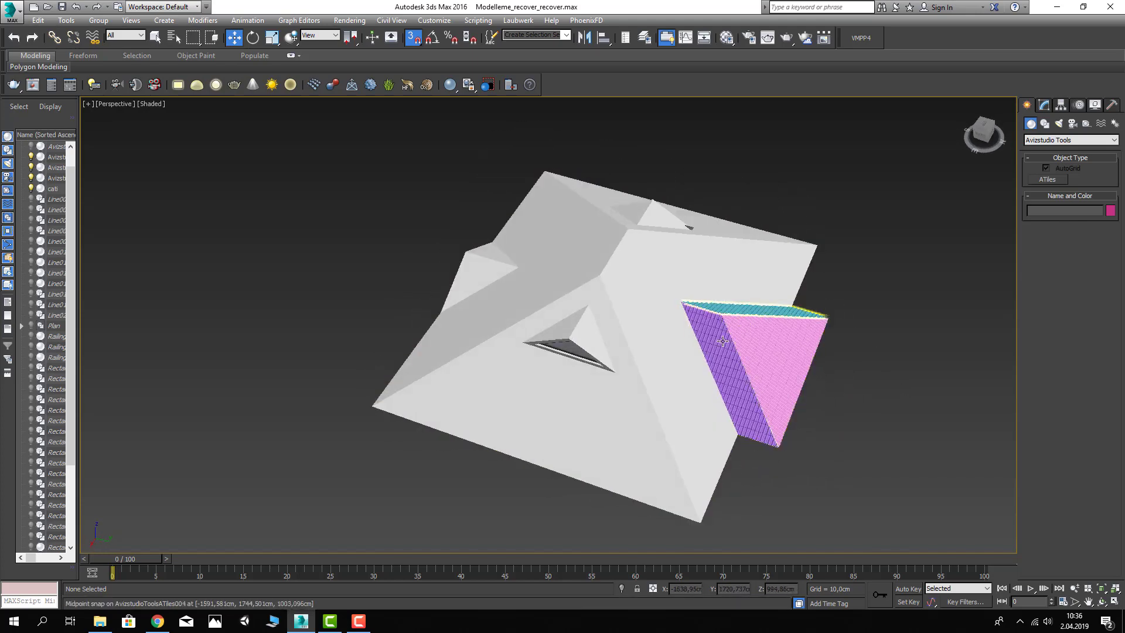
mouse_move(557, 394)
middle_mouse_down("alt")
mouse_move(634, 377)
mouse_move(497, 337)
mouse_move(432, 291)
mouse_move(495, 319)
mouse_move(502, 307)
middle_mouse_up("alt")
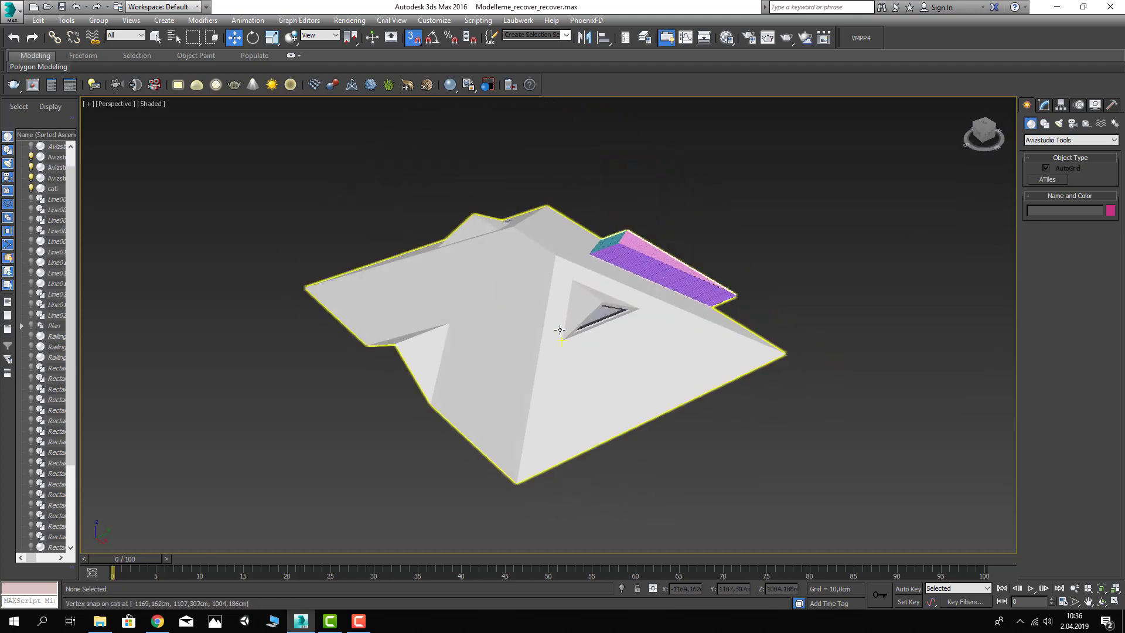
scroll(592, 293, "up", 3)
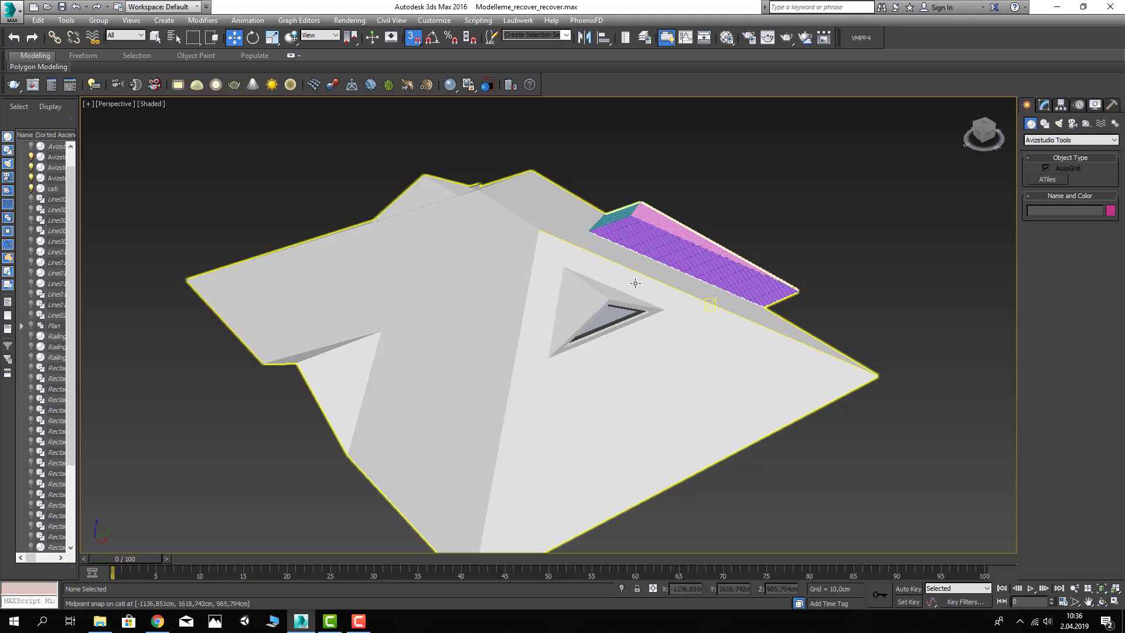
Step: Trace a closed triangular Line spline around the dormer opening
left_click(1045, 124)
left_click(1048, 189)
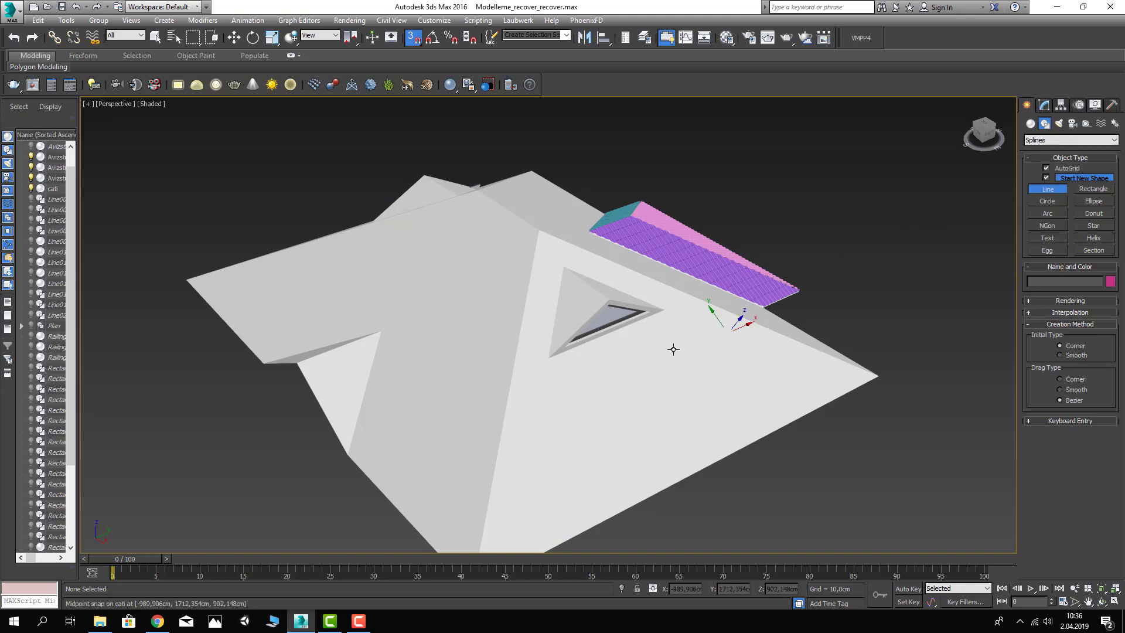
left_click(544, 359)
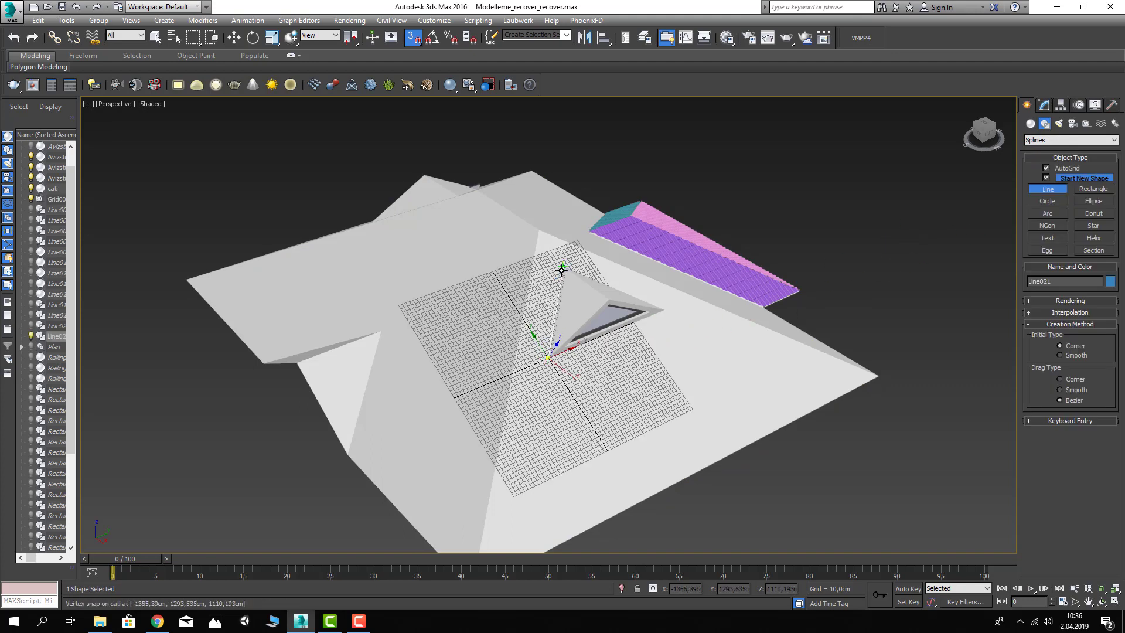
left_click(547, 362)
left_click(535, 344)
key("w")
mouse_move(804, 252)
middle_mouse_down("alt")
mouse_move(704, 271)
mouse_move(1035, 126)
middle_mouse_up("alt")
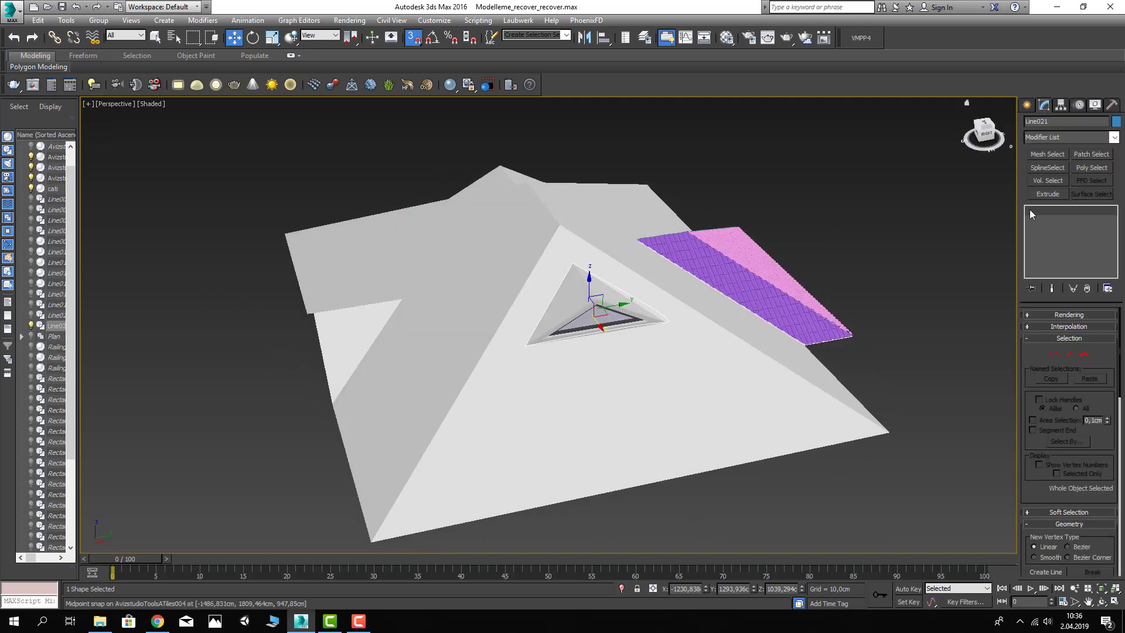
Step: Select the outline's three corner vertices at vertex level, then leave vertex editing
key("1")
left_click_drag(510, 213, 733, 406)
right_click(671, 332)
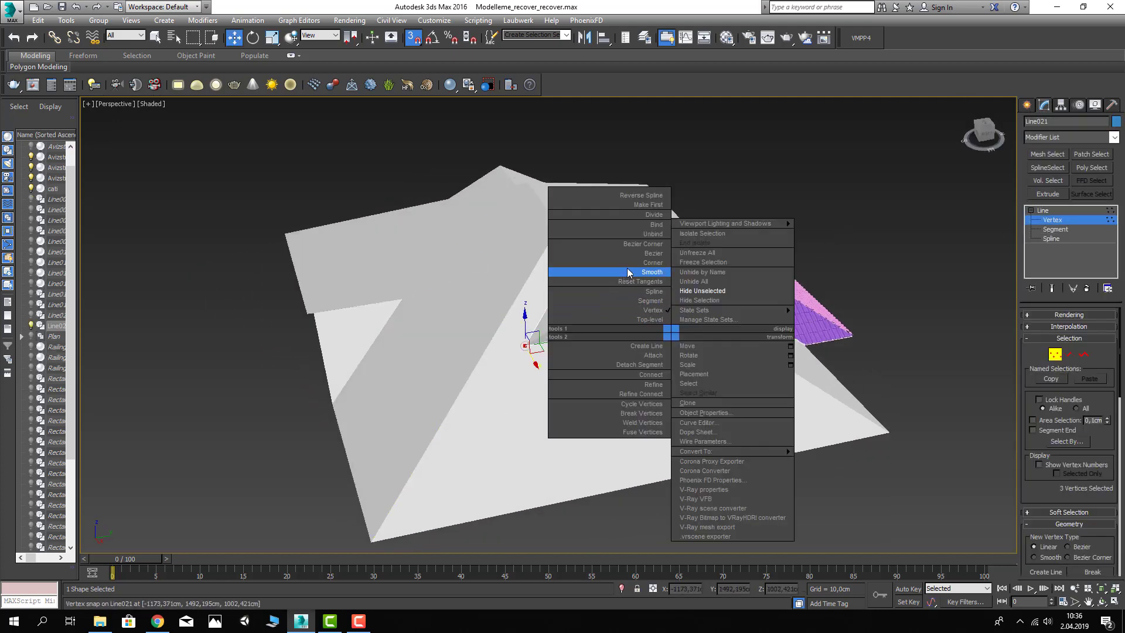
left_click(627, 271)
middle_click_drag(667, 299, 821, 263, "alt")
left_click(1046, 218)
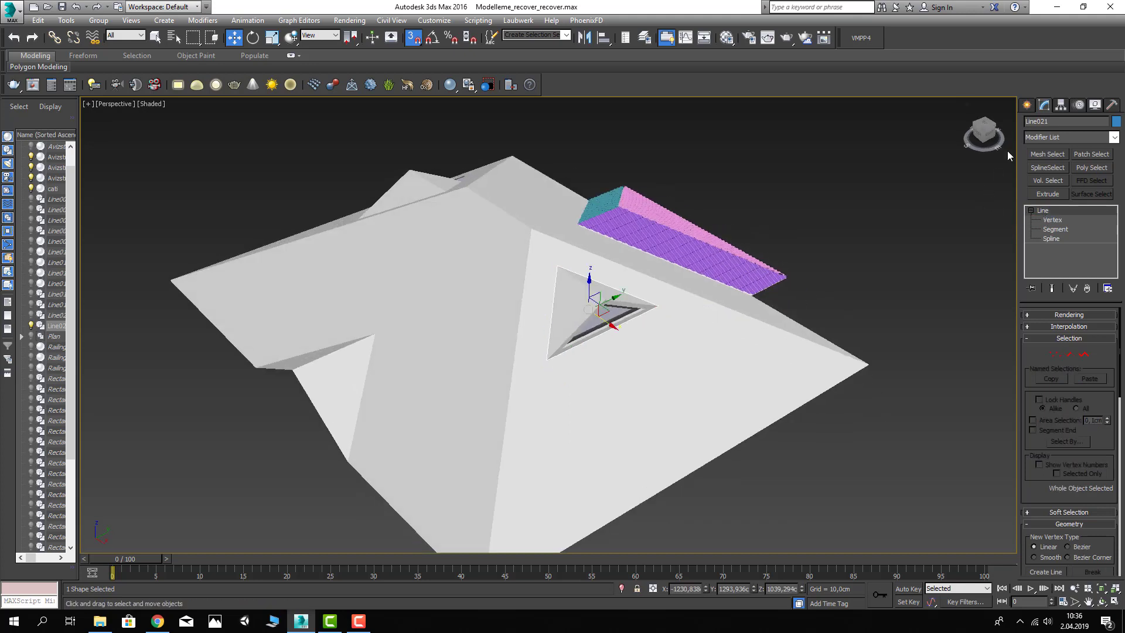
Step: Return to Avizstudio Tools and start a new ATiles object
left_click(1027, 104)
left_click(1031, 123)
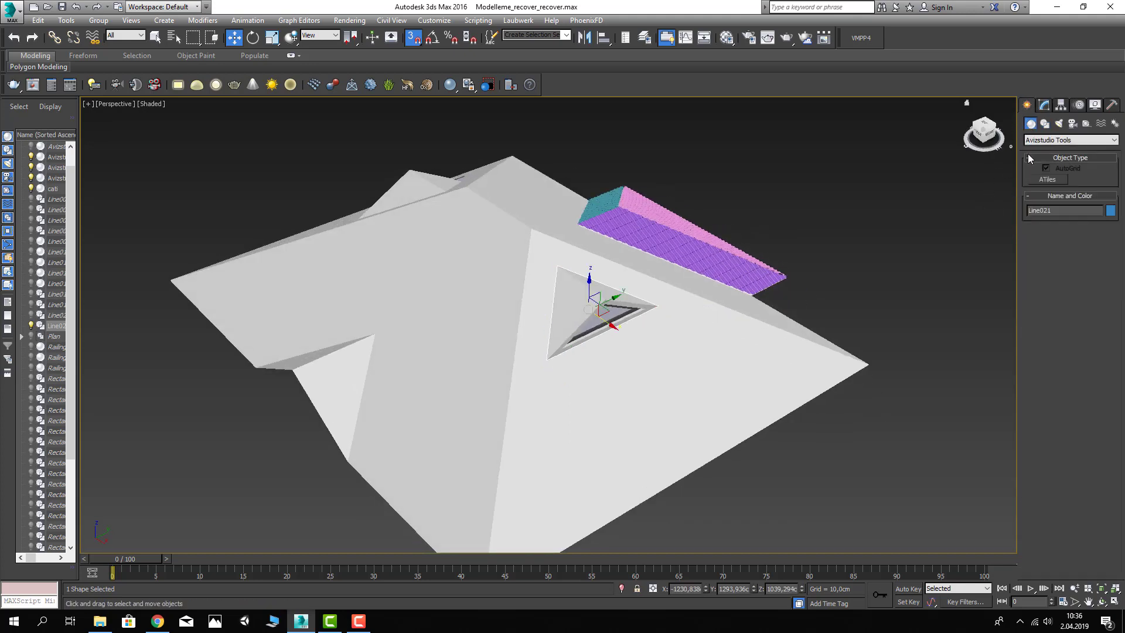
left_click(1041, 178)
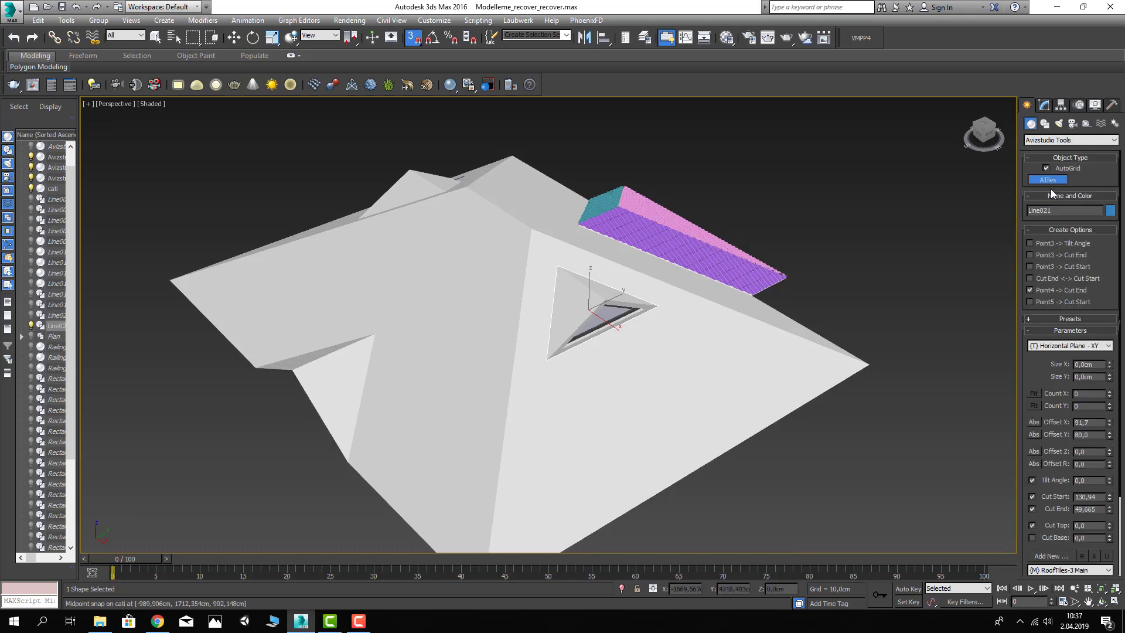
Step: Draw a trial blue tile sheet across the front roof slope, then cancel it
scroll(847, 357, "down", 1)
scroll(706, 429, "down", 2)
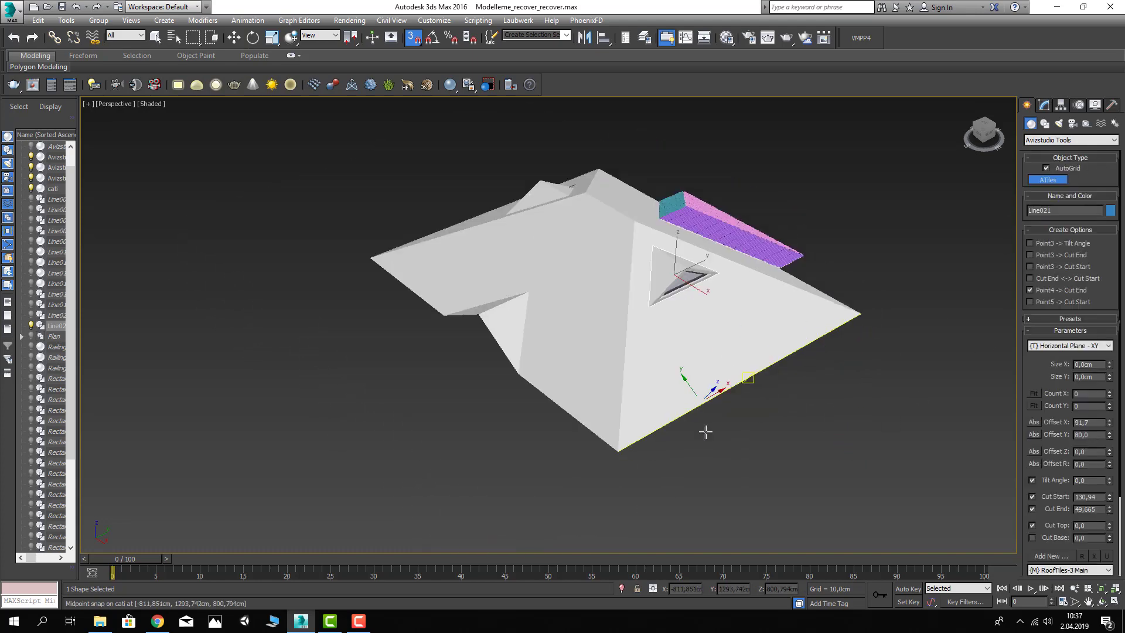
left_click(632, 447)
left_click(861, 314)
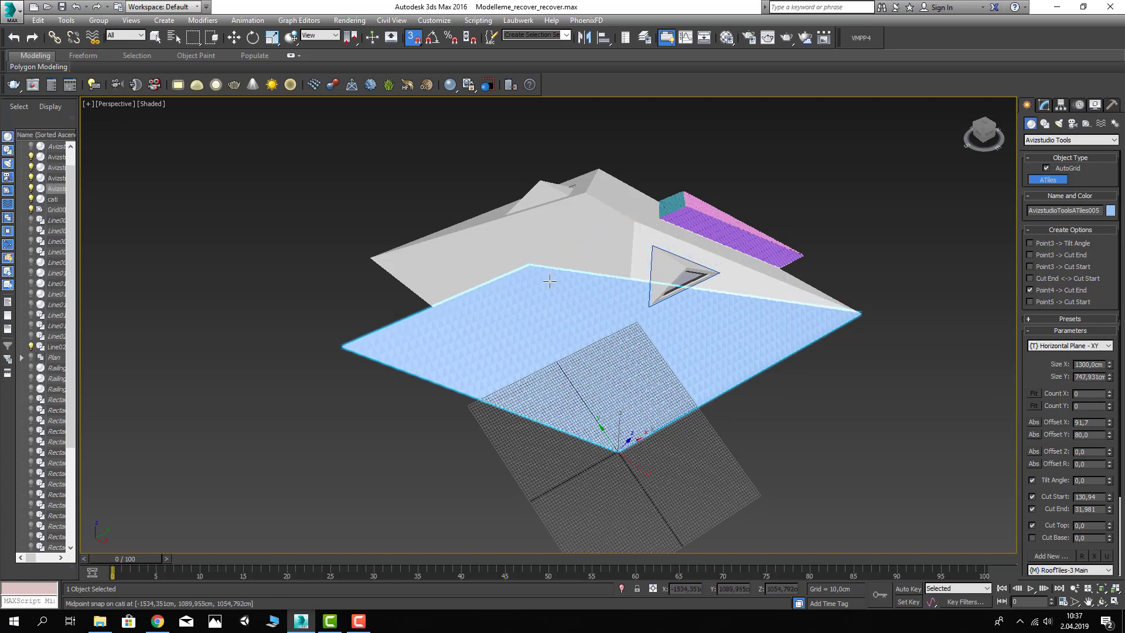
left_click(646, 218)
left_click(626, 269)
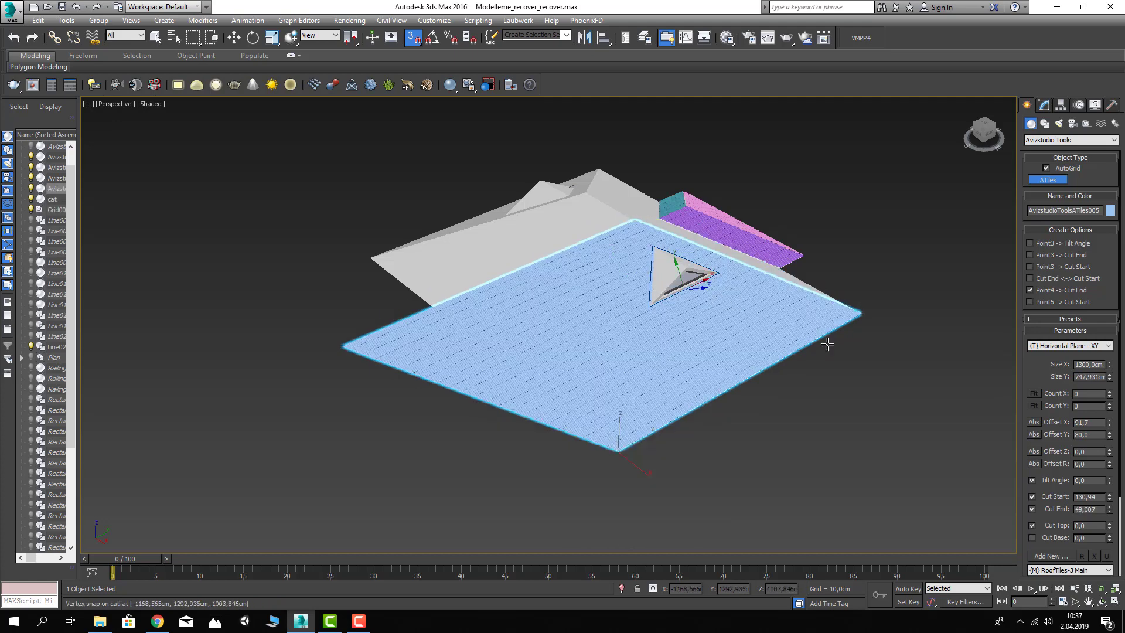
right_click(1000, 299)
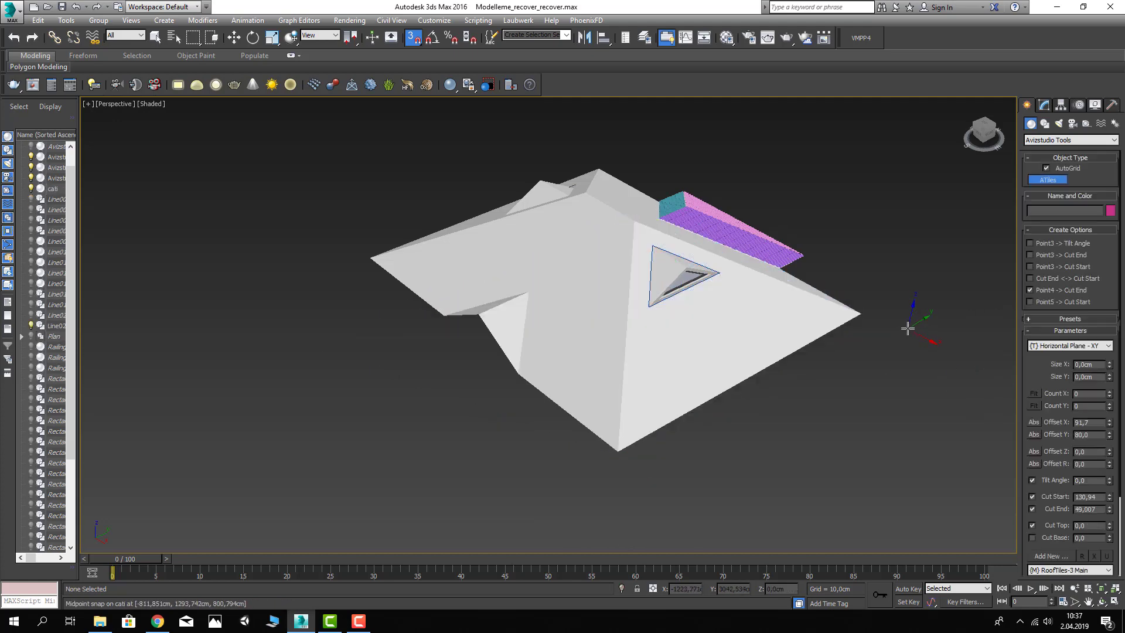
Step: With Point4 Cut End off, tile the front slope from eave corners, trimmed along both hips
left_click(1036, 293)
left_click(618, 450)
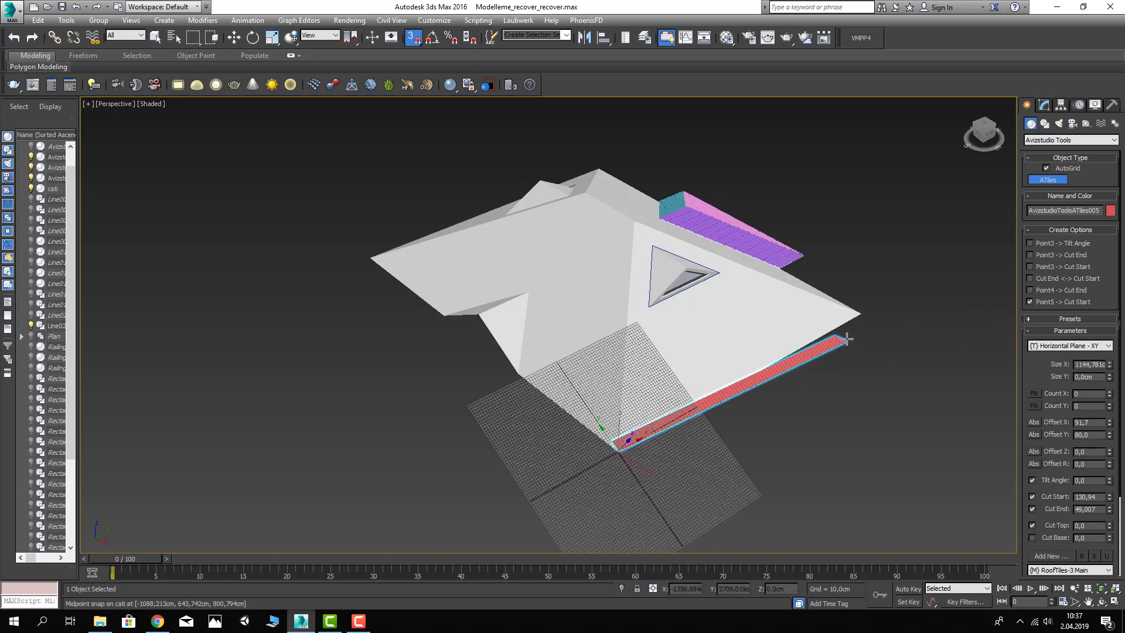
left_click(860, 313)
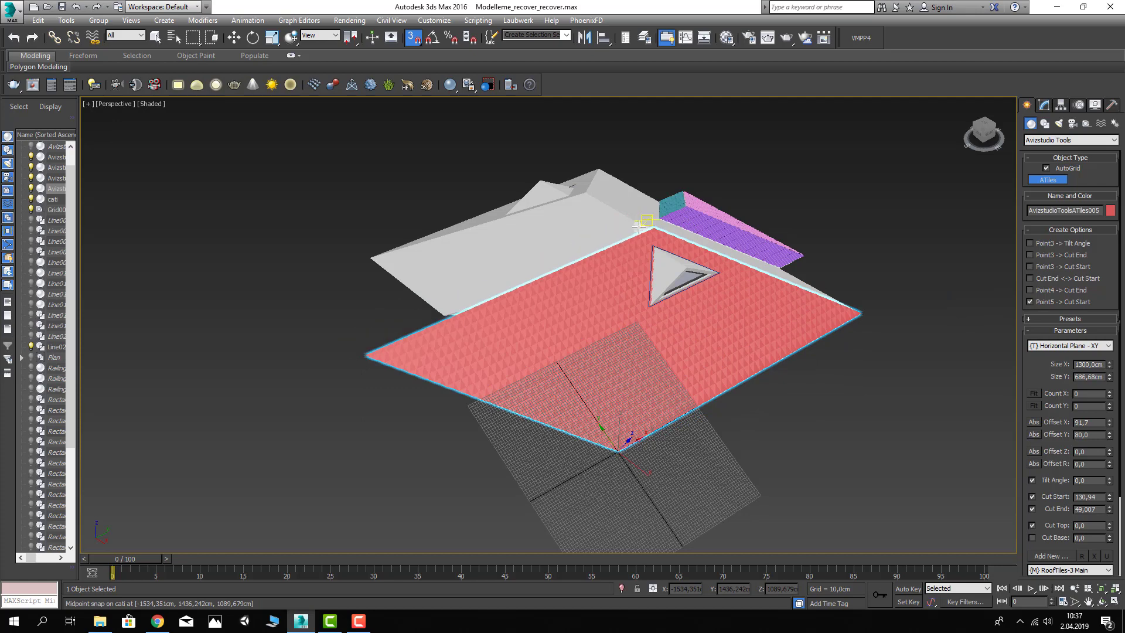
left_click(596, 239)
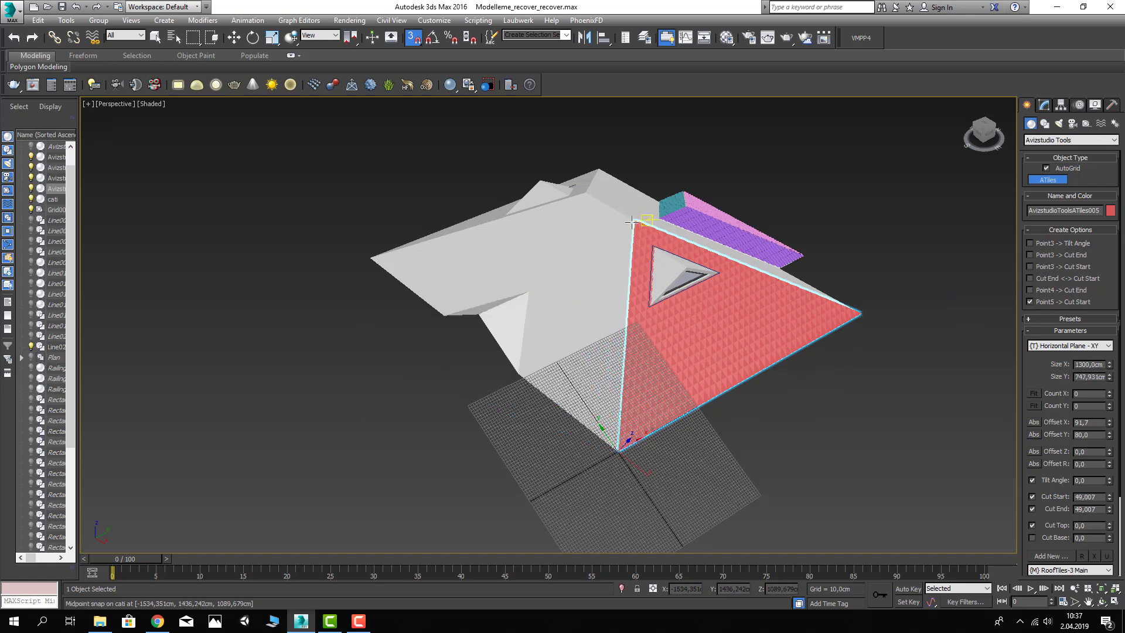
left_click(629, 282)
key("w")
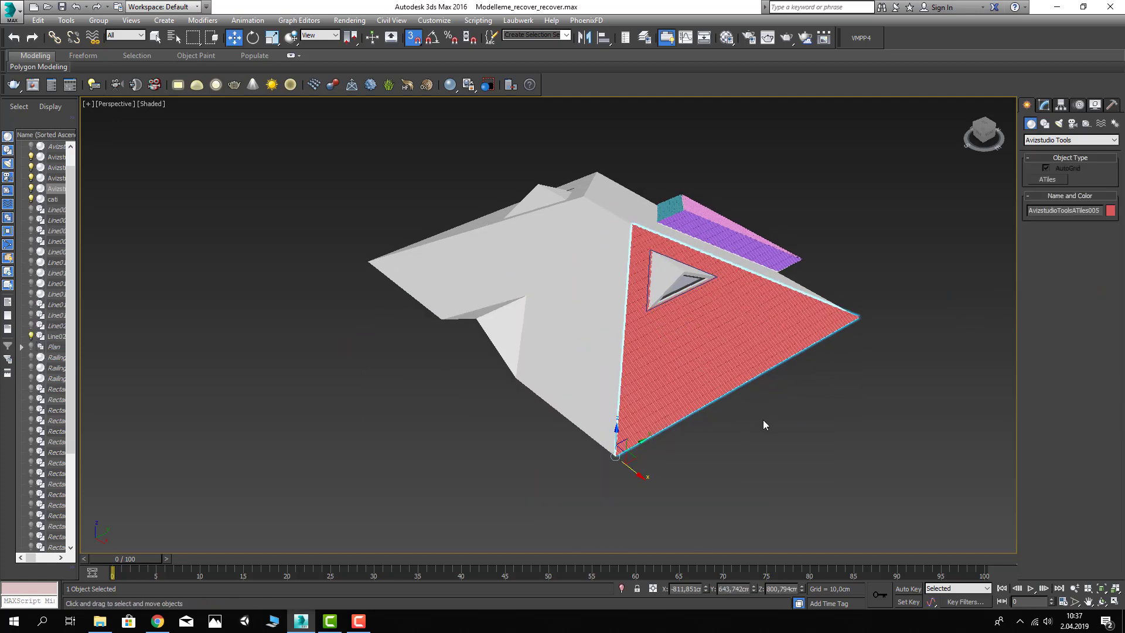
middle_click_drag(763, 420, 682, 303, "alt")
scroll(682, 303, "up", 5)
Step: Select the red tile object and bring up its parameters in the Modify panel
mouse_move(641, 273)
middle_mouse_down("alt")
mouse_move(675, 252)
mouse_move(756, 297)
middle_mouse_up("alt")
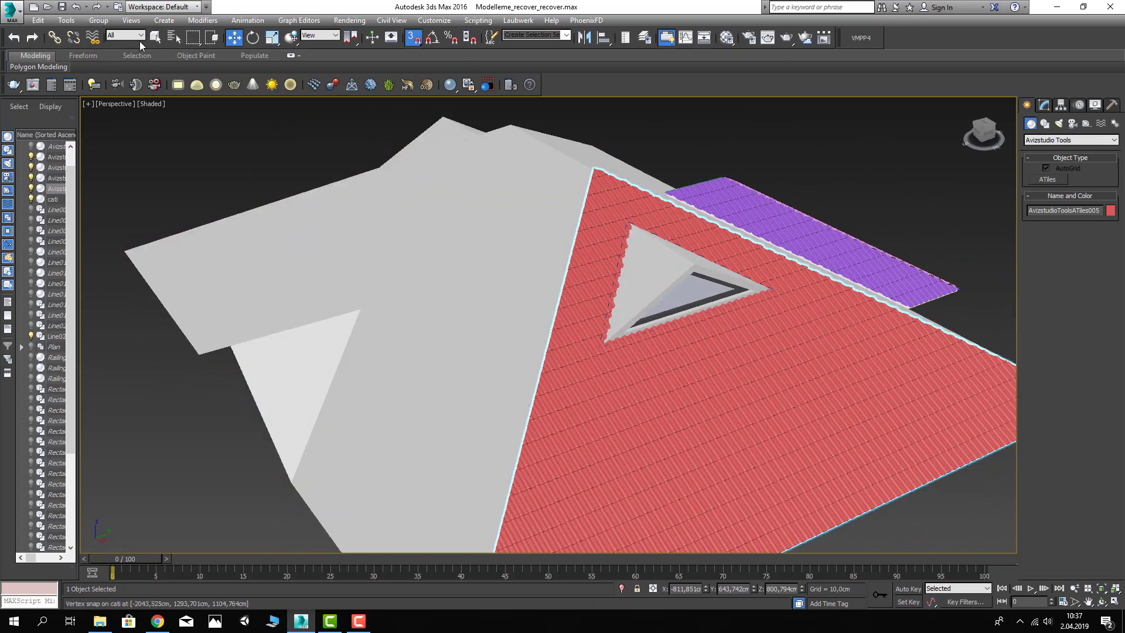
left_click(155, 37)
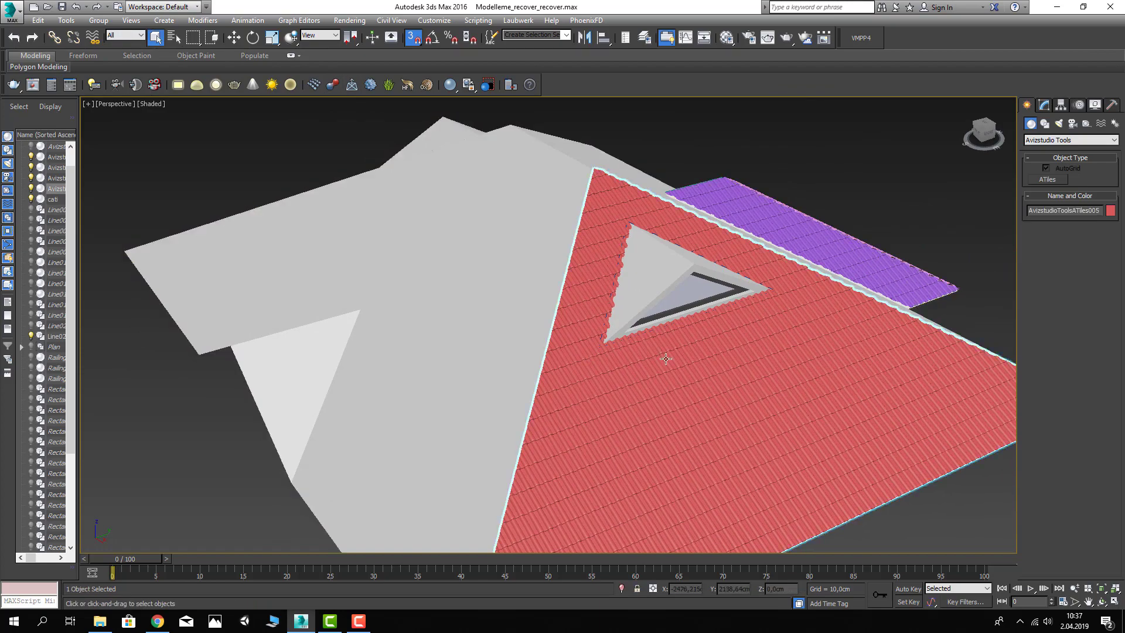
left_click(1044, 105)
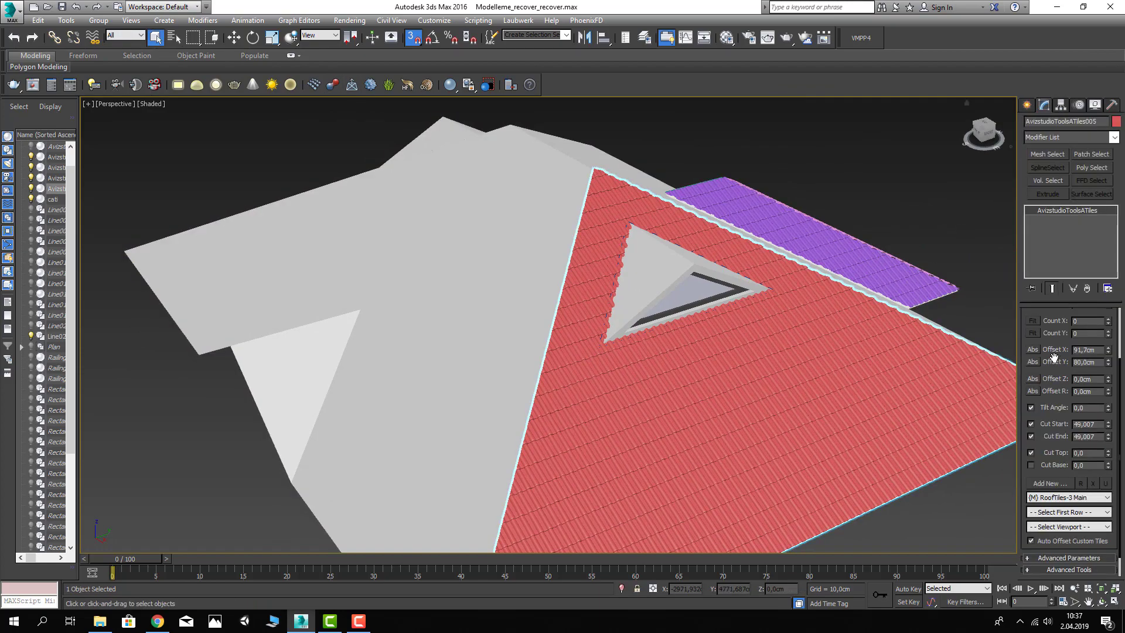
left_click_drag(1071, 350, 1058, 326)
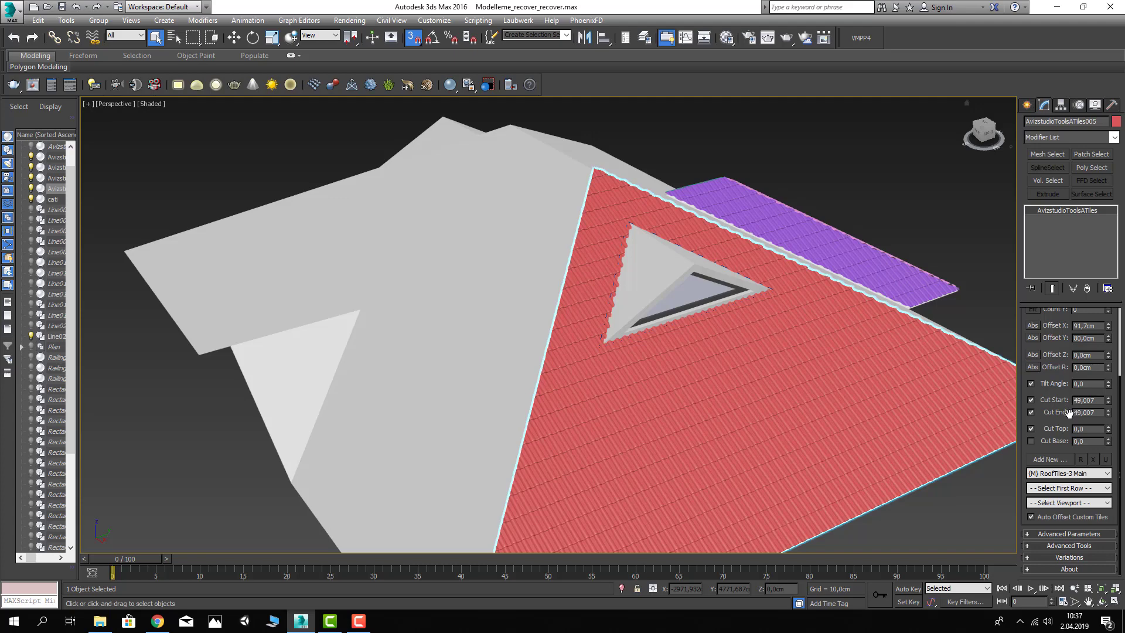
left_click(1039, 531)
Step: Under Advanced Tools, pick the dormer's triangular opening as a Subtract region
scroll(1037, 516, "down", 2)
scroll(1035, 503, "down", 2)
scroll(1046, 454, "down", 2)
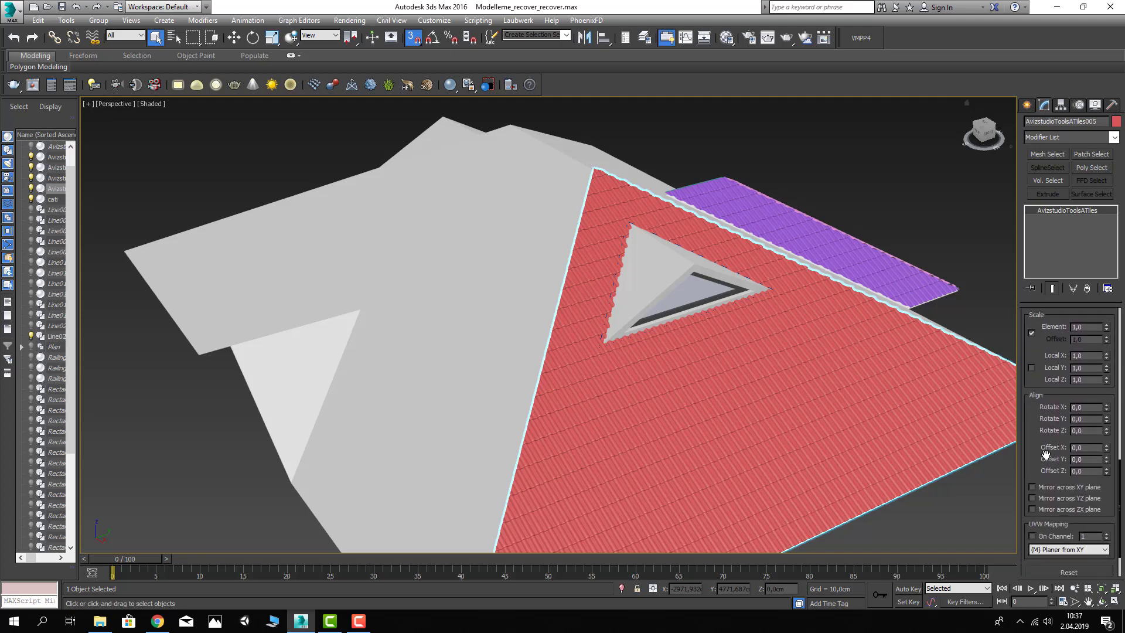
left_click_drag(1045, 454, 1031, 384)
left_click(1035, 546)
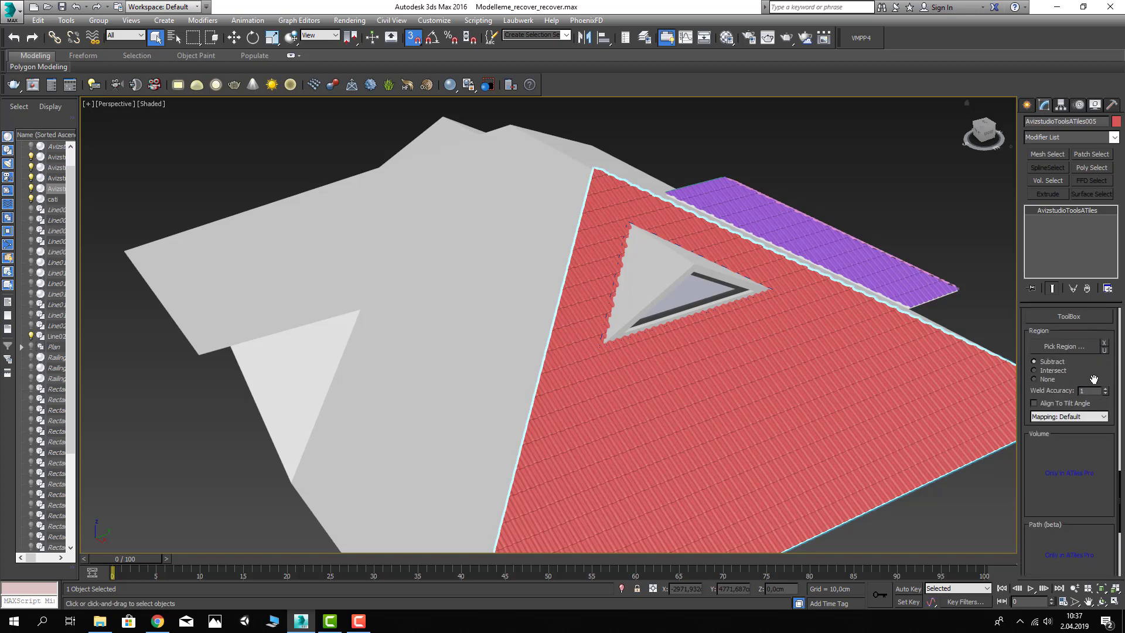
left_click_drag(1086, 399, 1093, 409)
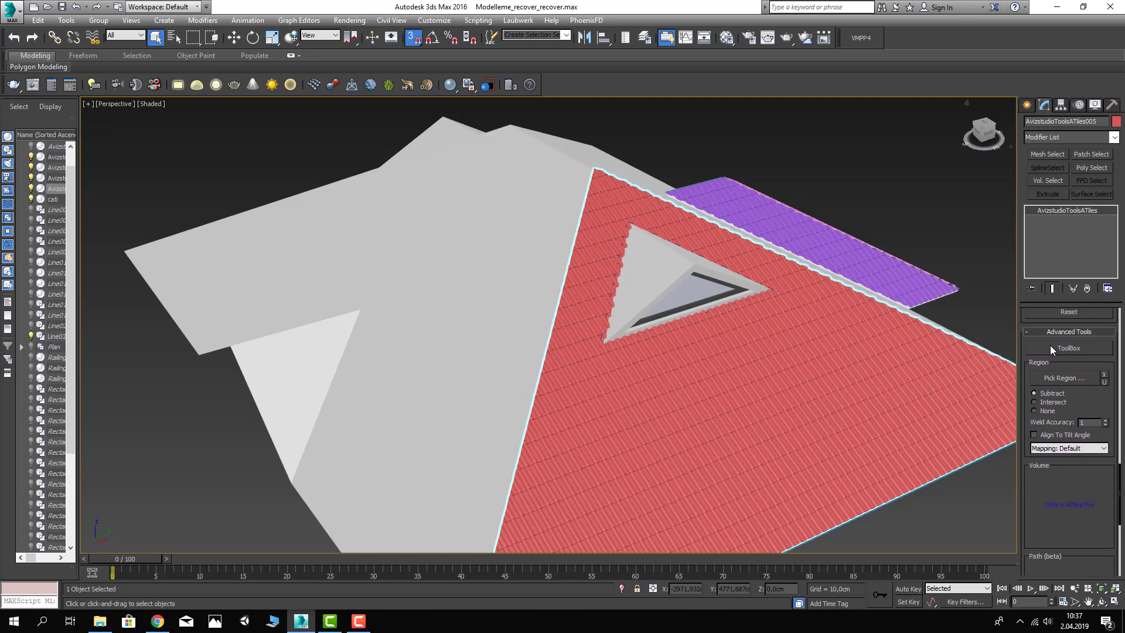
left_click(1063, 378)
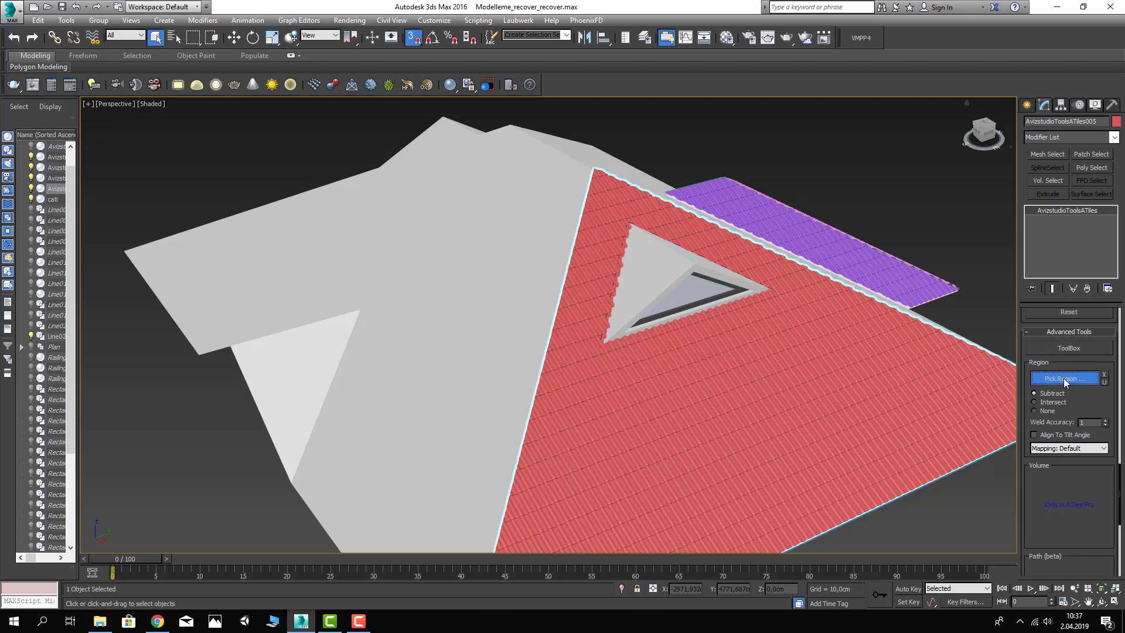
left_click(601, 338)
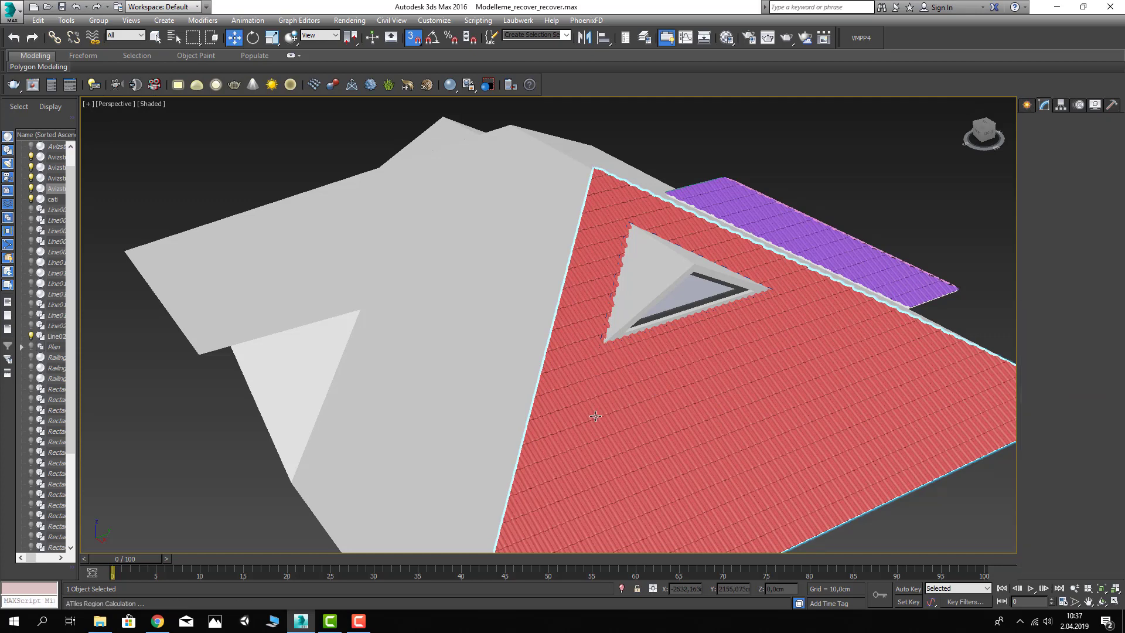
Step: Deselect the tiles, inspect the dormer cut from the front, and reactivate ATiles creation
right_click(887, 214)
left_click(836, 194)
scroll(777, 290, "up", 2)
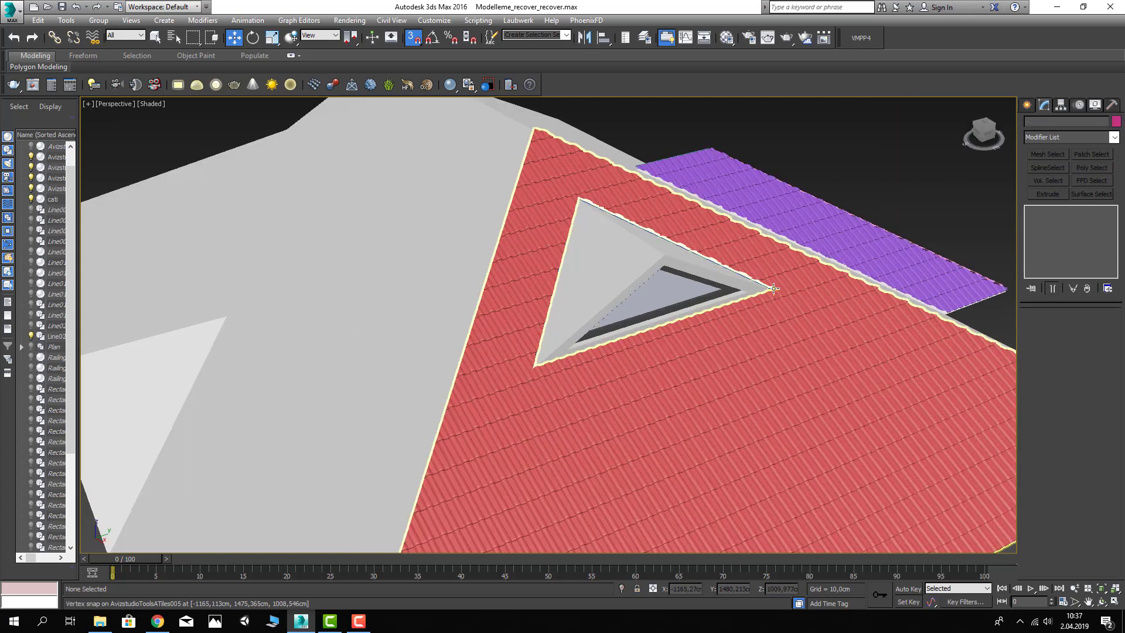
scroll(776, 290, "up", 3)
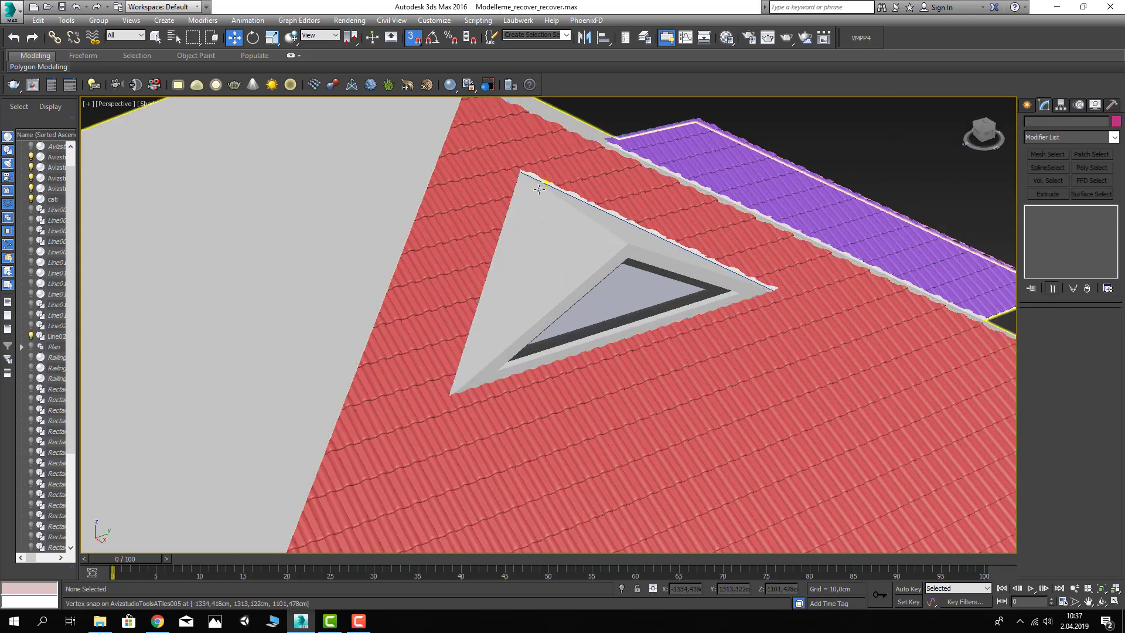
scroll(757, 287, "down", 5)
scroll(711, 342, "down", 2)
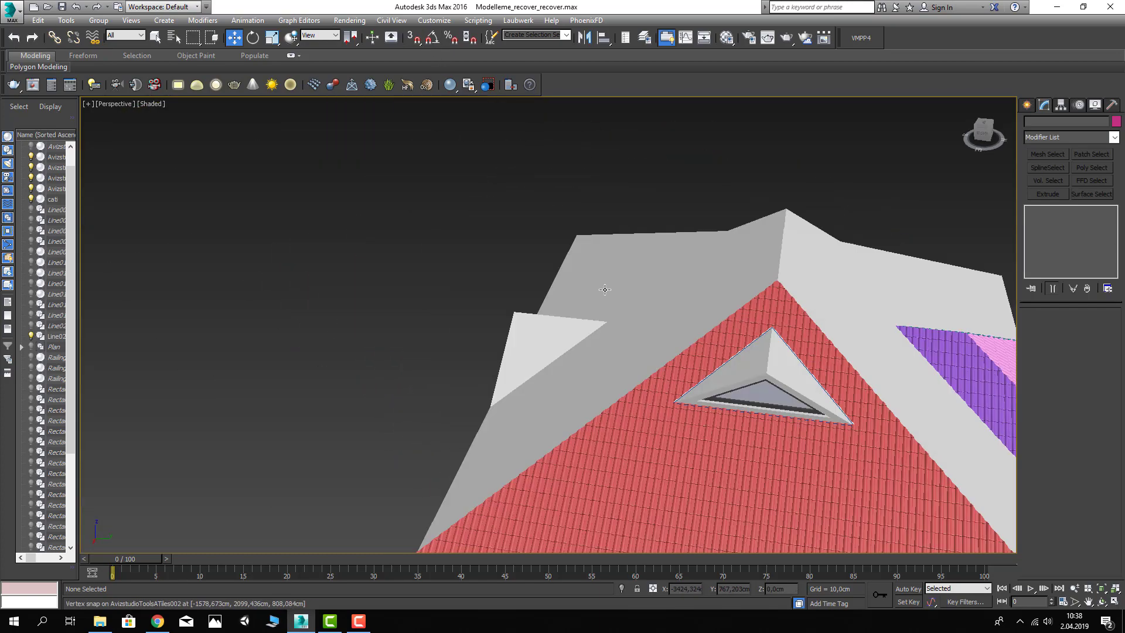
mouse_move(592, 202)
middle_mouse_down("alt")
mouse_move(606, 262)
mouse_move(624, 272)
mouse_move(584, 298)
middle_mouse_up("alt")
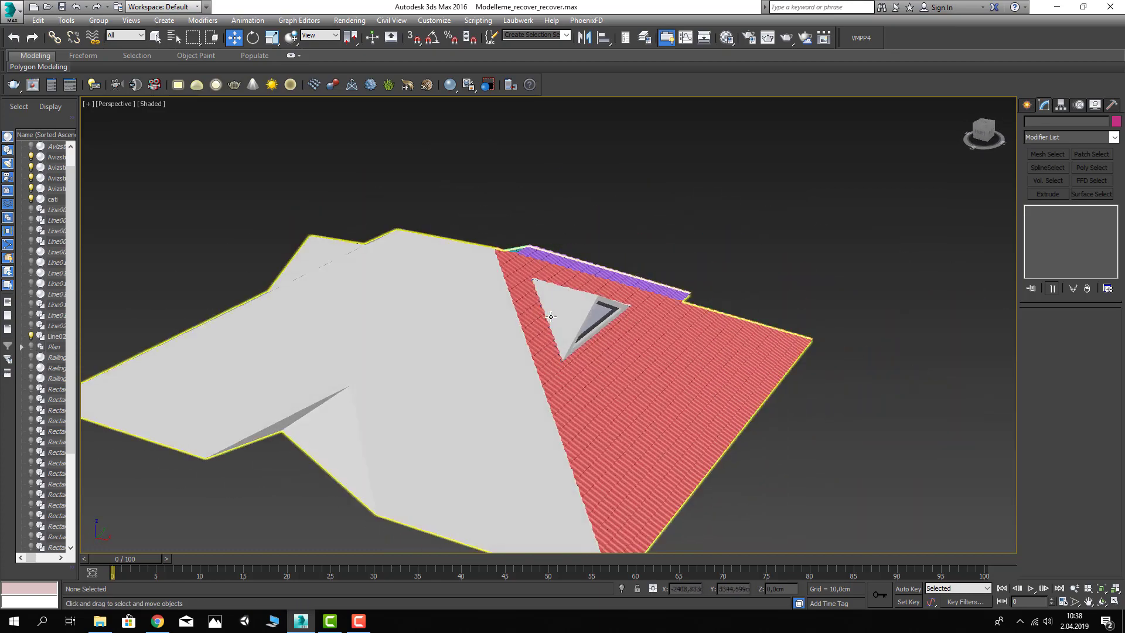
scroll(584, 297, "up", 2)
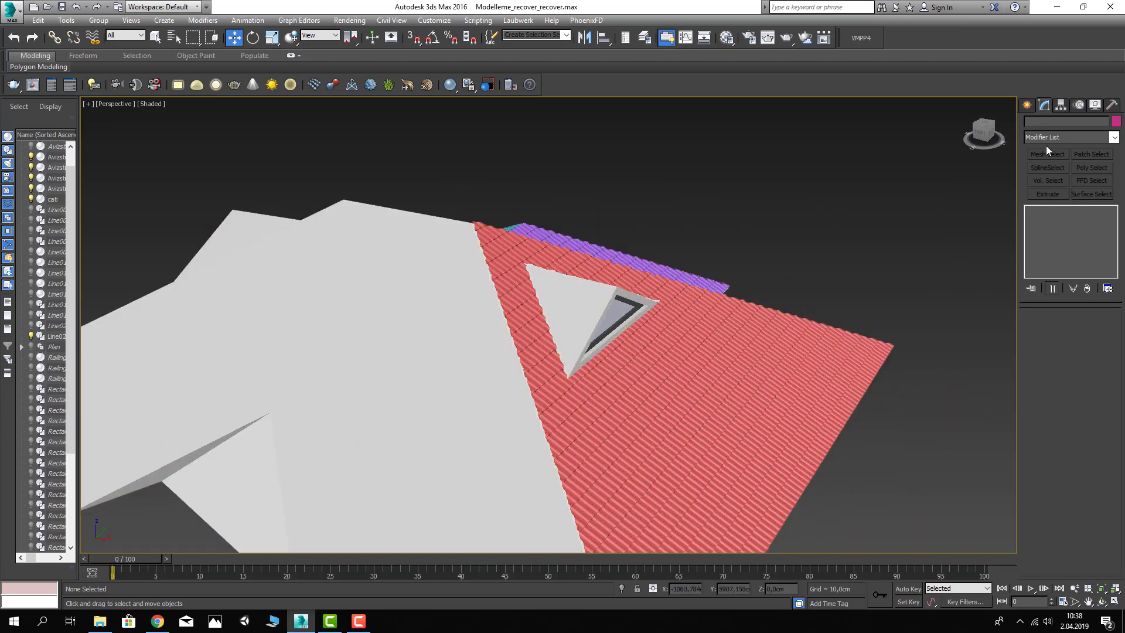
left_click(1027, 106)
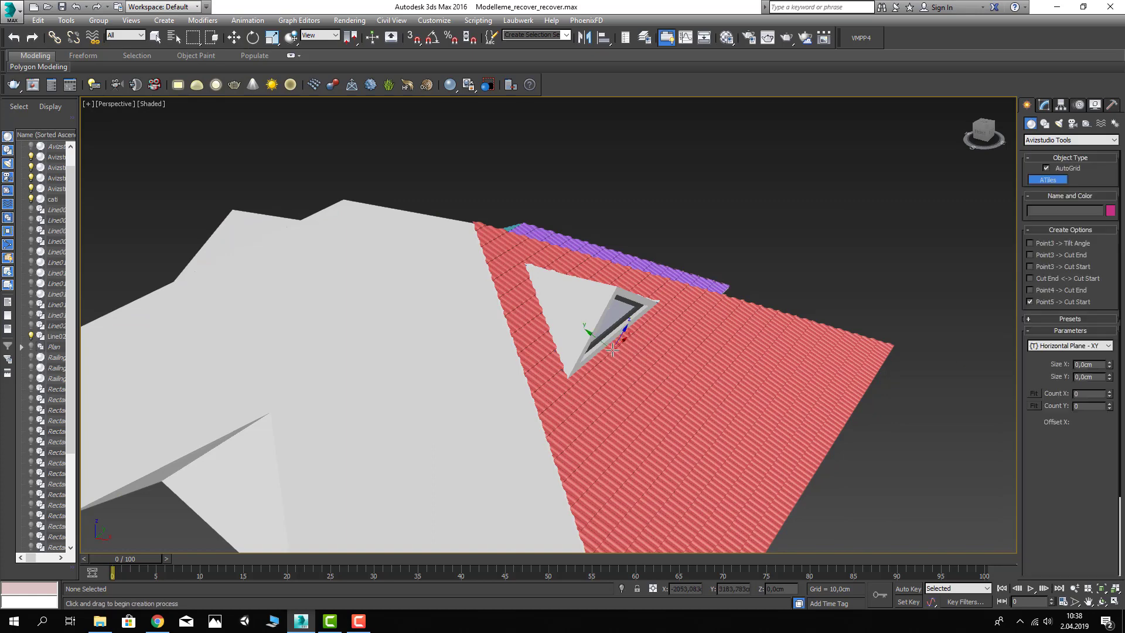
Step: Hide the red tile object with Hide Selection to reveal the bare roof
right_click(582, 311)
left_click(583, 311)
right_click(582, 311)
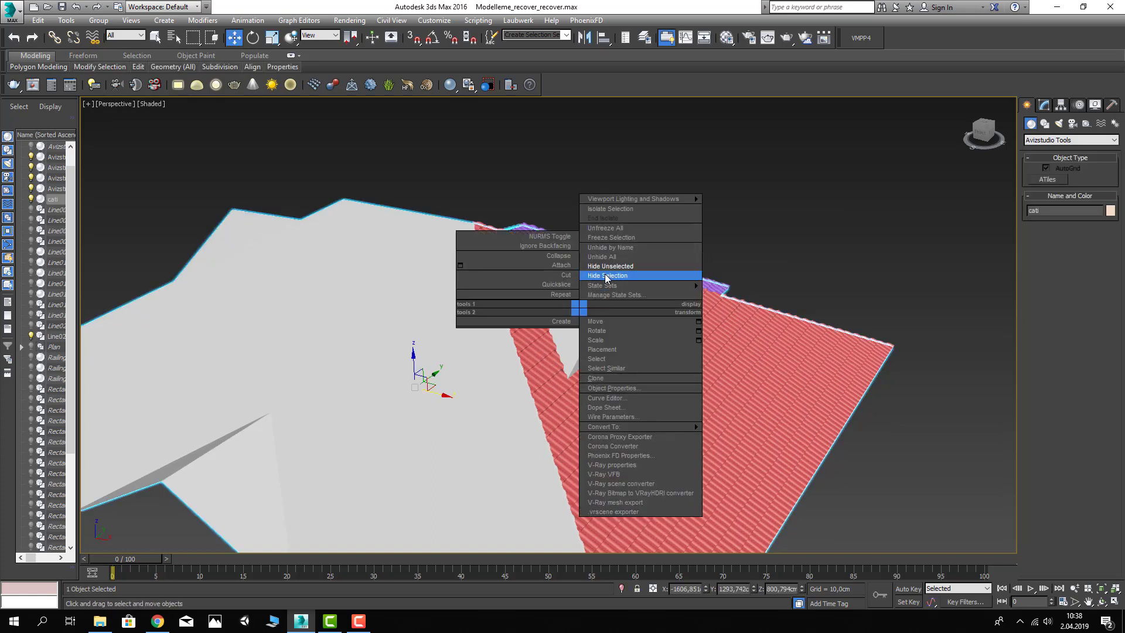
left_click(607, 269)
left_click(1049, 180)
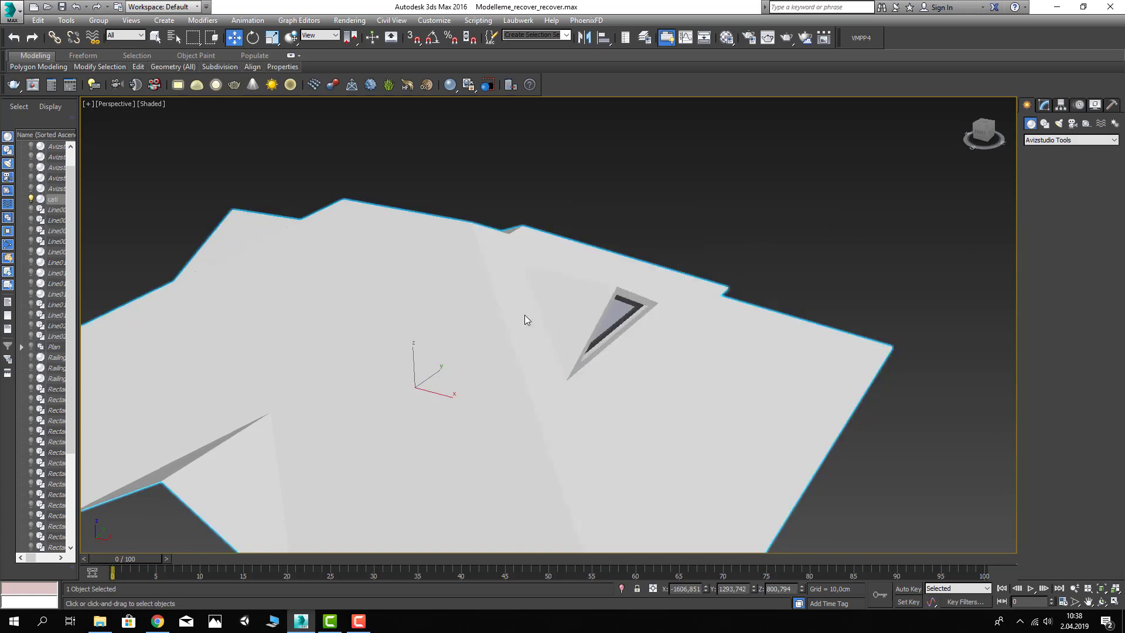
Step: Orbit to an oblique view of the bare roof and start a new ATiles covering
middle_click_drag(530, 339, 576, 424, "alt")
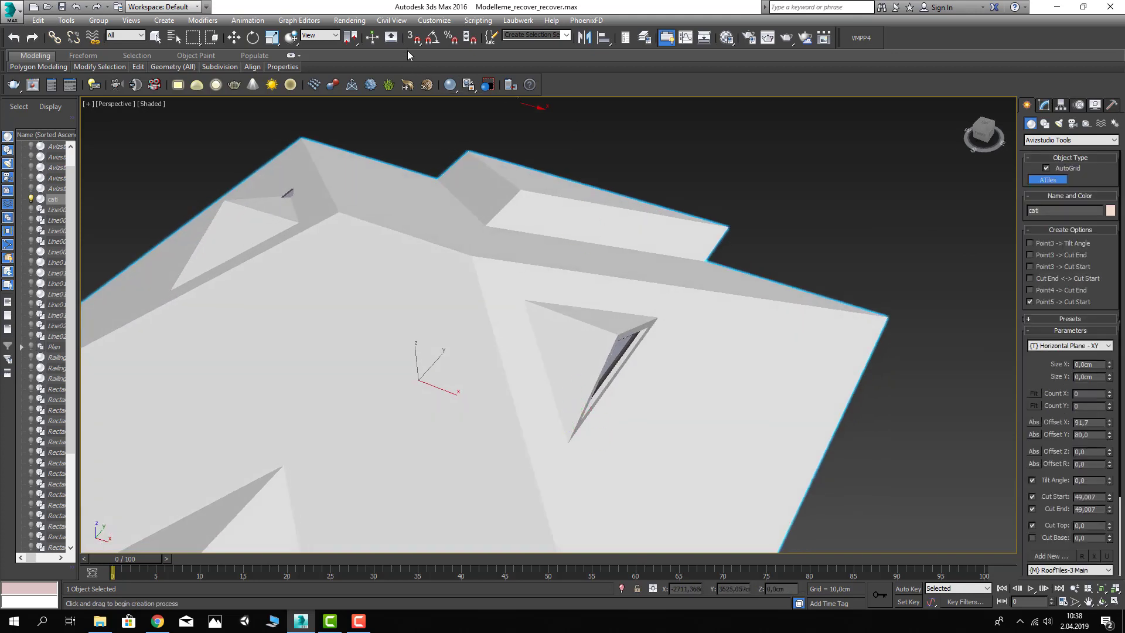
middle_click_drag(503, 192, 584, 322, "alt")
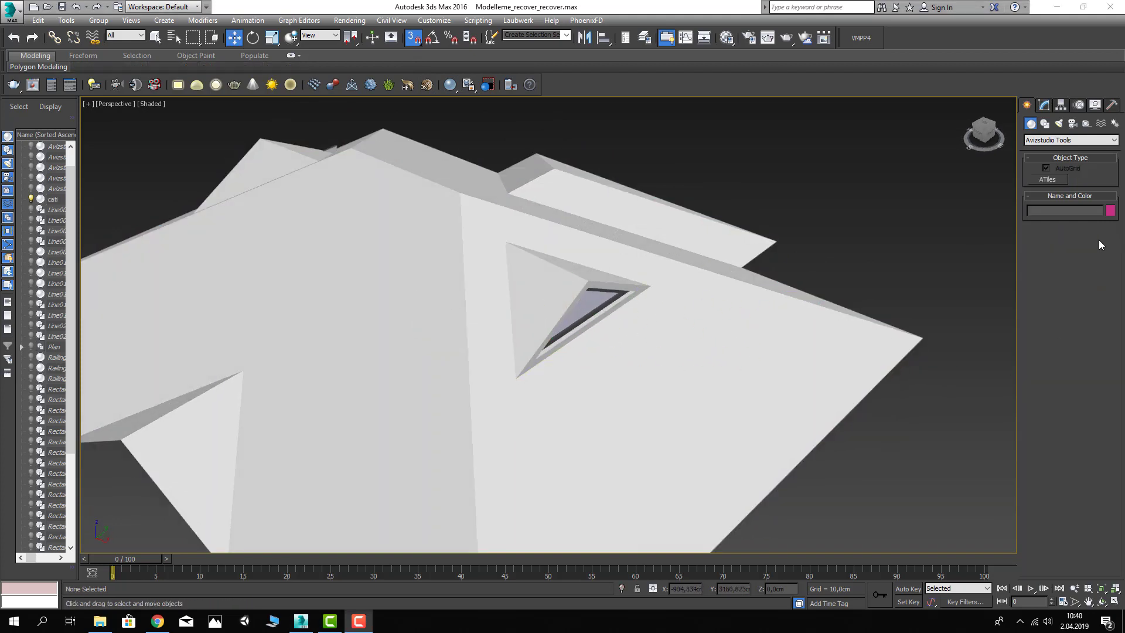
left_click(1058, 180)
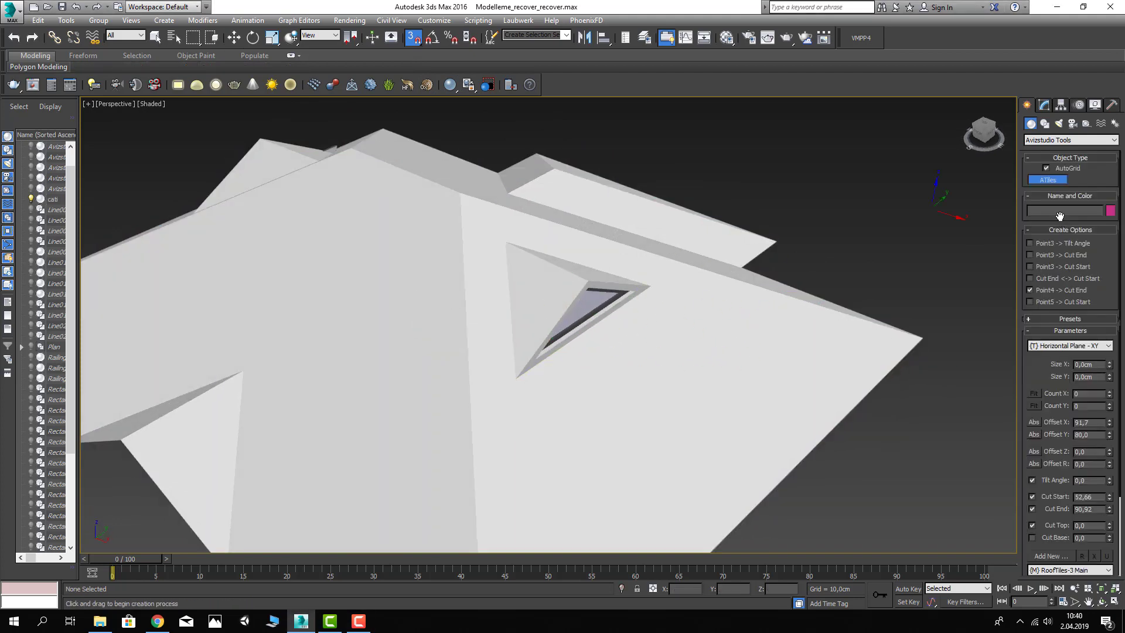
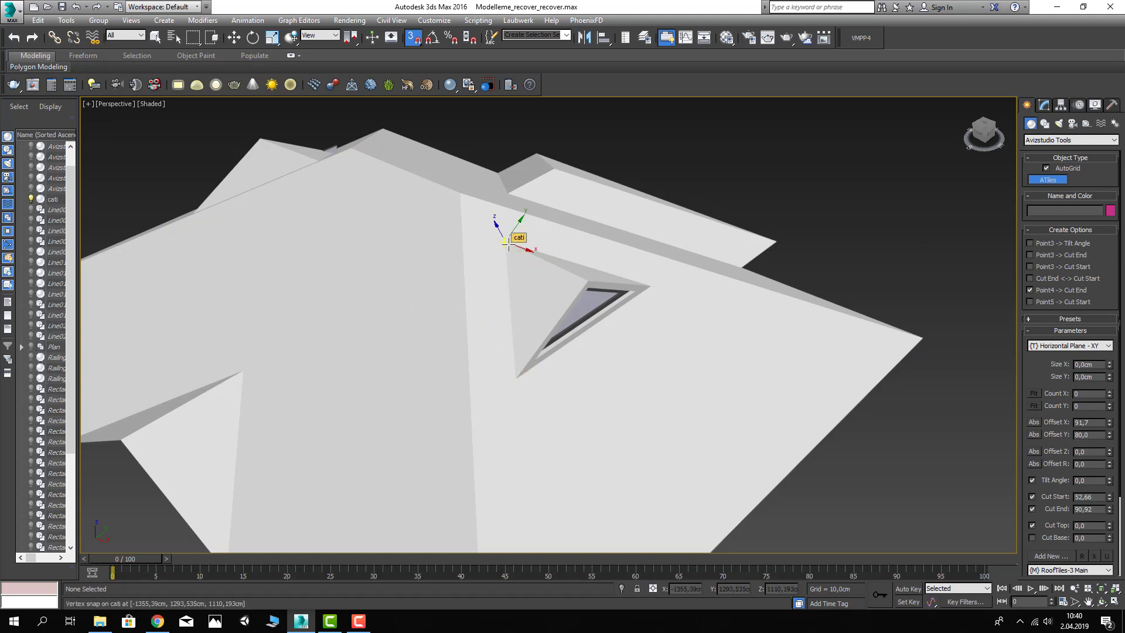
Step: Draw an ATiles patch from the dormer's top vertex over the adjacent triangular roof face
left_click_drag(506, 242, 588, 272)
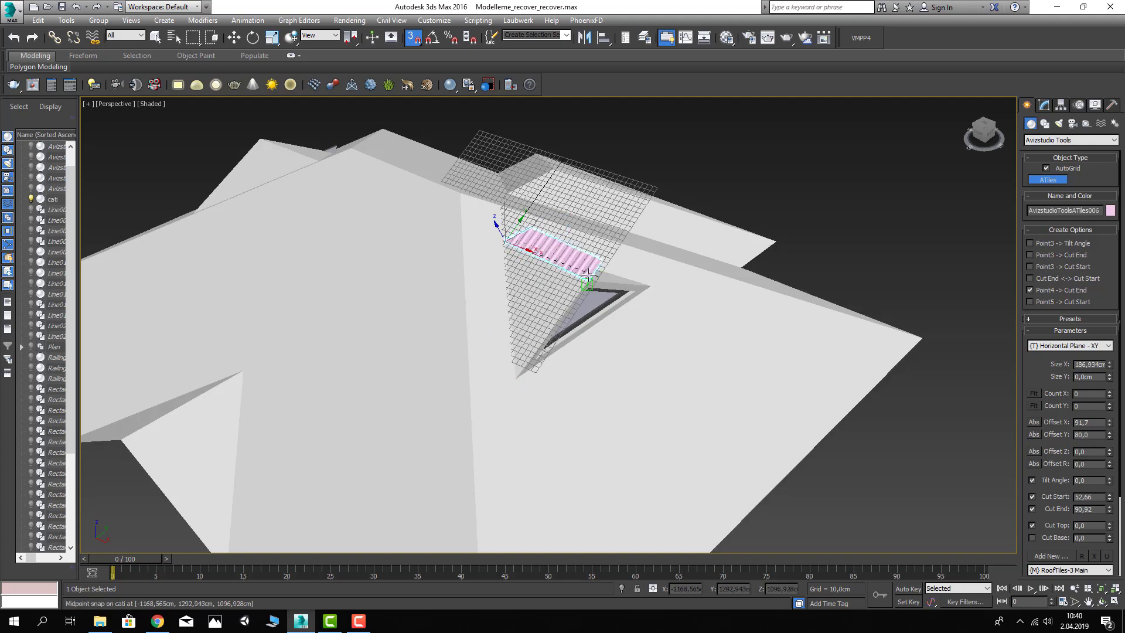
left_click(516, 378)
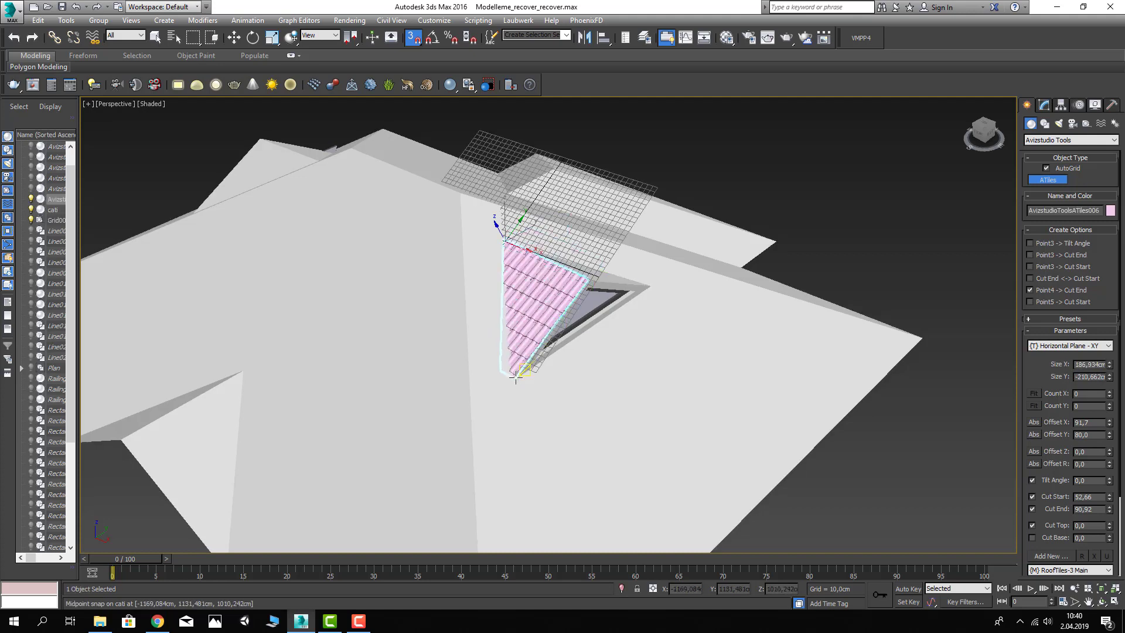
right_click(539, 378)
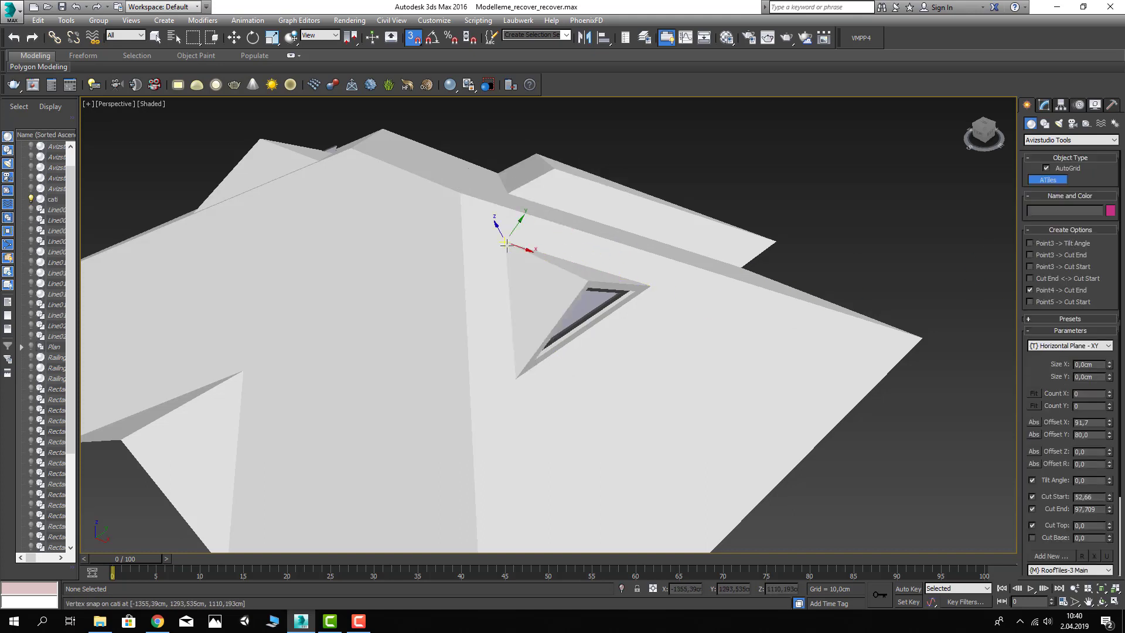
left_click(506, 245)
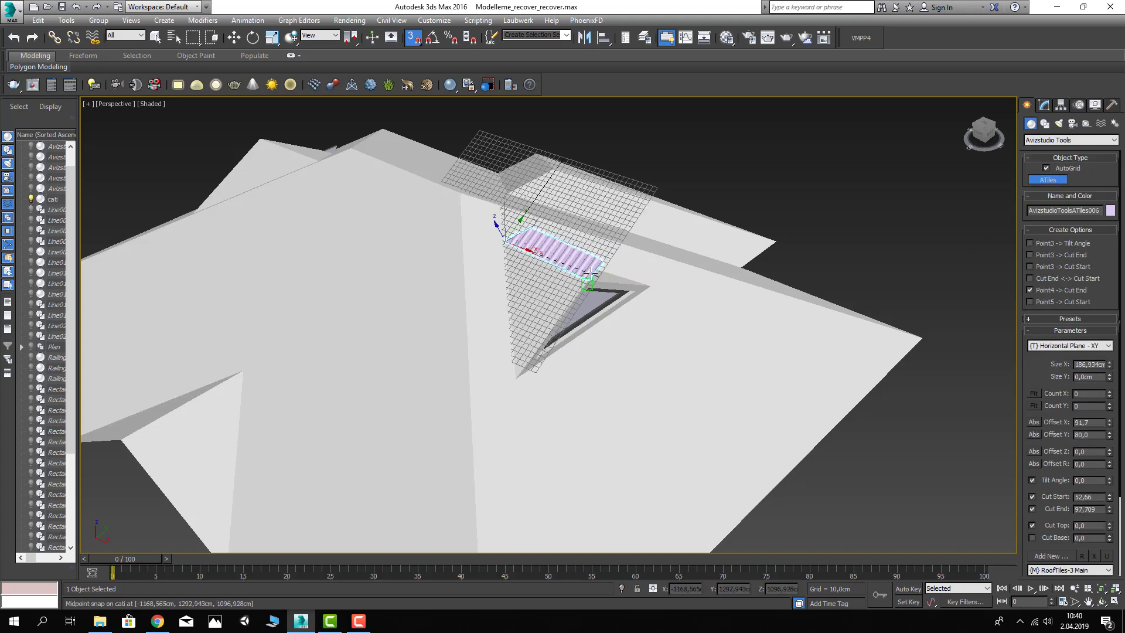
left_click(591, 274)
left_click(514, 372)
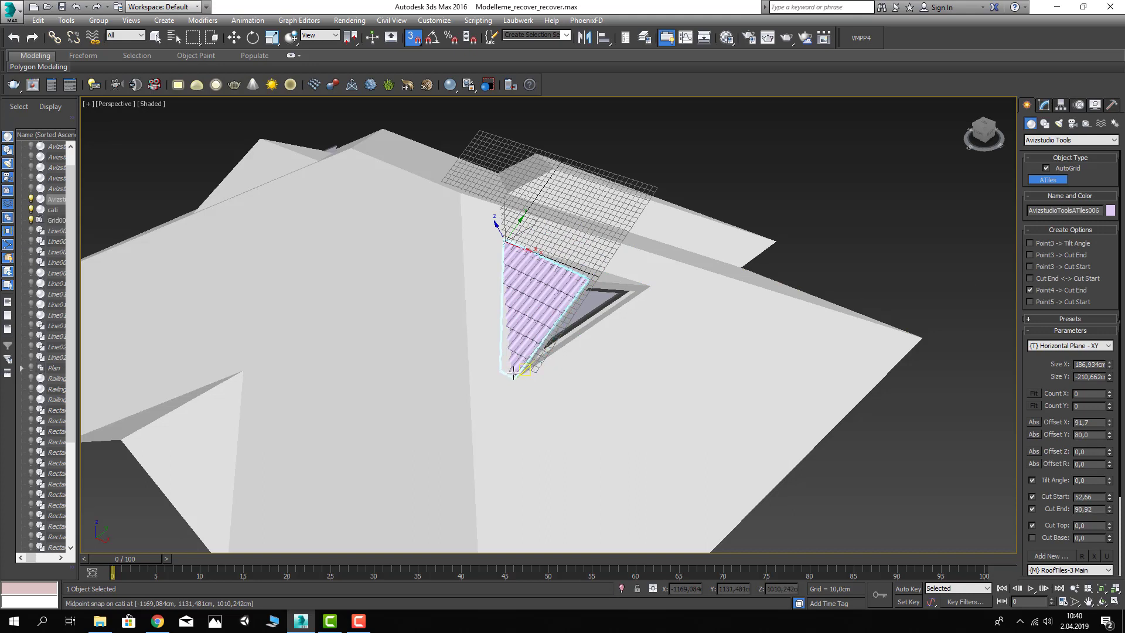
key("w")
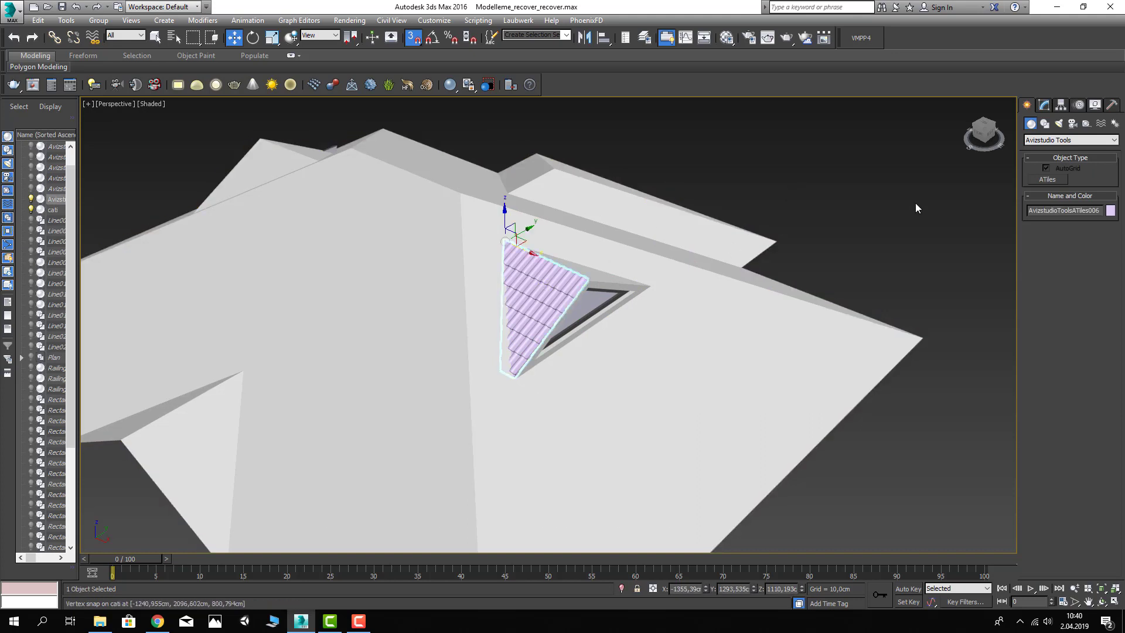
Step: Set the tile object's ATiles Align Rotate Z to 0 and Offset Y to 0
left_click(1044, 107)
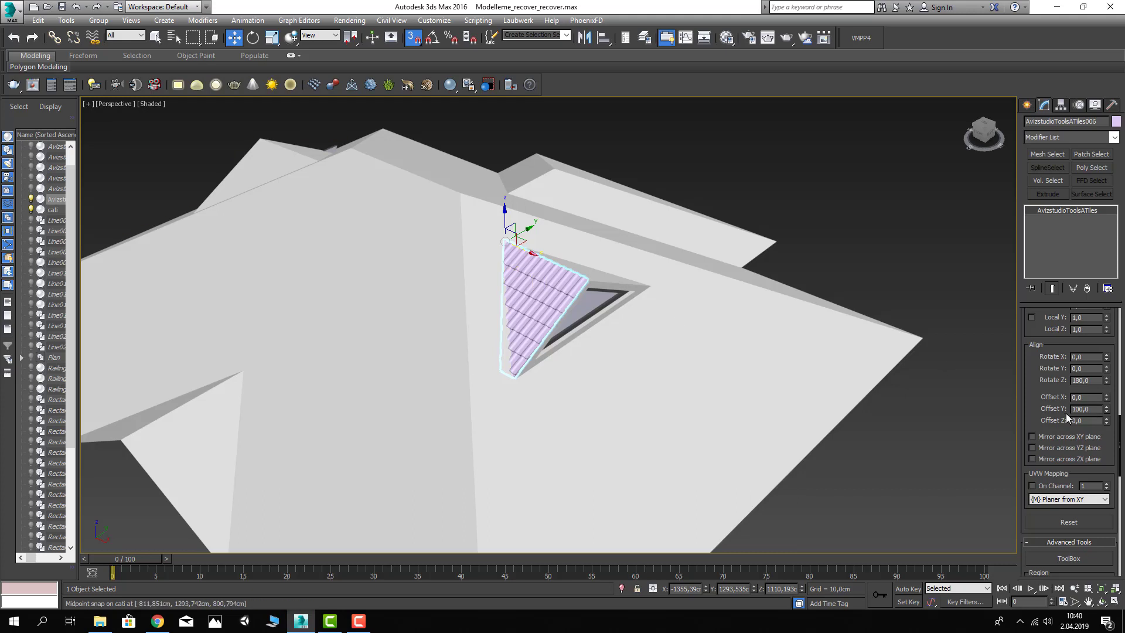
scroll(1086, 402, "up", 2)
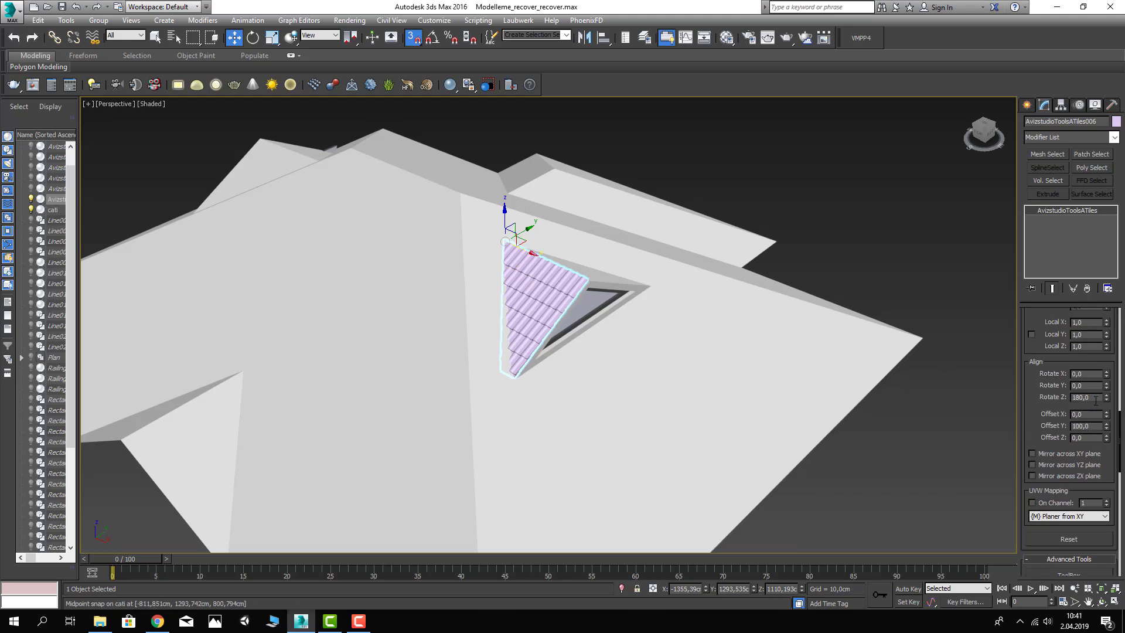
type("0")
key("Return")
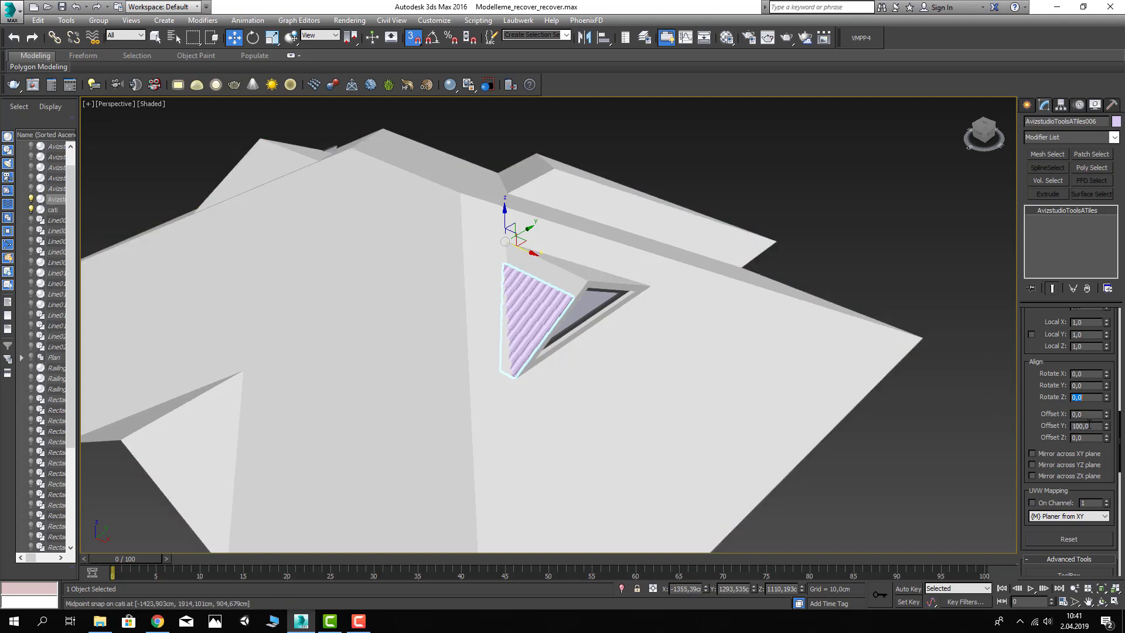
type("2")
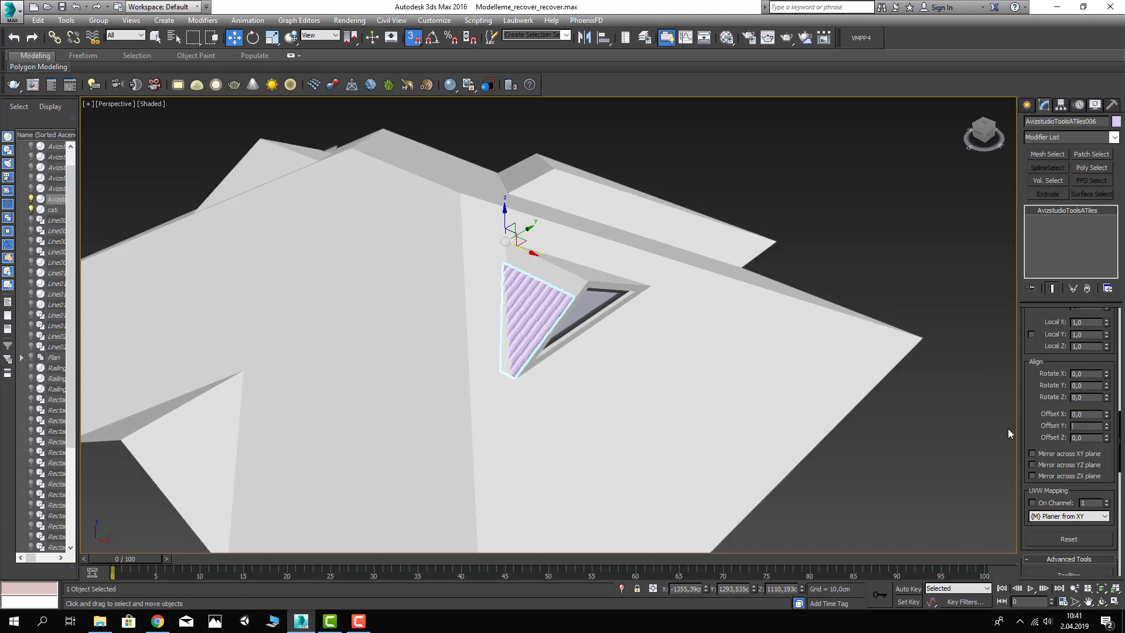
key("Return")
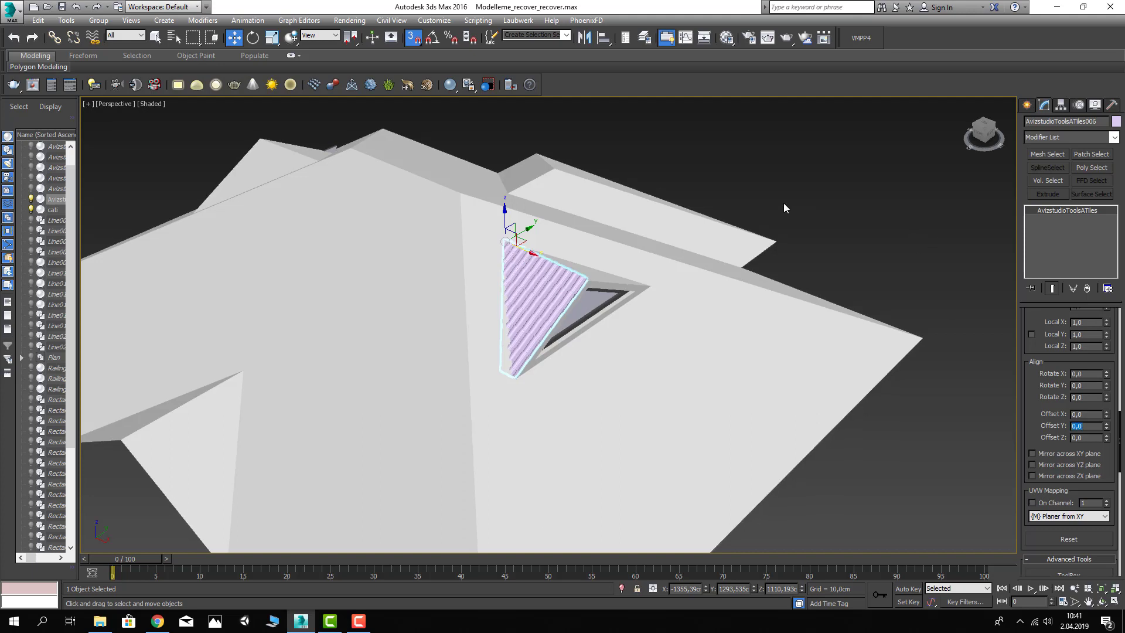
Step: Reselect the tiled triangle and set its Rotate Z back to 180°
left_click(785, 208)
scroll(619, 275, "down", 3)
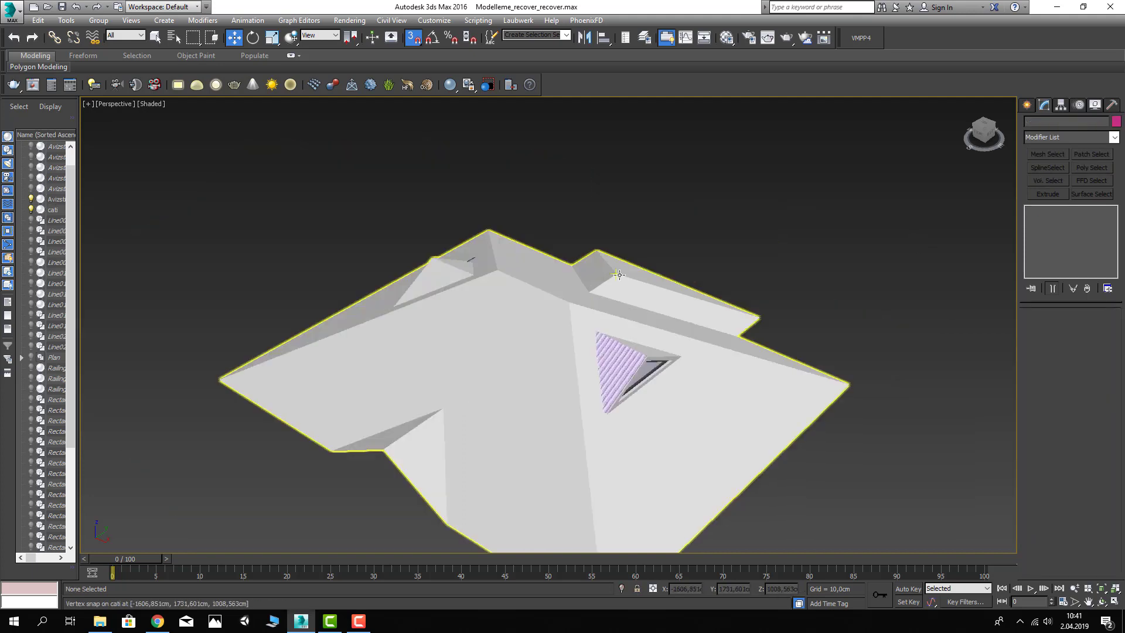
scroll(619, 274, "up", 1)
scroll(605, 356, "up", 3)
scroll(606, 356, "up", 2)
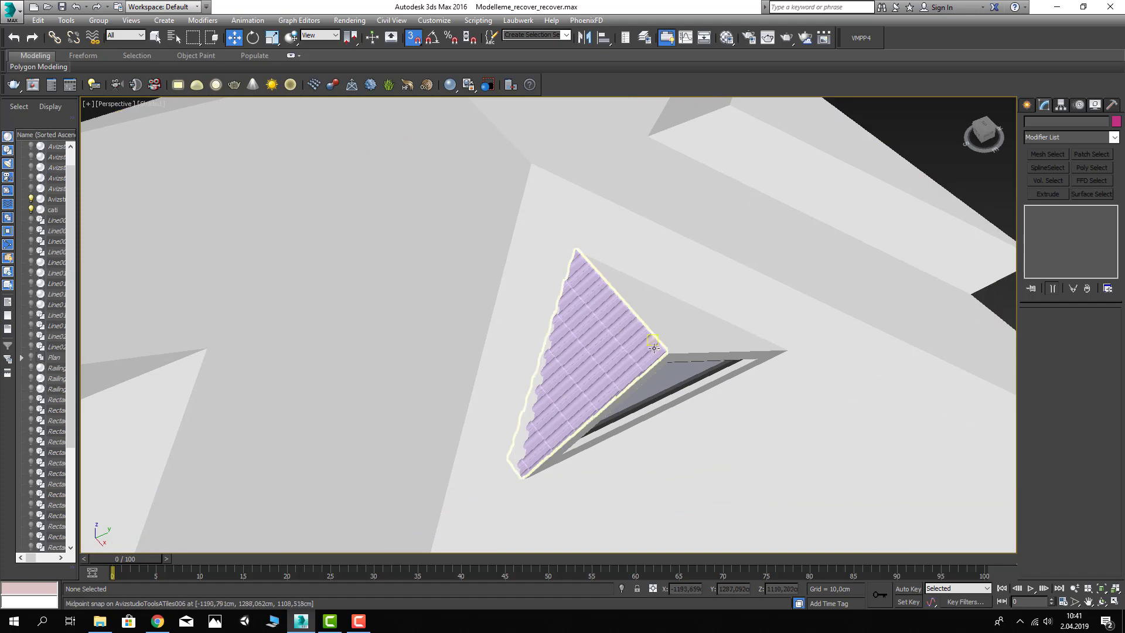
middle_click_drag(654, 348, 622, 304, "alt")
scroll(612, 289, "up", 3)
scroll(612, 289, "up", 3)
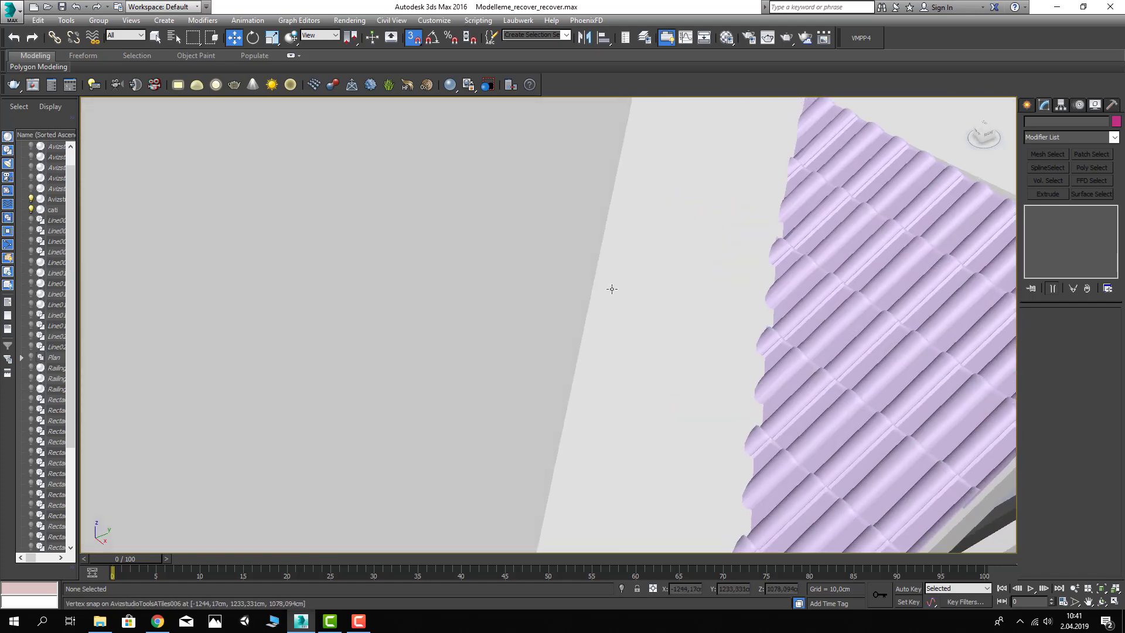
scroll(612, 289, "down", 2)
scroll(612, 289, "down", 3)
scroll(604, 296, "down", 3)
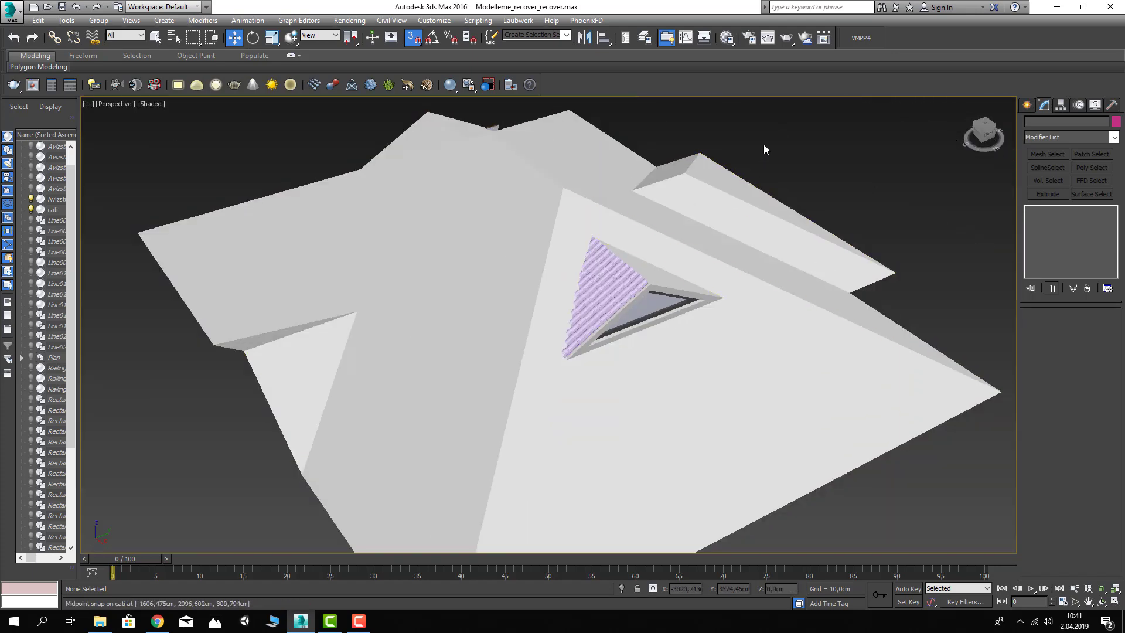
left_click(596, 289)
scroll(643, 306, "up", 4)
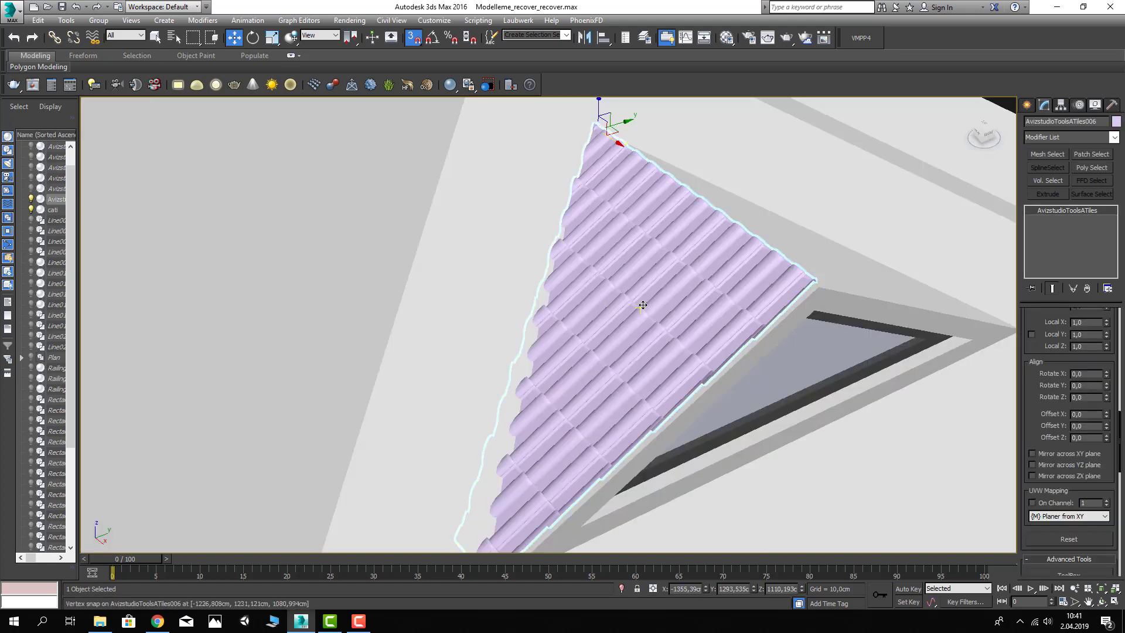
middle_click_drag(645, 305, 658, 302, "alt")
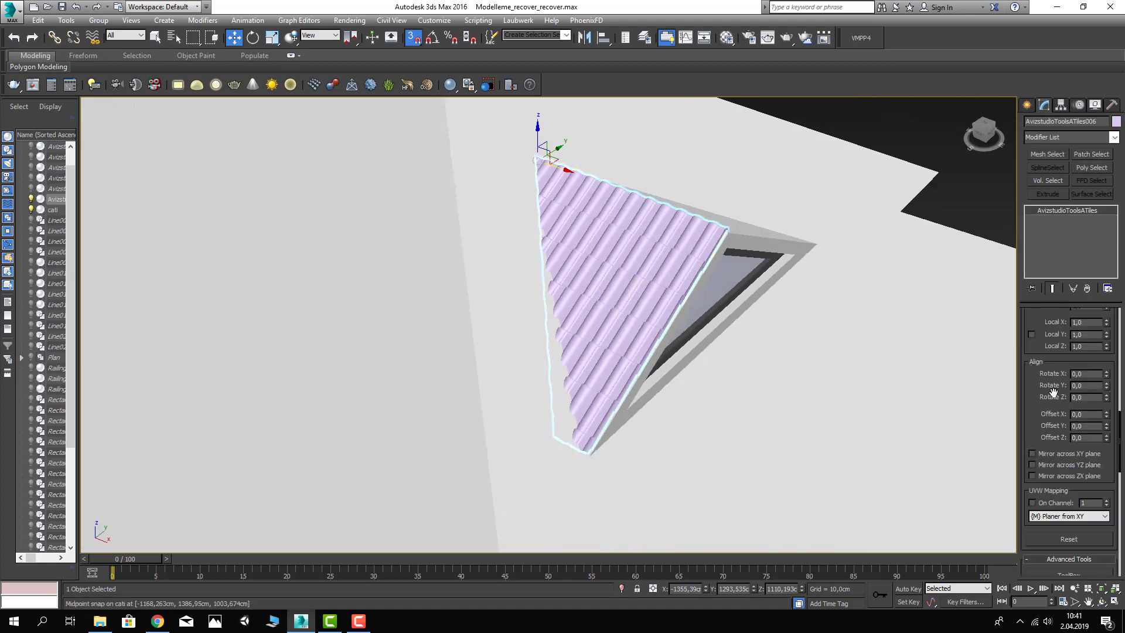
scroll(1047, 469, "up", 2)
scroll(1048, 504, "up", 2)
scroll(1047, 535, "up", 2)
scroll(1091, 450, "down", 1)
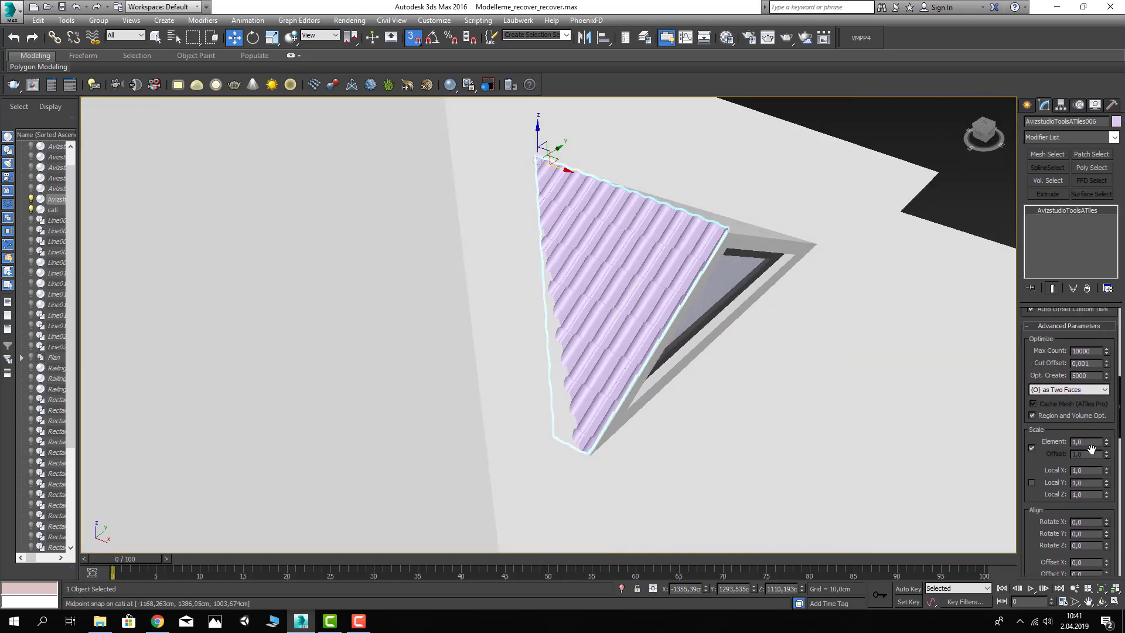
scroll(1055, 479, "down", 3)
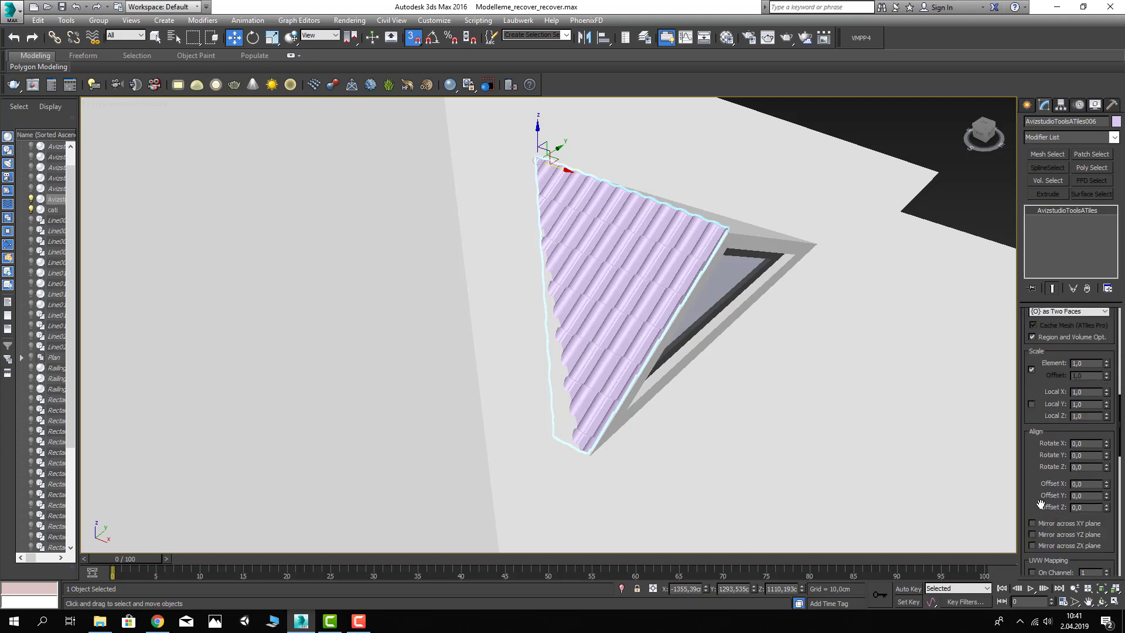
scroll(1032, 452, "down", 1)
type("180")
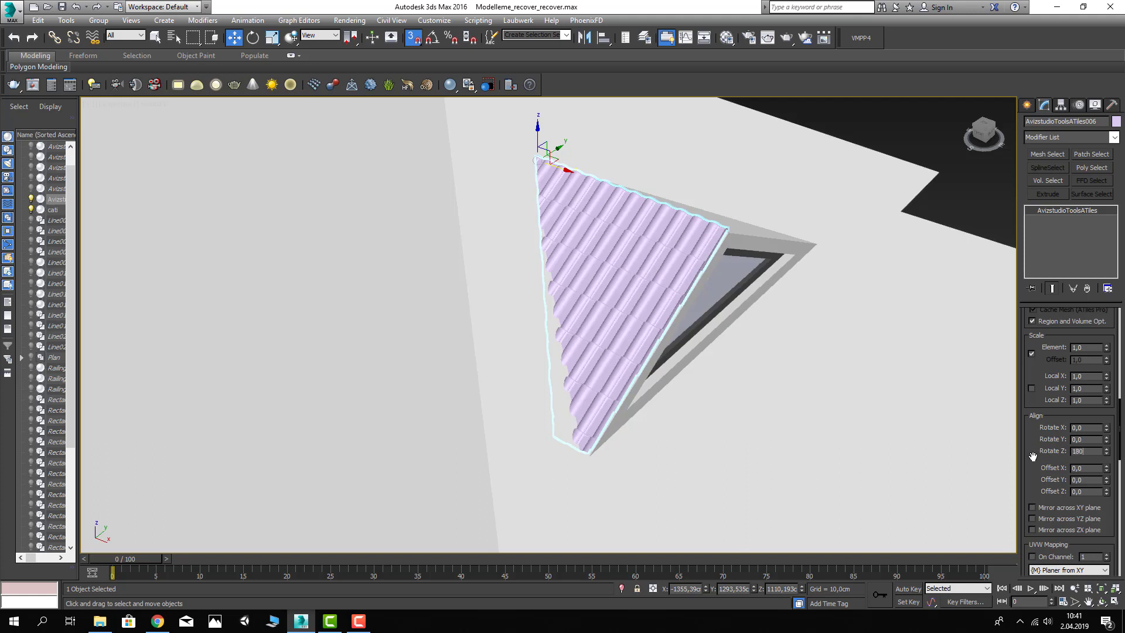
key("Return")
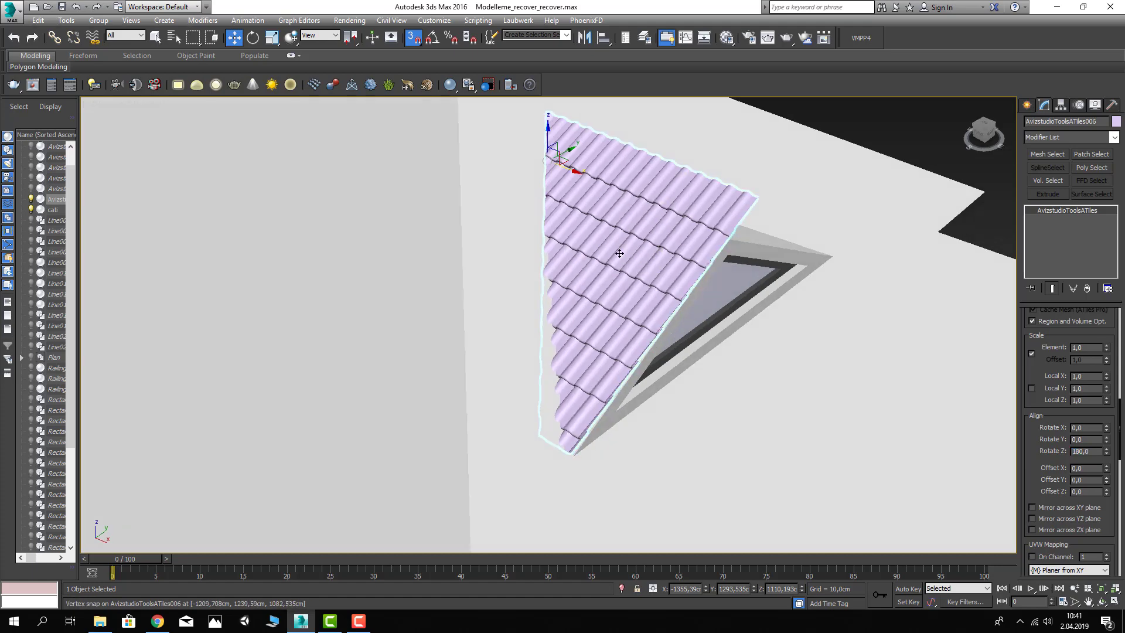
Step: Set the dormer triangle tiles' Offset Y to 100 and inspect the shifted rows
mouse_move(673, 174)
middle_mouse_down("alt")
mouse_move(736, 212)
mouse_move(762, 281)
middle_mouse_up("alt")
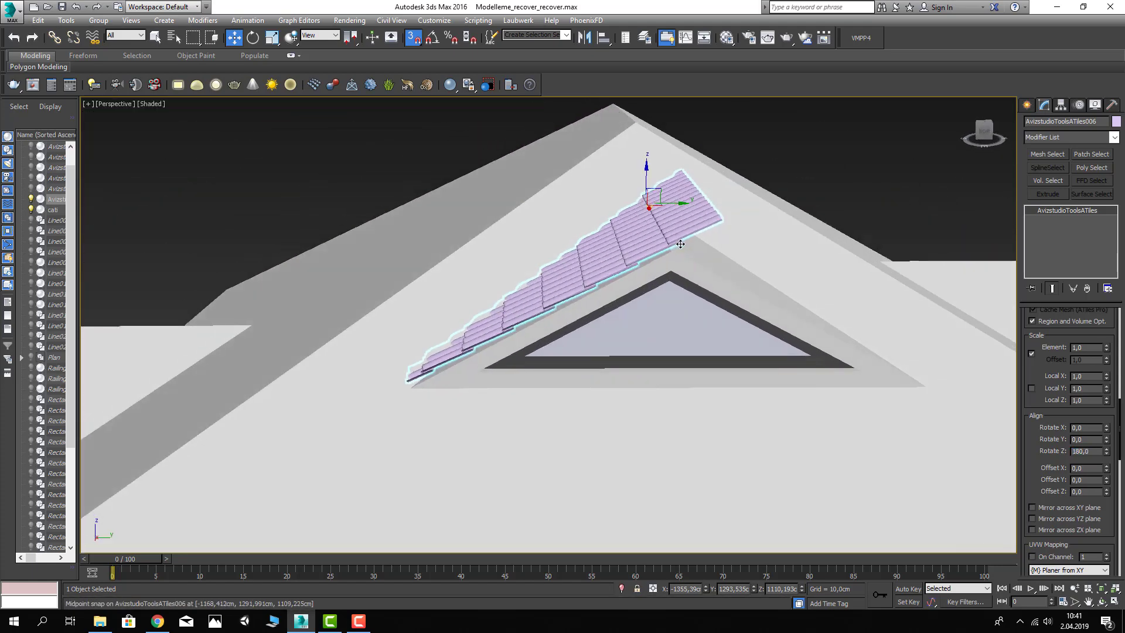
scroll(1042, 468, "down", 3)
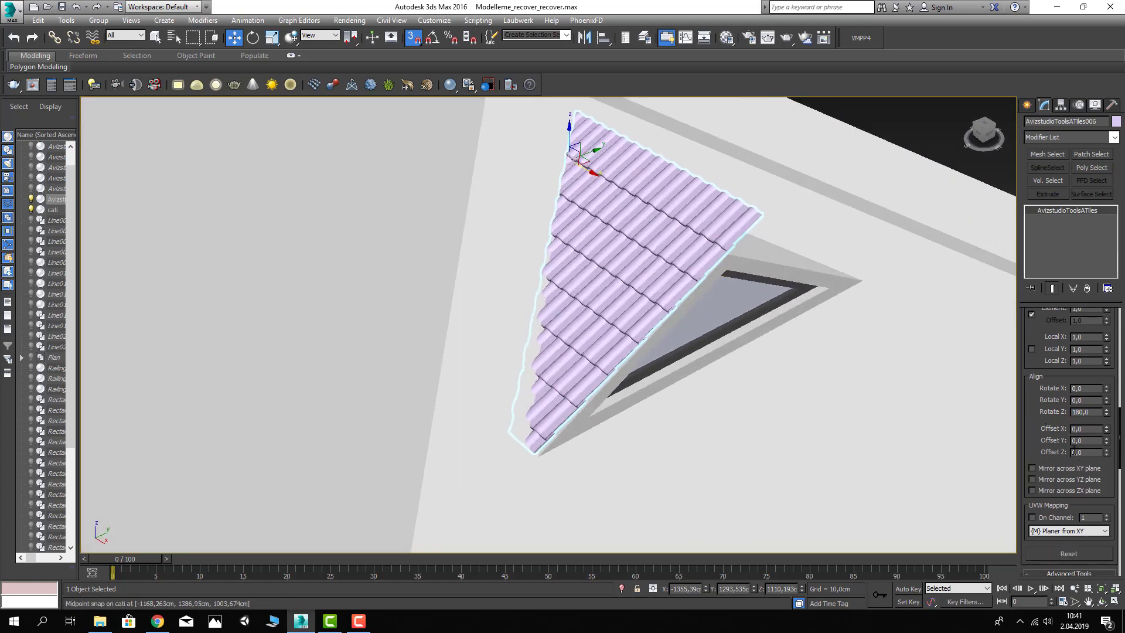
left_click_drag(1107, 442, 1103, 387)
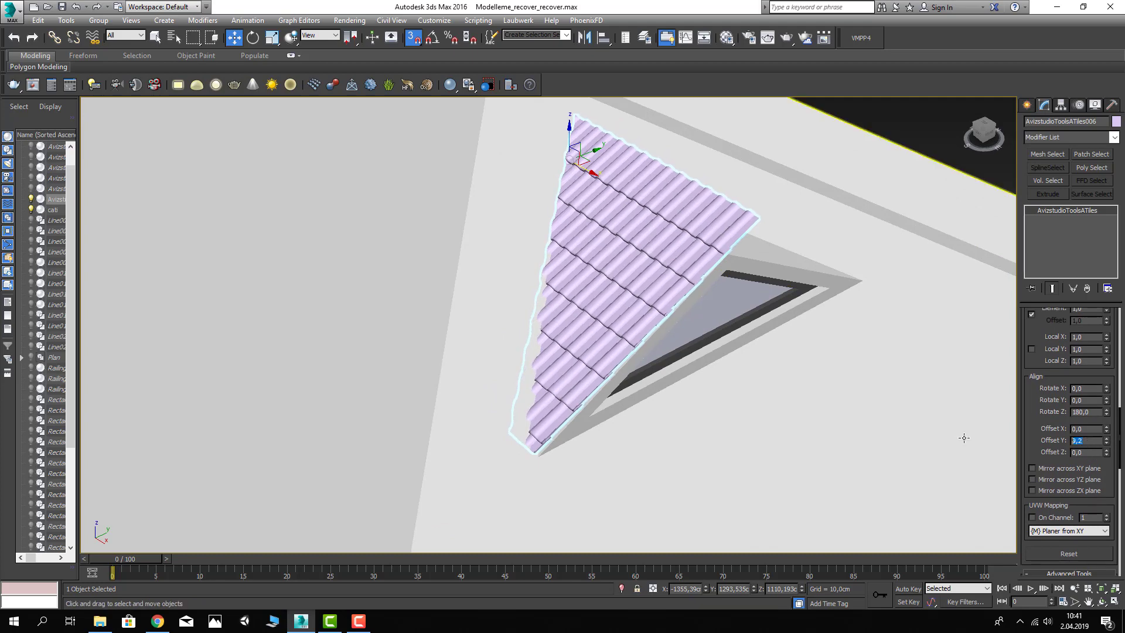
type("0")
key("Return")
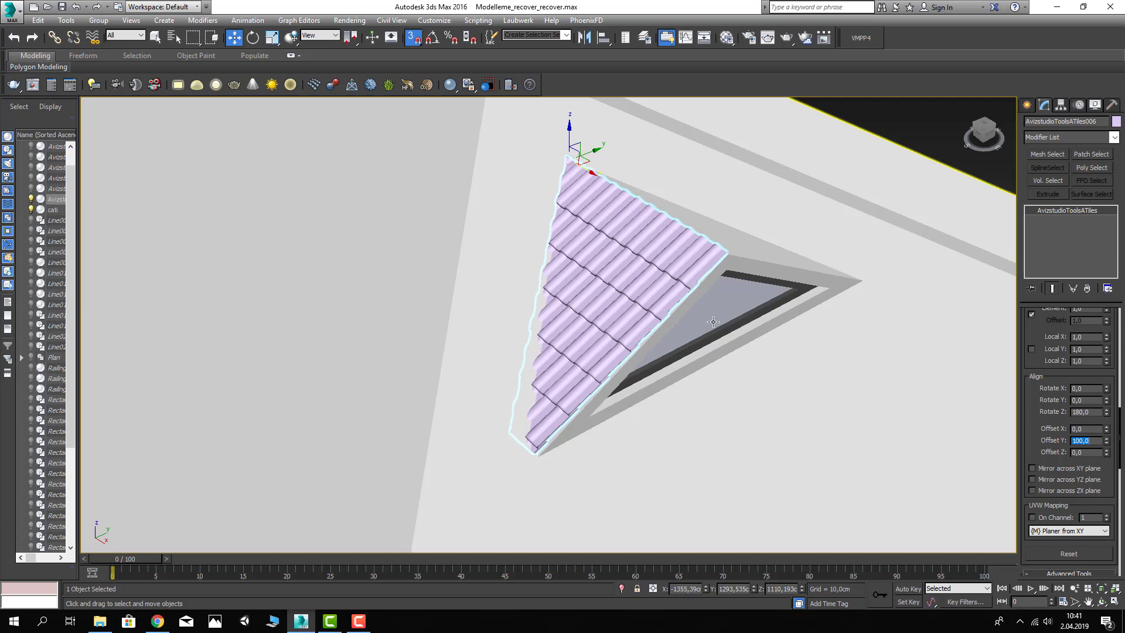
mouse_move(713, 322)
middle_mouse_down("alt")
mouse_move(644, 235)
mouse_move(636, 303)
middle_mouse_up("alt")
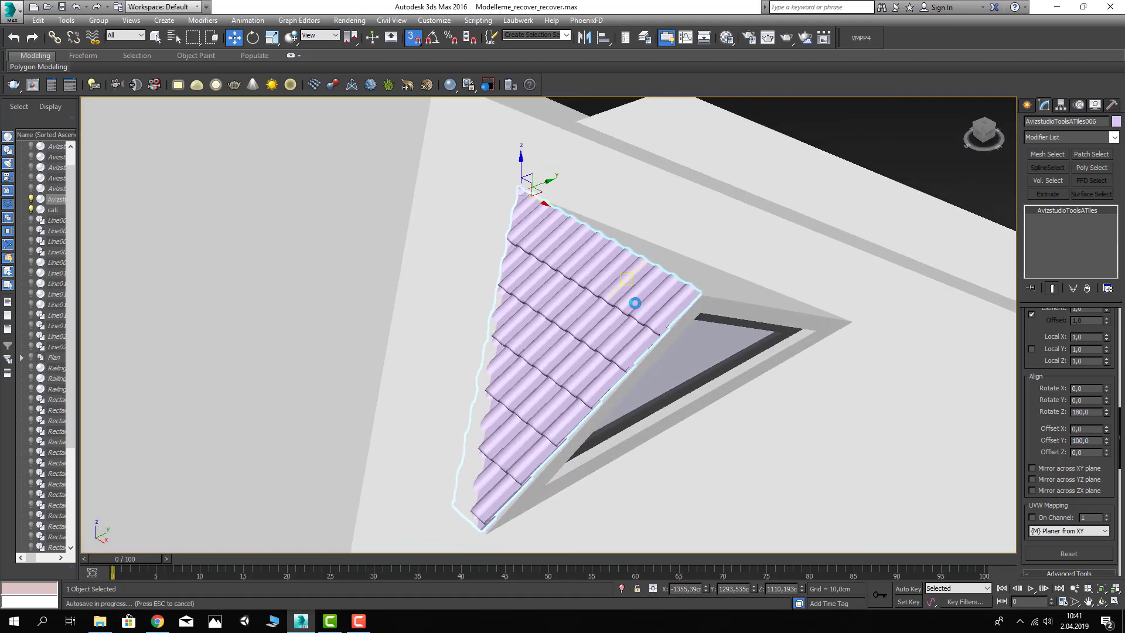
scroll(635, 303, "down", 5)
left_click(729, 132)
middle_click_drag(729, 132, 629, 291, "alt")
left_click(629, 291)
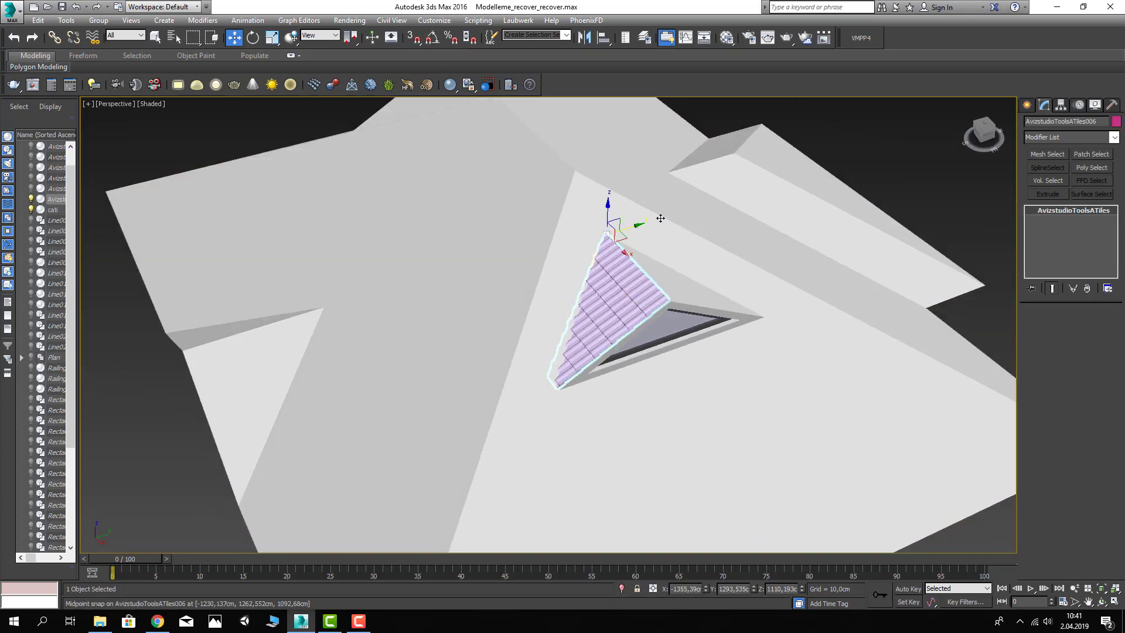
Step: Make an independent copy of the tile piece and mirror it across Y
left_click_drag(705, 211, 785, 187, "shift")
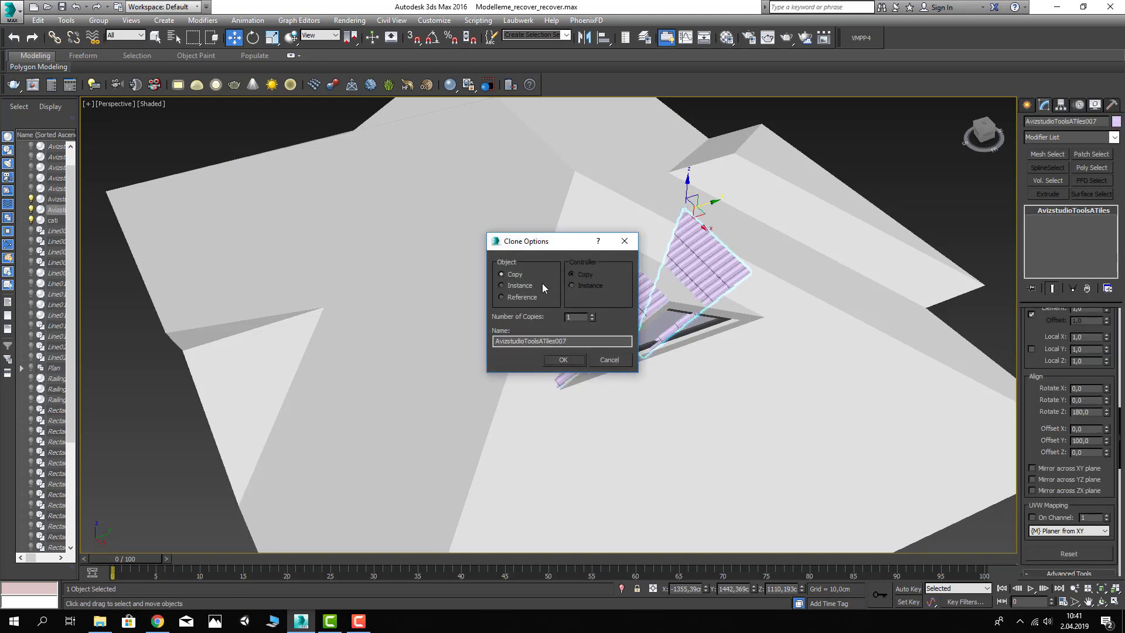
left_click(548, 360)
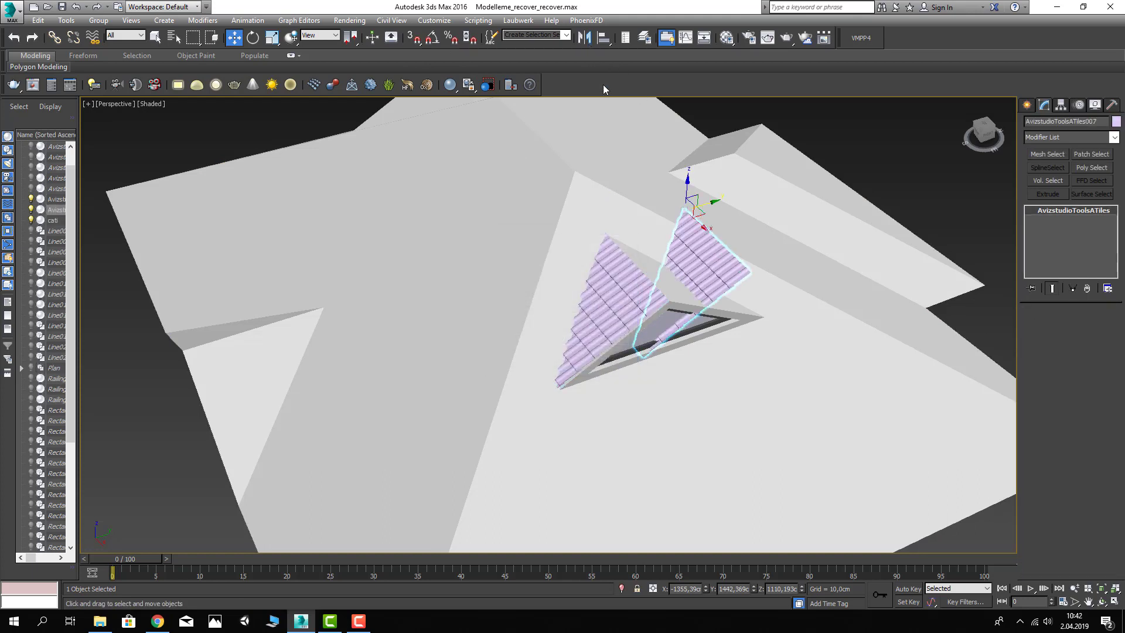
key("alt+m")
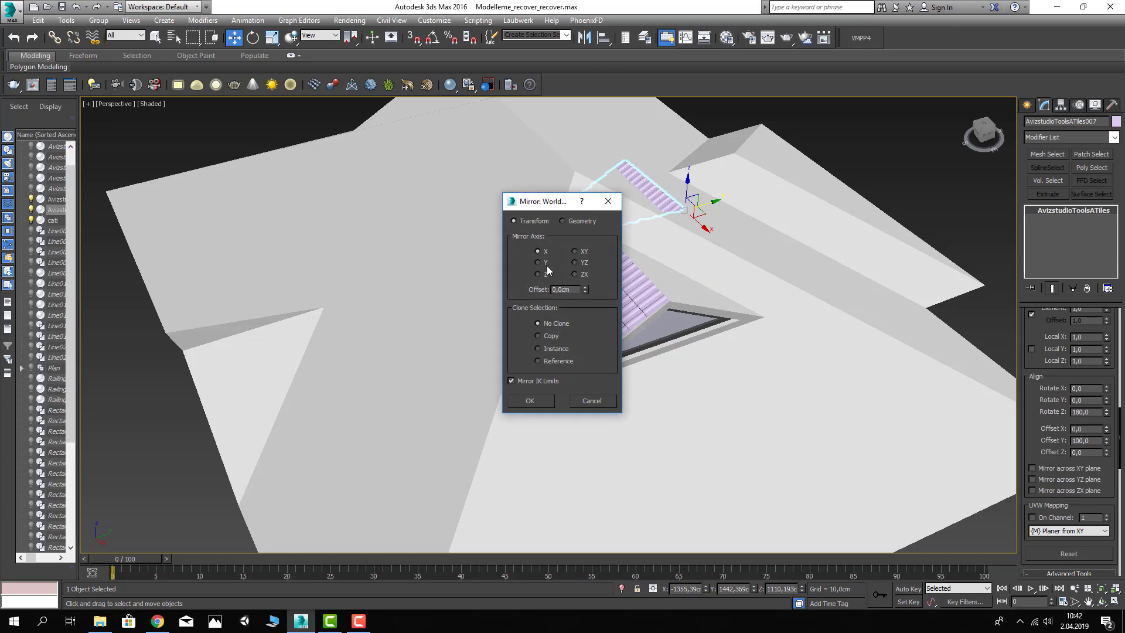
left_click(540, 402)
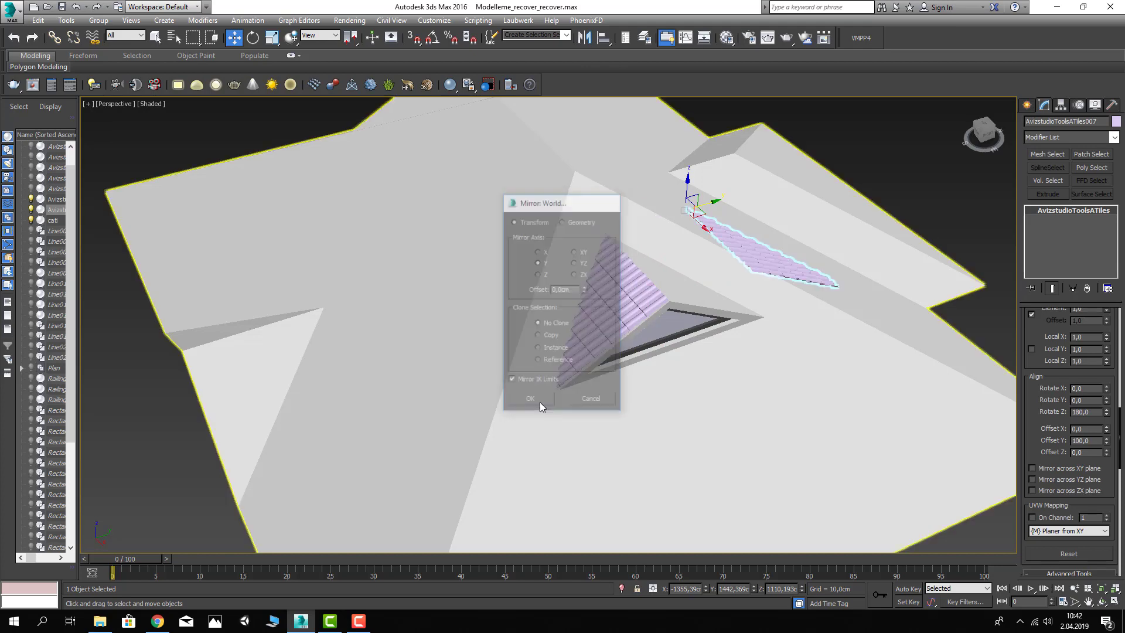
Step: Fit the mirrored tiles onto the dormer's right slope, nudging them along Y
middle_click_drag(755, 304, 733, 193, "alt")
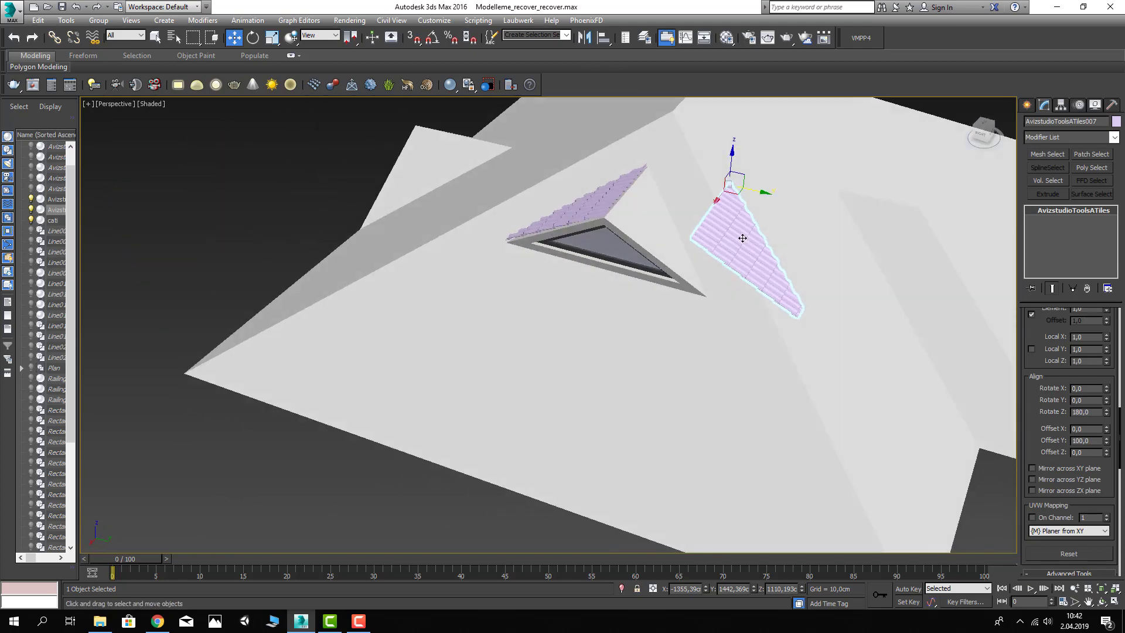
left_click_drag(733, 181, 679, 181)
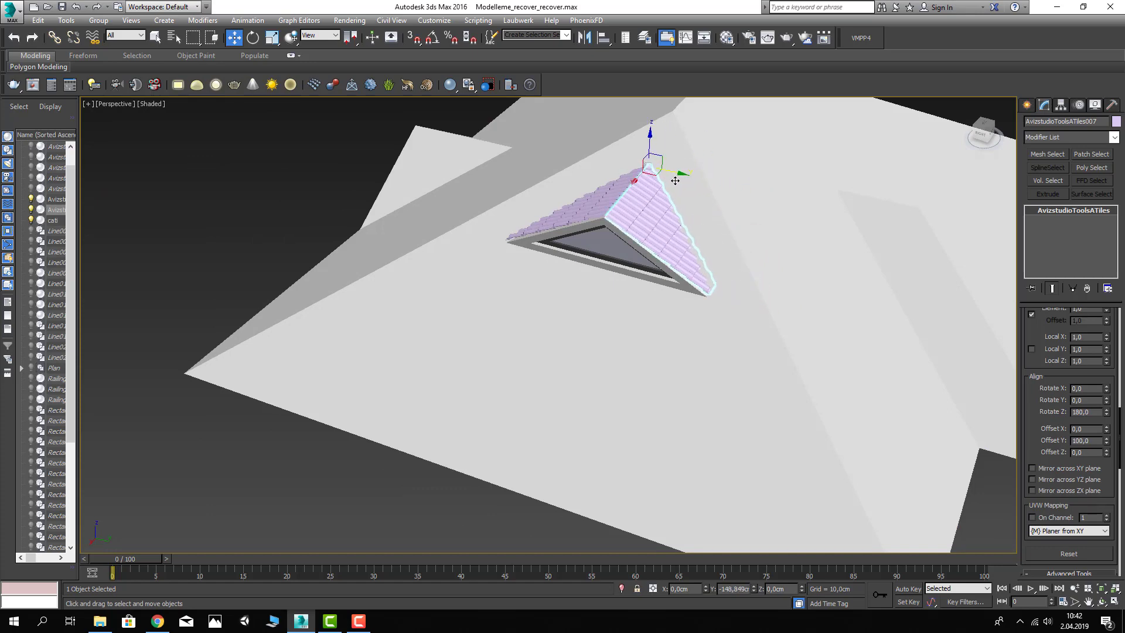
scroll(628, 297, "up", 3)
scroll(647, 294, "up", 2)
mouse_move(647, 294)
middle_mouse_down("alt")
mouse_move(563, 281)
mouse_move(597, 281)
mouse_move(544, 170)
middle_mouse_up("alt")
left_click_drag(529, 160, 524, 162)
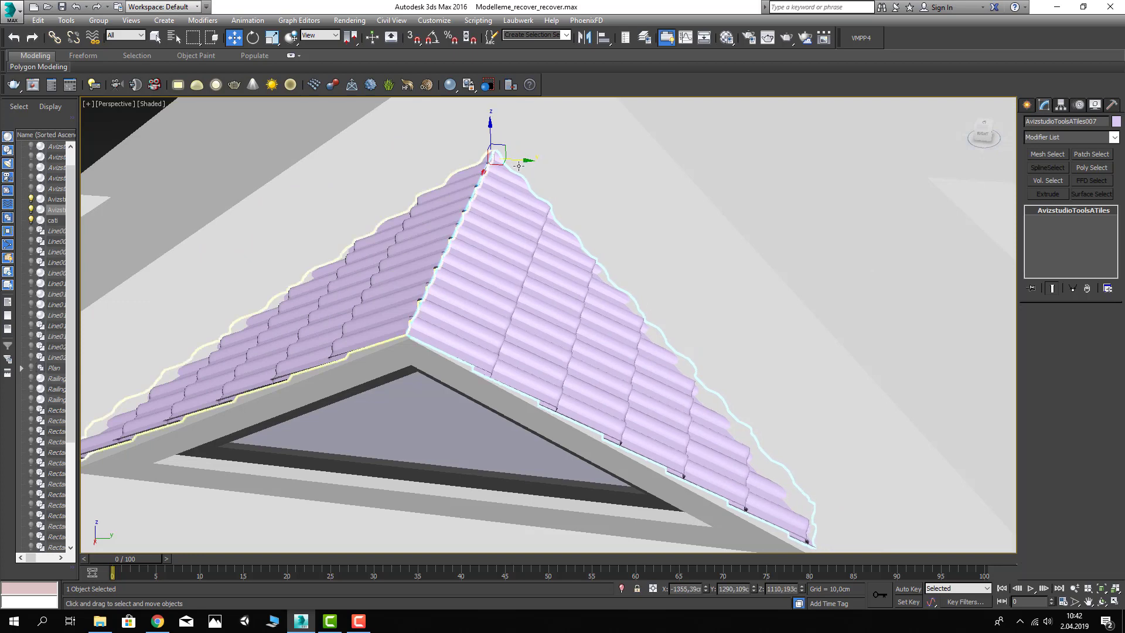
Step: Select the roof object and dormer tile slopes, then clear the selection
left_click(494, 314)
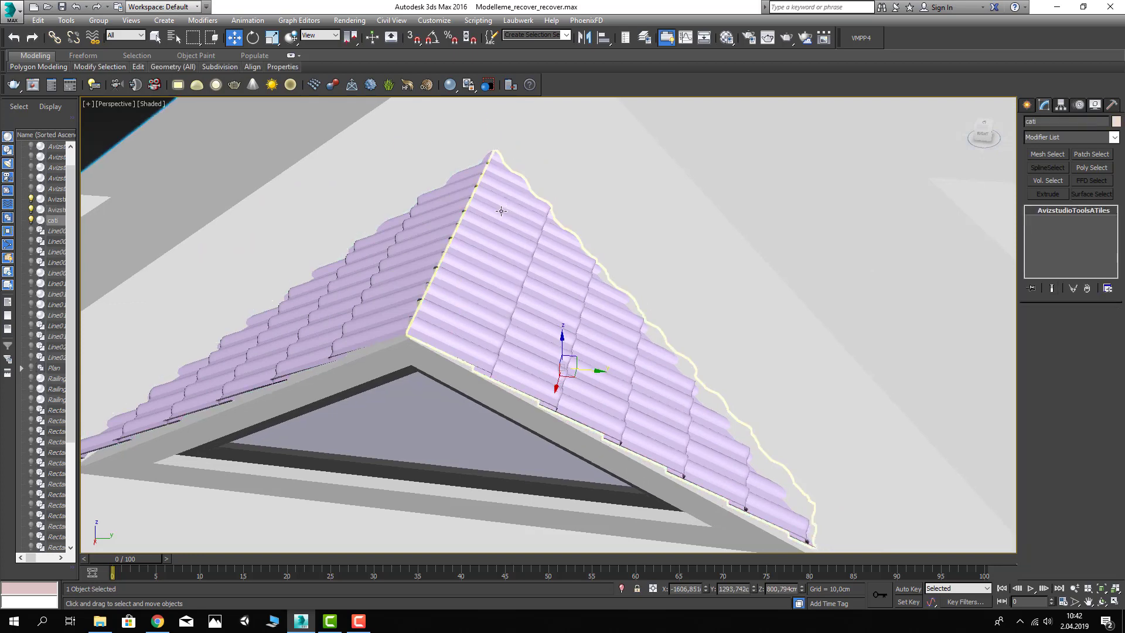
left_click(419, 279, "ctrl")
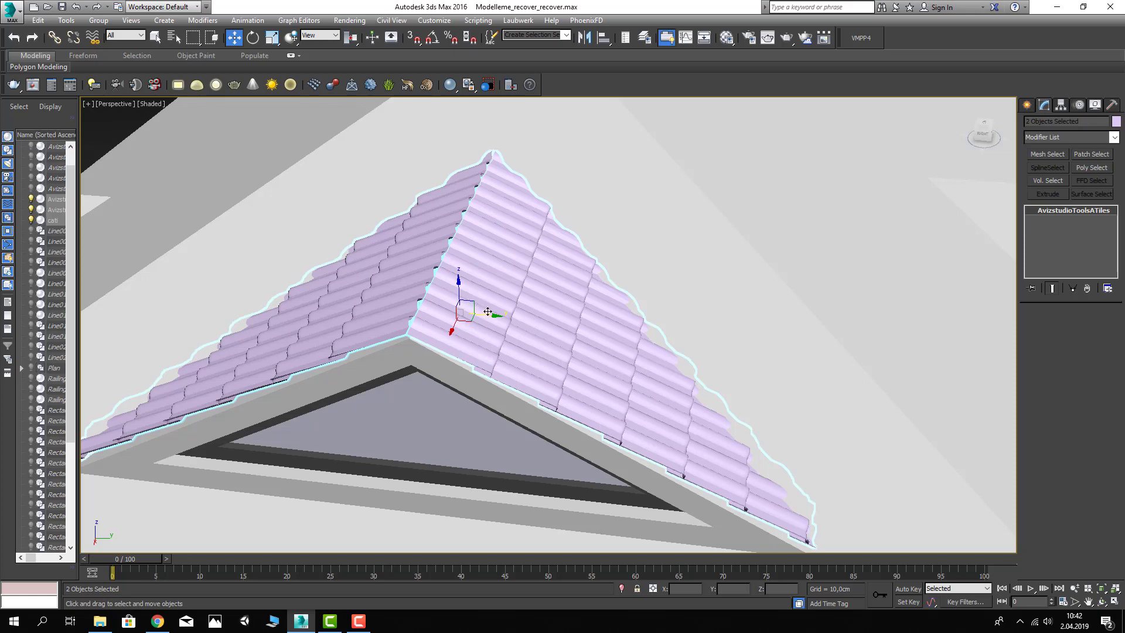
left_click(489, 314, "alt")
scroll(491, 316, "down", 1)
scroll(491, 317, "down", 4)
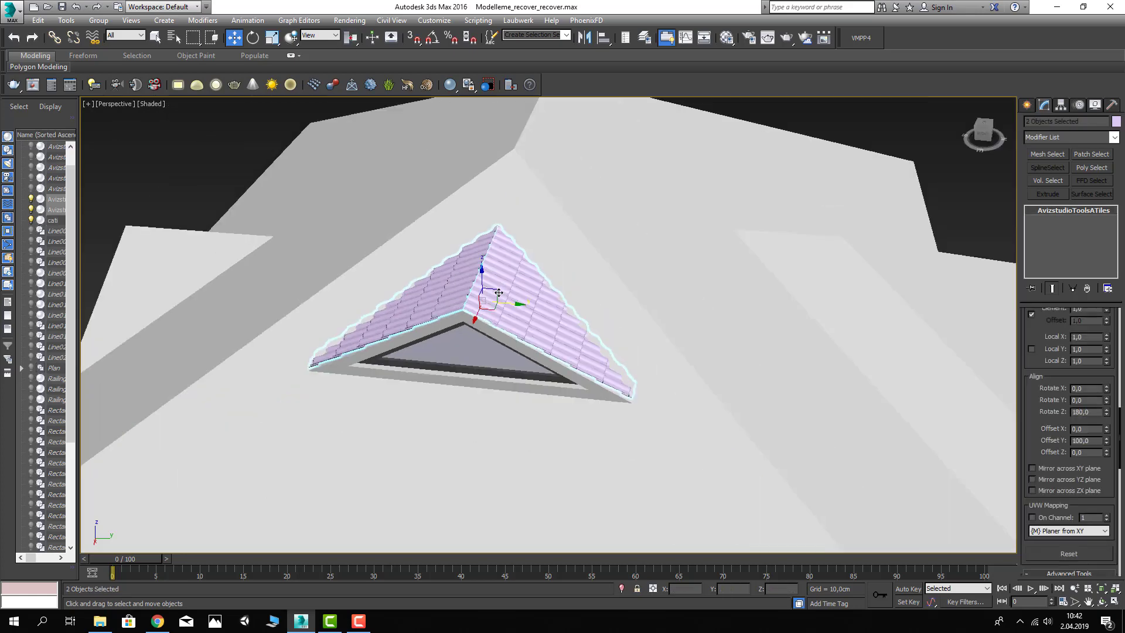
left_click(758, 184)
scroll(757, 185, "down", 3)
middle_click_drag(757, 184, 666, 208, "alt")
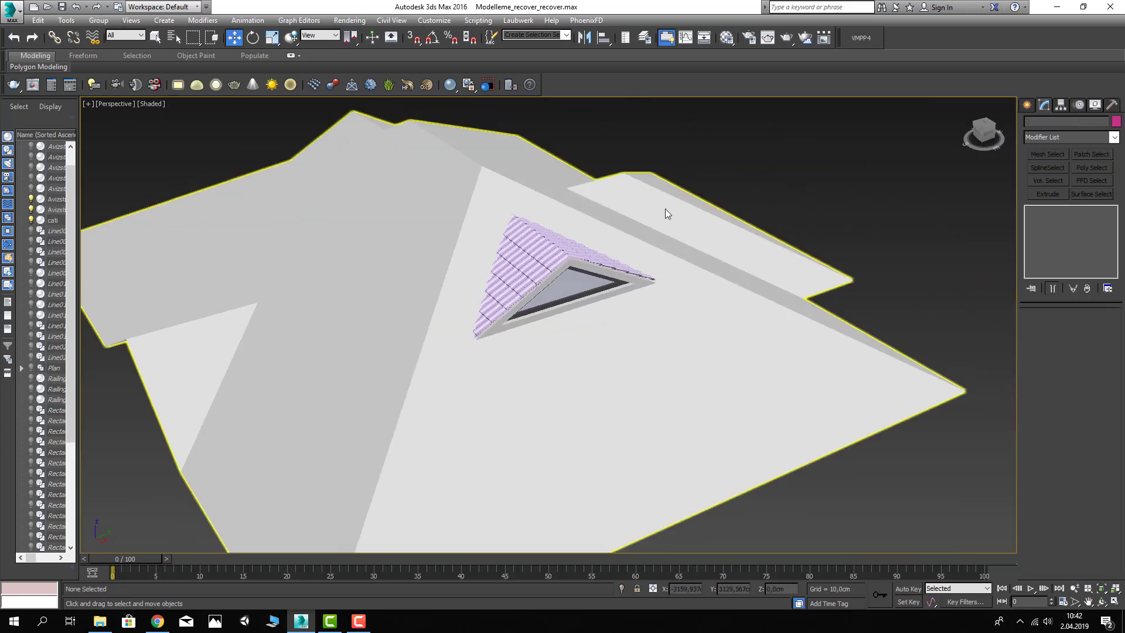
Step: Unhide all hidden roofs and walls and frame the whole house roof
right_click(666, 208)
left_click(701, 158)
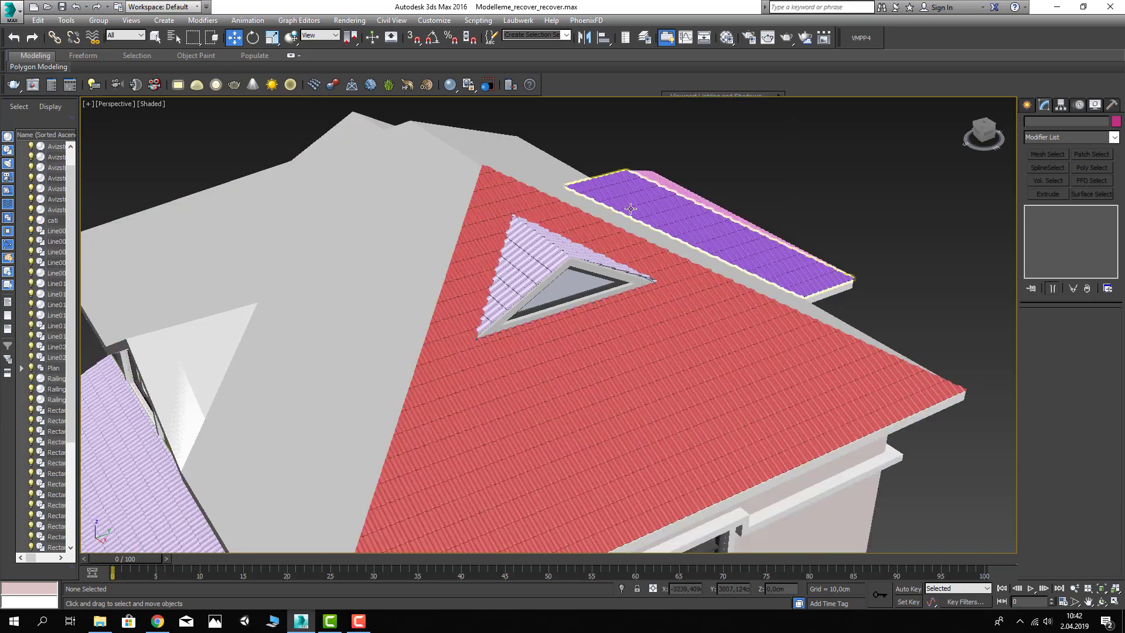
scroll(645, 264, "down", 2)
mouse_move(645, 264)
middle_mouse_down("alt")
mouse_move(567, 297)
mouse_move(437, 238)
mouse_move(451, 225)
mouse_move(546, 268)
middle_mouse_up("alt")
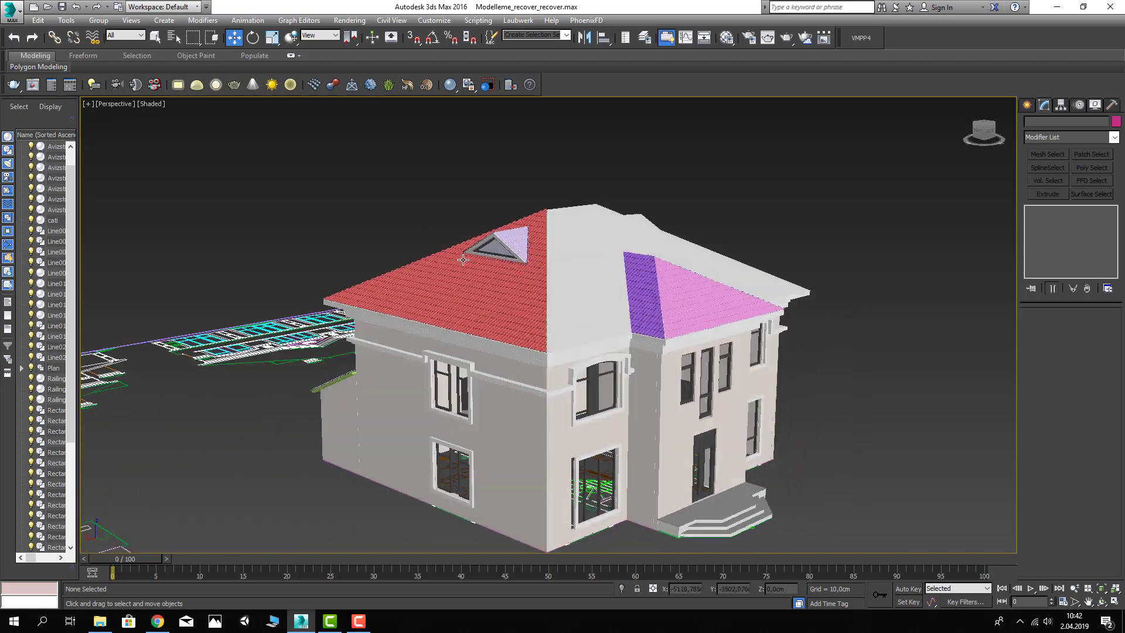
middle_click_drag(607, 186, 575, 254, "alt")
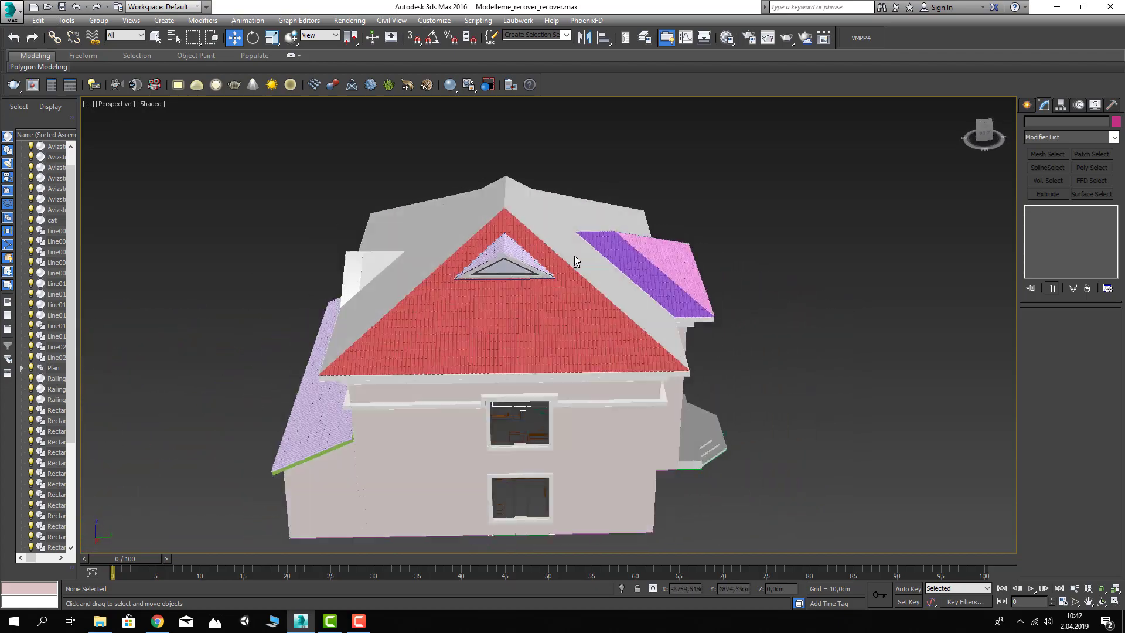
scroll(575, 254, "up", 5)
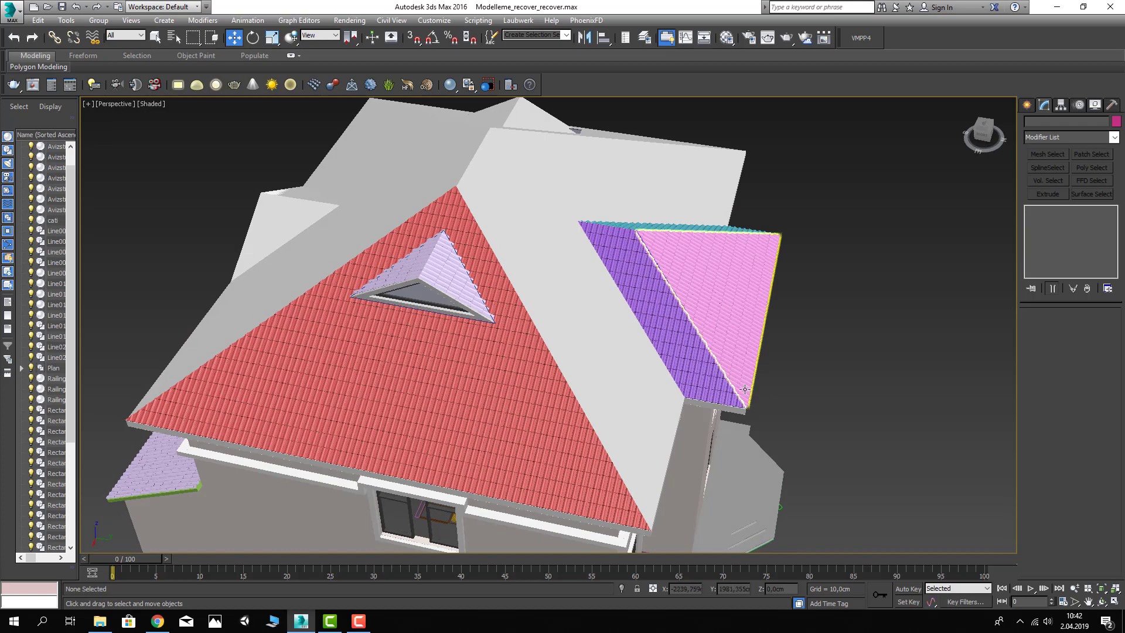
mouse_move(745, 389)
middle_mouse_down()
mouse_move(731, 357)
mouse_move(753, 319)
middle_mouse_up()
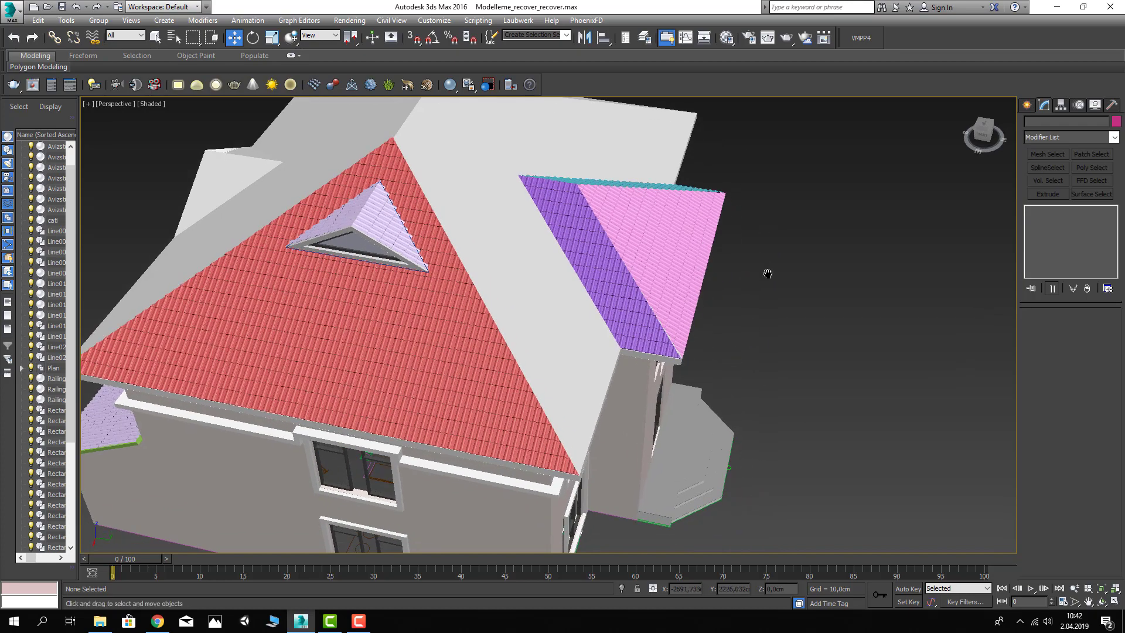
middle_click_drag(766, 271, 775, 286)
Step: Start the ATiles tool in Straight Line - Y mode with snapping on
left_click(1027, 105)
left_click(1046, 197)
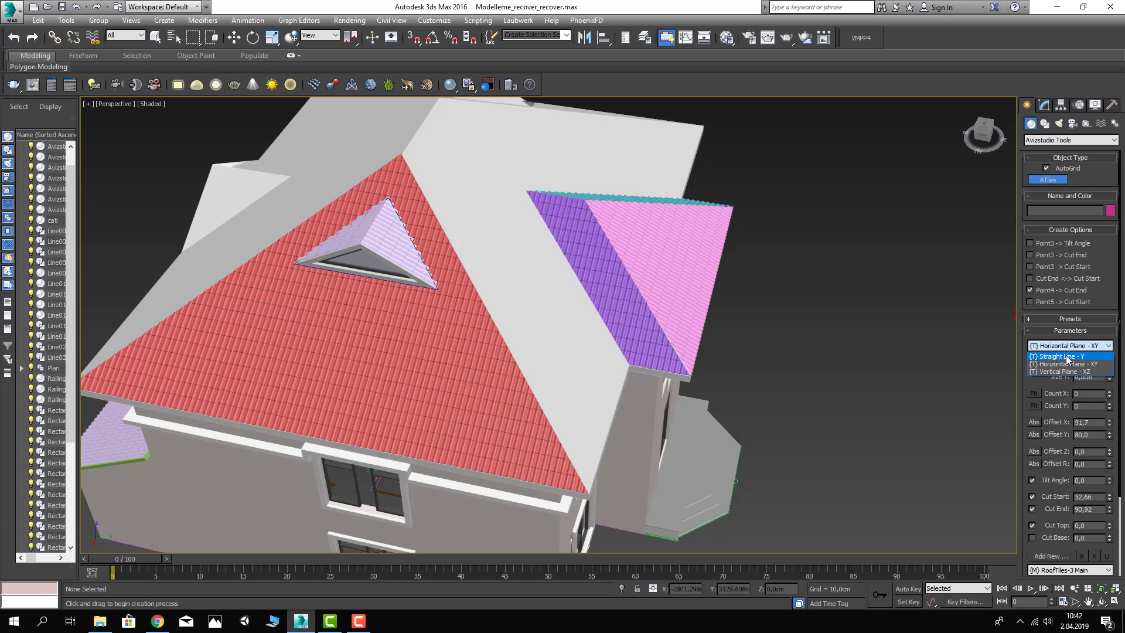
left_click(1075, 357)
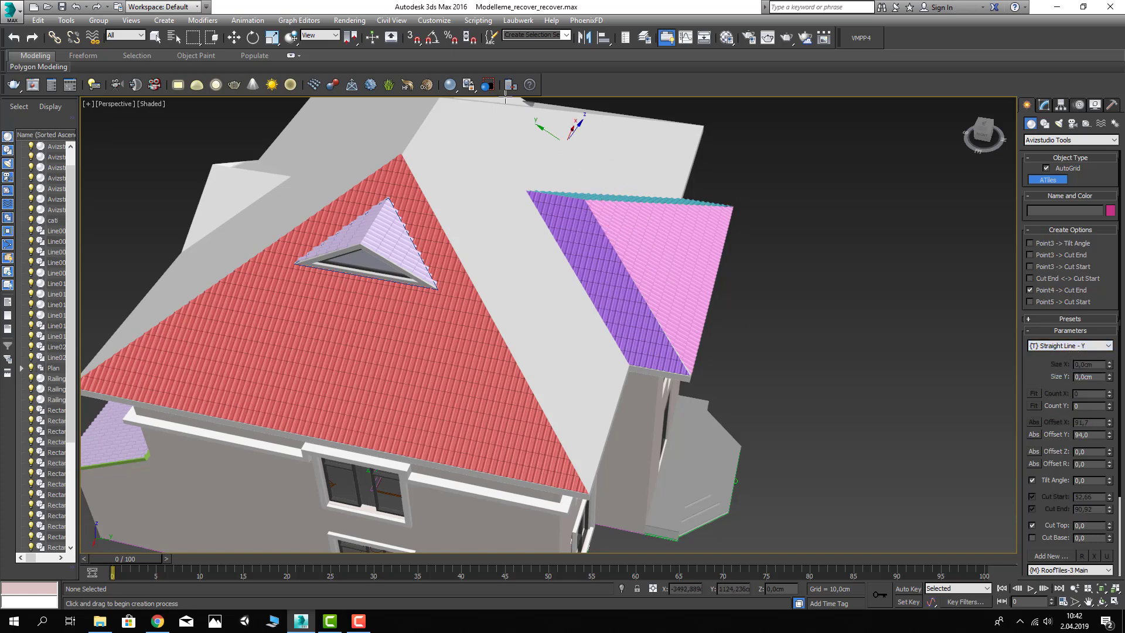
left_click(415, 39)
Step: Draw a ridge-cap tile strip along the pink gable roof's ridge
middle_click_drag(528, 251, 498, 331, "alt")
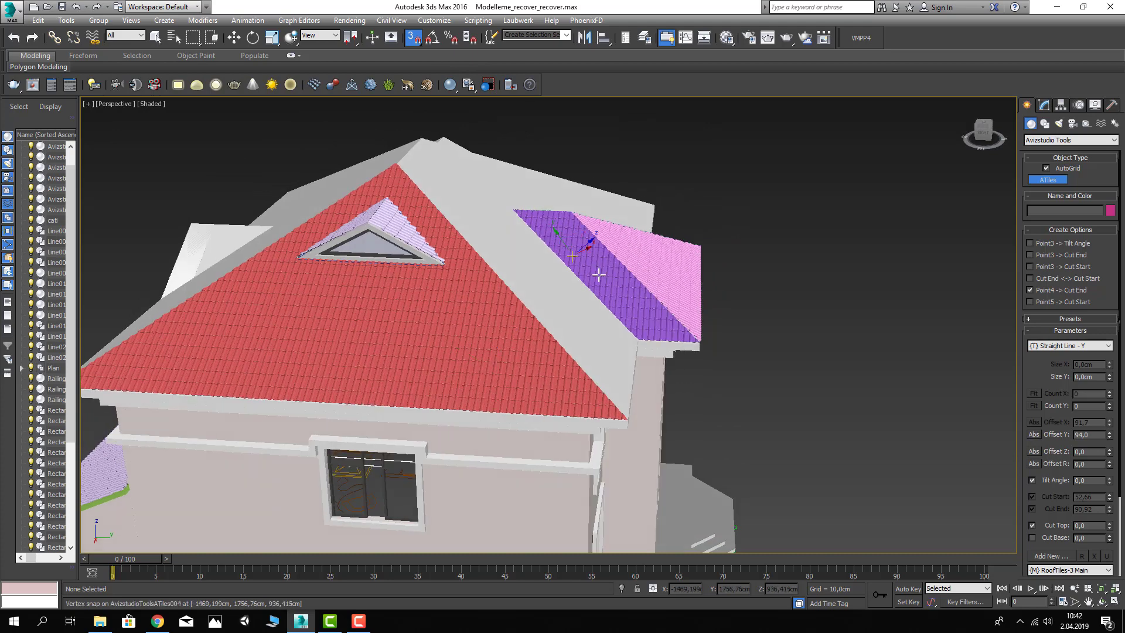
scroll(573, 204, "up", 2)
left_click_drag(578, 220, 769, 415)
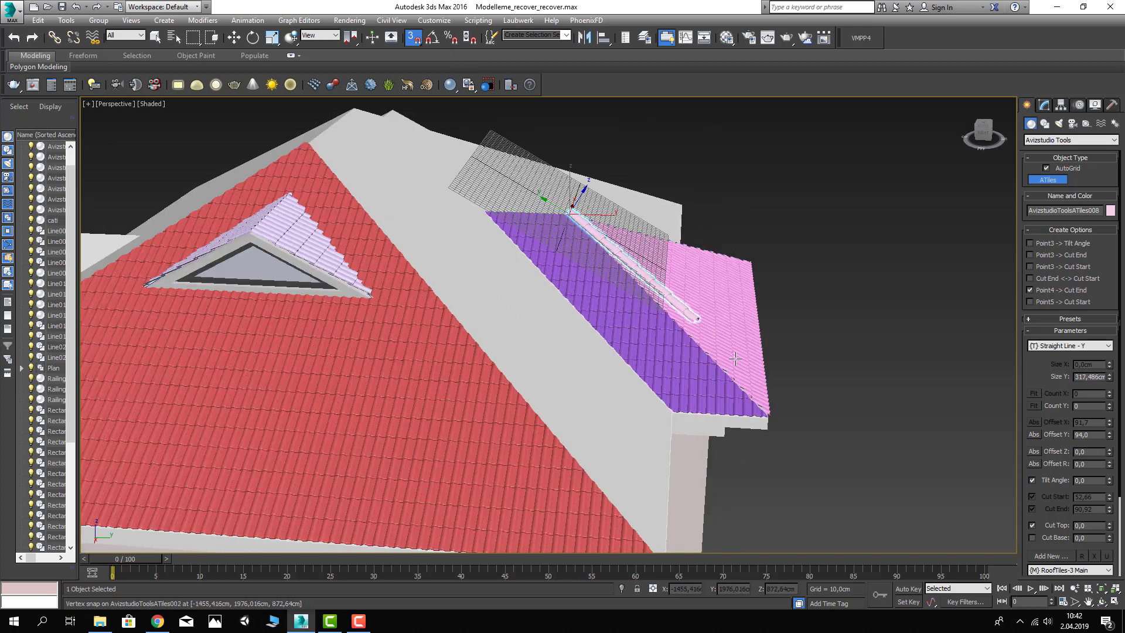
left_click(768, 415)
key("w")
mouse_move(824, 354)
middle_mouse_down("alt")
mouse_move(765, 359)
mouse_move(767, 404)
mouse_move(636, 321)
mouse_move(679, 235)
middle_mouse_up("alt")
scroll(635, 321, "down", 3)
right_click(779, 219)
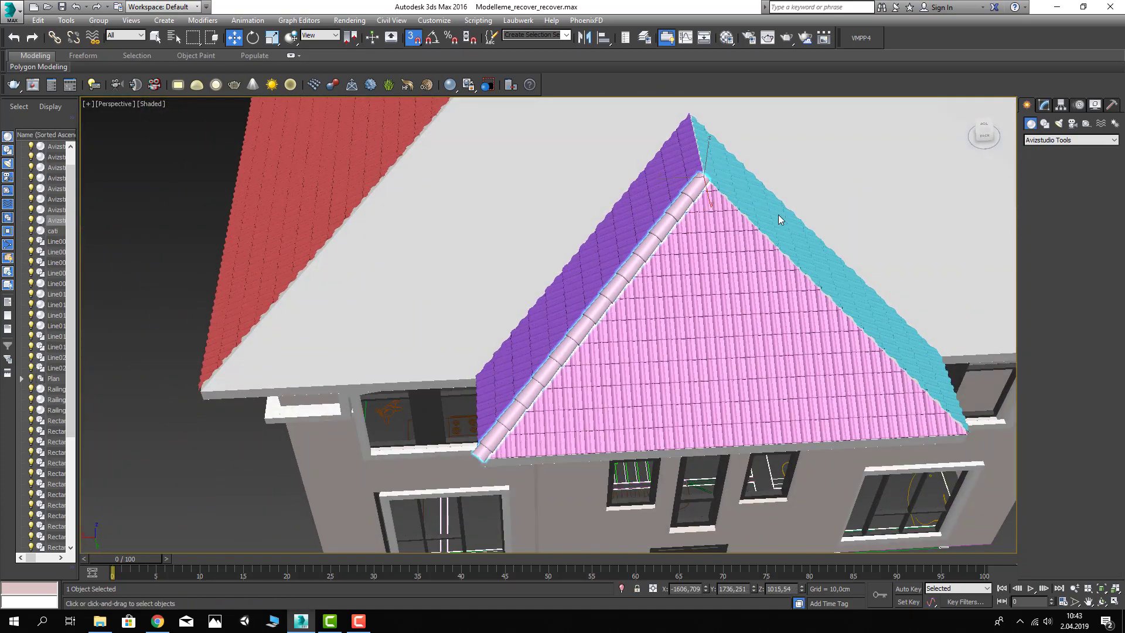
Step: Draw a second ridge-cap strip from the ridge end down the hip edge
left_click_drag(783, 223, 791, 218)
middle_click_drag(773, 219, 773, 250, "alt")
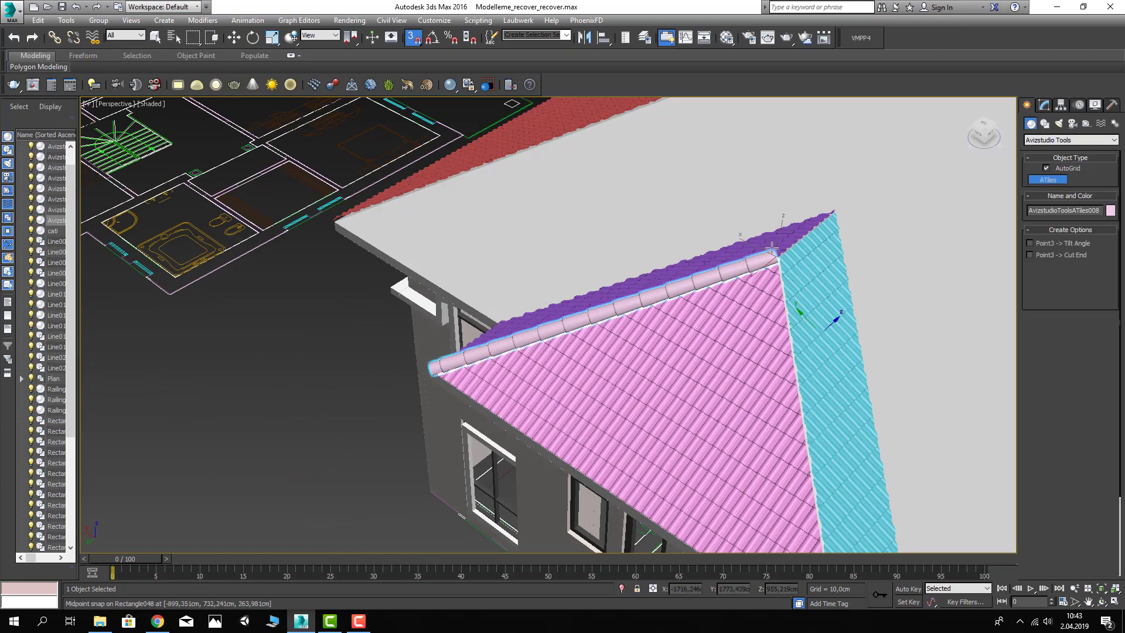
scroll(779, 258, "up", 3)
scroll(778, 258, "up", 2)
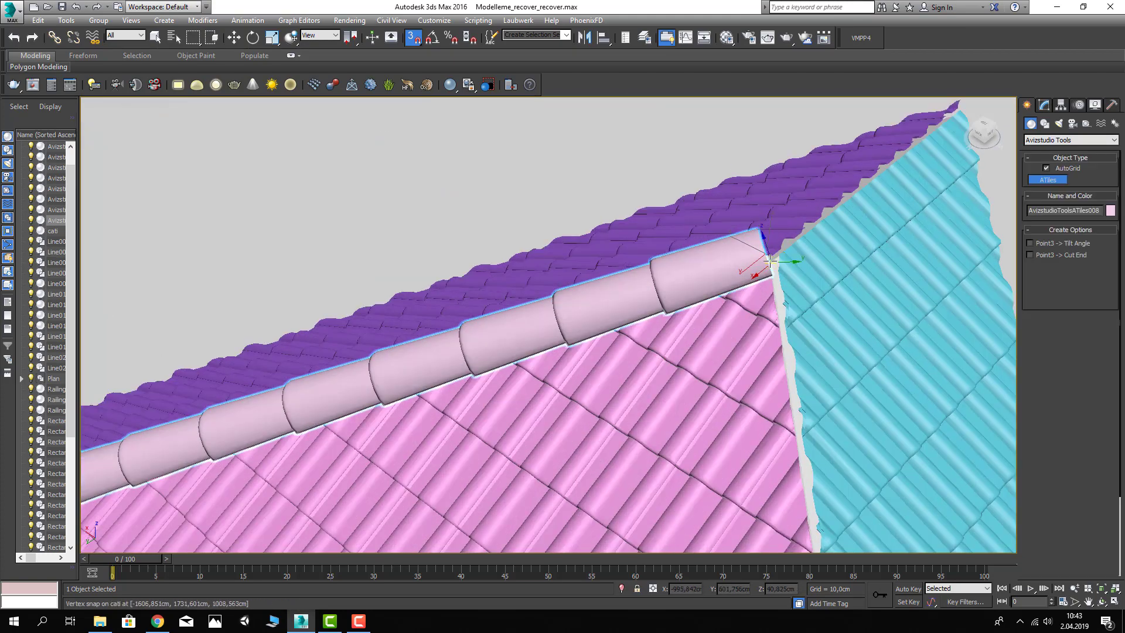
left_click(769, 260)
scroll(777, 282, "down", 4)
scroll(786, 307, "down", 3)
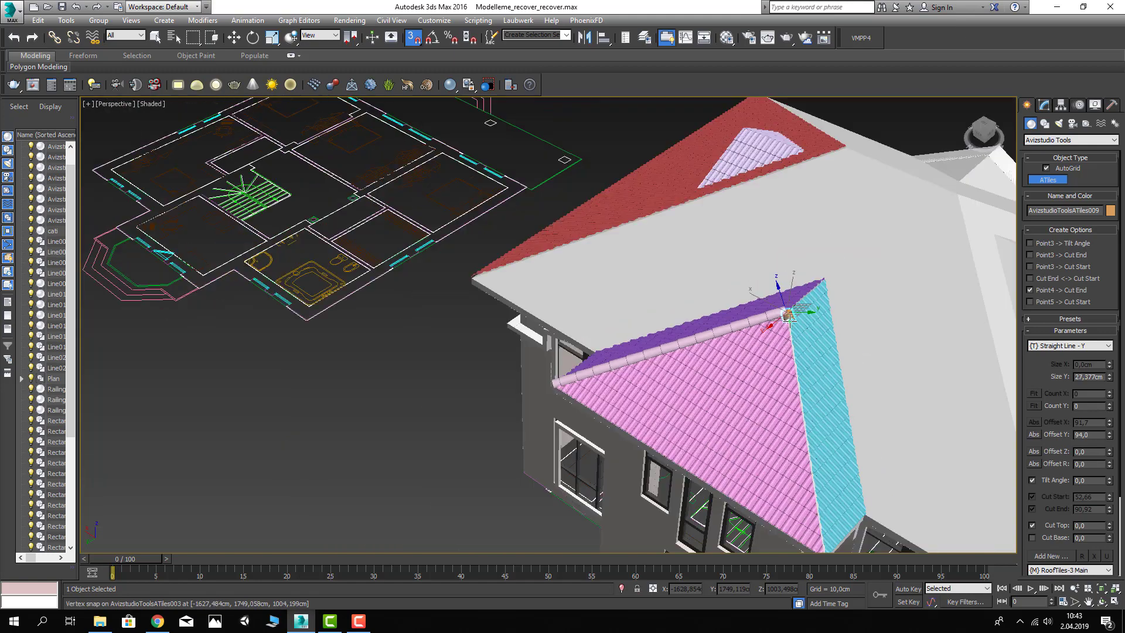
scroll(824, 531, "down", 4)
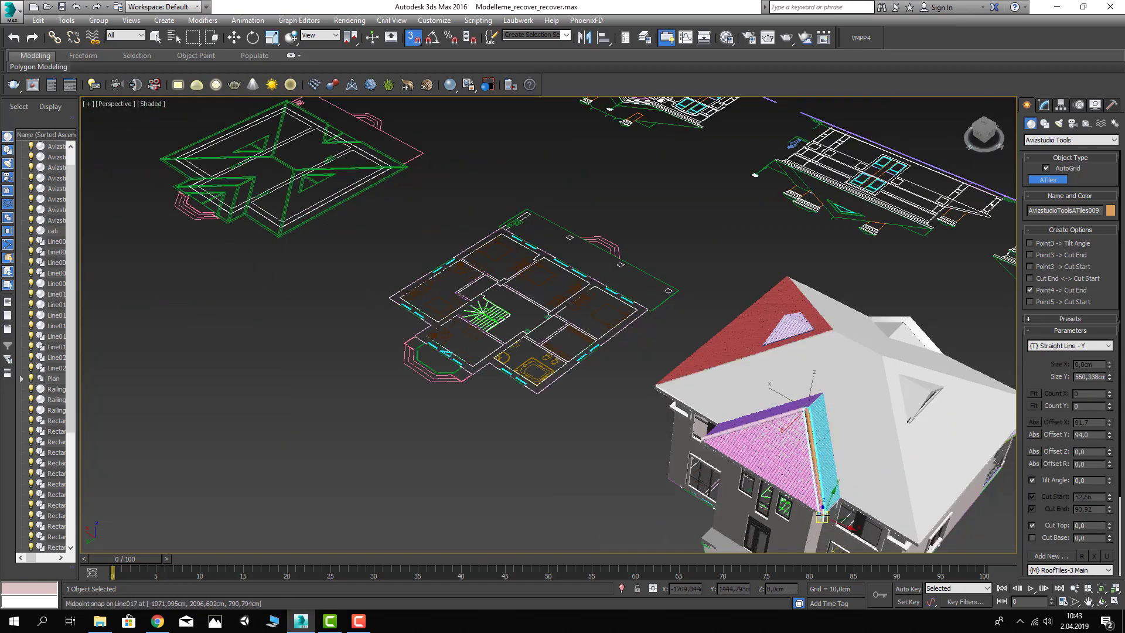
right_click(822, 518)
Step: Orbit over the red roof and dormer and cancel the pending tile creation
middle_click_drag(780, 352, 802, 415, "alt")
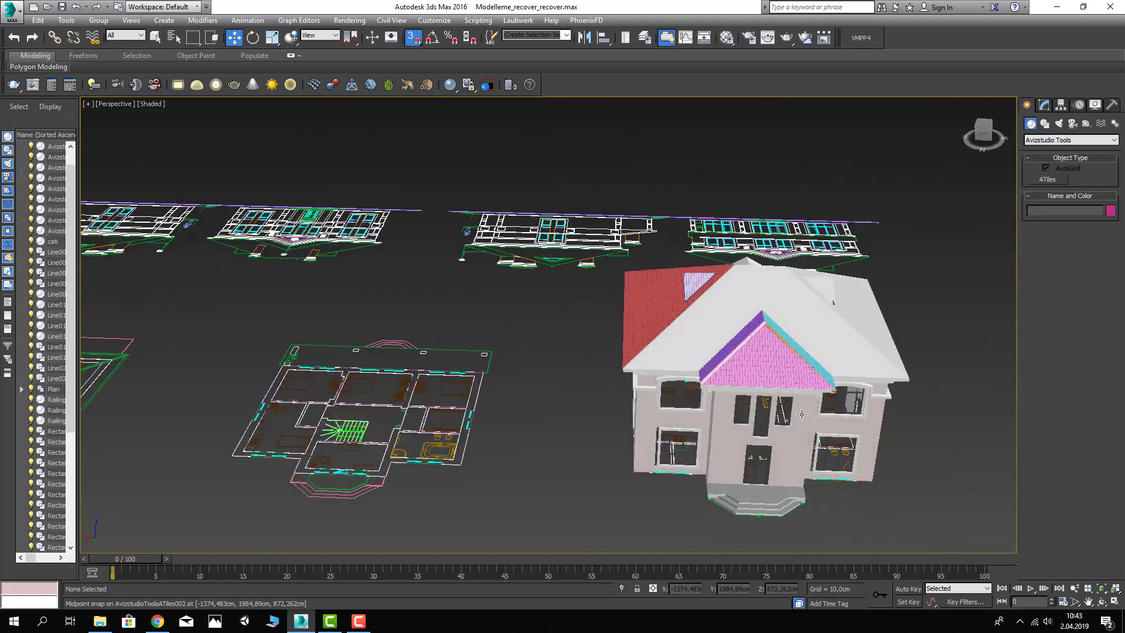
scroll(802, 414, "up", 3)
scroll(674, 381, "up", 2)
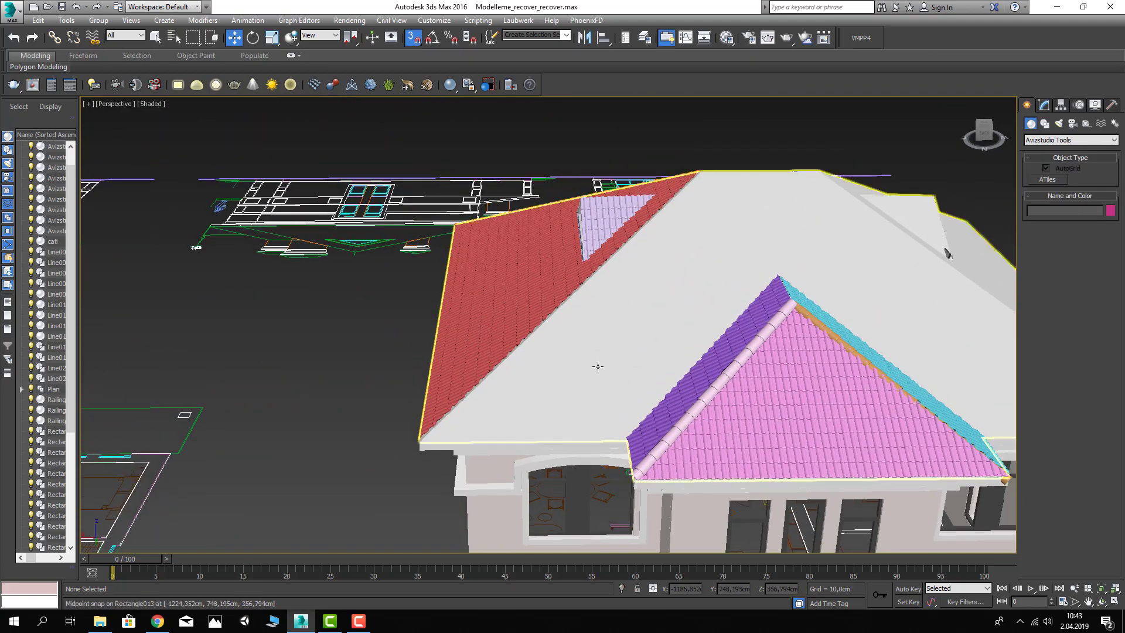
scroll(598, 366, "down", 2)
middle_click_drag(598, 366, 404, 258, "alt")
scroll(405, 258, "up", 3)
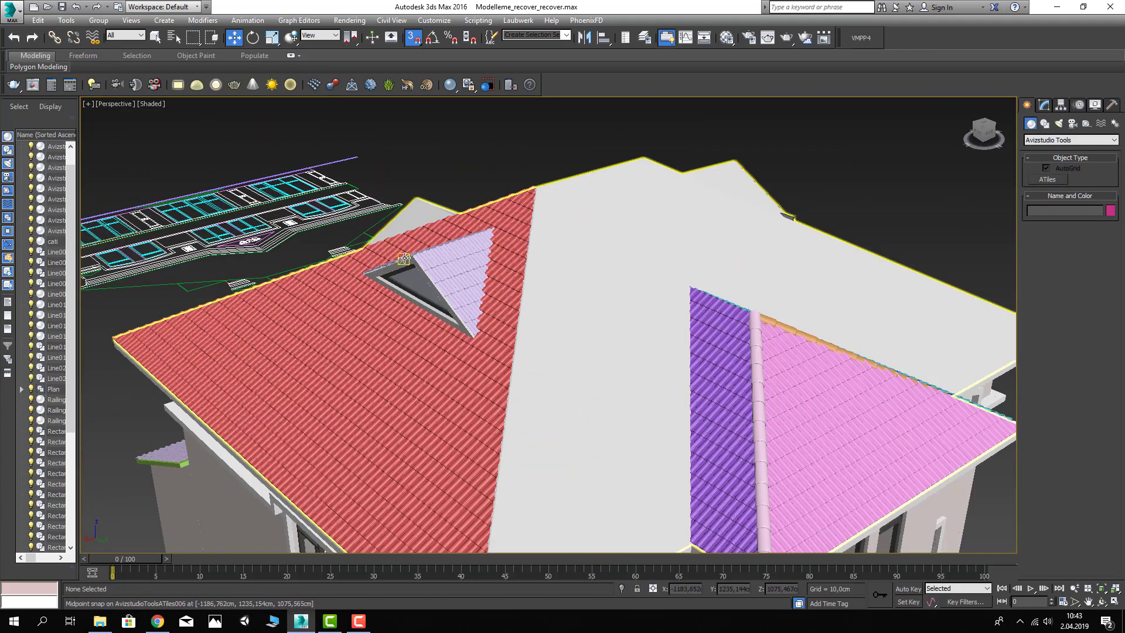
scroll(404, 258, "up", 1)
left_click(1032, 181)
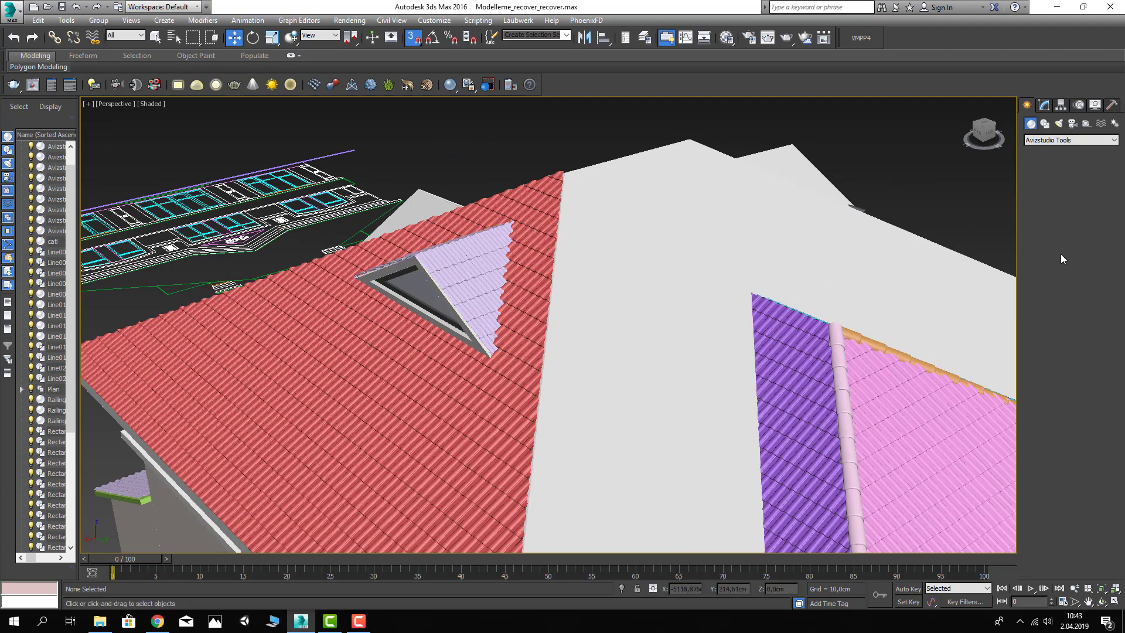
scroll(648, 274, "down", 2)
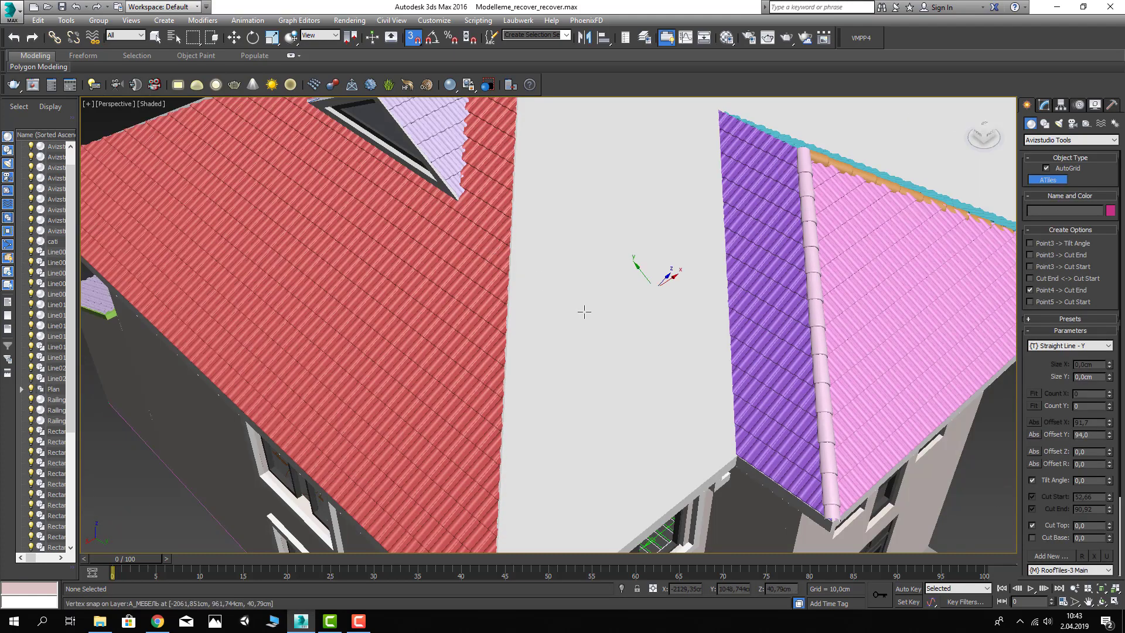
scroll(583, 312, "down", 2)
scroll(673, 390, "down", 3)
scroll(607, 267, "up", 5)
scroll(608, 267, "up", 2)
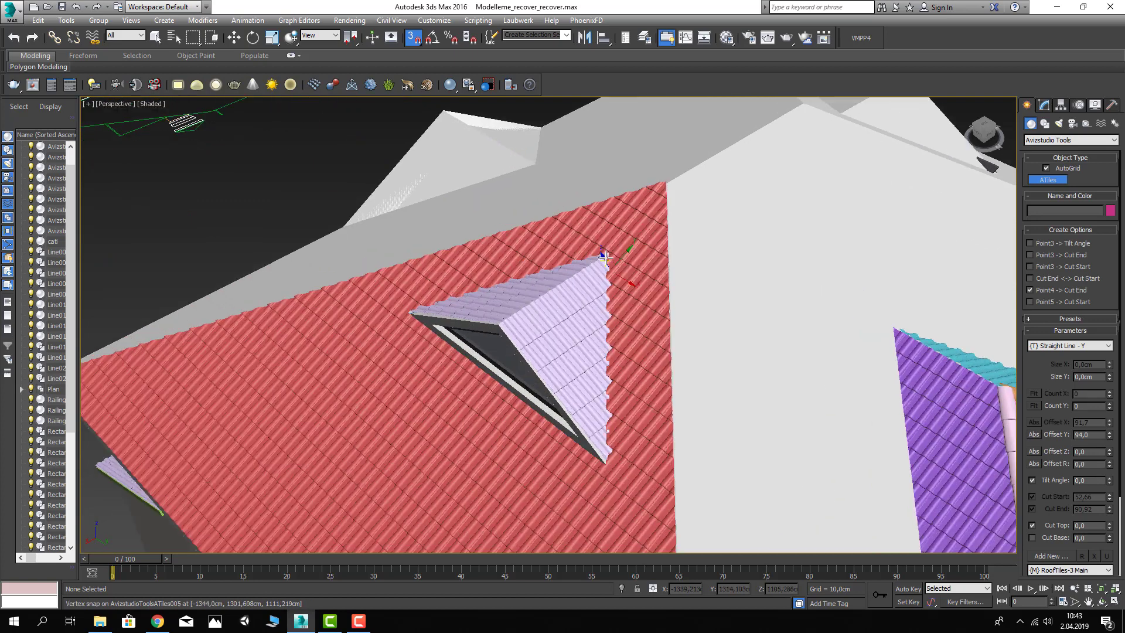
Step: Draw a ridge-cap tile strip along the dormer's ridge from its tip
left_click_drag(606, 252, 499, 326)
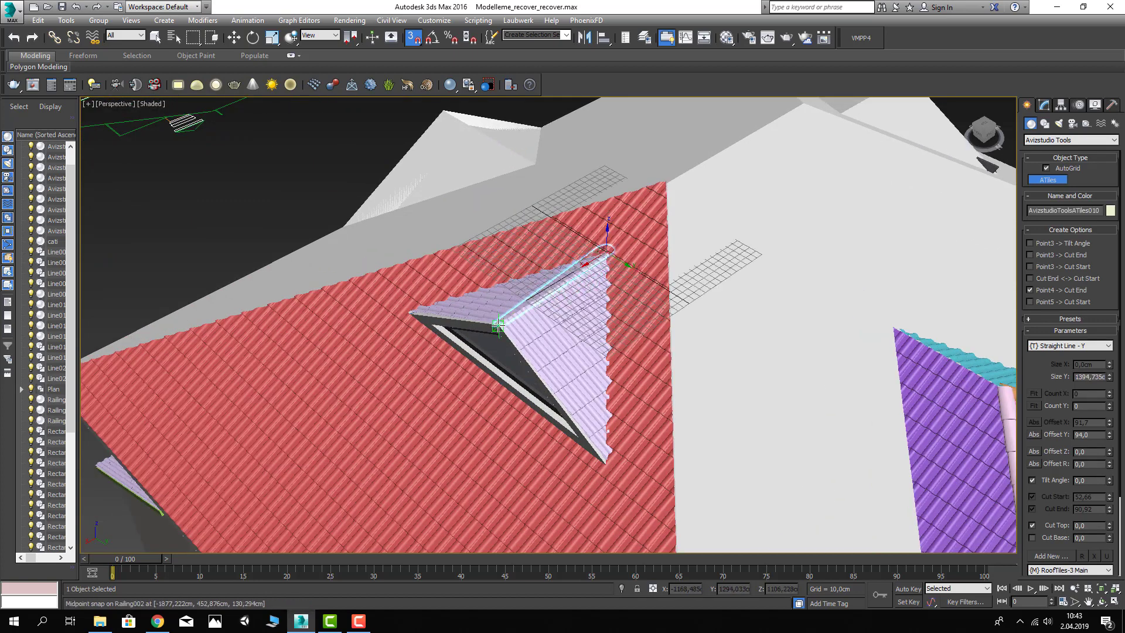
key("w")
scroll(607, 252, "down", 1)
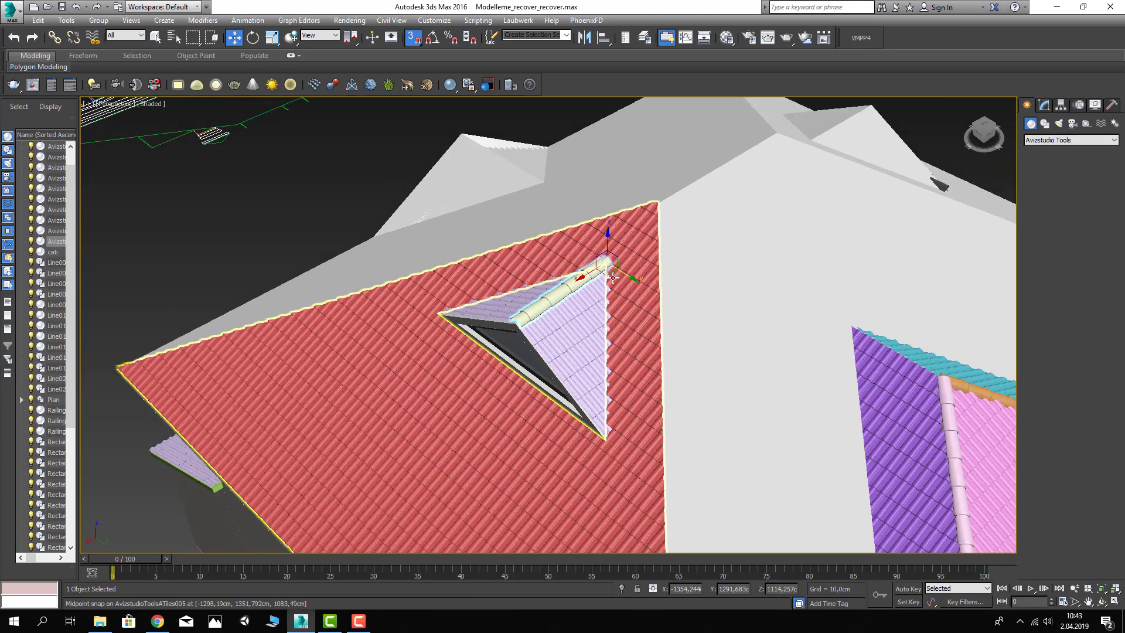
scroll(607, 252, "down", 1)
scroll(586, 190, "down", 1)
scroll(586, 189, "down", 2)
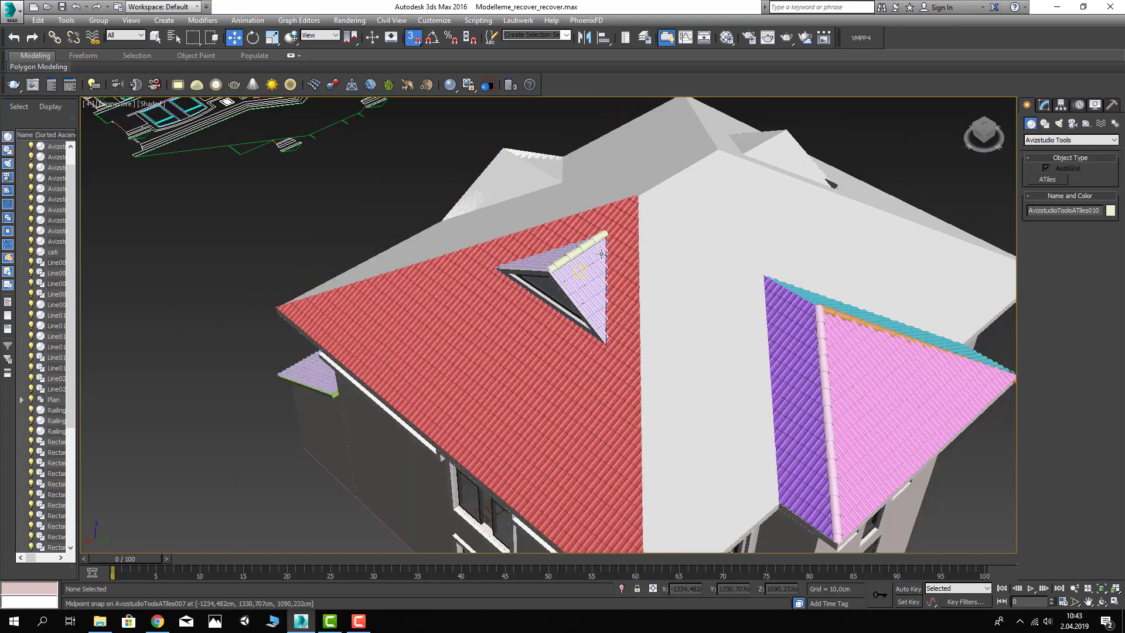
middle_click_drag(585, 190, 647, 208, "alt")
scroll(477, 347, "up", 1)
scroll(477, 347, "up", 2)
scroll(477, 346, "up", 1)
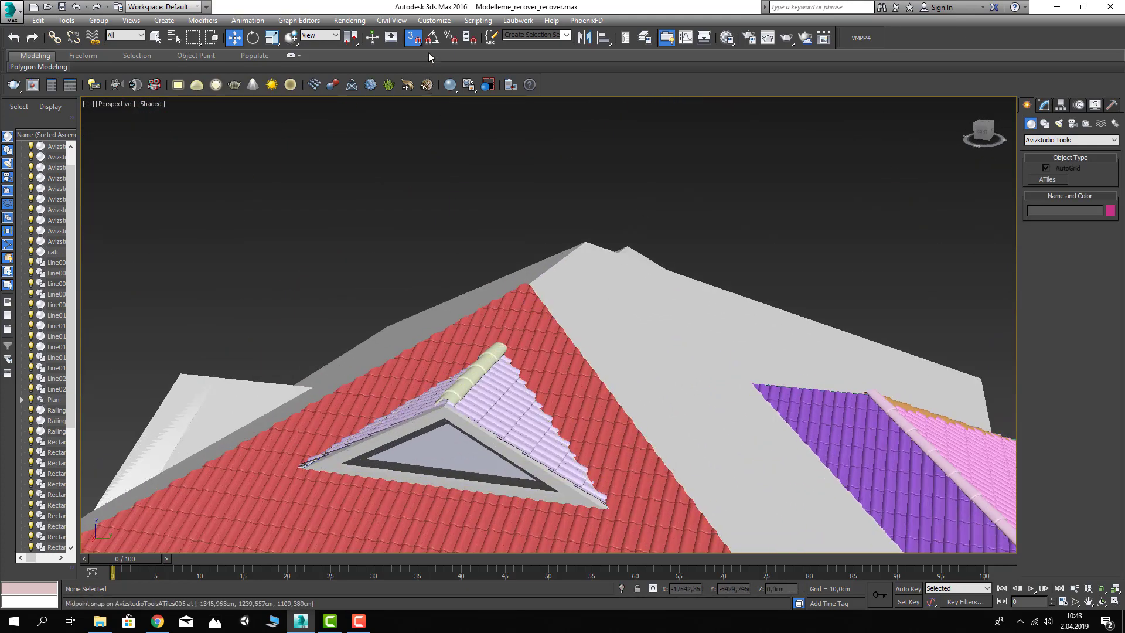
Step: Lower the dormer ridge cap slightly on Z onto the tiles, then deselect it
left_click(468, 385)
scroll(468, 385, "up", 3)
middle_click_drag(439, 358, 592, 326, "alt")
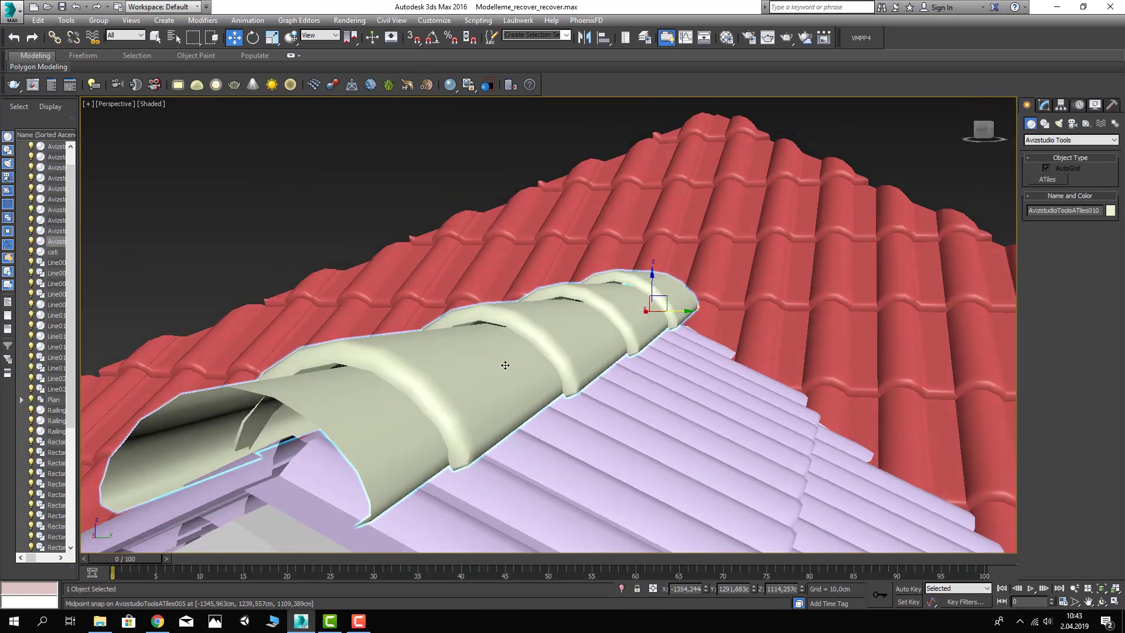
left_click_drag(617, 301, 610, 322)
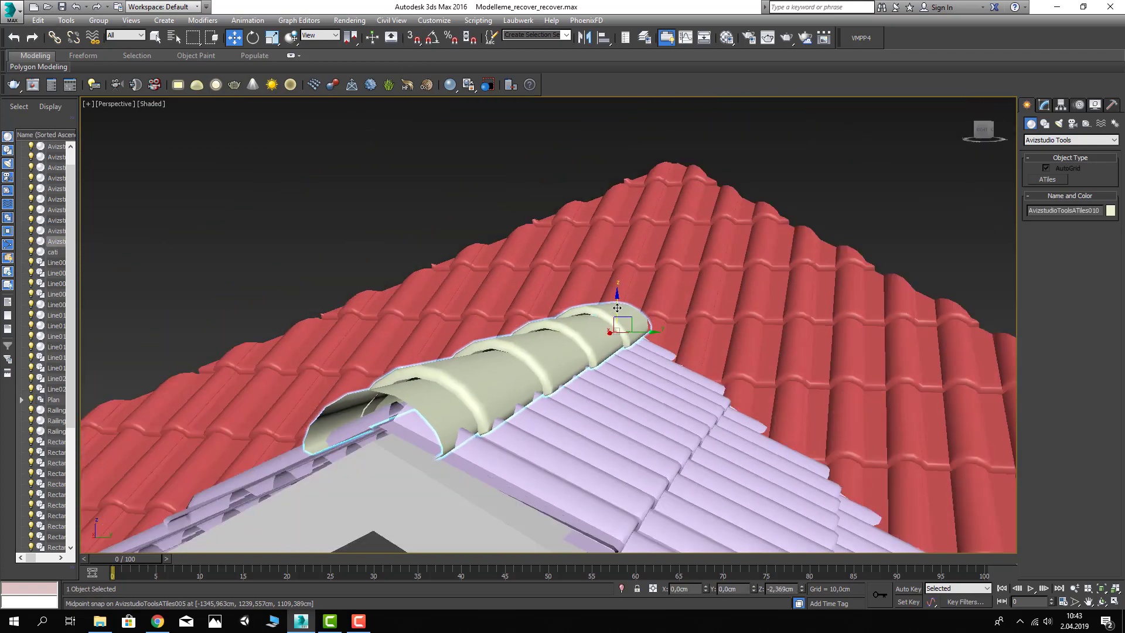
middle_click_drag(610, 322, 598, 343, "alt")
scroll(597, 342, "down", 3)
left_click(512, 195)
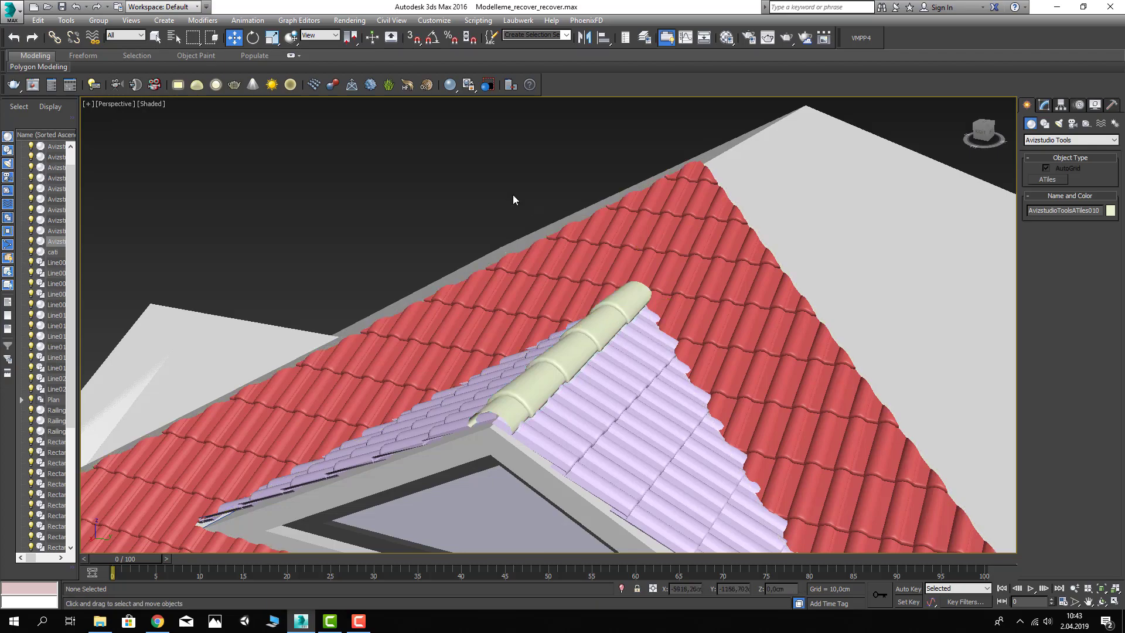
scroll(512, 194, "down", 4)
scroll(604, 299, "up", 1)
scroll(604, 299, "down", 3)
mouse_move(603, 299)
middle_mouse_down("alt")
mouse_move(616, 352)
mouse_move(631, 294)
middle_mouse_up("alt")
scroll(615, 351, "down", 2)
scroll(631, 293, "up", 4)
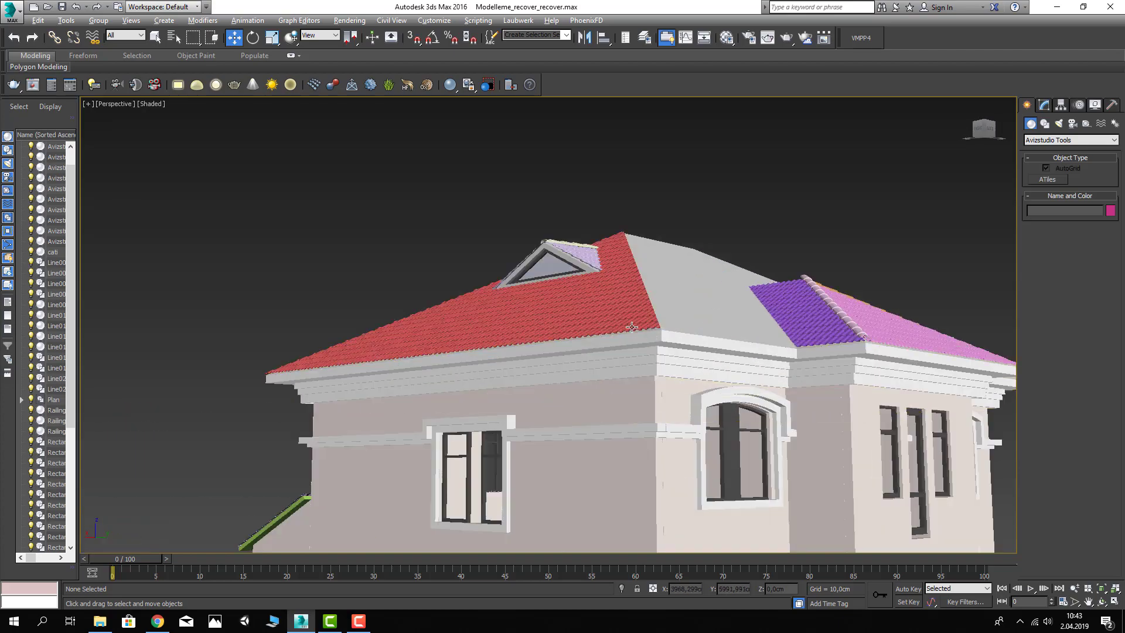
scroll(636, 398, "up", 2)
Step: Select Line017 and switch its Editable Poly to Polygon sub-object level
left_click(637, 417)
middle_click_drag(637, 418, 536, 439, "alt")
scroll(537, 439, "up", 5)
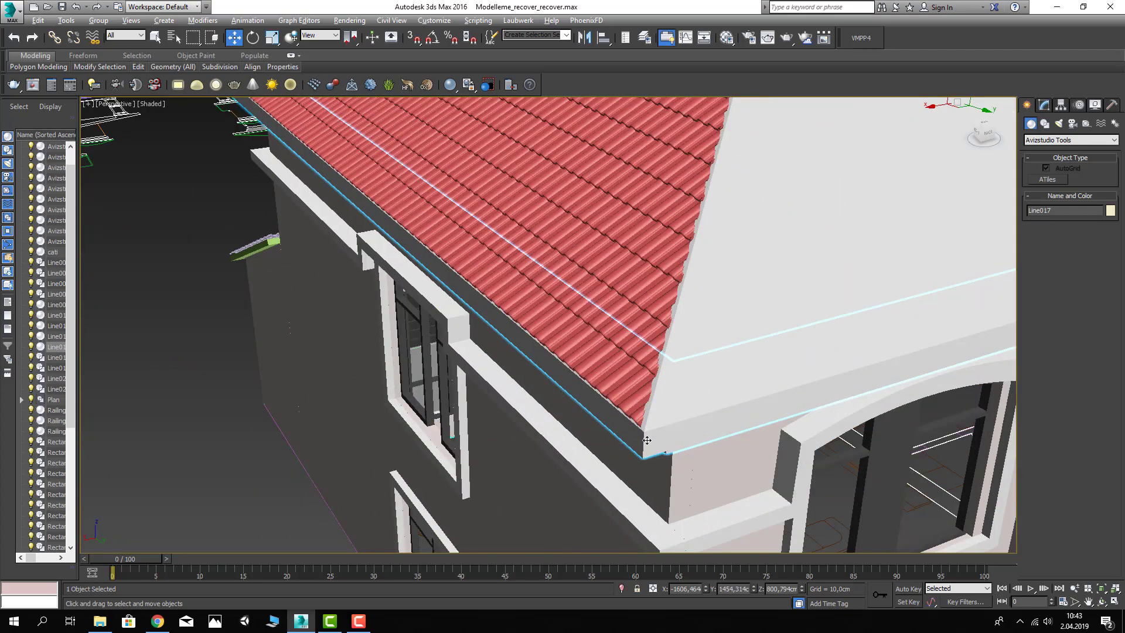
scroll(647, 440, "down", 5)
scroll(600, 336, "down", 3)
scroll(585, 359, "down", 2)
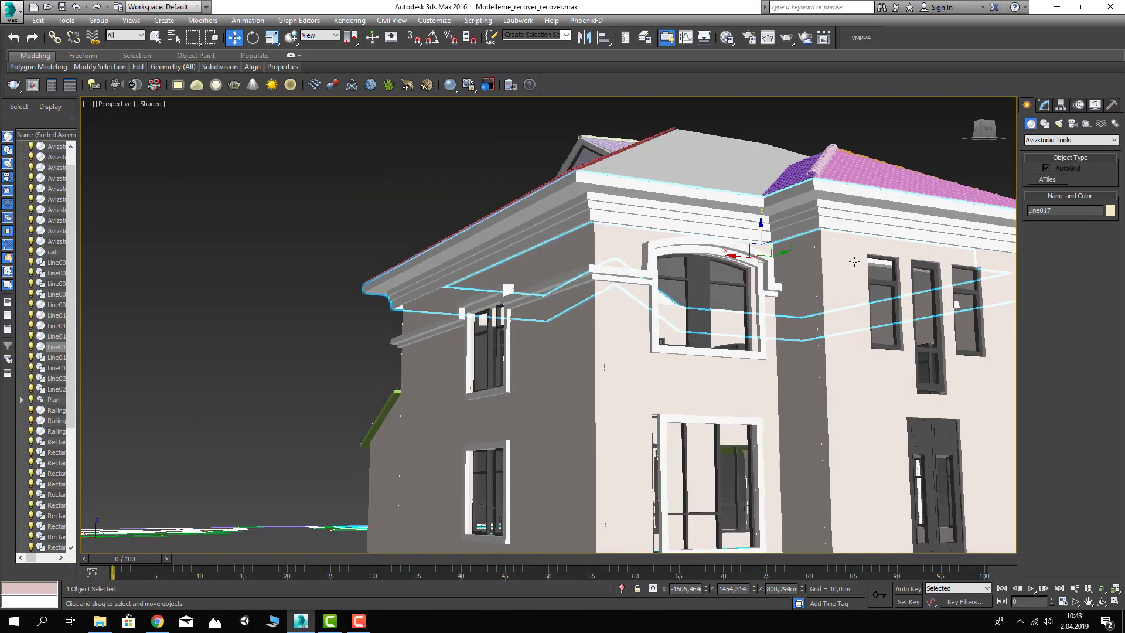
left_click(1044, 106)
scroll(584, 180, "up", 1)
scroll(583, 179, "up", 2)
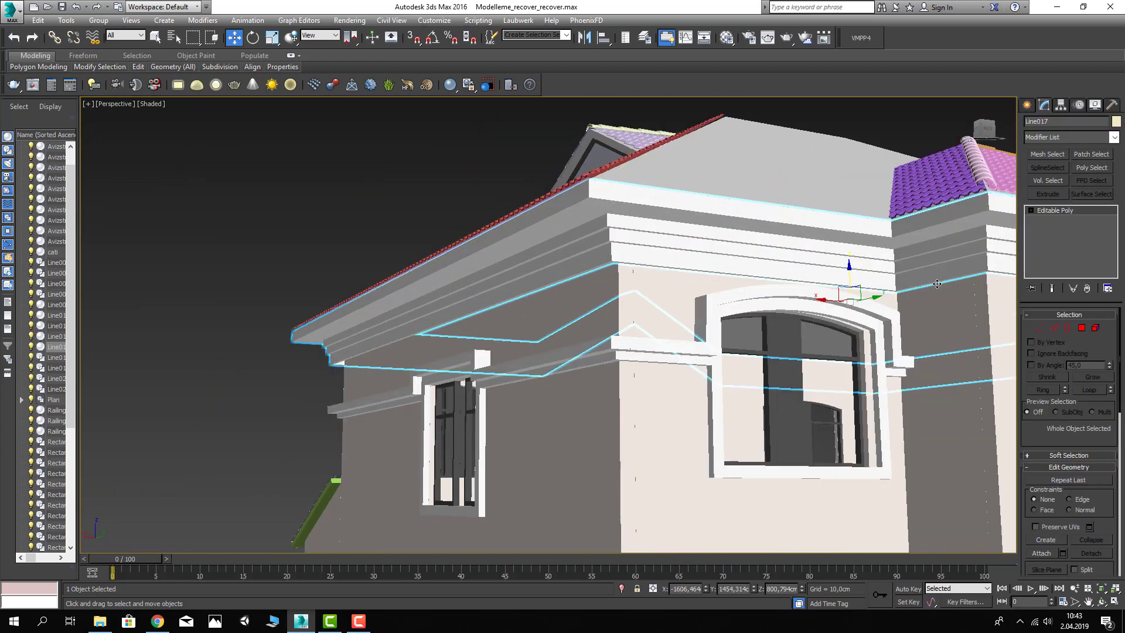
left_click(1082, 328)
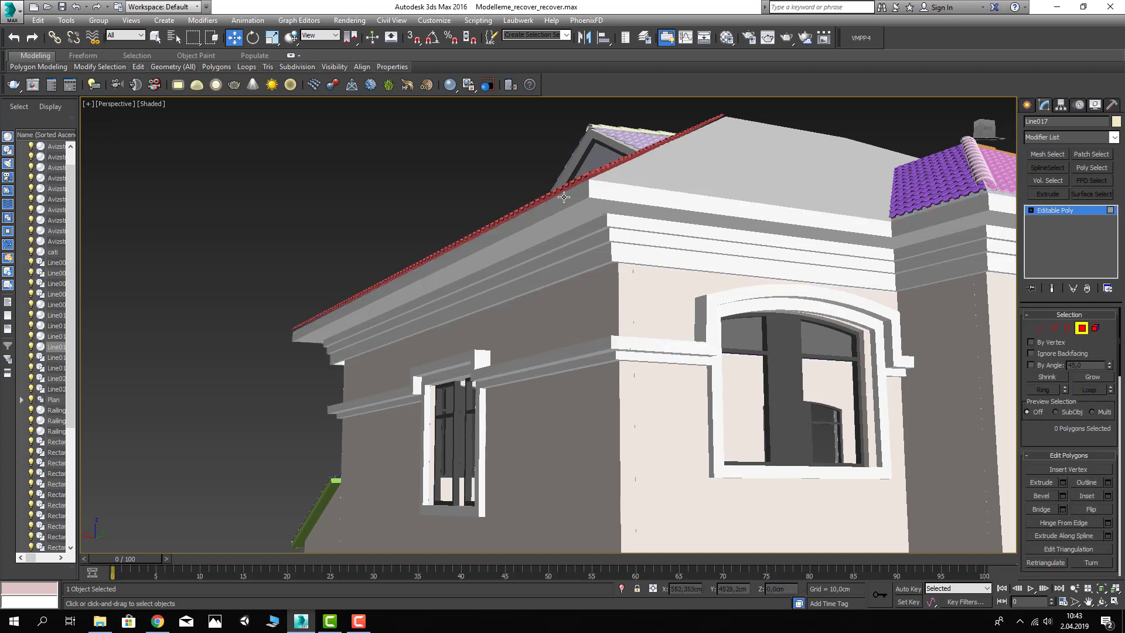
Step: Shift the selected eave polygon 10 cm along X
scroll(529, 222, "up", 3)
middle_click_drag(529, 222, 540, 212, "alt")
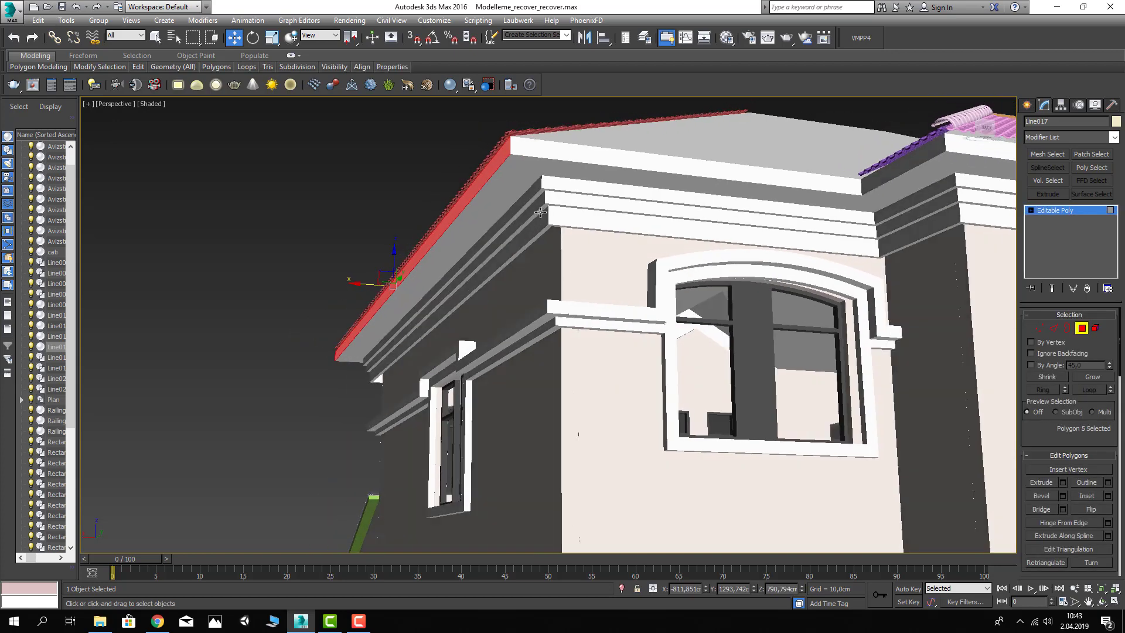
right_click(235, 44)
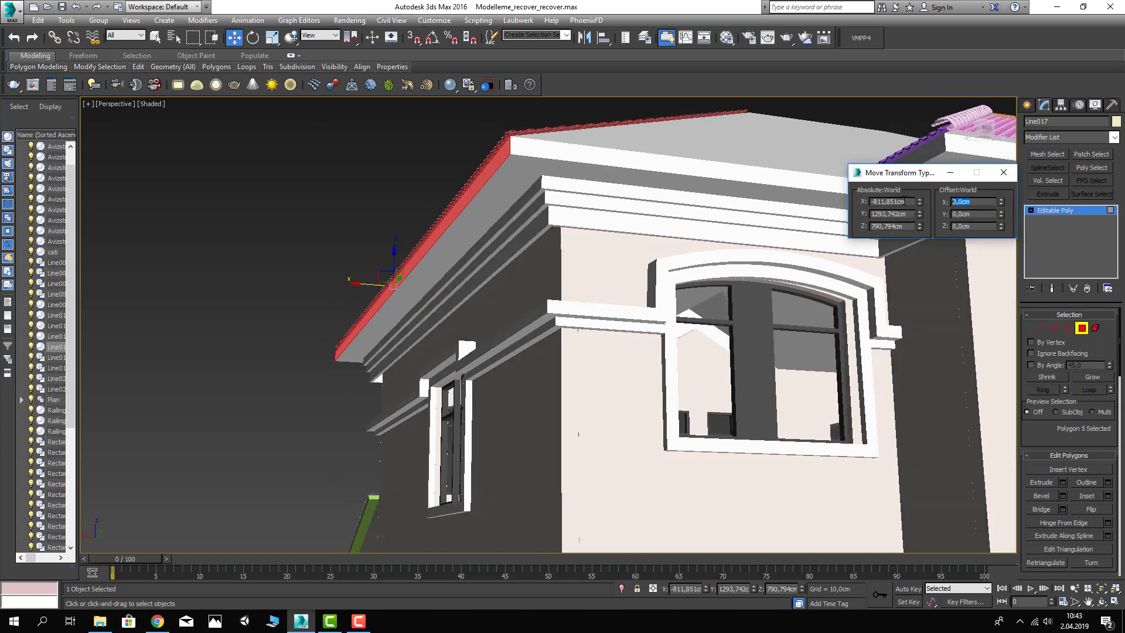
type("0")
key("Return")
Step: Select the roof-edge, lower and right cornice faces and push them out 10 cm in Y
left_click(661, 170, "ctrl")
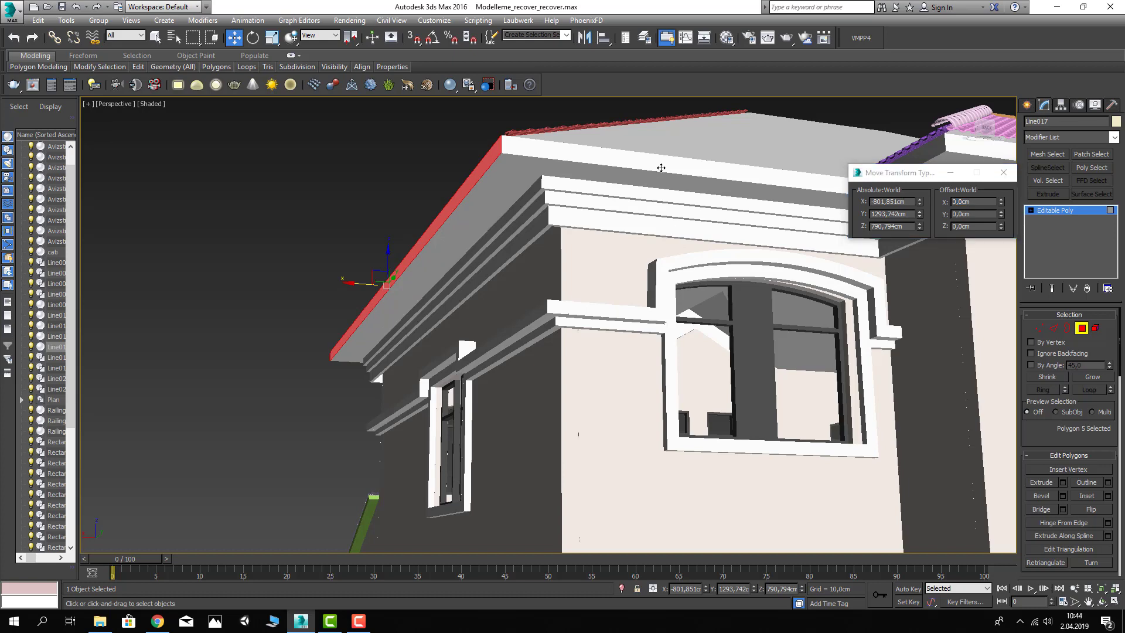
scroll(673, 176, "down", 3)
mouse_move(674, 176)
middle_mouse_down("alt")
mouse_move(762, 264)
mouse_move(887, 336)
middle_mouse_up("alt")
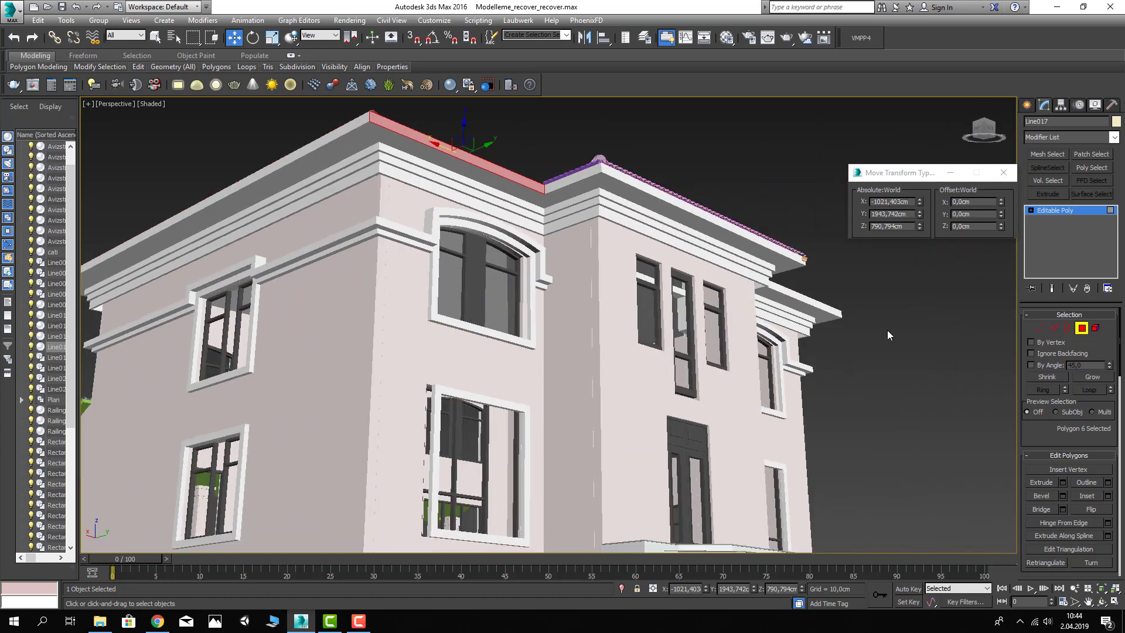
left_click(829, 311, "ctrl")
left_click(777, 251, "ctrl")
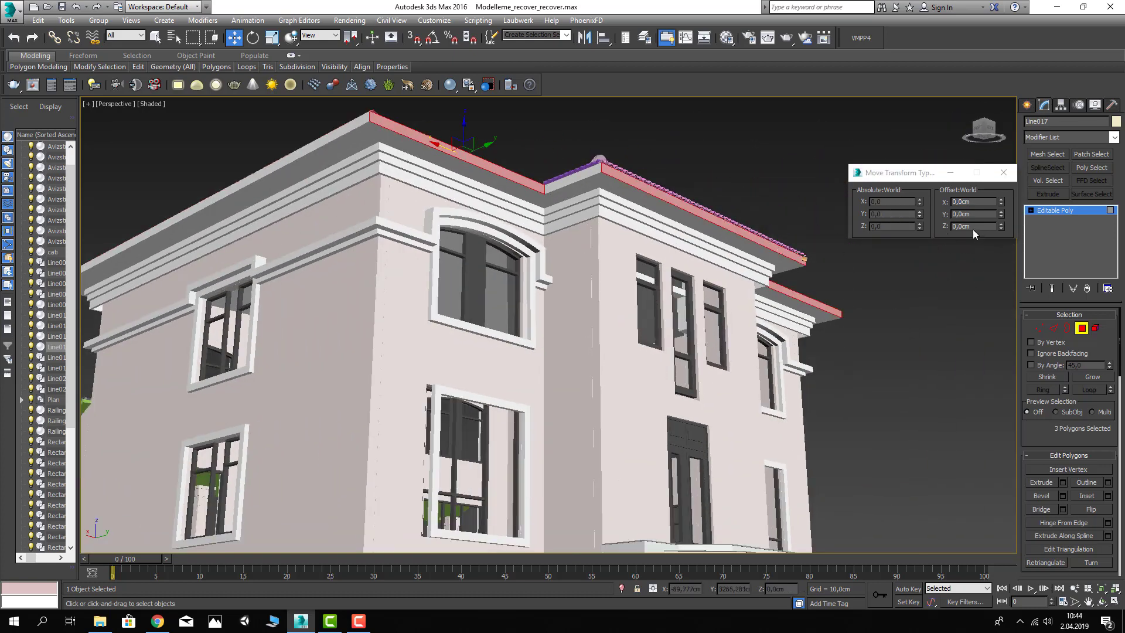
left_click(973, 215)
type("10")
key("Return")
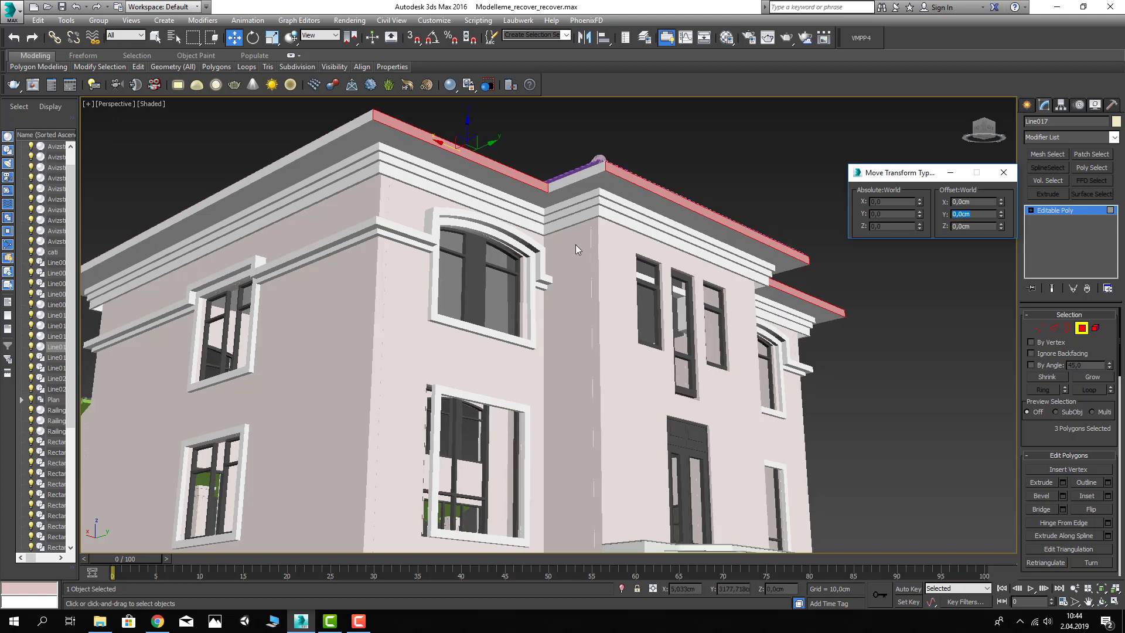
Step: Move the small top corner face and front roof-edge face 10 cm outward along X
left_click(564, 179)
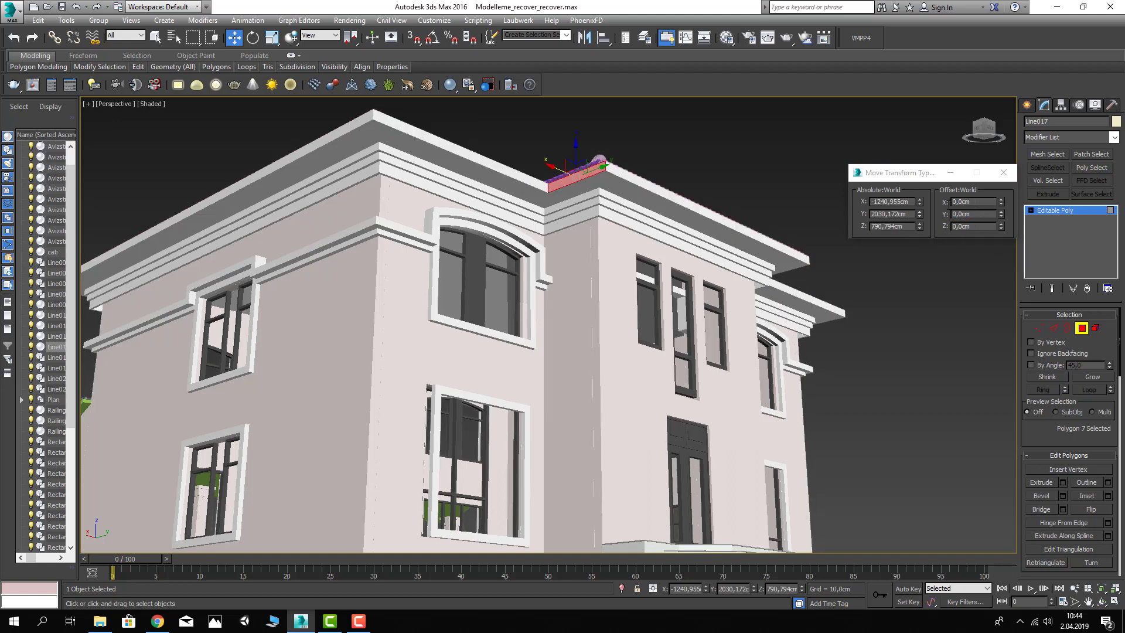
left_click(967, 202)
mouse_move(665, 421)
middle_mouse_down("alt")
mouse_move(577, 393)
mouse_move(749, 178)
middle_mouse_up("alt")
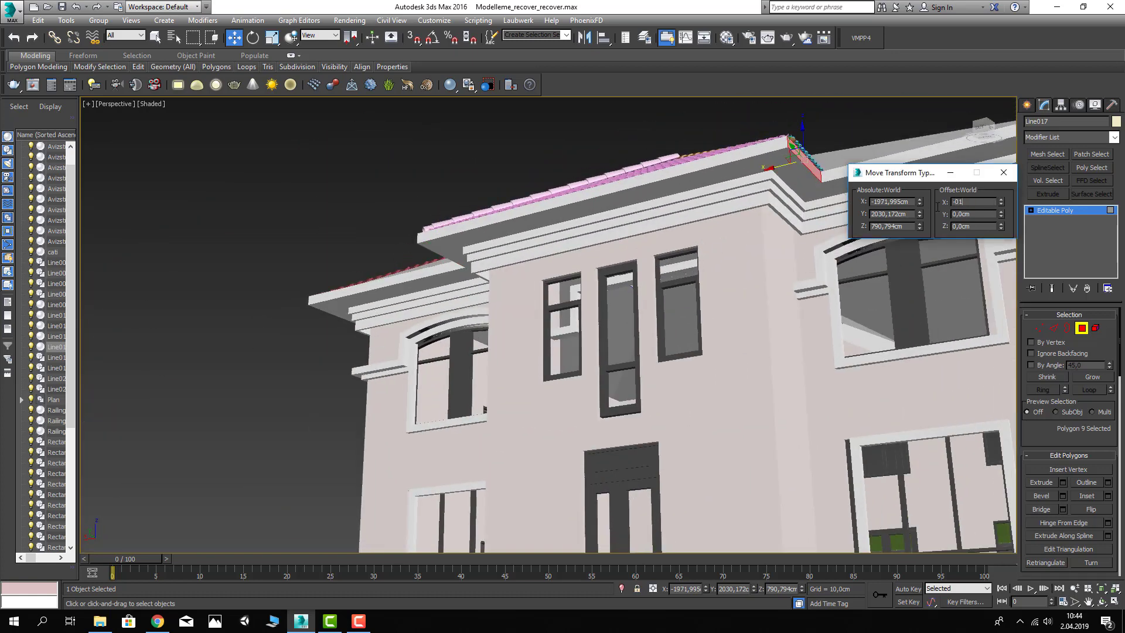
scroll(691, 300, "down", 8)
mouse_move(692, 300)
middle_mouse_down("alt")
mouse_move(660, 270)
mouse_move(602, 306)
mouse_move(795, 300)
middle_mouse_up("alt")
scroll(661, 270, "up", 6)
left_click(661, 270)
scroll(661, 270, "down", 5)
scroll(601, 306, "up", 6)
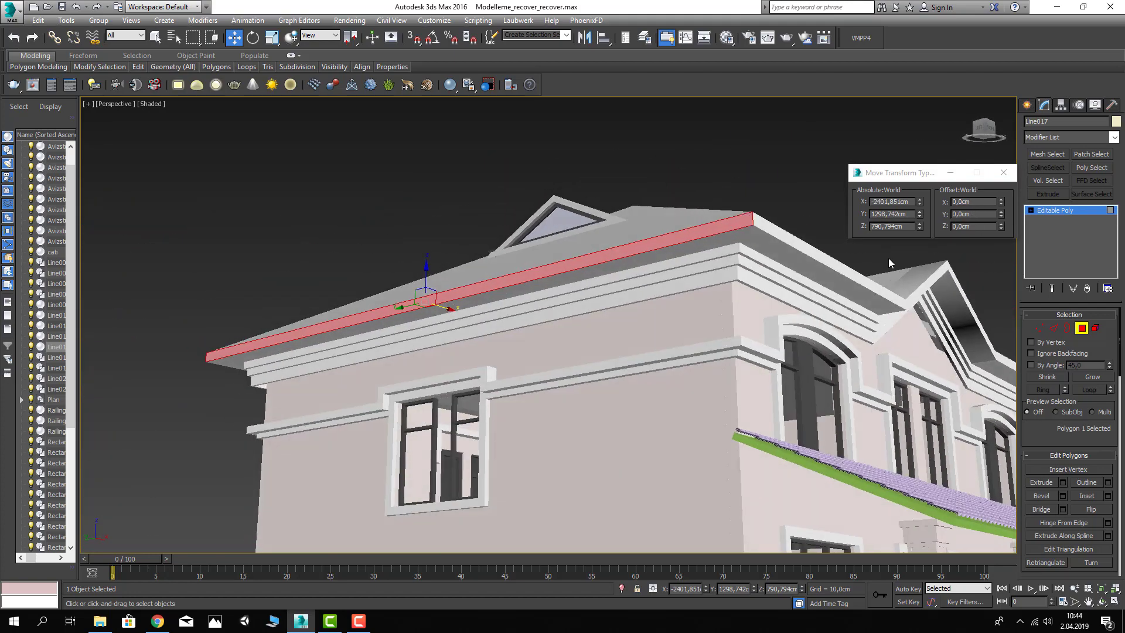
left_click(978, 204)
type("-1")
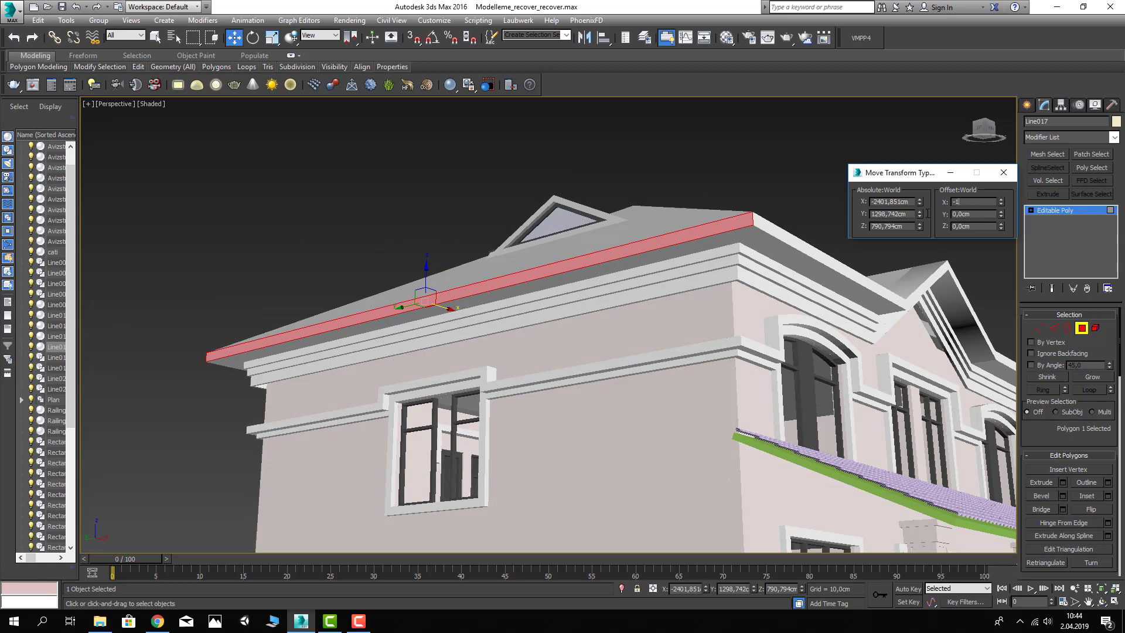
type("0")
key("Return")
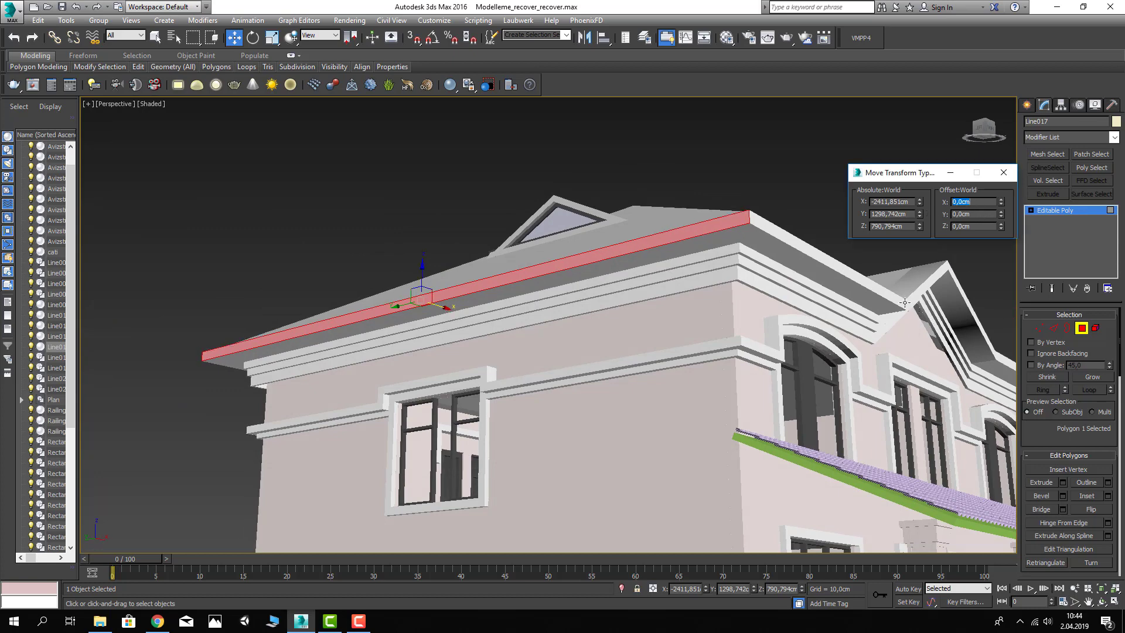
Step: Move the side gable eave faces 10 cm outward, then exit polygon editing
left_click(905, 302)
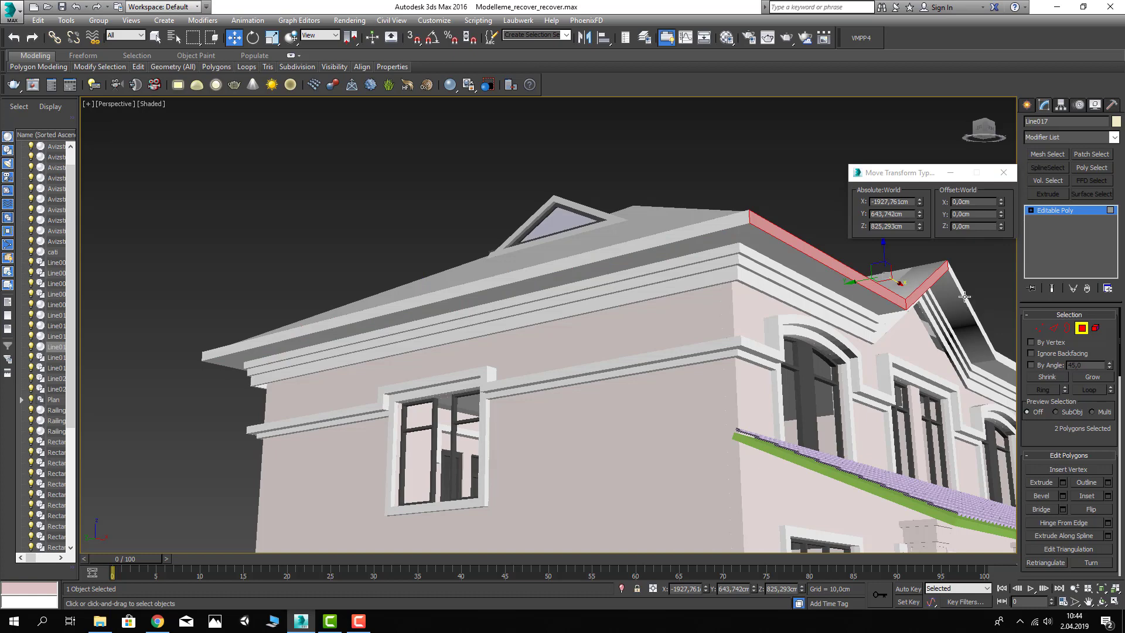
middle_click_drag(990, 361, 527, 330)
type("-10")
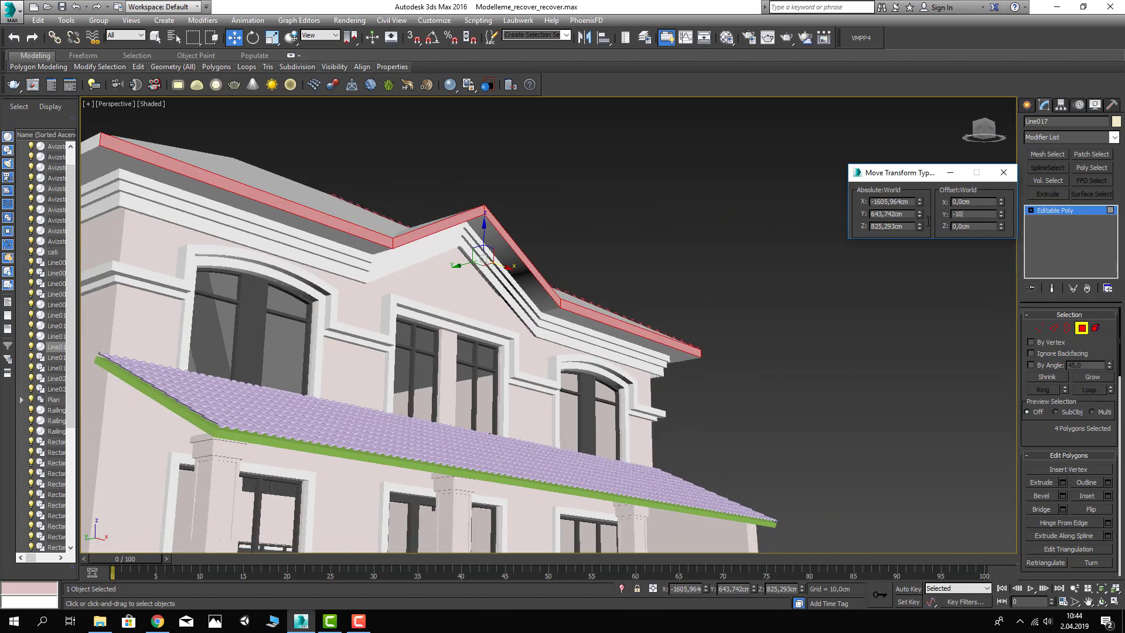
key("Return")
middle_click_drag(670, 401, 603, 423, "alt")
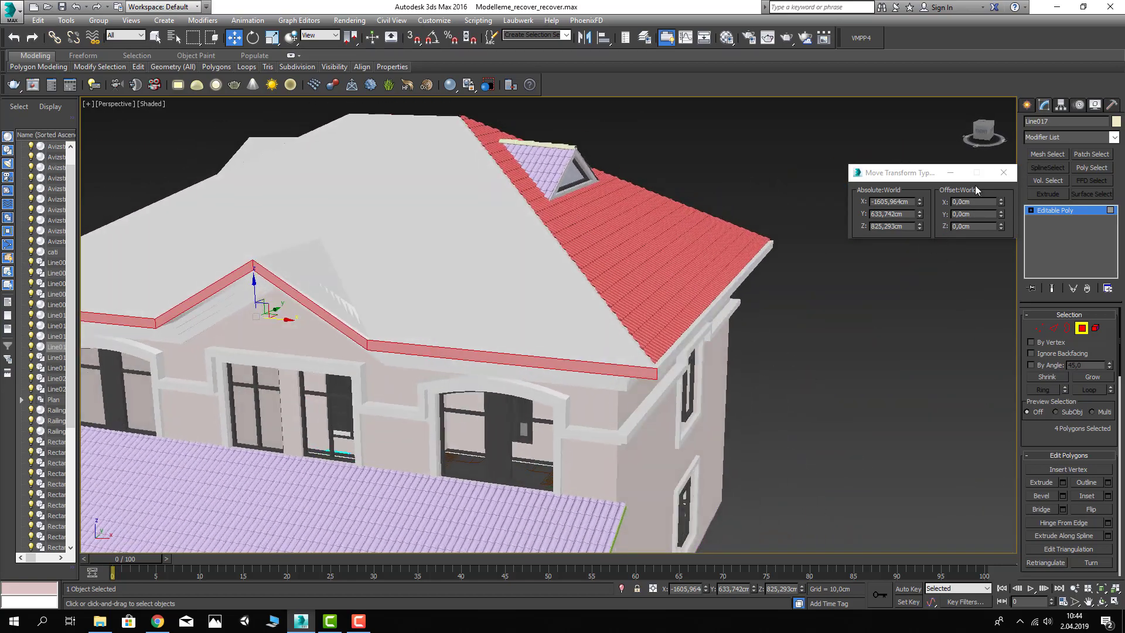
left_click(1004, 172)
key("4")
left_click(856, 307)
scroll(821, 323, "down", 5)
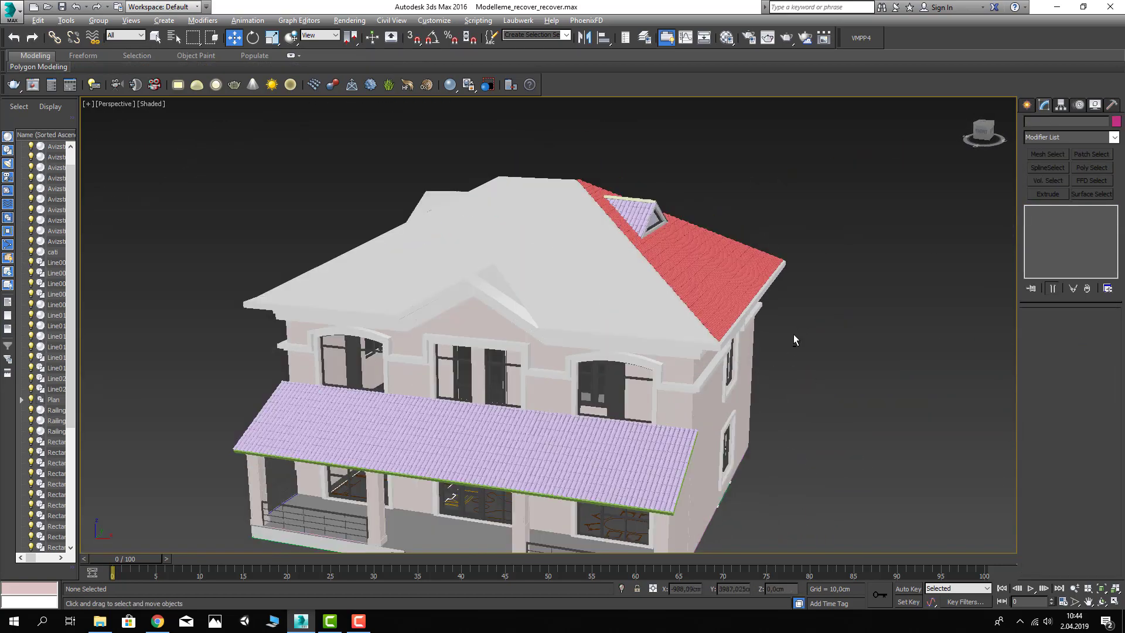
mouse_move(794, 335)
middle_mouse_down("alt")
mouse_move(778, 374)
mouse_move(498, 408)
mouse_move(769, 311)
middle_mouse_up("alt")
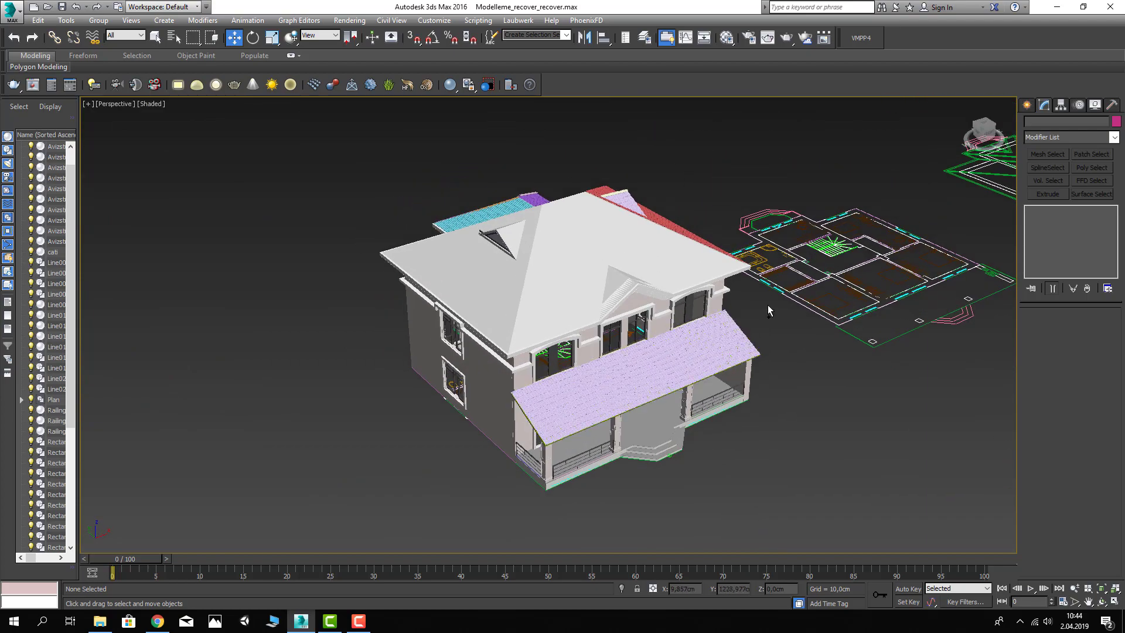
mouse_move(769, 311)
middle_mouse_down("alt")
mouse_move(511, 301)
mouse_move(609, 321)
mouse_move(544, 287)
middle_mouse_up("alt")
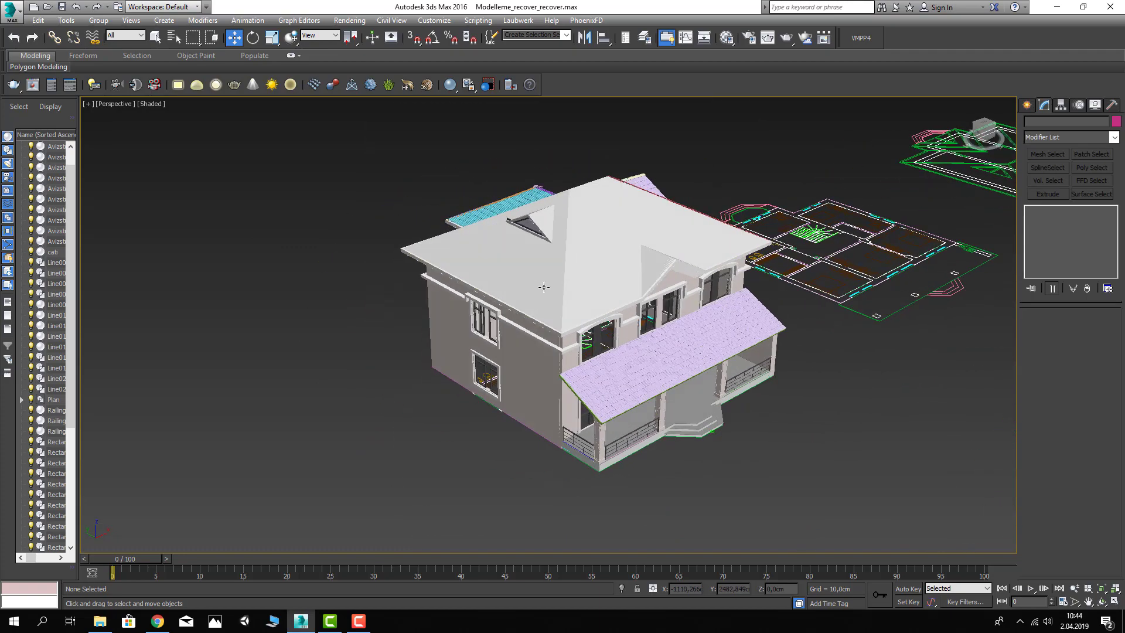
scroll(544, 287, "up", 2)
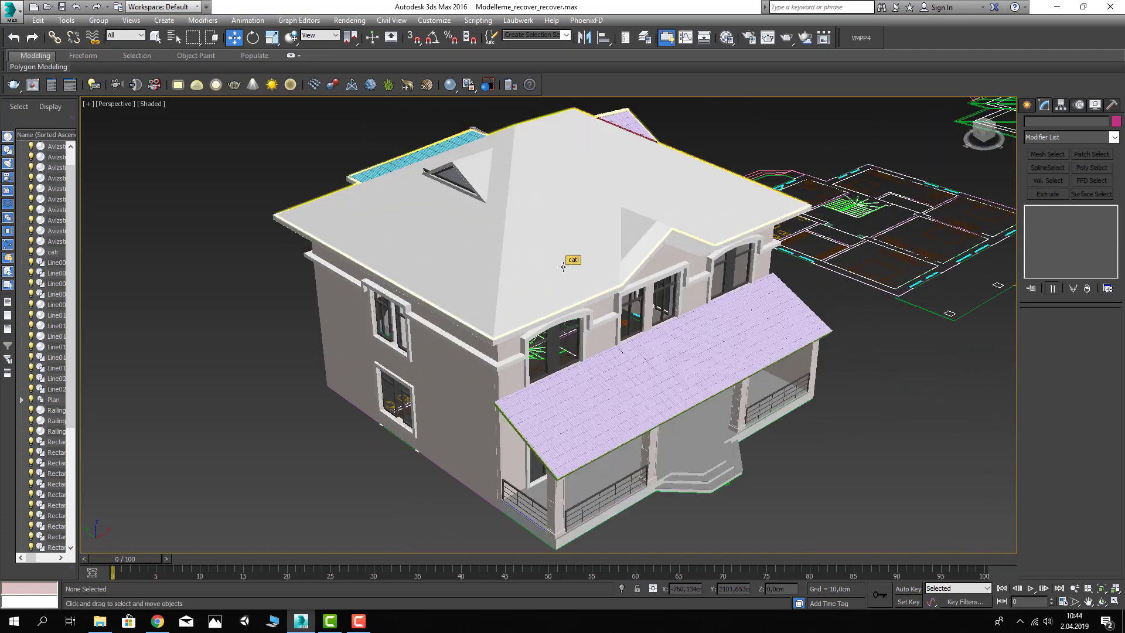